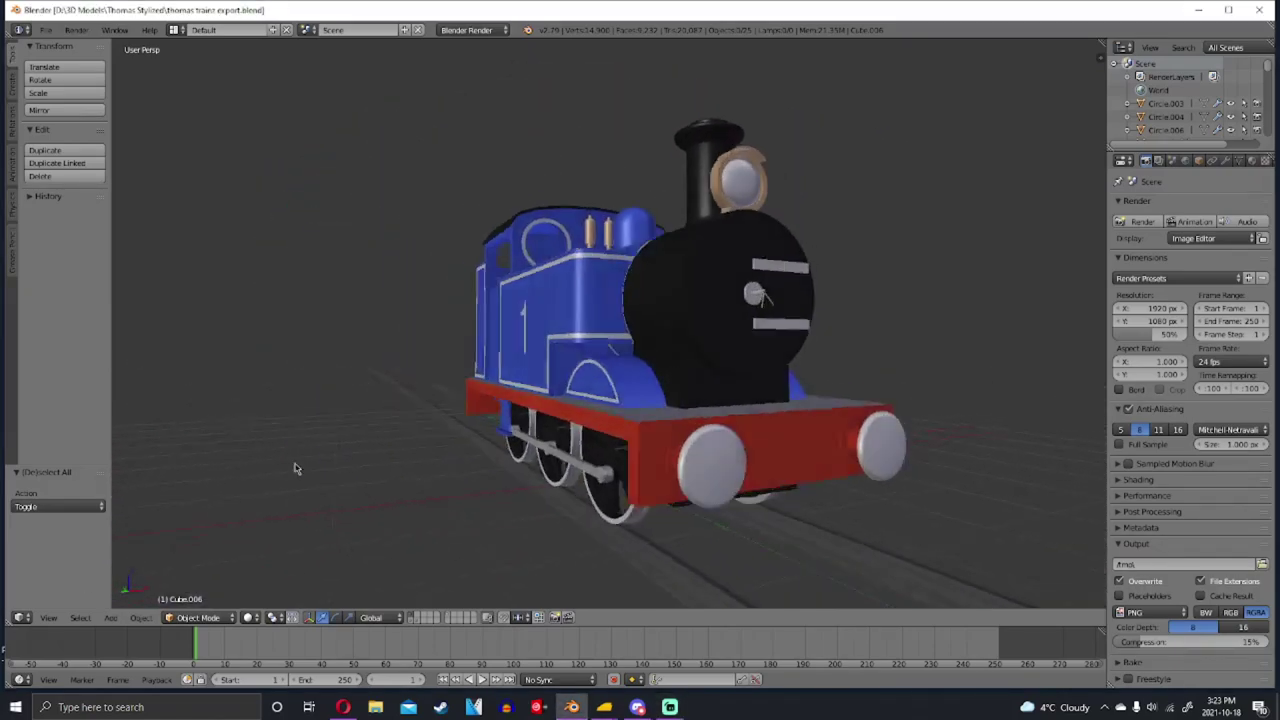
{"action": "middle_click_drag", "start_coordinate": [645, 449], "coordinate": [678, 458]}
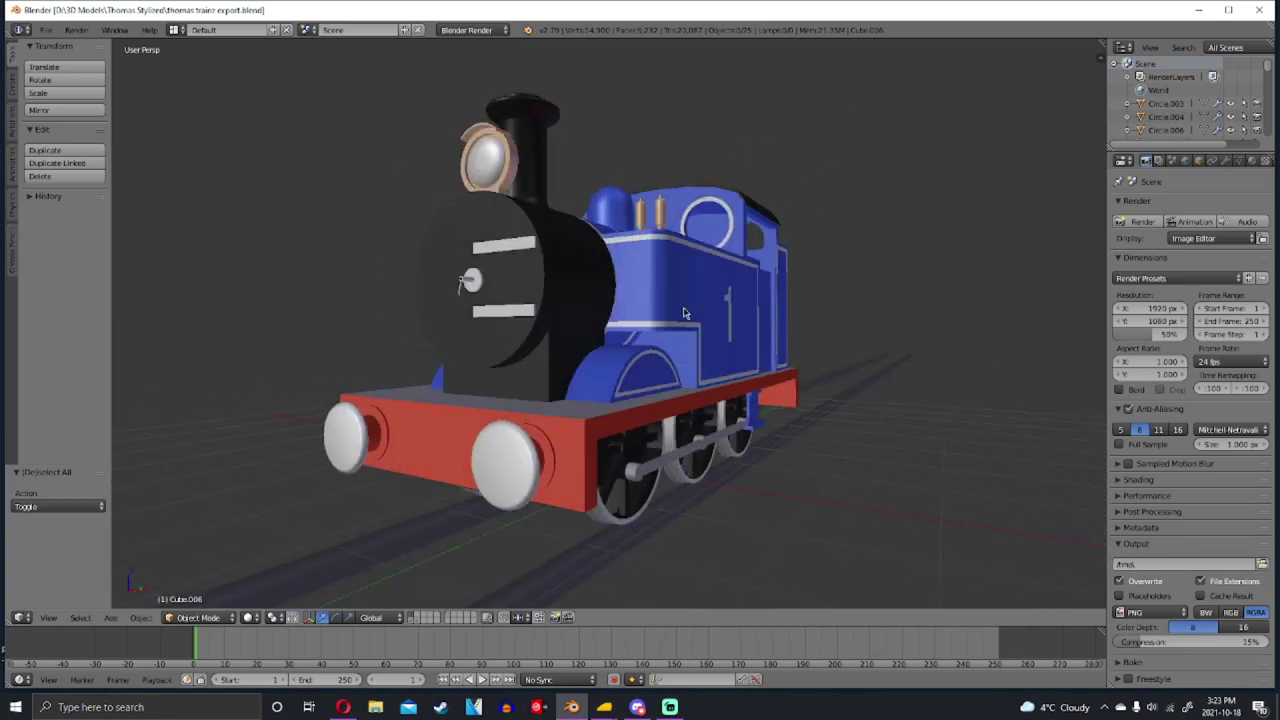
{"action": "mouse_move", "coordinate": [685, 313]}
{"action": "right_mouse_down"}
{"action": "mouse_move", "coordinate": [708, 314]}
{"action": "mouse_move", "coordinate": [692, 314]}
{"action": "right_mouse_up"}
{"action": "key", "text": "ctrl+z"}
{"action": "right_click_drag", "start_coordinate": [701, 441], "coordinate": [700, 468]}
{"action": "key", "text": "ctrl+z"}
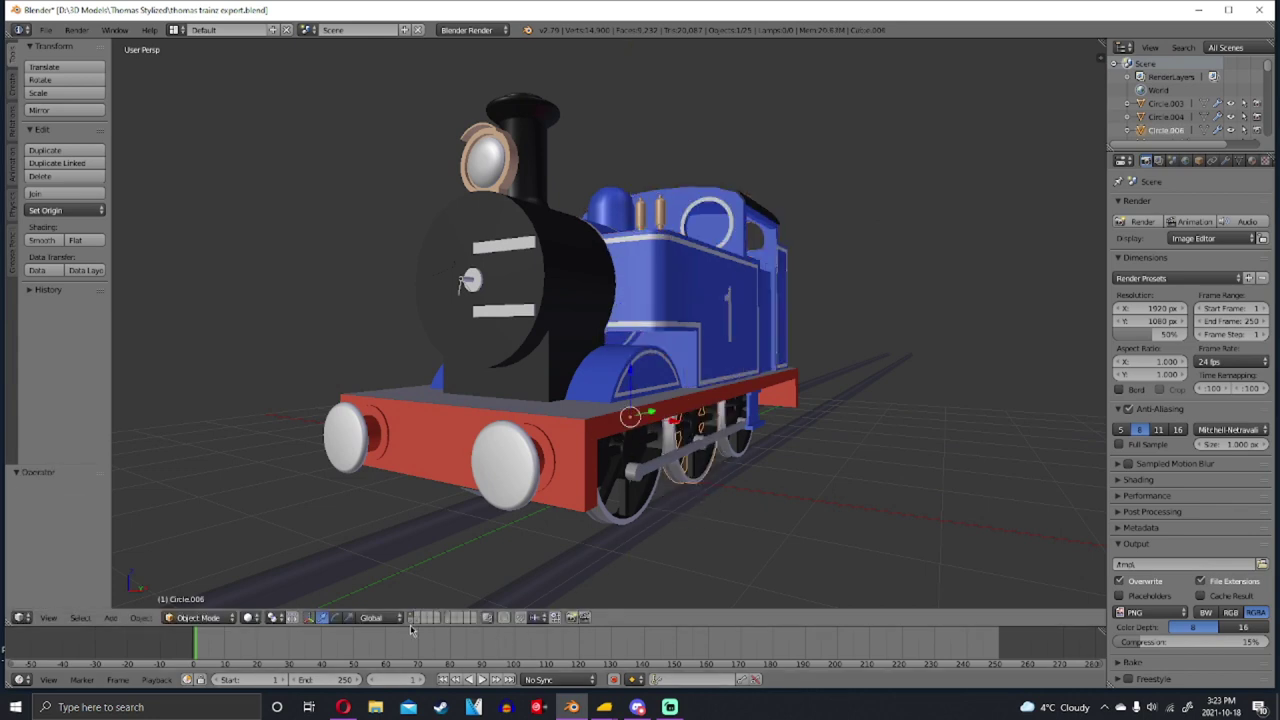
Show the layer holding the engine's face alongside the body, and hide it again
{"action": "left_click", "coordinate": [411, 621]}
{"action": "left_click", "coordinate": [411, 615], "text": "shift"}
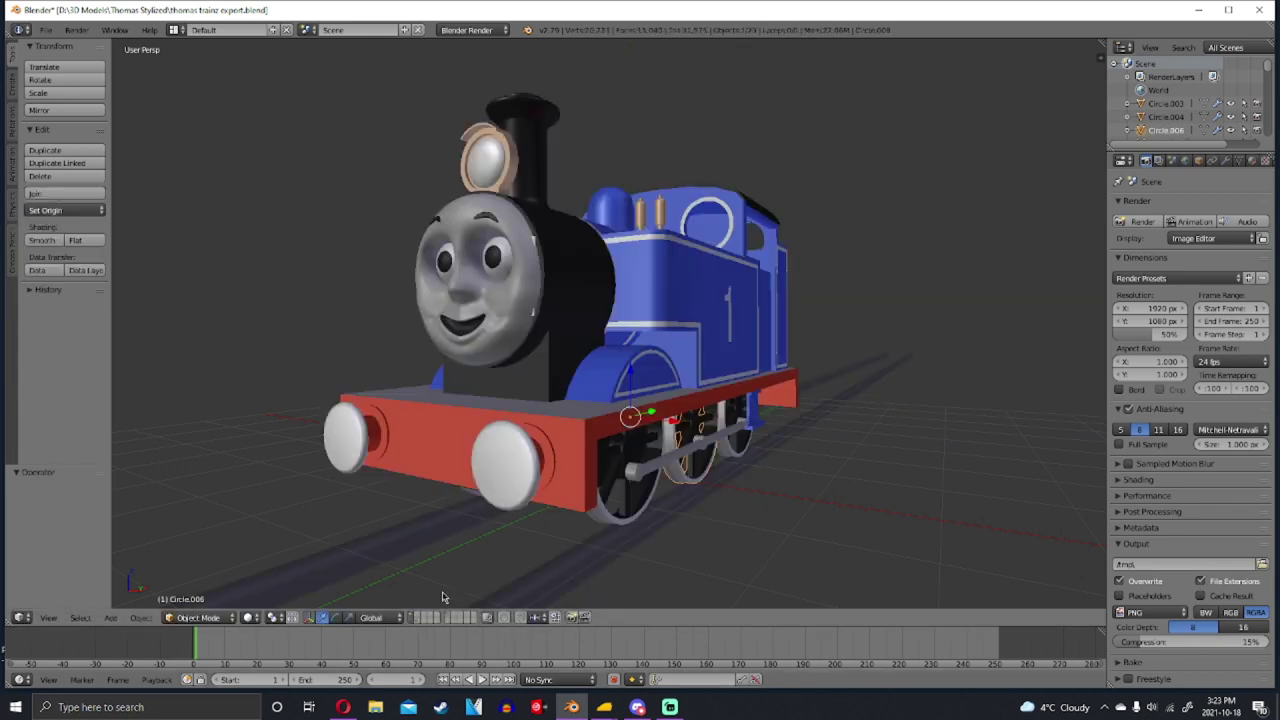
{"action": "left_click", "coordinate": [411, 621], "text": "shift"}
Deselect everything and save over the existing blend file
{"action": "mouse_move", "coordinate": [622, 479]}
{"action": "middle_mouse_down"}
{"action": "mouse_move", "coordinate": [543, 482]}
{"action": "mouse_move", "coordinate": [637, 480]}
{"action": "middle_mouse_up"}
{"action": "key", "text": "ctrl+s"}
{"action": "left_click", "coordinate": [636, 476]}
{"action": "mouse_move", "coordinate": [620, 437]}
{"action": "middle_mouse_down"}
{"action": "mouse_move", "coordinate": [635, 434]}
{"action": "mouse_move", "coordinate": [600, 434]}
{"action": "mouse_move", "coordinate": [656, 460]}
{"action": "mouse_move", "coordinate": [603, 452]}
{"action": "middle_mouse_up"}
{"action": "key", "text": "a"}
{"action": "key", "text": "ctrl+s"}
{"action": "left_click", "coordinate": [606, 447]}
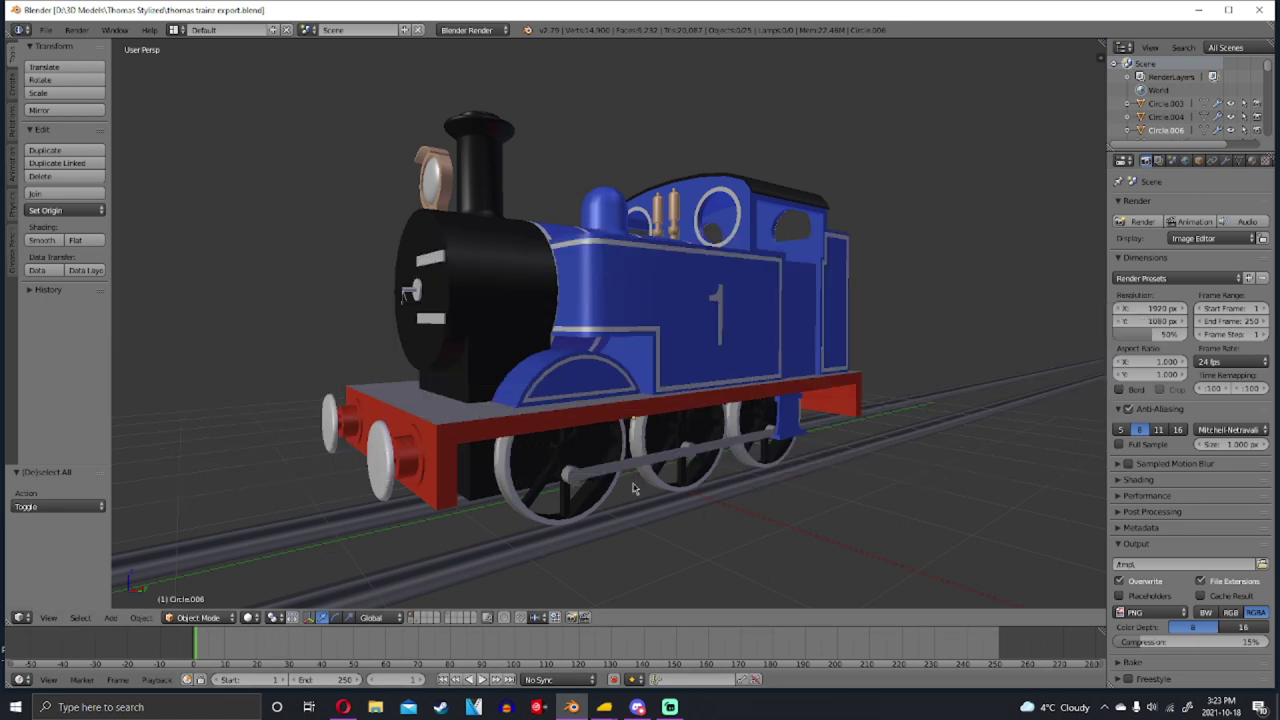
Move the front and middle driving wheels to layer 5
{"action": "mouse_move", "coordinate": [570, 423]}
{"action": "middle_mouse_down"}
{"action": "mouse_move", "coordinate": [634, 420]}
{"action": "mouse_move", "coordinate": [594, 421]}
{"action": "middle_mouse_up"}
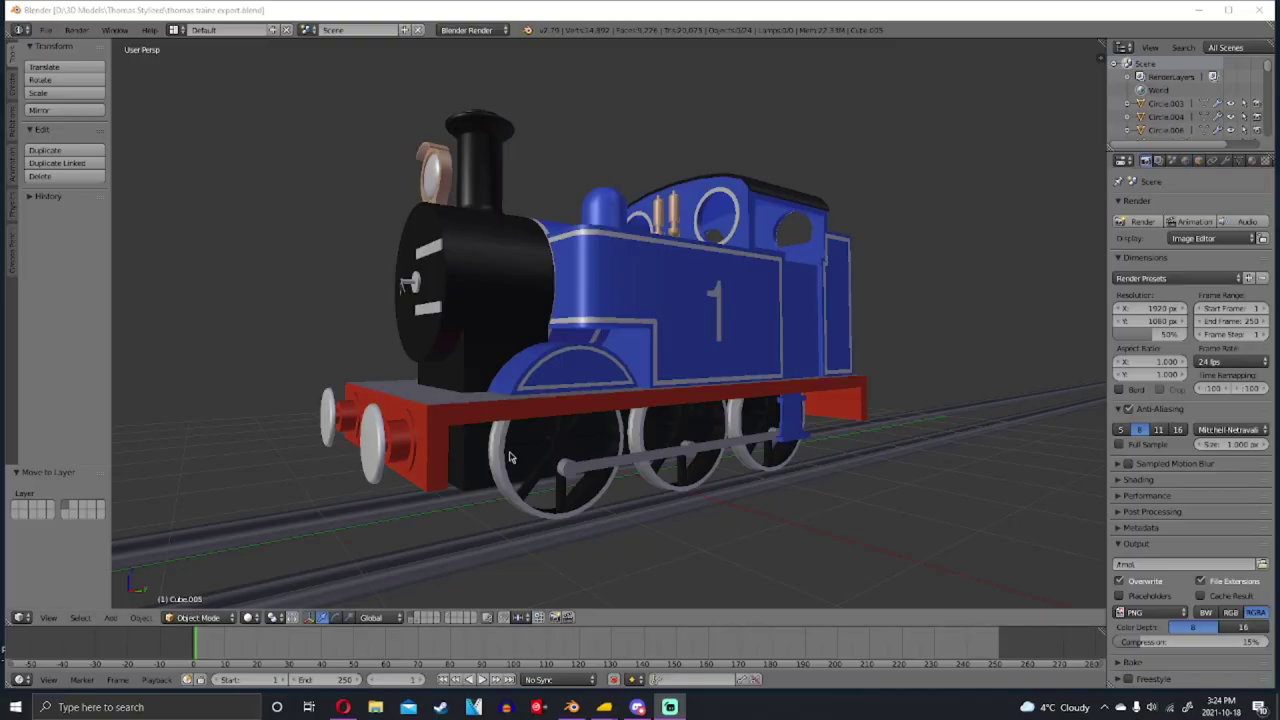
{"action": "middle_click_drag", "start_coordinate": [511, 456], "coordinate": [517, 366]}
{"action": "right_click", "coordinate": [503, 382]}
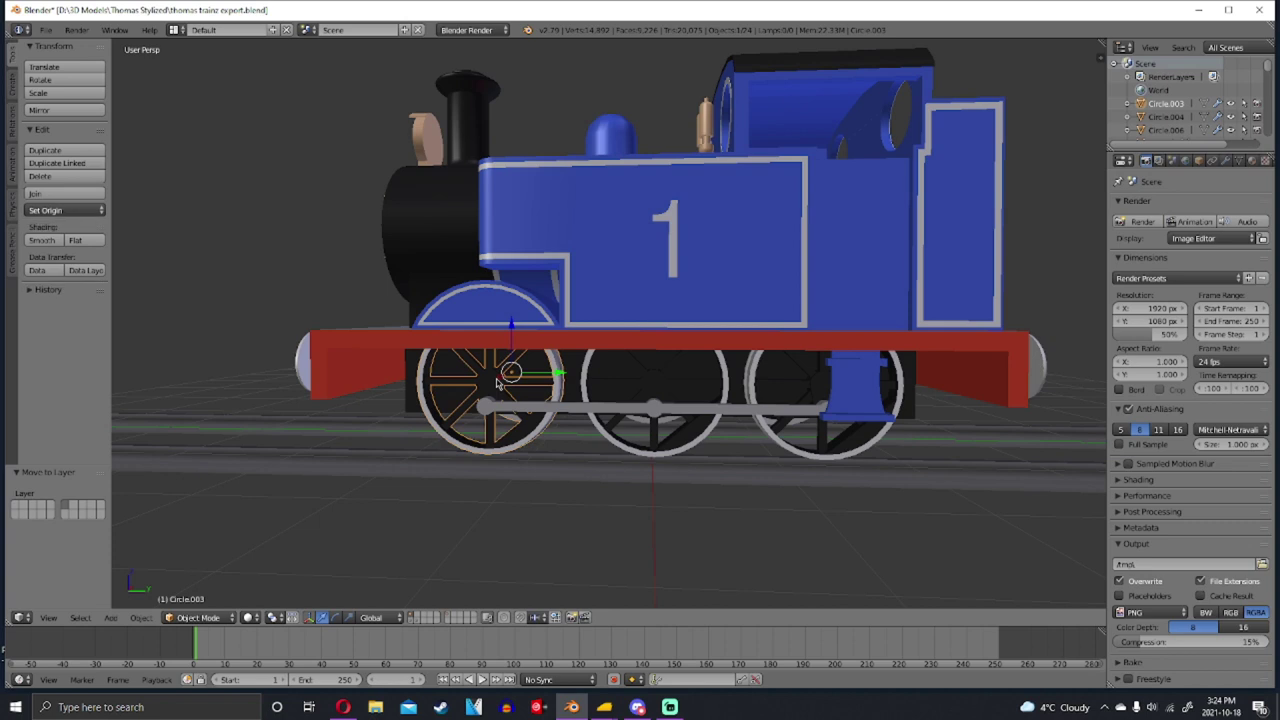
{"action": "key", "text": "m"}
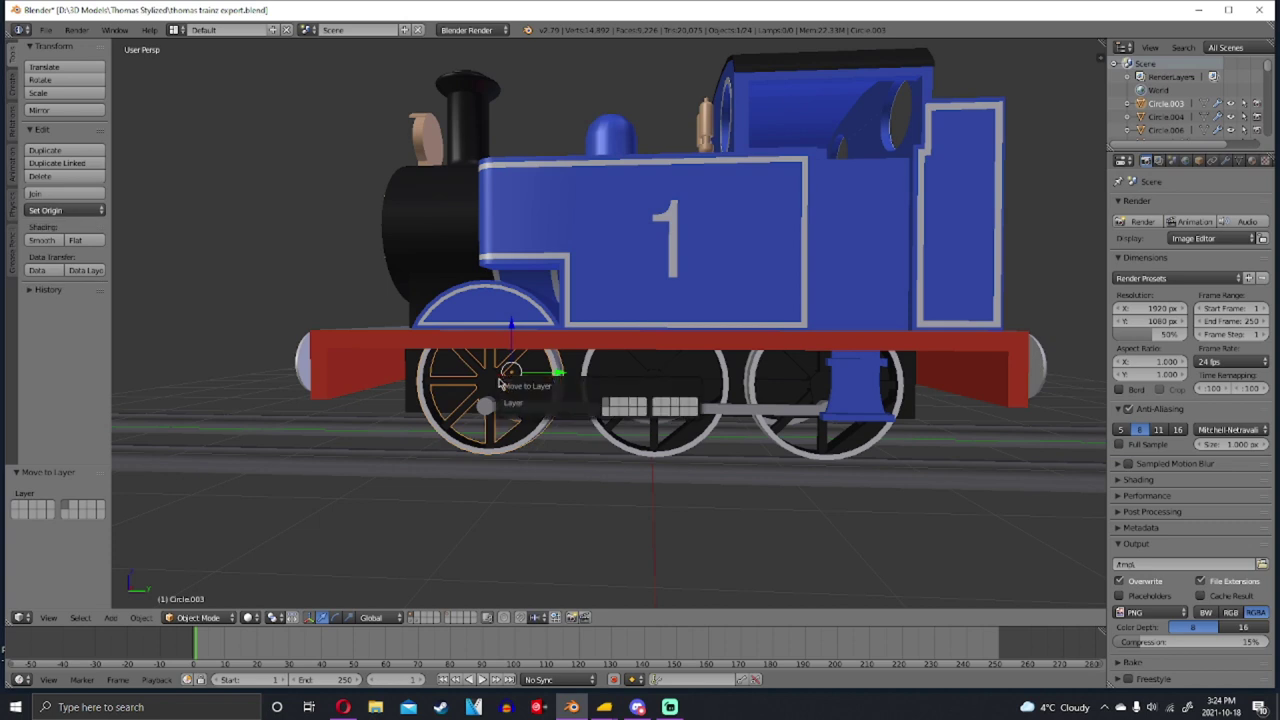
{"action": "left_click", "coordinate": [641, 408]}
{"action": "right_click", "coordinate": [655, 386]}
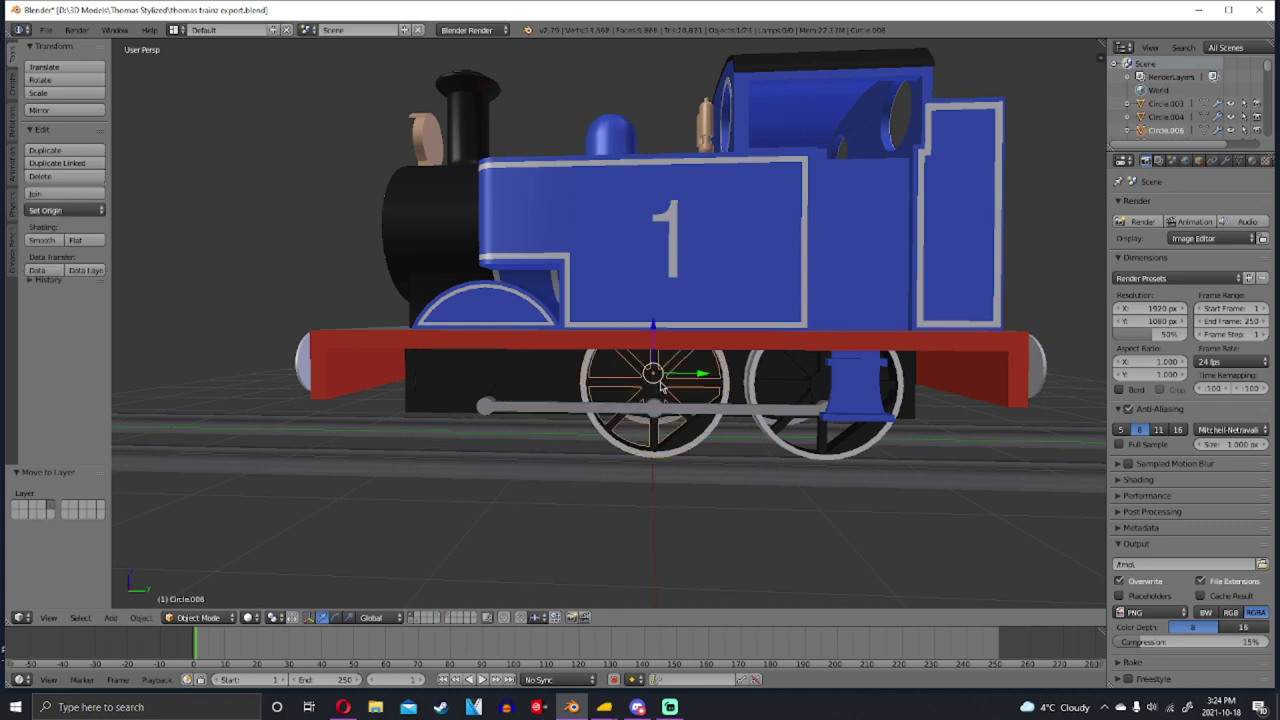
{"action": "key", "text": "m"}
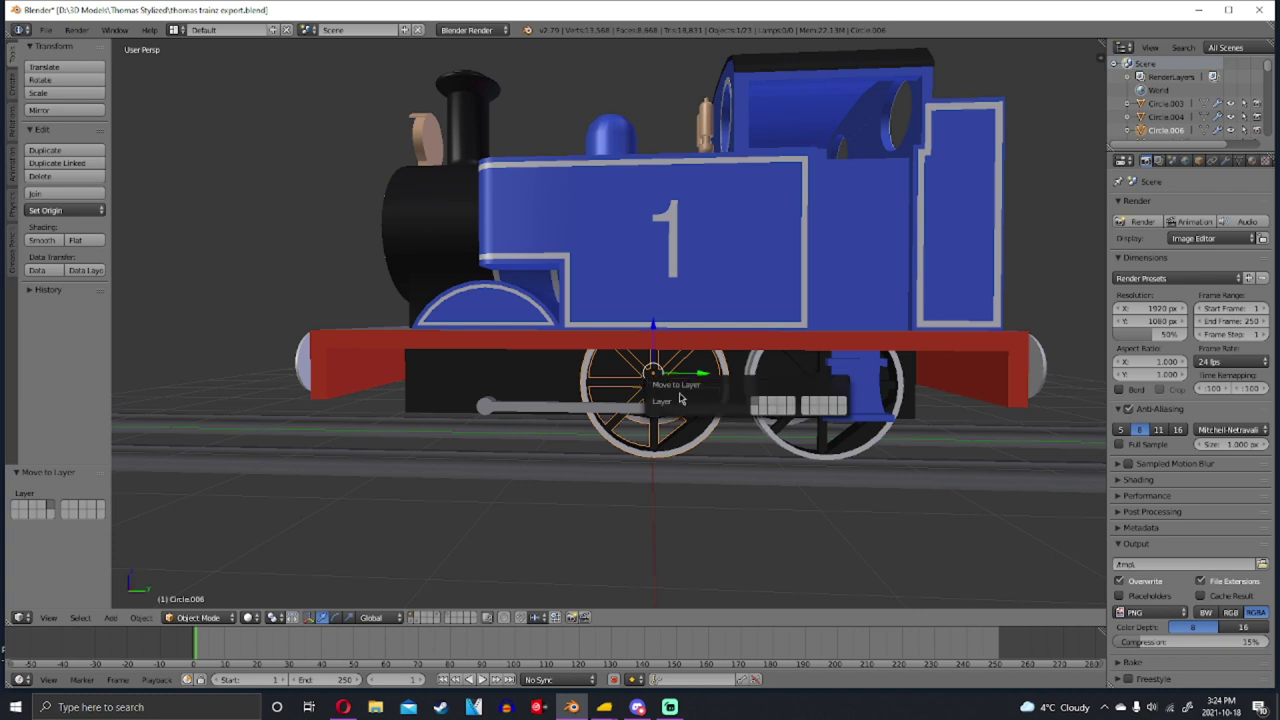
{"action": "left_click", "coordinate": [792, 404]}
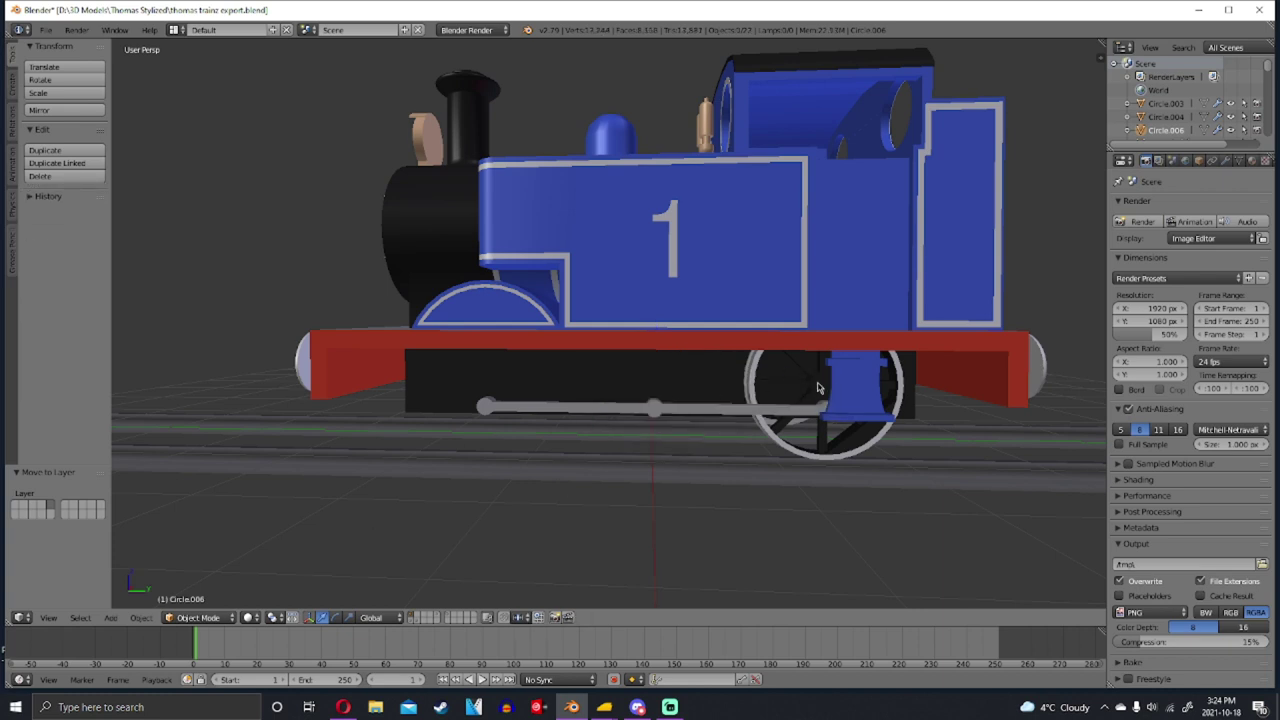
Move the rear driving wheels and the side rods to layer 5
{"action": "right_click", "coordinate": [837, 405]}
{"action": "key", "text": "m"}
{"action": "left_click", "coordinate": [948, 415]}
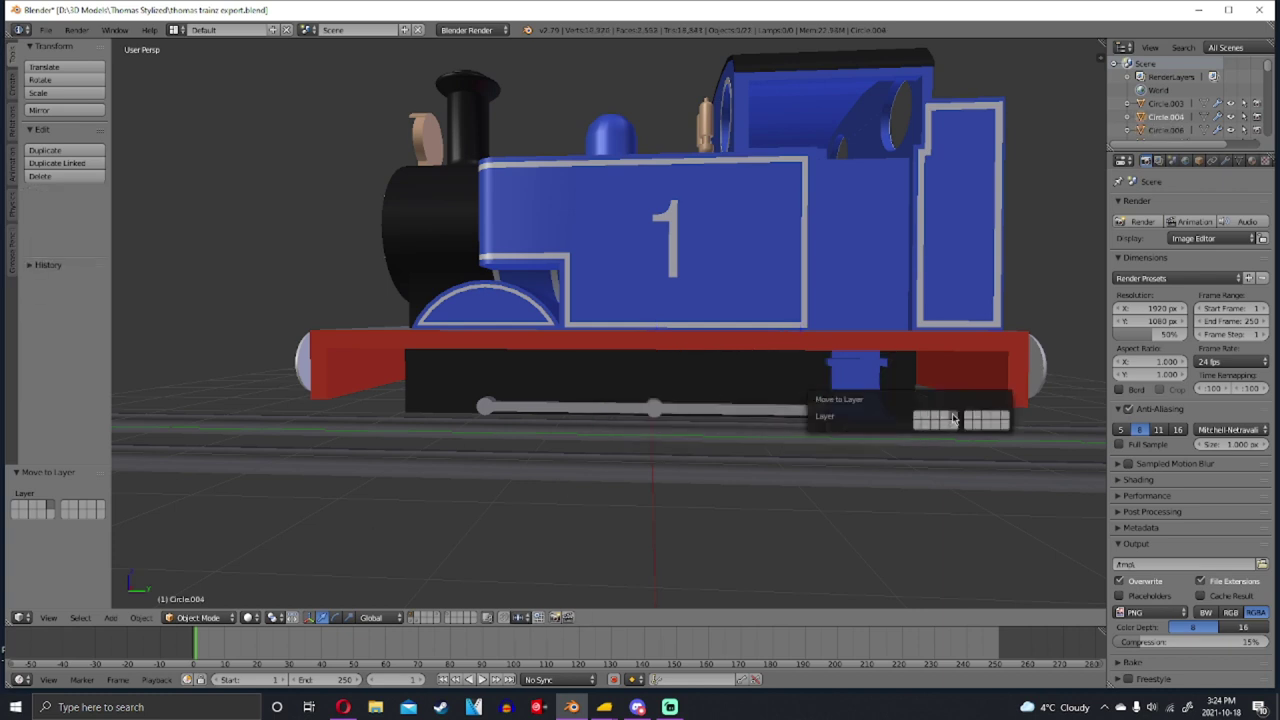
{"action": "right_click", "coordinate": [658, 415]}
{"action": "key", "text": "m"}
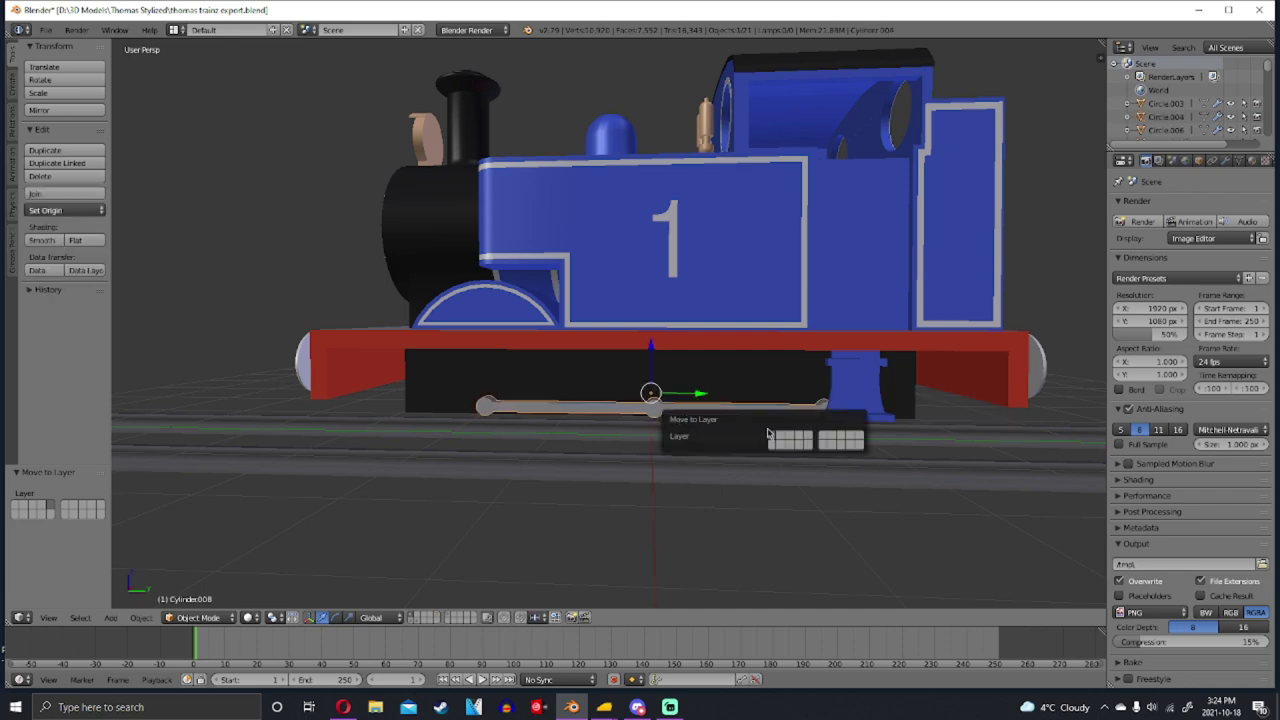
{"action": "left_click", "coordinate": [813, 440]}
Delete the railway track beneath the engine and save over the blend file
{"action": "middle_click_drag", "start_coordinate": [813, 440], "coordinate": [634, 406]}
{"action": "right_click", "coordinate": [625, 456]}
{"action": "key", "text": "x"}
{"action": "left_click", "coordinate": [622, 450]}
{"action": "key", "text": "ctrl+s"}
{"action": "left_click", "coordinate": [657, 391]}
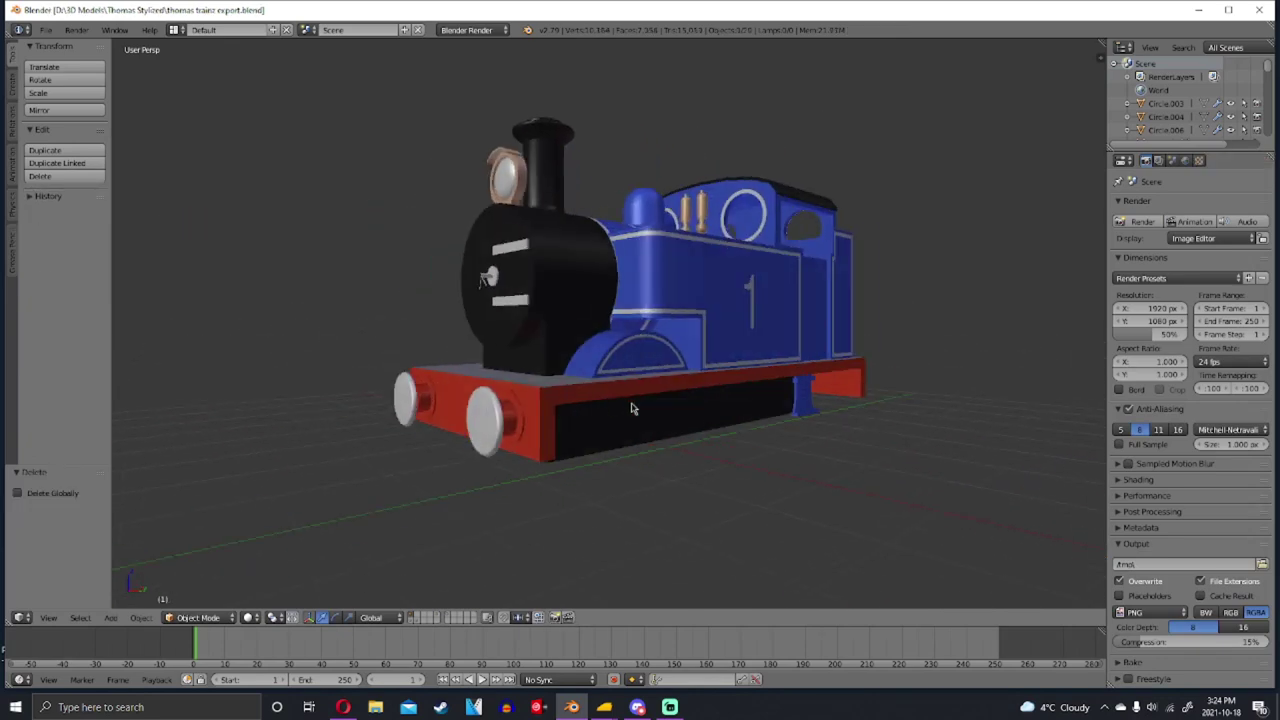
Snap the 3D cursor to the scene center, switch to orthographic view, and save over the file
{"action": "right_click", "coordinate": [634, 406]}
{"action": "key", "text": "shift+s"}
{"action": "key", "text": "KP_5"}
{"action": "scroll", "coordinate": [654, 491], "scroll_direction": "up", "scroll_amount": 4}
{"action": "middle_click_drag", "start_coordinate": [654, 491], "coordinate": [729, 422]}
{"action": "scroll", "coordinate": [729, 421], "scroll_direction": "down", "scroll_amount": 2}
{"action": "scroll", "coordinate": [676, 338], "scroll_direction": "down", "scroll_amount": 1, "text": "ctrl"}
{"action": "key", "text": "ctrl+s"}
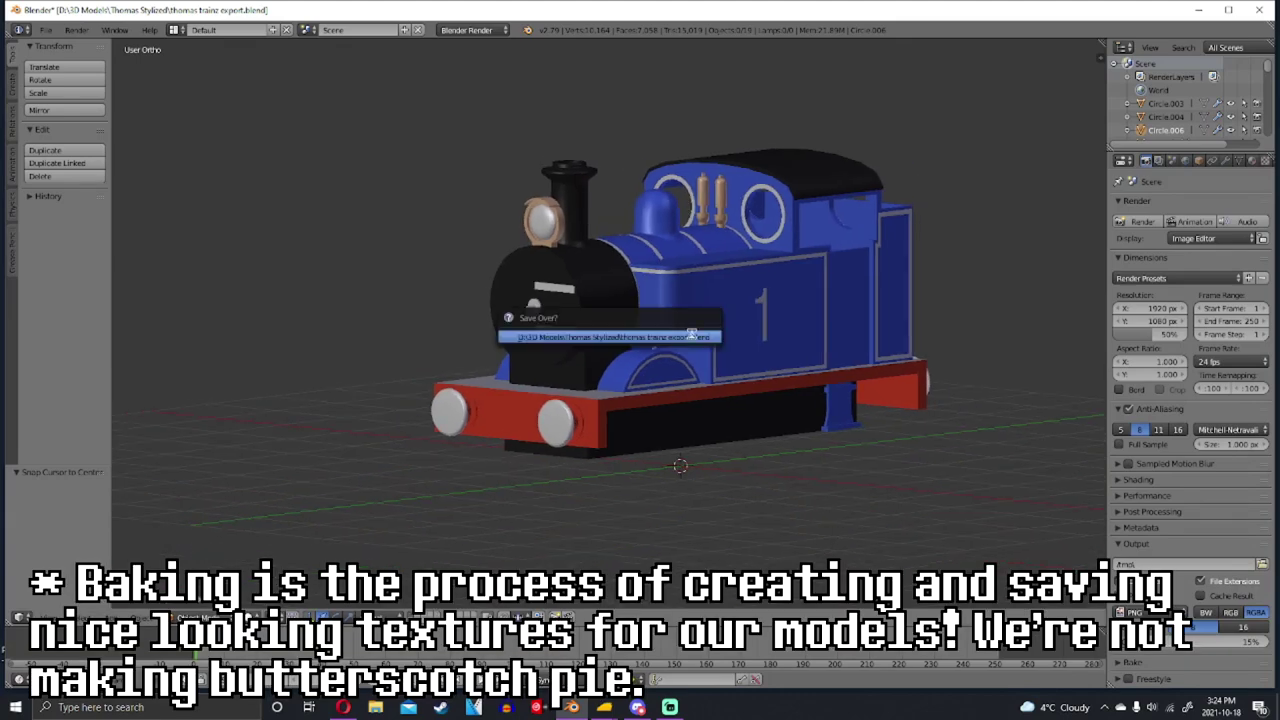
{"action": "left_click", "coordinate": [687, 331]}
Join the selected cab body parts into one object, using wireframe display to inspect them
{"action": "right_click_drag", "start_coordinate": [737, 300], "coordinate": [763, 337]}
{"action": "left_click", "coordinate": [751, 288]}
{"action": "key", "text": "ctrl+z"}
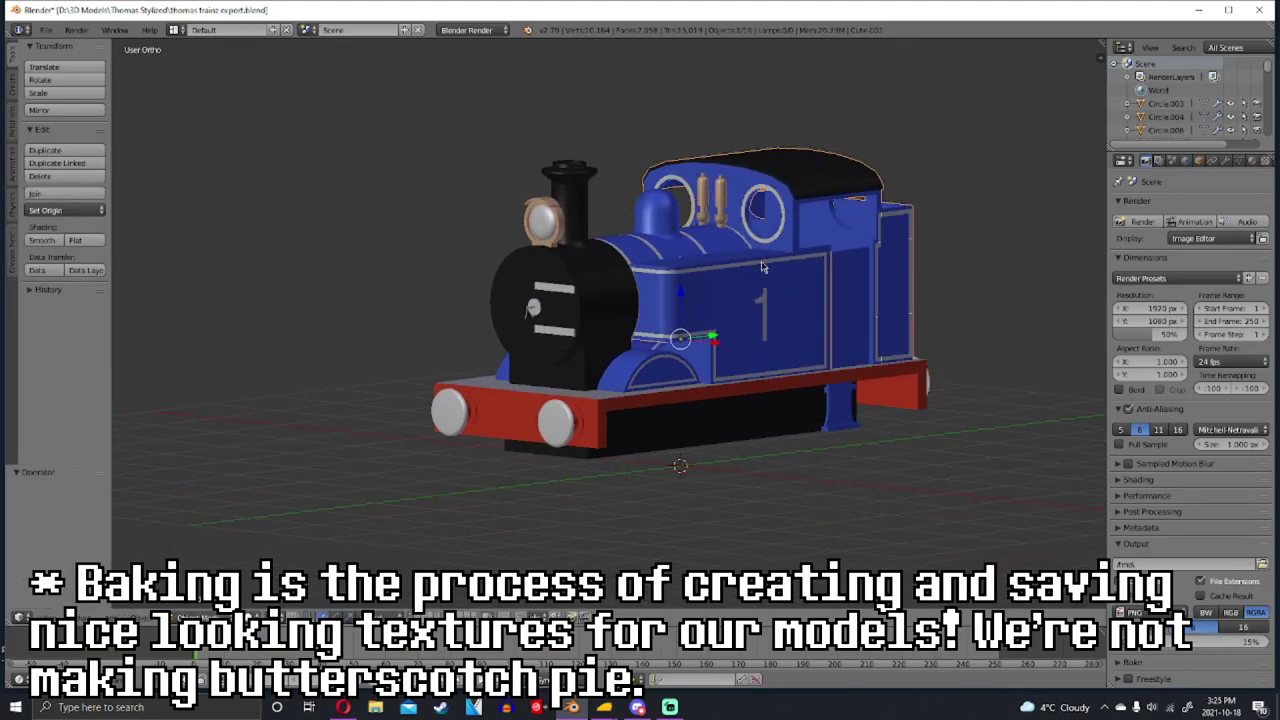
{"action": "scroll", "coordinate": [748, 280], "scroll_direction": "up", "scroll_amount": 3}
{"action": "middle_click_drag", "start_coordinate": [761, 262], "coordinate": [612, 280], "text": "shift"}
{"action": "key", "text": "z"}
{"action": "middle_click_drag", "start_coordinate": [777, 243], "coordinate": [830, 228]}
{"action": "key", "text": "z"}
{"action": "key", "text": "ctrl+j"}
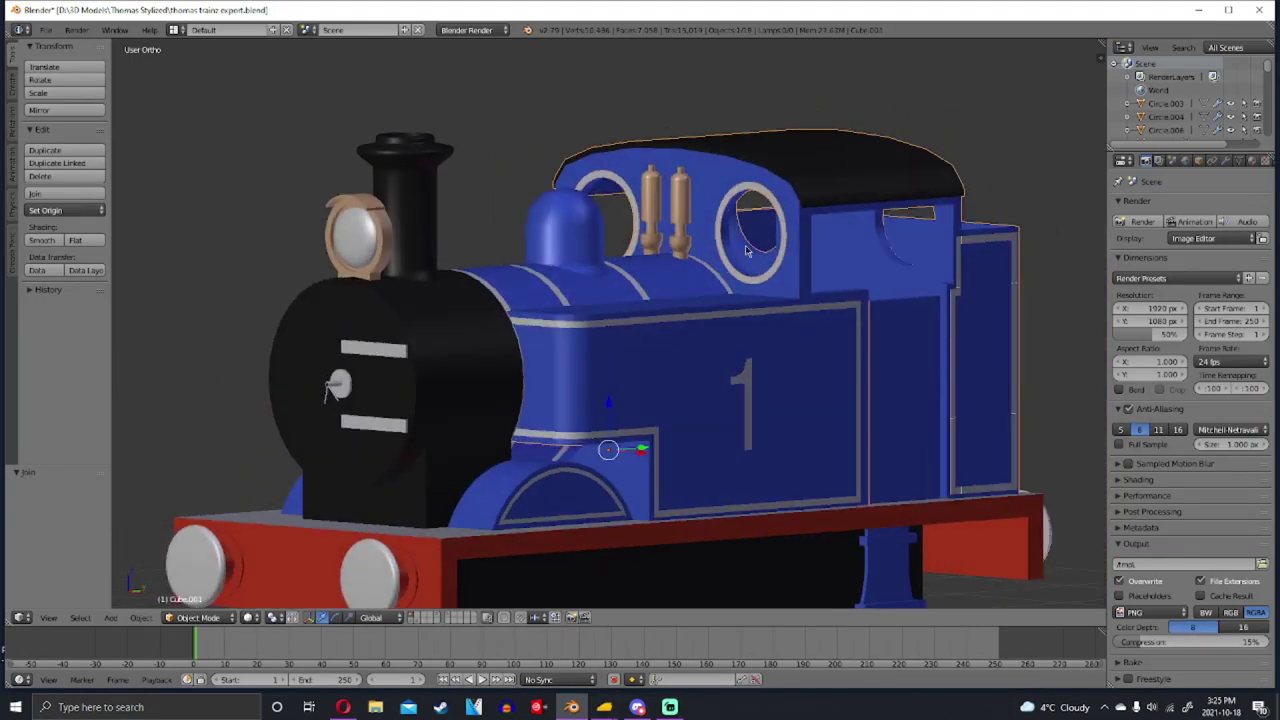
{"action": "scroll", "coordinate": [540, 285], "scroll_direction": "down", "scroll_amount": 3}
{"action": "right_click", "coordinate": [467, 267]}
{"action": "key", "text": "g"}
{"action": "left_click", "coordinate": [443, 277]}
{"action": "key", "text": "ctrl+z"}
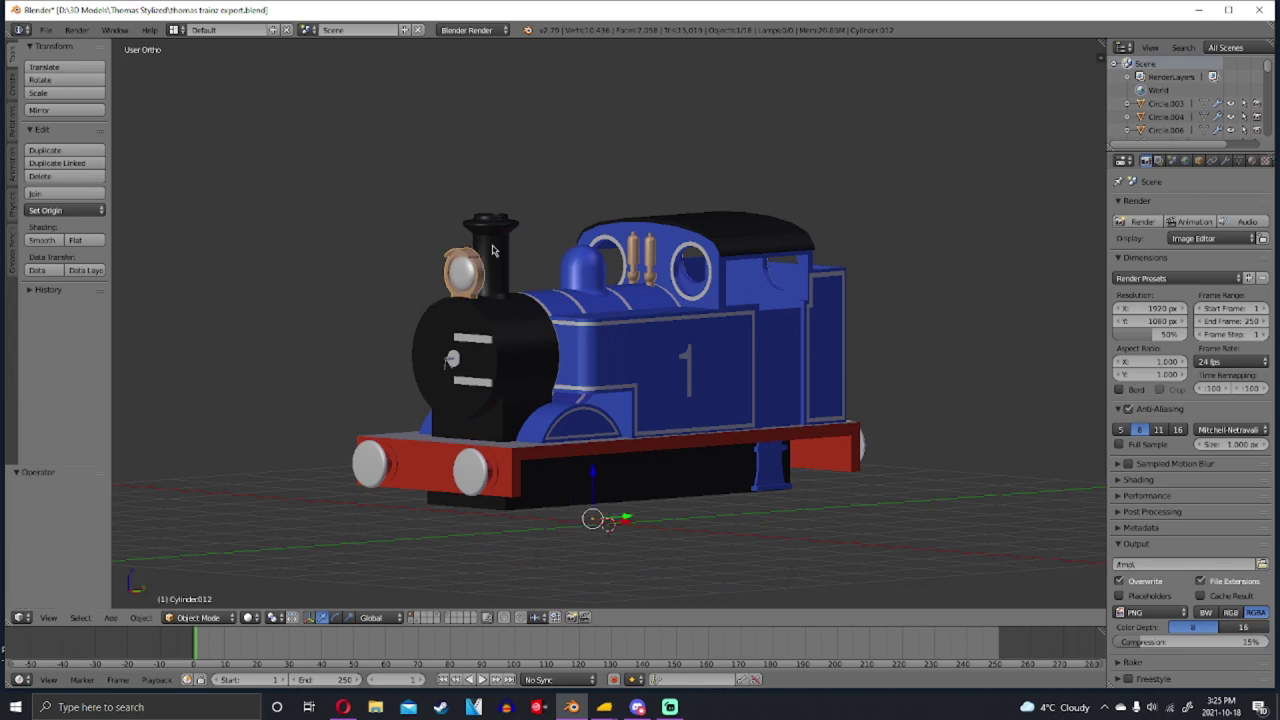
Join the chimney, smokebox, boiler and steam dome into one object
{"action": "right_click", "coordinate": [491, 247], "text": "shift"}
{"action": "right_click", "coordinate": [498, 350], "text": "shift"}
{"action": "key", "text": "ctrl+j"}
{"action": "right_click", "coordinate": [597, 275], "text": "shift"}
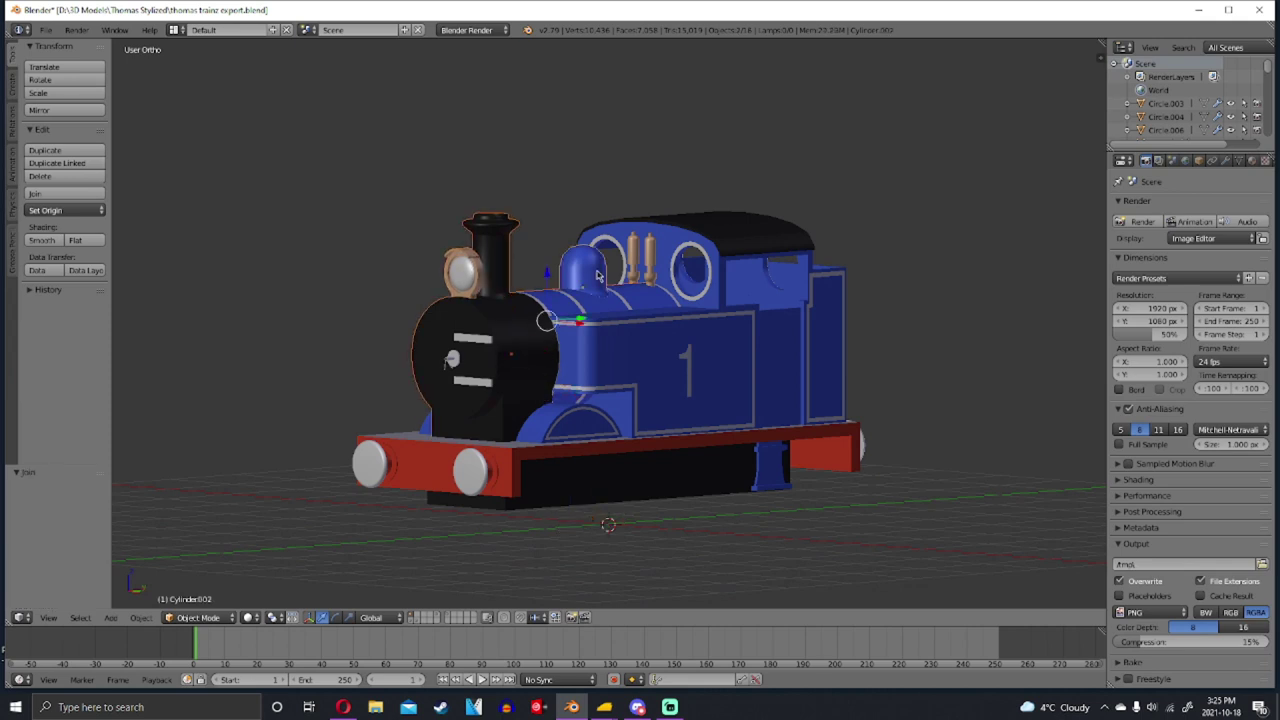
{"action": "key", "text": "ctrl+j"}
Join the blue cab and side tank body with the front wheel splashers
{"action": "right_click", "coordinate": [597, 348]}
{"action": "right_click", "coordinate": [594, 421], "text": "shift"}
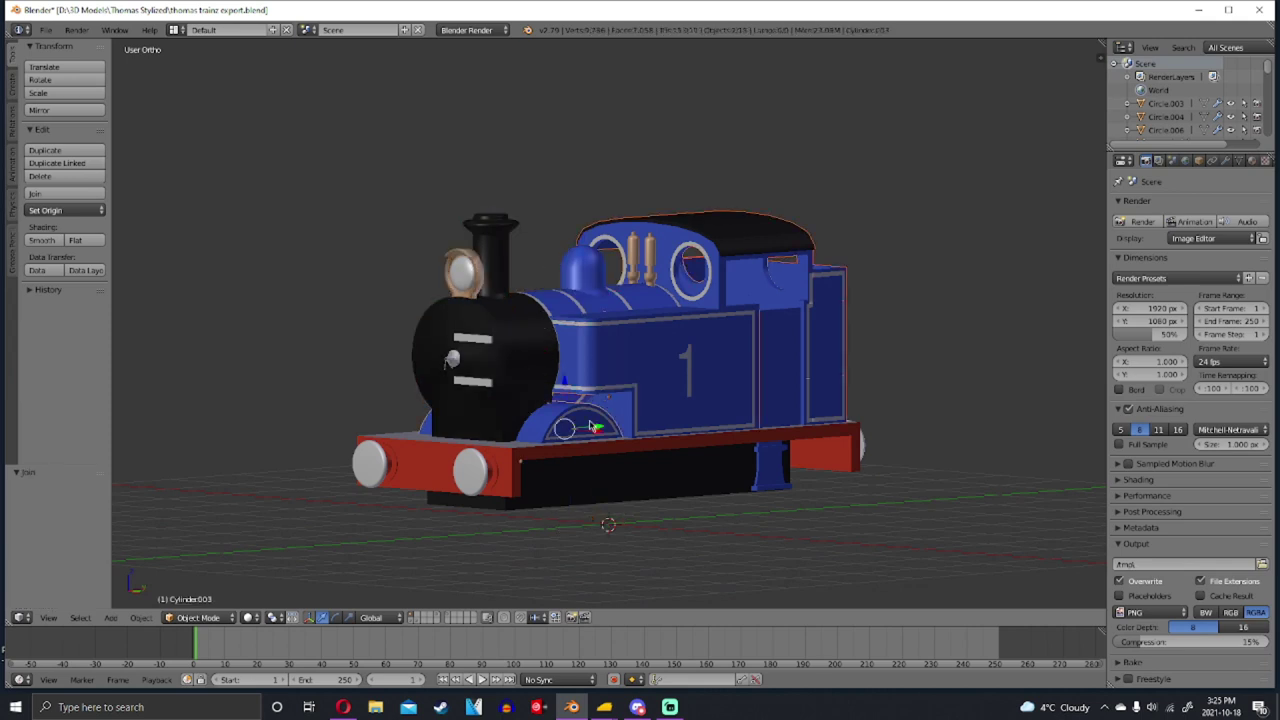
{"action": "key", "text": "ctrl+j"}
Join the front and rear buffers with the red footplate frame
{"action": "right_click", "coordinate": [501, 464]}
{"action": "right_click", "coordinate": [470, 480], "text": "shift"}
{"action": "middle_click_drag", "start_coordinate": [690, 459], "coordinate": [617, 481]}
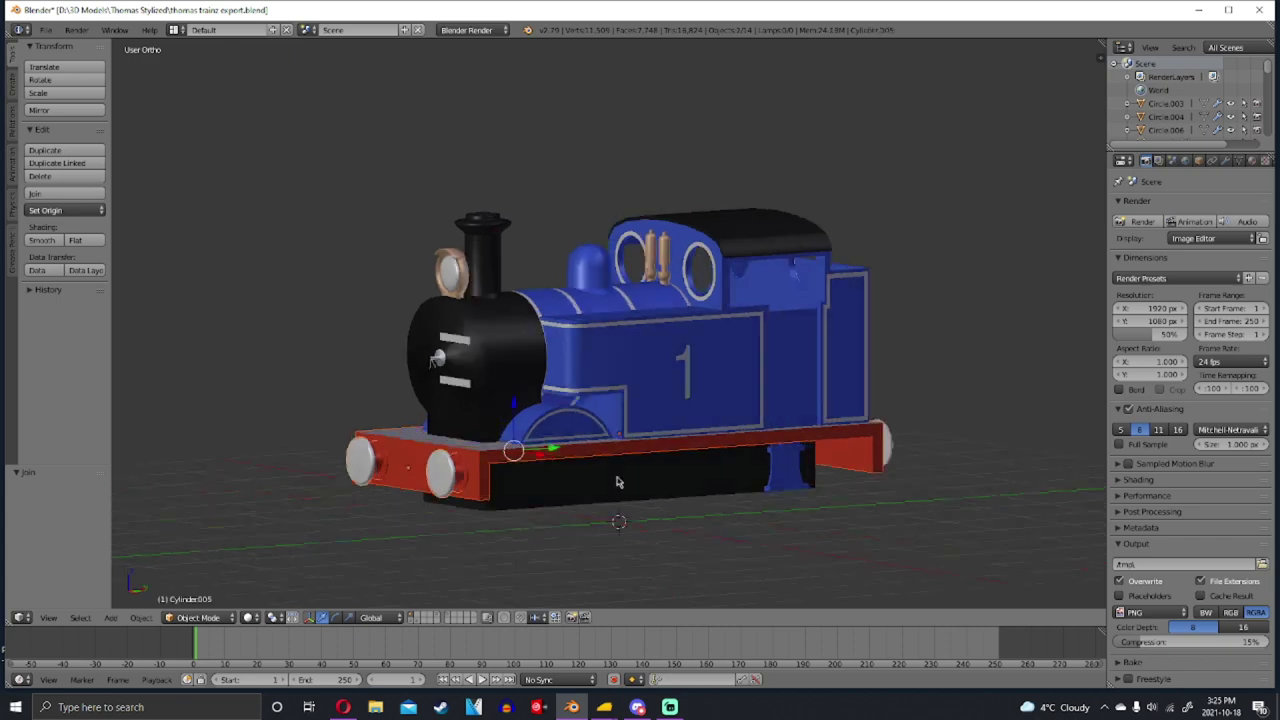
{"action": "right_click", "coordinate": [906, 479]}
{"action": "key", "text": "ctrl+j"}
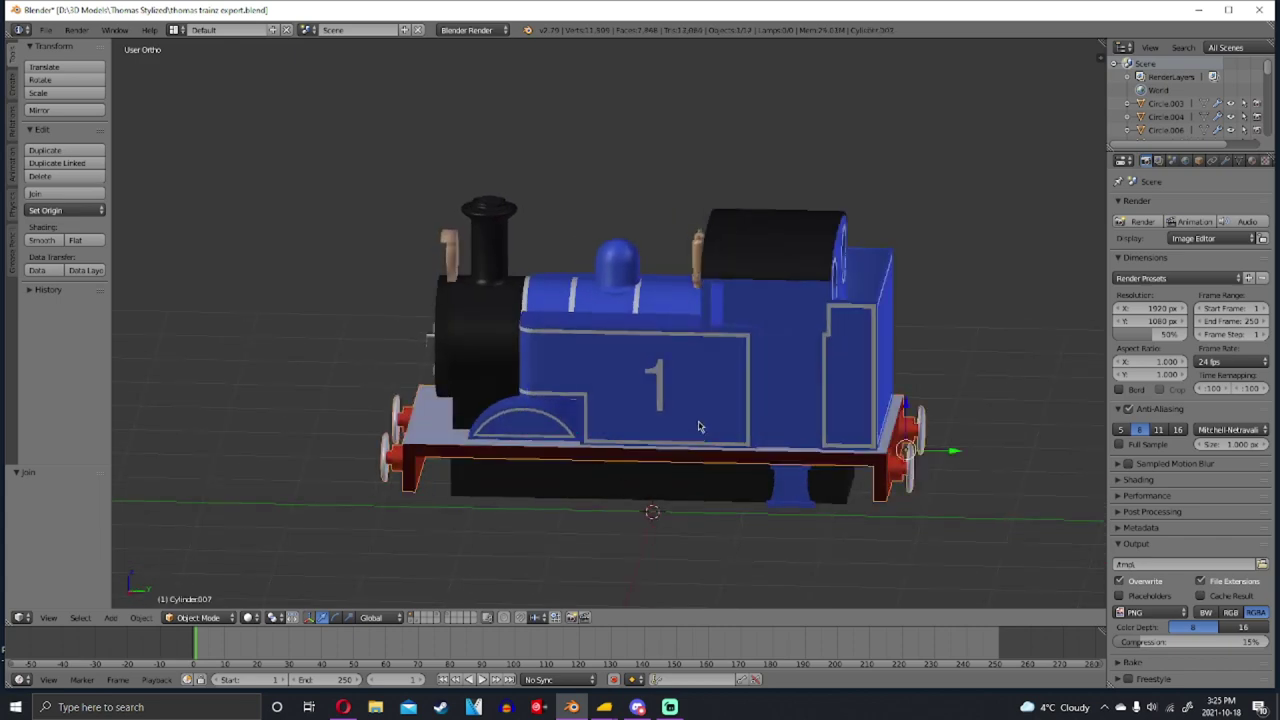
Make the normals of the joined red frame and buffers consistent across the whole mesh, and save over the file
{"action": "middle_click_drag", "start_coordinate": [579, 414], "coordinate": [240, 406]}
{"action": "middle_click_drag", "start_coordinate": [380, 437], "coordinate": [443, 350], "text": "shift"}
{"action": "scroll", "coordinate": [490, 354], "scroll_direction": "up", "scroll_amount": 2}
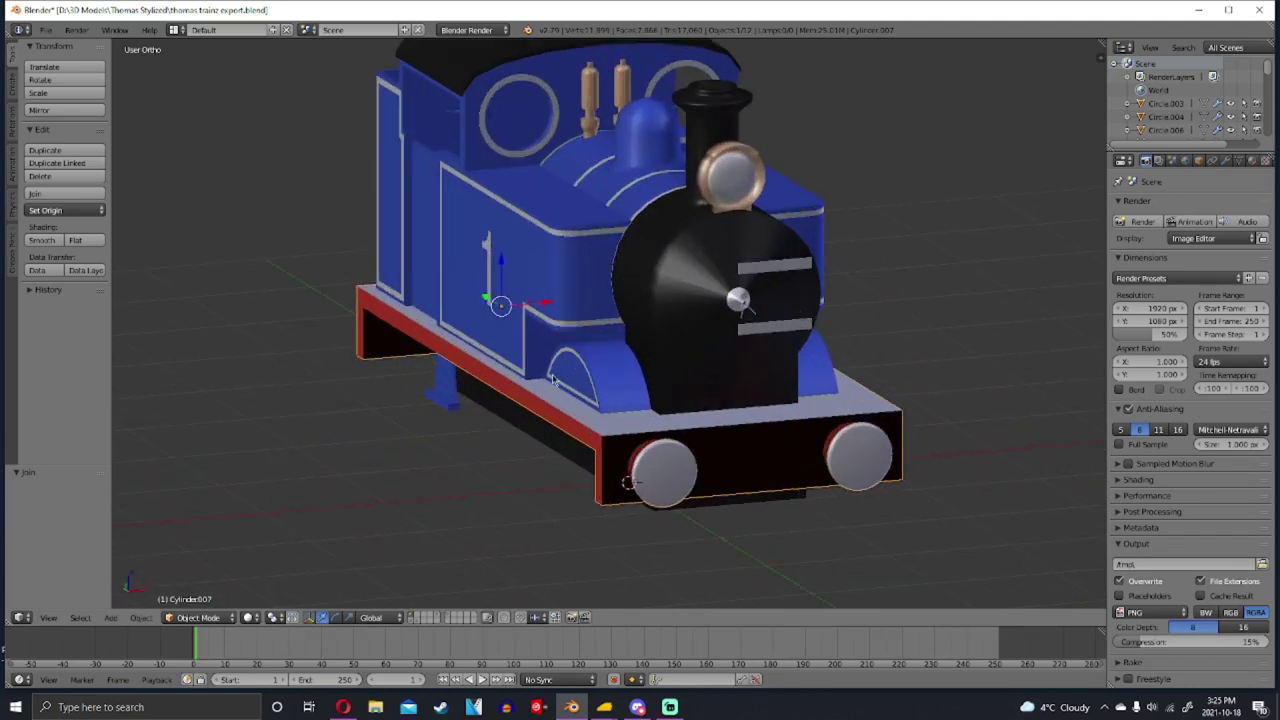
{"action": "key", "text": "Tab"}
{"action": "key", "text": "a"}
{"action": "key", "text": "a"}
{"action": "key", "text": "ctrl+n"}
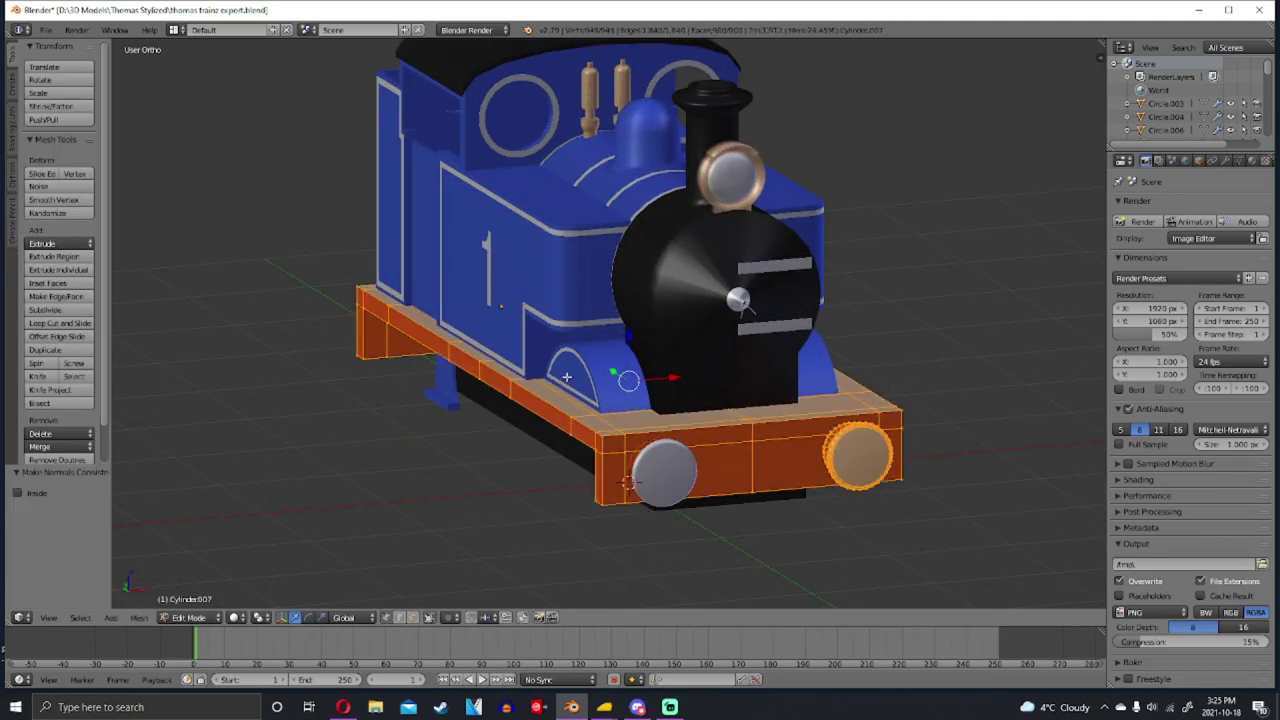
{"action": "key", "text": "Tab"}
{"action": "scroll", "coordinate": [574, 383], "scroll_direction": "down", "scroll_amount": 2}
{"action": "middle_click_drag", "start_coordinate": [574, 383], "coordinate": [1068, 371]}
{"action": "key", "text": "ctrl+s"}
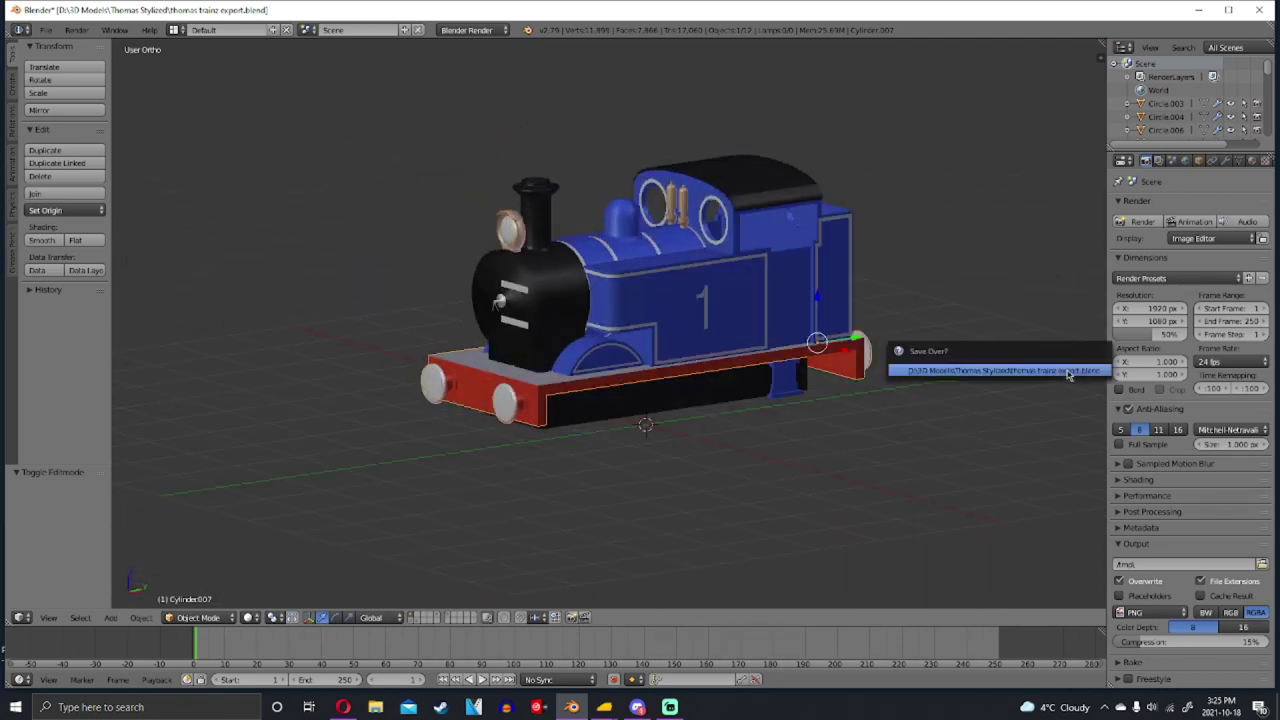
{"action": "left_click", "coordinate": [1068, 371]}
Add an Edge Split modifier to the joined boiler and chimney object and apply it
{"action": "scroll", "coordinate": [780, 361], "scroll_direction": "up", "scroll_amount": 1}
{"action": "middle_click_drag", "start_coordinate": [781, 364], "coordinate": [600, 306]}
{"action": "right_click", "coordinate": [600, 306]}
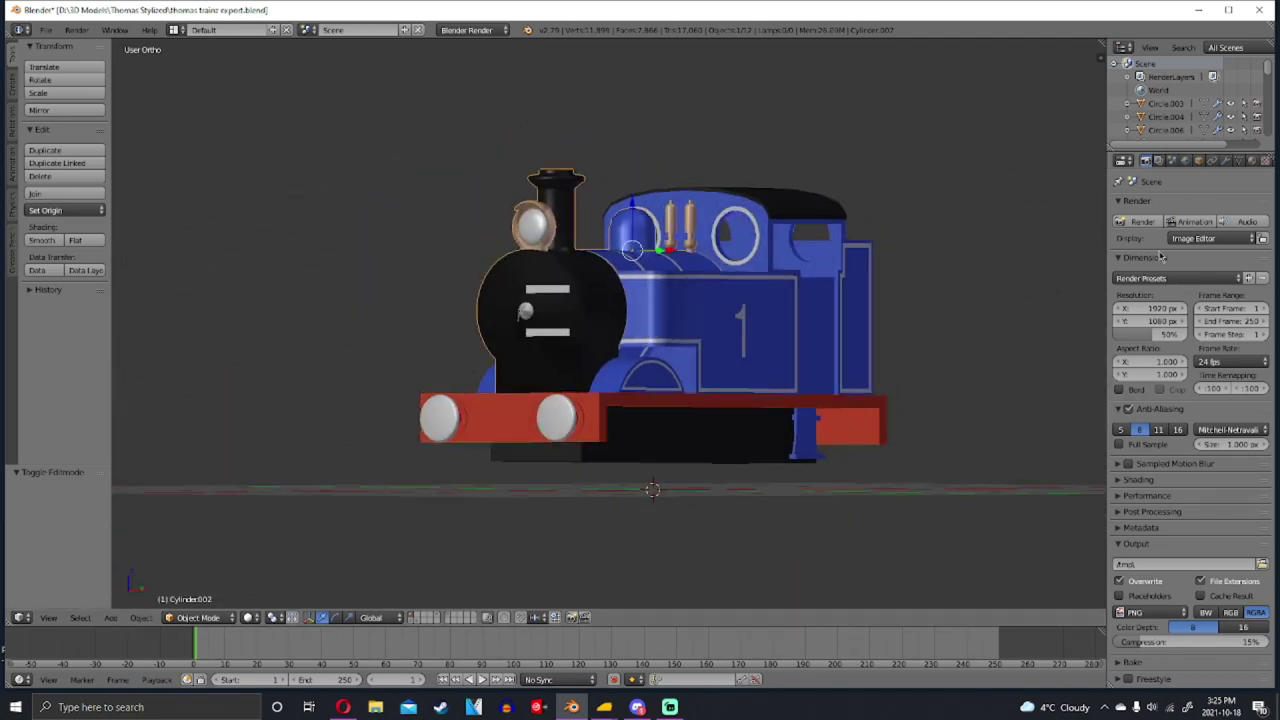
{"action": "left_click", "coordinate": [1227, 161]}
{"action": "left_click", "coordinate": [1195, 206]}
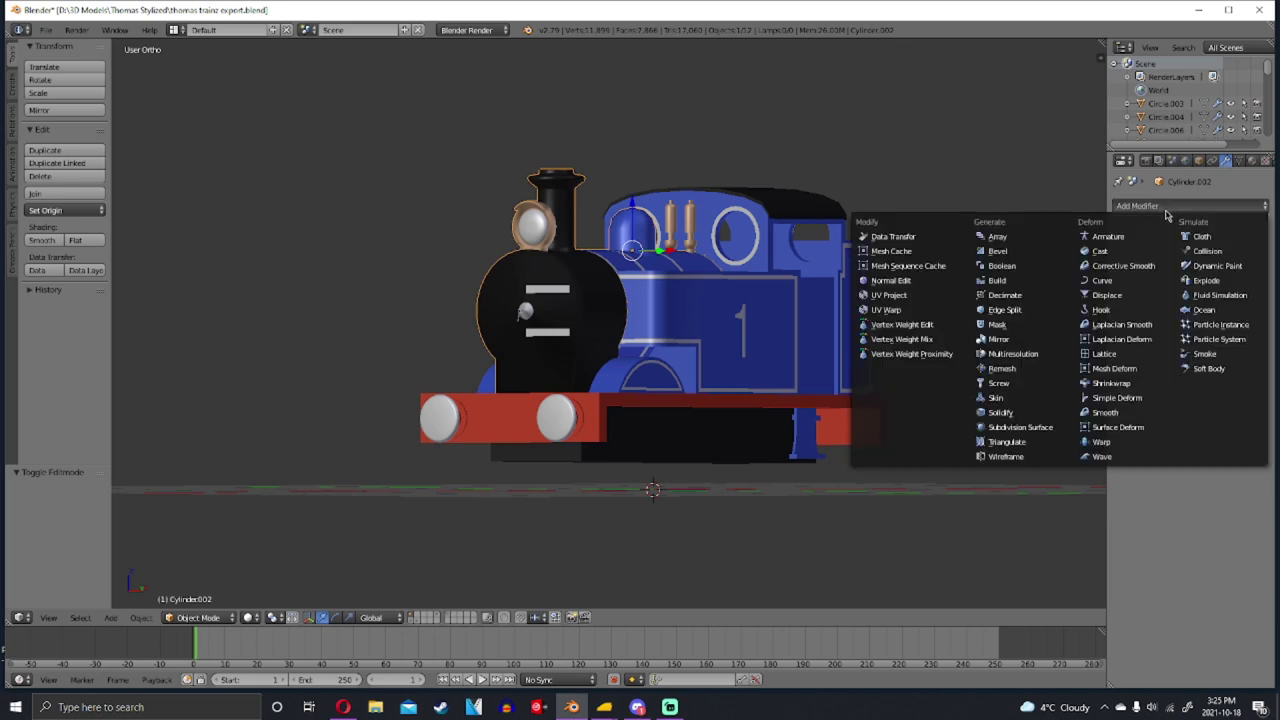
{"action": "left_click", "coordinate": [1000, 305]}
{"action": "left_click", "coordinate": [1153, 247]}
{"action": "key", "text": "a"}
{"action": "middle_click_drag", "start_coordinate": [850, 244], "coordinate": [818, 260]}
{"action": "scroll", "coordinate": [812, 261], "scroll_direction": "up", "scroll_amount": 2}
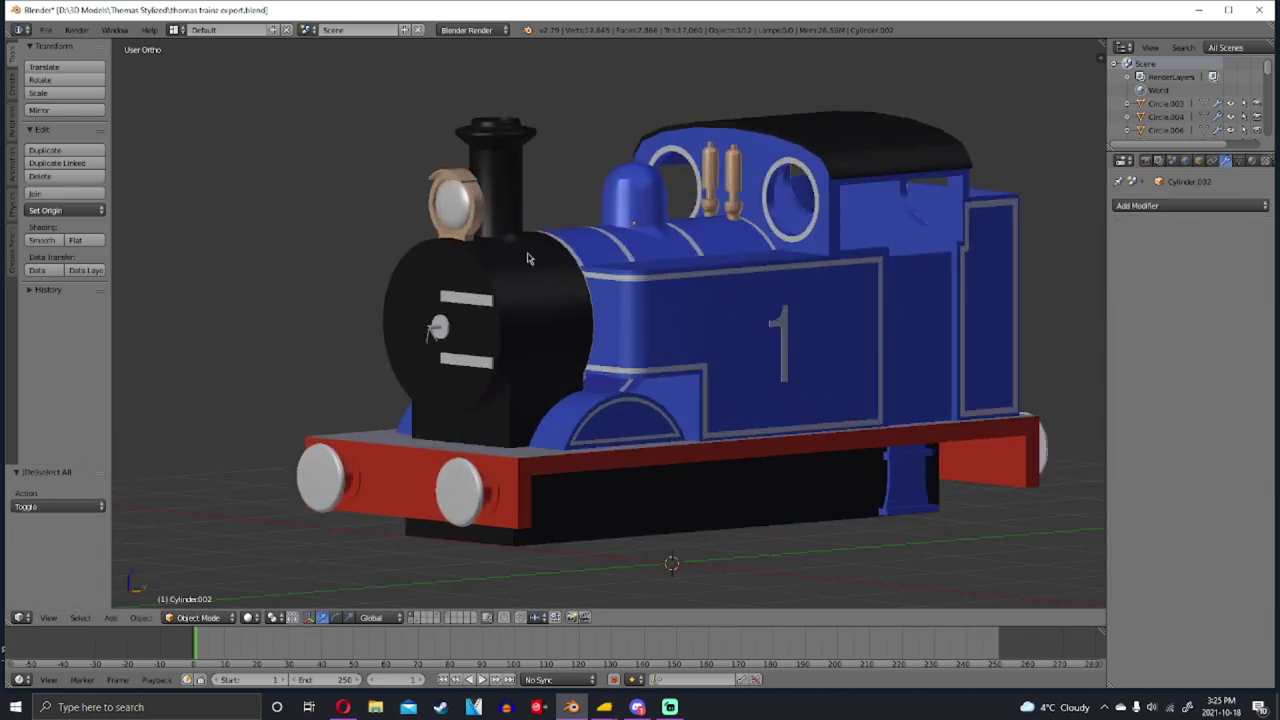
Select the boiler and chimney object's whole mesh and start a Smart UV Project with an angle limit of 63
{"action": "right_click", "coordinate": [528, 258]}
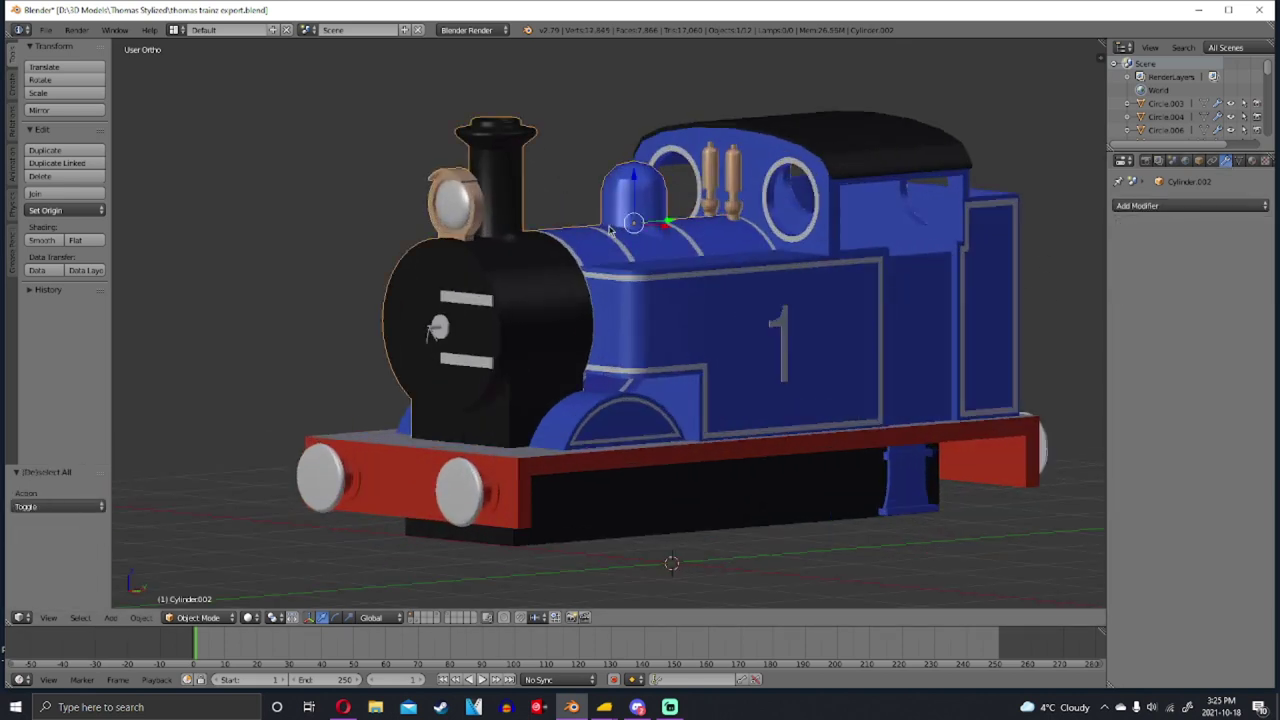
{"action": "key", "text": "Tab"}
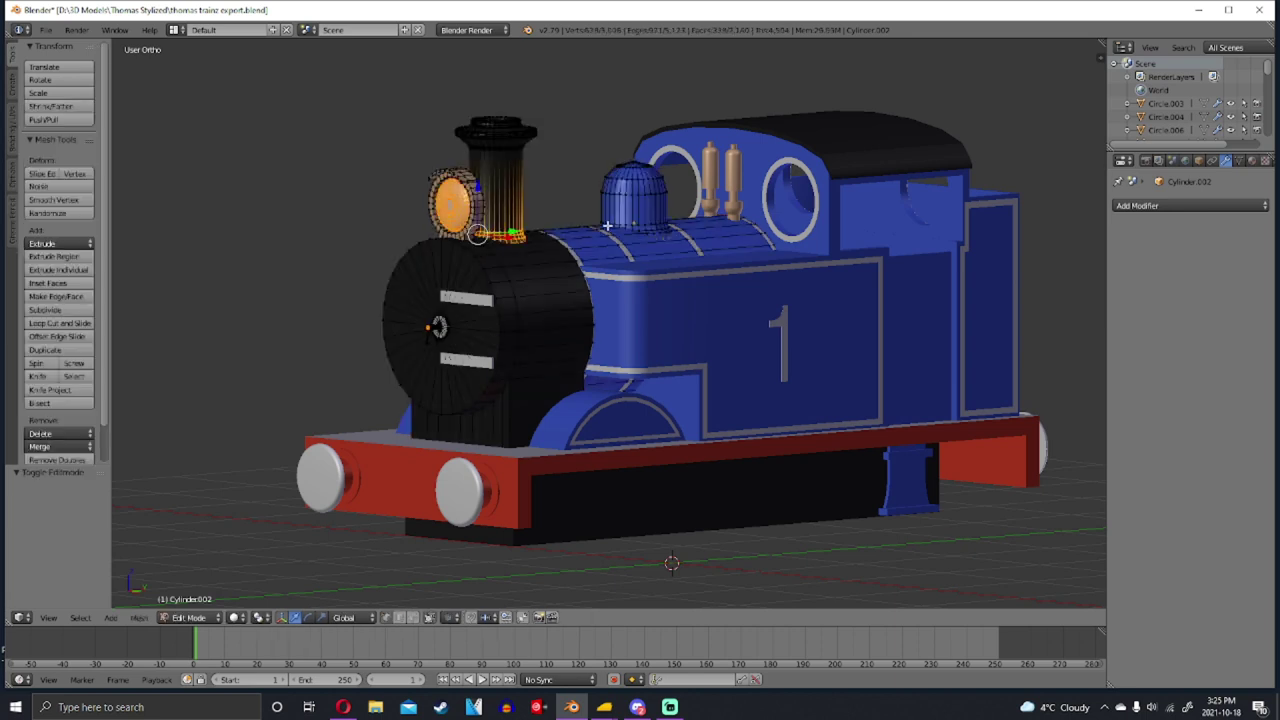
{"action": "key", "text": "a"}
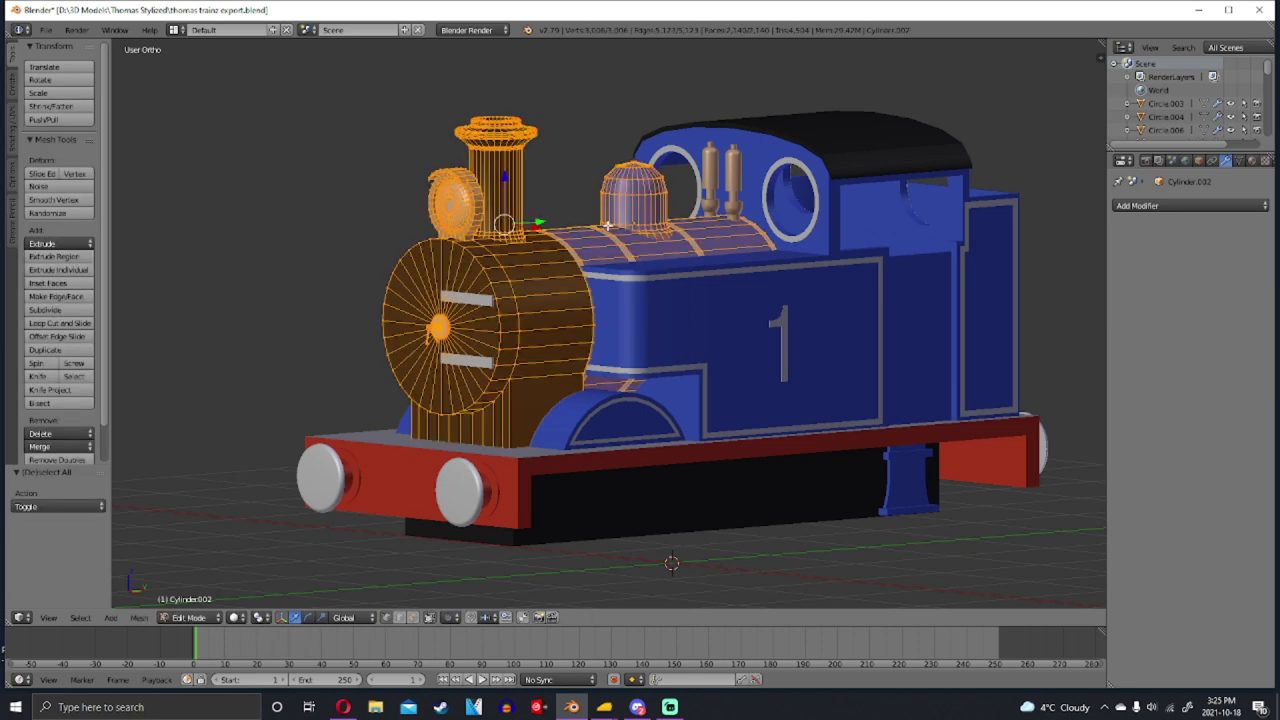
{"action": "key", "text": "u"}
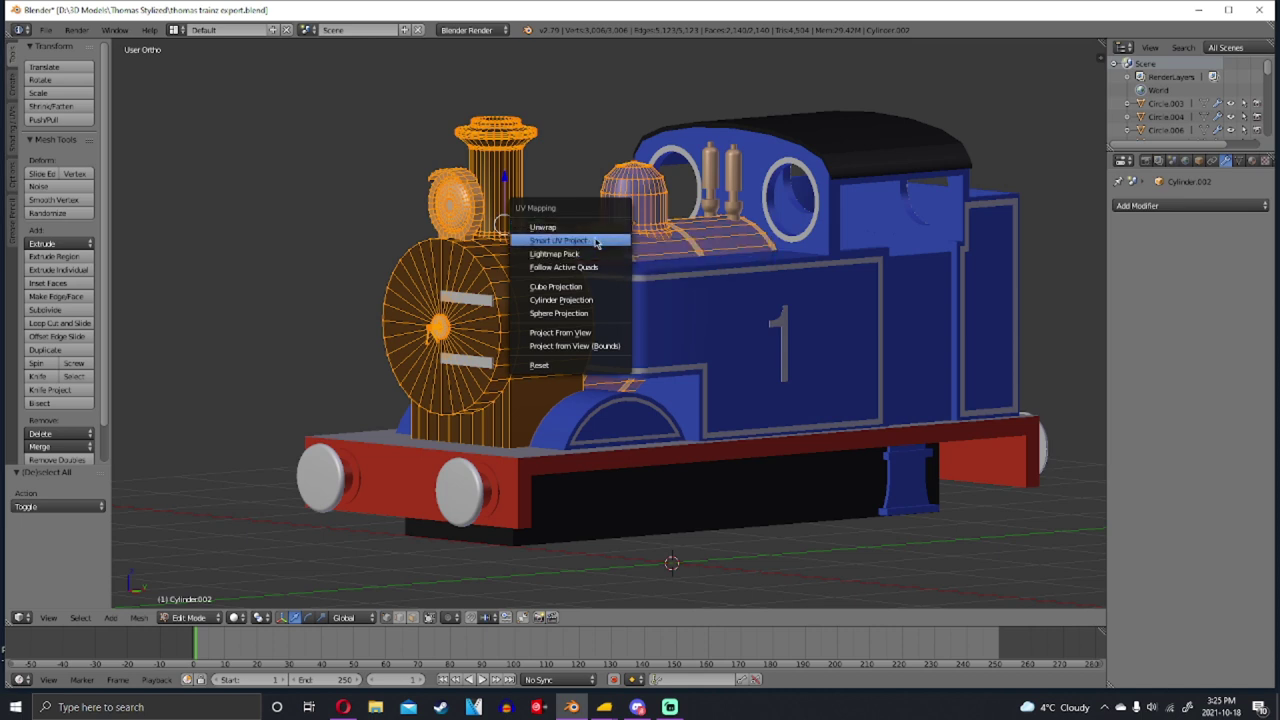
{"action": "left_click", "coordinate": [596, 241]}
{"action": "left_click", "coordinate": [653, 256]}
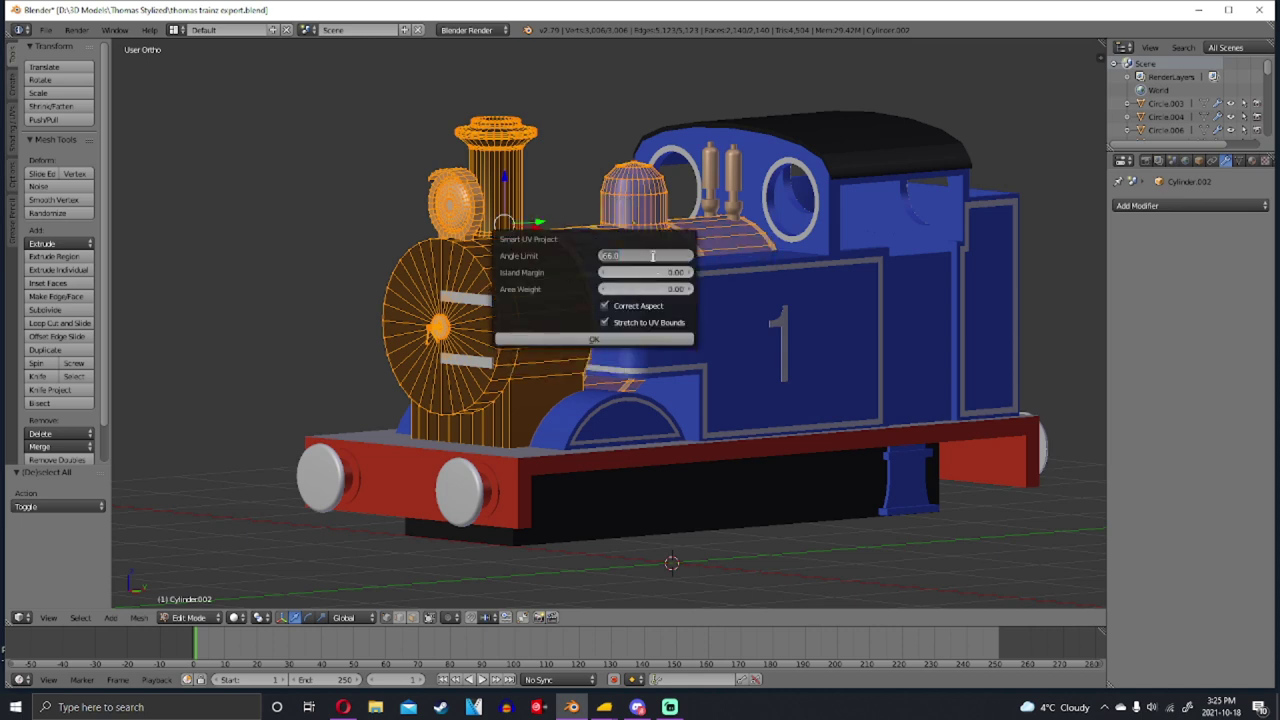
{"action": "type", "text": "63"}
{"action": "key", "text": "Return"}
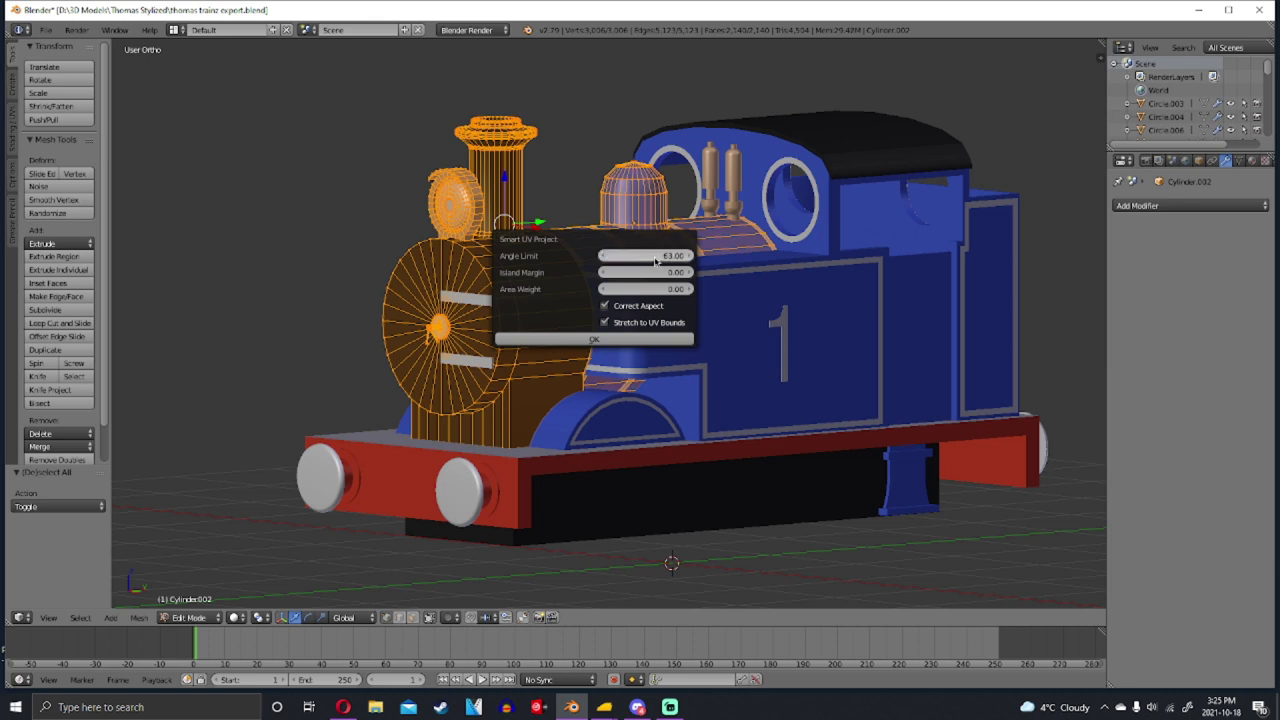
Set the Smart UV Project's island margin to 0.01 and area weight to 1, and run the unwrap
{"action": "left_click", "coordinate": [629, 268]}
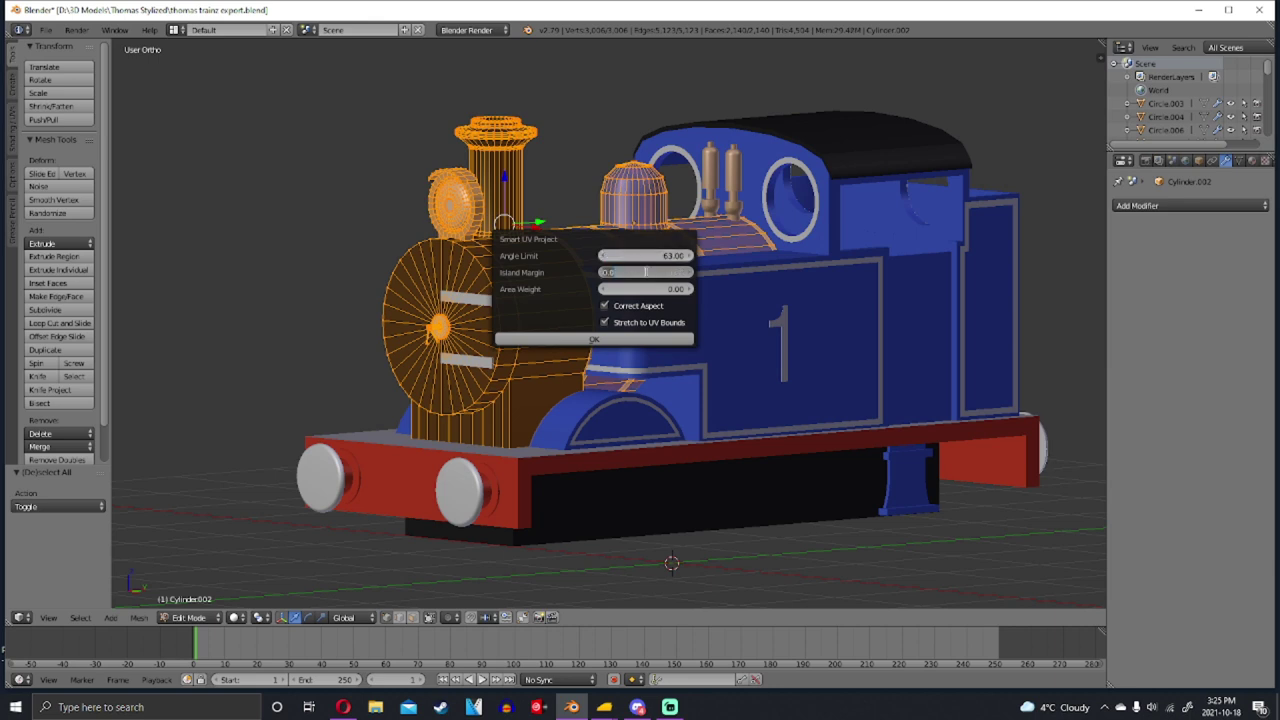
{"action": "type", "text": ".01"}
{"action": "key", "text": "Return"}
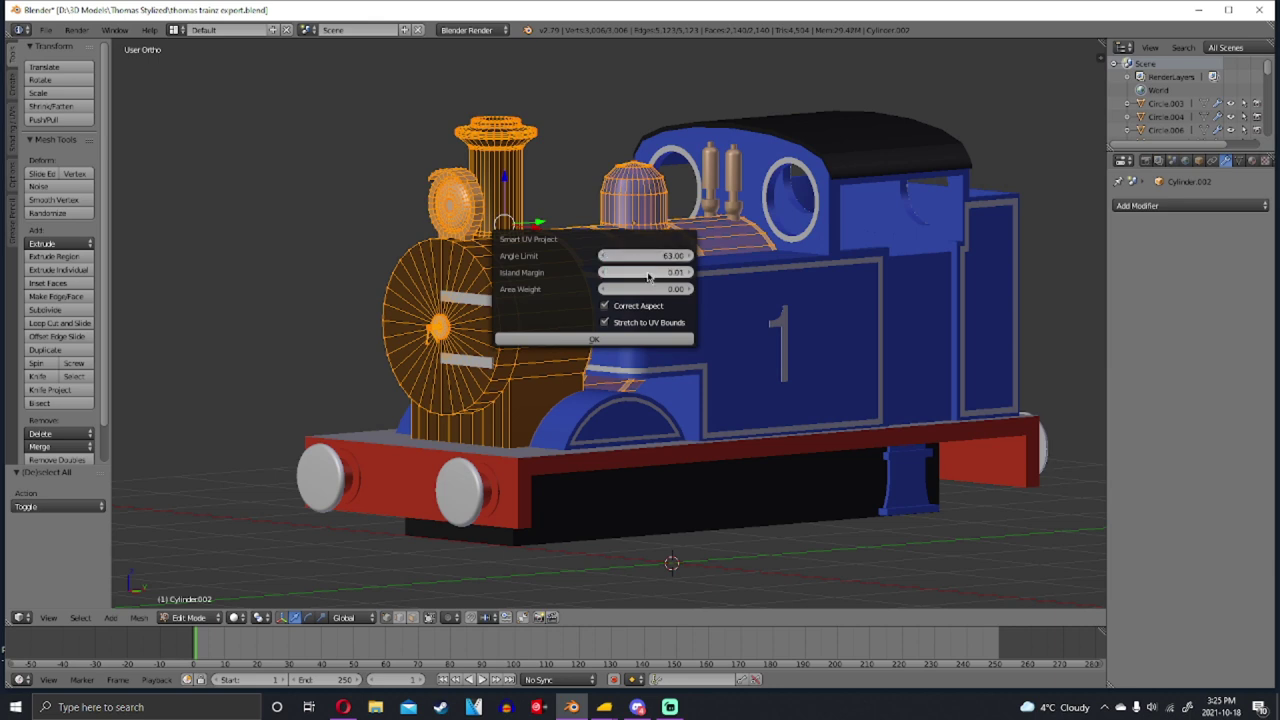
{"action": "left_click", "coordinate": [618, 289]}
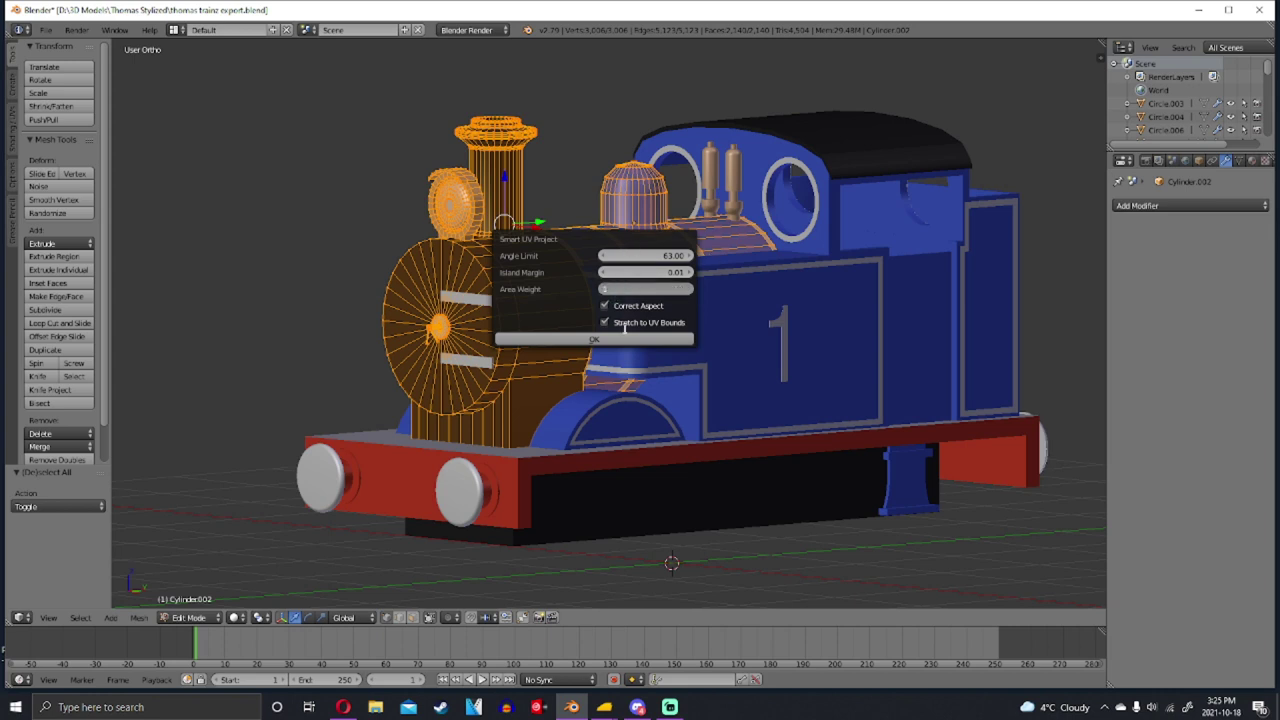
{"action": "key", "text": "Return"}
{"action": "left_click", "coordinate": [636, 340]}
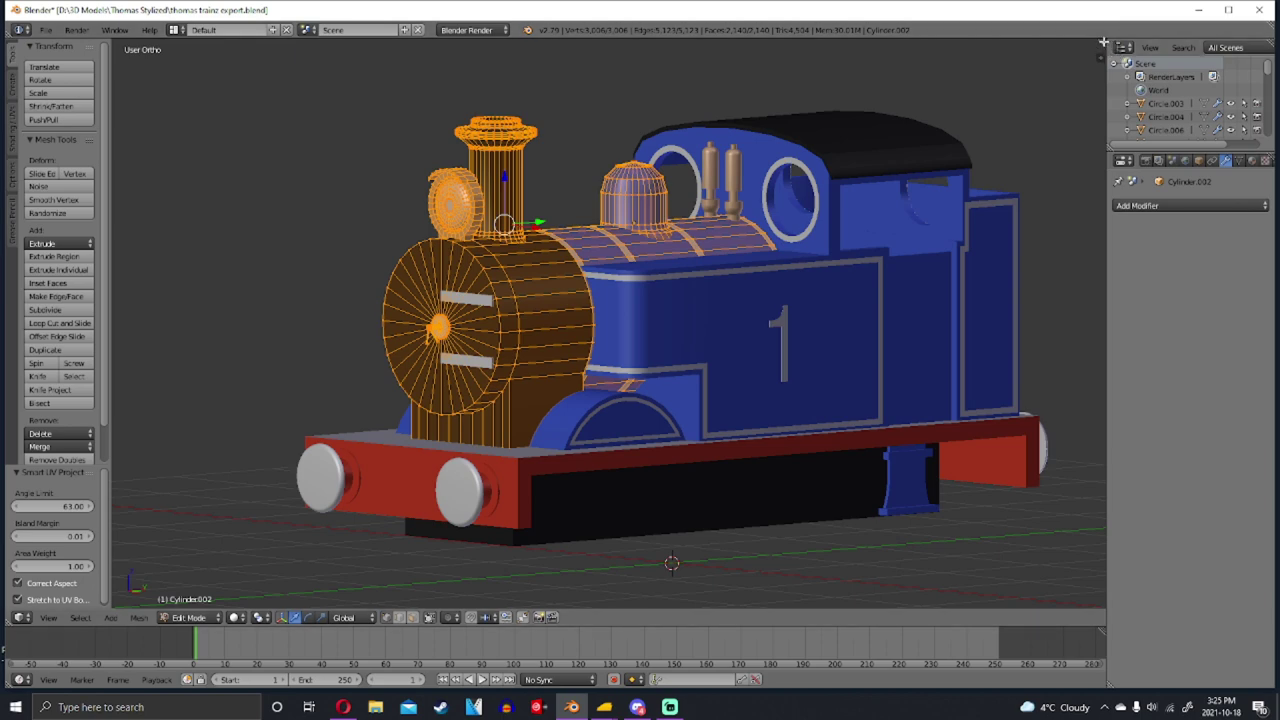
Split the 3D view into two areas and show the boiler's UV layout in a UV/Image Editor beside the model
{"action": "left_click_drag", "start_coordinate": [1104, 42], "coordinate": [648, 100]}
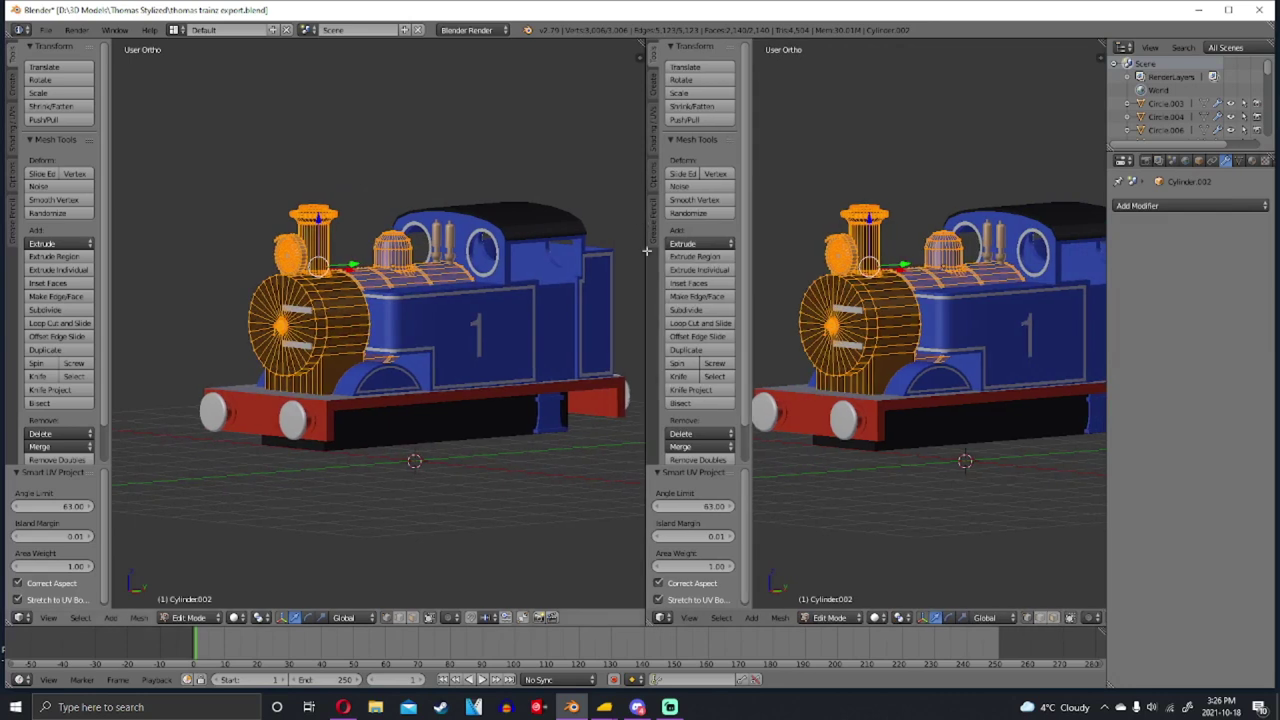
{"action": "left_click", "coordinate": [669, 618]}
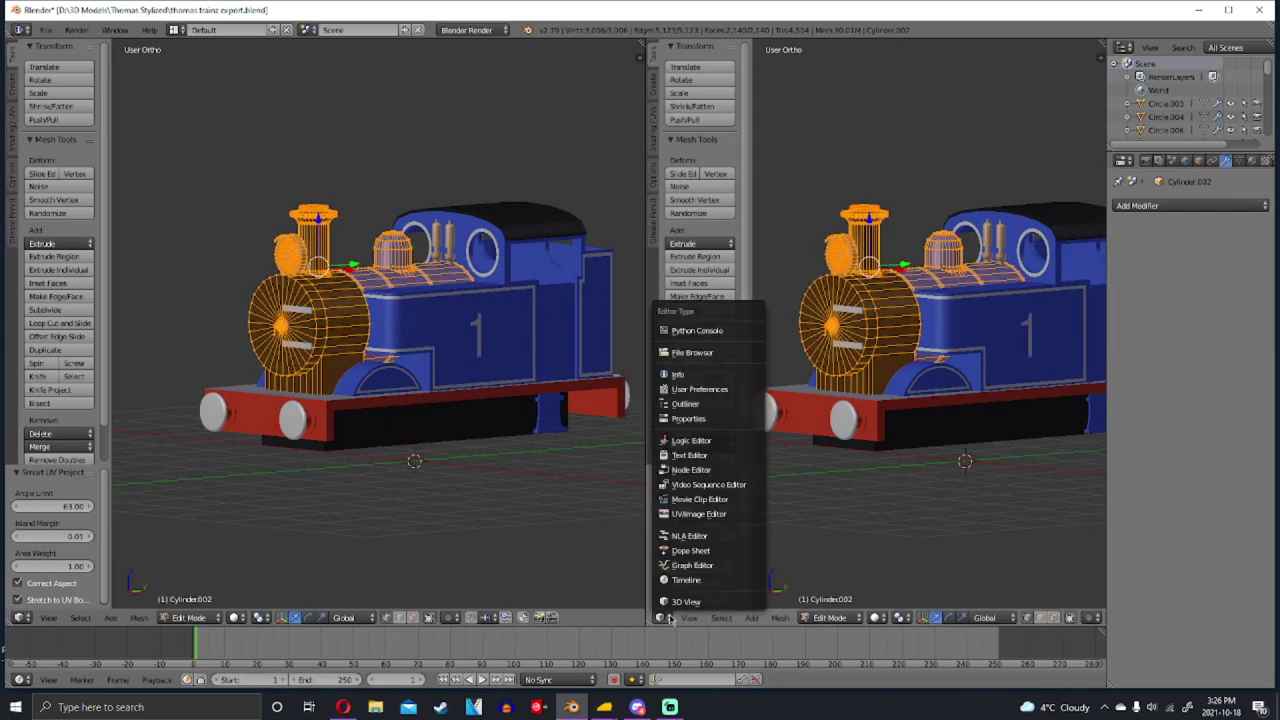
{"action": "left_click", "coordinate": [687, 514]}
{"action": "scroll", "coordinate": [840, 430], "scroll_direction": "up", "scroll_amount": 3}
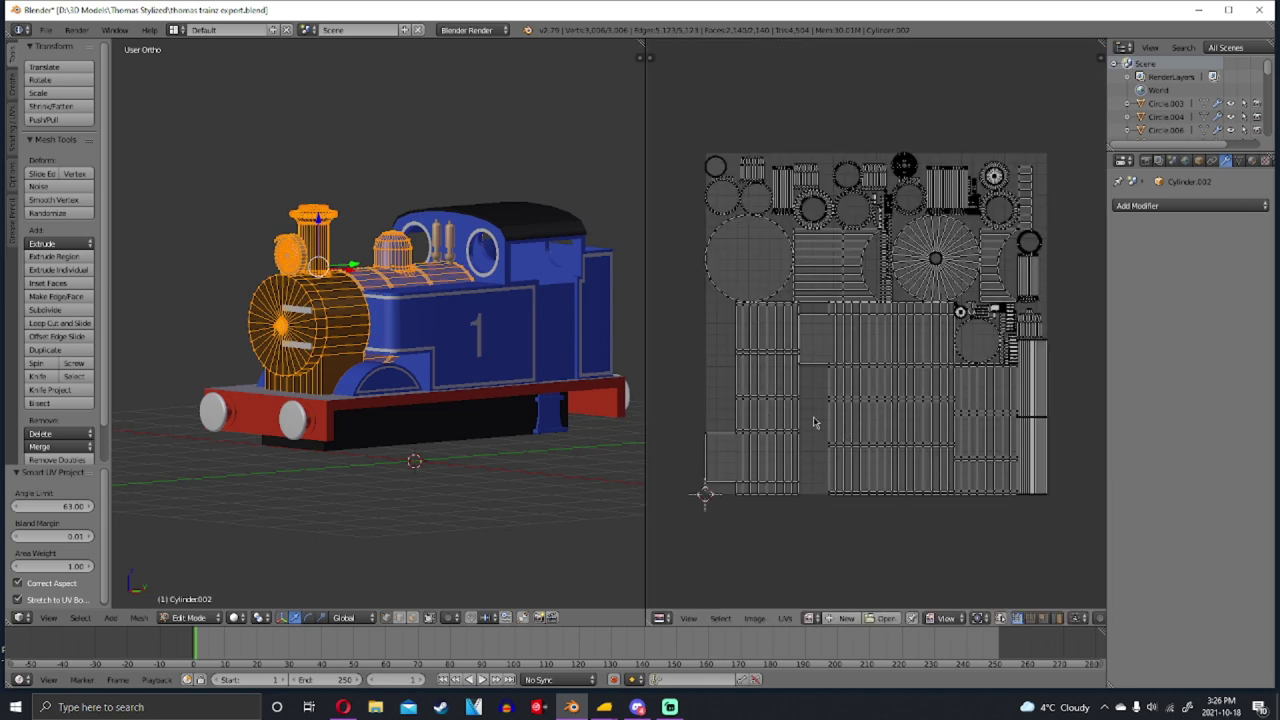
{"action": "scroll", "coordinate": [728, 310], "scroll_direction": "up", "scroll_amount": 3}
{"action": "scroll", "coordinate": [728, 310], "scroll_direction": "down", "scroll_amount": 2}
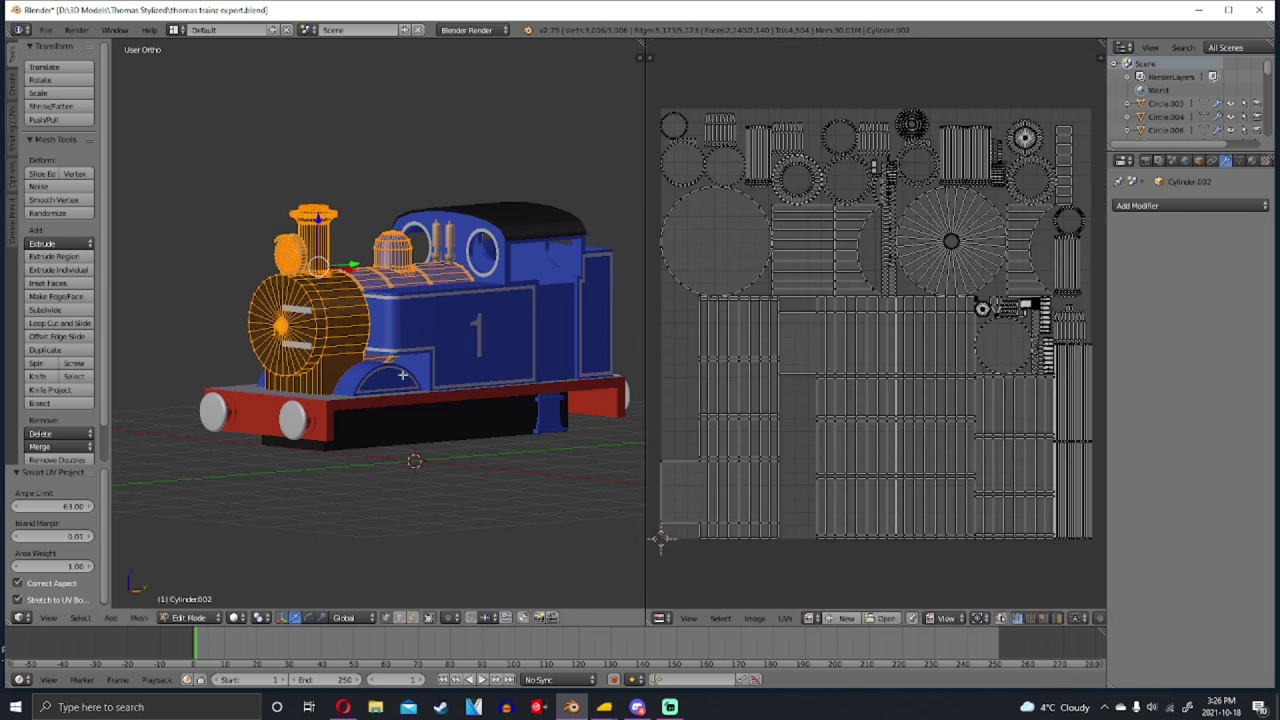
{"action": "middle_click_drag", "start_coordinate": [403, 375], "coordinate": [370, 390]}
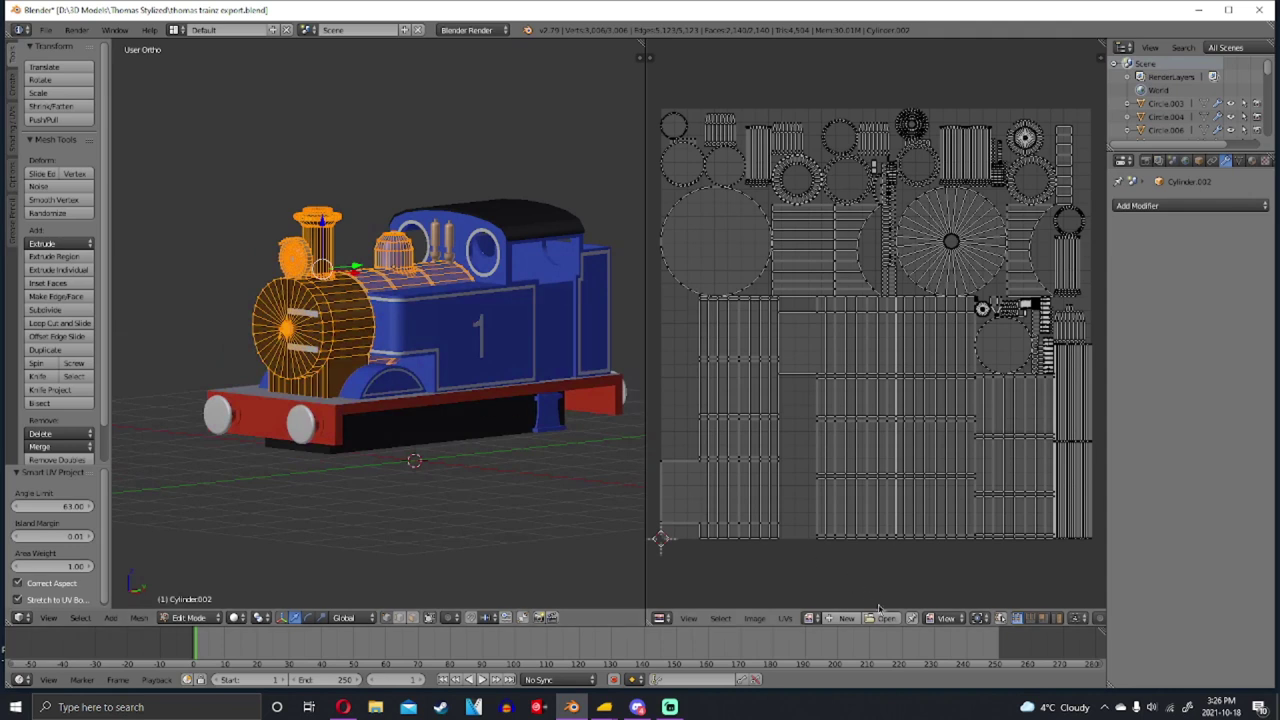
Create a new blank image named boiler for the unwrapped UV layout
{"action": "left_click", "coordinate": [845, 619]}
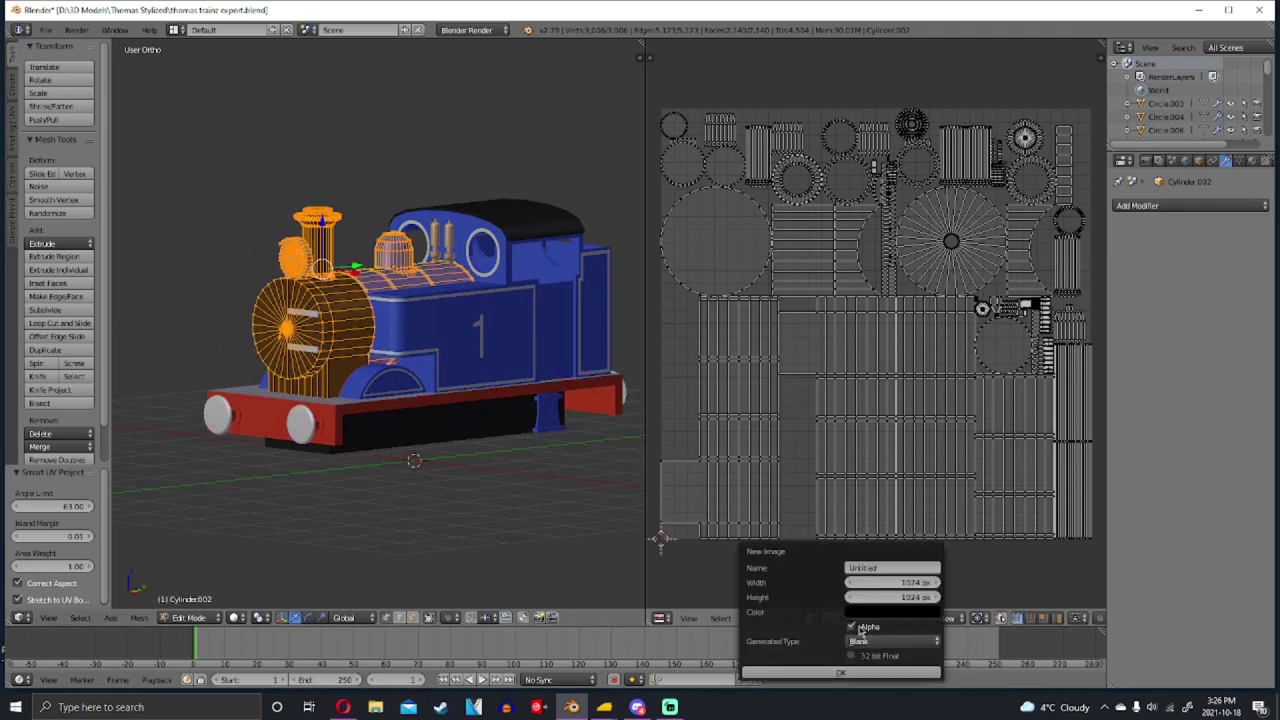
{"action": "left_click", "coordinate": [878, 566]}
{"action": "type", "text": "boiler"}
{"action": "key", "text": "Return"}
{"action": "left_click", "coordinate": [876, 671]}
{"action": "scroll", "coordinate": [946, 357], "scroll_direction": "down", "scroll_amount": 2}
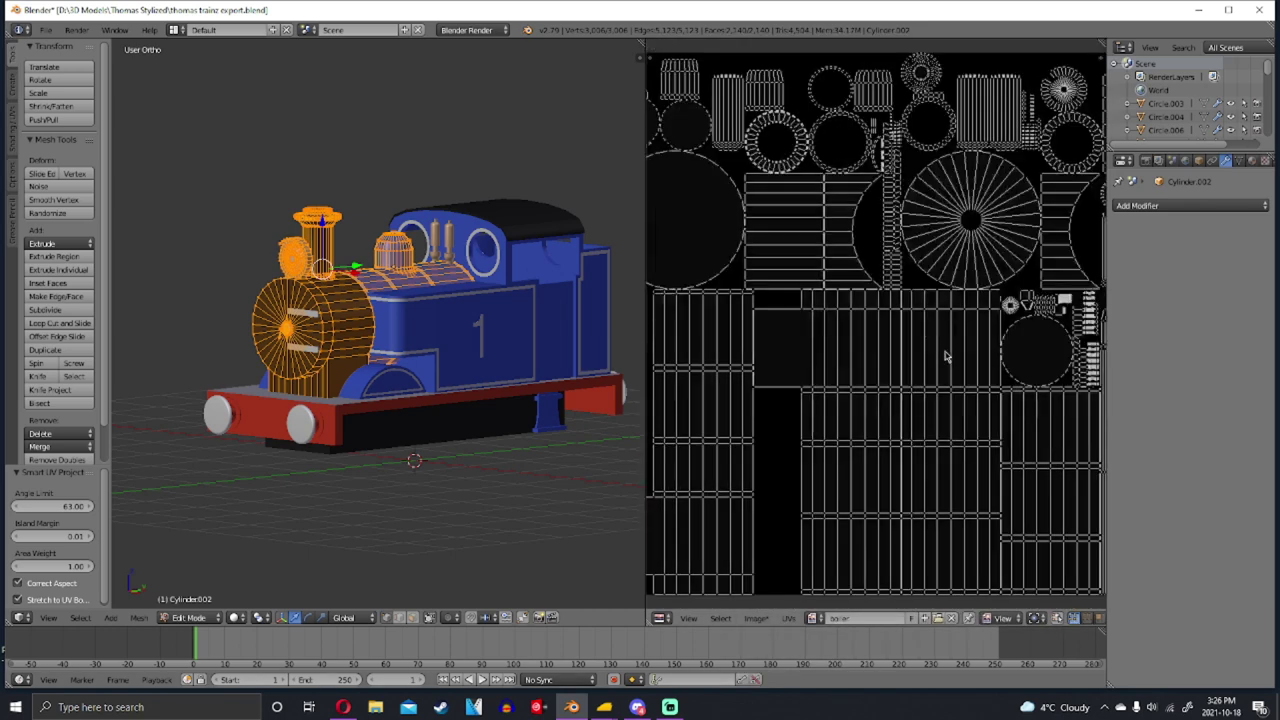
Enable ambient occlusion for the world and set its gather samples to 21
{"action": "left_click", "coordinate": [1185, 161]}
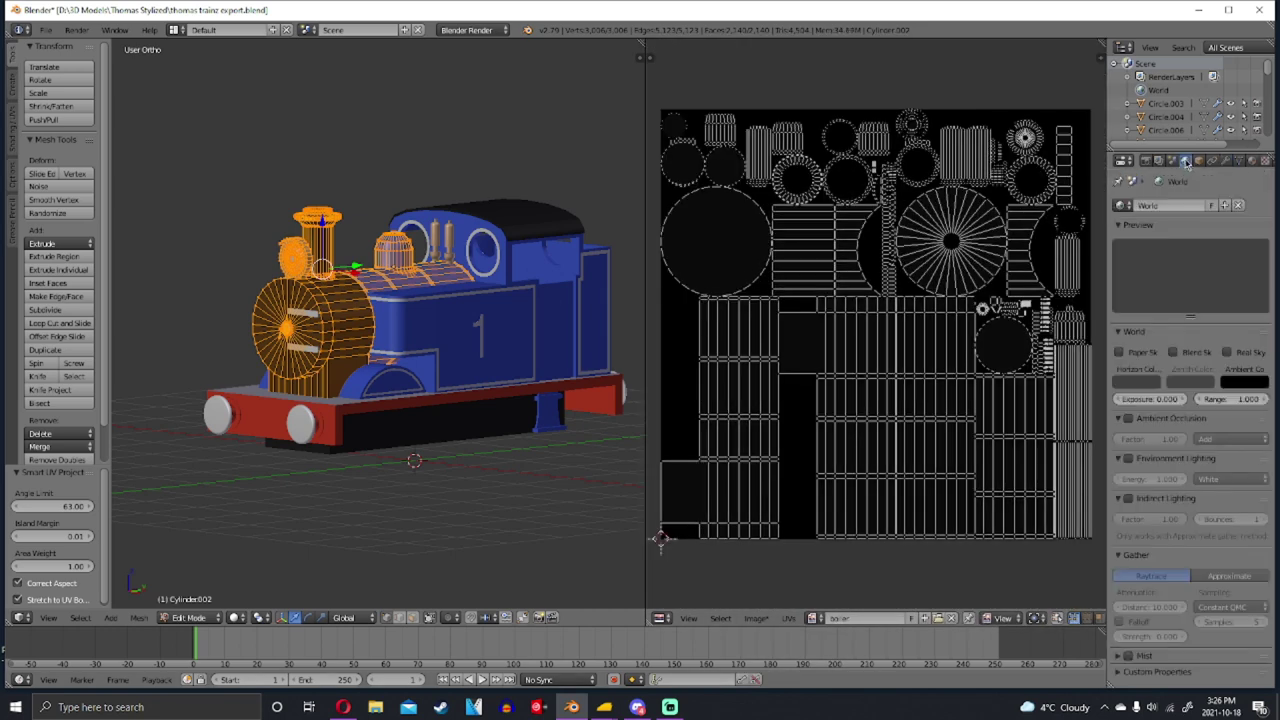
{"action": "left_click", "coordinate": [1128, 419]}
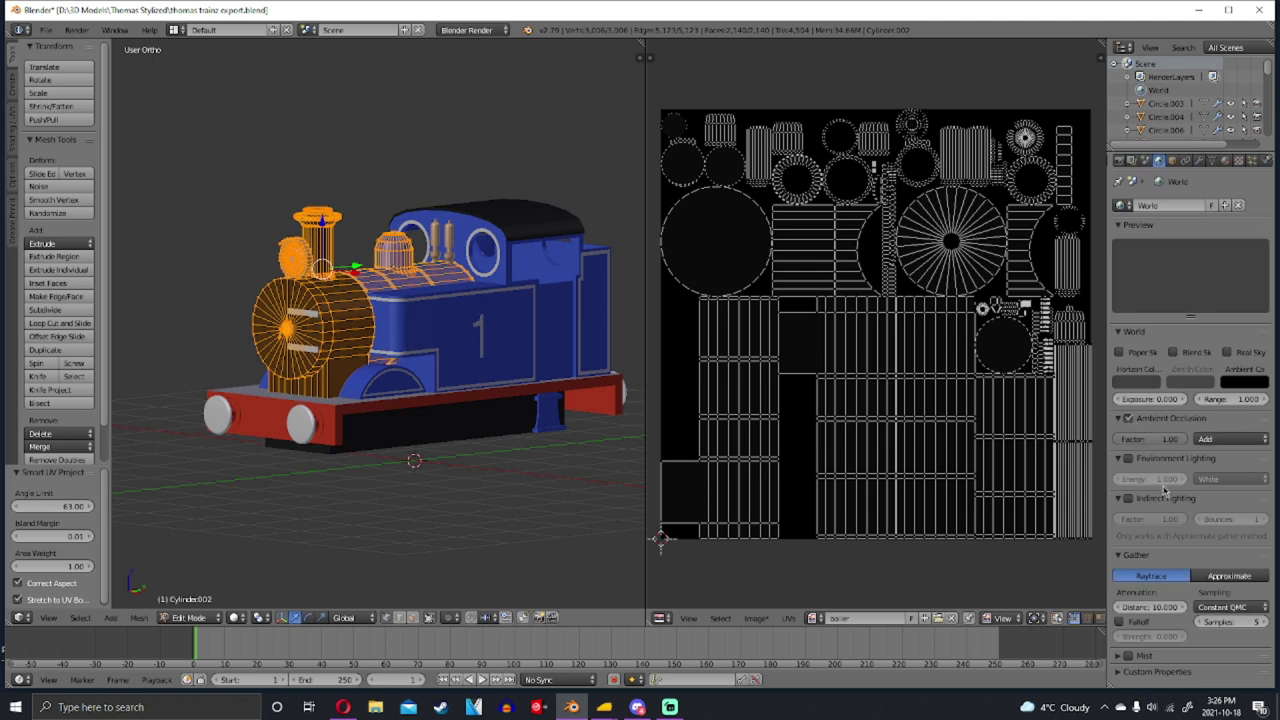
{"action": "left_click", "coordinate": [1229, 624]}
{"action": "type", "text": "23"}
{"action": "key", "text": "Return"}
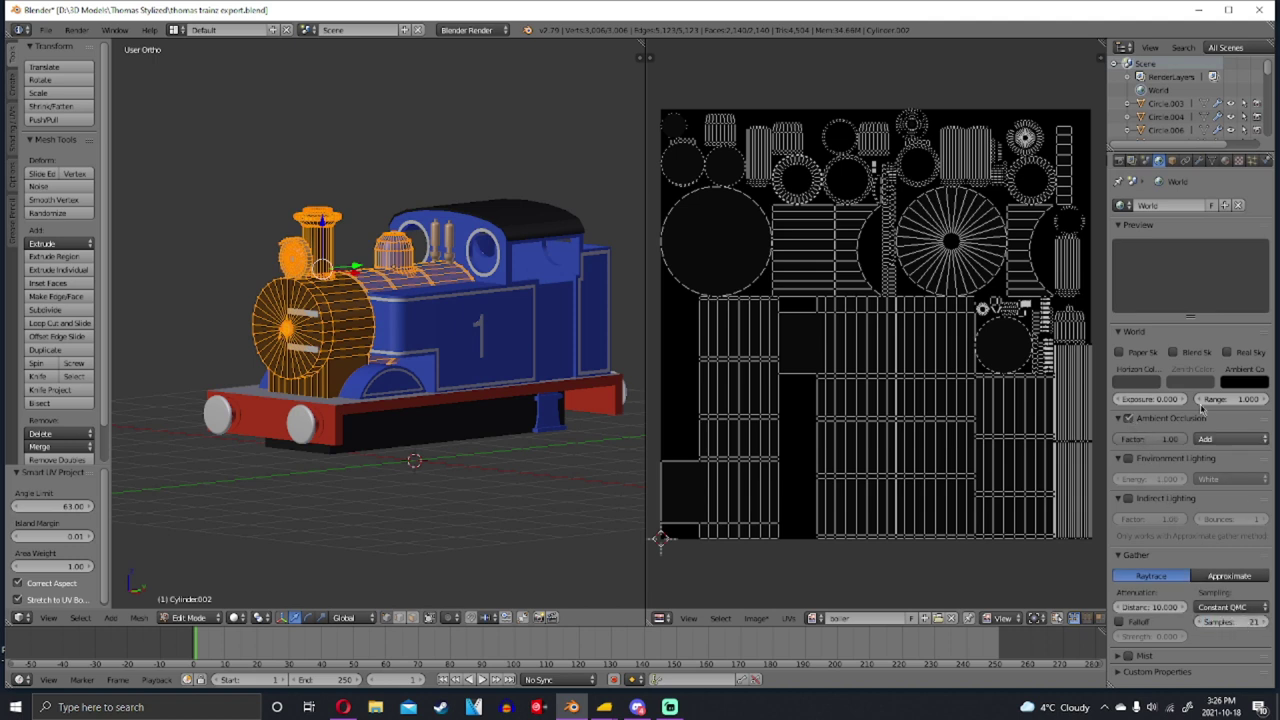
Bake the full render onto the boiler image and return the object to Object Mode
{"action": "left_click", "coordinate": [1150, 166]}
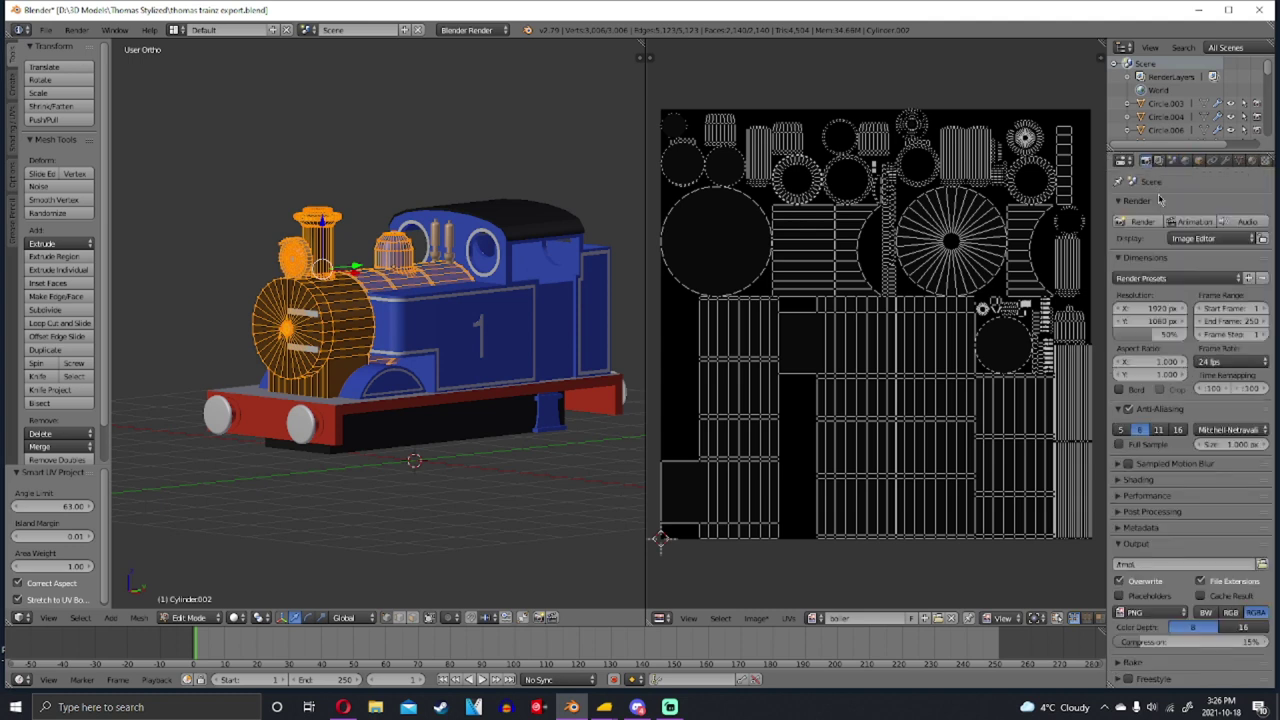
{"action": "left_click", "coordinate": [1140, 665]}
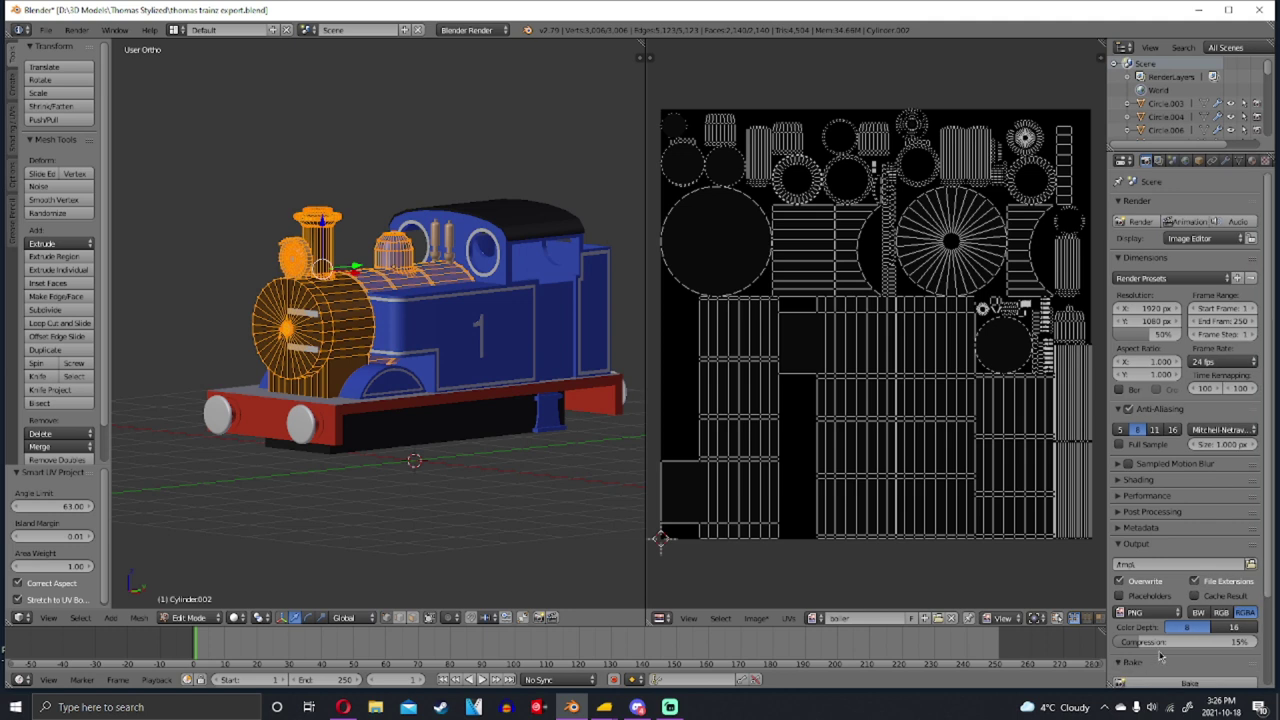
{"action": "scroll", "coordinate": [1165, 620], "scroll_direction": "down", "scroll_amount": 4}
{"action": "left_click", "coordinate": [1172, 576]}
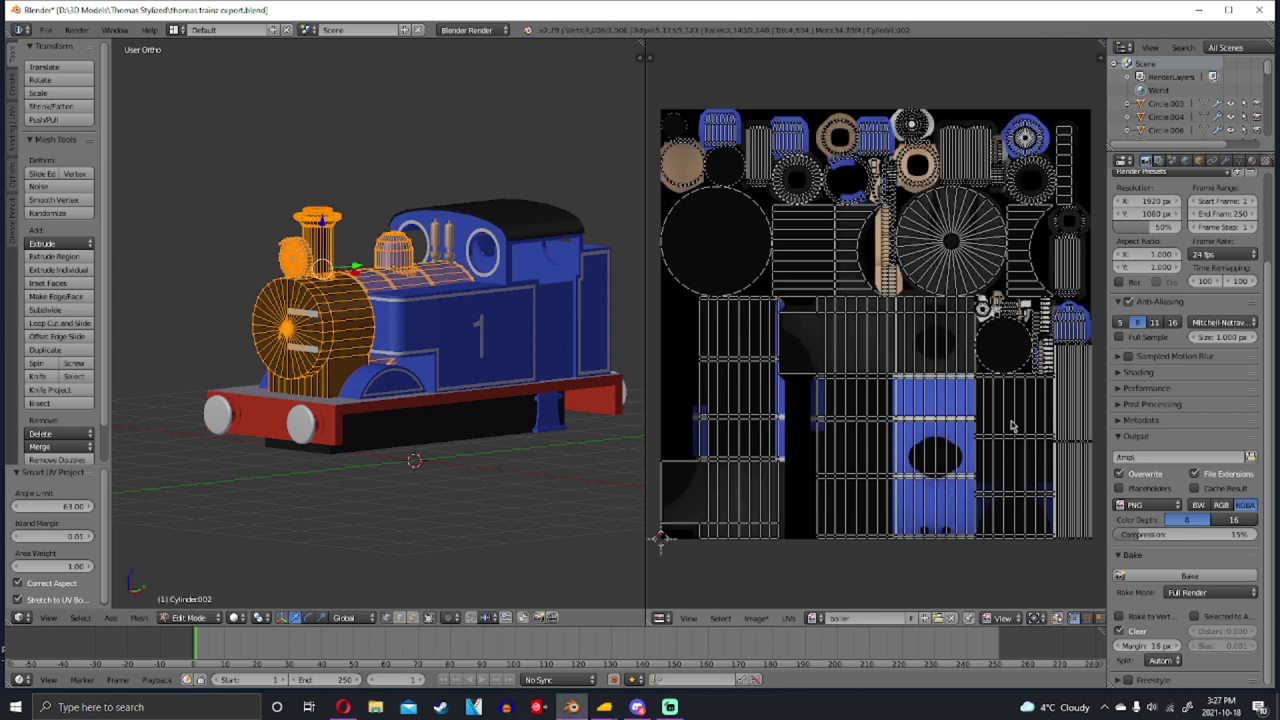
{"action": "scroll", "coordinate": [1010, 338], "scroll_direction": "up", "scroll_amount": 3}
{"action": "scroll", "coordinate": [298, 347], "scroll_direction": "up", "scroll_amount": 2}
{"action": "key", "text": "Tab"}
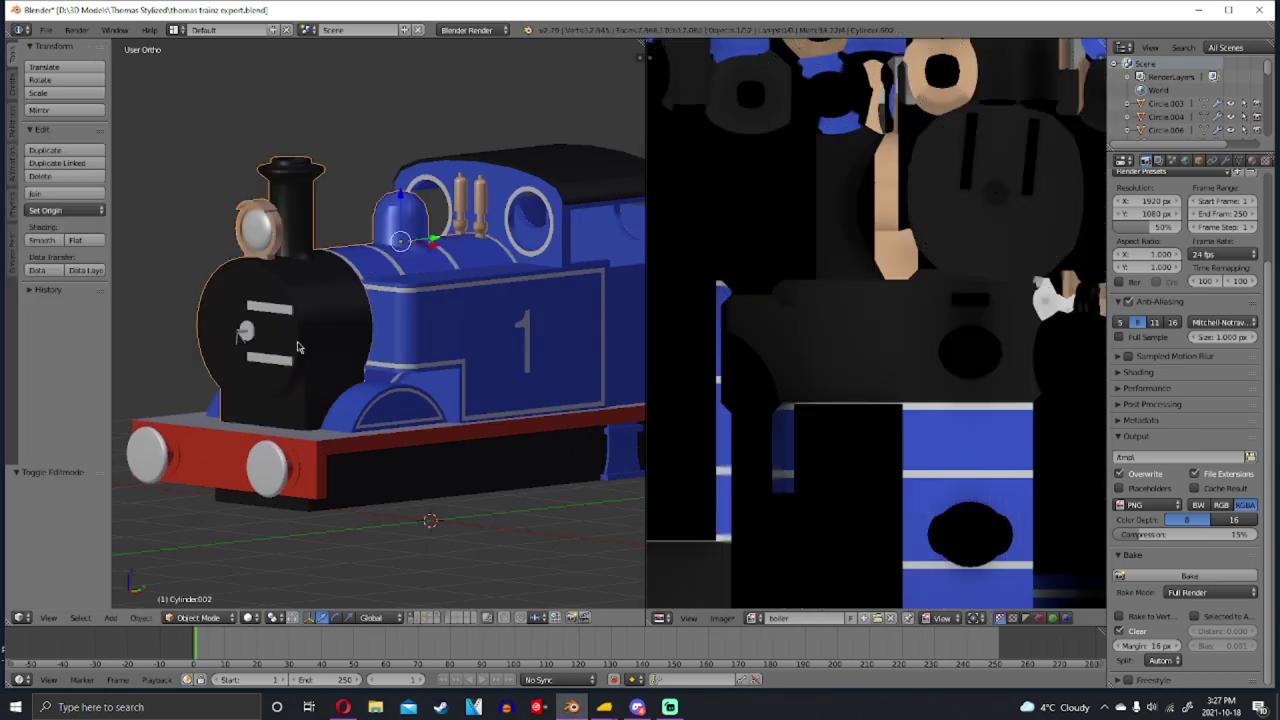
Examine the baked boiler texture on the model in Texture shading from several angles, and return to Solid shading
{"action": "left_click", "coordinate": [250, 617]}
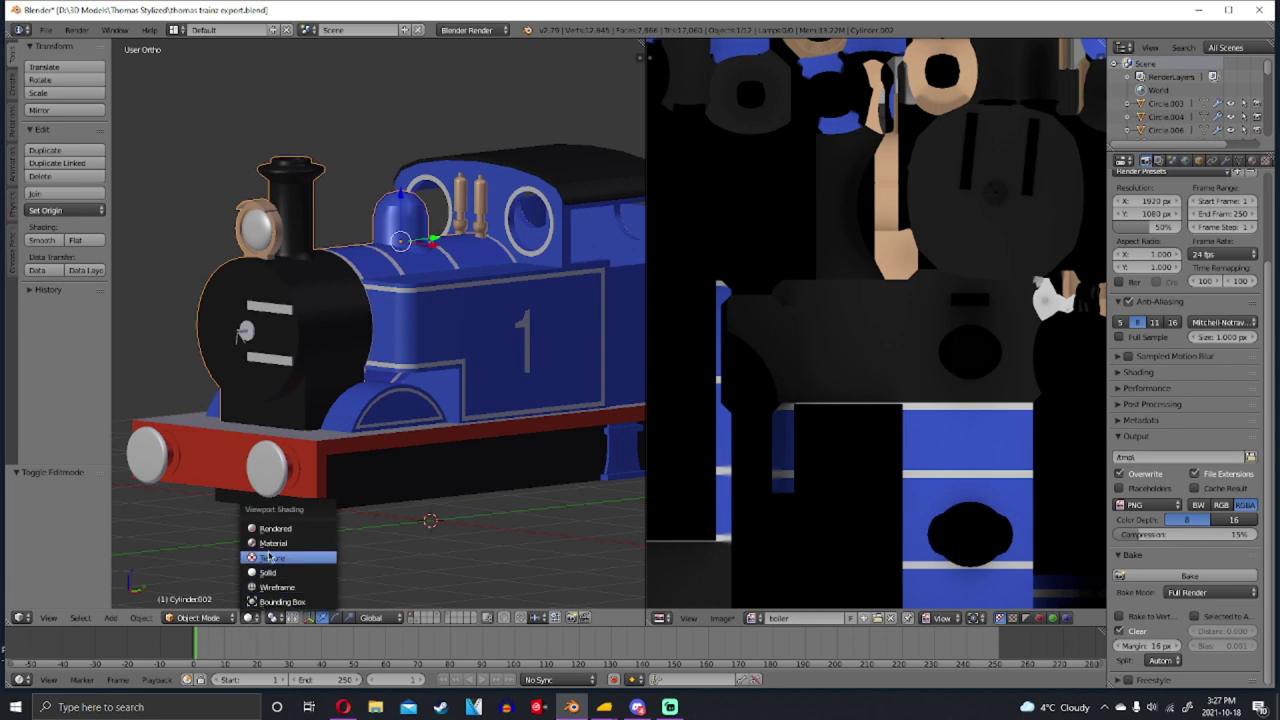
{"action": "left_click", "coordinate": [272, 557]}
{"action": "scroll", "coordinate": [342, 461], "scroll_direction": "down", "scroll_amount": 2}
{"action": "scroll", "coordinate": [380, 477], "scroll_direction": "up", "scroll_amount": 2}
{"action": "mouse_move", "coordinate": [342, 461]}
{"action": "middle_mouse_down"}
{"action": "mouse_move", "coordinate": [380, 477]}
{"action": "mouse_move", "coordinate": [345, 458]}
{"action": "middle_mouse_up"}
{"action": "scroll", "coordinate": [406, 340], "scroll_direction": "up", "scroll_amount": 5}
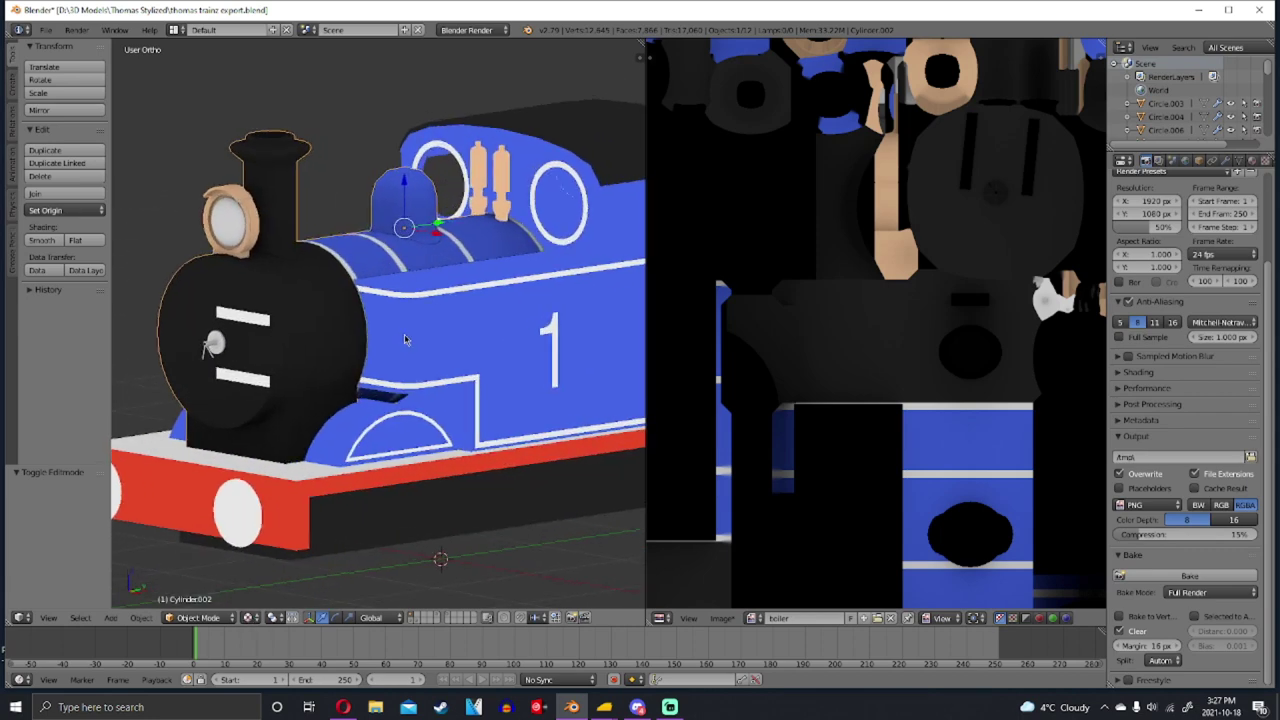
{"action": "middle_click_drag", "start_coordinate": [432, 320], "coordinate": [608, 308]}
{"action": "scroll", "coordinate": [369, 337], "scroll_direction": "down", "scroll_amount": 3}
{"action": "scroll", "coordinate": [531, 314], "scroll_direction": "down", "scroll_amount": 2}
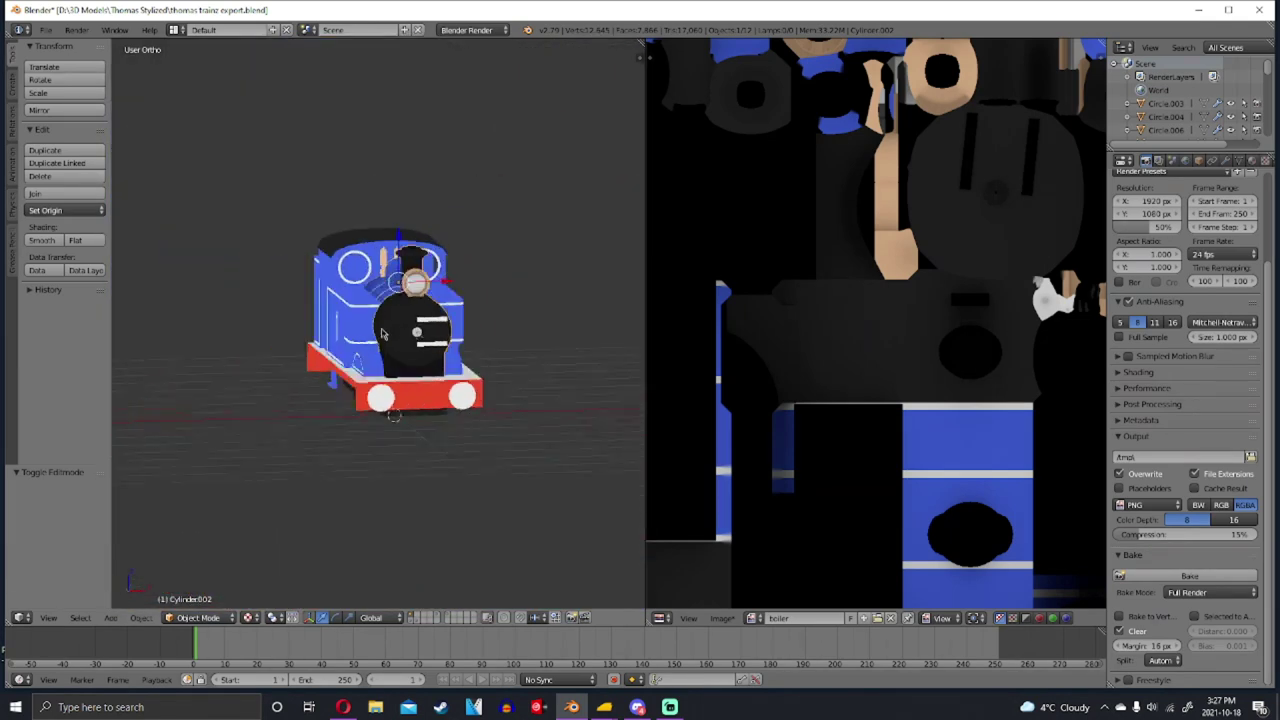
{"action": "middle_click_drag", "start_coordinate": [381, 333], "coordinate": [265, 348]}
{"action": "scroll", "coordinate": [265, 348], "scroll_direction": "up", "scroll_amount": 3}
{"action": "left_click", "coordinate": [251, 617]}
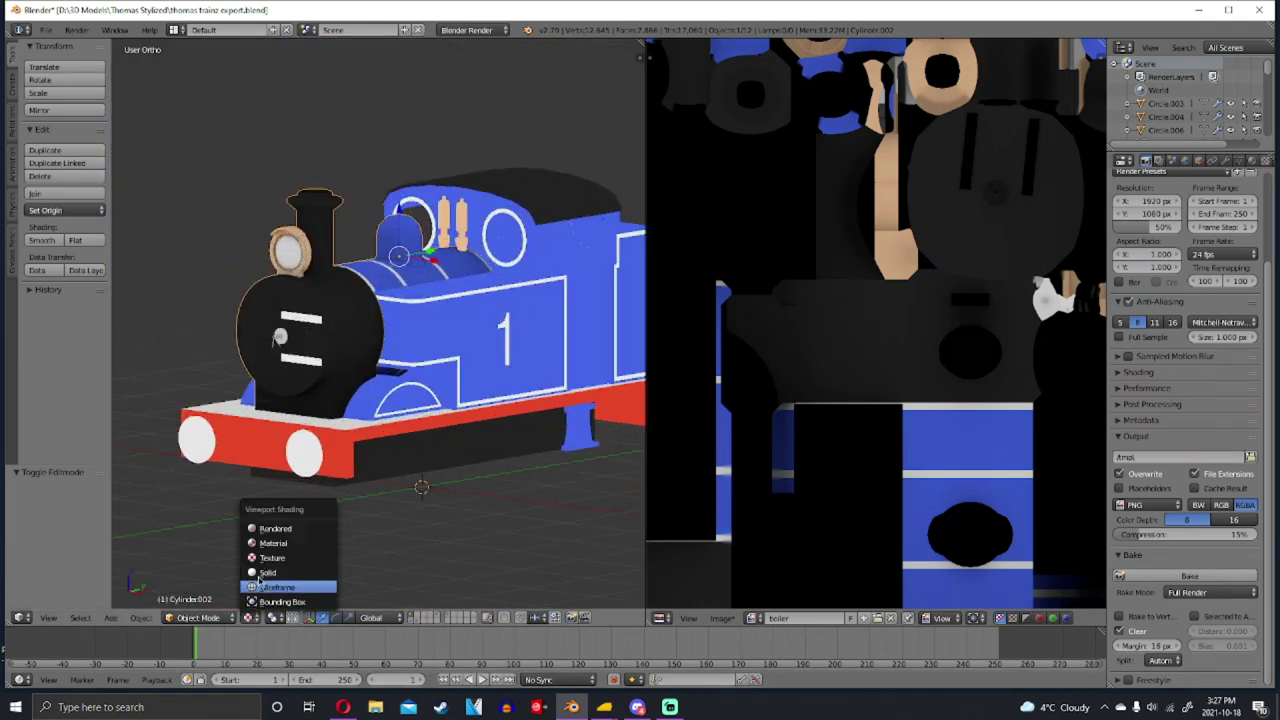
{"action": "left_click", "coordinate": [259, 576]}
{"action": "mouse_move", "coordinate": [380, 420]}
{"action": "middle_mouse_down"}
{"action": "mouse_move", "coordinate": [429, 523]}
{"action": "mouse_move", "coordinate": [614, 334]}
{"action": "middle_mouse_up"}
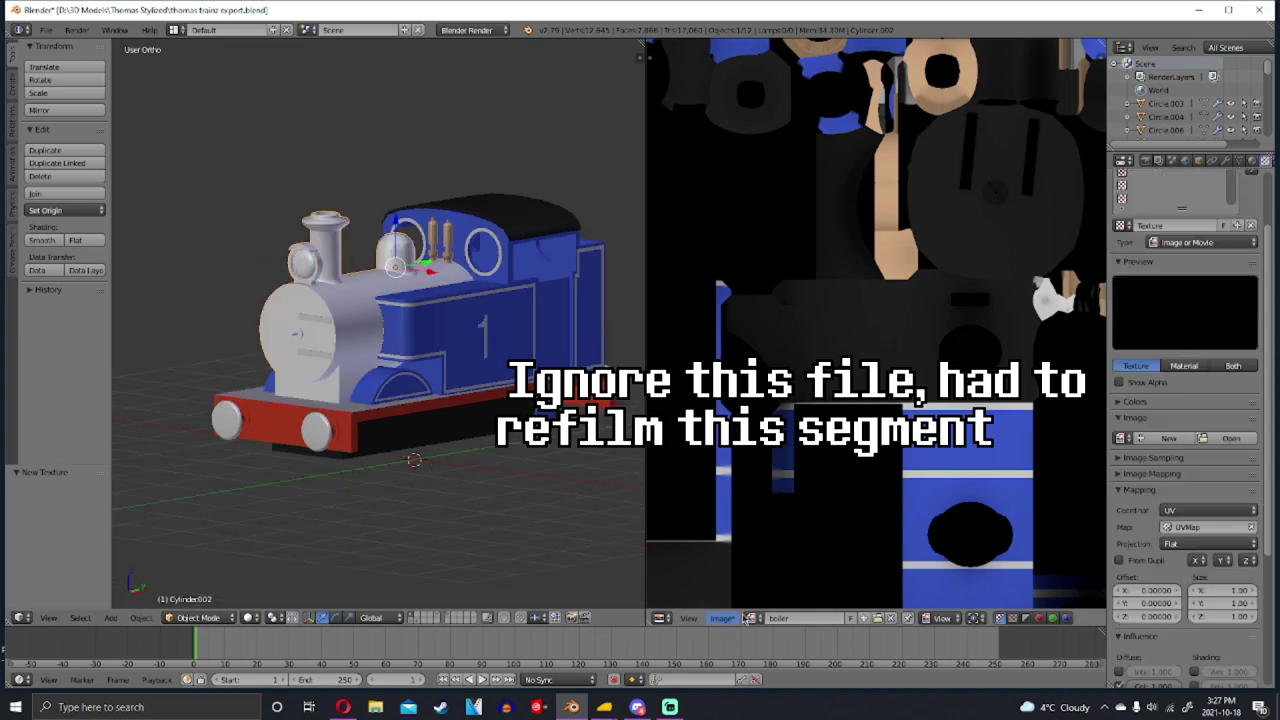
Save the baked boiler image in Targa format in the Thomas Stylized folder
{"action": "left_click", "coordinate": [724, 618]}
{"action": "left_click", "coordinate": [767, 511]}
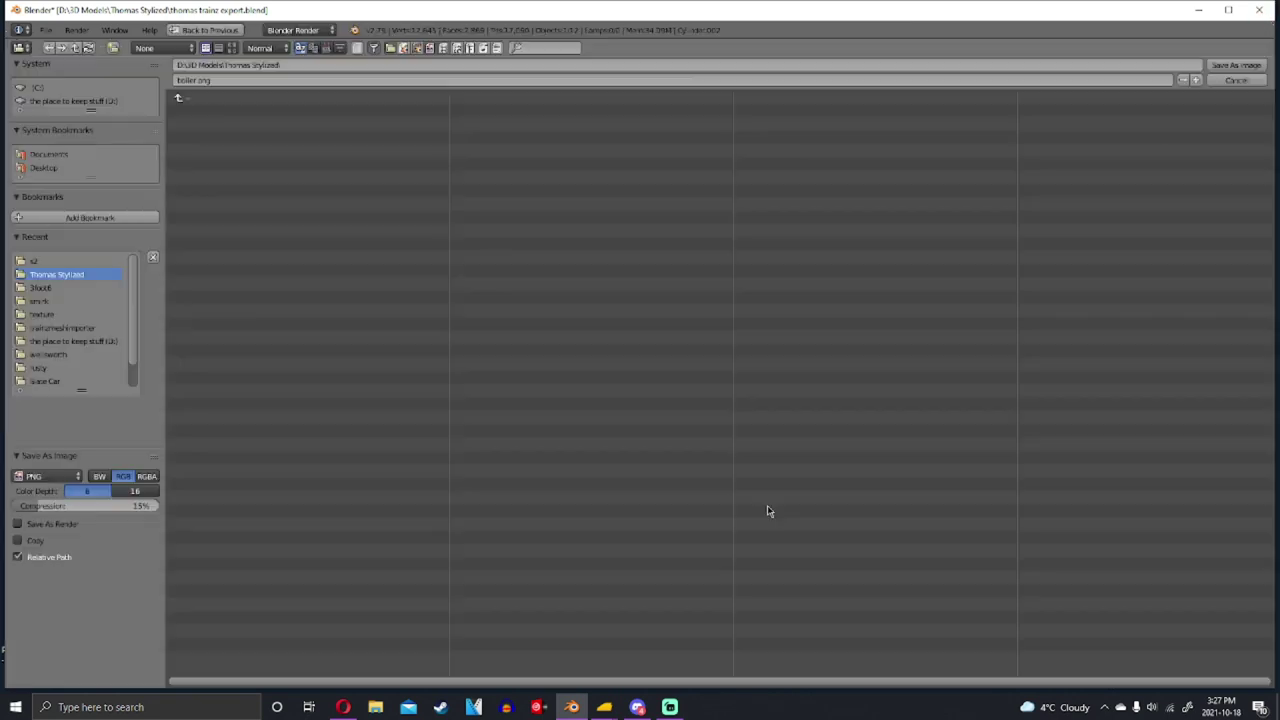
{"action": "left_click", "coordinate": [47, 476]}
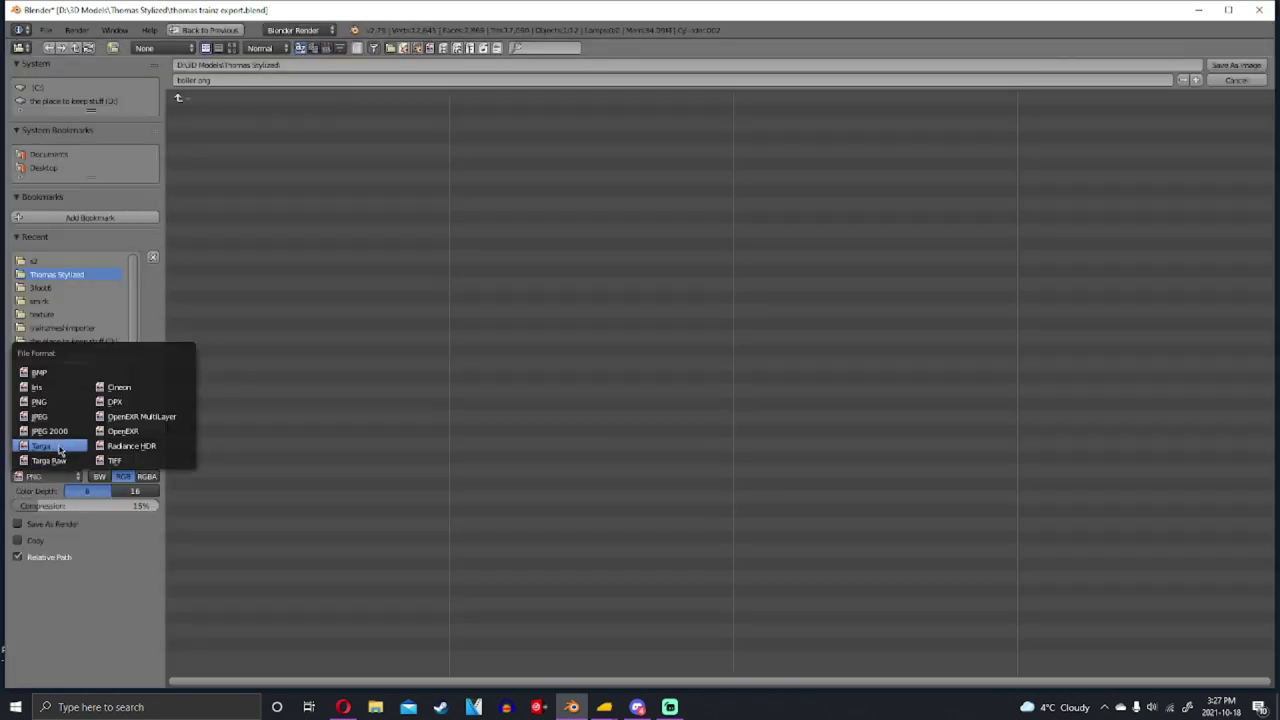
{"action": "left_click", "coordinate": [50, 447]}
{"action": "left_click", "coordinate": [1238, 65]}
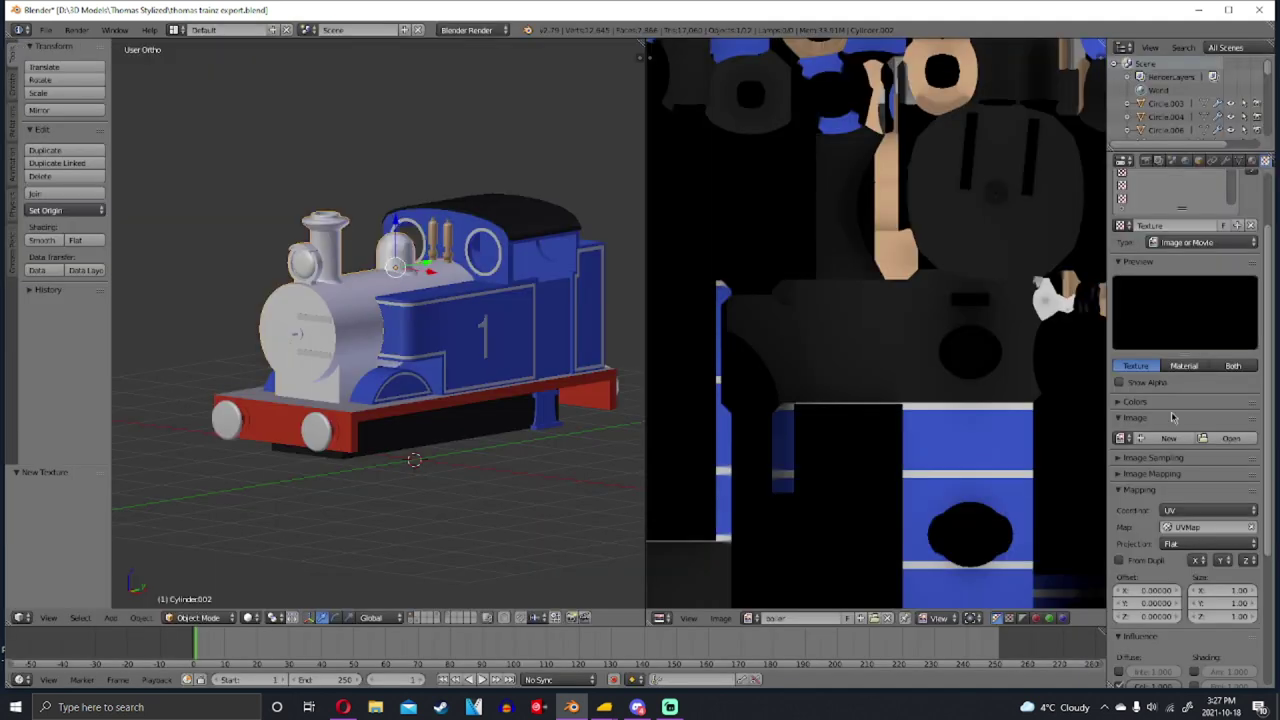
Remove all the old material slots from the boiler object
{"action": "scroll", "coordinate": [401, 412], "scroll_direction": "up", "scroll_amount": 3}
{"action": "scroll", "coordinate": [578, 351], "scroll_direction": "down", "scroll_amount": 3}
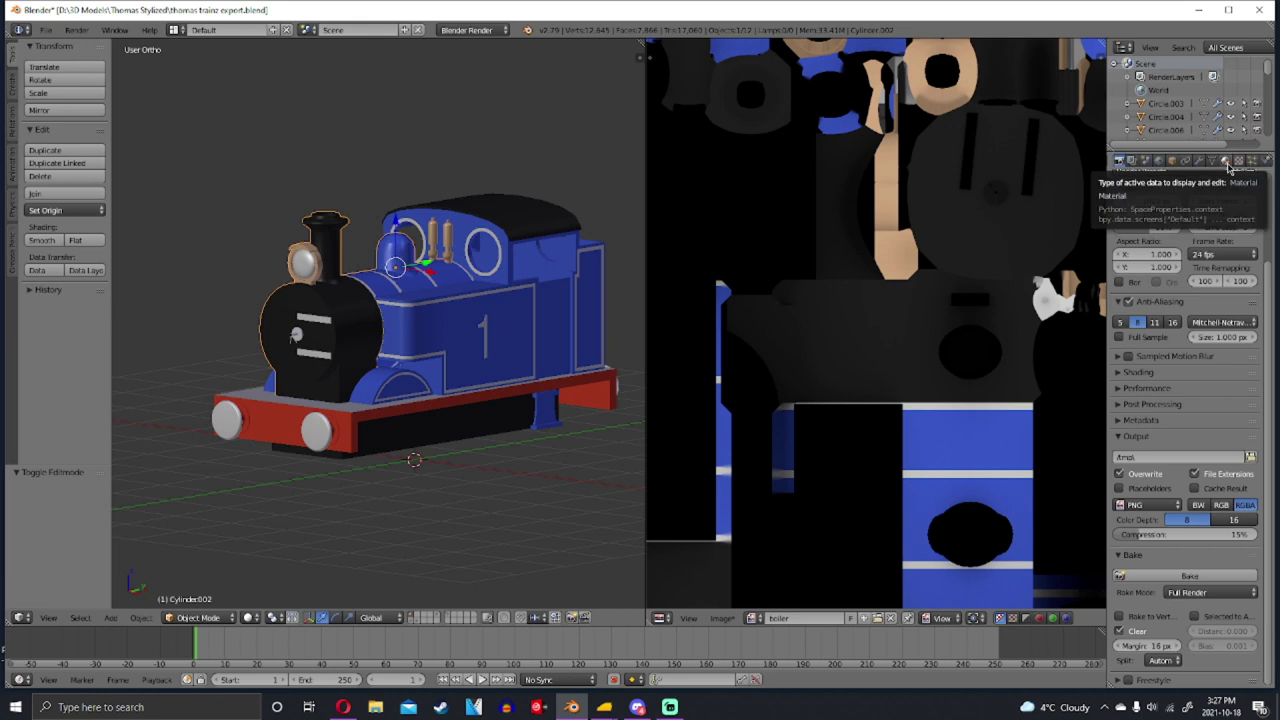
{"action": "left_click", "coordinate": [1226, 162]}
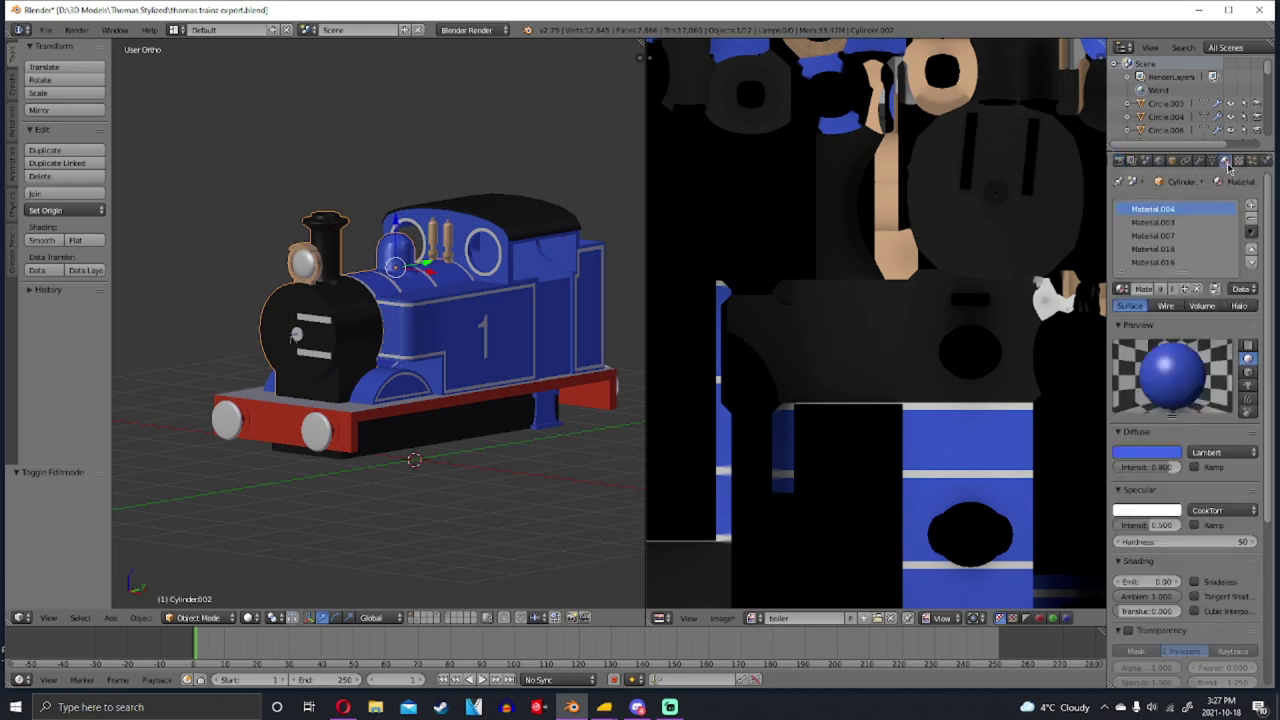
{"action": "left_click", "coordinate": [1251, 219]}
{"action": "left_click", "coordinate": [1251, 219]}
{"action": "left_click", "coordinate": [1251, 219]}
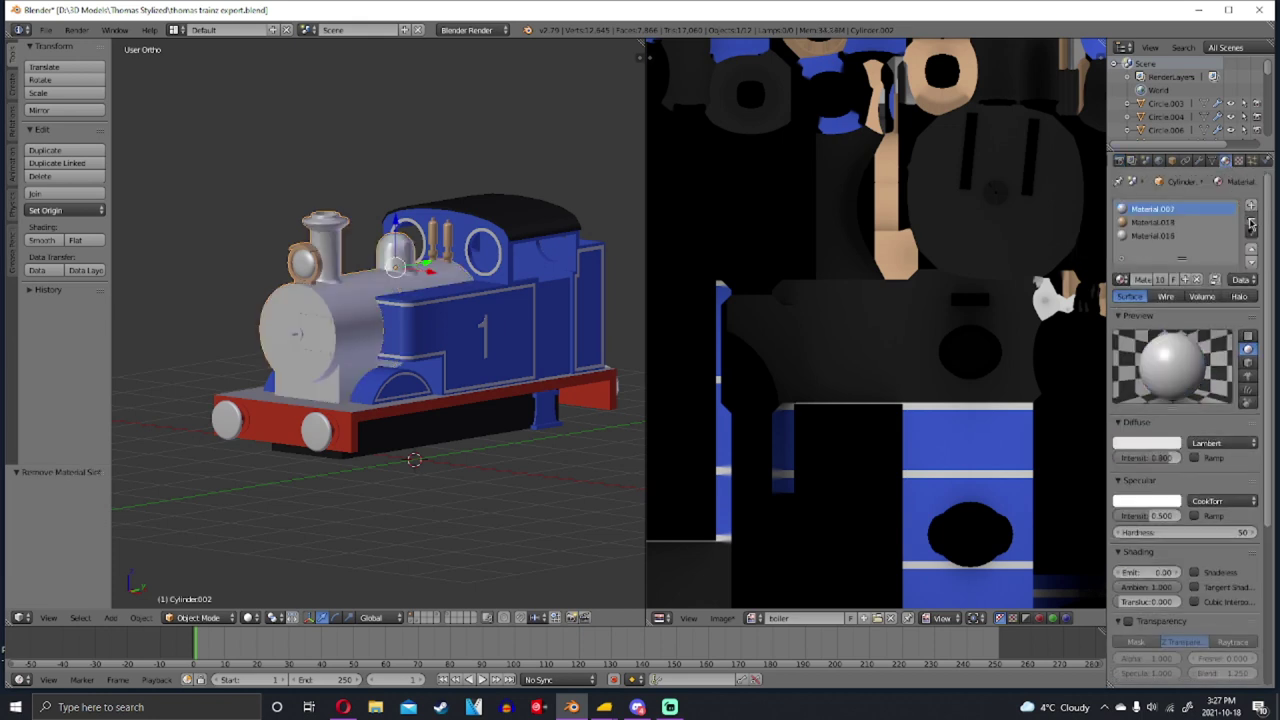
{"action": "left_click", "coordinate": [1251, 219]}
{"action": "left_click", "coordinate": [1251, 222]}
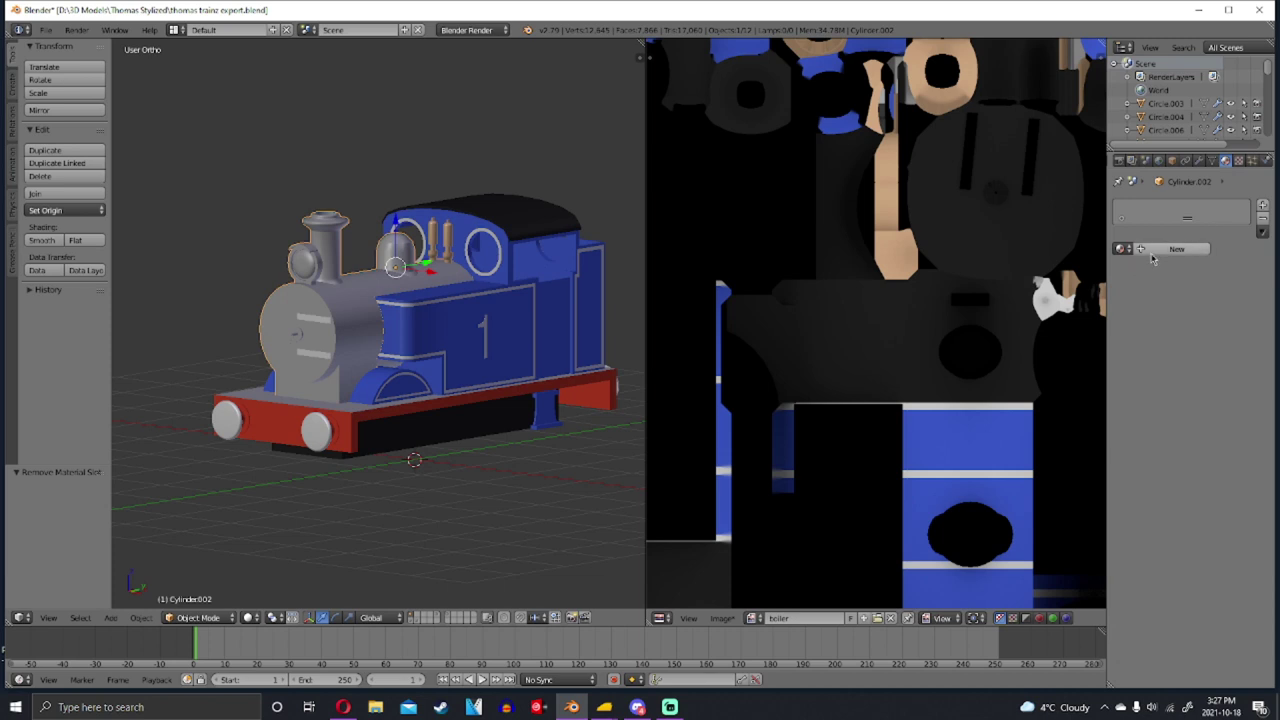
Add a new material to the boiler with diffuse intensity 1.000 and specular intensity 0.100
{"action": "left_click", "coordinate": [1160, 249]}
{"action": "left_click_drag", "start_coordinate": [1150, 428], "coordinate": [1190, 428]}
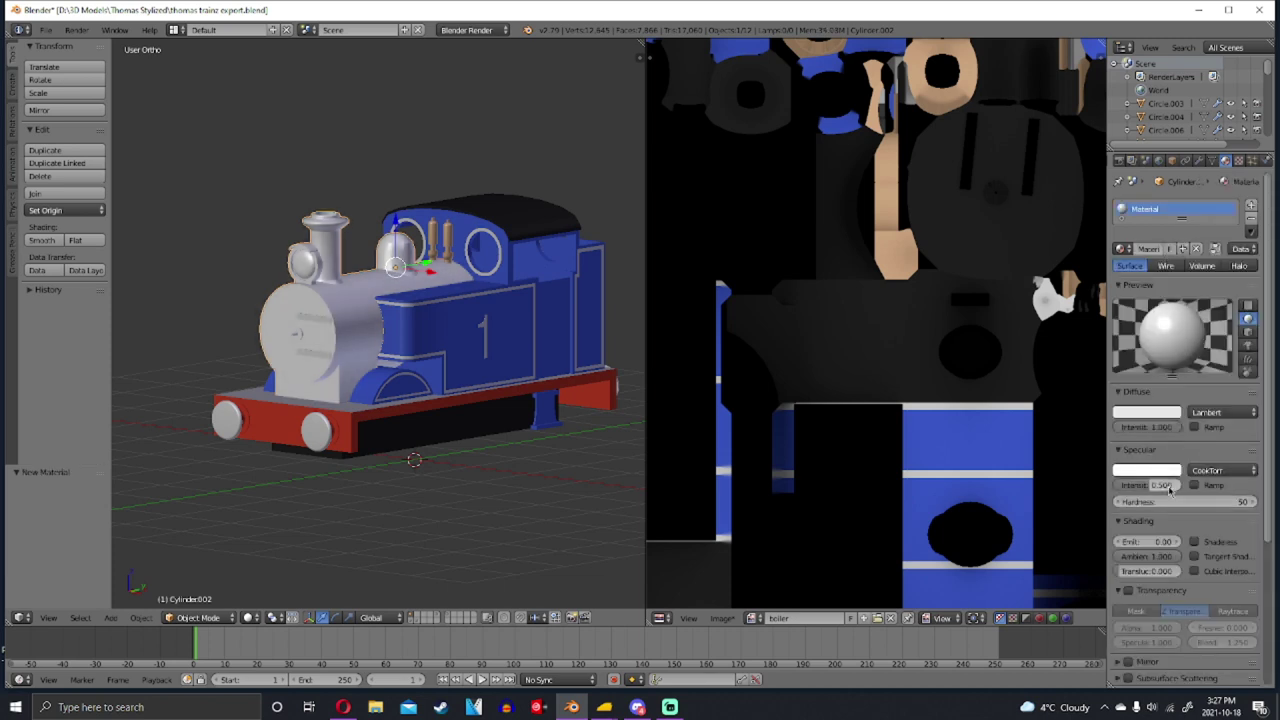
{"action": "left_click_drag", "start_coordinate": [1168, 486], "coordinate": [1126, 486]}
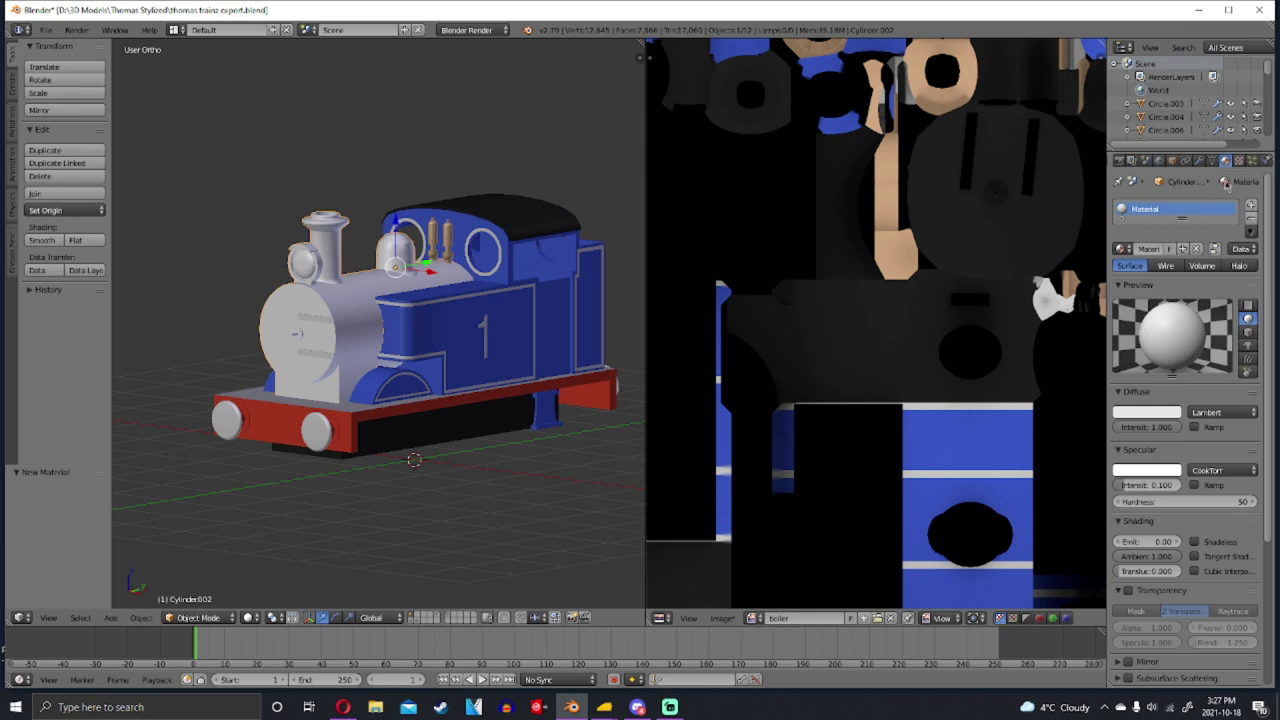
Add an image texture to the boiler material and map it to the UVMap coordinates
{"action": "left_click", "coordinate": [1239, 162]}
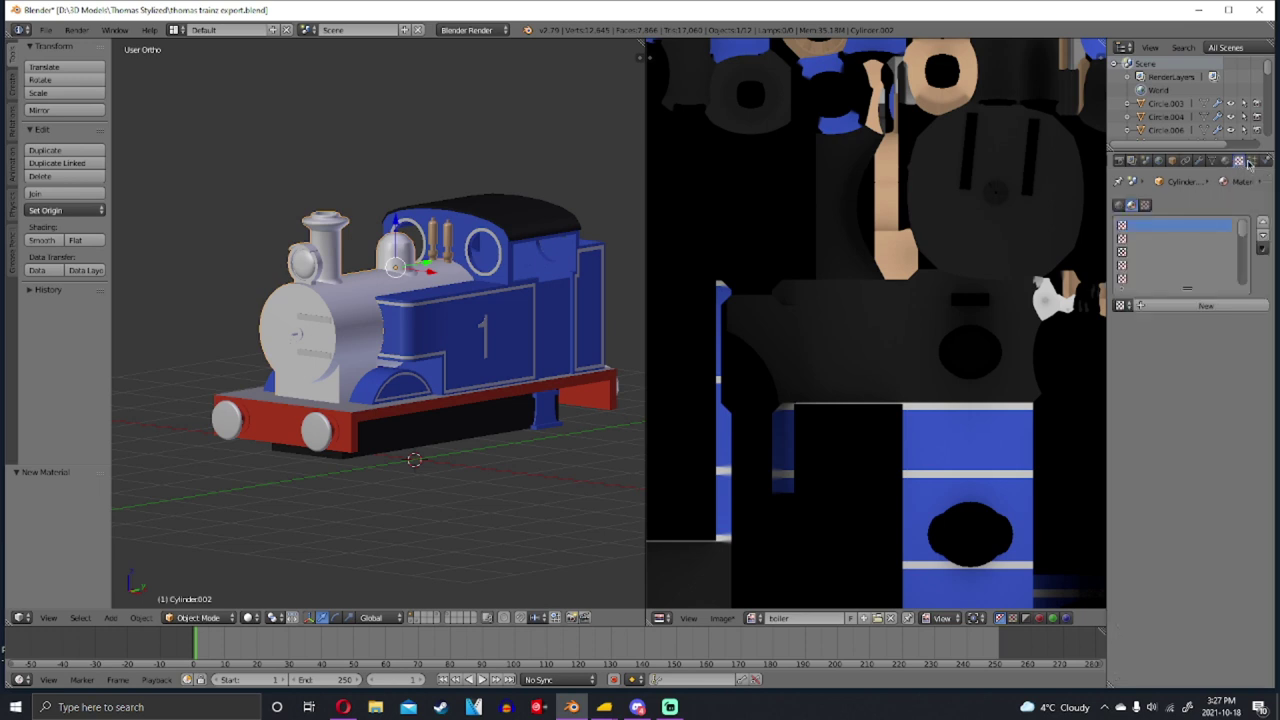
{"action": "left_click", "coordinate": [1214, 306]}
{"action": "scroll", "coordinate": [1165, 476], "scroll_direction": "down", "scroll_amount": 2}
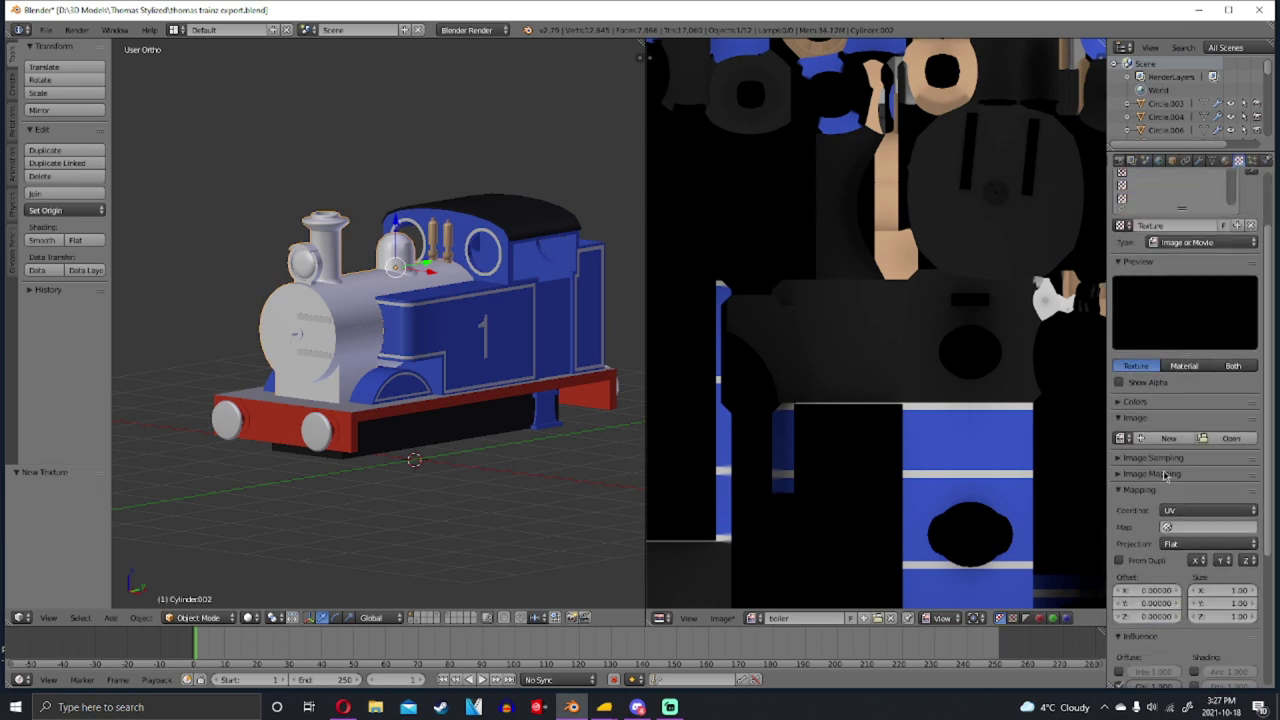
{"action": "left_click", "coordinate": [1190, 531]}
{"action": "left_click", "coordinate": [1186, 545]}
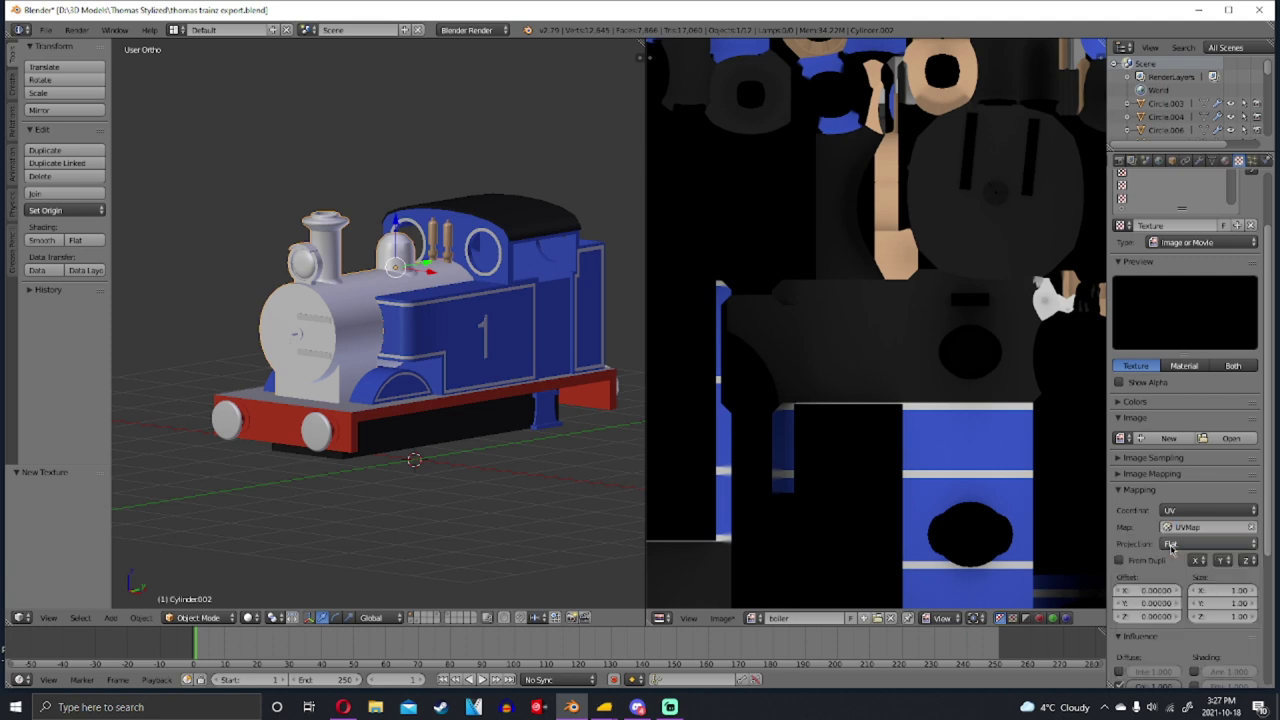
Load boiler.tga from the Thomas Stylized folder into the texture and disable Use Alpha
{"action": "left_click", "coordinate": [1226, 442]}
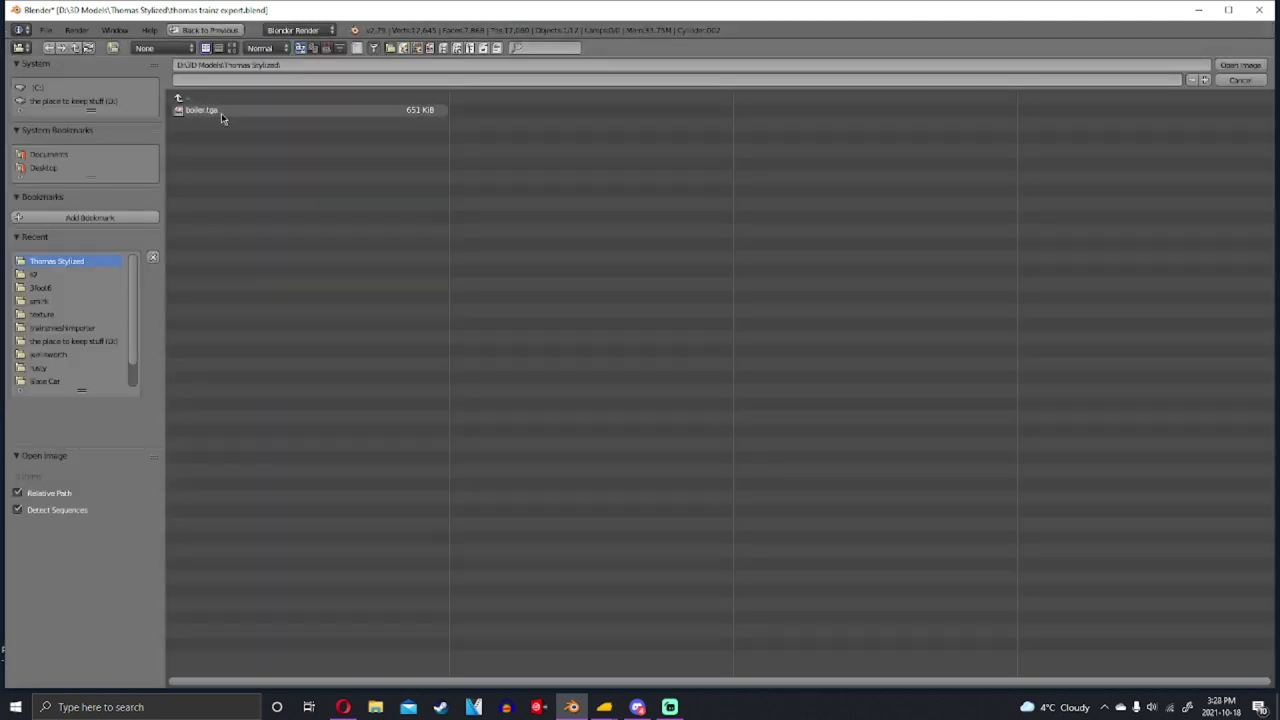
{"action": "double_click", "coordinate": [218, 112]}
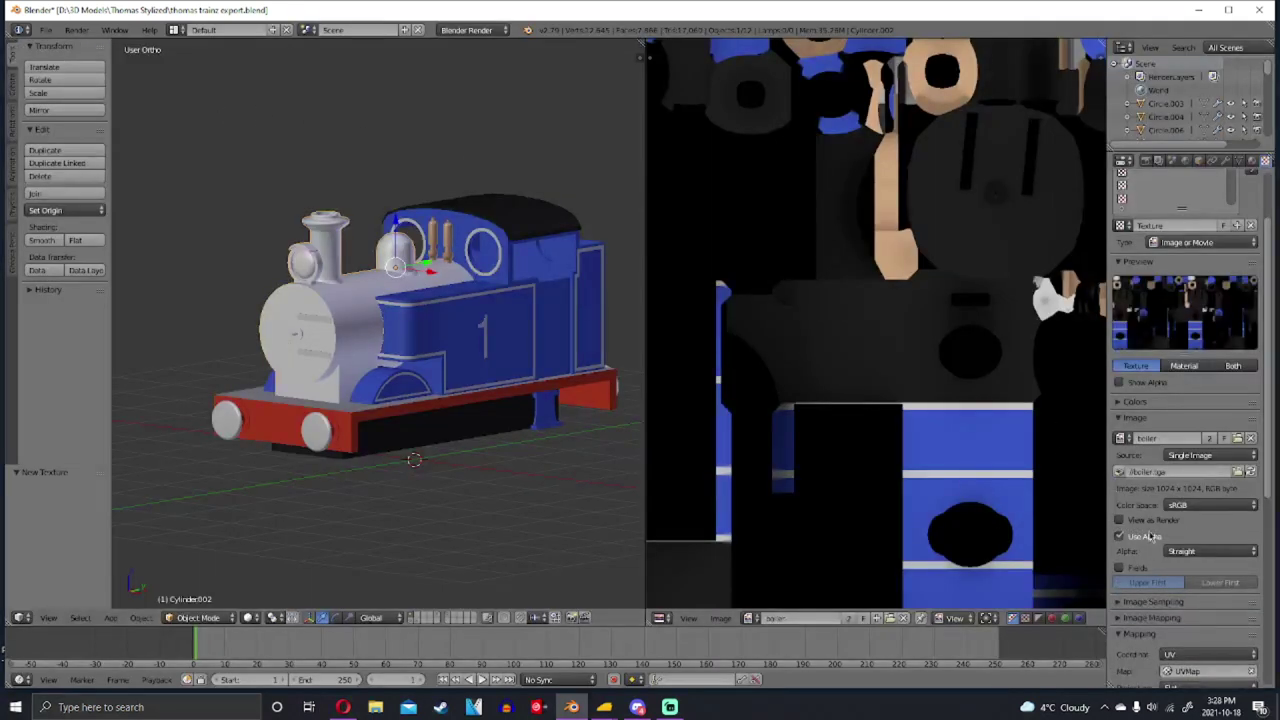
{"action": "left_click", "coordinate": [1145, 537]}
{"action": "scroll", "coordinate": [1140, 540], "scroll_direction": "down", "scroll_amount": 2}
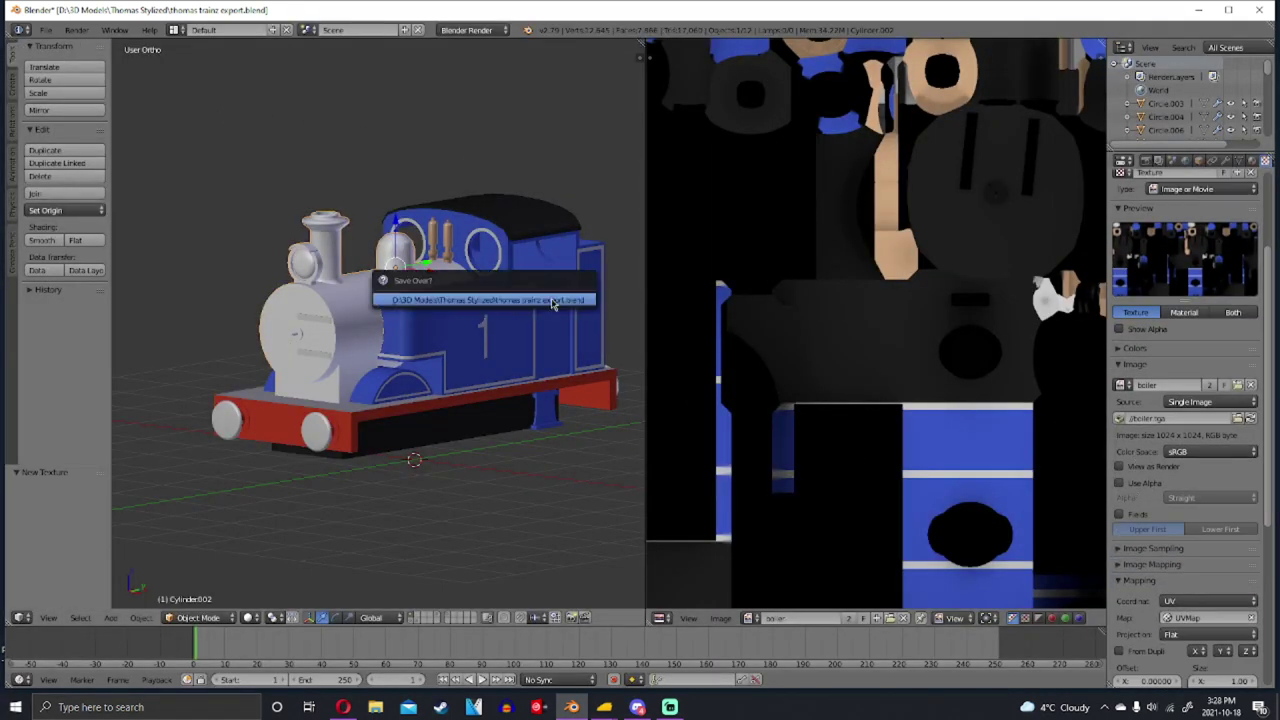
Check the retextured boiler in Texture shading, deselect everything and save over the existing blend file
{"action": "left_click", "coordinate": [249, 617]}
{"action": "left_click", "coordinate": [272, 557]}
{"action": "mouse_move", "coordinate": [300, 470]}
{"action": "middle_mouse_down"}
{"action": "mouse_move", "coordinate": [371, 420]}
{"action": "mouse_move", "coordinate": [383, 451]}
{"action": "mouse_move", "coordinate": [429, 386]}
{"action": "mouse_move", "coordinate": [395, 388]}
{"action": "mouse_move", "coordinate": [330, 520]}
{"action": "middle_mouse_up"}
{"action": "key", "text": "a"}
{"action": "key", "text": "ctrl+s"}
{"action": "left_click", "coordinate": [395, 388]}
Return the viewport to Solid shading and save over thomas trainz export.blend again
{"action": "left_click", "coordinate": [249, 617]}
{"action": "left_click", "coordinate": [278, 577]}
{"action": "middle_click_drag", "start_coordinate": [500, 436], "coordinate": [466, 428]}
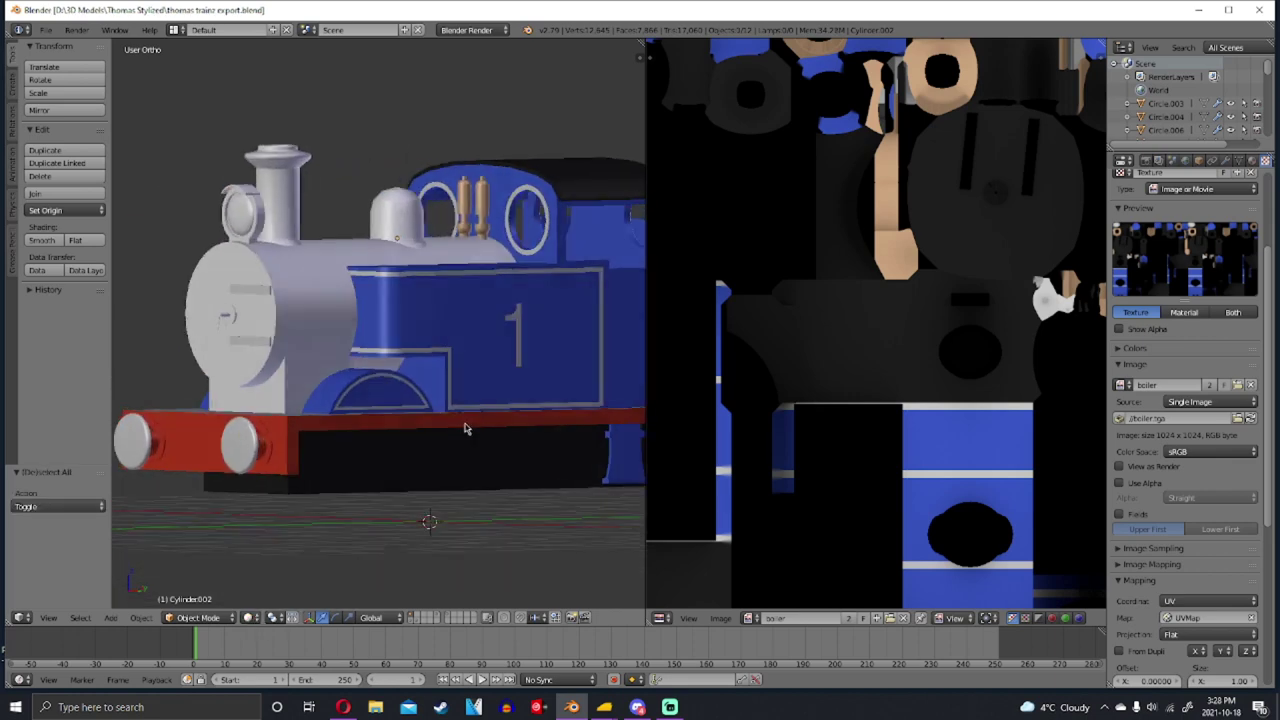
{"action": "key", "text": "ctrl+s"}
{"action": "left_click", "coordinate": [463, 417]}
{"action": "middle_click_drag", "start_coordinate": [345, 299], "coordinate": [340, 316]}
{"action": "scroll", "coordinate": [343, 320], "scroll_direction": "down", "scroll_amount": 3}
{"action": "key", "text": "ctrl+s"}
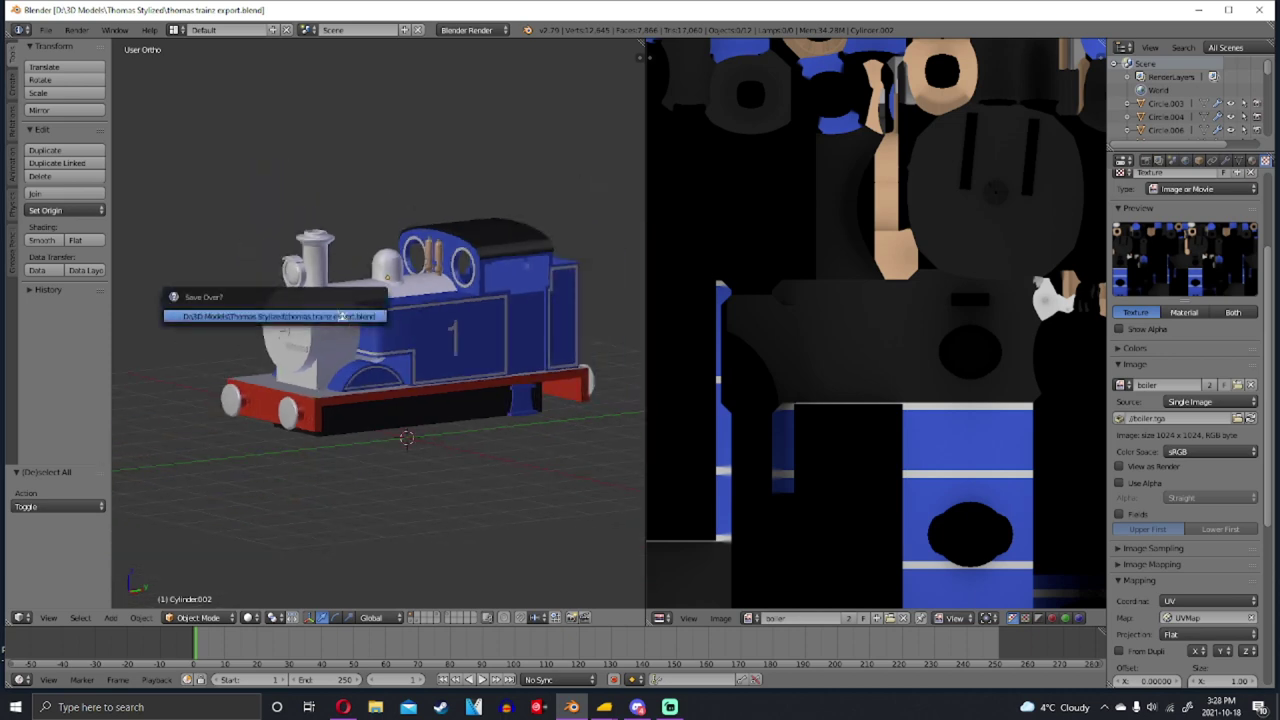
{"action": "left_click", "coordinate": [343, 318]}
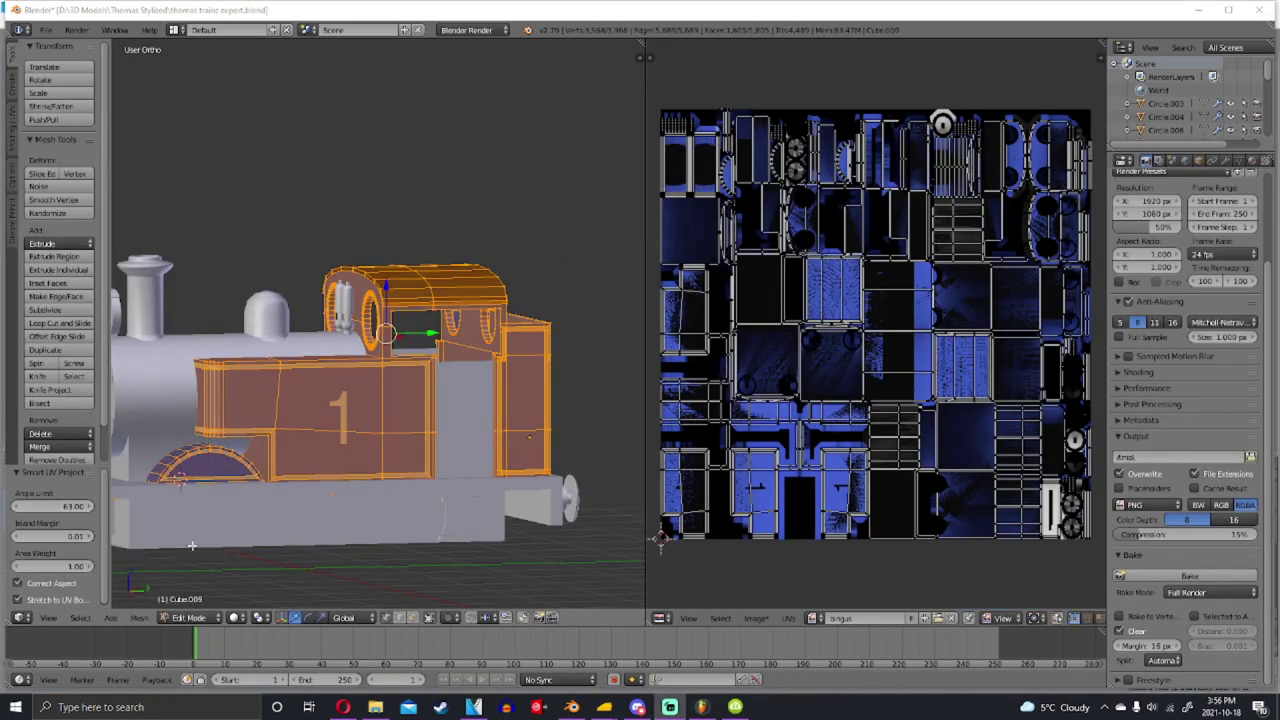
Examine the baked bingus image up close, then on the cab and tank body in Object Mode with Texture shading
{"action": "scroll", "coordinate": [875, 325], "scroll_direction": "up", "scroll_amount": 8}
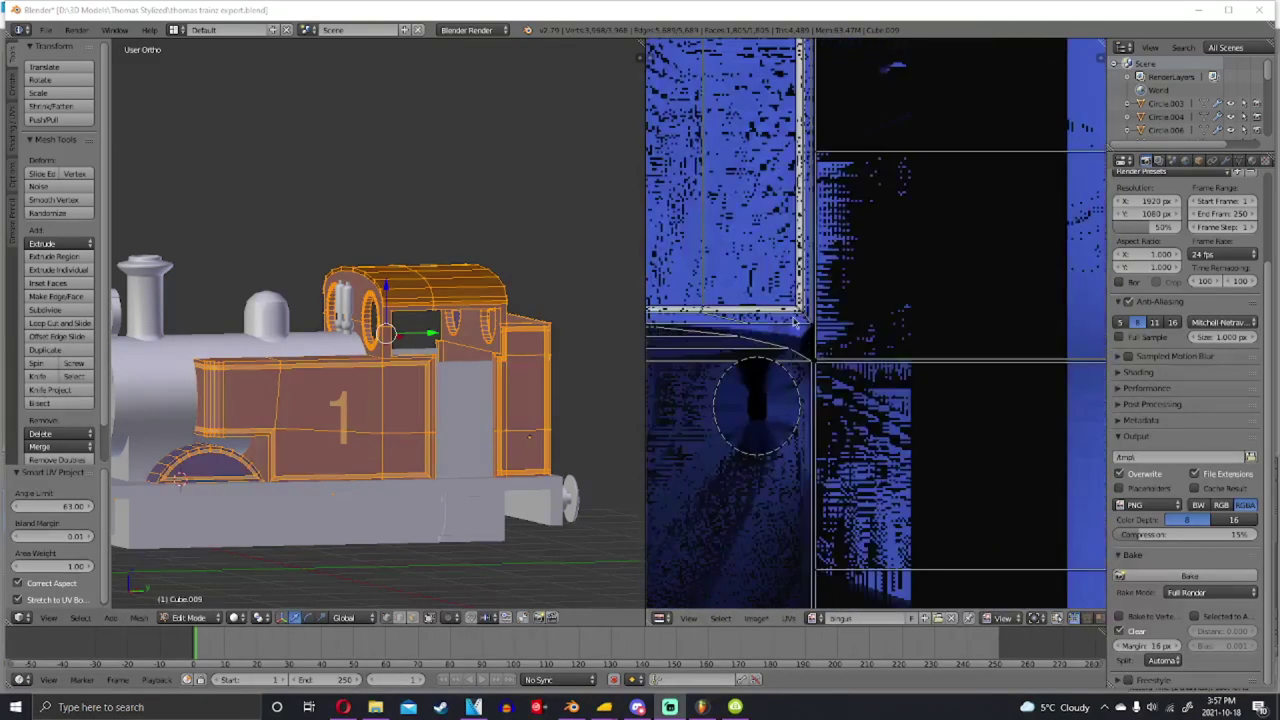
{"action": "scroll", "coordinate": [886, 422], "scroll_direction": "down", "scroll_amount": 8}
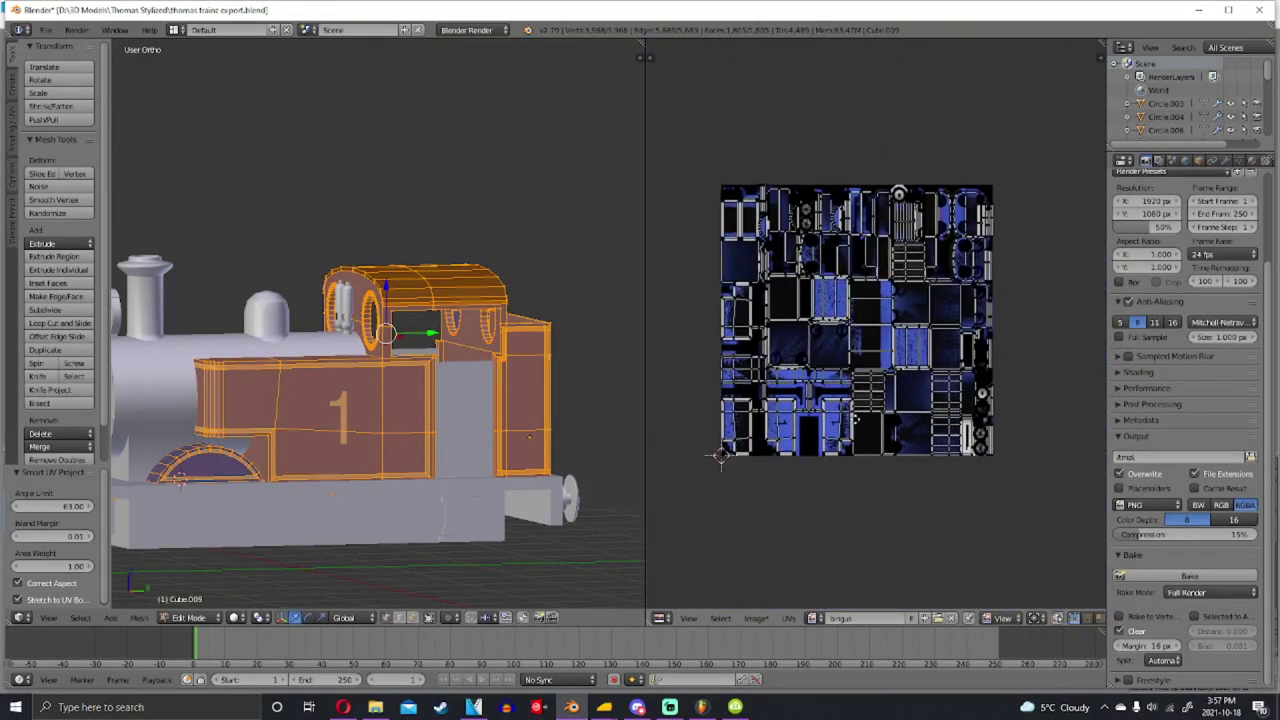
{"action": "key", "text": "Tab"}
{"action": "left_click", "coordinate": [248, 617]}
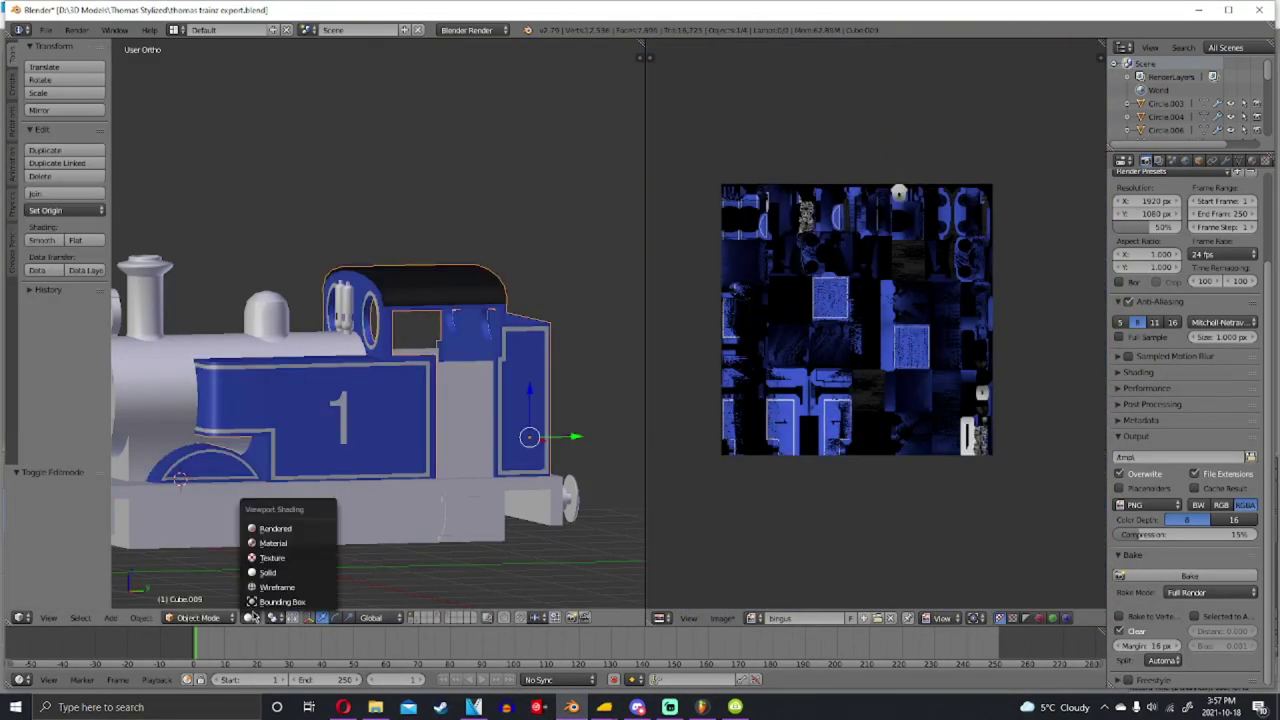
{"action": "left_click", "coordinate": [284, 563]}
{"action": "middle_click_drag", "start_coordinate": [340, 500], "coordinate": [444, 444]}
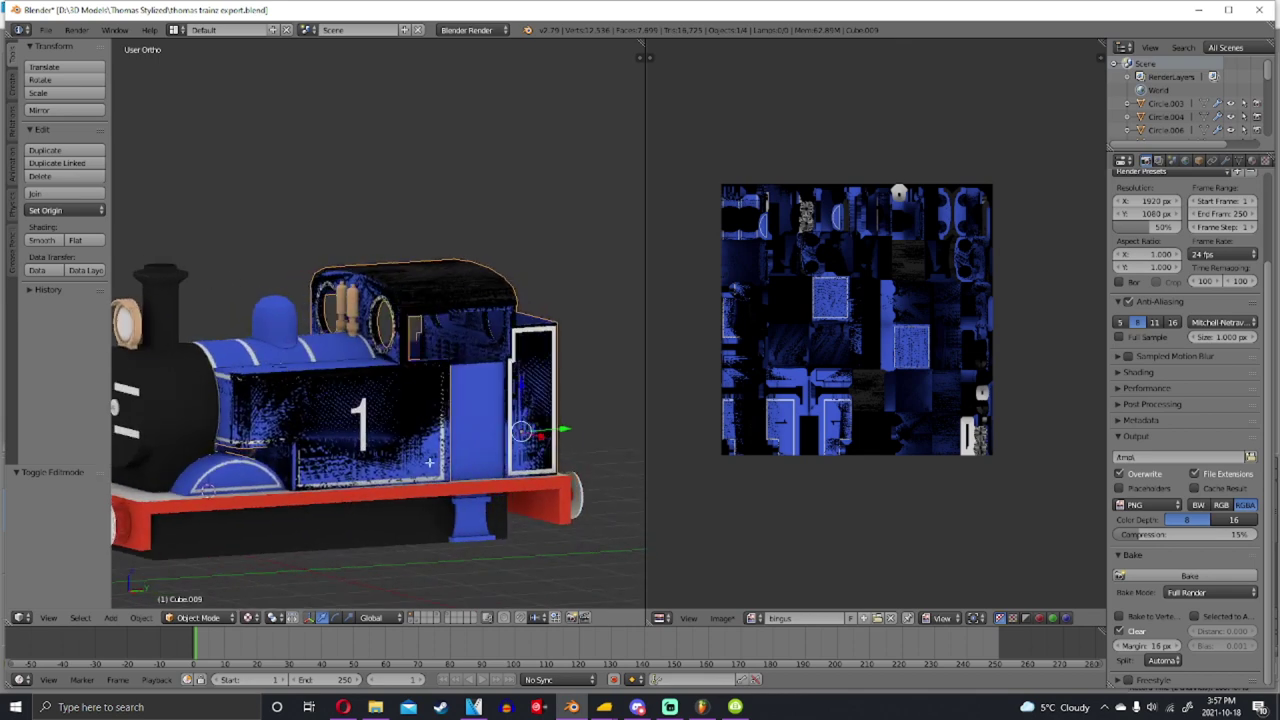
Remove the duplicate vertices from the whole cab and tank body mesh and return to Object Mode
{"action": "key", "text": "Tab"}
{"action": "key", "text": "a"}
{"action": "key", "text": "w"}
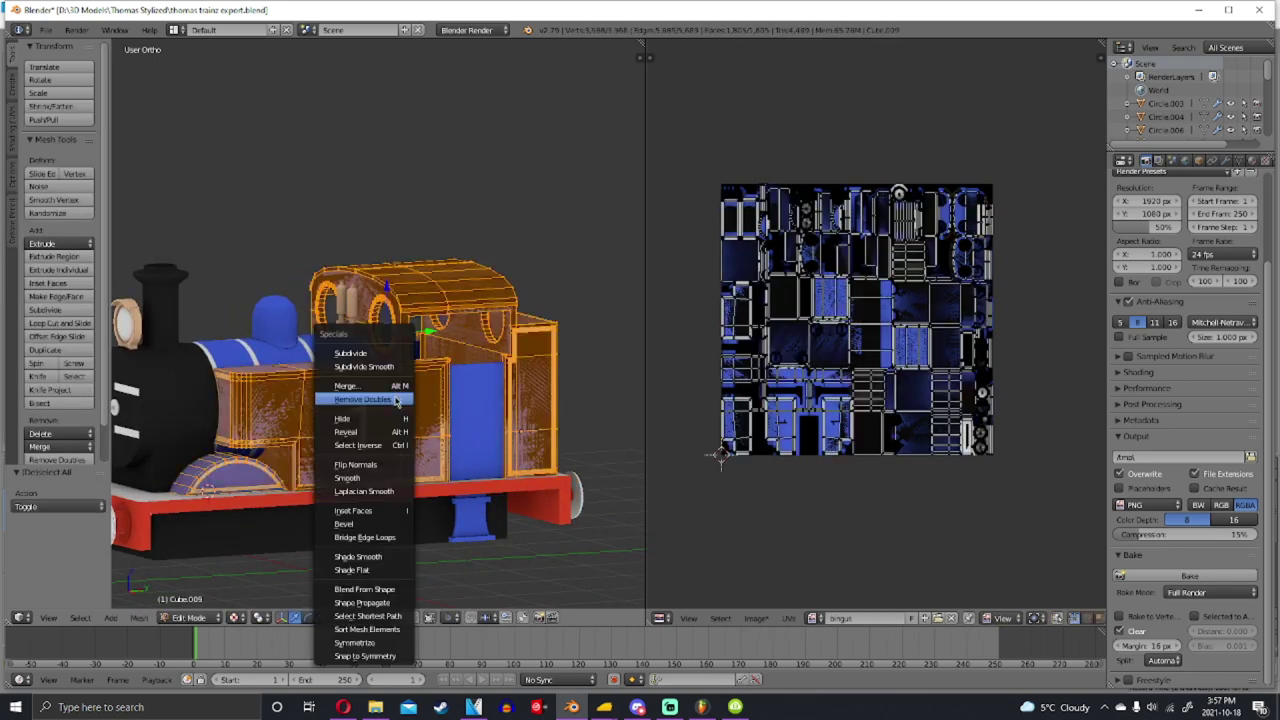
{"action": "left_click", "coordinate": [396, 401]}
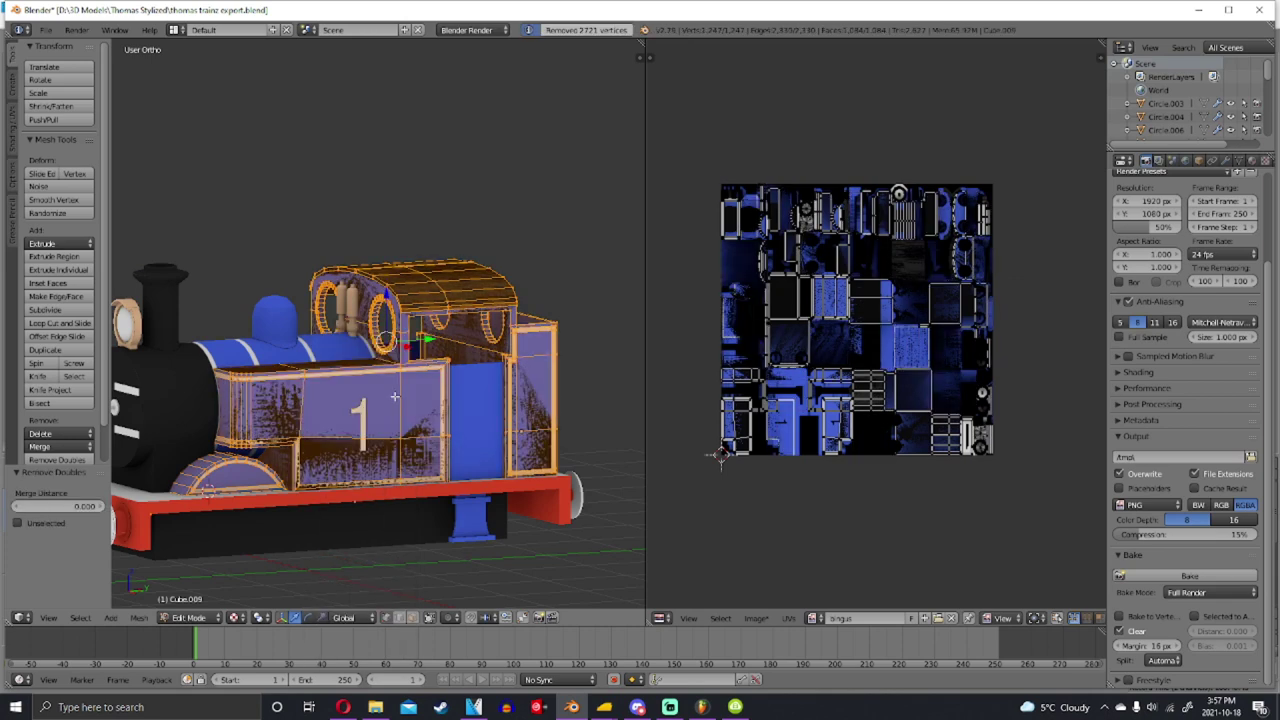
{"action": "key", "text": "Tab"}
Add and apply an Edge Split modifier to the cab and tank body, and bake the full render again
{"action": "left_click", "coordinate": [1228, 161]}
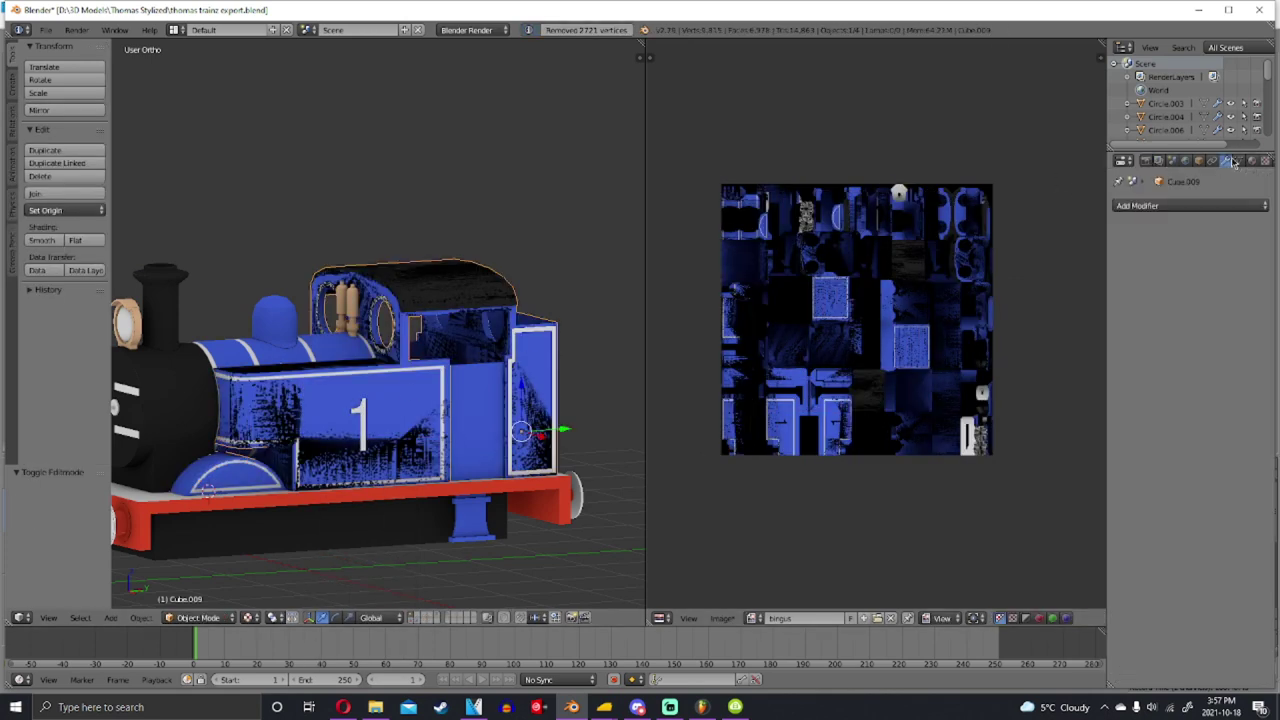
{"action": "left_click", "coordinate": [1192, 204]}
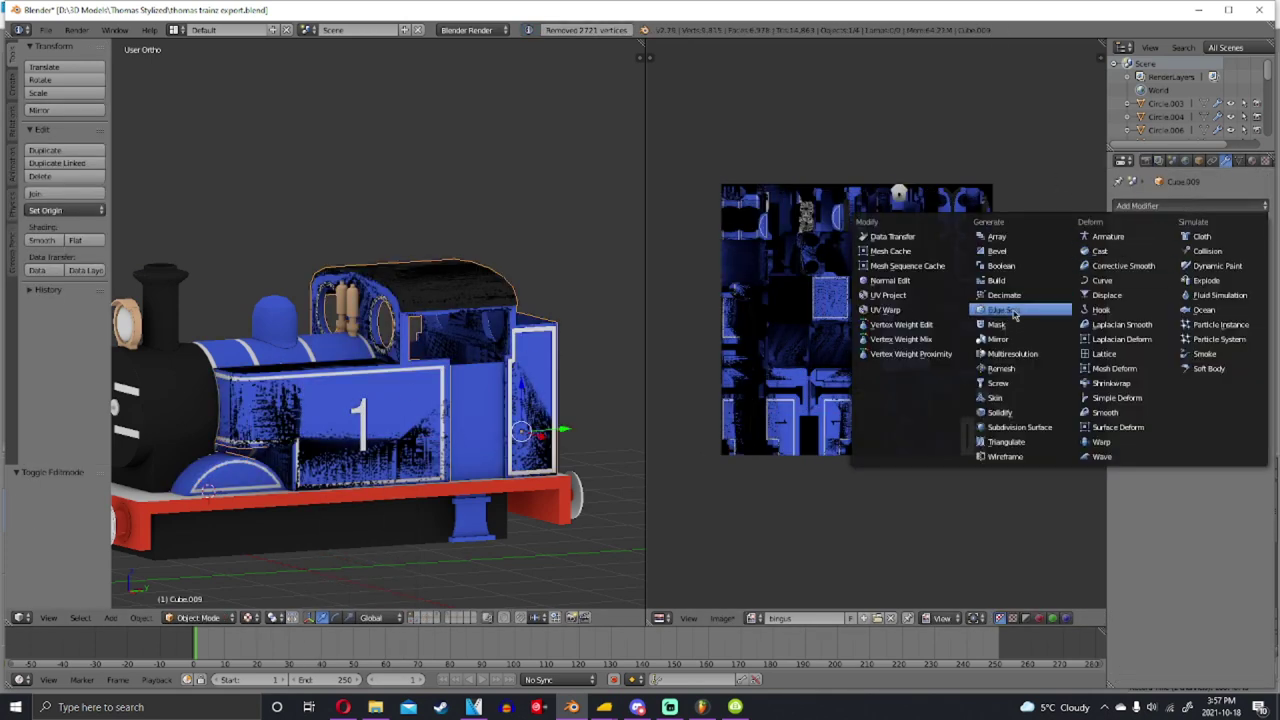
{"action": "left_click", "coordinate": [1013, 314]}
{"action": "left_click", "coordinate": [1150, 251]}
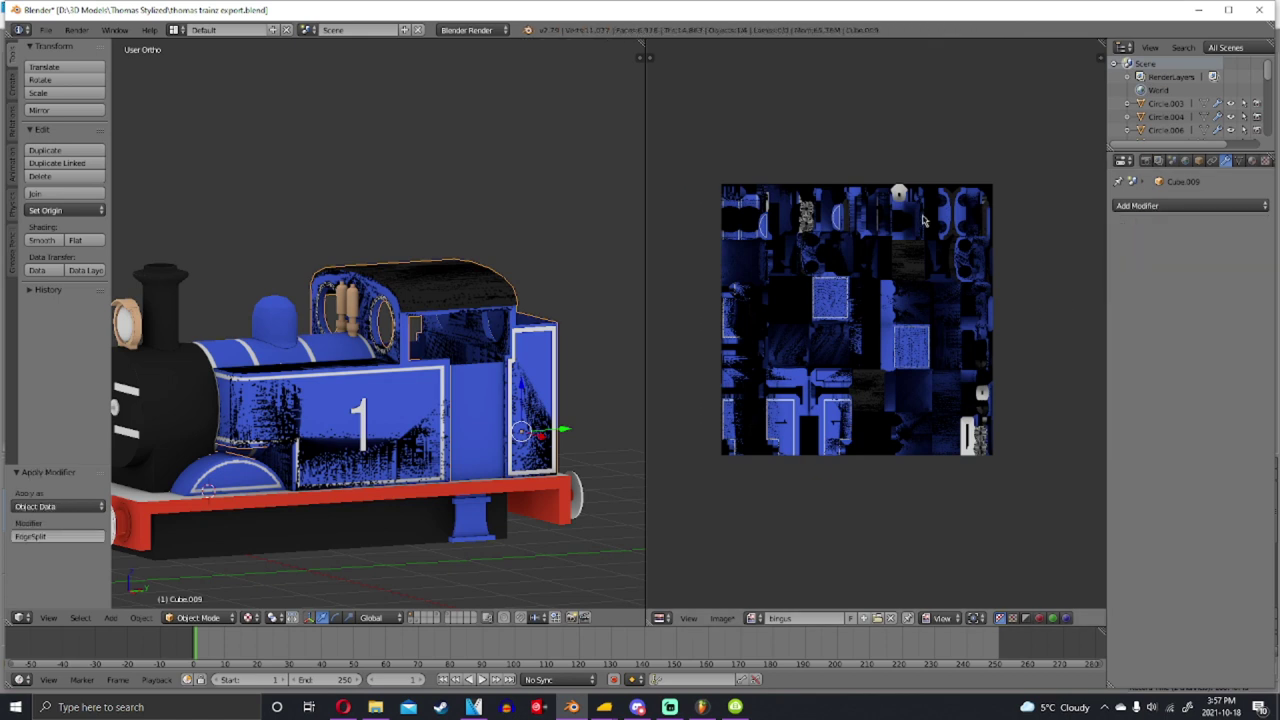
{"action": "left_click", "coordinate": [1146, 162]}
{"action": "left_click", "coordinate": [1188, 576]}
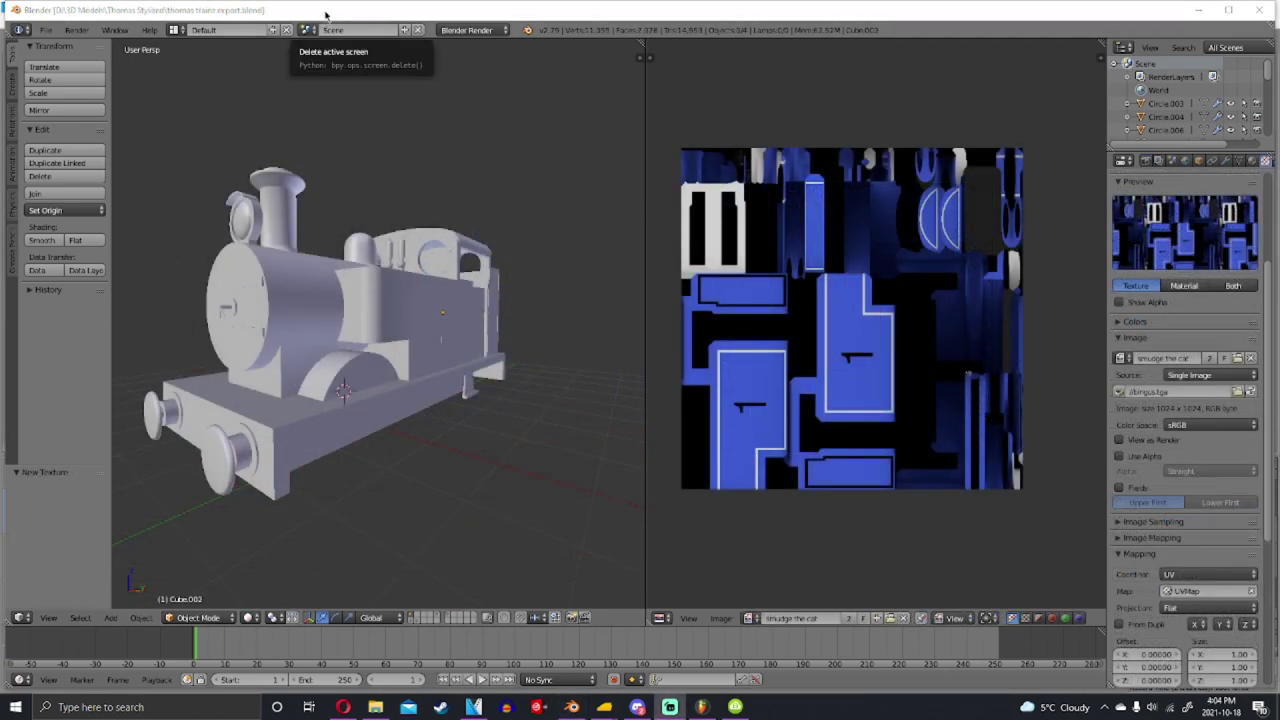
Examine the textured engine in Texture shading from several angles and save over thomas trainz export.blend
{"action": "mouse_move", "coordinate": [394, 220]}
{"action": "middle_mouse_down"}
{"action": "mouse_move", "coordinate": [297, 217]}
{"action": "mouse_move", "coordinate": [226, 240]}
{"action": "mouse_move", "coordinate": [372, 212]}
{"action": "middle_mouse_up"}
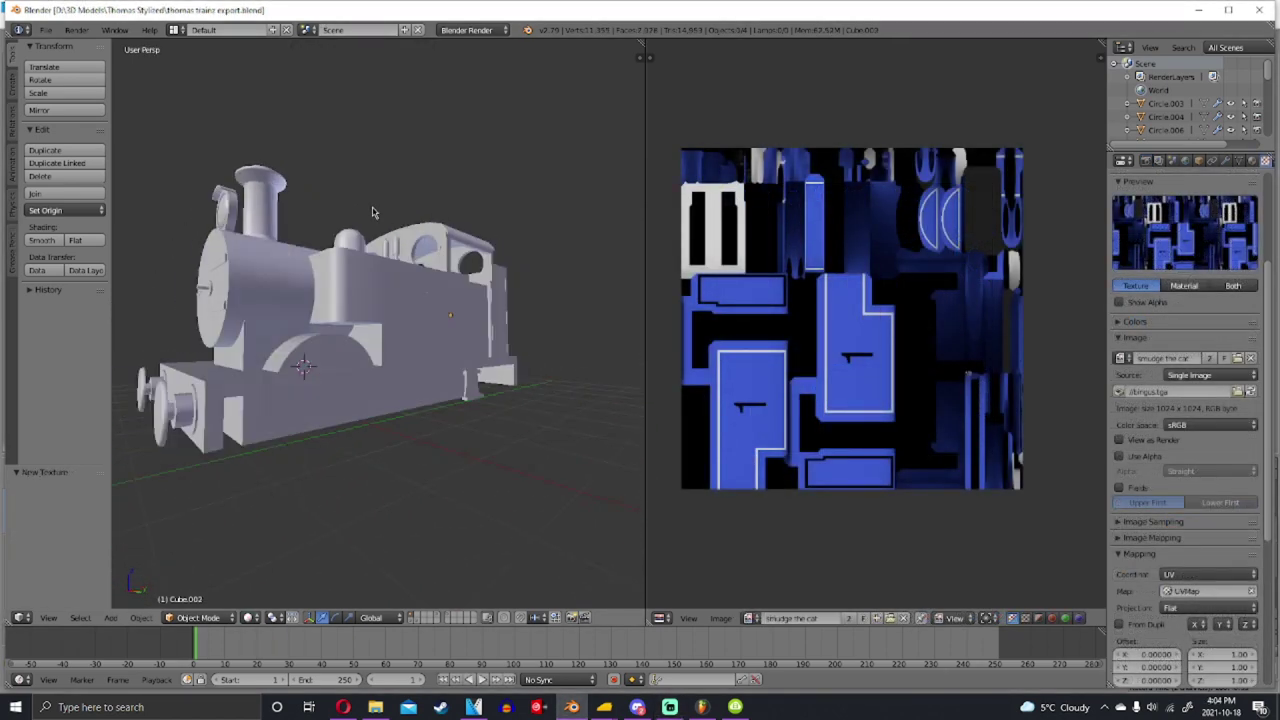
{"action": "left_click", "coordinate": [250, 617]}
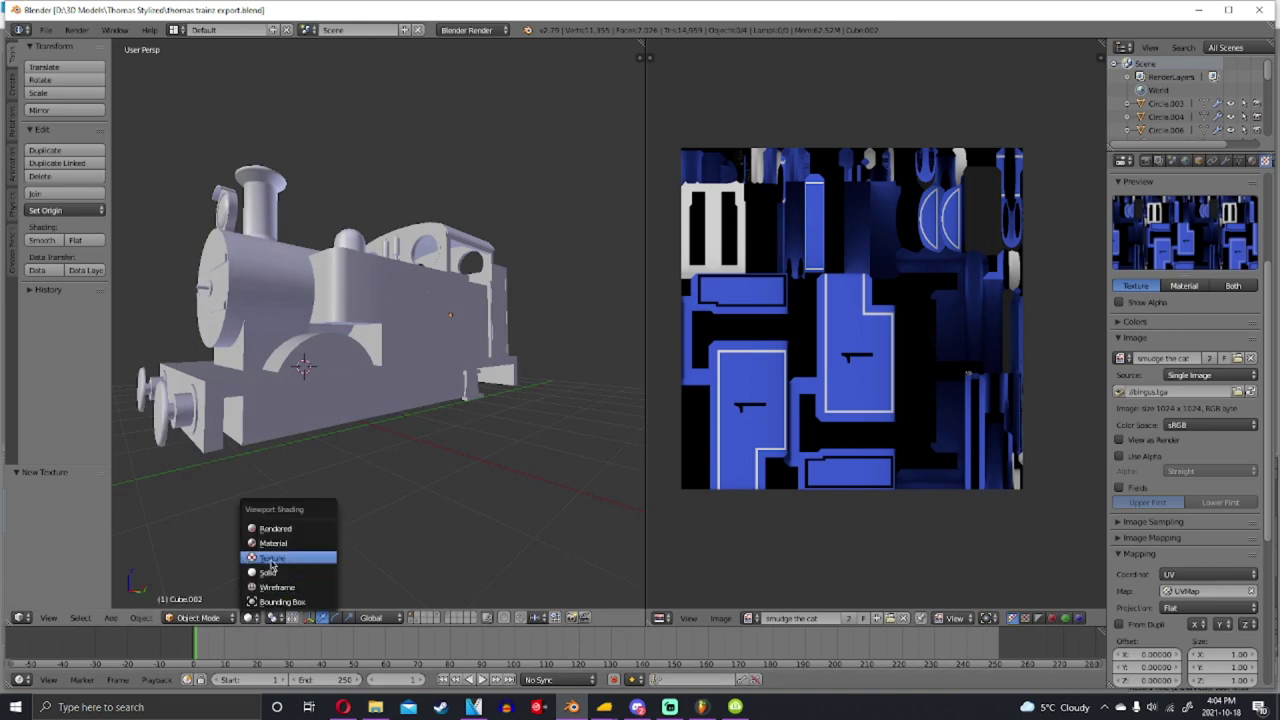
{"action": "left_click", "coordinate": [270, 558]}
{"action": "mouse_move", "coordinate": [249, 420]}
{"action": "middle_mouse_down"}
{"action": "mouse_move", "coordinate": [391, 437]}
{"action": "mouse_move", "coordinate": [431, 423]}
{"action": "mouse_move", "coordinate": [366, 422]}
{"action": "mouse_move", "coordinate": [580, 425]}
{"action": "mouse_move", "coordinate": [430, 380]}
{"action": "mouse_move", "coordinate": [480, 385]}
{"action": "mouse_move", "coordinate": [463, 386]}
{"action": "middle_mouse_up"}
{"action": "key", "text": "ctrl+s"}
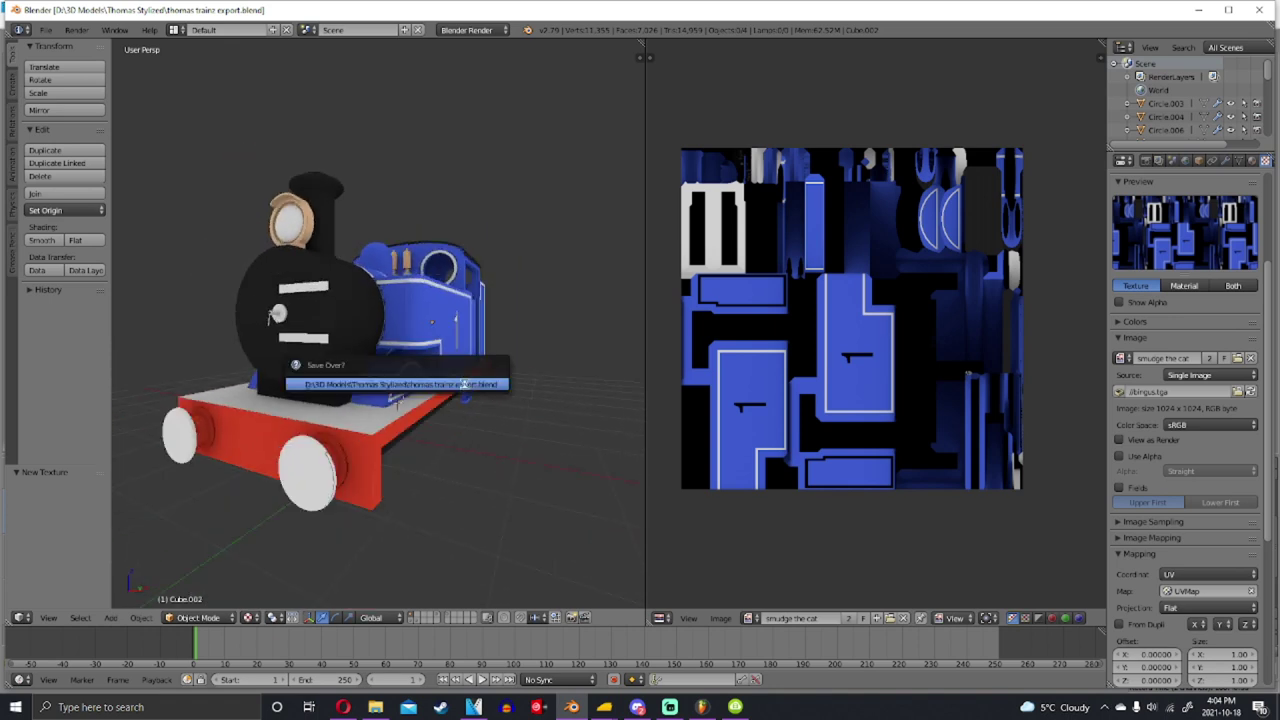
{"action": "left_click", "coordinate": [463, 385]}
{"action": "middle_click_drag", "start_coordinate": [453, 318], "coordinate": [504, 317]}
{"action": "key", "text": "ctrl+s"}
{"action": "left_click", "coordinate": [504, 317]}
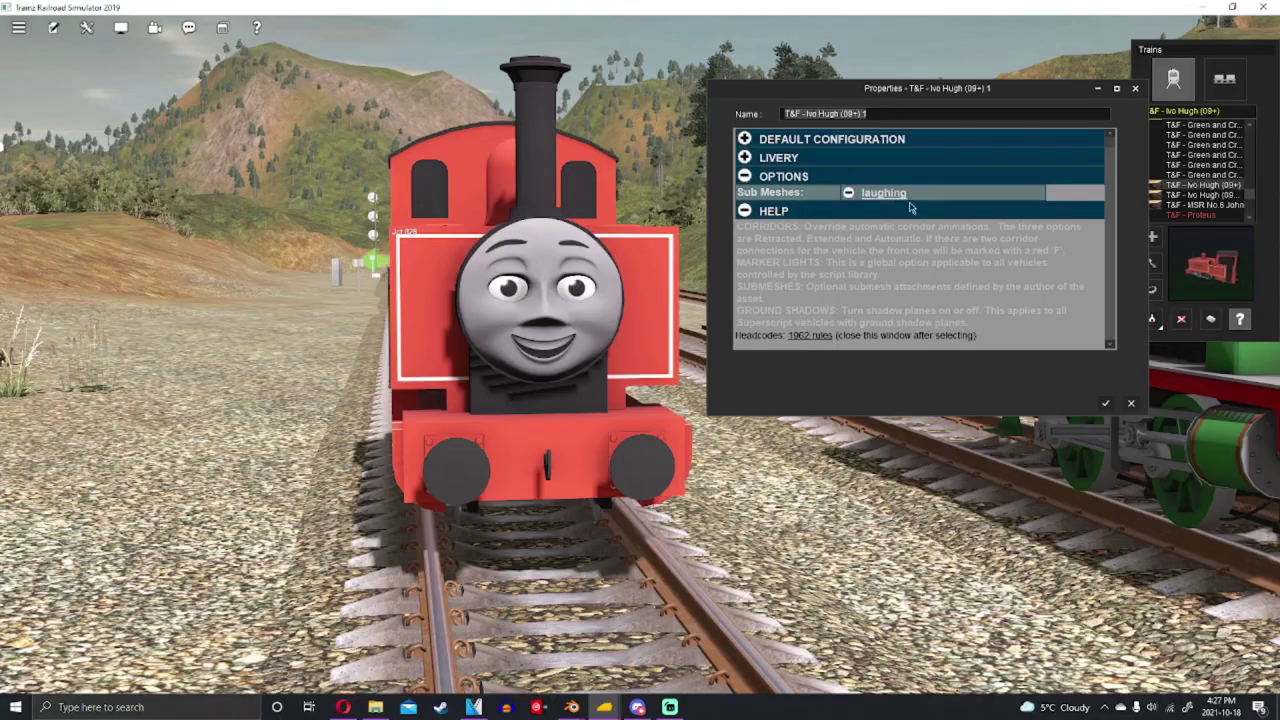
In Trainz Railroad Simulator 2019, set the sub mesh of the T&F Ivo Hugh engine to shocked and apply it
{"action": "left_click", "coordinate": [884, 193]}
{"action": "left_click", "coordinate": [640, 340]}
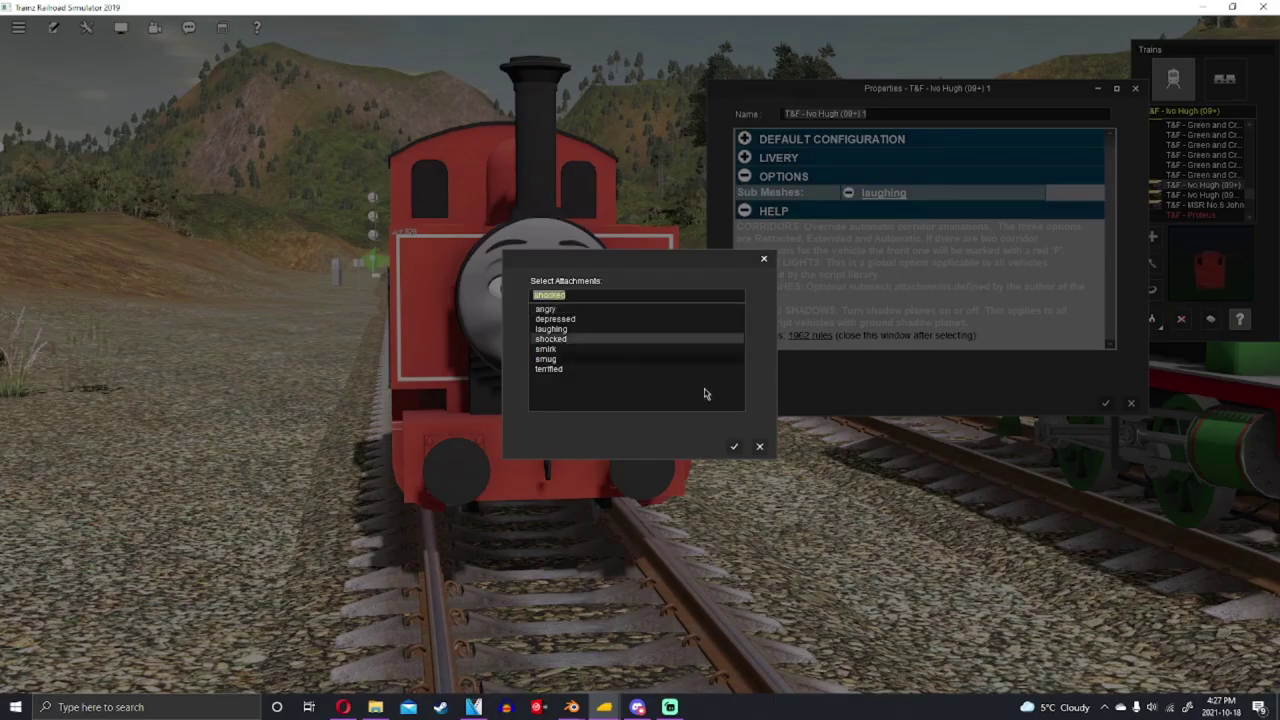
{"action": "left_click", "coordinate": [734, 446]}
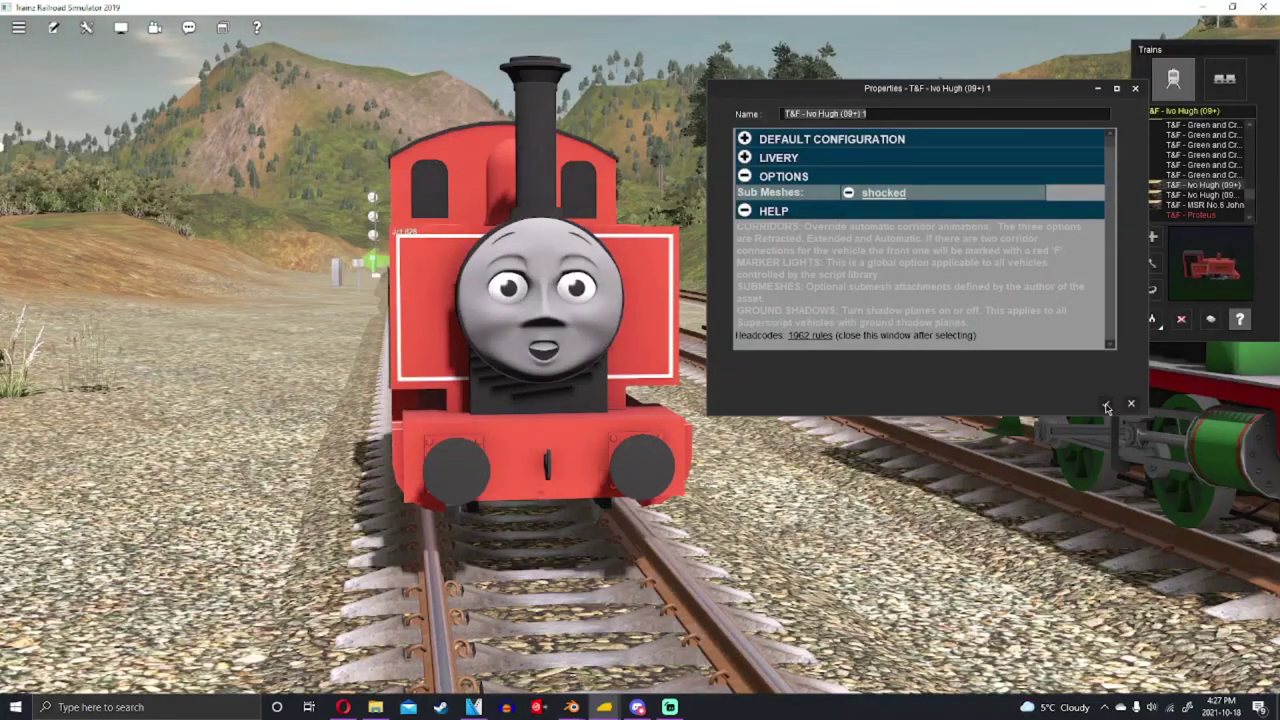
{"action": "left_click", "coordinate": [1106, 405]}
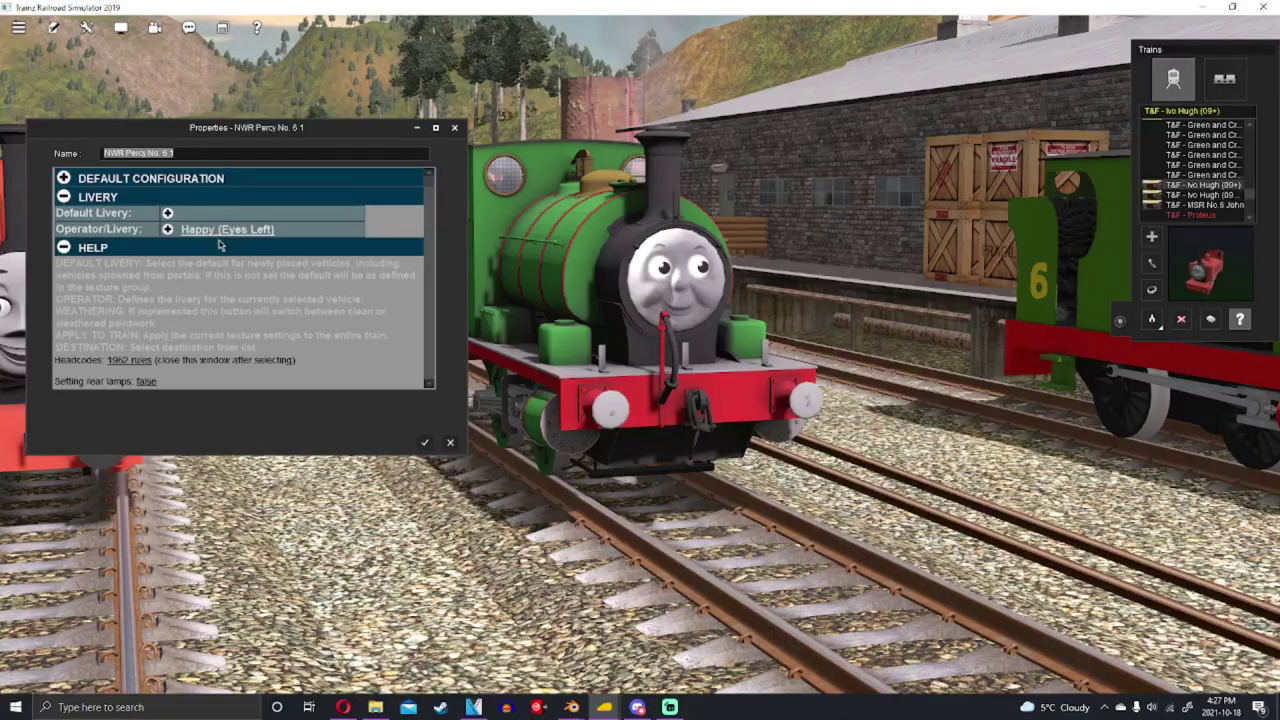
Set the operator livery of NWR Percy No. 6 to Cheeky (Eyes Right)
{"action": "left_click", "coordinate": [167, 213]}
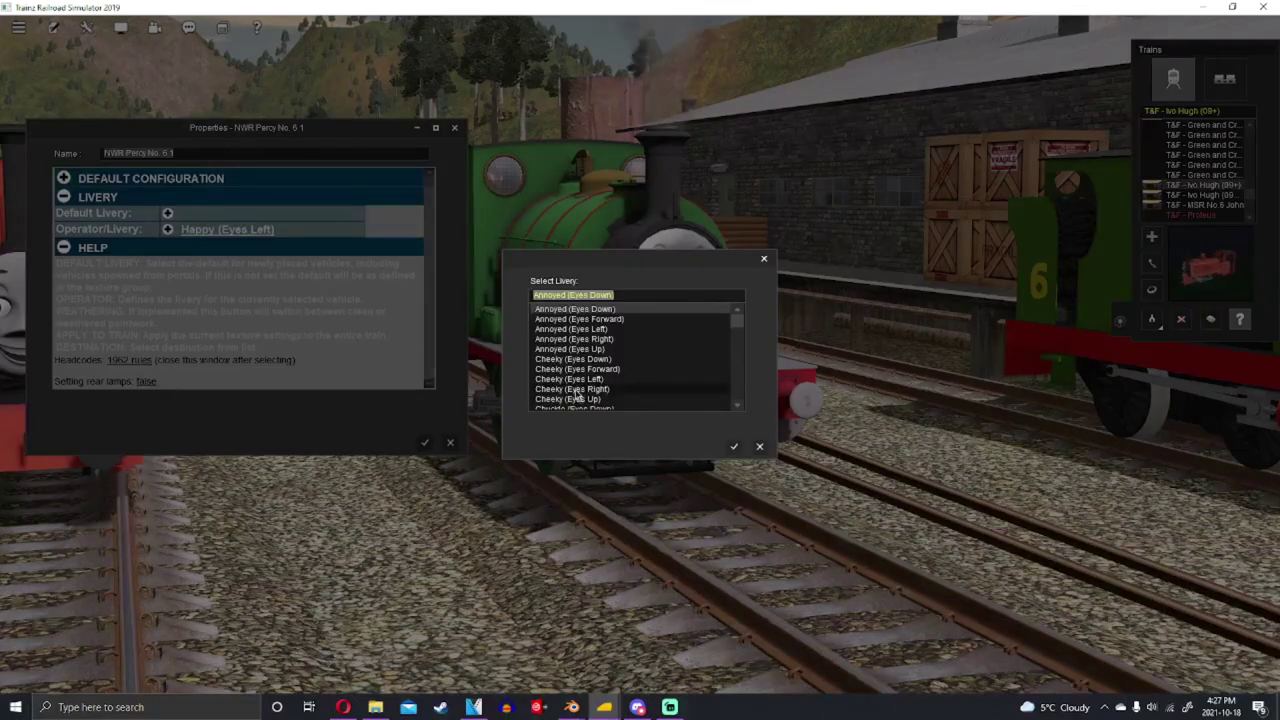
{"action": "left_click", "coordinate": [575, 389]}
{"action": "left_click", "coordinate": [734, 446]}
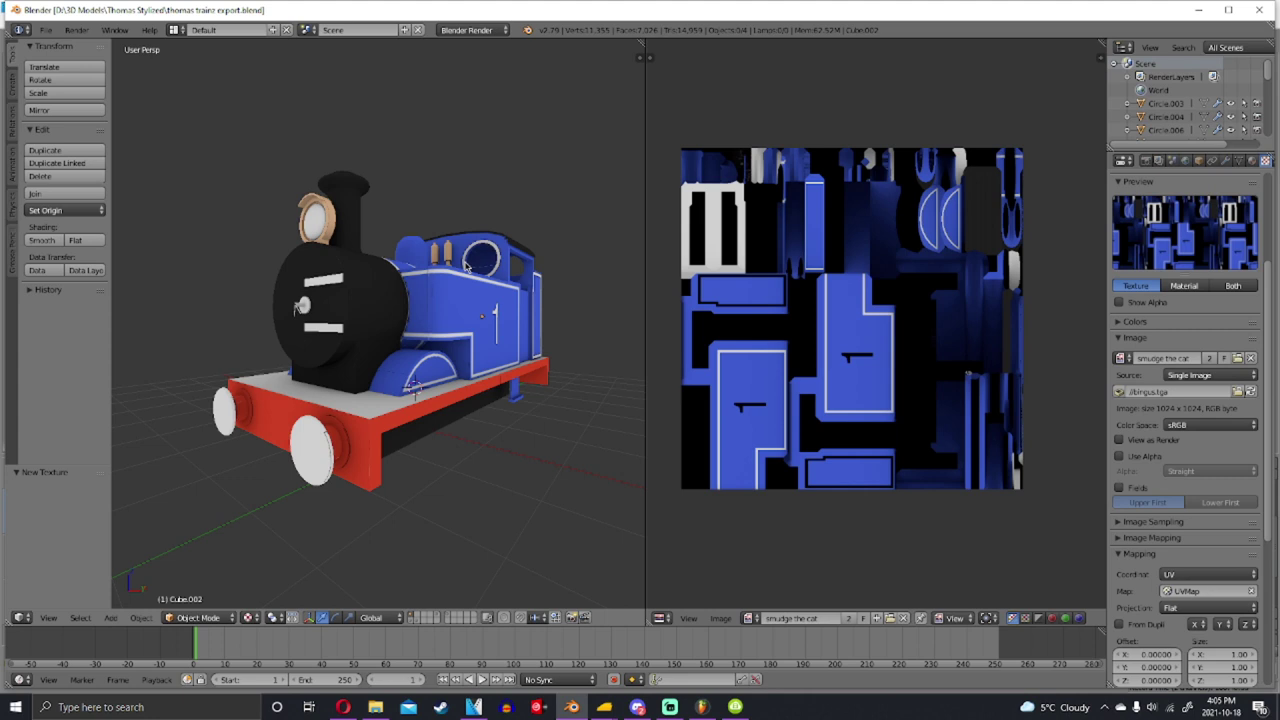
Switch back to Blender and view the textured engine from the side in orthographic projection
{"action": "key", "text": "KP_3"}
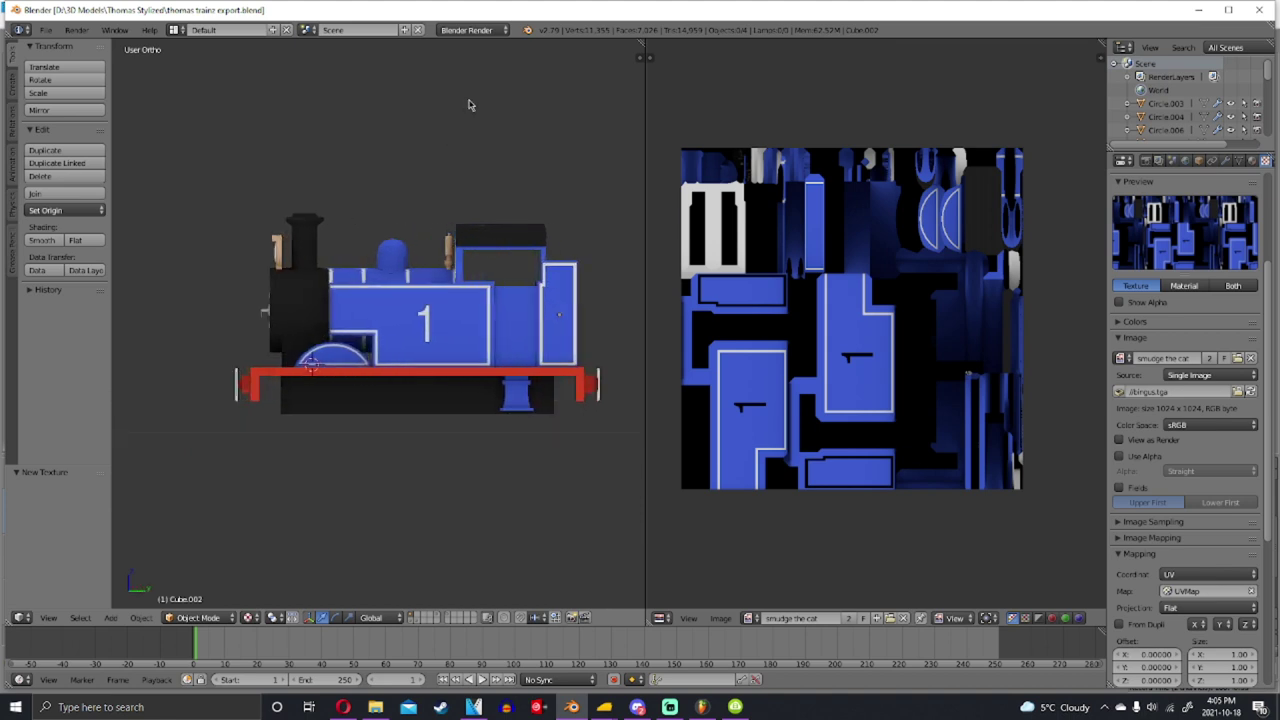
Snap the 3D cursor to the scene center in the right orthographic view
{"action": "key", "text": "KP_5"}
{"action": "middle_click_drag", "start_coordinate": [416, 401], "coordinate": [367, 349], "text": "shift"}
{"action": "key", "text": "shift+s"}
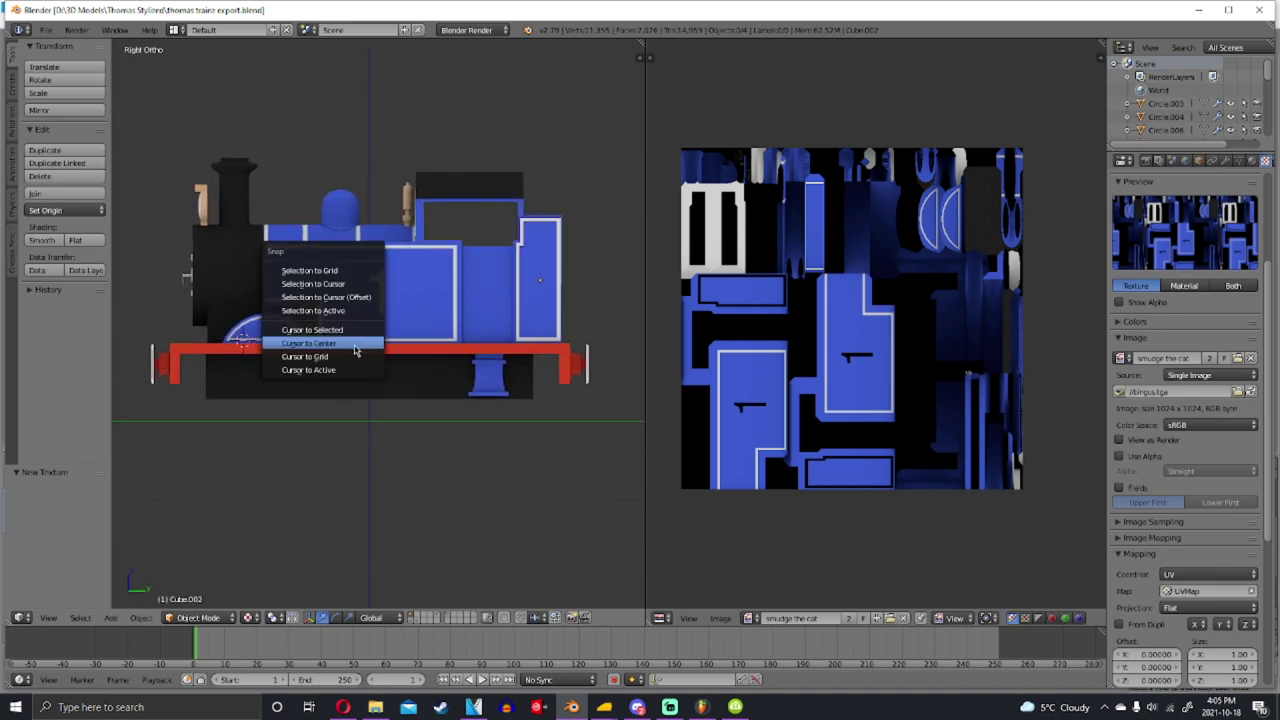
{"action": "left_click", "coordinate": [355, 340]}
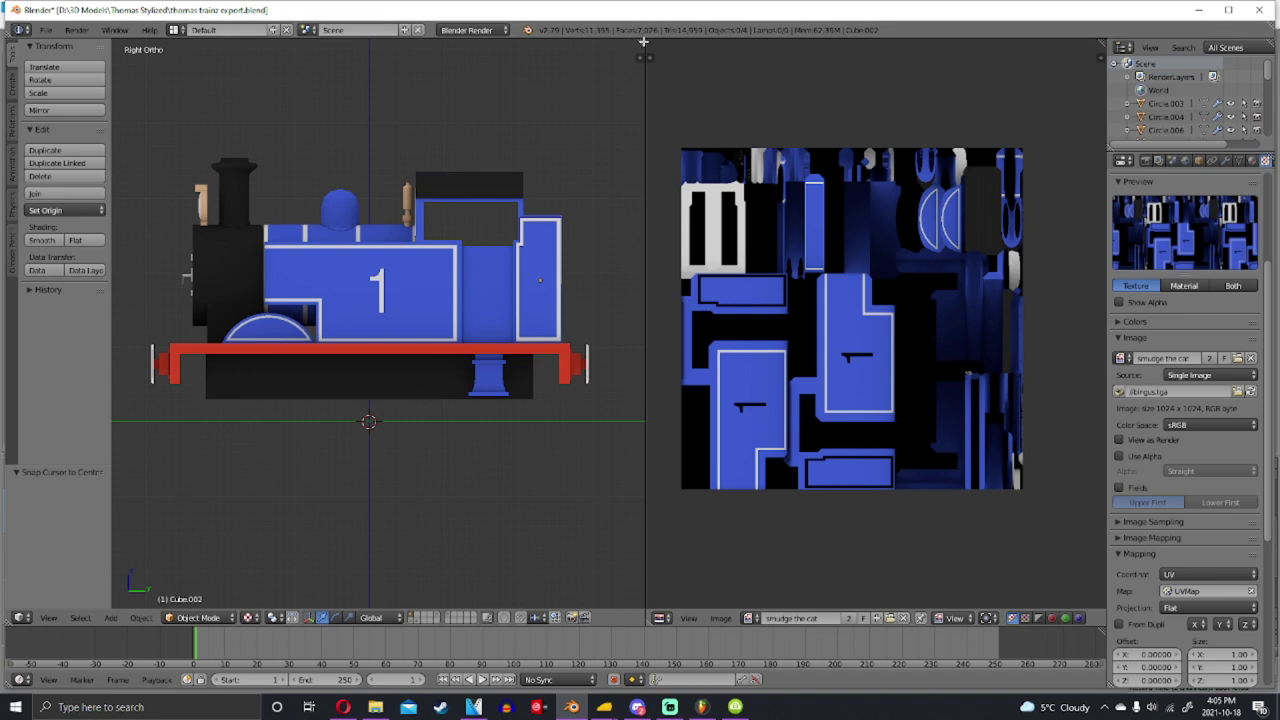
Join the image editor area into the 3D view and save over thomas trainz export.blend
{"action": "left_click_drag", "start_coordinate": [641, 47], "coordinate": [808, 75]}
{"action": "middle_click_drag", "start_coordinate": [715, 359], "coordinate": [764, 391], "text": "shift"}
{"action": "key", "text": "ctrl+s"}
{"action": "left_click", "coordinate": [763, 390]}
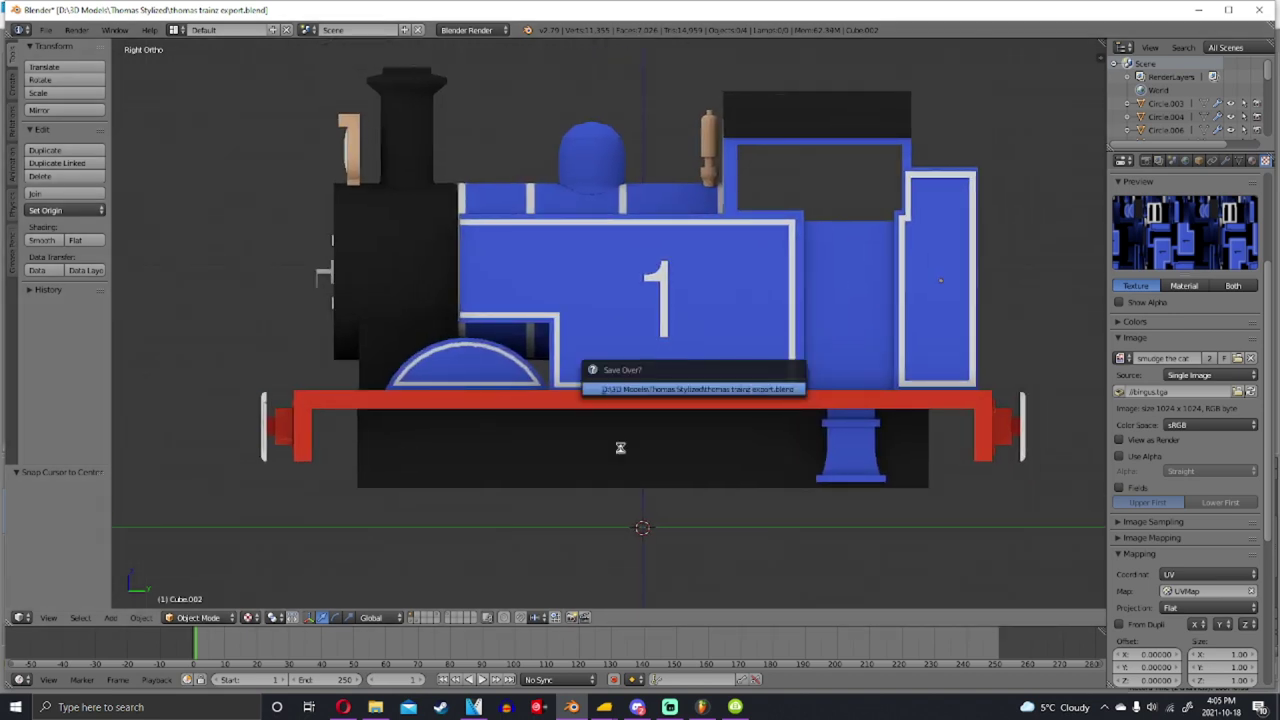
Add an Arrows empty at the 3D cursor and name it a.bog0
{"action": "left_click", "coordinate": [111, 617]}
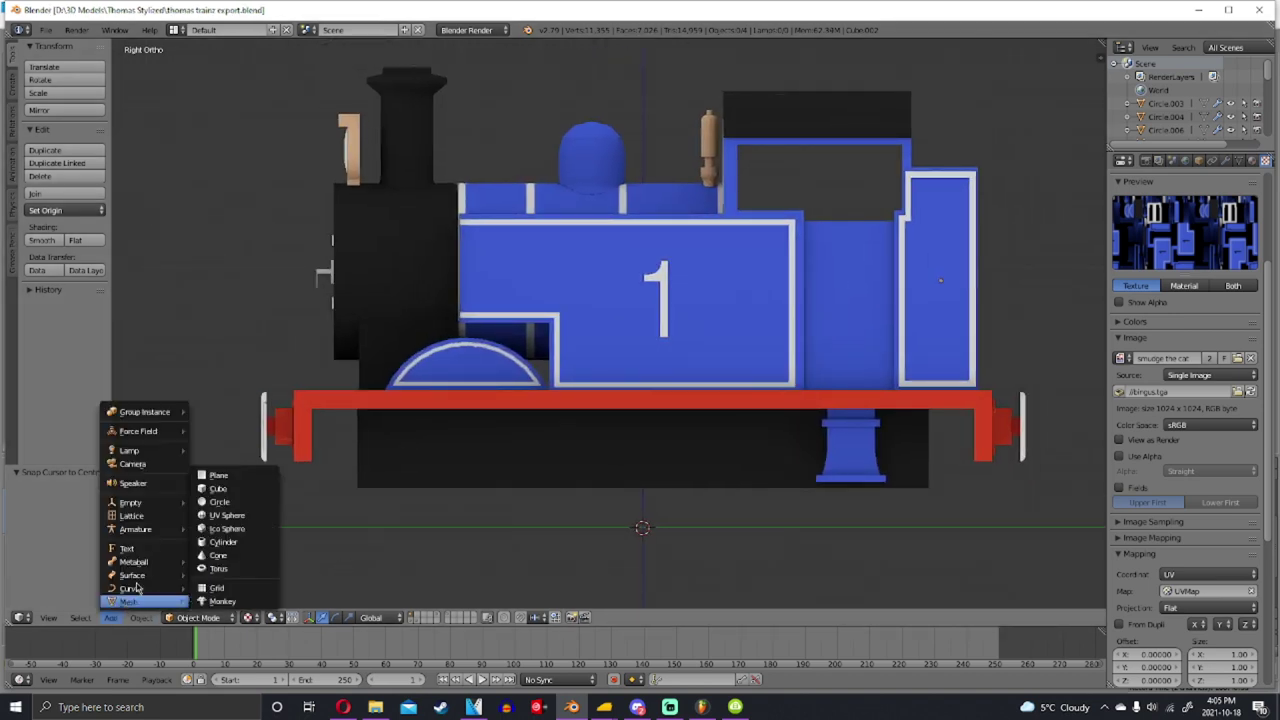
{"action": "mouse_move", "coordinate": [143, 508]}
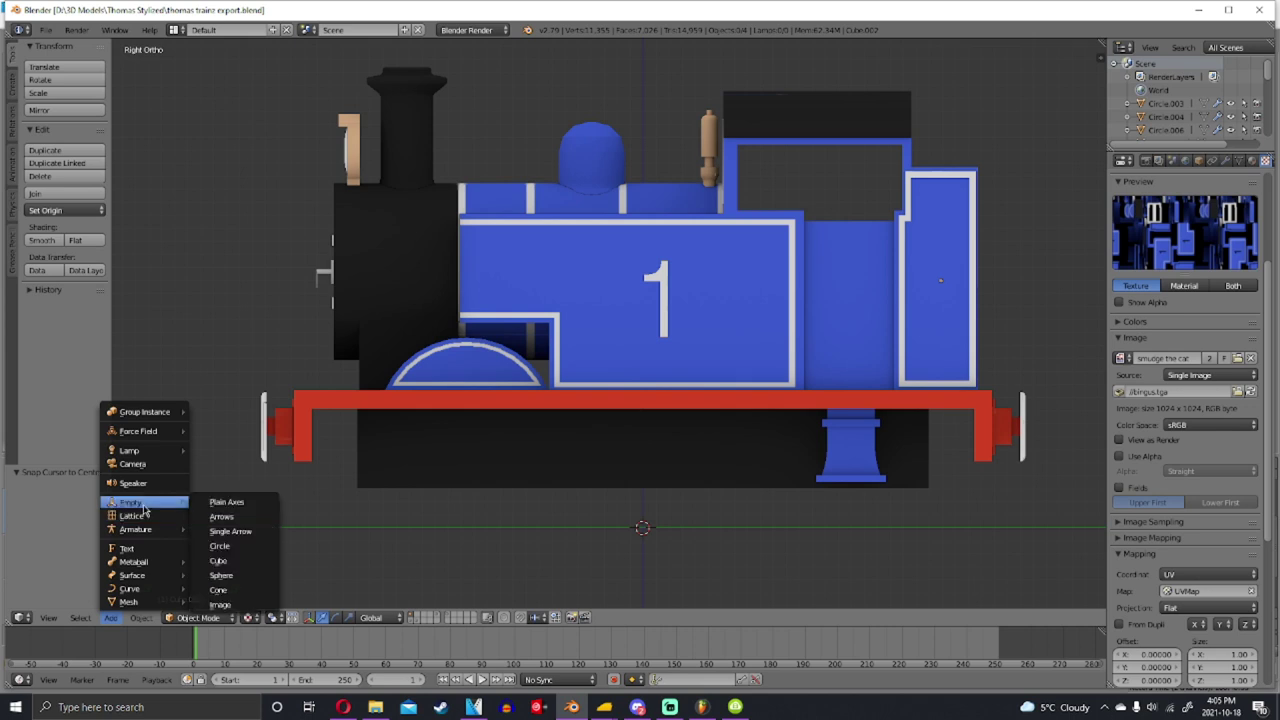
{"action": "left_click", "coordinate": [240, 516]}
{"action": "left_click", "coordinate": [1201, 163]}
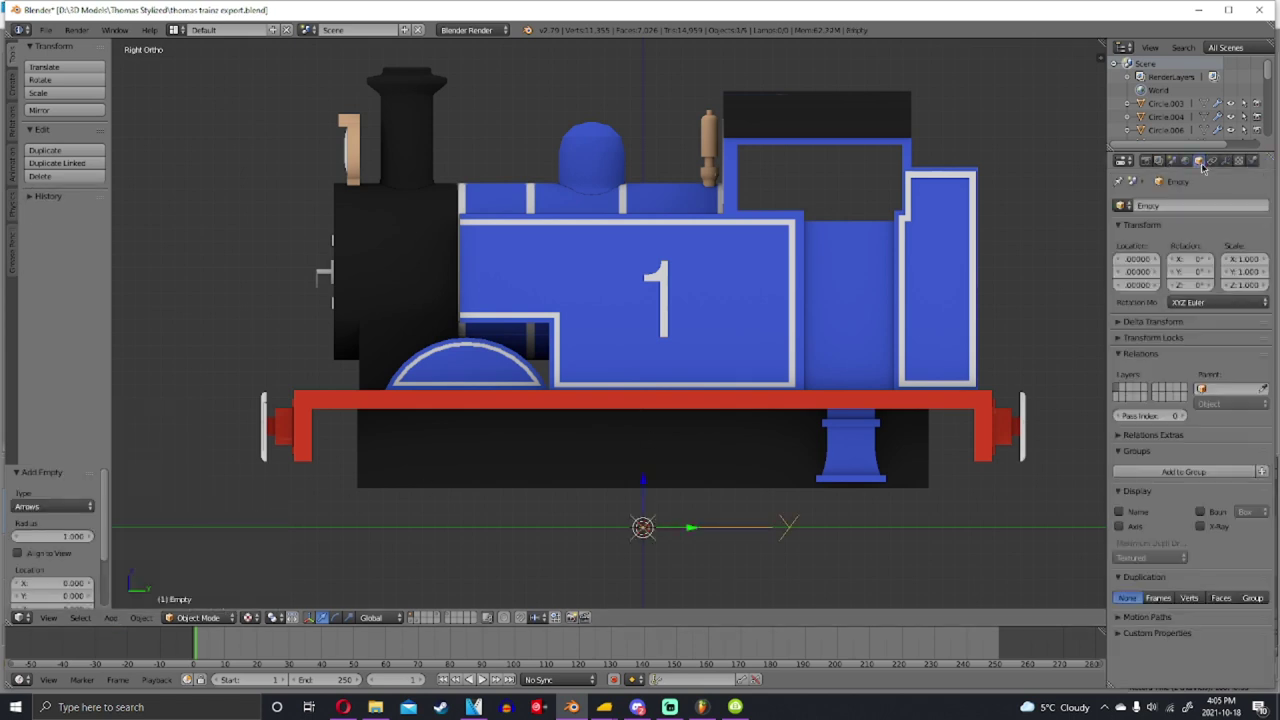
{"action": "left_click", "coordinate": [1185, 207]}
{"action": "key", "text": "BackSpace"}
{"action": "key", "text": "Return"}
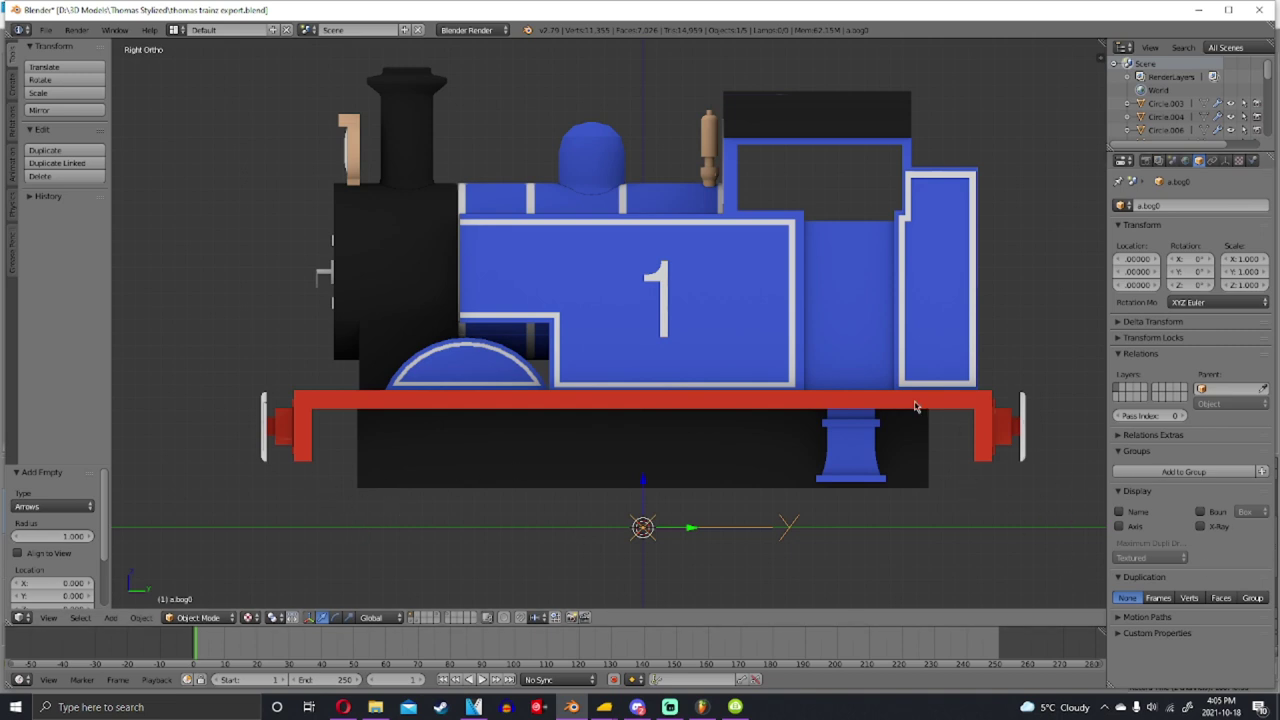
{"action": "key", "text": "shift+d"}
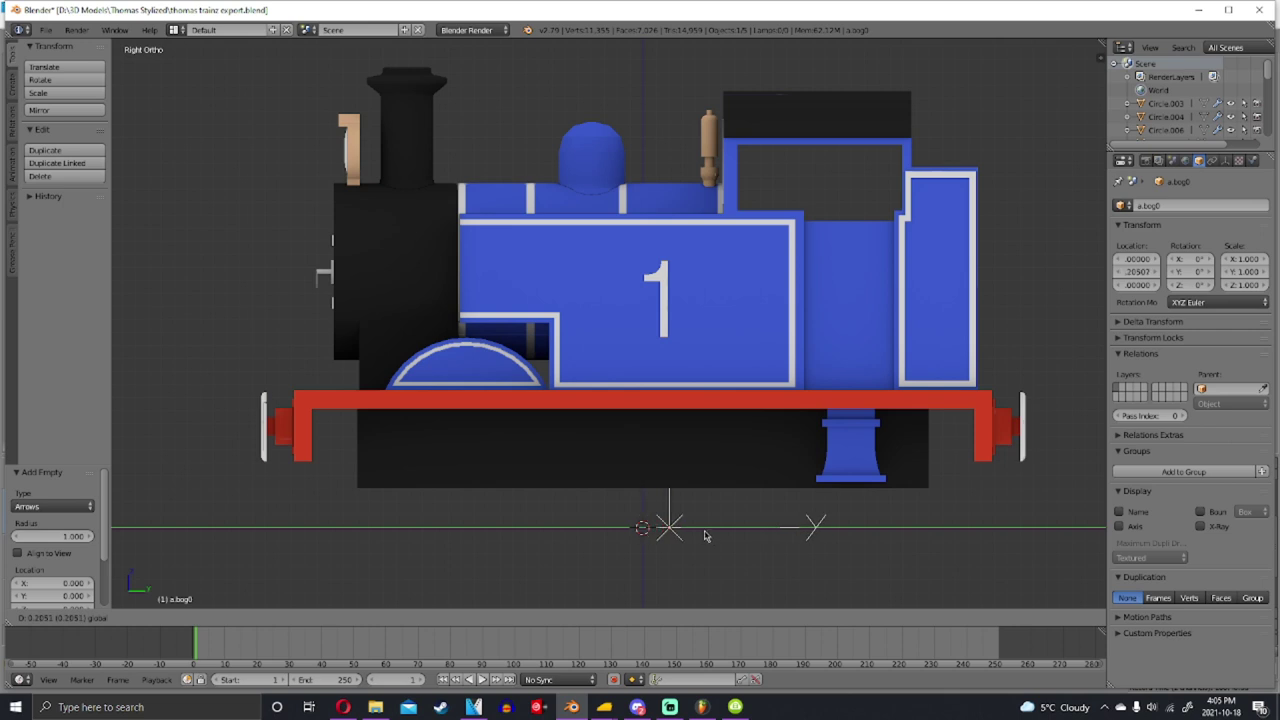
{"action": "key", "text": "Escape"}
{"action": "left_click_drag", "start_coordinate": [688, 533], "coordinate": [866, 530]}
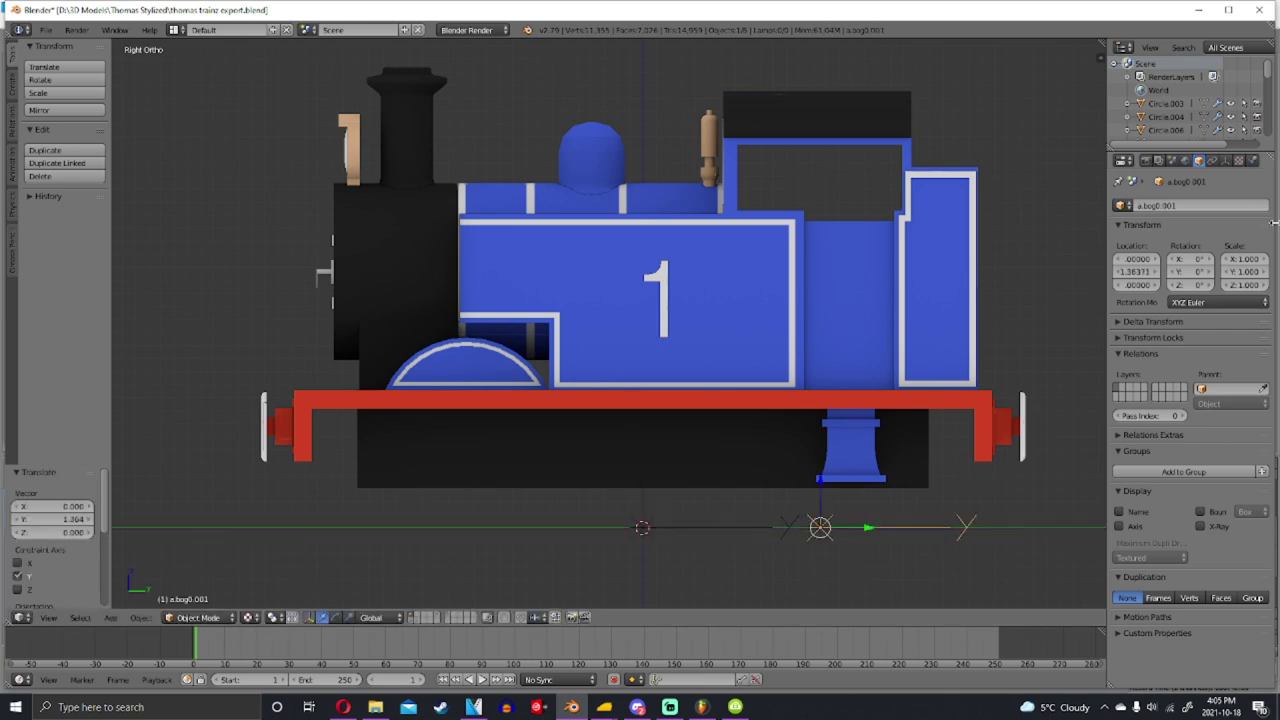
{"action": "left_click", "coordinate": [1210, 206]}
{"action": "type", "text": "1"}
{"action": "key", "text": "Return"}
{"action": "key", "text": "ctrl+z"}
{"action": "key", "text": "ctrl+z"}
{"action": "key", "text": "ctrl+z"}
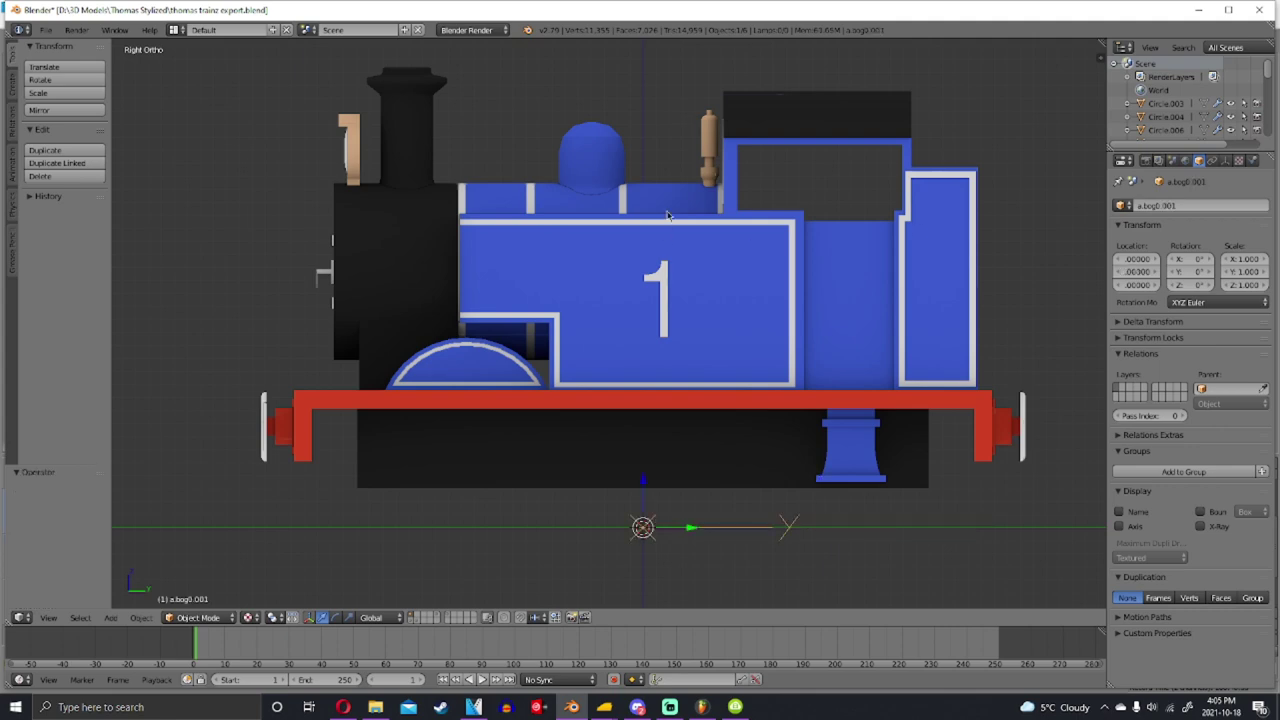
Save over thomas trainz export.blend with the a.bog0 empty in place
{"action": "middle_click_drag", "start_coordinate": [729, 407], "coordinate": [800, 478]}
{"action": "key", "text": "ctrl+s"}
{"action": "left_click", "coordinate": [804, 480]}
{"action": "key", "text": "KP_3"}
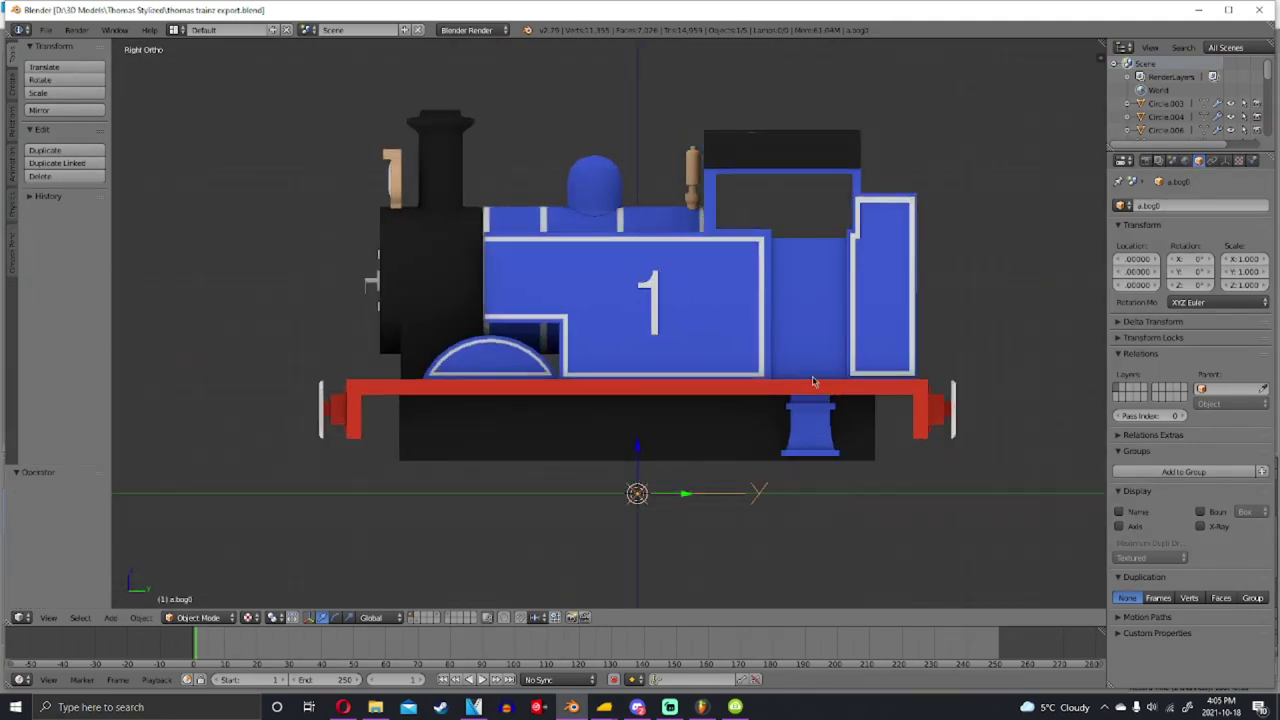
Duplicate the a.bog0 empty and move the copy along Y to the front buffer face, at about Y -2.935
{"action": "key", "text": "shift+d"}
{"action": "right_click", "coordinate": [690, 484]}
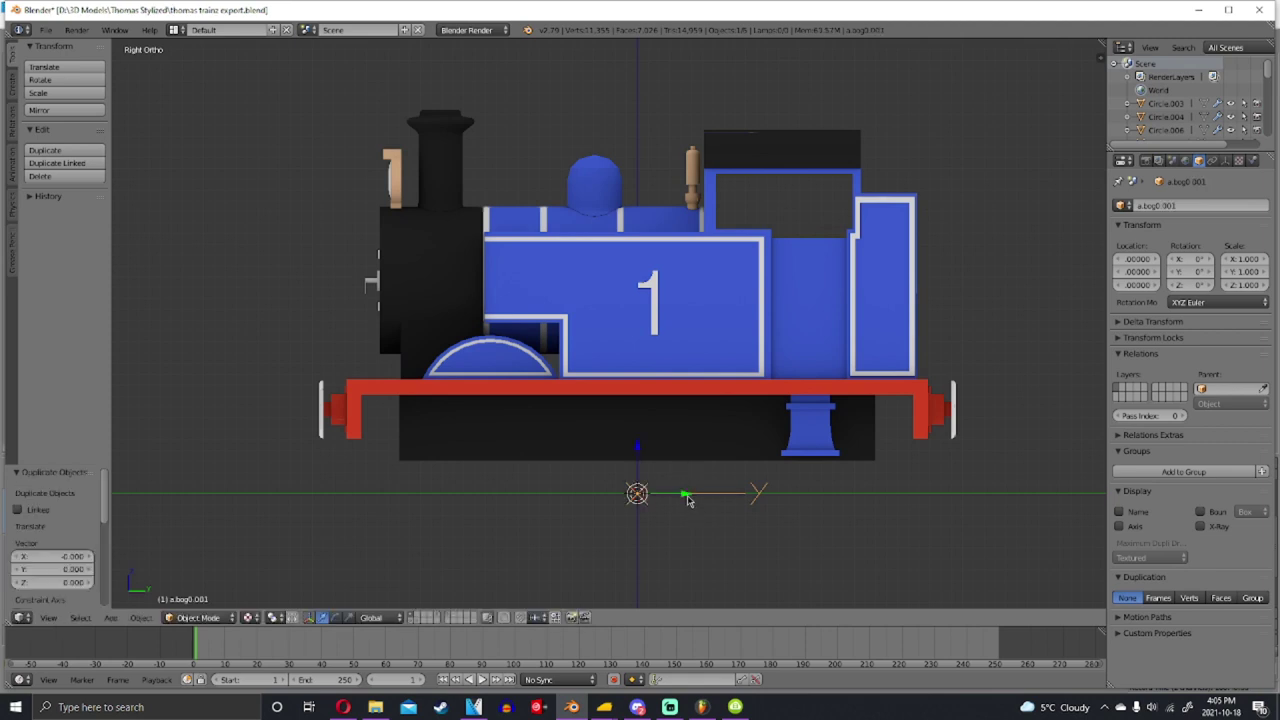
{"action": "left_click_drag", "start_coordinate": [688, 500], "coordinate": [367, 590]}
{"action": "middle_click_drag", "start_coordinate": [405, 421], "coordinate": [532, 388], "text": "shift"}
{"action": "scroll", "coordinate": [532, 388], "scroll_direction": "up", "scroll_amount": 5}
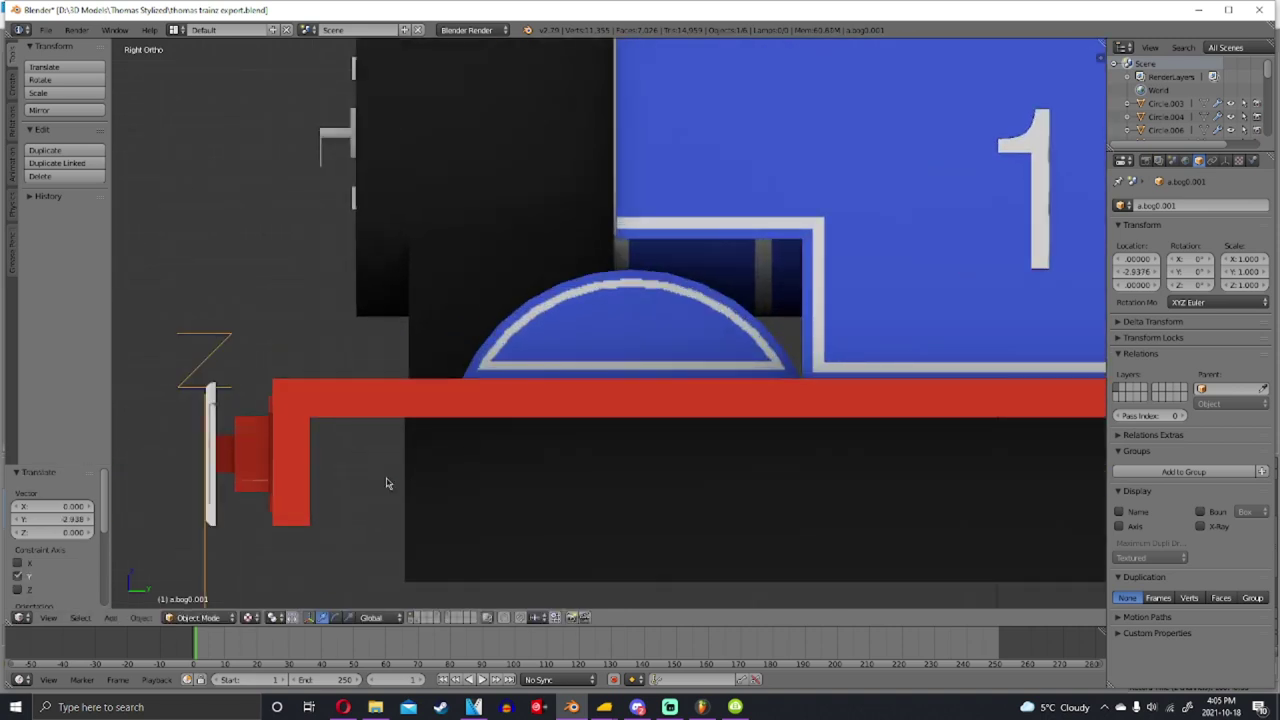
{"action": "middle_click_drag", "start_coordinate": [389, 478], "coordinate": [727, 334], "text": "shift"}
{"action": "left_click_drag", "start_coordinate": [617, 518], "coordinate": [627, 520]}
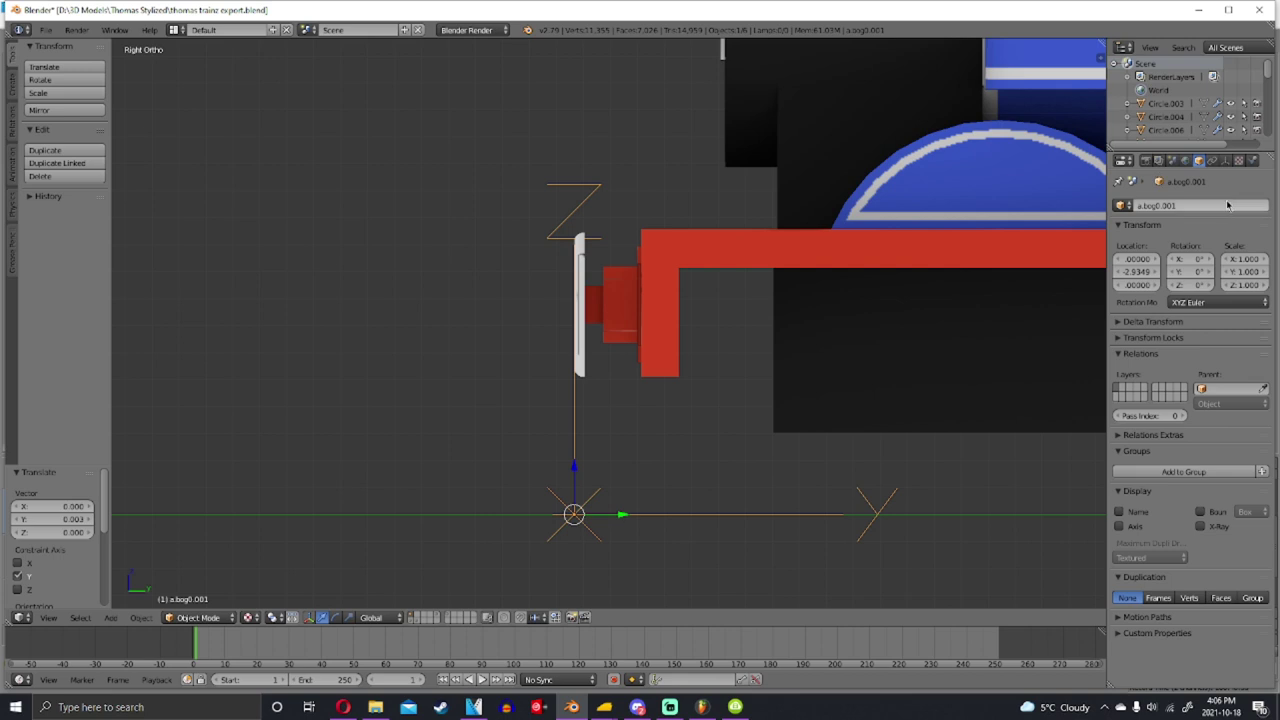
Rename the empty at the front buffer a.limfront
{"action": "left_click", "coordinate": [1228, 205]}
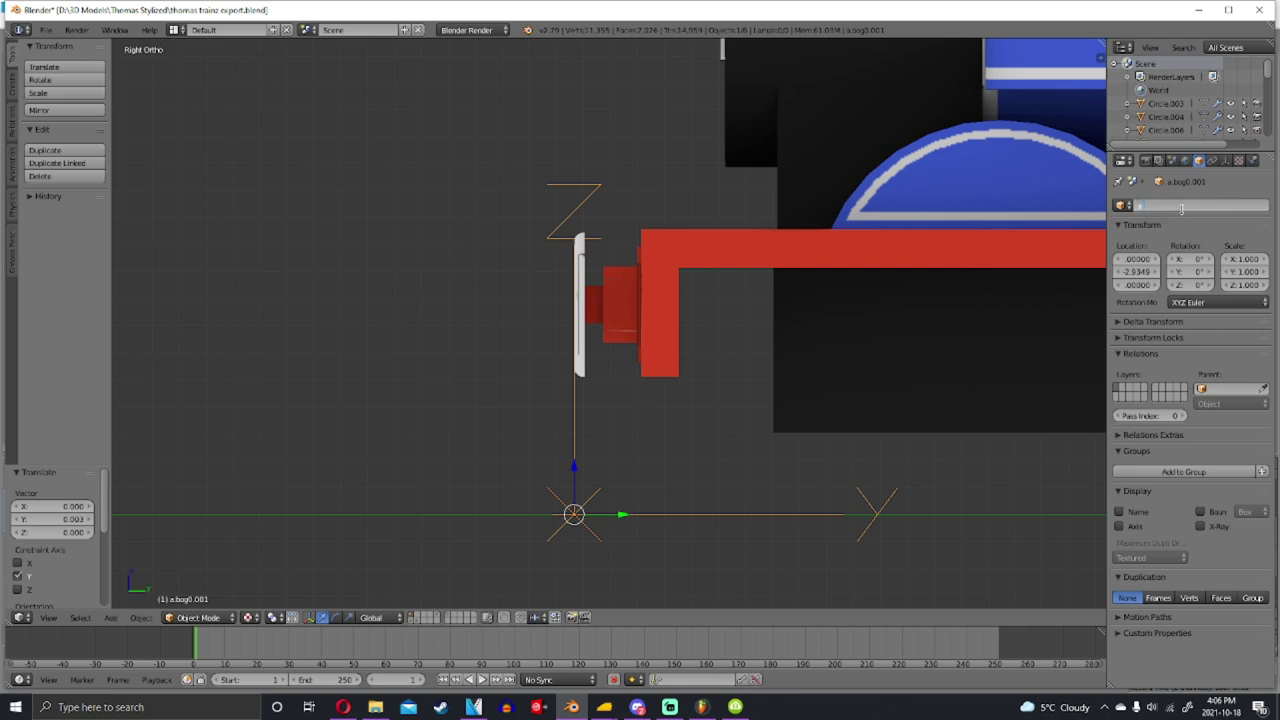
{"action": "type", "text": "a.limfront"}
{"action": "key", "text": "Return"}
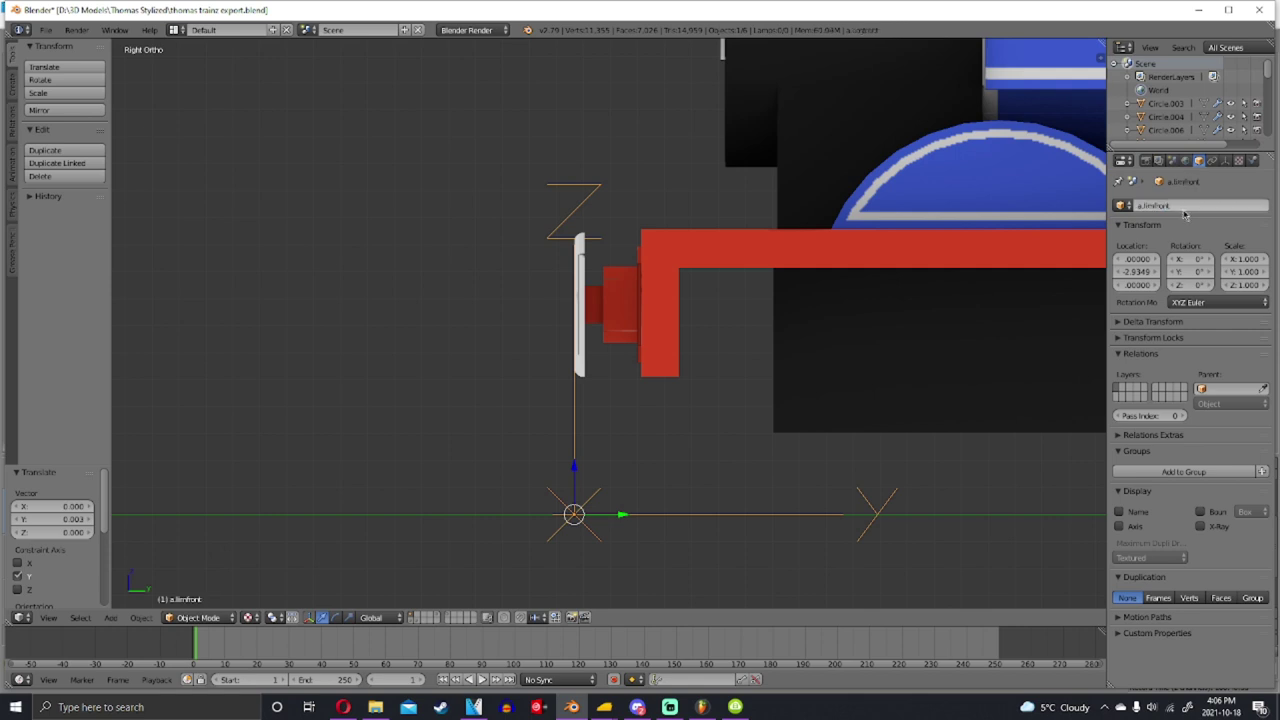
Duplicate the a.limfront empty and move the copy along Y until it lines up with the rear buffer face
{"action": "scroll", "coordinate": [813, 272], "scroll_direction": "down", "scroll_amount": 5}
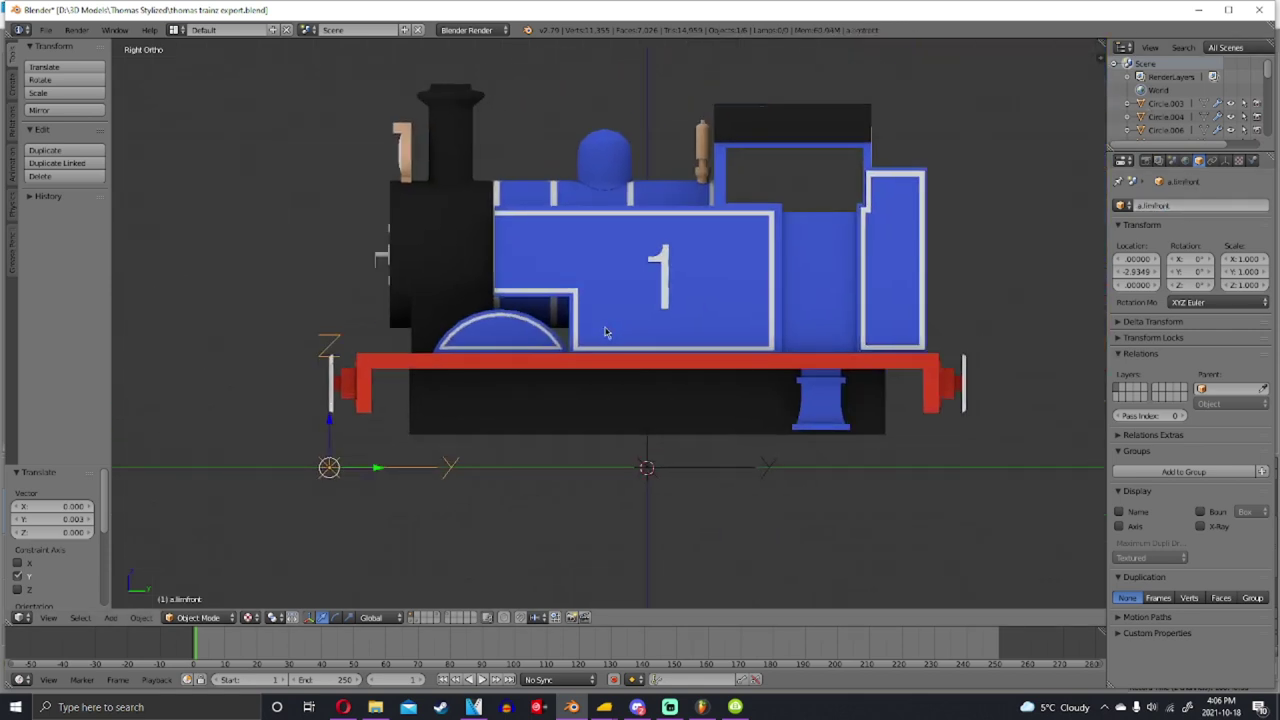
{"action": "key", "text": "shift+d"}
{"action": "key", "text": "Escape"}
{"action": "key", "text": "g"}
{"action": "key", "text": "y"}
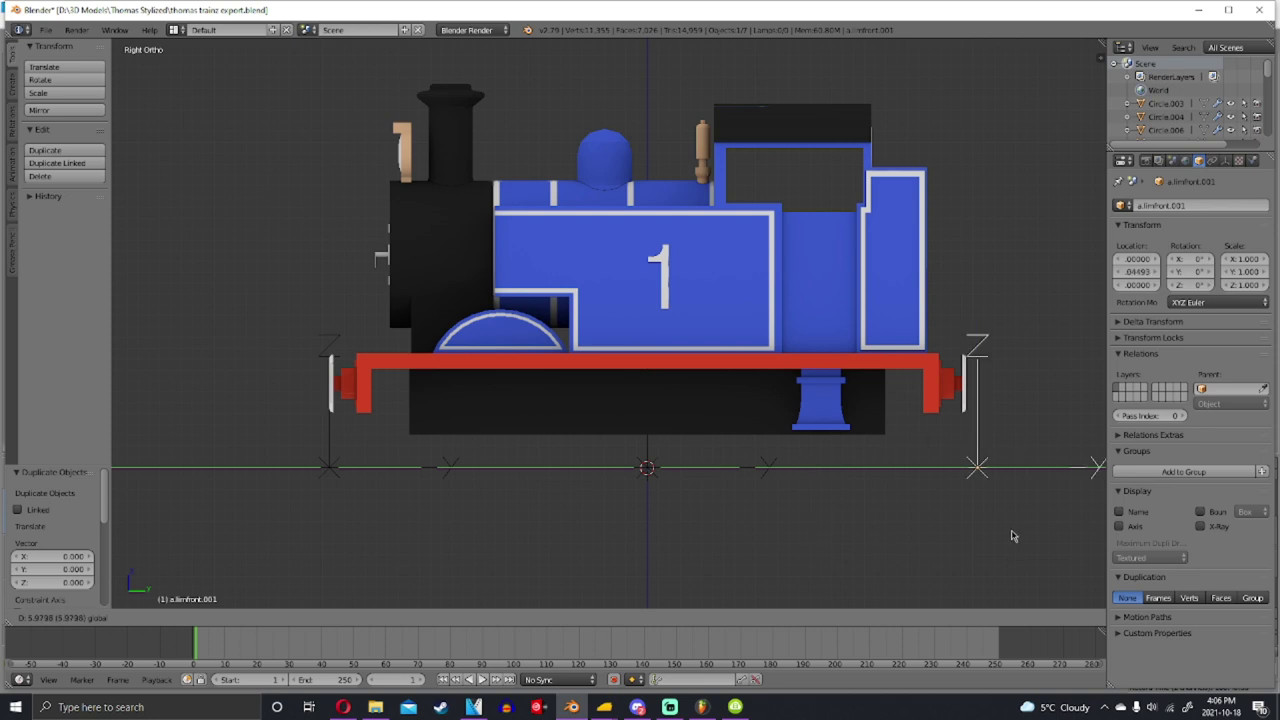
{"action": "left_click", "coordinate": [1000, 525]}
{"action": "scroll", "coordinate": [971, 500], "scroll_direction": "up", "scroll_amount": 4}
{"action": "scroll", "coordinate": [751, 410], "scroll_direction": "up", "scroll_amount": 2}
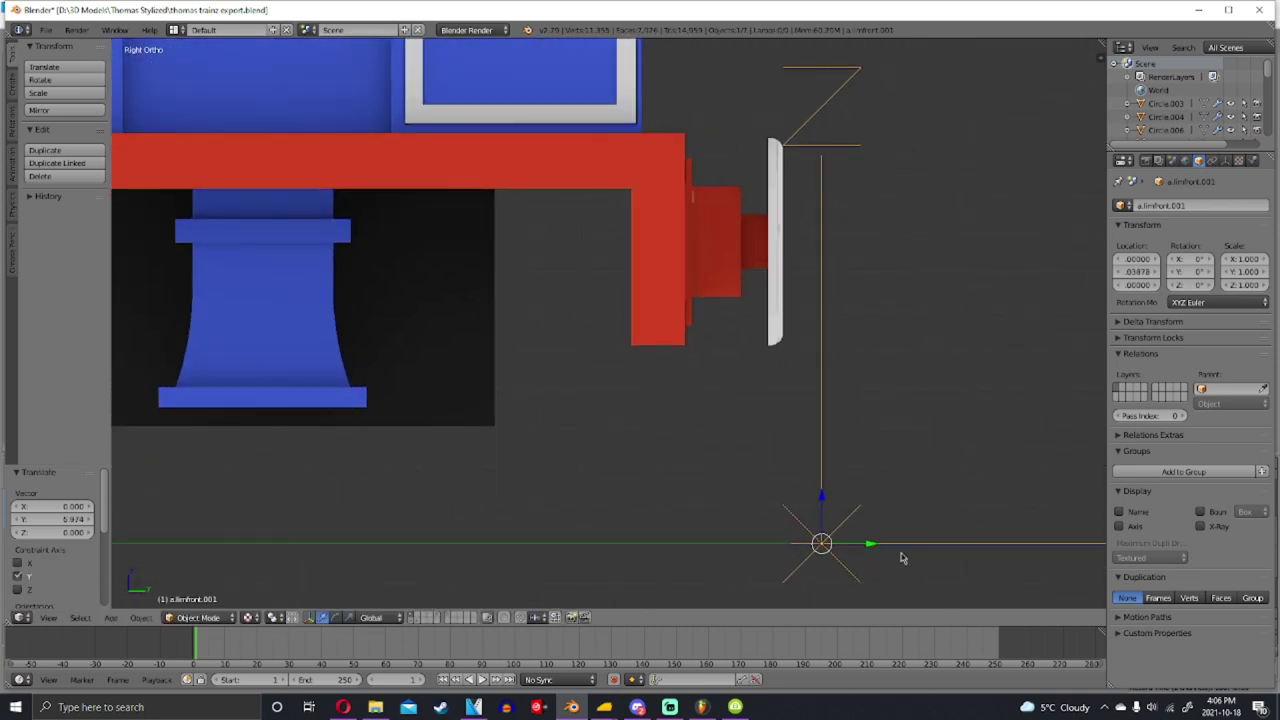
{"action": "key", "text": "g"}
{"action": "key", "text": "y"}
{"action": "left_click", "coordinate": [837, 557]}
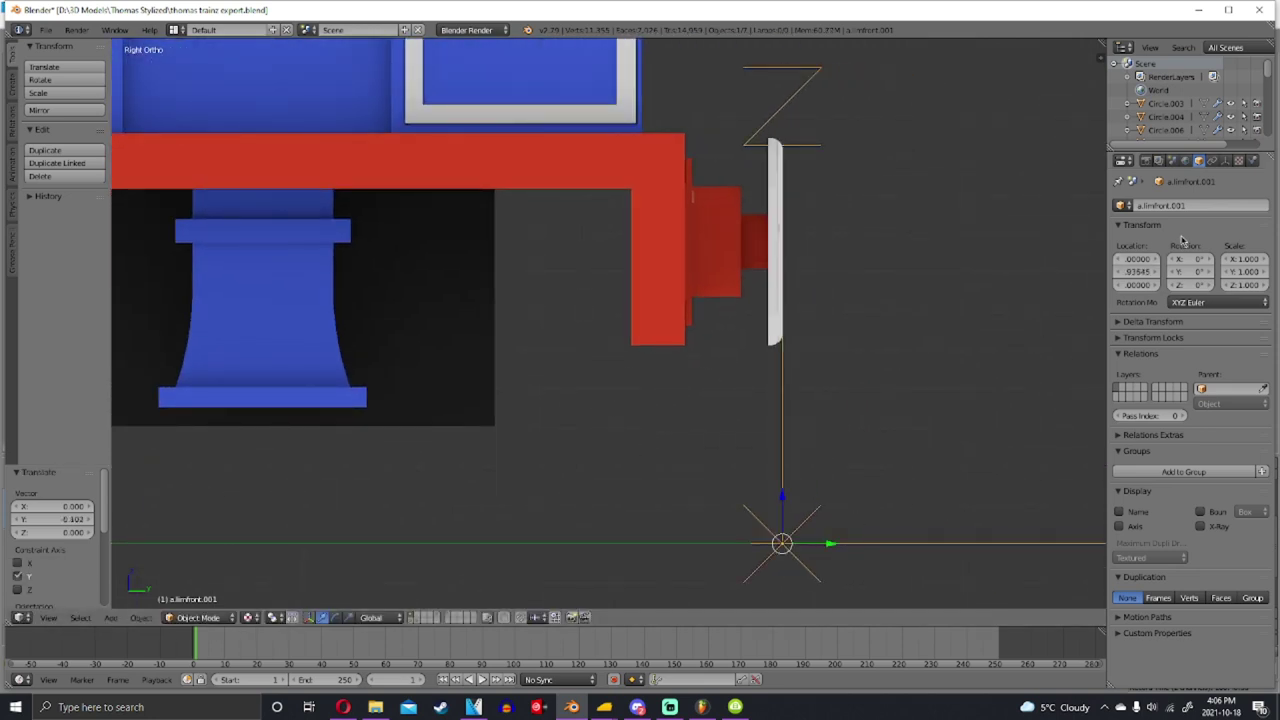
Rename the empty at the rear buffer a.limback
{"action": "left_click", "coordinate": [1165, 207]}
{"action": "key", "text": "BackSpace"}
{"action": "type", "text": "a.limback"}
{"action": "key", "text": "Return"}
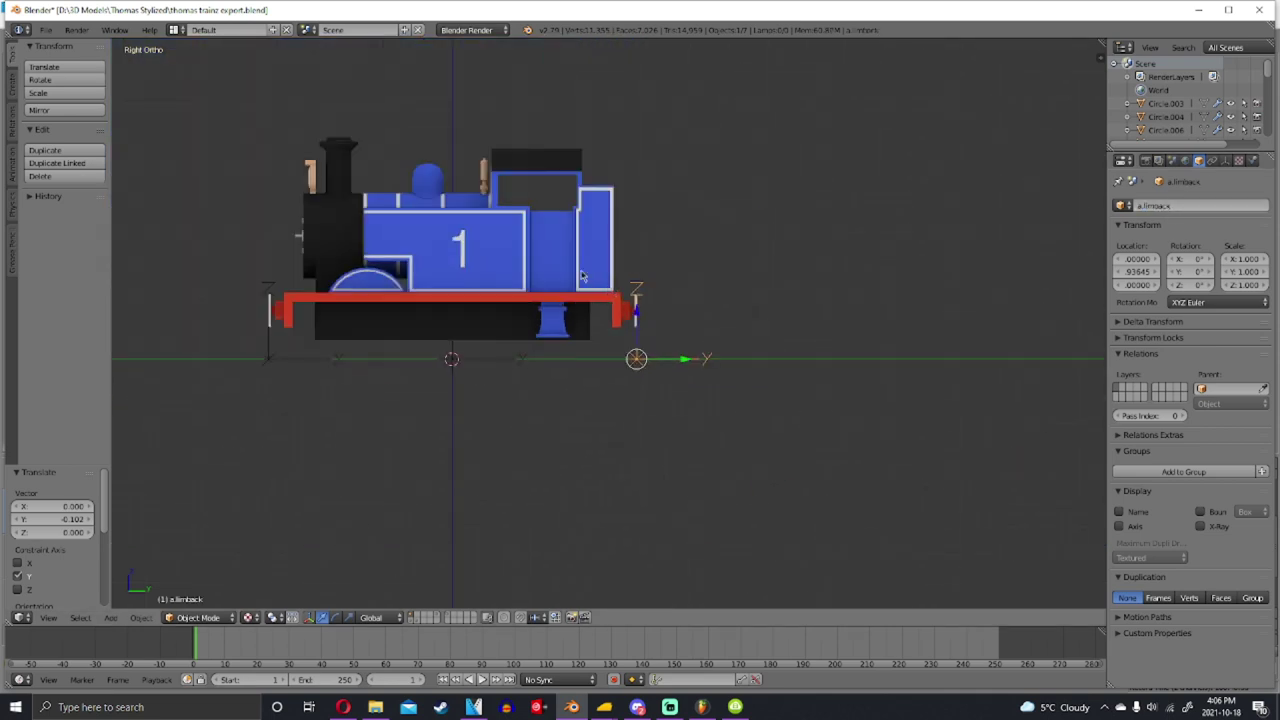
Duplicate the a.bog0 empty and place the copy centered in the top of the funnel, at about Y -1.83
{"action": "middle_click_drag", "start_coordinate": [581, 272], "coordinate": [766, 282], "text": "shift"}
{"action": "key", "text": "a"}
{"action": "right_click", "coordinate": [652, 364]}
{"action": "middle_click_drag", "start_coordinate": [638, 330], "coordinate": [640, 385], "text": "shift"}
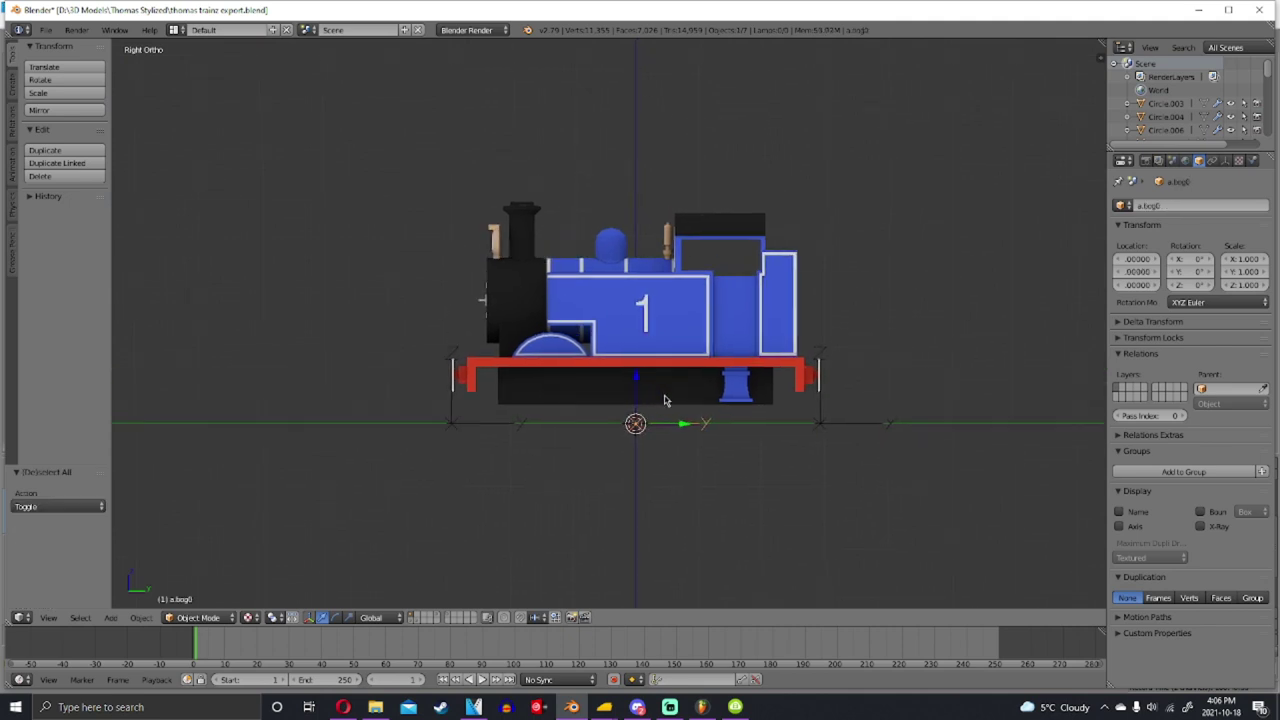
{"action": "key", "text": "shift+d"}
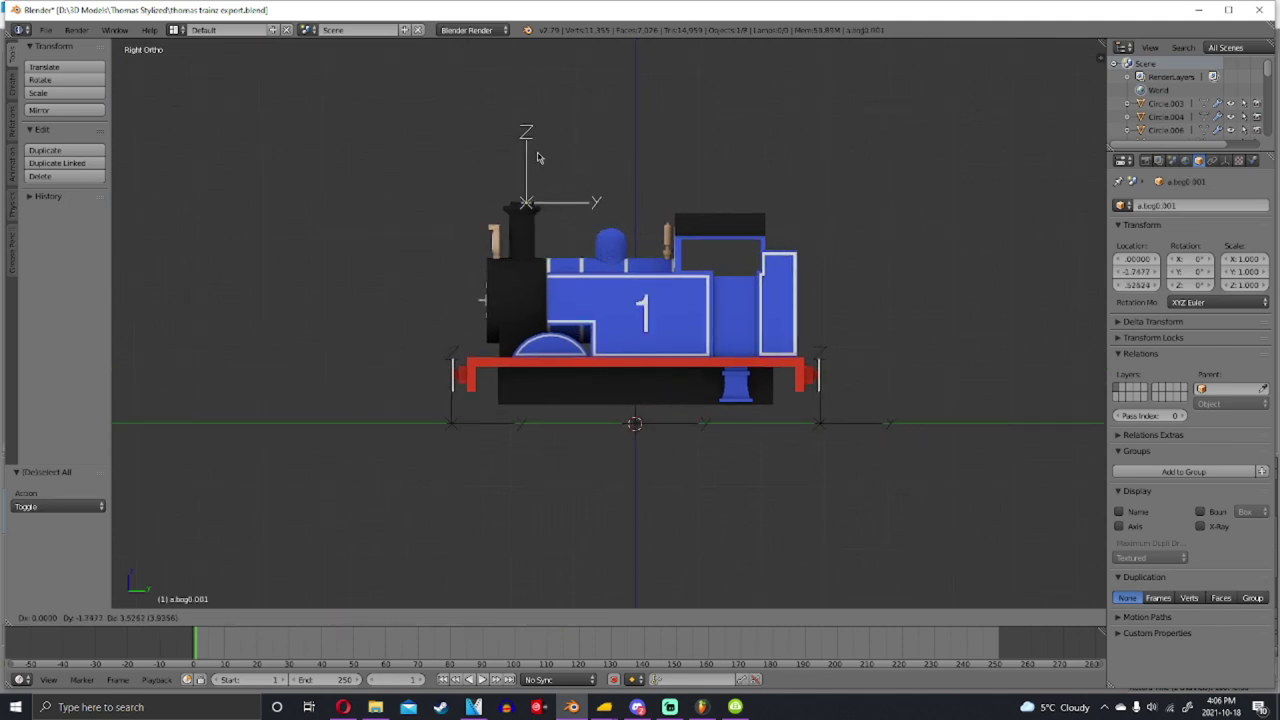
{"action": "left_click", "coordinate": [500, 180]}
{"action": "scroll", "coordinate": [516, 199], "scroll_direction": "up", "scroll_amount": 3}
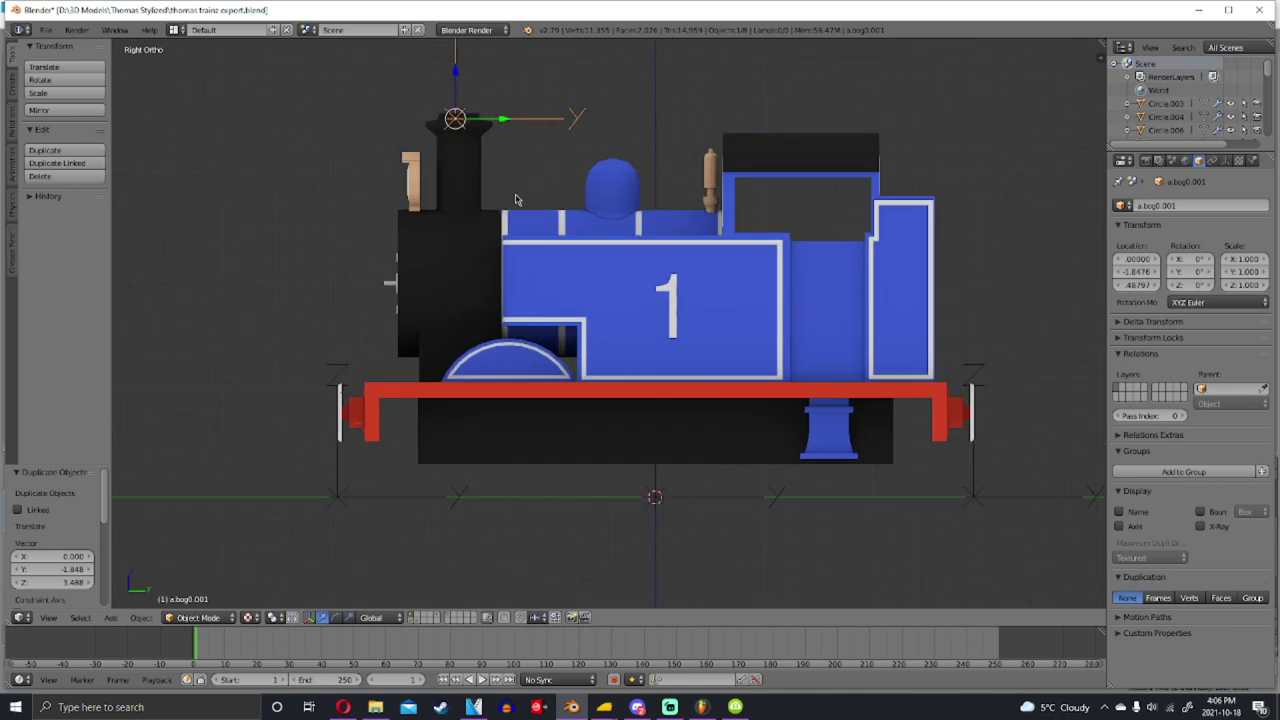
{"action": "scroll", "coordinate": [516, 198], "scroll_direction": "up", "scroll_amount": 5}
{"action": "middle_click_drag", "start_coordinate": [547, 178], "coordinate": [626, 322], "text": "shift"}
{"action": "key", "text": "g"}
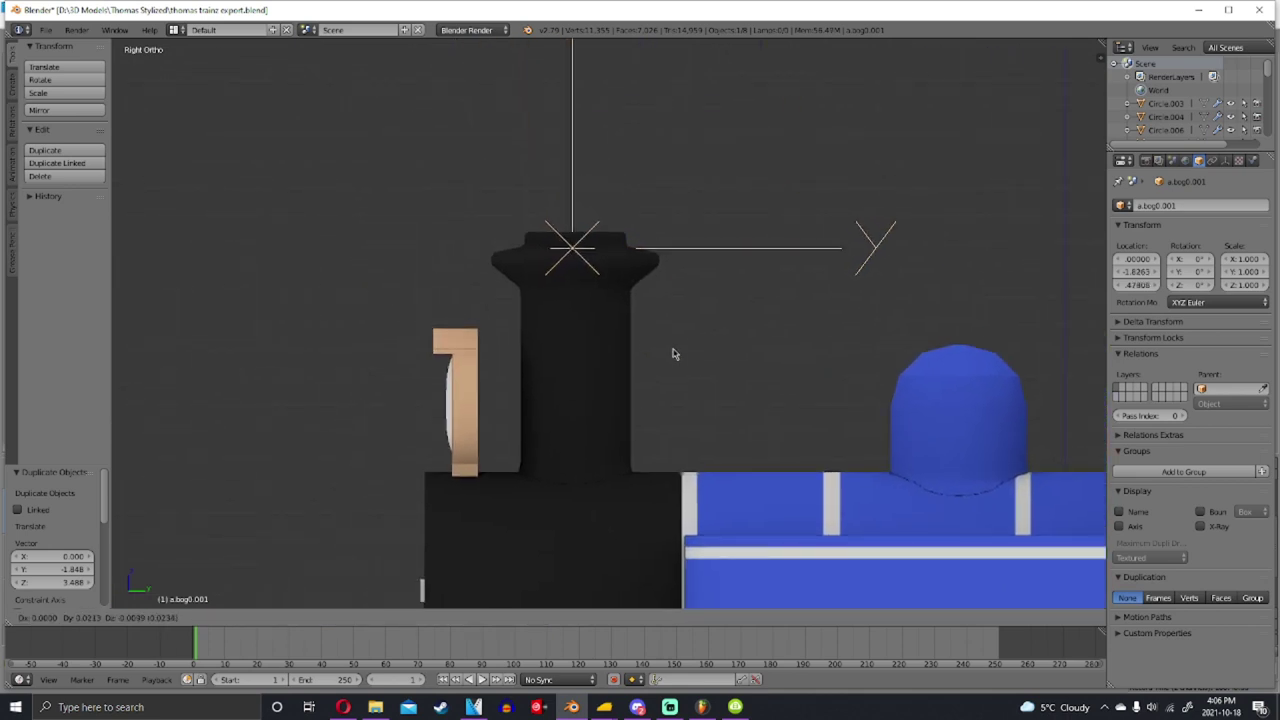
{"action": "left_click", "coordinate": [672, 353]}
{"action": "scroll", "coordinate": [668, 305], "scroll_direction": "down", "scroll_amount": 4}
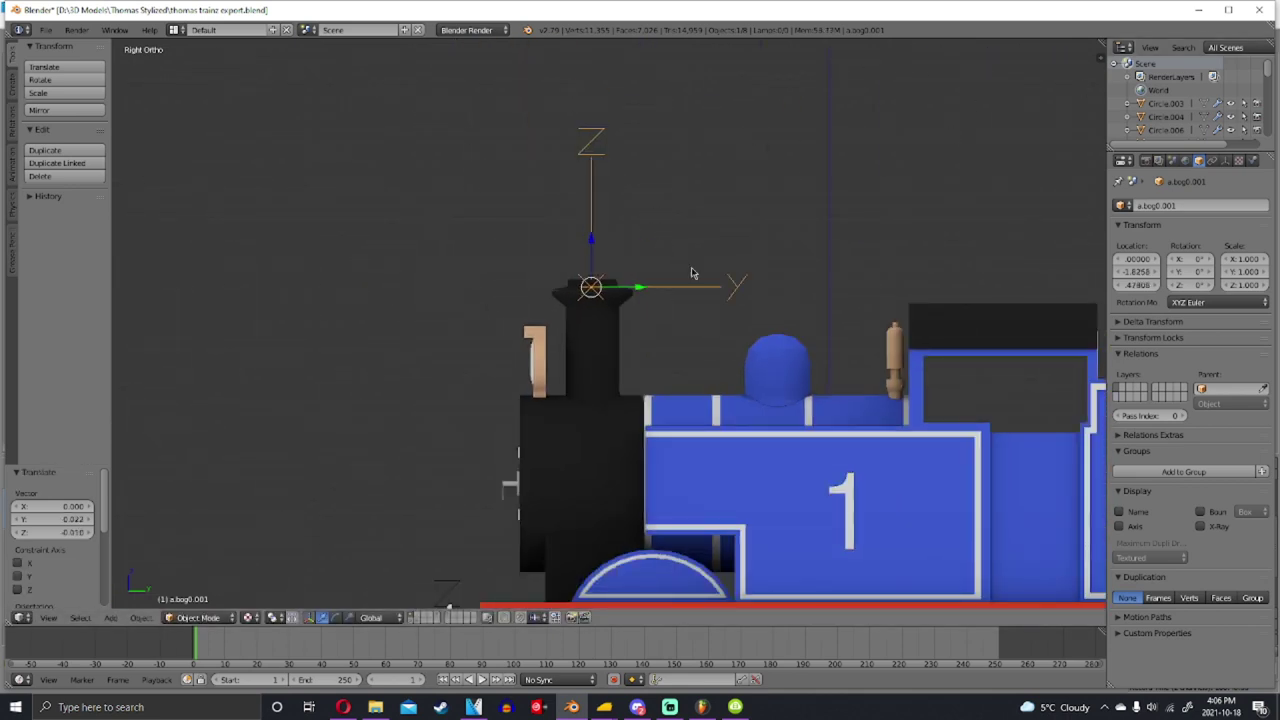
{"action": "scroll", "coordinate": [631, 274], "scroll_direction": "up", "scroll_amount": 5}
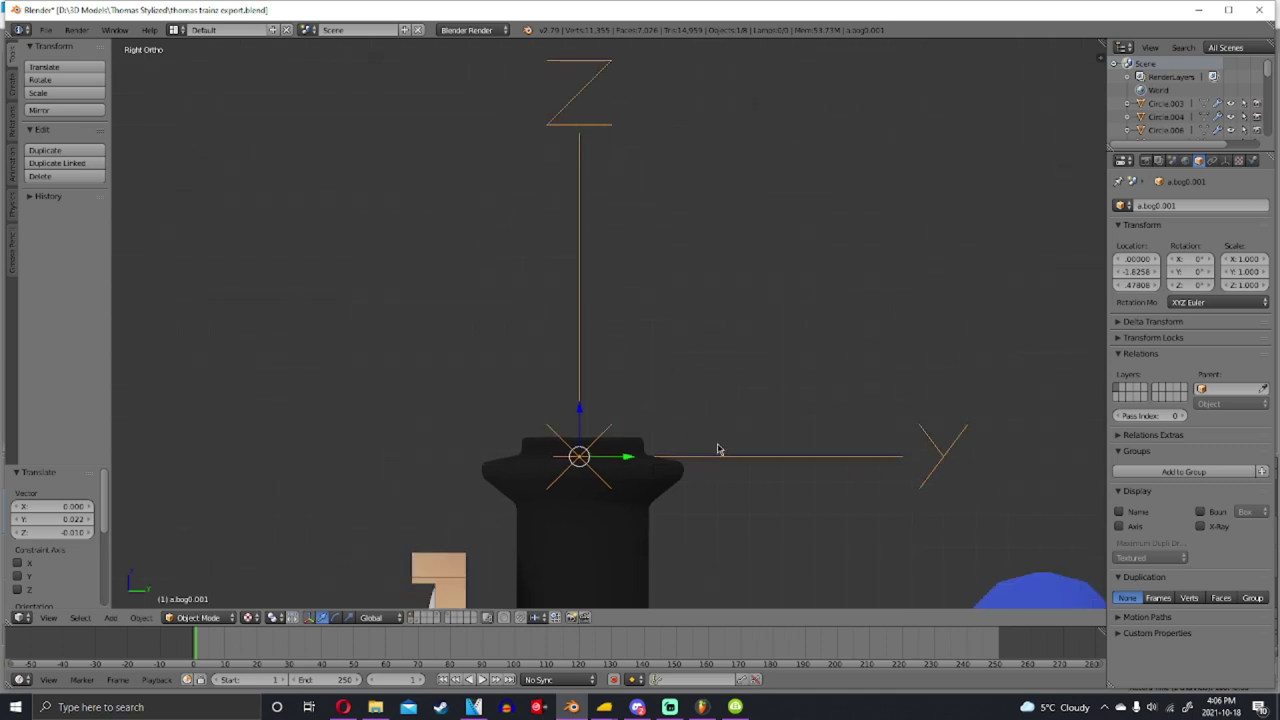
{"action": "type", "text": "r90"}
{"action": "key", "text": "Return"}
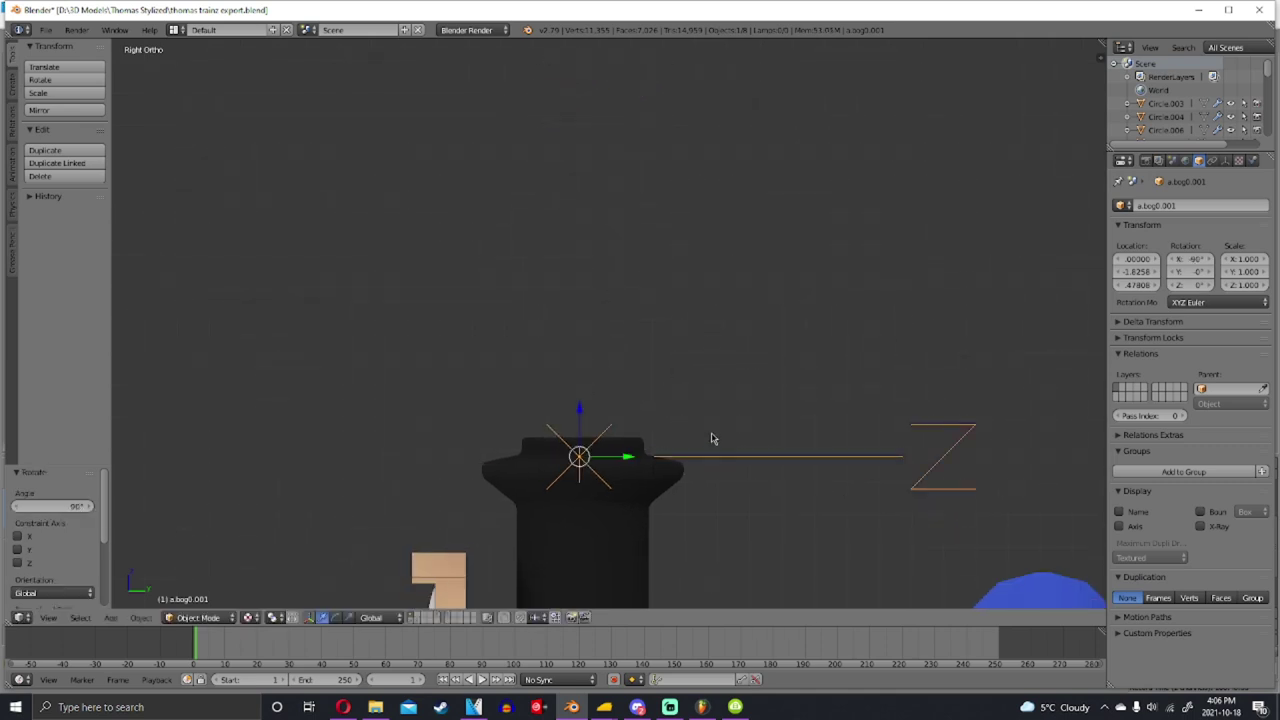
{"action": "key", "text": "ctrl+z"}
Rotate the funnel empty by -90° in the side view so that its Y axis points straight up
{"action": "type", "text": "r"}
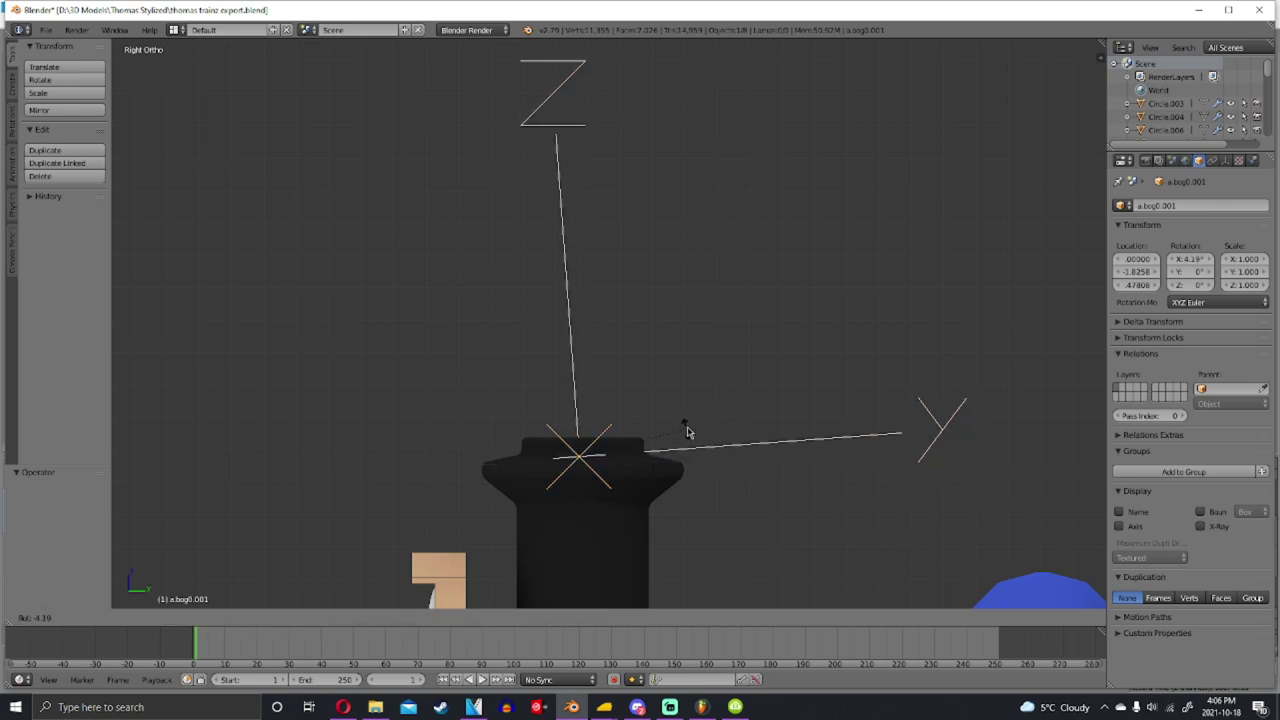
{"action": "type", "text": "90"}
{"action": "key", "text": "Return"}
{"action": "scroll", "coordinate": [645, 265], "scroll_direction": "down", "scroll_amount": 1}
{"action": "scroll", "coordinate": [645, 265], "scroll_direction": "down", "scroll_amount": 1}
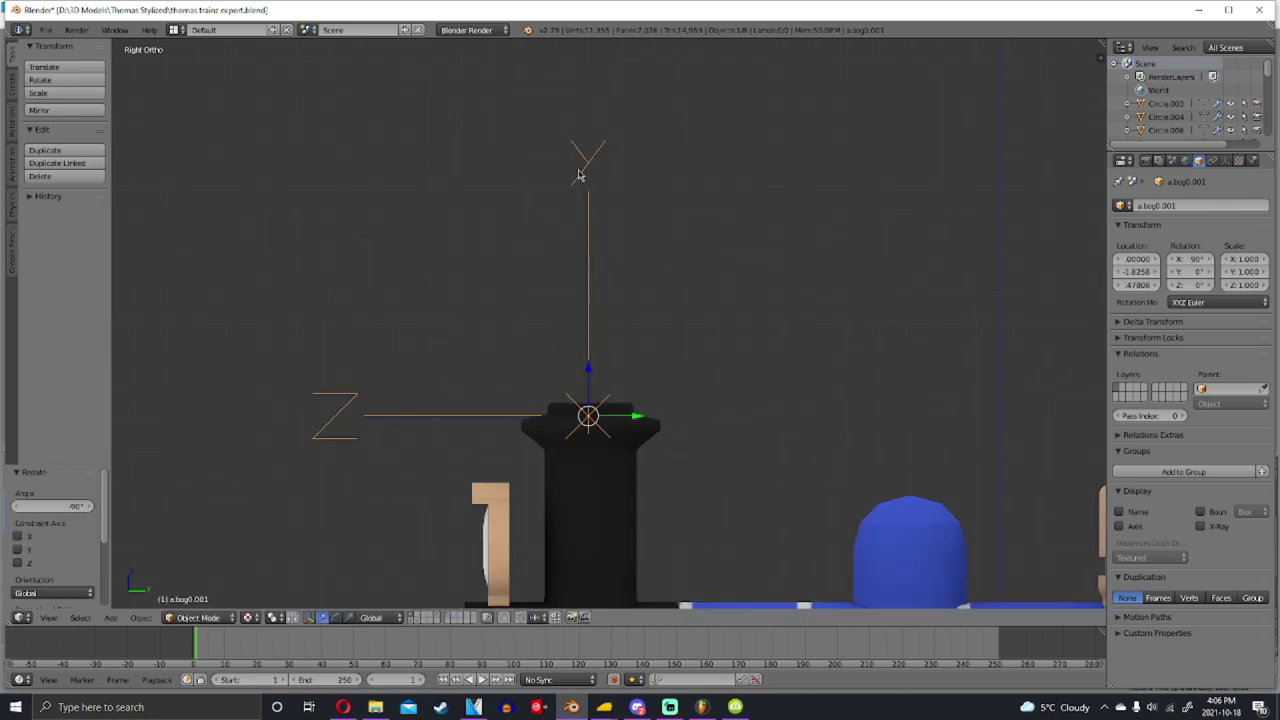
{"action": "scroll", "coordinate": [605, 277], "scroll_direction": "up", "scroll_amount": 6}
{"action": "scroll", "coordinate": [615, 356], "scroll_direction": "down", "scroll_amount": 8}
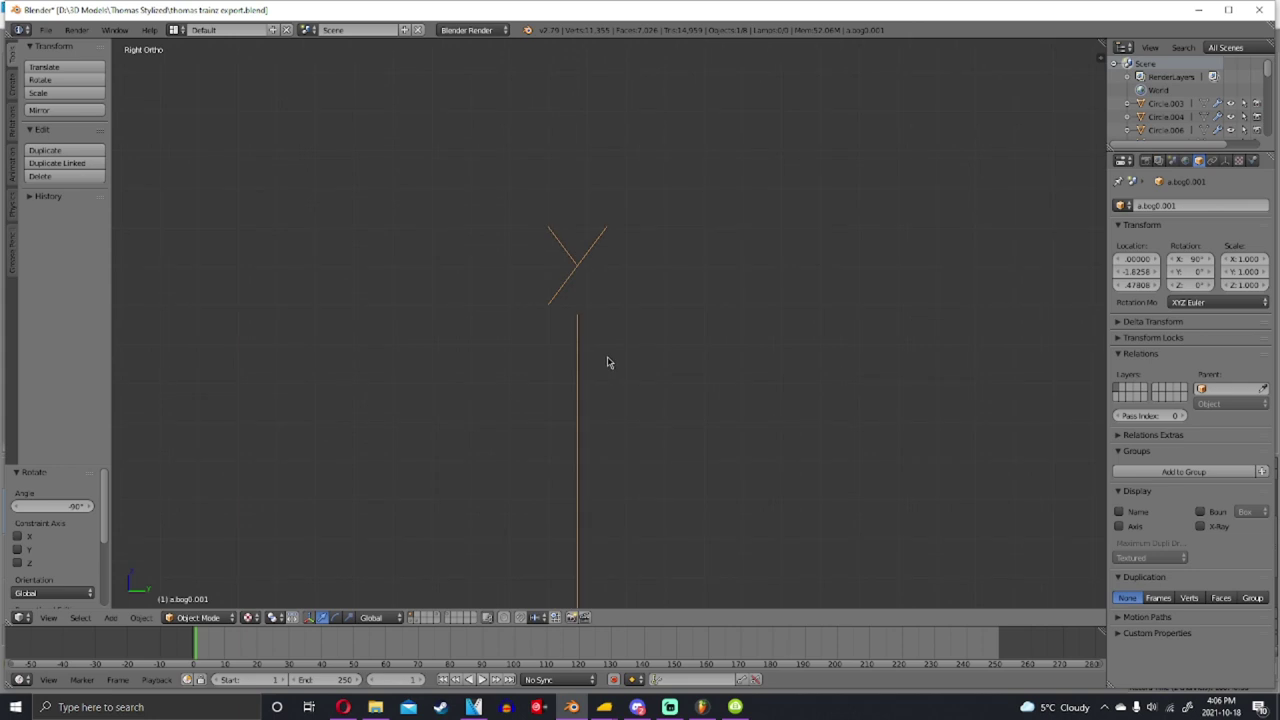
{"action": "middle_click_drag", "start_coordinate": [619, 324], "coordinate": [597, 271], "text": "shift"}
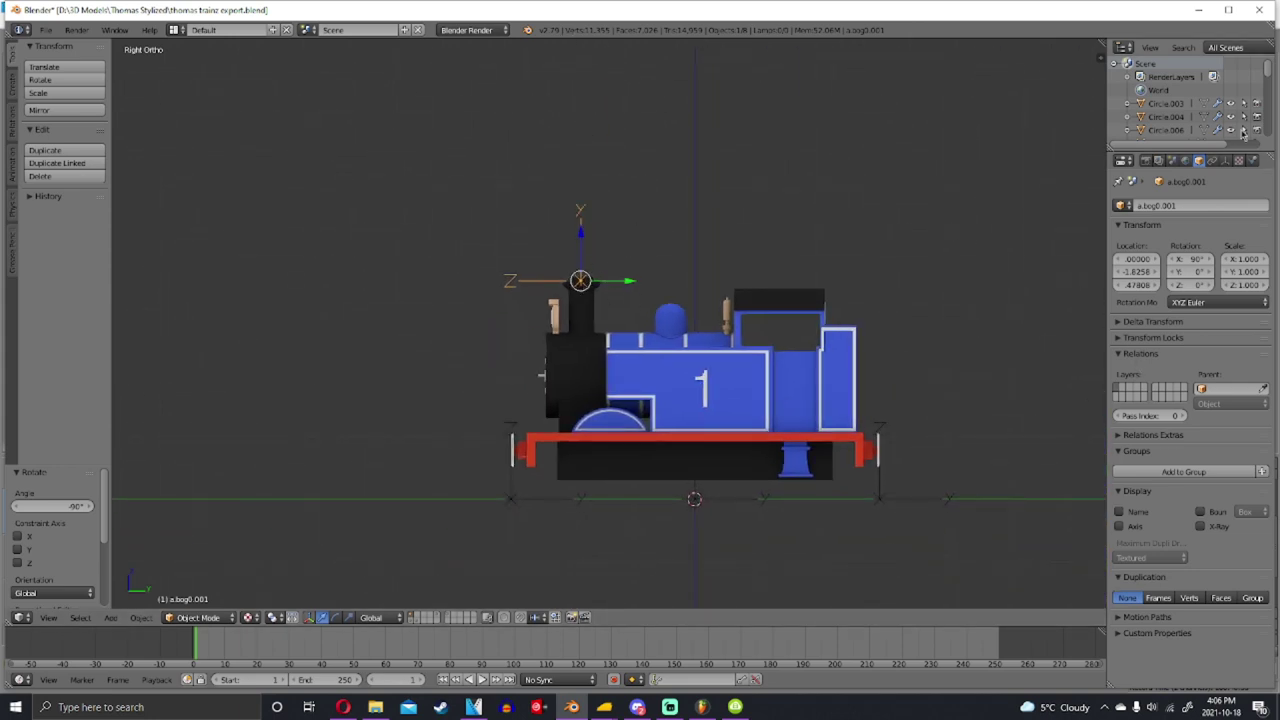
Rename the empty at the funnel top a.smoke0
{"action": "left_click", "coordinate": [1207, 205]}
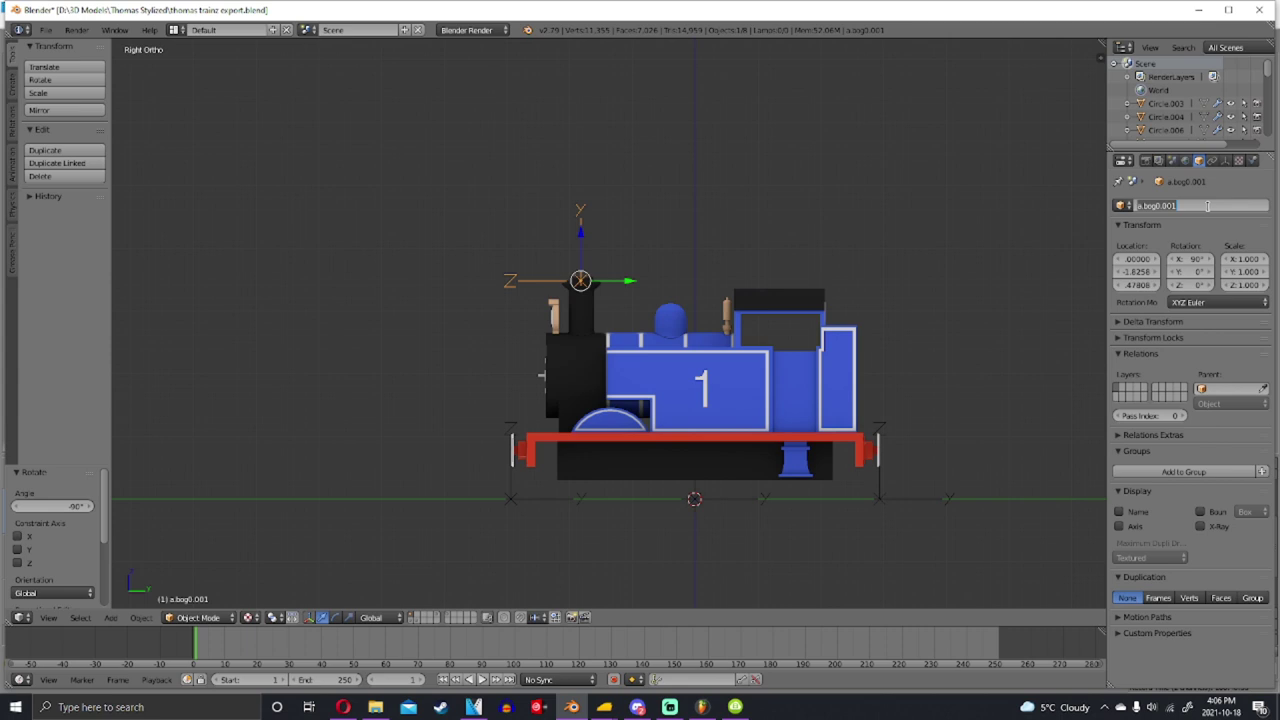
{"action": "key", "text": "BackSpace"}
{"action": "key", "text": "Return"}
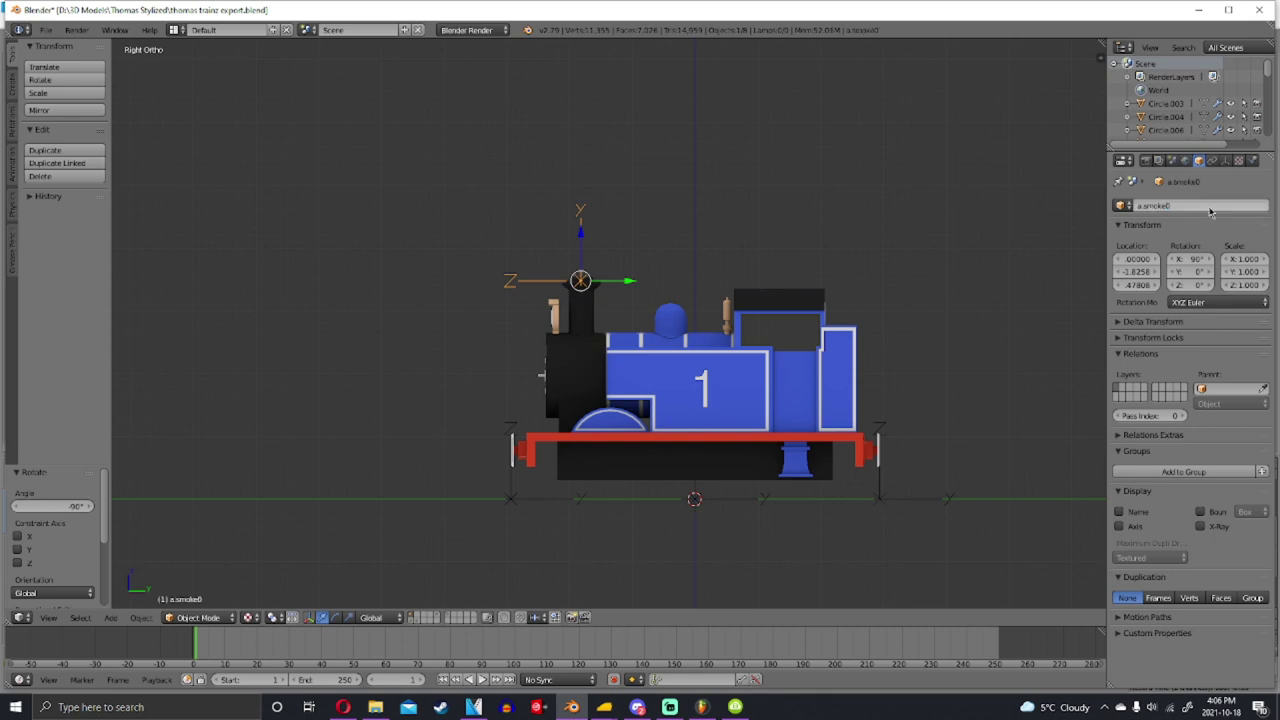
Duplicate the a.bog0 empty and place the copy at the whistles in front of the cab, at about Y 0.50 and Z 2.80
{"action": "scroll", "coordinate": [660, 447], "scroll_direction": "up", "scroll_amount": 2}
{"action": "right_click", "coordinate": [652, 437]}
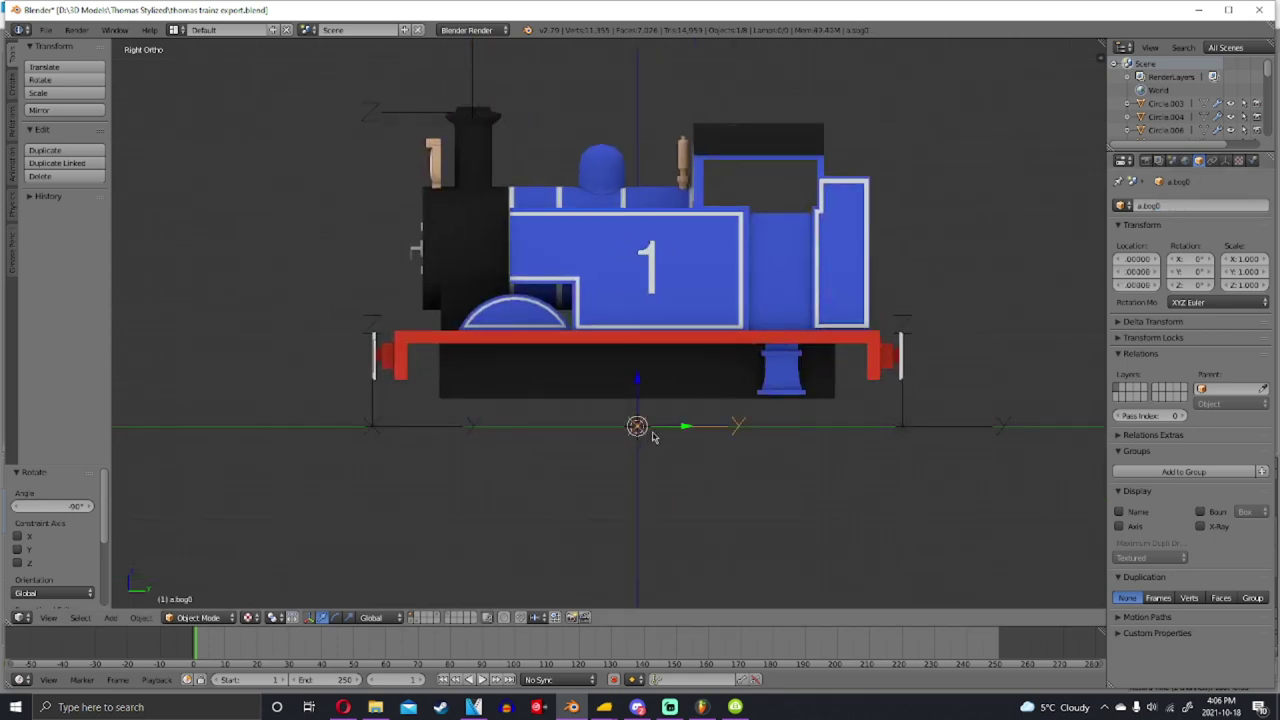
{"action": "scroll", "coordinate": [660, 415], "scroll_direction": "up", "scroll_amount": 3}
{"action": "key", "text": "shift+d"}
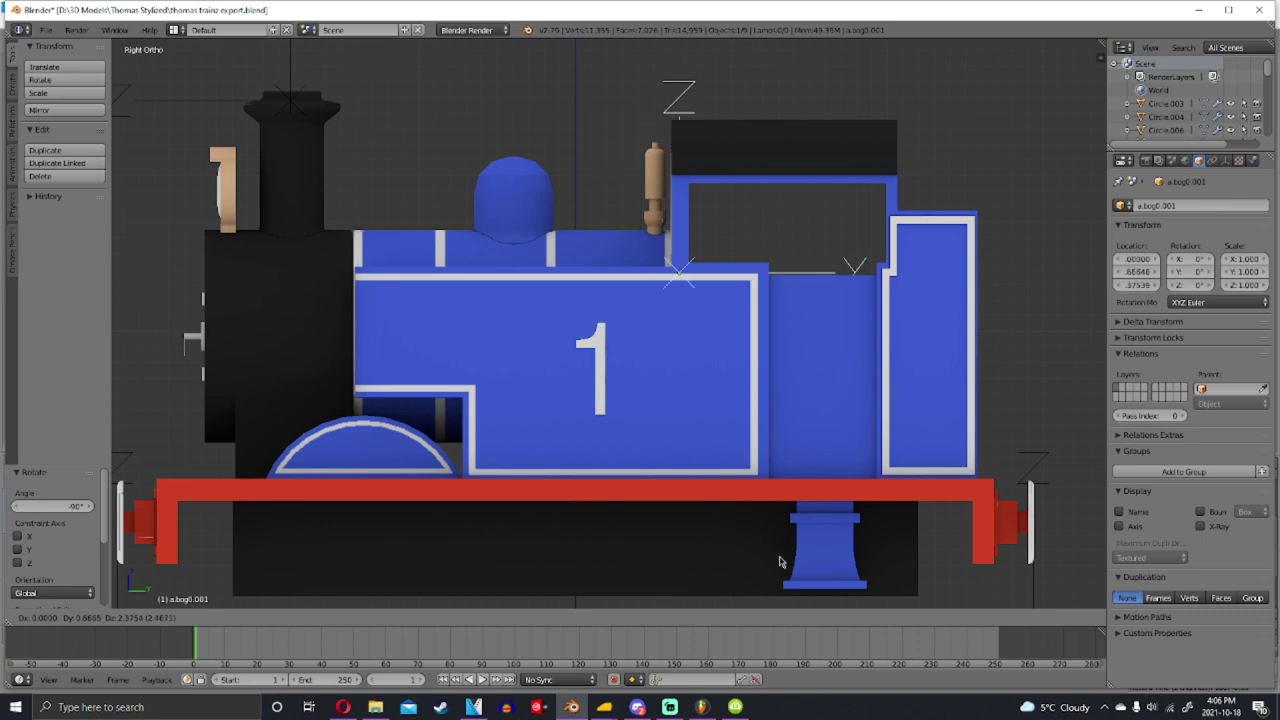
{"action": "left_click", "coordinate": [731, 543]}
{"action": "key", "text": "KP_1"}
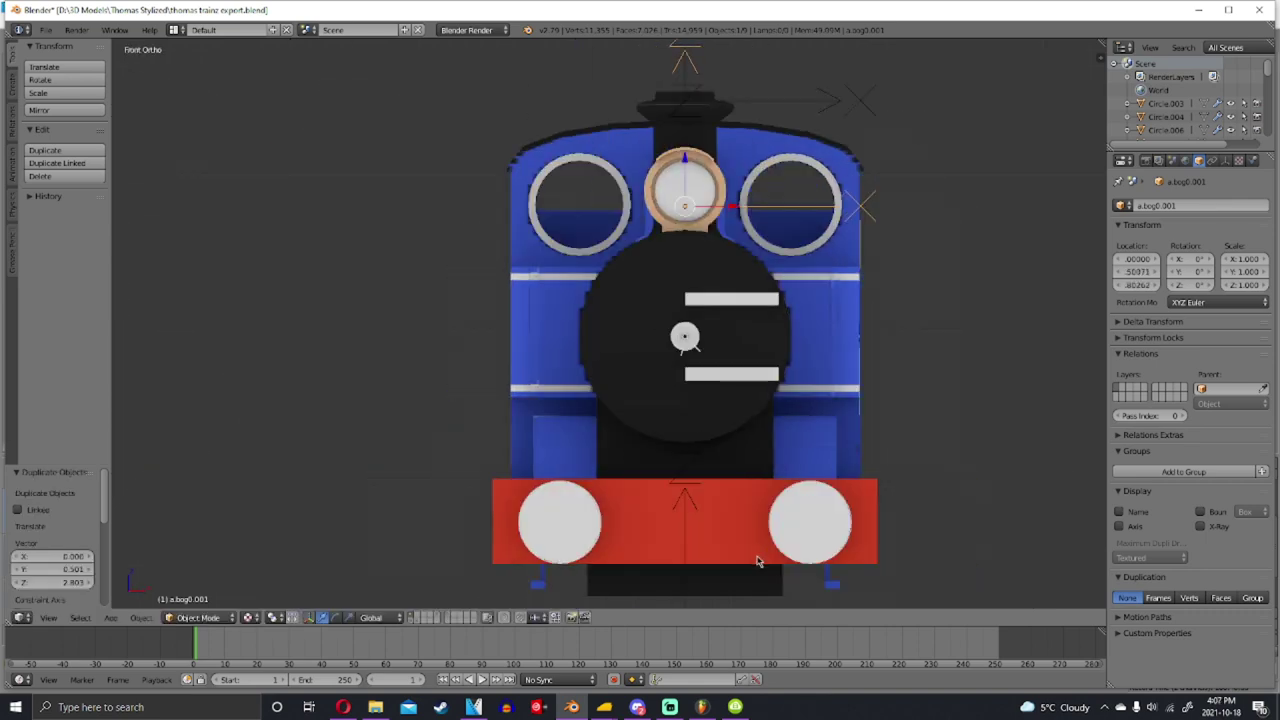
{"action": "key", "text": "z"}
{"action": "scroll", "coordinate": [760, 357], "scroll_direction": "up", "scroll_amount": 5}
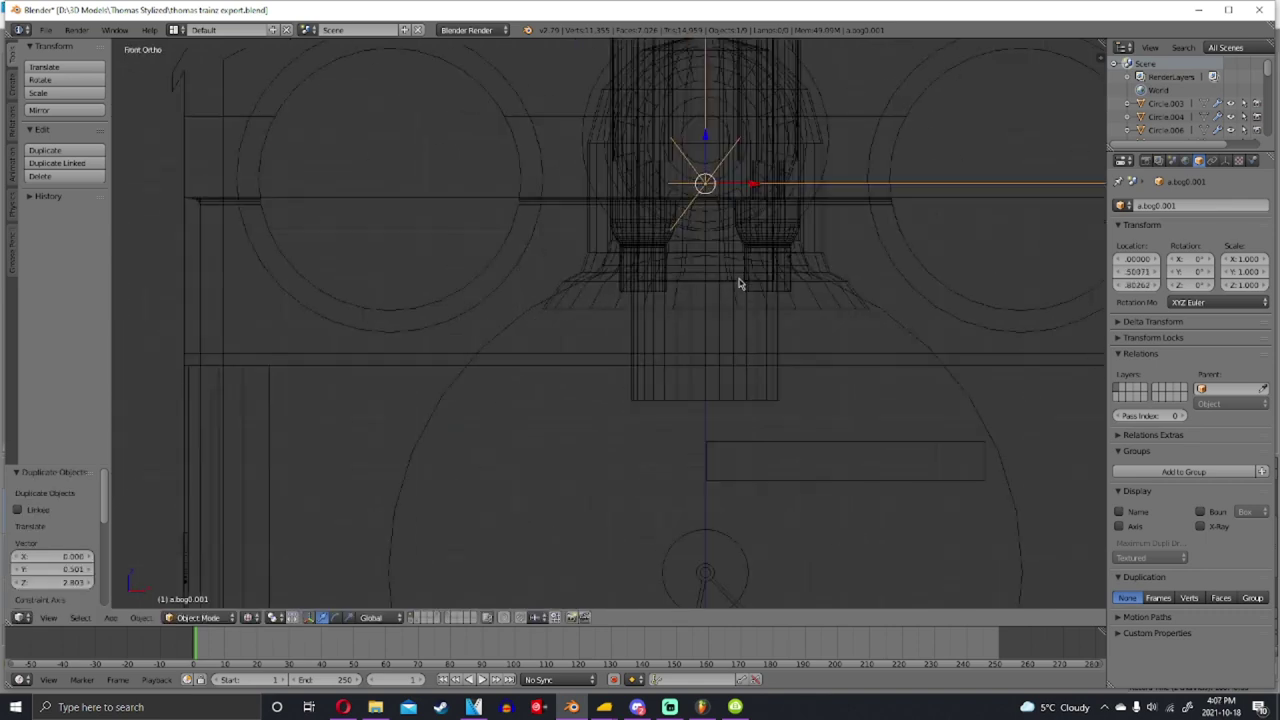
{"action": "left_click_drag", "start_coordinate": [583, 306], "coordinate": [583, 310]}
{"action": "key", "text": "z"}
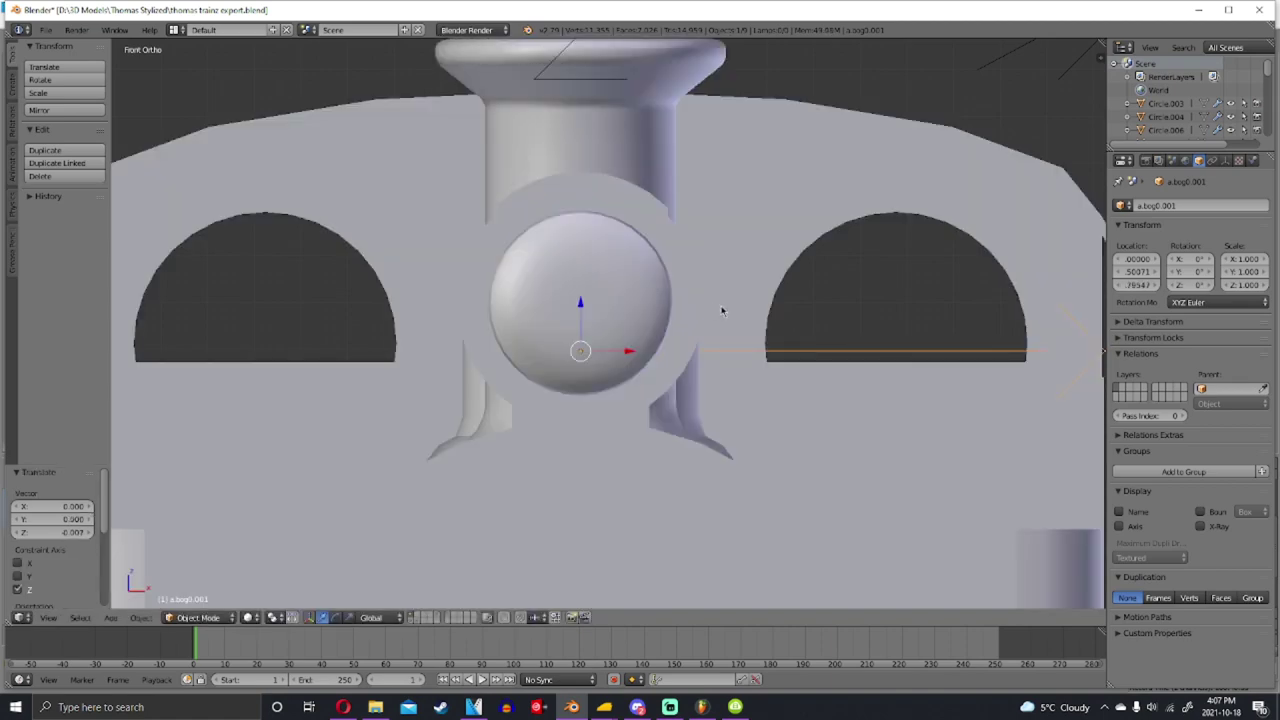
Rename the empty at the whistles a.whistle
{"action": "middle_click_drag", "start_coordinate": [727, 311], "coordinate": [654, 355]}
{"action": "left_click", "coordinate": [1216, 206]}
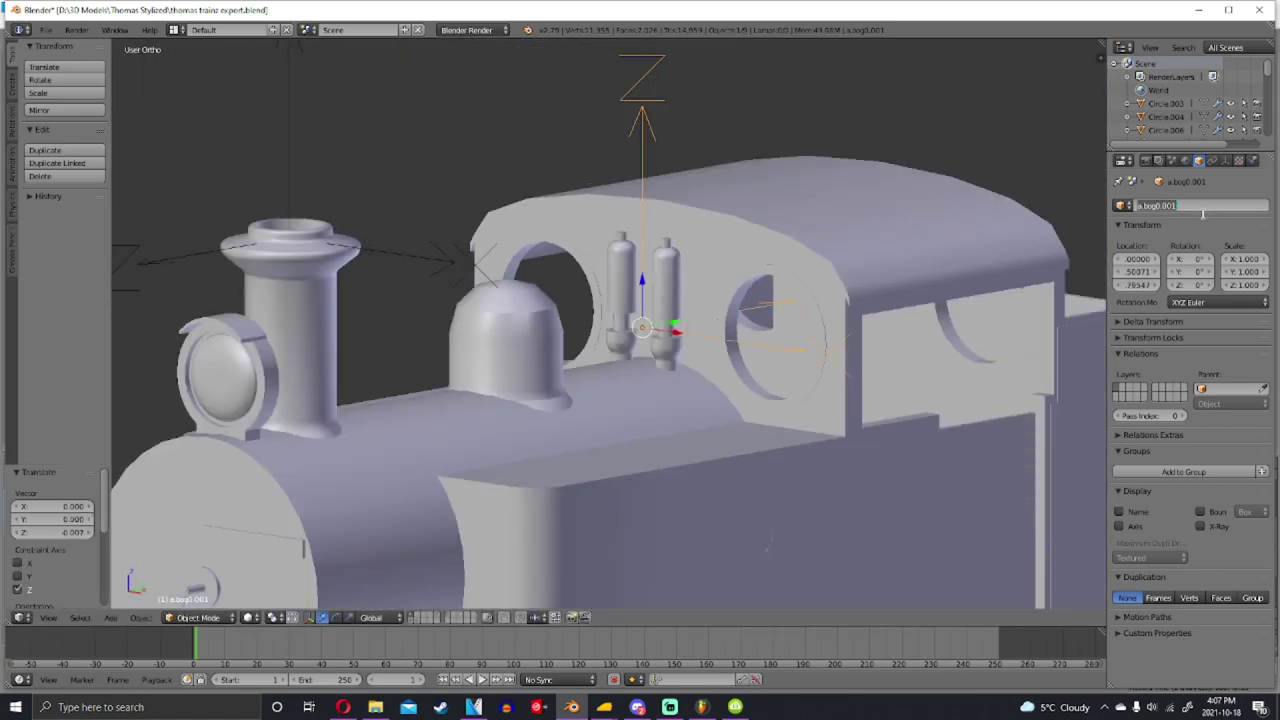
{"action": "key", "text": "BackSpace"}
{"action": "type", "text": "a.whistle"}
{"action": "key", "text": "Return"}
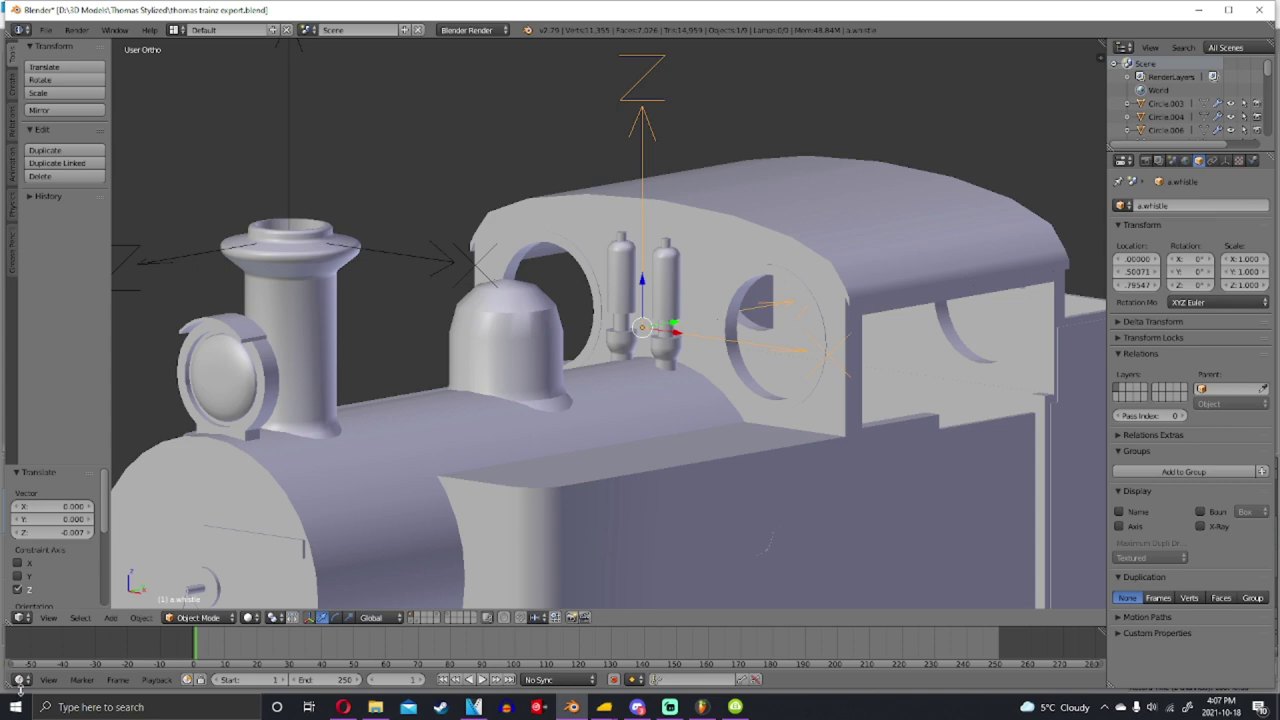
Change the viewport shading from solid so that the engine displays its colours and textures
{"action": "left_click", "coordinate": [254, 618]}
{"action": "left_click", "coordinate": [271, 557]}
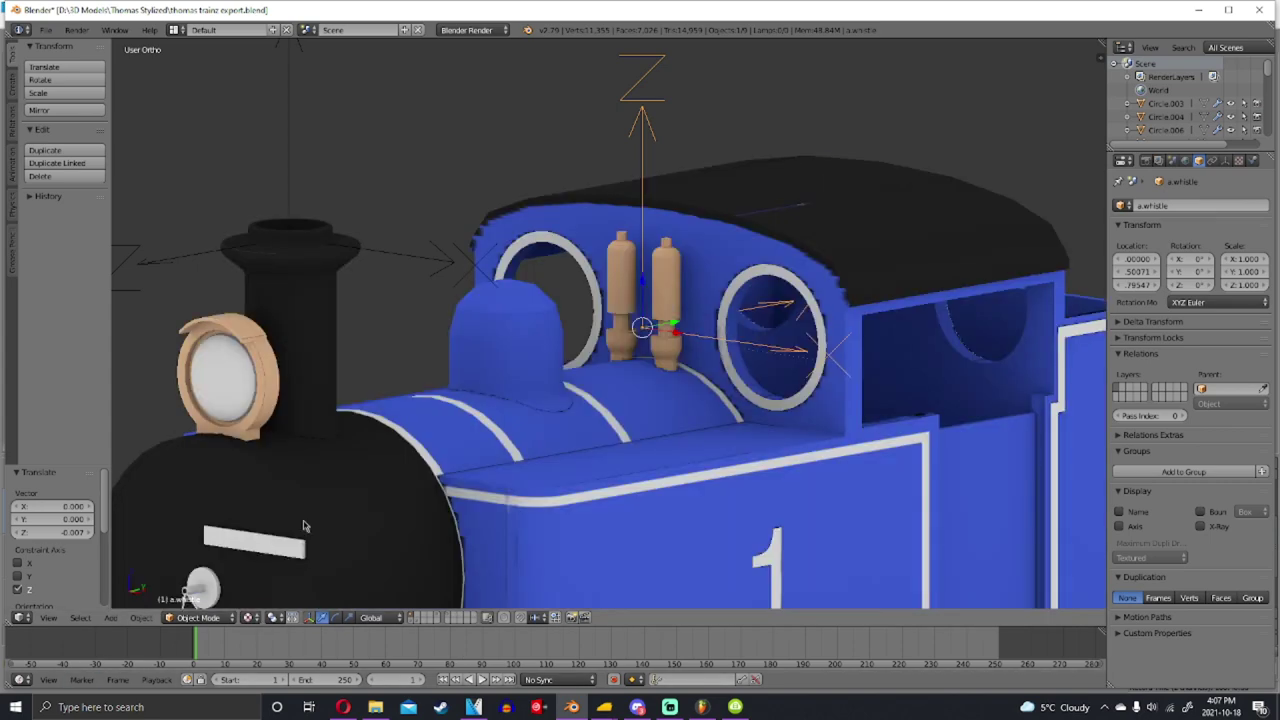
{"action": "mouse_move", "coordinate": [444, 400]}
{"action": "middle_mouse_down"}
{"action": "mouse_move", "coordinate": [446, 378]}
{"action": "mouse_move", "coordinate": [355, 366]}
{"action": "mouse_move", "coordinate": [253, 412]}
{"action": "mouse_move", "coordinate": [137, 401]}
{"action": "mouse_move", "coordinate": [1020, 394]}
{"action": "mouse_move", "coordinate": [160, 230]}
{"action": "middle_mouse_up"}
{"action": "scroll", "coordinate": [355, 237], "scroll_direction": "down", "scroll_amount": 3}
{"action": "middle_click_drag", "start_coordinate": [673, 304], "coordinate": [568, 307]}
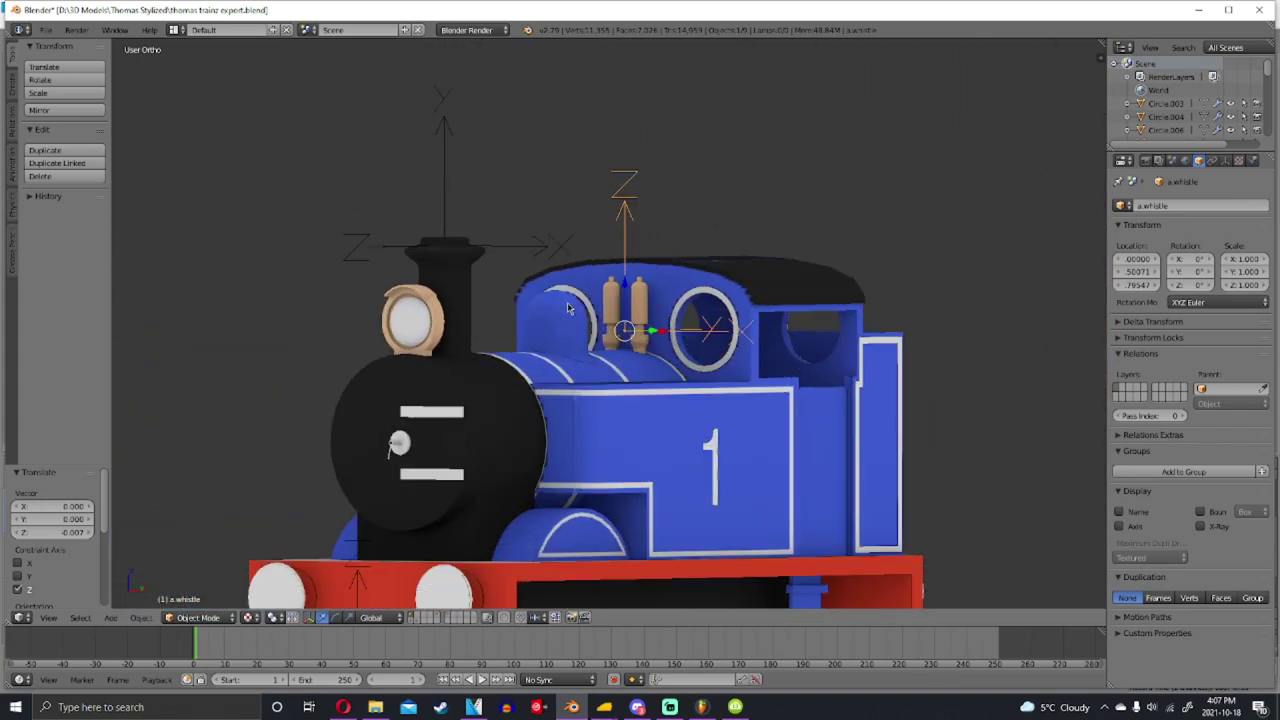
Deselect everything and save over thomas trainz export.blend
{"action": "key", "text": "a"}
{"action": "scroll", "coordinate": [510, 220], "scroll_direction": "down", "scroll_amount": 3}
{"action": "middle_click_drag", "start_coordinate": [510, 220], "coordinate": [630, 248]}
{"action": "key", "text": "ctrl+s"}
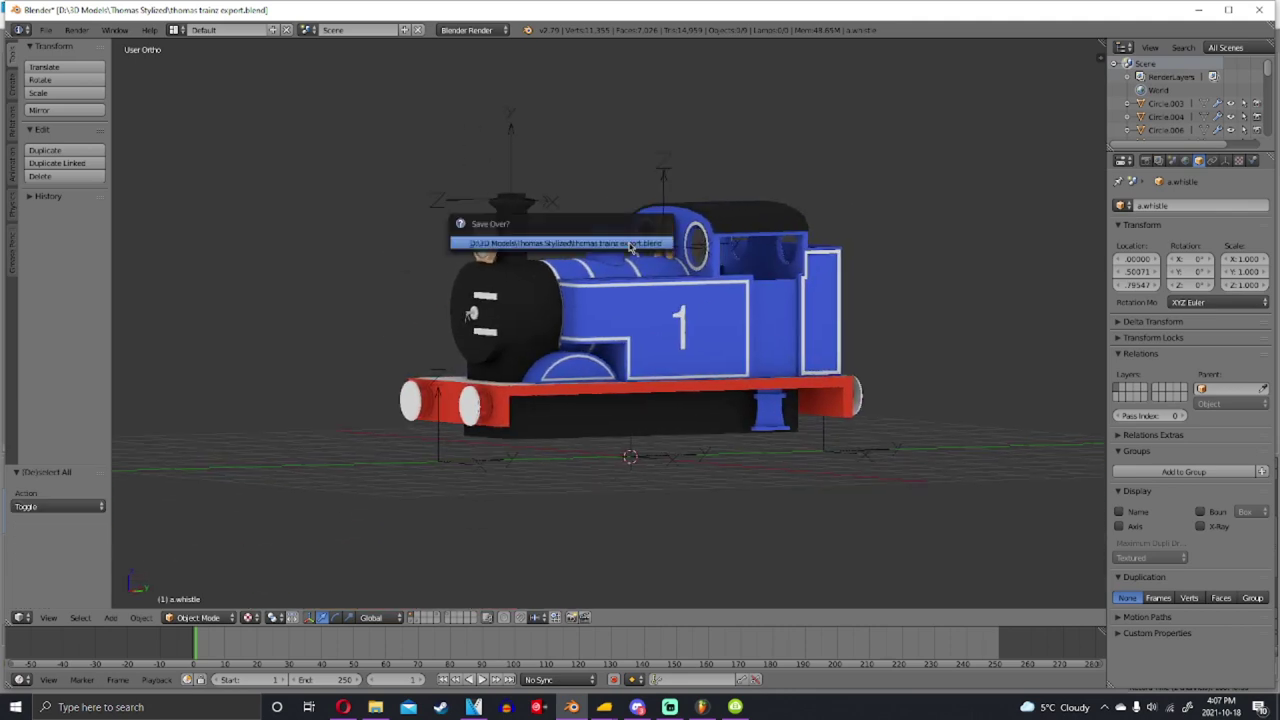
Duplicate the a.limback empty and place the copy inside the cab, at about Y 1.48 and Z 1.21
{"action": "middle_click_drag", "start_coordinate": [684, 287], "coordinate": [686, 360]}
{"action": "middle_click_drag", "start_coordinate": [695, 408], "coordinate": [629, 400], "text": "shift"}
{"action": "scroll", "coordinate": [629, 400], "scroll_direction": "up", "scroll_amount": 3}
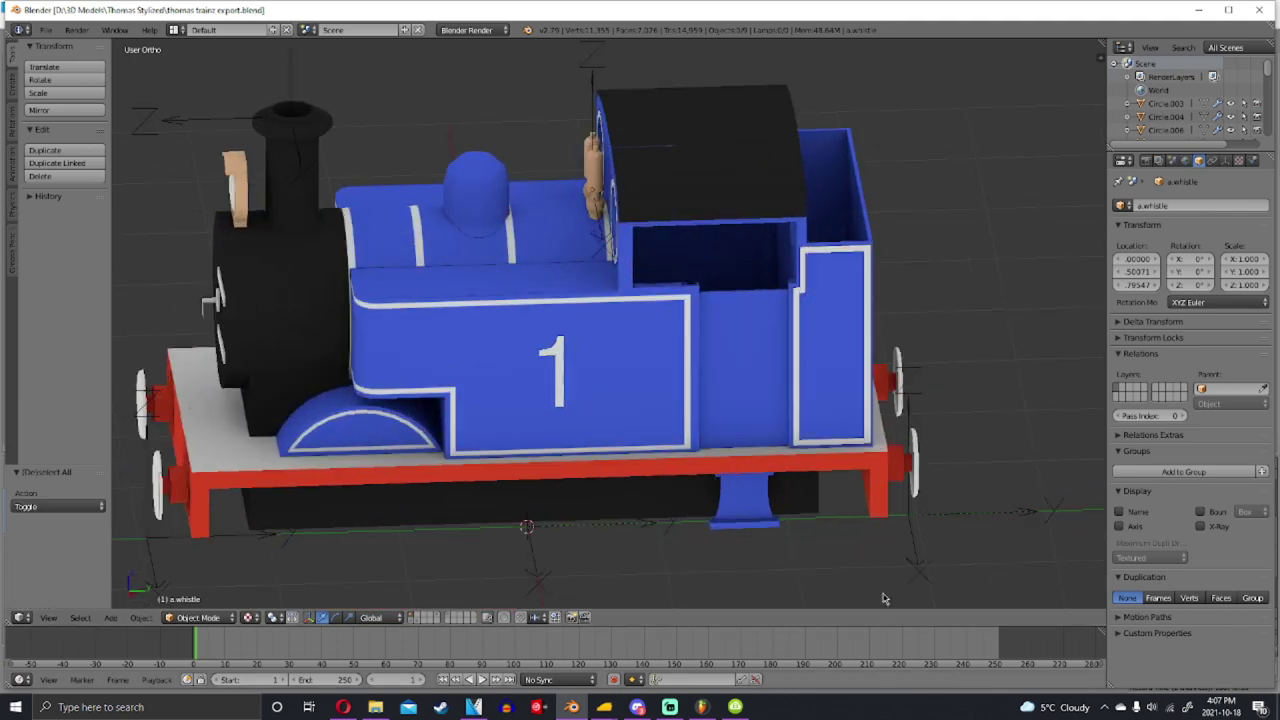
{"action": "right_click", "coordinate": [910, 517]}
{"action": "scroll", "coordinate": [907, 487], "scroll_direction": "down", "scroll_amount": 1}
{"action": "key", "text": "KP_3"}
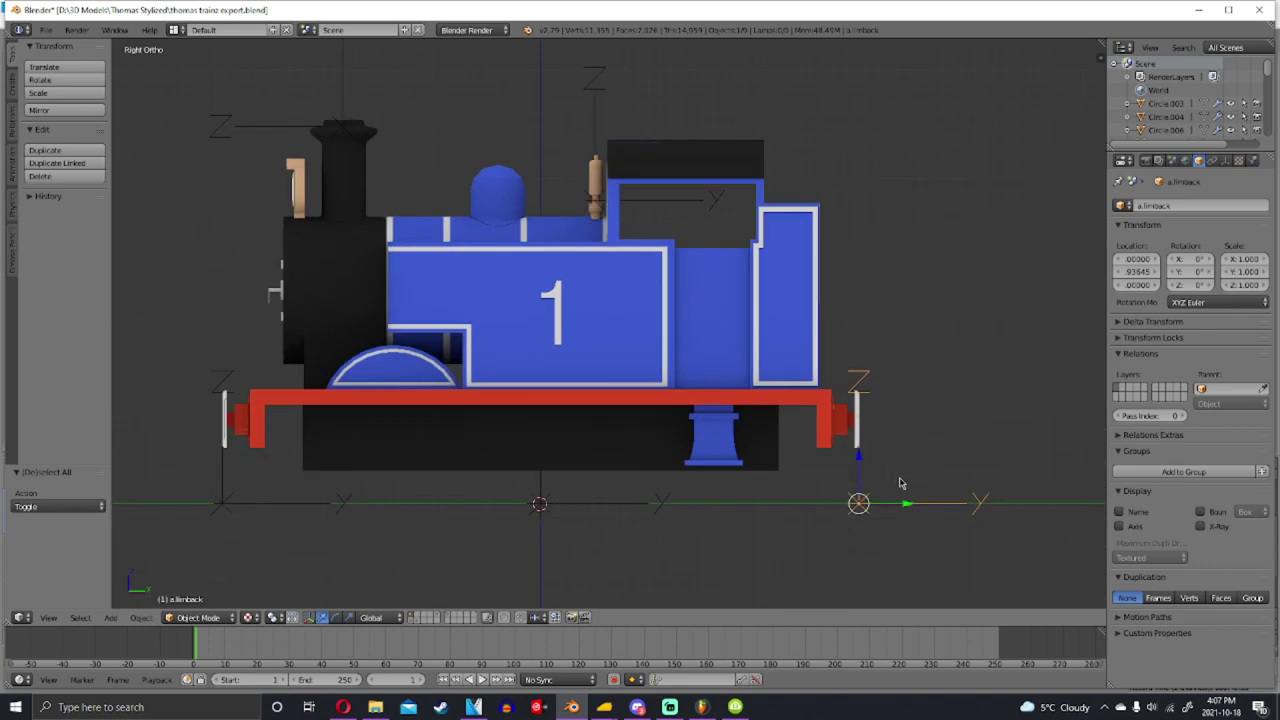
{"action": "key", "text": "z"}
{"action": "key", "text": "shift+d"}
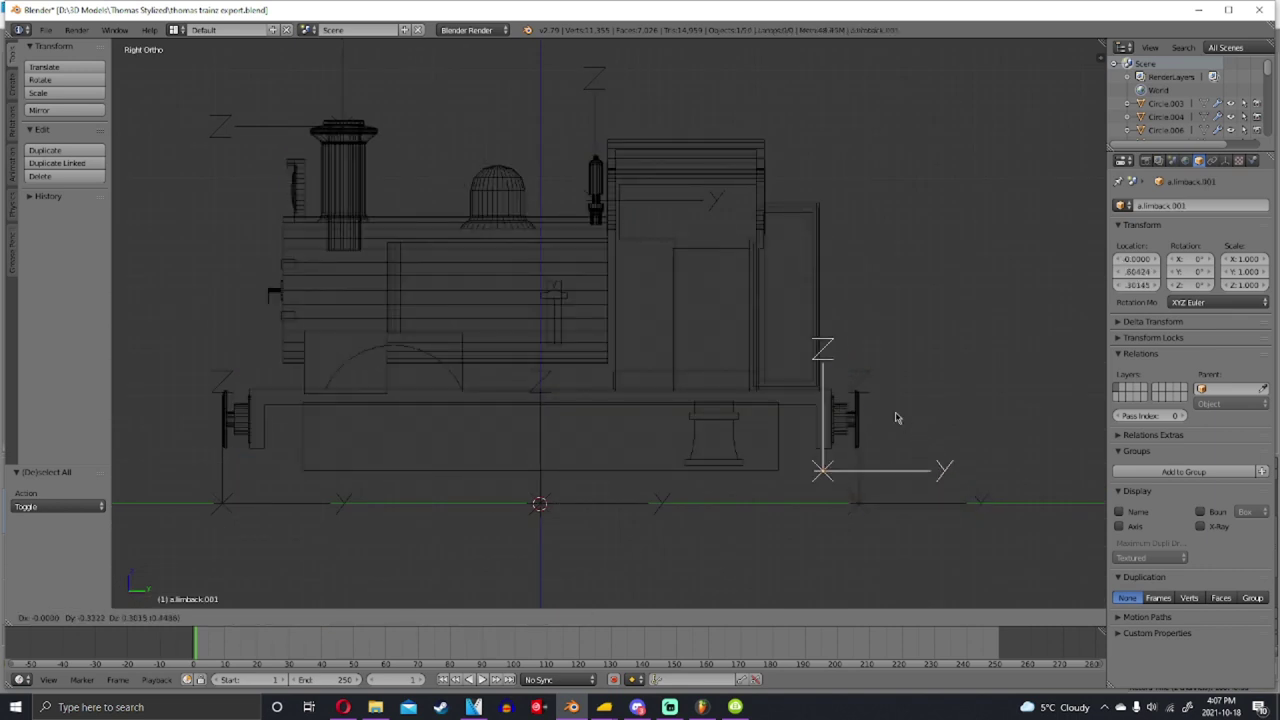
{"action": "left_click", "coordinate": [740, 315]}
Rename the empty inside the cab a.driver
{"action": "left_click", "coordinate": [1164, 207]}
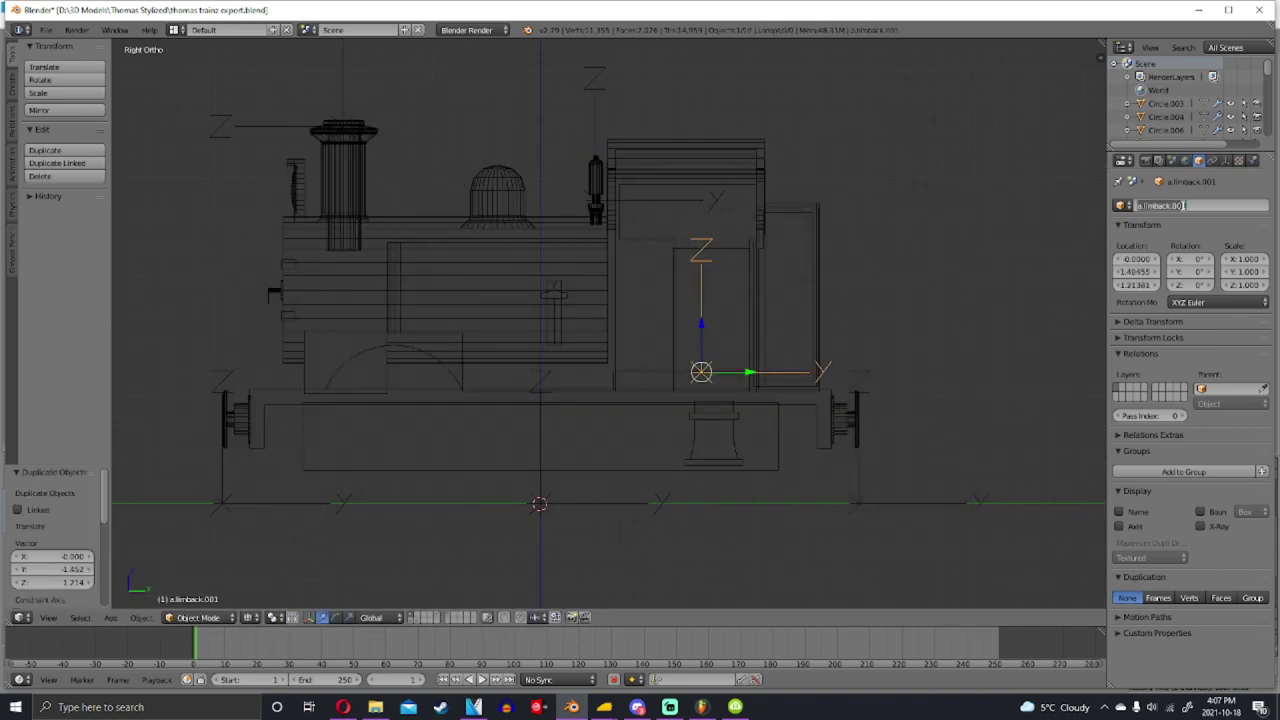
{"action": "key", "text": "BackSpace"}
{"action": "type", "text": "a.driver"}
{"action": "key", "text": "Return"}
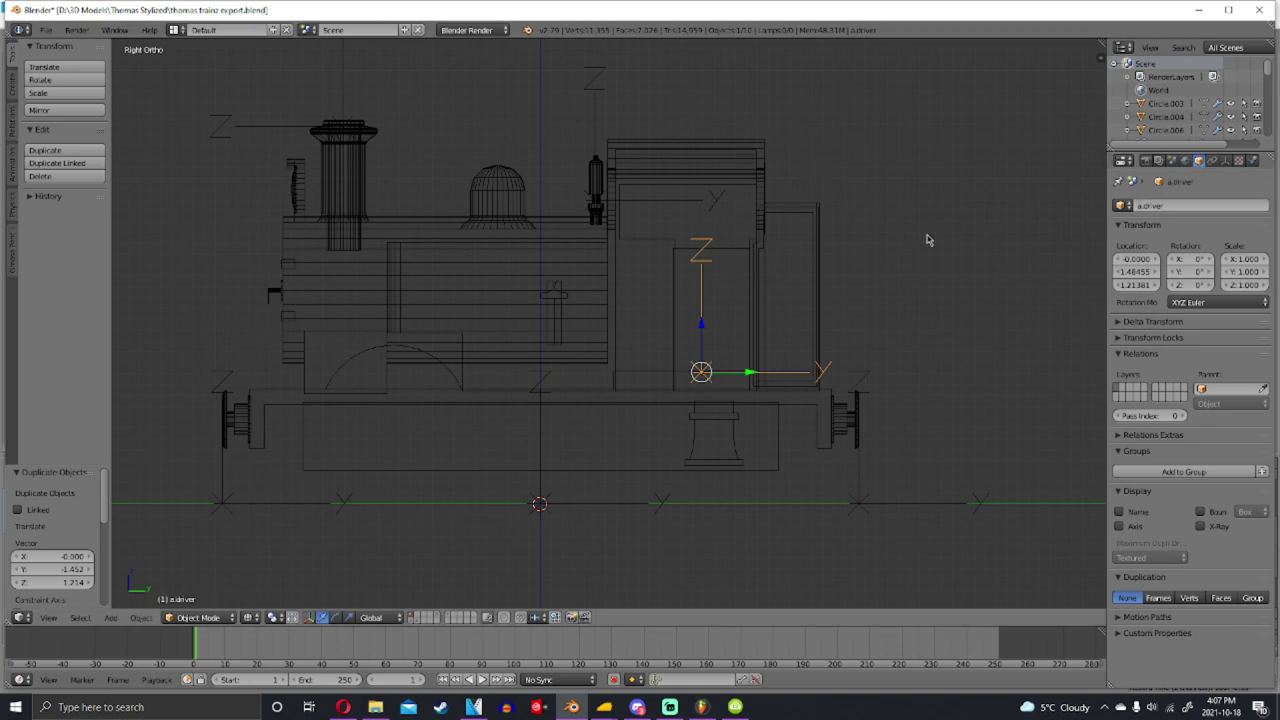
Switch the viewport to solid display and save over thomas trainz export.blend
{"action": "mouse_move", "coordinate": [784, 253]}
{"action": "middle_mouse_down"}
{"action": "mouse_move", "coordinate": [709, 337]}
{"action": "mouse_move", "coordinate": [986, 397]}
{"action": "middle_mouse_up"}
{"action": "key", "text": "z"}
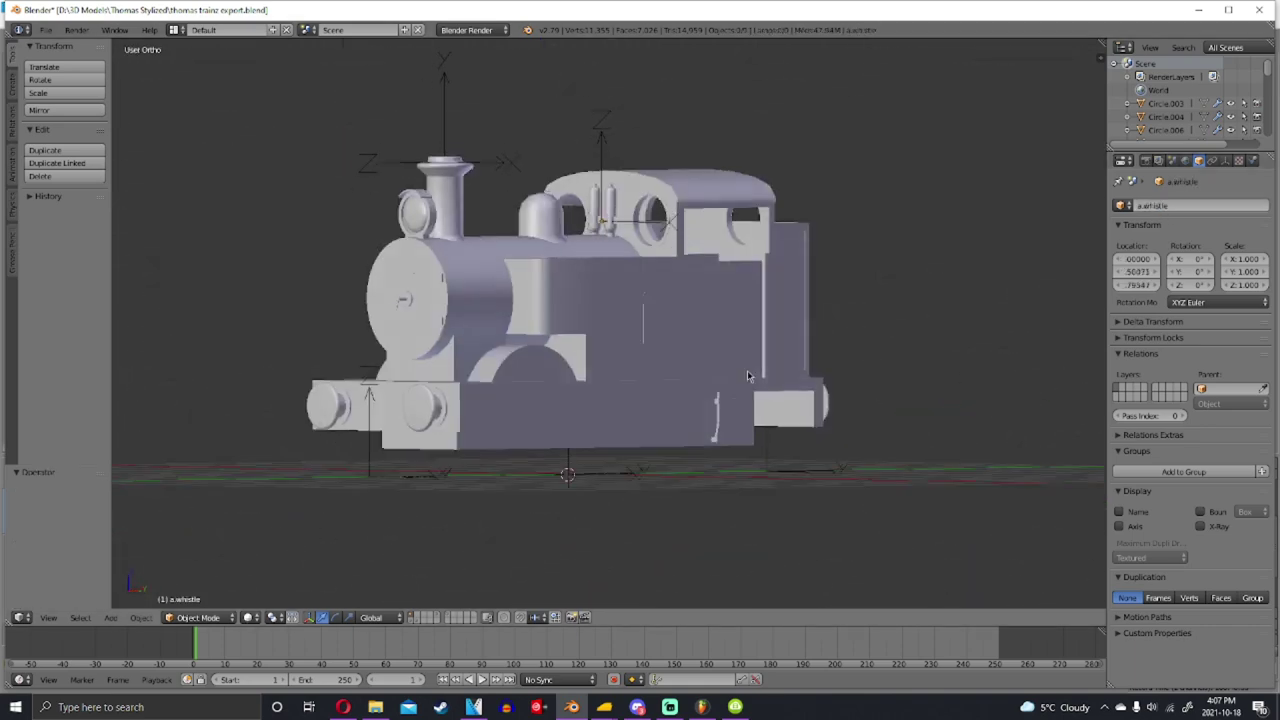
{"action": "key", "text": "ctrl+s"}
{"action": "left_click", "coordinate": [762, 412]}
{"action": "middle_click_drag", "start_coordinate": [762, 412], "coordinate": [800, 343]}
{"action": "key", "text": "ctrl+s"}
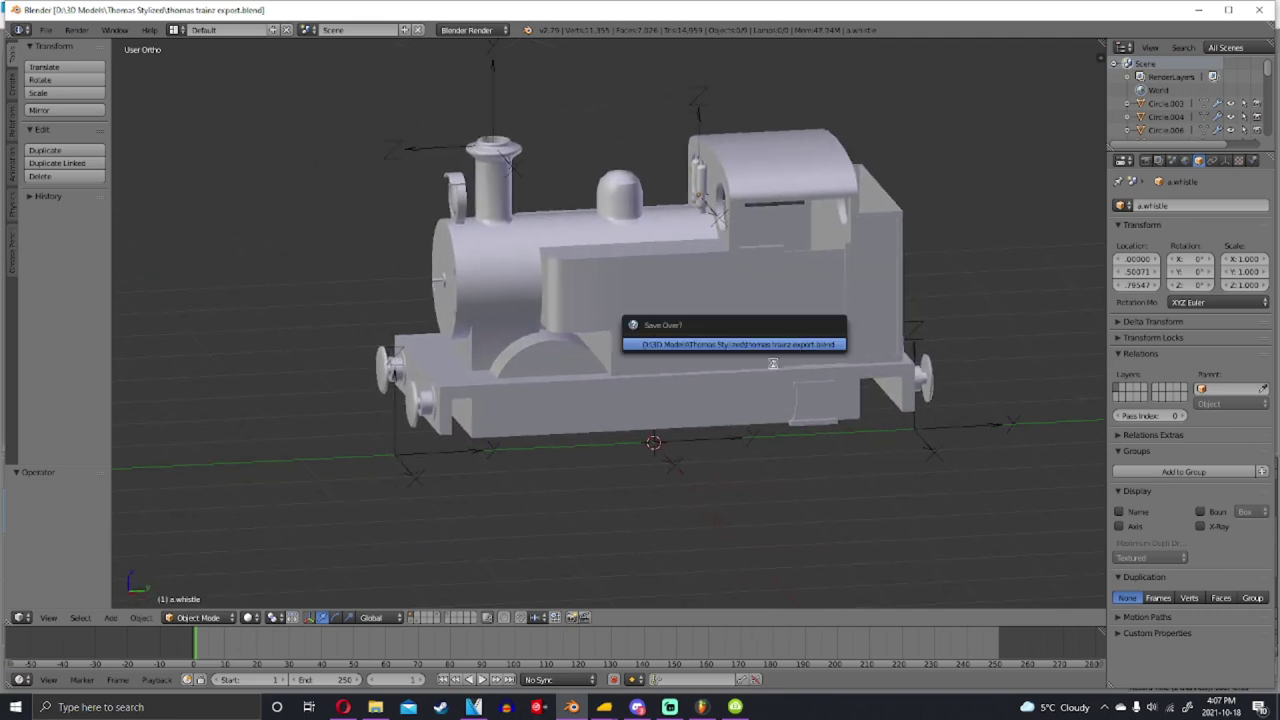
{"action": "middle_click_drag", "start_coordinate": [440, 289], "coordinate": [648, 266]}
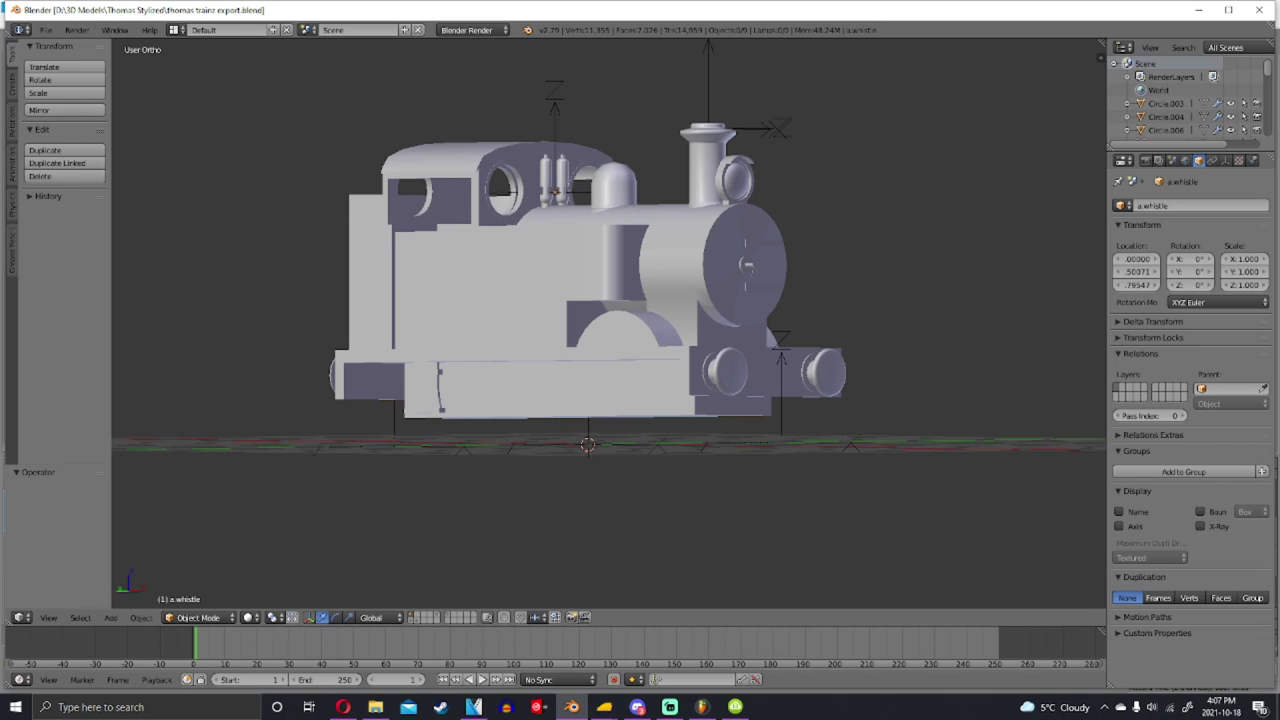
Switch to the Google Drive page and download Trainz exporter addon for blender.zip to the D: drive, replacing the existing file
{"action": "left_click", "coordinate": [46, 29]}
{"action": "mouse_move", "coordinate": [100, 297]}
{"action": "key", "text": "alt+Tab"}
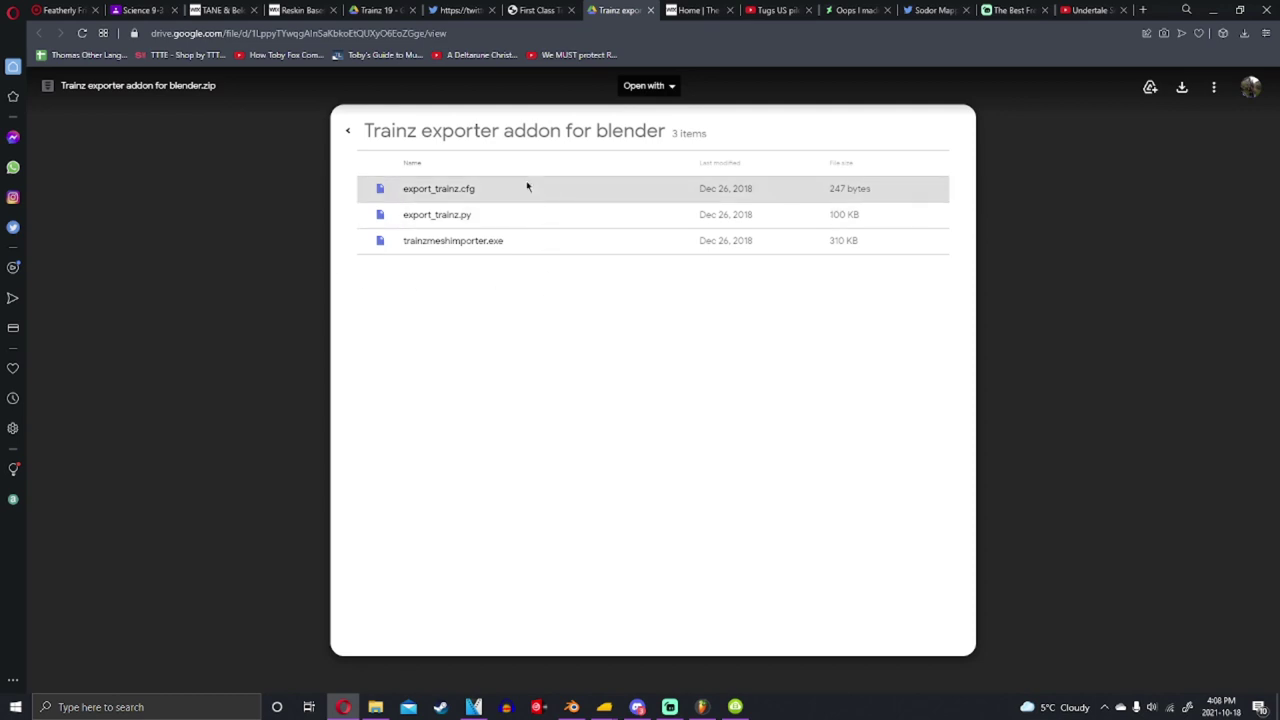
{"action": "left_click_drag", "start_coordinate": [455, 133], "coordinate": [648, 140]}
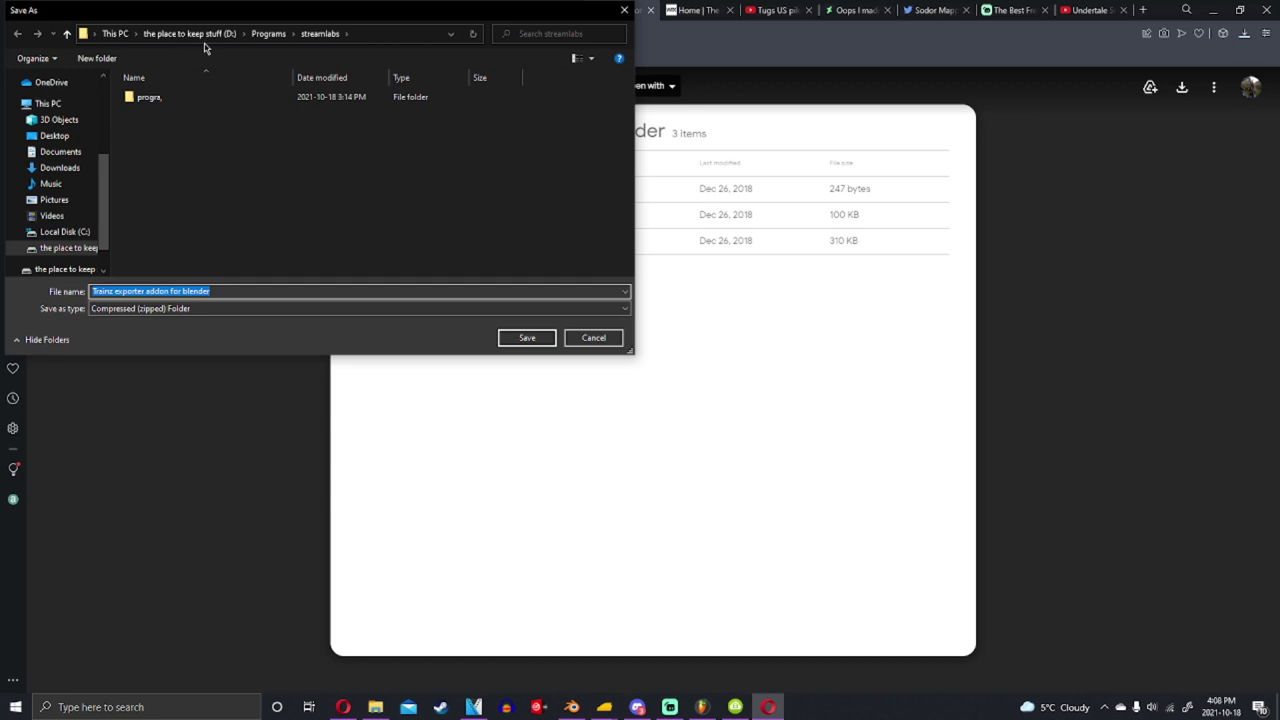
{"action": "left_click", "coordinate": [212, 35]}
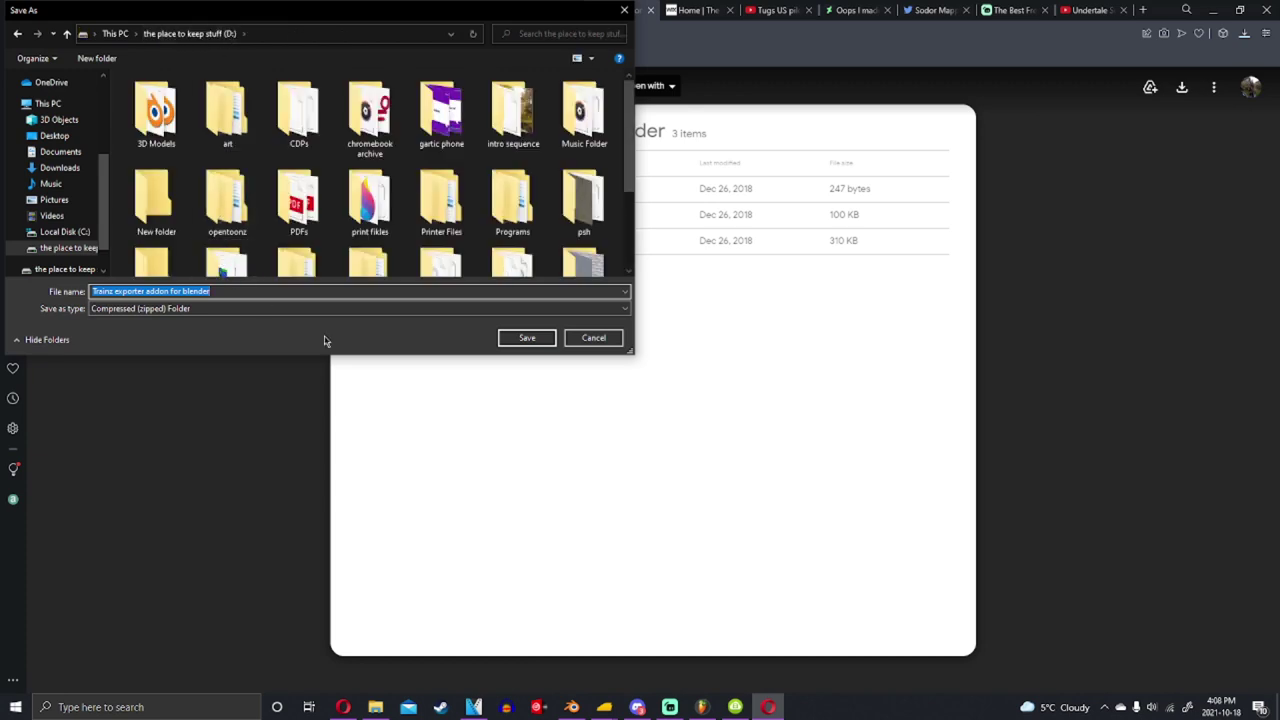
{"action": "scroll", "coordinate": [298, 200], "scroll_direction": "down", "scroll_amount": 2}
{"action": "left_click", "coordinate": [527, 338]}
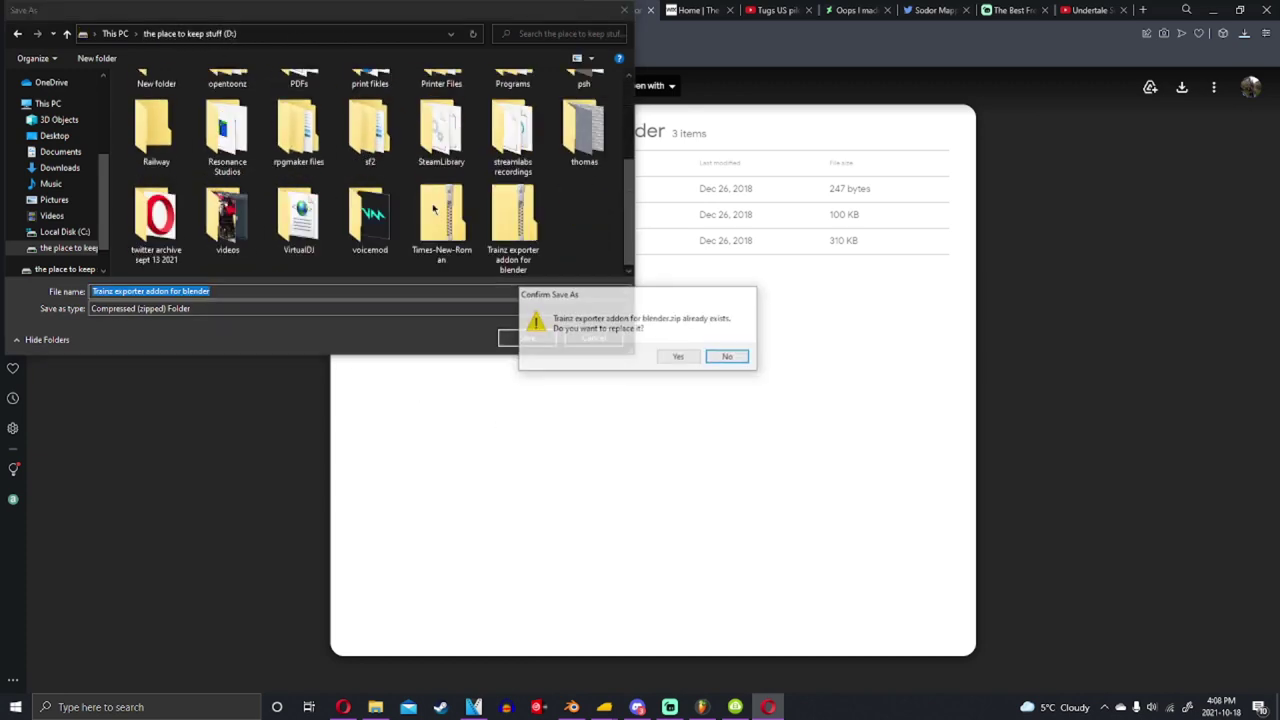
{"action": "left_click", "coordinate": [678, 357]}
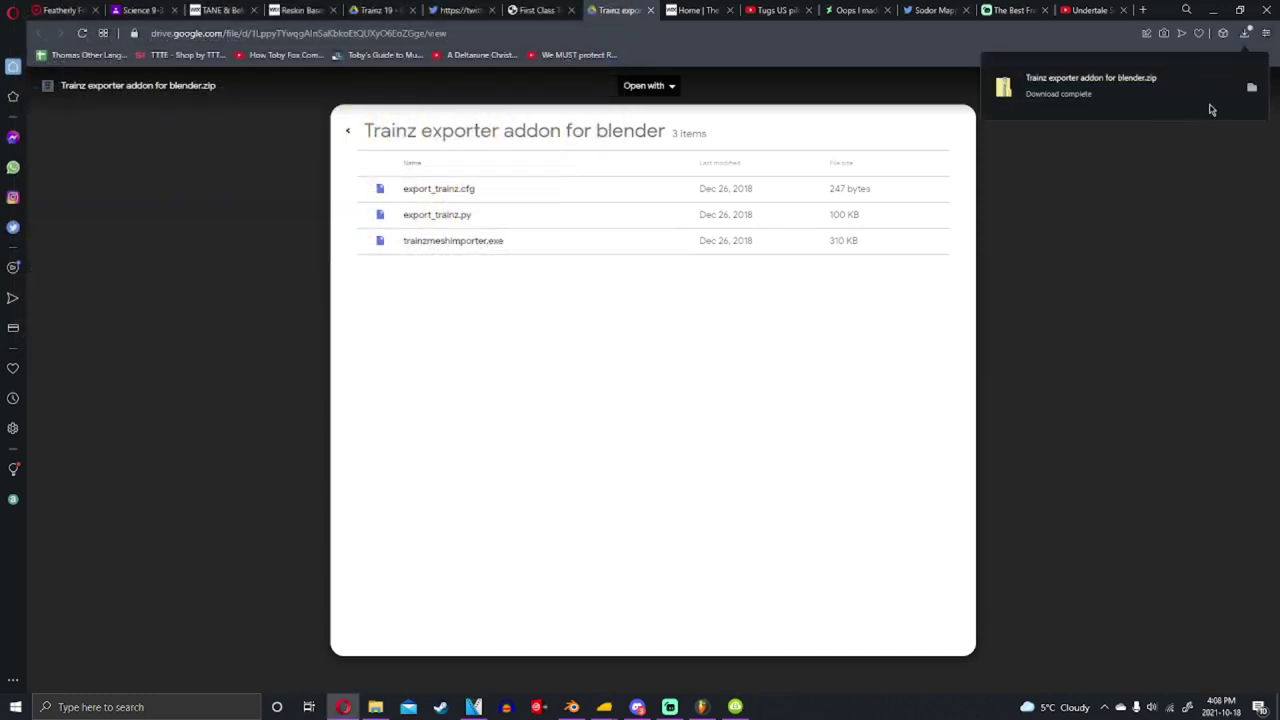
Show the downloaded zip in File Explorer and open the Trainz exporter addon for blender folder inside it
{"action": "left_click", "coordinate": [1250, 92]}
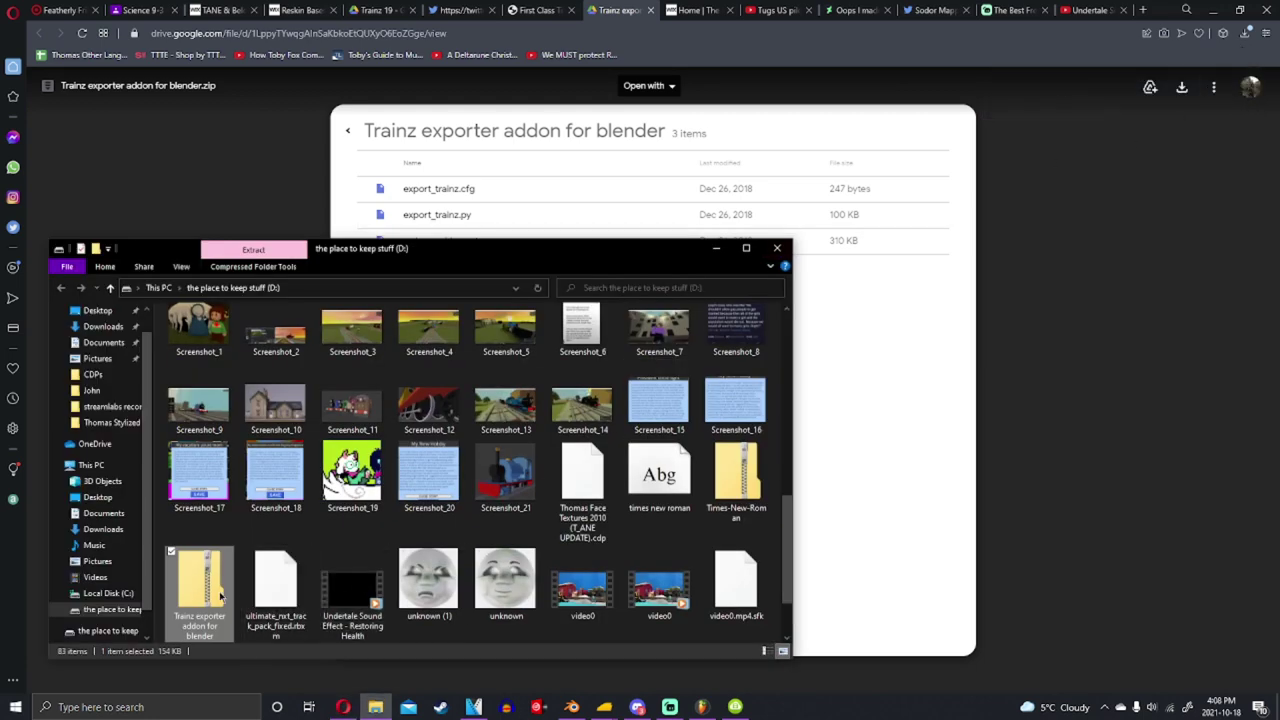
{"action": "double_click", "coordinate": [188, 594]}
{"action": "double_click", "coordinate": [280, 332]}
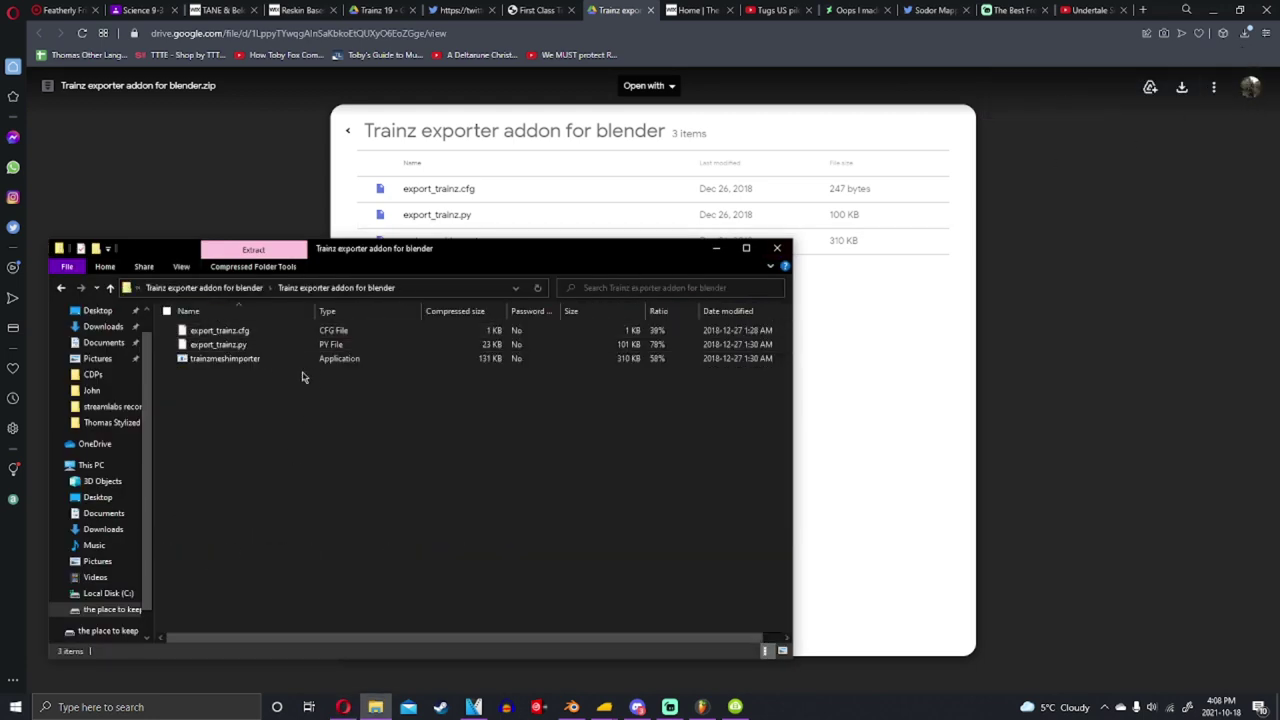
Copy export_trainz.py from the zip to the D: drive and locate the copy there
{"action": "left_click", "coordinate": [270, 346]}
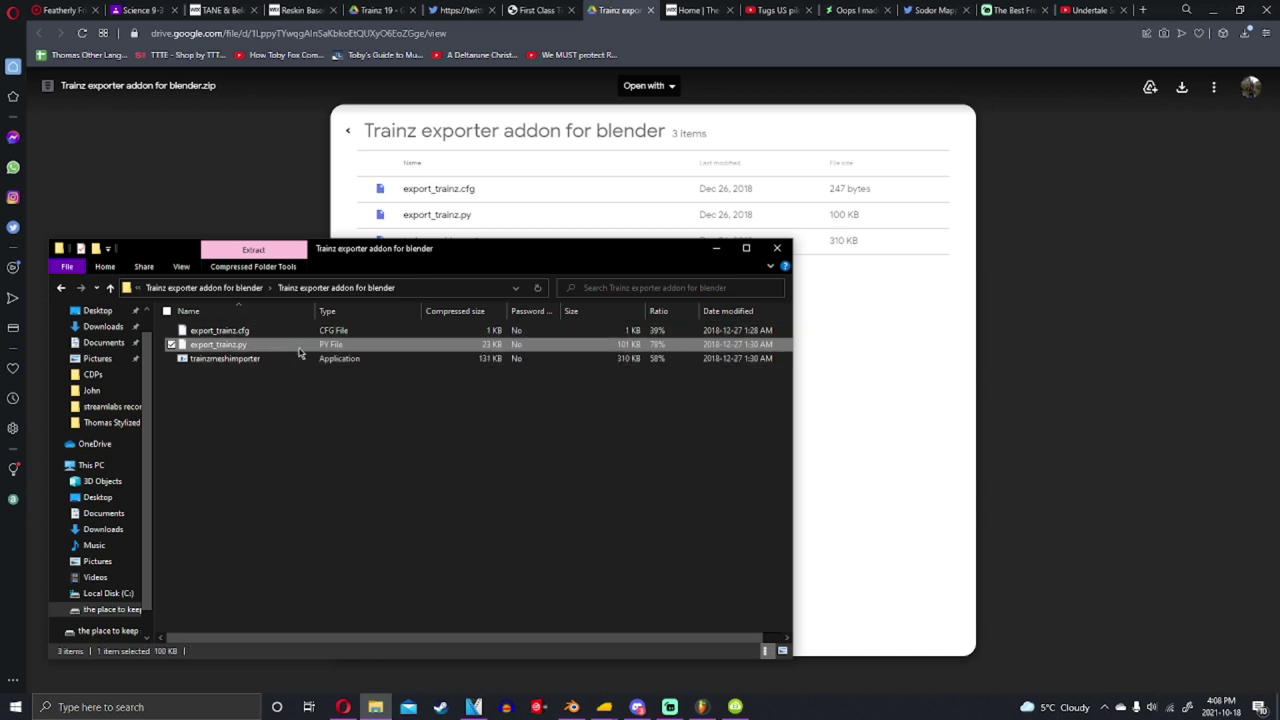
{"action": "left_click_drag", "start_coordinate": [310, 352], "coordinate": [118, 614]}
{"action": "left_click", "coordinate": [118, 614]}
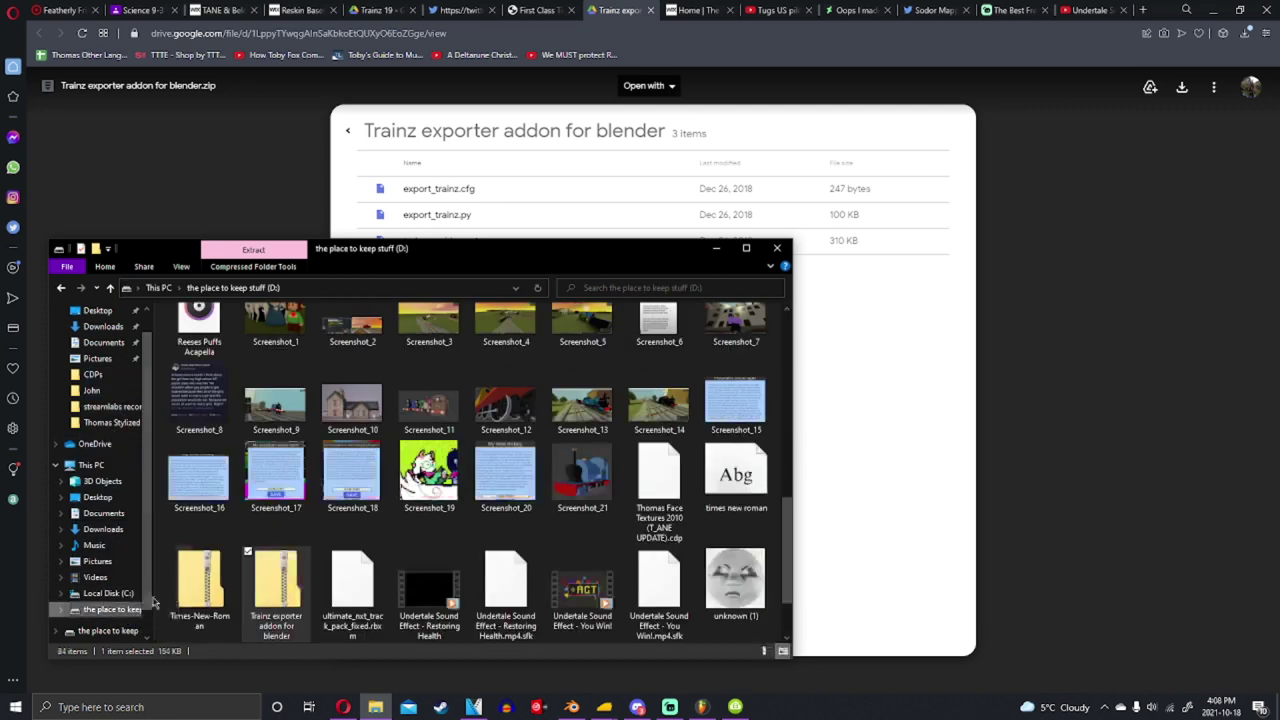
{"action": "scroll", "coordinate": [459, 615], "scroll_direction": "down", "scroll_amount": 1}
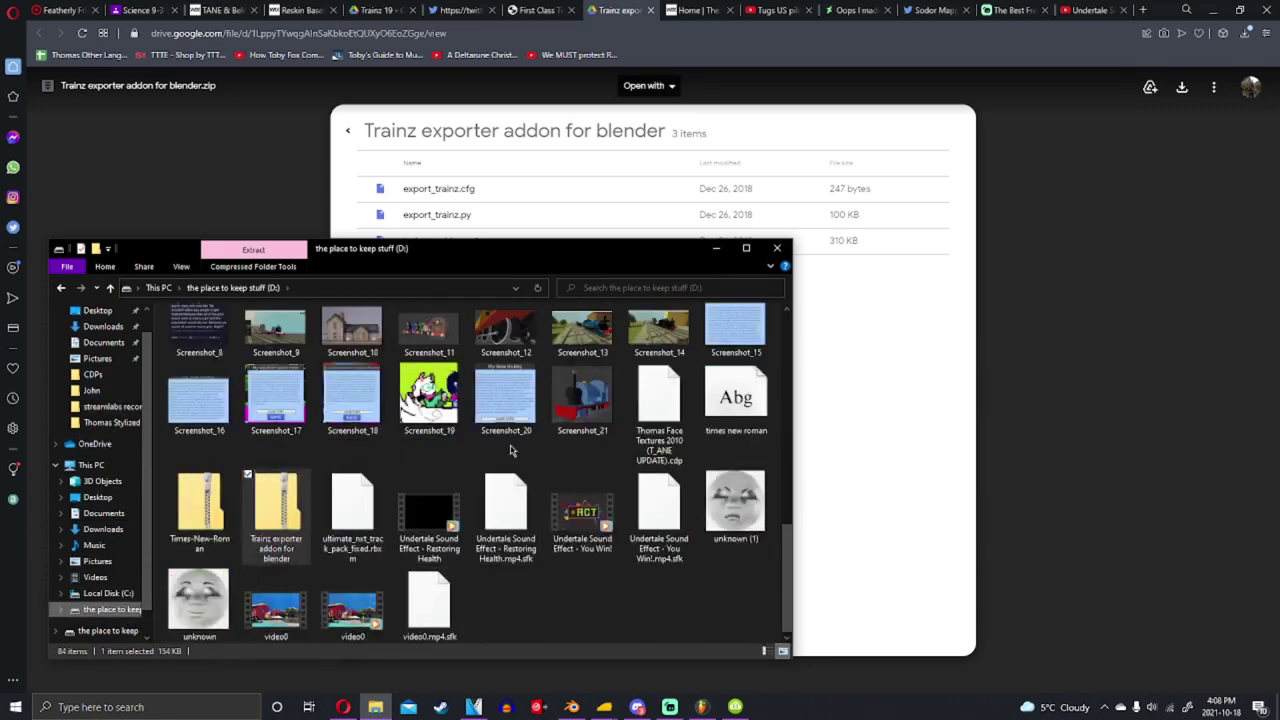
{"action": "scroll", "coordinate": [660, 410], "scroll_direction": "up", "scroll_amount": 1}
{"action": "scroll", "coordinate": [660, 415], "scroll_direction": "up", "scroll_amount": 2}
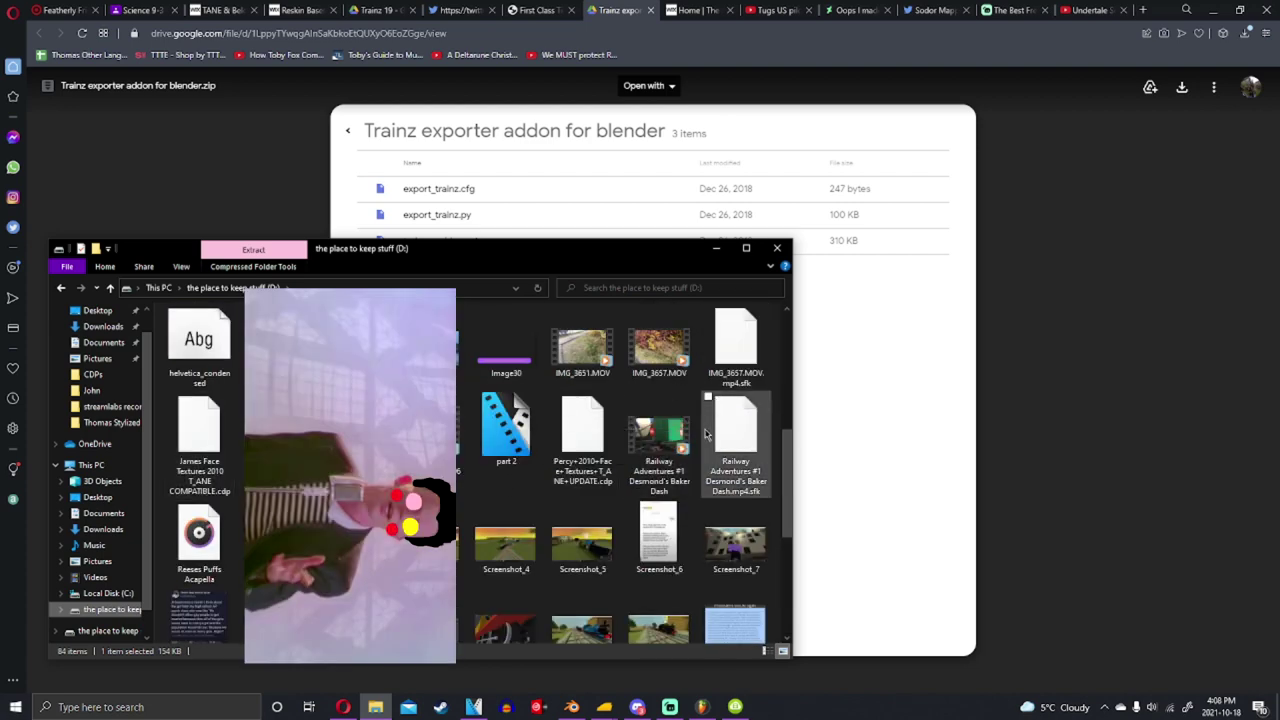
{"action": "scroll", "coordinate": [694, 447], "scroll_direction": "up", "scroll_amount": 2}
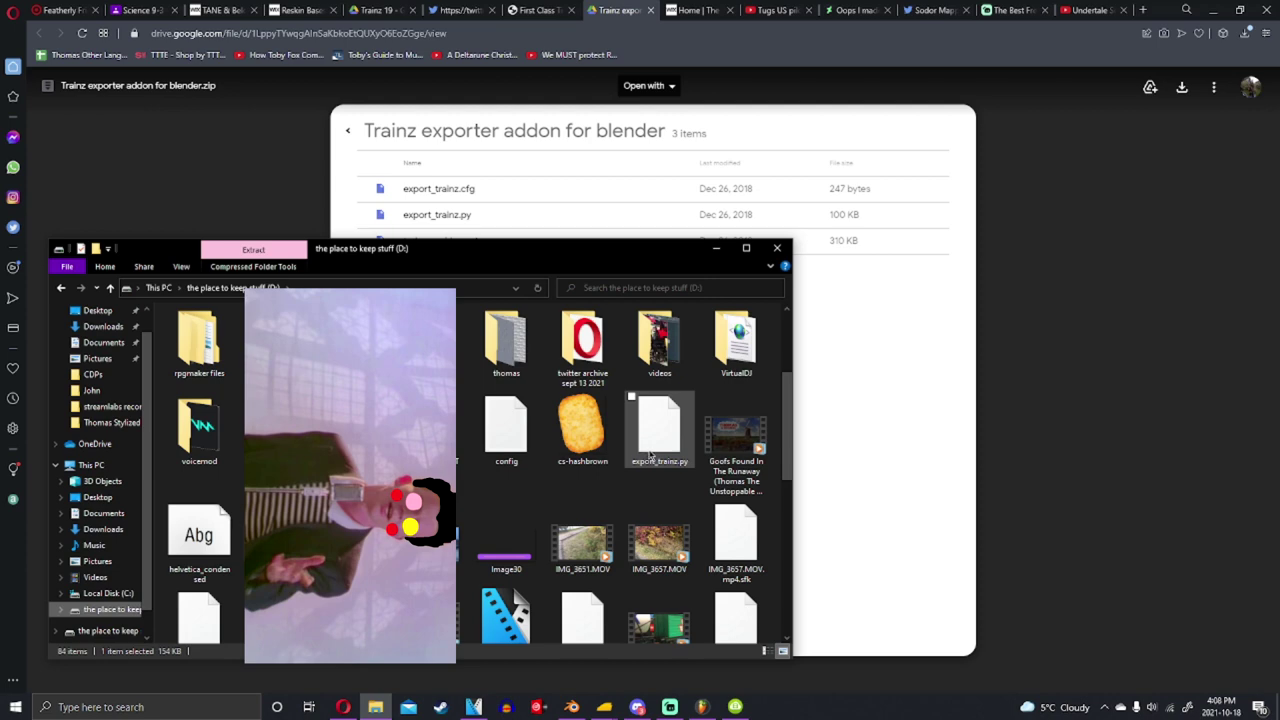
Switch to Blender and open the Add-ons section of the user preferences
{"action": "left_click", "coordinate": [571, 707]}
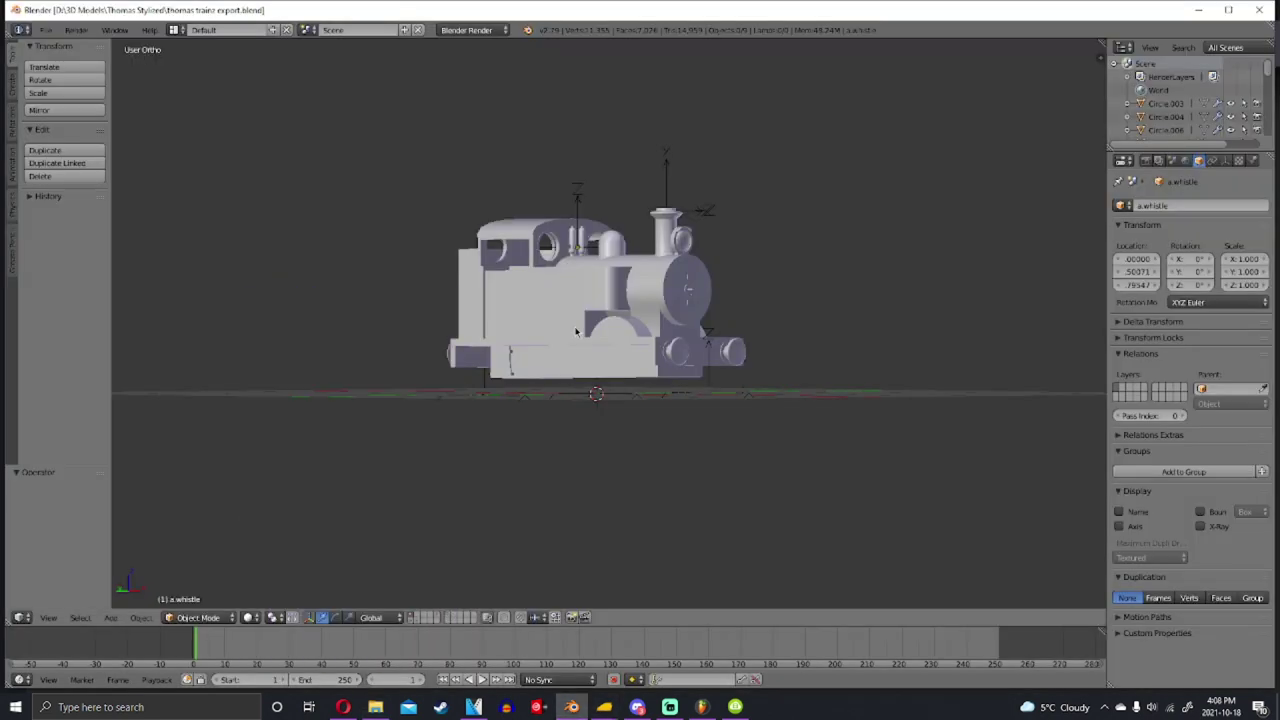
{"action": "left_click", "coordinate": [45, 30]}
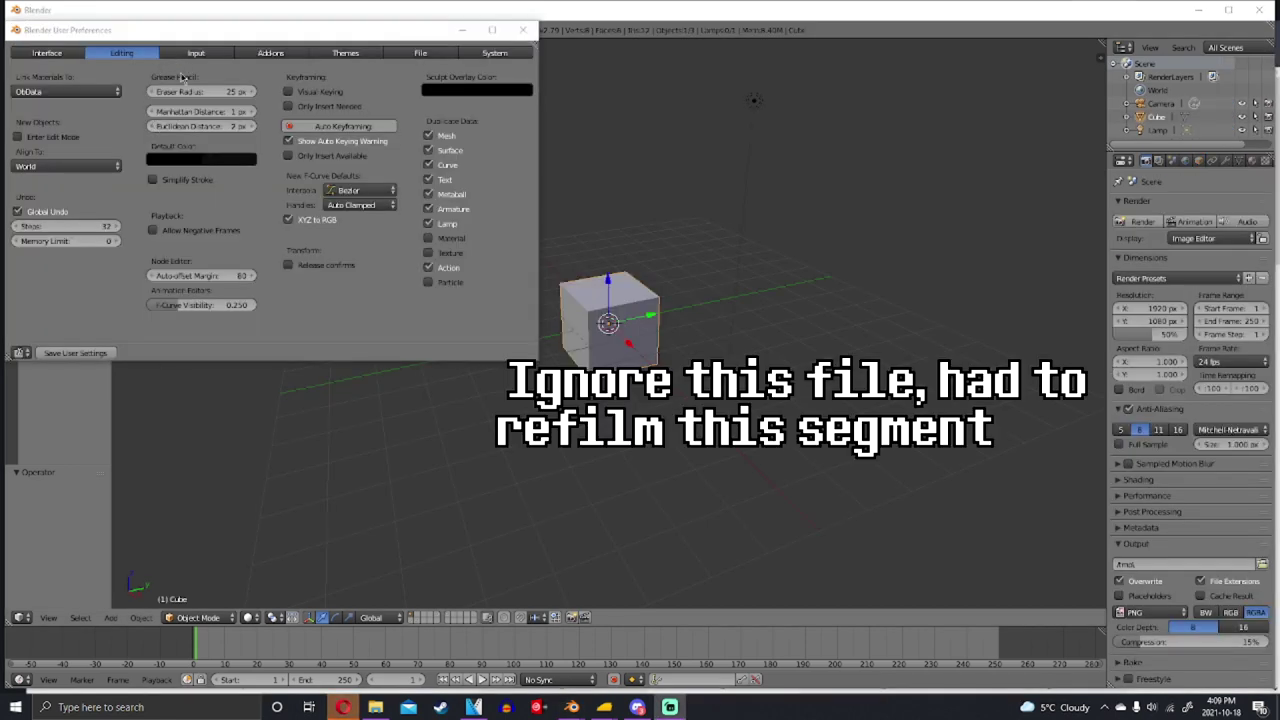
{"action": "left_click", "coordinate": [266, 54]}
{"action": "left_click", "coordinate": [270, 56]}
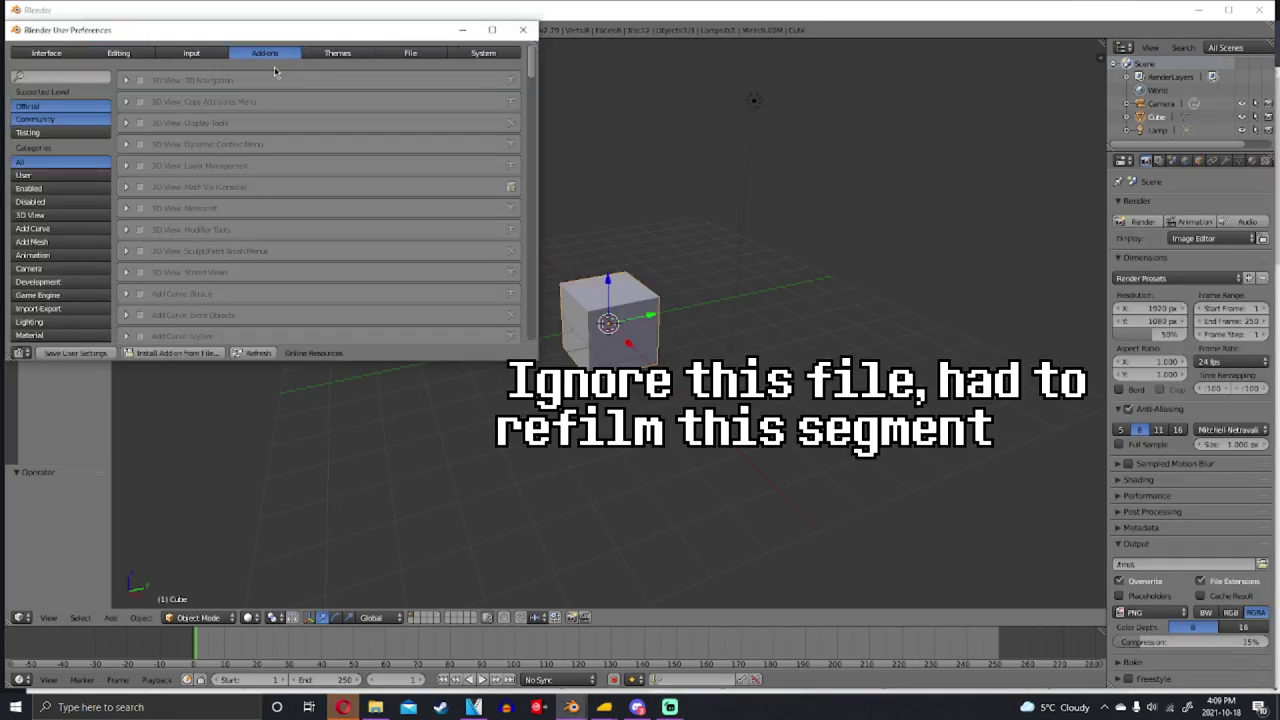
Install the add-on from the export_trainz.py file on the D: drive
{"action": "left_click", "coordinate": [167, 356]}
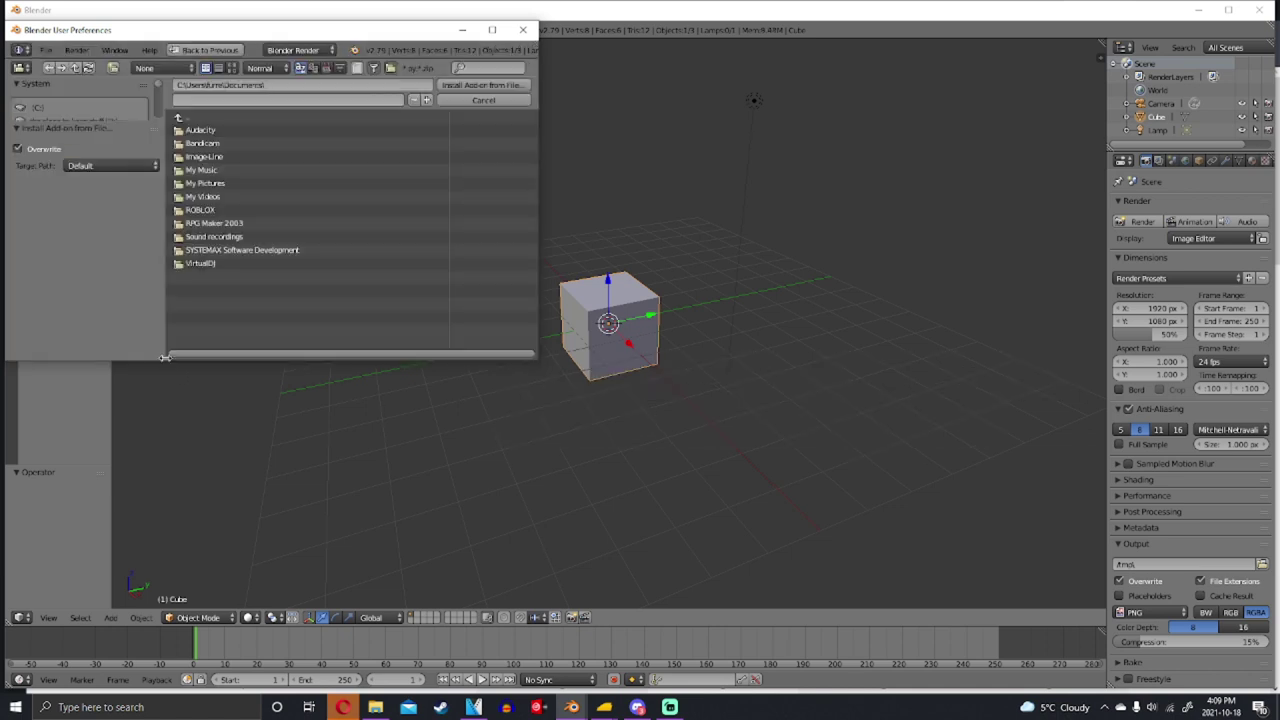
{"action": "scroll", "coordinate": [81, 115], "scroll_direction": "down", "scroll_amount": 1}
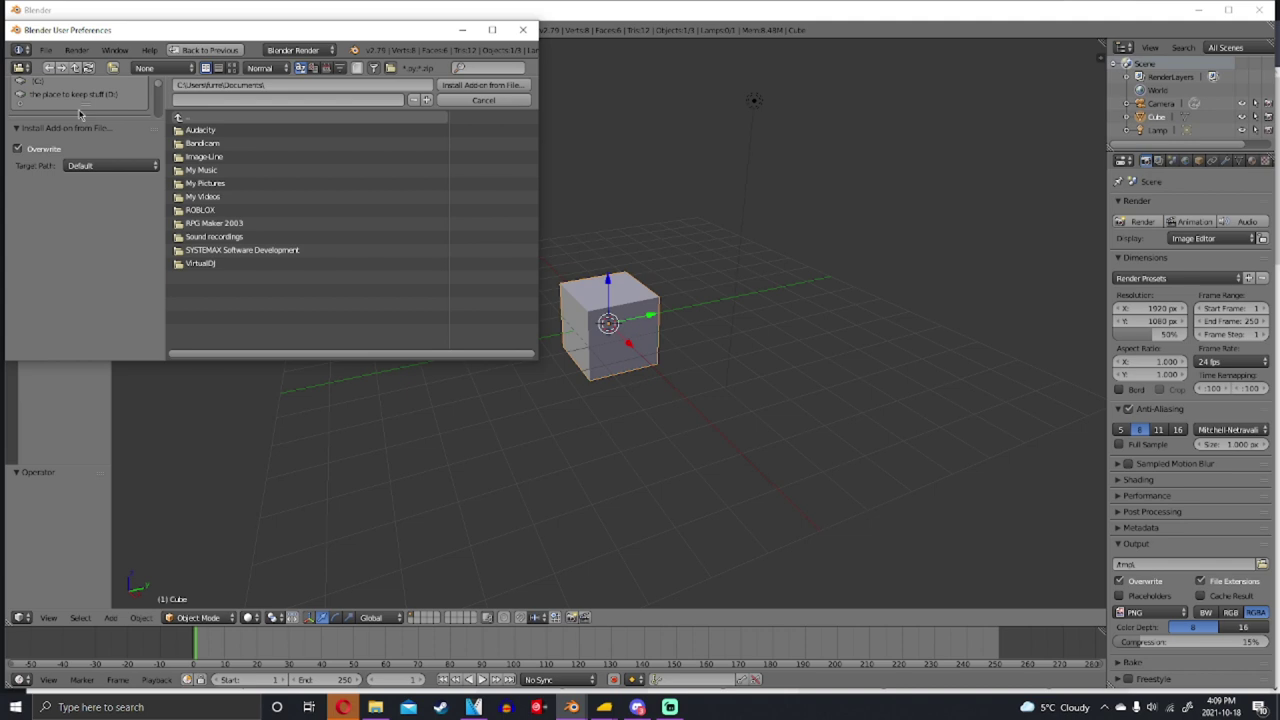
{"action": "left_click", "coordinate": [73, 96]}
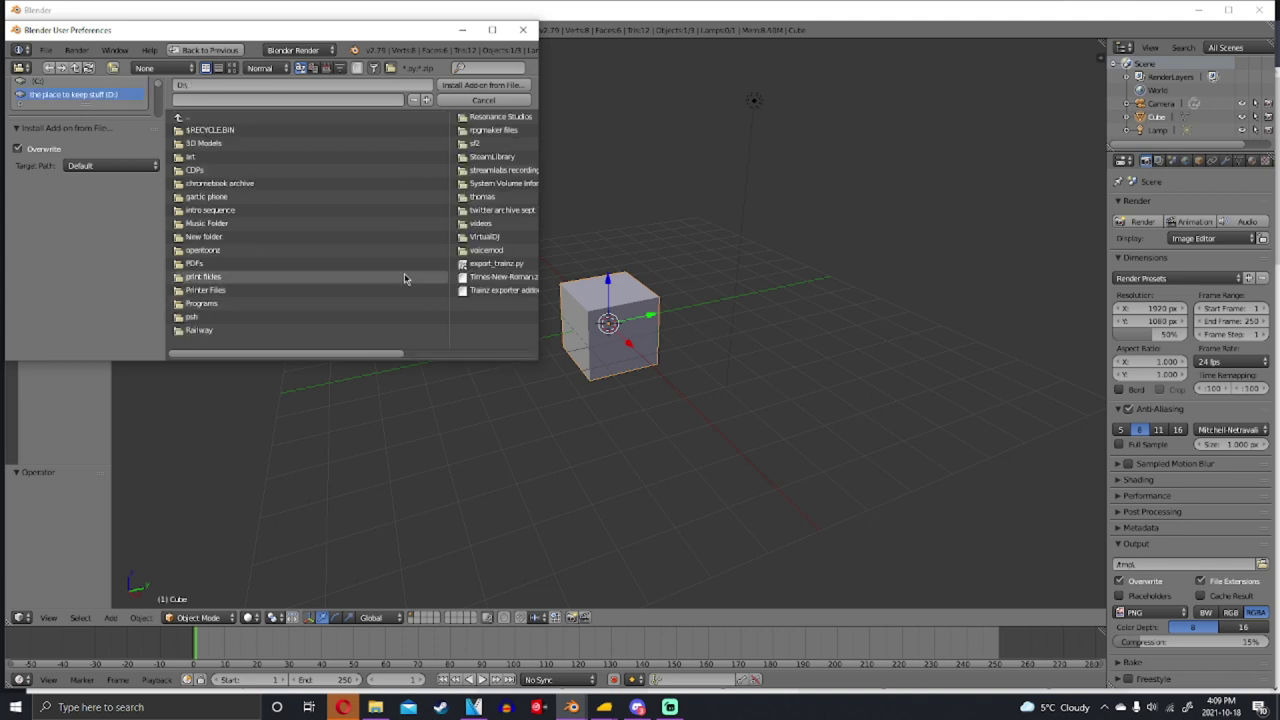
{"action": "scroll", "coordinate": [405, 276], "scroll_direction": "down", "scroll_amount": 4}
{"action": "scroll", "coordinate": [434, 285], "scroll_direction": "down", "scroll_amount": 2}
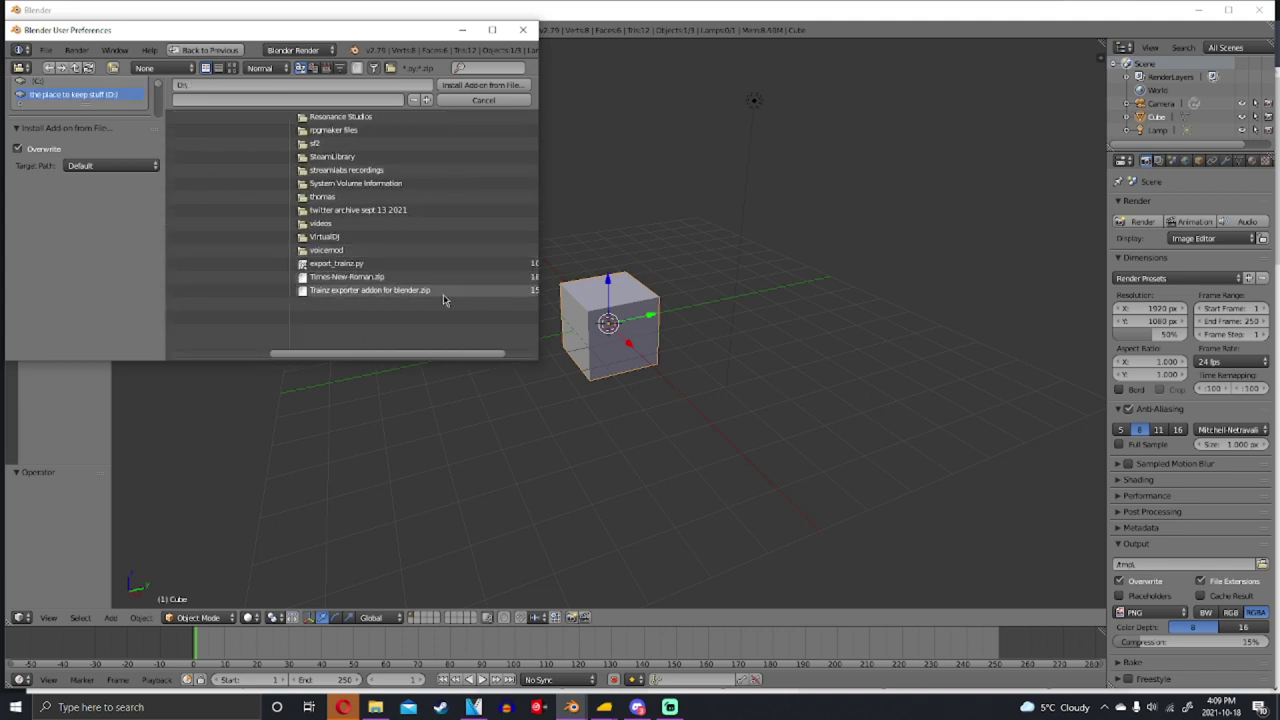
{"action": "scroll", "coordinate": [424, 294], "scroll_direction": "down", "scroll_amount": 1}
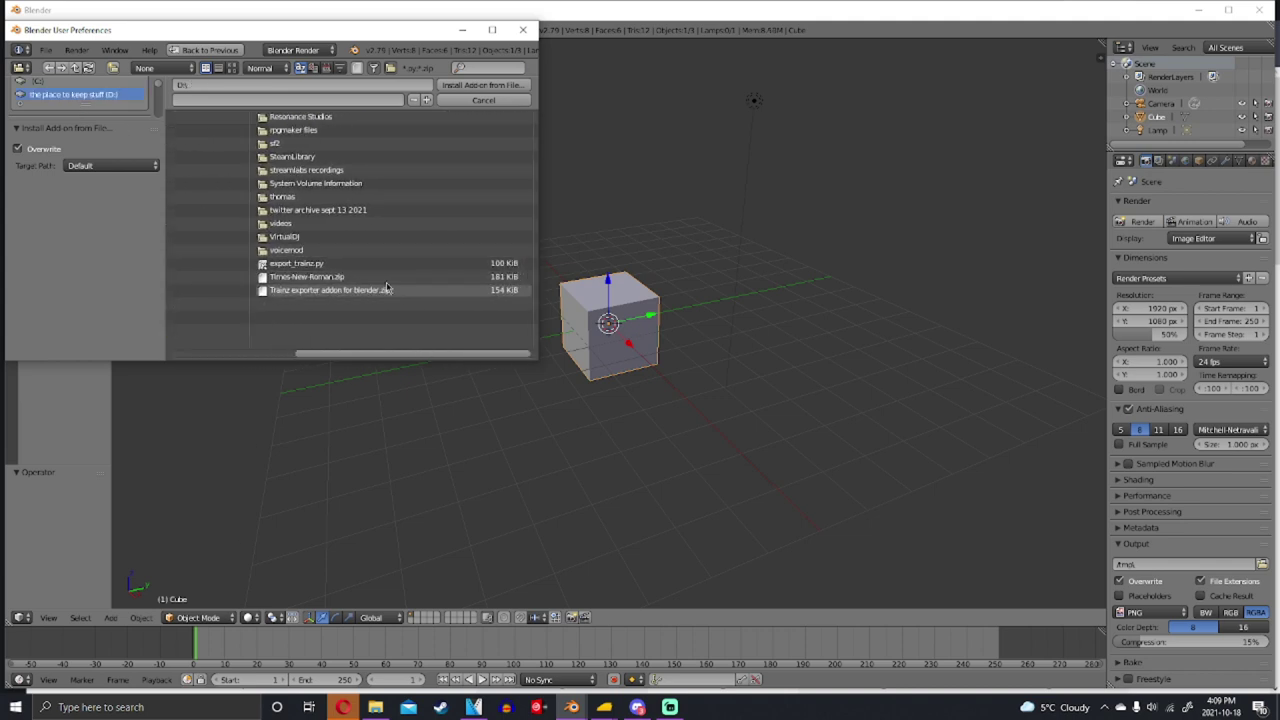
{"action": "left_click", "coordinate": [335, 264]}
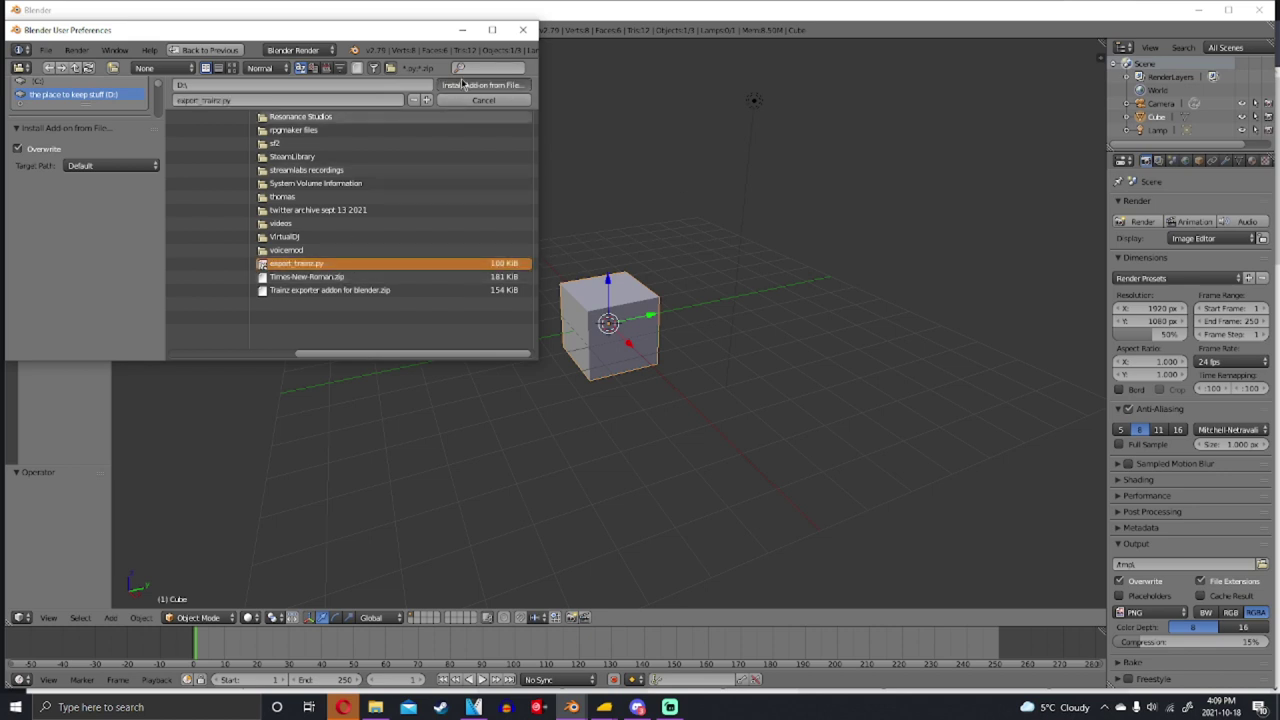
{"action": "left_click", "coordinate": [480, 85]}
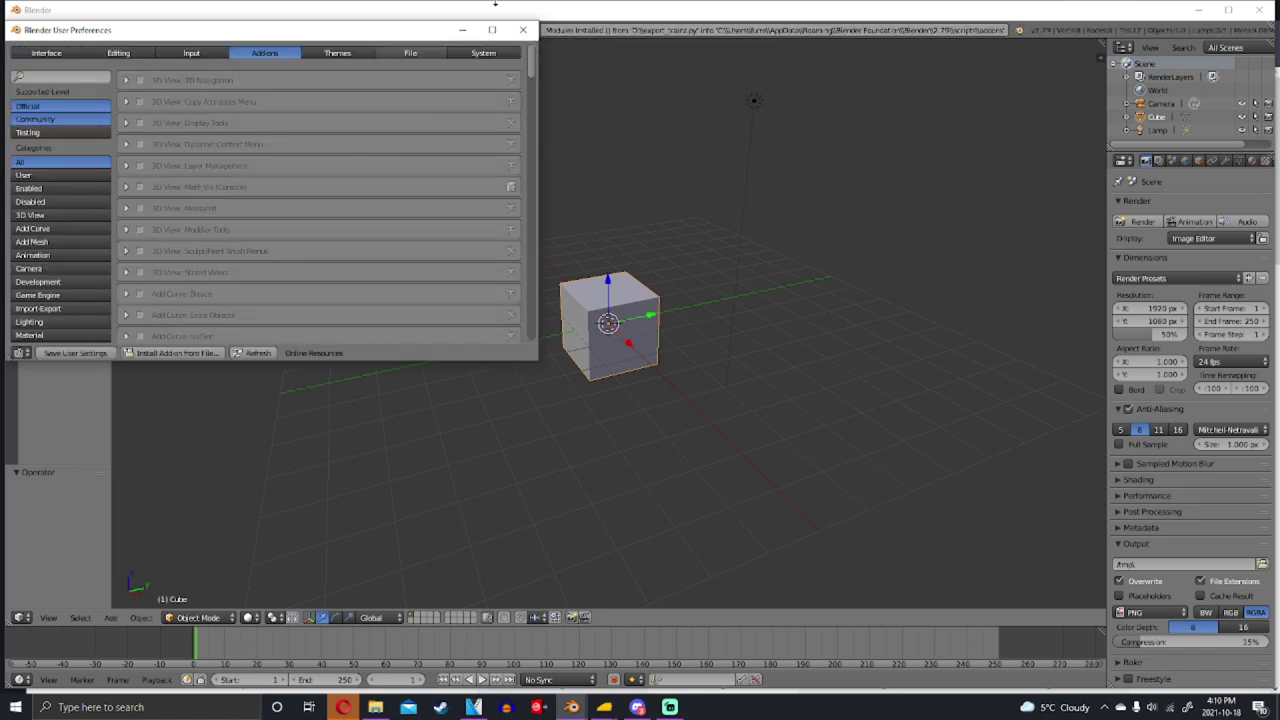
Search the add-ons for trainz, enable Import-Export: TRAINZ Exporter, and save the user settings before closing the preferences
{"action": "left_click", "coordinate": [492, 29]}
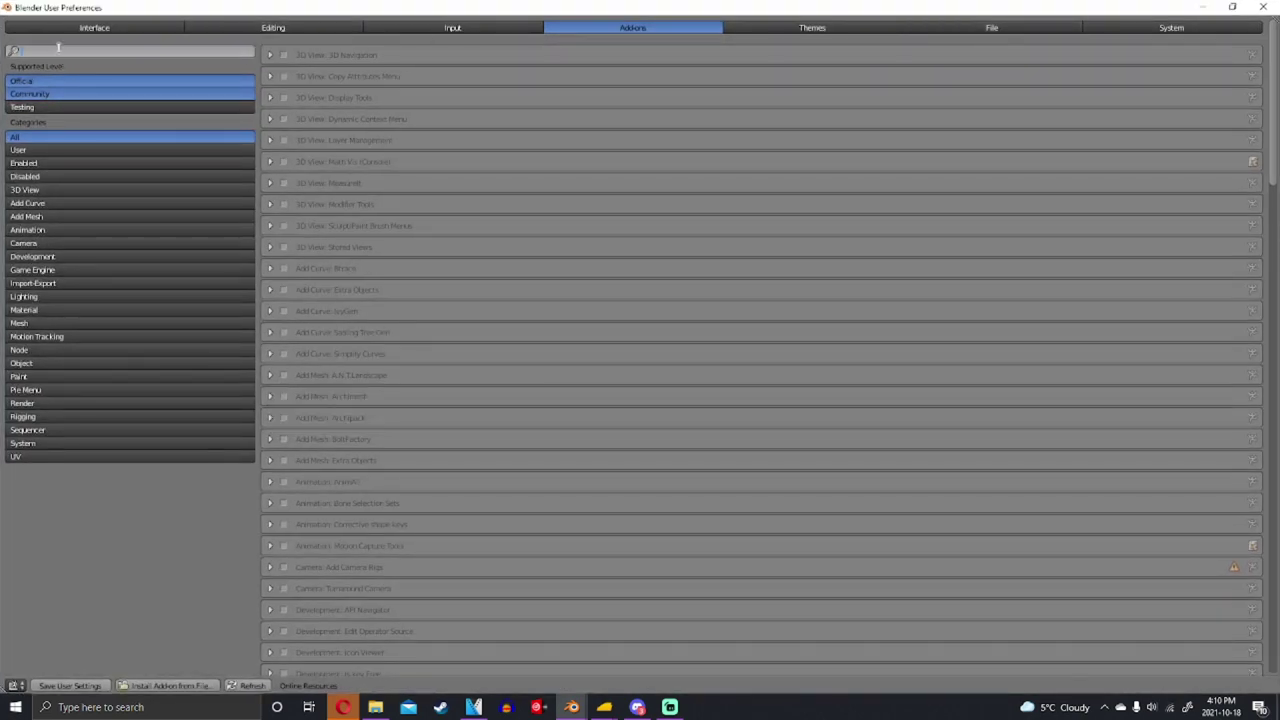
{"action": "type", "text": "trainz"}
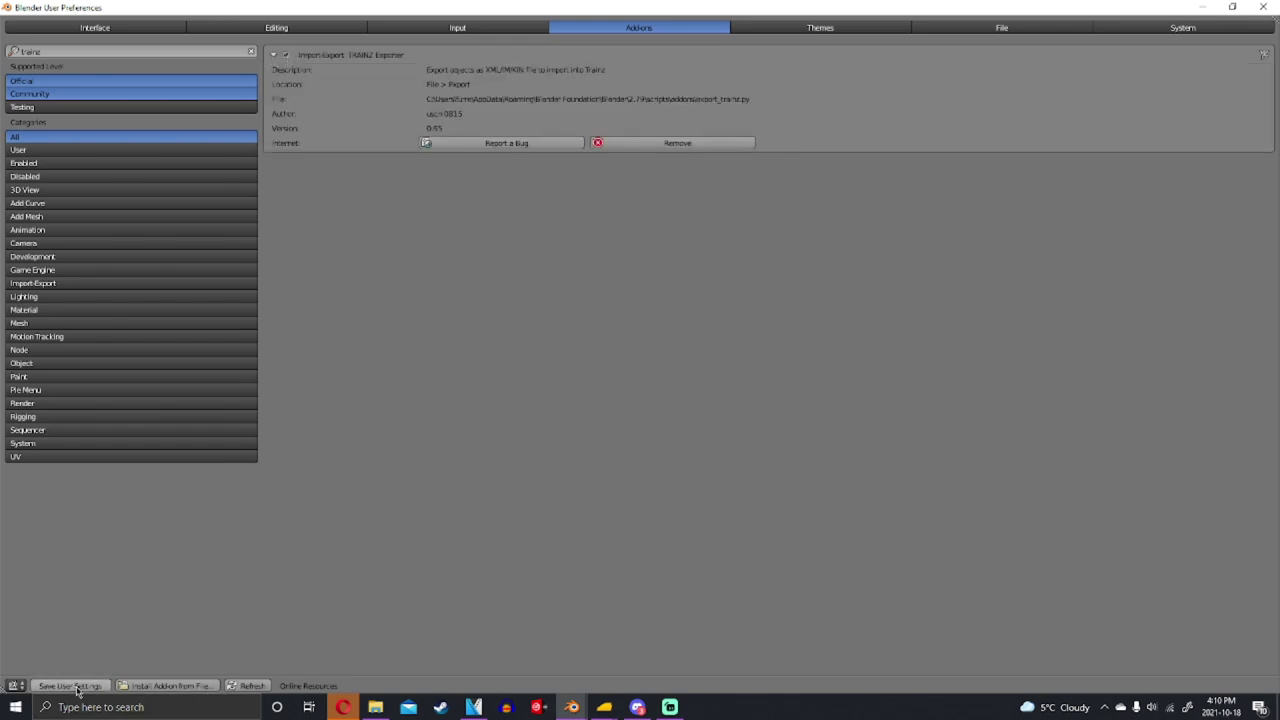
{"action": "left_click", "coordinate": [1270, 6]}
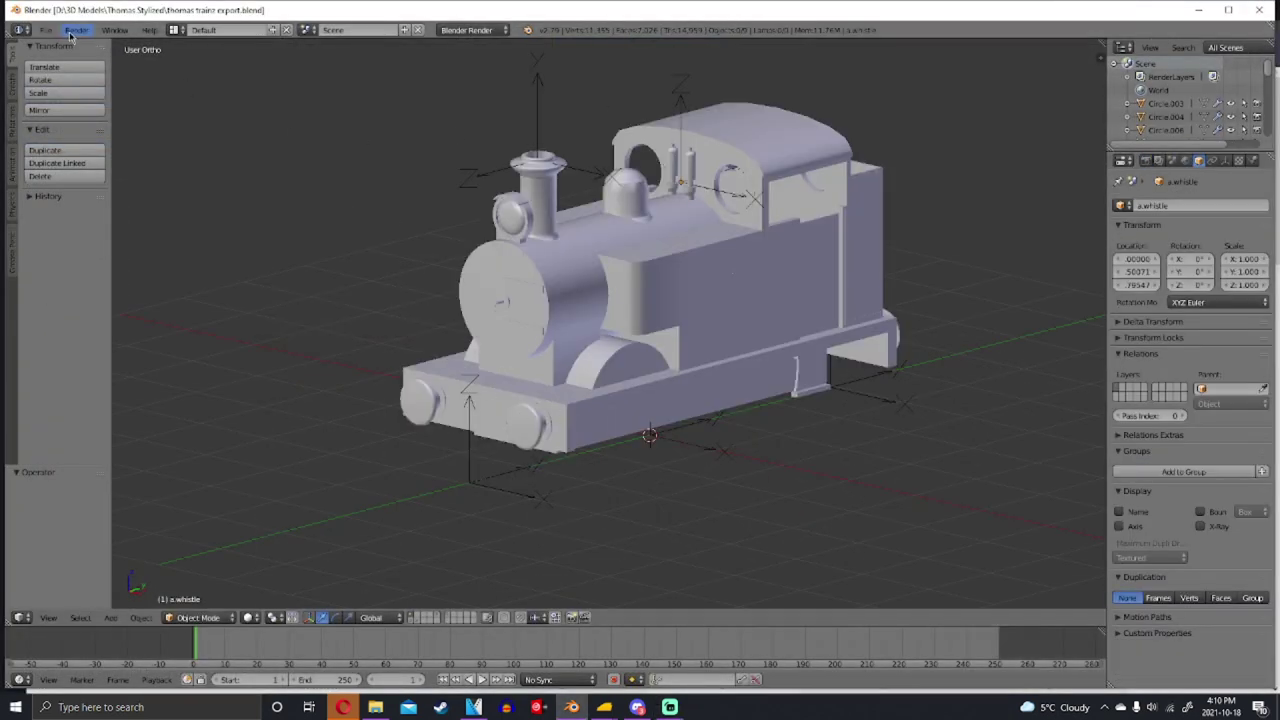
Start a Trainz Mesh and Animation export of the thomas trainz export.blend engine
{"action": "left_click", "coordinate": [45, 29]}
{"action": "mouse_move", "coordinate": [90, 297]}
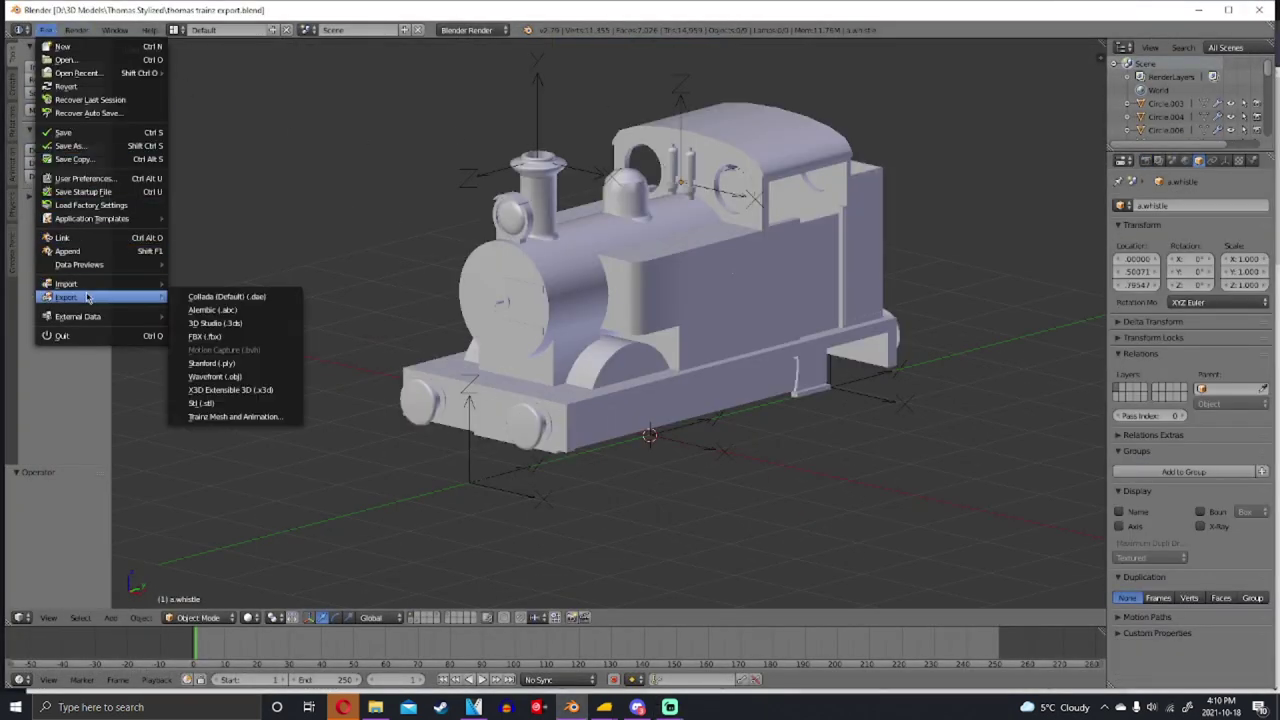
{"action": "left_click", "coordinate": [254, 416]}
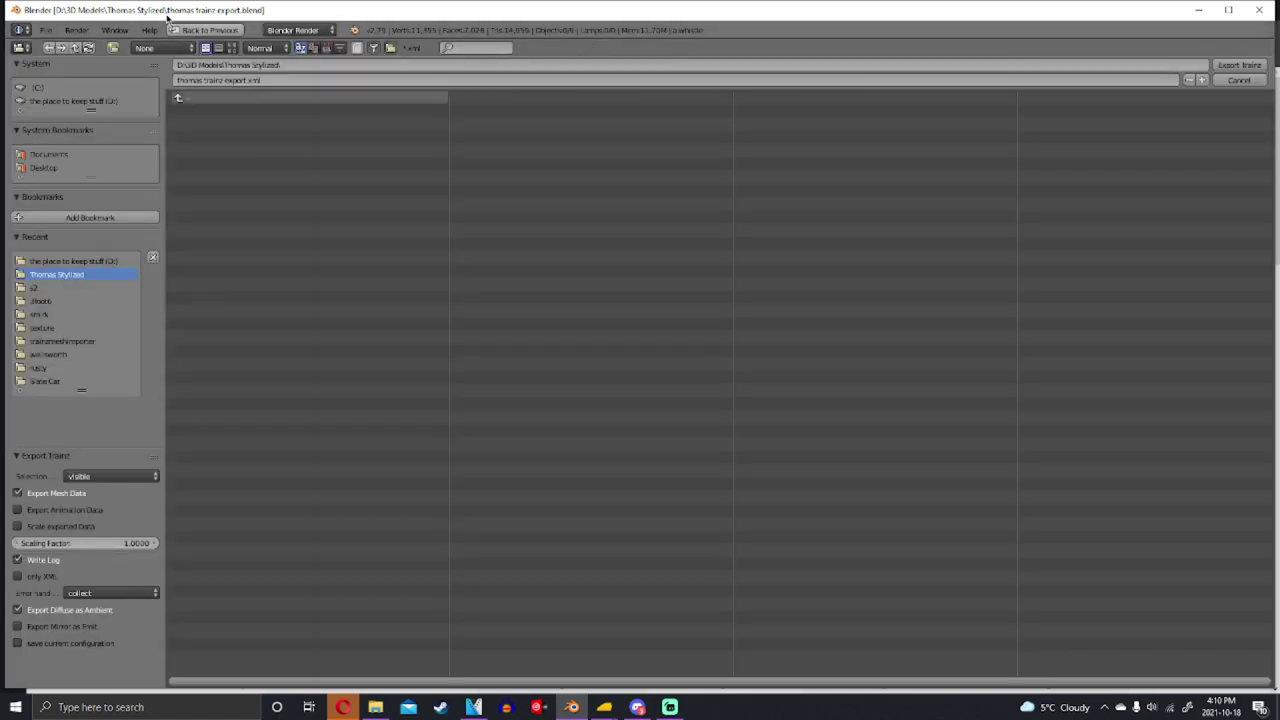
Show the system console, move it clear of the export path fields, and return to the export browser
{"action": "left_click", "coordinate": [115, 30]}
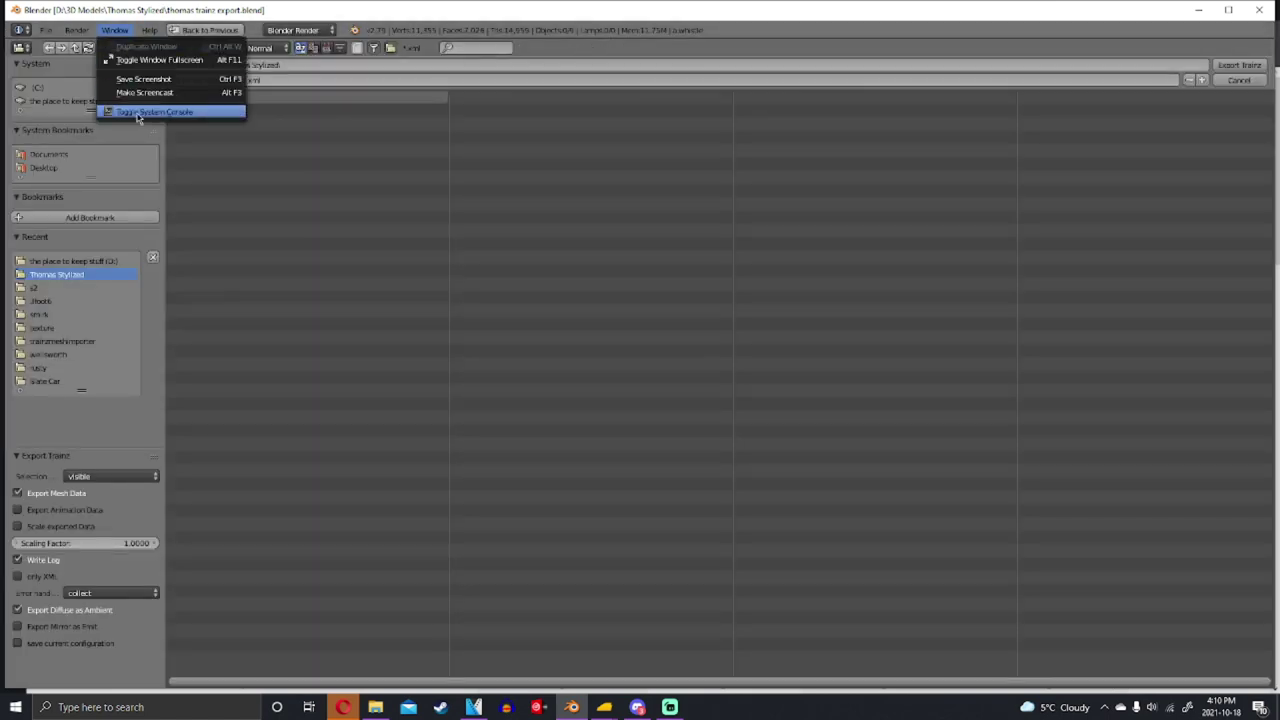
{"action": "left_click", "coordinate": [150, 112]}
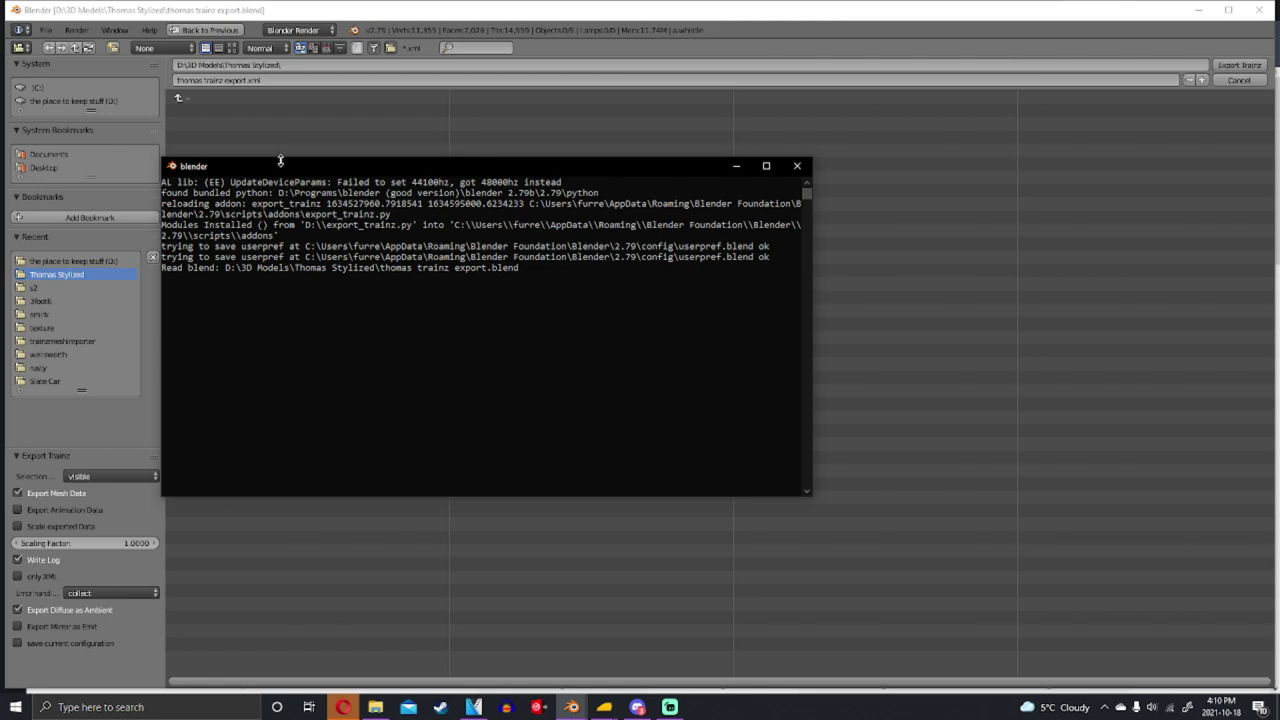
{"action": "left_click_drag", "start_coordinate": [296, 160], "coordinate": [362, 231]}
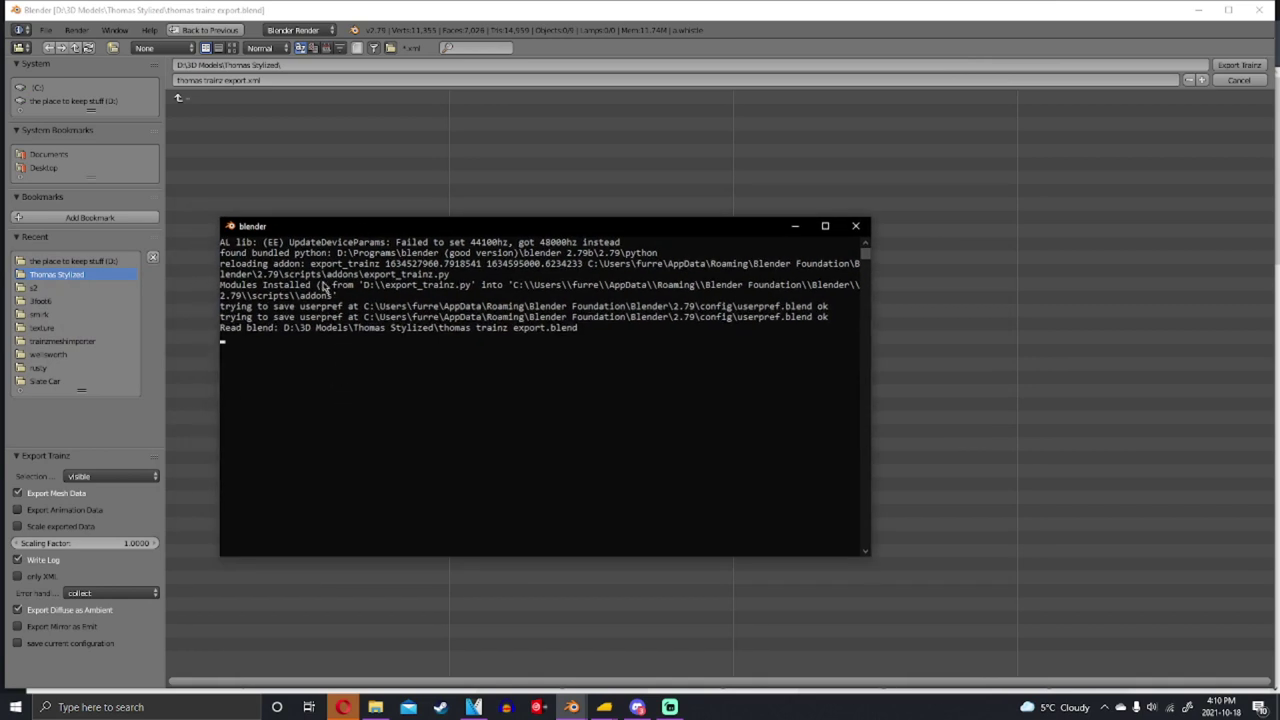
{"action": "left_click_drag", "start_coordinate": [320, 233], "coordinate": [351, 238]}
{"action": "left_click", "coordinate": [288, 151]}
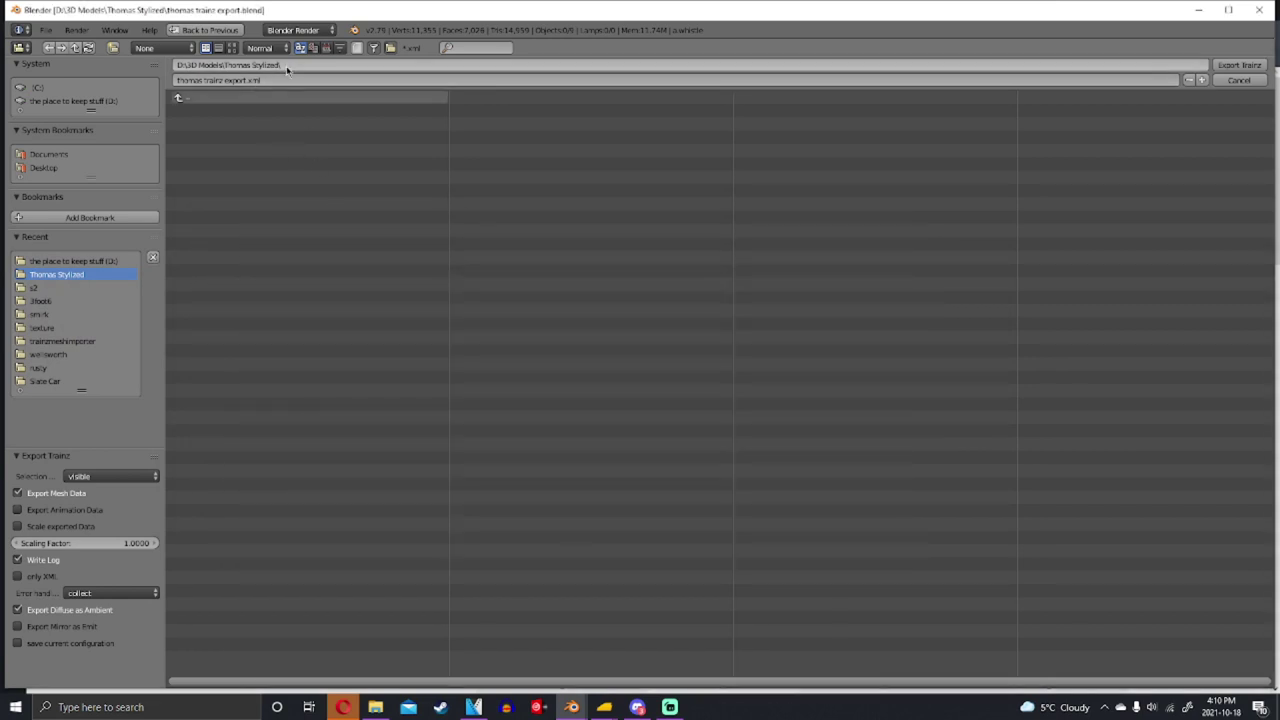
Set the export directory to D:\3D Models\Thomas Stylized\export\body\, creating the new export and body folders
{"action": "left_click", "coordinate": [294, 64]}
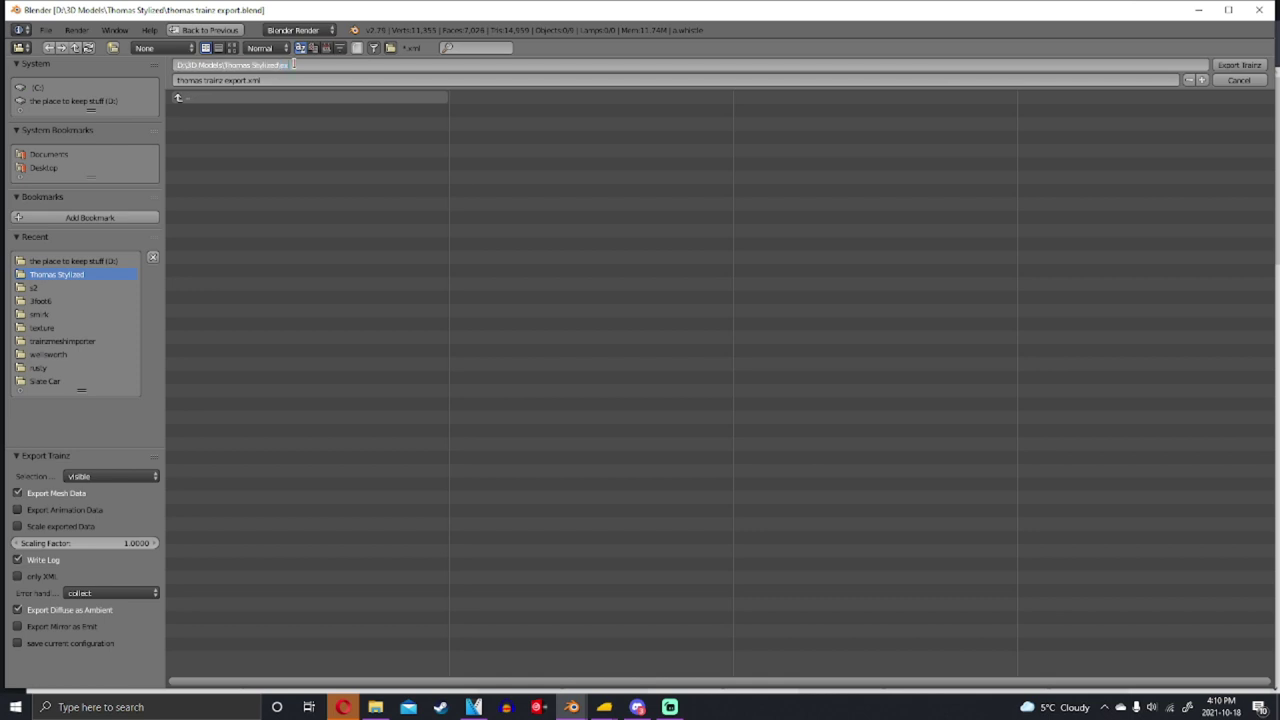
{"action": "key", "text": "Return"}
{"action": "left_click", "coordinate": [297, 65]}
{"action": "left_click", "coordinate": [314, 62]}
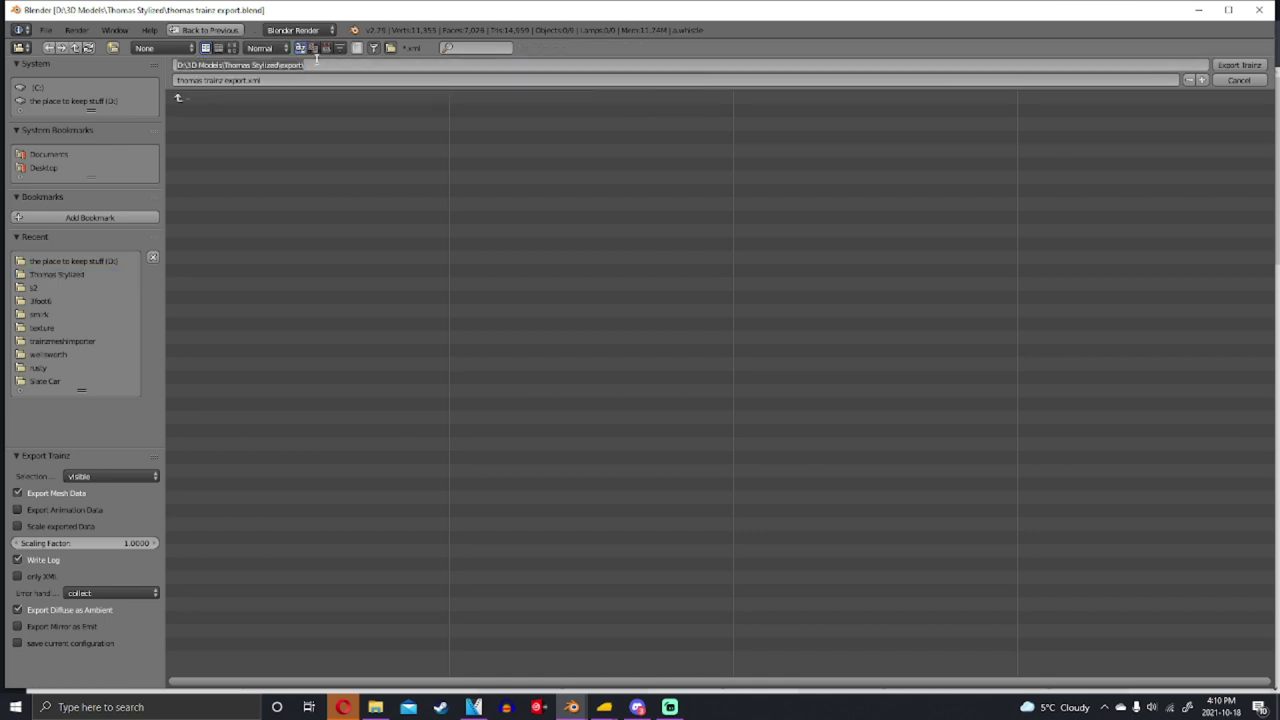
{"action": "left_click", "coordinate": [318, 60]}
{"action": "type", "text": "body"}
{"action": "key", "text": "Return"}
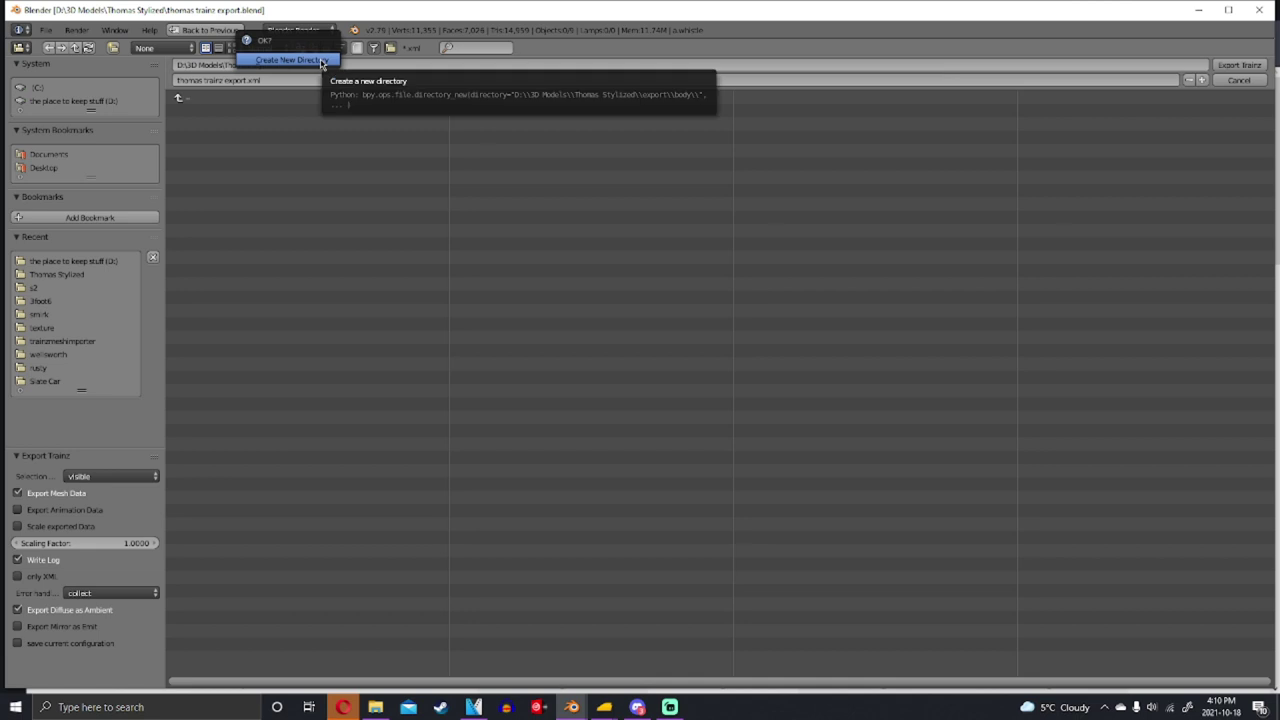
{"action": "left_click", "coordinate": [320, 58]}
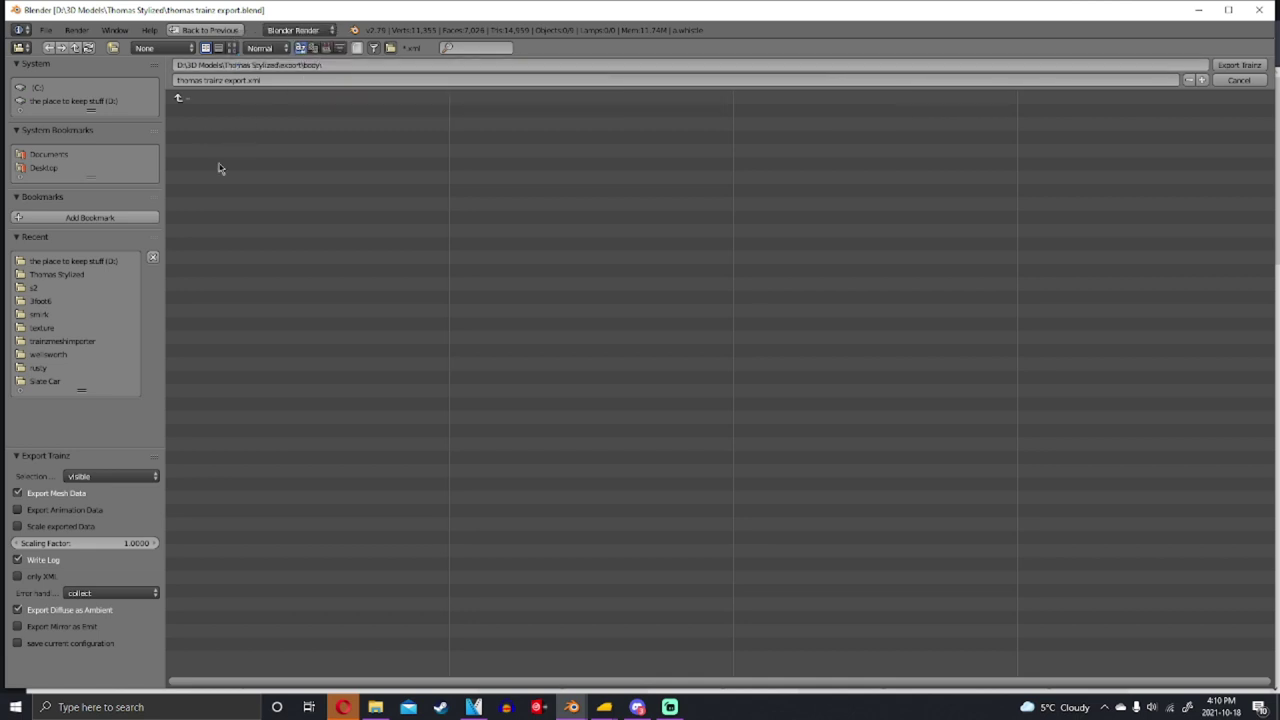
Confirm the export file name and export the visible engine mesh to the body folder
{"action": "left_click", "coordinate": [245, 79]}
{"action": "key", "text": "Return"}
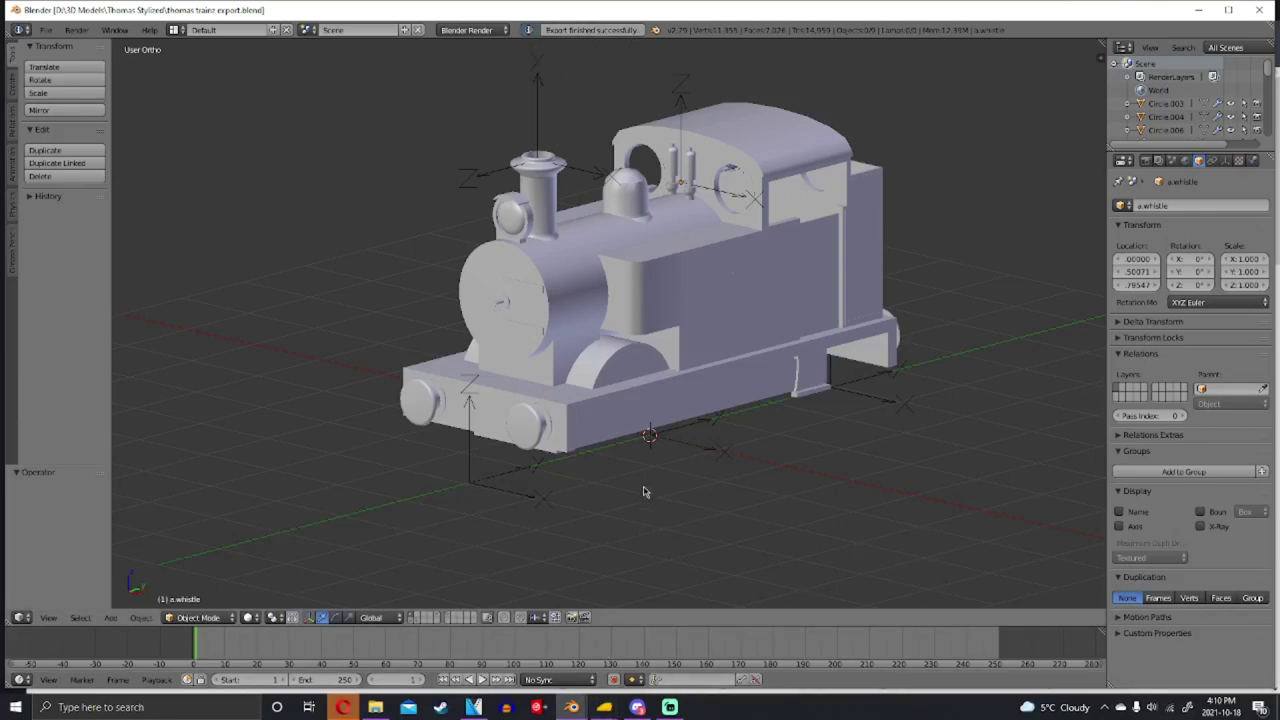
{"action": "middle_click_drag", "start_coordinate": [644, 488], "coordinate": [580, 537]}
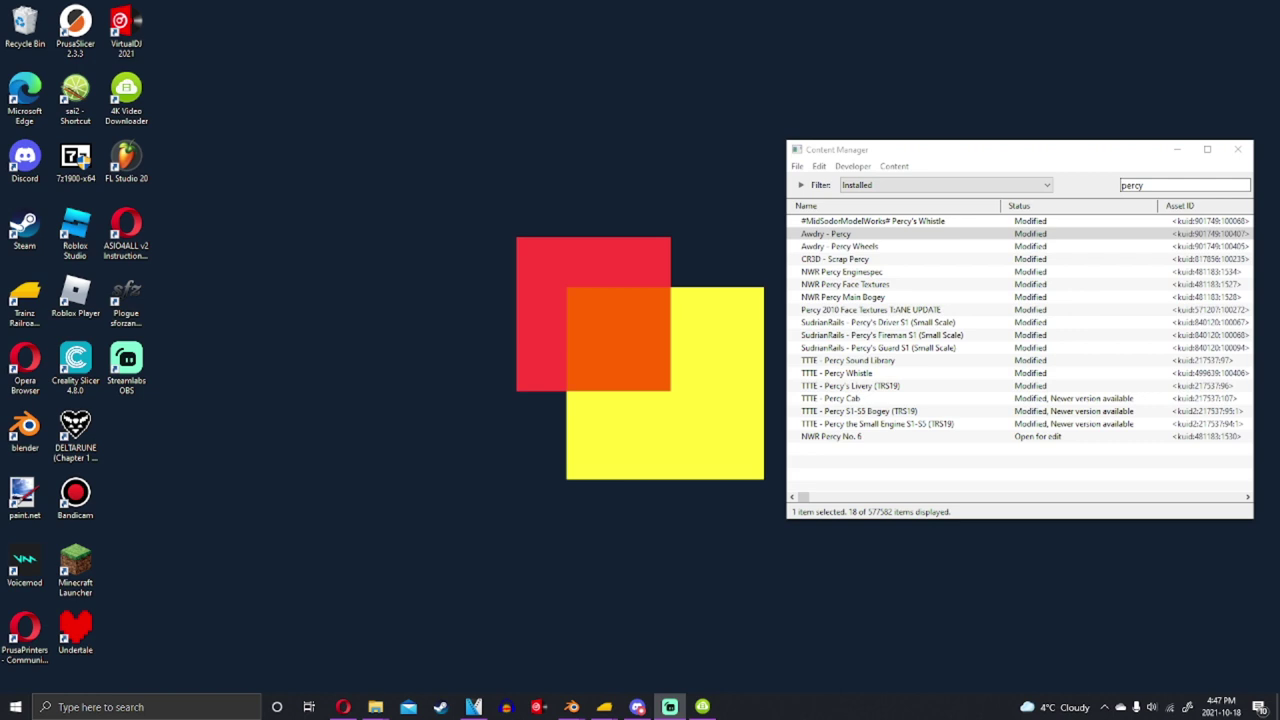
Switch to the Trainz Content Manager, preview the Awdry - Percy asset, and close the preview
{"action": "double_click", "coordinate": [897, 235]}
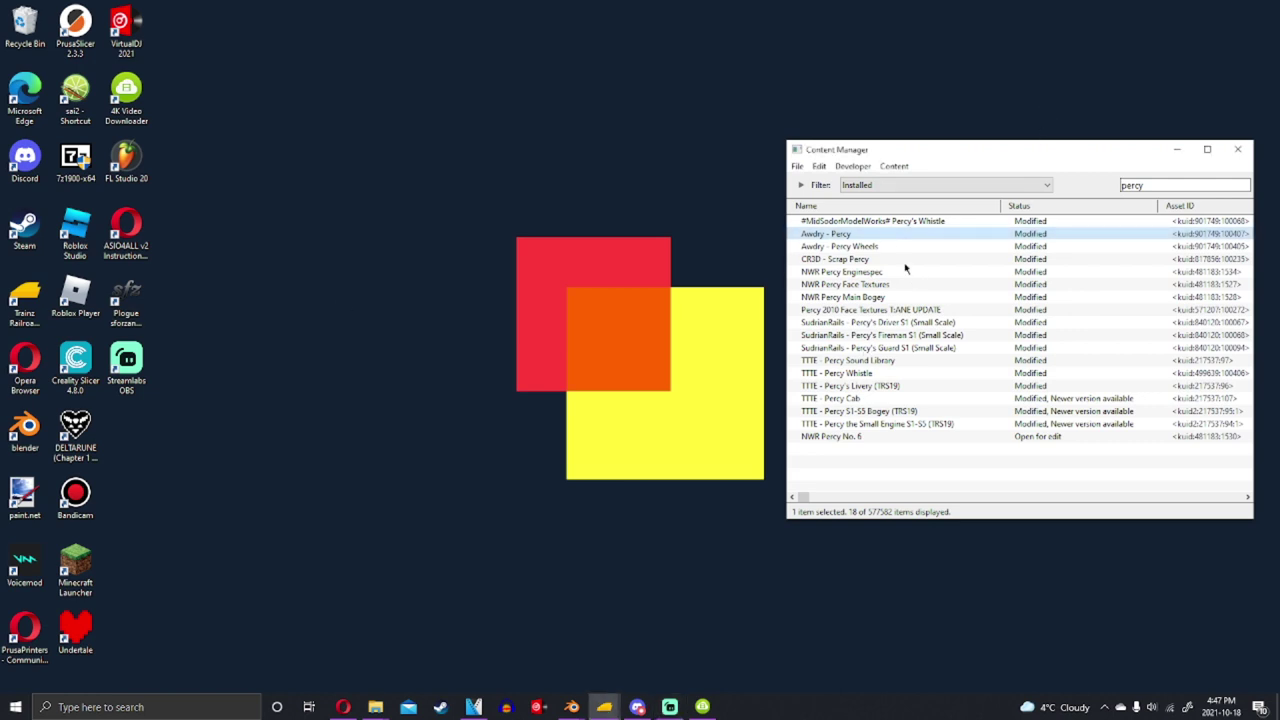
{"action": "right_click", "coordinate": [906, 232]}
{"action": "right_click", "coordinate": [878, 238]}
{"action": "mouse_move", "coordinate": [953, 333]}
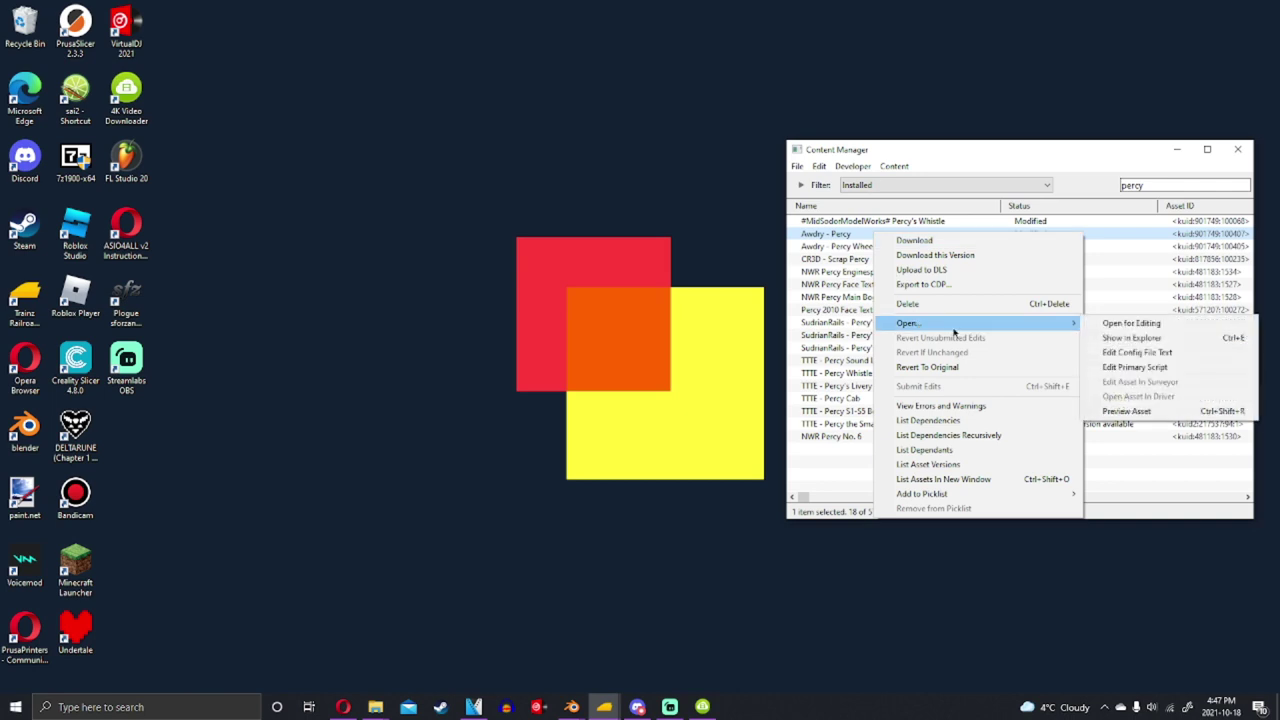
{"action": "left_click", "coordinate": [1126, 411]}
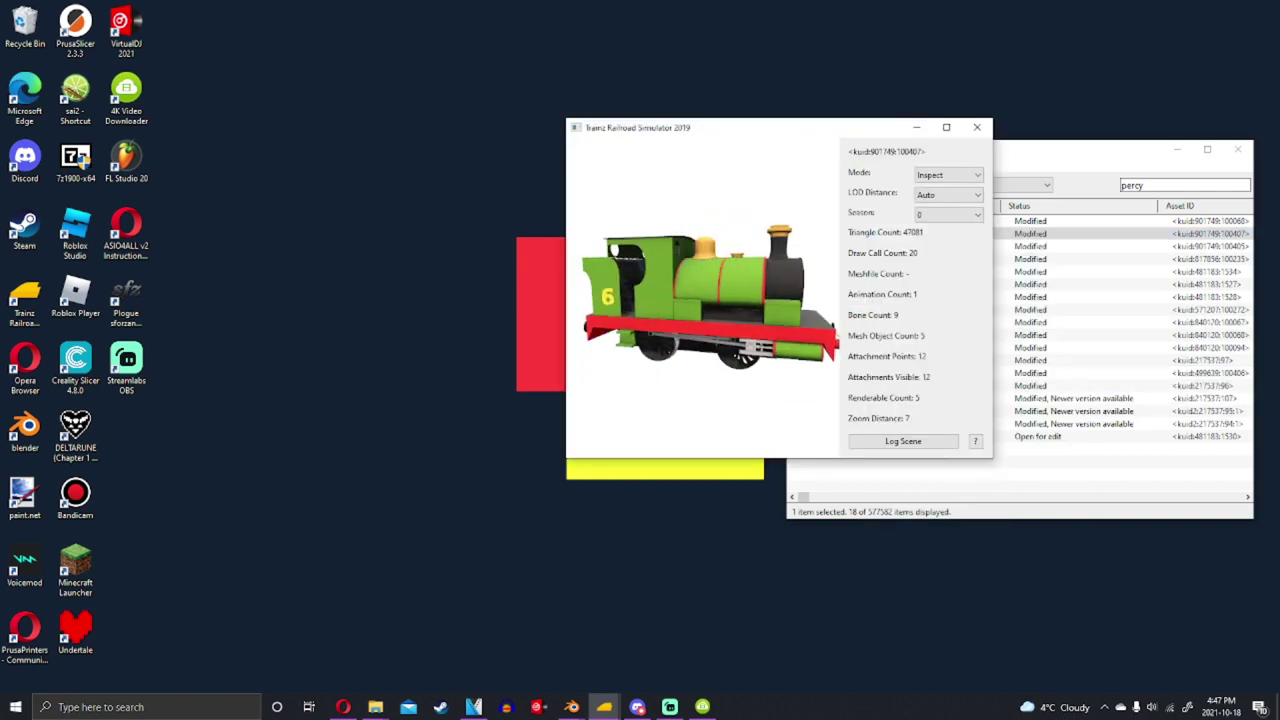
{"action": "left_click", "coordinate": [977, 127]}
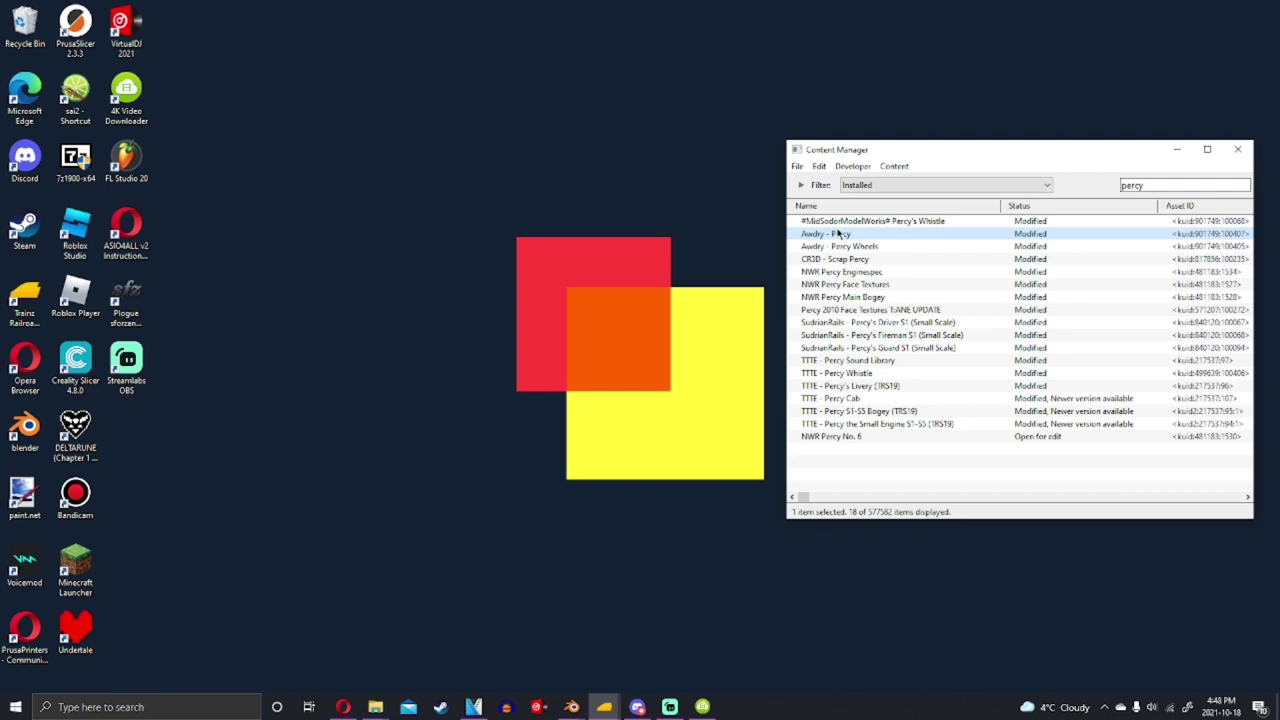
Clone the Awdry - Percy asset, and list today's assets with the search text cleared
{"action": "key", "text": "ctrl+d"}
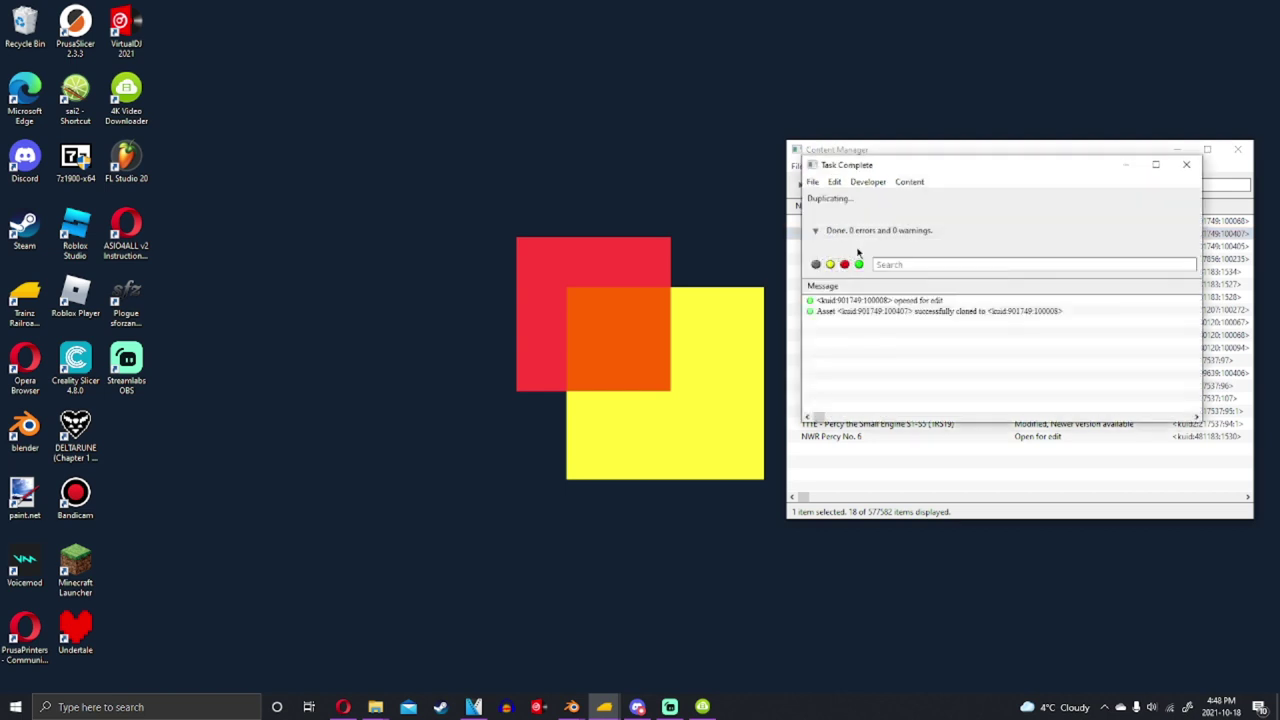
{"action": "left_click", "coordinate": [1186, 165]}
{"action": "left_click", "coordinate": [1010, 185]}
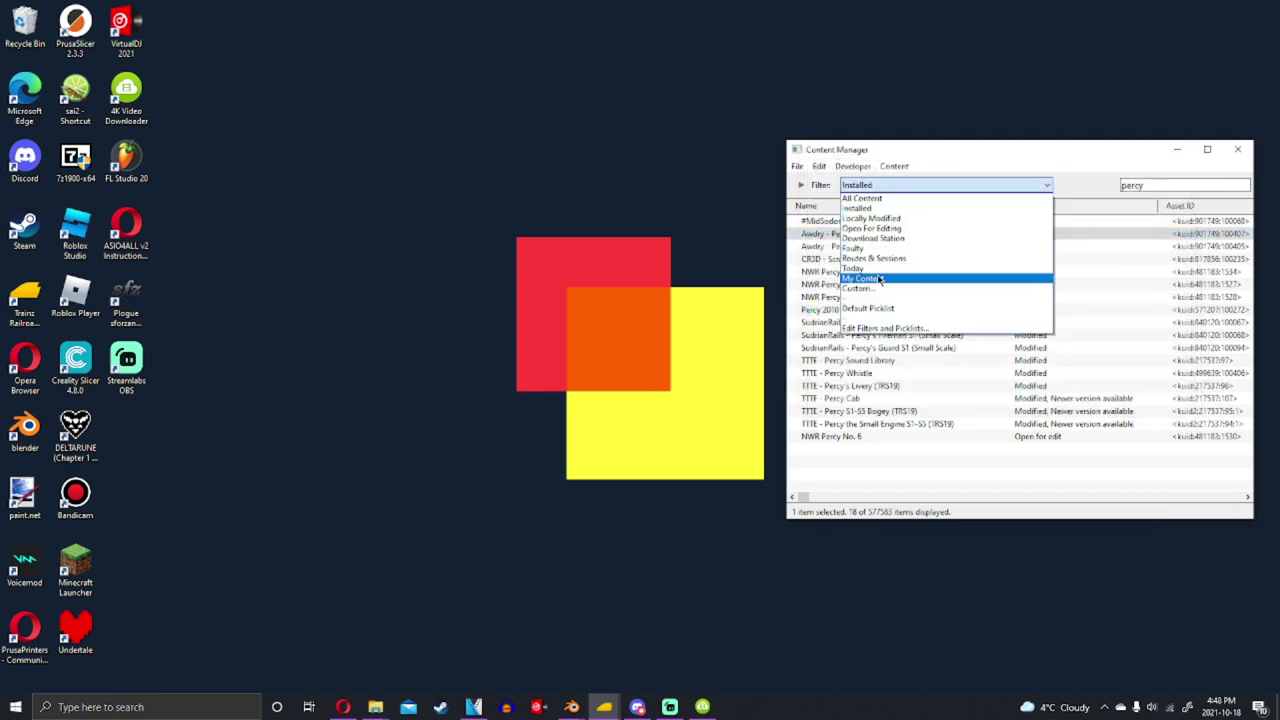
{"action": "left_click", "coordinate": [872, 268]}
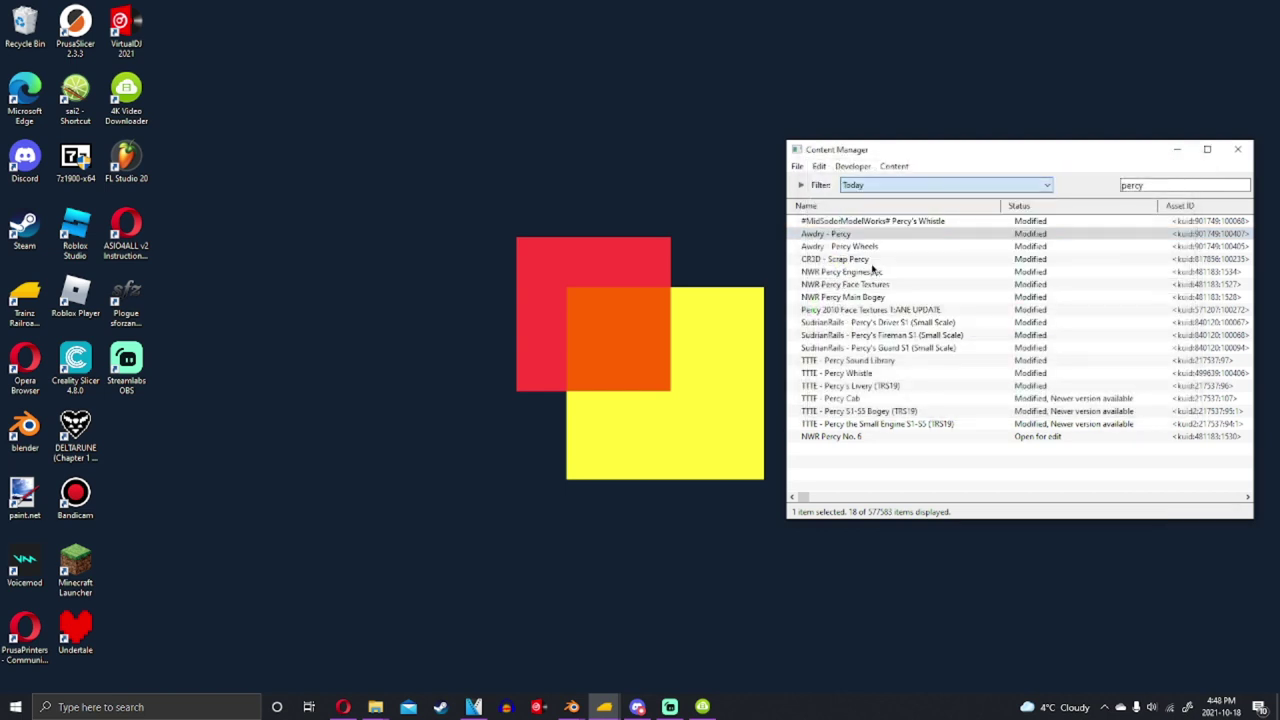
{"action": "double_click", "coordinate": [1168, 185]}
{"action": "key", "text": "BackSpace"}
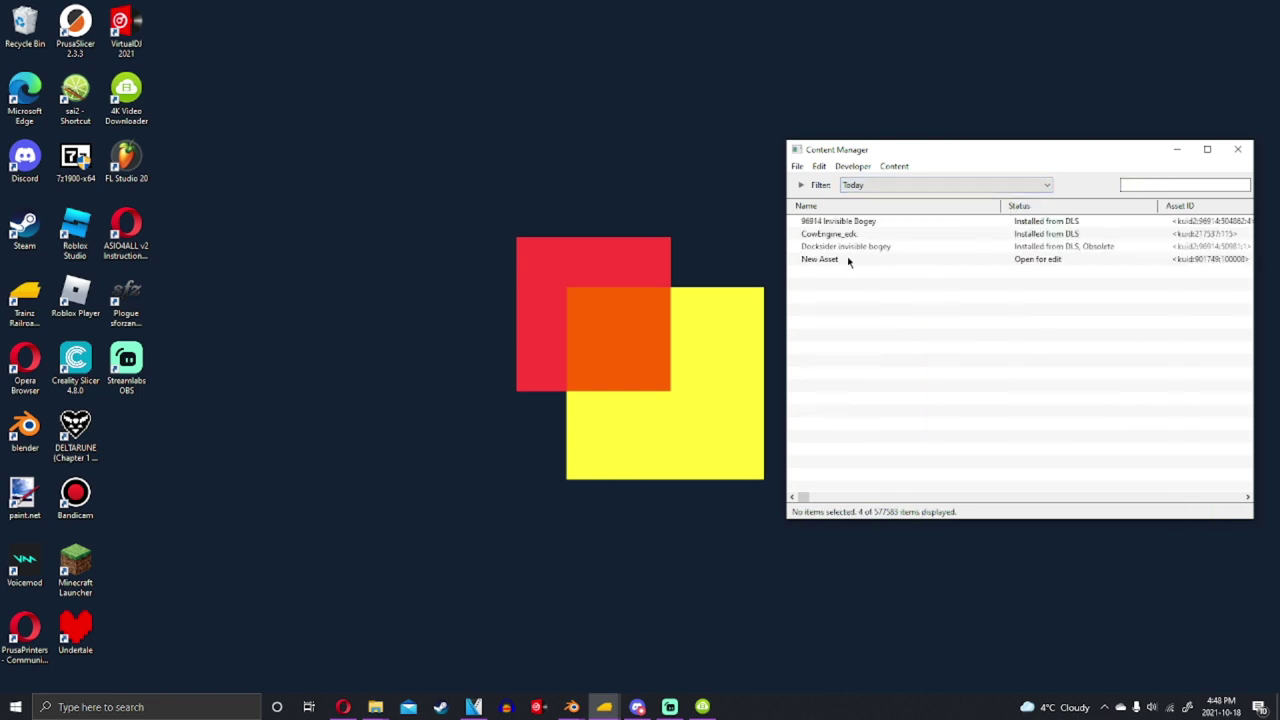
Show the cloned New Asset's folder in File Explorer
{"action": "left_click", "coordinate": [846, 262]}
{"action": "right_click", "coordinate": [844, 265]}
{"action": "mouse_move", "coordinate": [894, 356]}
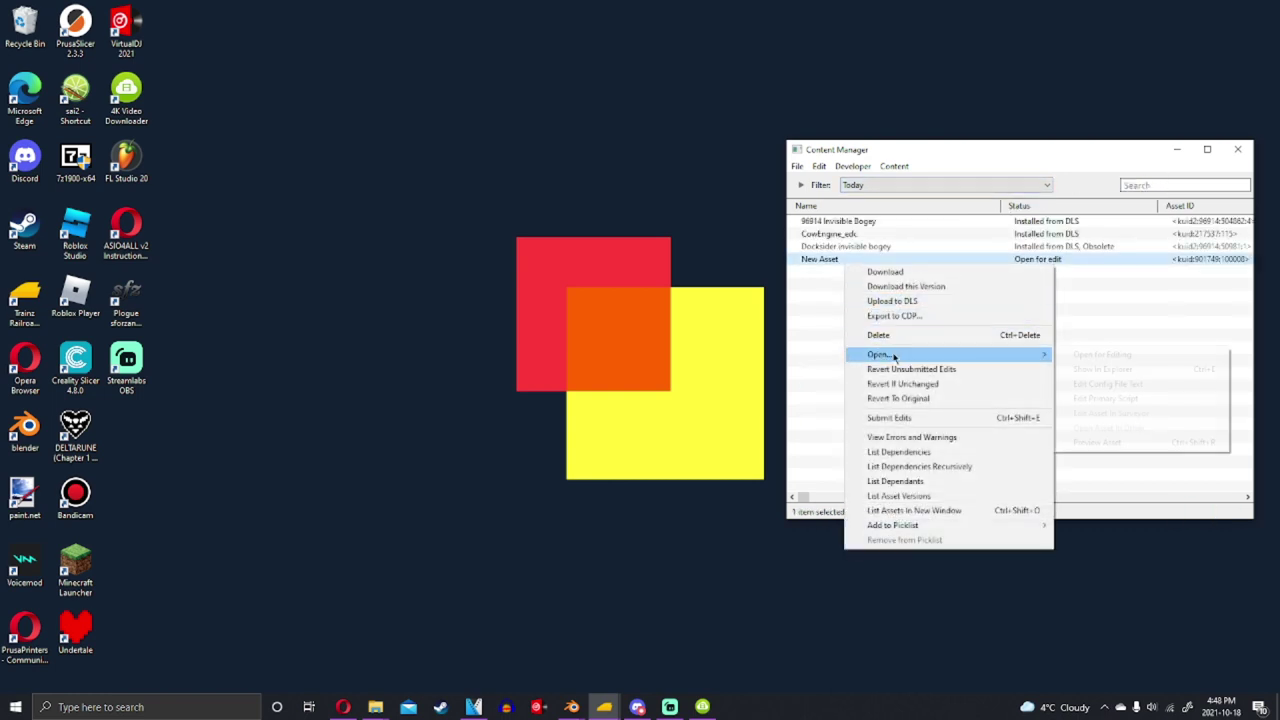
{"action": "left_click", "coordinate": [1103, 369]}
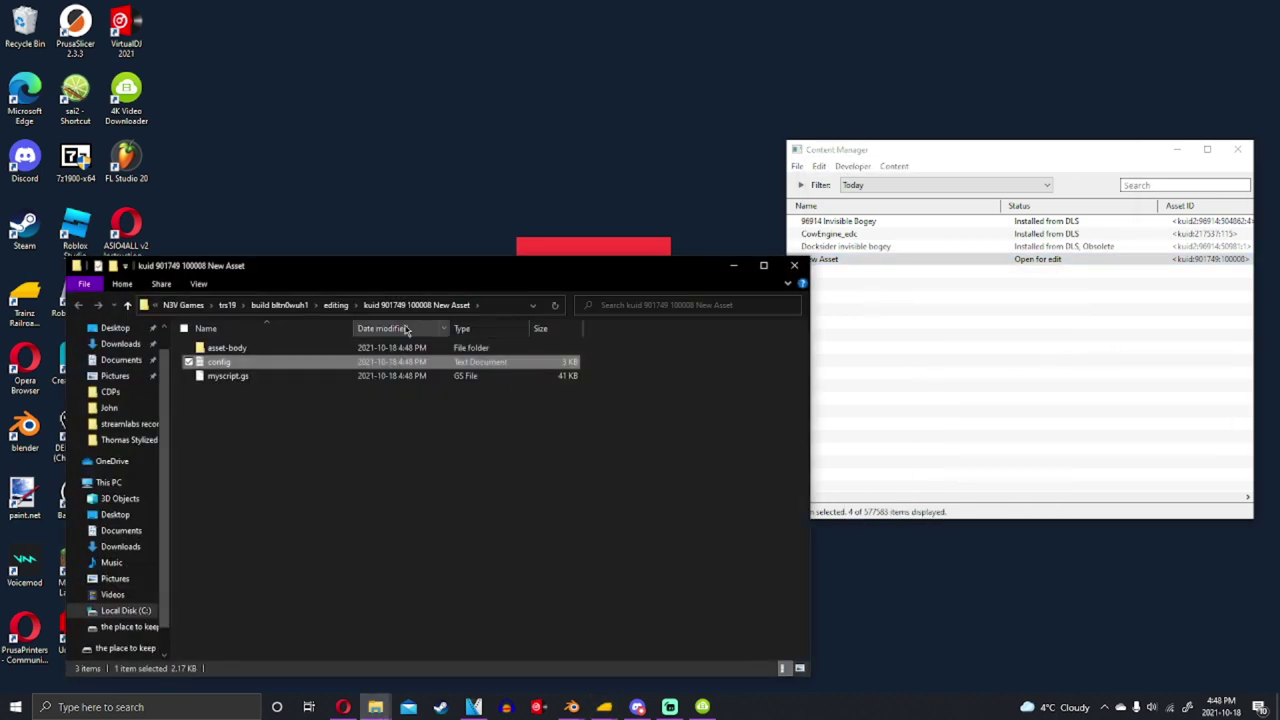
Open the cloned asset's config file in Notepad and select the username value Awdry - Percy for replacement
{"action": "left_click_drag", "start_coordinate": [535, 268], "coordinate": [798, 155]}
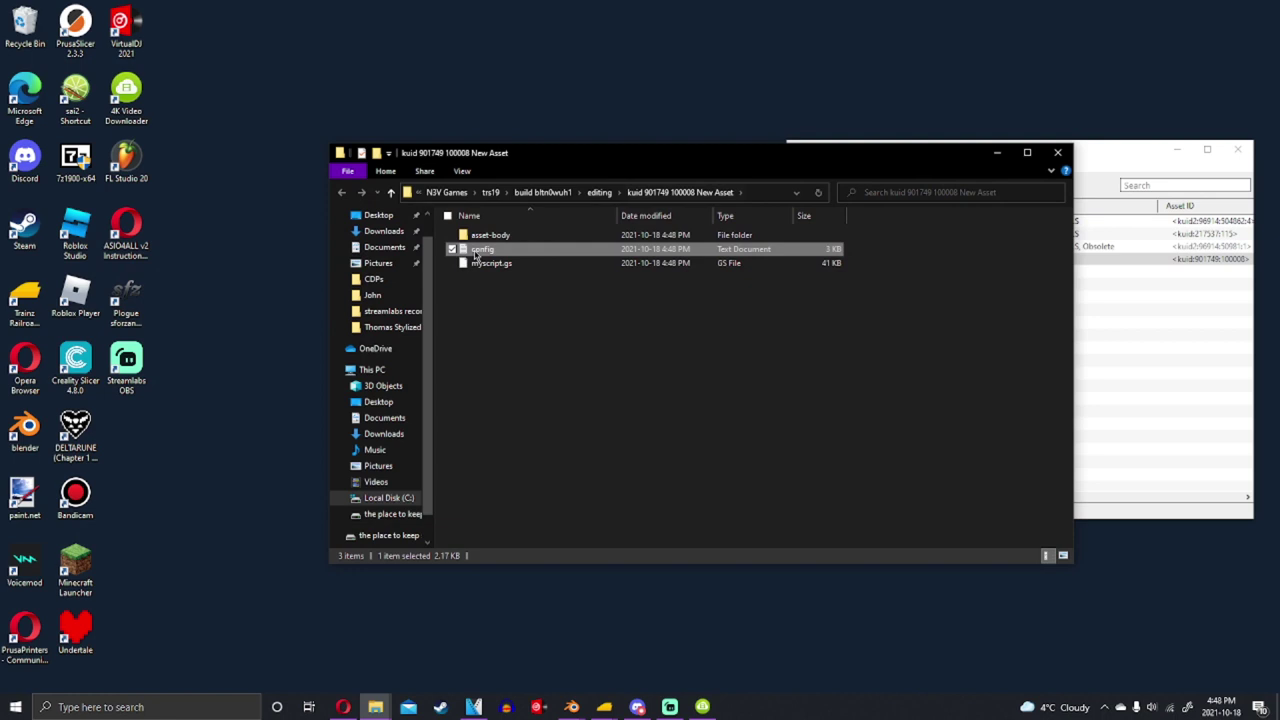
{"action": "double_click", "coordinate": [519, 251]}
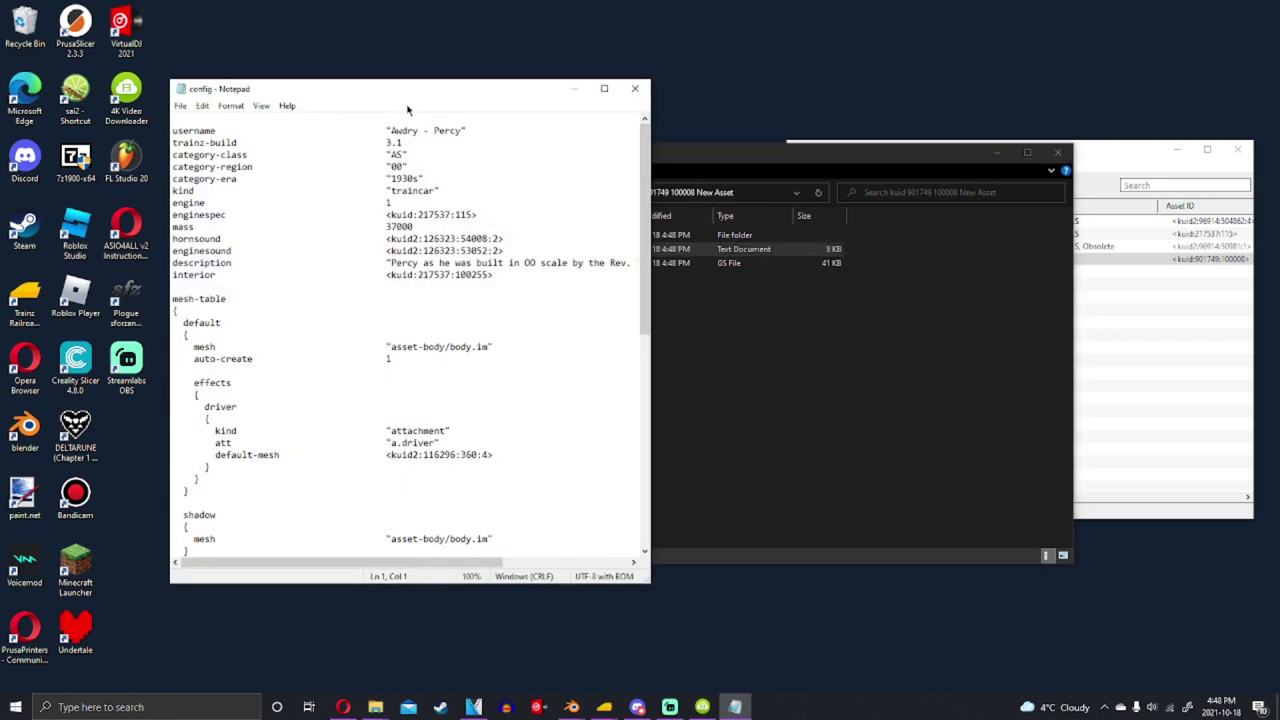
{"action": "left_click_drag", "start_coordinate": [175, 131], "coordinate": [228, 131]}
{"action": "left_click", "coordinate": [1206, 324]}
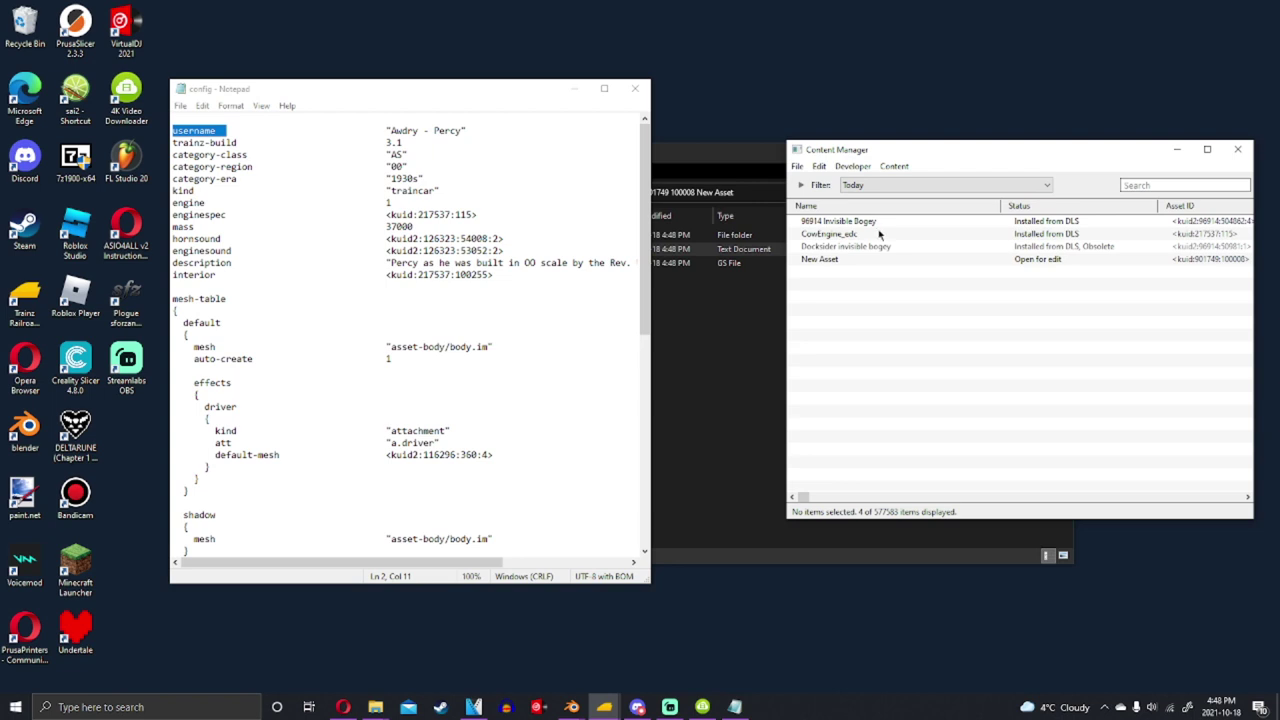
{"action": "left_click", "coordinate": [808, 222]}
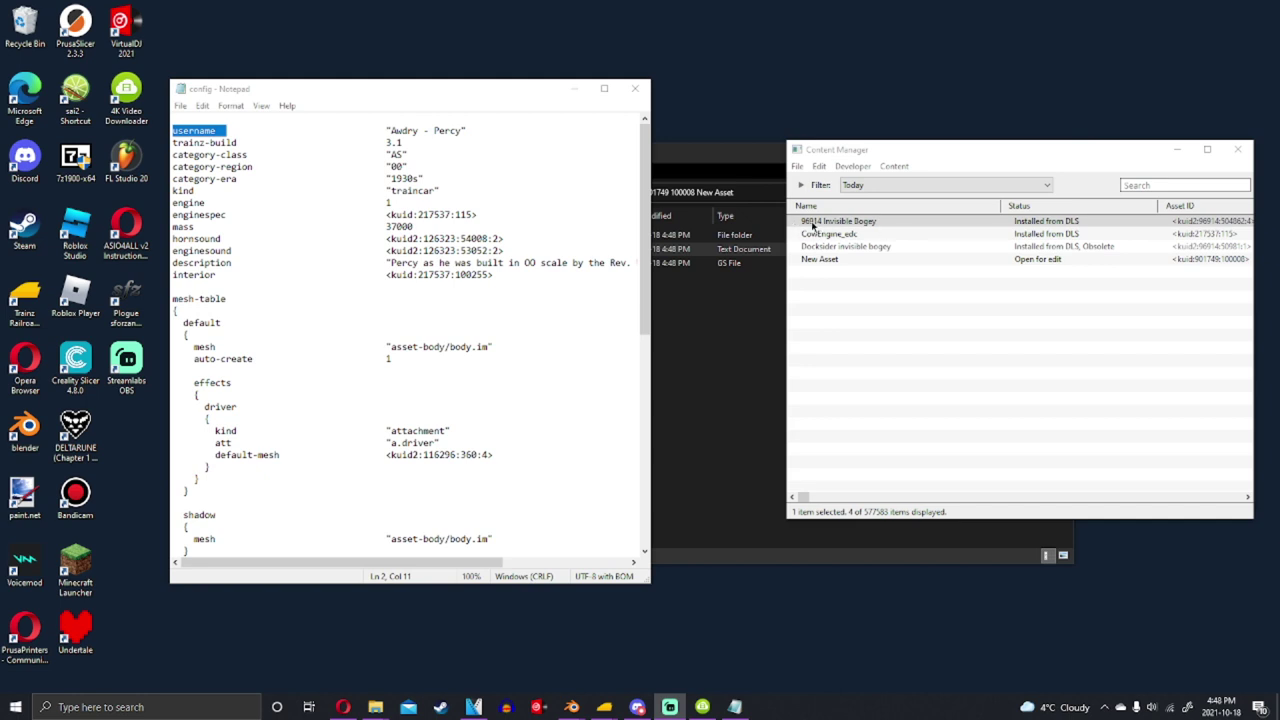
{"action": "left_click", "coordinate": [425, 130]}
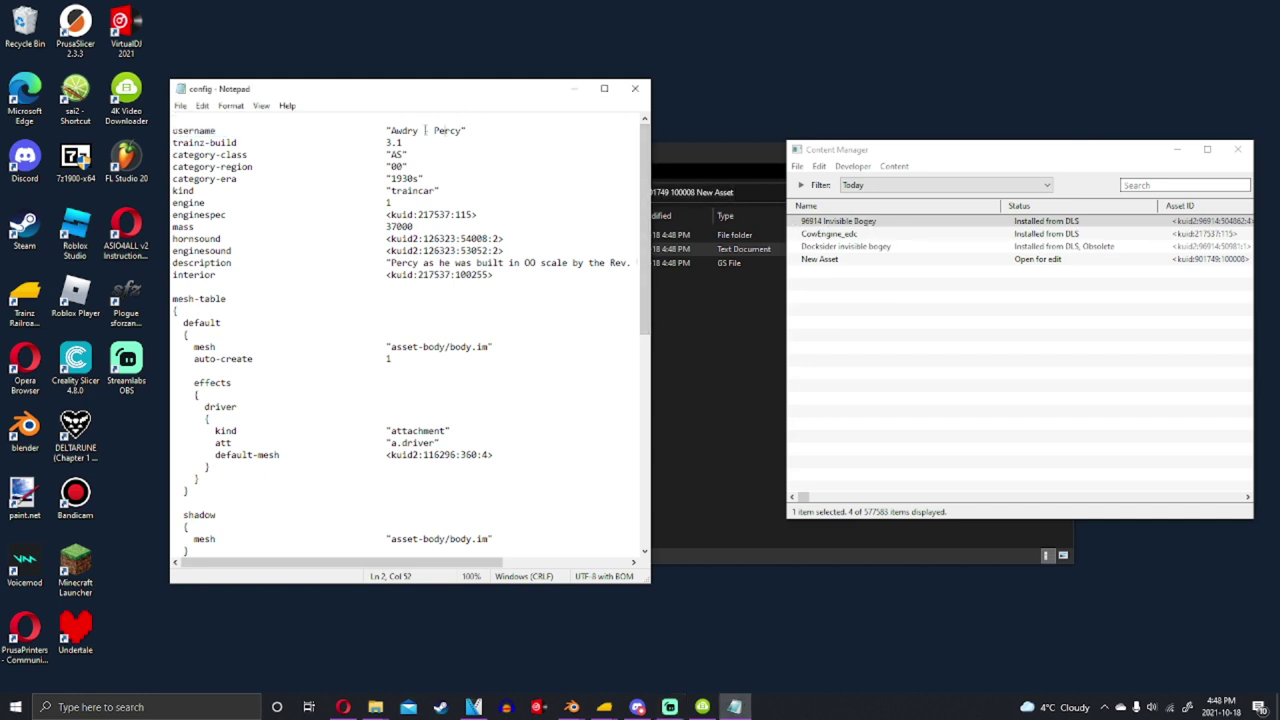
{"action": "left_click_drag", "start_coordinate": [391, 130], "coordinate": [459, 131]}
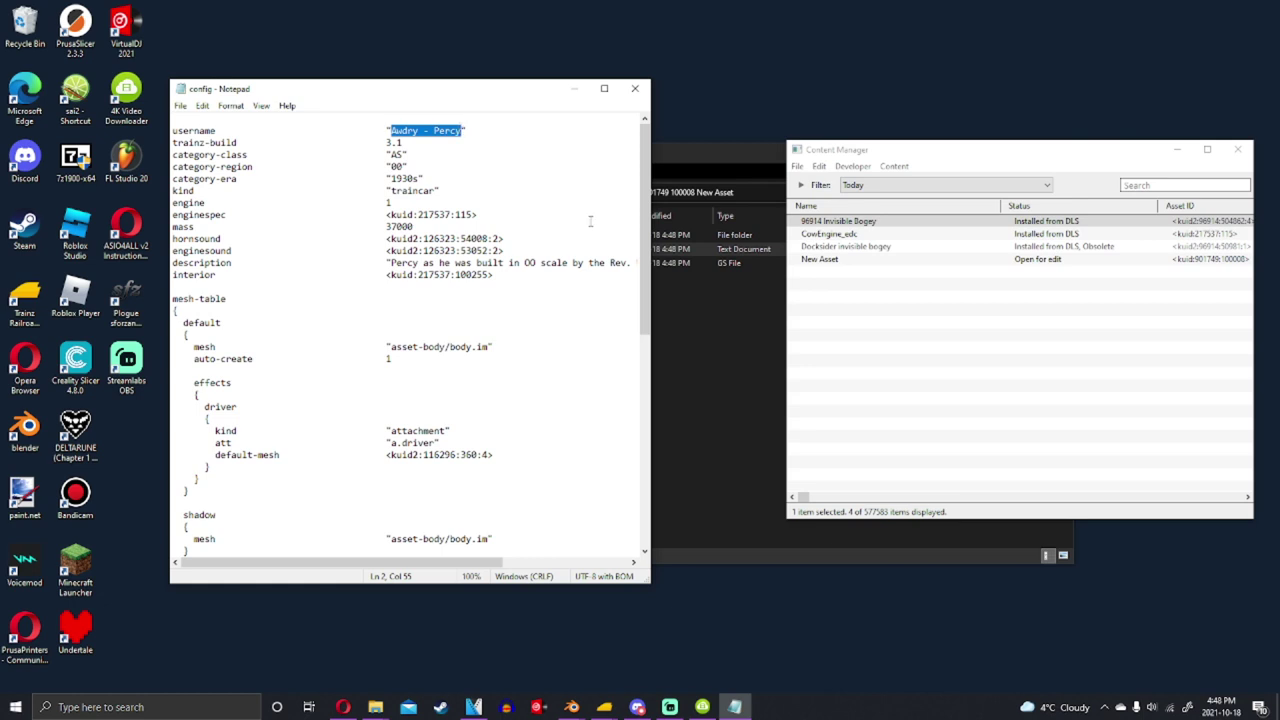
{"action": "type", "text": "exam"}
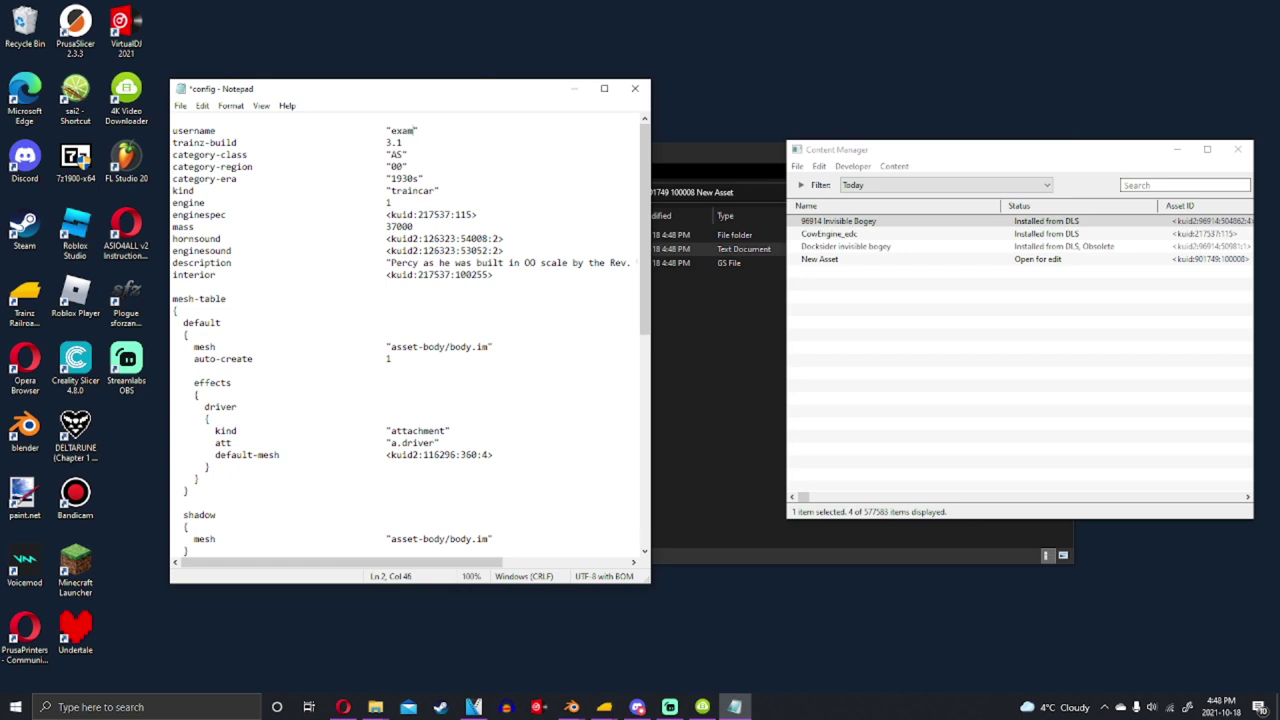
{"action": "type", "text": "ple faceless t"}
{"action": "key", "text": "BackSpace"}
{"action": "key", "text": "BackSpace"}
{"action": "key", "text": "BackSpace"}
{"action": "key", "text": "BackSpace"}
{"action": "key", "text": "BackSpace"}
{"action": "key", "text": "BackSpace"}
{"action": "key", "text": "BackSpace"}
{"action": "key", "text": "BackSpace"}
{"action": "key", "text": "BackSpace"}
{"action": "key", "text": "BackSpace"}
{"action": "key", "text": "BackSpace"}
{"action": "key", "text": "BackSpace"}
{"action": "key", "text": "BackSpace"}
{"action": "key", "text": "BackSpace"}
{"action": "key", "text": "BackSpace"}
{"action": "key", "text": "BackSpace"}
{"action": "key", "text": "BackSpace"}
{"action": "key", "text": "BackSpace"}
{"action": "key", "text": "BackSpace"}
{"action": "key", "text": "BackSpace"}
{"action": "type", "text": "James the Red Engin"}
{"action": "key", "text": "BackSpace"}
{"action": "key", "text": "BackSpace"}
{"action": "key", "text": "BackSpace"}
{"action": "key", "text": "BackSpace"}
{"action": "key", "text": "BackSpace"}
{"action": "key", "text": "BackSpace"}
{"action": "key", "text": "BackSpace"}
{"action": "key", "text": "BackSpace"}
{"action": "key", "text": "BackSpace"}
{"action": "key", "text": "BackSpace"}
{"action": "key", "text": "BackSpace"}
{"action": "key", "text": "BackSpace"}
{"action": "key", "text": "BackSpace"}
{"action": "key", "text": "BackSpace"}
{"action": "key", "text": "BackSpace"}
{"action": "key", "text": "BackSpace"}
{"action": "type", "text": "Duchess of Hamilton"}
{"action": "key", "text": "BackSpace"}
{"action": "key", "text": "BackSpace"}
{"action": "key", "text": "BackSpace"}
{"action": "key", "text": "BackSpace"}
{"action": "key", "text": "BackSpace"}
{"action": "key", "text": "BackSpace"}
{"action": "key", "text": "BackSpace"}
{"action": "key", "text": "BackSpace"}
{"action": "key", "text": "BackSpace"}
{"action": "key", "text": "BackSpace"}
{"action": "key", "text": "BackSpace"}
{"action": "key", "text": "BackSpace"}
{"action": "key", "text": "BackSpace"}
{"action": "key", "text": "BackSpace"}
{"action": "key", "text": "BackSpace"}
{"action": "key", "text": "BackSpace"}
{"action": "key", "text": "BackSpace"}
{"action": "key", "text": "BackSpace"}
Set the username value to "example train for youtube 1" and save the config file
{"action": "type", "text": "example train for youtube"}
{"action": "left_click", "coordinate": [536, 232]}
{"action": "key", "text": "ctrl+s"}
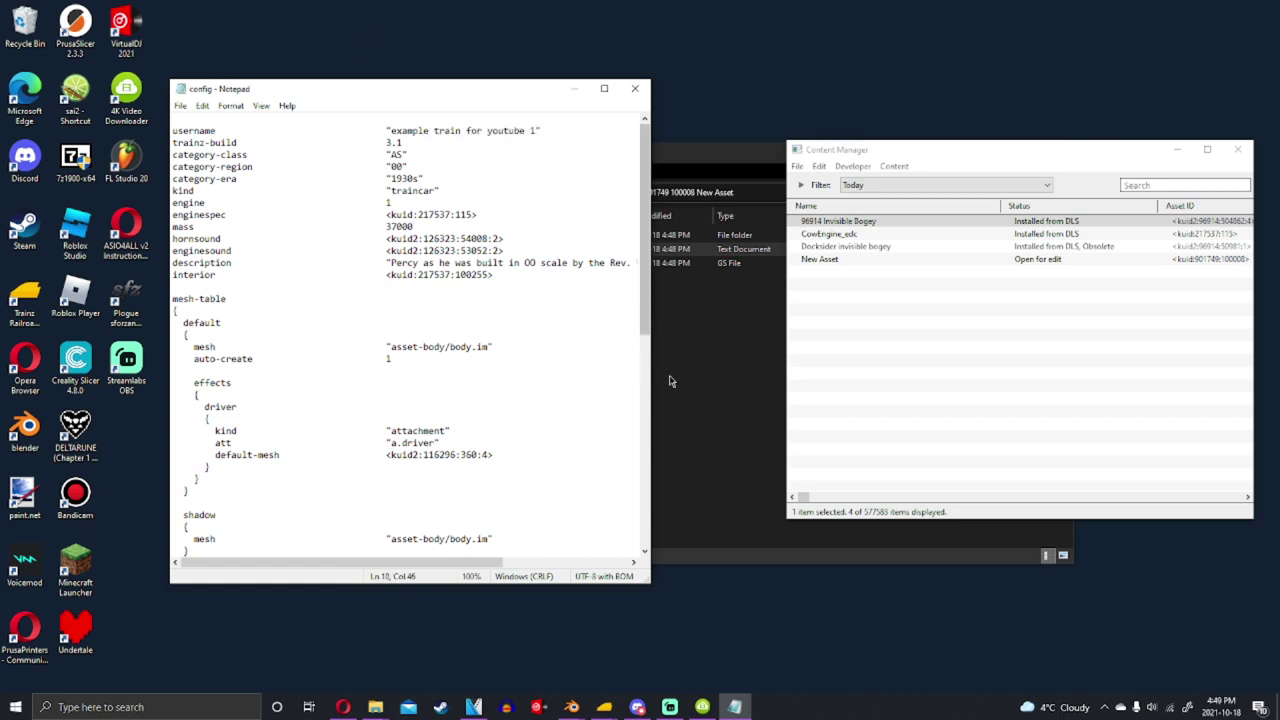
Delete all the files inside the cloned asset's asset-body folder
{"action": "left_click", "coordinate": [673, 380]}
{"action": "double_click", "coordinate": [530, 237]}
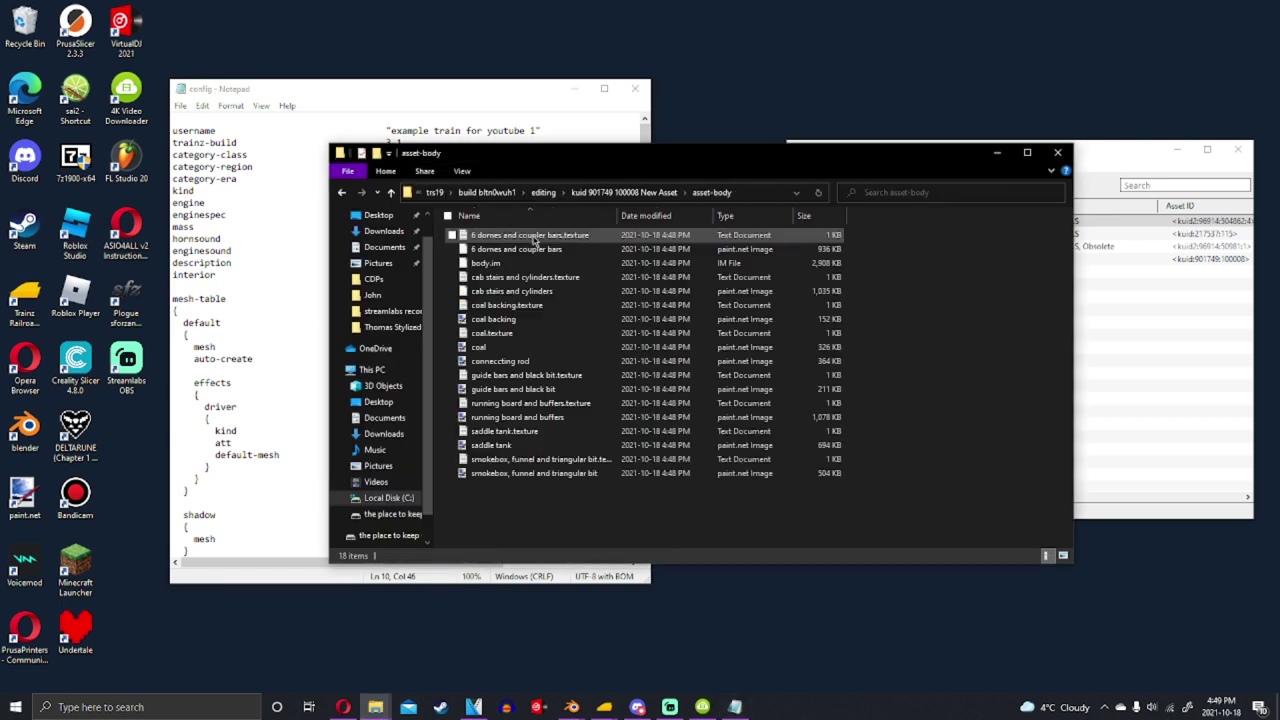
{"action": "left_click_drag", "start_coordinate": [518, 520], "coordinate": [700, 226]}
{"action": "right_click", "coordinate": [638, 320]}
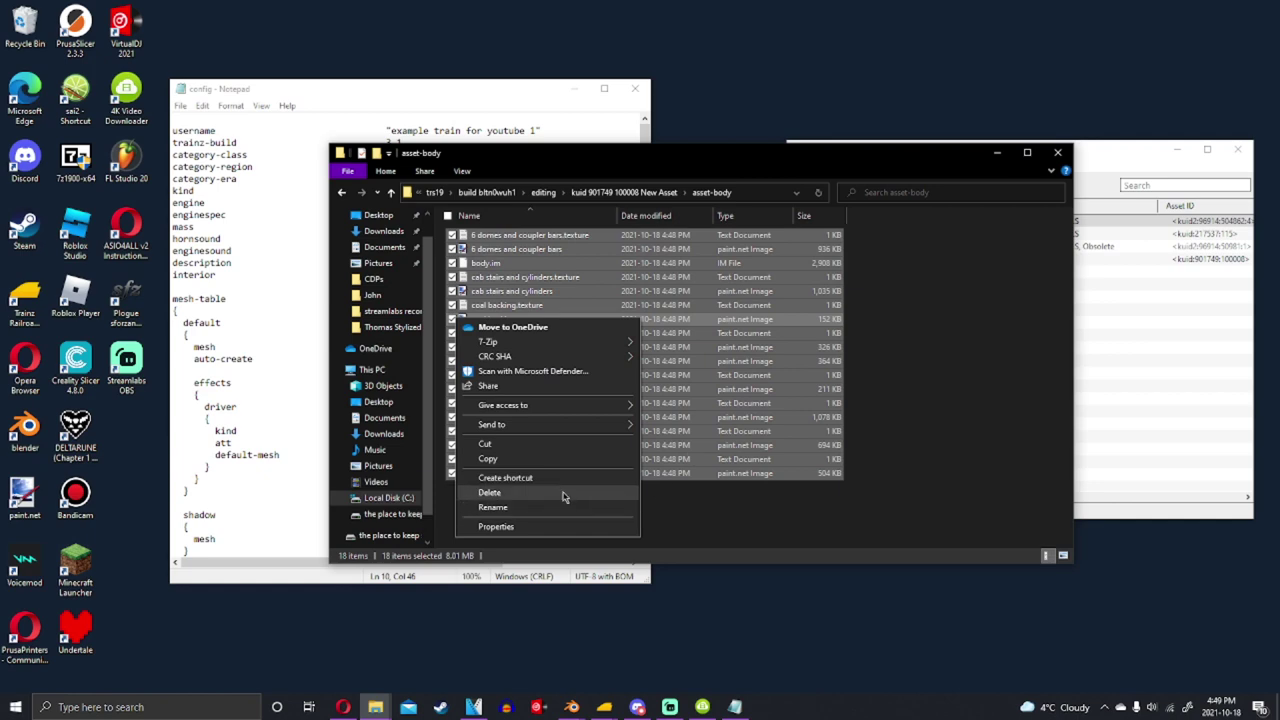
{"action": "left_click", "coordinate": [566, 498]}
Copy the four texture text files and thomas trainz export.im from Thomas Stylized's export body folder into asset-body
{"action": "left_click", "coordinate": [375, 707]}
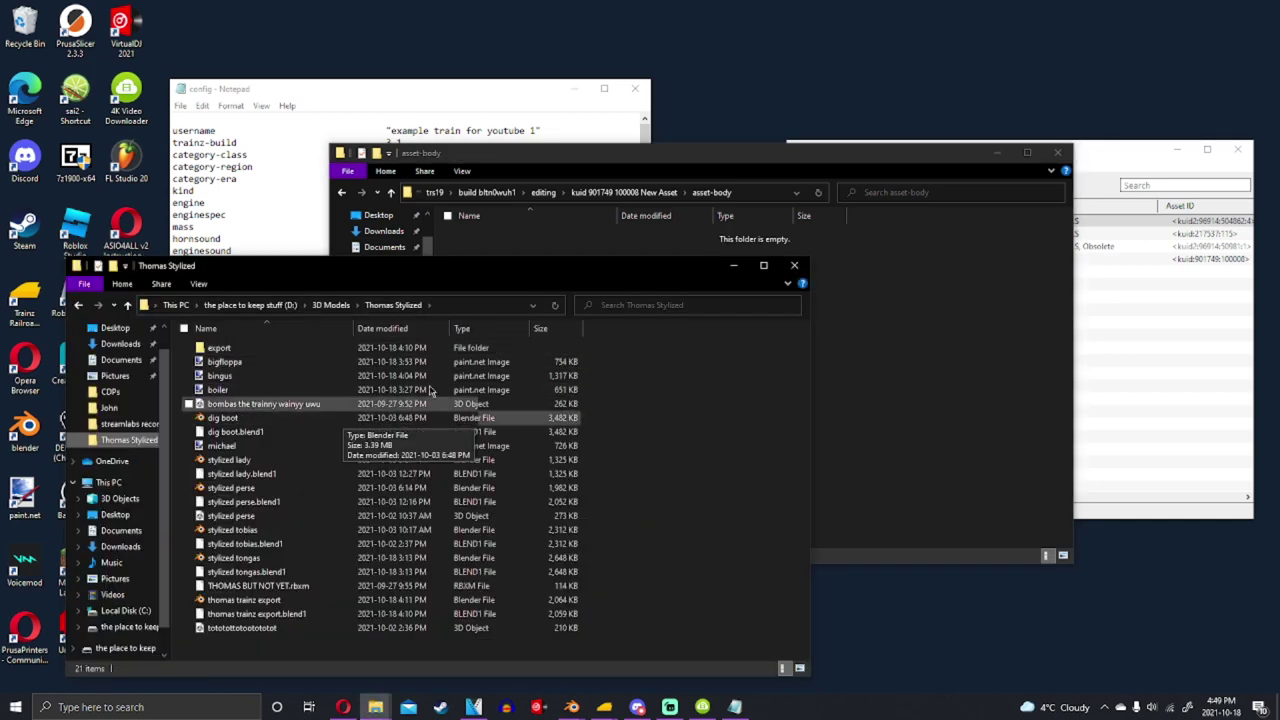
{"action": "double_click", "coordinate": [260, 348]}
{"action": "double_click", "coordinate": [263, 349]}
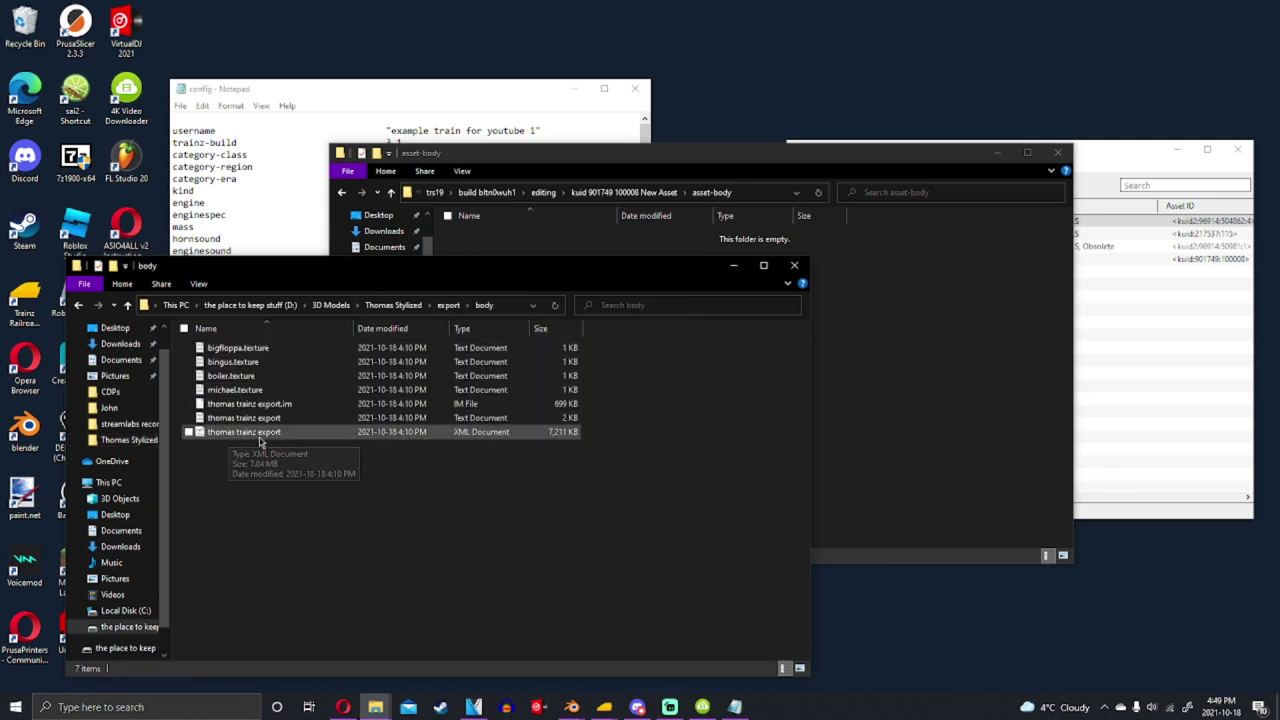
{"action": "left_click_drag", "start_coordinate": [266, 477], "coordinate": [404, 340]}
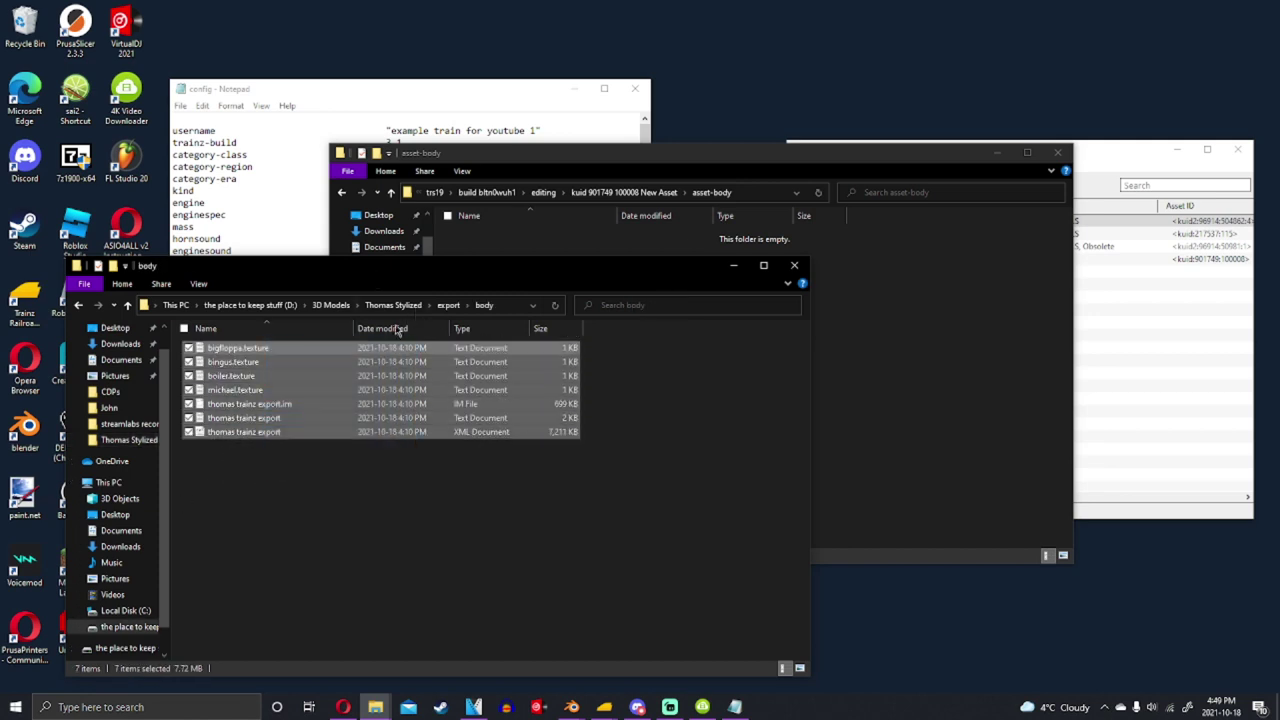
{"action": "left_click", "coordinate": [293, 421], "text": "ctrl"}
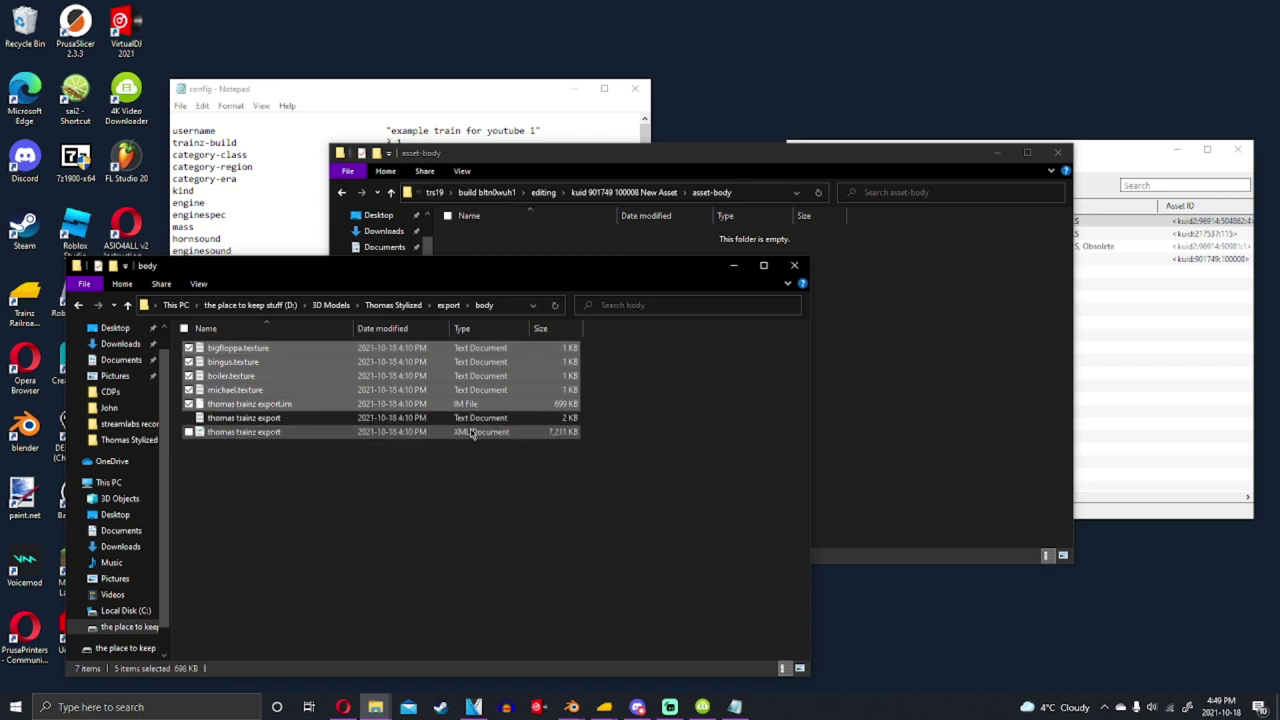
{"action": "left_click", "coordinate": [512, 436], "text": "ctrl"}
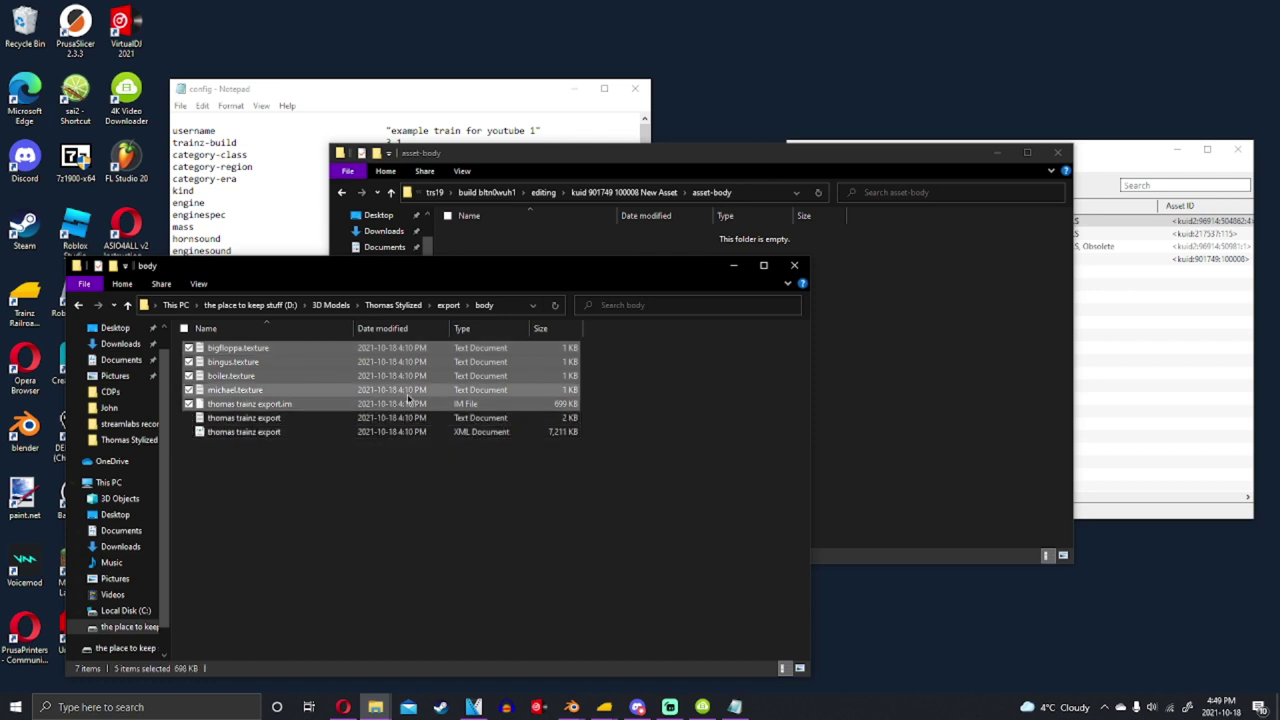
{"action": "right_click", "coordinate": [226, 398]}
{"action": "left_click", "coordinate": [262, 518]}
{"action": "left_click", "coordinate": [951, 363]}
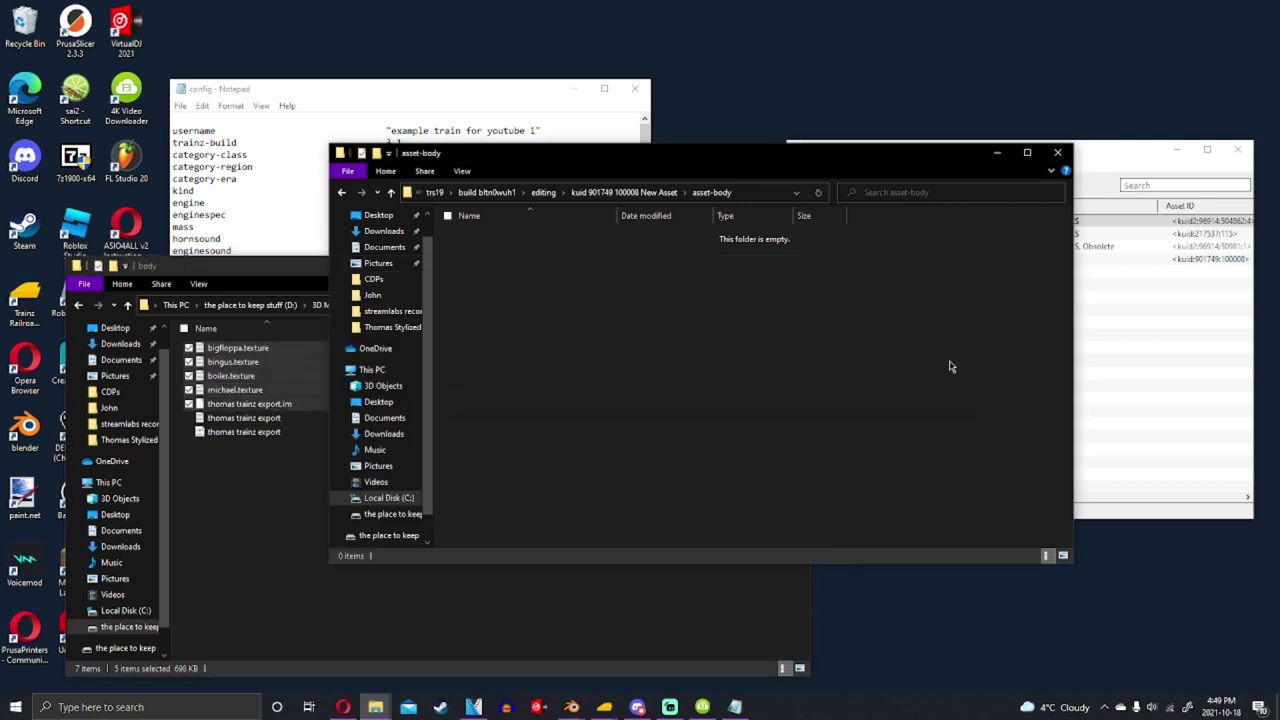
{"action": "right_click", "coordinate": [829, 356]}
{"action": "left_click", "coordinate": [706, 444]}
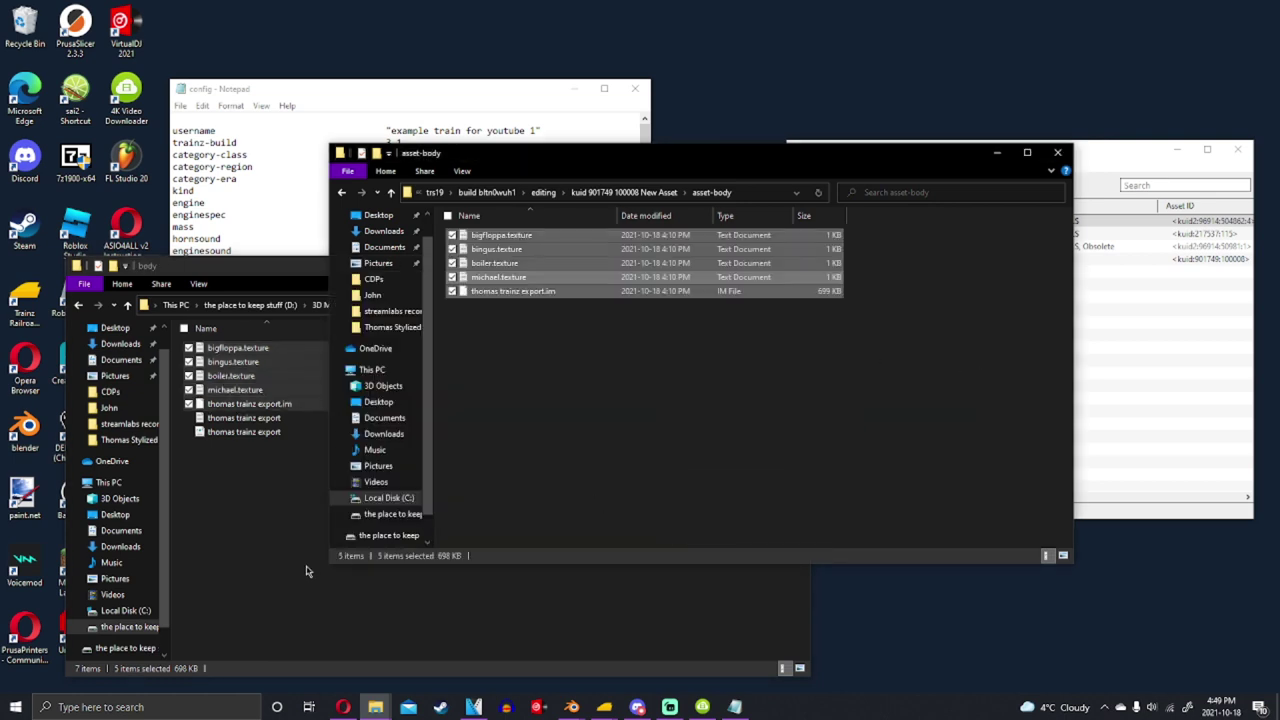
Copy the bigfloppa, bingus, boiler and michael images from the Thomas Stylized folder into asset-body
{"action": "left_click", "coordinate": [300, 505]}
{"action": "left_click", "coordinate": [447, 305]}
{"action": "left_click", "coordinate": [393, 305]}
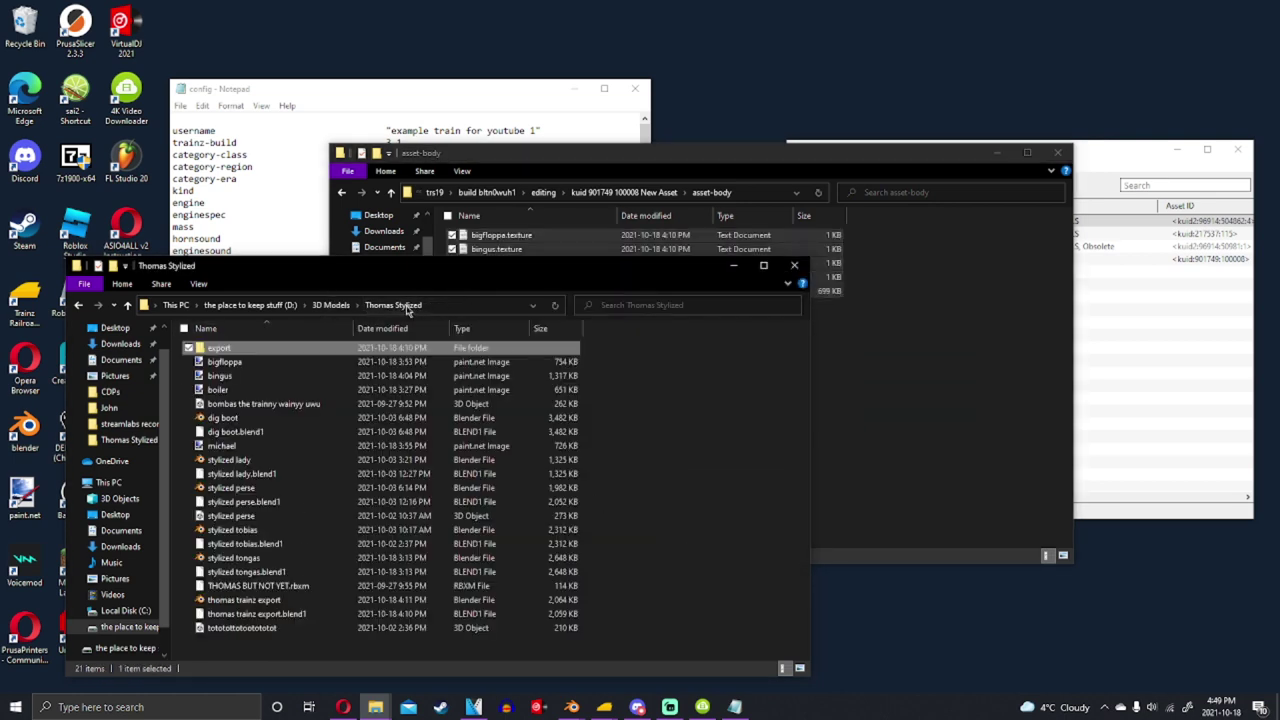
{"action": "left_click", "coordinate": [225, 362]}
{"action": "left_click", "coordinate": [235, 376], "text": "ctrl"}
{"action": "left_click", "coordinate": [255, 391], "text": "ctrl"}
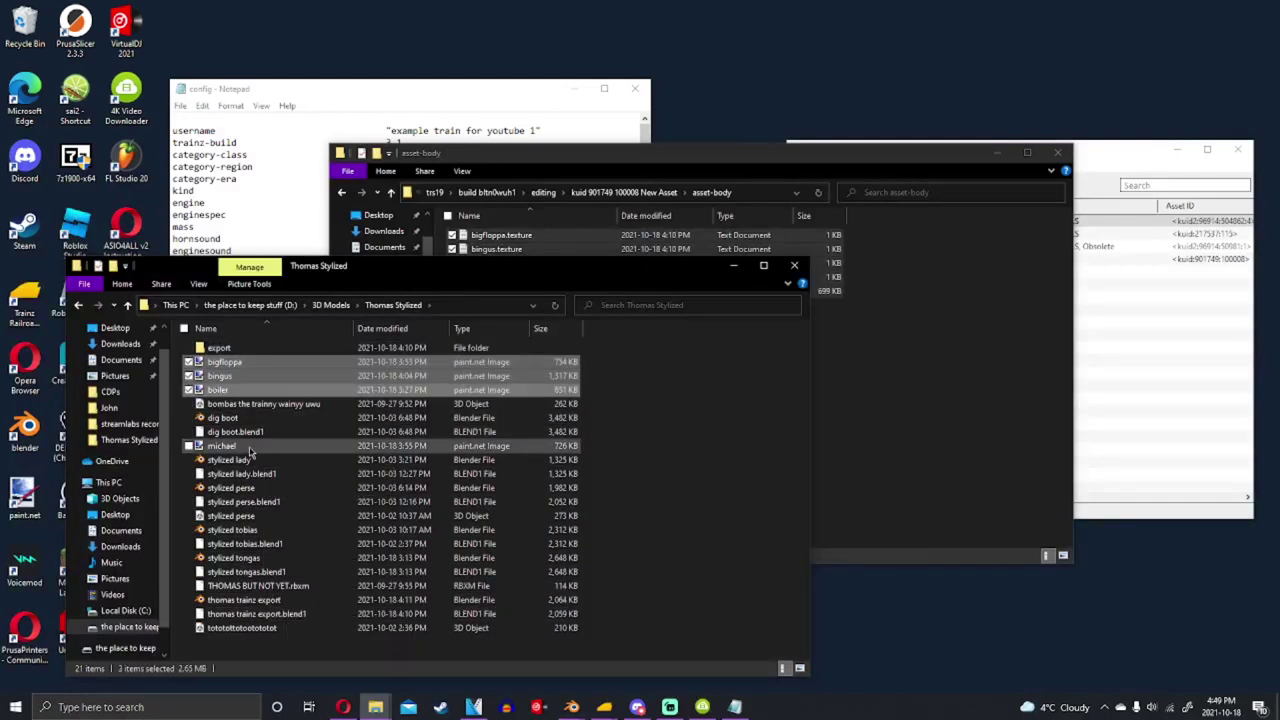
{"action": "left_click", "coordinate": [250, 446], "text": "ctrl"}
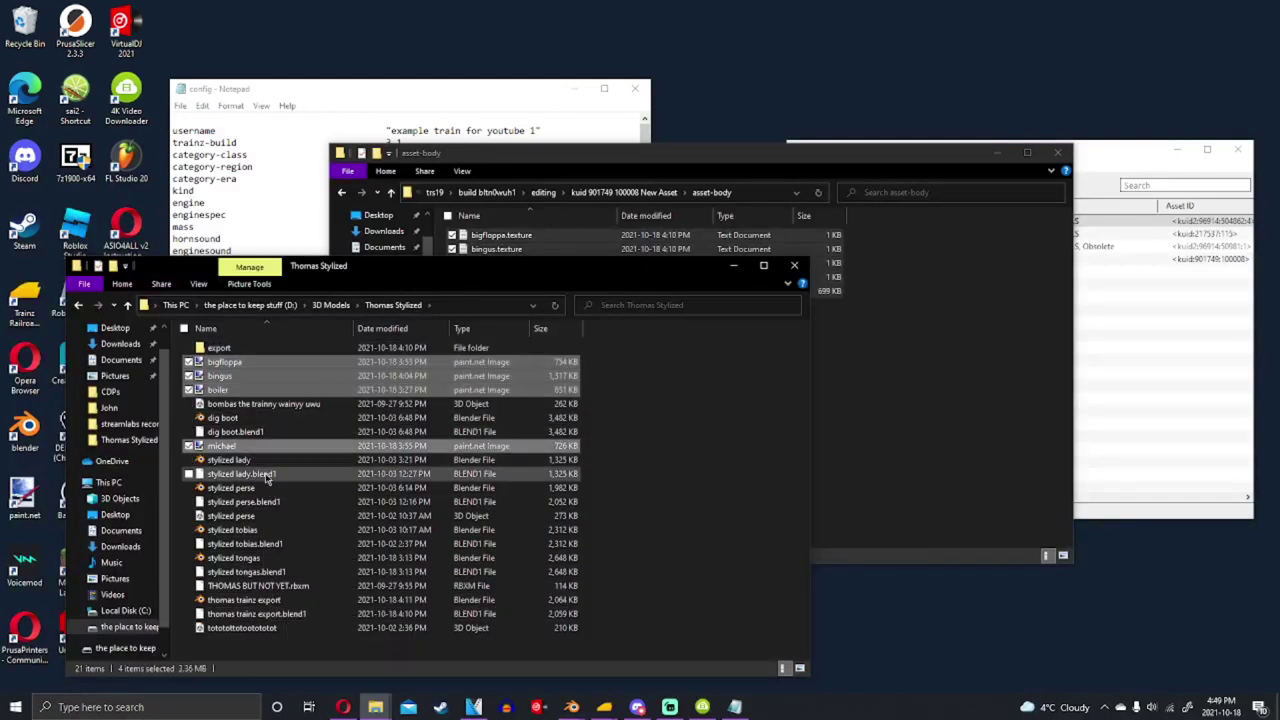
{"action": "right_click", "coordinate": [303, 388]}
{"action": "left_click", "coordinate": [149, 549]}
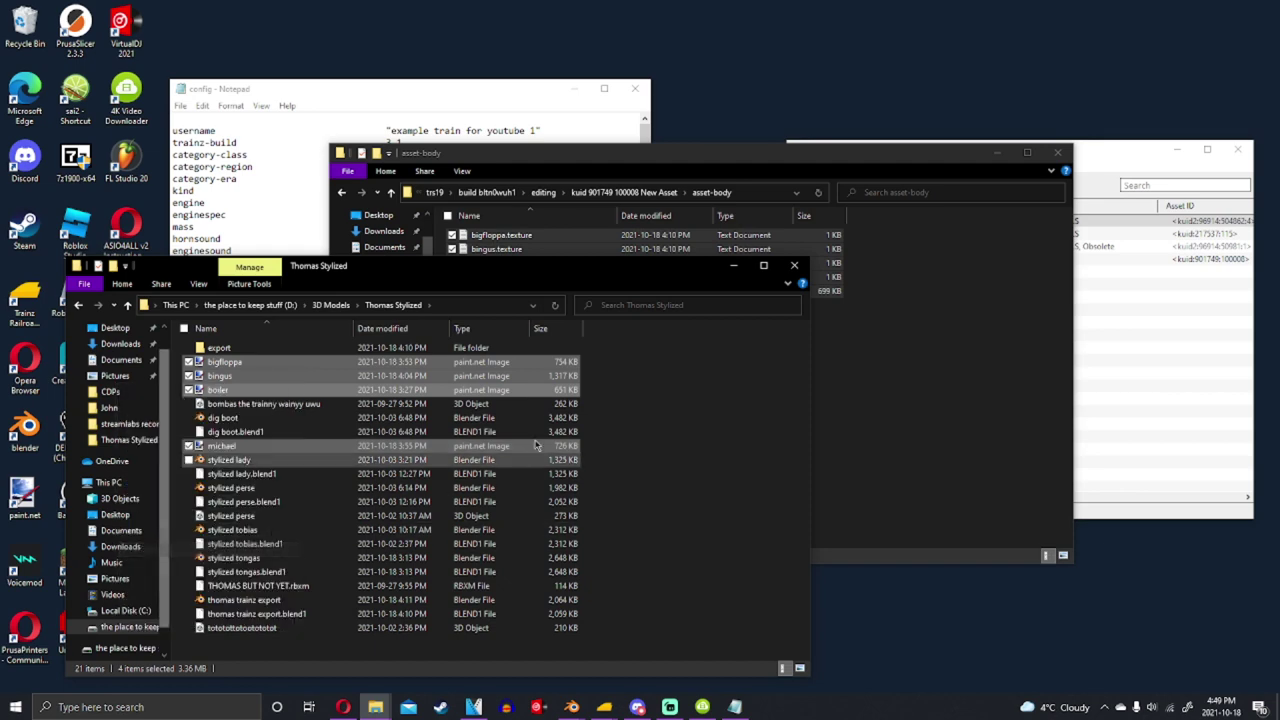
{"action": "left_click", "coordinate": [828, 366]}
{"action": "right_click", "coordinate": [828, 366]}
{"action": "left_click", "coordinate": [765, 452]}
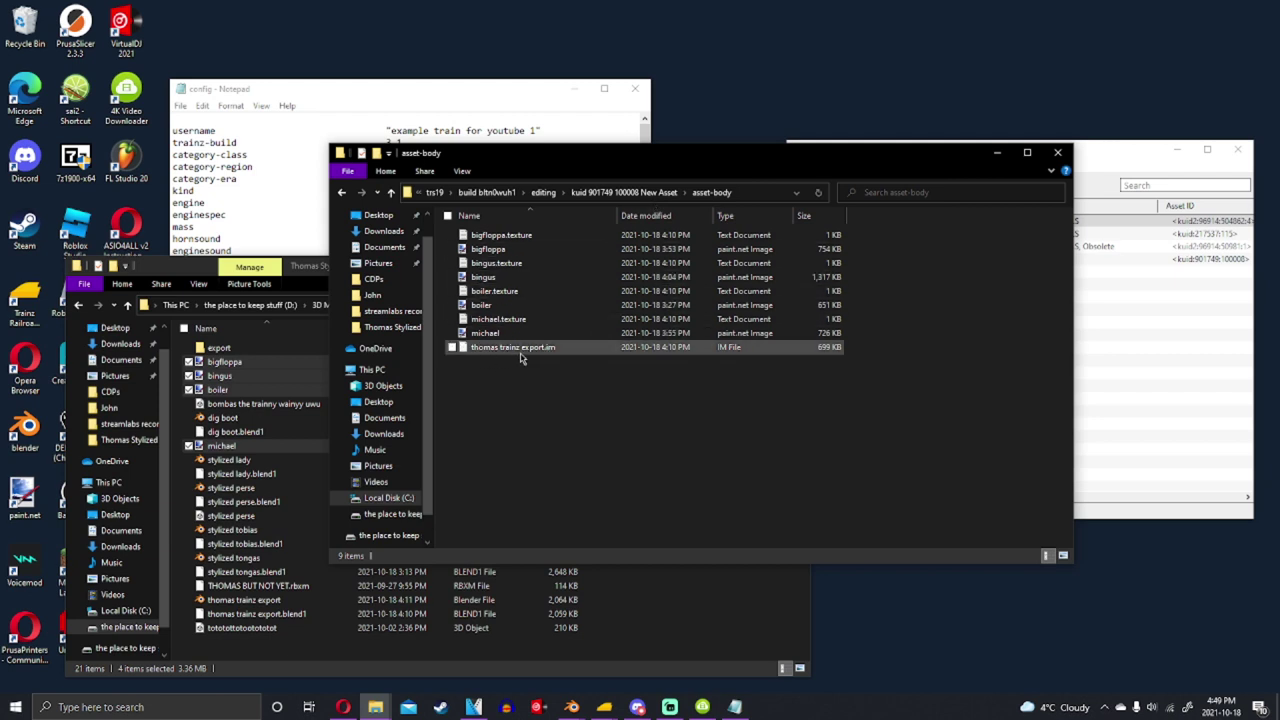
In the config's mesh-table, set the default mesh path to "asset-body/thomas trainz export.im"
{"action": "key", "text": "alt+Tab"}
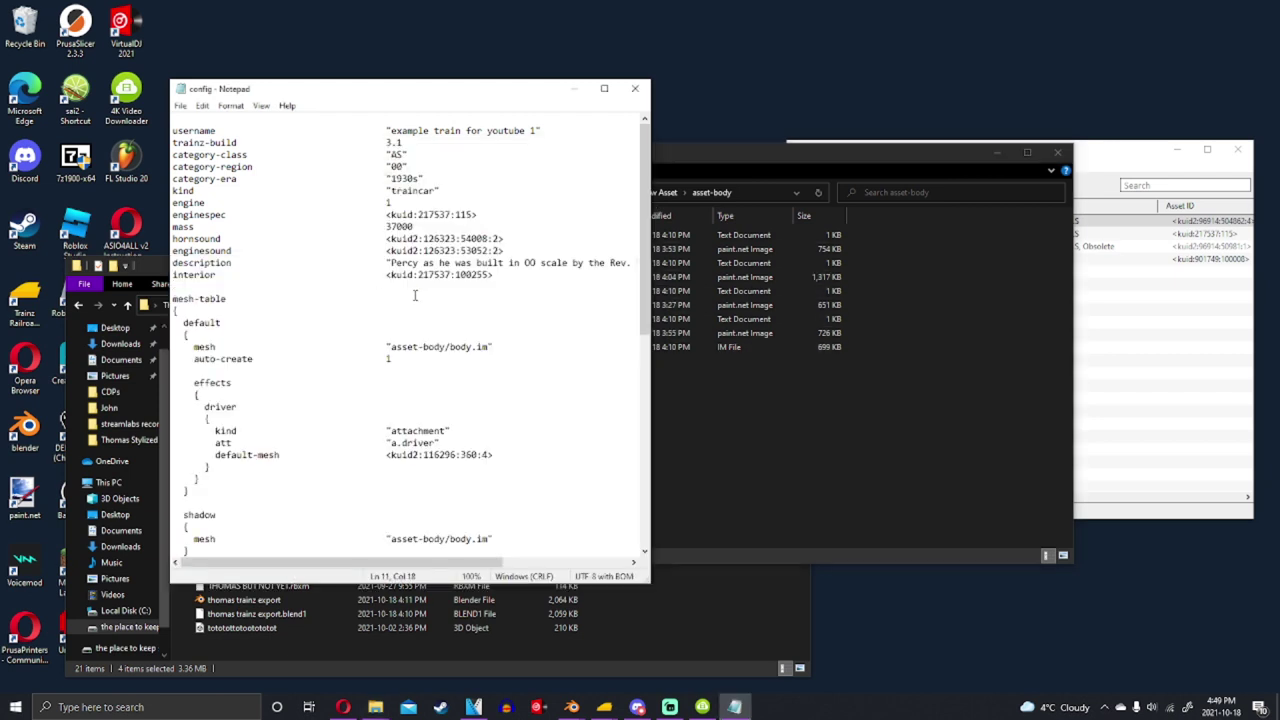
{"action": "scroll", "coordinate": [429, 280], "scroll_direction": "down", "scroll_amount": 1}
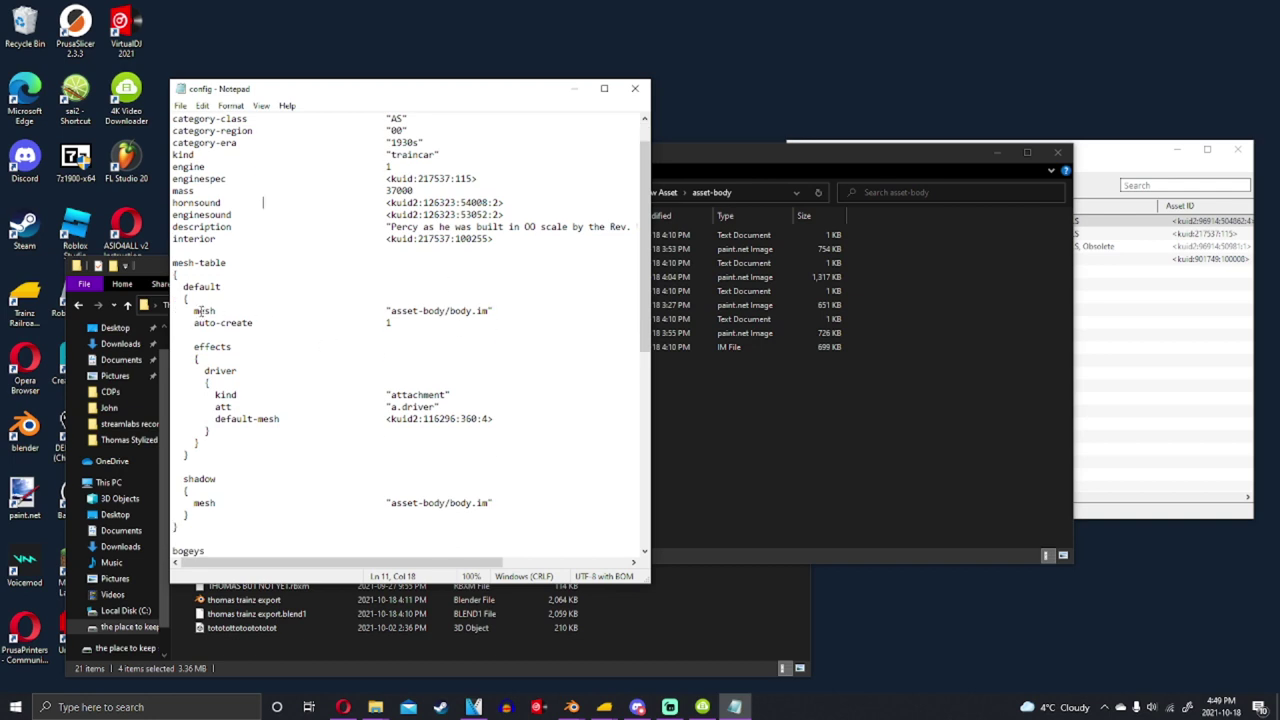
{"action": "left_click_drag", "start_coordinate": [197, 311], "coordinate": [472, 316]}
{"action": "left_click", "coordinate": [424, 310]}
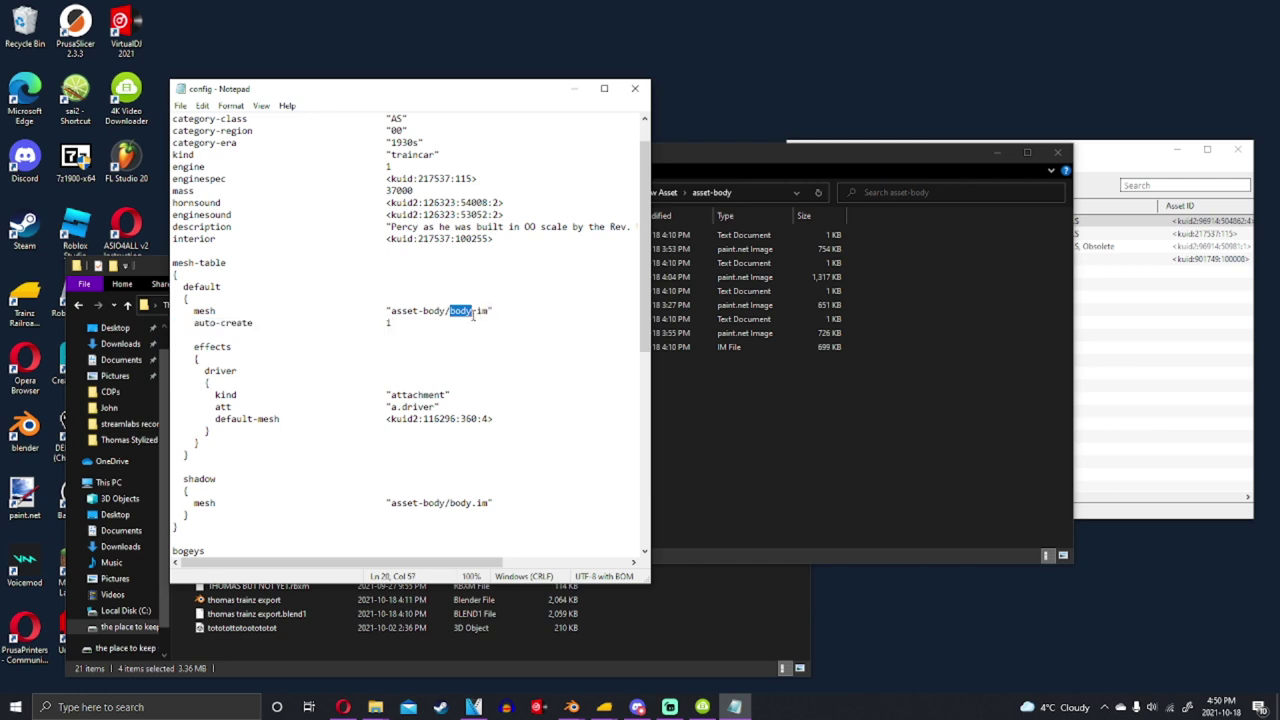
{"action": "left_click", "coordinate": [816, 386]}
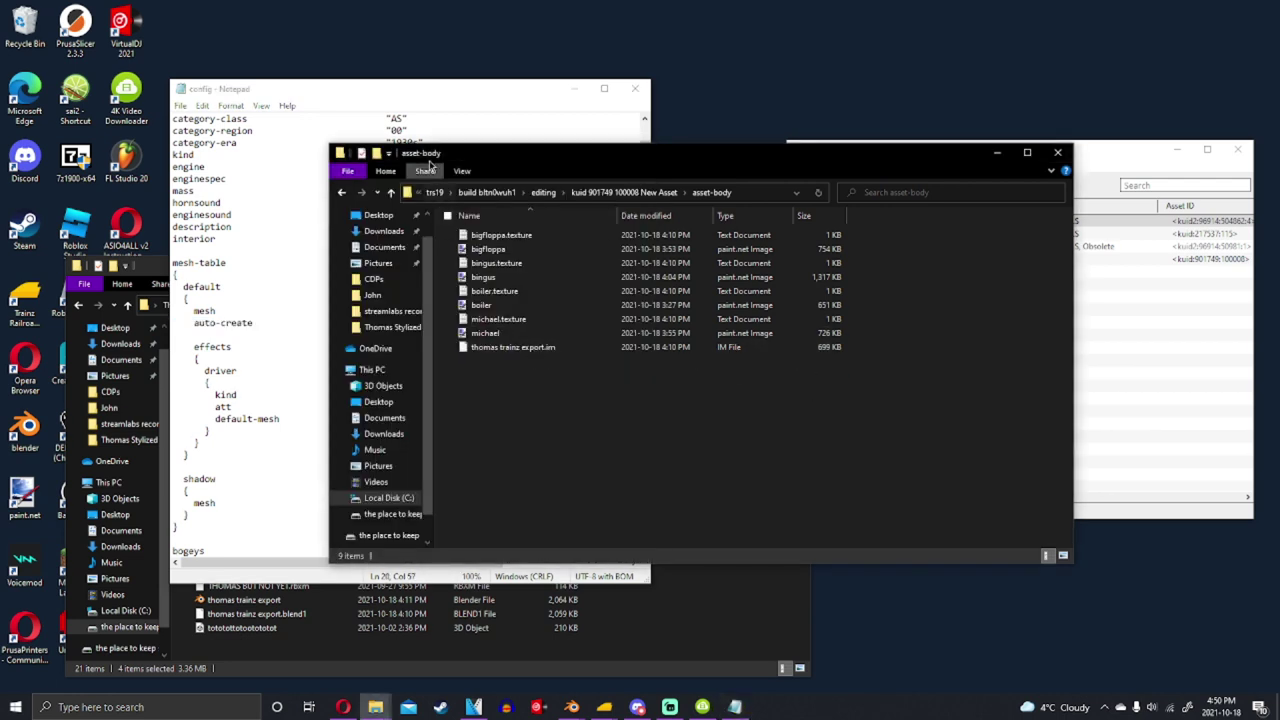
{"action": "left_click", "coordinate": [452, 106]}
{"action": "type", "text": "thomas tr"}
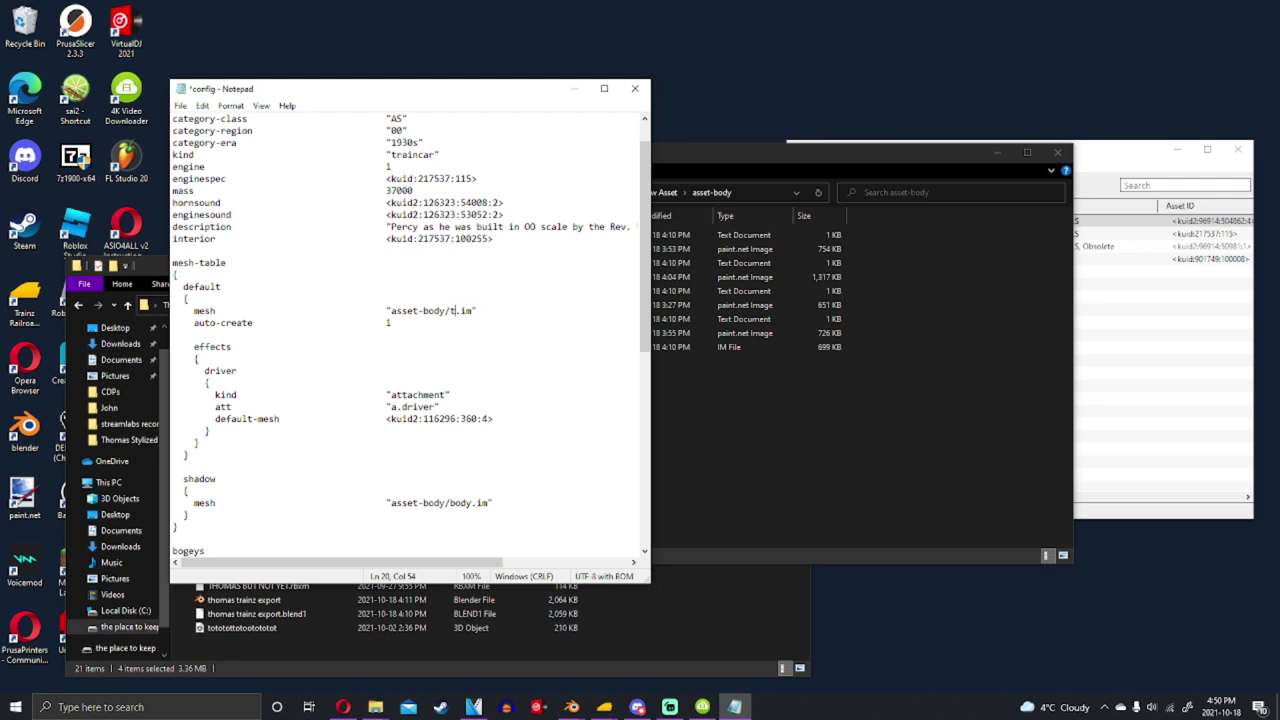
{"action": "type", "text": "ainz export"}
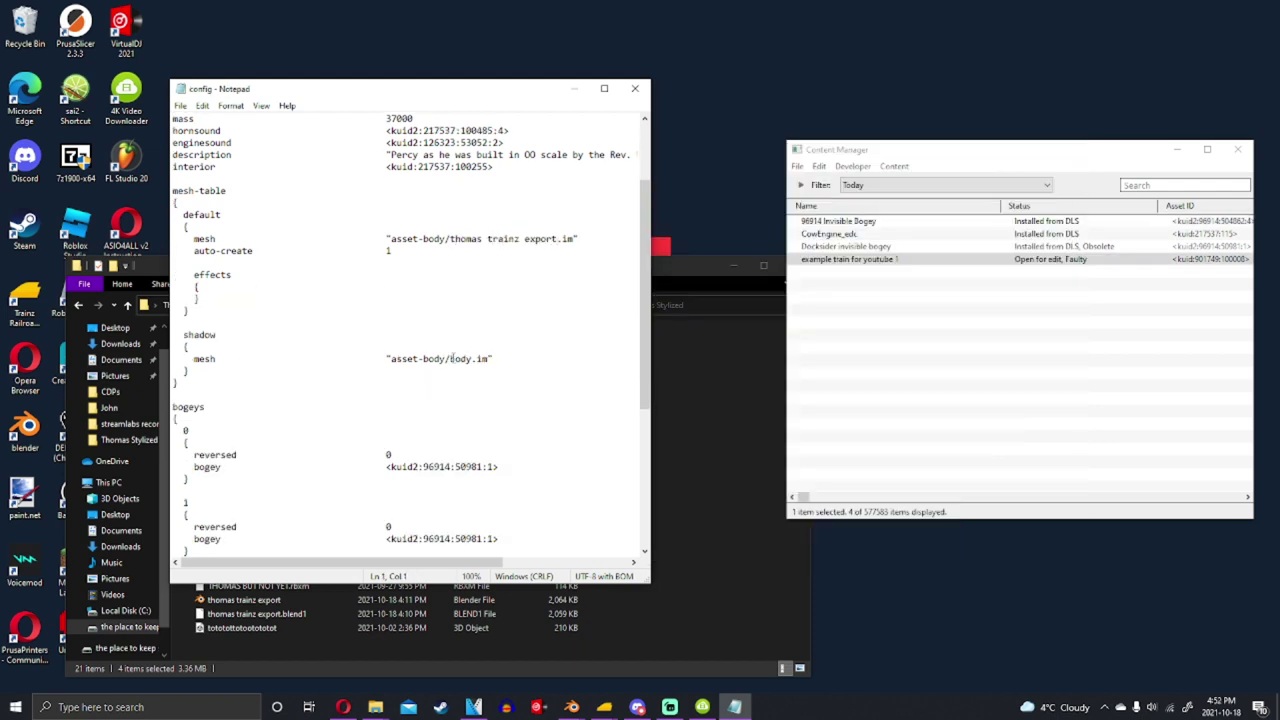
Replace the body file in the config's shadow mesh path with the thomas trainz export file in asset-body
{"action": "left_click", "coordinate": [452, 358]}
{"action": "double_click", "coordinate": [464, 358]}
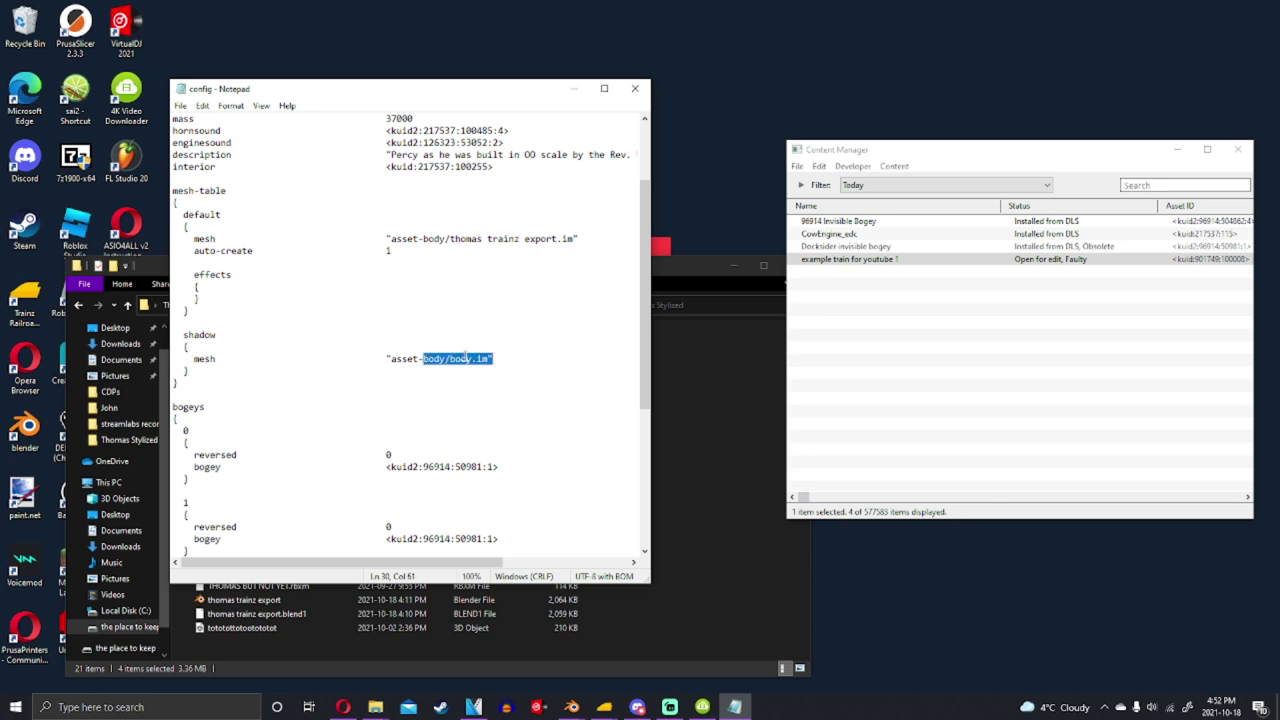
{"action": "key", "text": "BackSpace"}
{"action": "type", "text": "body"}
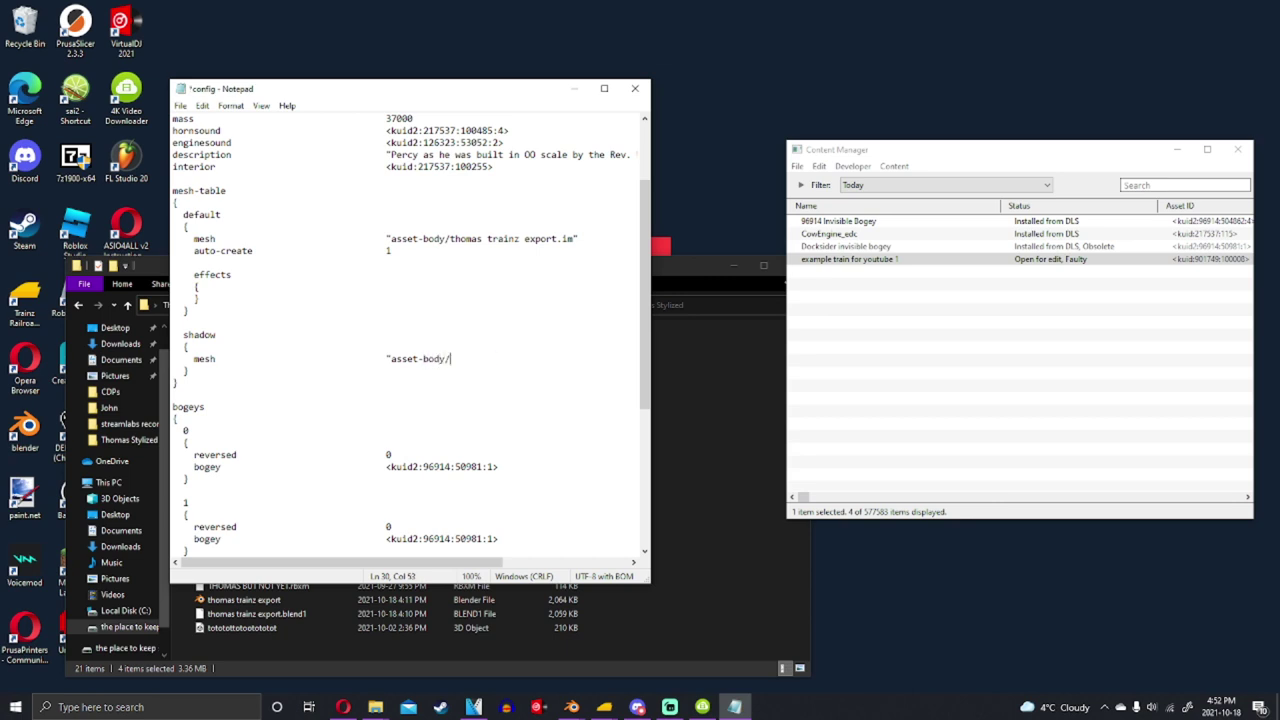
{"action": "type", "text": "/thomas trainz expor"}
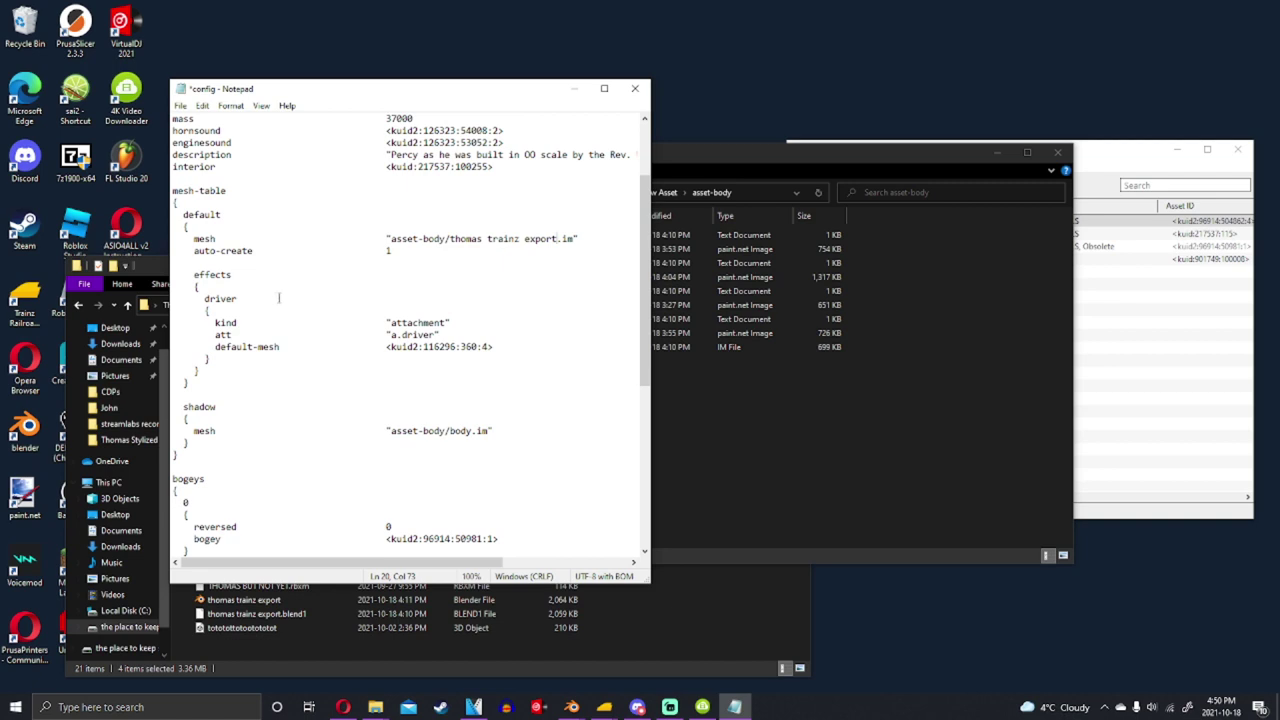
Delete the whole driver attachment block from the default mesh's effects section, keeping the outer effects braces
{"action": "double_click", "coordinate": [249, 287]}
{"action": "mouse_move", "coordinate": [452, 322]}
{"action": "left_mouse_down"}
{"action": "mouse_move", "coordinate": [466, 338]}
{"action": "mouse_move", "coordinate": [446, 346]}
{"action": "left_mouse_up"}
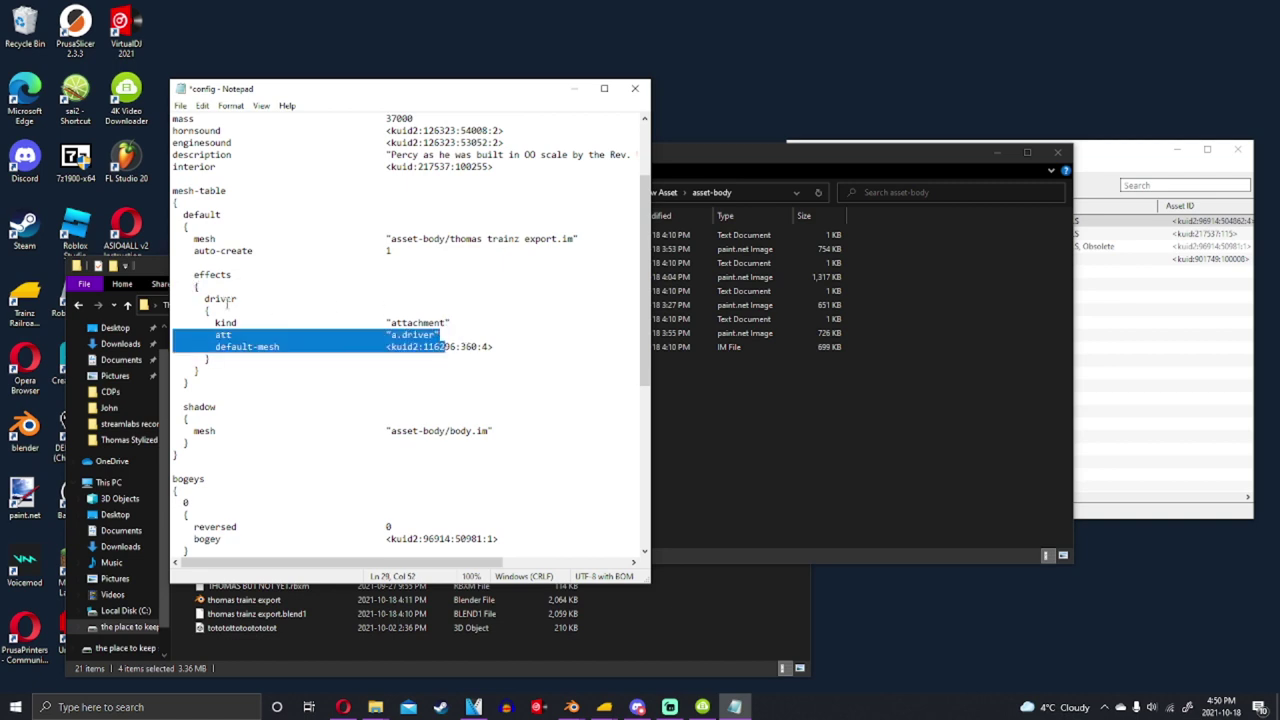
{"action": "left_click", "coordinate": [228, 299]}
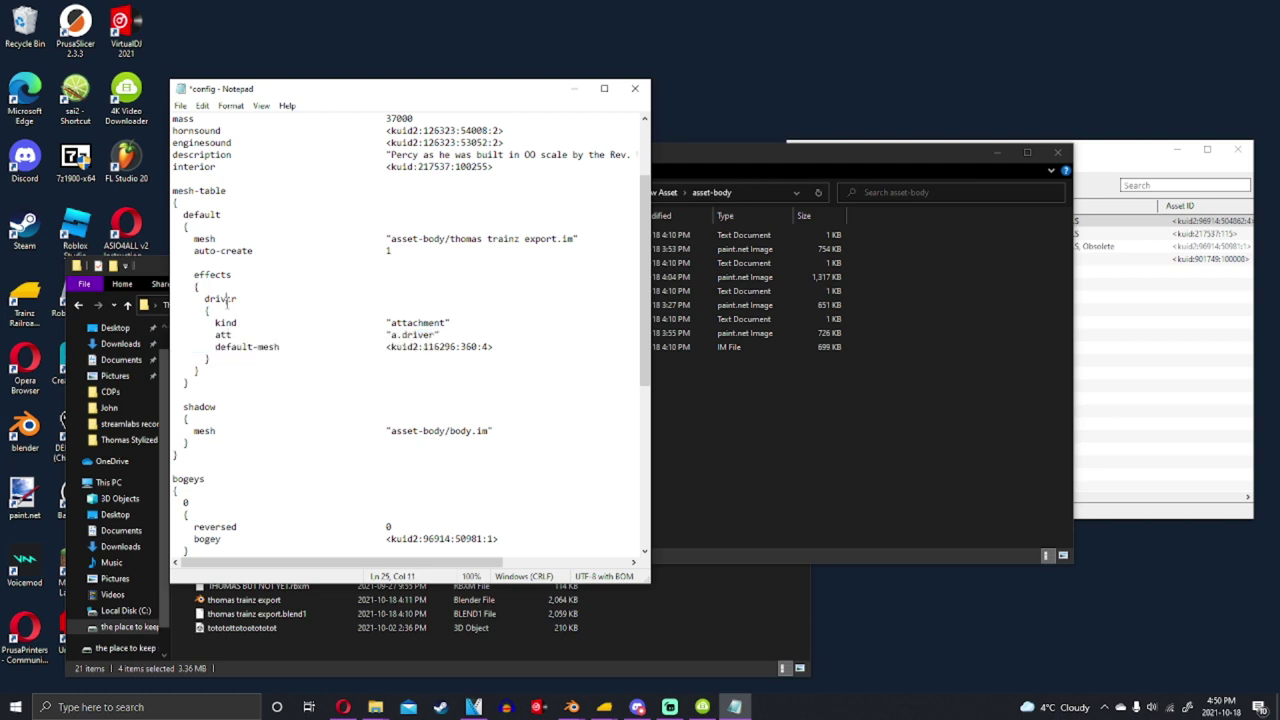
{"action": "left_click_drag", "start_coordinate": [227, 311], "coordinate": [255, 358]}
{"action": "key", "text": "BackSpace"}
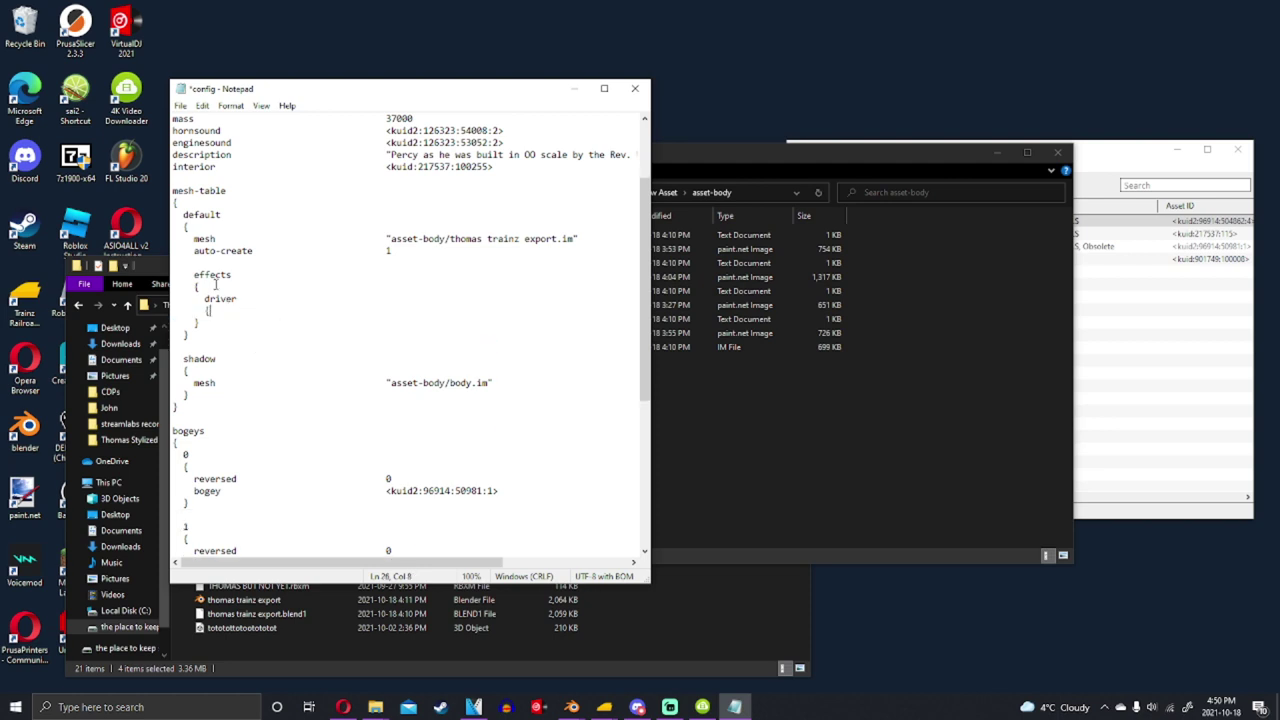
{"action": "left_click_drag", "start_coordinate": [216, 285], "coordinate": [222, 311]}
{"action": "key", "text": "BackSpace"}
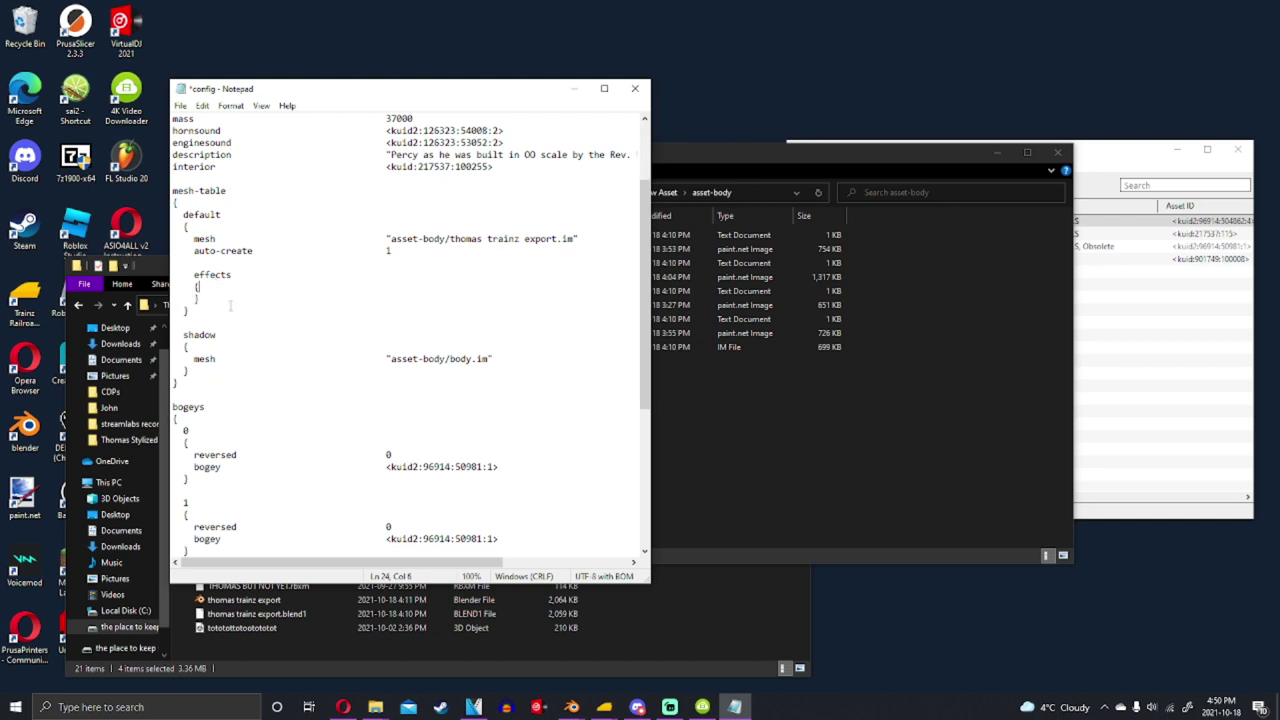
Save the config and replace the kuid of bogey 2 with <kuid2:96914:50981:1>, the same as bogeys 0 and 1
{"action": "scroll", "coordinate": [265, 316], "scroll_direction": "down", "scroll_amount": 2}
{"action": "key", "text": "ctrl+s"}
{"action": "scroll", "coordinate": [367, 352], "scroll_direction": "down", "scroll_amount": 2}
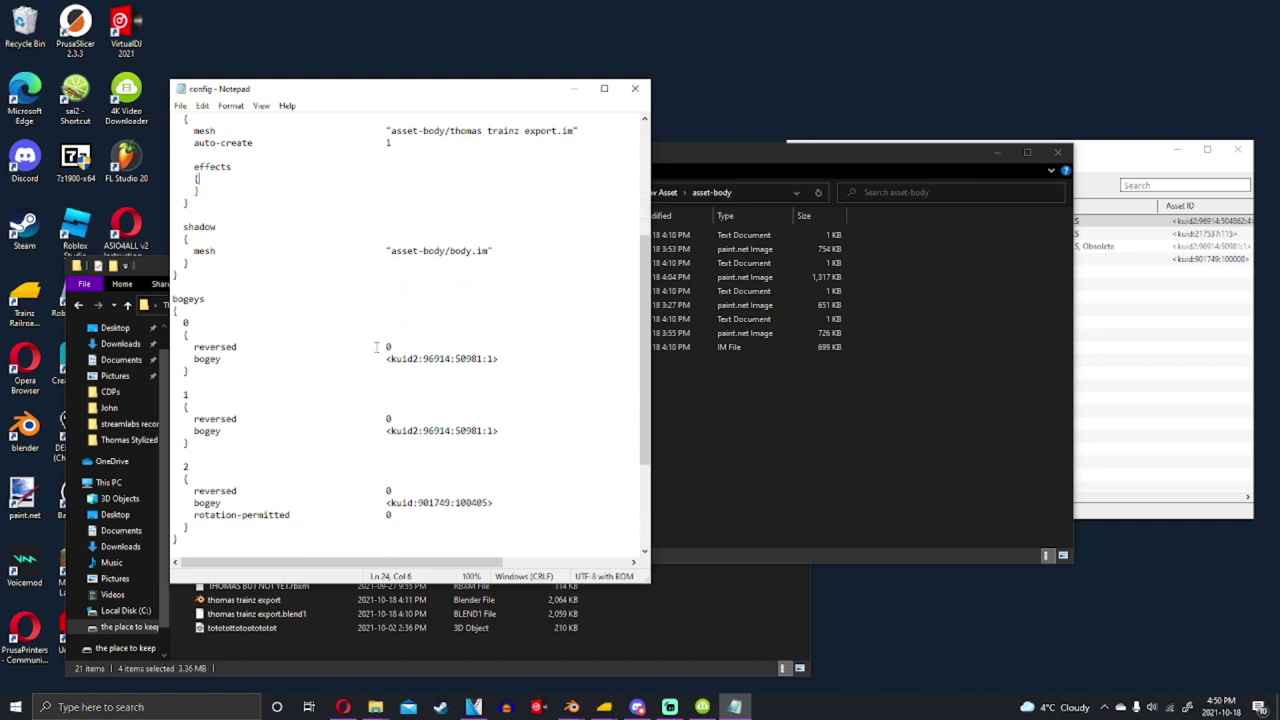
{"action": "scroll", "coordinate": [421, 324], "scroll_direction": "down", "scroll_amount": 3}
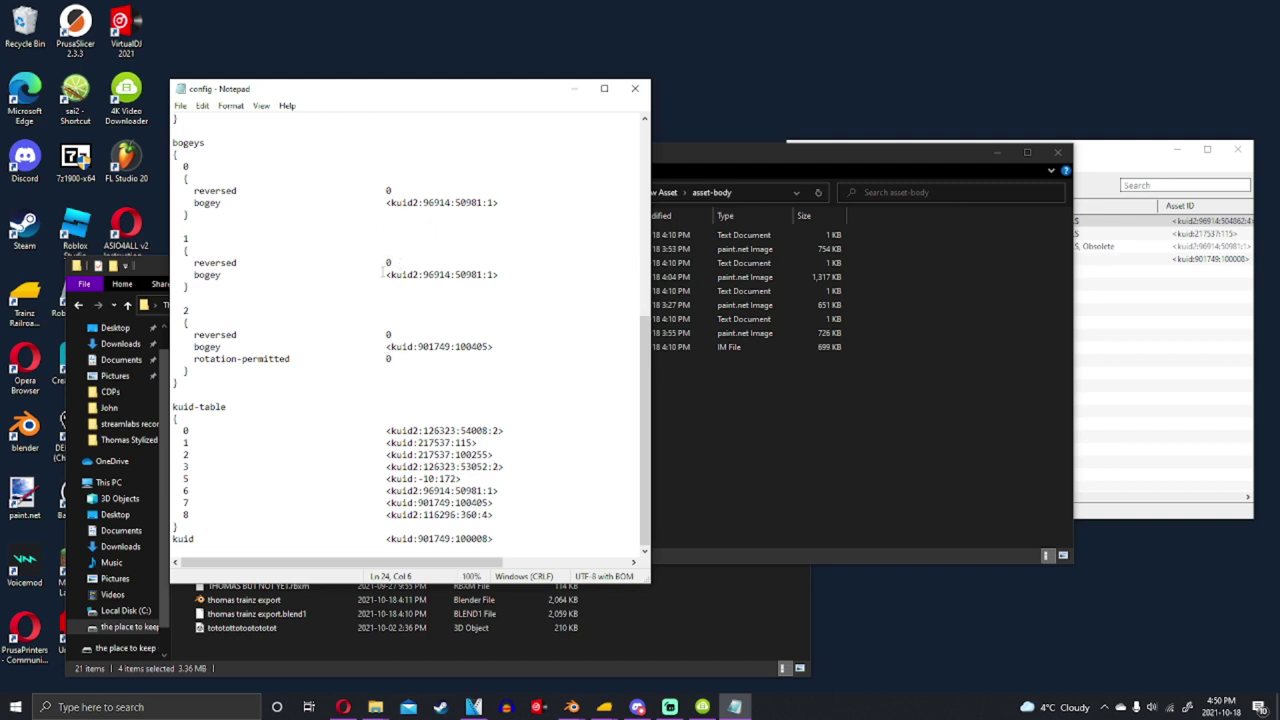
{"action": "left_click_drag", "start_coordinate": [386, 276], "coordinate": [513, 278]}
{"action": "key", "text": "ctrl+c"}
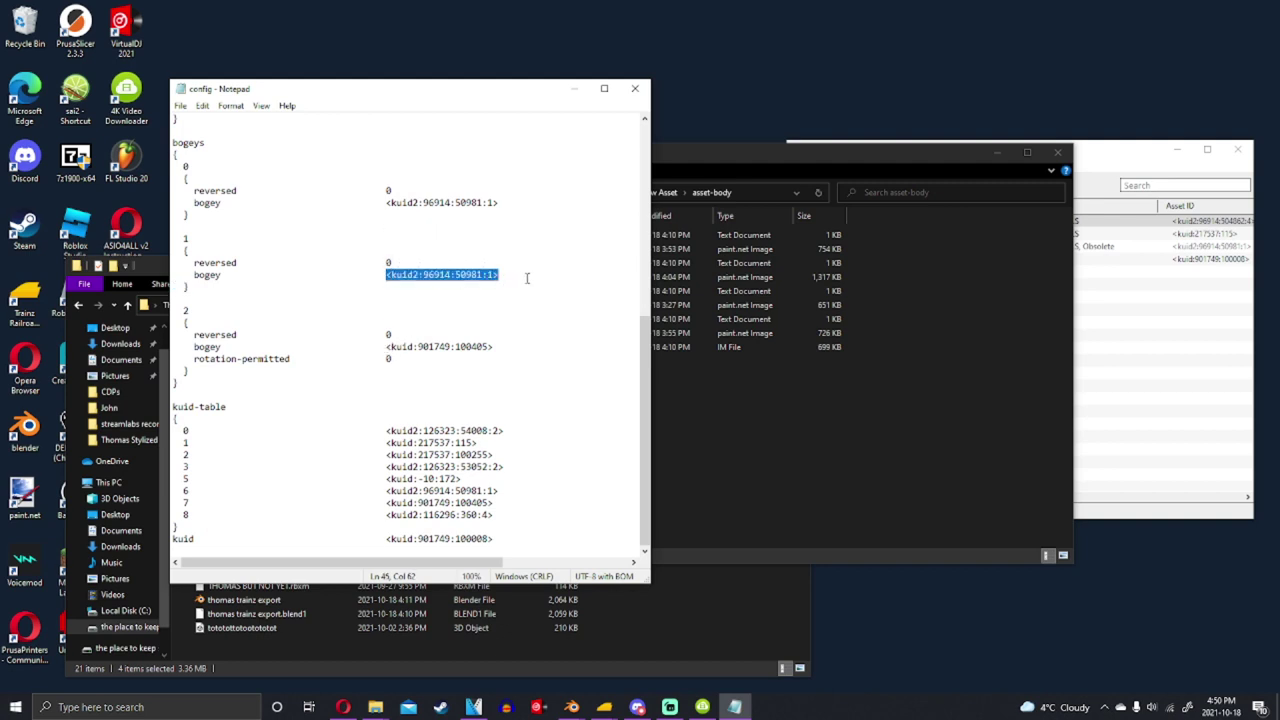
{"action": "left_click_drag", "start_coordinate": [385, 346], "coordinate": [481, 343]}
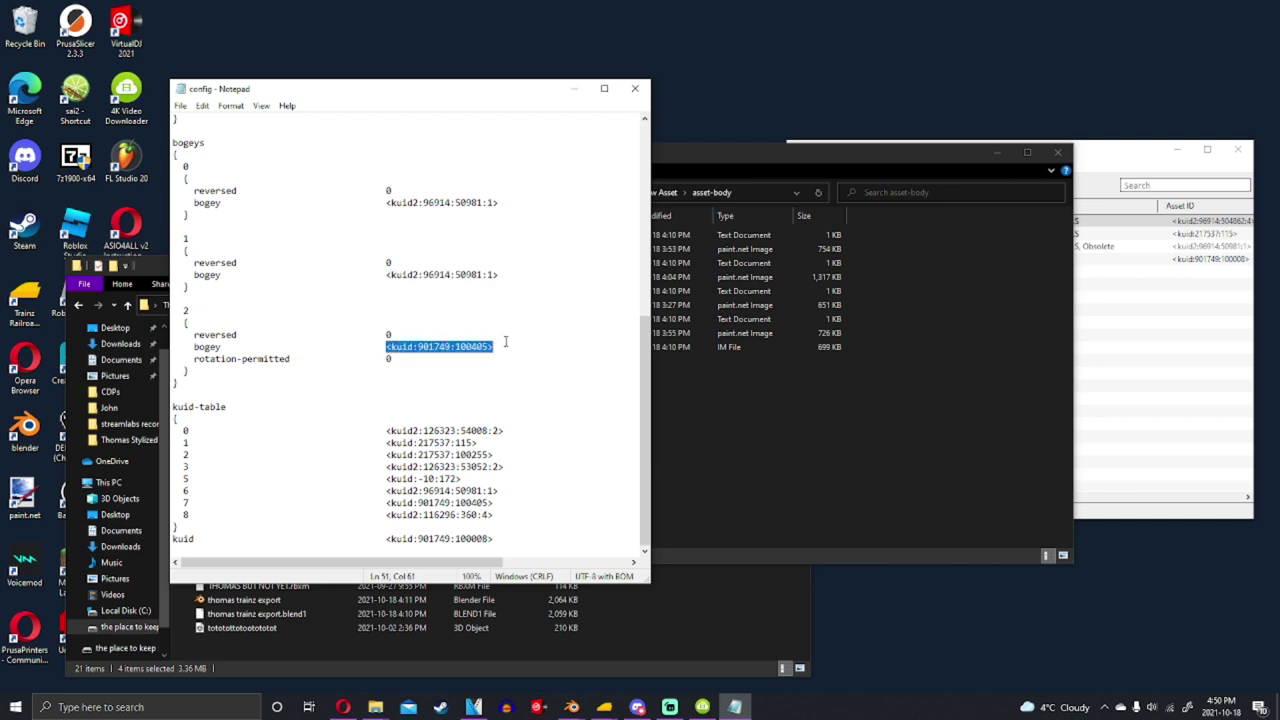
{"action": "key", "text": "ctrl+v"}
{"action": "scroll", "coordinate": [475, 298], "scroll_direction": "up", "scroll_amount": 3}
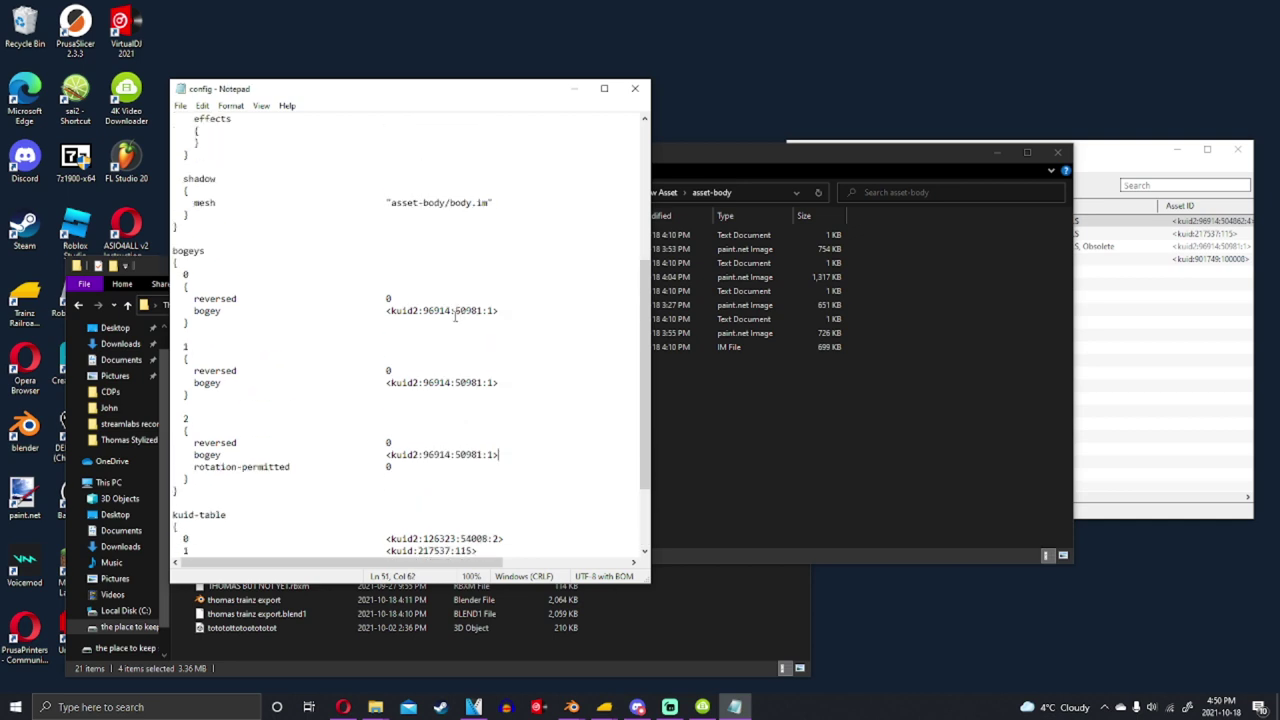
{"action": "scroll", "coordinate": [455, 316], "scroll_direction": "down", "scroll_amount": 3}
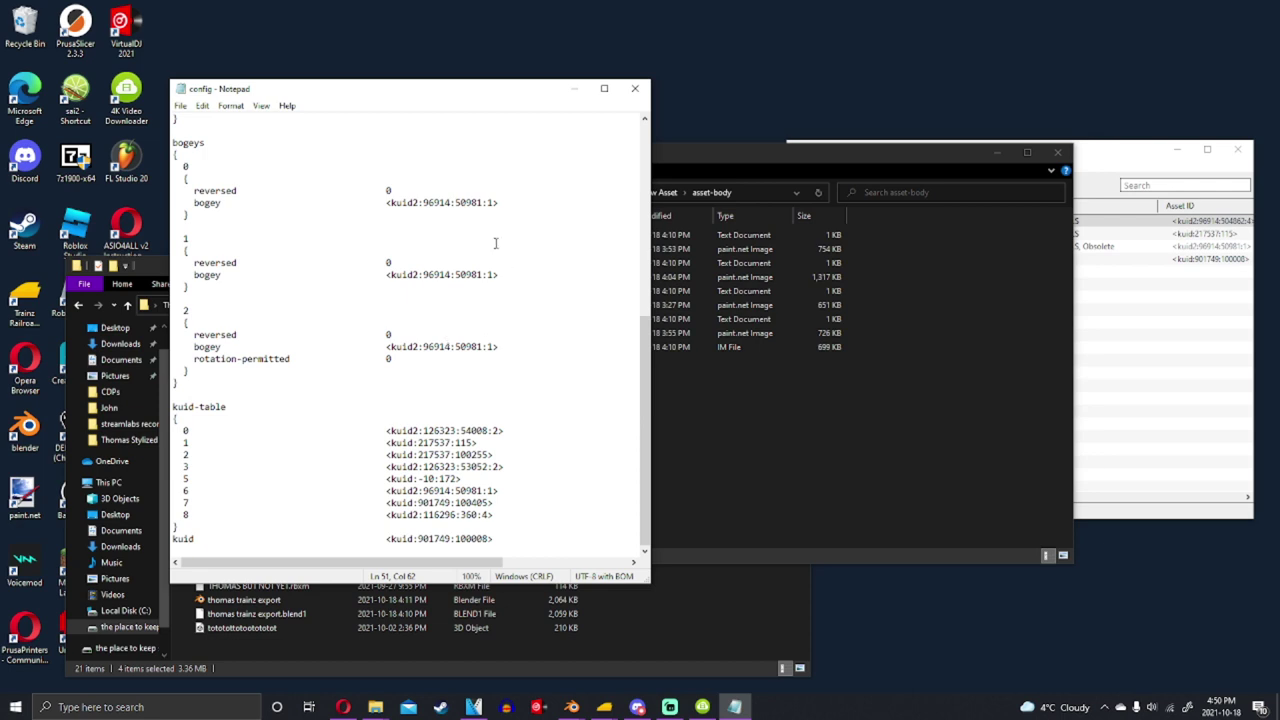
For the hornsound, search Content Manager's Installed content for "thomas whis" and select TTTE - Magic Railroad - Thomas' Whistle Three part
{"action": "scroll", "coordinate": [502, 258], "scroll_direction": "up", "scroll_amount": 10}
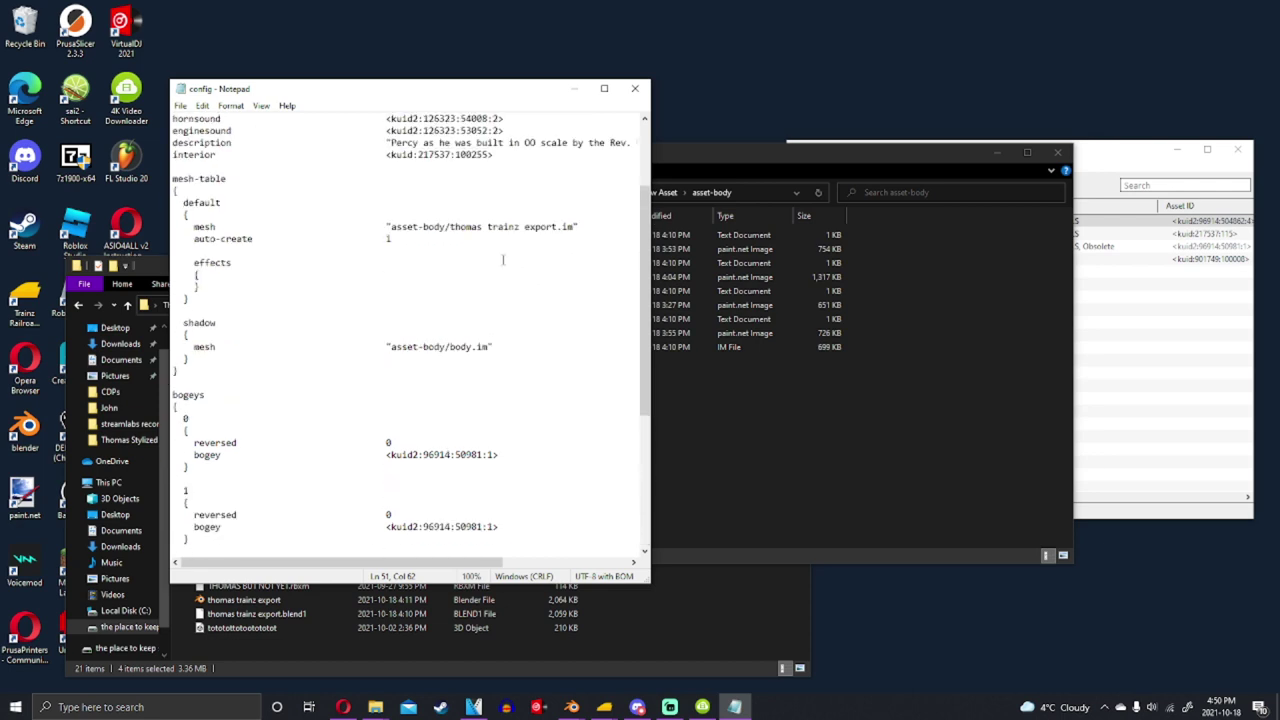
{"action": "scroll", "coordinate": [502, 246], "scroll_direction": "up", "scroll_amount": 1}
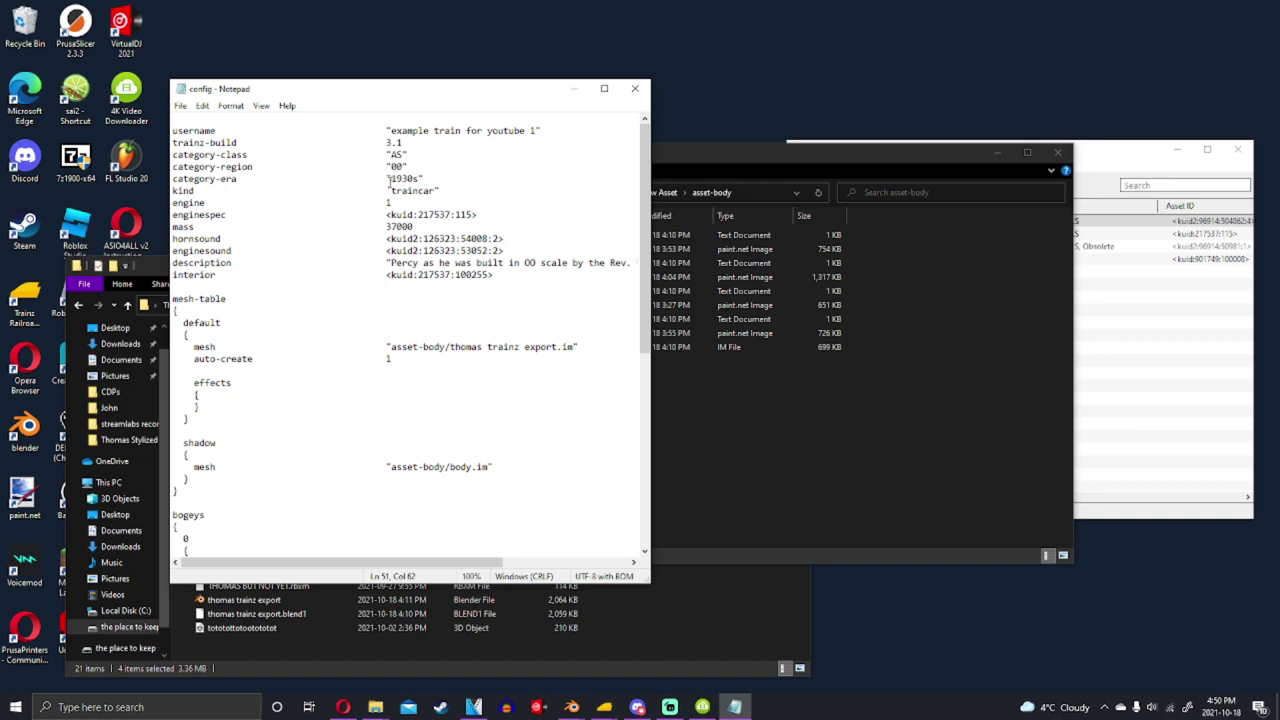
{"action": "left_click_drag", "start_coordinate": [236, 239], "coordinate": [446, 239]}
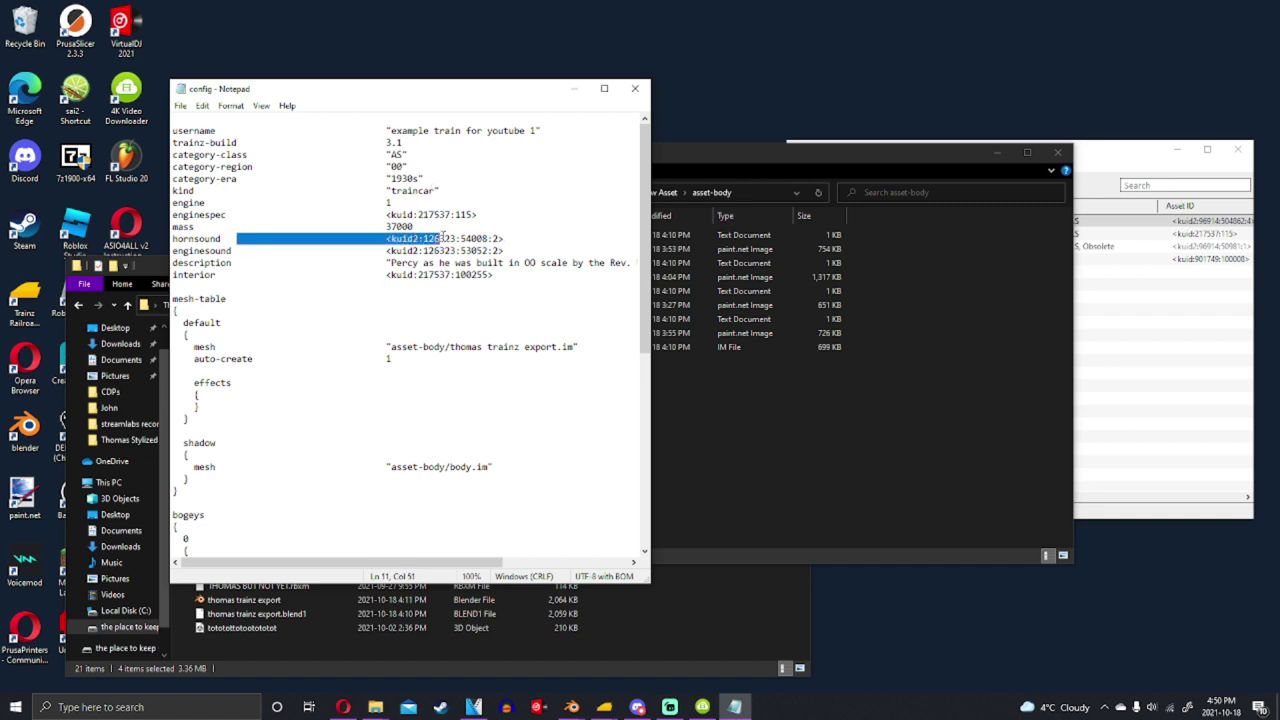
{"action": "left_click", "coordinate": [472, 239]}
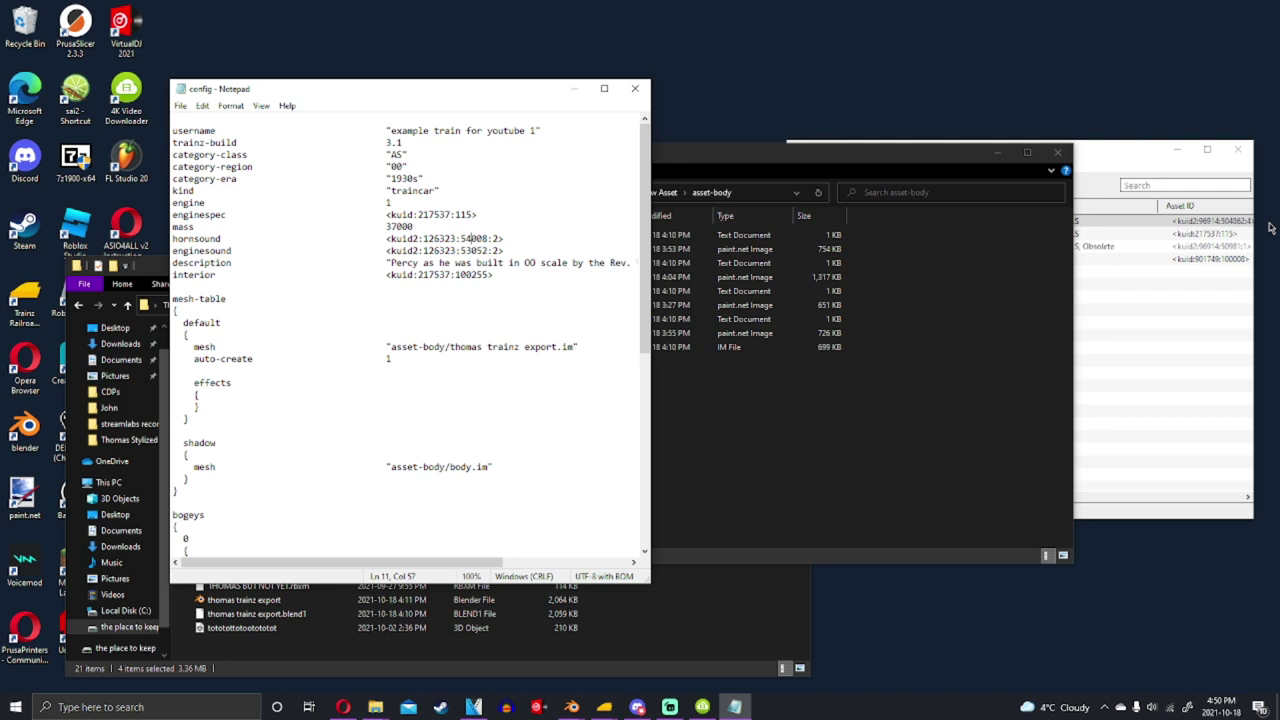
{"action": "left_click", "coordinate": [1176, 251]}
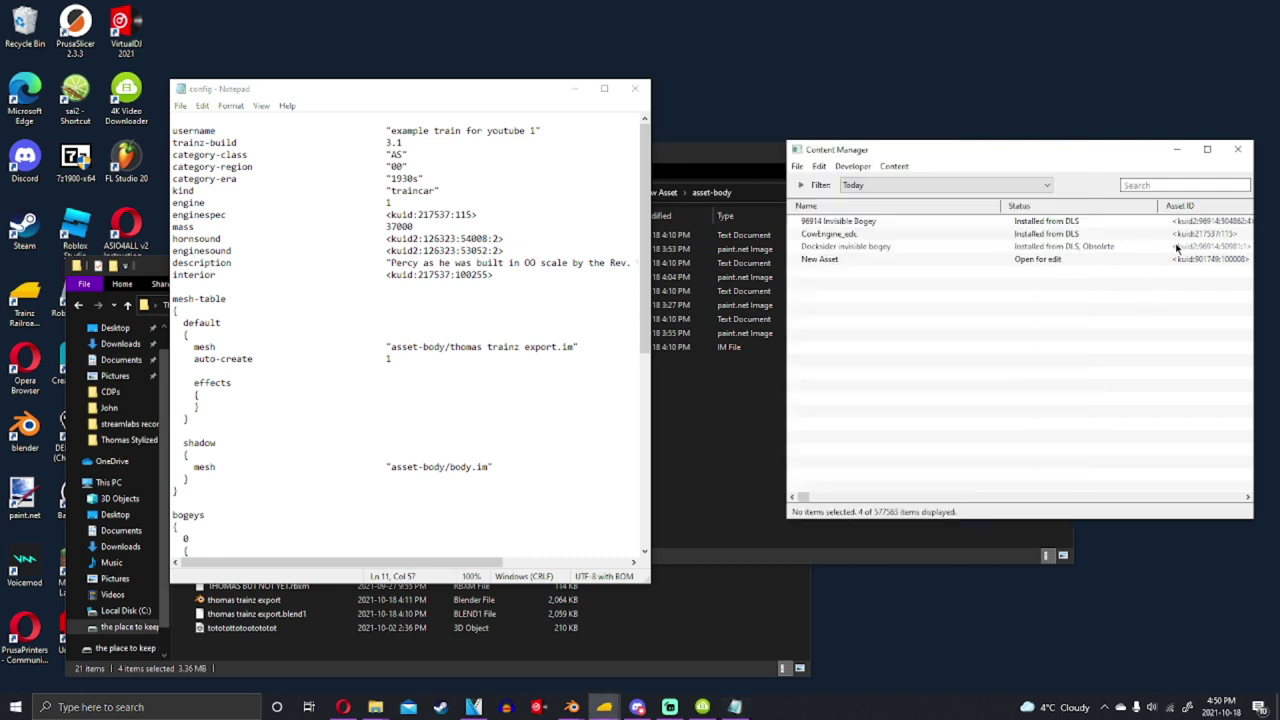
{"action": "left_click", "coordinate": [955, 188]}
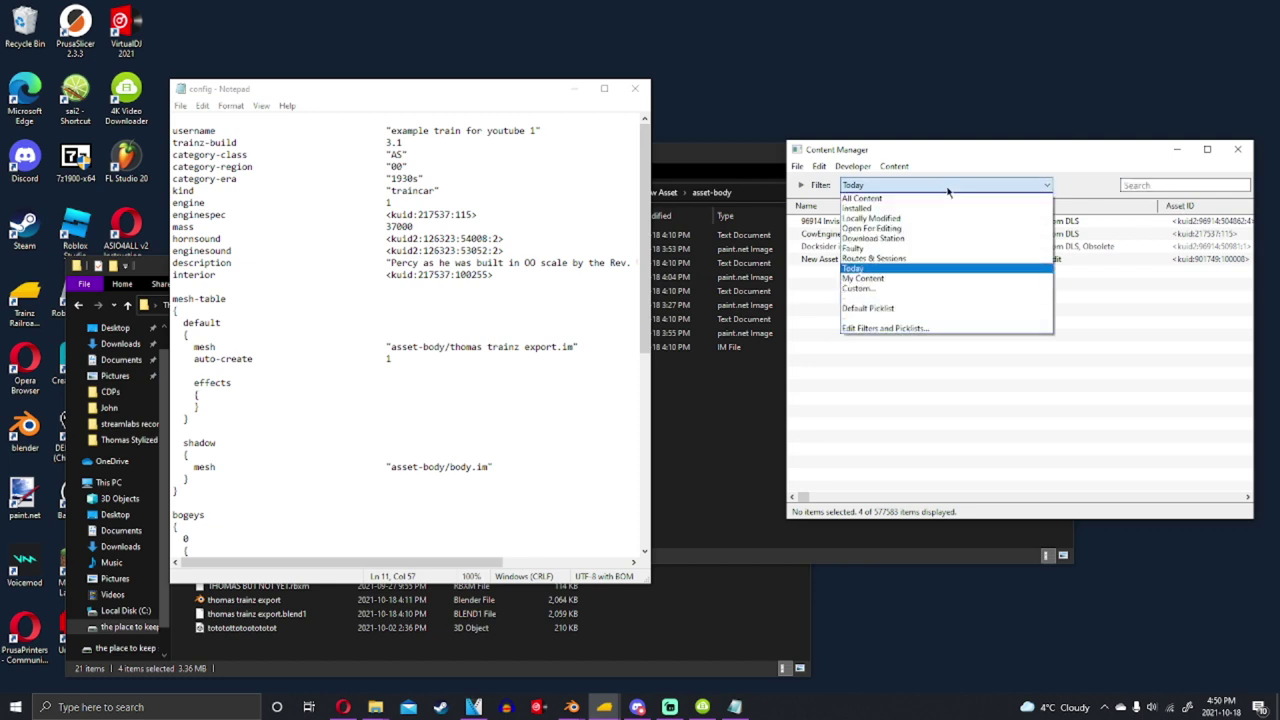
{"action": "left_click", "coordinate": [935, 208]}
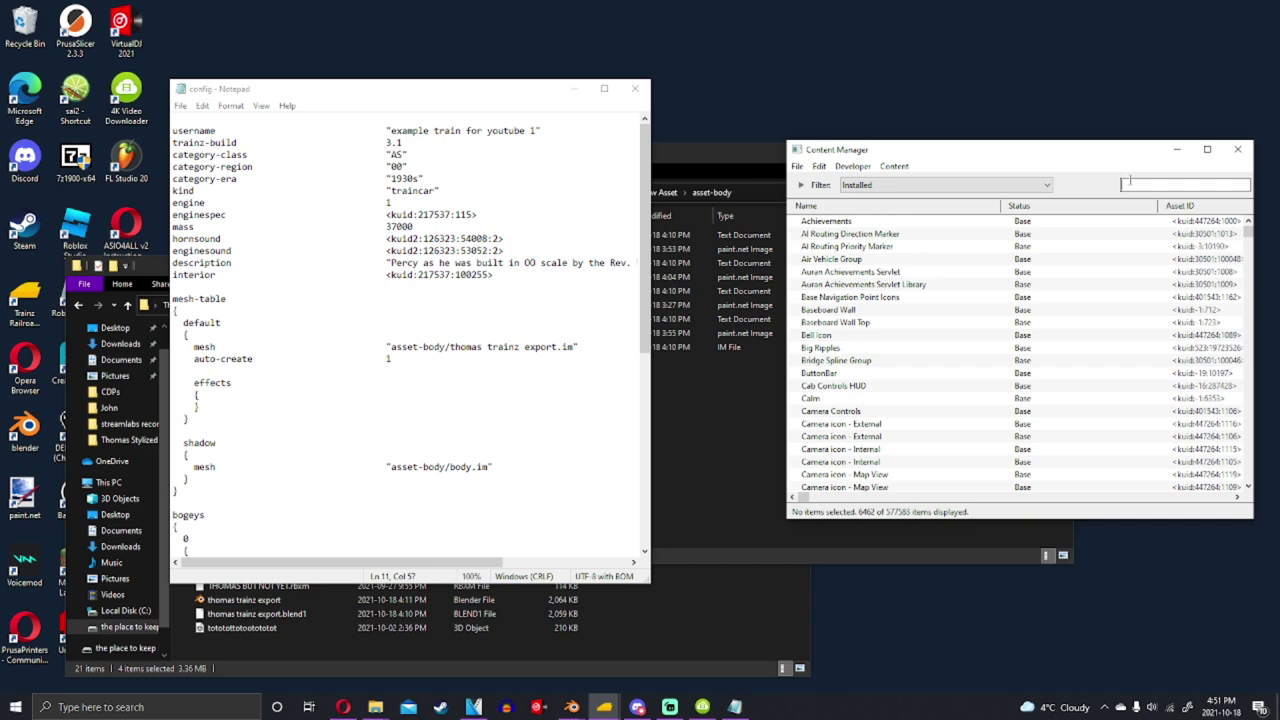
{"action": "type", "text": "thomas"}
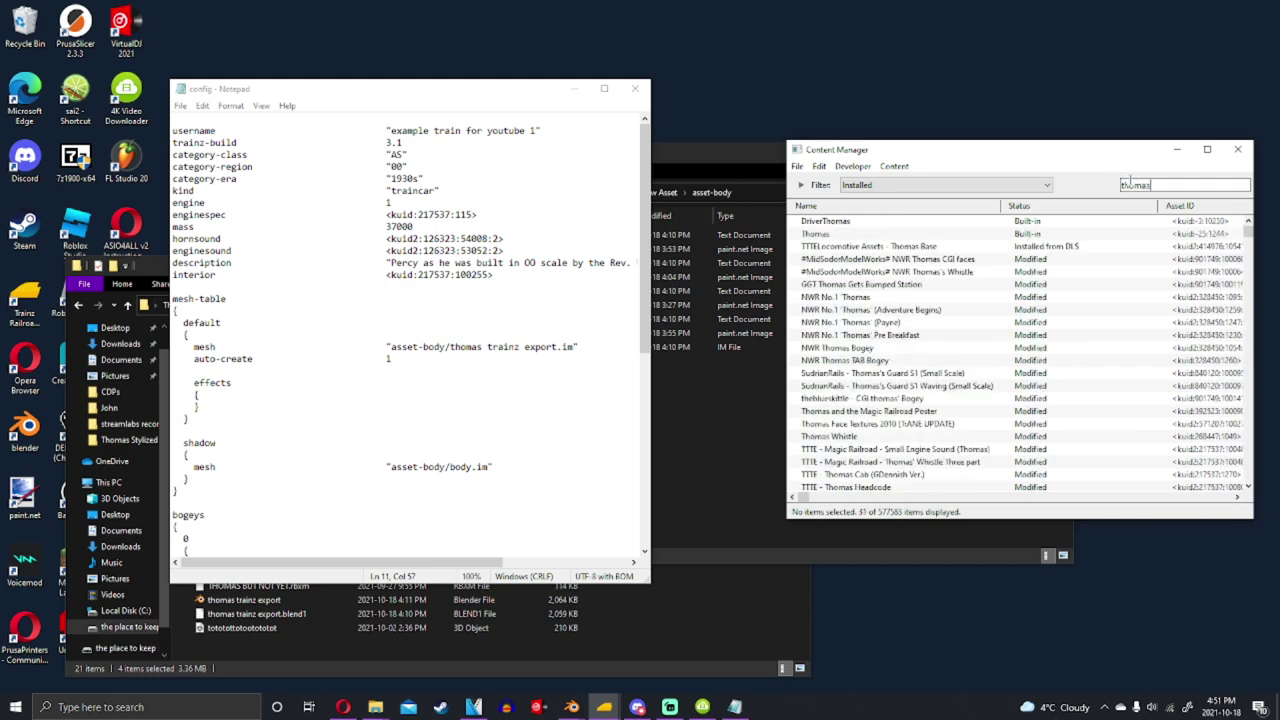
{"action": "type", "text": " whis"}
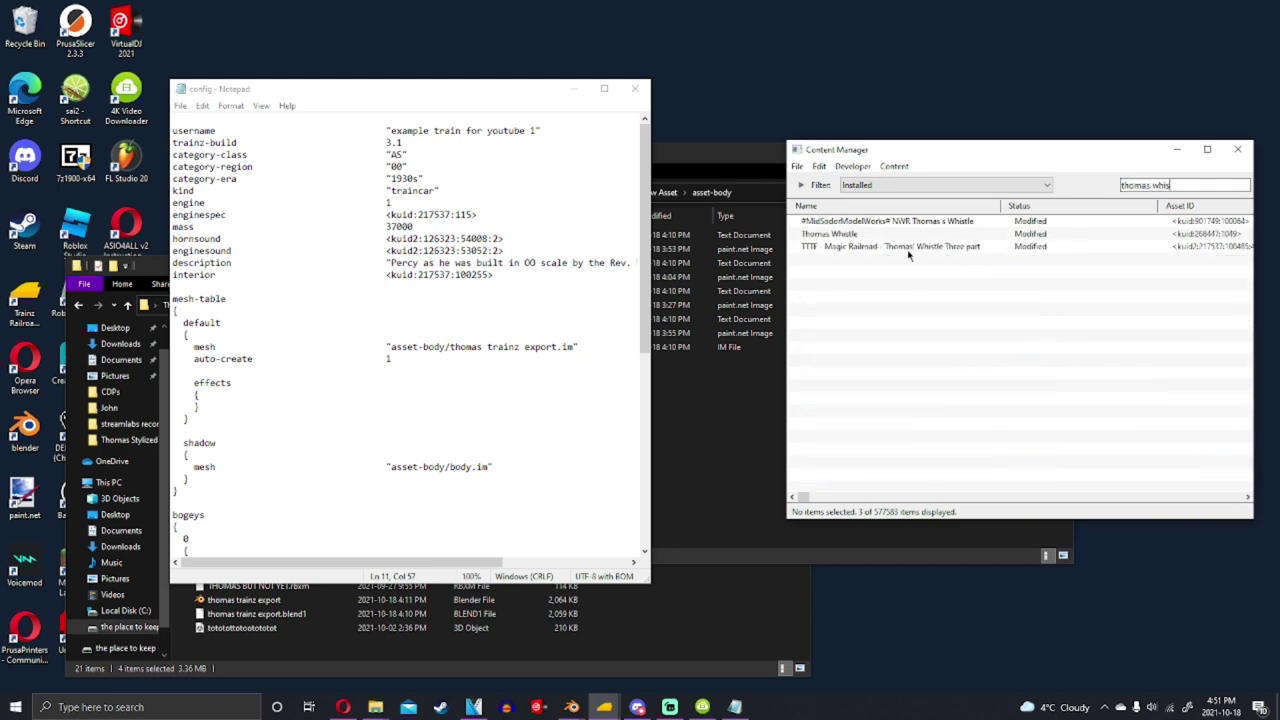
{"action": "left_click", "coordinate": [905, 247]}
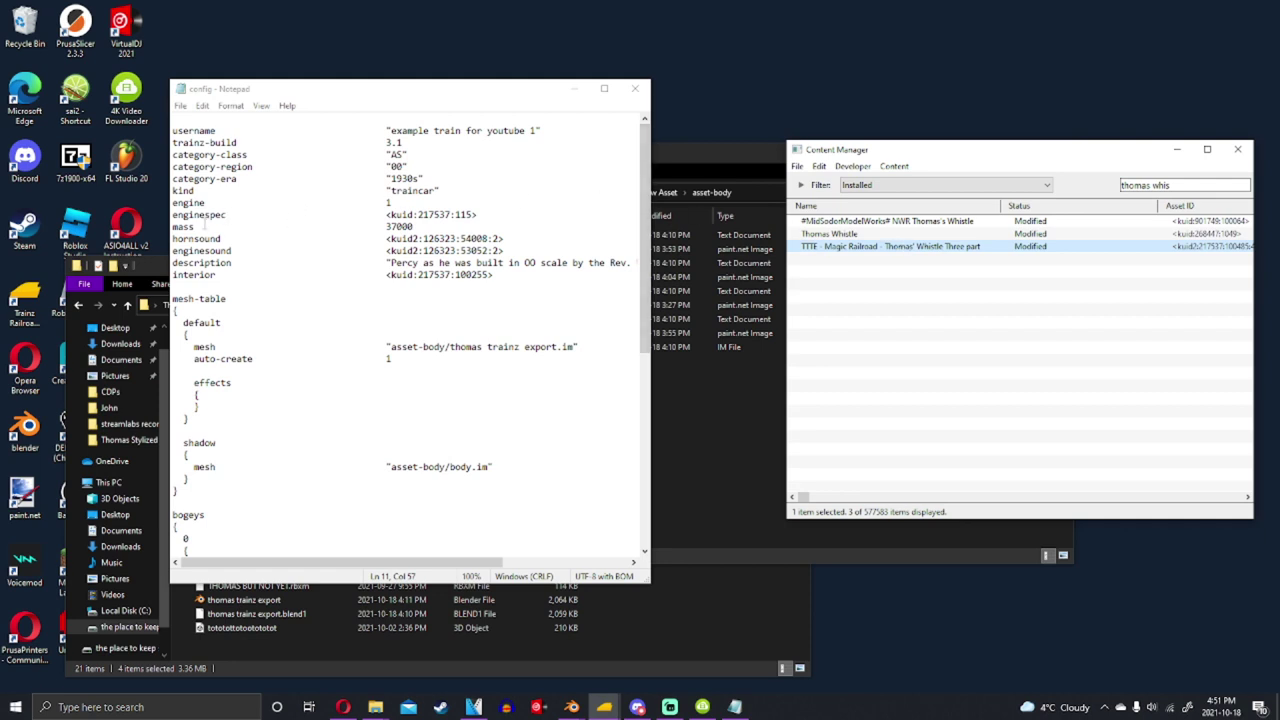
Back in the config, find where the current hornsound kuid also occurs further down in the file
{"action": "left_click", "coordinate": [207, 238]}
{"action": "left_click_drag", "start_coordinate": [400, 238], "coordinate": [507, 239]}
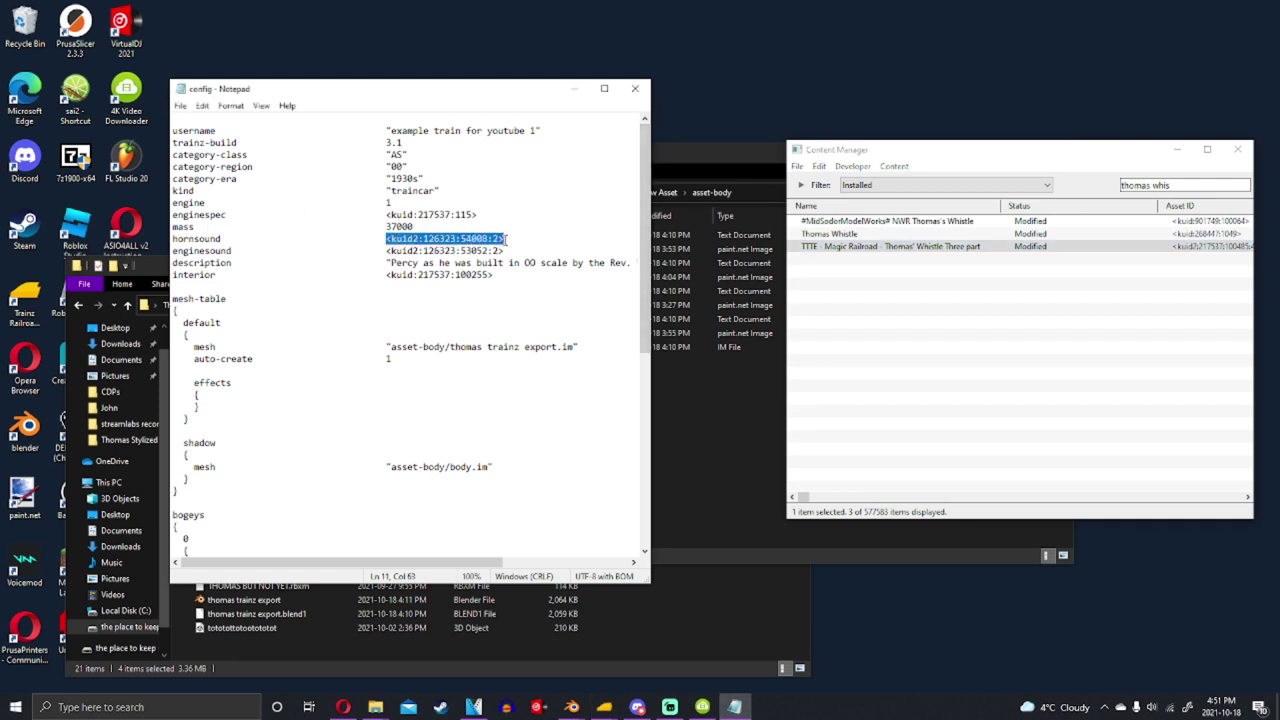
{"action": "key", "text": "ctrl+f"}
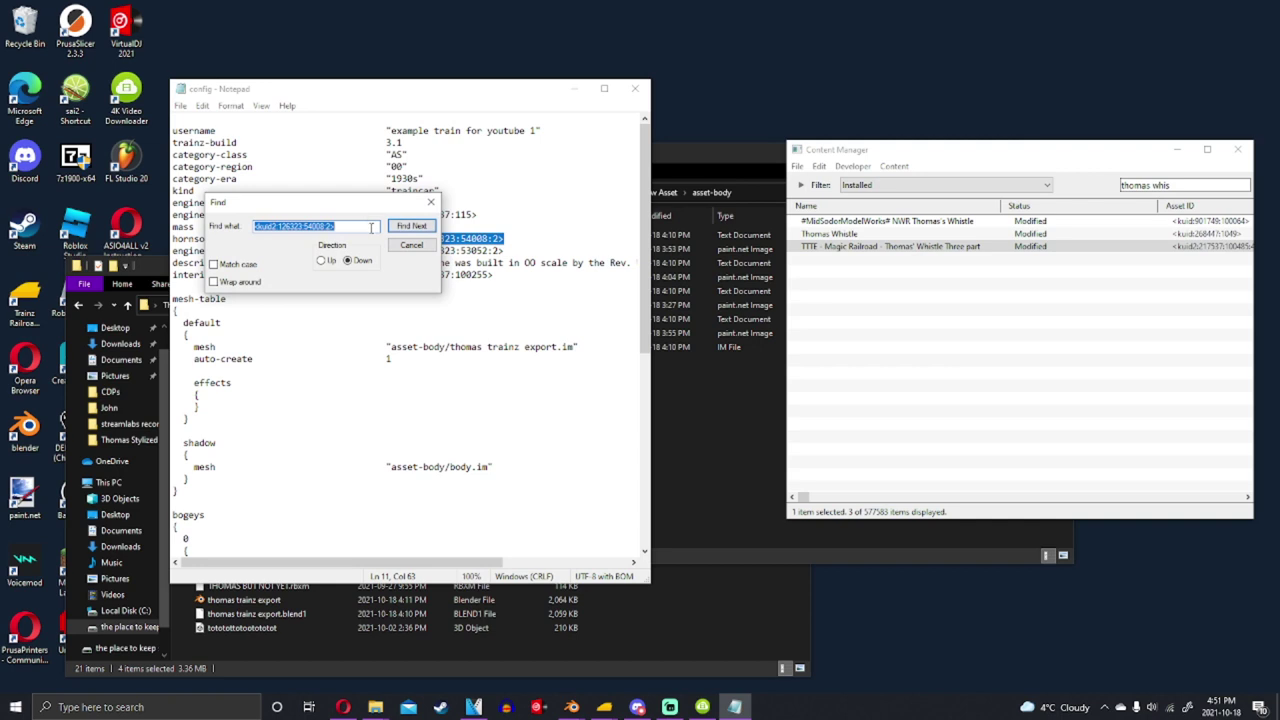
{"action": "left_click", "coordinate": [411, 226]}
Copy the selected whistle asset and replace kuid-table entry 0 with <kuid2:217537:100485:4>, without the asset name, then check for further matches
{"action": "left_click", "coordinate": [949, 250]}
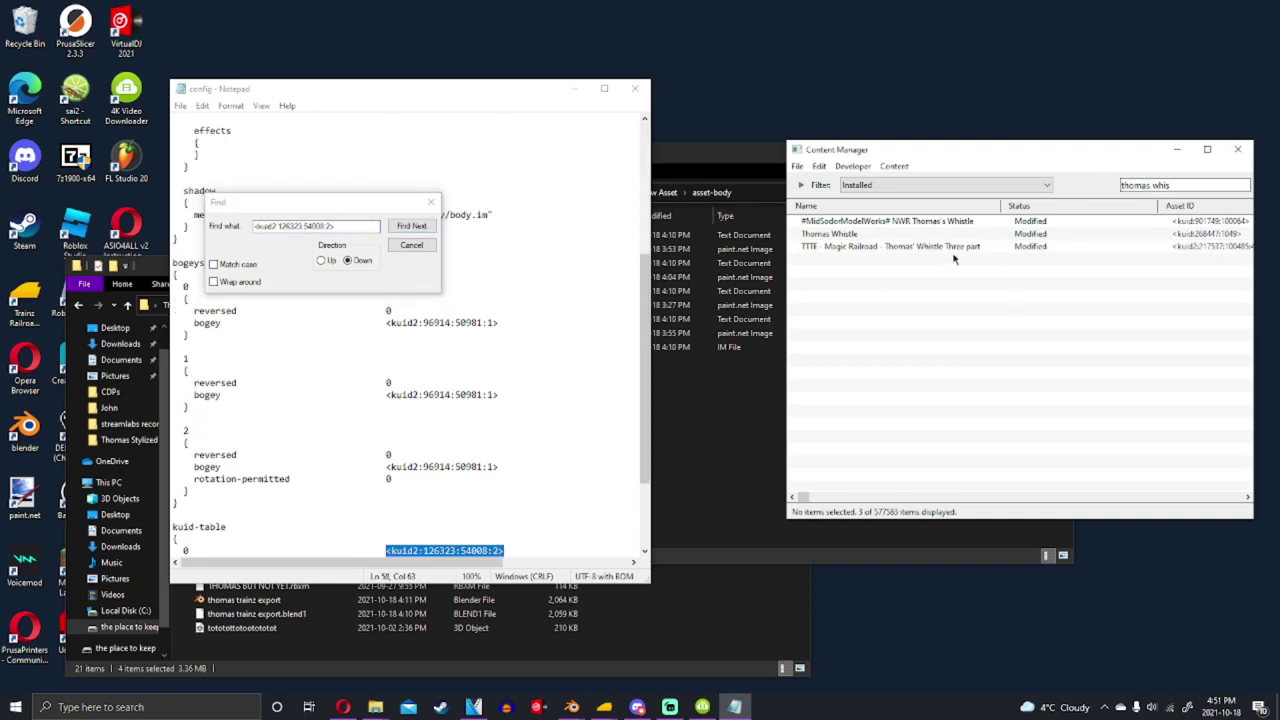
{"action": "key", "text": "ctrl+c"}
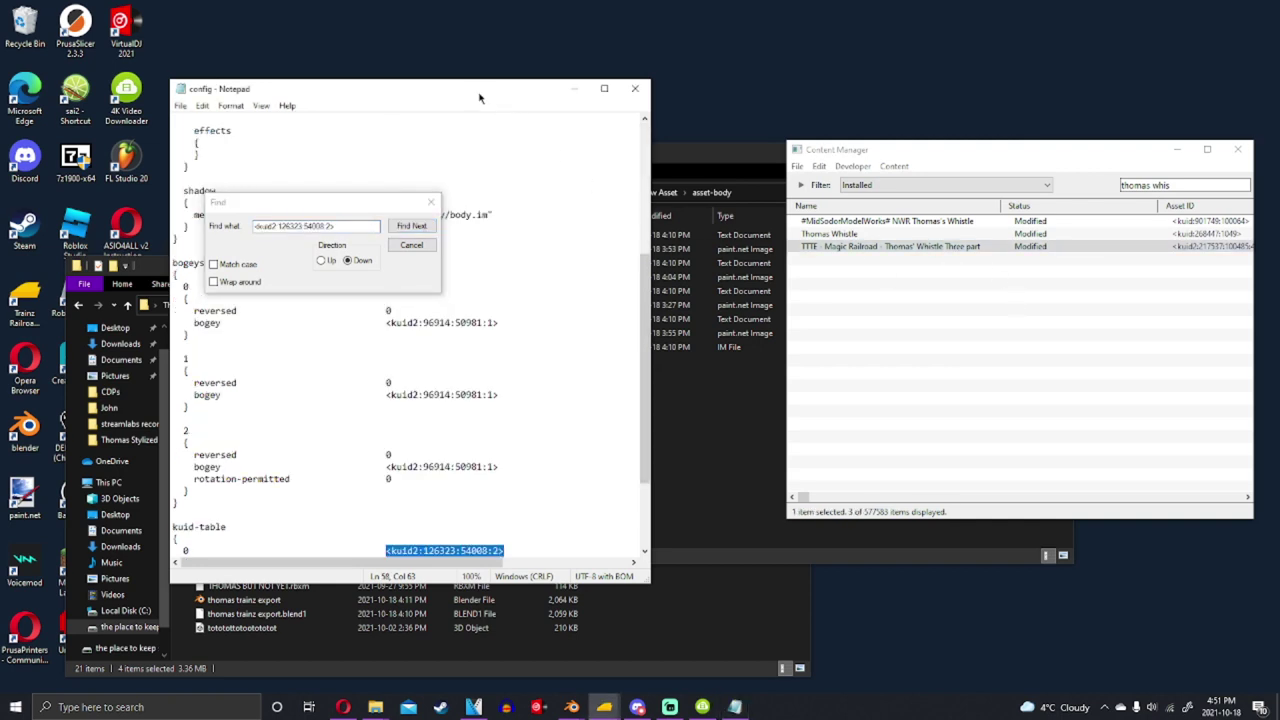
{"action": "left_click", "coordinate": [408, 564]}
{"action": "key", "text": "ctrl+v"}
{"action": "left_click_drag", "start_coordinate": [328, 551], "coordinate": [646, 430]}
{"action": "key", "text": "BackSpace"}
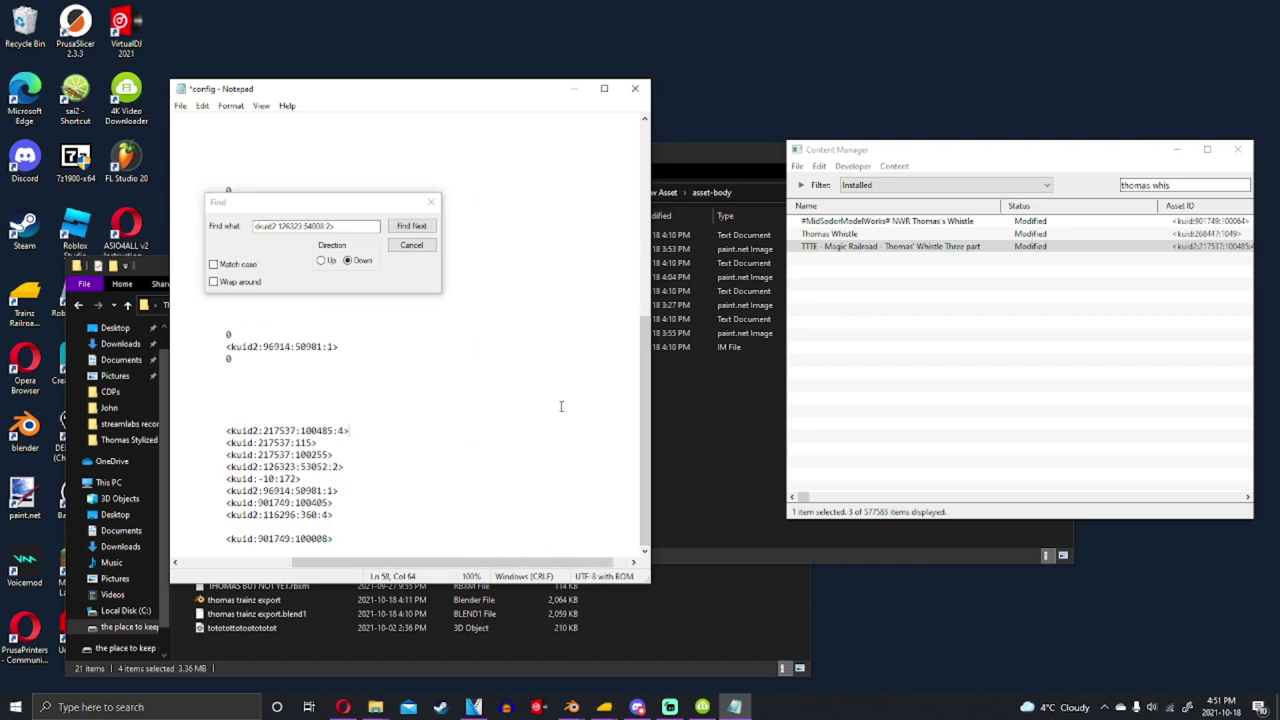
{"action": "left_click", "coordinate": [410, 227]}
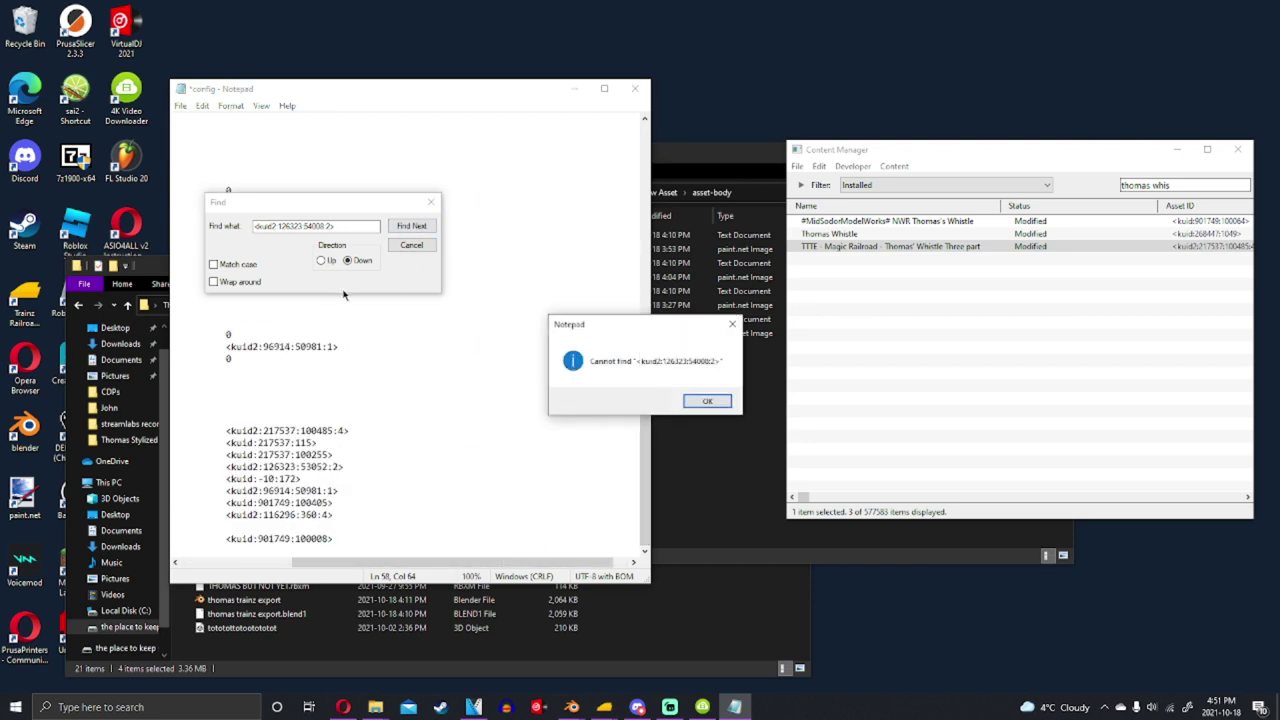
{"action": "left_click", "coordinate": [704, 401]}
{"action": "left_click", "coordinate": [430, 202]}
Replace the hornsound value with <kuid2:217537:100485:4>, removing the pasted asset name, and save and close the config
{"action": "scroll", "coordinate": [367, 279], "scroll_direction": "up", "scroll_amount": 15}
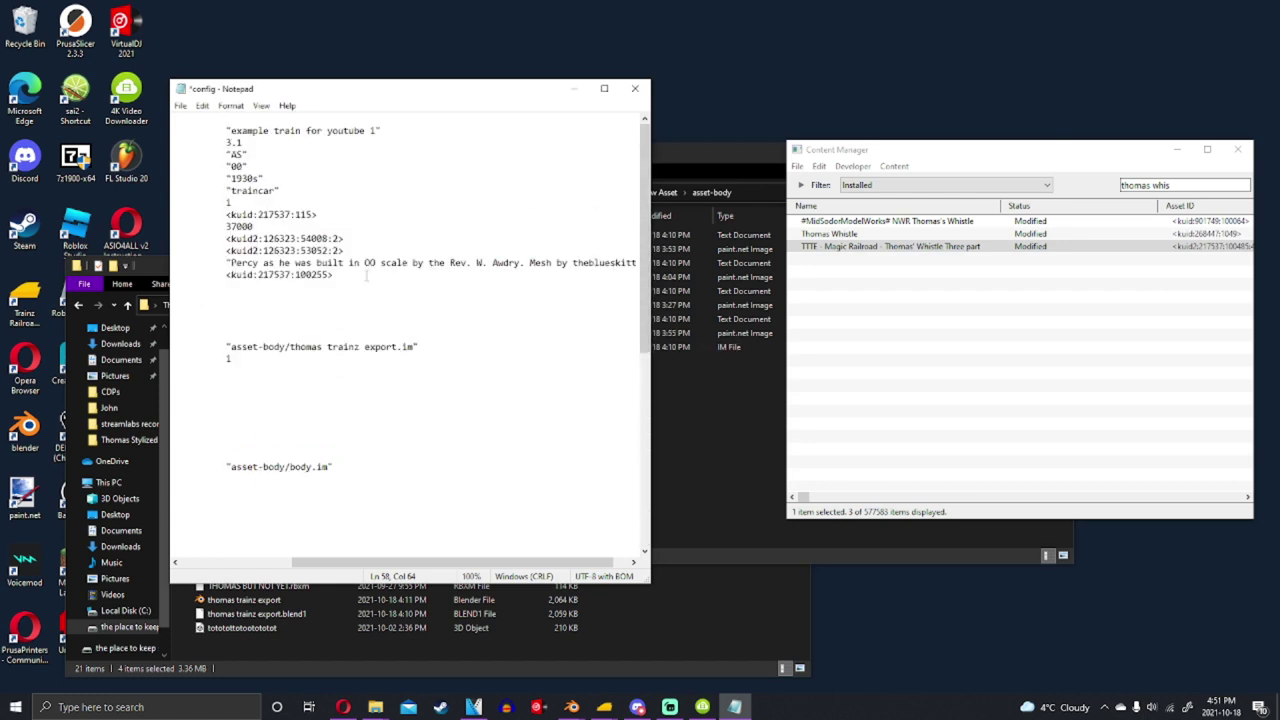
{"action": "scroll", "coordinate": [314, 528], "scroll_direction": "left", "scroll_amount": 5}
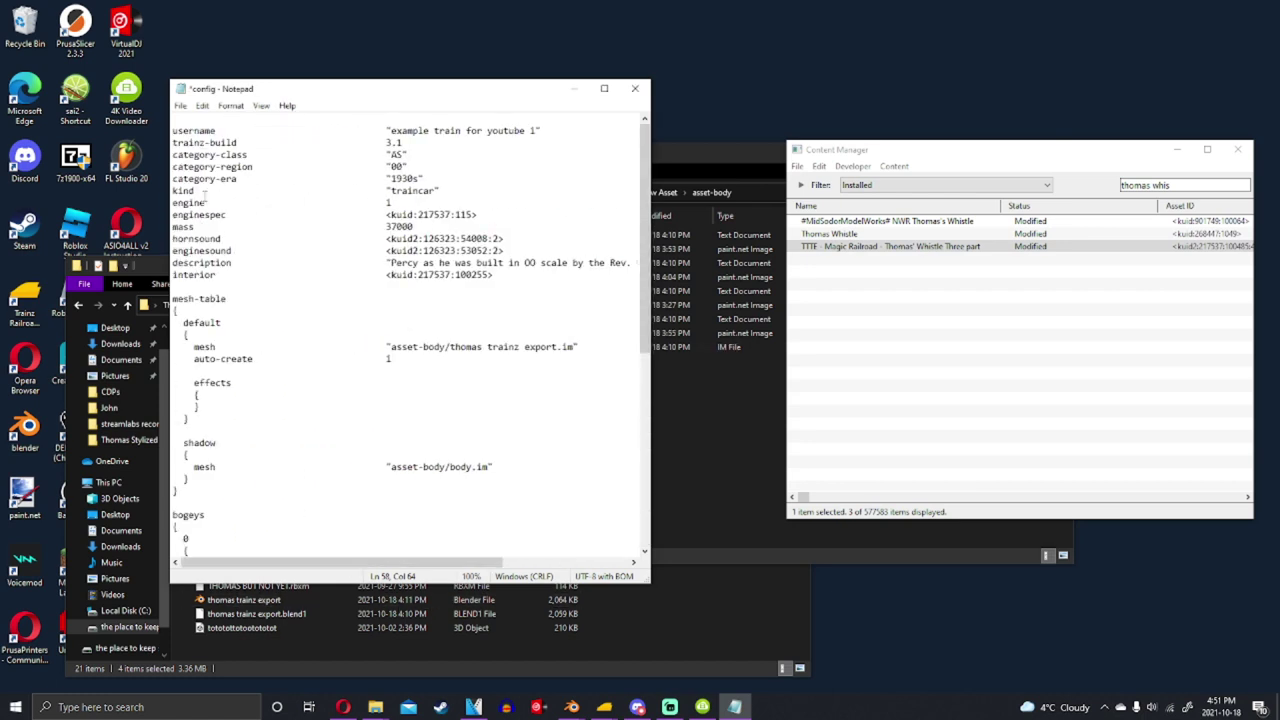
{"action": "left_click_drag", "start_coordinate": [216, 239], "coordinate": [272, 243]}
{"action": "left_click", "coordinate": [392, 240]}
{"action": "left_click_drag", "start_coordinate": [392, 240], "coordinate": [504, 240]}
{"action": "key", "text": "ctrl+v"}
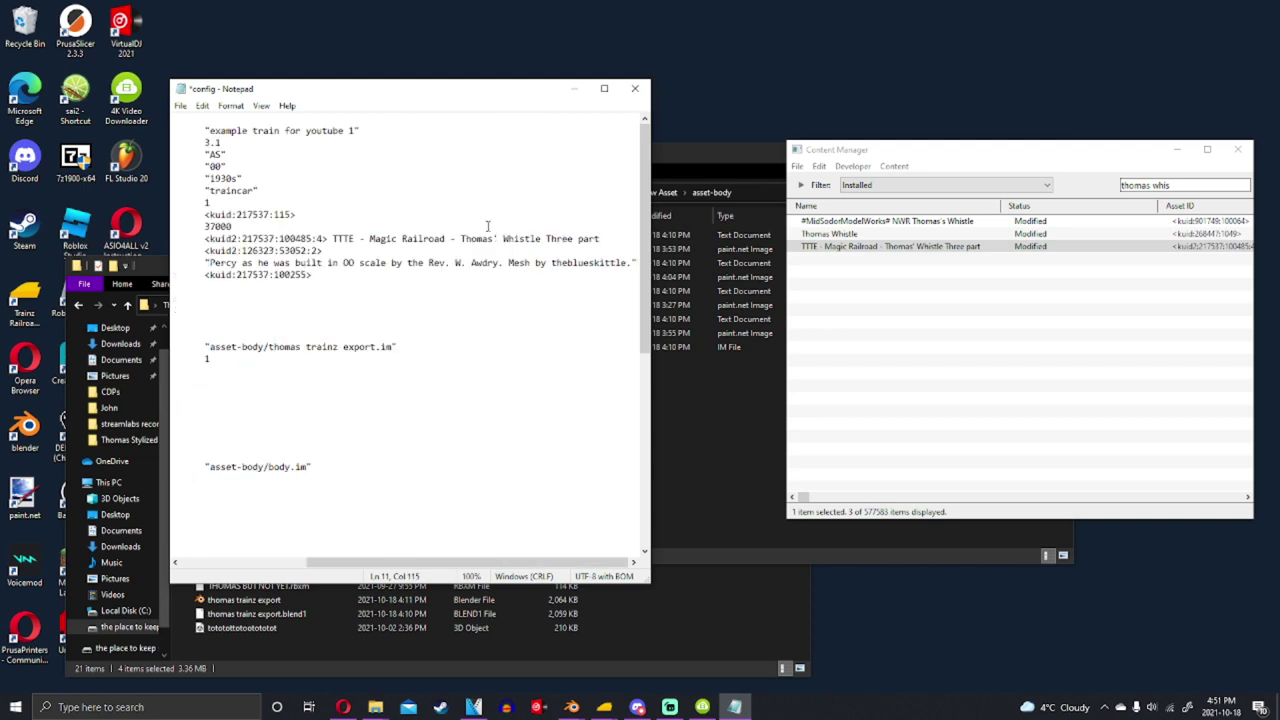
{"action": "left_click_drag", "start_coordinate": [345, 240], "coordinate": [586, 240]}
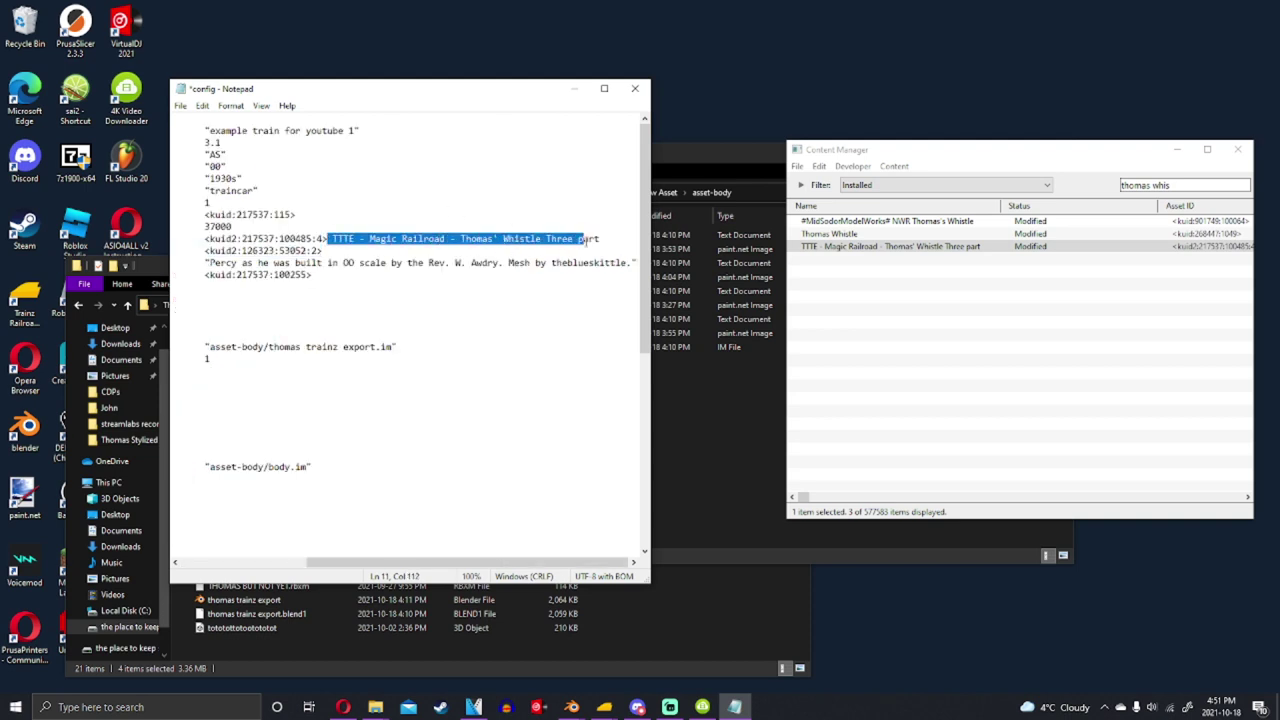
{"action": "key", "text": "BackSpace"}
{"action": "key", "text": "ctrl+s"}
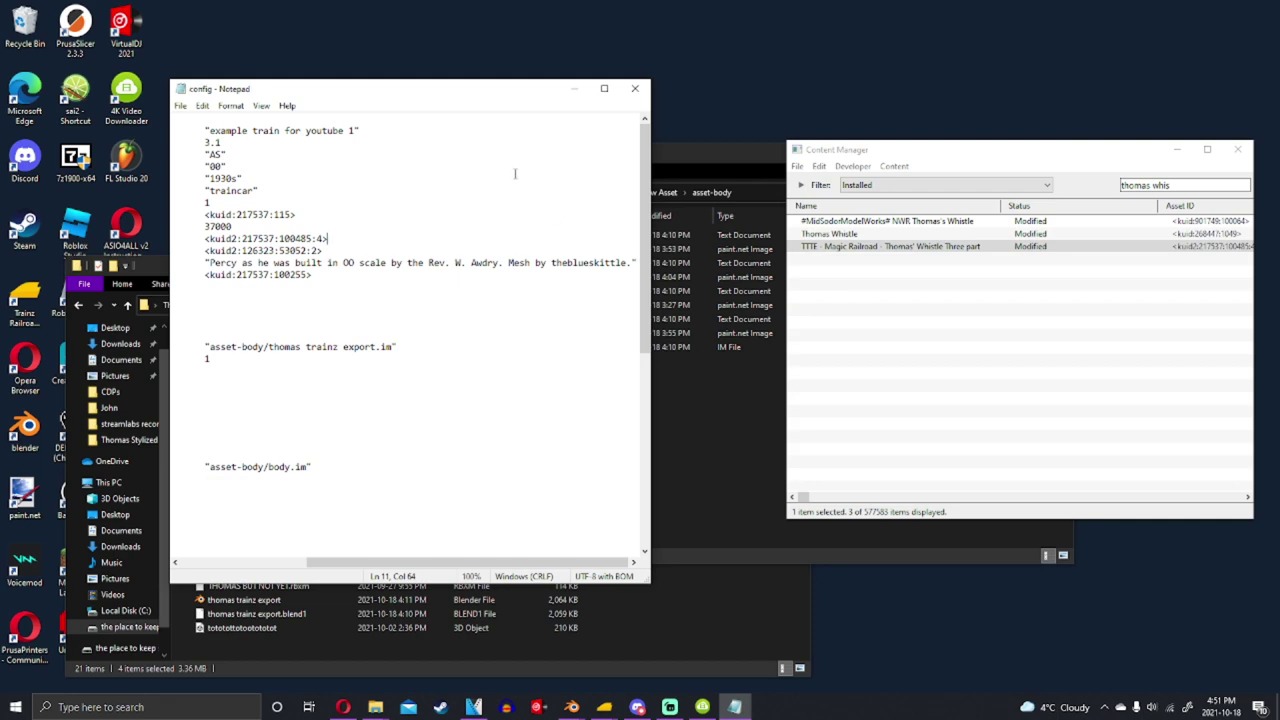
{"action": "left_click", "coordinate": [634, 88]}
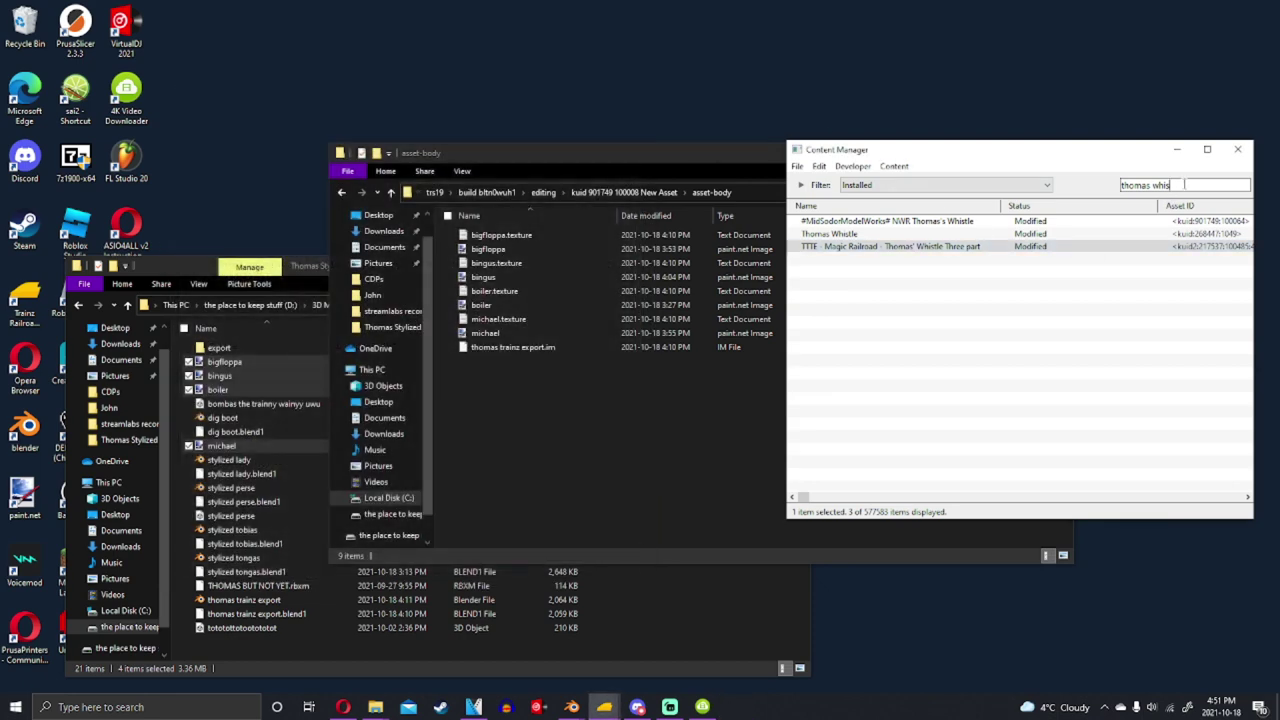
Set Content Manager's filter to Today and clear the search text
{"action": "left_click", "coordinate": [945, 190]}
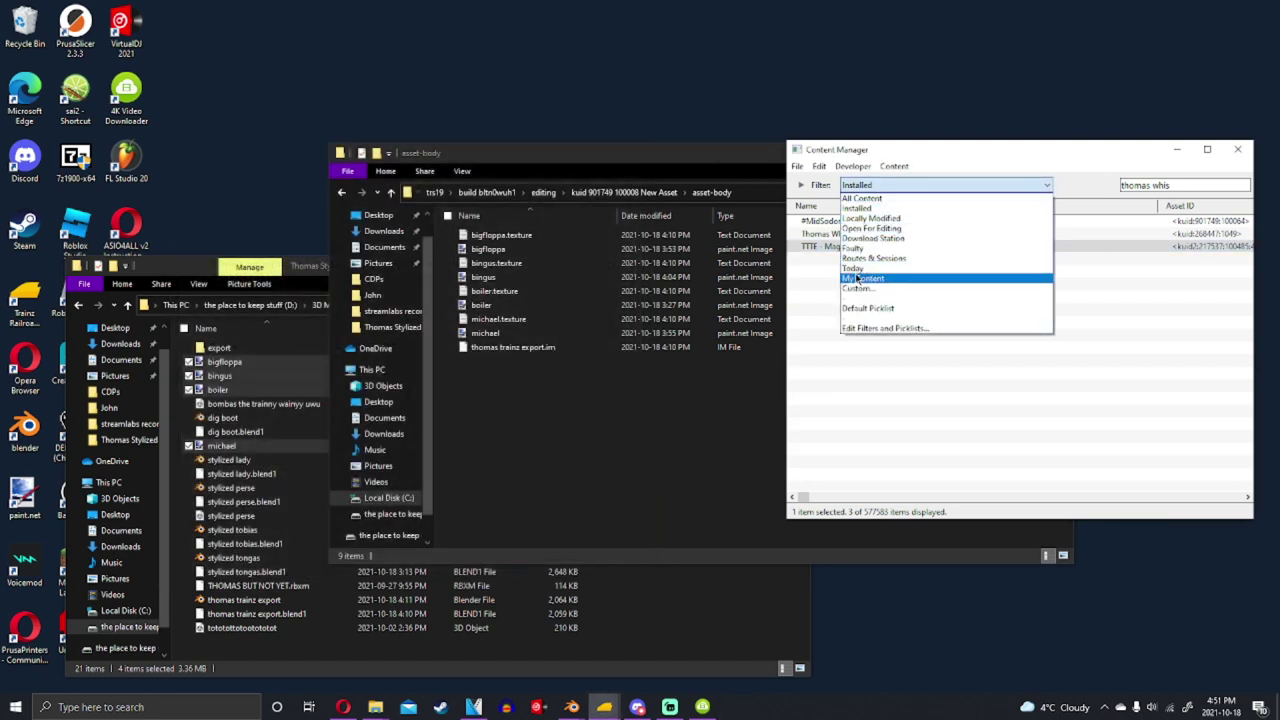
{"action": "left_click", "coordinate": [856, 268]}
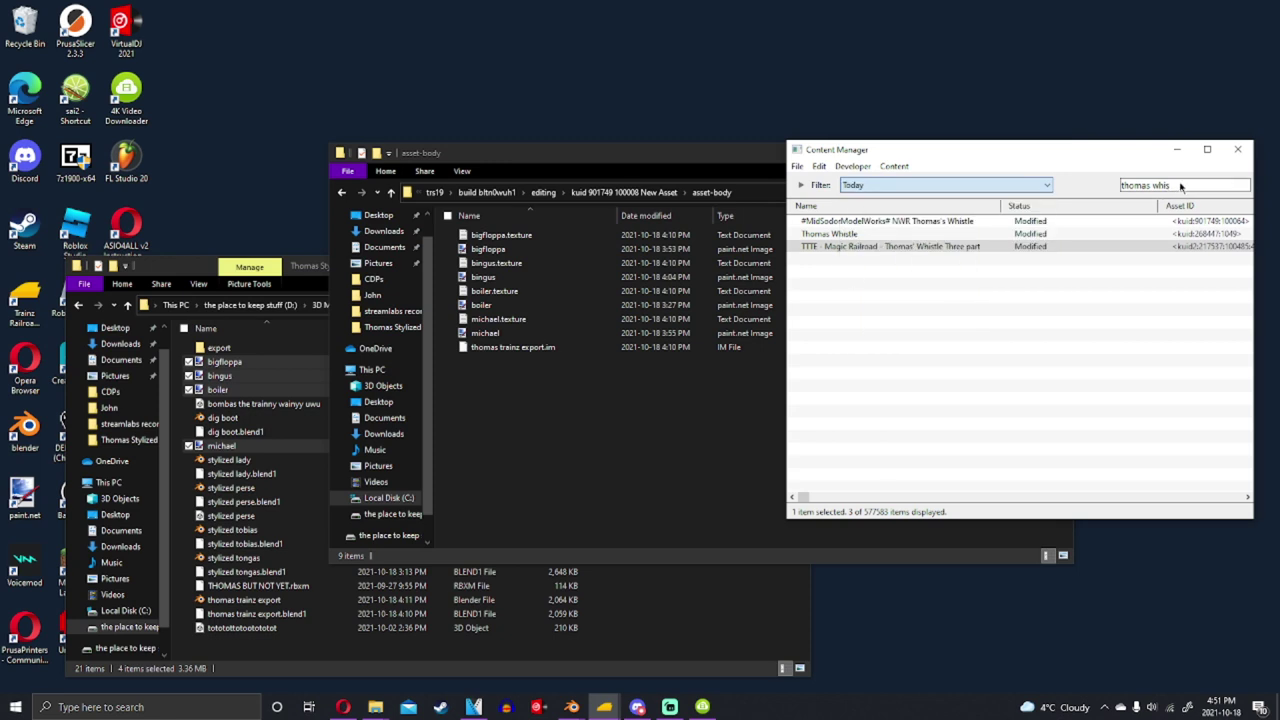
{"action": "left_click", "coordinate": [1135, 184]}
{"action": "key", "text": "BackSpace"}
{"action": "key", "text": "BackSpace"}
{"action": "key", "text": "BackSpace"}
{"action": "key", "text": "BackSpace"}
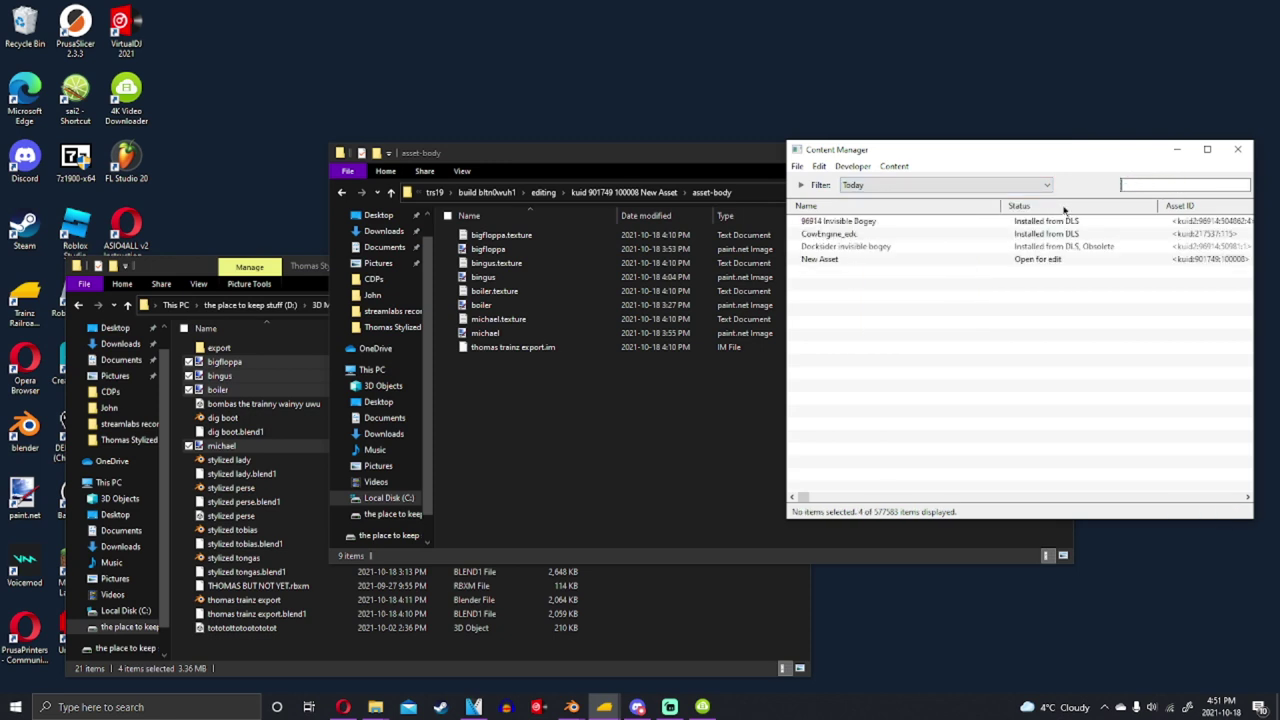
Submit the edits of New Asset and close its asset-body folder window
{"action": "right_click", "coordinate": [852, 265]}
{"action": "left_click", "coordinate": [904, 419]}
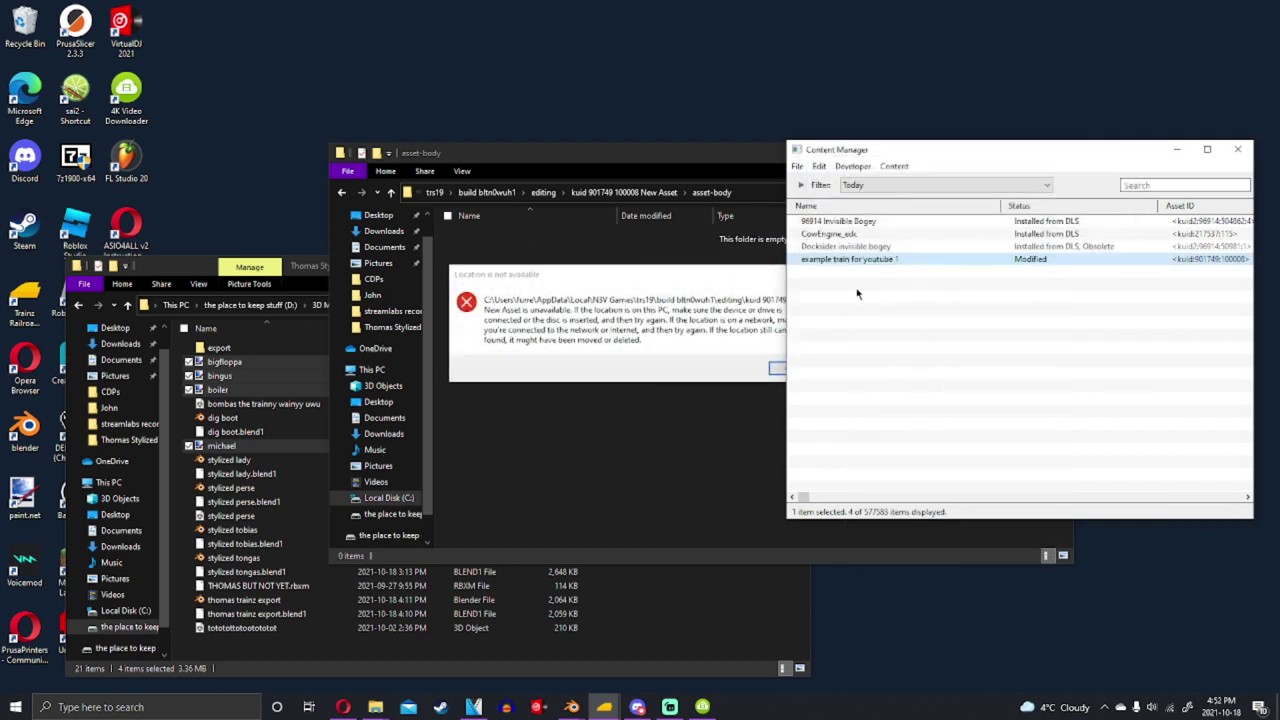
{"action": "left_click", "coordinate": [692, 349]}
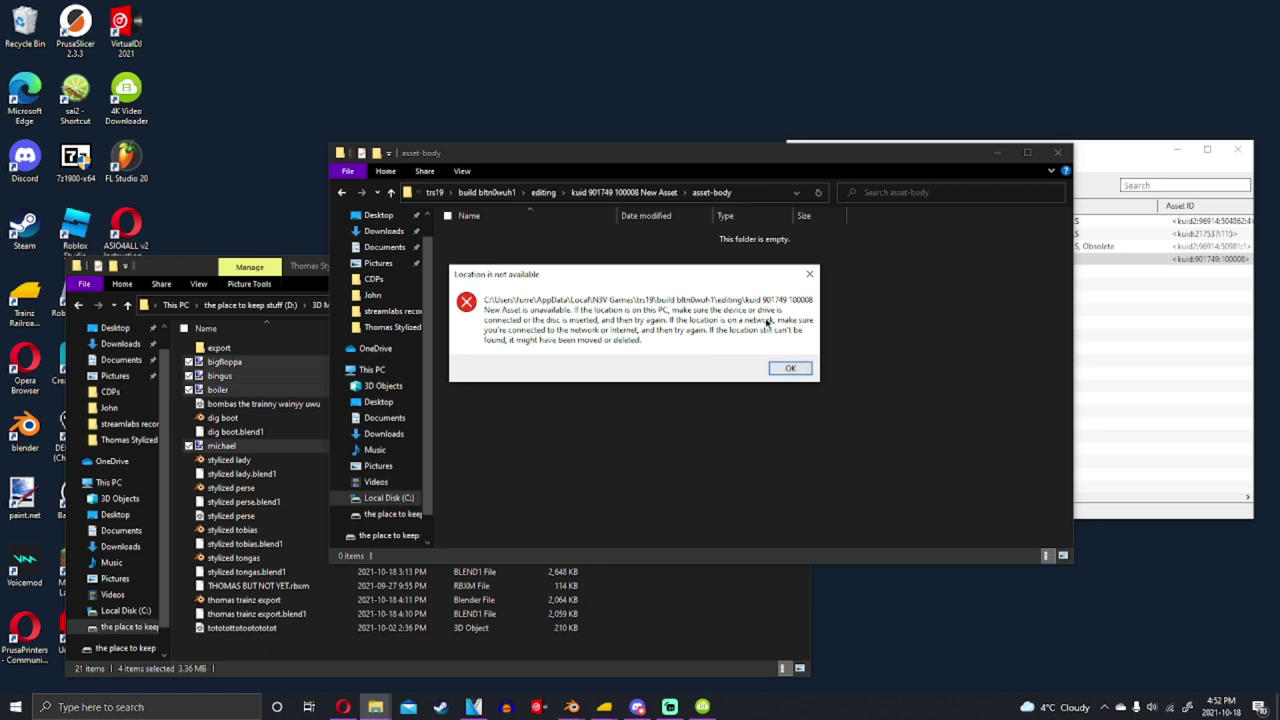
{"action": "left_click", "coordinate": [790, 368]}
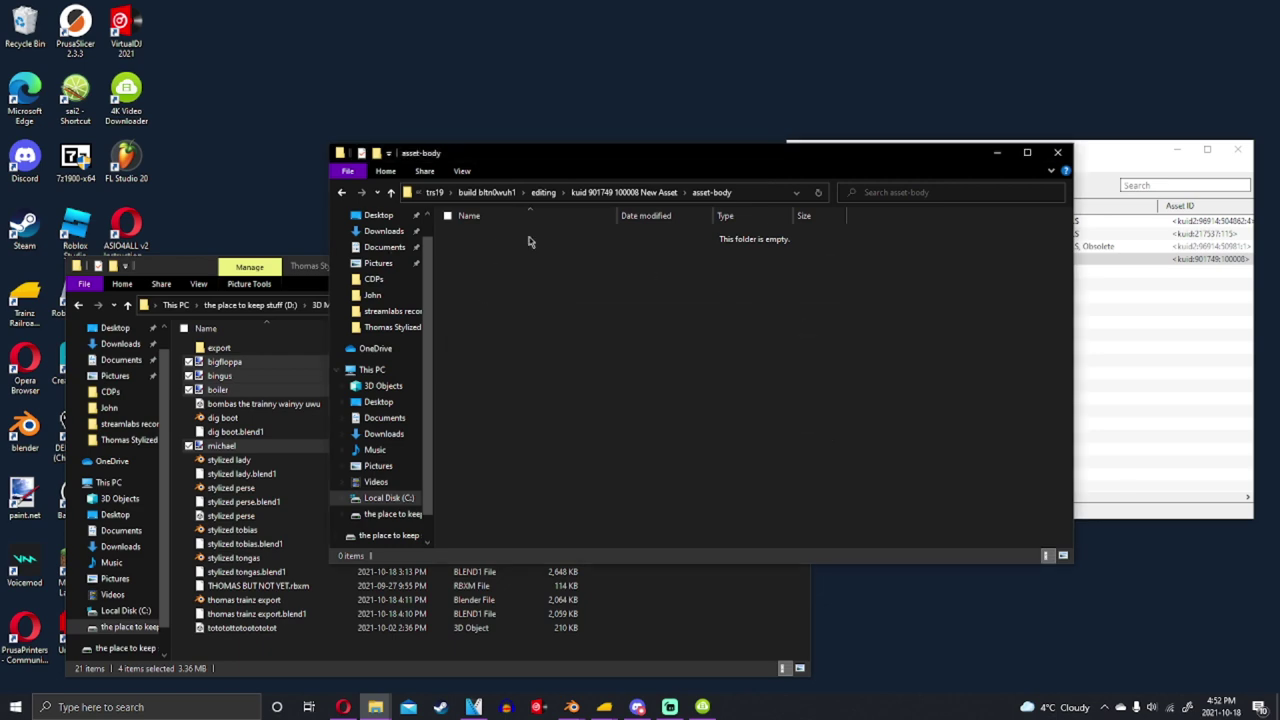
{"action": "left_click", "coordinate": [1057, 152]}
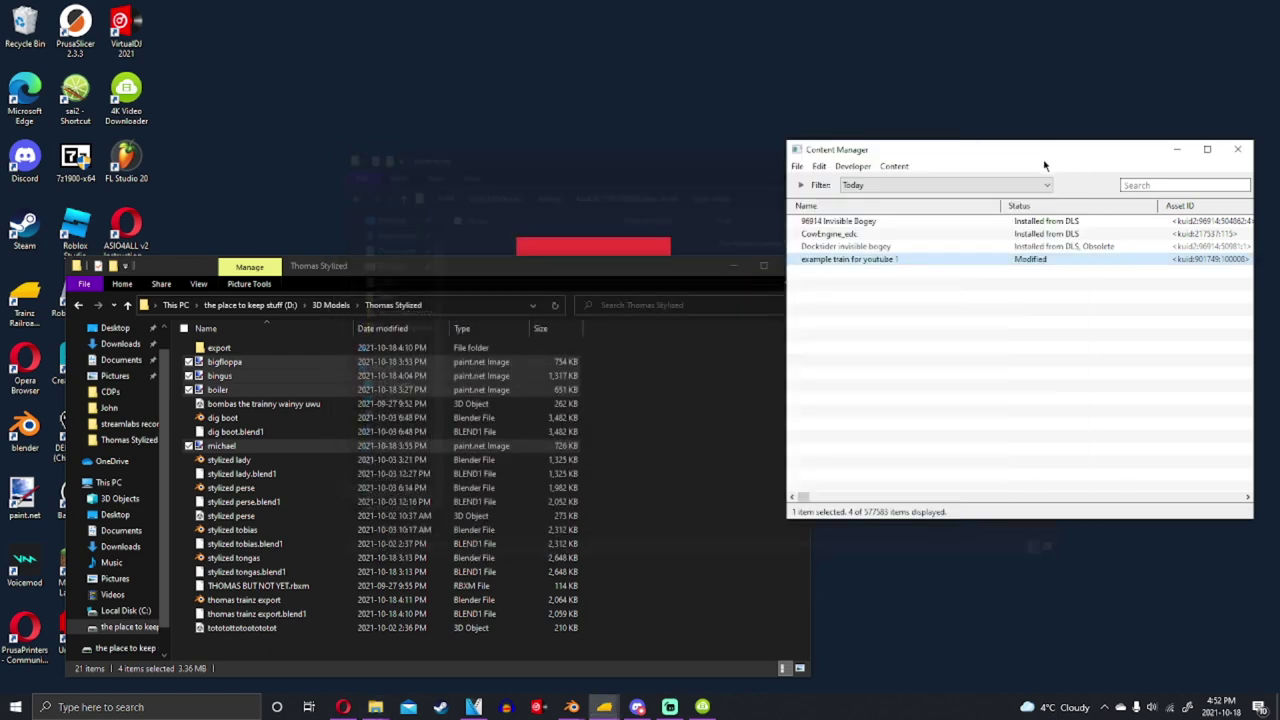
Preview the modified example train asset in a maximized viewer, inspect the model from another angle, and close the preview
{"action": "right_click", "coordinate": [894, 259]}
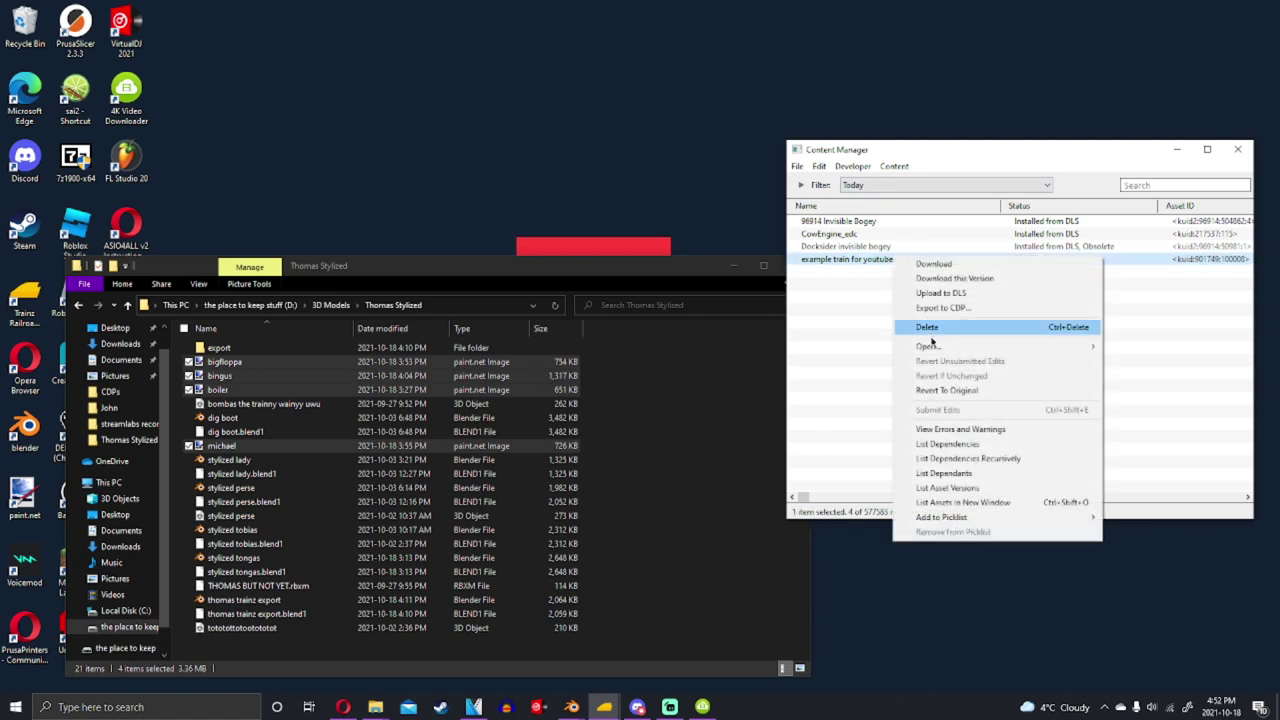
{"action": "mouse_move", "coordinate": [933, 347]}
{"action": "left_click", "coordinate": [1160, 404]}
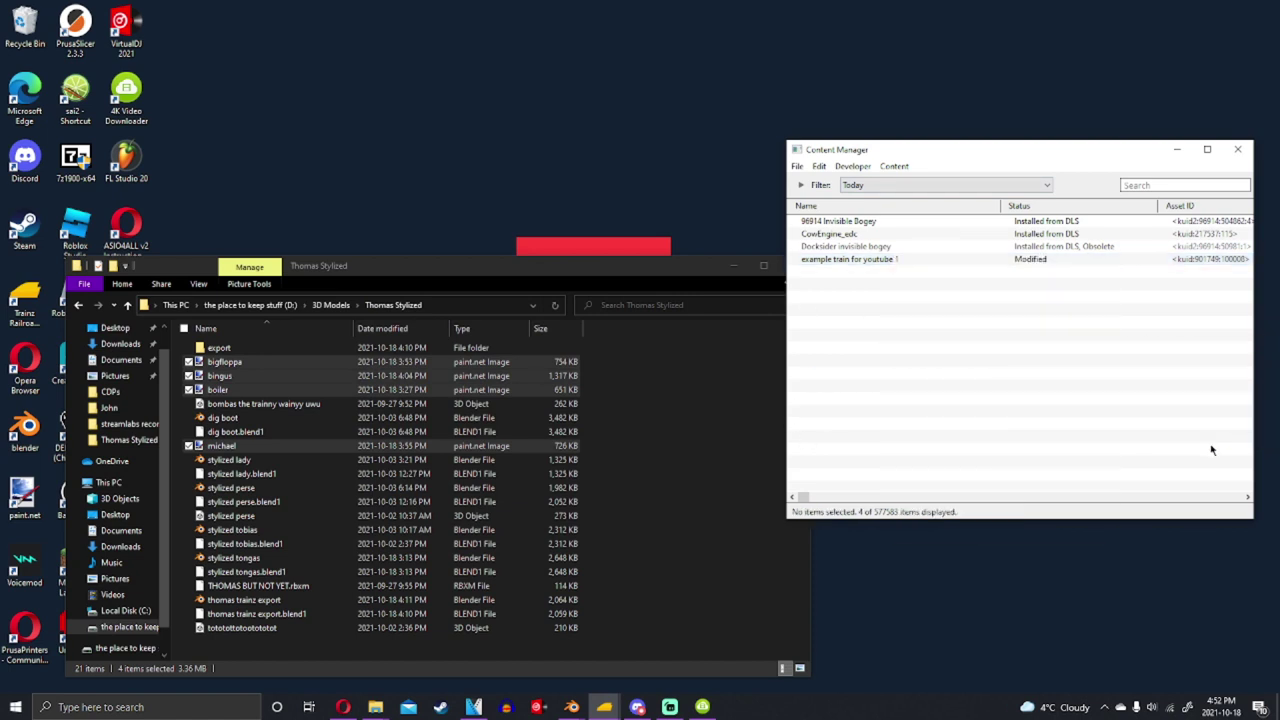
{"action": "right_click", "coordinate": [1068, 259]}
{"action": "mouse_move", "coordinate": [1090, 347]}
{"action": "left_click", "coordinate": [945, 438]}
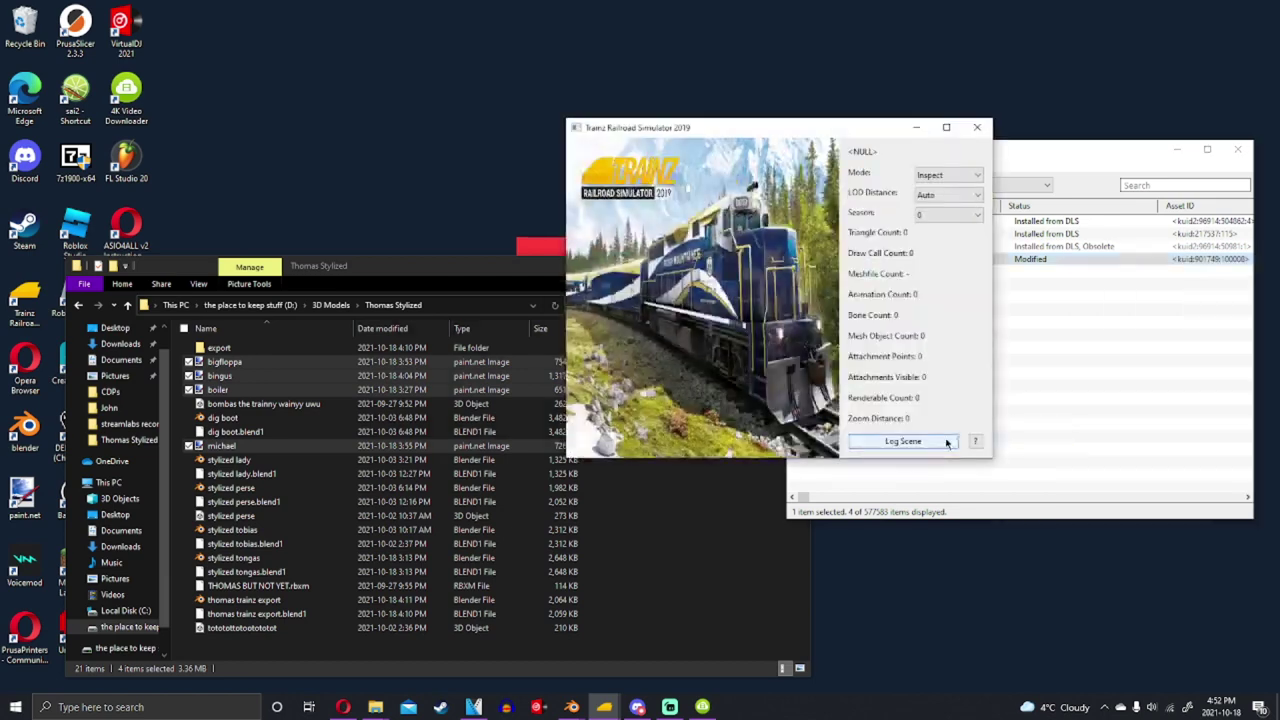
{"action": "left_click", "coordinate": [946, 127]}
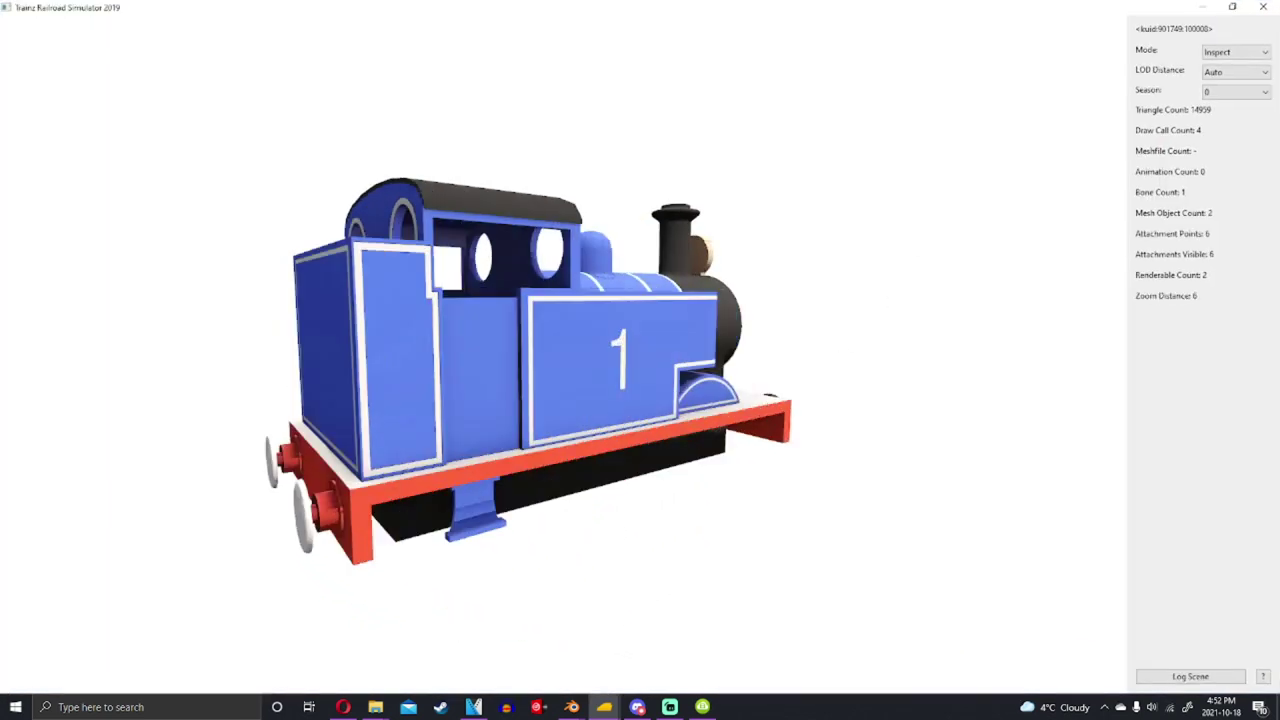
{"action": "right_click_drag", "start_coordinate": [1000, 363], "coordinate": [840, 363]}
{"action": "key", "text": "Escape"}
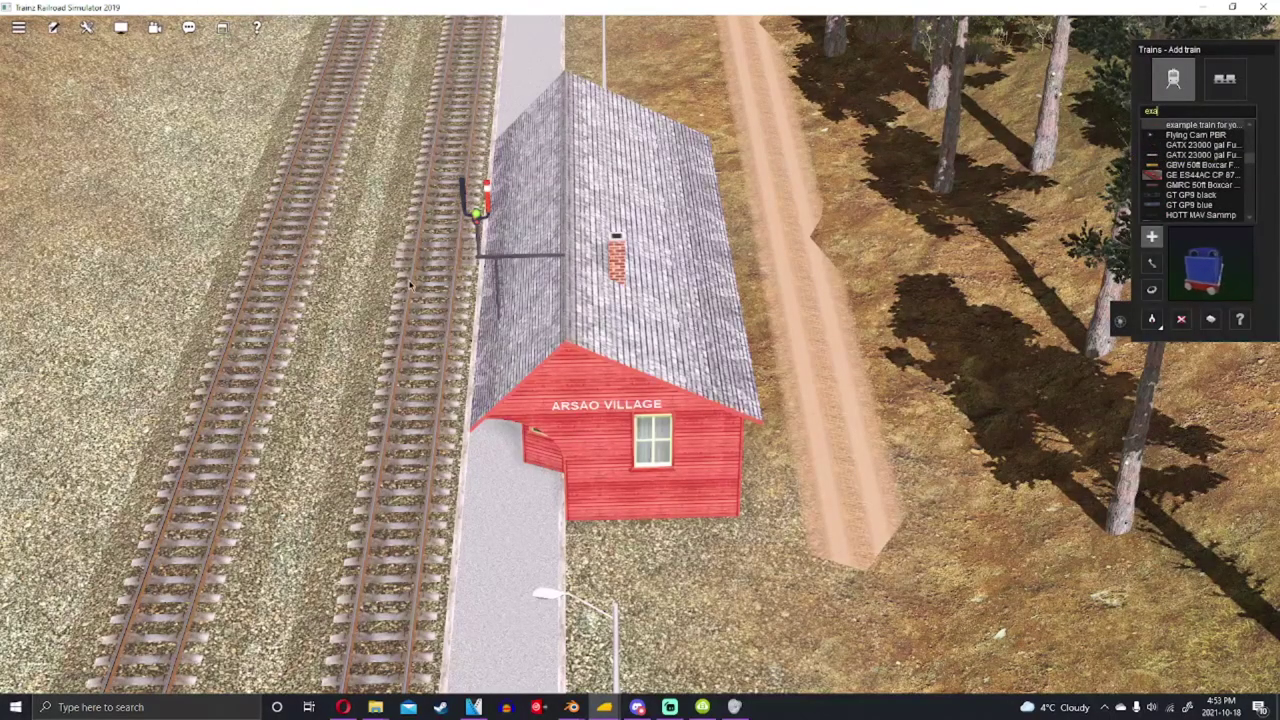
Place the example train on the track beside Arsao Village station and test-drive it forward to a stop, viewing it from the front
{"action": "left_click", "coordinate": [410, 286]}
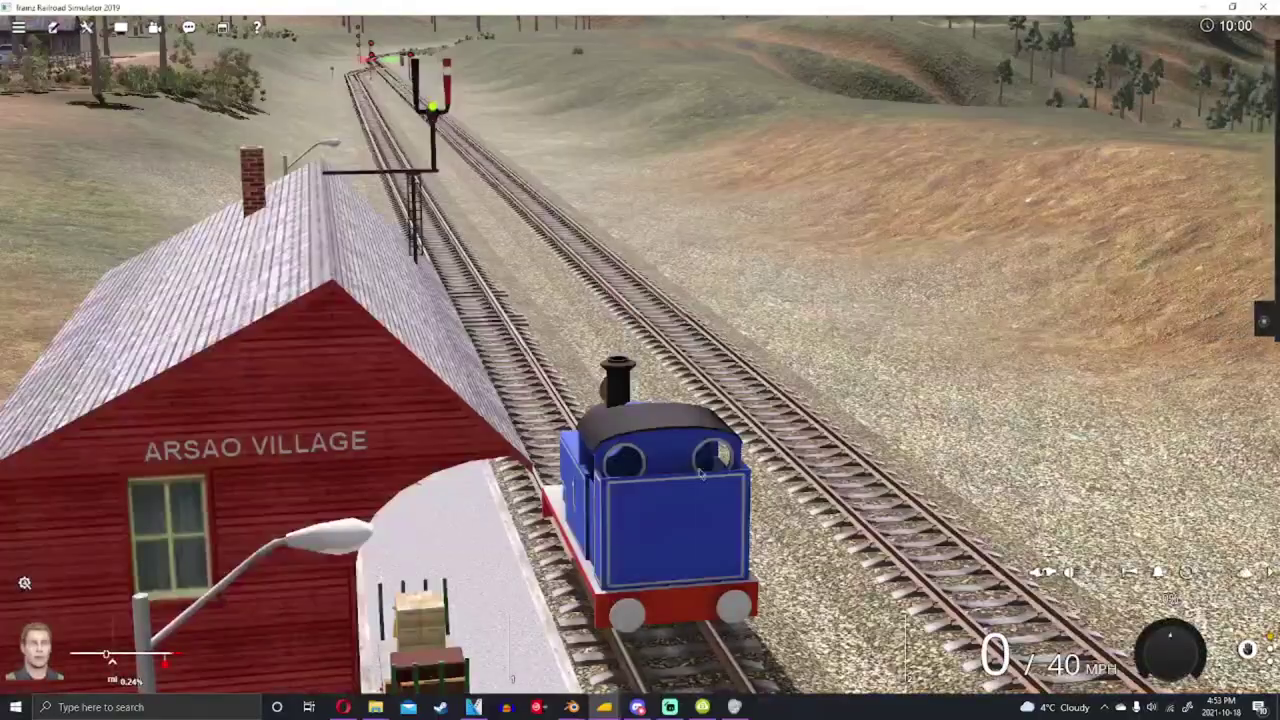
{"action": "key", "text": "w"}
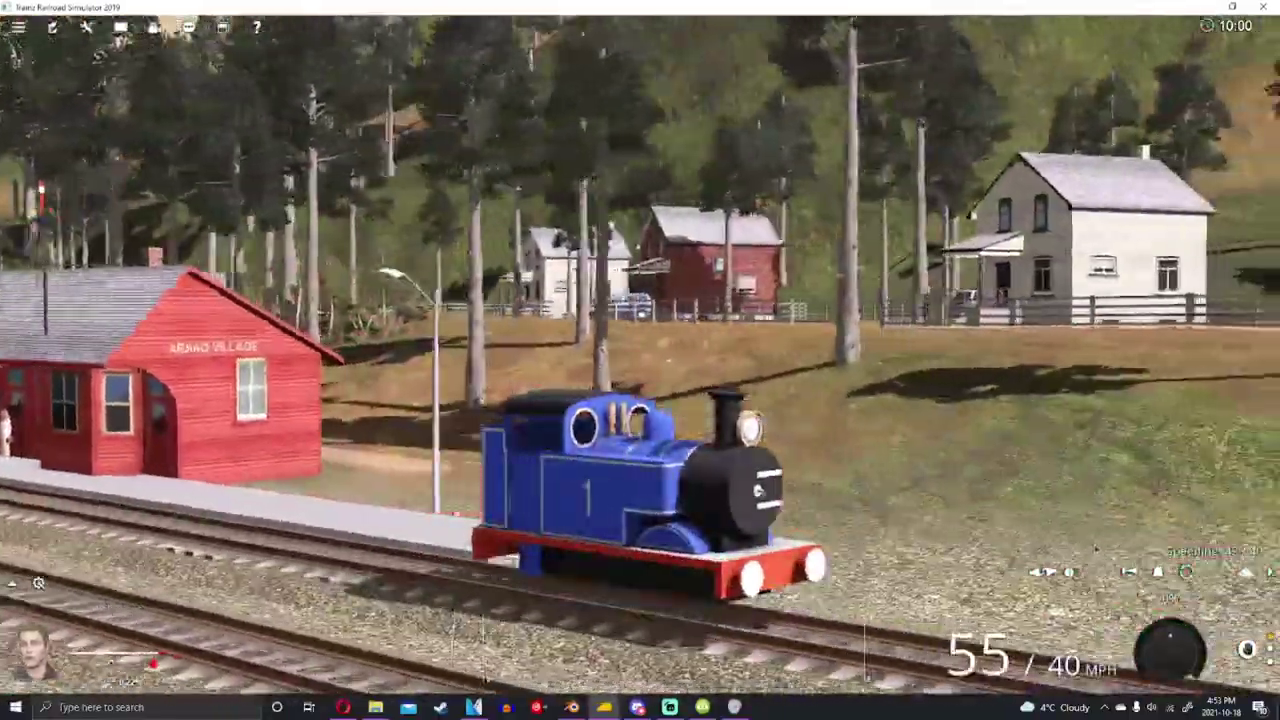
{"action": "key", "text": "s"}
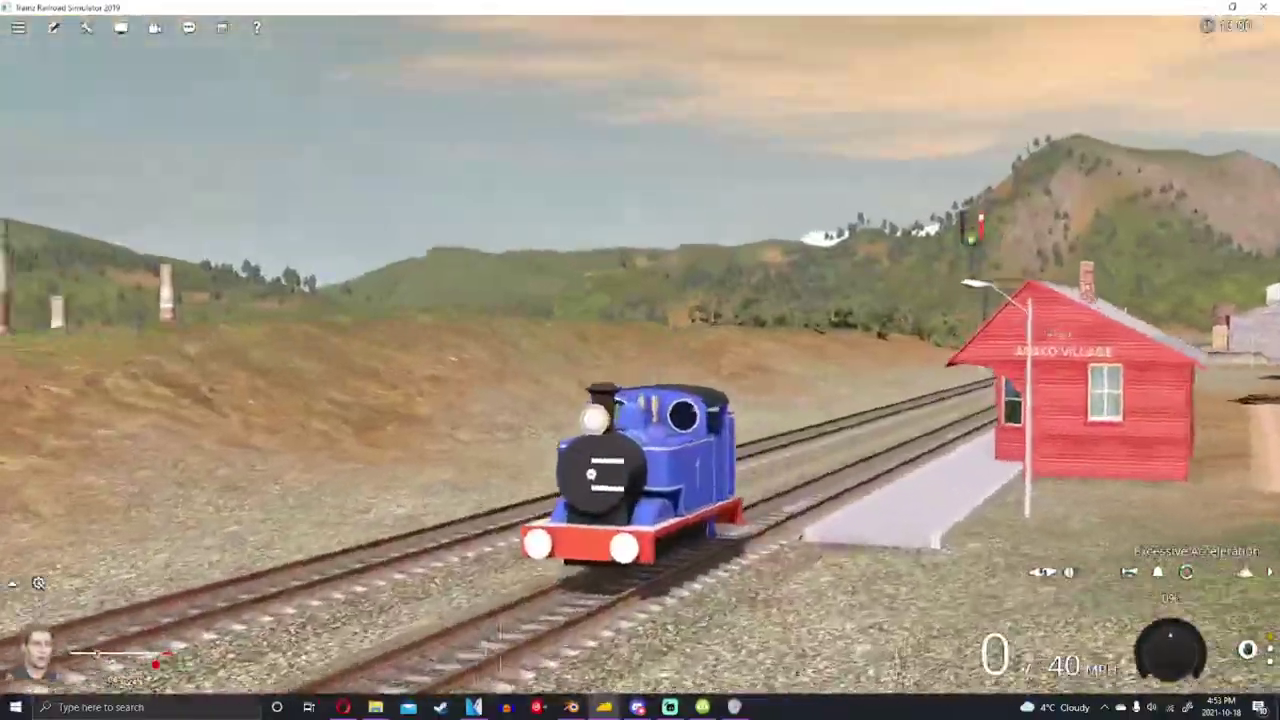
{"action": "right_click_drag", "start_coordinate": [640, 360], "coordinate": [720, 340]}
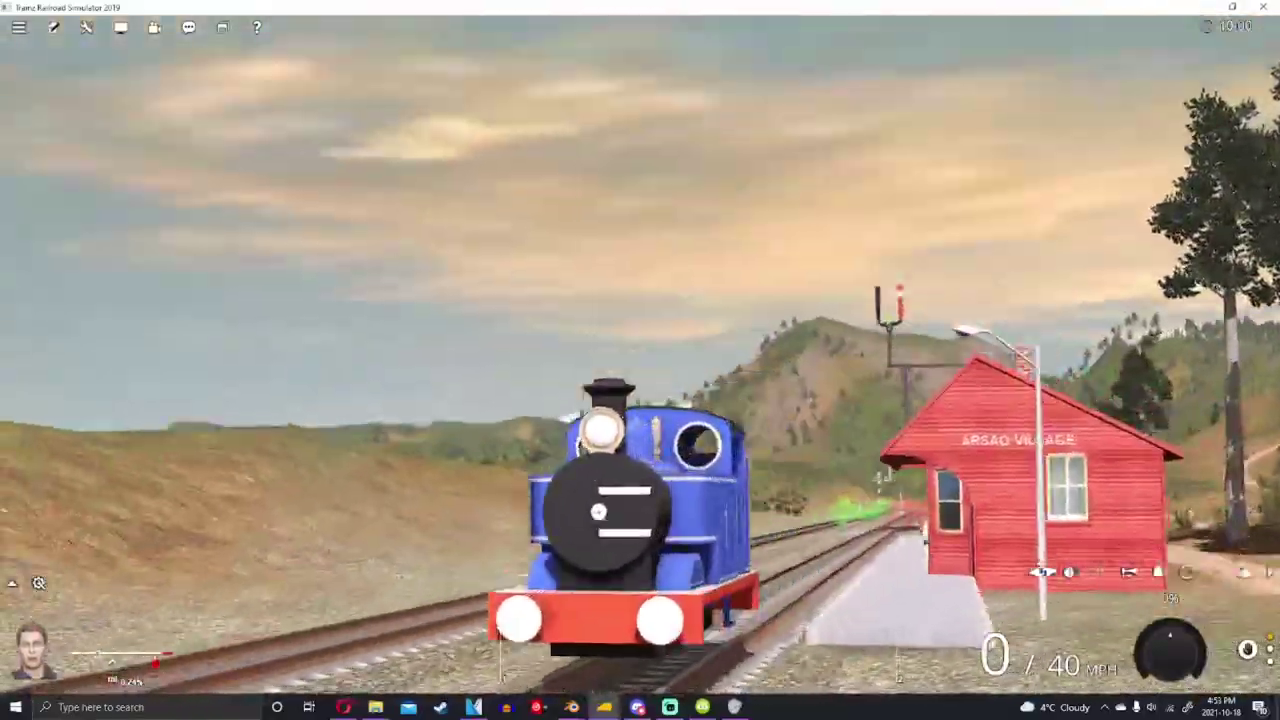
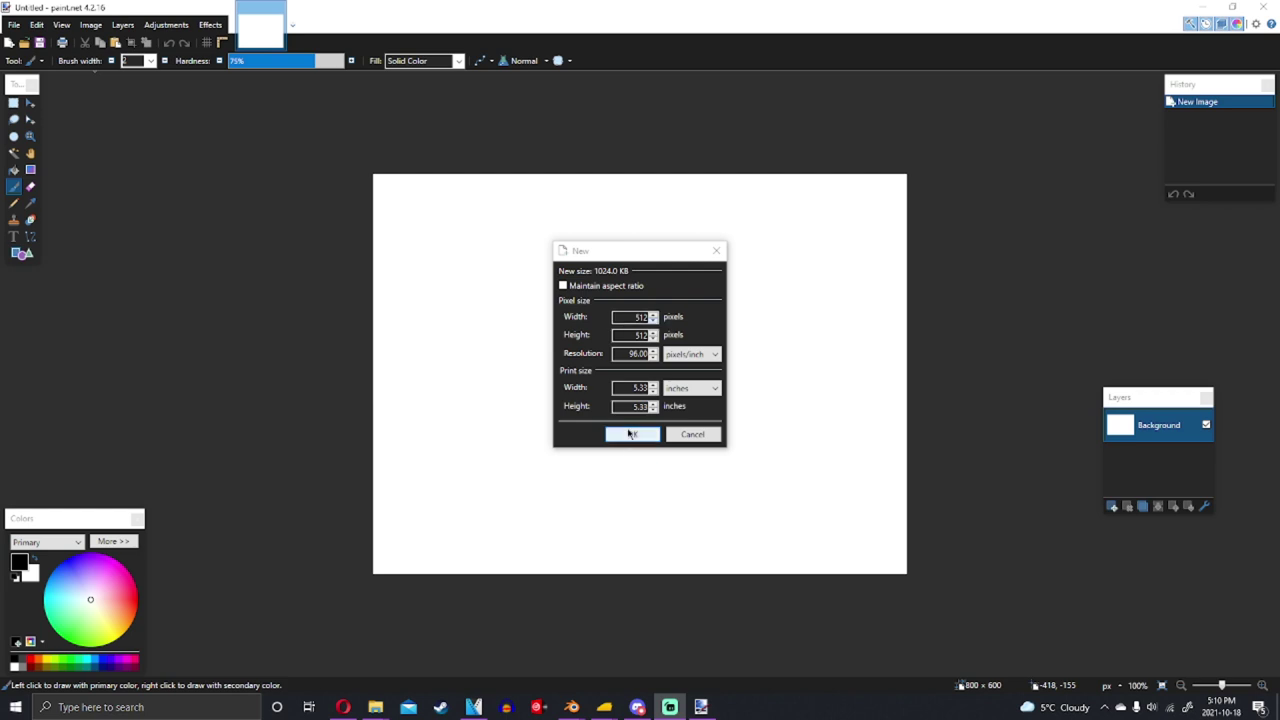
Paste the angry face into a new 512 × 512 pixel image and stretch it to fill the canvas
{"action": "left_click", "coordinate": [630, 433]}
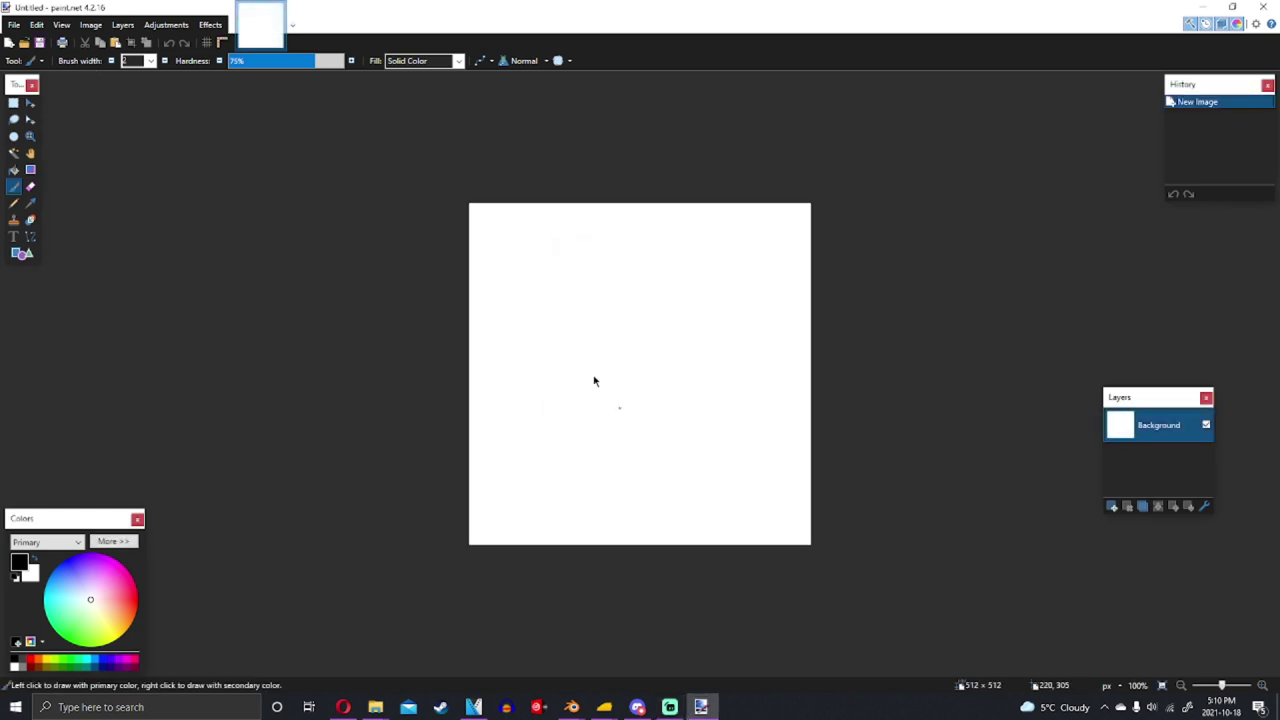
{"action": "key", "text": "ctrl+v"}
{"action": "left_click_drag", "start_coordinate": [754, 488], "coordinate": [820, 536]}
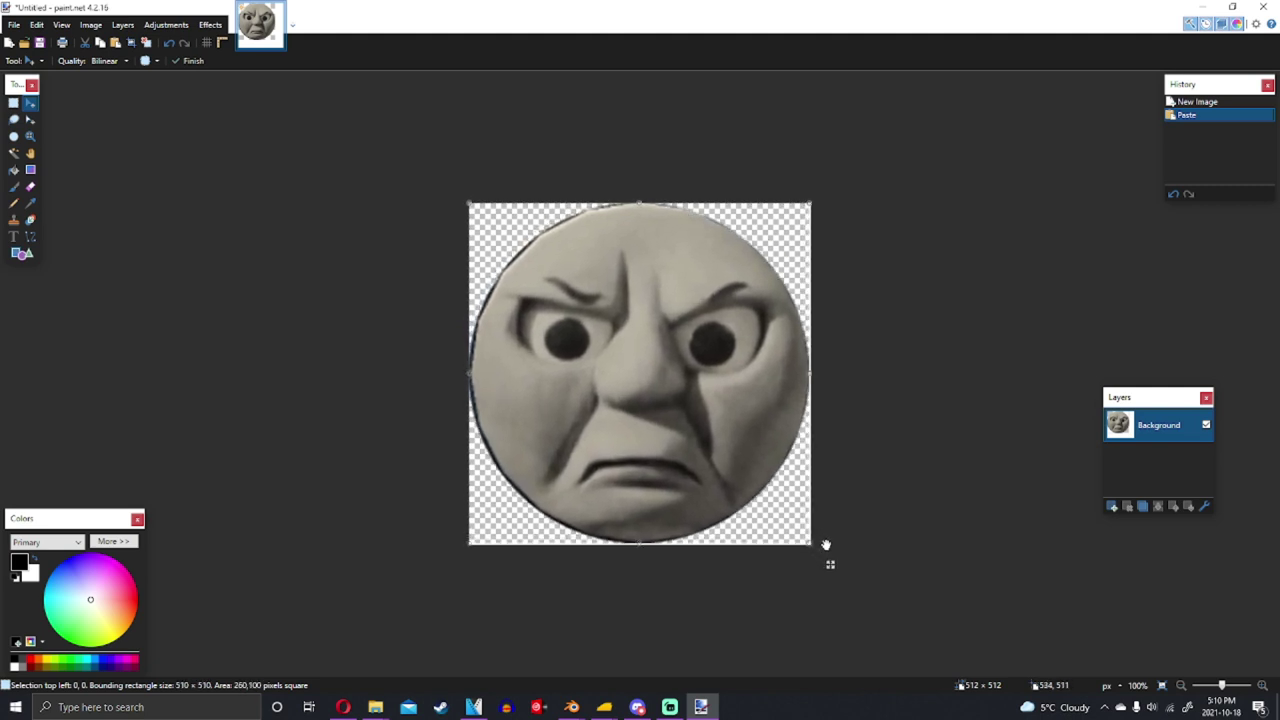
{"action": "left_click_drag", "start_coordinate": [830, 545], "coordinate": [836, 548]}
{"action": "left_click", "coordinate": [13, 102]}
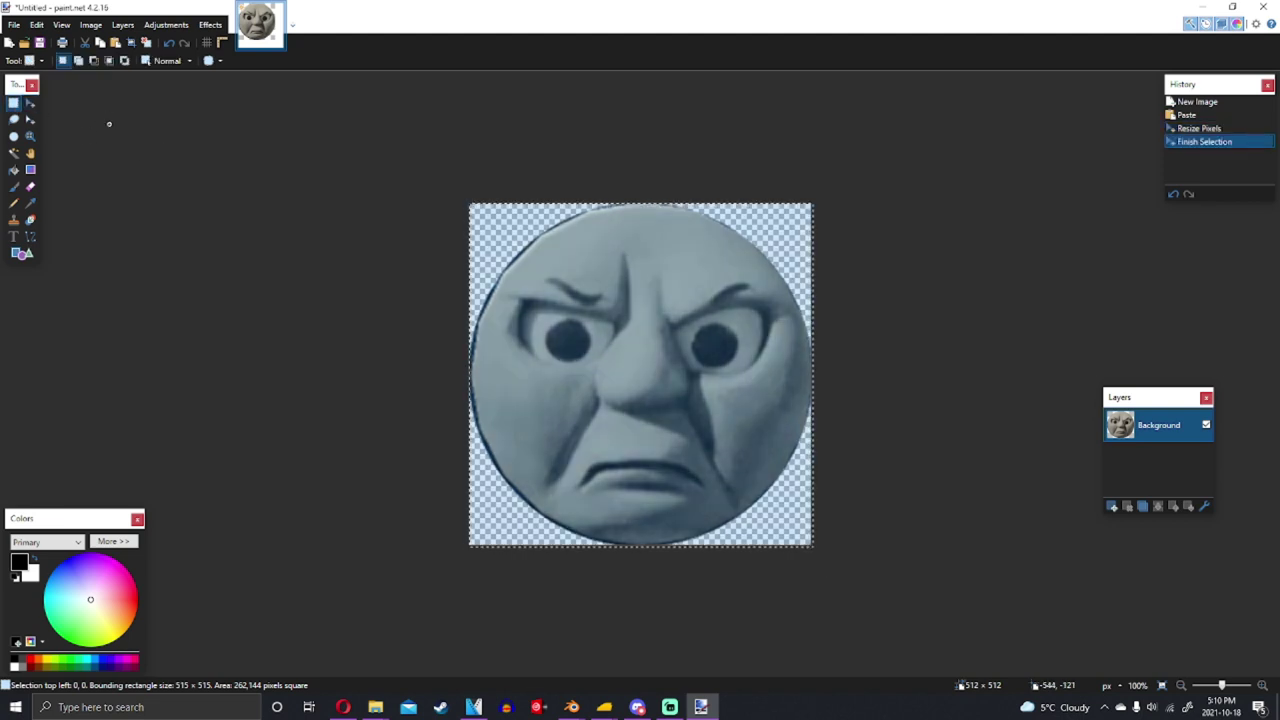
{"action": "key", "text": "ctrl+d"}
Add a layer beneath the face and cover it with a filled red rectangle
{"action": "left_click", "coordinate": [1112, 507]}
{"action": "left_click", "coordinate": [1188, 506]}
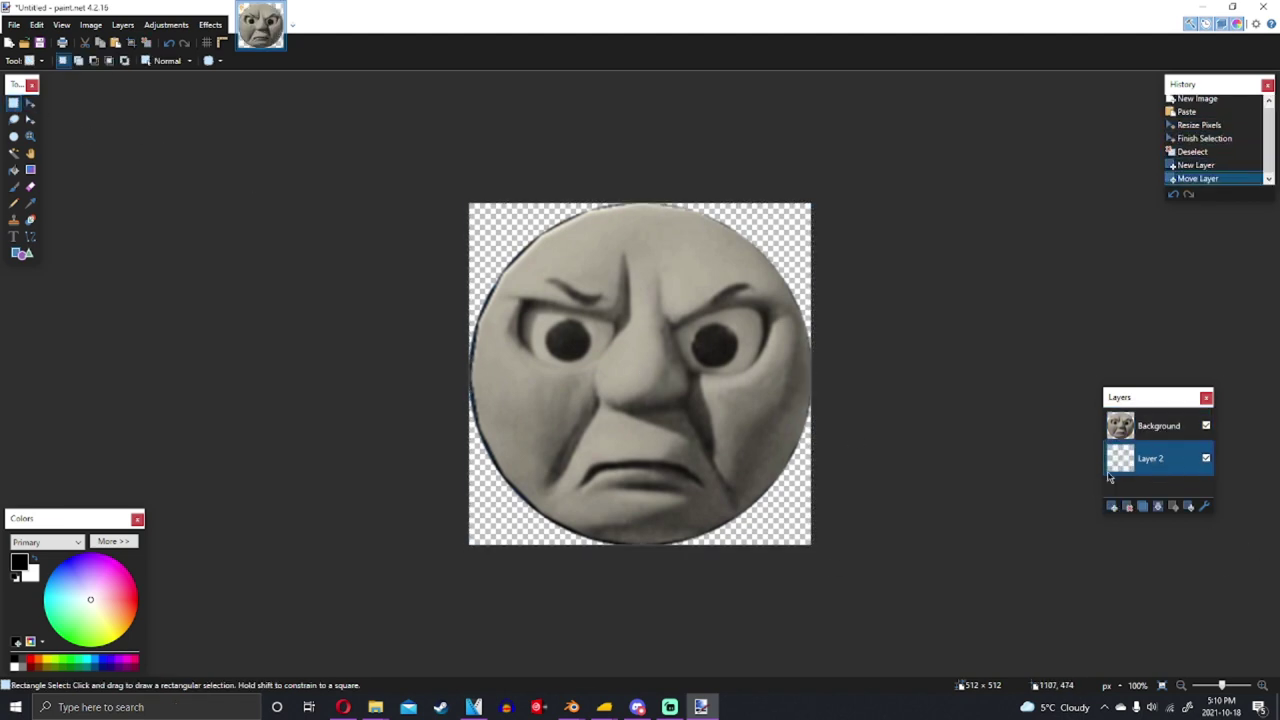
{"action": "left_click", "coordinate": [136, 586]}
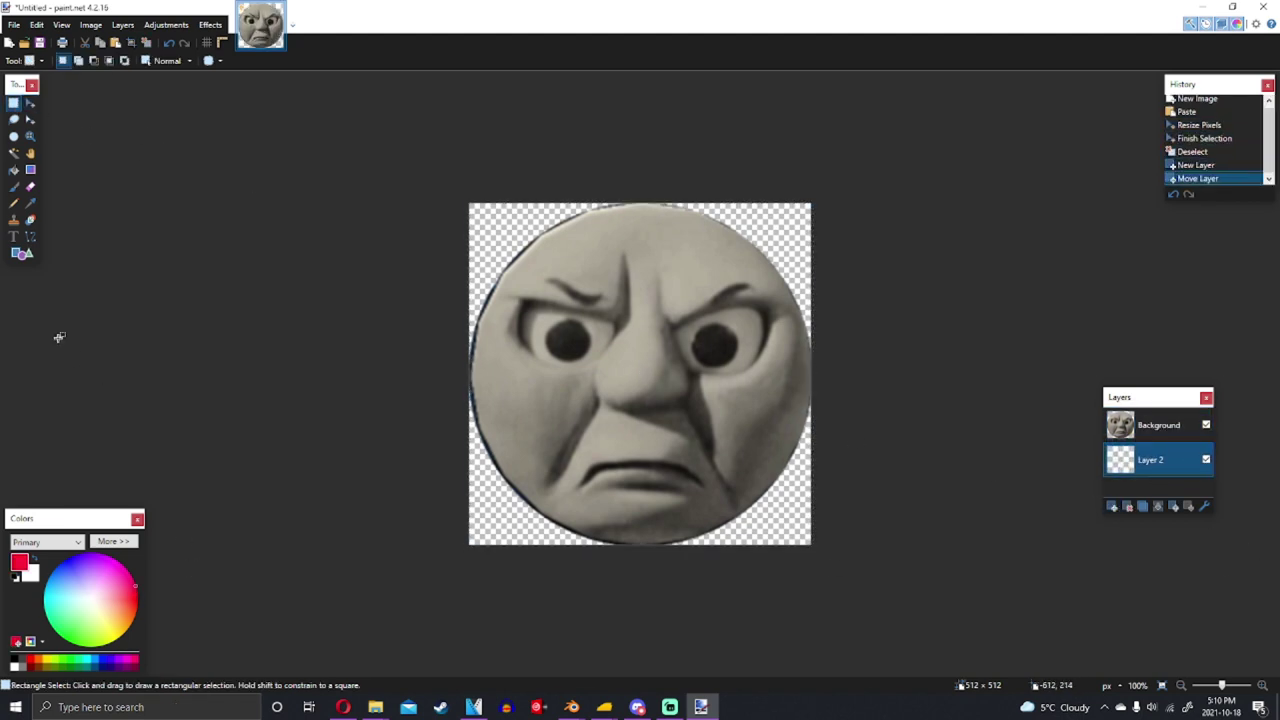
{"action": "left_click", "coordinate": [22, 253]}
{"action": "mouse_move", "coordinate": [309, 117]}
{"action": "left_mouse_down"}
{"action": "mouse_move", "coordinate": [882, 697]}
{"action": "mouse_move", "coordinate": [1027, 717]}
{"action": "left_mouse_up"}
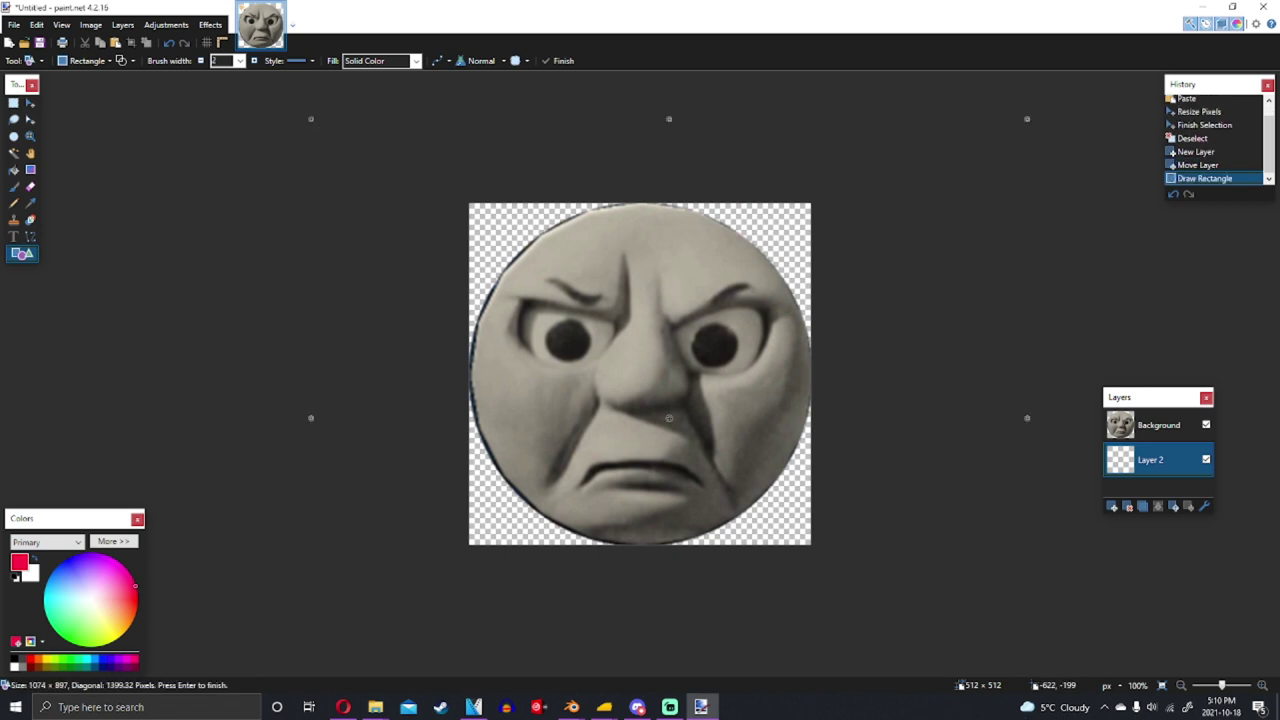
{"action": "left_click", "coordinate": [120, 60]}
{"action": "left_click", "coordinate": [94, 157]}
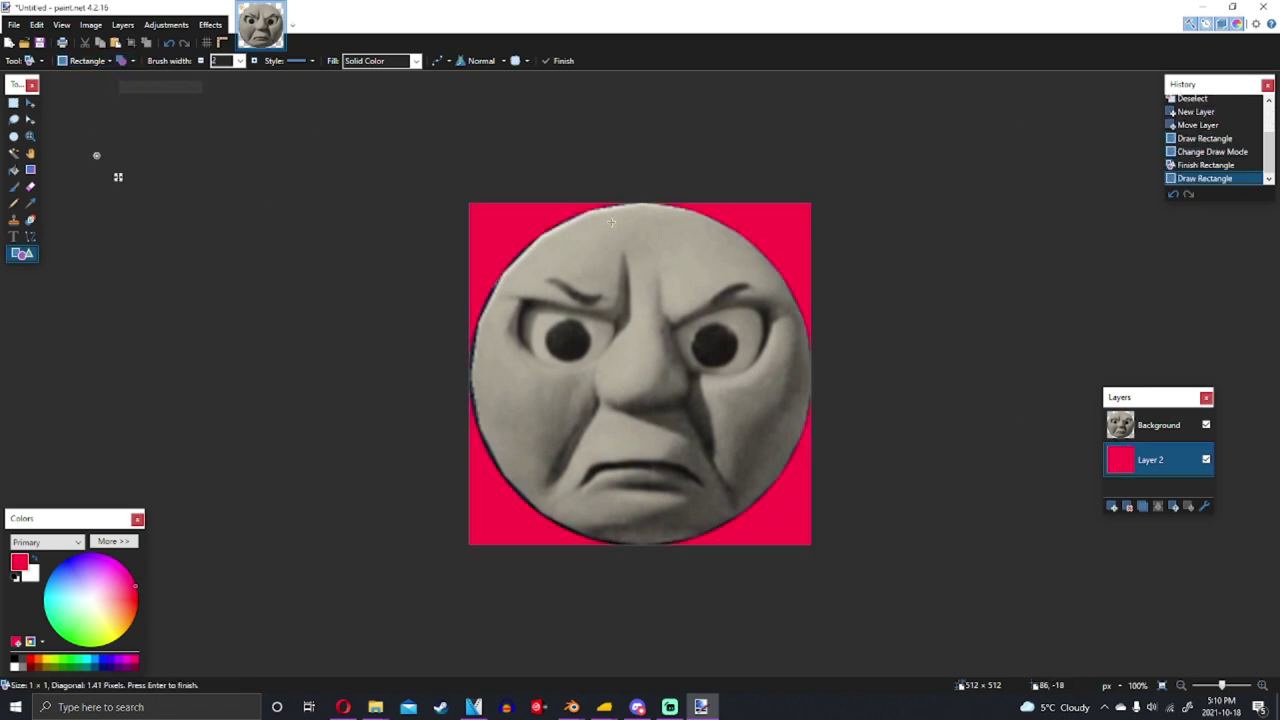
Save the image as face in TGA format in the Thomas Stylized folder, flattening its layers
{"action": "left_click", "coordinate": [17, 26]}
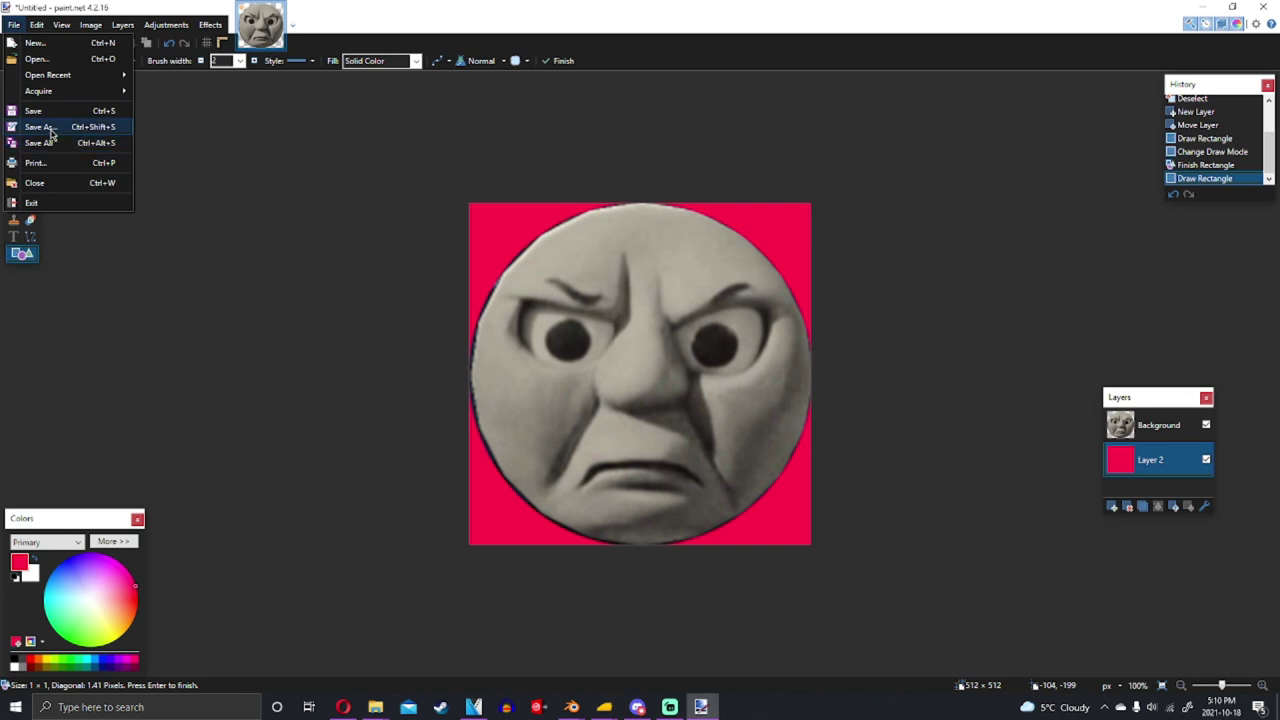
{"action": "left_click", "coordinate": [50, 128]}
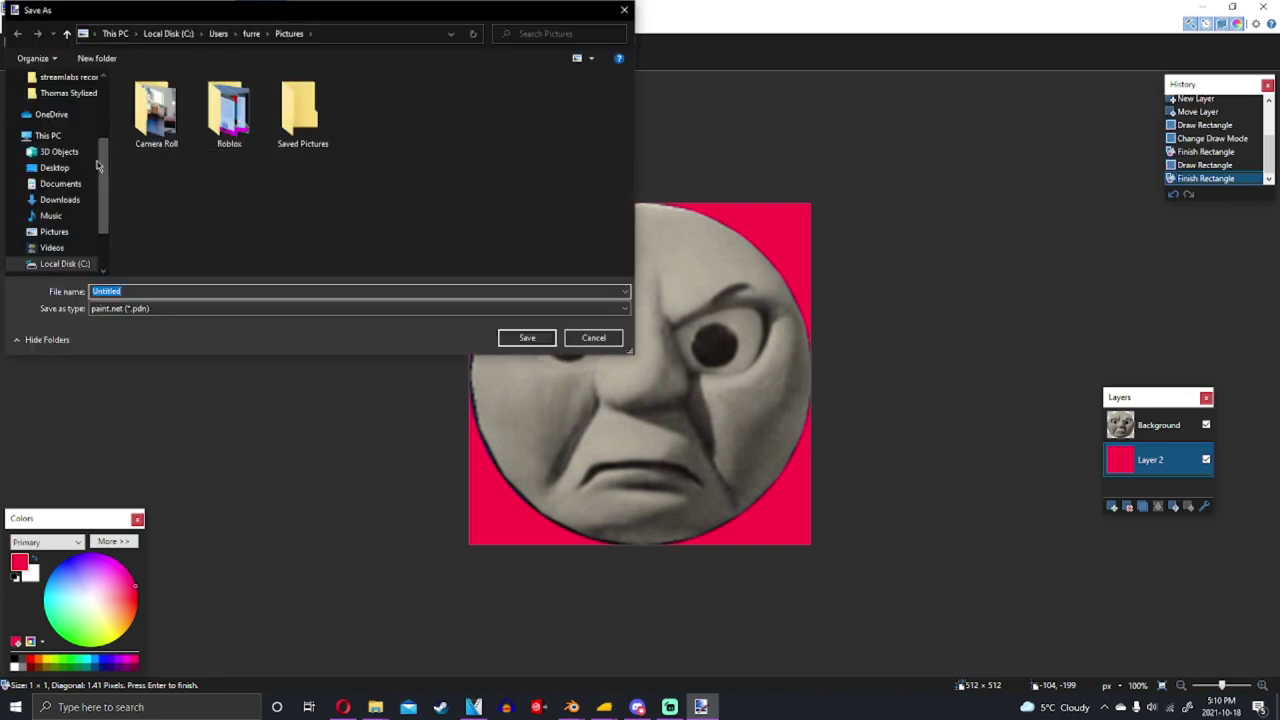
{"action": "scroll", "coordinate": [88, 148], "scroll_direction": "up", "scroll_amount": 1}
{"action": "left_click", "coordinate": [75, 109]}
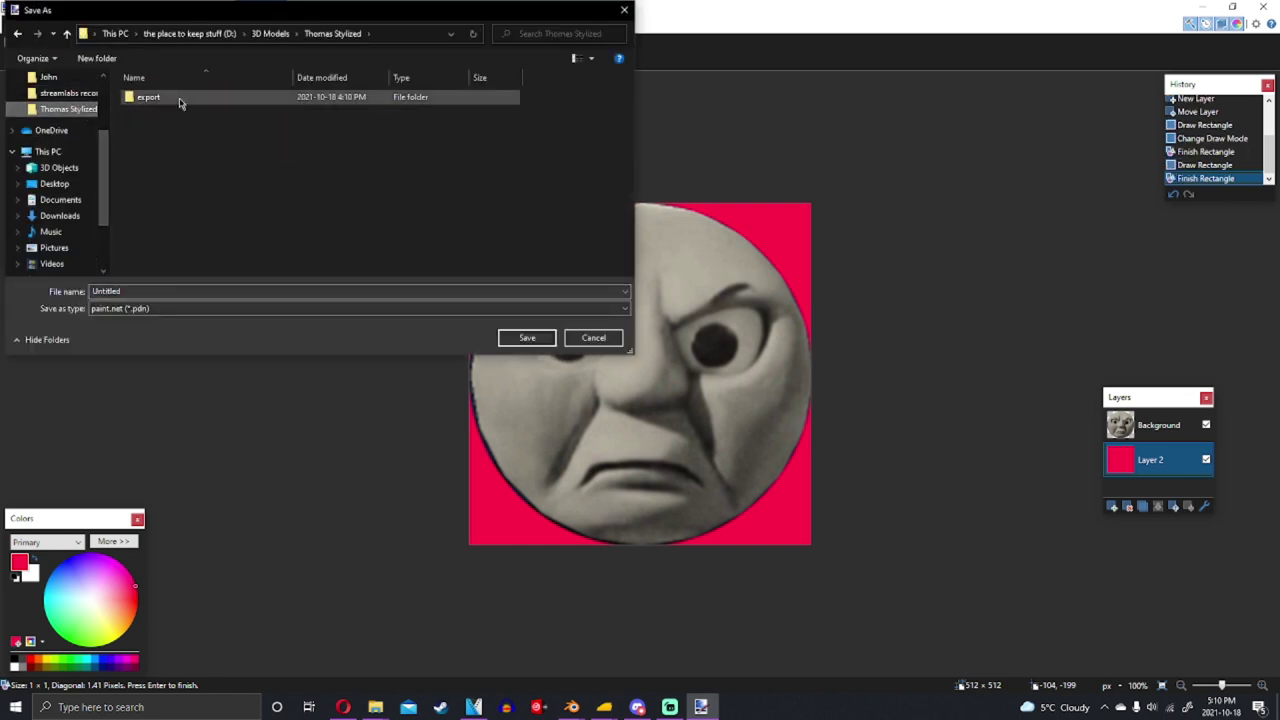
{"action": "left_click", "coordinate": [165, 309]}
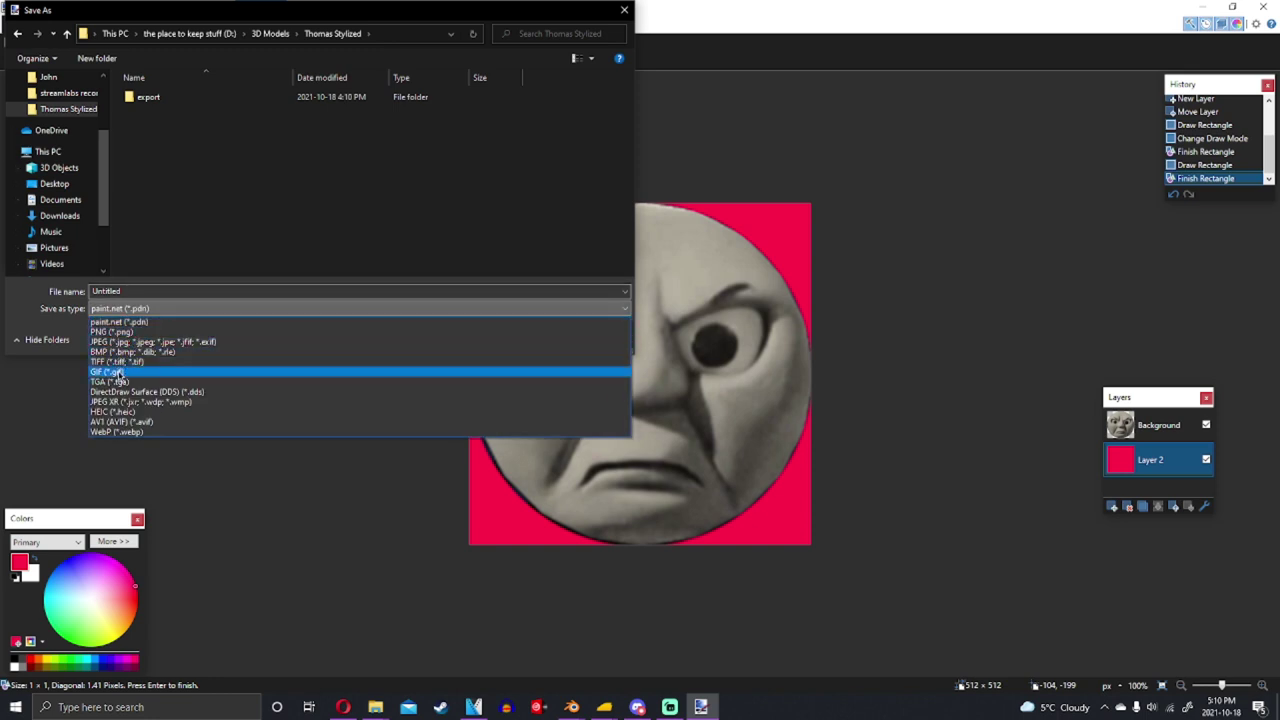
{"action": "left_click", "coordinate": [115, 381]}
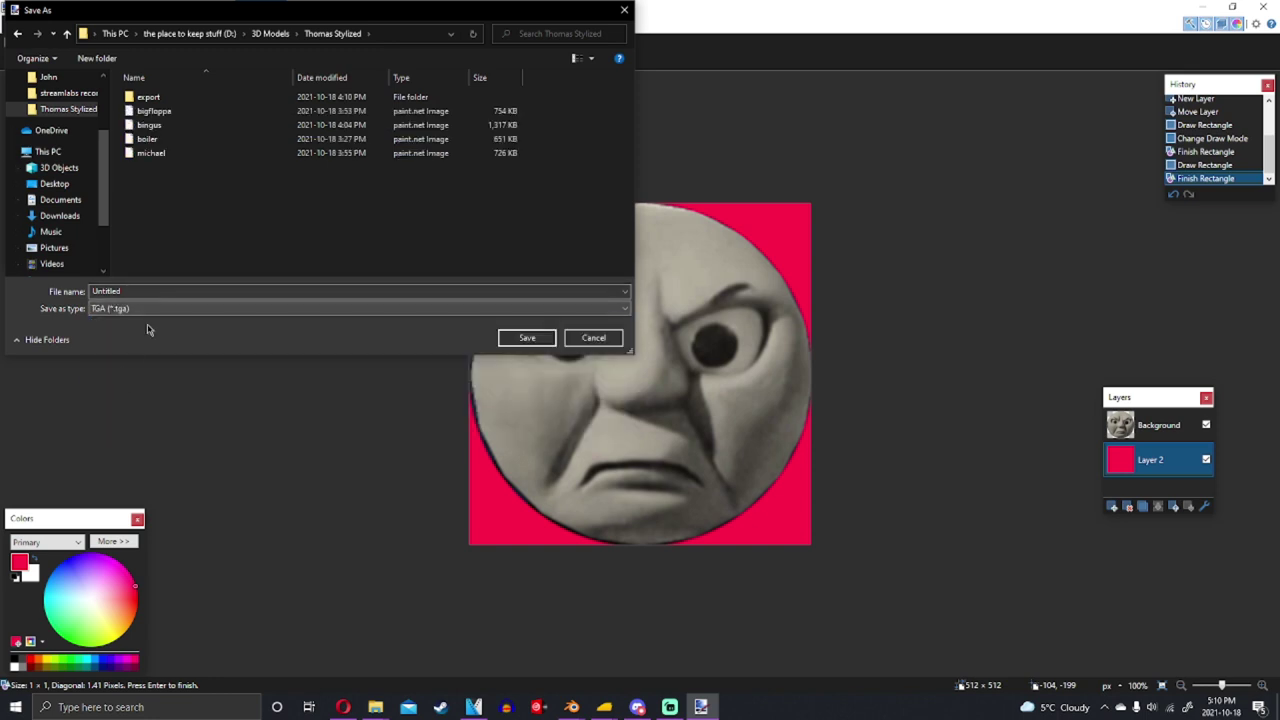
{"action": "type", "text": "face"}
{"action": "key", "text": "Return"}
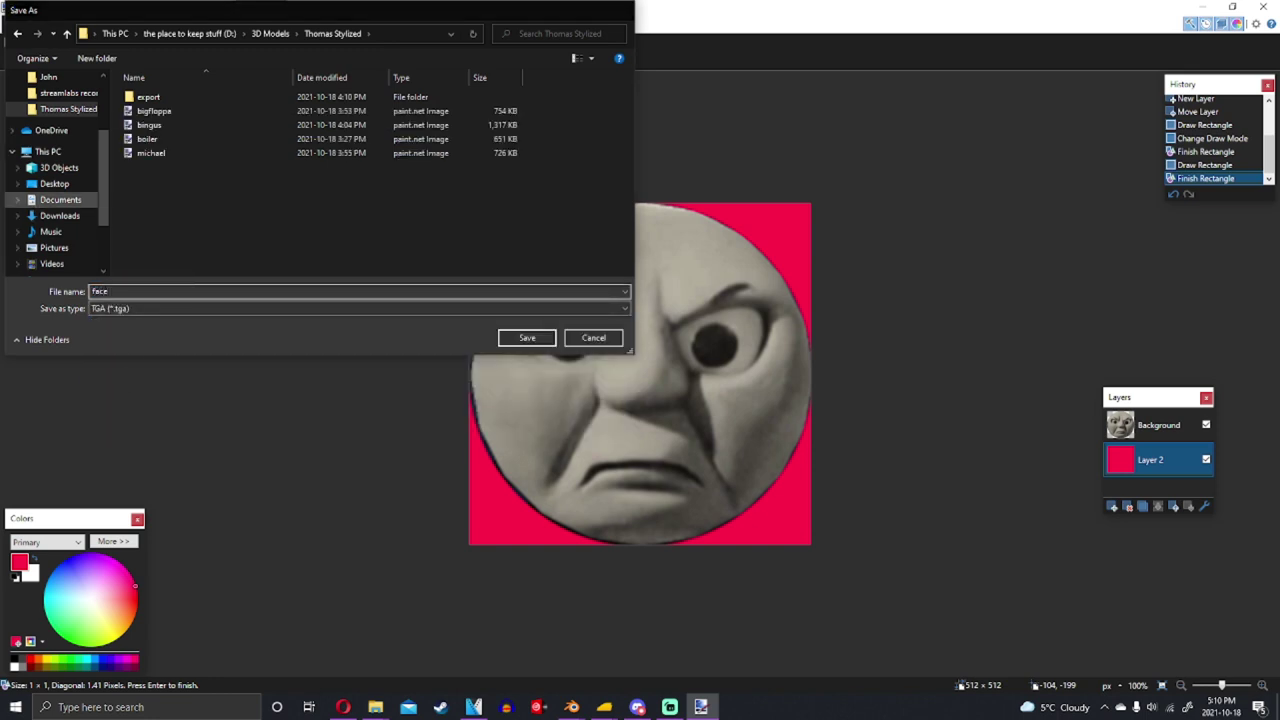
{"action": "left_click", "coordinate": [758, 464]}
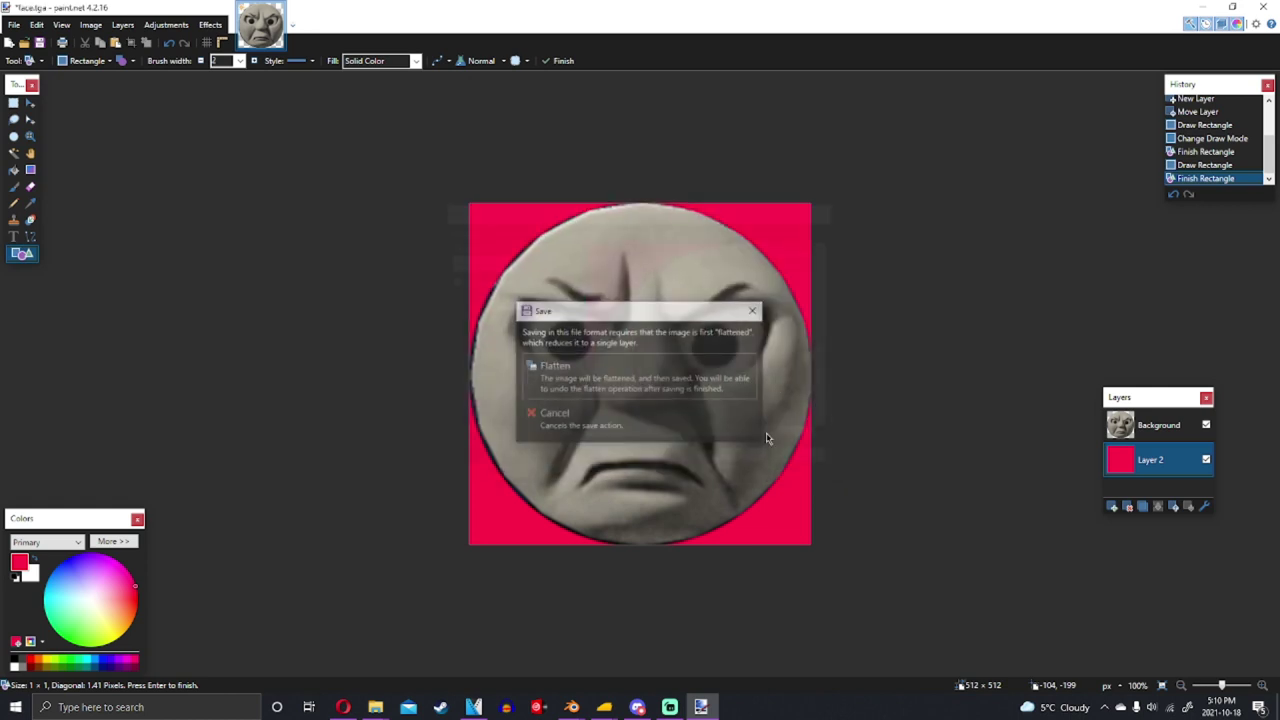
{"action": "left_click", "coordinate": [716, 390]}
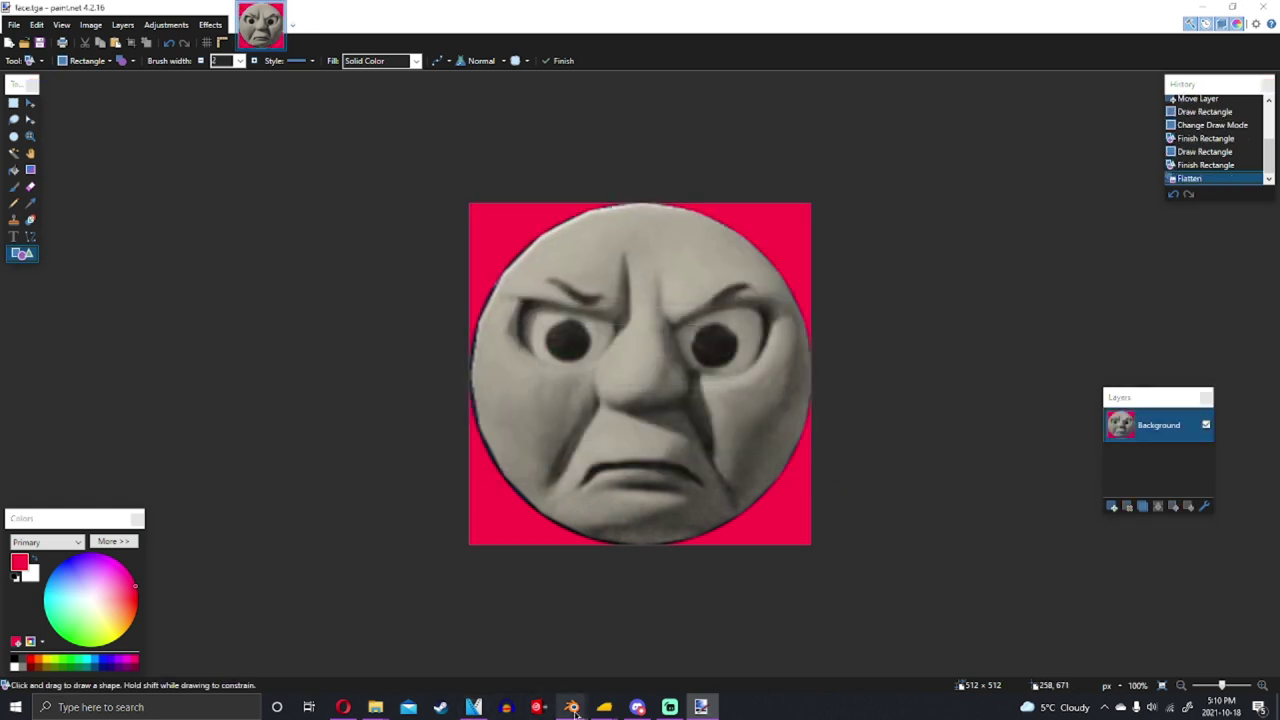
Switch to Blender and save the thomas trainz export file over the existing one
{"action": "mouse_move", "coordinate": [571, 707]}
{"action": "left_click", "coordinate": [511, 630]}
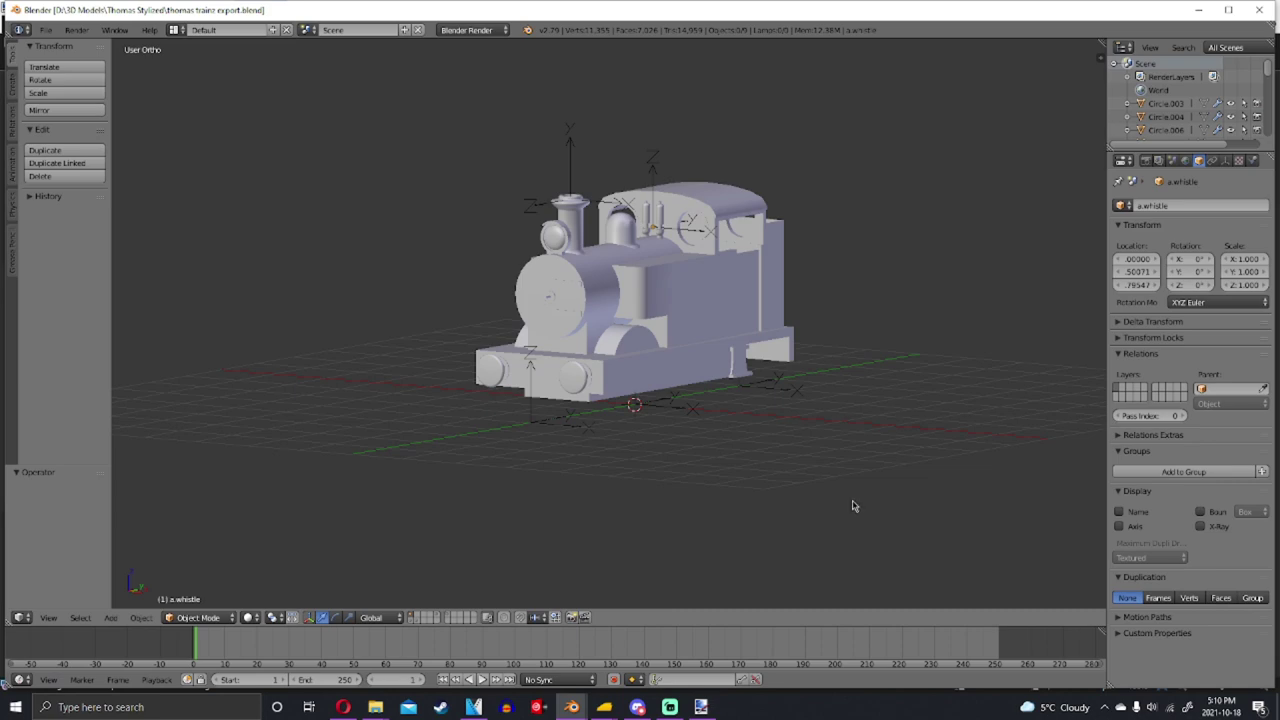
{"action": "key", "text": "KP_1"}
{"action": "key", "text": "KP_5"}
{"action": "key", "text": "KP_5"}
{"action": "scroll", "coordinate": [769, 386], "scroll_direction": "up", "scroll_amount": 5}
{"action": "middle_click_drag", "start_coordinate": [769, 386], "coordinate": [713, 392]}
{"action": "scroll", "coordinate": [713, 392], "scroll_direction": "down", "scroll_amount": 2}
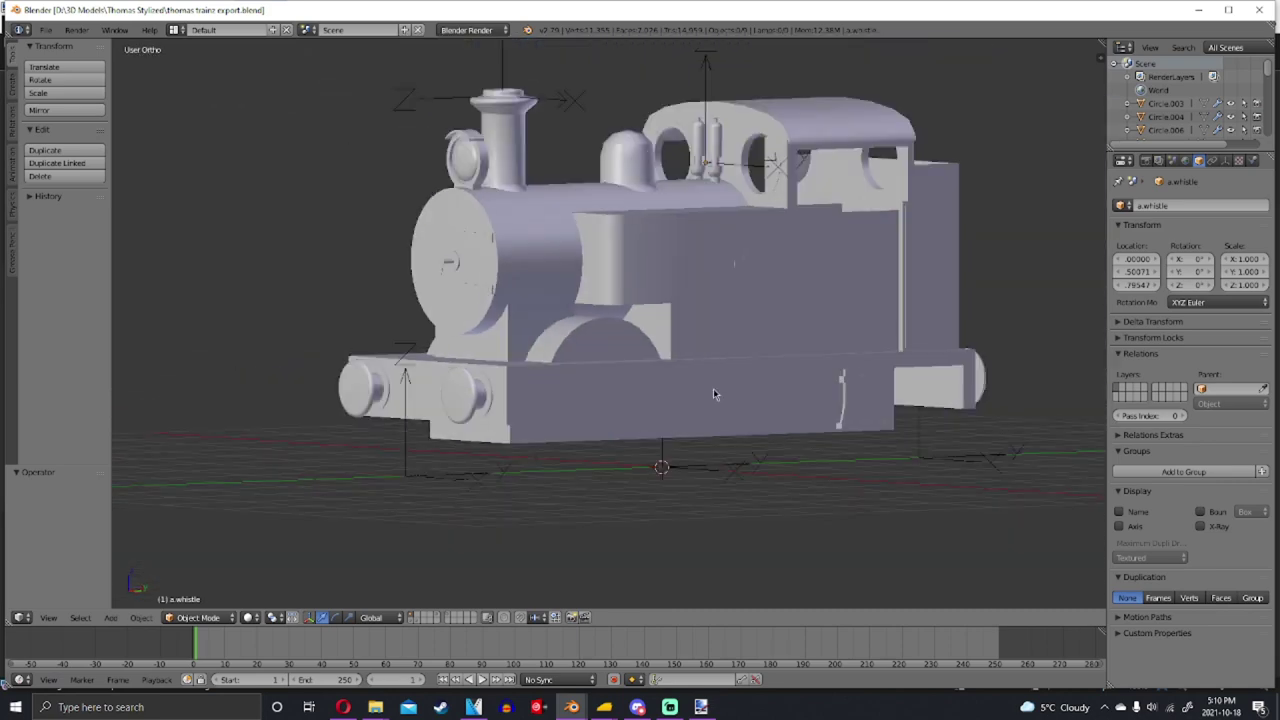
{"action": "scroll", "coordinate": [714, 393], "scroll_direction": "down", "scroll_amount": 2}
{"action": "key", "text": "ctrl+s"}
{"action": "left_click", "coordinate": [713, 388]}
Snap the 3D cursor to the scene center and add a mesh circle there
{"action": "middle_click_drag", "start_coordinate": [679, 291], "coordinate": [730, 401]}
{"action": "scroll", "coordinate": [760, 297], "scroll_direction": "up", "scroll_amount": 3}
{"action": "scroll", "coordinate": [730, 401], "scroll_direction": "down", "scroll_amount": 3}
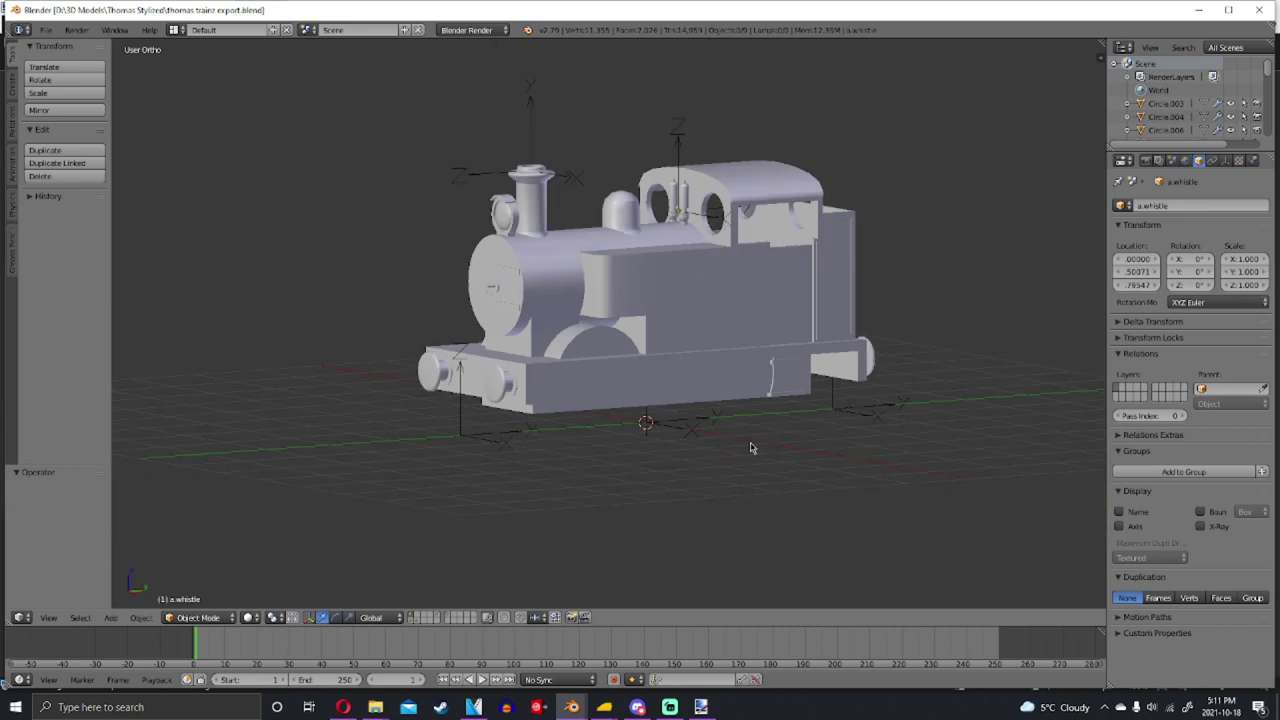
{"action": "scroll", "coordinate": [751, 447], "scroll_direction": "up", "scroll_amount": 5}
{"action": "scroll", "coordinate": [755, 441], "scroll_direction": "down", "scroll_amount": 5}
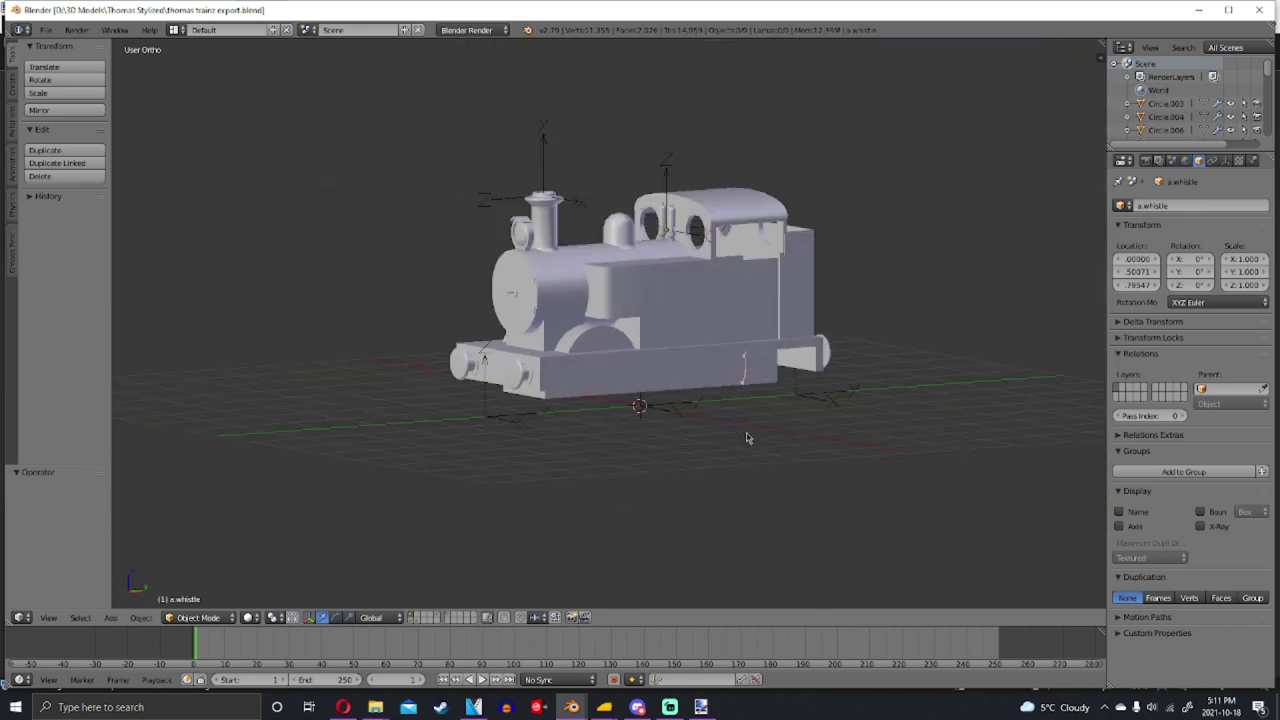
{"action": "key", "text": "KP_1"}
{"action": "key", "text": "KP_5"}
{"action": "key", "text": "KP_5"}
{"action": "key", "text": "KP_3"}
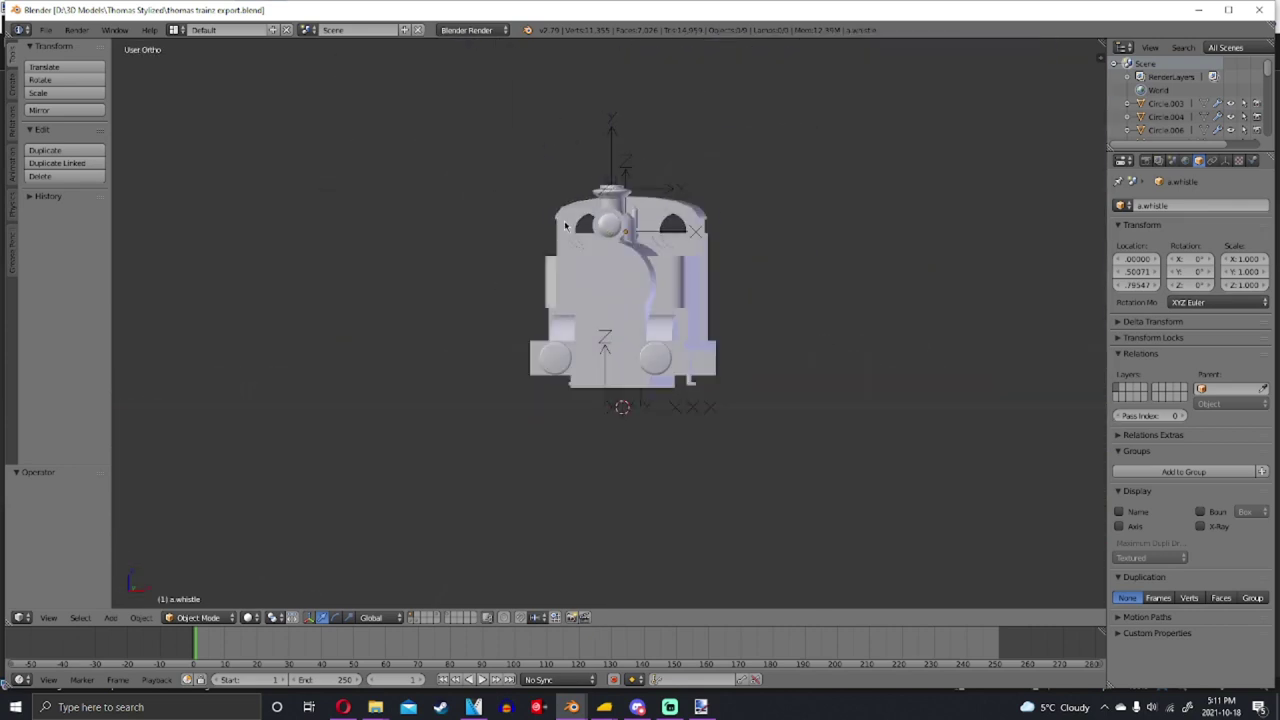
{"action": "scroll", "coordinate": [746, 357], "scroll_direction": "up", "scroll_amount": 3}
{"action": "key", "text": "shift+s"}
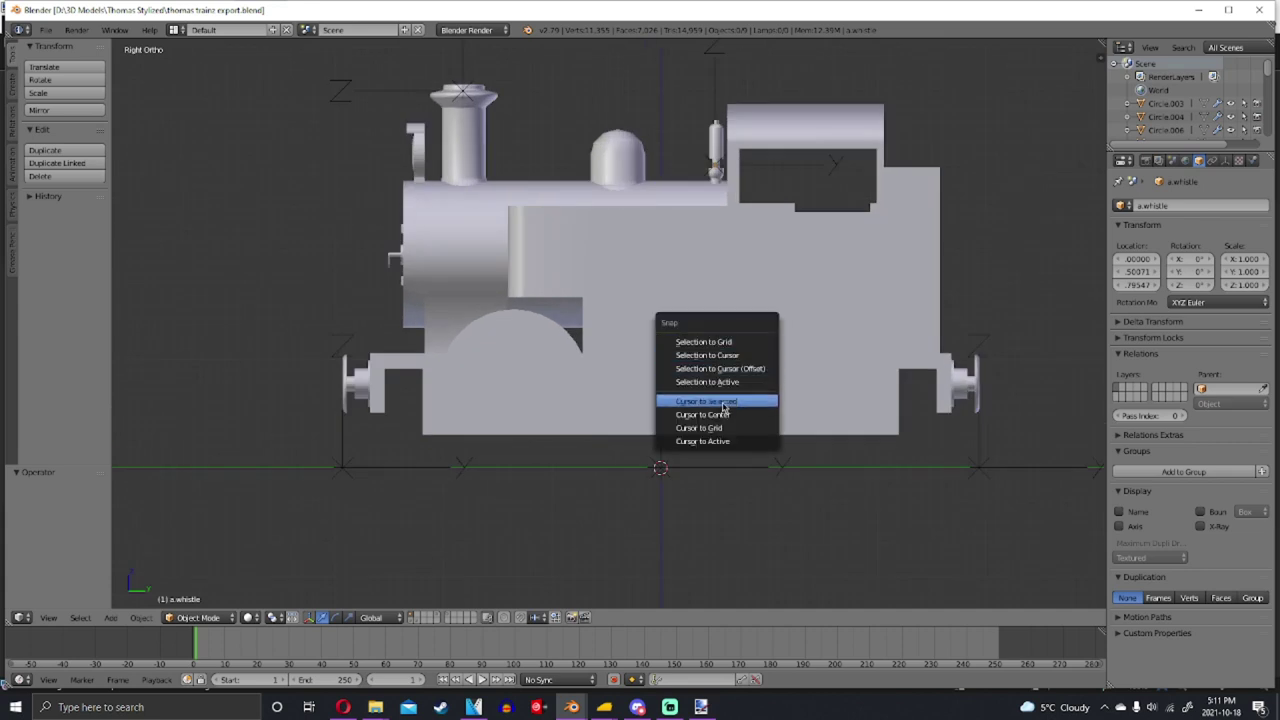
{"action": "left_click", "coordinate": [720, 415]}
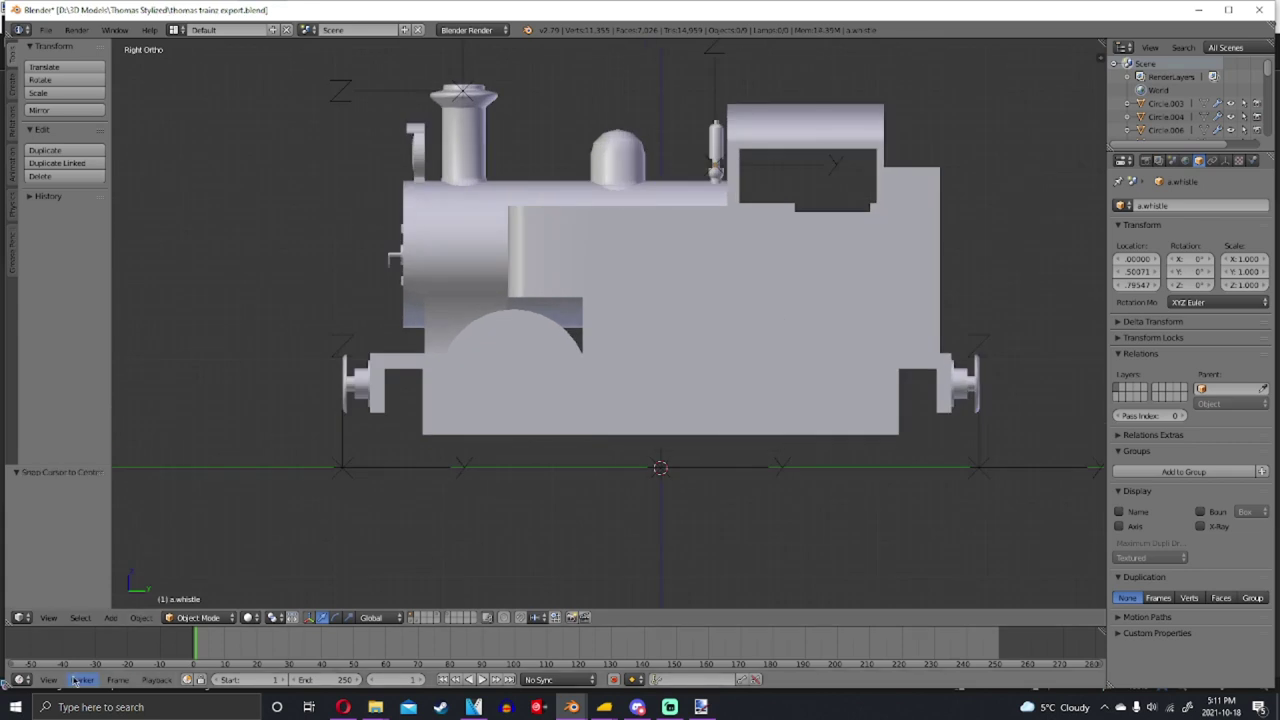
{"action": "left_click", "coordinate": [110, 617]}
{"action": "mouse_move", "coordinate": [122, 604]}
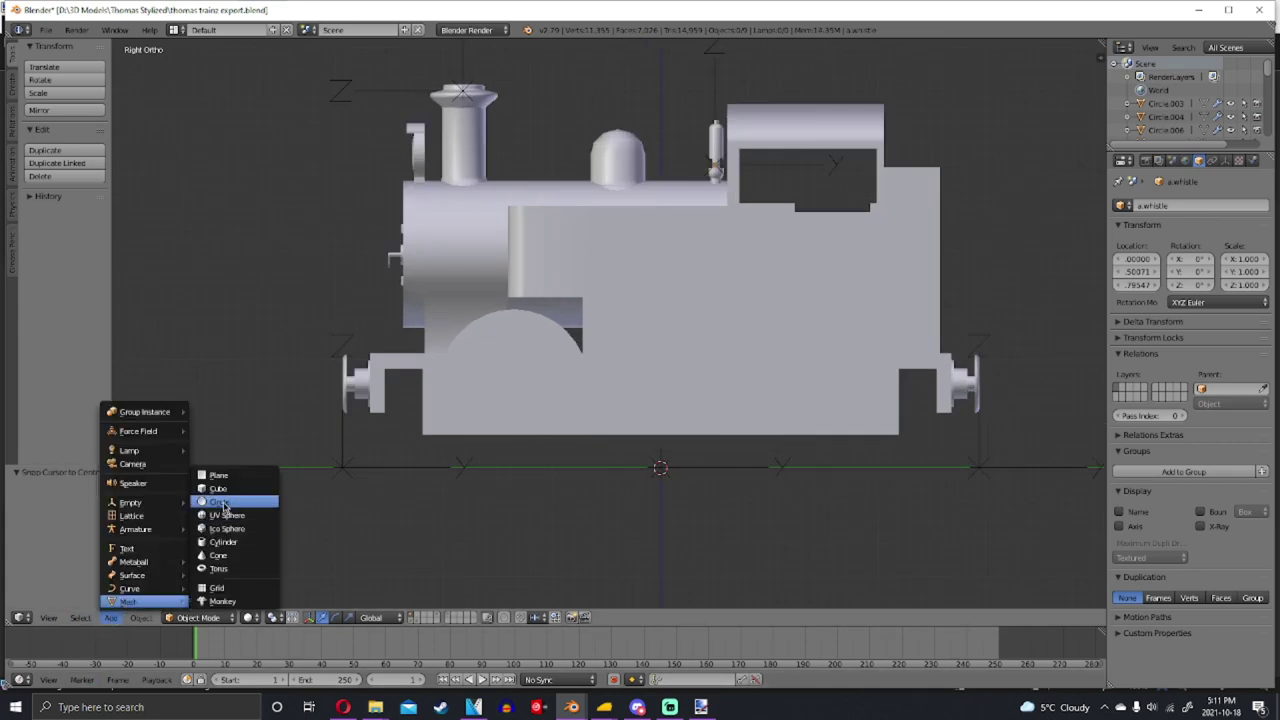
{"action": "left_click", "coordinate": [227, 502]}
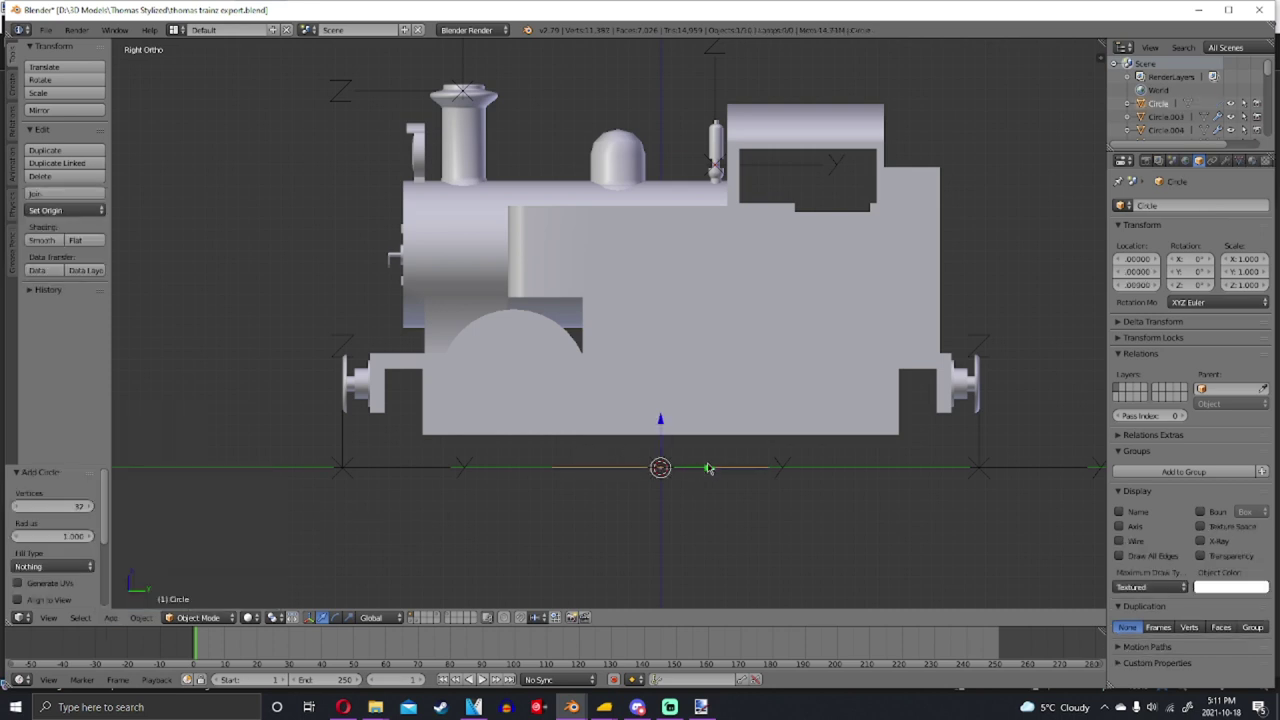
Rotate the circle 90° to stand upright and move it just ahead of the smokebox, to about Y -2.66 and Z 1.97
{"action": "type", "text": "r90"}
{"action": "key", "text": "Return"}
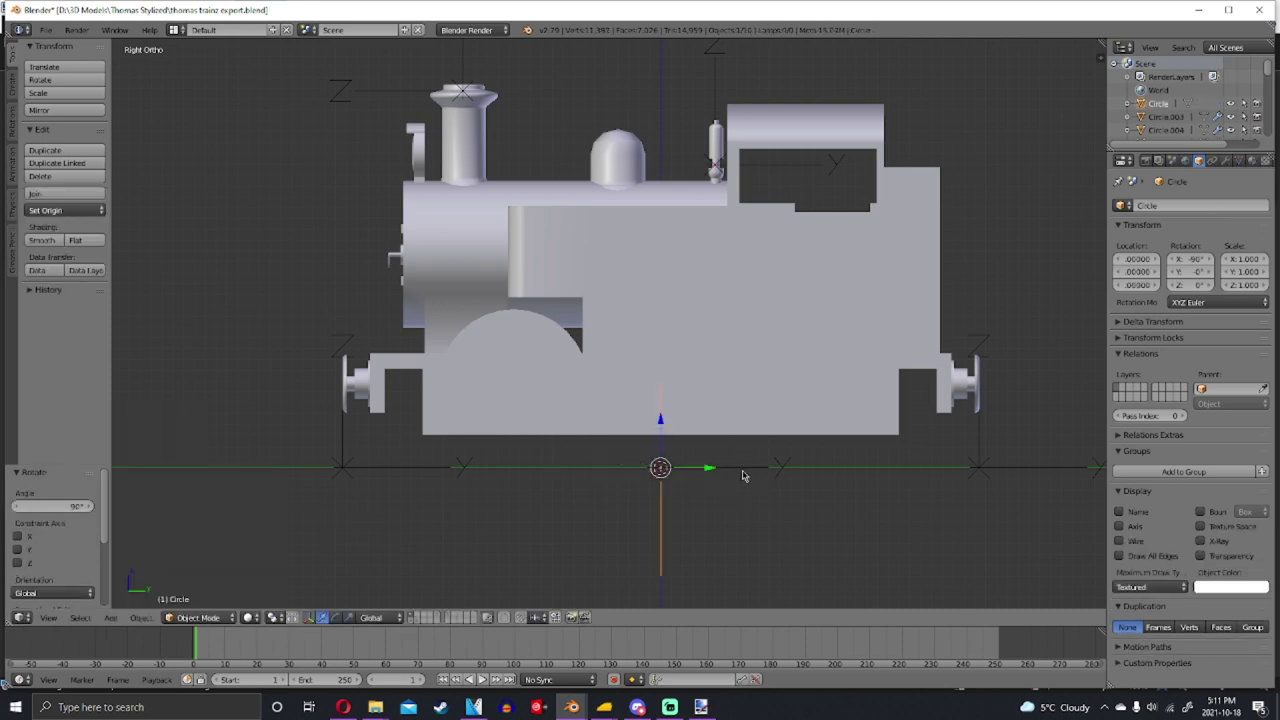
{"action": "key", "text": "g"}
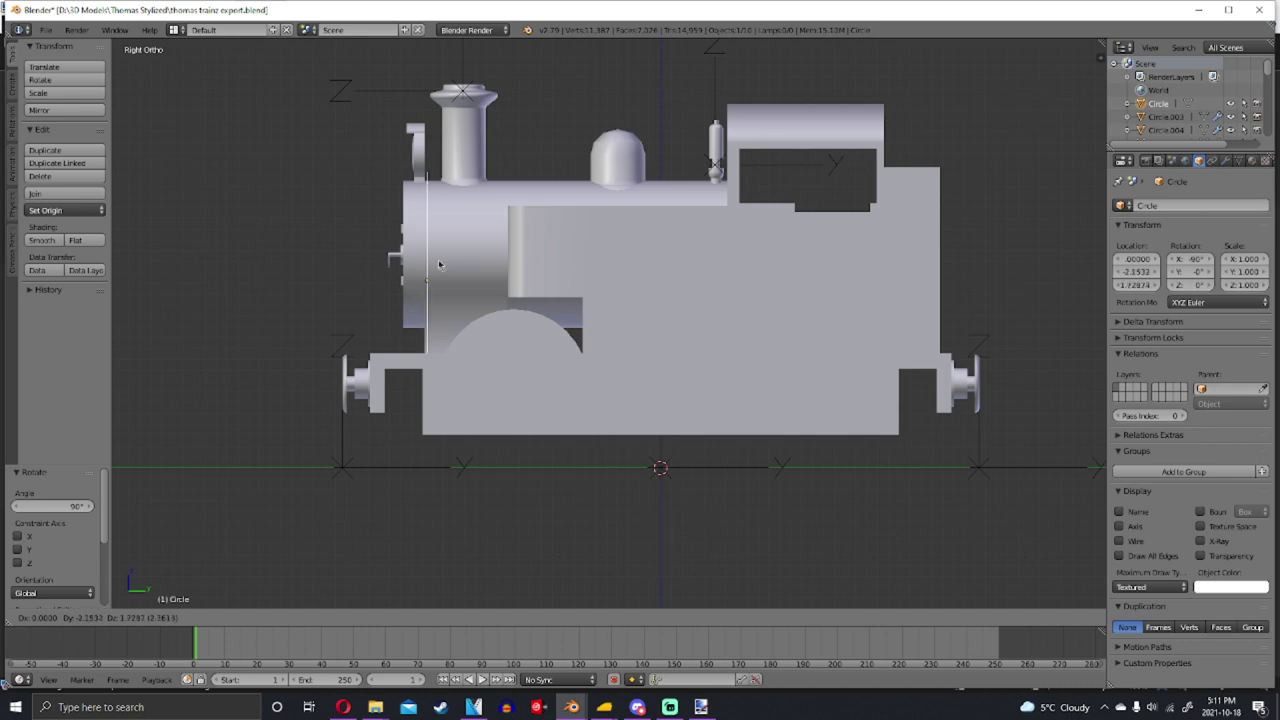
{"action": "left_click", "coordinate": [383, 255]}
{"action": "middle_click_drag", "start_coordinate": [383, 255], "coordinate": [418, 244]}
Turn on ambient occlusion shading for the 3D viewport
{"action": "key", "text": "KP_1"}
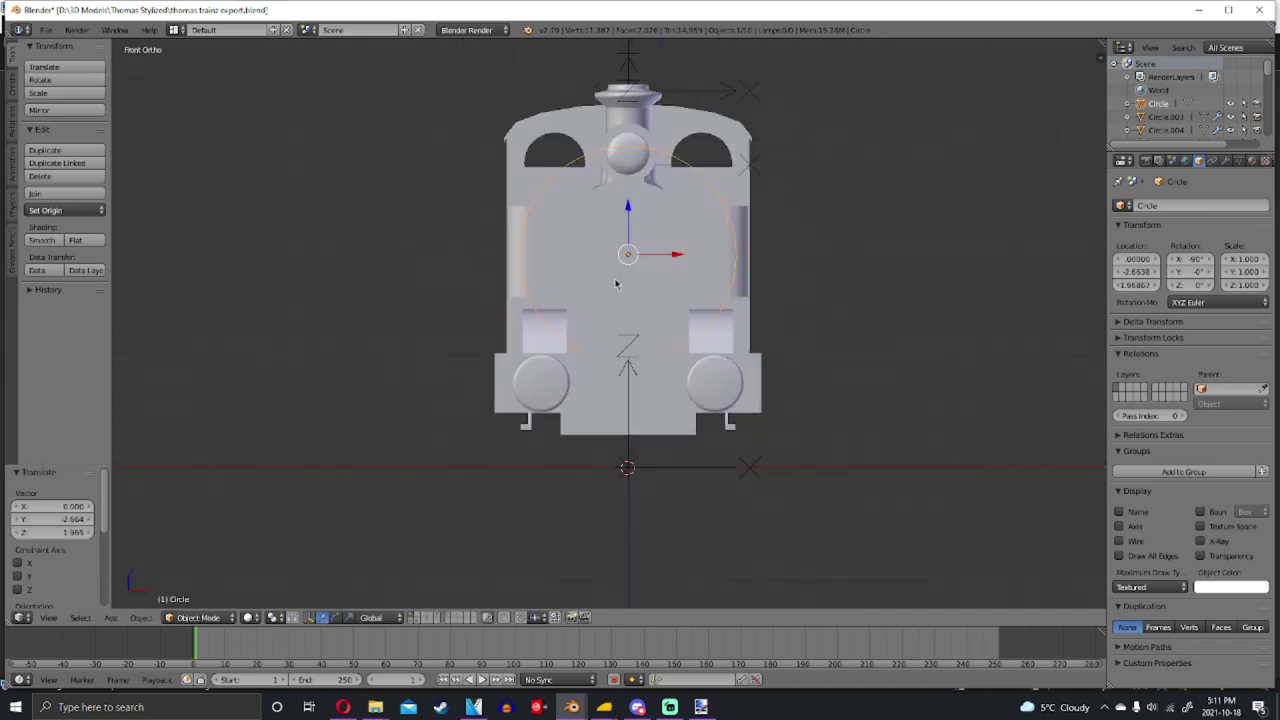
{"action": "scroll", "coordinate": [394, 508], "scroll_direction": "up", "scroll_amount": 2}
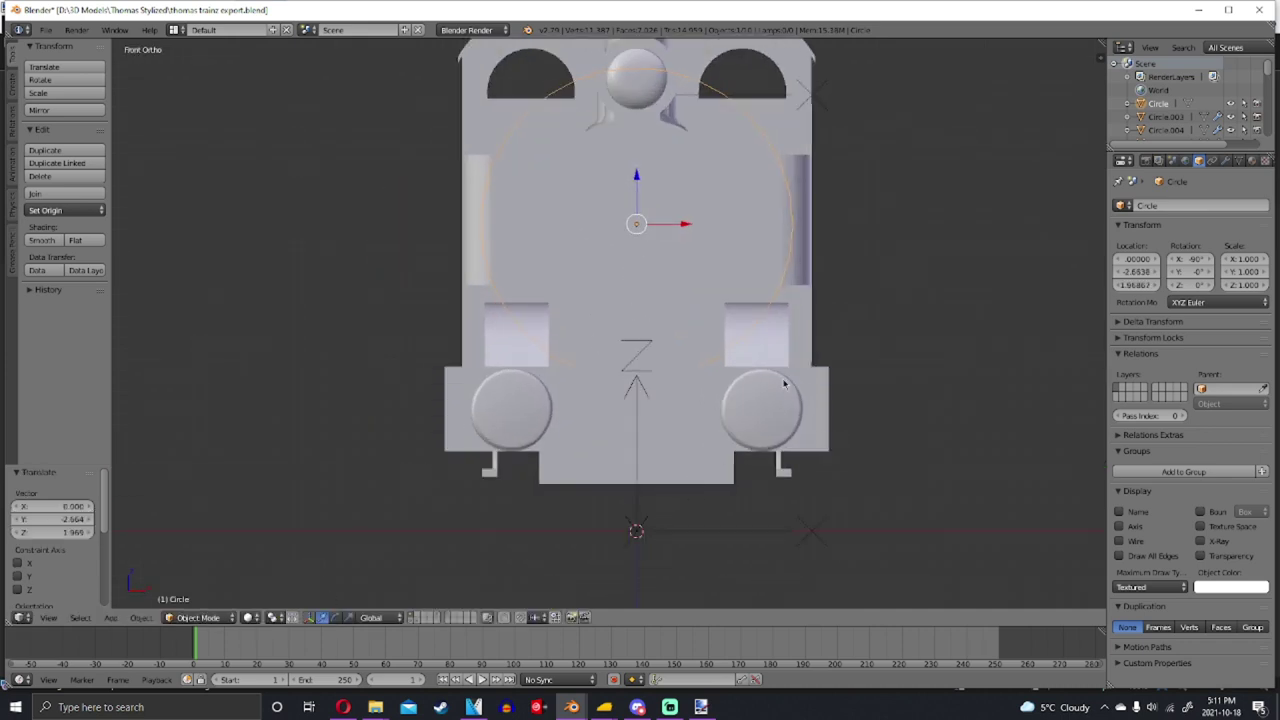
{"action": "key", "text": "n"}
{"action": "scroll", "coordinate": [1018, 420], "scroll_direction": "down", "scroll_amount": 5}
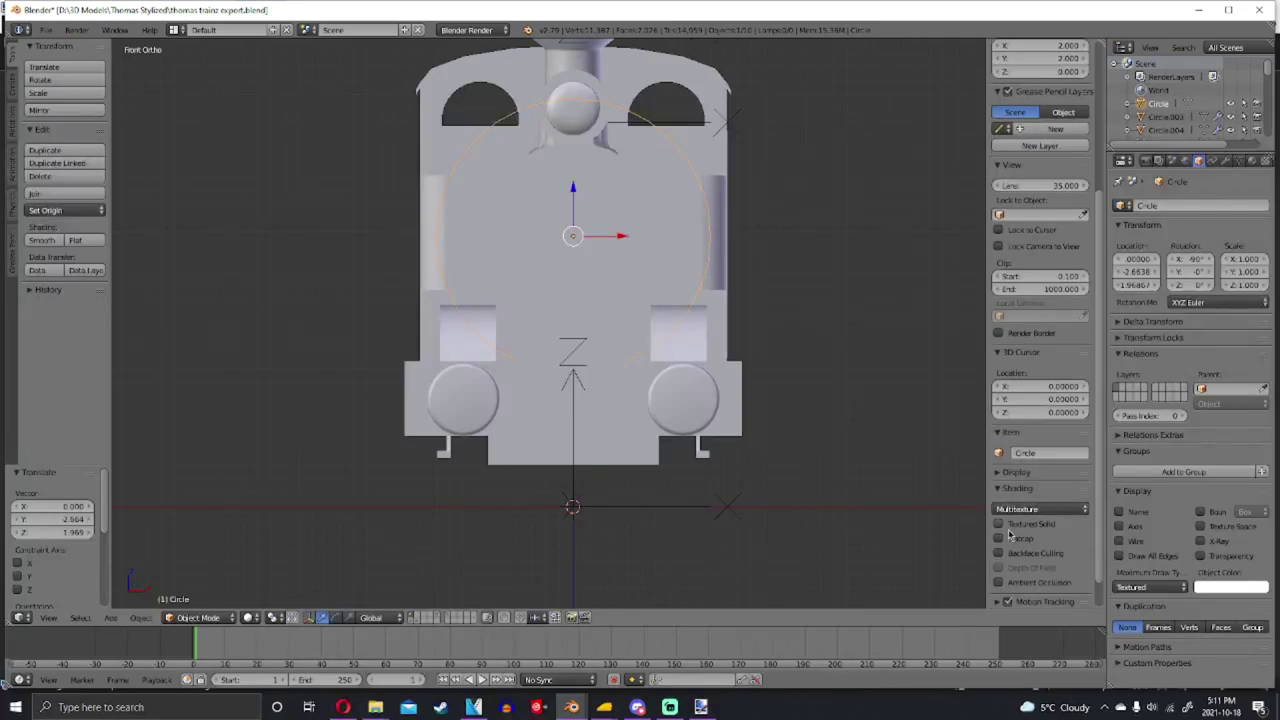
{"action": "left_click", "coordinate": [997, 583]}
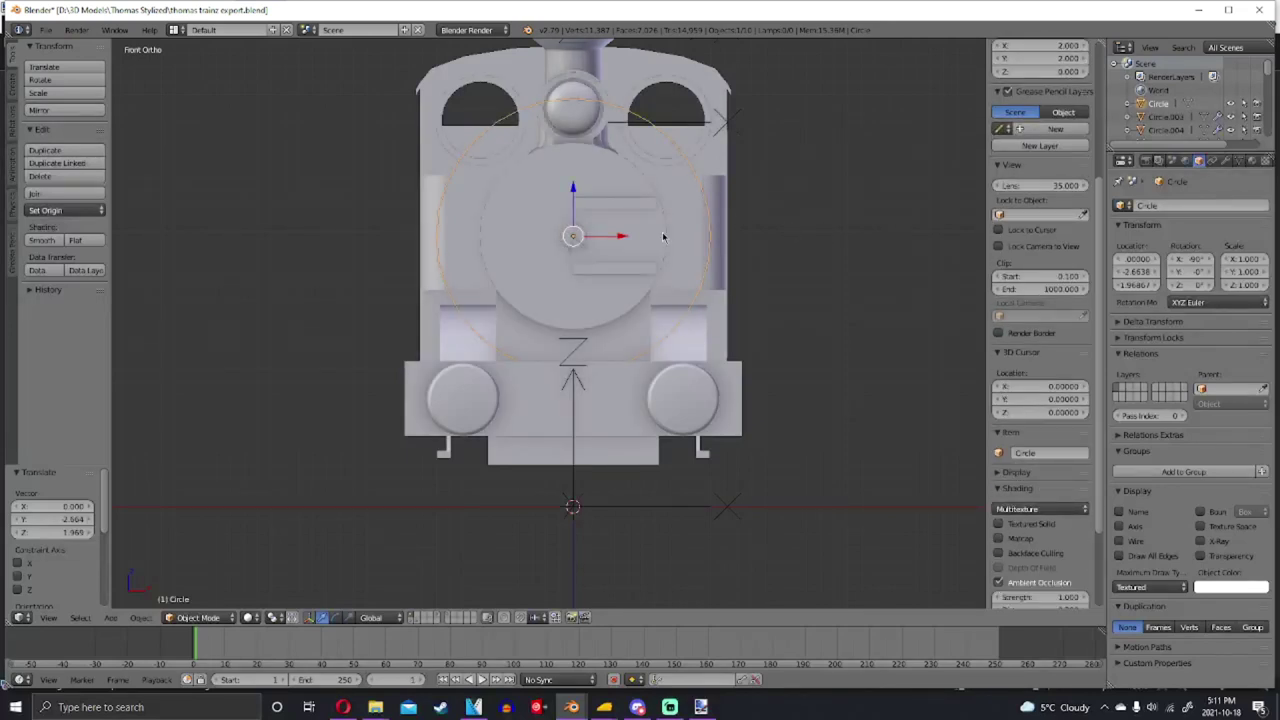
{"action": "scroll", "coordinate": [664, 237], "scroll_direction": "up", "scroll_amount": 2}
{"action": "scroll", "coordinate": [679, 237], "scroll_direction": "down", "scroll_amount": 1}
{"action": "scroll", "coordinate": [685, 233], "scroll_direction": "up", "scroll_amount": 1}
{"action": "middle_click_drag", "start_coordinate": [711, 202], "coordinate": [677, 296], "text": "shift"}
{"action": "scroll", "coordinate": [660, 282], "scroll_direction": "down", "scroll_amount": 1}
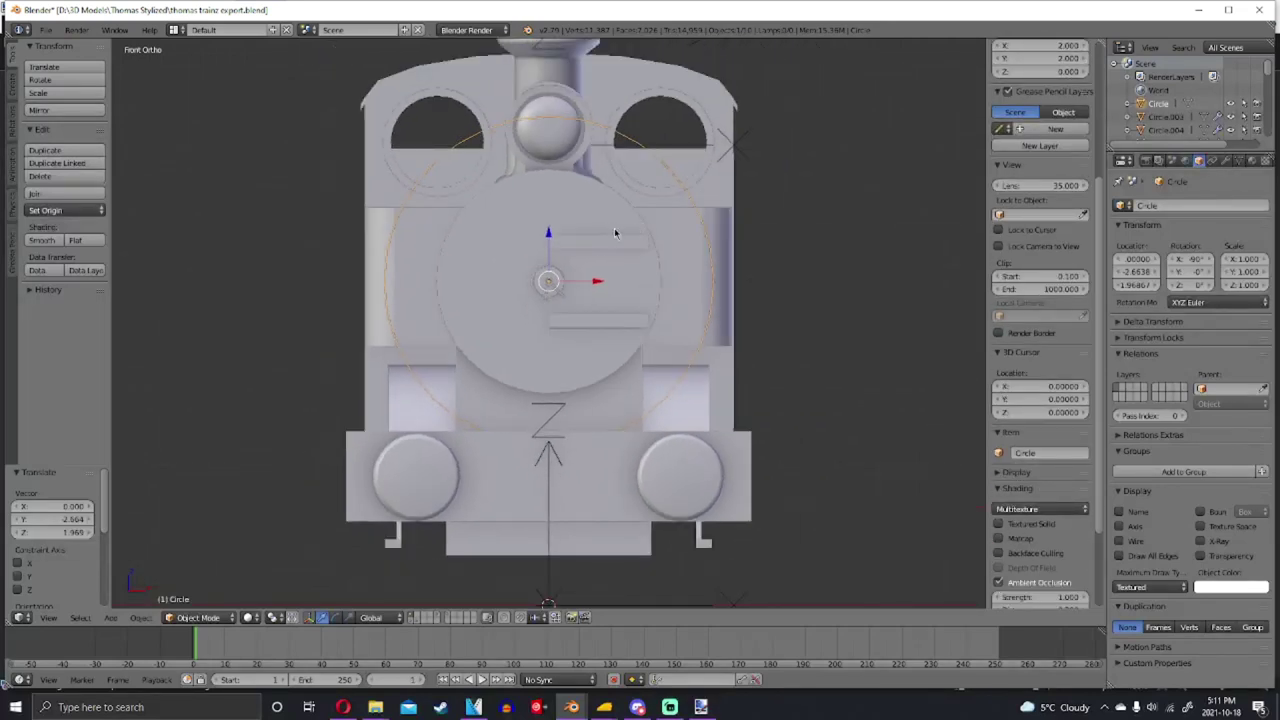
{"action": "key", "text": "n"}
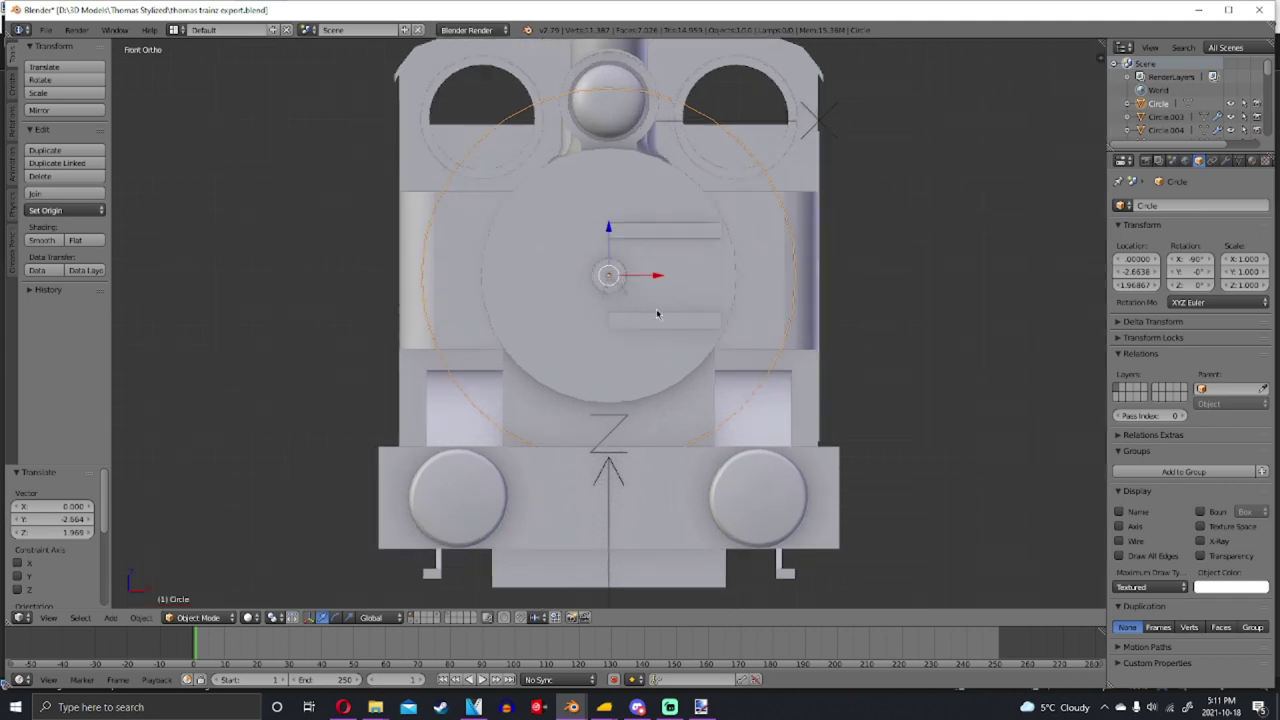
Scale the circle down to about 0.655 to match the smokebox front
{"action": "scroll", "coordinate": [1000, 262], "scroll_direction": "up", "scroll_amount": 1}
{"action": "key", "text": "s"}
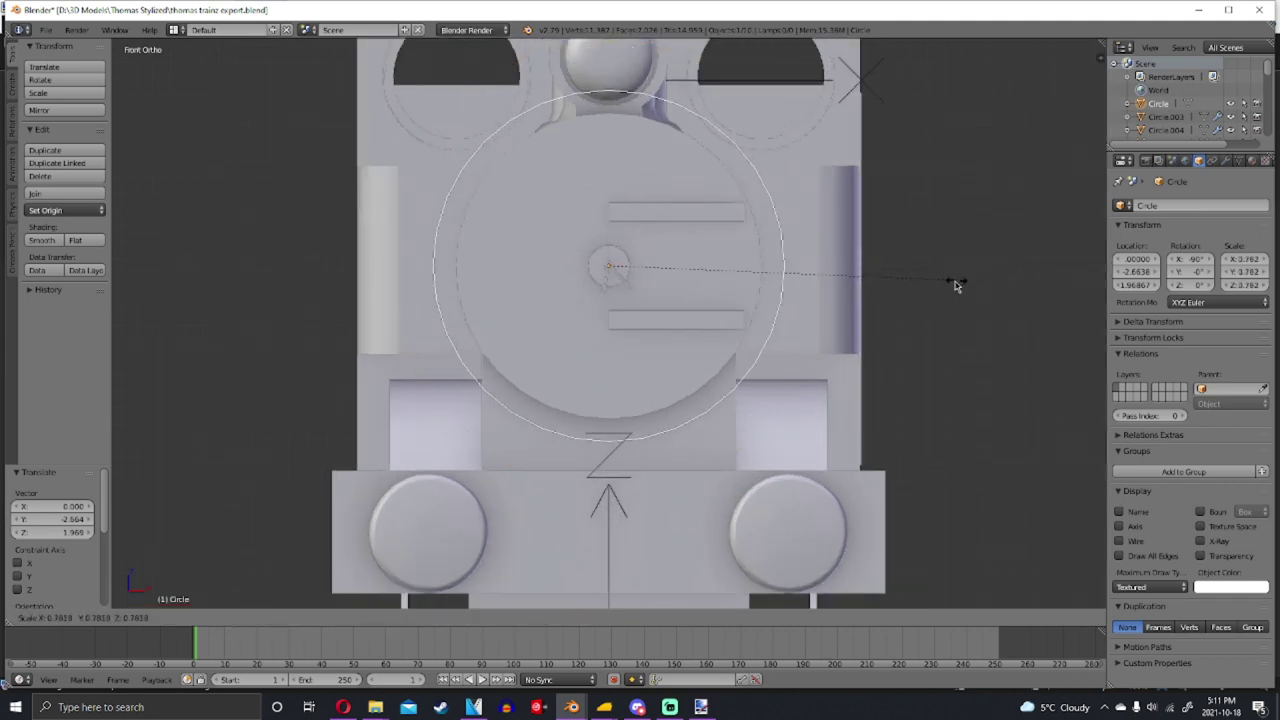
{"action": "left_click", "coordinate": [903, 295]}
{"action": "middle_click_drag", "start_coordinate": [906, 298], "coordinate": [790, 322]}
{"action": "middle_click_drag", "start_coordinate": [472, 267], "coordinate": [785, 215], "text": "shift"}
Fill the standing circle in front of the smokebox with a face to make a solid disc
{"action": "key", "text": "Tab"}
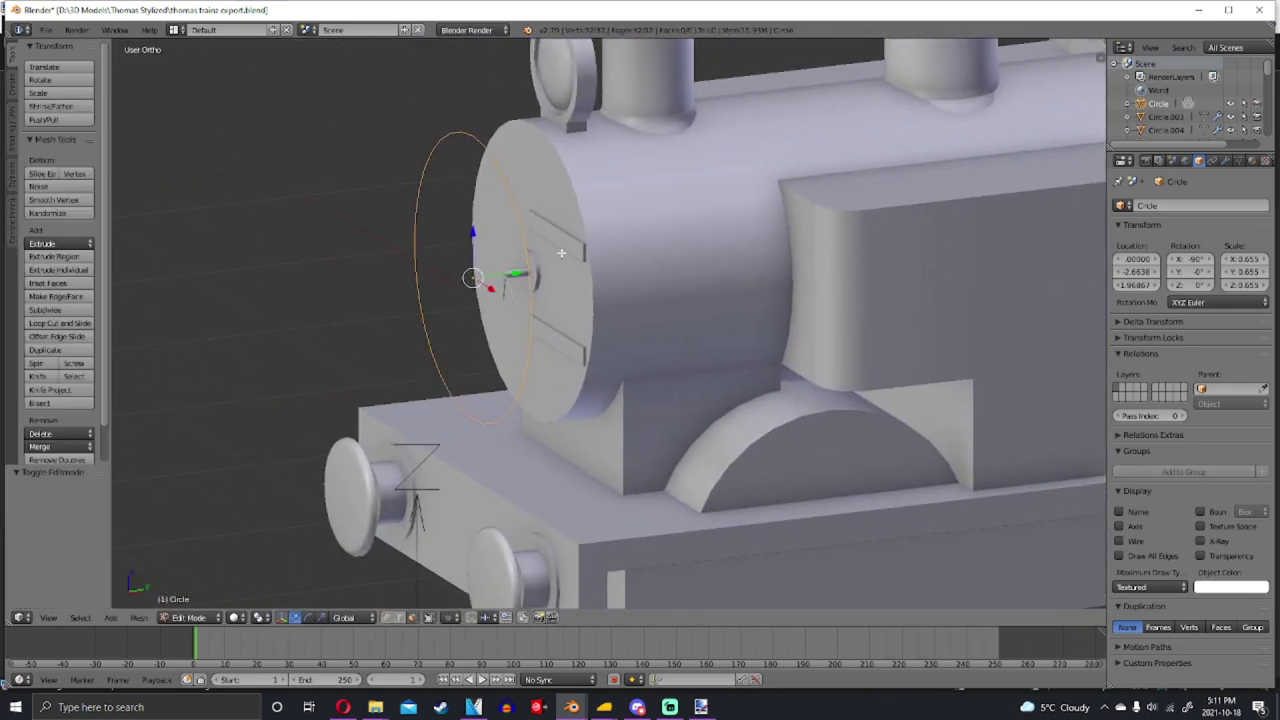
{"action": "key", "text": "Tab"}
{"action": "key", "text": "Tab"}
{"action": "key", "text": "a"}
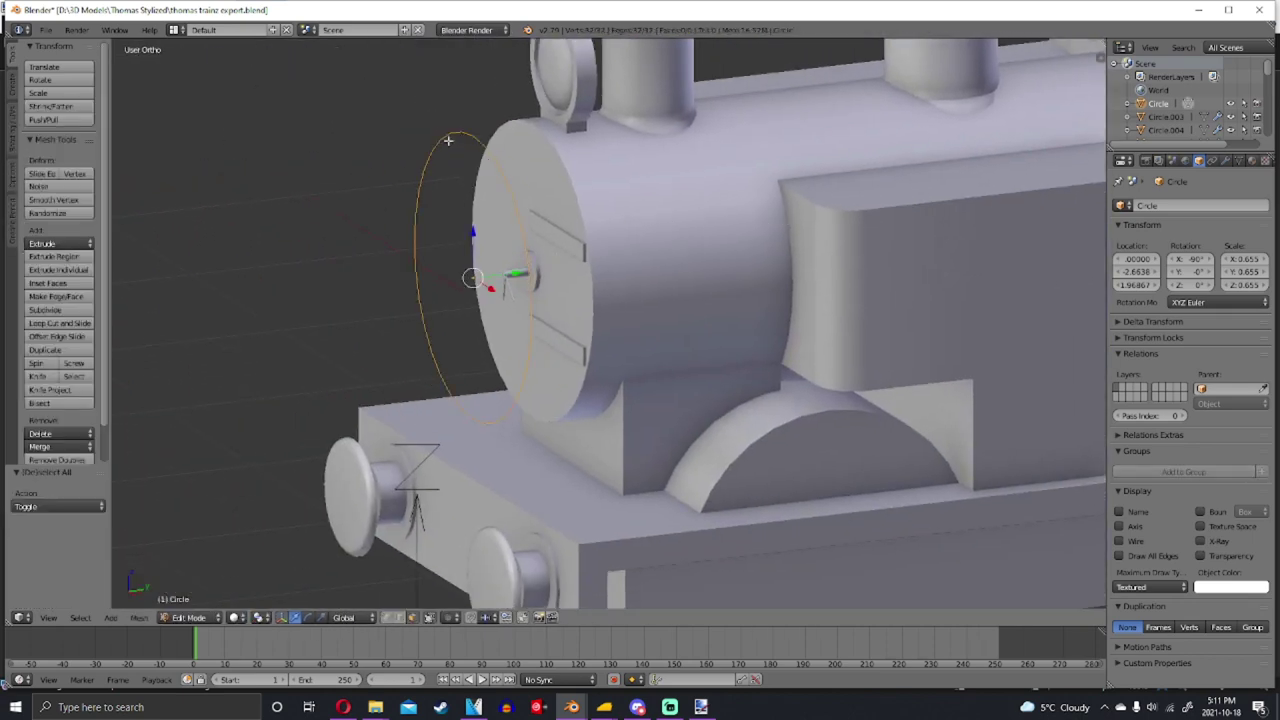
{"action": "key", "text": "f"}
{"action": "key", "text": "a"}
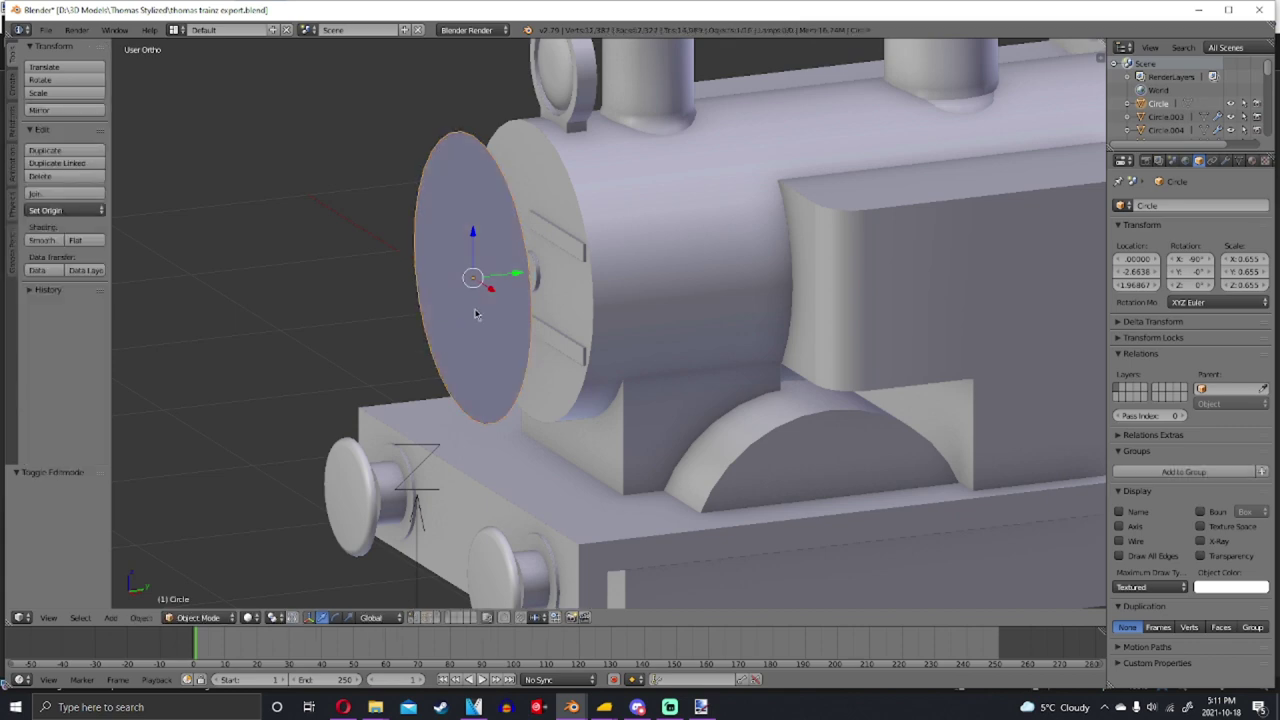
Flip the normals of the filled disc
{"action": "middle_click_drag", "start_coordinate": [480, 285], "coordinate": [703, 263]}
{"action": "key", "text": "a"}
{"action": "key", "text": "w"}
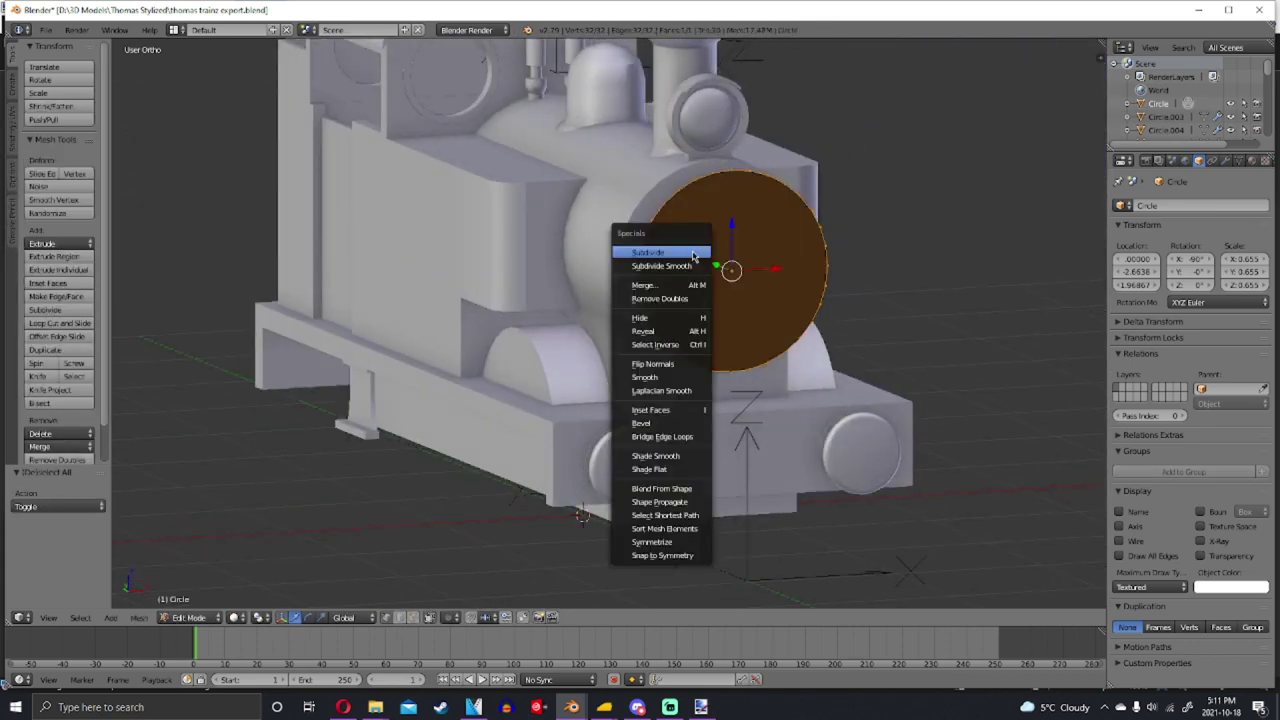
{"action": "left_click", "coordinate": [675, 369]}
{"action": "key", "text": "Tab"}
{"action": "middle_click_drag", "start_coordinate": [849, 287], "coordinate": [623, 274]}
{"action": "scroll", "coordinate": [623, 274], "scroll_direction": "up", "scroll_amount": 4}
{"action": "key", "text": "g"}
{"action": "left_click", "coordinate": [480, 281]}
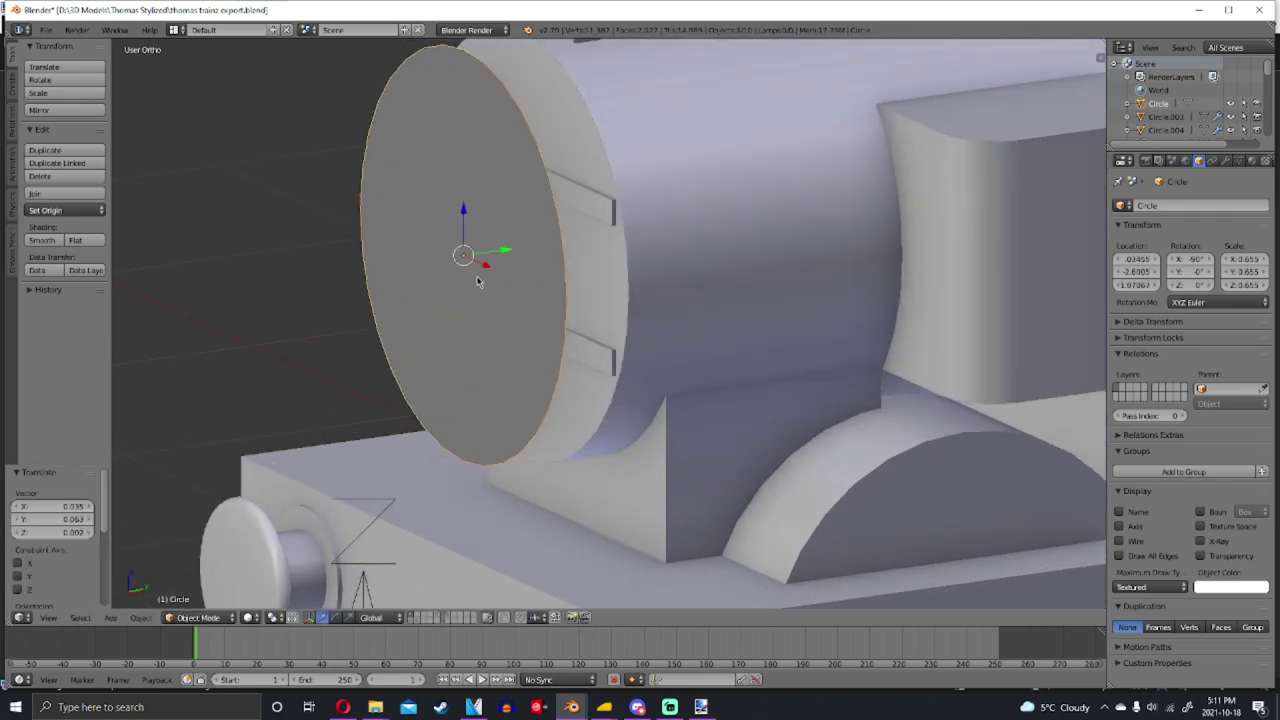
{"action": "key", "text": "ctrl+z"}
Split the 3D viewport vertically and turn the new area into a UV/Image Editor
{"action": "scroll", "coordinate": [536, 256], "scroll_direction": "down", "scroll_amount": 3}
{"action": "scroll", "coordinate": [844, 334], "scroll_direction": "up", "scroll_amount": 4}
{"action": "middle_click_drag", "start_coordinate": [547, 243], "coordinate": [850, 321], "text": "shift"}
{"action": "key", "text": "a"}
{"action": "scroll", "coordinate": [882, 330], "scroll_direction": "down", "scroll_amount": 3}
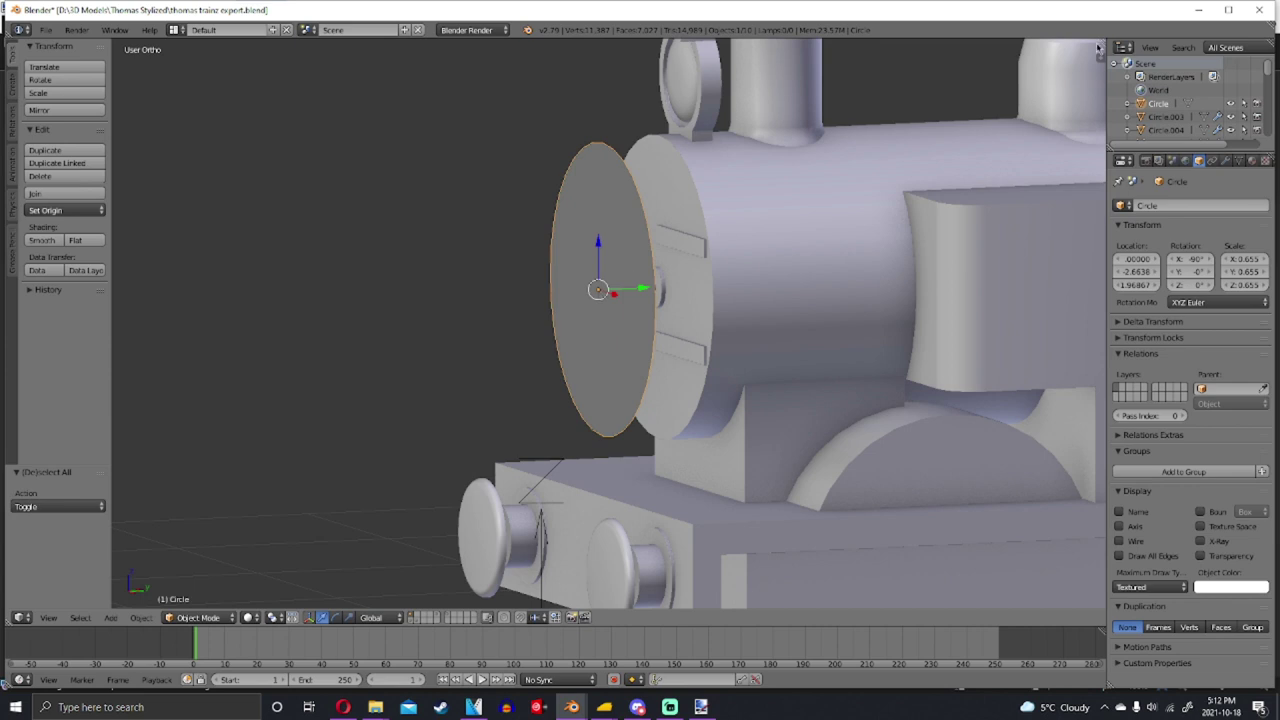
{"action": "left_click_drag", "start_coordinate": [1105, 42], "coordinate": [686, 58]}
{"action": "left_click", "coordinate": [697, 617]}
{"action": "left_click", "coordinate": [735, 513]}
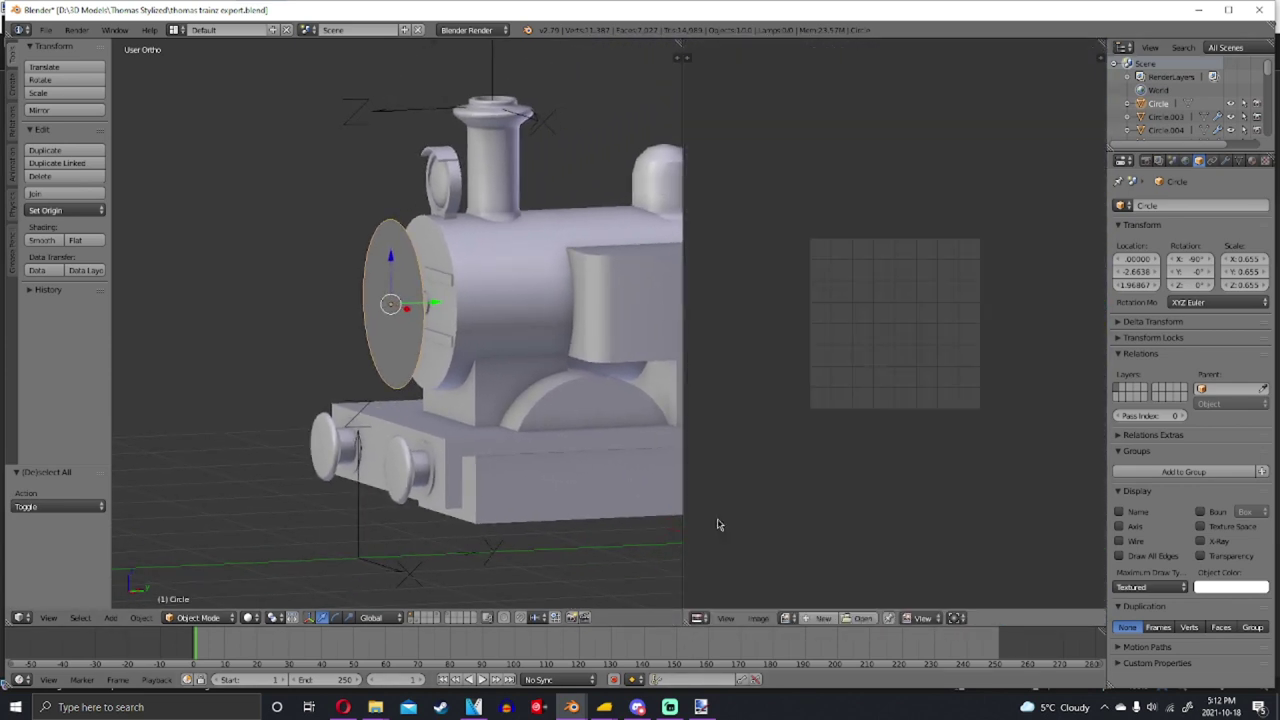
Unwrap the UVs of the whole face disc
{"action": "key", "text": "Tab"}
{"action": "key", "text": "a"}
{"action": "key", "text": "a"}
{"action": "key", "text": "u"}
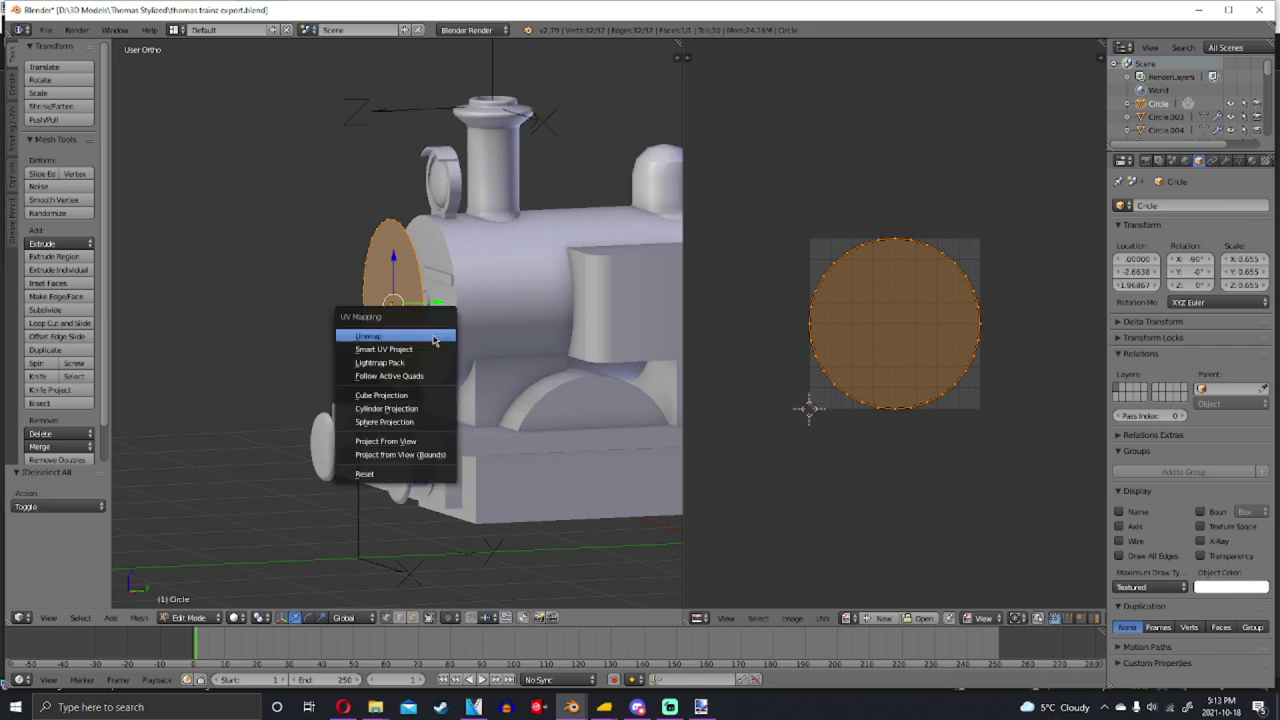
{"action": "left_click", "coordinate": [433, 335]}
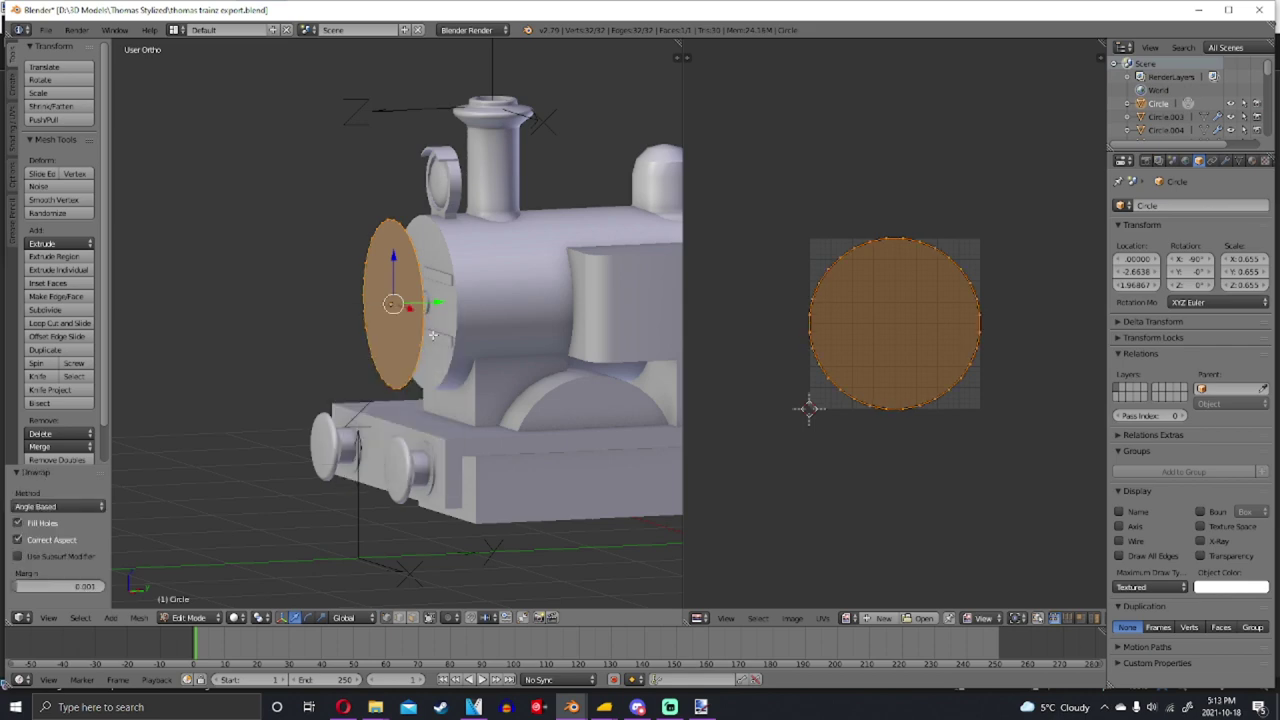
Load face.tga onto the disc's UVs and set the 3D viewport to Texture shading
{"action": "left_click", "coordinate": [923, 617]}
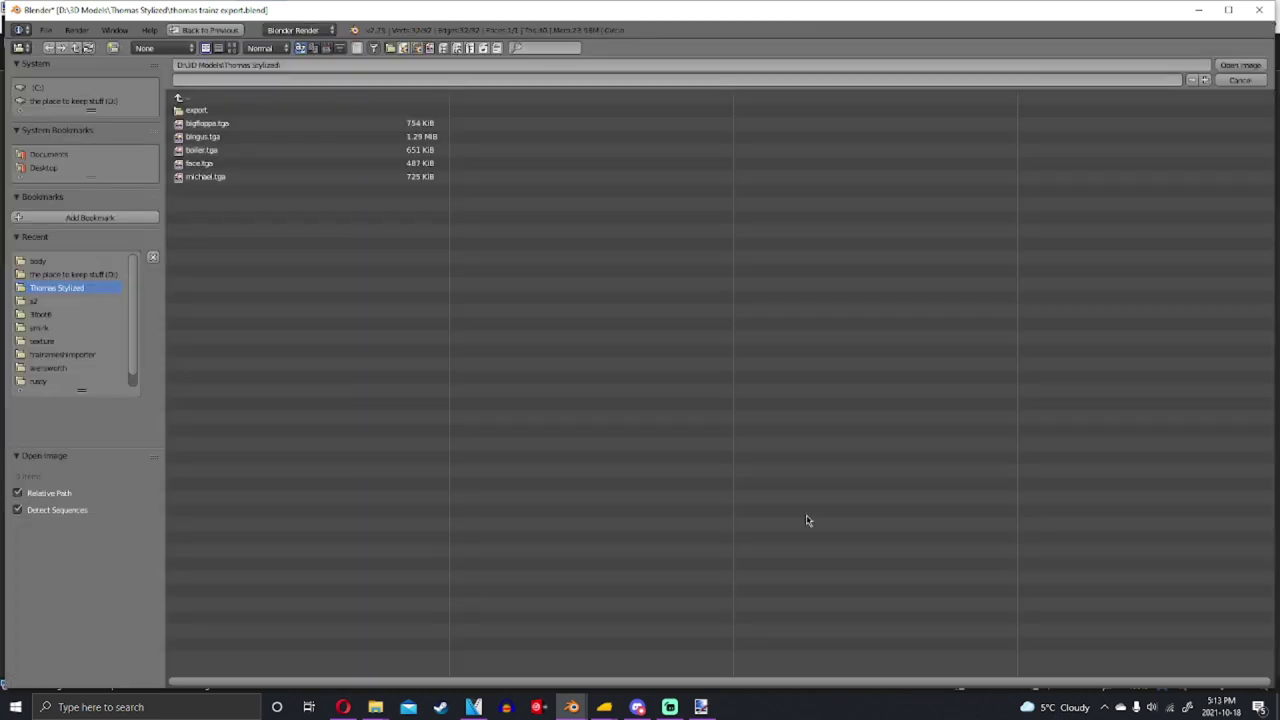
{"action": "double_click", "coordinate": [230, 162]}
{"action": "key", "text": "Tab"}
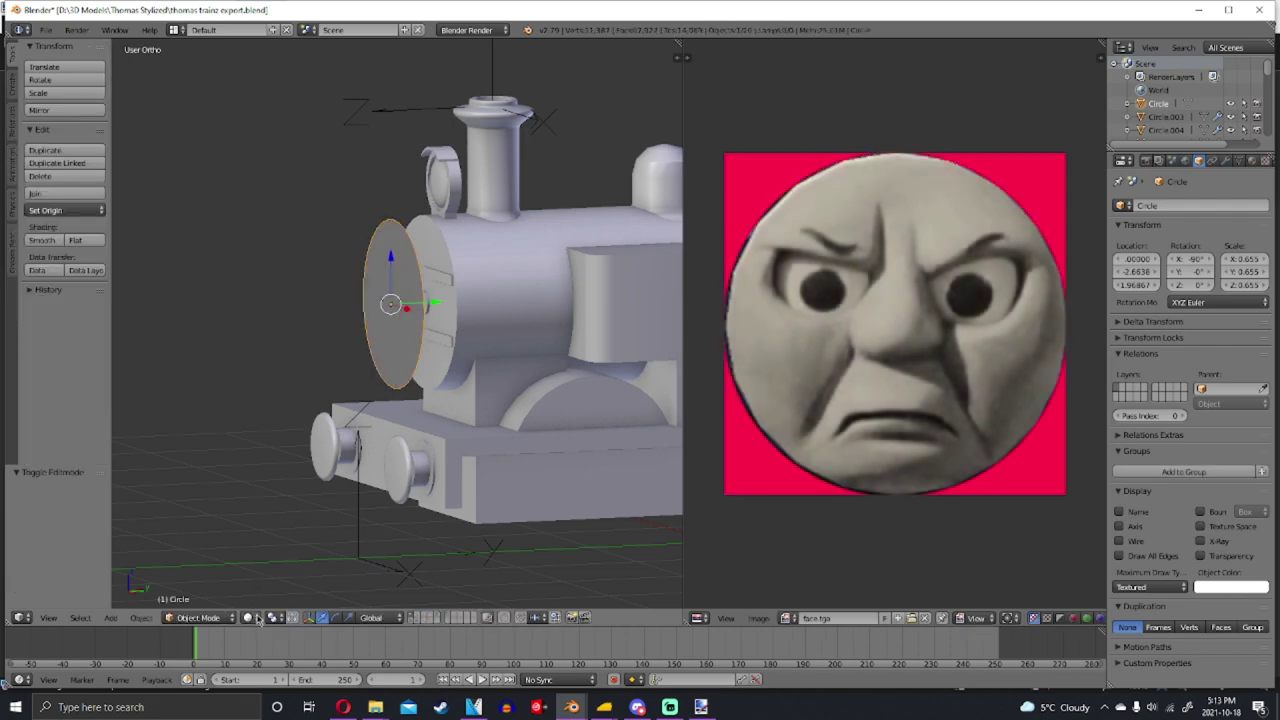
{"action": "left_click", "coordinate": [258, 618]}
{"action": "left_click", "coordinate": [279, 557]}
{"action": "middle_click_drag", "start_coordinate": [279, 557], "coordinate": [455, 428]}
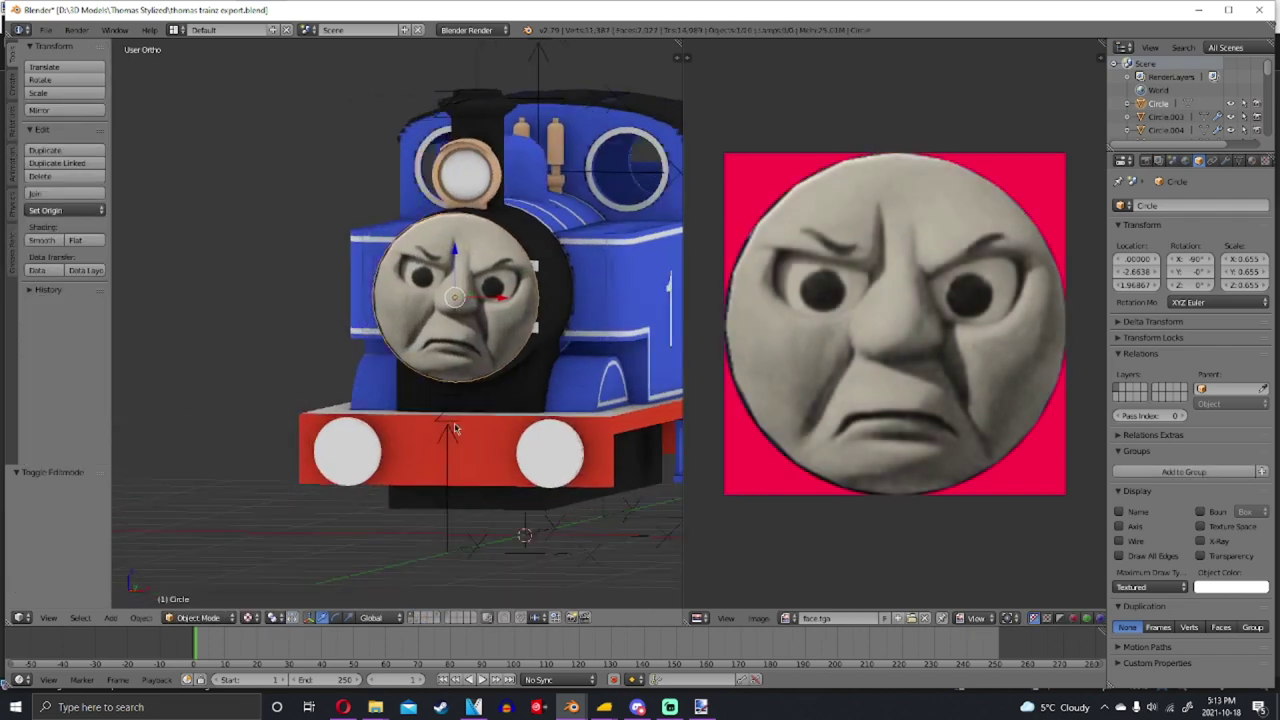
Rotate the disc's UV layout by 5° so the face sits straight in the front view
{"action": "key", "text": "KP_1"}
{"action": "scroll", "coordinate": [492, 375], "scroll_direction": "up", "scroll_amount": 4}
{"action": "key", "text": "Tab"}
{"action": "middle_click_drag", "start_coordinate": [508, 314], "coordinate": [356, 335], "text": "shift"}
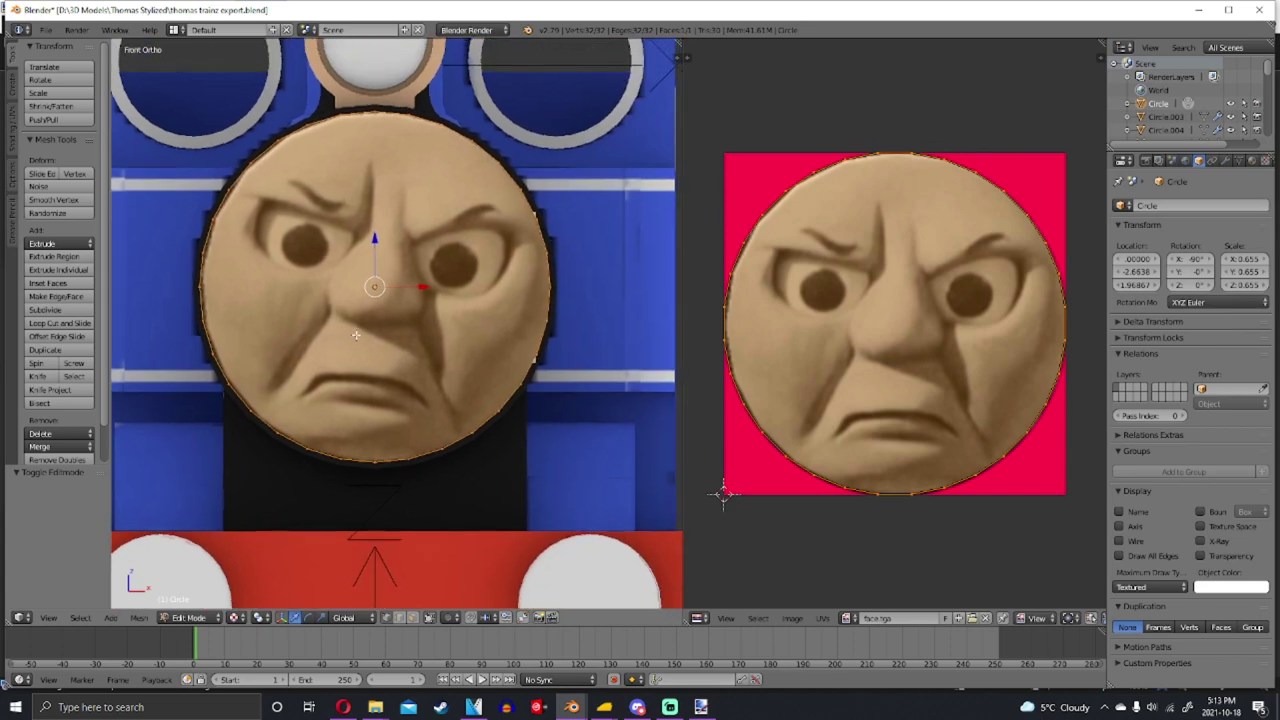
{"action": "key", "text": "Tab"}
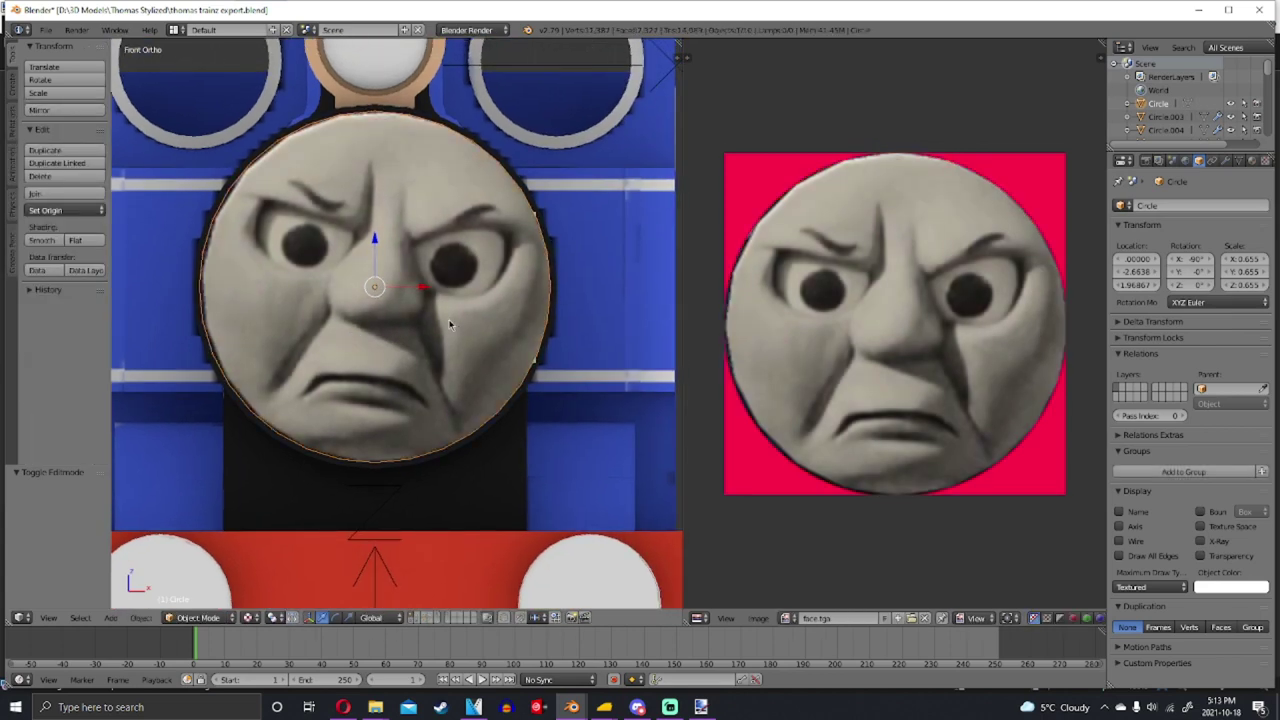
{"action": "key", "text": "Tab"}
{"action": "key", "text": "a"}
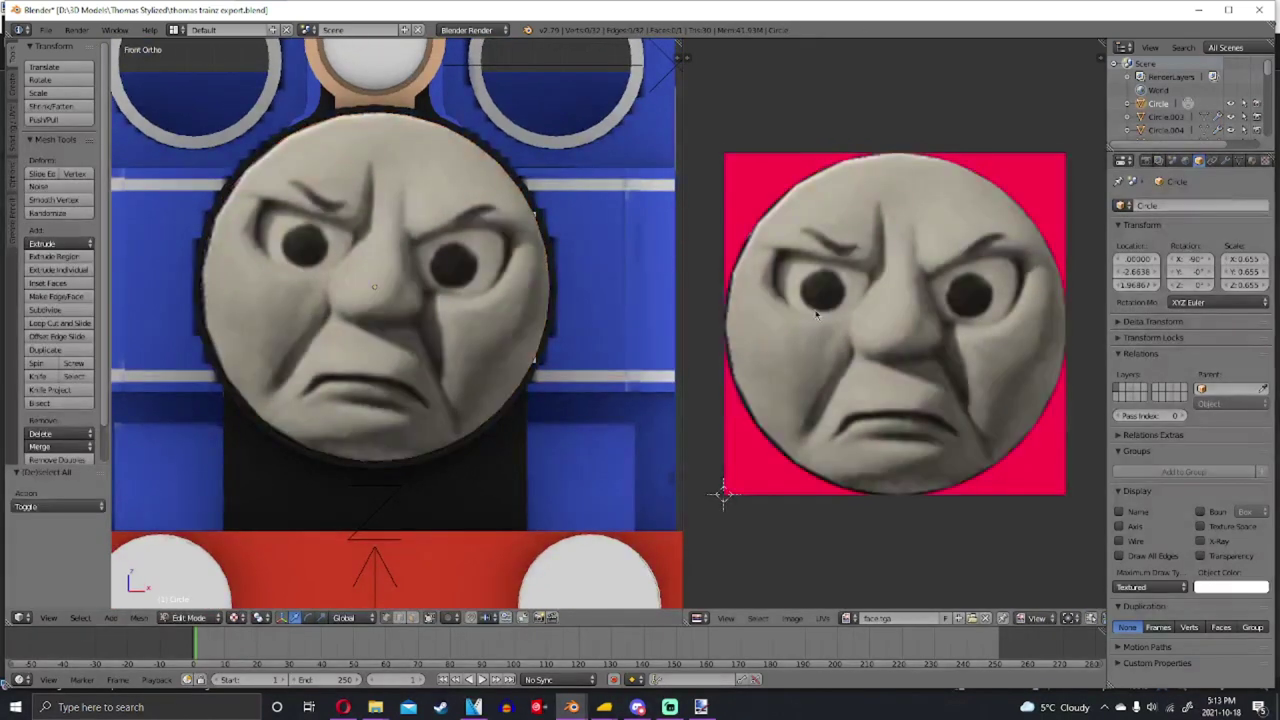
{"action": "key", "text": "a"}
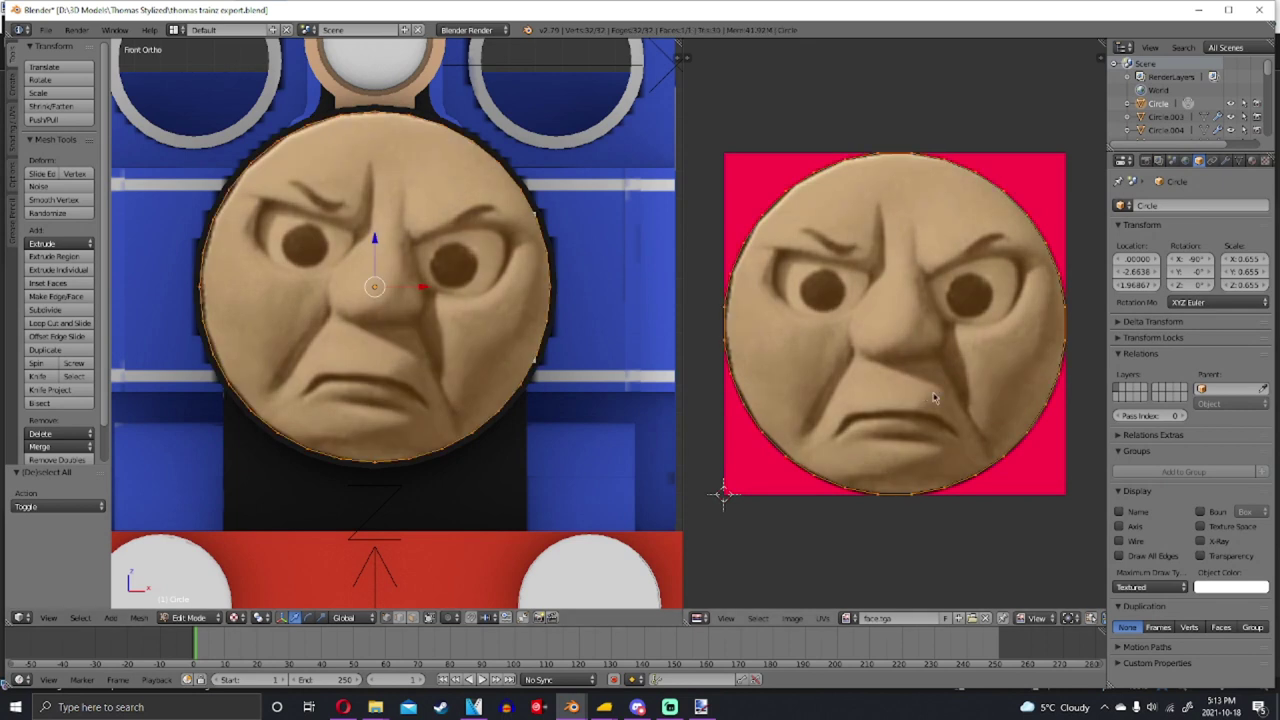
{"action": "key", "text": "r"}
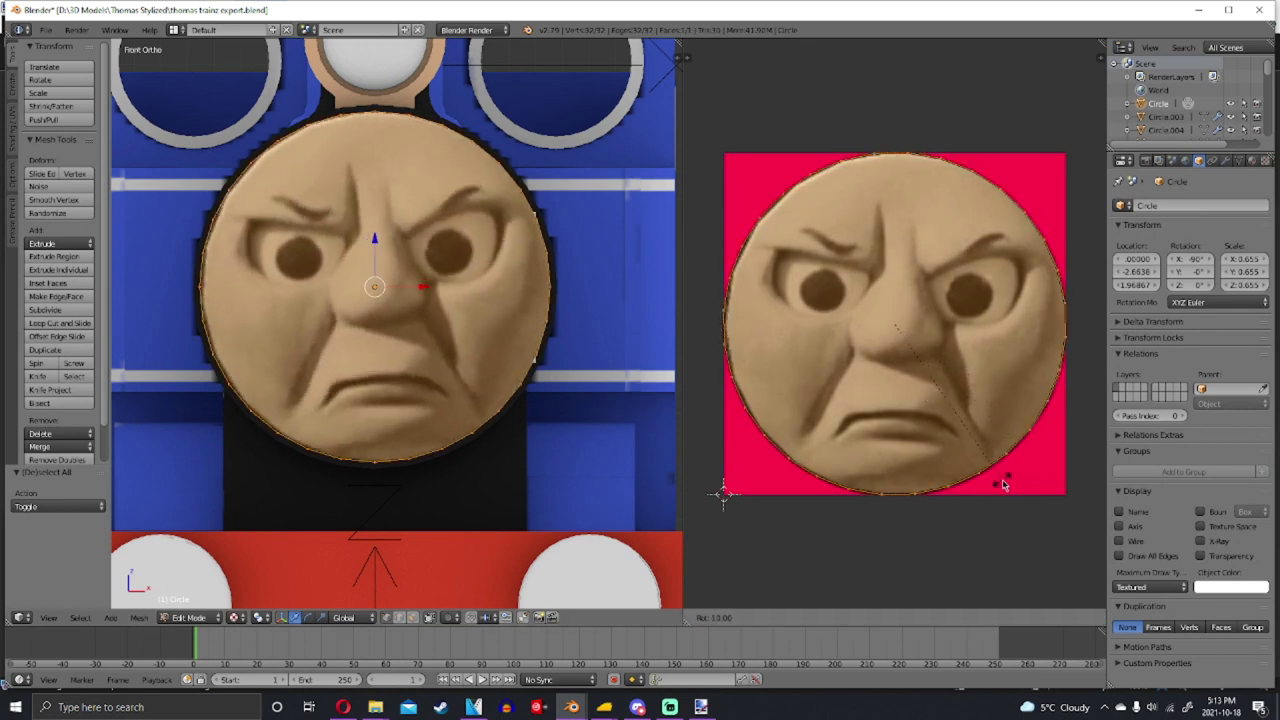
{"action": "left_click", "coordinate": [1023, 477]}
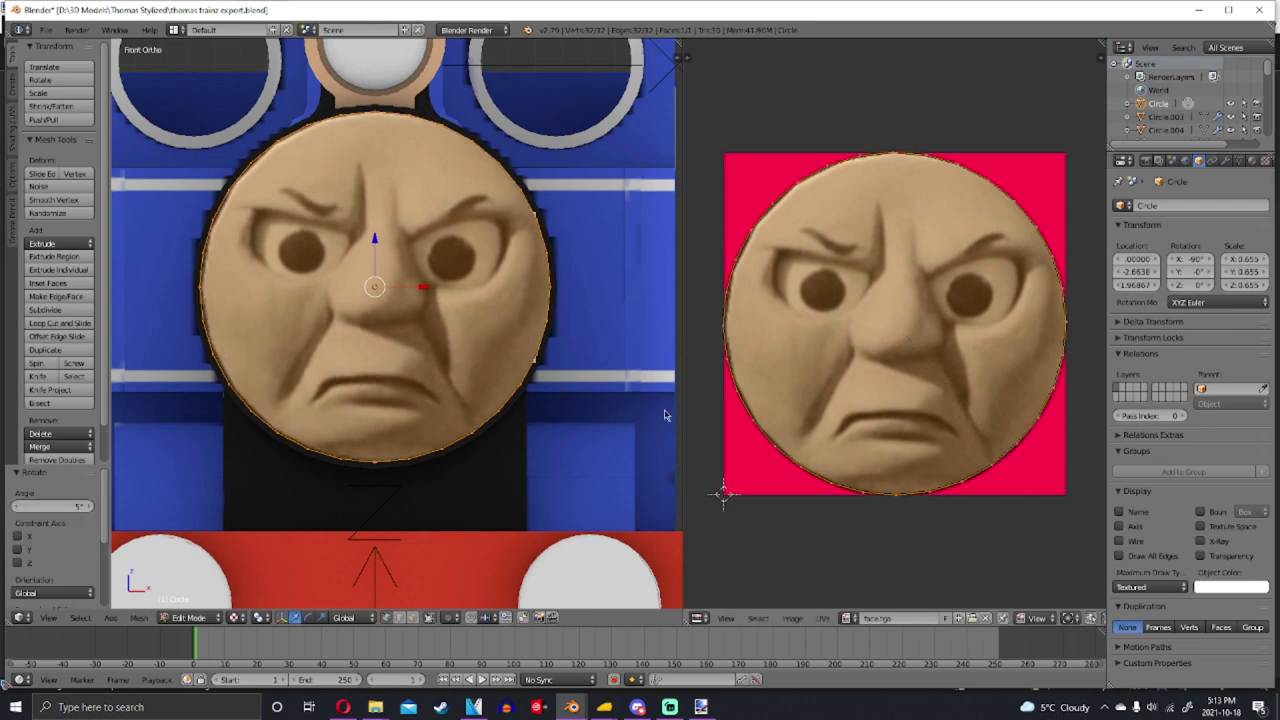
{"action": "key", "text": "Tab"}
Extrude the face disc about 0.348 back into the smokebox
{"action": "scroll", "coordinate": [500, 297], "scroll_direction": "down", "scroll_amount": 3}
{"action": "key", "text": "a"}
{"action": "middle_click_drag", "start_coordinate": [513, 295], "coordinate": [356, 316]}
{"action": "right_click", "coordinate": [394, 315]}
{"action": "scroll", "coordinate": [385, 309], "scroll_direction": "up", "scroll_amount": 2}
{"action": "key", "text": "Tab"}
{"action": "key", "text": "a"}
{"action": "key", "text": "a"}
{"action": "scroll", "coordinate": [400, 290], "scroll_direction": "up", "scroll_amount": 1}
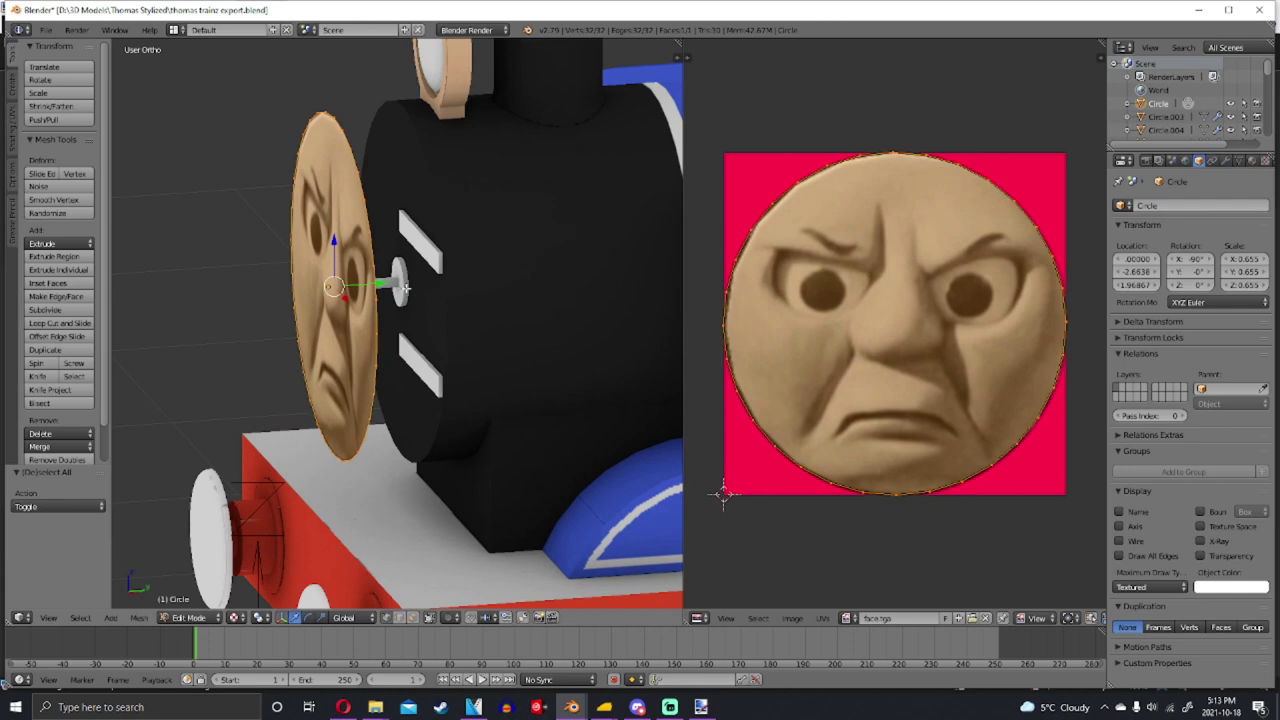
{"action": "key", "text": "e"}
{"action": "left_click", "coordinate": [498, 286]}
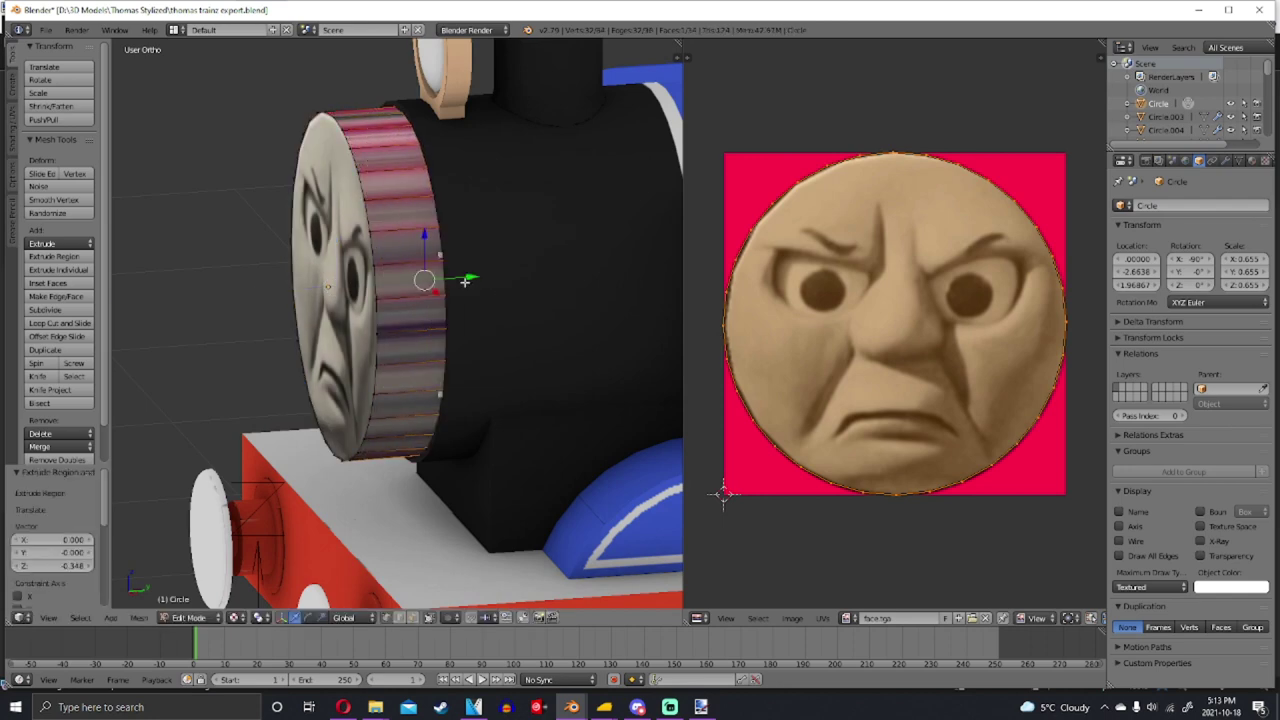
Select the front vertices of the extruded face disc and bevel them into a rounded rim with multiple segments
{"action": "scroll", "coordinate": [430, 270], "scroll_direction": "down", "scroll_amount": 3}
{"action": "key", "text": "KP_3"}
{"action": "scroll", "coordinate": [398, 257], "scroll_direction": "up", "scroll_amount": 2}
{"action": "key", "text": "z"}
{"action": "key", "text": "a"}
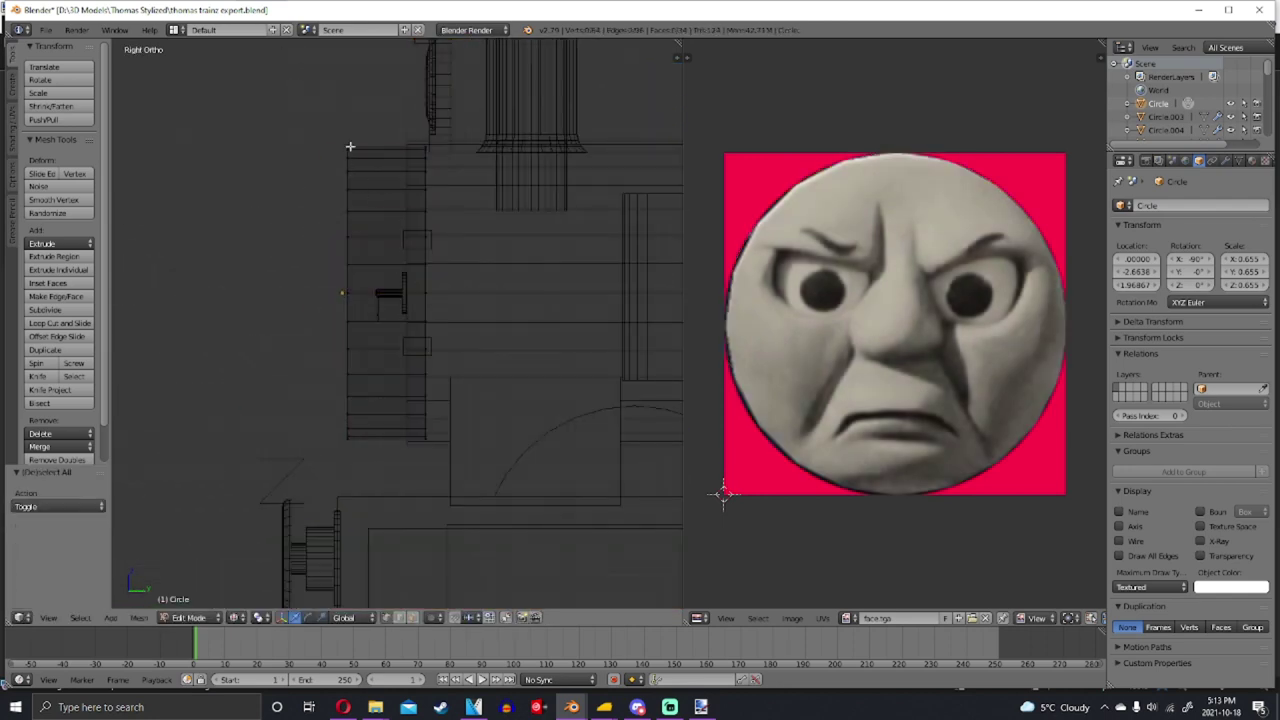
{"action": "key", "text": "b"}
{"action": "left_click_drag", "start_coordinate": [353, 151], "coordinate": [380, 466]}
{"action": "key", "text": "z"}
{"action": "middle_click_drag", "start_coordinate": [380, 466], "coordinate": [420, 440]}
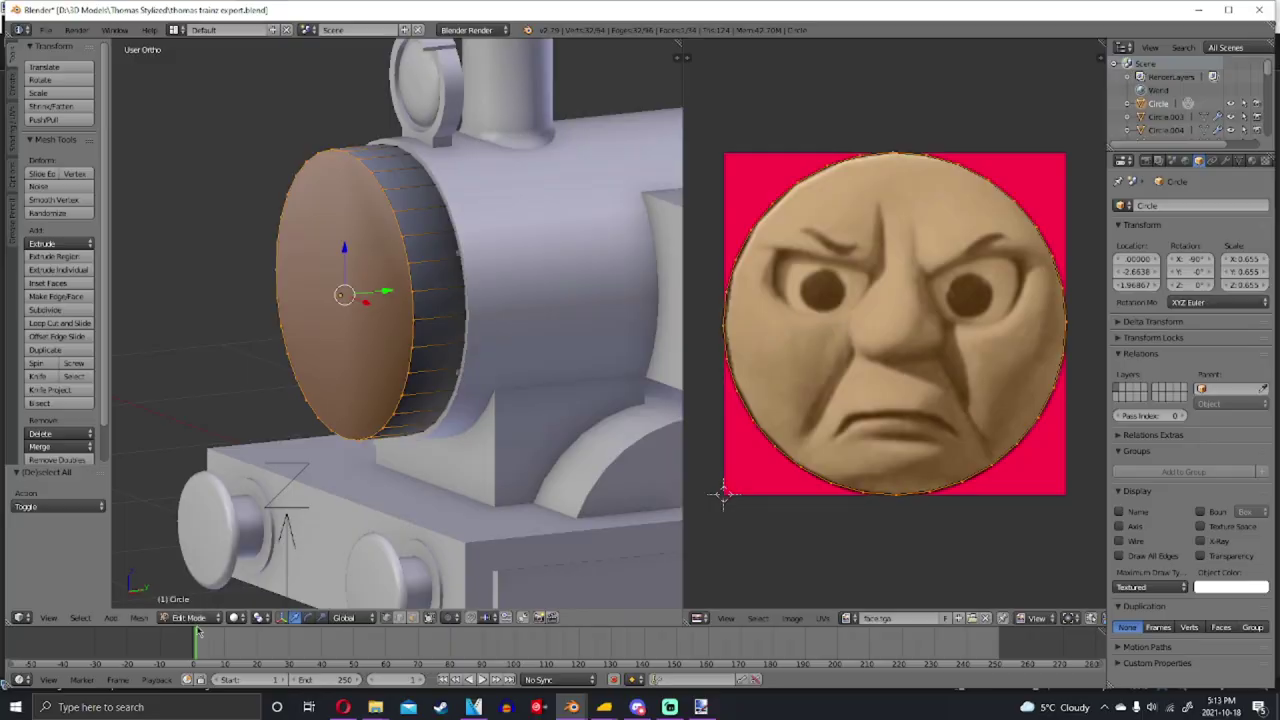
{"action": "left_click", "coordinate": [262, 557]}
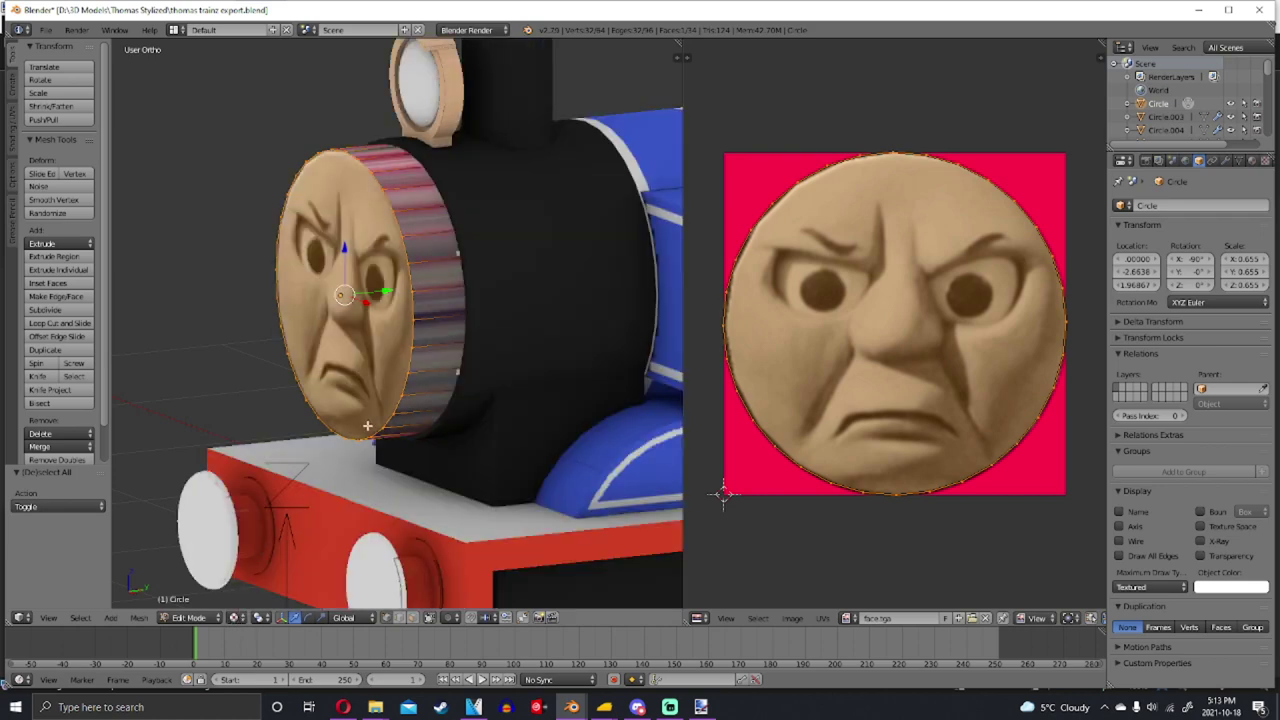
{"action": "key", "text": "ctrl+b"}
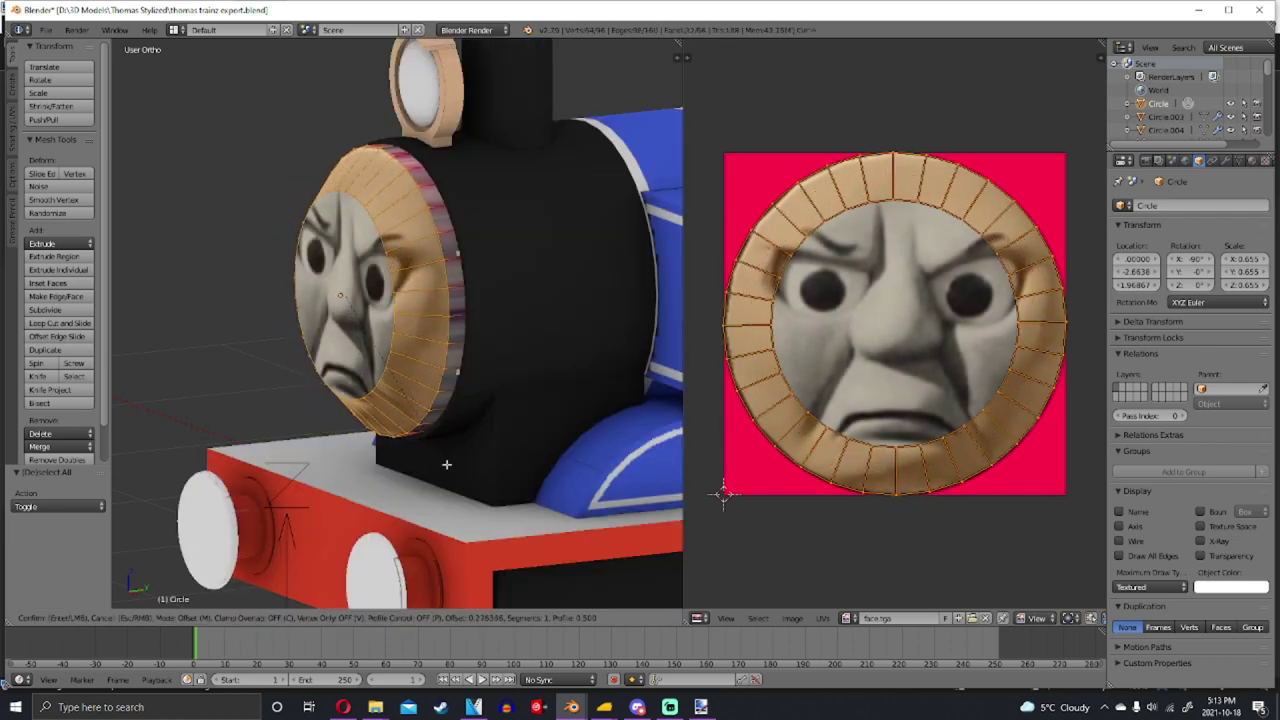
{"action": "left_click", "coordinate": [446, 346]}
{"action": "key", "text": "Tab"}
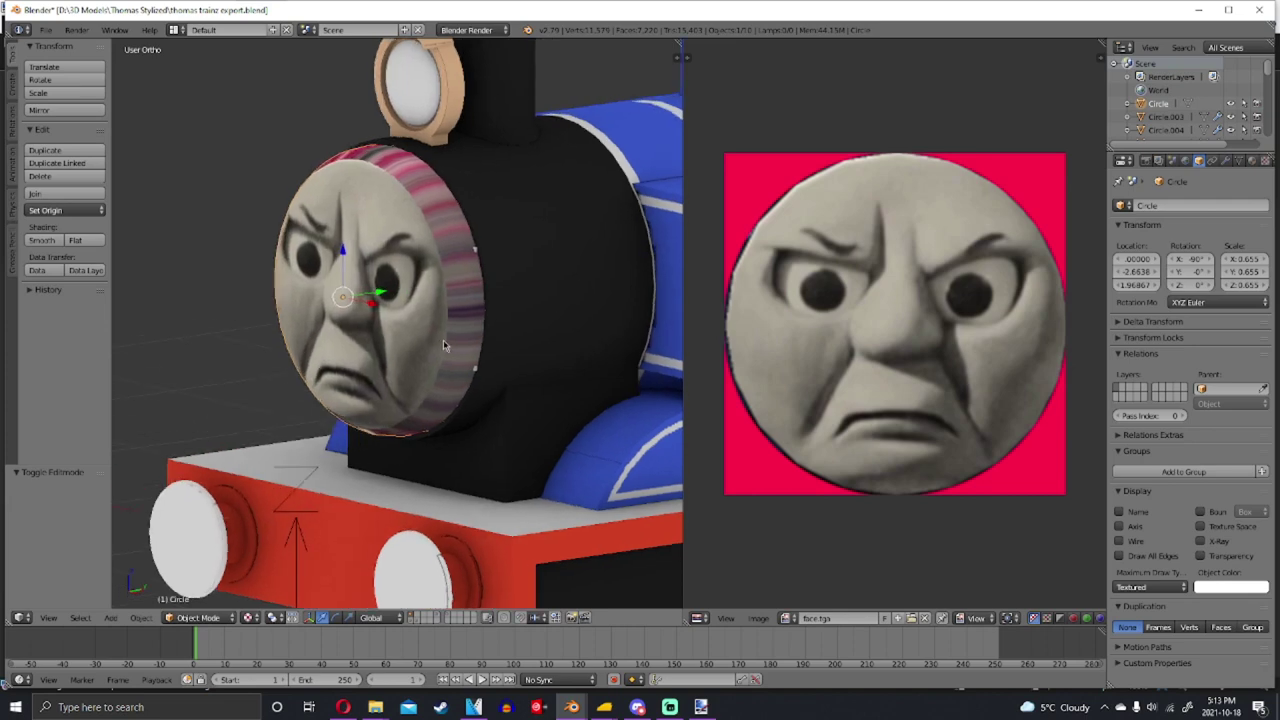
Scale the face's whole UV layout to about 0.978 so it excludes the image's red background
{"action": "key", "text": "KP_1"}
{"action": "key", "text": "Tab"}
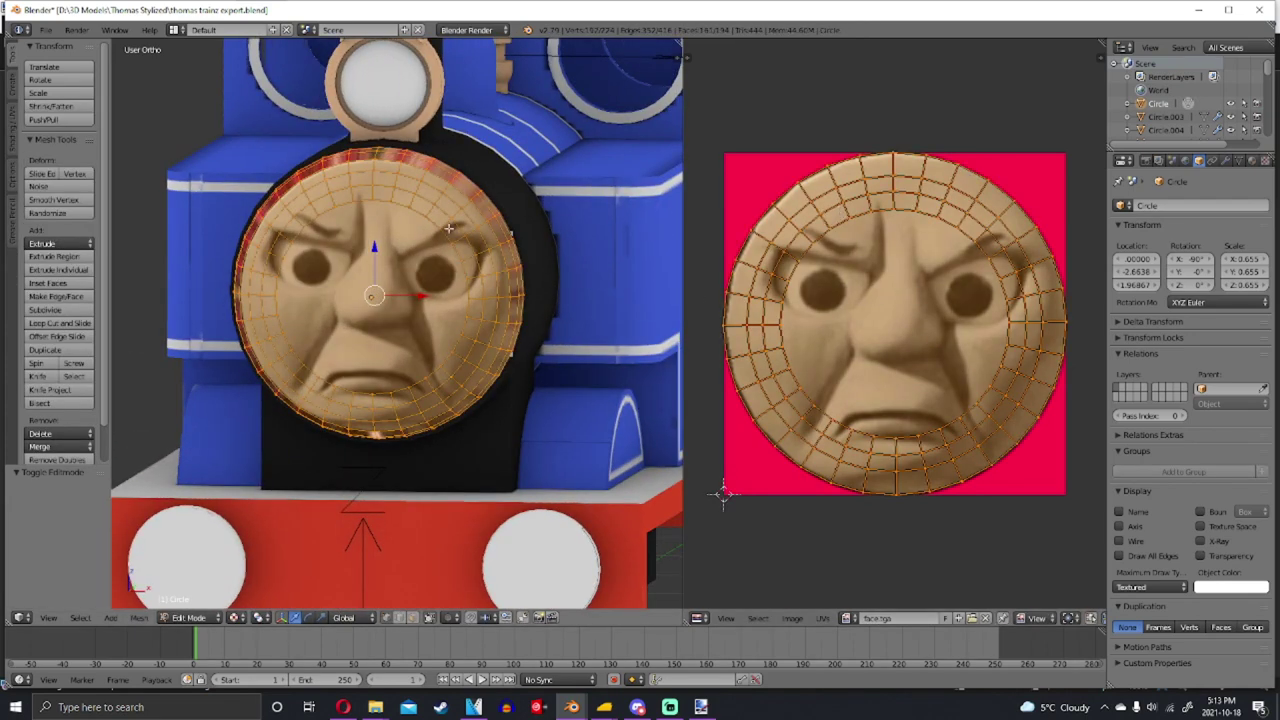
{"action": "key", "text": "Tab"}
{"action": "middle_click_drag", "start_coordinate": [485, 200], "coordinate": [463, 203]}
{"action": "key", "text": "Tab"}
{"action": "key", "text": "a"}
{"action": "key", "text": "a"}
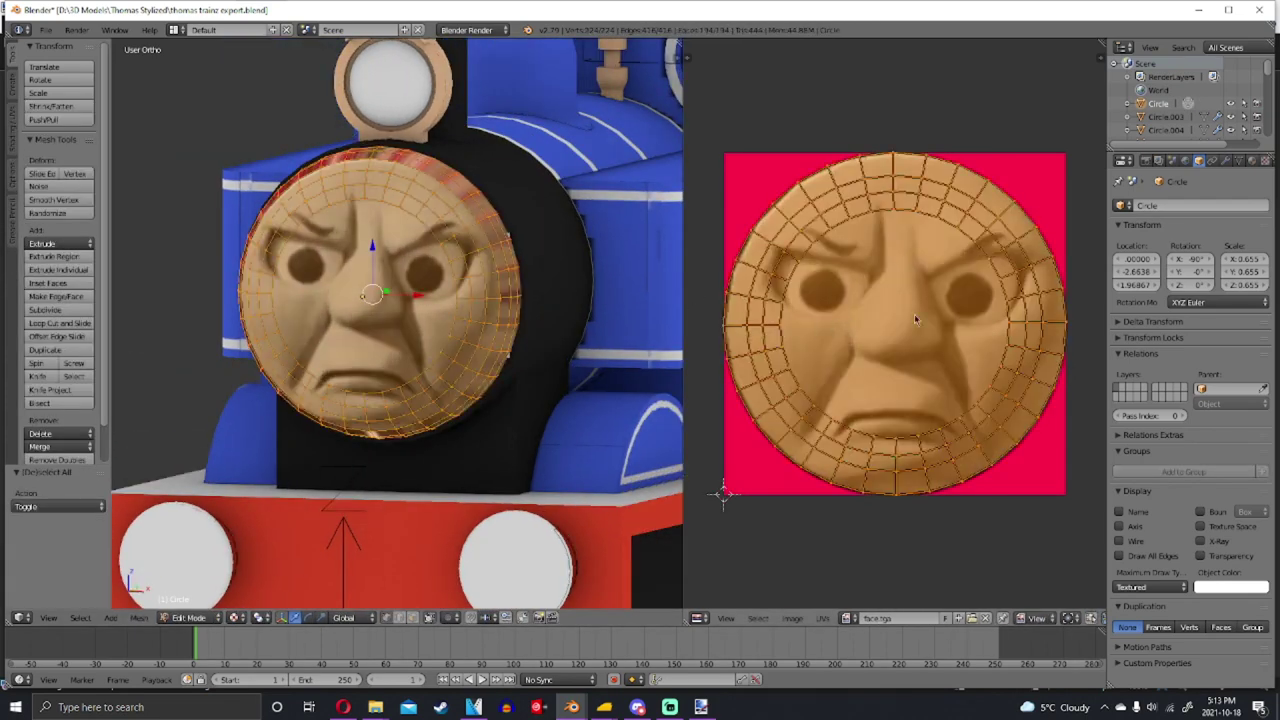
{"action": "key", "text": "s"}
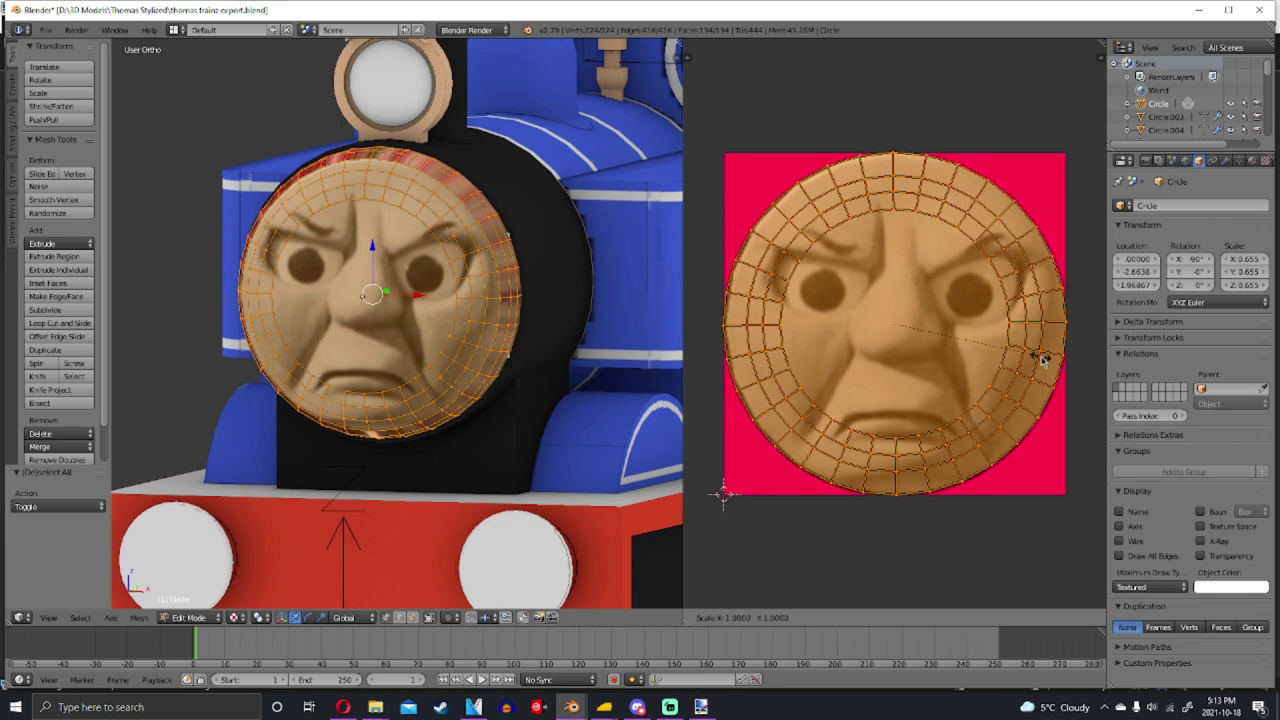
{"action": "left_click", "coordinate": [1038, 360]}
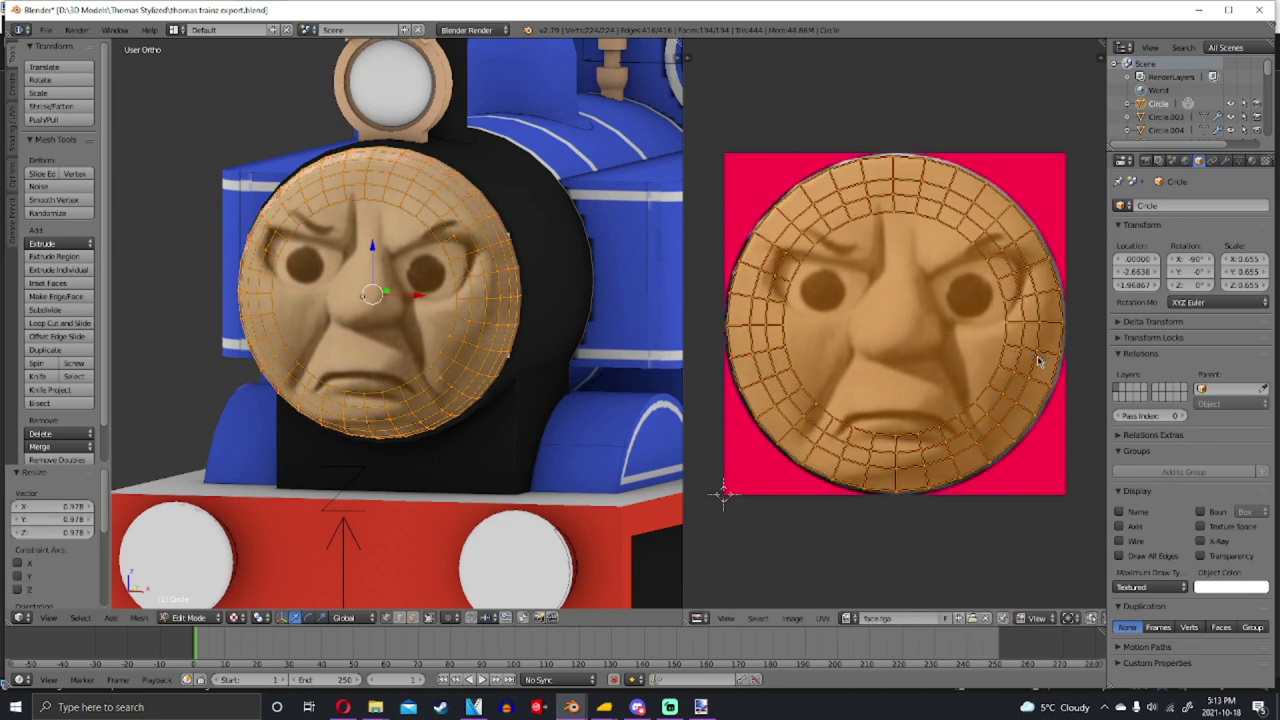
{"action": "key", "text": "Tab"}
Pull the face object forward off the smokebox along Y by about 0.964
{"action": "middle_click_drag", "start_coordinate": [450, 337], "coordinate": [414, 326]}
{"action": "key", "text": "a"}
{"action": "key", "text": "Tab"}
{"action": "key", "text": "Tab"}
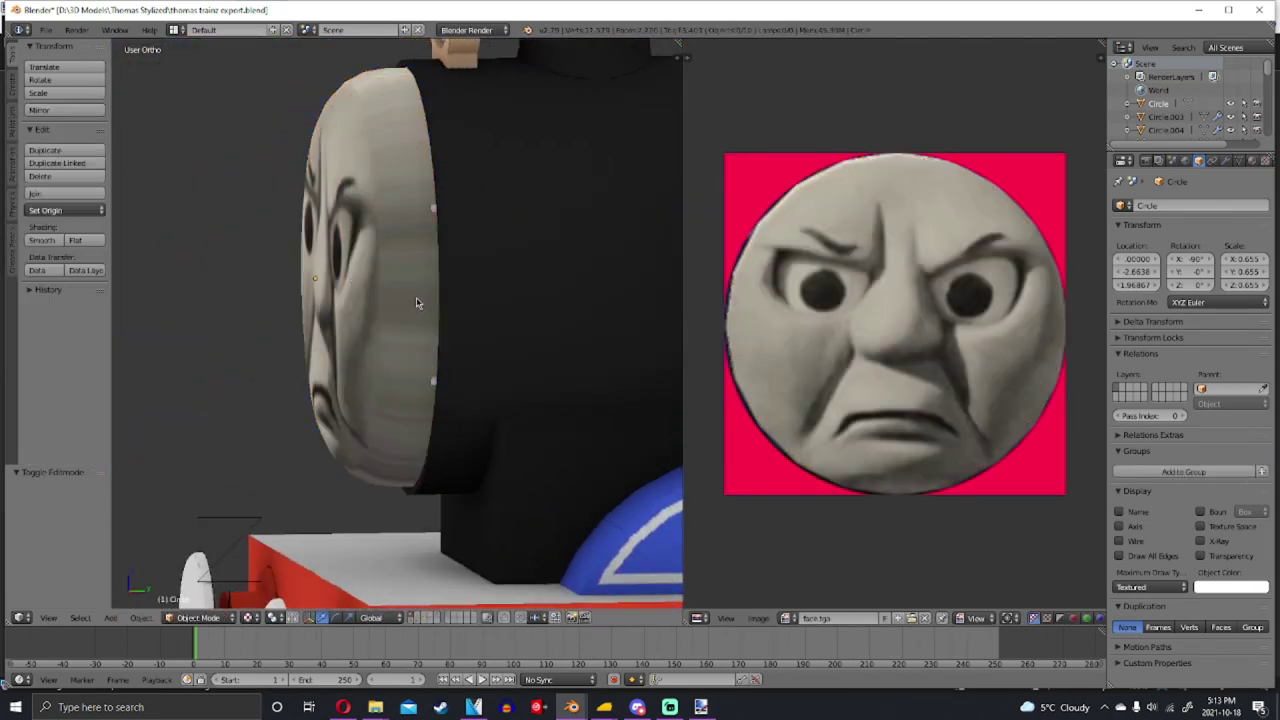
{"action": "scroll", "coordinate": [416, 297], "scroll_direction": "down", "scroll_amount": 3}
{"action": "left_click_drag", "start_coordinate": [405, 300], "coordinate": [229, 377]}
{"action": "middle_click_drag", "start_coordinate": [355, 350], "coordinate": [451, 340]}
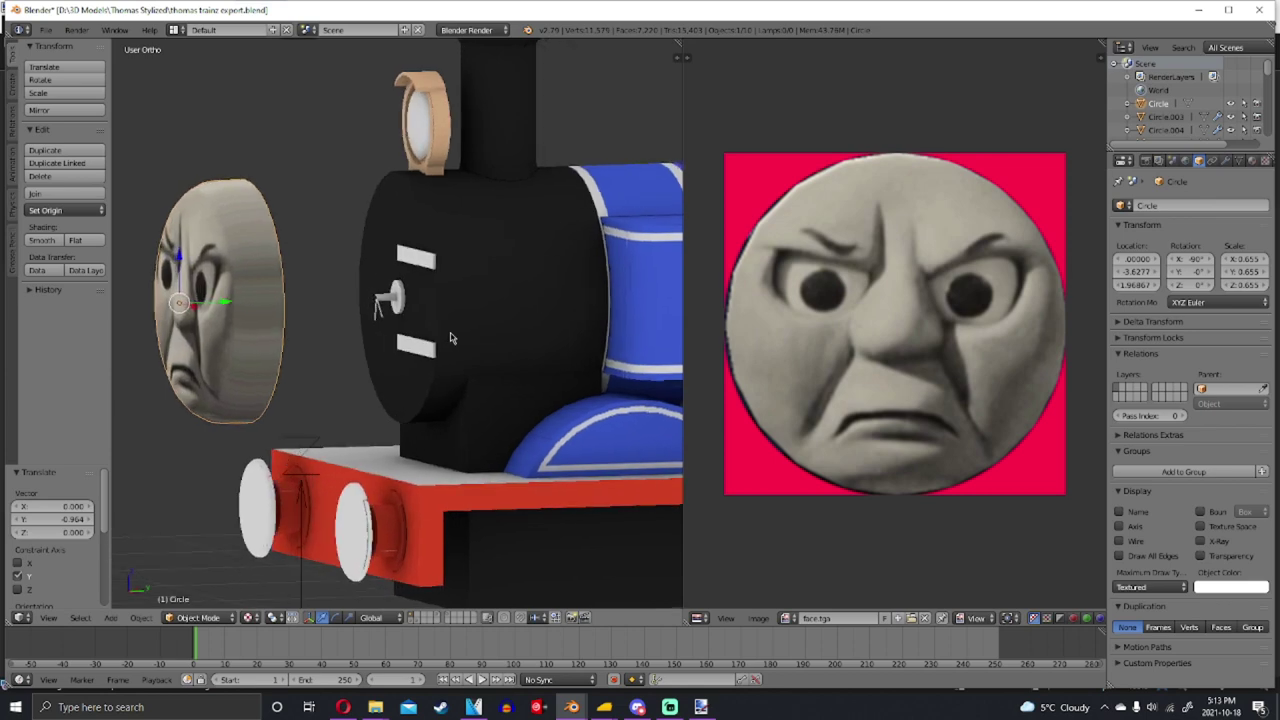
Try flattening the face along Y to about 0.208, and undo both the flattening and the forward move
{"action": "scroll", "coordinate": [388, 297], "scroll_direction": "up", "scroll_amount": 7}
{"action": "middle_click_drag", "start_coordinate": [282, 266], "coordinate": [404, 338]}
{"action": "key", "text": "s"}
{"action": "key", "text": "y"}
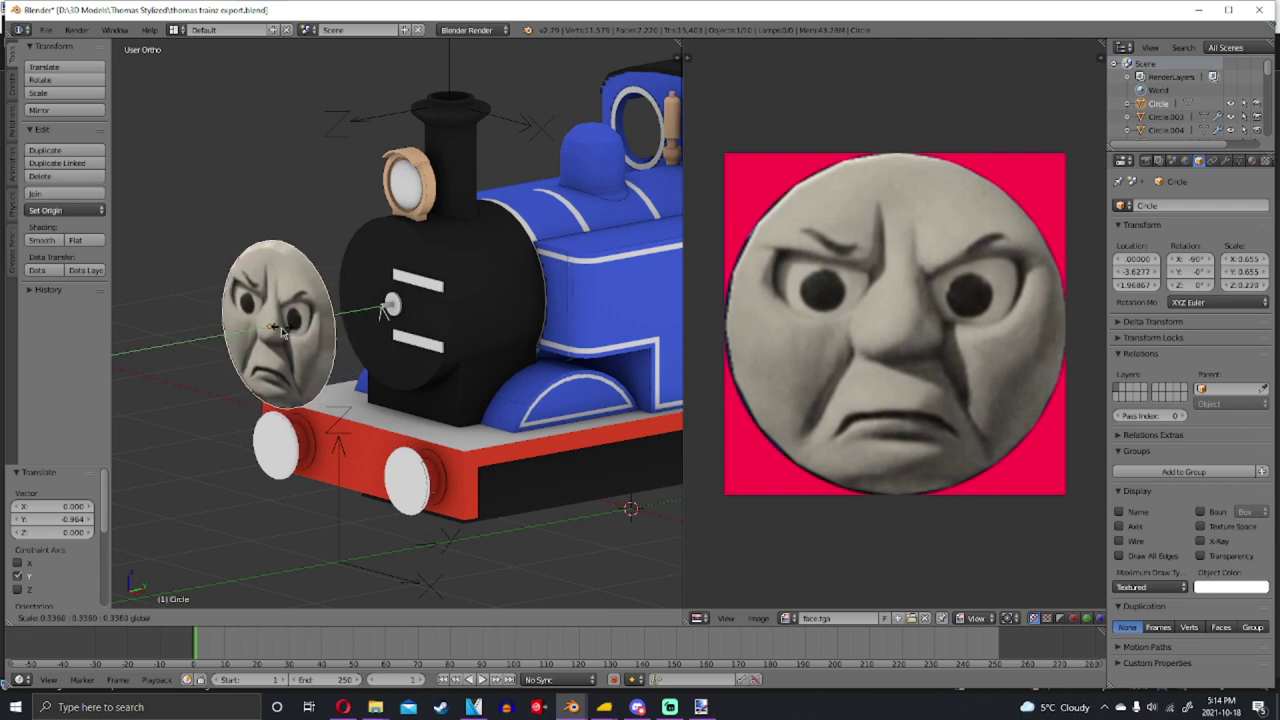
{"action": "left_click", "coordinate": [277, 329]}
{"action": "middle_click_drag", "start_coordinate": [277, 329], "coordinate": [517, 297]}
{"action": "scroll", "coordinate": [517, 295], "scroll_direction": "up", "scroll_amount": 7}
{"action": "scroll", "coordinate": [541, 275], "scroll_direction": "down", "scroll_amount": 4}
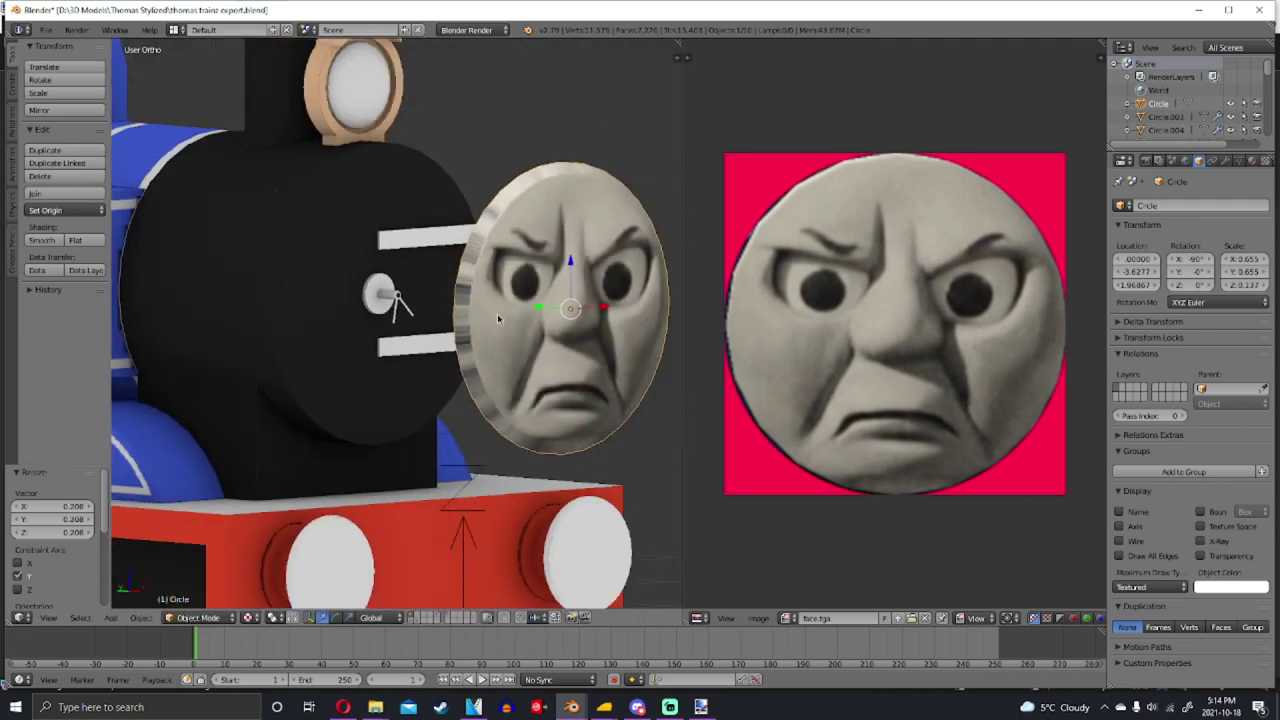
{"action": "key", "text": "ctrl+z"}
{"action": "key", "text": "ctrl+z"}
Deselect the face and save the blend file, overwriting the existing version
{"action": "scroll", "coordinate": [498, 312], "scroll_direction": "down", "scroll_amount": 2}
{"action": "middle_click_drag", "start_coordinate": [540, 315], "coordinate": [454, 354]}
{"action": "scroll", "coordinate": [331, 323], "scroll_direction": "down", "scroll_amount": 1}
{"action": "scroll", "coordinate": [331, 323], "scroll_direction": "up", "scroll_amount": 1}
{"action": "key", "text": "a"}
{"action": "key", "text": "ctrl+s"}
{"action": "left_click", "coordinate": [448, 329]}
{"action": "scroll", "coordinate": [484, 352], "scroll_direction": "down", "scroll_amount": 3}
{"action": "mouse_move", "coordinate": [538, 327]}
{"action": "middle_mouse_down"}
{"action": "mouse_move", "coordinate": [486, 322]}
{"action": "mouse_move", "coordinate": [538, 321]}
{"action": "middle_mouse_up"}
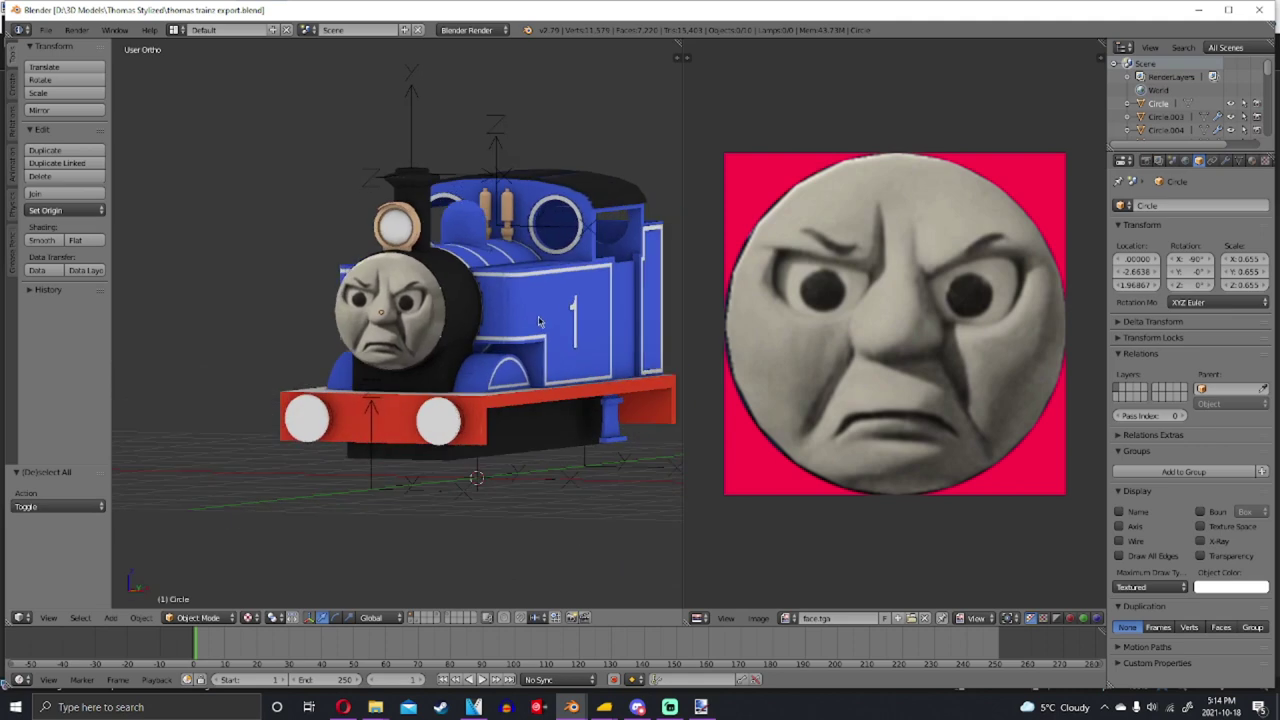
{"action": "key", "text": "ctrl+s"}
{"action": "left_click", "coordinate": [542, 318]}
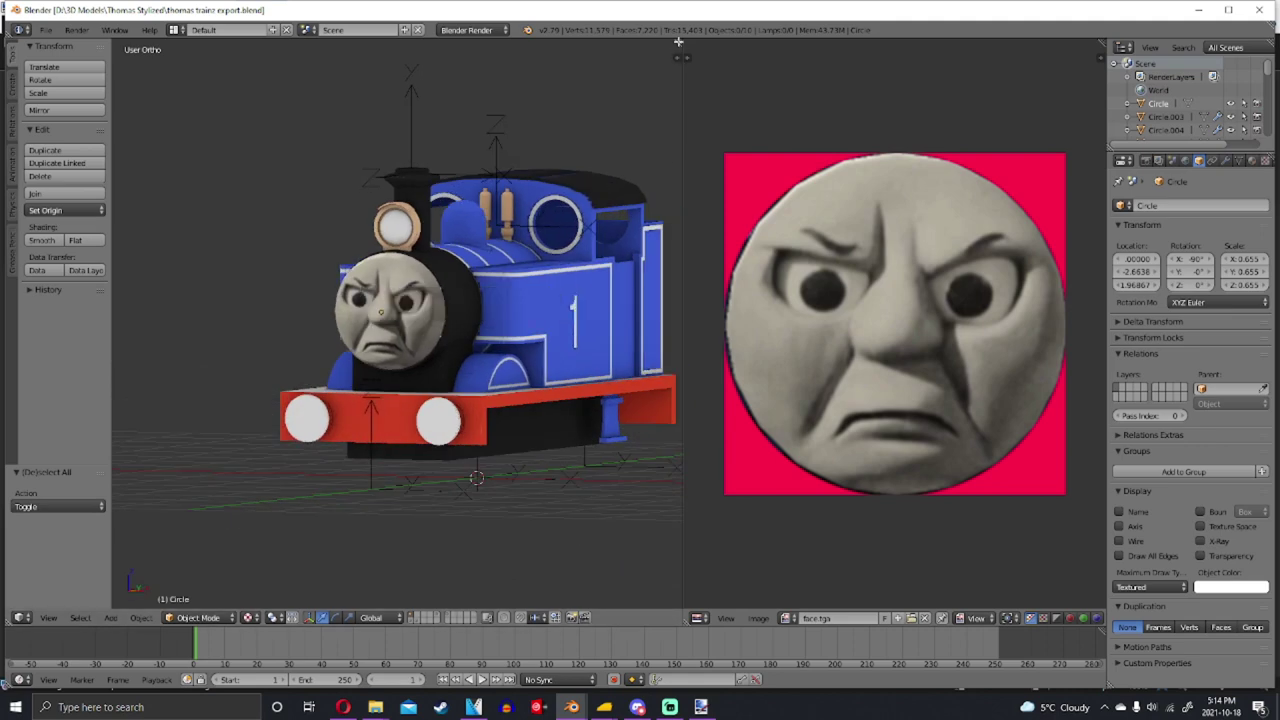
Merge the image editor into the 3D view and give the face object a new material with diffuse intensity 1.0
{"action": "left_click_drag", "start_coordinate": [678, 42], "coordinate": [740, 62]}
{"action": "right_click", "coordinate": [568, 311]}
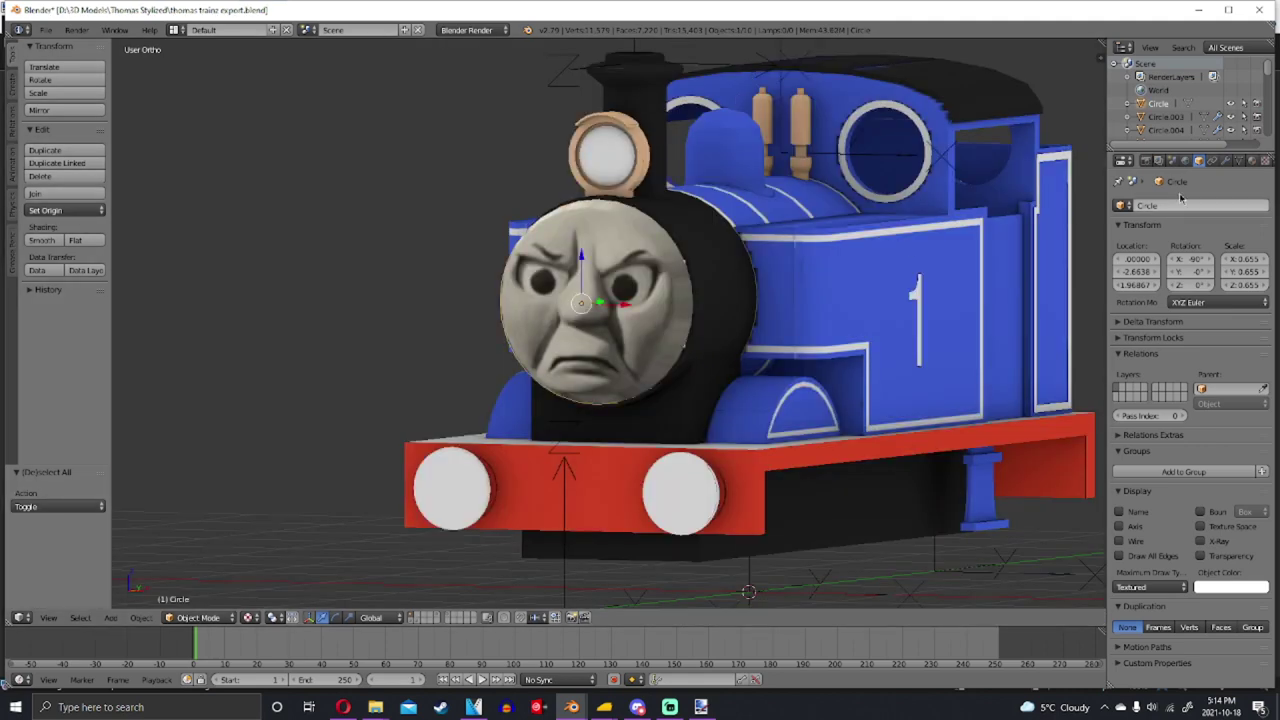
{"action": "left_click", "coordinate": [1252, 161]}
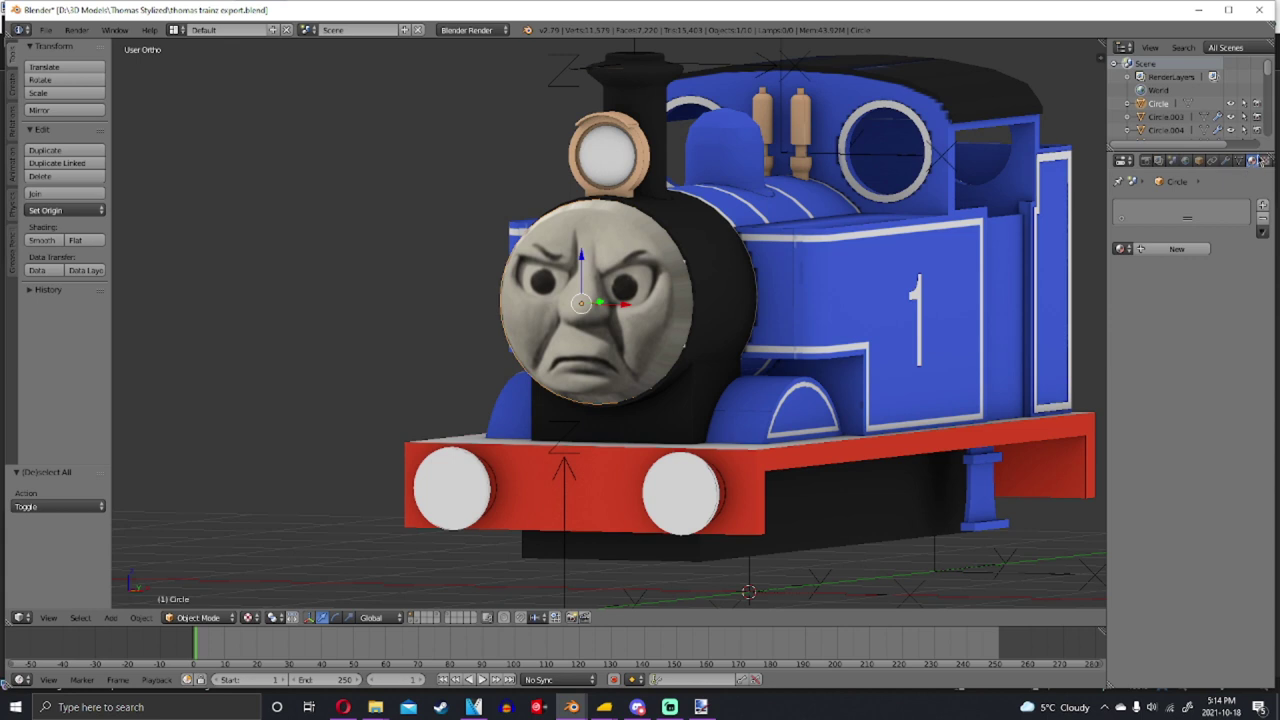
{"action": "left_click", "coordinate": [1164, 251]}
{"action": "left_click_drag", "start_coordinate": [1155, 427], "coordinate": [1180, 427]}
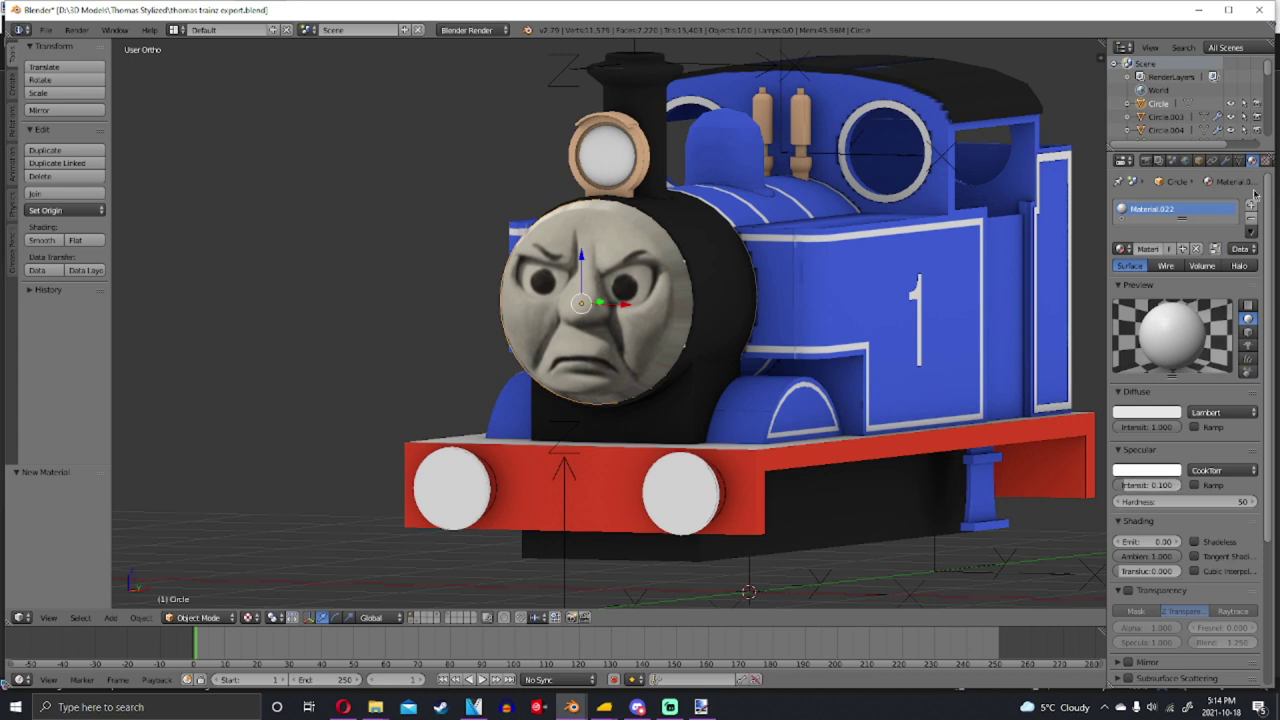
Add an image texture to the face material using UVMap coordinates, load face.tga into it, and turn off Use Alpha
{"action": "left_click", "coordinate": [1264, 161]}
{"action": "left_click", "coordinate": [1198, 306]}
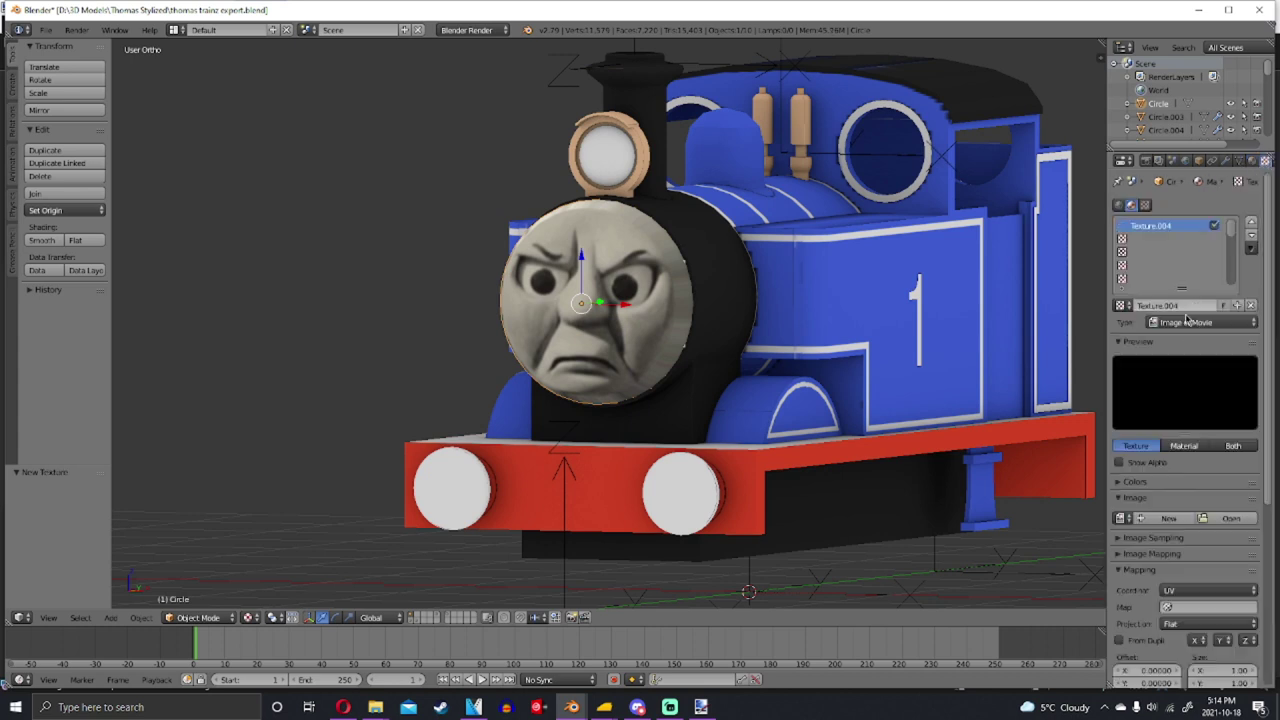
{"action": "left_click", "coordinate": [1168, 607]}
{"action": "left_click", "coordinate": [1172, 469]}
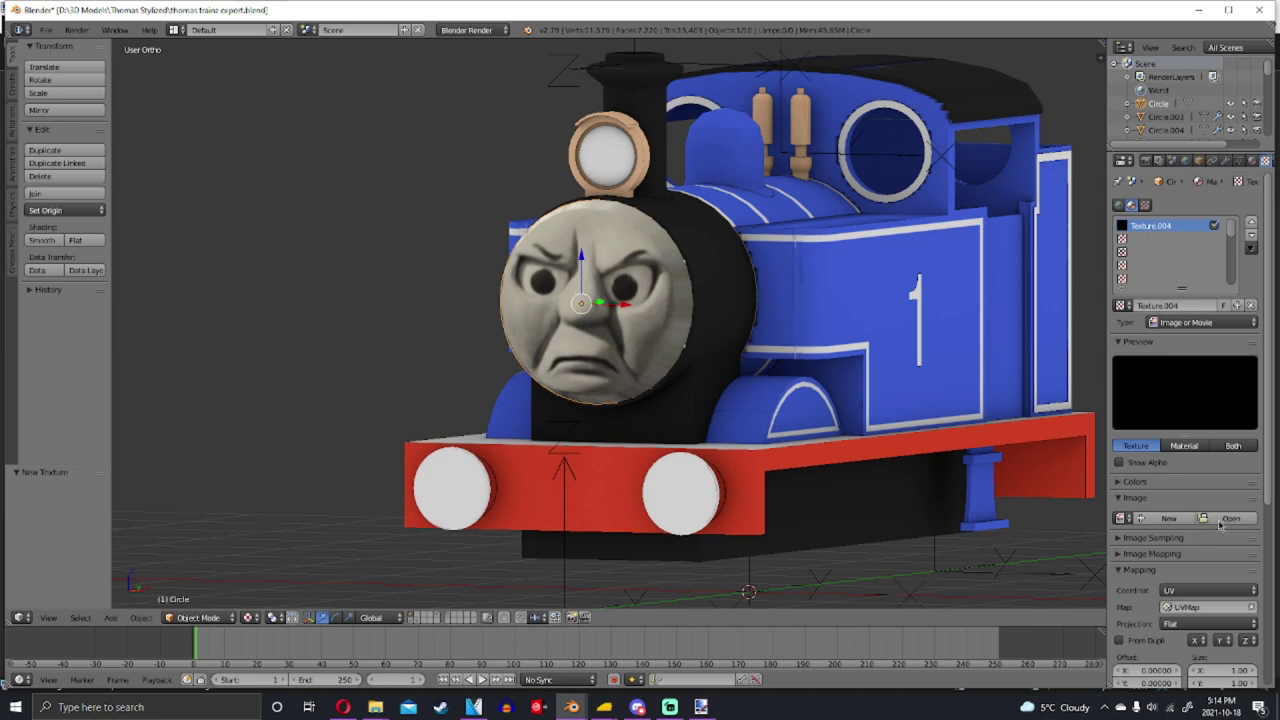
{"action": "left_click", "coordinate": [1230, 518]}
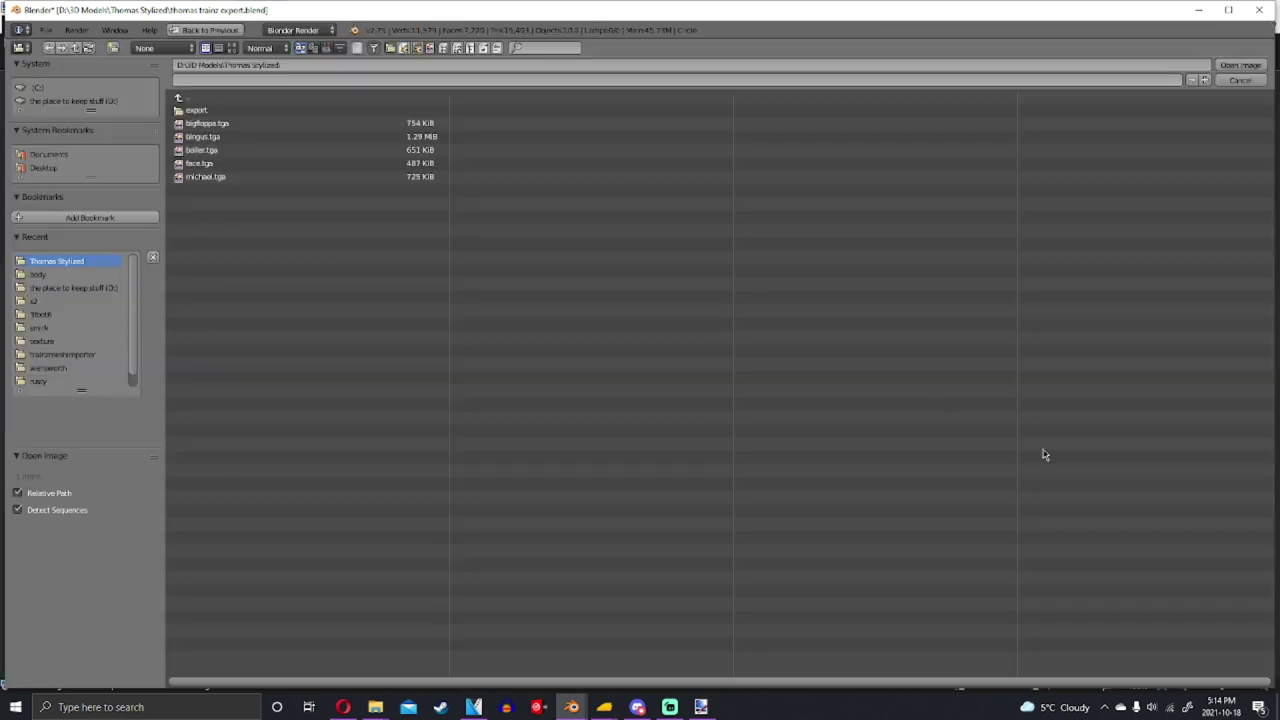
{"action": "double_click", "coordinate": [200, 163]}
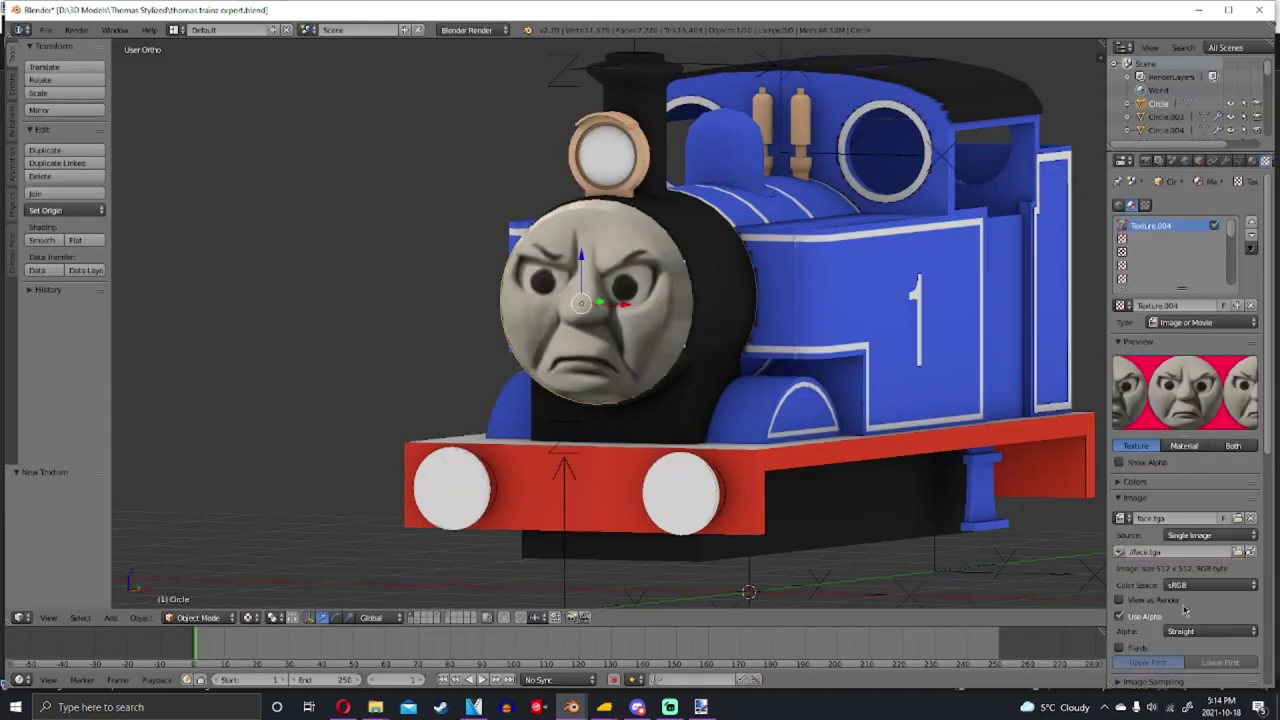
{"action": "scroll", "coordinate": [394, 360], "scroll_direction": "down", "scroll_amount": 3}
Save over the blend file and export the visible model as a Trainz mesh, thomas trainz export.xml, into a new export\body\face mesh folder
{"action": "key", "text": "ctrl+s"}
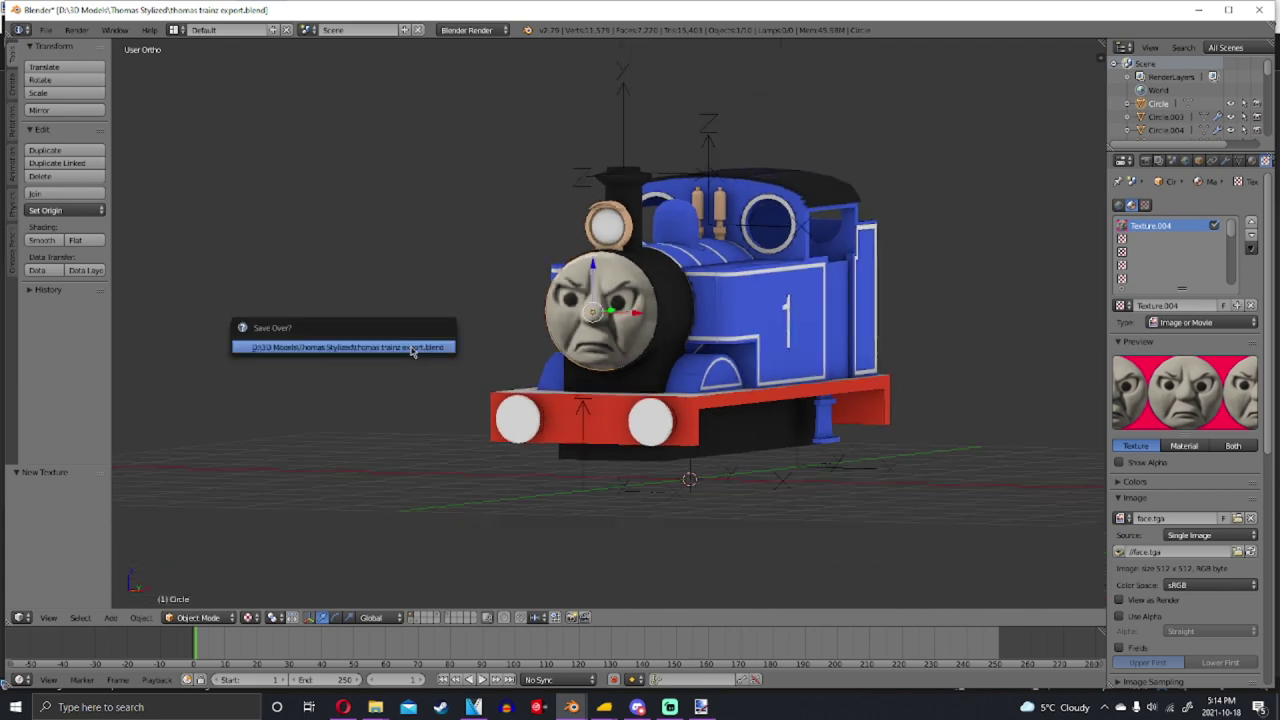
{"action": "left_click", "coordinate": [425, 351]}
{"action": "left_click", "coordinate": [45, 29]}
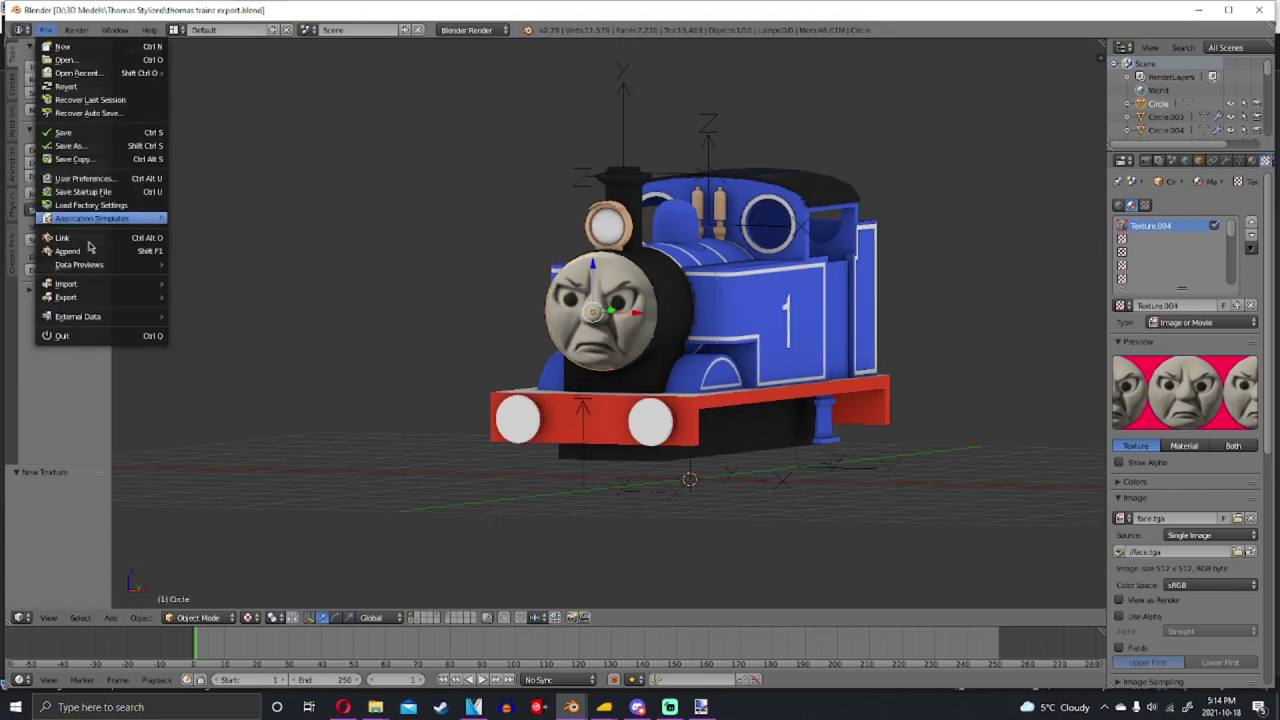
{"action": "mouse_move", "coordinate": [110, 297]}
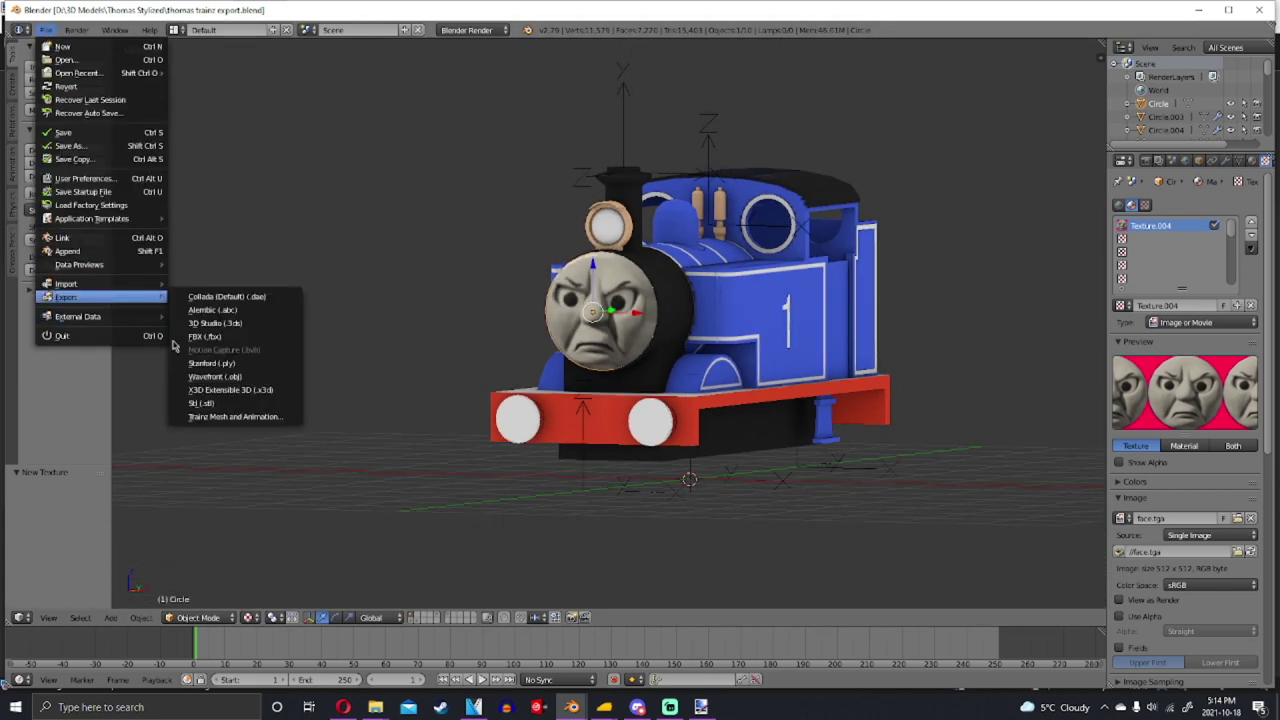
{"action": "left_click", "coordinate": [212, 418]}
{"action": "left_click", "coordinate": [215, 112]}
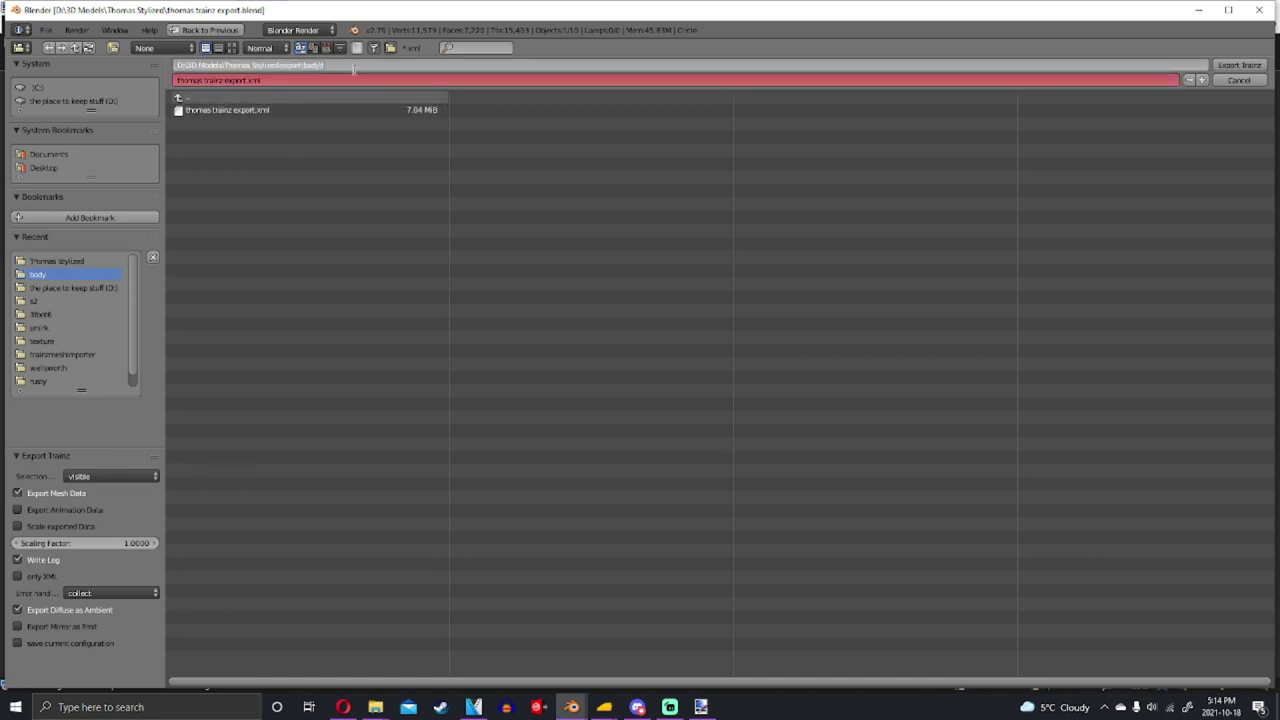
{"action": "type", "text": "h"}
{"action": "key", "text": "Return"}
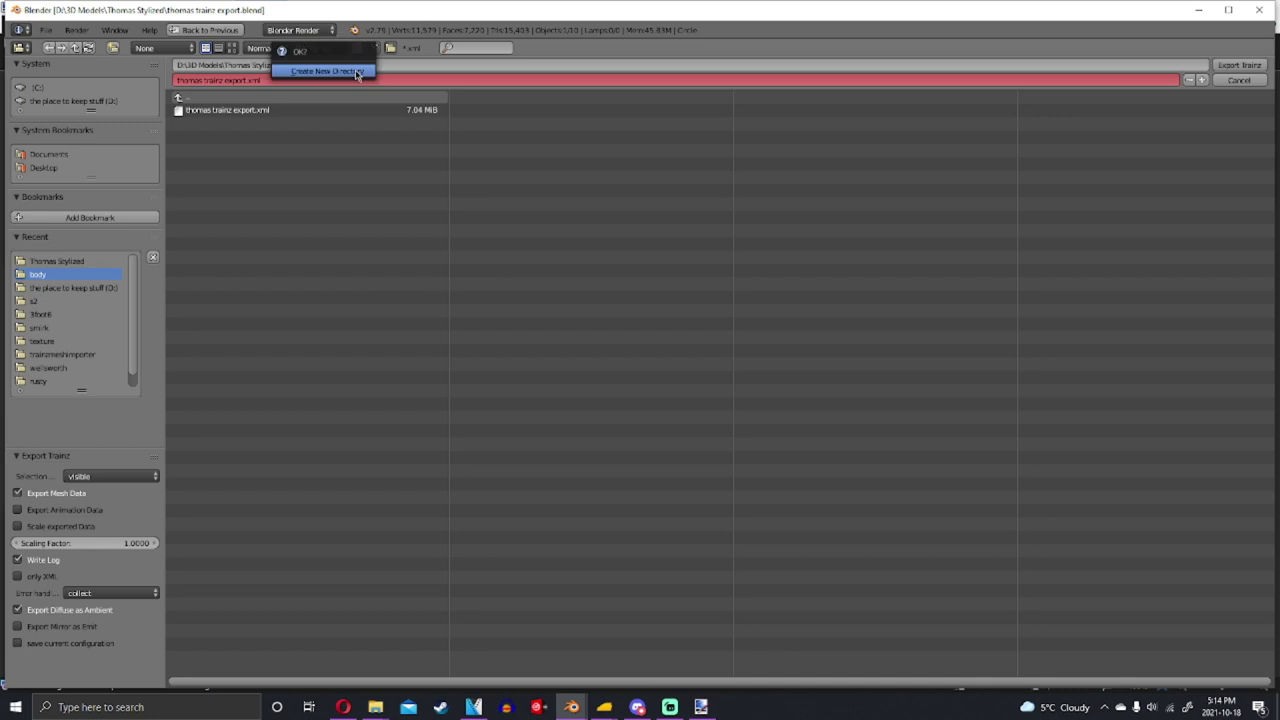
{"action": "left_click", "coordinate": [355, 72]}
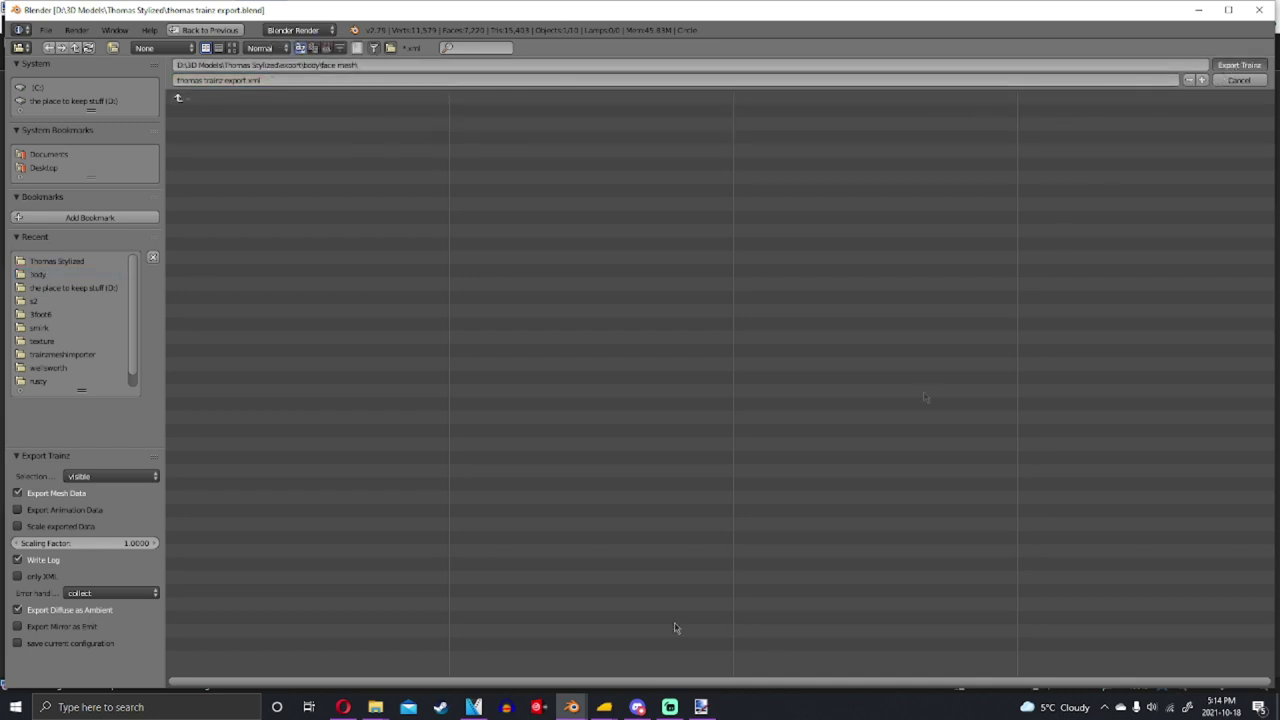
{"action": "key", "text": "Return"}
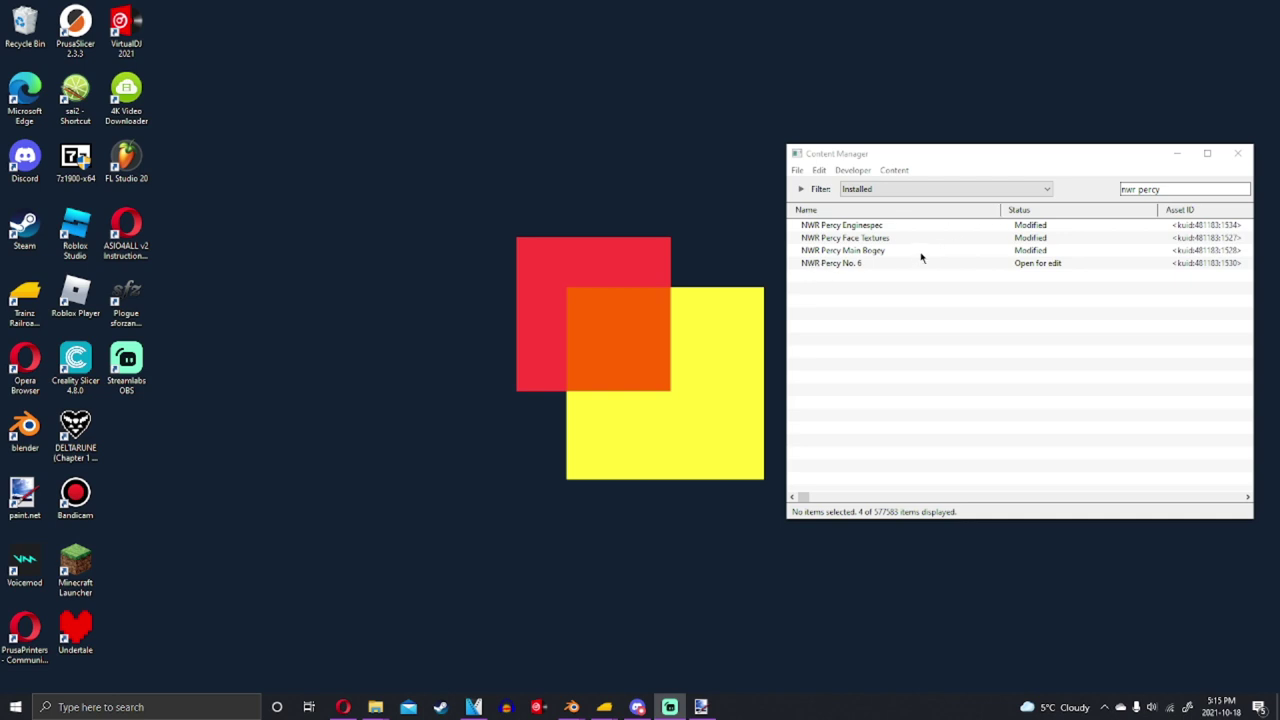
Switch to Trainz Content Manager and duplicate the NWR Percy No. 6 asset
{"action": "left_click", "coordinate": [890, 265]}
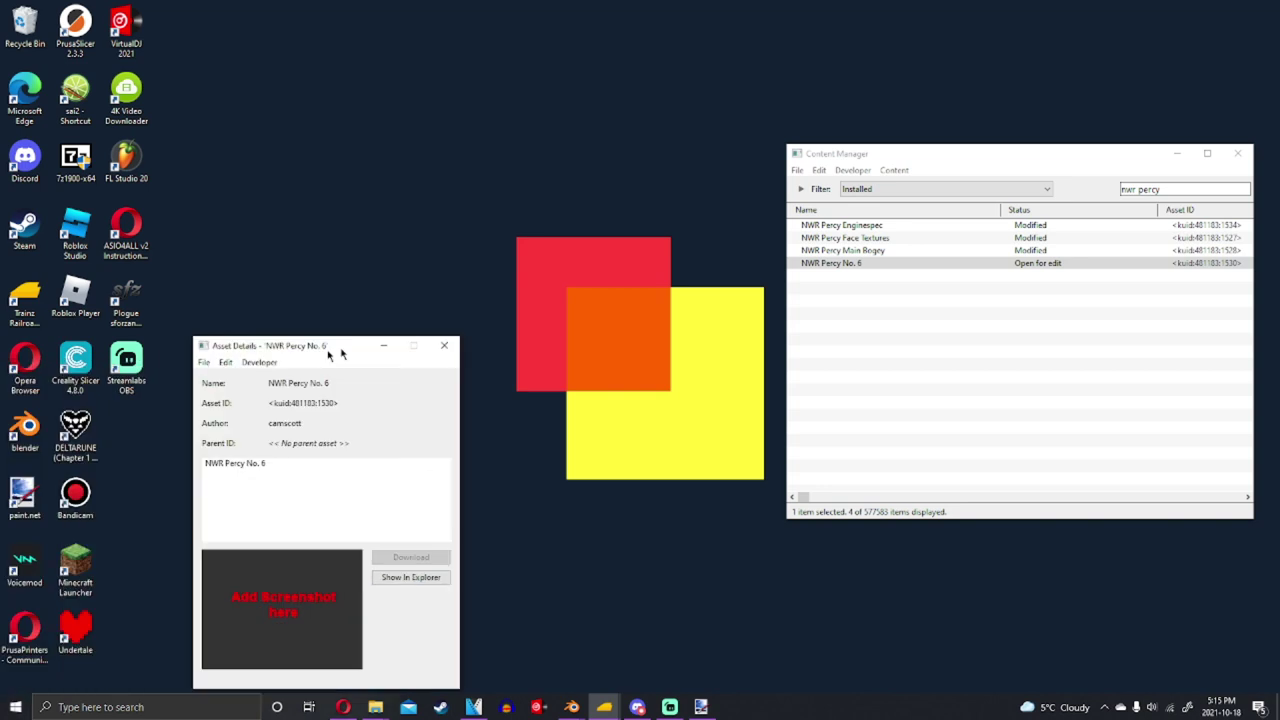
{"action": "left_click_drag", "start_coordinate": [323, 340], "coordinate": [612, 216]}
{"action": "left_click", "coordinate": [726, 219]}
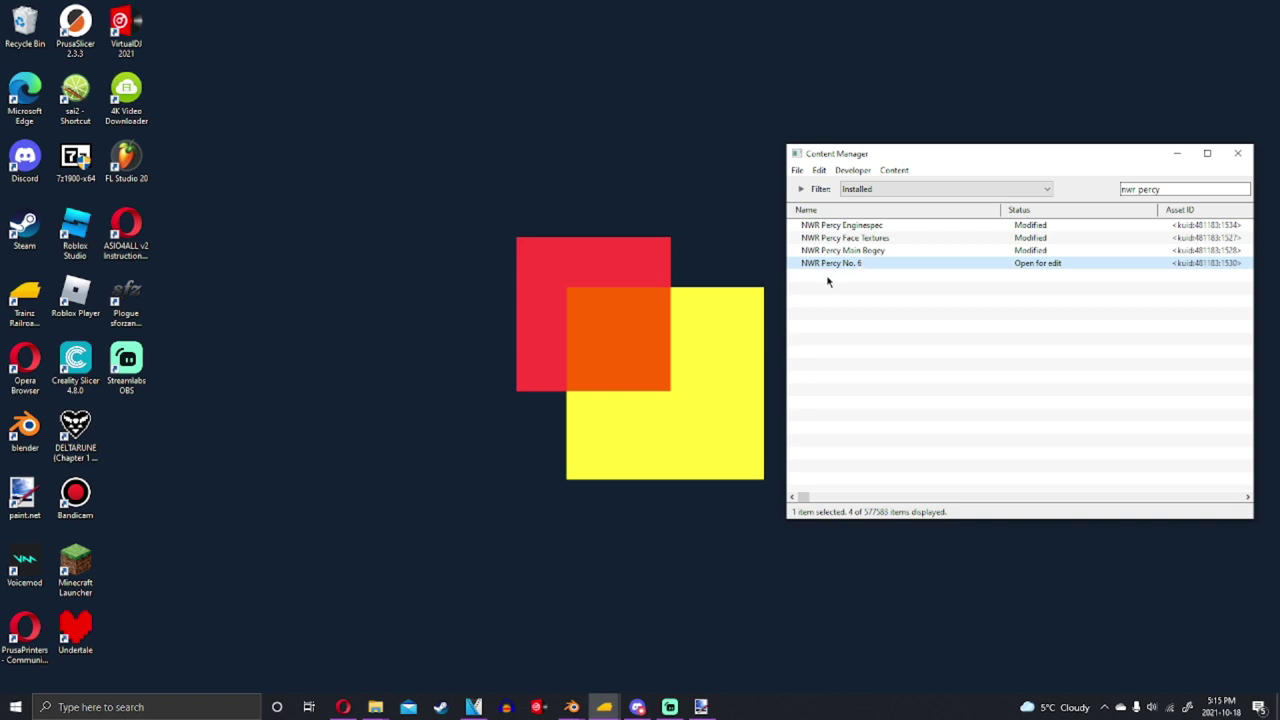
{"action": "key", "text": "ctrl+d"}
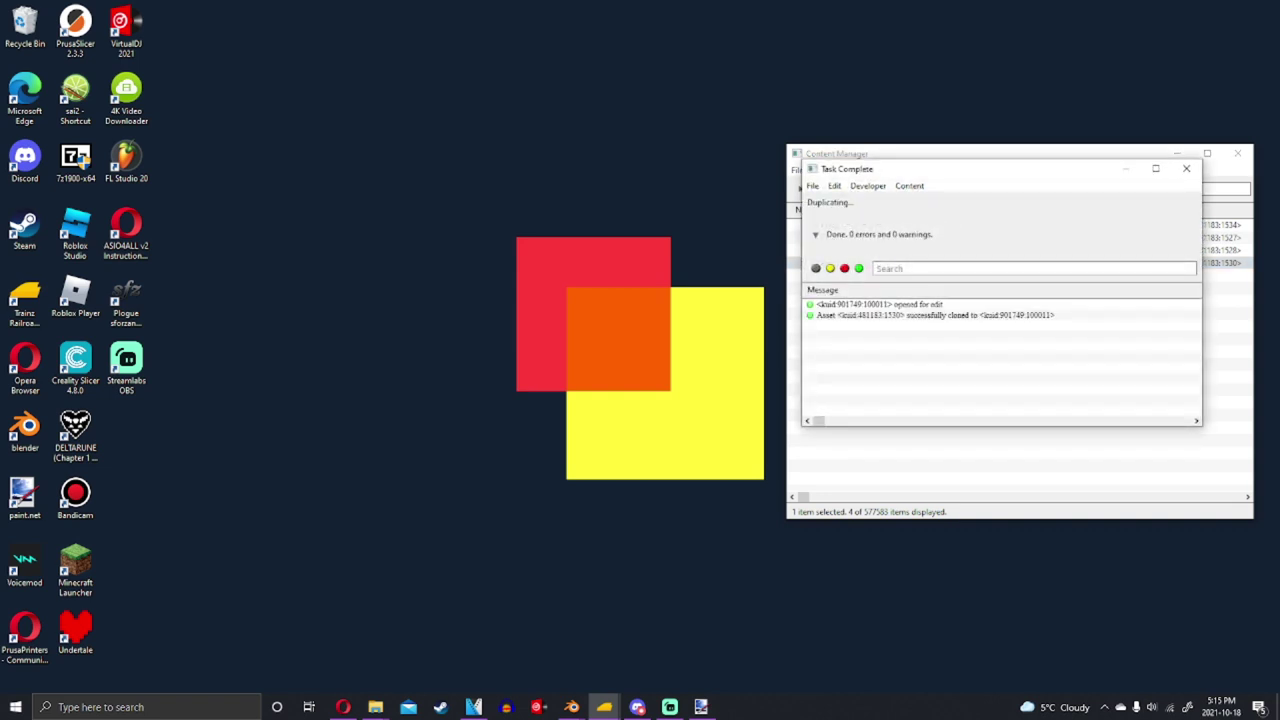
{"action": "left_click", "coordinate": [1194, 170]}
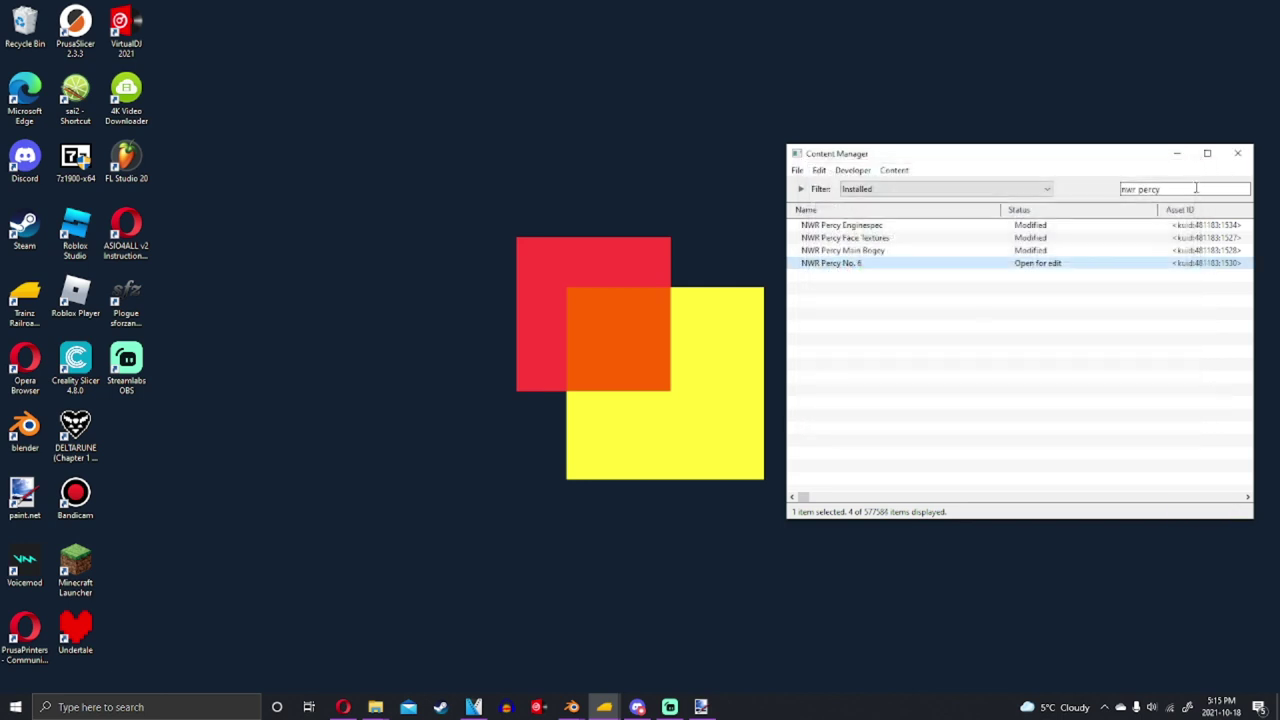
Filter the asset list to Today and clear the search text
{"action": "left_click", "coordinate": [903, 190]}
{"action": "left_click", "coordinate": [873, 273]}
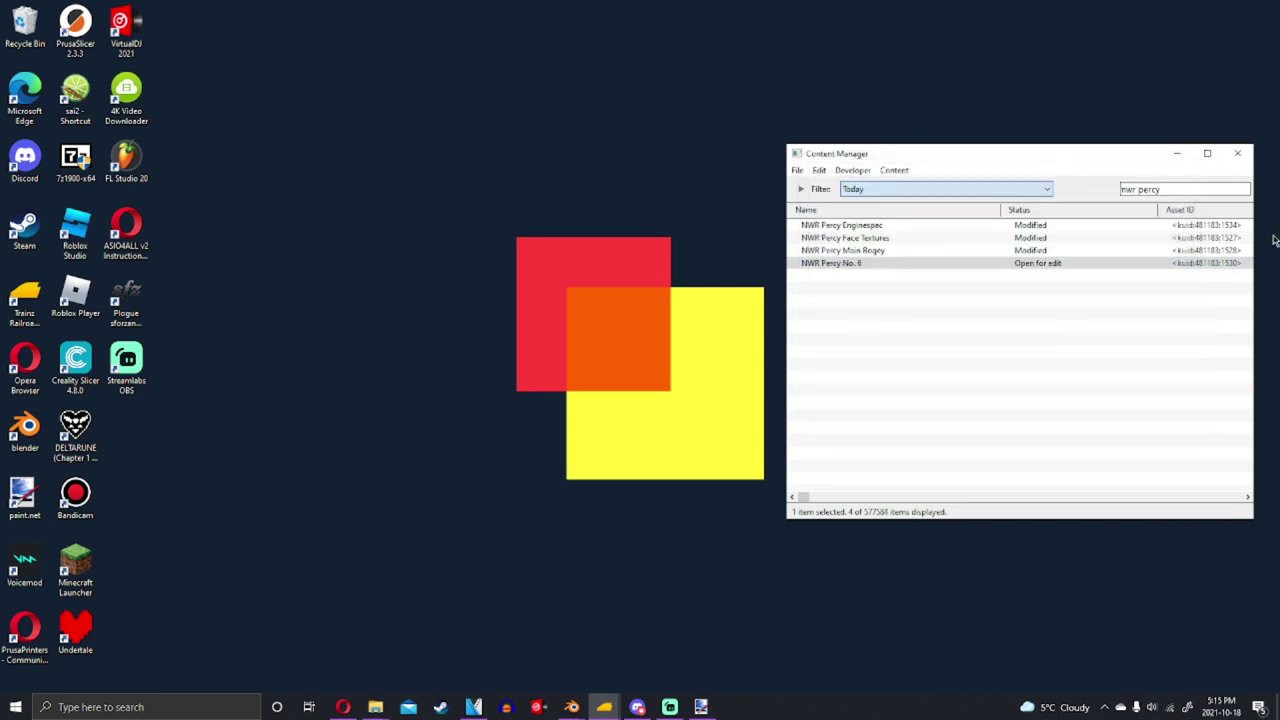
{"action": "left_click", "coordinate": [1175, 190]}
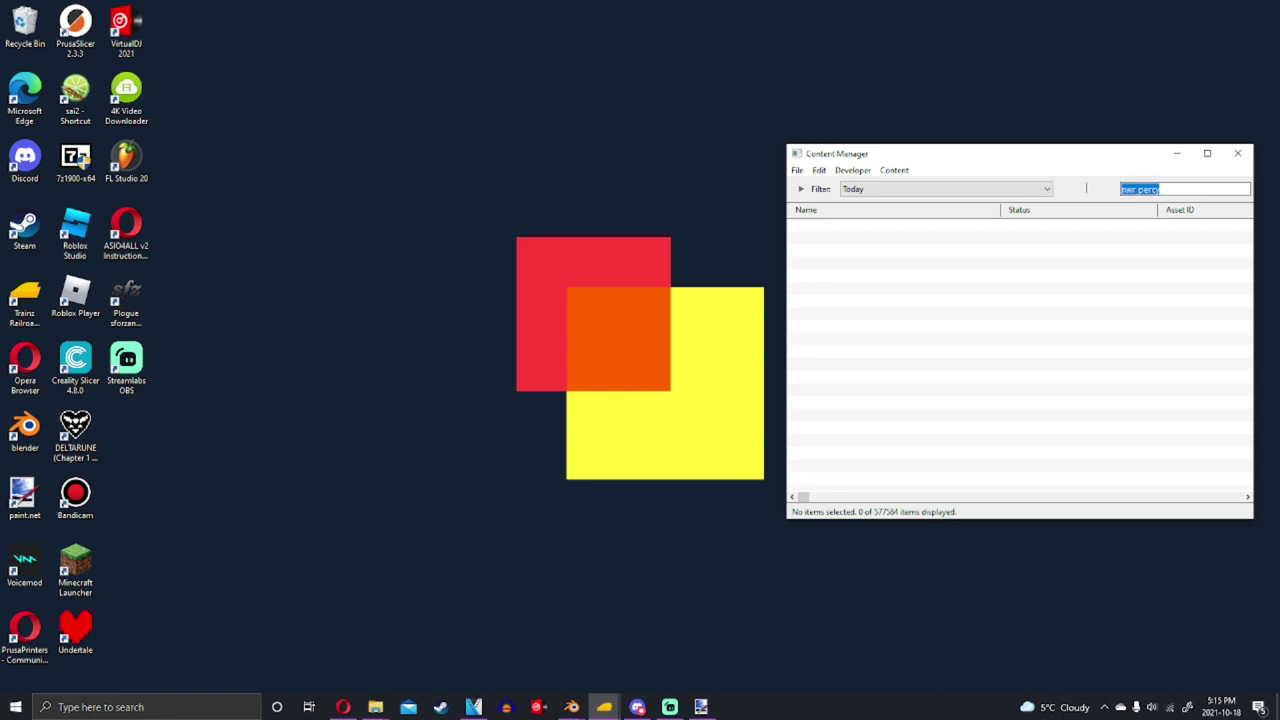
{"action": "key", "text": "BackSpace"}
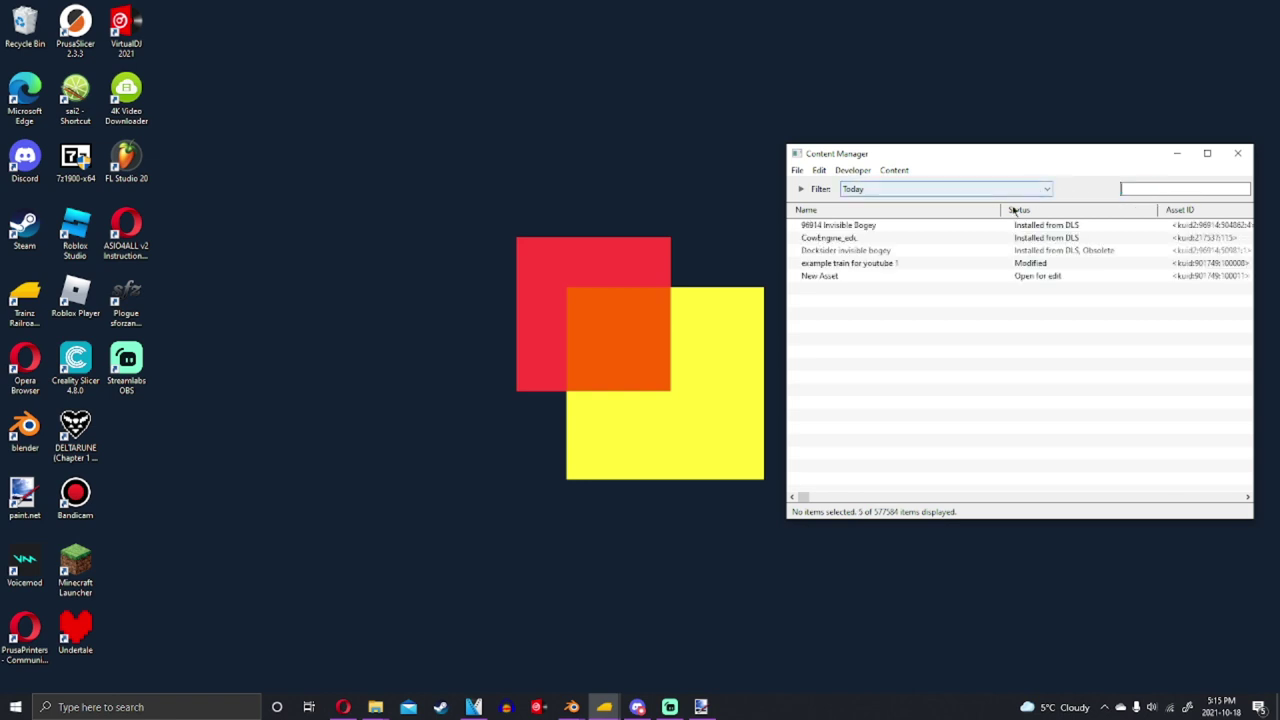
Show New Asset's folder in File Explorer and open its config file in Notepad
{"action": "right_click", "coordinate": [844, 278]}
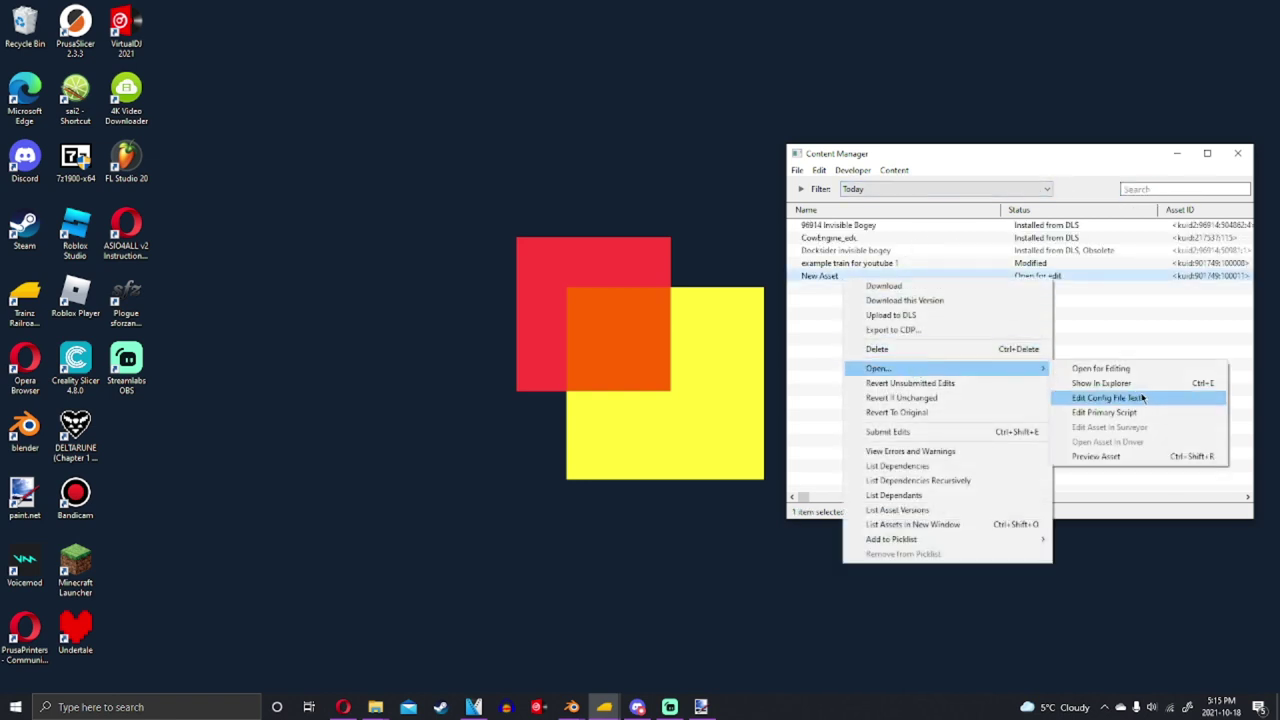
{"action": "left_click", "coordinate": [1120, 385]}
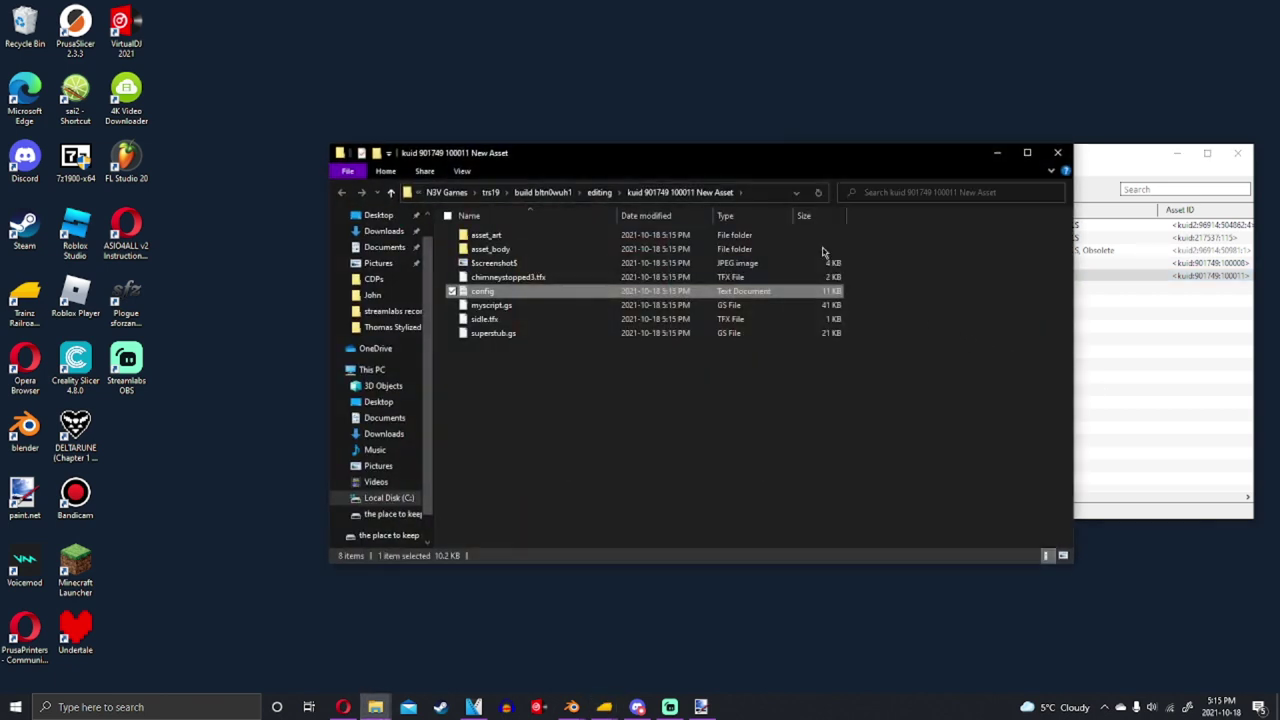
{"action": "double_click", "coordinate": [533, 291]}
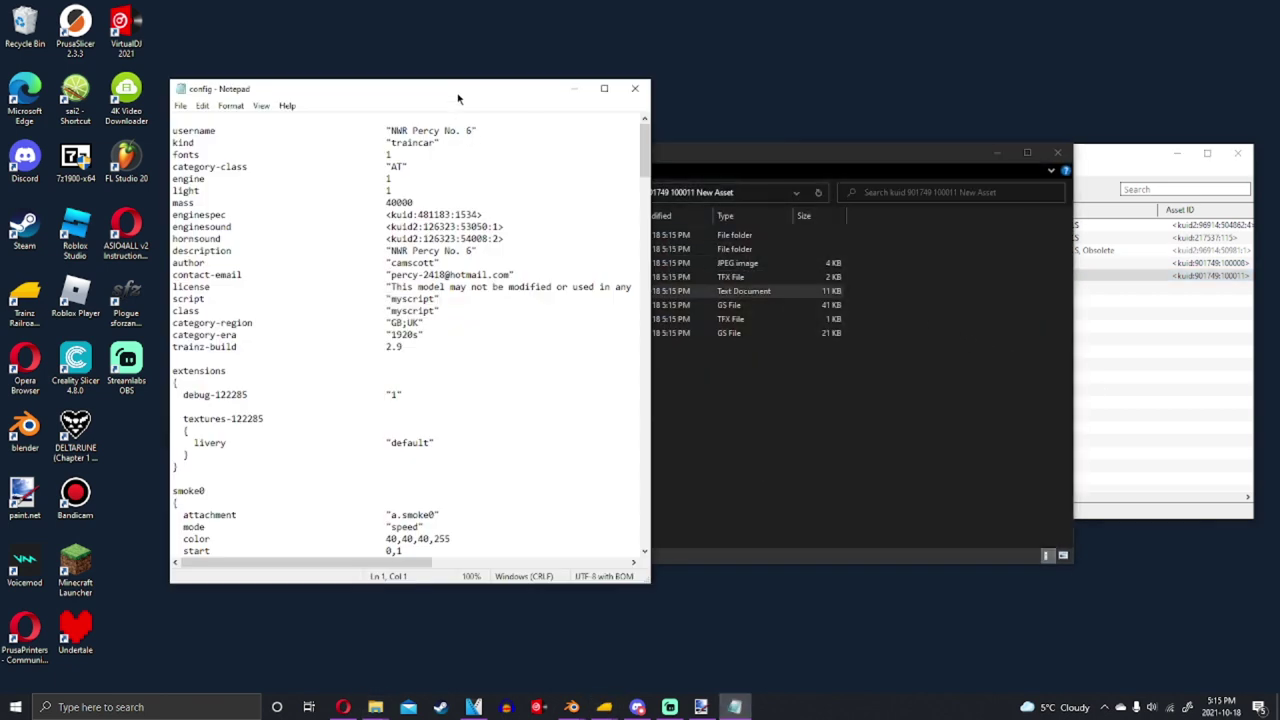
{"action": "left_click_drag", "start_coordinate": [458, 98], "coordinate": [582, 127]}
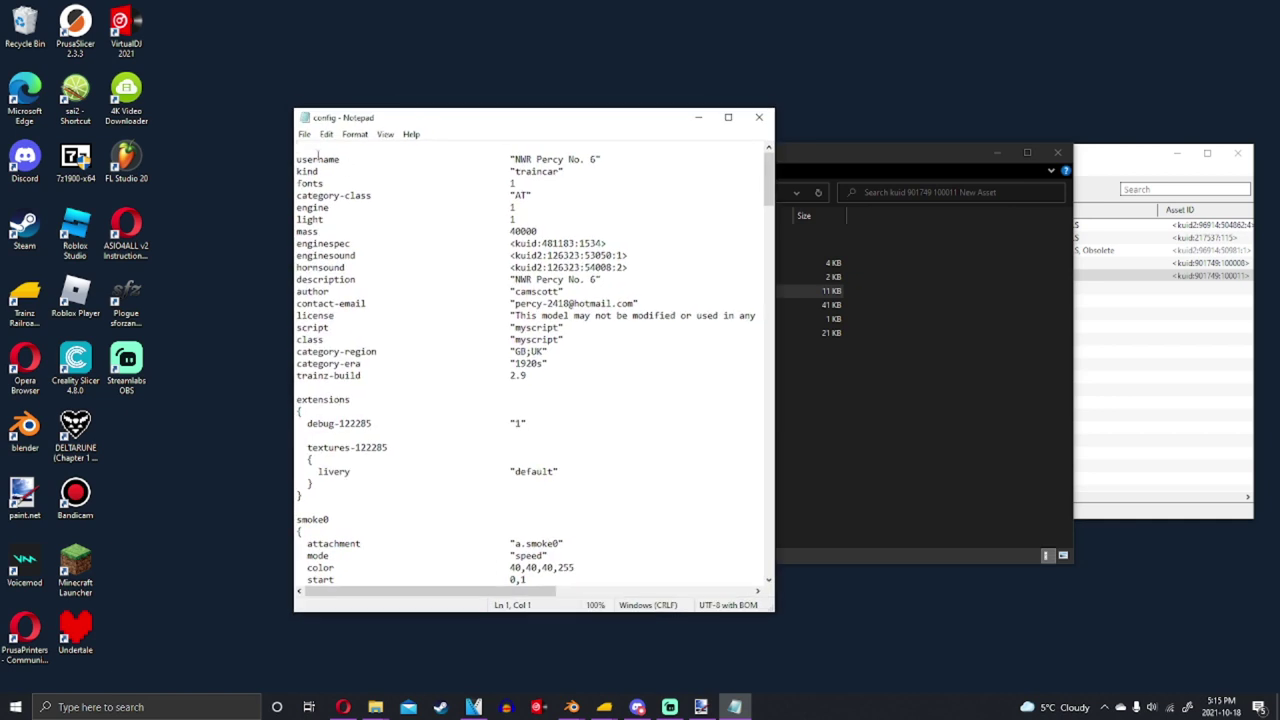
Examine the username and kind lines of the config file and minimise the Content Manager window
{"action": "left_click_drag", "start_coordinate": [297, 159], "coordinate": [600, 172]}
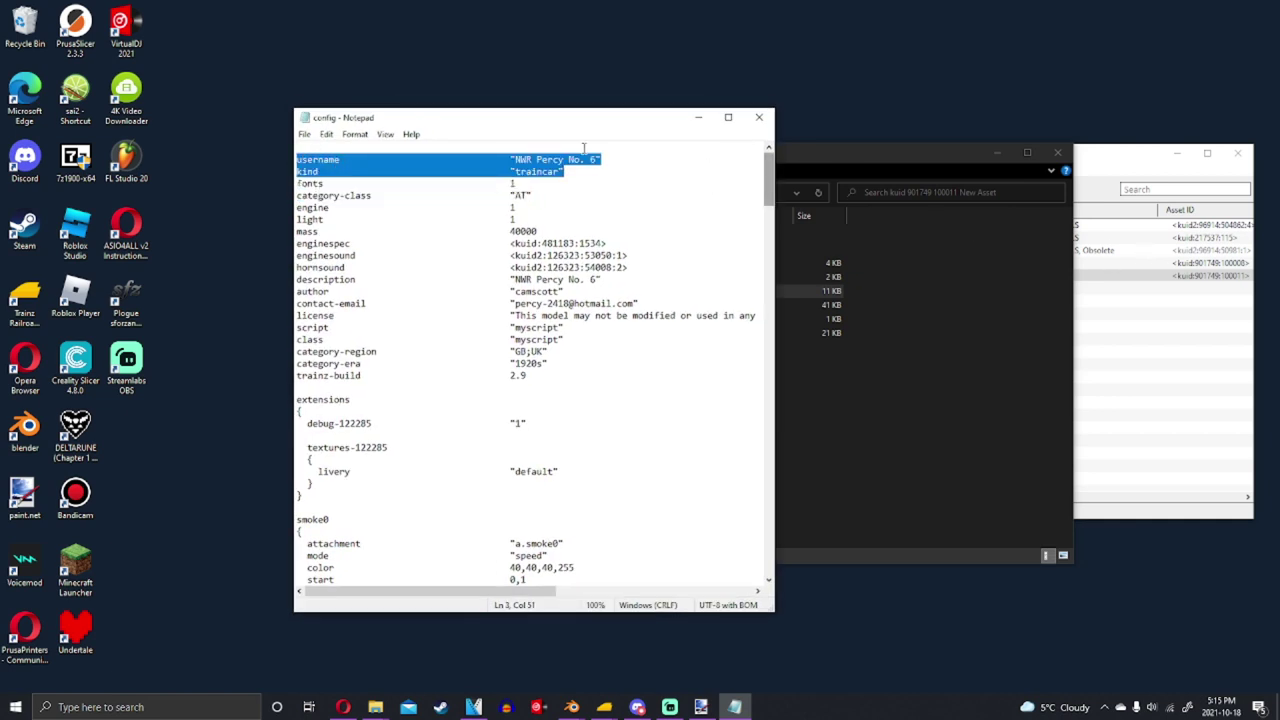
{"action": "left_click_drag", "start_coordinate": [1144, 157], "coordinate": [1151, 79]}
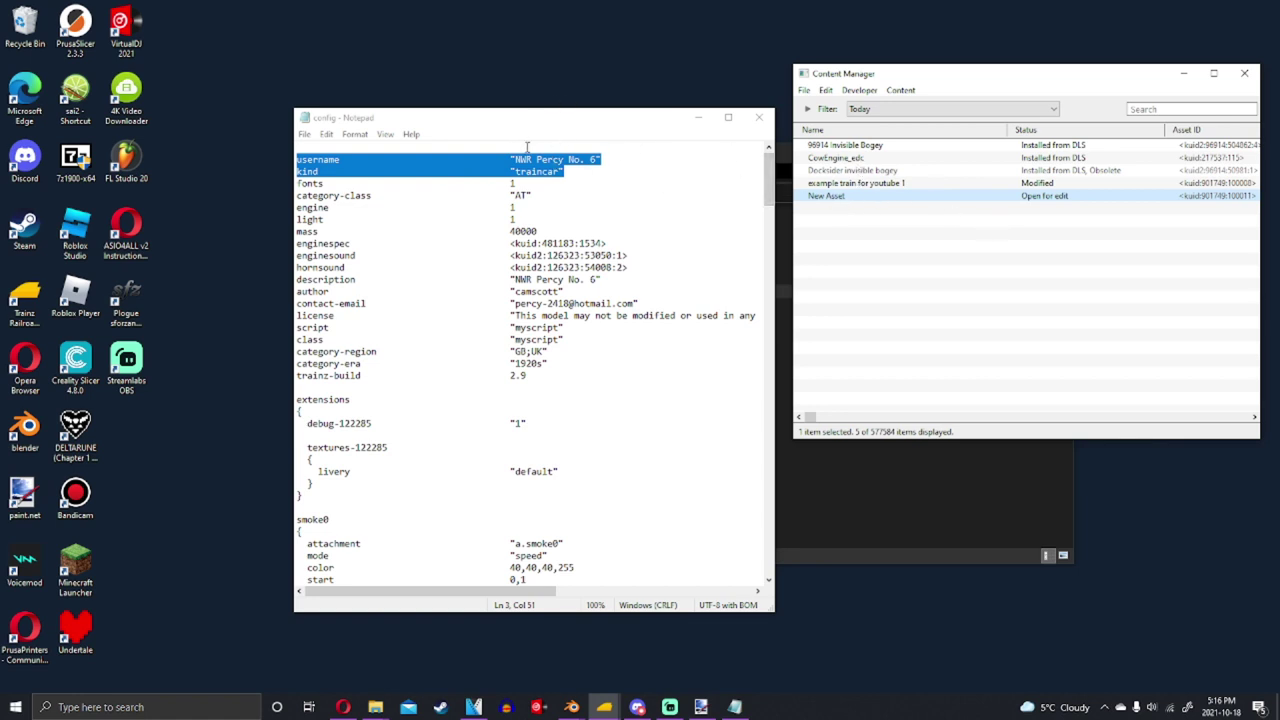
{"action": "left_click", "coordinate": [562, 159]}
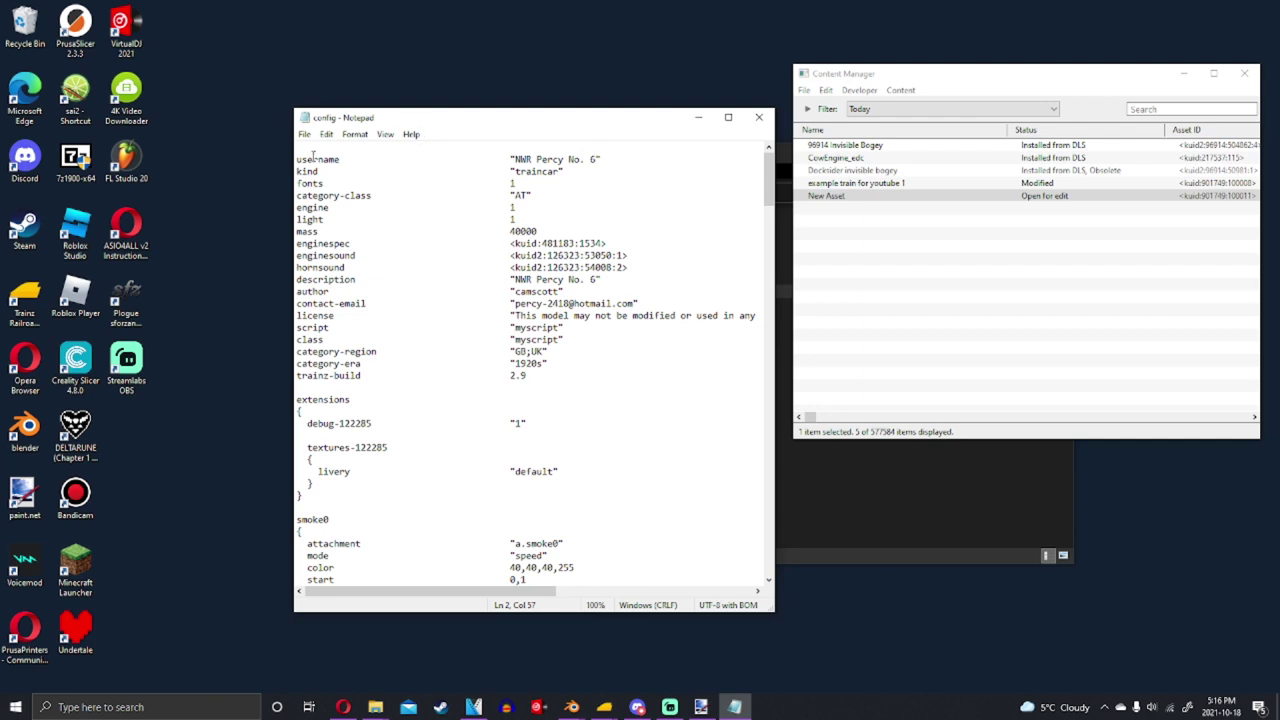
{"action": "left_click_drag", "start_coordinate": [313, 159], "coordinate": [542, 172]}
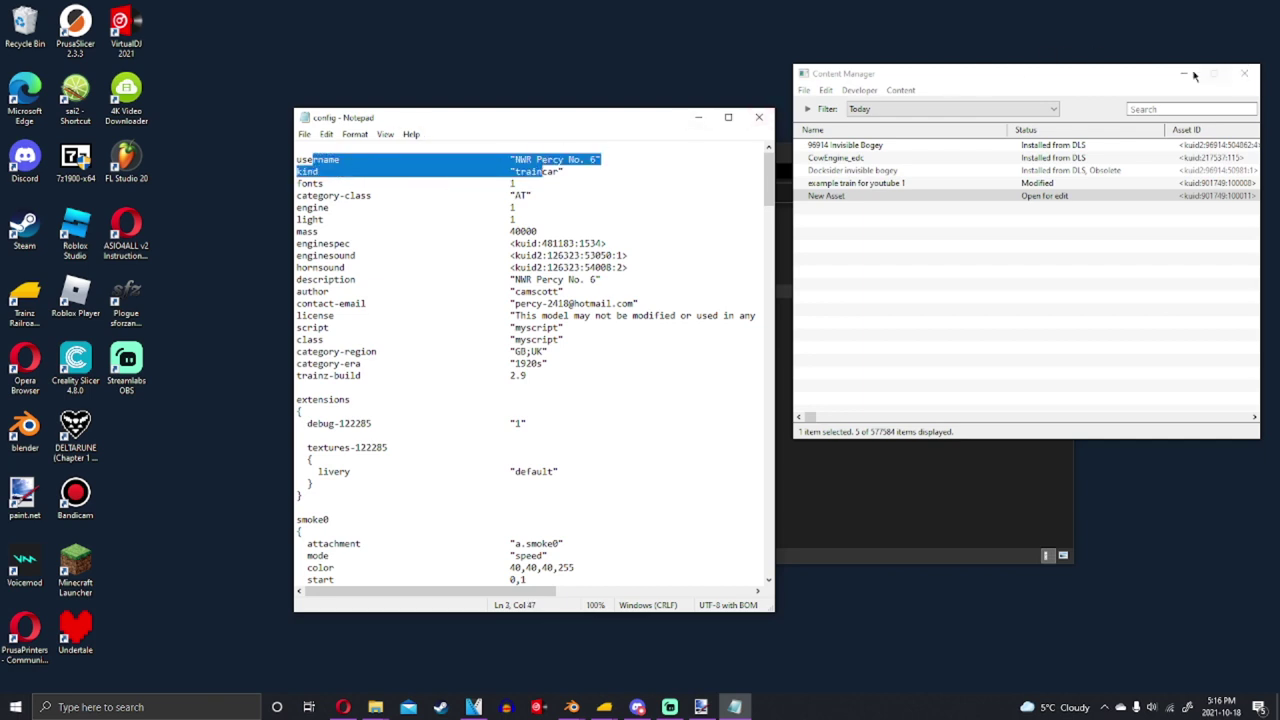
{"action": "left_click", "coordinate": [1186, 75]}
{"action": "left_click", "coordinate": [563, 160]}
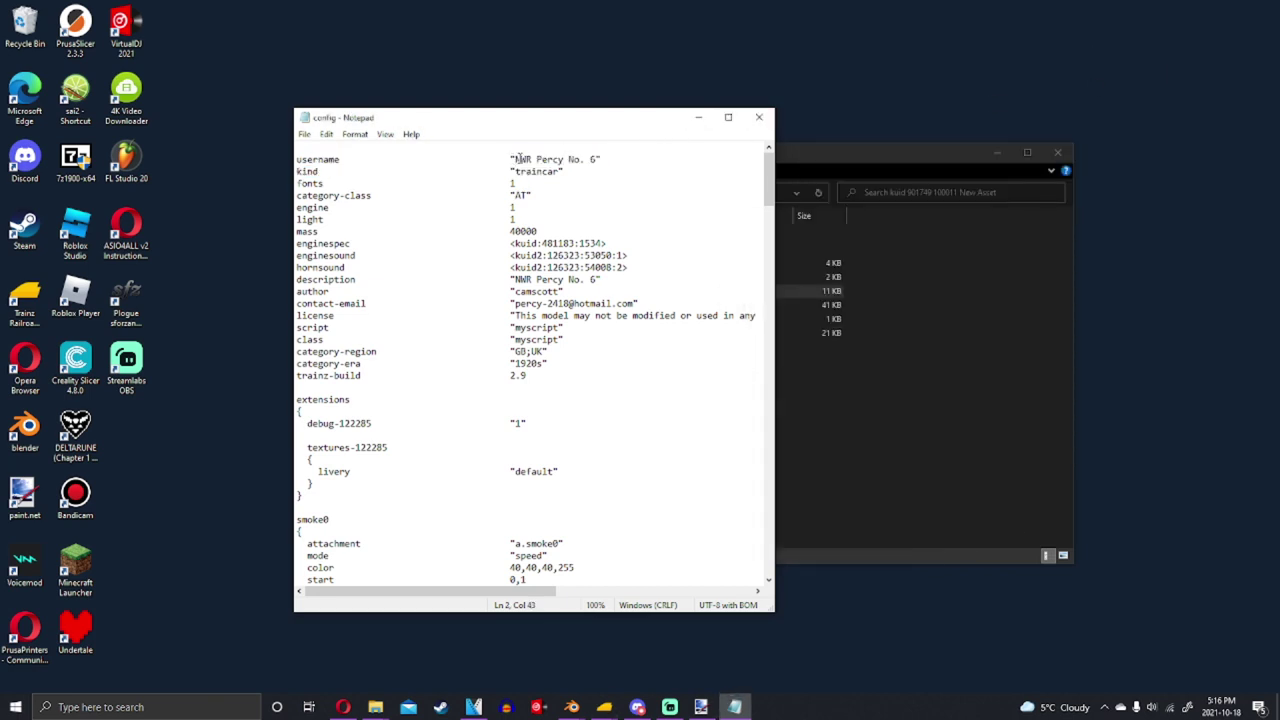
Replace the config's username value with "thomas but with a 2D face wowowowowowwo" and save the file
{"action": "left_click_drag", "start_coordinate": [519, 159], "coordinate": [607, 160]}
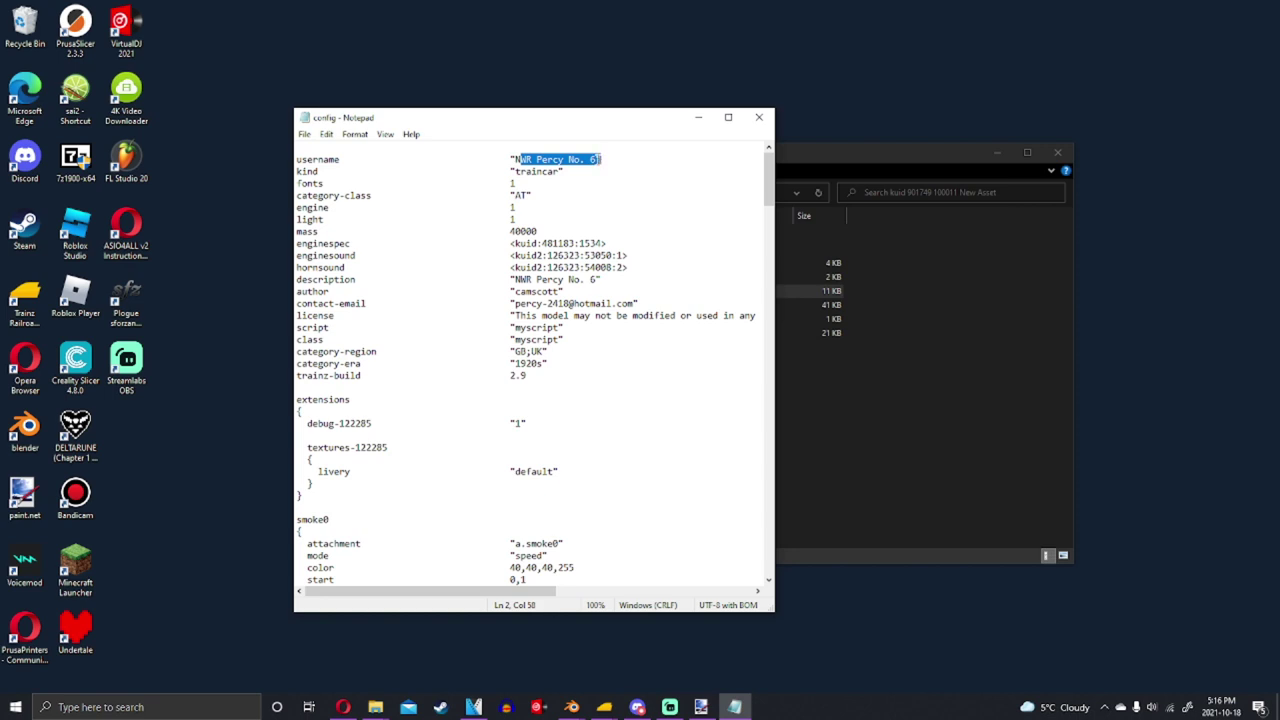
{"action": "key", "text": "BackSpace"}
{"action": "key", "text": "BackSpace"}
{"action": "type", "text": "thoma"}
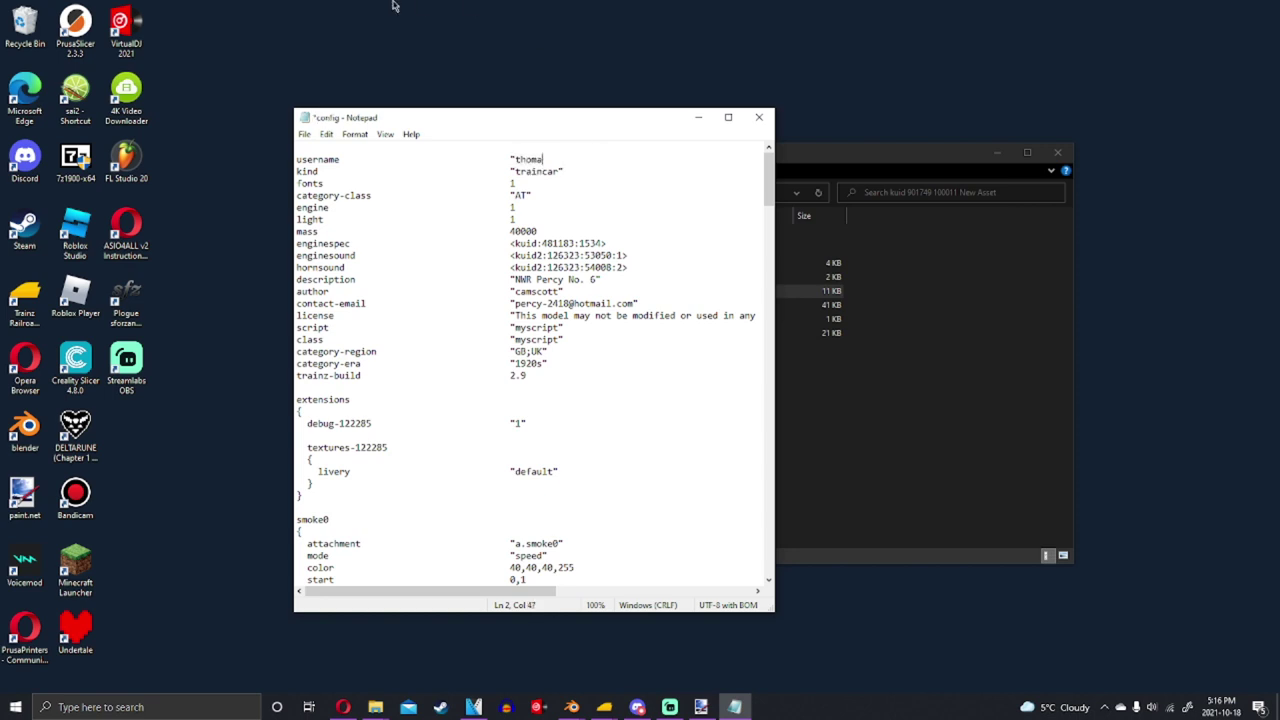
{"action": "type", "text": "s but with a 2D face wowowowowowow"}
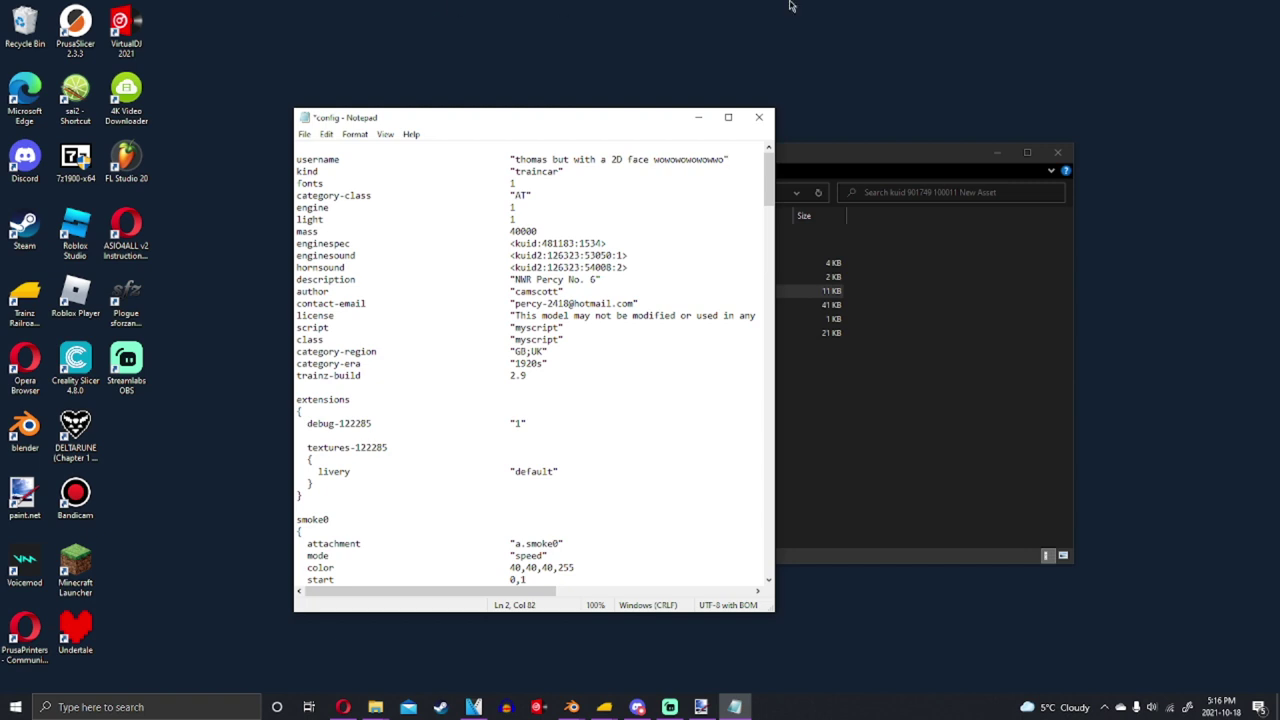
{"action": "key", "text": "ctrl+s"}
Open the New Asset's asset_body folder and delete all the files in it
{"action": "scroll", "coordinate": [604, 296], "scroll_direction": "down", "scroll_amount": 1}
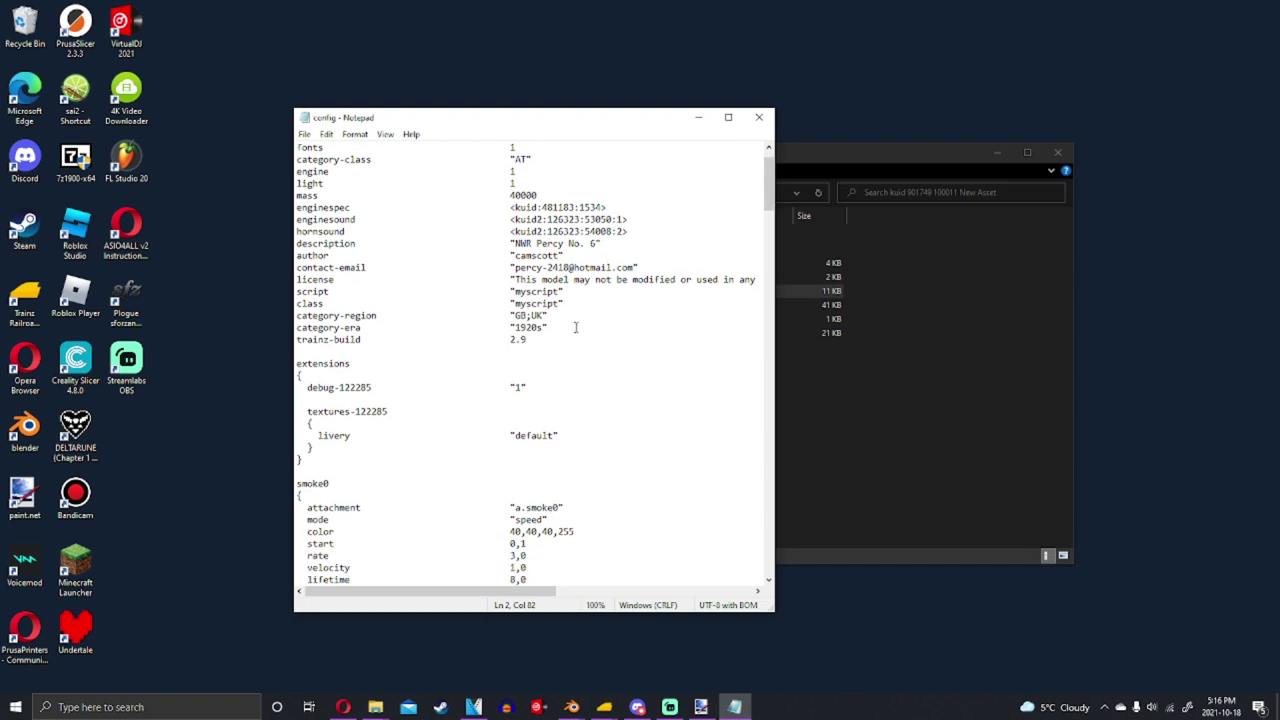
{"action": "scroll", "coordinate": [576, 327], "scroll_direction": "down", "scroll_amount": 10}
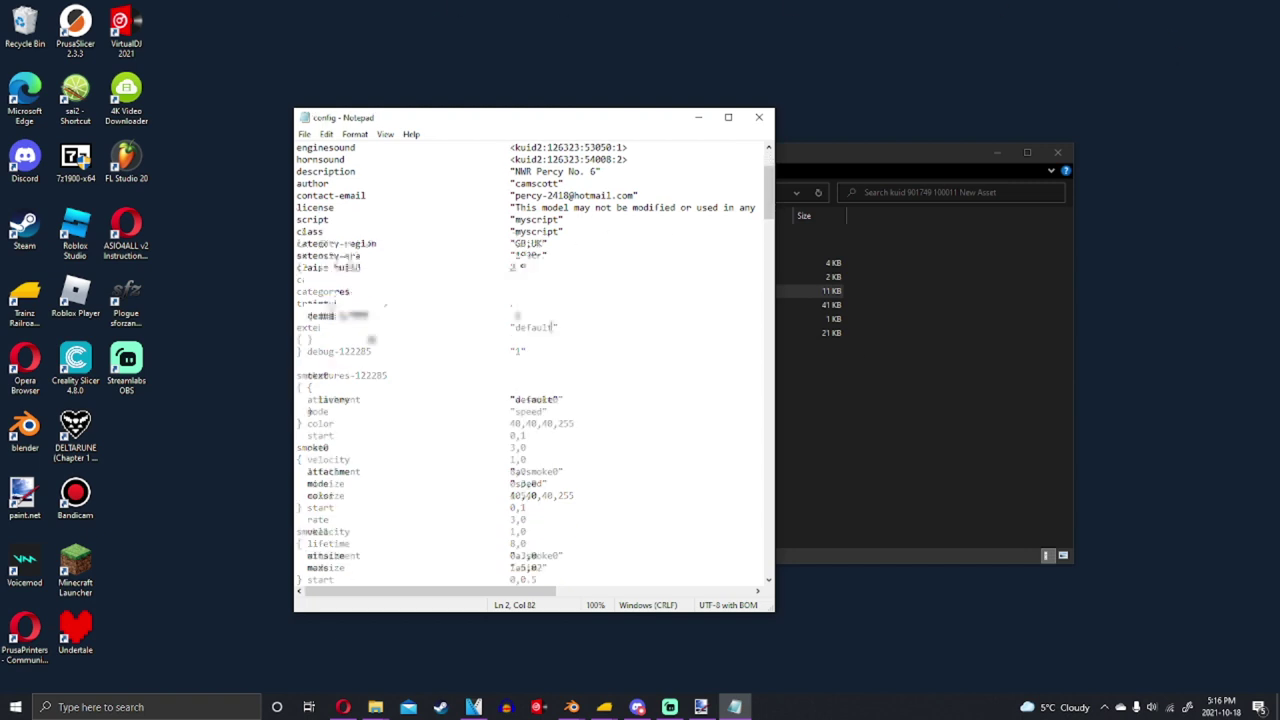
{"action": "left_click", "coordinate": [881, 430]}
{"action": "double_click", "coordinate": [527, 257]}
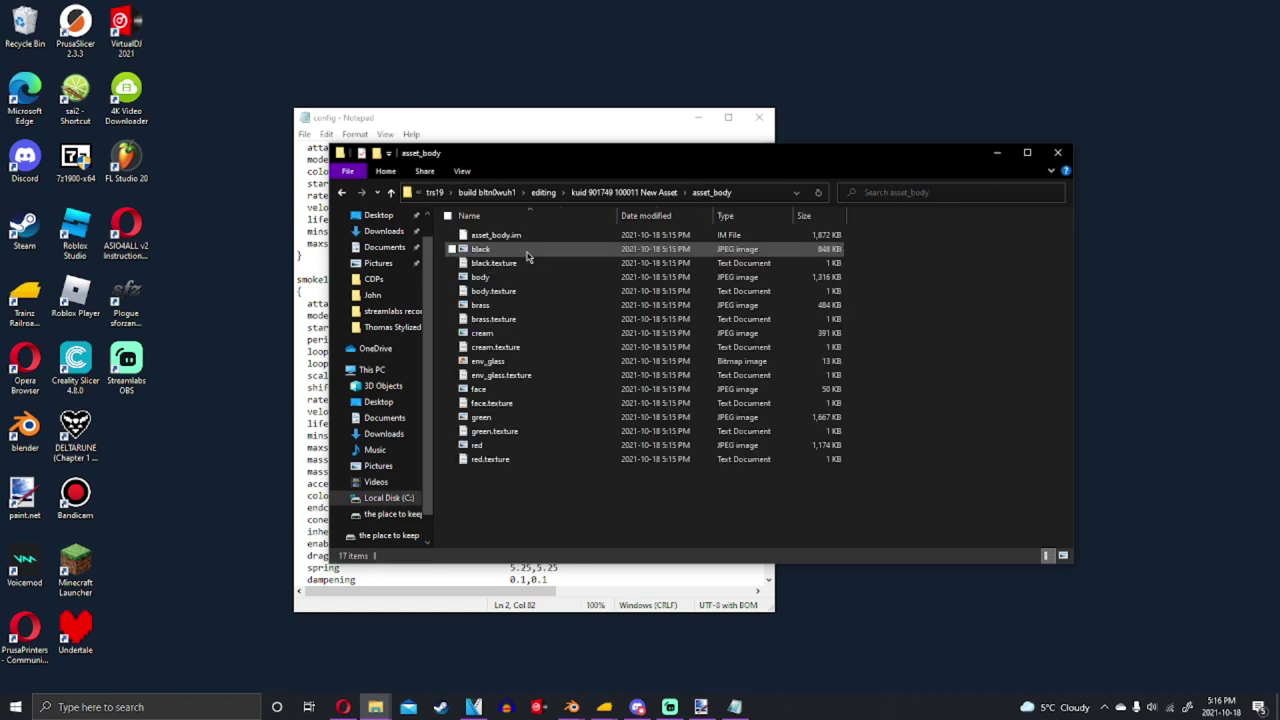
{"action": "left_click_drag", "start_coordinate": [510, 498], "coordinate": [648, 208]}
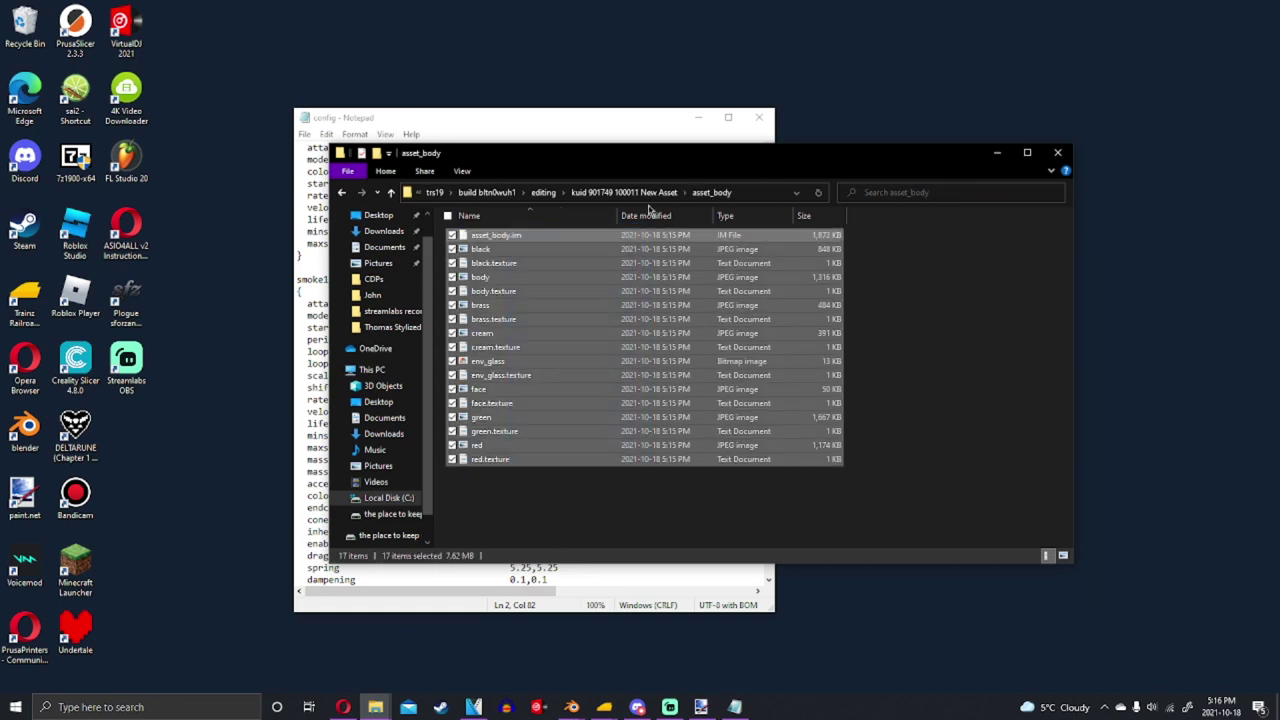
{"action": "right_click", "coordinate": [612, 313]}
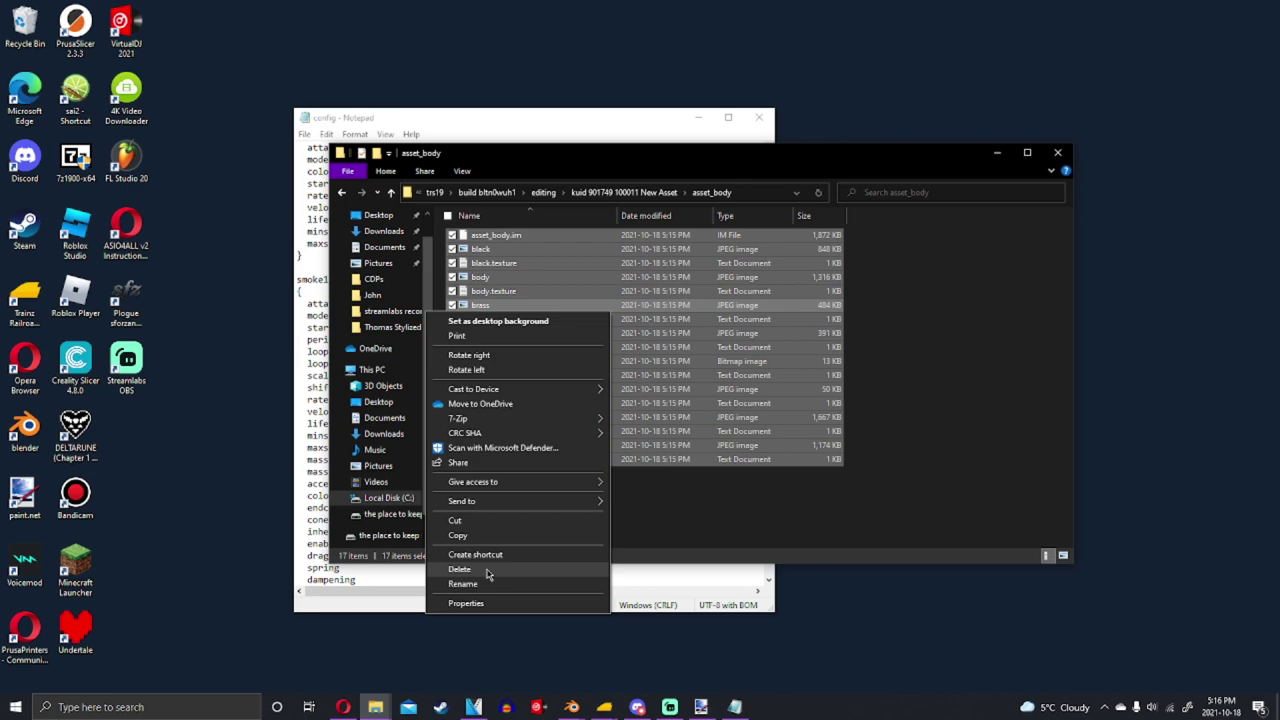
{"action": "left_click", "coordinate": [490, 568]}
Place the Thomas Stylized folder window beside the asset_body window and open its export > body > face mesh subfolder
{"action": "mouse_move", "coordinate": [375, 707]}
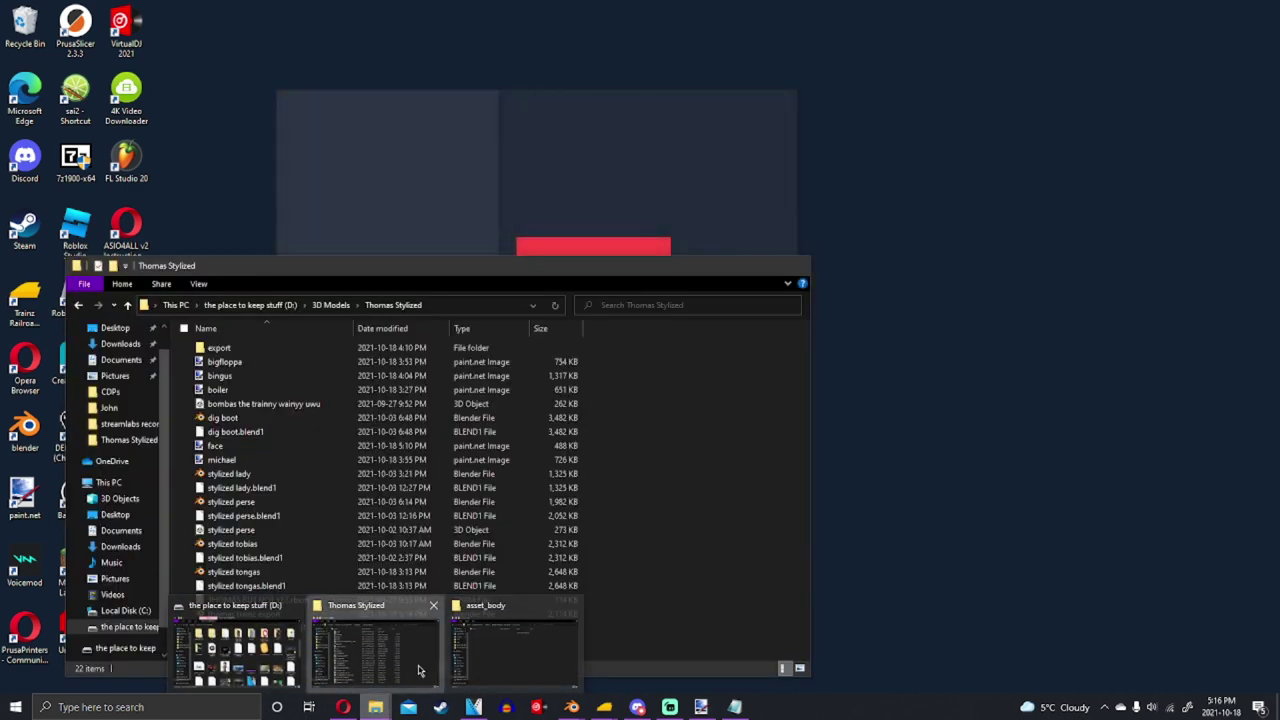
{"action": "left_click", "coordinate": [418, 673]}
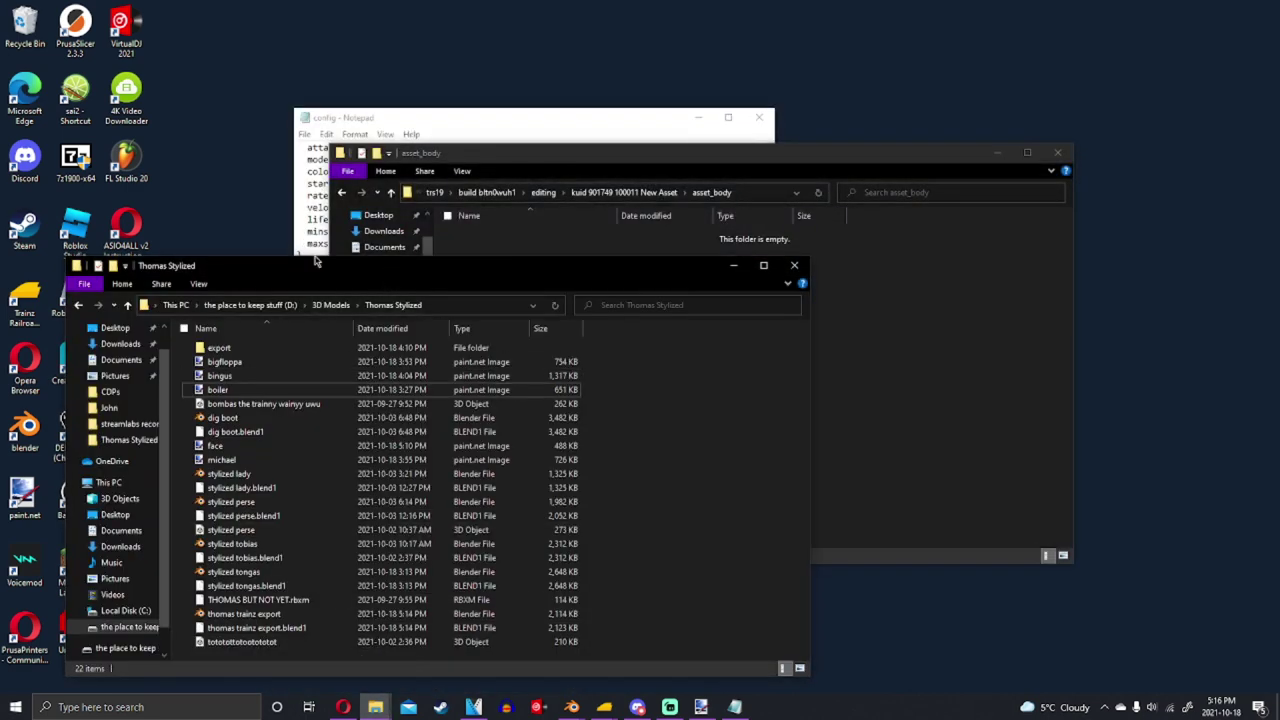
{"action": "left_click_drag", "start_coordinate": [321, 270], "coordinate": [712, 176]}
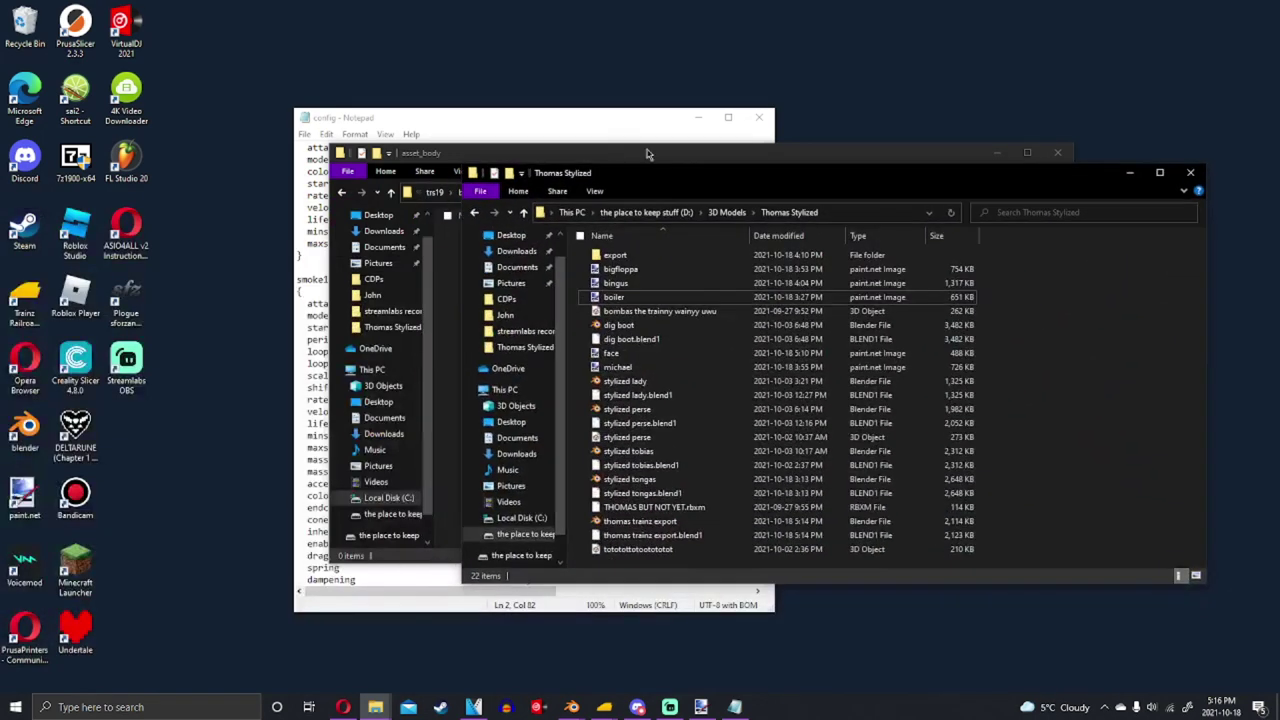
{"action": "left_click_drag", "start_coordinate": [433, 158], "coordinate": [270, 98]}
{"action": "left_click", "coordinate": [1017, 183]}
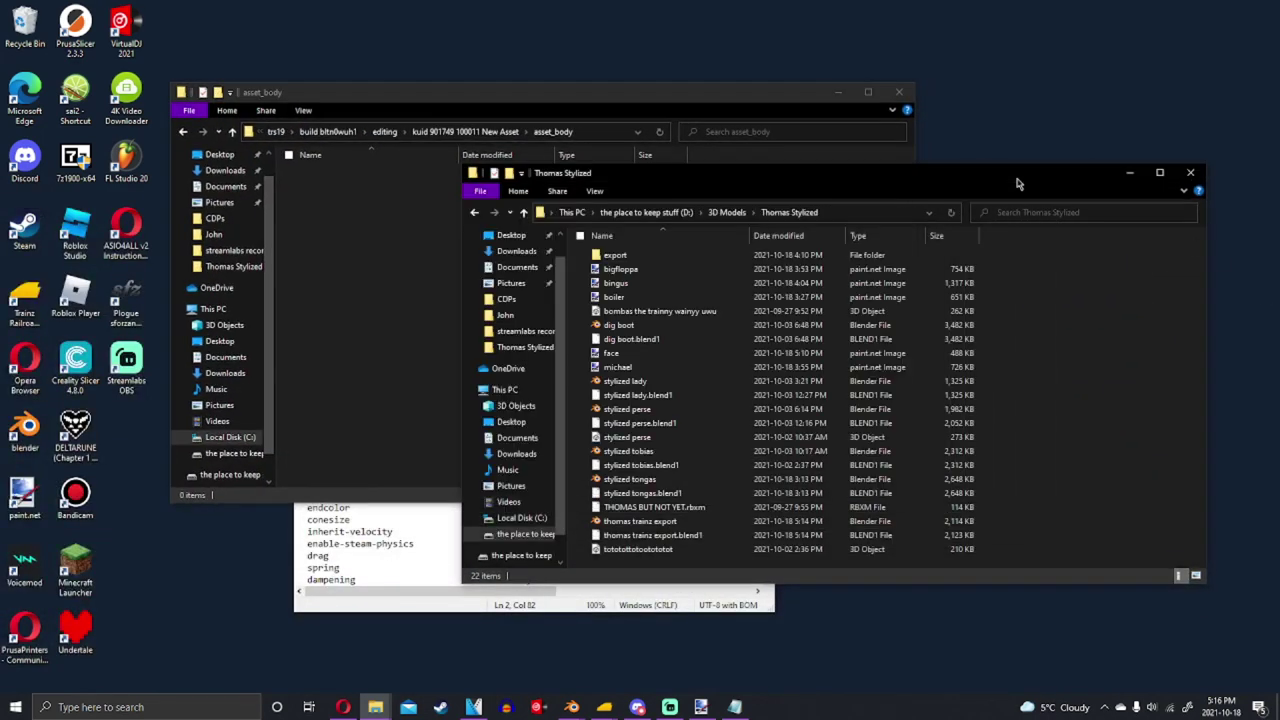
{"action": "double_click", "coordinate": [622, 256]}
{"action": "double_click", "coordinate": [655, 258]}
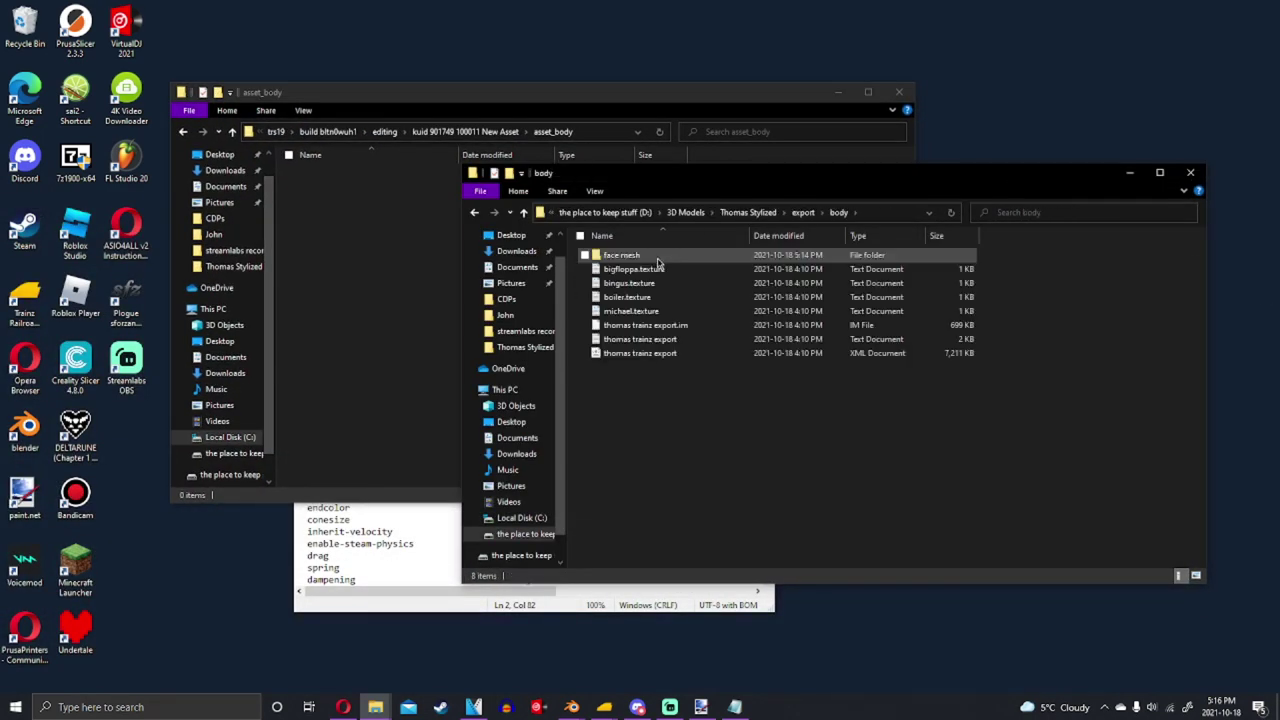
{"action": "double_click", "coordinate": [658, 260]}
Copy the five texture text files and thomas trainz export.im from the face mesh folder into asset_body
{"action": "left_click_drag", "start_coordinate": [665, 432], "coordinate": [748, 222]}
{"action": "left_click", "coordinate": [682, 355], "text": "ctrl"}
{"action": "left_click", "coordinate": [685, 343], "text": "ctrl"}
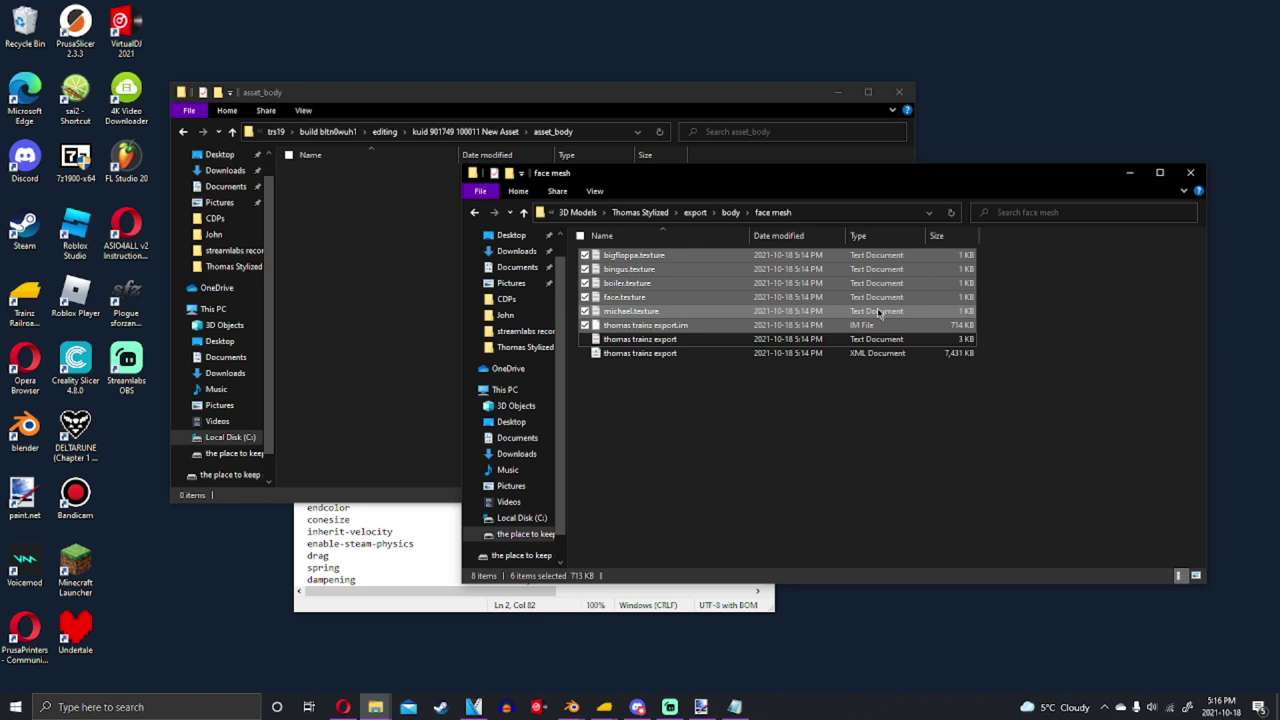
{"action": "right_click", "coordinate": [693, 311]}
{"action": "left_click", "coordinate": [722, 431]}
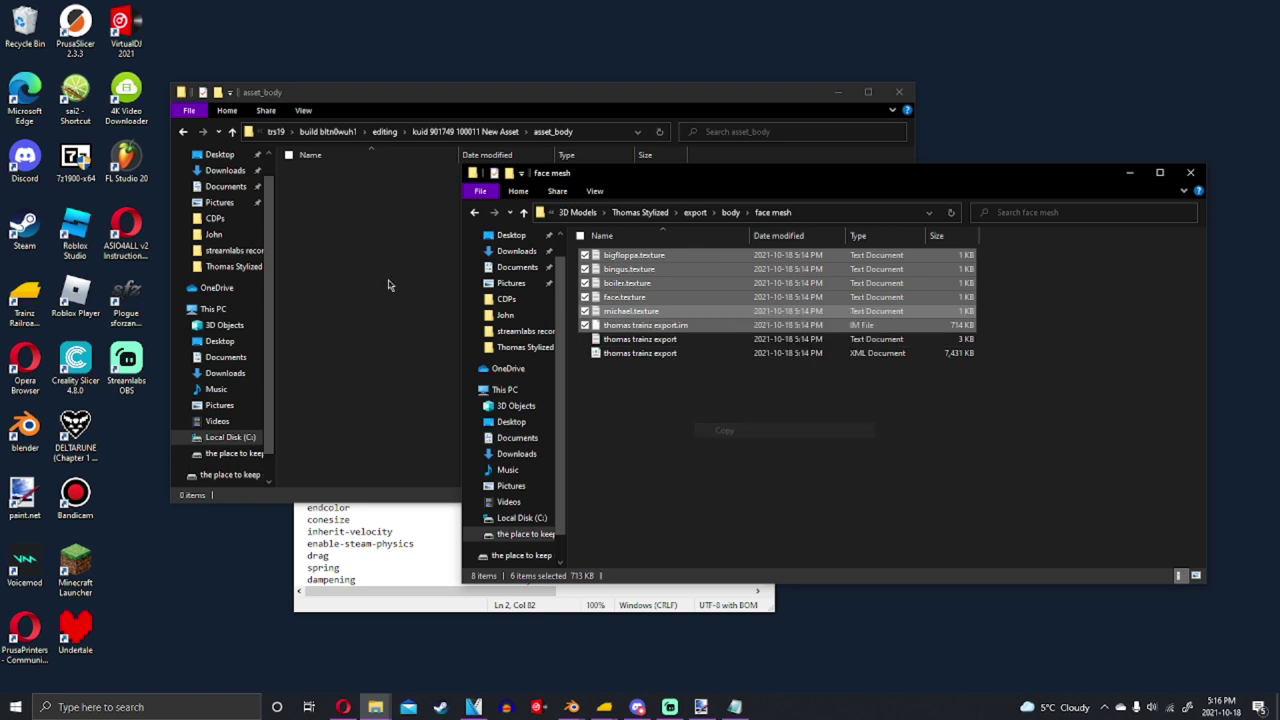
{"action": "left_click", "coordinate": [364, 277]}
{"action": "right_click", "coordinate": [364, 277]}
{"action": "left_click", "coordinate": [355, 363]}
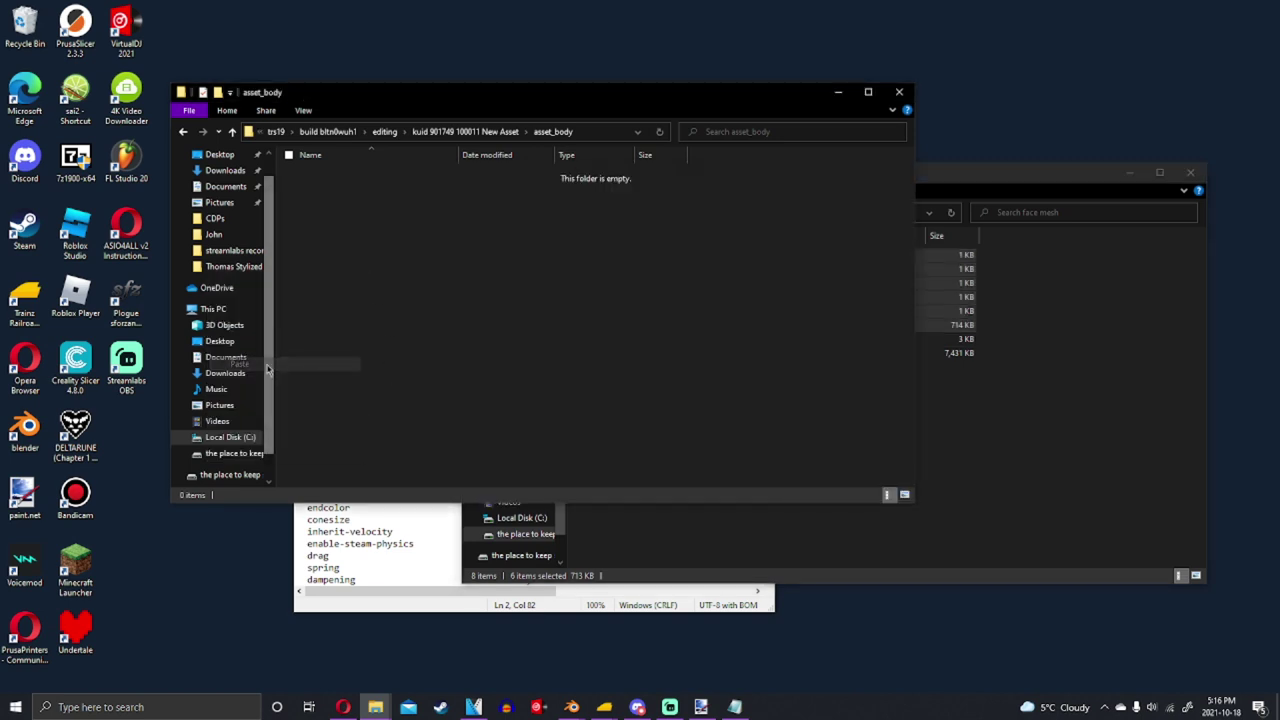
Bring the config file beside the asset_body folder and delete its smoke3 to smoke6 blocks, including the leftover blank line
{"action": "left_click", "coordinate": [734, 707]}
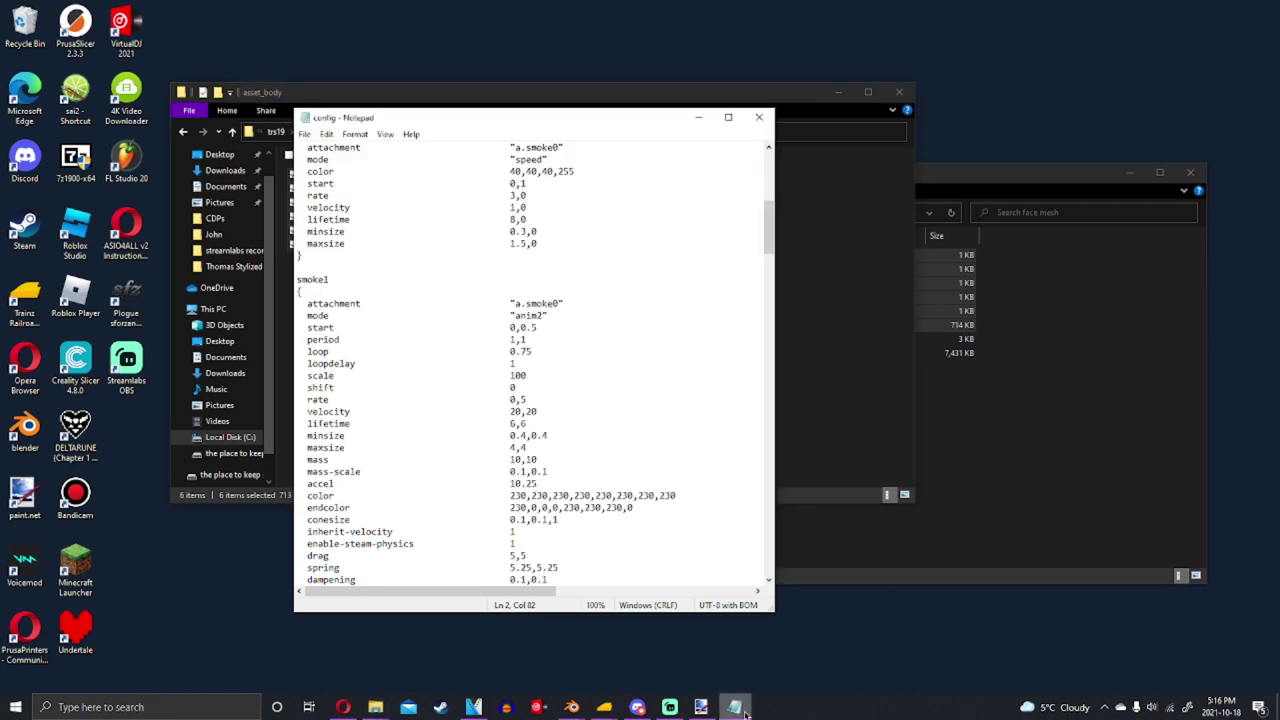
{"action": "left_click_drag", "start_coordinate": [577, 124], "coordinate": [1029, 151]}
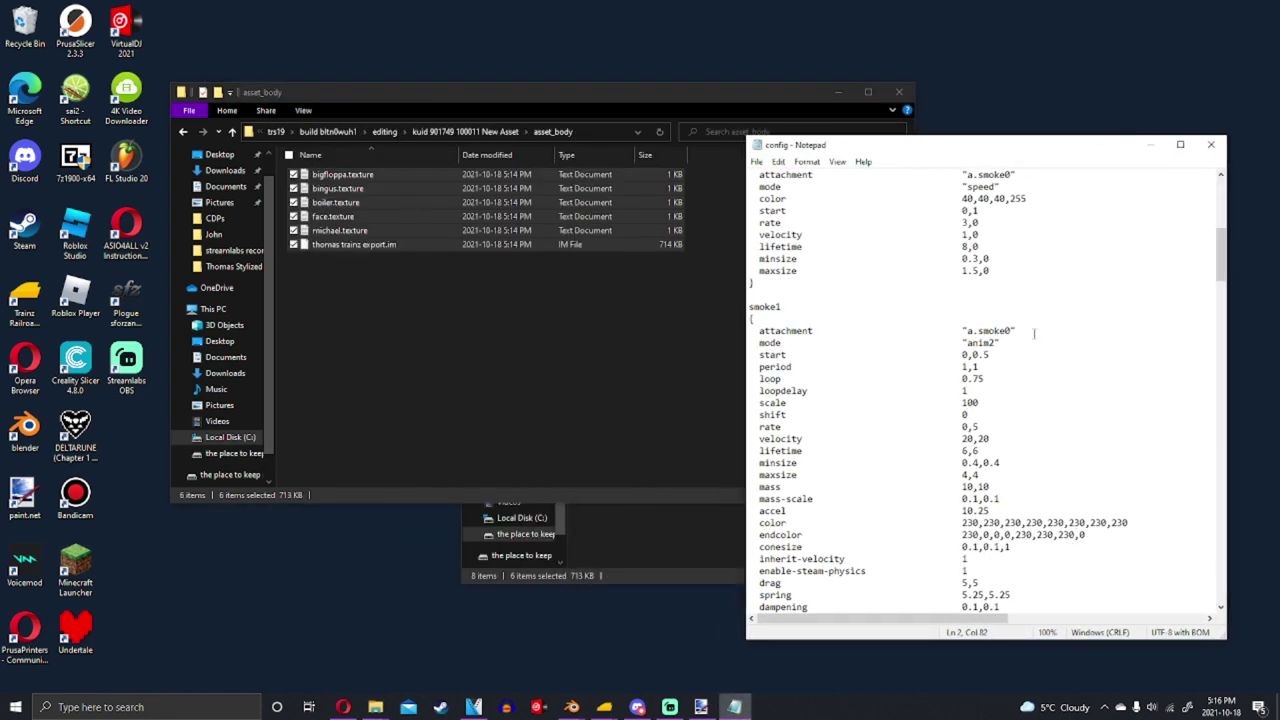
{"action": "scroll", "coordinate": [1034, 334], "scroll_direction": "down", "scroll_amount": 20}
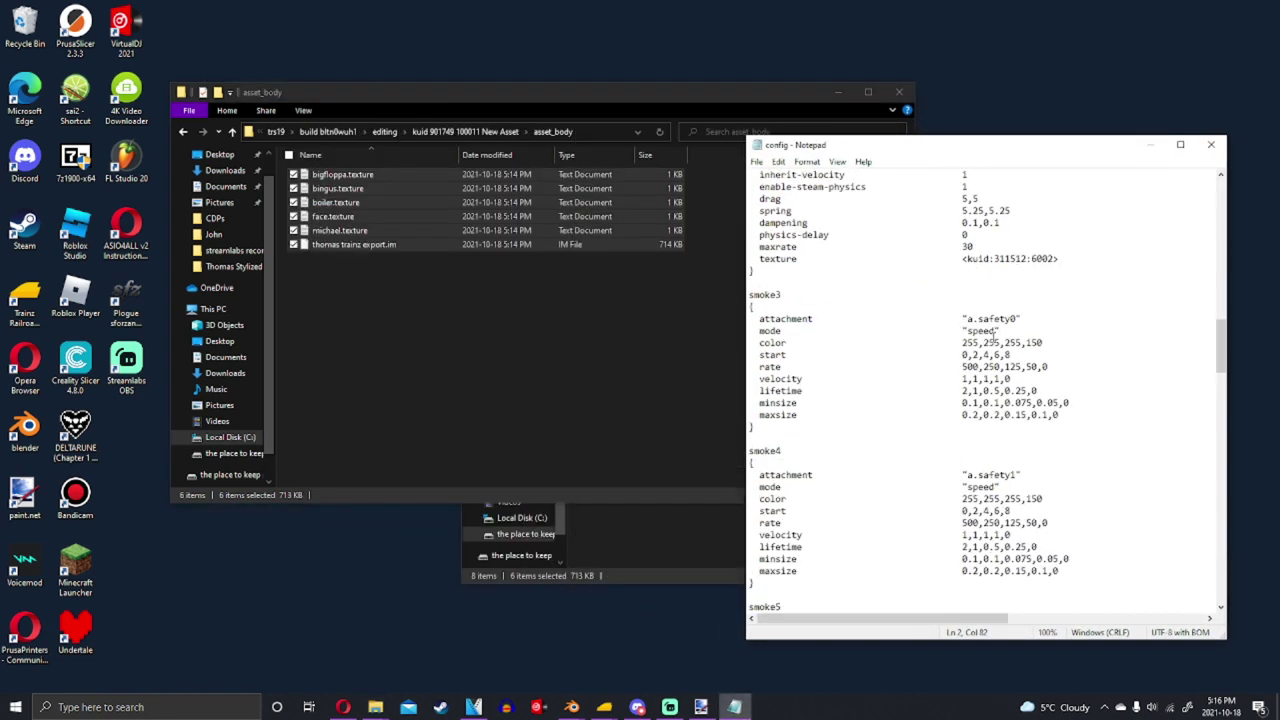
{"action": "scroll", "coordinate": [993, 333], "scroll_direction": "down", "scroll_amount": 6}
{"action": "scroll", "coordinate": [993, 333], "scroll_direction": "up", "scroll_amount": 7}
{"action": "left_click", "coordinate": [781, 318]}
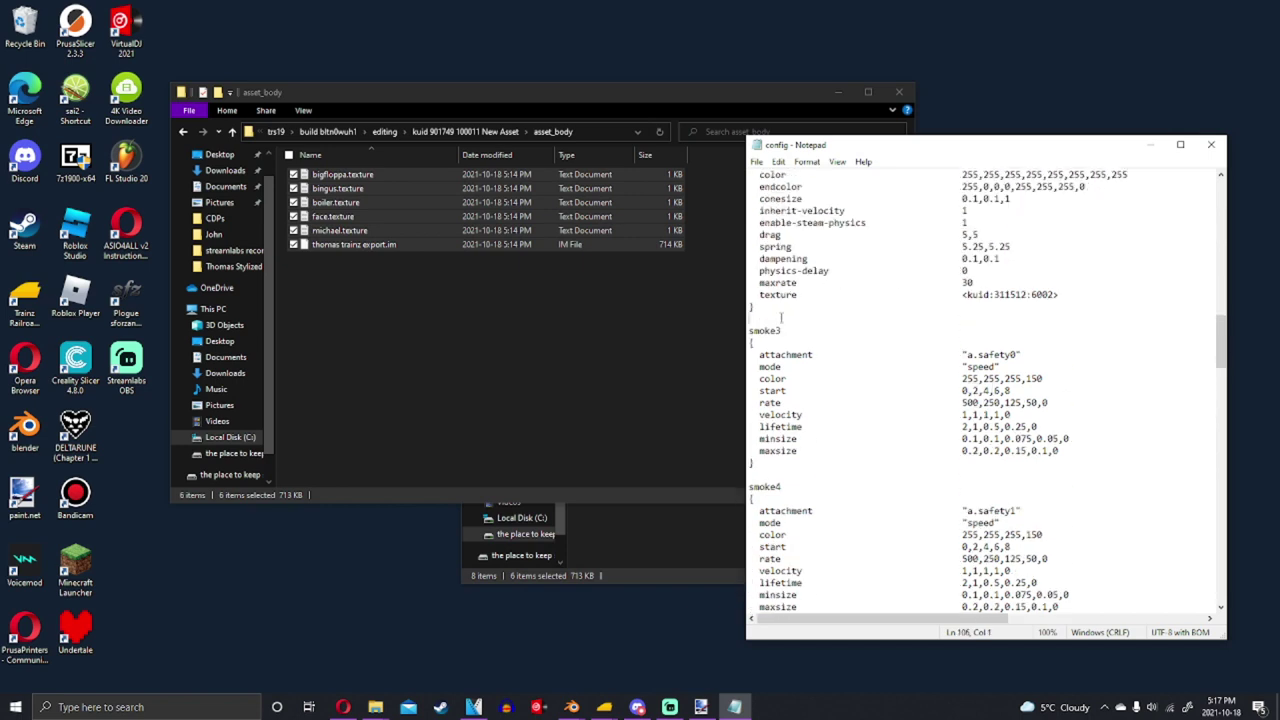
{"action": "left_click_drag", "start_coordinate": [781, 318], "coordinate": [1047, 393]}
{"action": "left_click", "coordinate": [1024, 370]}
{"action": "left_click_drag", "start_coordinate": [761, 314], "coordinate": [800, 486]}
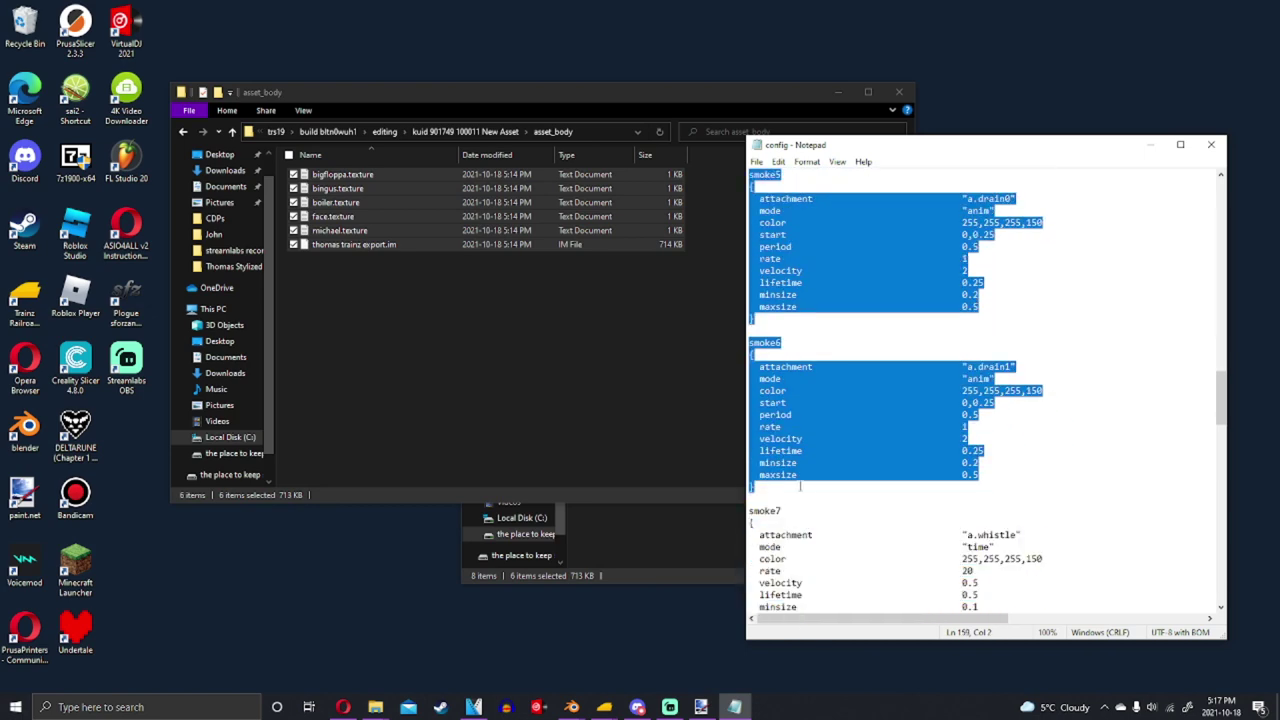
{"action": "key", "text": "Delete"}
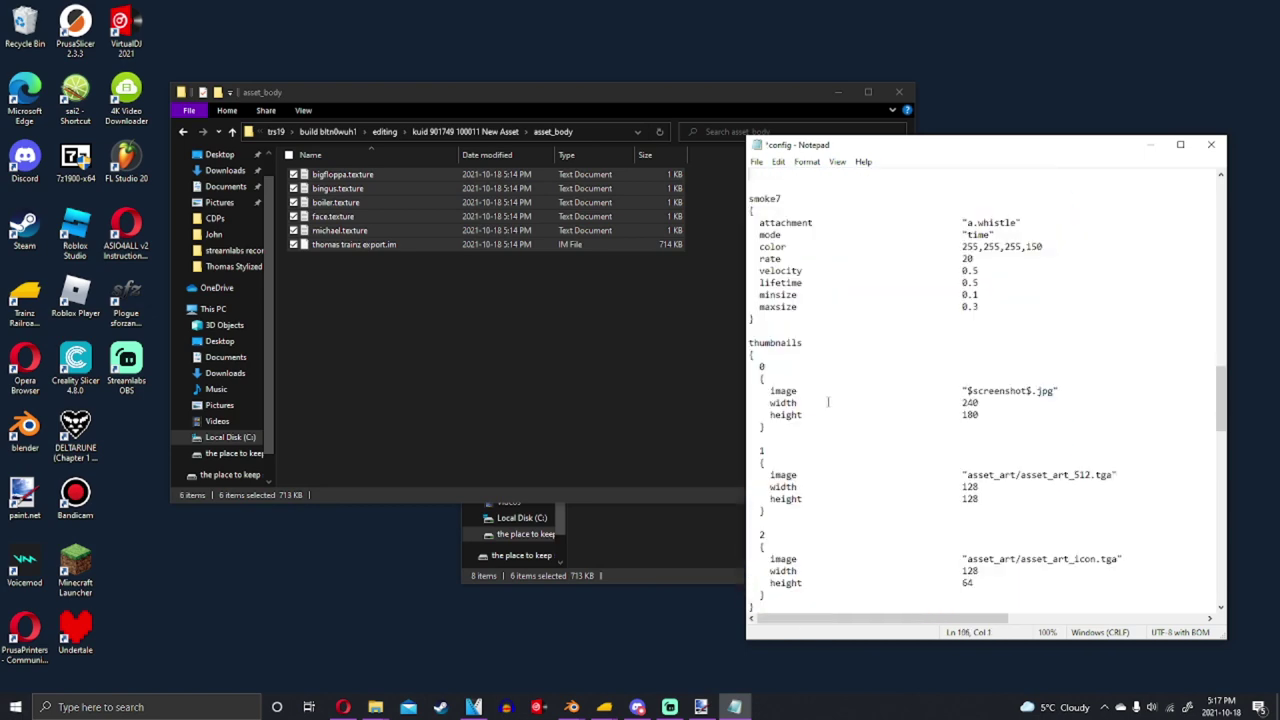
{"action": "scroll", "coordinate": [828, 401], "scroll_direction": "up", "scroll_amount": 6}
{"action": "key", "text": "BackSpace"}
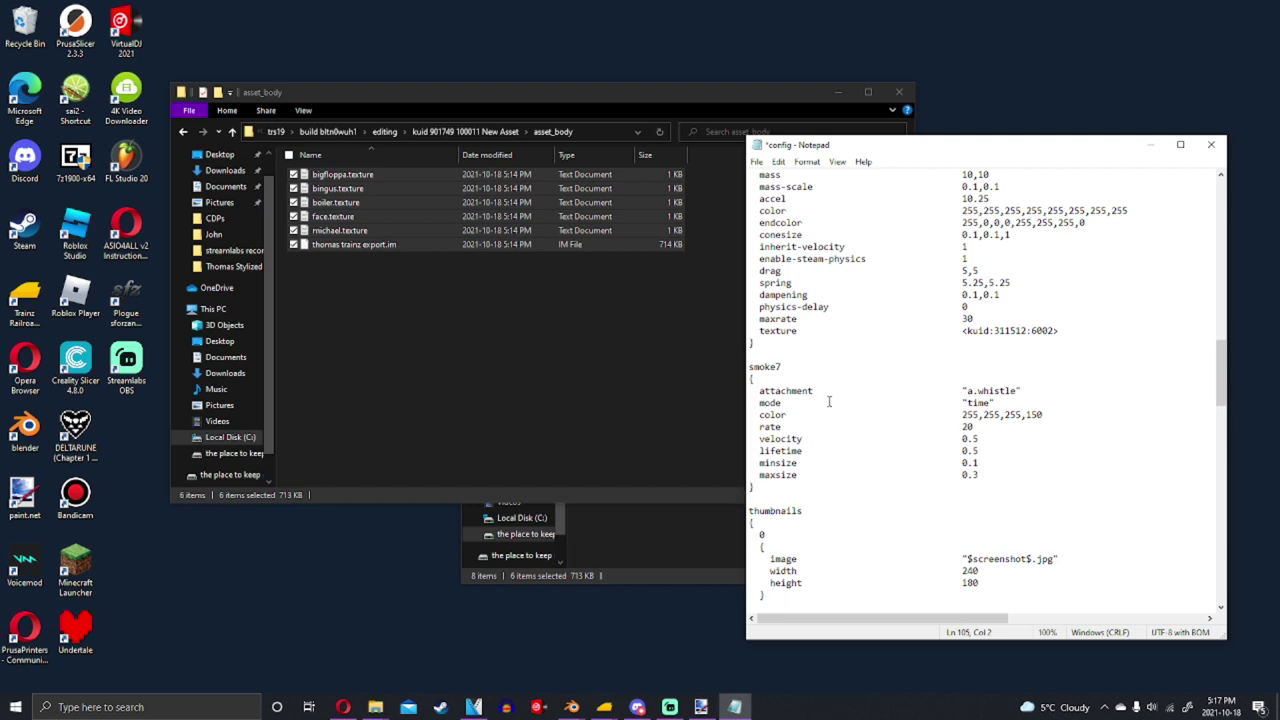
Set the default mesh in the config's mesh-table to "asset_body/thomas trainz export.im"
{"action": "scroll", "coordinate": [828, 401], "scroll_direction": "down", "scroll_amount": 14}
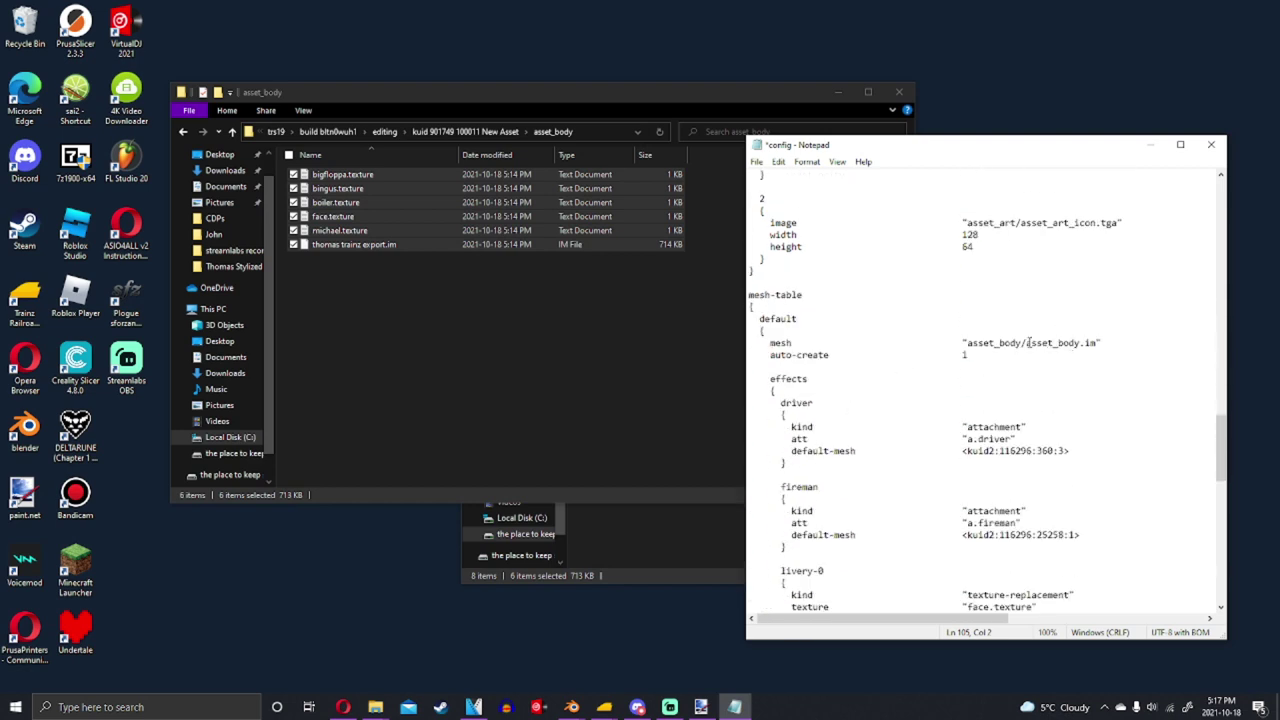
{"action": "left_click_drag", "start_coordinate": [1028, 343], "coordinate": [1069, 344]}
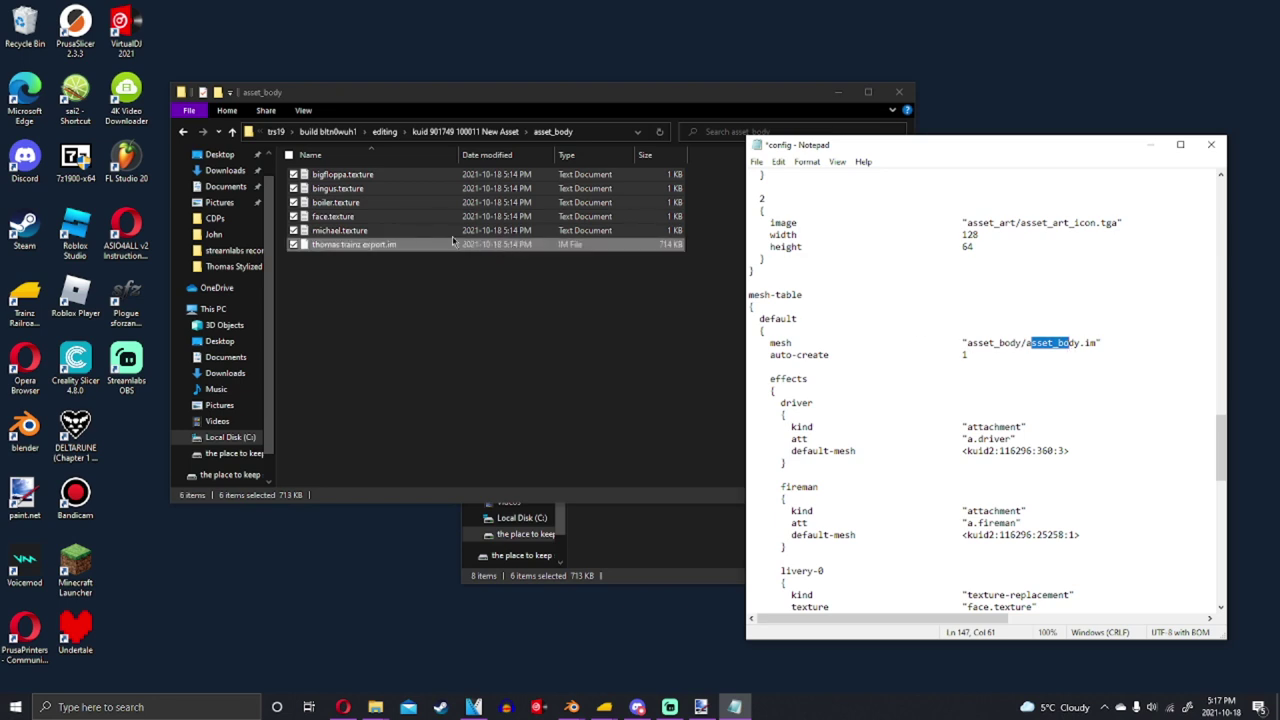
{"action": "key", "text": "BackSpace"}
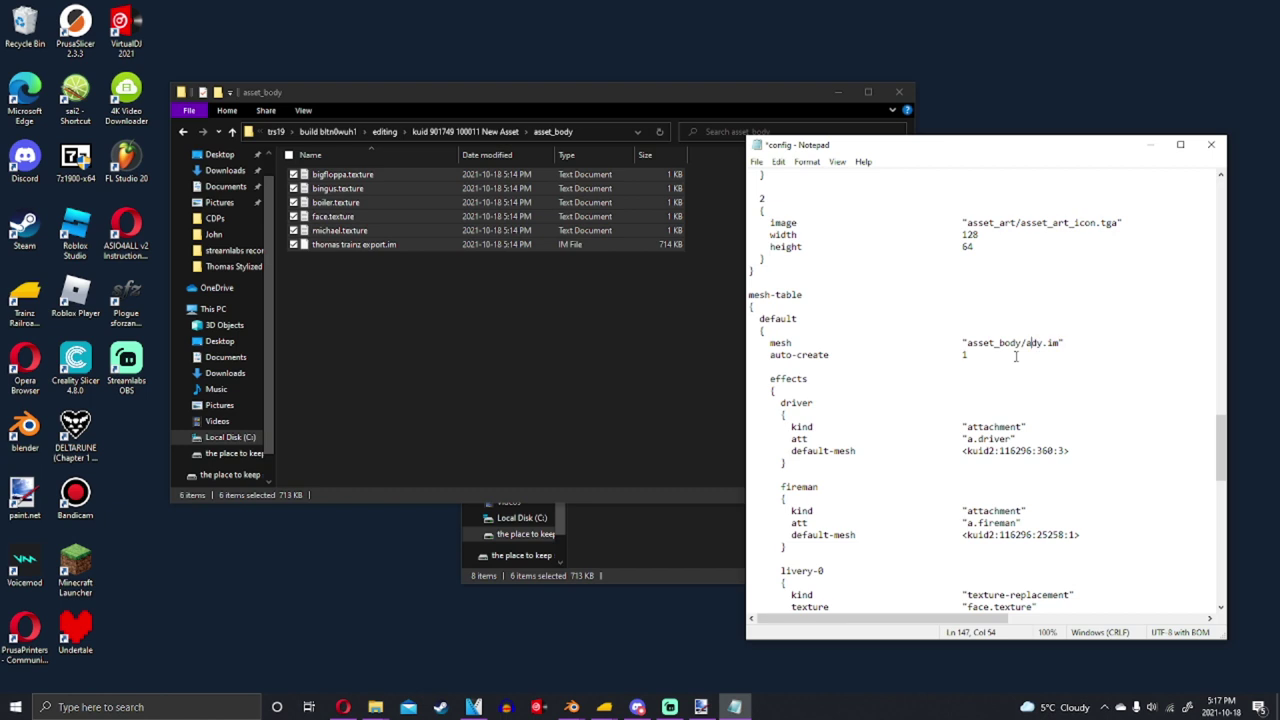
{"action": "key", "text": "BackSpace"}
{"action": "key", "text": "BackSpace"}
{"action": "key", "text": "BackSpace"}
{"action": "type", "text": "thomas trainz export"}
Delete the driver and fireman blocks from the default mesh's effects, keeping livery-0
{"action": "scroll", "coordinate": [934, 398], "scroll_direction": "down", "scroll_amount": 3}
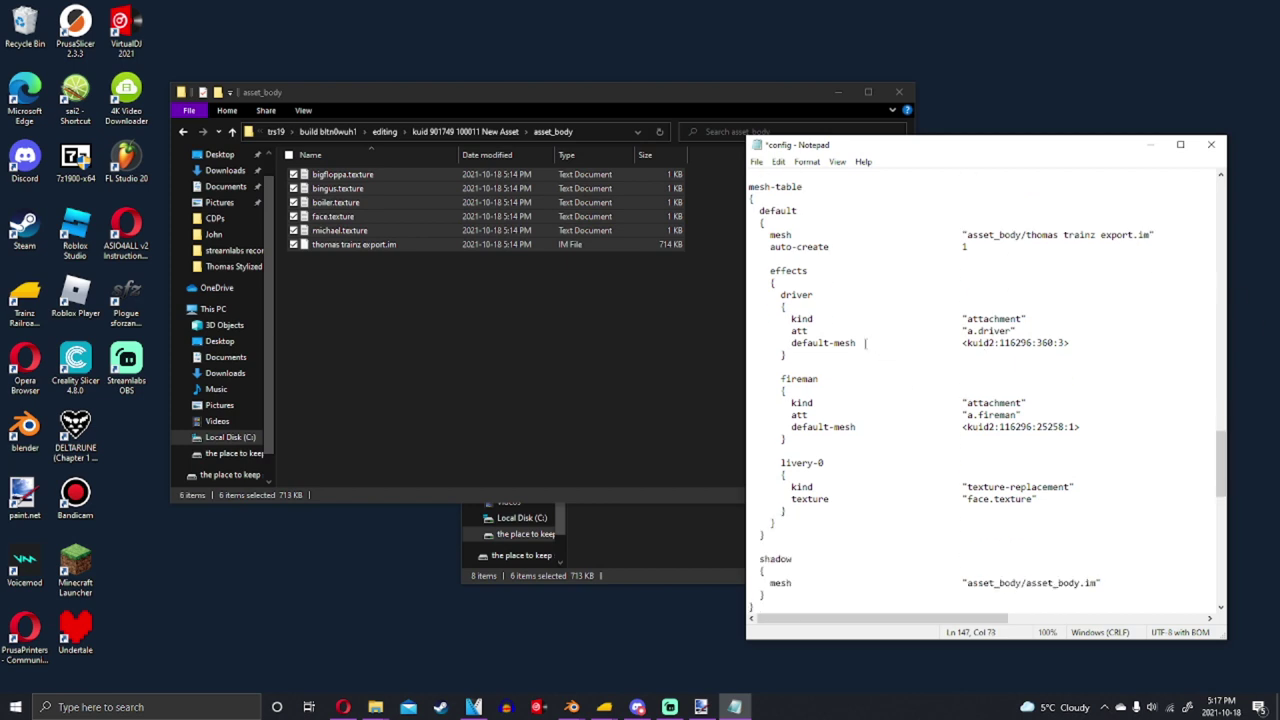
{"action": "left_click_drag", "start_coordinate": [786, 283], "coordinate": [829, 444]}
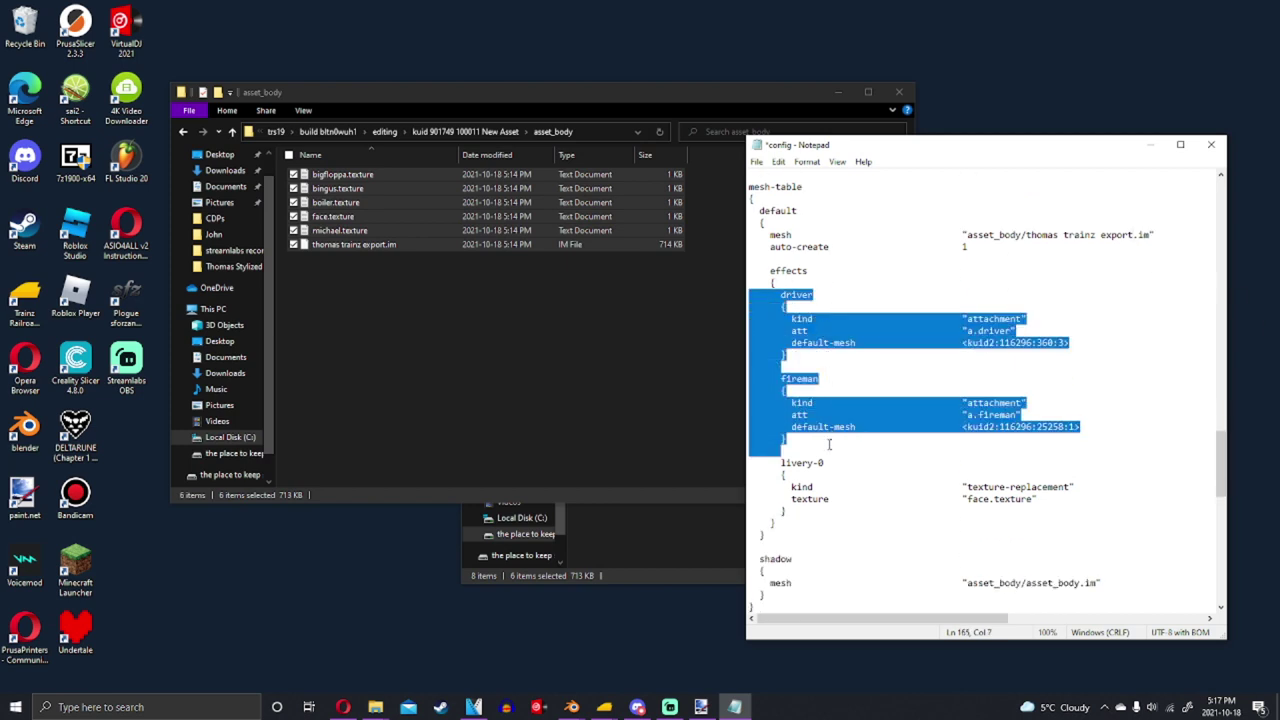
{"action": "key", "text": "BackSpace"}
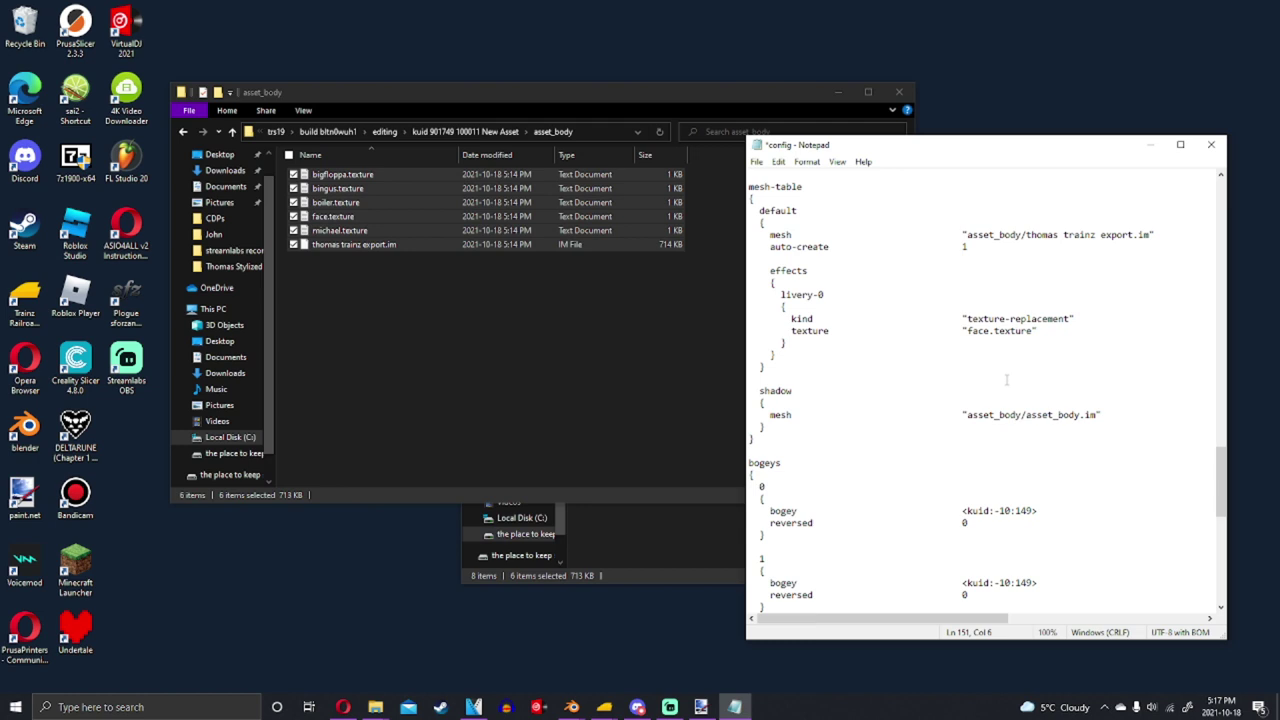
Set the shadow mesh in the mesh-table to "asset_body/thomas trainz export.im"
{"action": "left_click_drag", "start_coordinate": [1027, 415], "coordinate": [1079, 421]}
{"action": "type", "text": "thomas trainz export"}
Replace bogey 2's kuid with <kuid:-10:149> copied from bogey 1 and save the config file
{"action": "scroll", "coordinate": [1143, 507], "scroll_direction": "down", "scroll_amount": 2}
{"action": "left_click_drag", "start_coordinate": [1040, 511], "coordinate": [962, 511]}
{"action": "key", "text": "ctrl+c"}
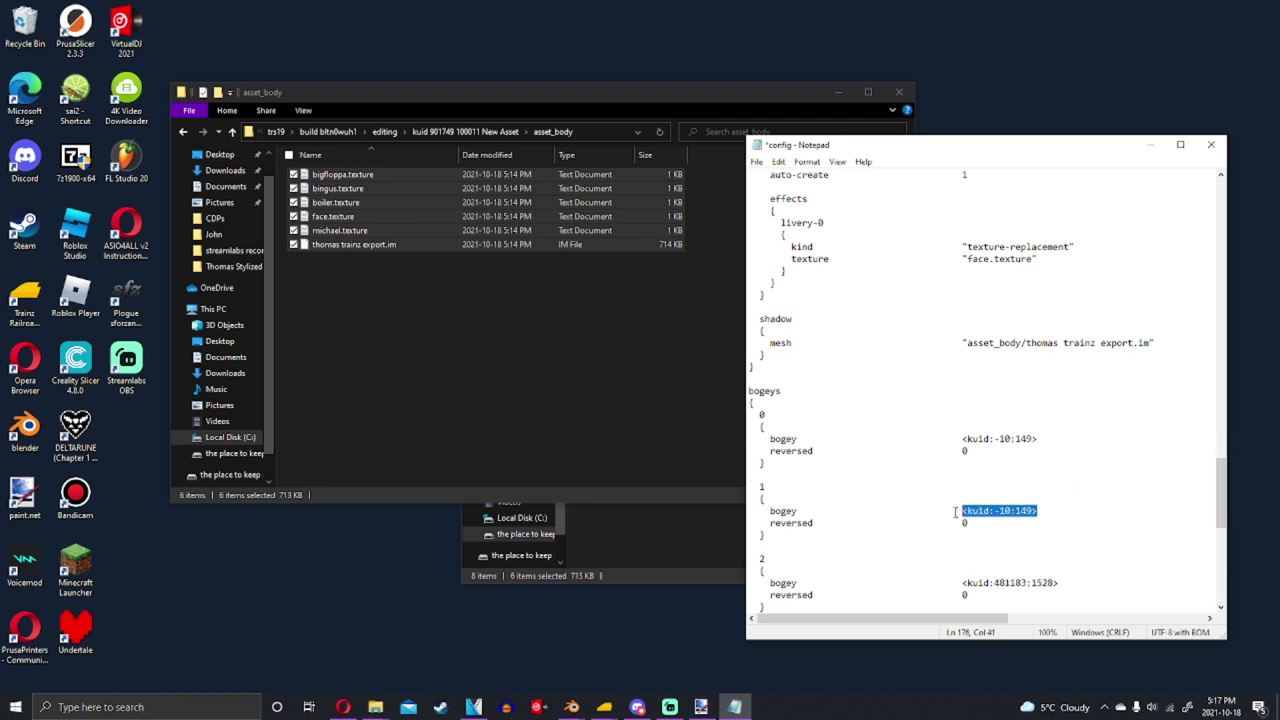
{"action": "scroll", "coordinate": [1002, 558], "scroll_direction": "down", "scroll_amount": 2}
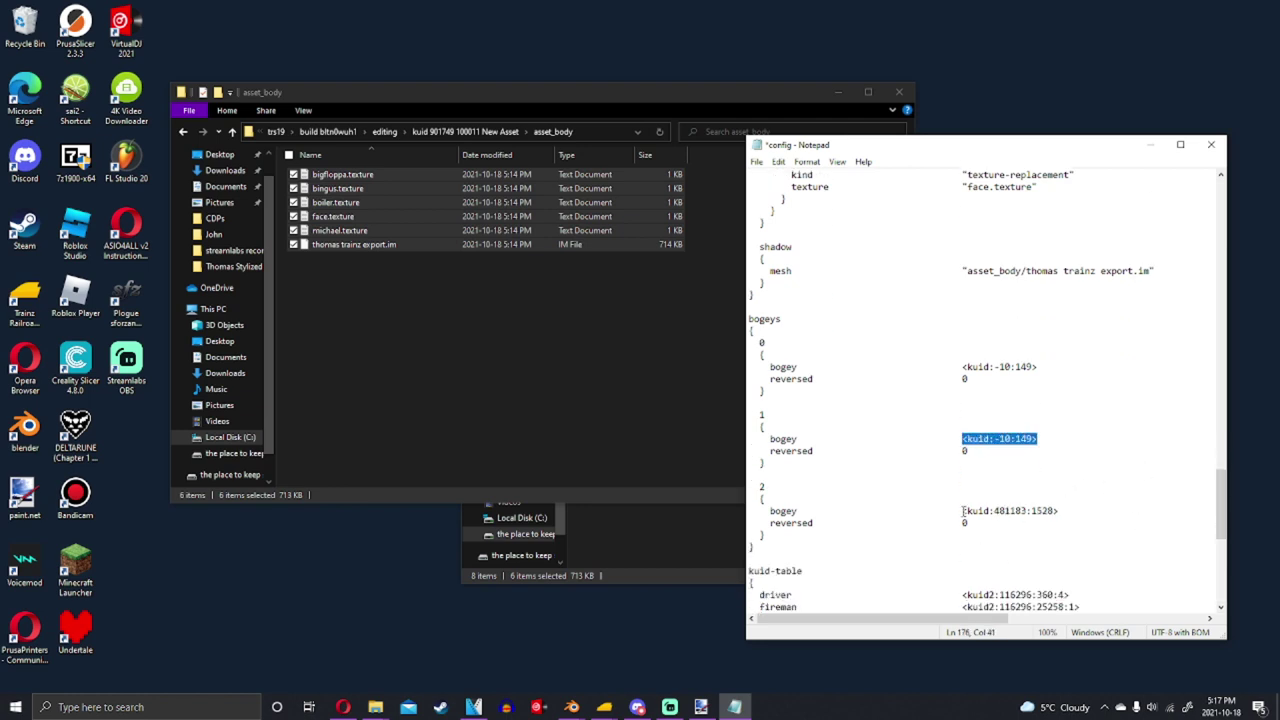
{"action": "left_click_drag", "start_coordinate": [966, 507], "coordinate": [1076, 508]}
{"action": "key", "text": "ctrl+v"}
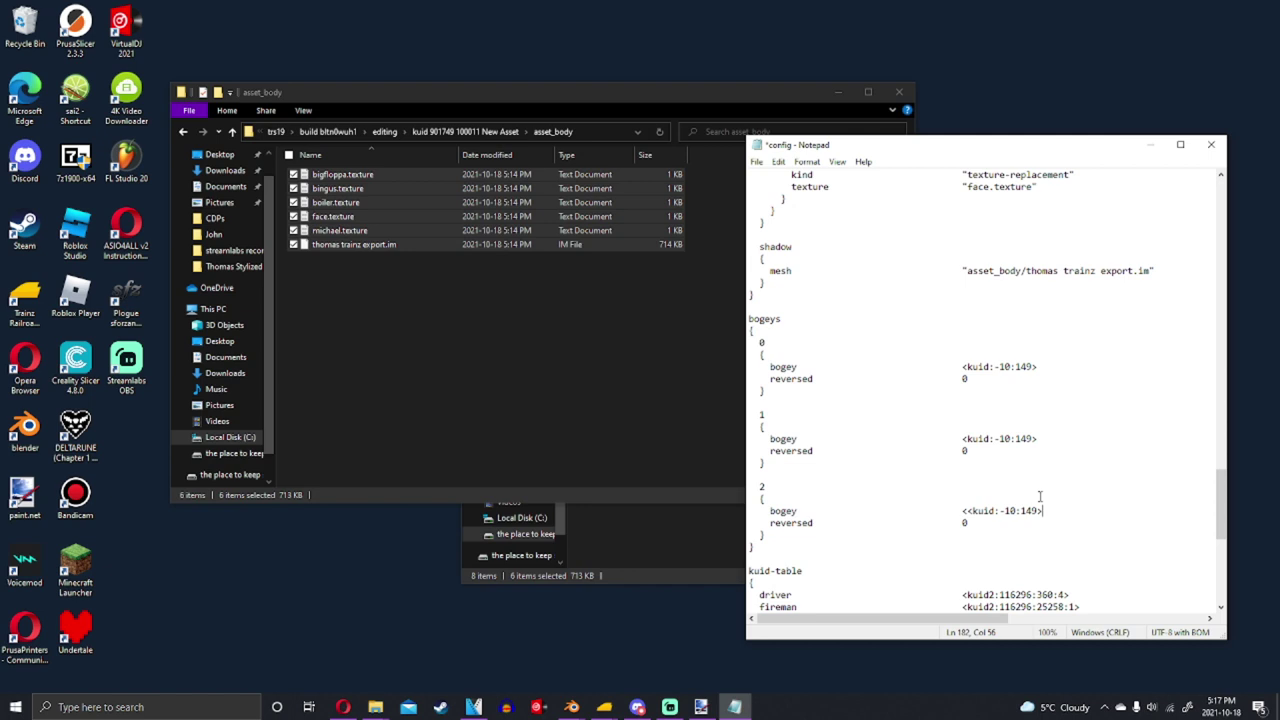
{"action": "key", "text": "Delete"}
{"action": "scroll", "coordinate": [1047, 464], "scroll_direction": "up", "scroll_amount": 7}
{"action": "key", "text": "ctrl+s"}
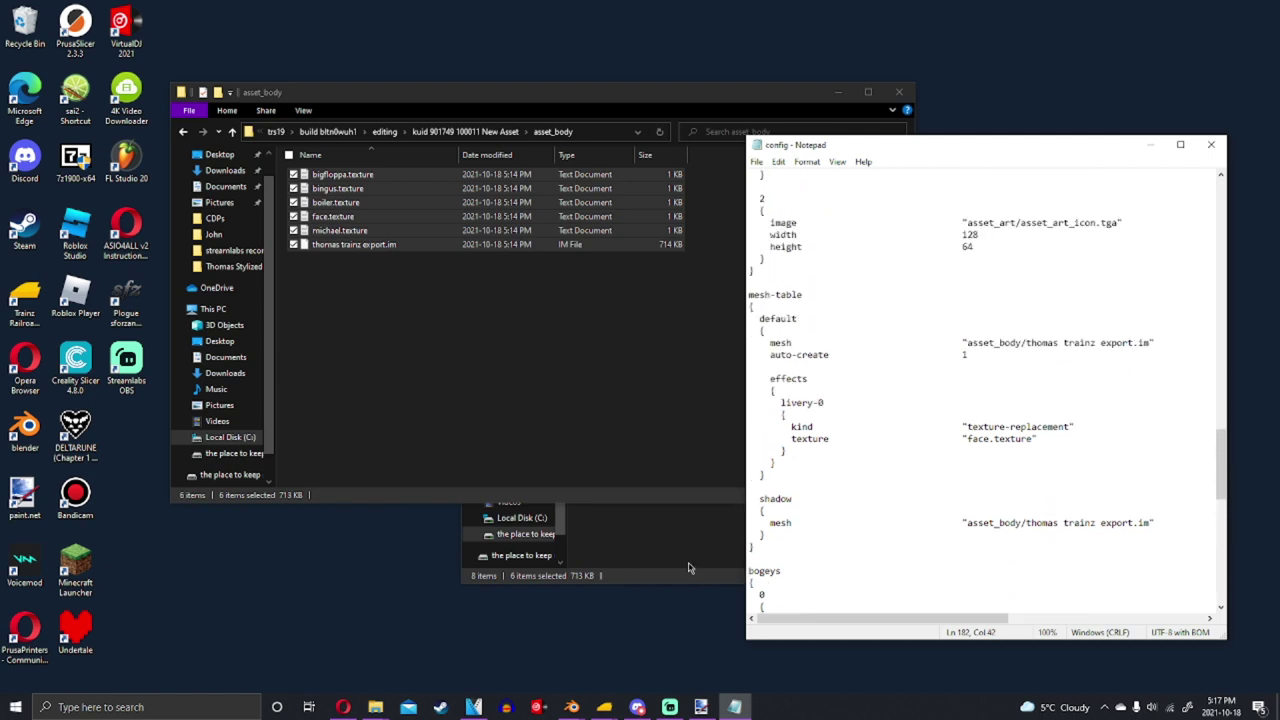
Copy the bigfloppa, bingus, boiler, face and michael images from Thomas Stylized into asset_body and return to the New Asset folder
{"action": "left_click", "coordinate": [688, 568]}
{"action": "left_click", "coordinate": [635, 212]}
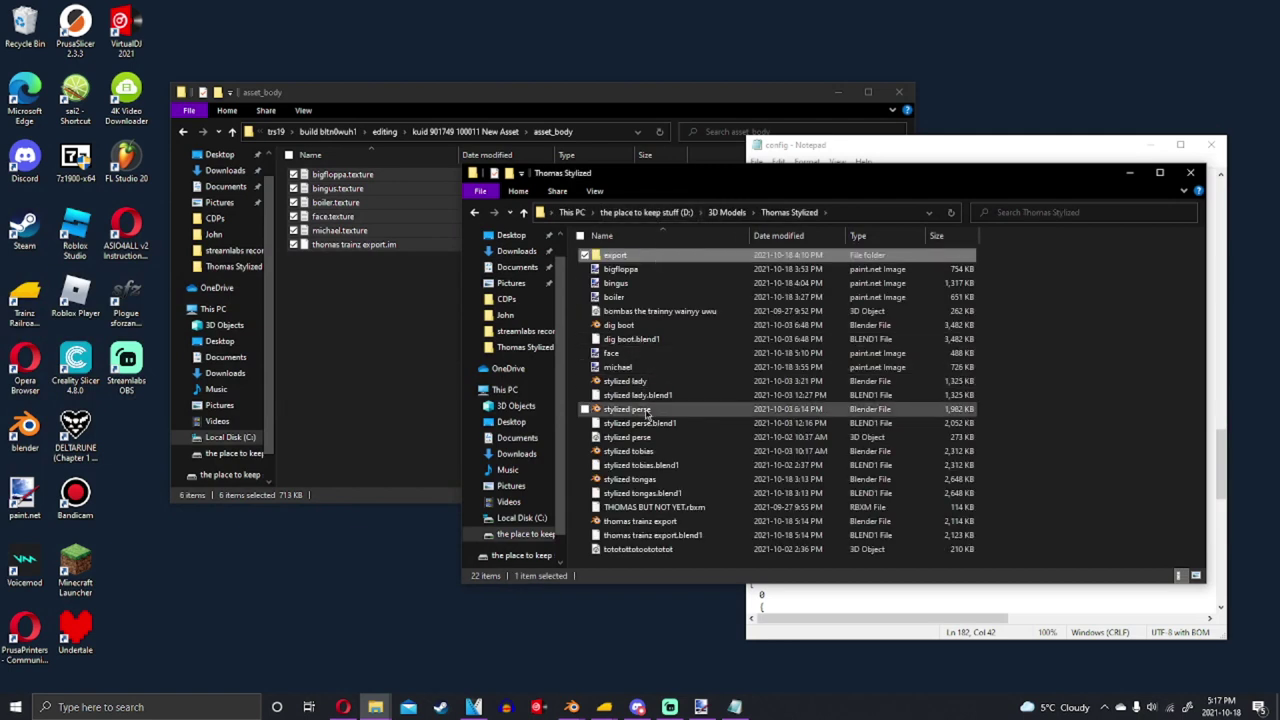
{"action": "left_click", "coordinate": [622, 367]}
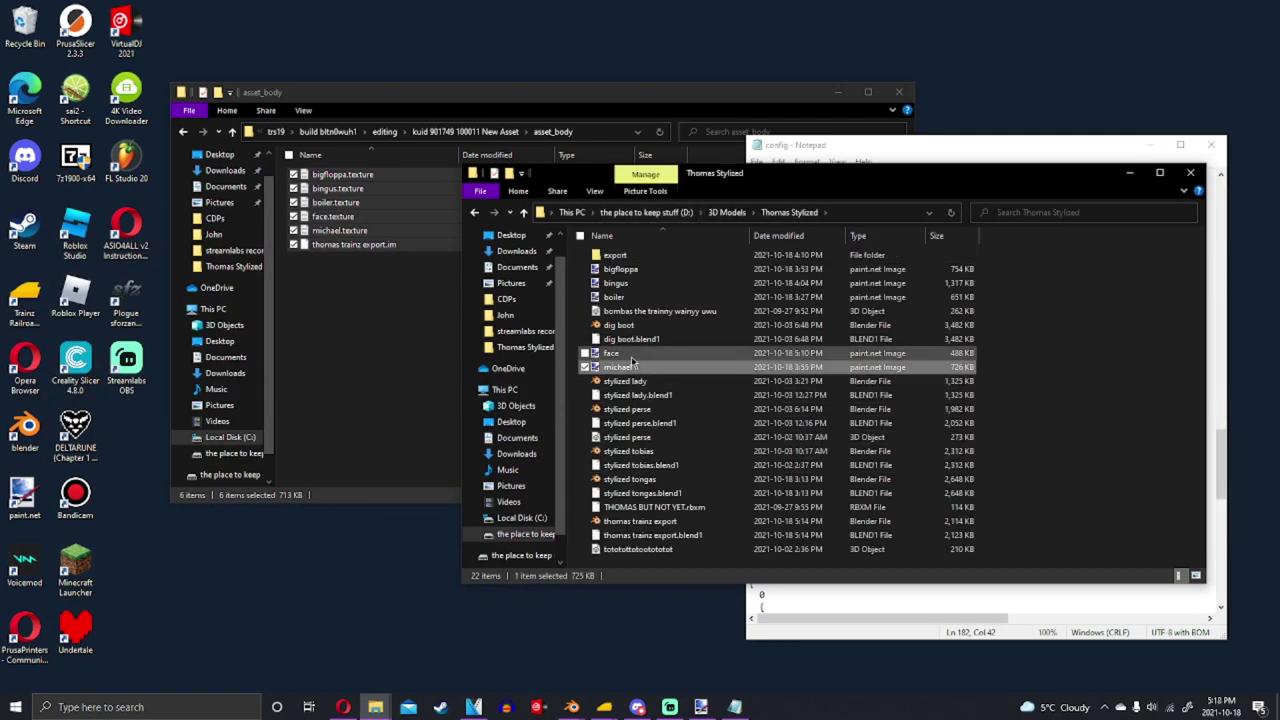
{"action": "left_click", "coordinate": [632, 355], "text": "ctrl"}
{"action": "left_click", "coordinate": [643, 298], "text": "ctrl"}
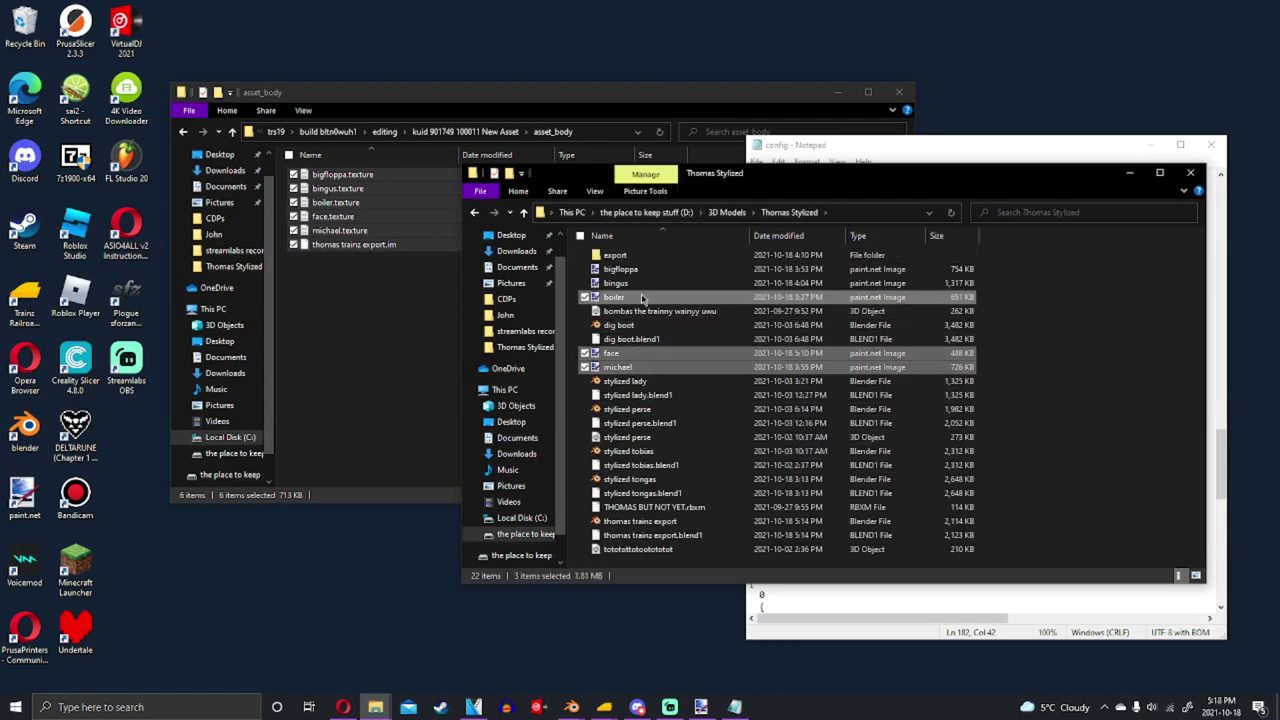
{"action": "left_click", "coordinate": [643, 283], "text": "ctrl"}
{"action": "left_click", "coordinate": [643, 269], "text": "ctrl"}
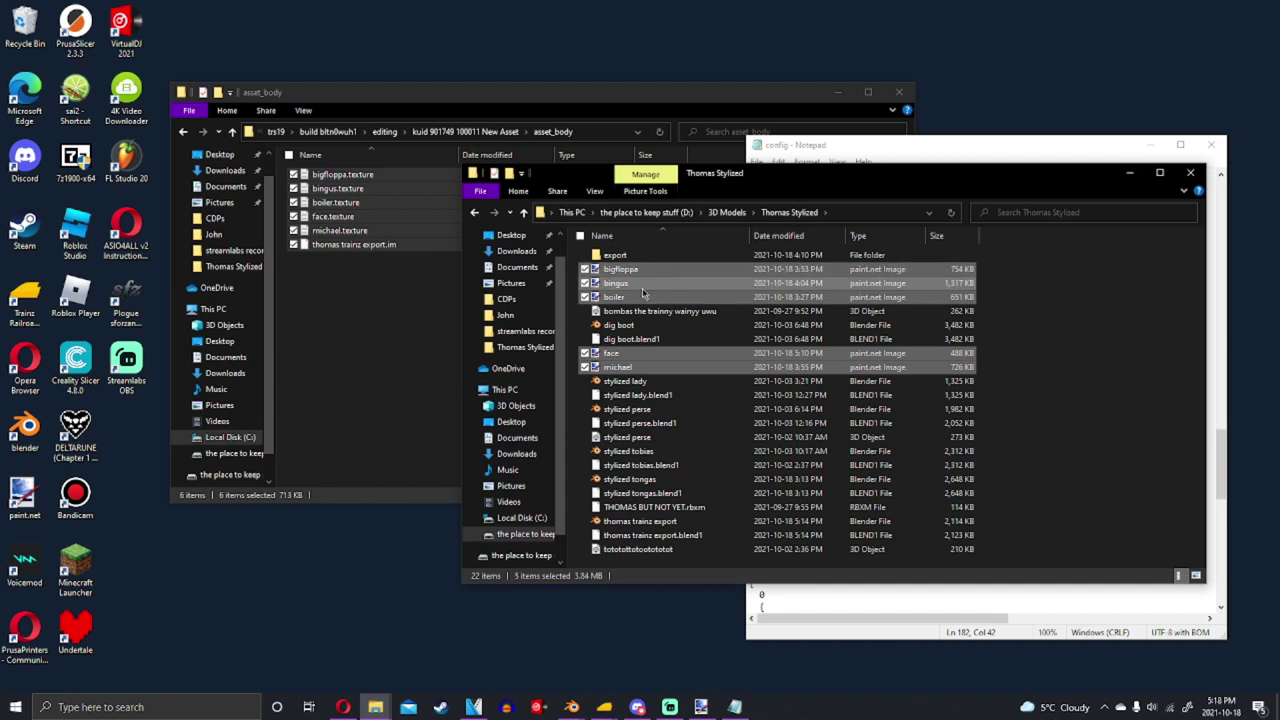
{"action": "right_click", "coordinate": [645, 282]}
{"action": "left_click", "coordinate": [571, 447]}
{"action": "left_click", "coordinate": [410, 366]}
{"action": "right_click", "coordinate": [408, 363]}
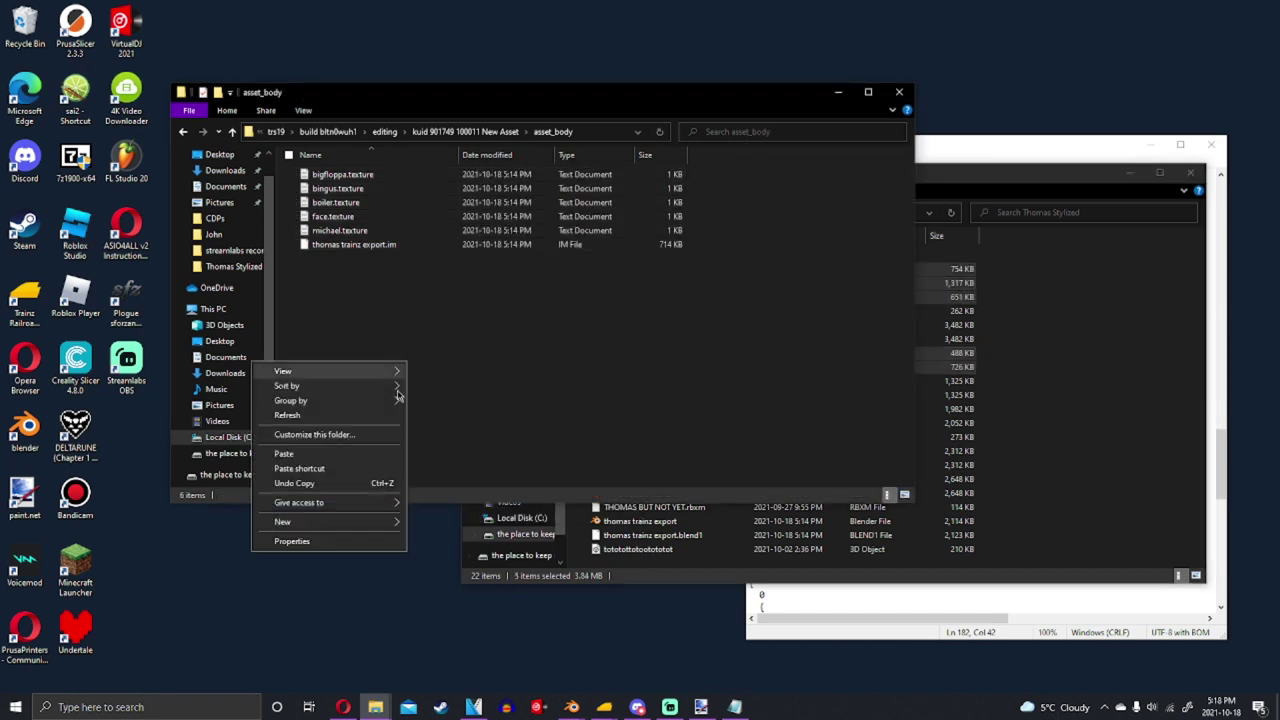
{"action": "left_click", "coordinate": [331, 455]}
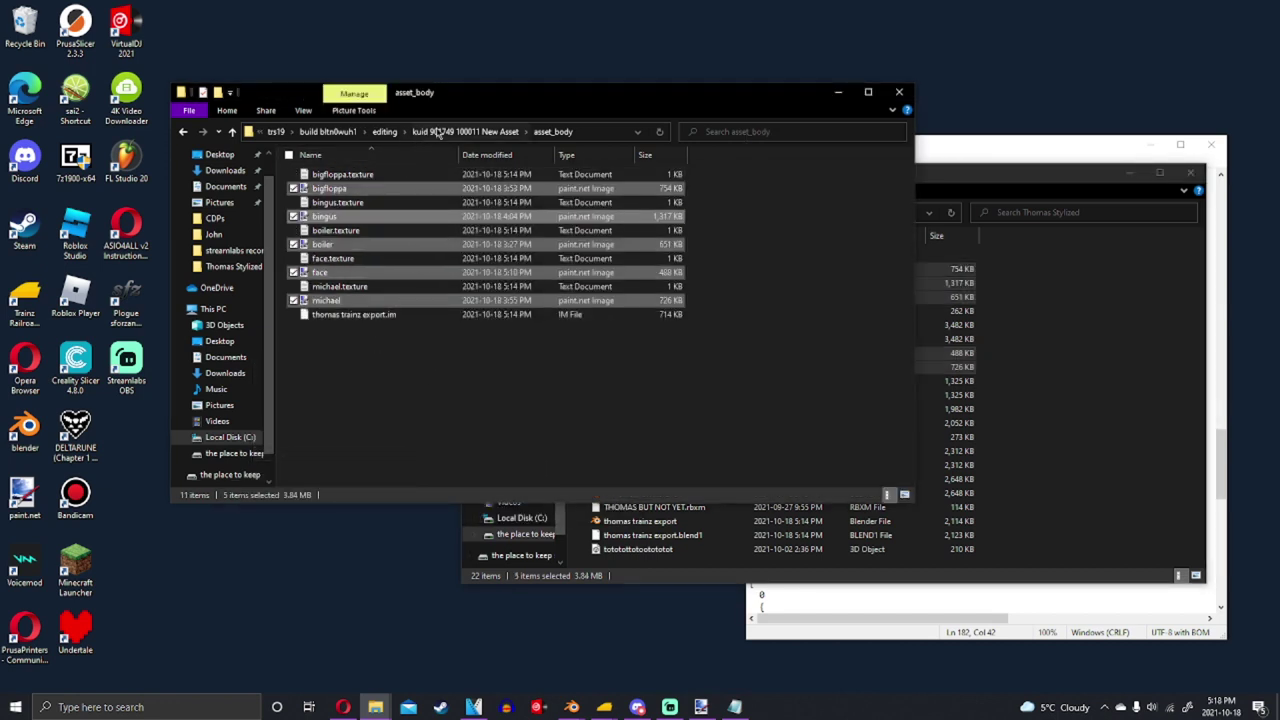
{"action": "left_click", "coordinate": [437, 133]}
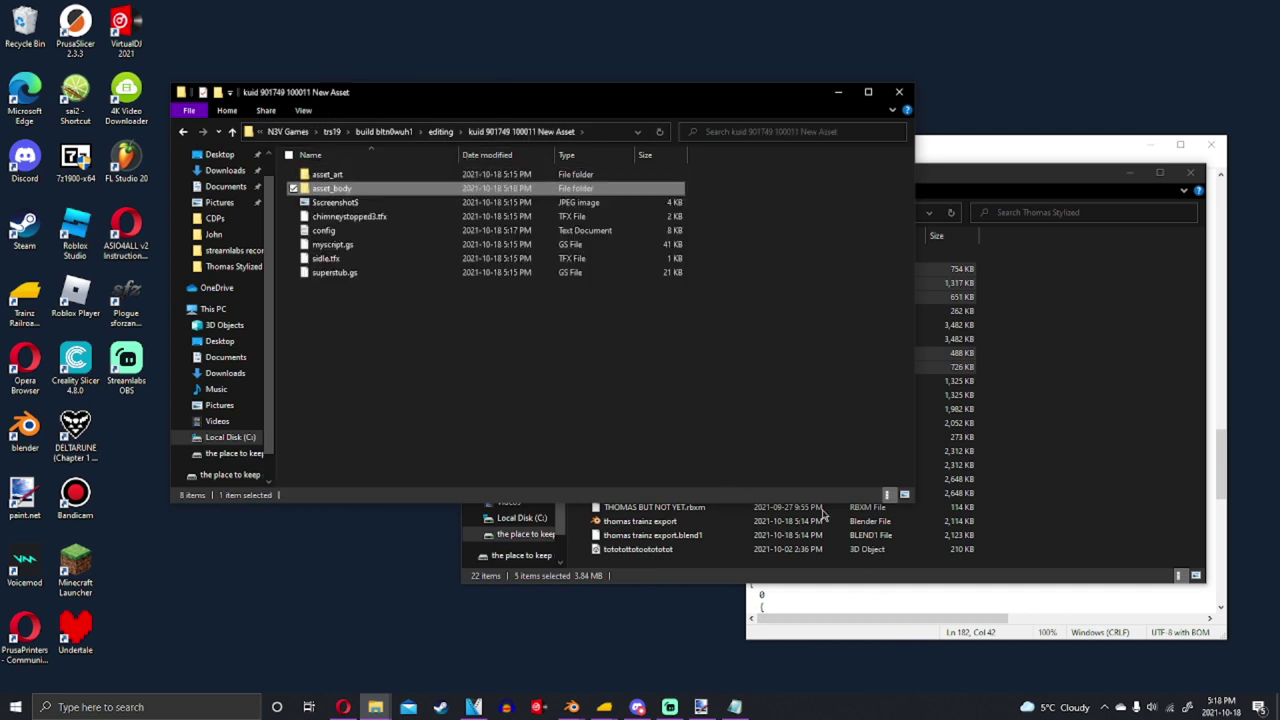
Locate the liveries entry in the config's kuid-table and select its kuid
{"action": "left_click", "coordinate": [970, 603]}
{"action": "scroll", "coordinate": [989, 545], "scroll_direction": "down", "scroll_amount": 18}
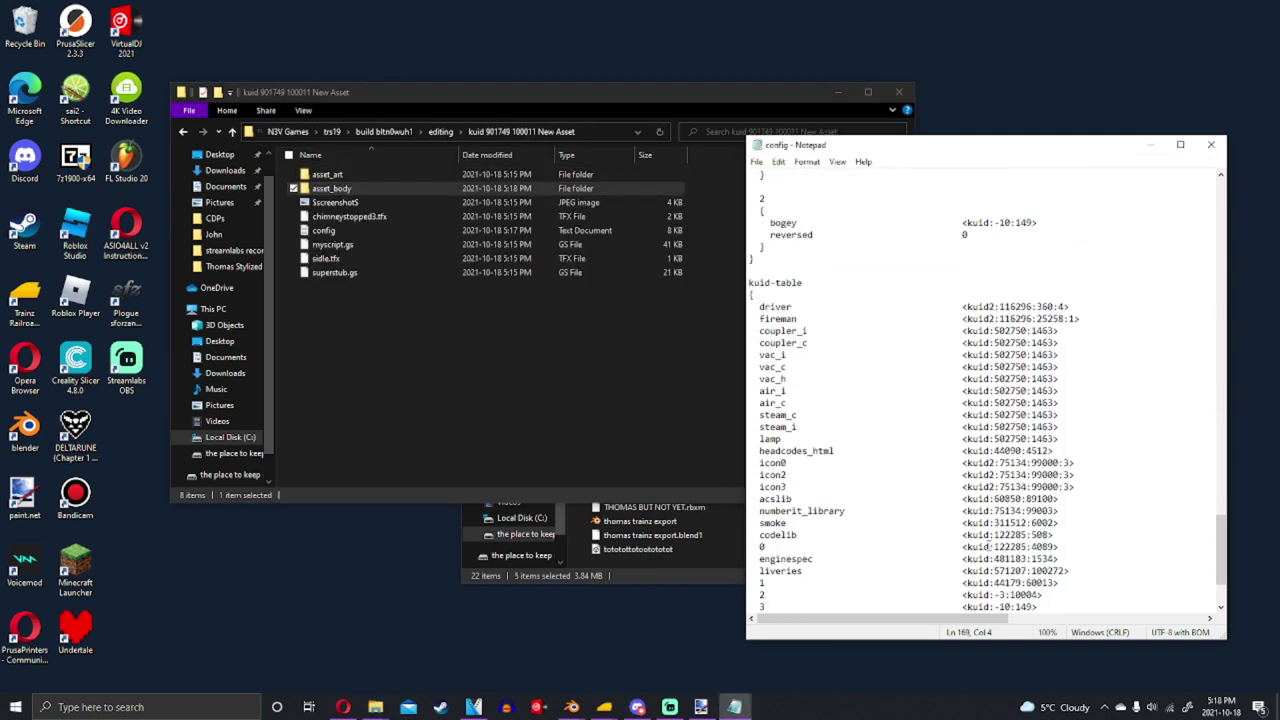
{"action": "scroll", "coordinate": [989, 540], "scroll_direction": "down", "scroll_amount": 3}
{"action": "left_click_drag", "start_coordinate": [779, 467], "coordinate": [1055, 464]}
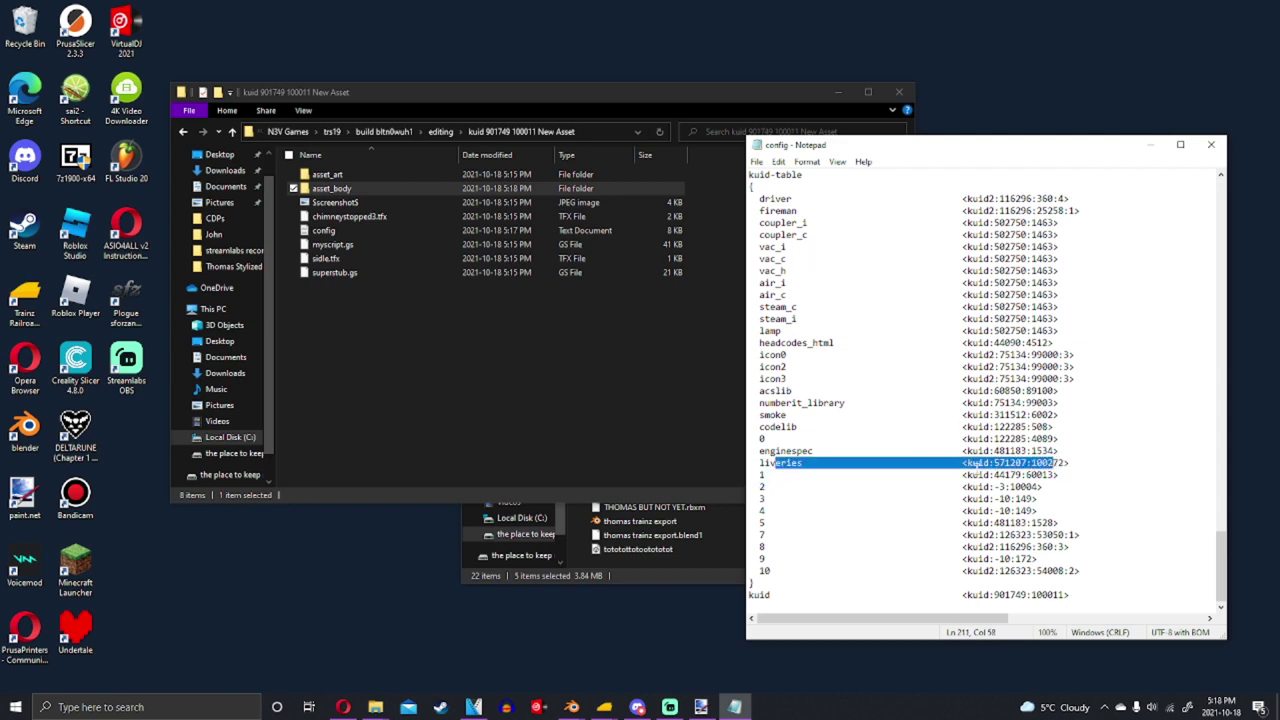
{"action": "left_click_drag", "start_coordinate": [963, 463], "coordinate": [1076, 462]}
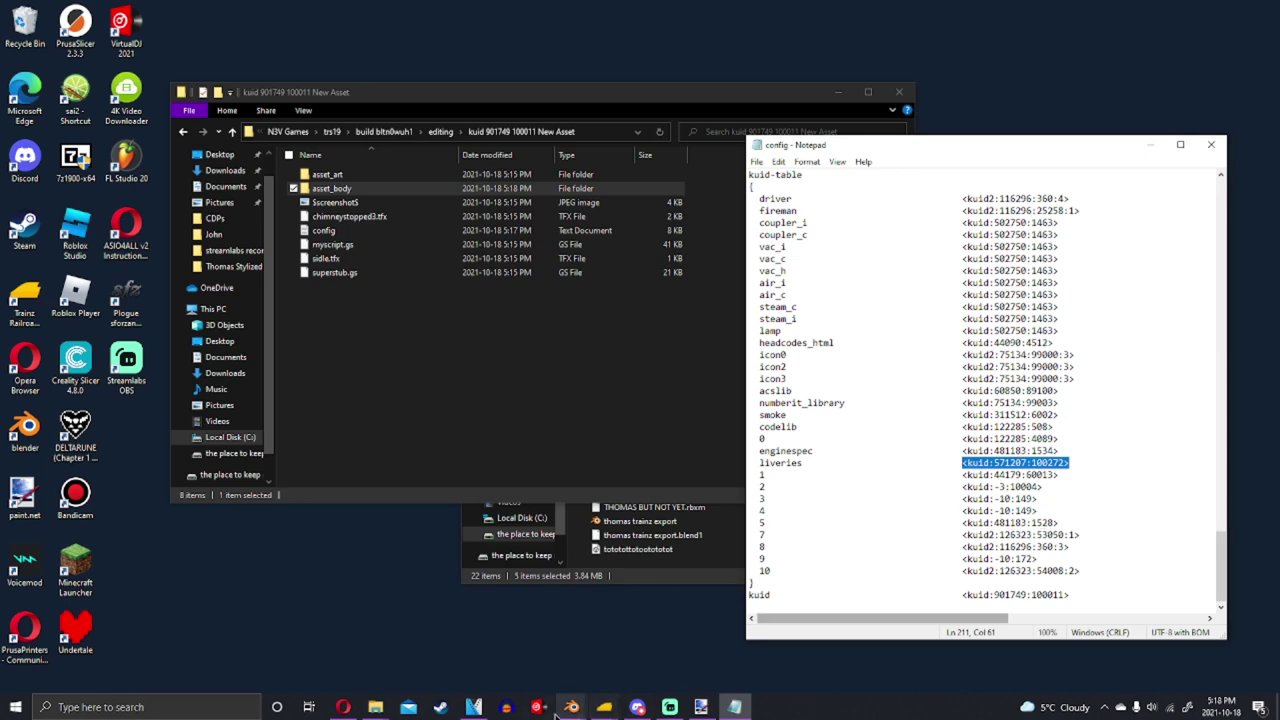
In Content Manager, search the Installed assets for "thomas face" and copy the kuid of Thomas Face Textures 2010 (T:ANE UPDATE)
{"action": "mouse_move", "coordinate": [604, 707]}
{"action": "left_click", "coordinate": [614, 545]}
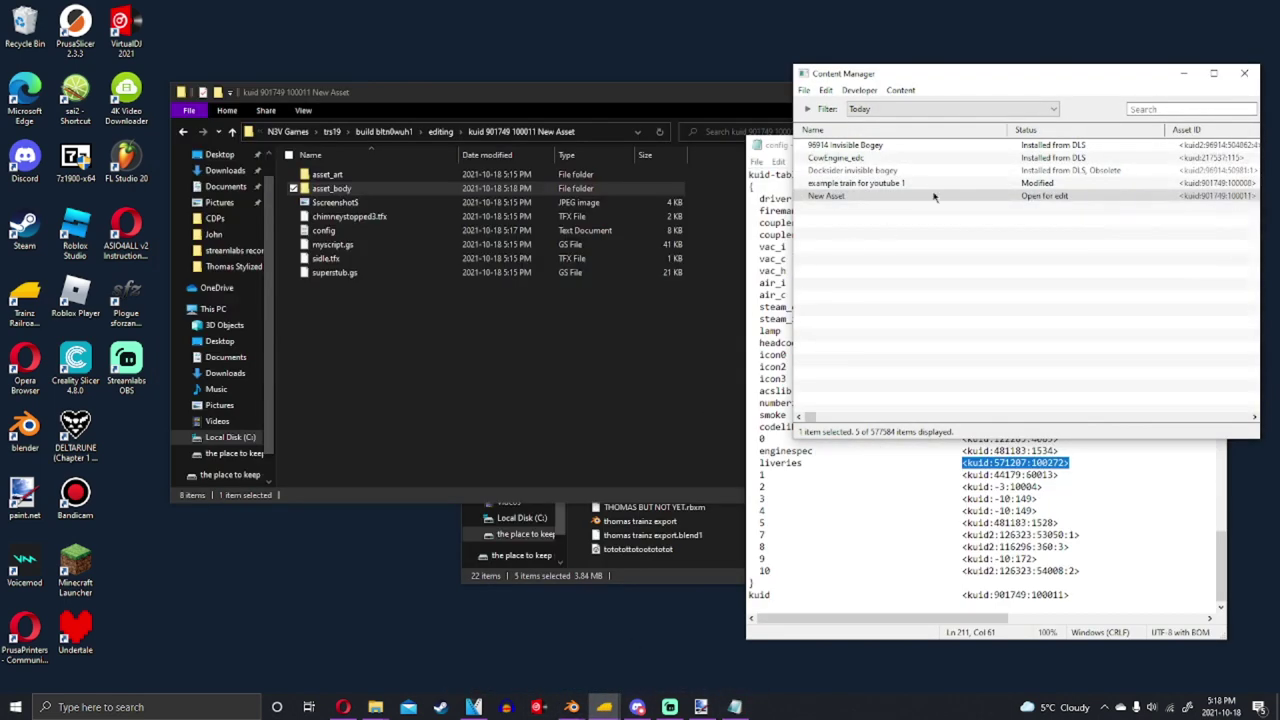
{"action": "left_click", "coordinate": [975, 111]}
{"action": "left_click", "coordinate": [990, 132]}
{"action": "left_click", "coordinate": [1143, 107]}
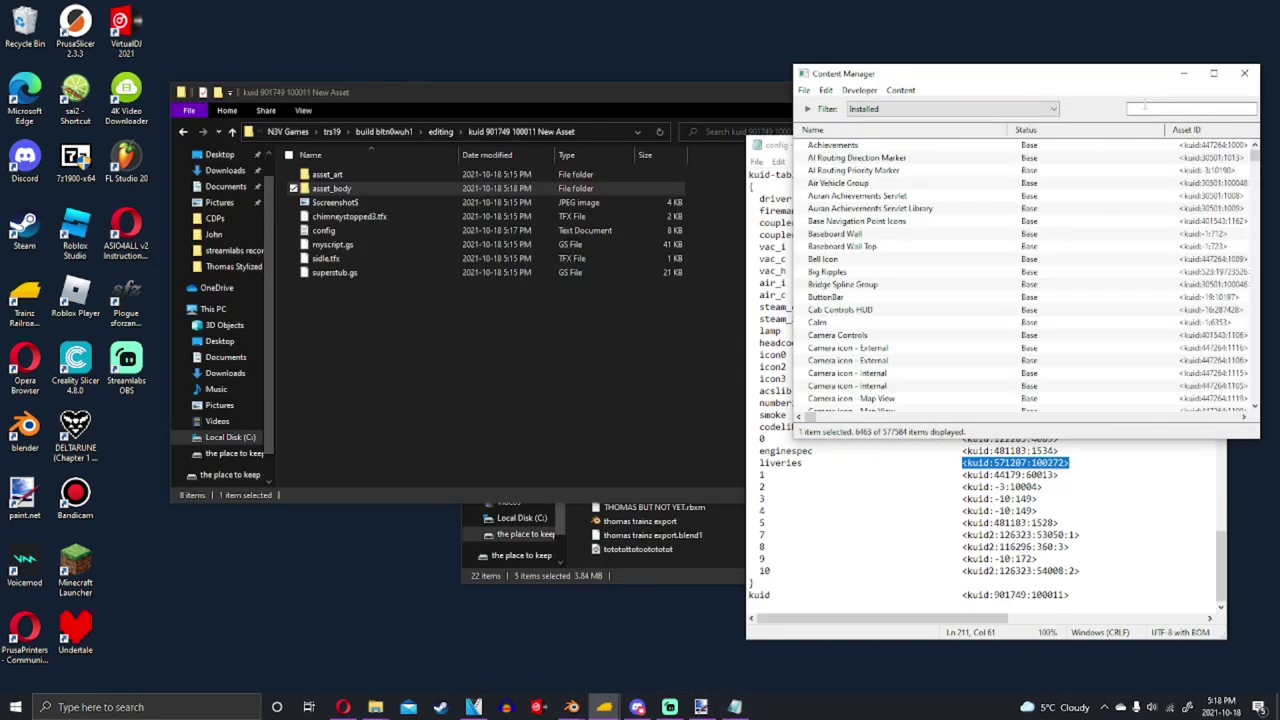
{"action": "type", "text": "thomas fac"}
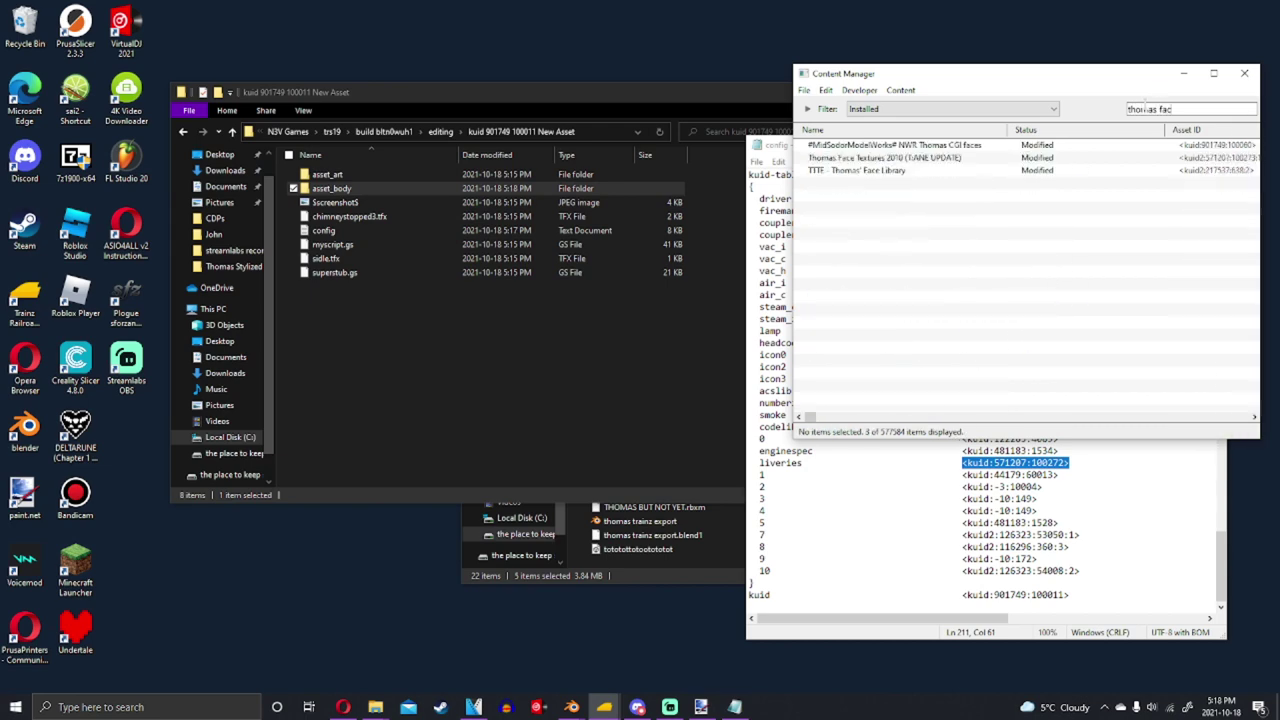
{"action": "type", "text": "3e"}
{"action": "key", "text": "BackSpace"}
{"action": "key", "text": "BackSpace"}
{"action": "type", "text": "e"}
{"action": "left_click", "coordinate": [908, 158]}
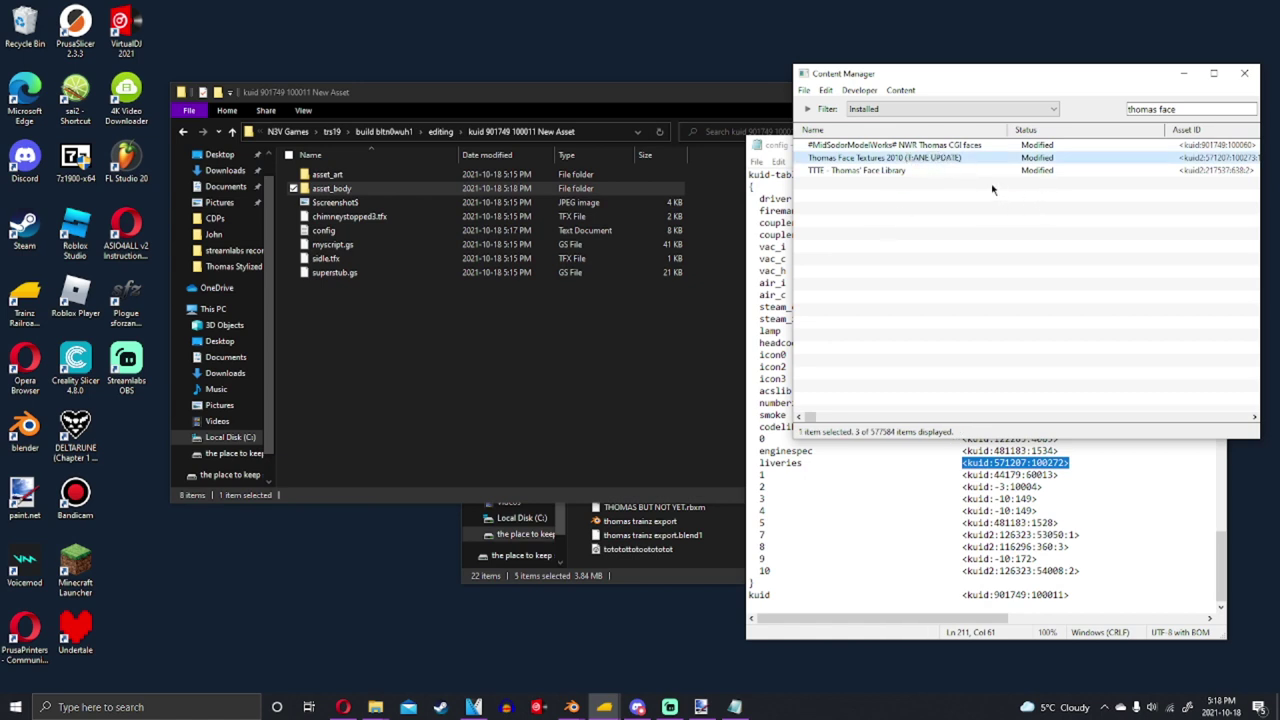
Set the liveries kuid in the config to <kuid2:571207:100273:1> without the asset name, and save and close the file
{"action": "left_click", "coordinate": [1015, 484]}
{"action": "left_click_drag", "start_coordinate": [910, 460], "coordinate": [1073, 463]}
{"action": "left_click", "coordinate": [966, 466]}
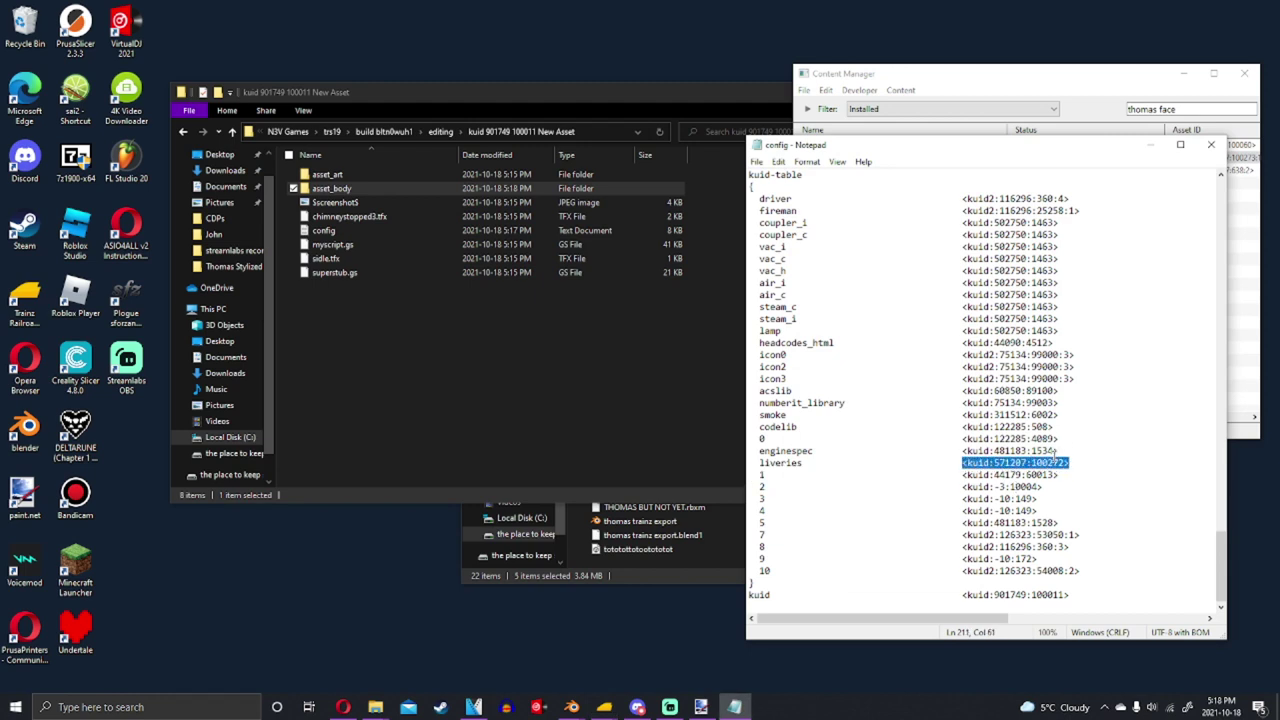
{"action": "type", "text": "<kuid2:571207:100273:1> Thomas Face Textures 2010 (T:ANE UPDATE)"}
{"action": "left_click_drag", "start_coordinate": [847, 464], "coordinate": [1062, 463]}
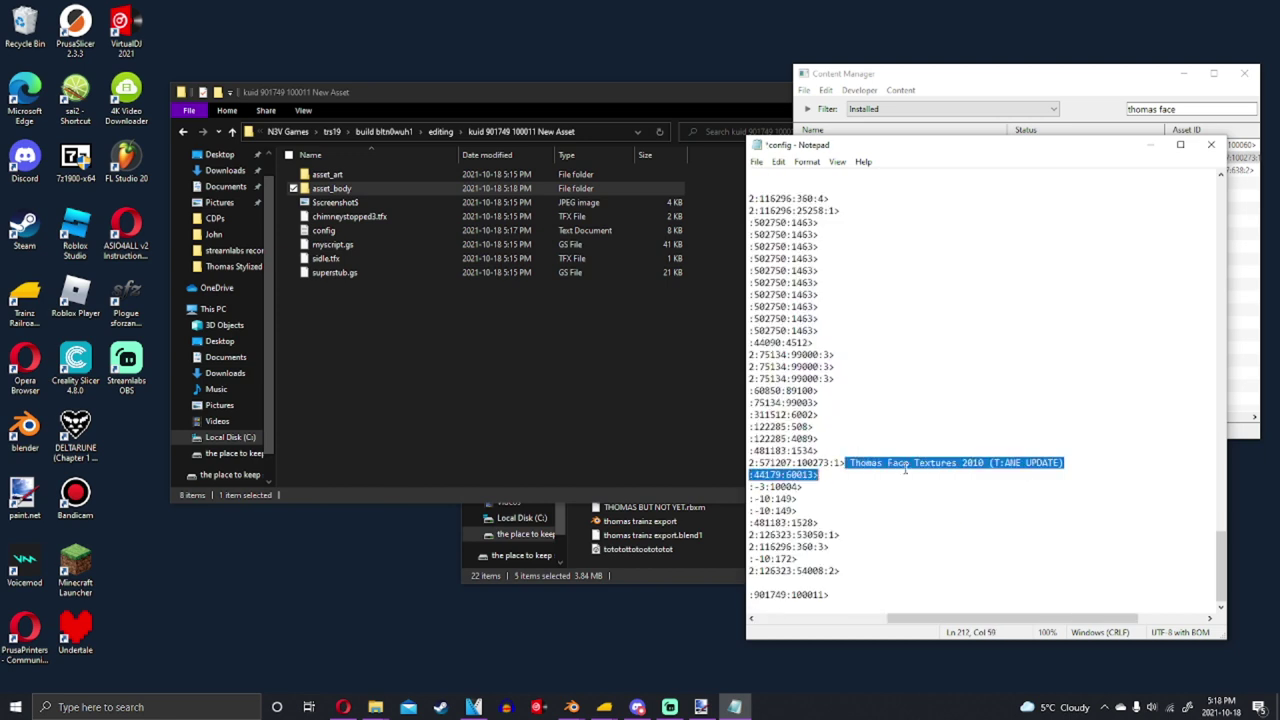
{"action": "key", "text": "BackSpace"}
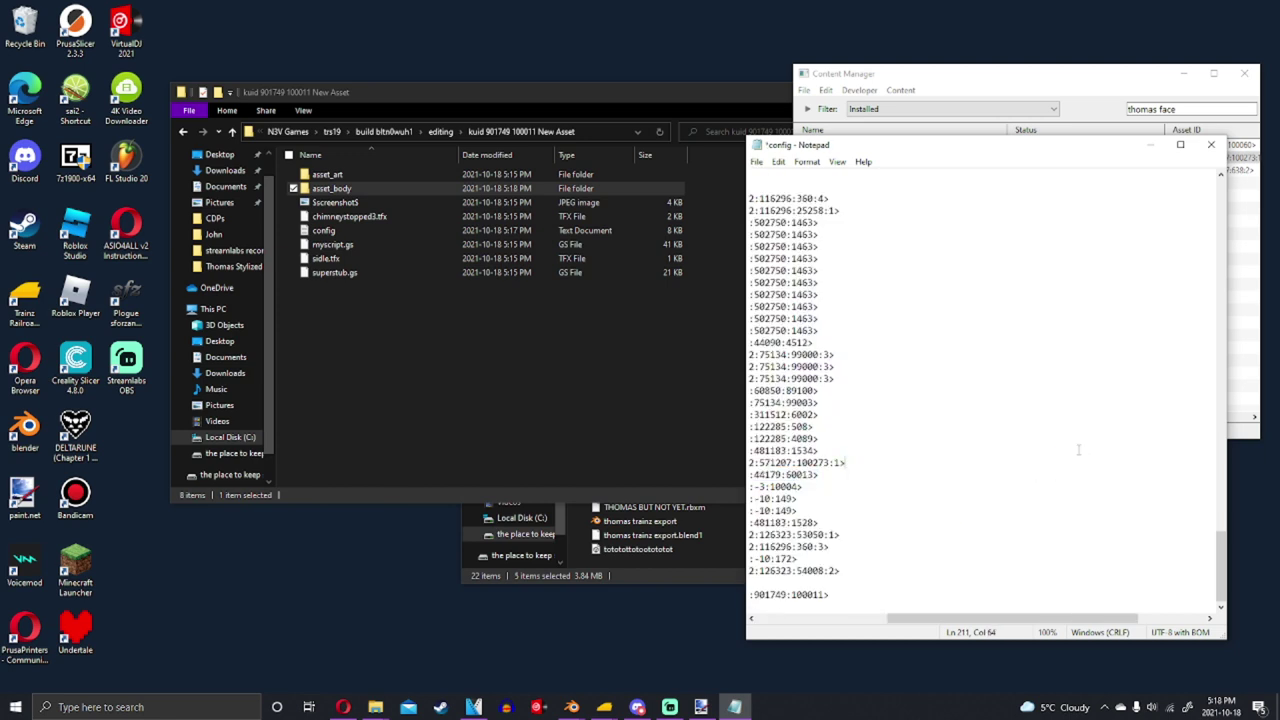
{"action": "key", "text": "ctrl+s"}
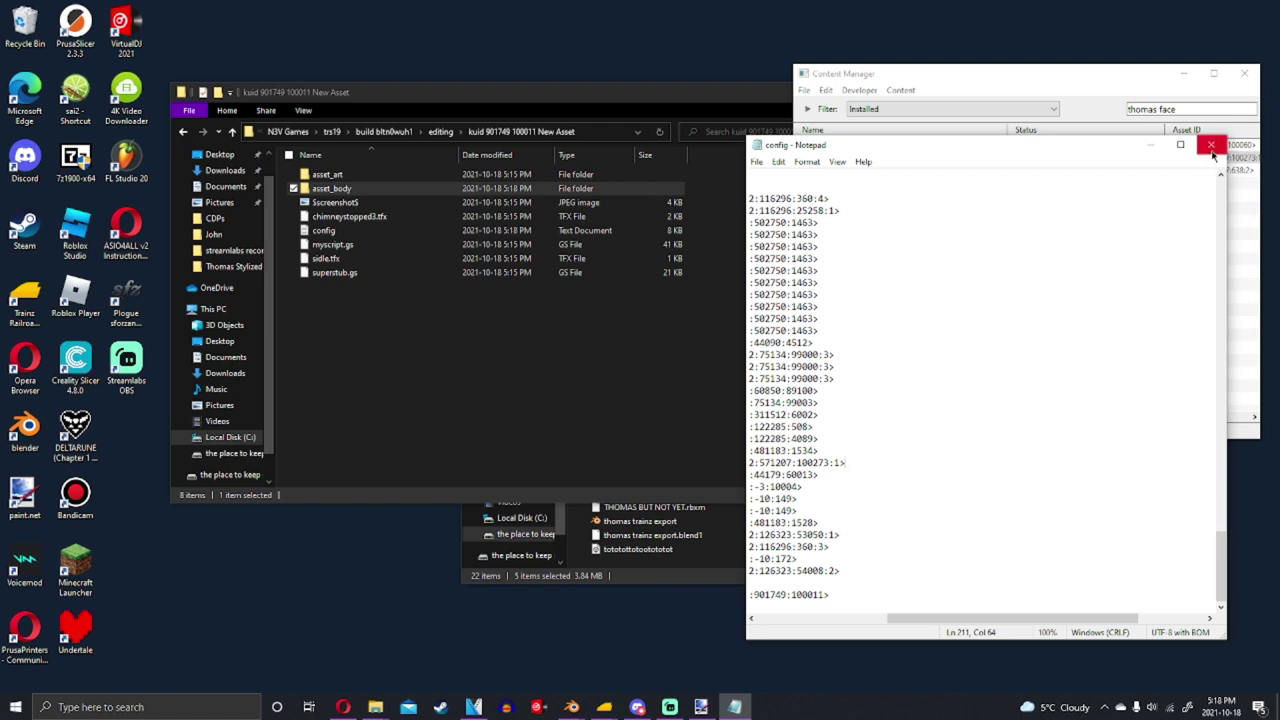
{"action": "left_click", "coordinate": [833, 246]}
{"action": "left_click", "coordinate": [1211, 145]}
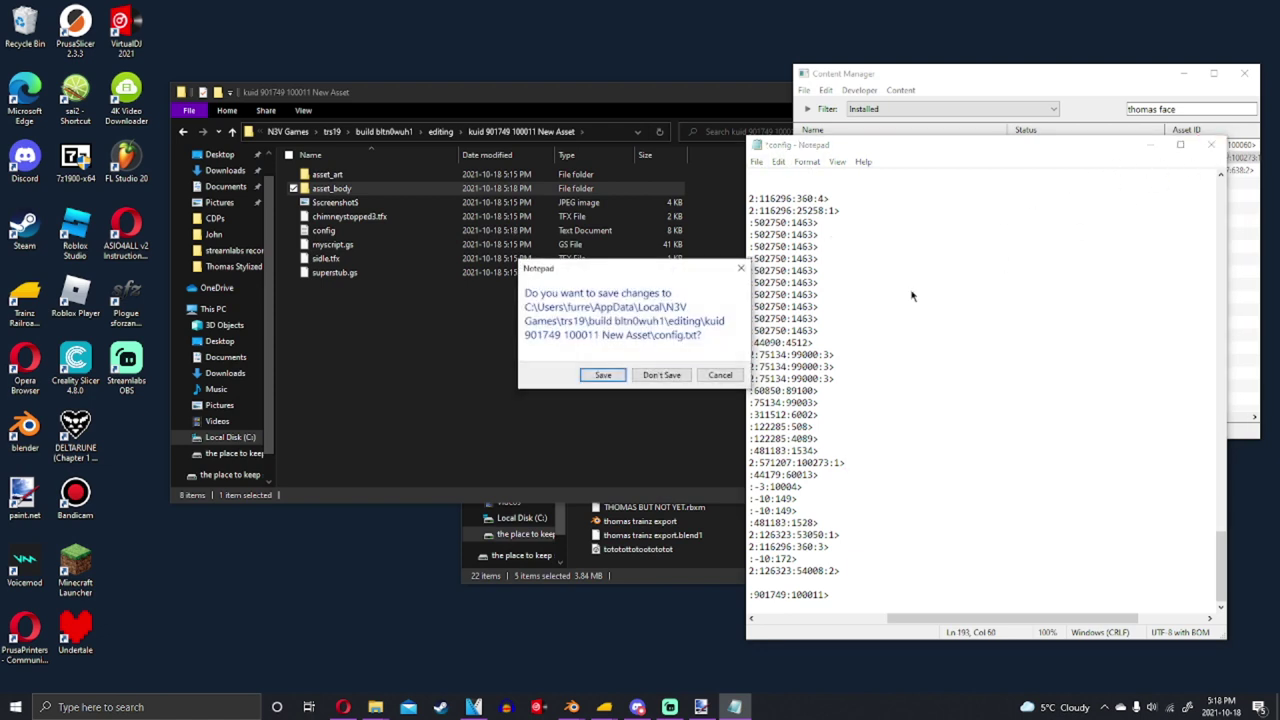
{"action": "left_click", "coordinate": [612, 376]}
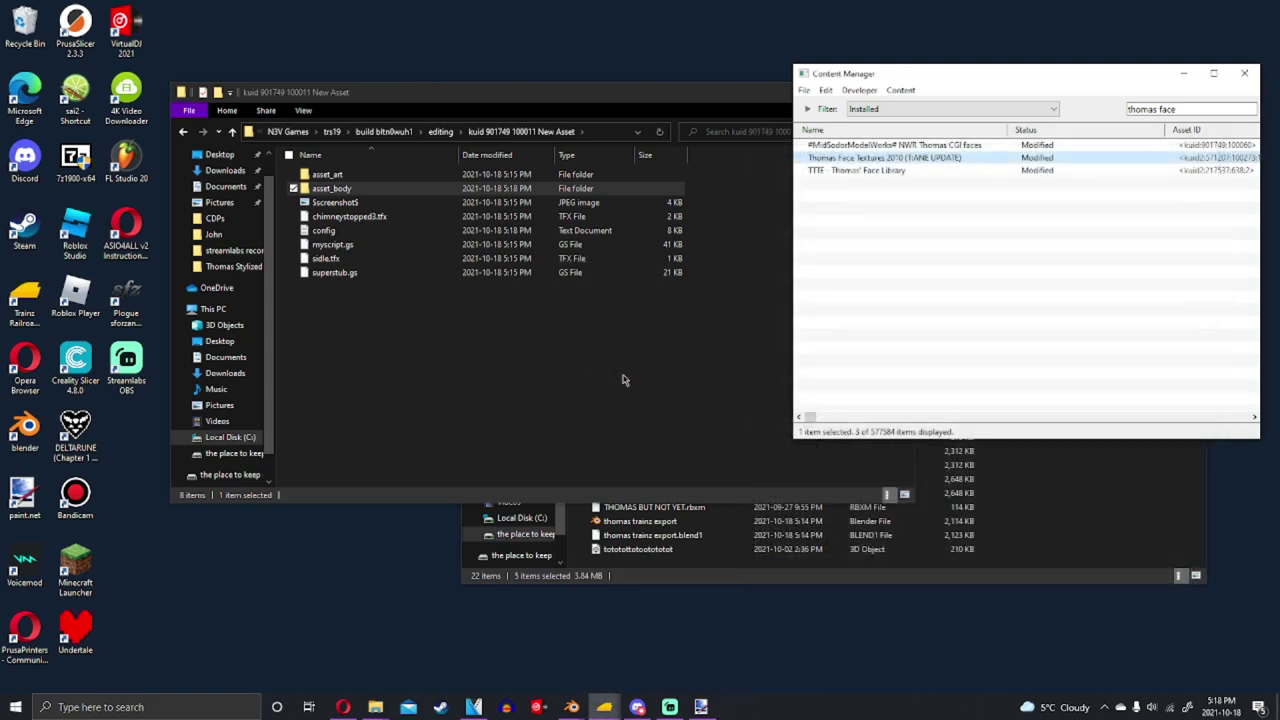
Filter the content list to Today without a search term and submit the edits of New Asset
{"action": "left_click", "coordinate": [949, 107]}
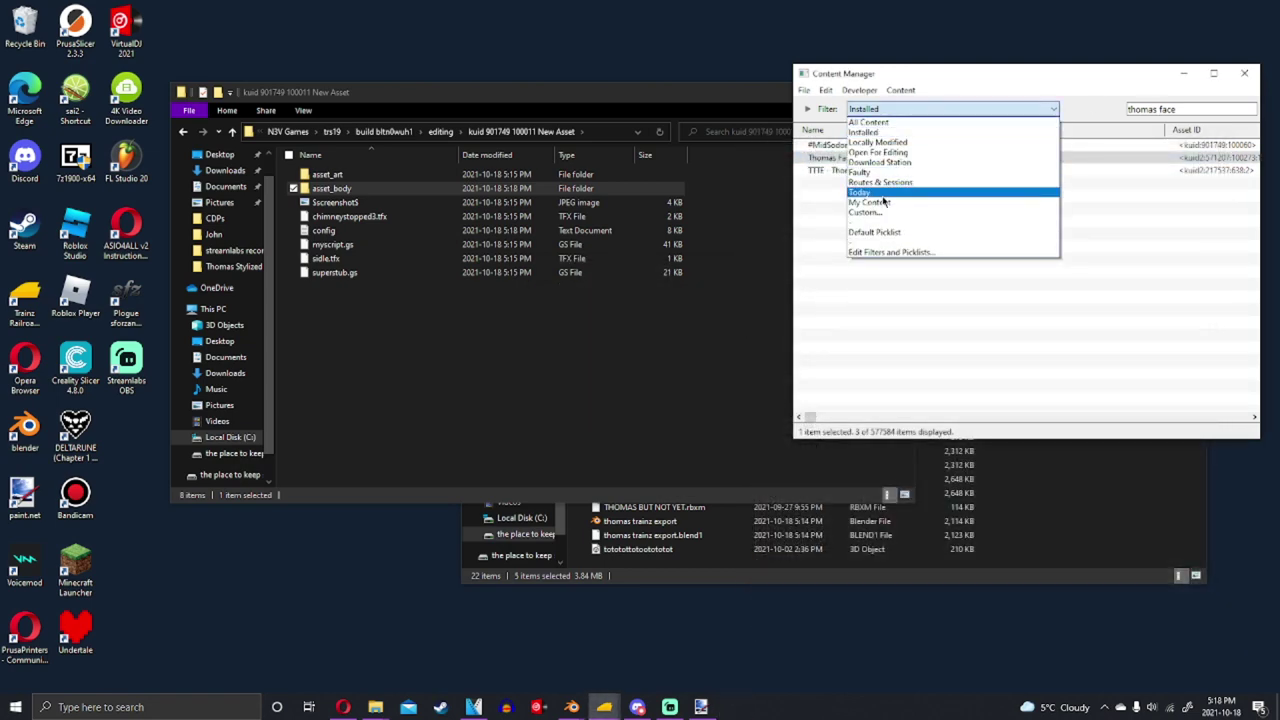
{"action": "left_click", "coordinate": [882, 202]}
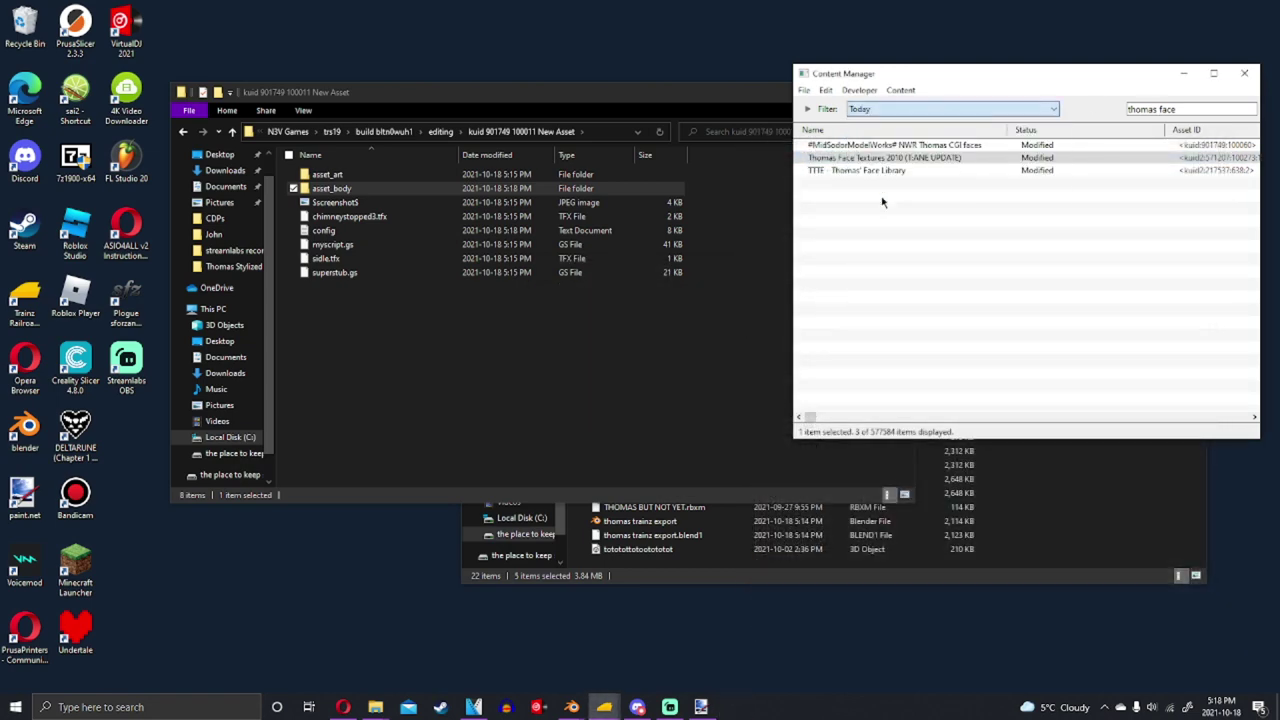
{"action": "left_click", "coordinate": [1197, 110]}
{"action": "left_click_drag", "start_coordinate": [1154, 109], "coordinate": [1026, 110]}
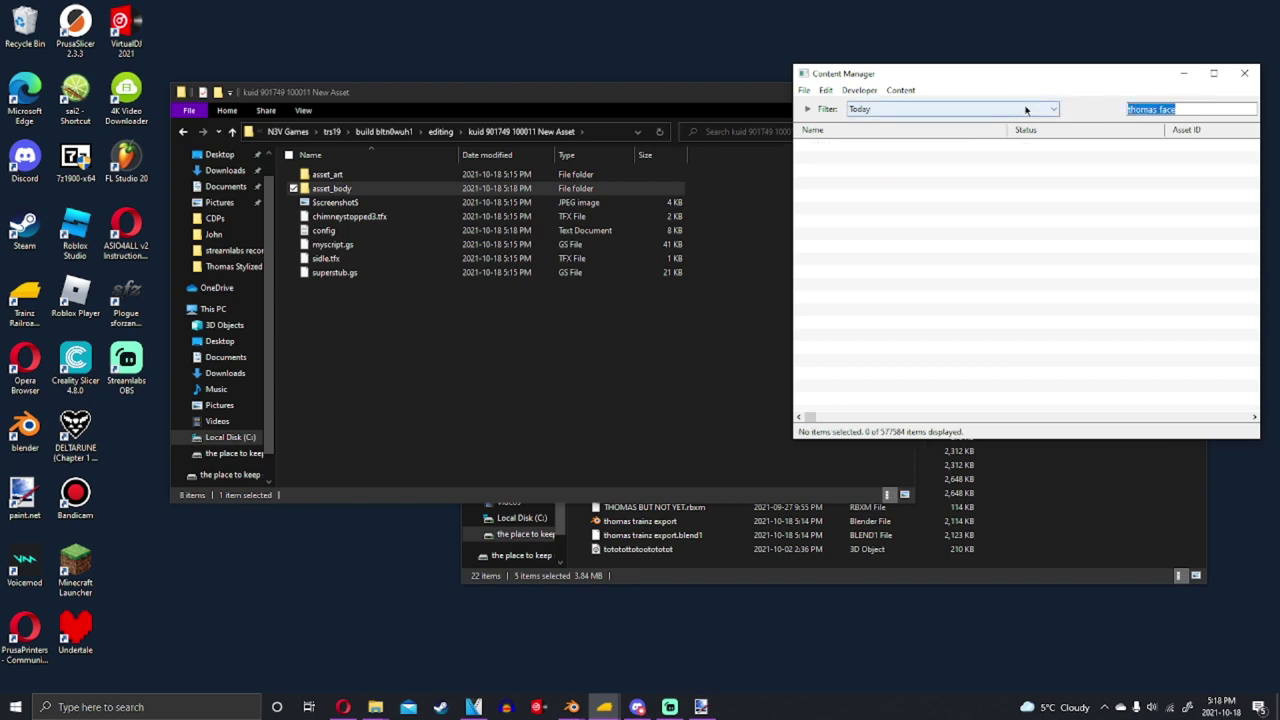
{"action": "key", "text": "BackSpace"}
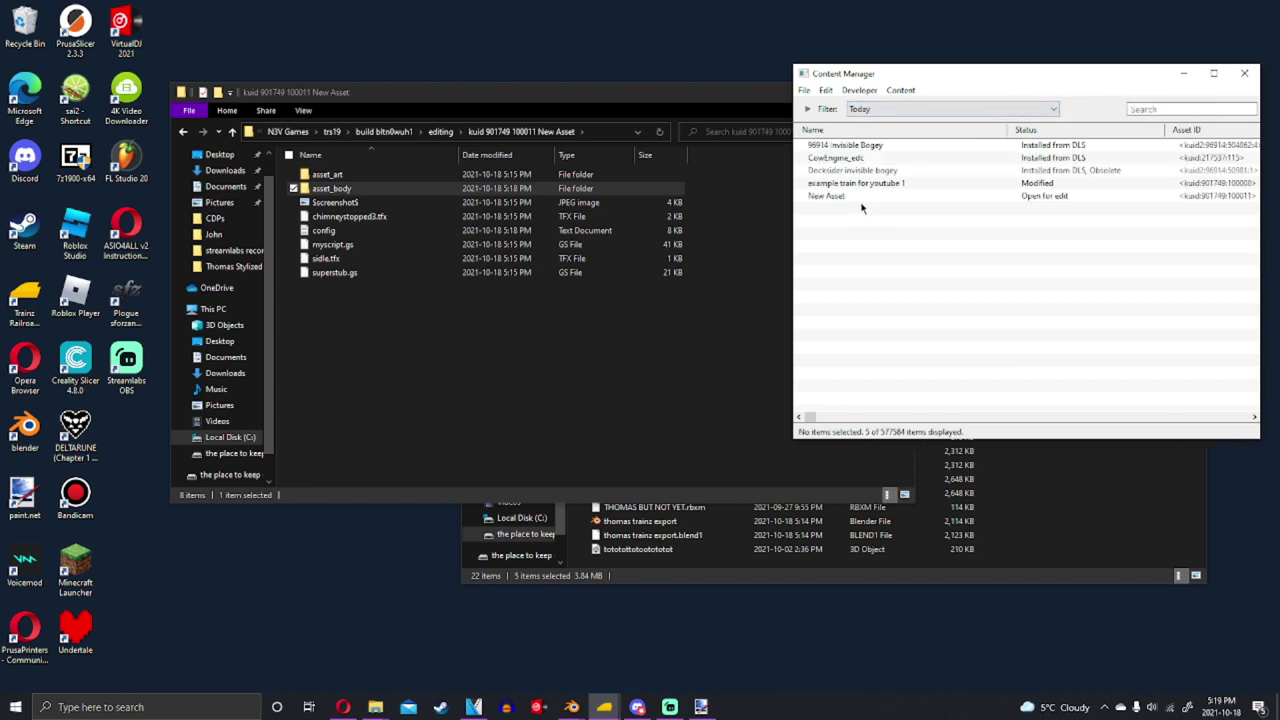
{"action": "right_click", "coordinate": [853, 198]}
{"action": "left_click", "coordinate": [903, 353]}
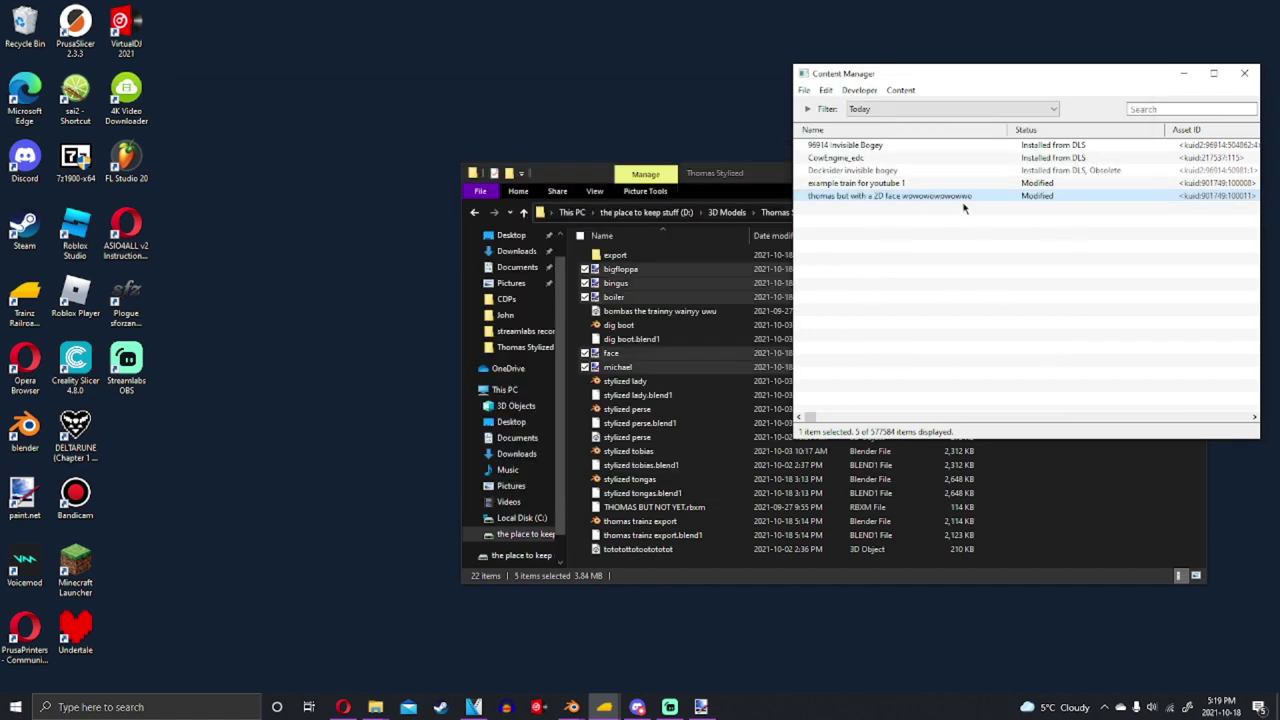
Open a preview of the submitted Thomas asset with the 2D face
{"action": "right_click", "coordinate": [975, 197]}
{"action": "mouse_move", "coordinate": [1018, 287]}
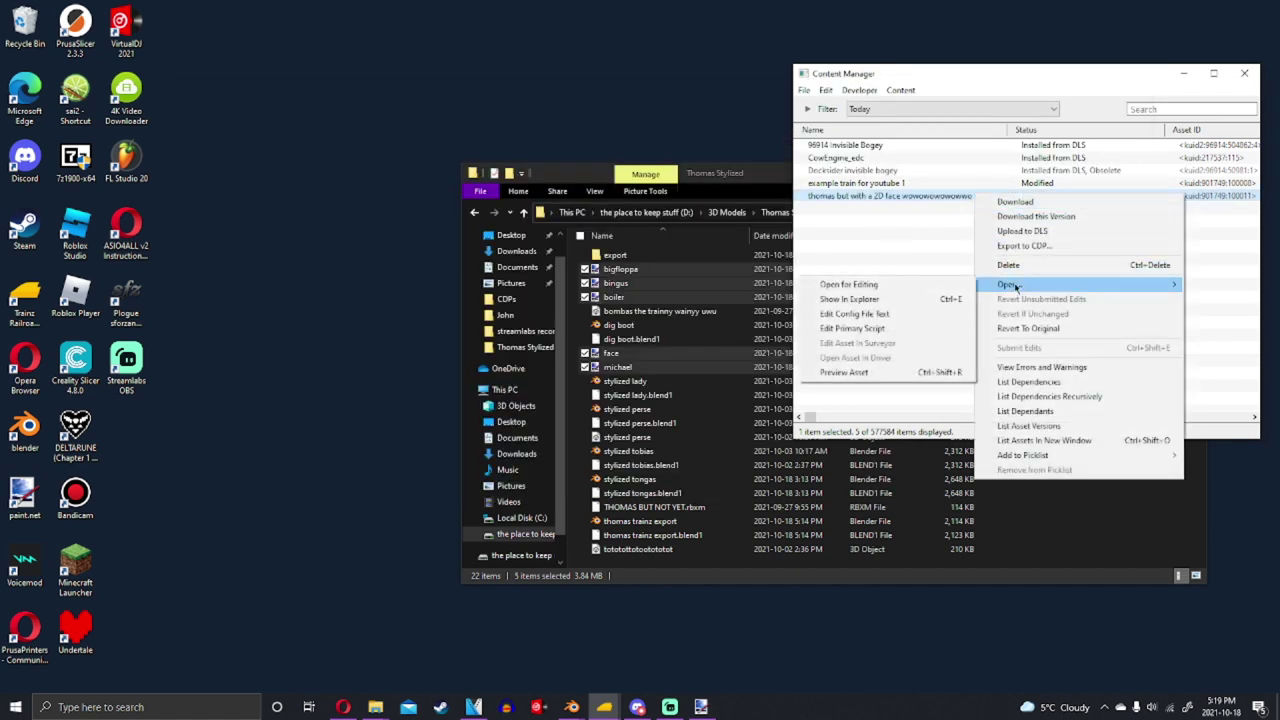
{"action": "left_click", "coordinate": [903, 376]}
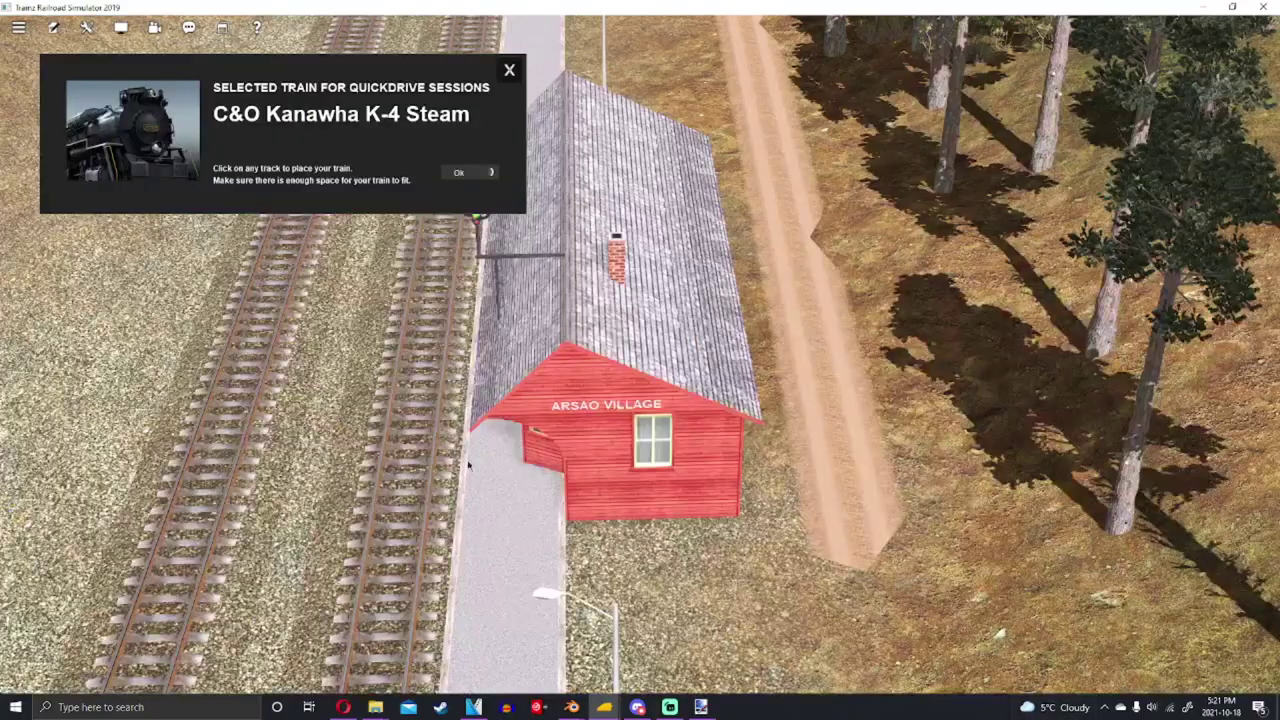
Enable train editing in Trainz, search for "thomas" and place the 2D-face Thomas on the track beside the Arsao Village station
{"action": "left_click", "coordinate": [458, 172]}
{"action": "left_click", "coordinate": [87, 28]}
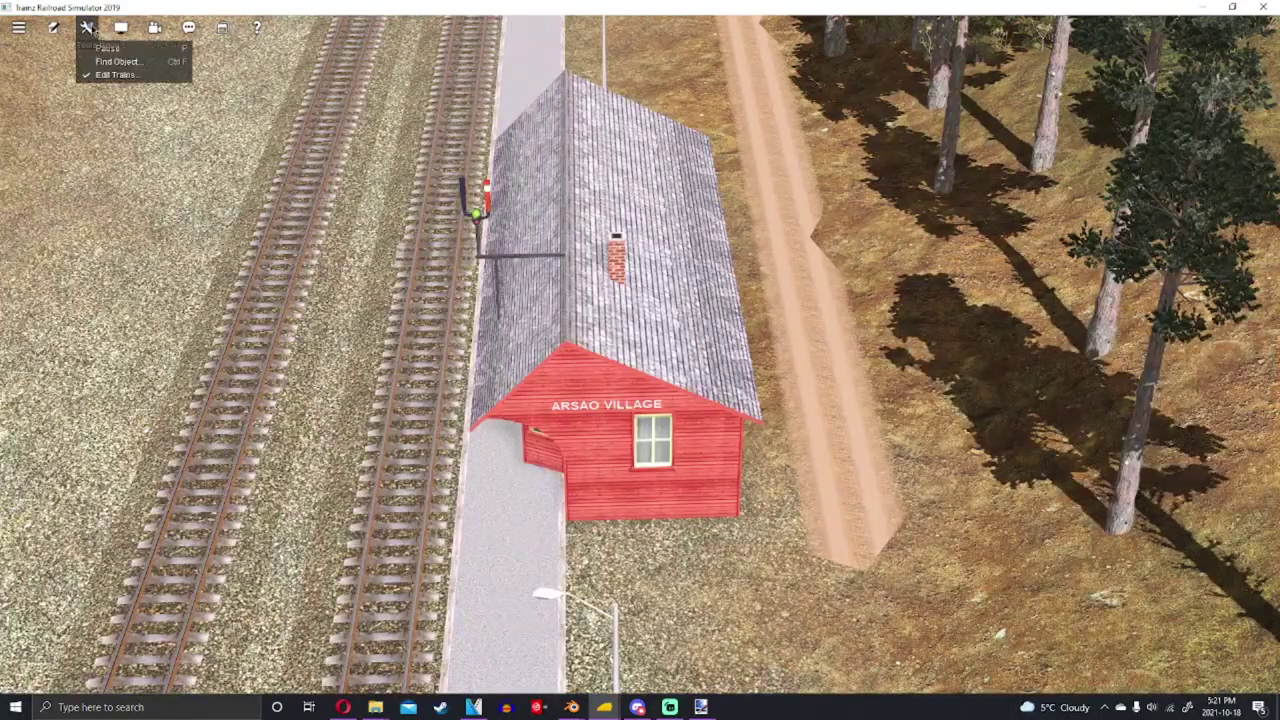
{"action": "left_click", "coordinate": [105, 76]}
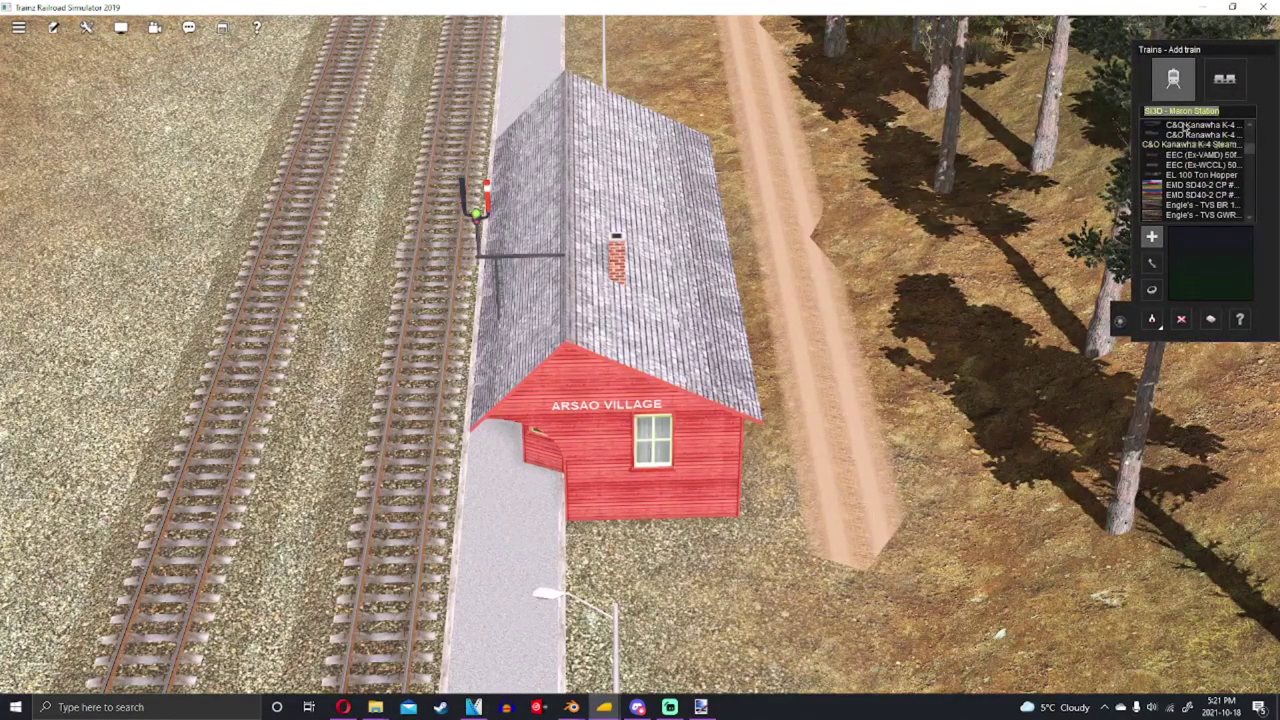
{"action": "type", "text": "thomas"}
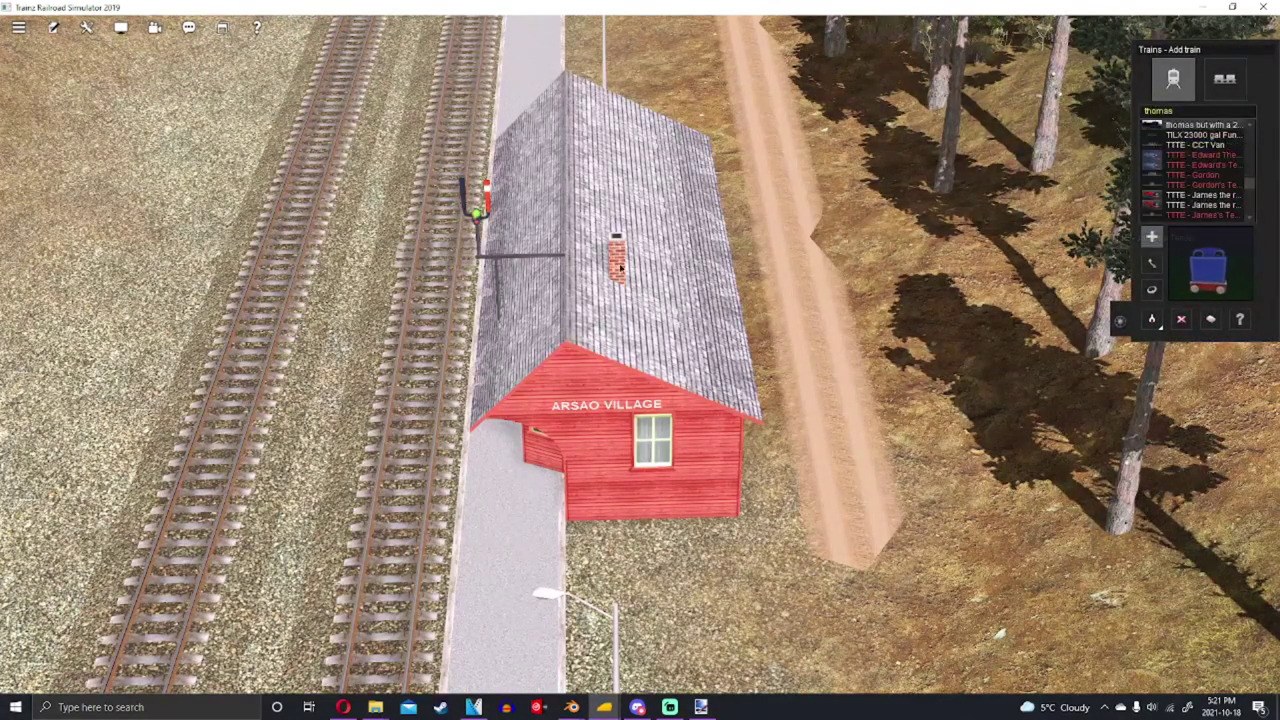
{"action": "left_click", "coordinate": [442, 325]}
{"action": "right_click_drag", "start_coordinate": [460, 348], "coordinate": [657, 371]}
{"action": "key", "text": "Left"}
{"action": "scroll", "coordinate": [657, 371], "scroll_direction": "up", "scroll_amount": 5}
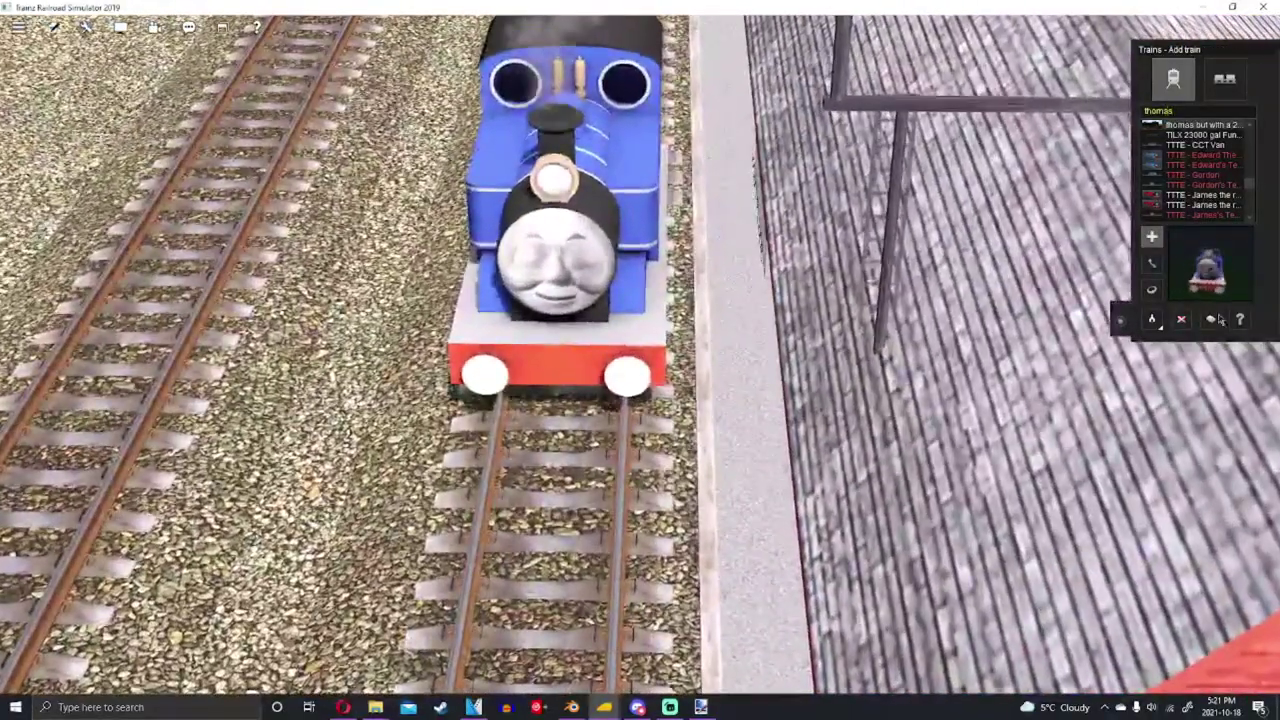
Set the placed Thomas engine's Operator/Livery to Cheeky (Eyes Forward)
{"action": "left_click", "coordinate": [626, 285]}
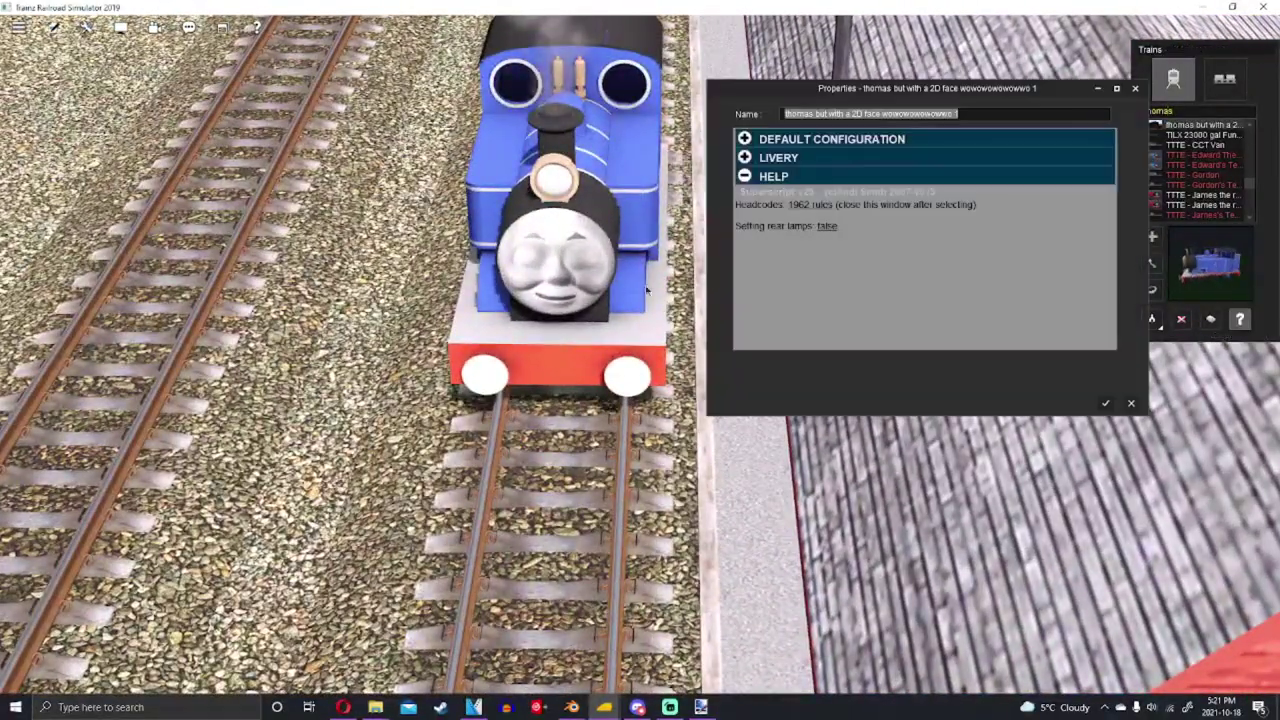
{"action": "left_click", "coordinate": [750, 158]}
{"action": "left_click", "coordinate": [880, 191]}
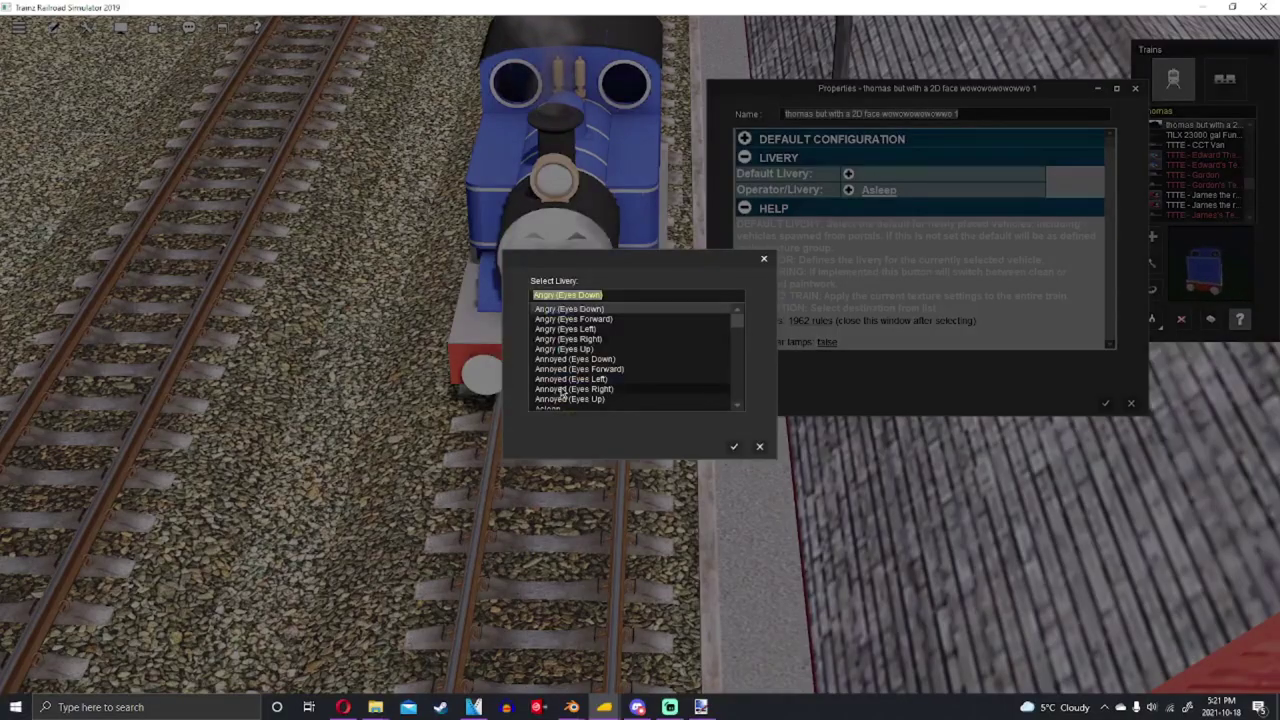
{"action": "scroll", "coordinate": [562, 393], "scroll_direction": "down", "scroll_amount": 4}
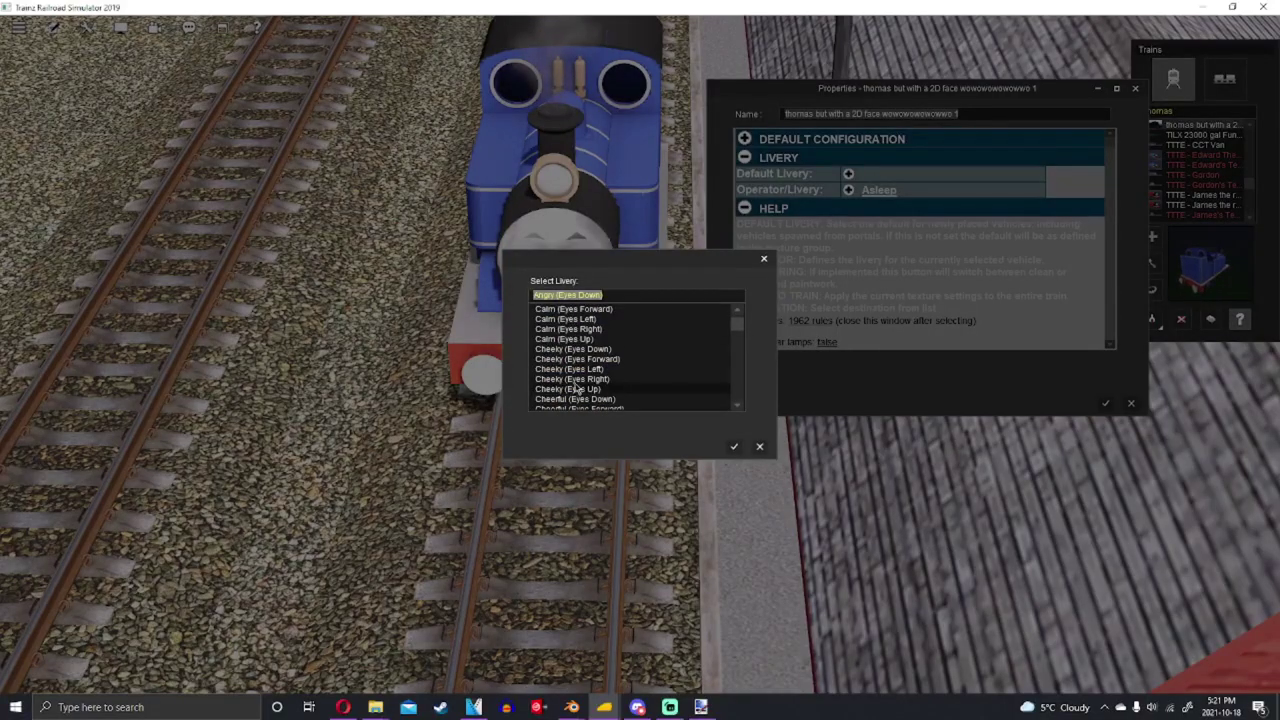
{"action": "left_click", "coordinate": [734, 449]}
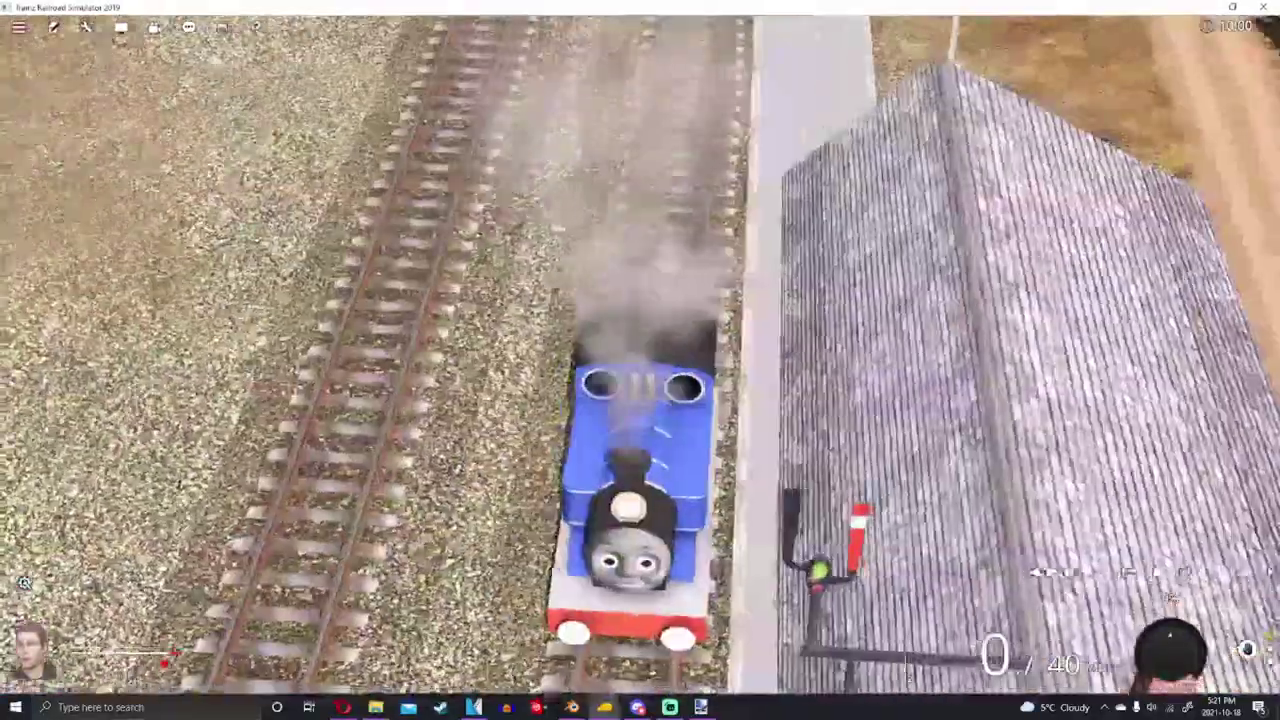
Drive the Thomas engine forward past the station and examine its body and face from several camera angles
{"action": "key", "text": "w"}
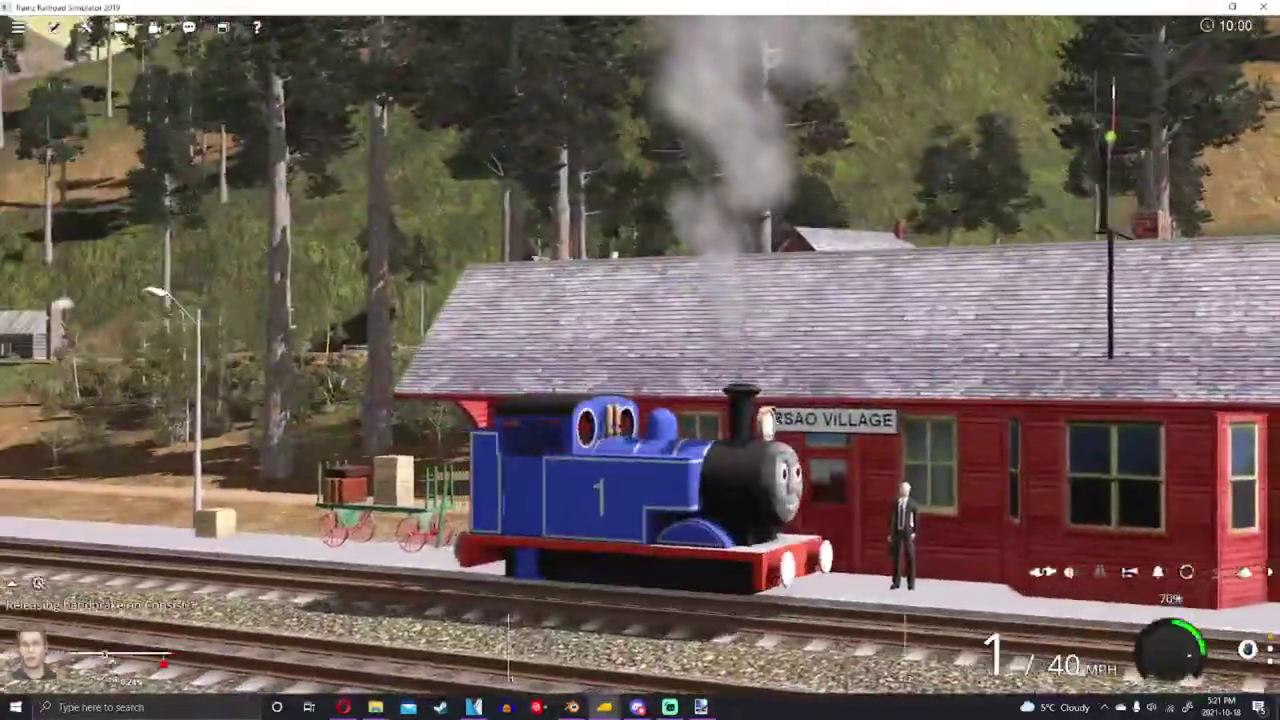
{"action": "key", "text": "Left"}
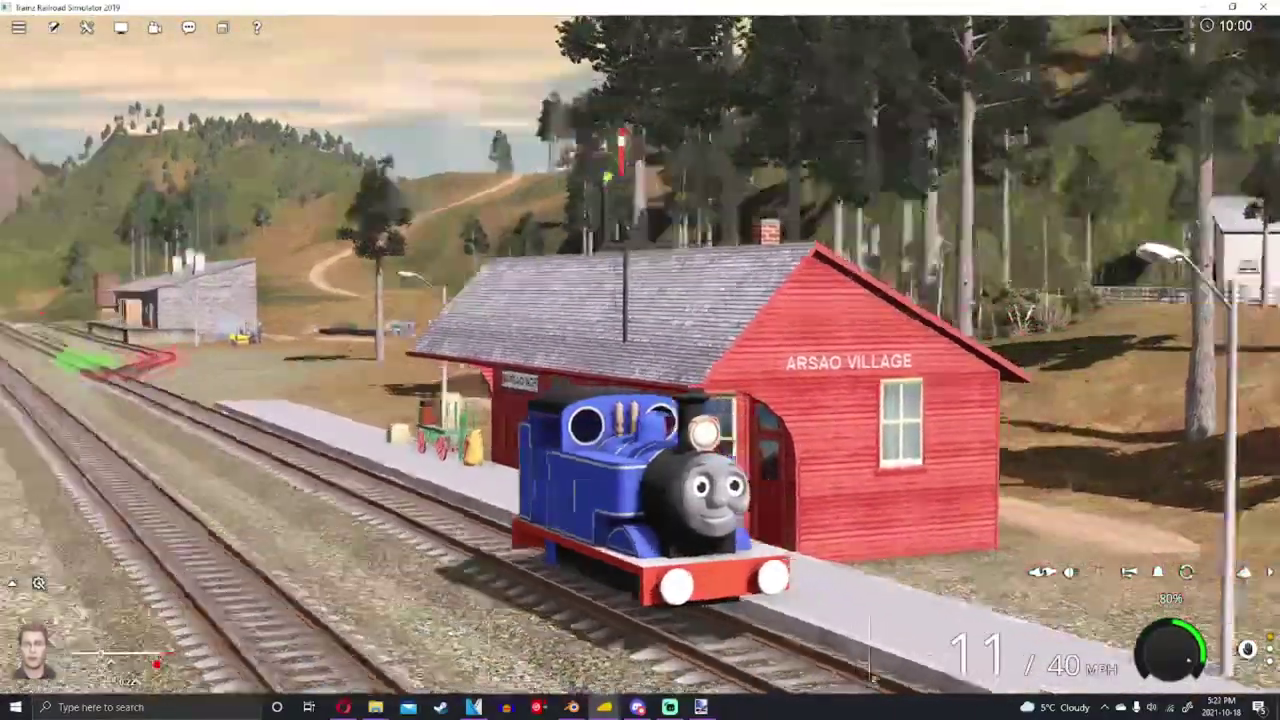
{"action": "key", "text": "Left"}
{"action": "key", "text": "Down"}
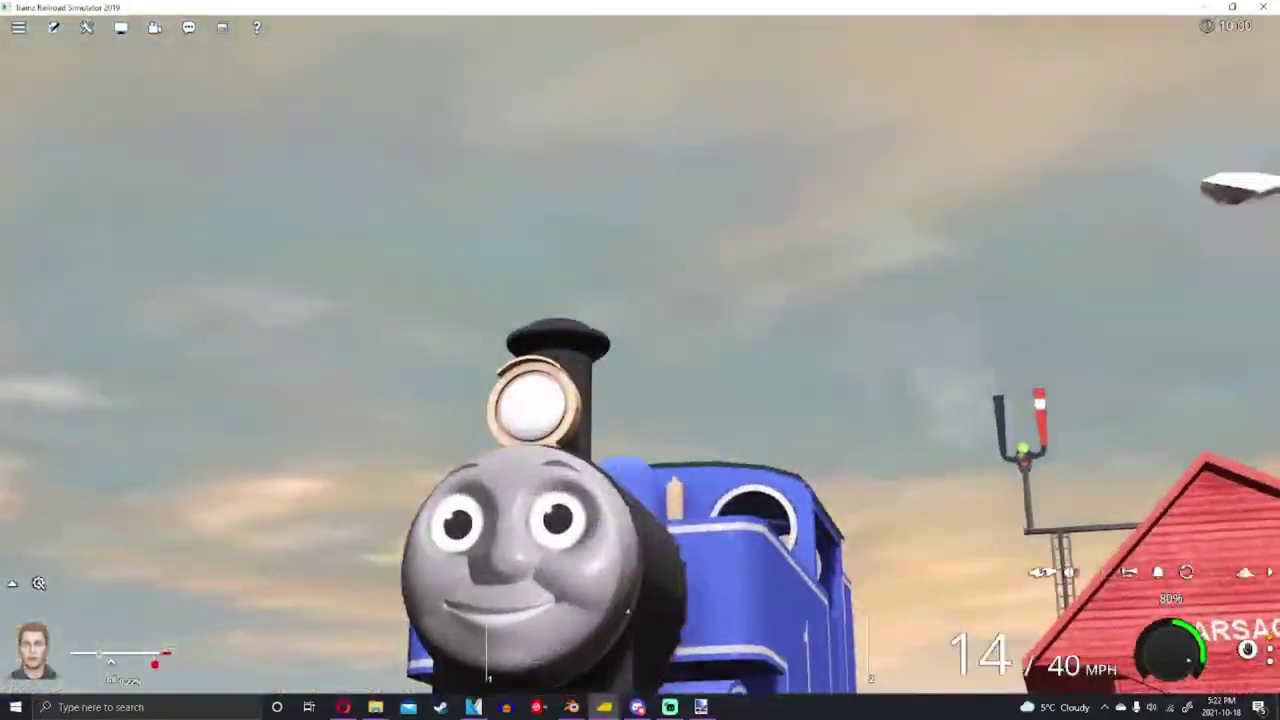
{"action": "key", "text": "Up"}
{"action": "key", "text": "Right"}
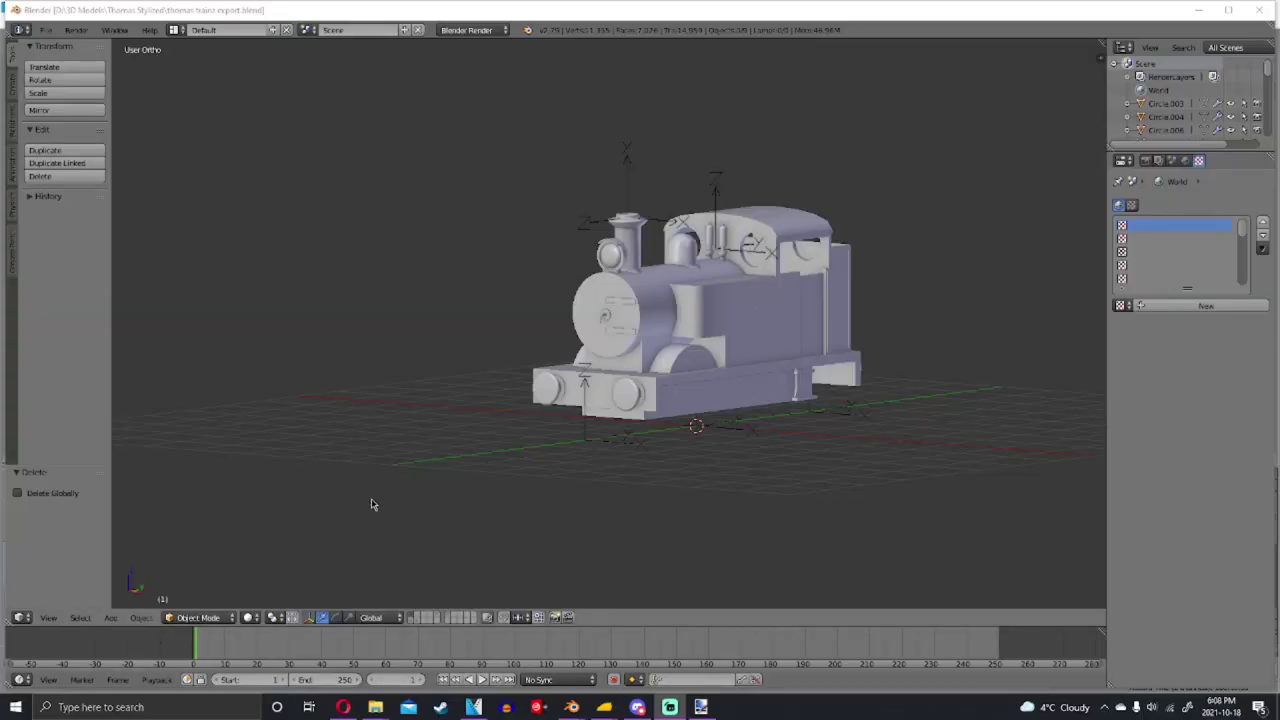
Switch to Blender and save thomas trainz export.blend over the existing file
{"action": "middle_click_drag", "start_coordinate": [726, 331], "coordinate": [618, 332]}
{"action": "scroll", "coordinate": [648, 342], "scroll_direction": "up", "scroll_amount": 2}
{"action": "scroll", "coordinate": [500, 340], "scroll_direction": "up", "scroll_amount": 3}
{"action": "scroll", "coordinate": [618, 332], "scroll_direction": "down", "scroll_amount": 2}
{"action": "key", "text": "ctrl+s"}
{"action": "left_click", "coordinate": [618, 331]}
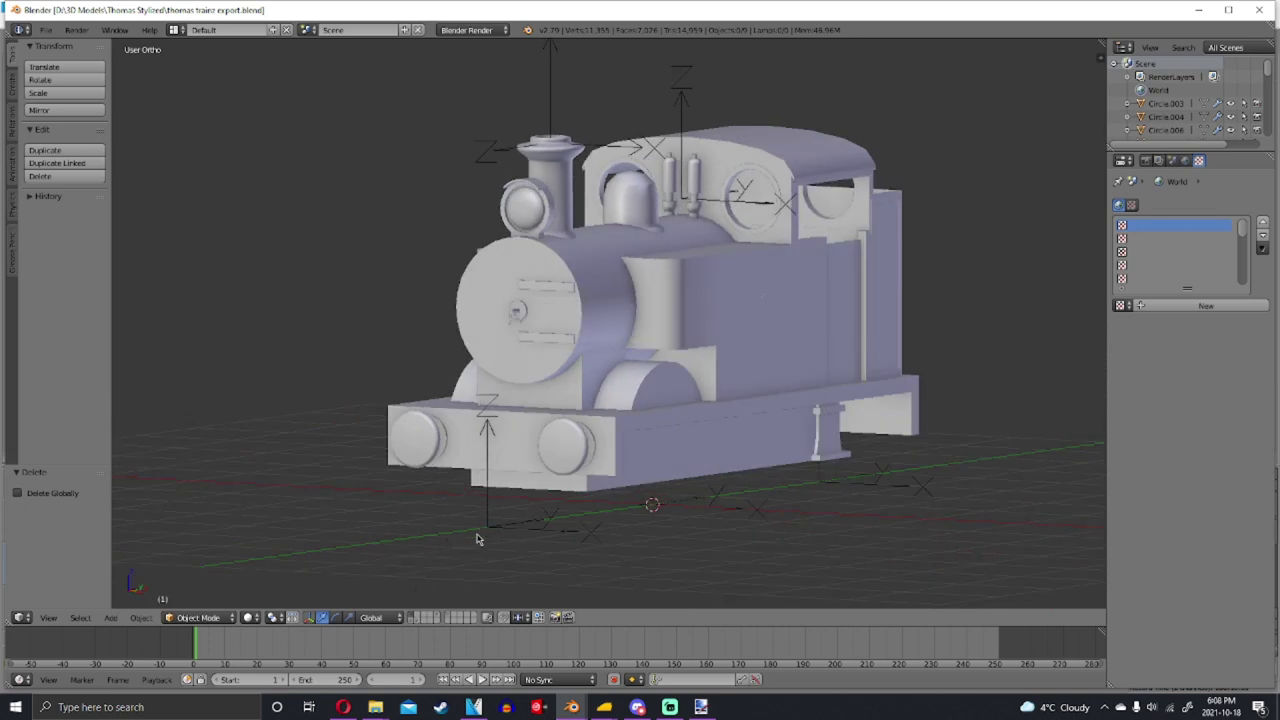
Switch between the scene layers to compare the happy and sad 3D face models
{"action": "scroll", "coordinate": [477, 539], "scroll_direction": "up", "scroll_amount": 1}
{"action": "left_click", "coordinate": [415, 621]}
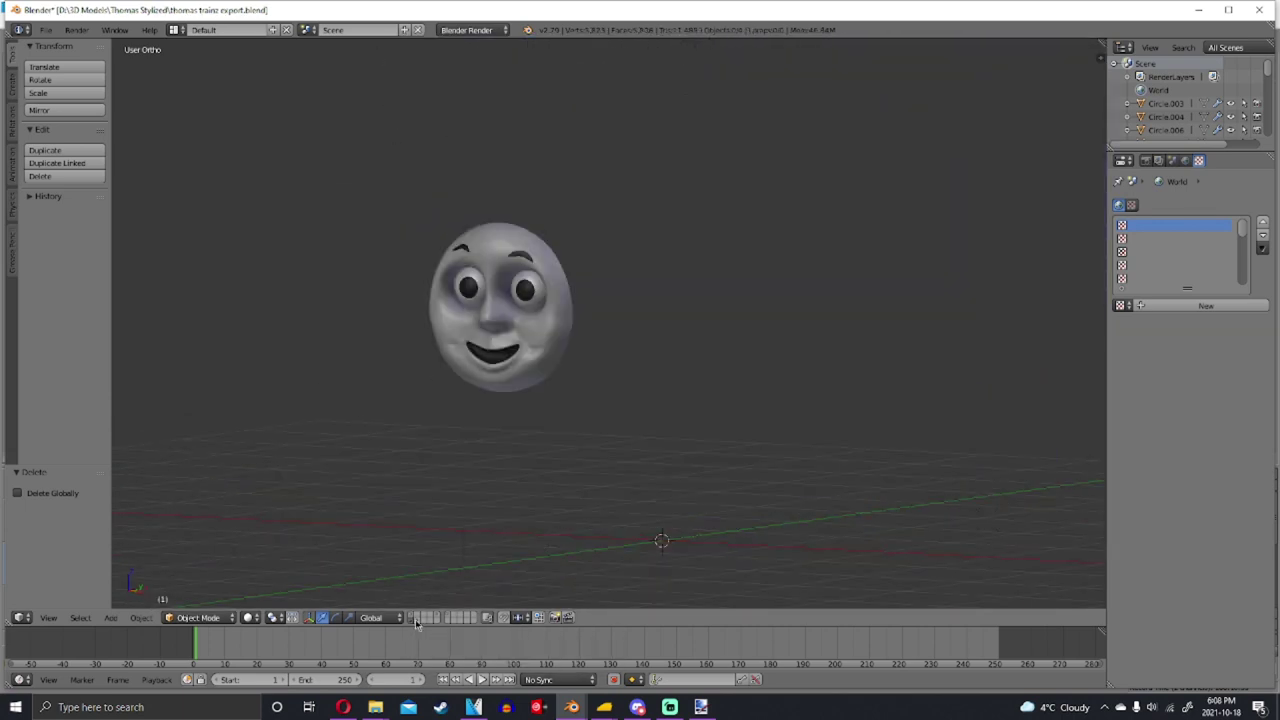
{"action": "left_click", "coordinate": [420, 622]}
{"action": "left_click", "coordinate": [411, 621]}
{"action": "left_click", "coordinate": [418, 622]}
{"action": "left_click", "coordinate": [412, 621]}
{"action": "left_click", "coordinate": [418, 622]}
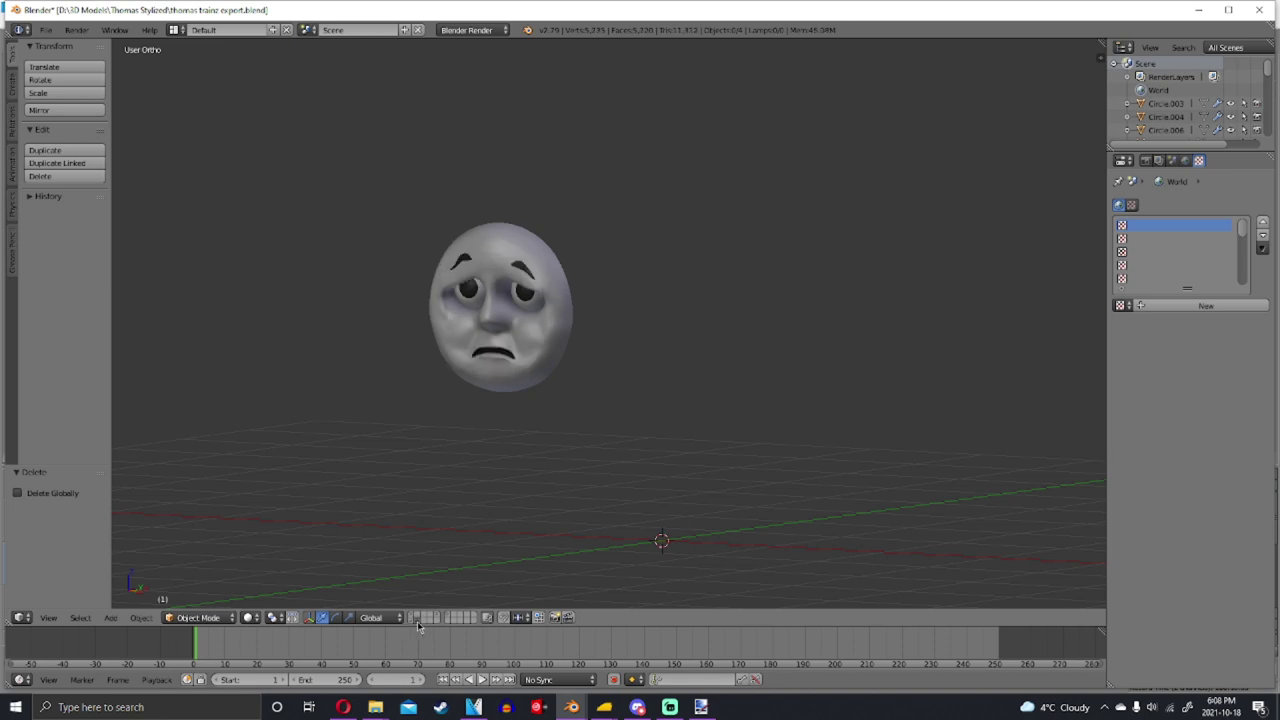
{"action": "left_click", "coordinate": [412, 621]}
{"action": "left_click", "coordinate": [418, 622]}
View the sad face from the front and save the file again
{"action": "scroll", "coordinate": [527, 443], "scroll_direction": "down", "scroll_amount": 3}
{"action": "key", "text": "KP_1"}
{"action": "scroll", "coordinate": [567, 374], "scroll_direction": "up", "scroll_amount": 5}
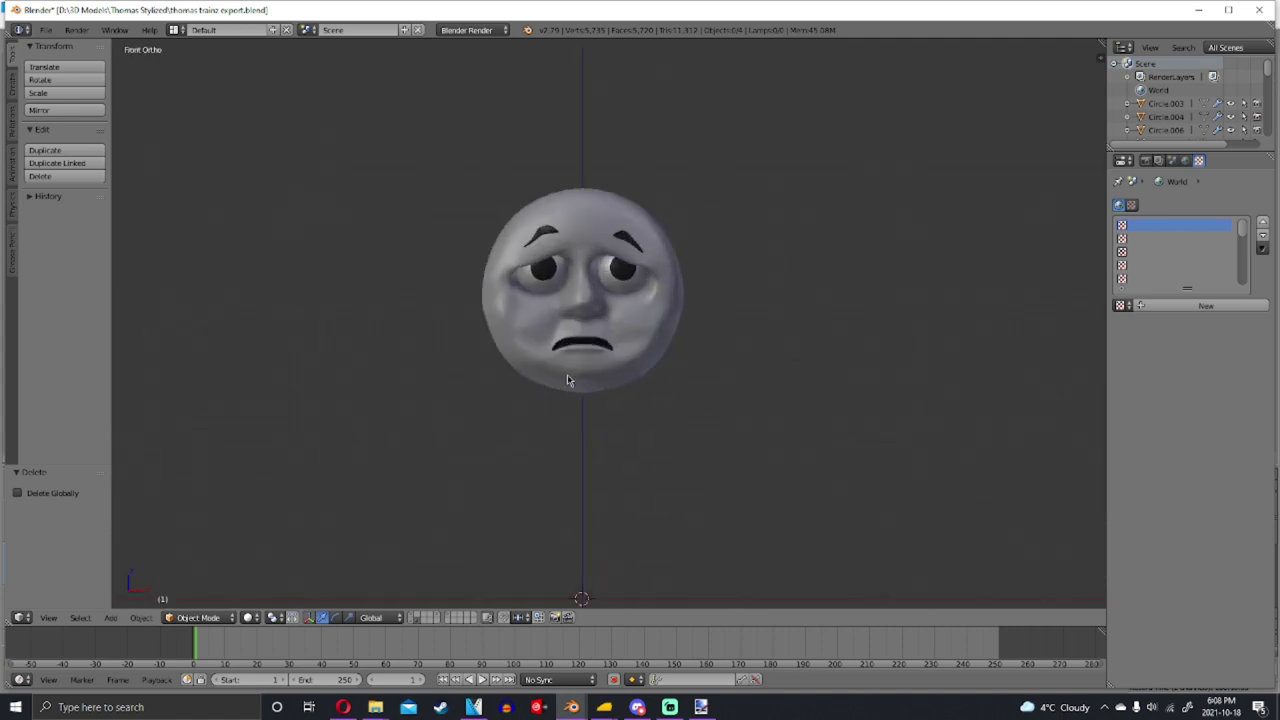
{"action": "key", "text": "ctrl+s"}
{"action": "left_click", "coordinate": [569, 373]}
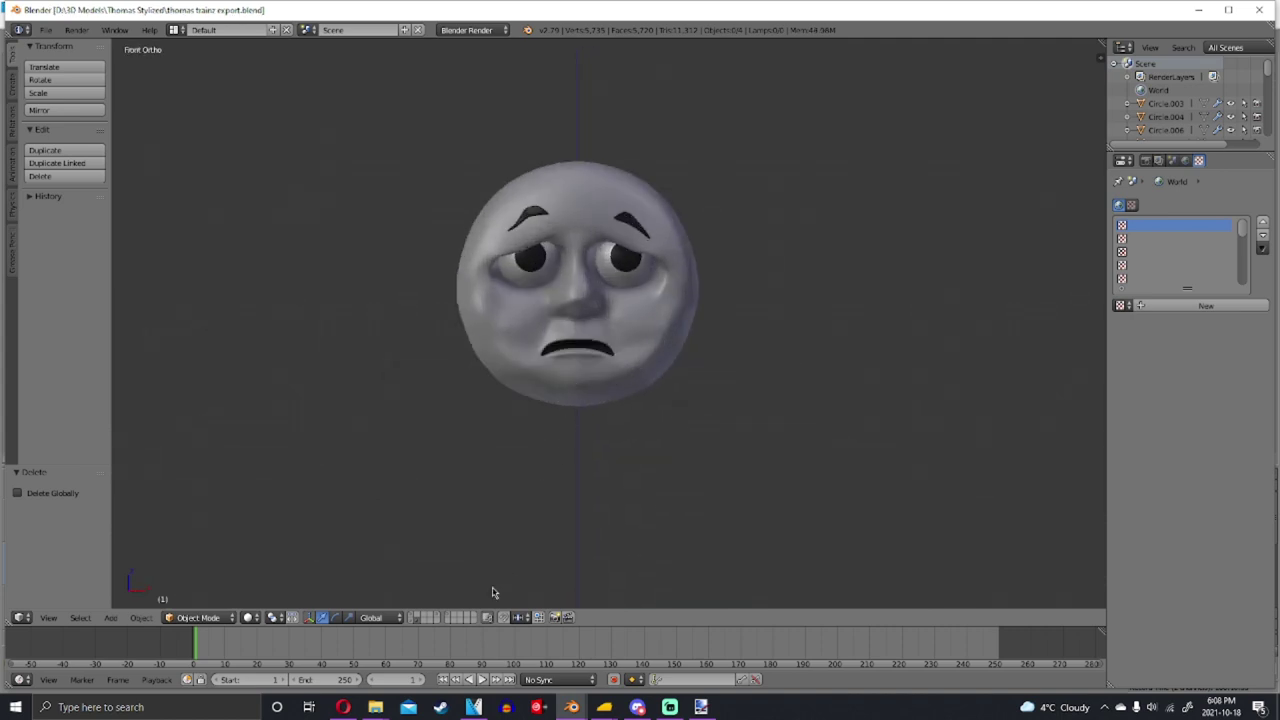
Show the happy face's layer, select its eyes and move them to another layer
{"action": "left_click", "coordinate": [413, 620]}
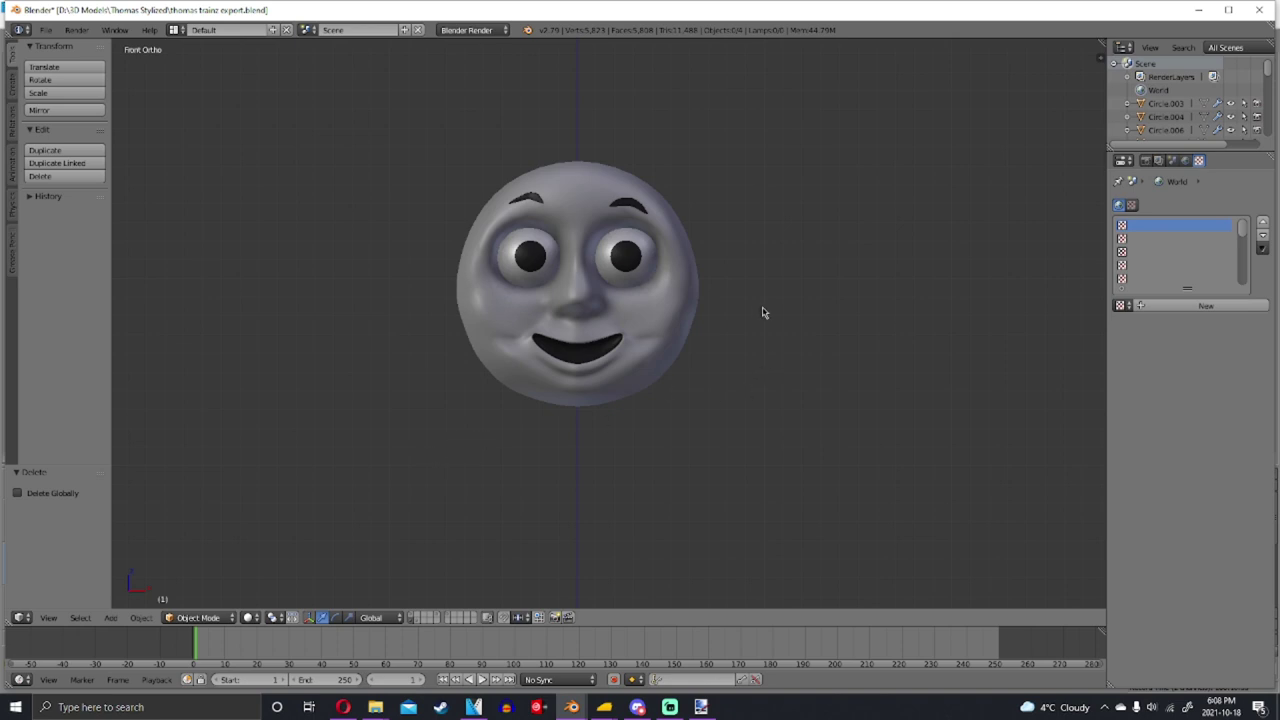
{"action": "left_click", "coordinate": [412, 620]}
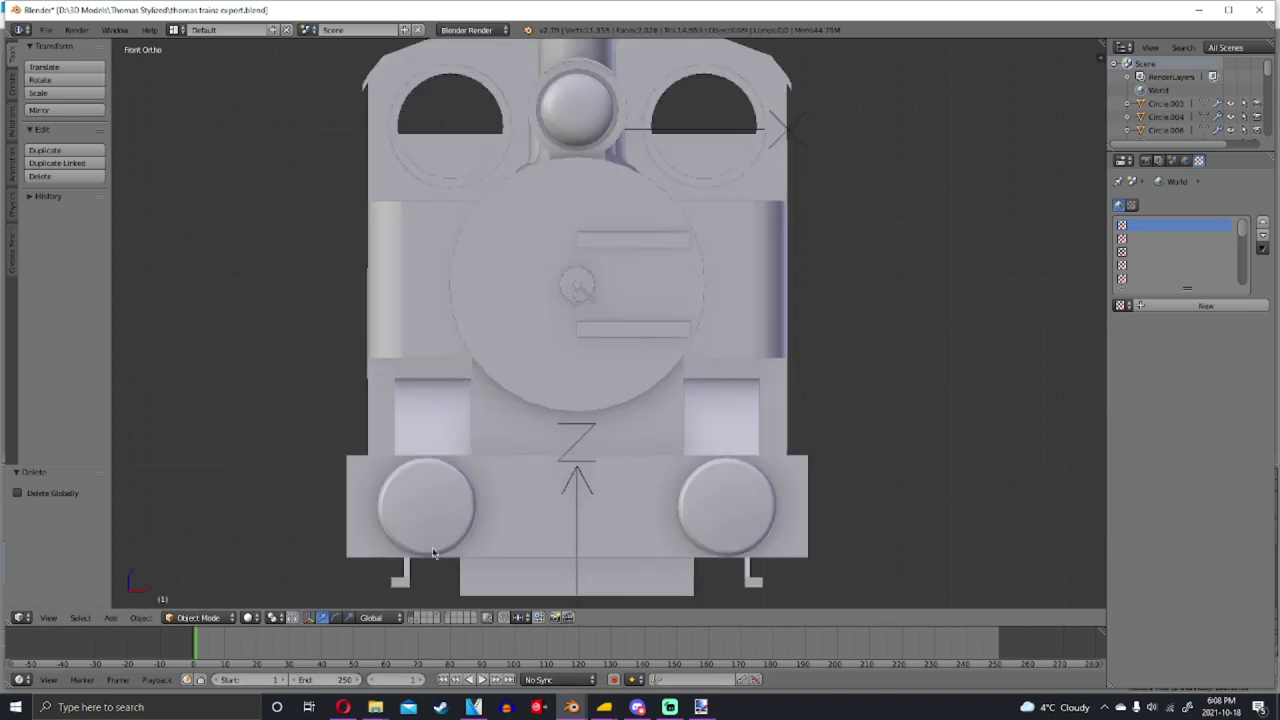
{"action": "left_click", "coordinate": [413, 620]}
{"action": "right_click", "coordinate": [625, 257]}
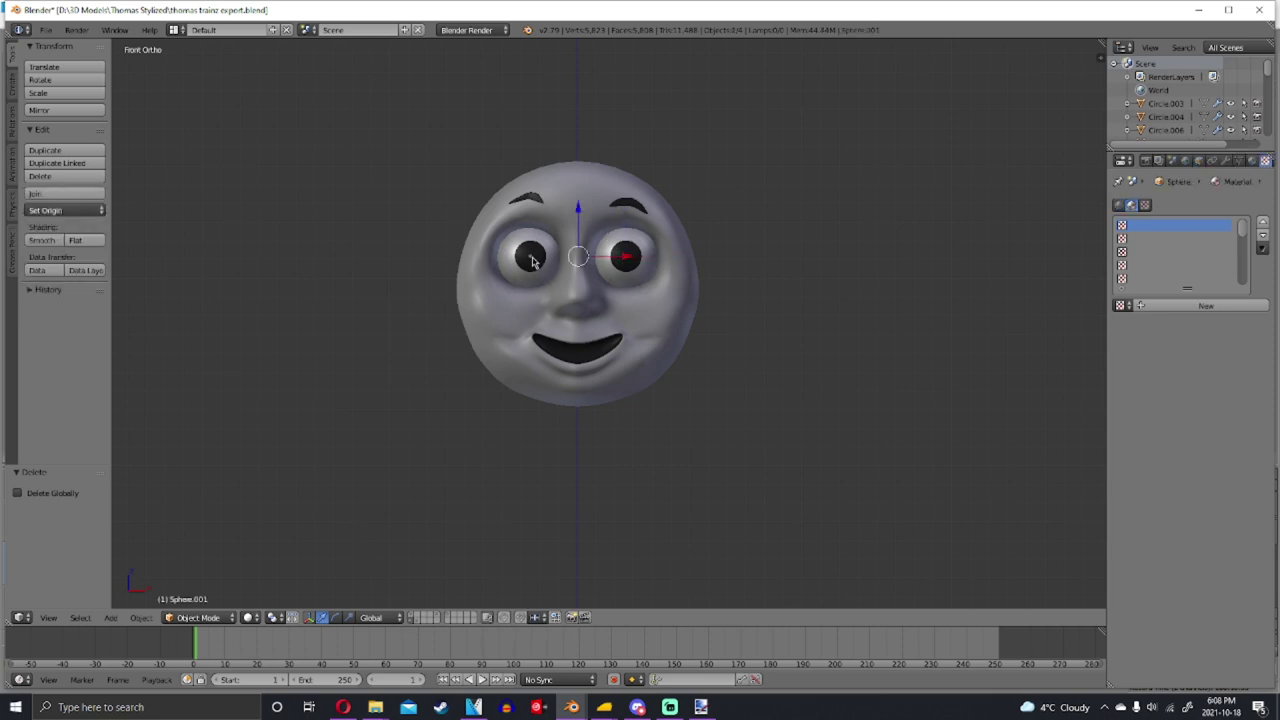
{"action": "scroll", "coordinate": [532, 261], "scroll_direction": "up", "scroll_amount": 2}
{"action": "key", "text": "m"}
{"action": "left_click", "coordinate": [705, 322]}
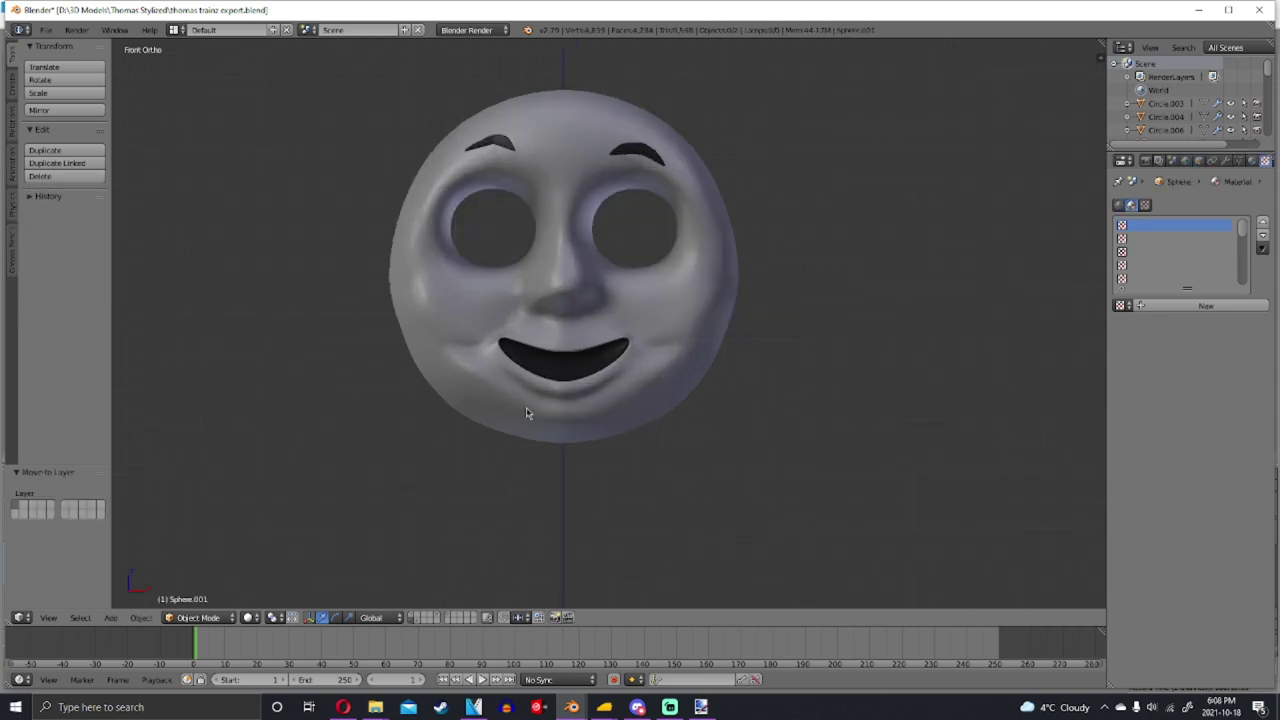
Select the happy face's eyebrow mesh and try to assign Material.013 to all of its faces
{"action": "scroll", "coordinate": [700, 363], "scroll_direction": "down", "scroll_amount": 3}
{"action": "middle_click_drag", "start_coordinate": [698, 362], "coordinate": [598, 380]}
{"action": "scroll", "coordinate": [446, 294], "scroll_direction": "up", "scroll_amount": 4}
{"action": "middle_click_drag", "start_coordinate": [454, 357], "coordinate": [569, 389], "text": "shift"}
{"action": "right_click", "coordinate": [551, 215]}
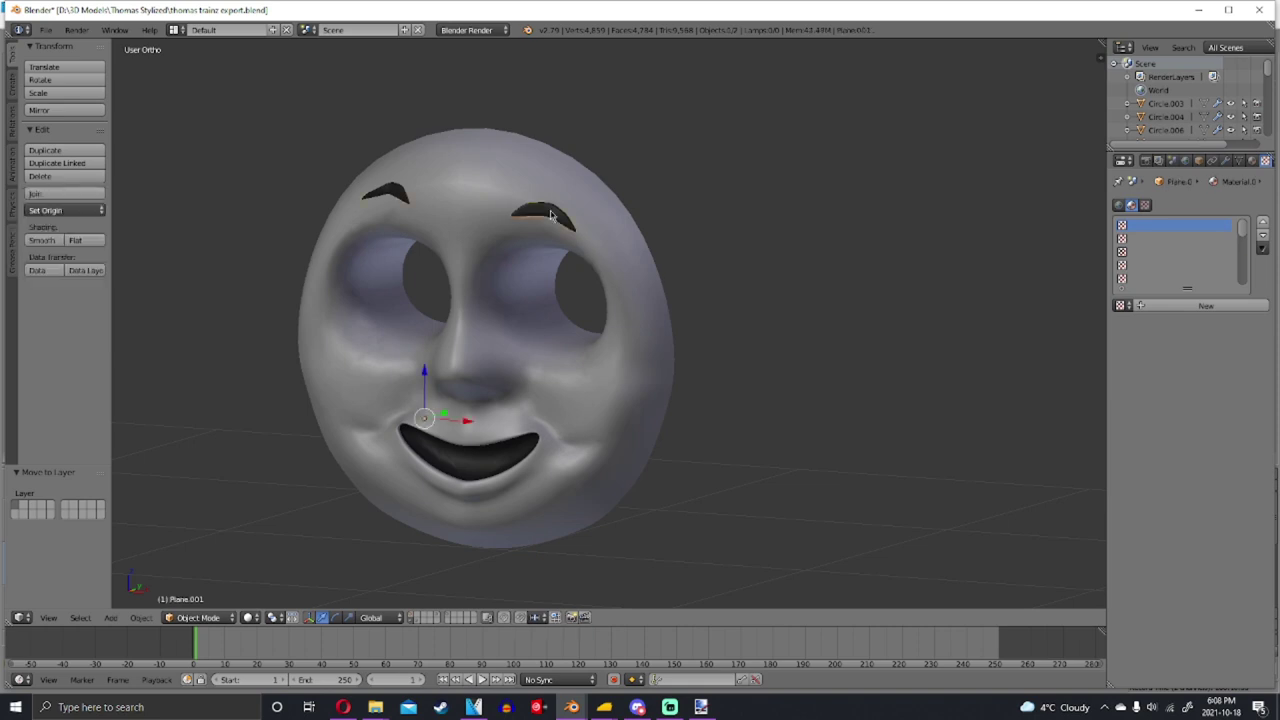
{"action": "left_click", "coordinate": [1251, 161]}
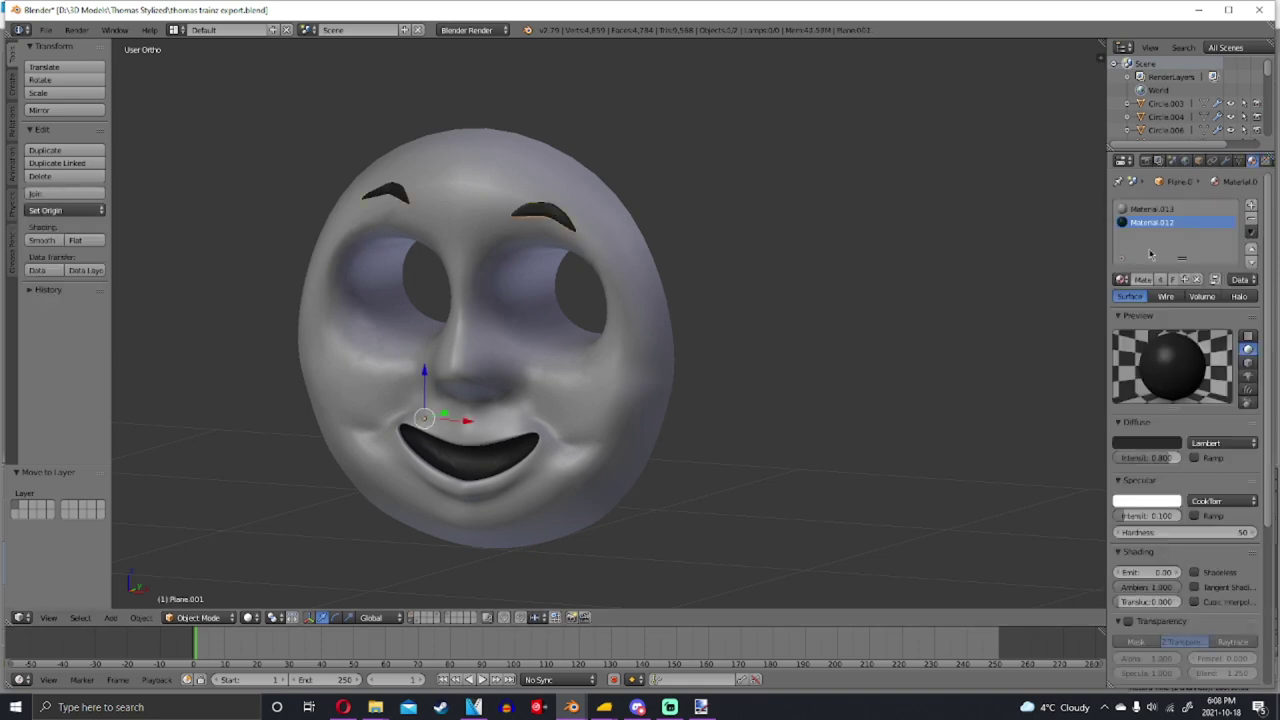
{"action": "key", "text": "Tab"}
{"action": "key", "text": "a"}
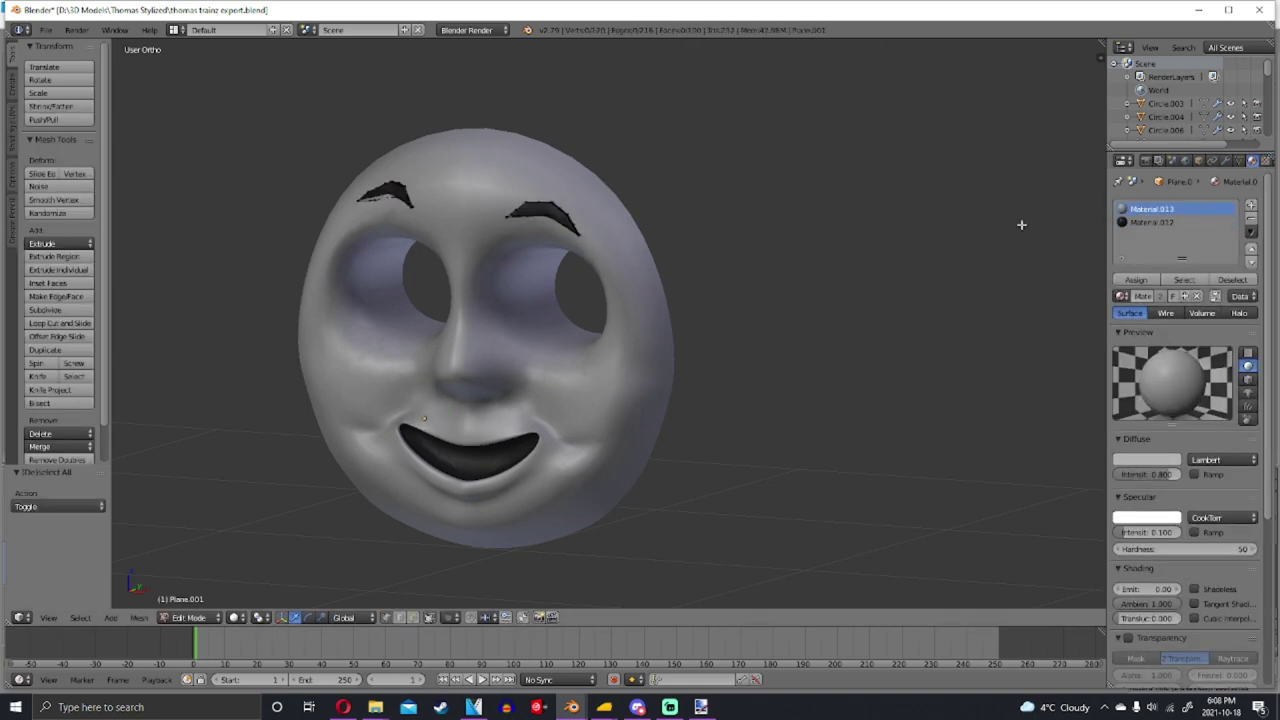
{"action": "key", "text": "a"}
{"action": "left_click", "coordinate": [1137, 280]}
{"action": "key", "text": "Tab"}
Extend the eyebrows through the face so they stick out in front and behind, and show the model in Solid shading
{"action": "middle_click_drag", "start_coordinate": [709, 266], "coordinate": [646, 258]}
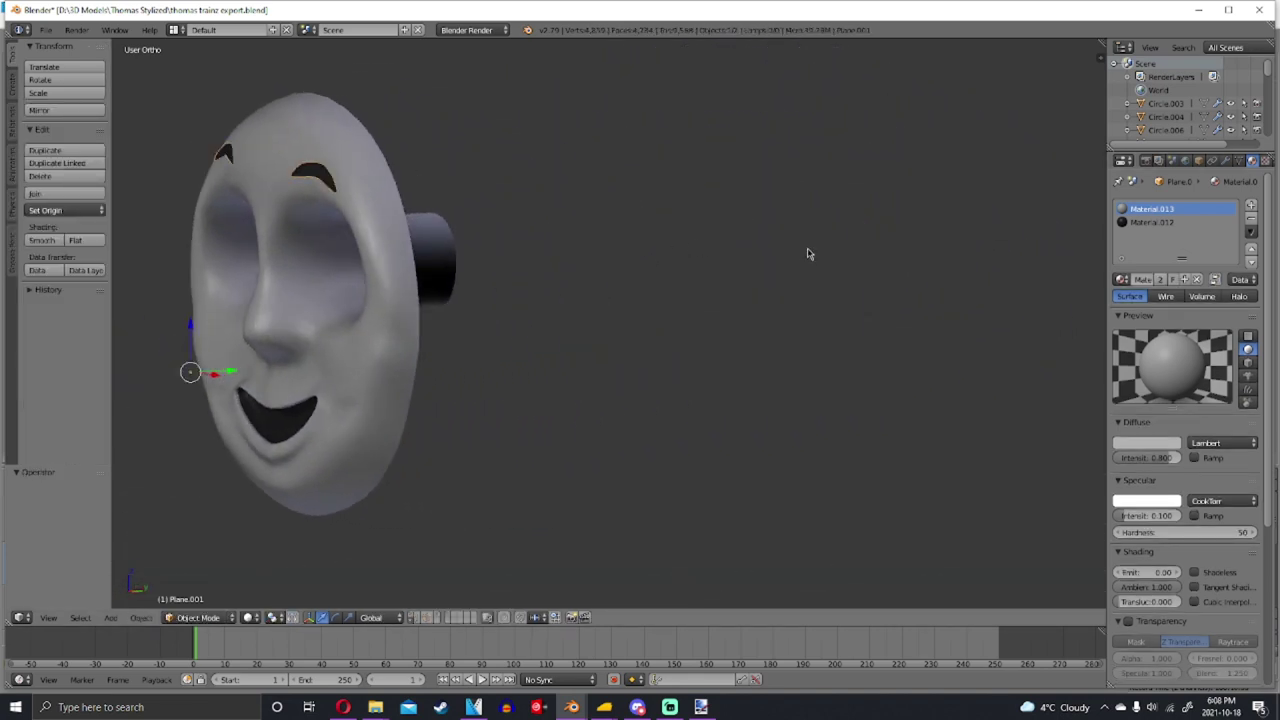
{"action": "middle_click_drag", "start_coordinate": [808, 254], "coordinate": [457, 266]}
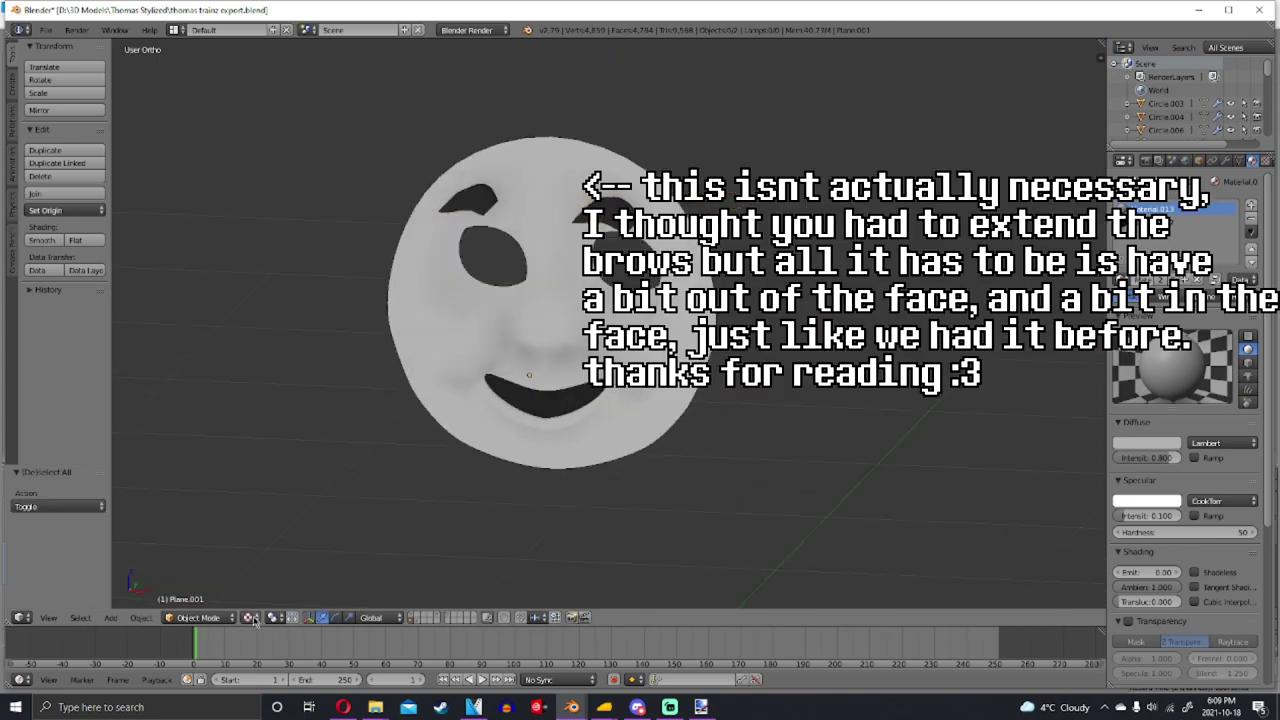
{"action": "left_click", "coordinate": [255, 620]}
{"action": "left_click", "coordinate": [286, 588]}
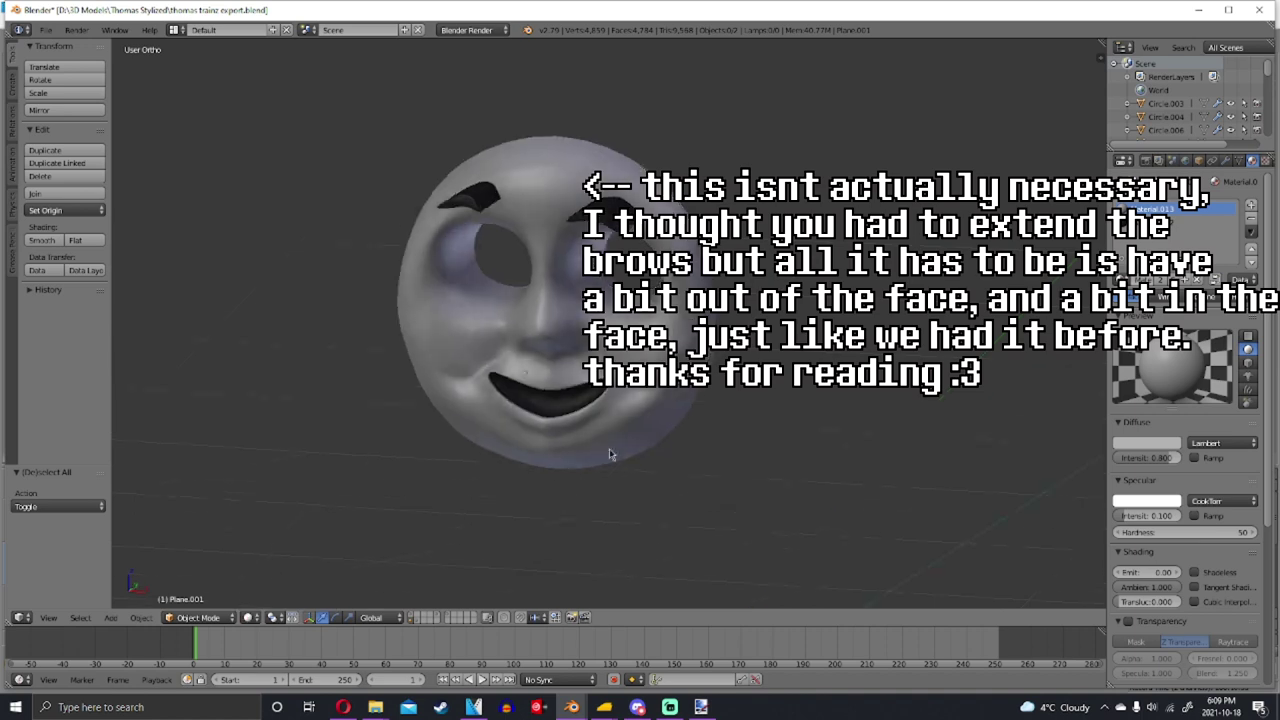
{"action": "middle_click_drag", "start_coordinate": [610, 455], "coordinate": [580, 443]}
Save thomas trainz export.blend and snap the 3D cursor to the scene centre
{"action": "key", "text": "ctrl+s"}
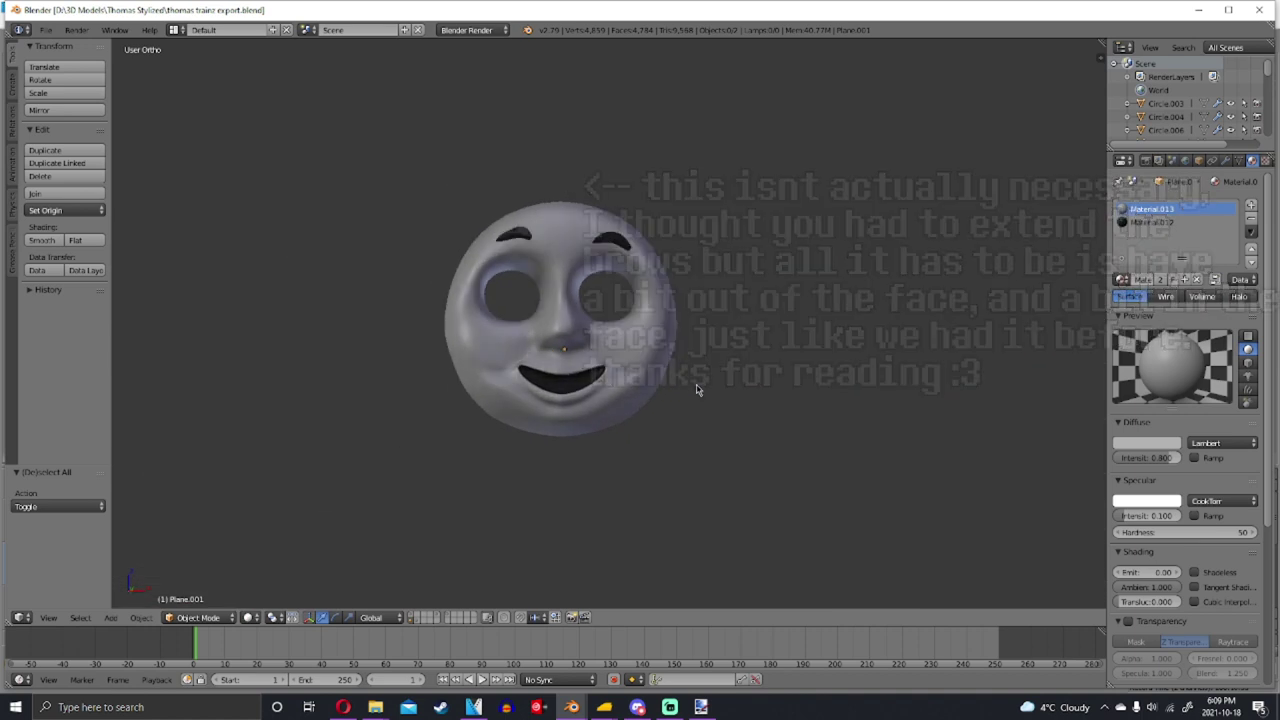
{"action": "key", "text": "ctrl+s"}
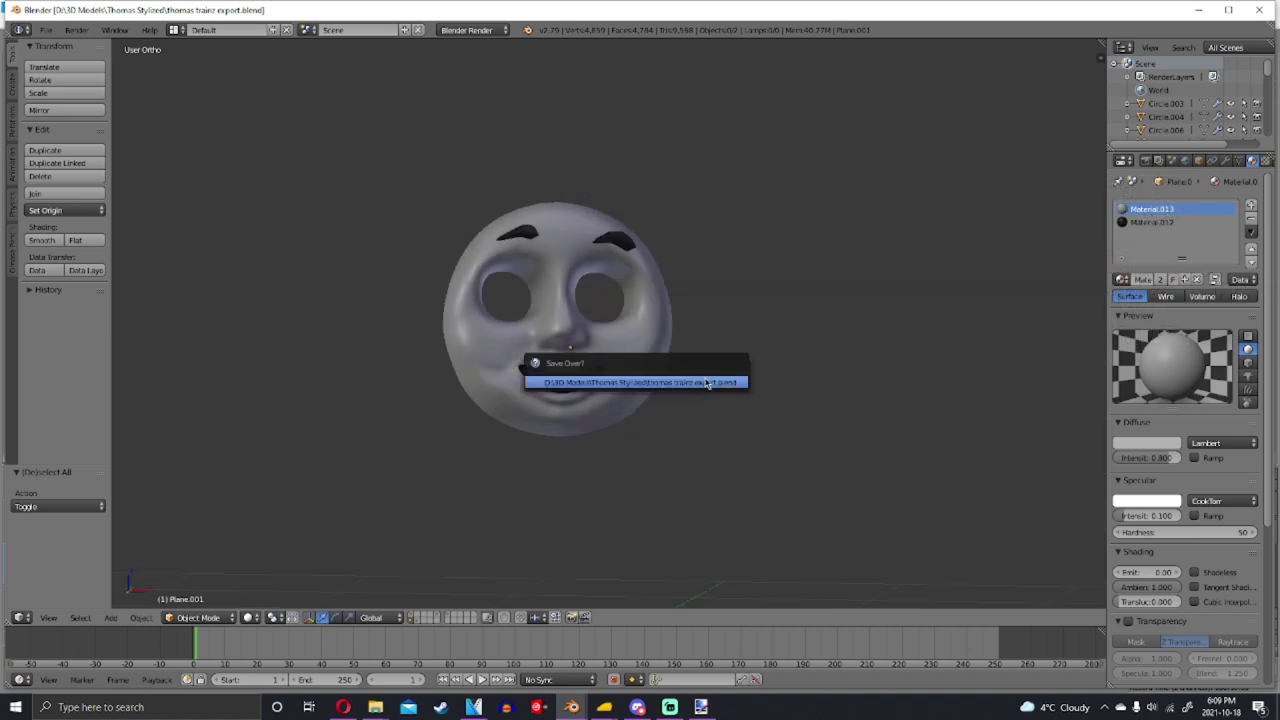
{"action": "left_click", "coordinate": [707, 383]}
{"action": "scroll", "coordinate": [691, 386], "scroll_direction": "down", "scroll_amount": 5}
{"action": "key", "text": "KP_1"}
{"action": "key", "text": "shift+s"}
{"action": "left_click", "coordinate": [645, 392]}
{"action": "key", "text": "ctrl+s"}
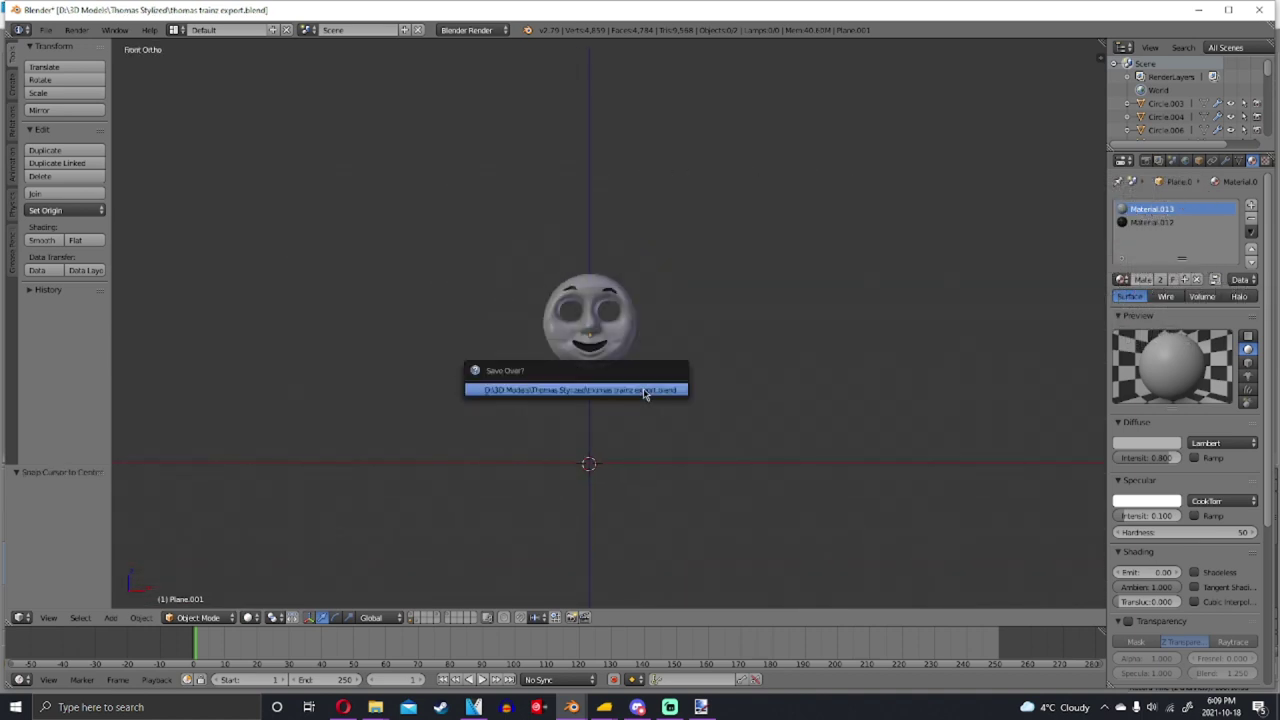
Add a plane at the scene centre and scale it up by a factor of about 114.5
{"action": "left_click", "coordinate": [110, 617]}
{"action": "mouse_move", "coordinate": [130, 601]}
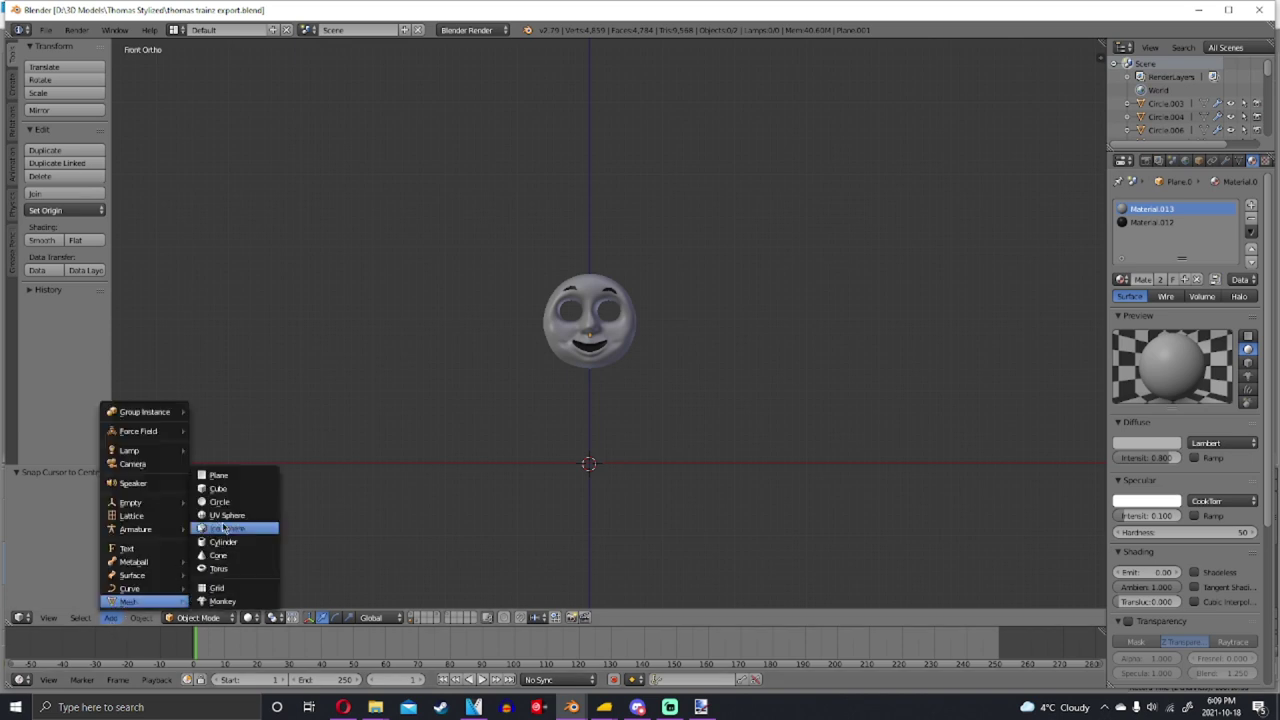
{"action": "left_click", "coordinate": [219, 477]}
{"action": "scroll", "coordinate": [630, 458], "scroll_direction": "down", "scroll_amount": 4}
{"action": "middle_click_drag", "start_coordinate": [715, 412], "coordinate": [647, 440]}
{"action": "key", "text": "s"}
{"action": "left_click", "coordinate": [360, 79]}
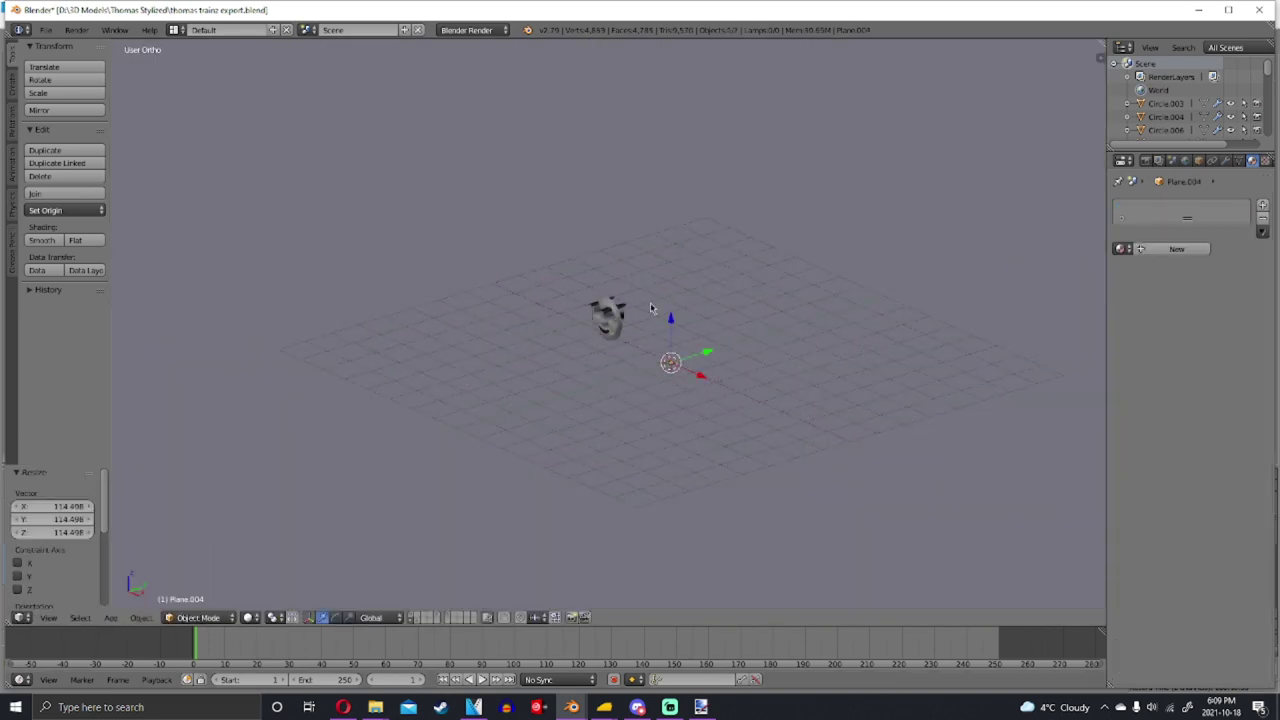
Raise the large plane about 1.228 units along Z to just beneath the face
{"action": "middle_click_drag", "start_coordinate": [650, 307], "coordinate": [681, 248]}
{"action": "key", "text": "KP_1"}
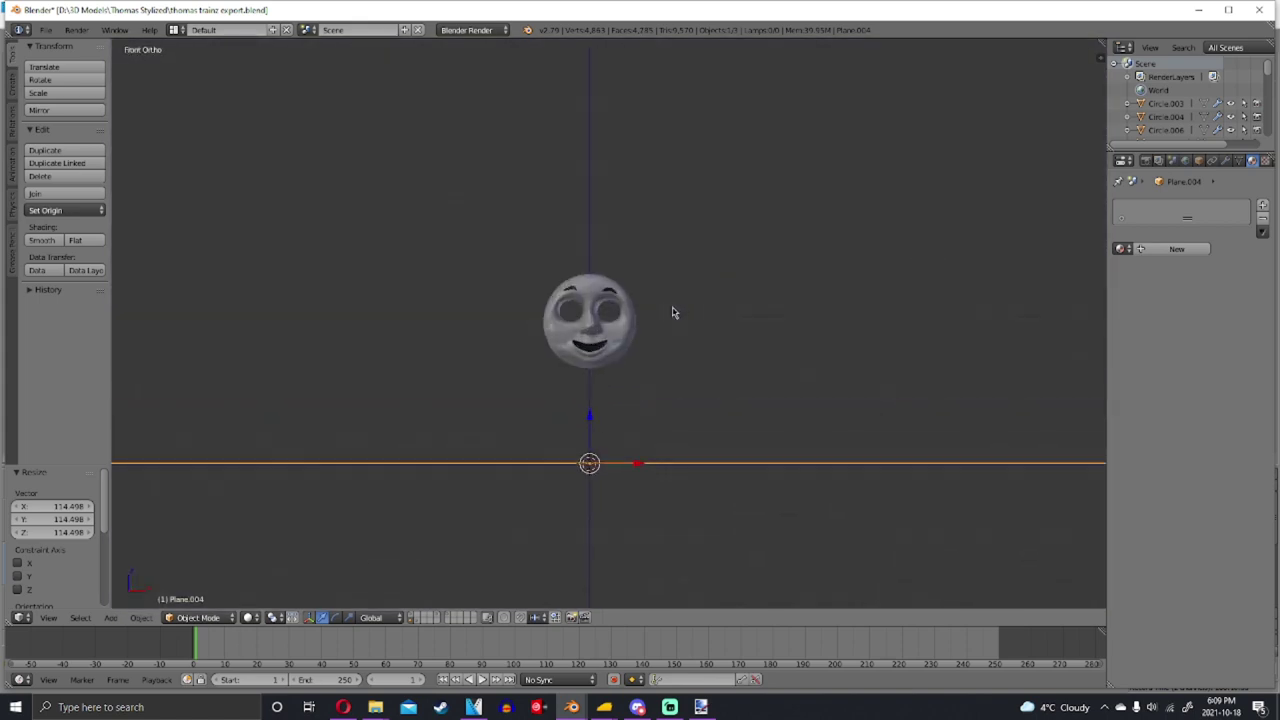
{"action": "scroll", "coordinate": [570, 415], "scroll_direction": "up", "scroll_amount": 3}
{"action": "key", "text": "g"}
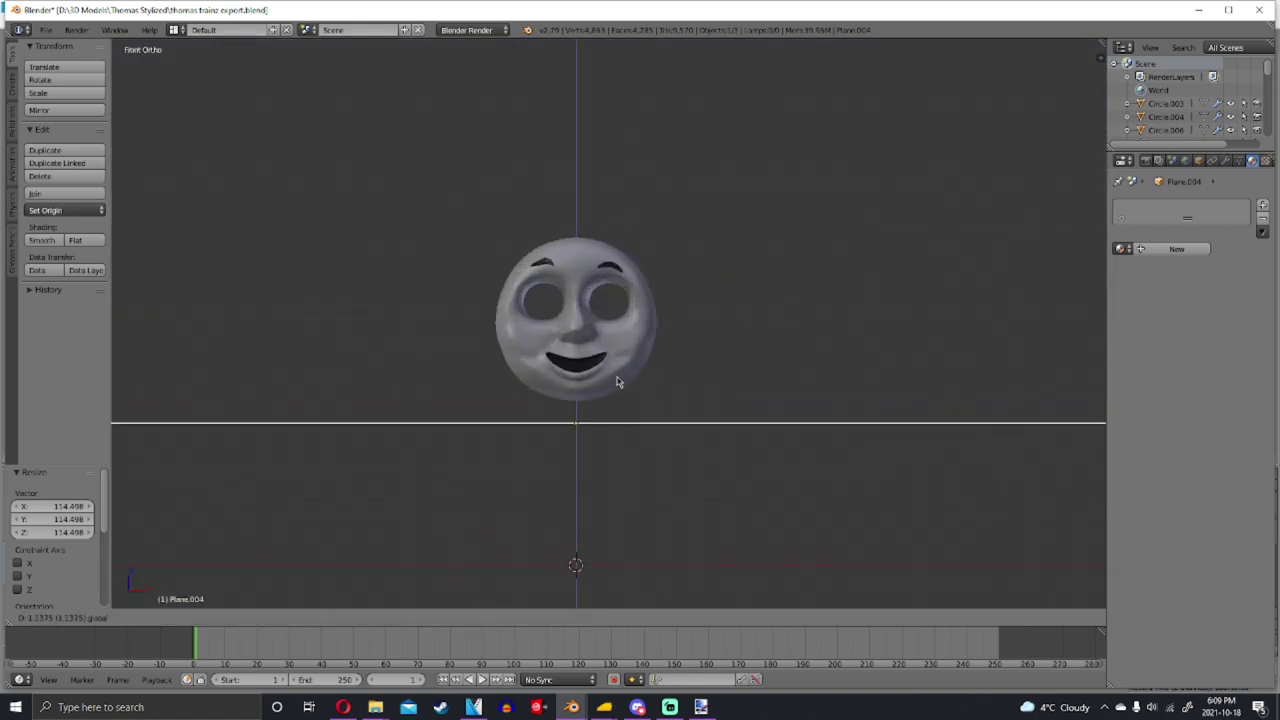
{"action": "left_click_drag", "start_coordinate": [621, 371], "coordinate": [622, 371]}
{"action": "middle_click_drag", "start_coordinate": [680, 346], "coordinate": [652, 317]}
Apply the Mirror and Subdivision Surface modifiers on the happy face mesh
{"action": "right_click", "coordinate": [628, 352]}
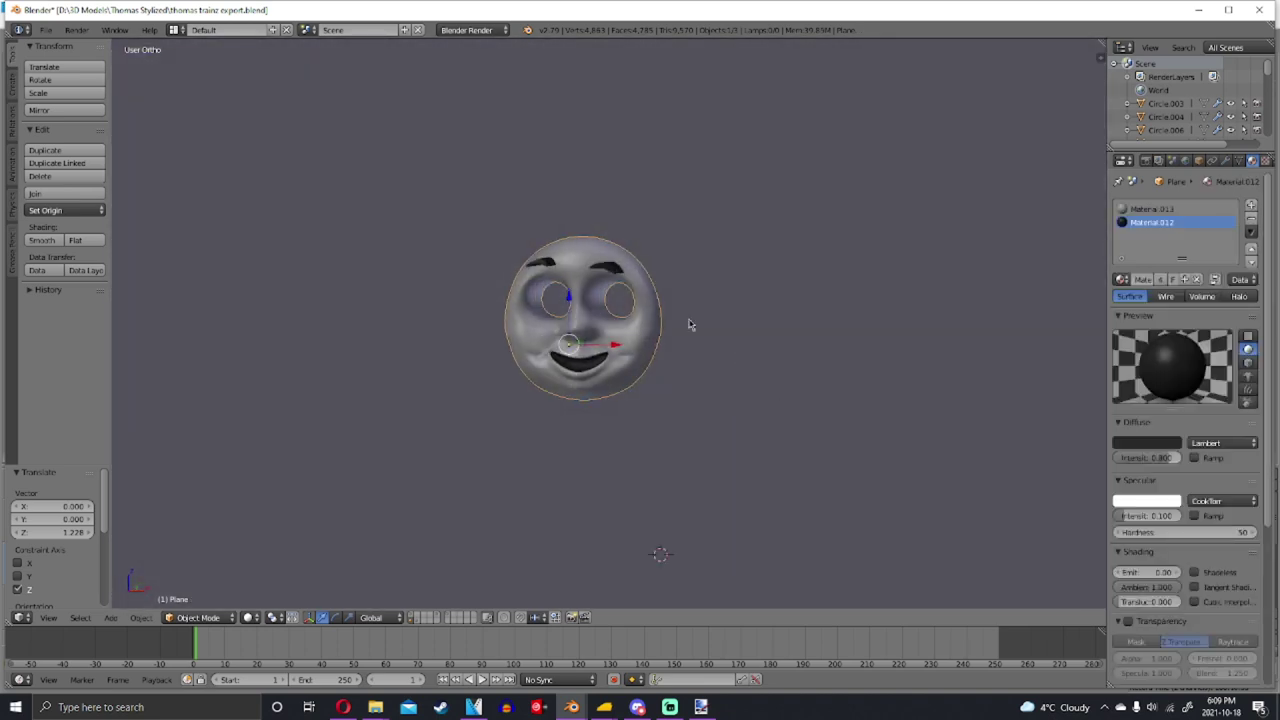
{"action": "key", "text": "Tab"}
{"action": "key", "text": "a"}
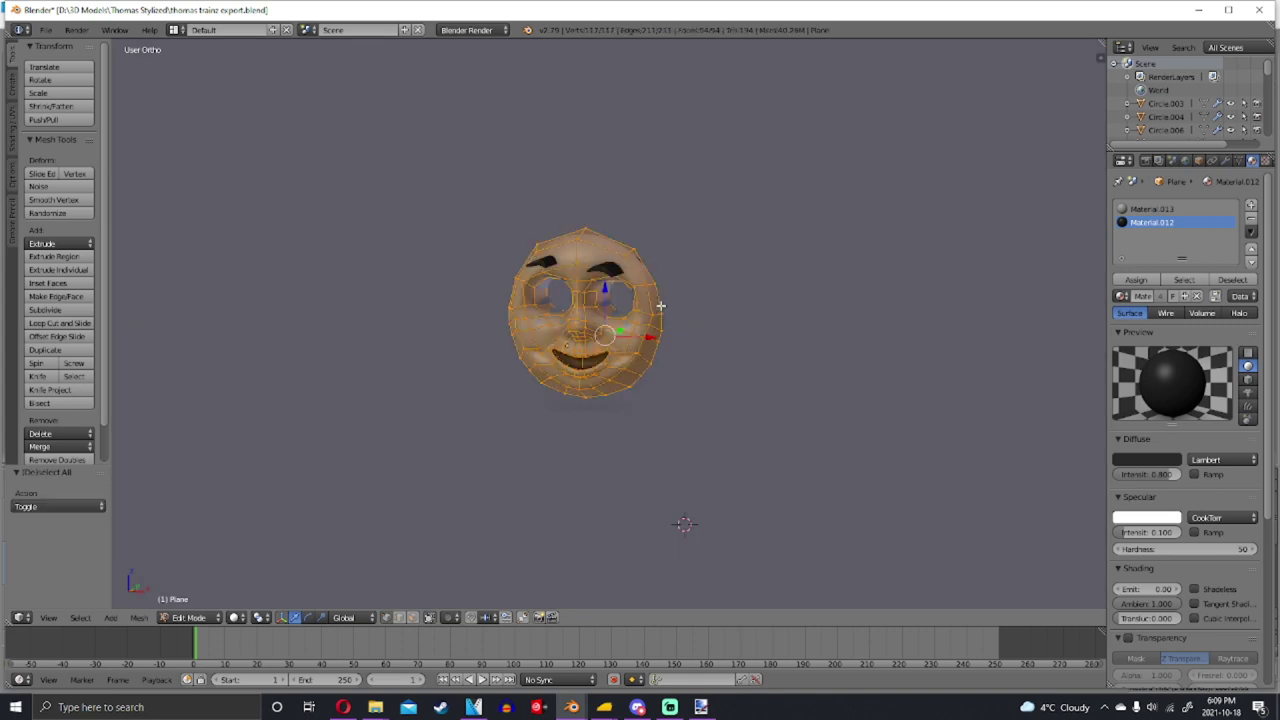
{"action": "key", "text": "Tab"}
{"action": "left_click", "coordinate": [1226, 161]}
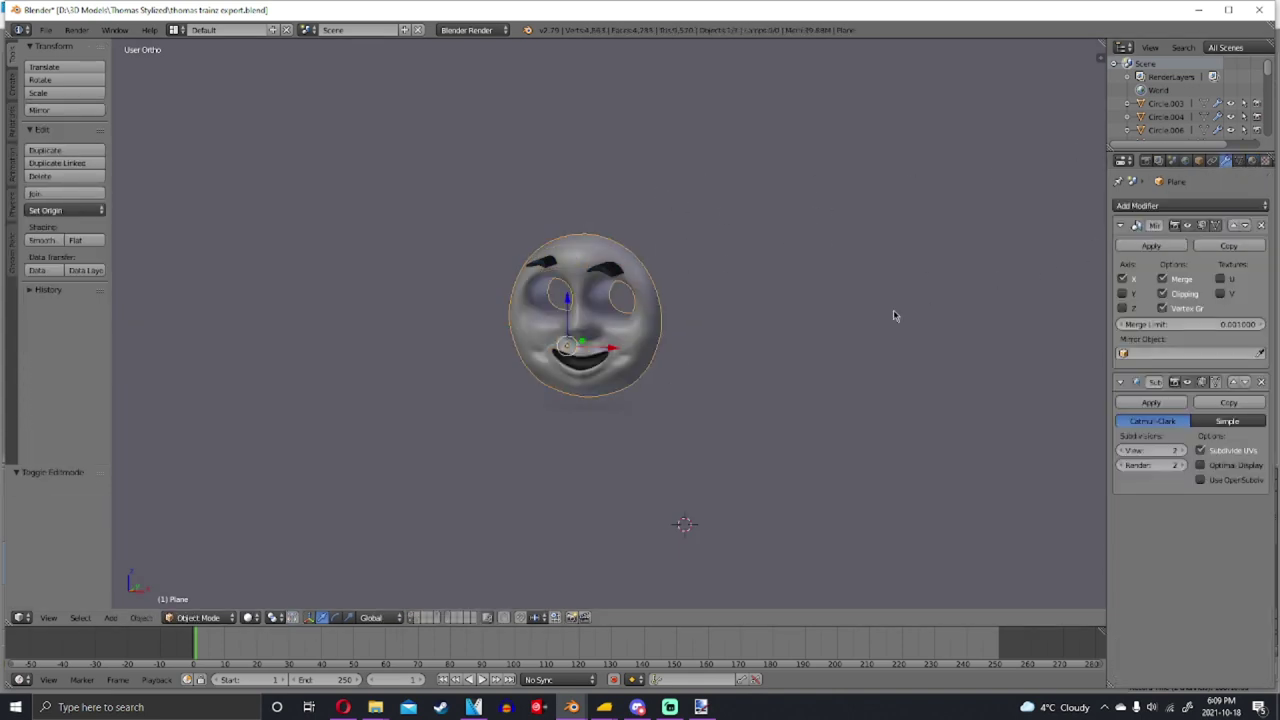
{"action": "middle_click_drag", "start_coordinate": [707, 284], "coordinate": [846, 311]}
{"action": "scroll", "coordinate": [715, 284], "scroll_direction": "up", "scroll_amount": 4}
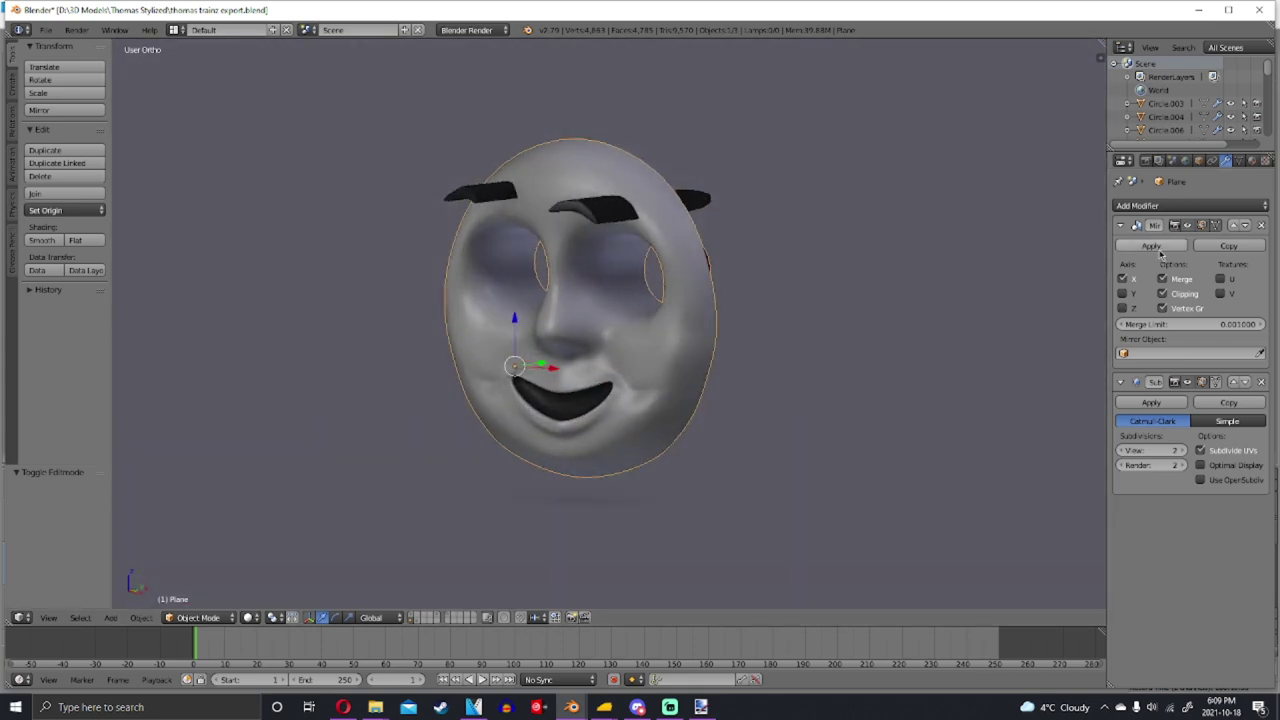
{"action": "left_click", "coordinate": [1151, 246]}
{"action": "left_click", "coordinate": [1151, 246]}
Select all vertices of the face mesh and run Remove Doubles on them
{"action": "key", "text": "Tab"}
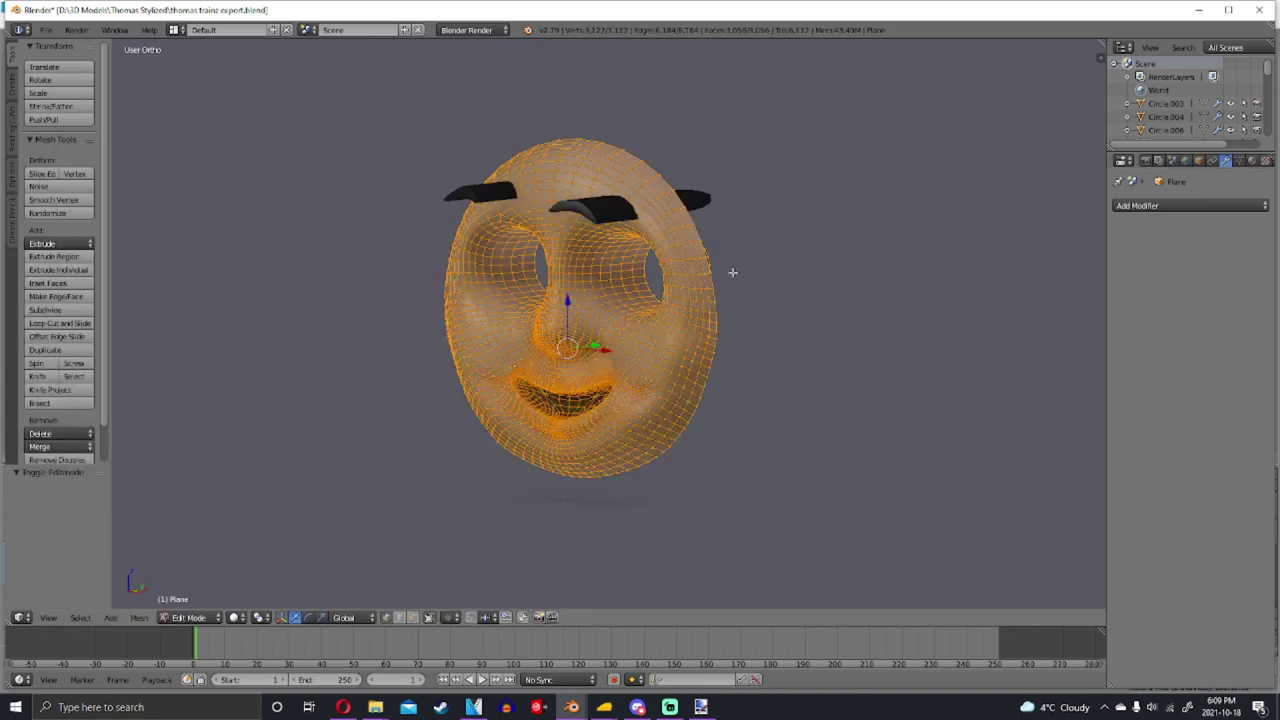
{"action": "key", "text": "a"}
{"action": "key", "text": "a"}
{"action": "key", "text": "Tab"}
{"action": "middle_click_drag", "start_coordinate": [670, 280], "coordinate": [648, 258]}
{"action": "key", "text": "Tab"}
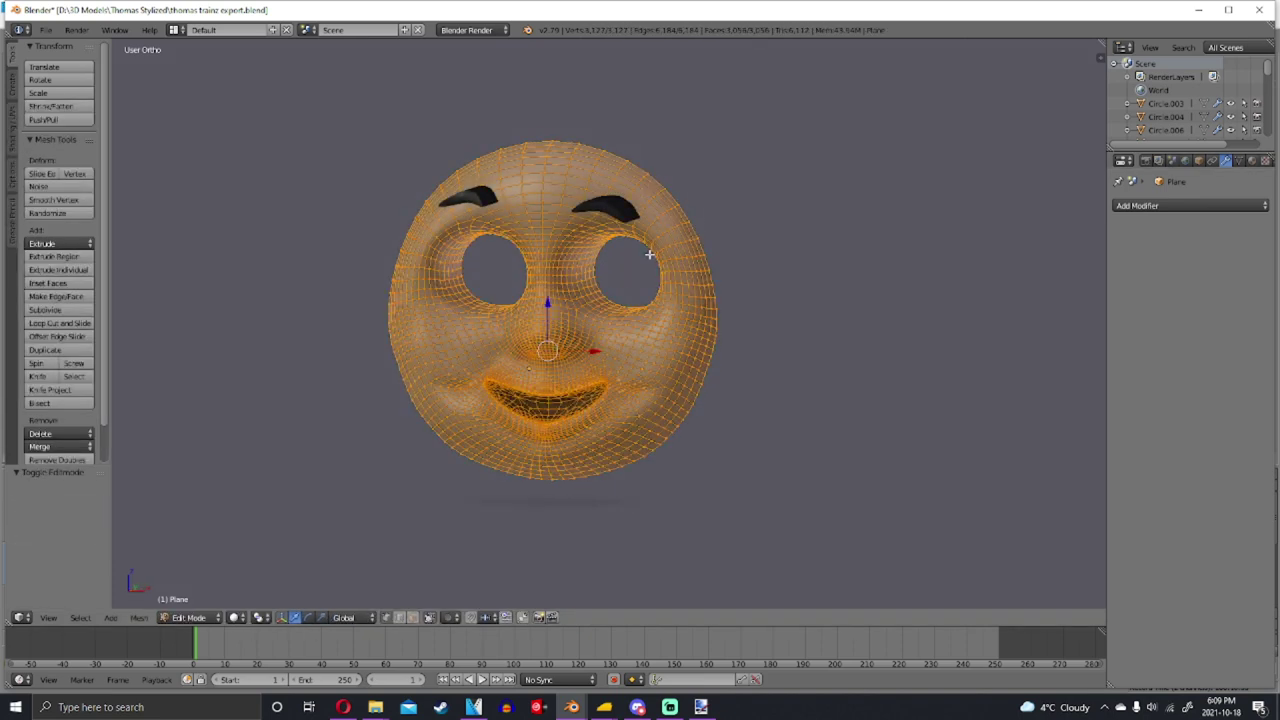
{"action": "key", "text": "w"}
{"action": "left_click", "coordinate": [615, 189]}
{"action": "key", "text": "Tab"}
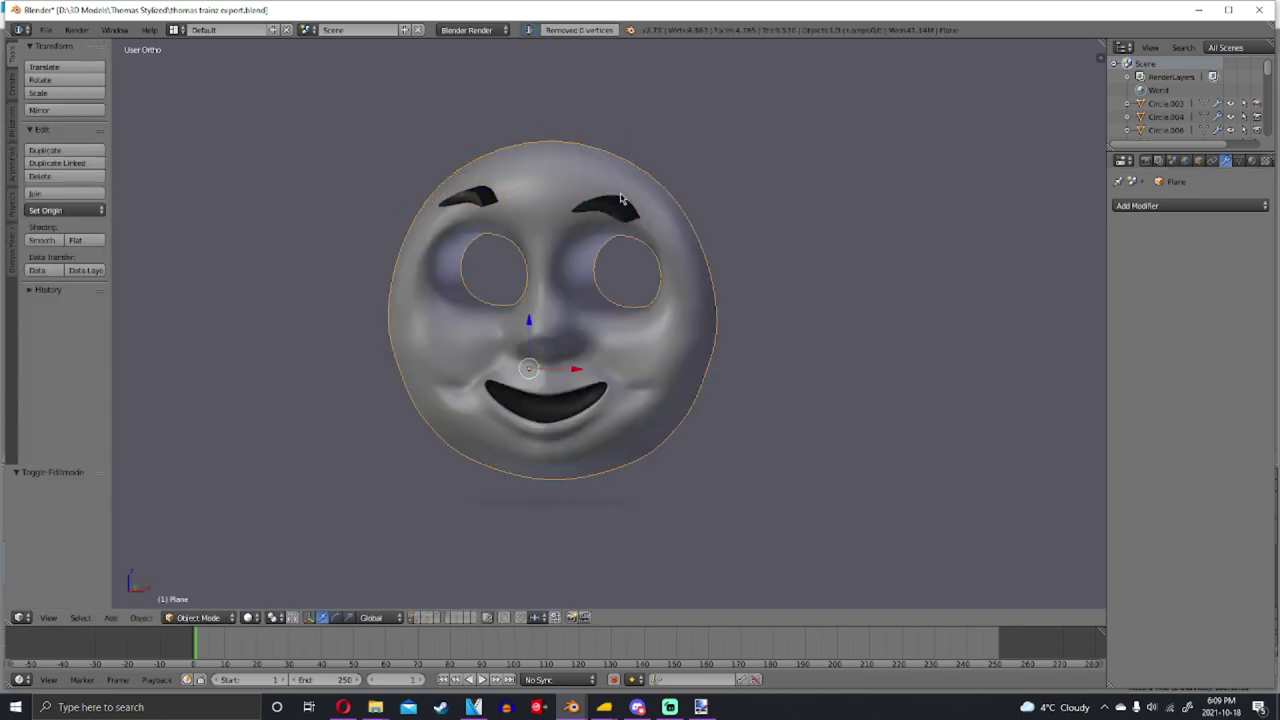
Reopen the face mesh for editing and split the 3D view, making the new area a UV/Image Editor
{"action": "scroll", "coordinate": [628, 202], "scroll_direction": "down", "scroll_amount": 5}
{"action": "key", "text": "a"}
{"action": "middle_click_drag", "start_coordinate": [628, 202], "coordinate": [620, 432]}
{"action": "key", "text": "Tab"}
{"action": "scroll", "coordinate": [628, 320], "scroll_direction": "up", "scroll_amount": 3}
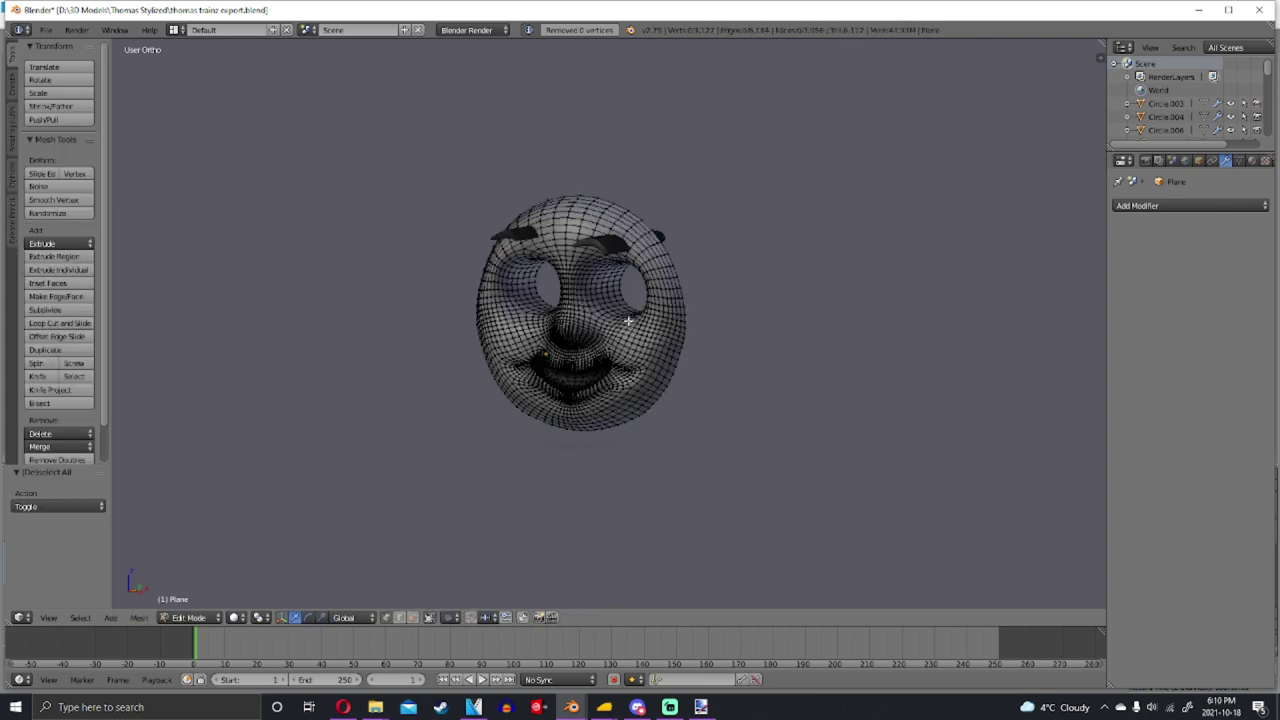
{"action": "left_click_drag", "start_coordinate": [1096, 46], "coordinate": [668, 626]}
{"action": "left_click", "coordinate": [675, 618]}
{"action": "left_click", "coordinate": [710, 513]}
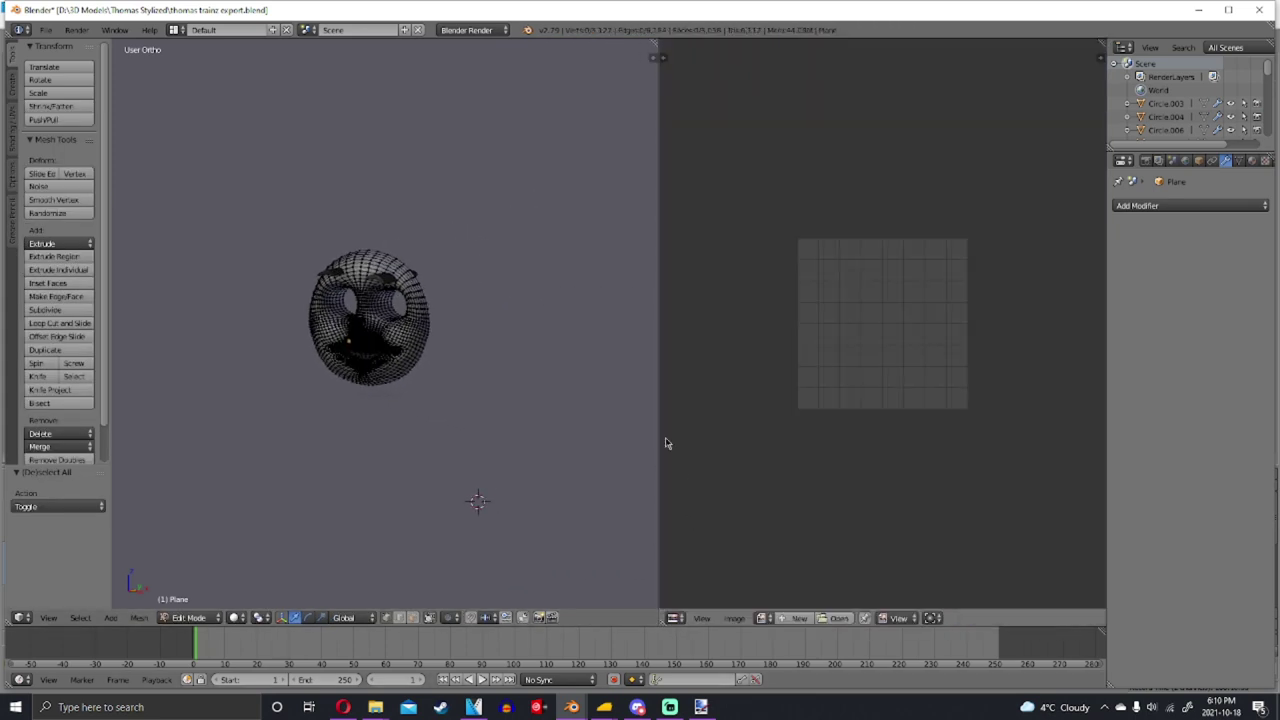
Select the whole happy face mesh and unwrap it with the standard Unwrap operation
{"action": "key", "text": "a"}
{"action": "key", "text": "u"}
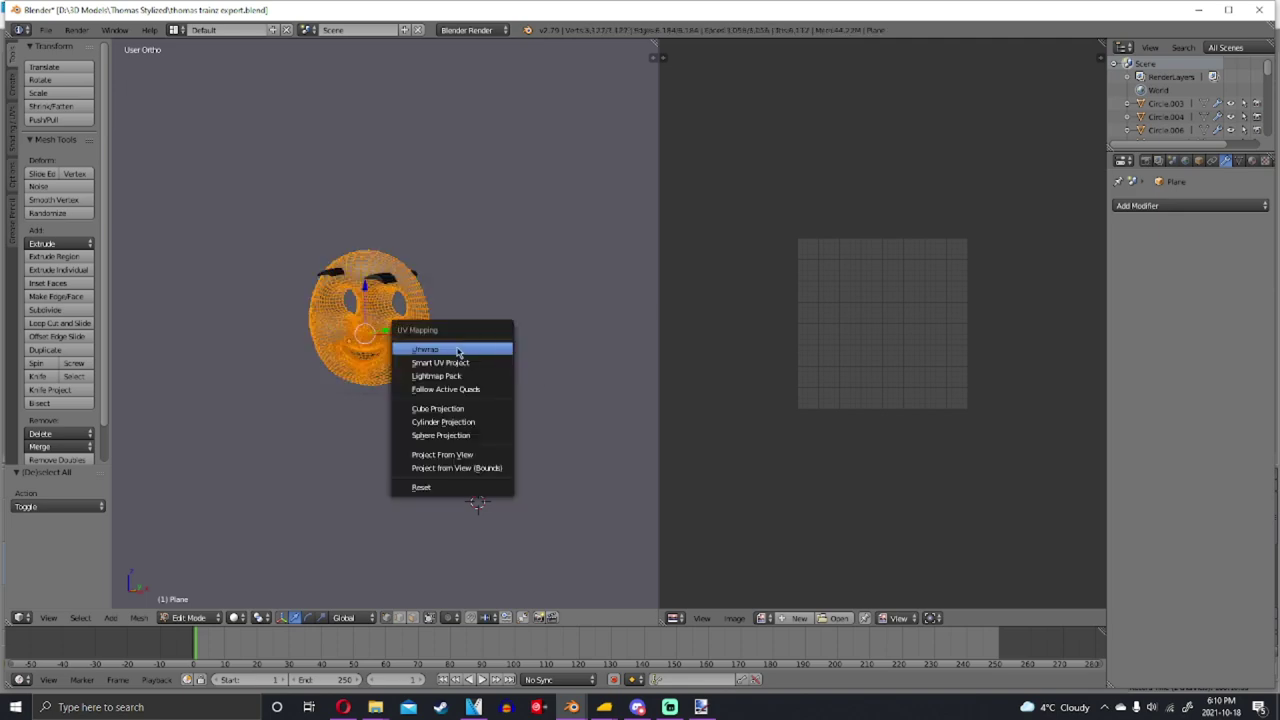
{"action": "left_click", "coordinate": [456, 348]}
{"action": "scroll", "coordinate": [944, 424], "scroll_direction": "up", "scroll_amount": 5}
{"action": "key", "text": "Tab"}
{"action": "scroll", "coordinate": [946, 416], "scroll_direction": "down", "scroll_amount": 4}
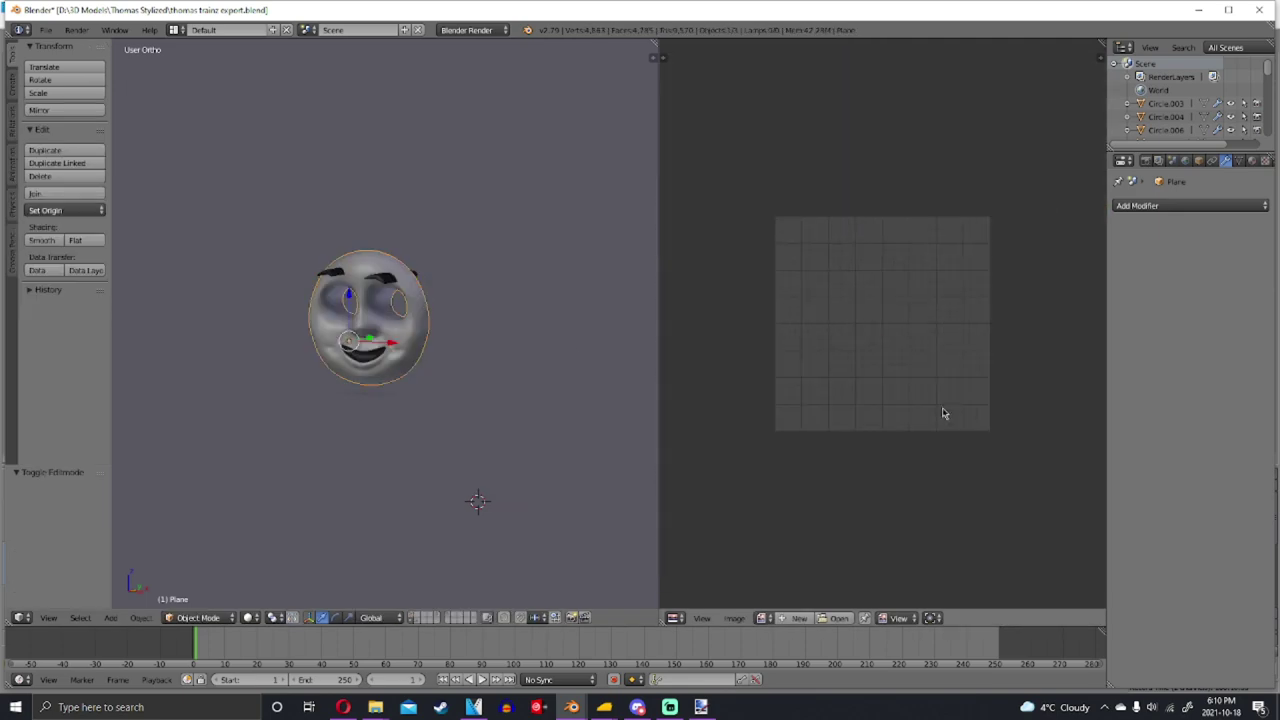
{"action": "key", "text": "Tab"}
{"action": "key", "text": "Tab"}
{"action": "scroll", "coordinate": [356, 294], "scroll_direction": "up", "scroll_amount": 2}
{"action": "key", "text": "Tab"}
{"action": "key", "text": "u"}
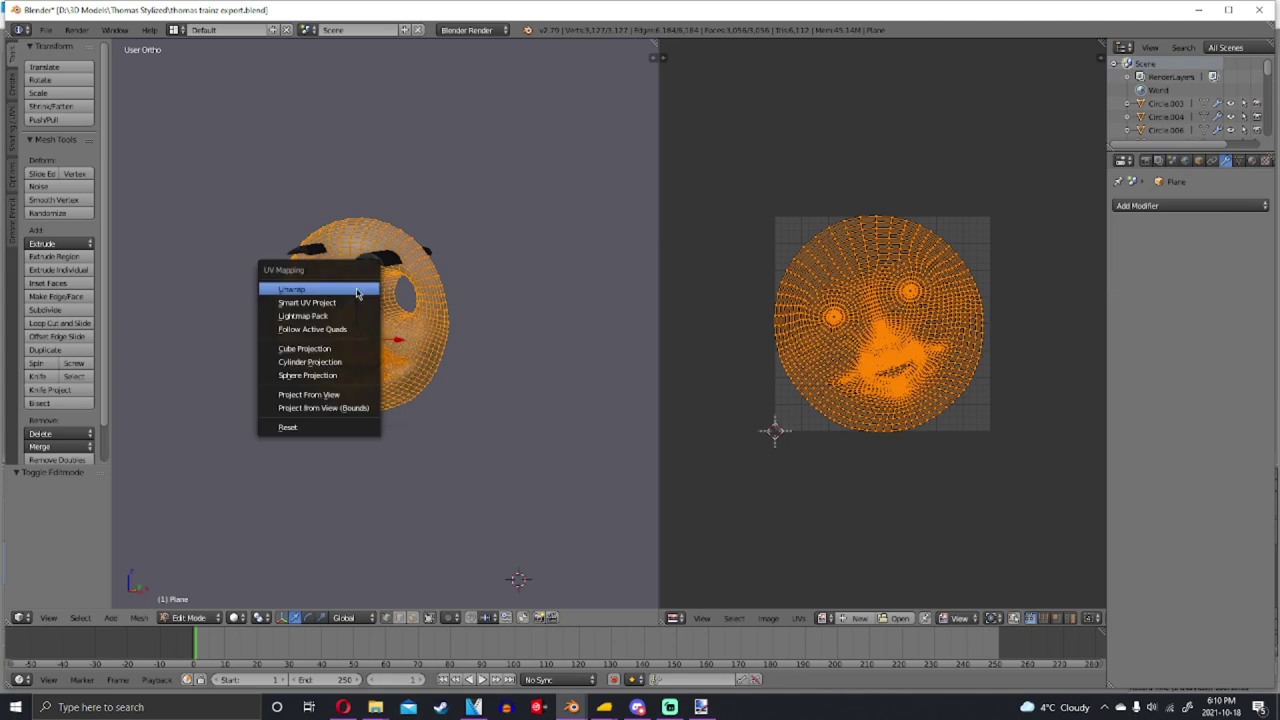
{"action": "key", "text": "Escape"}
{"action": "key", "text": "u"}
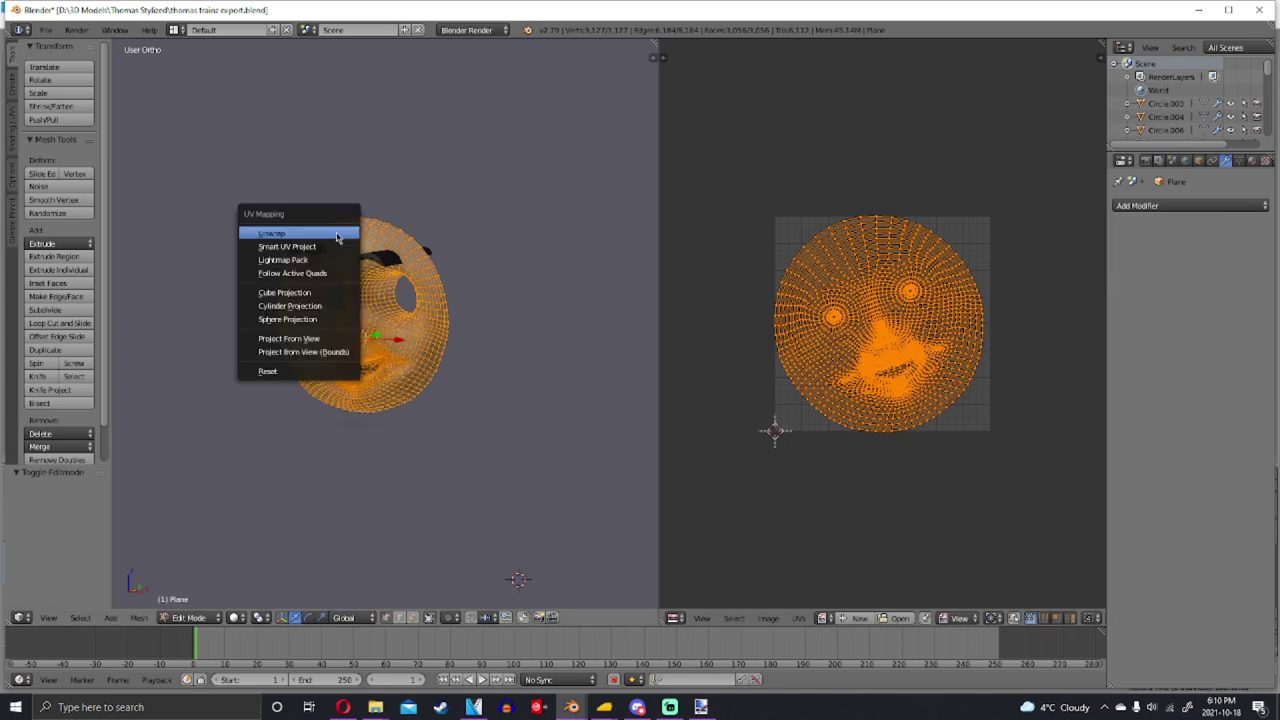
{"action": "left_click", "coordinate": [308, 248]}
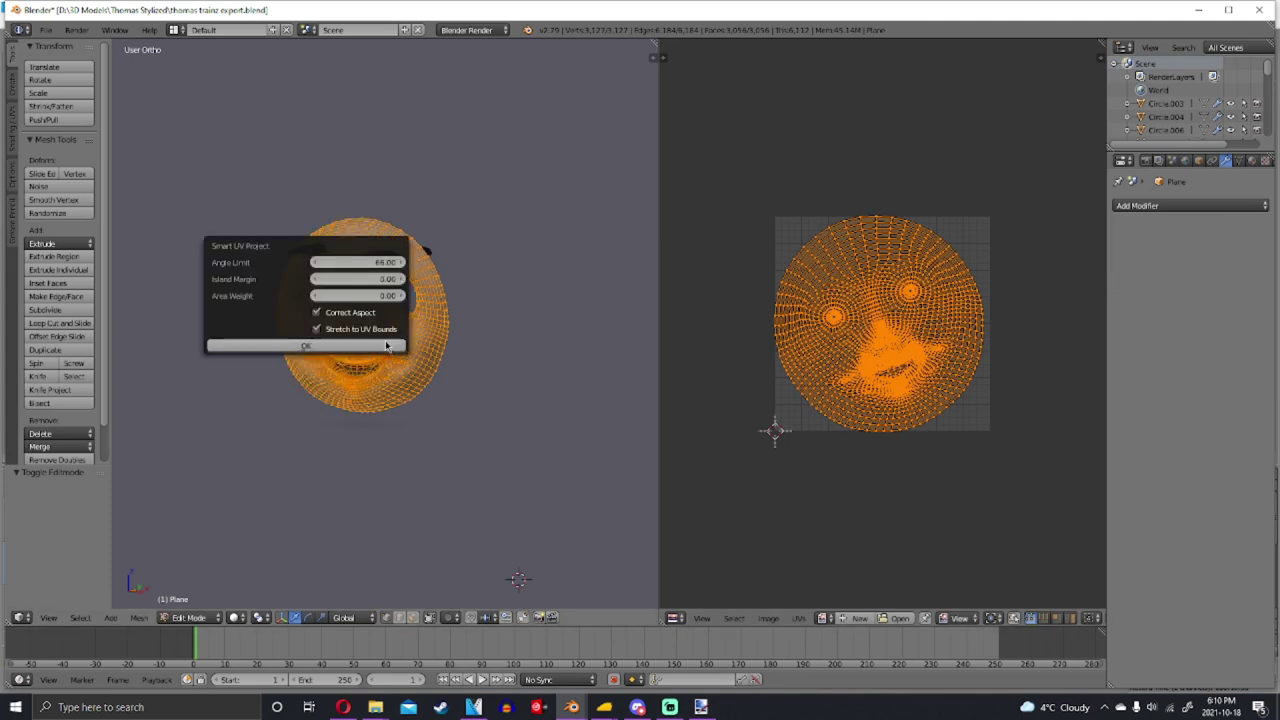
{"action": "scroll", "coordinate": [922, 408], "scroll_direction": "down", "scroll_amount": 2}
{"action": "scroll", "coordinate": [922, 408], "scroll_direction": "up", "scroll_amount": 4}
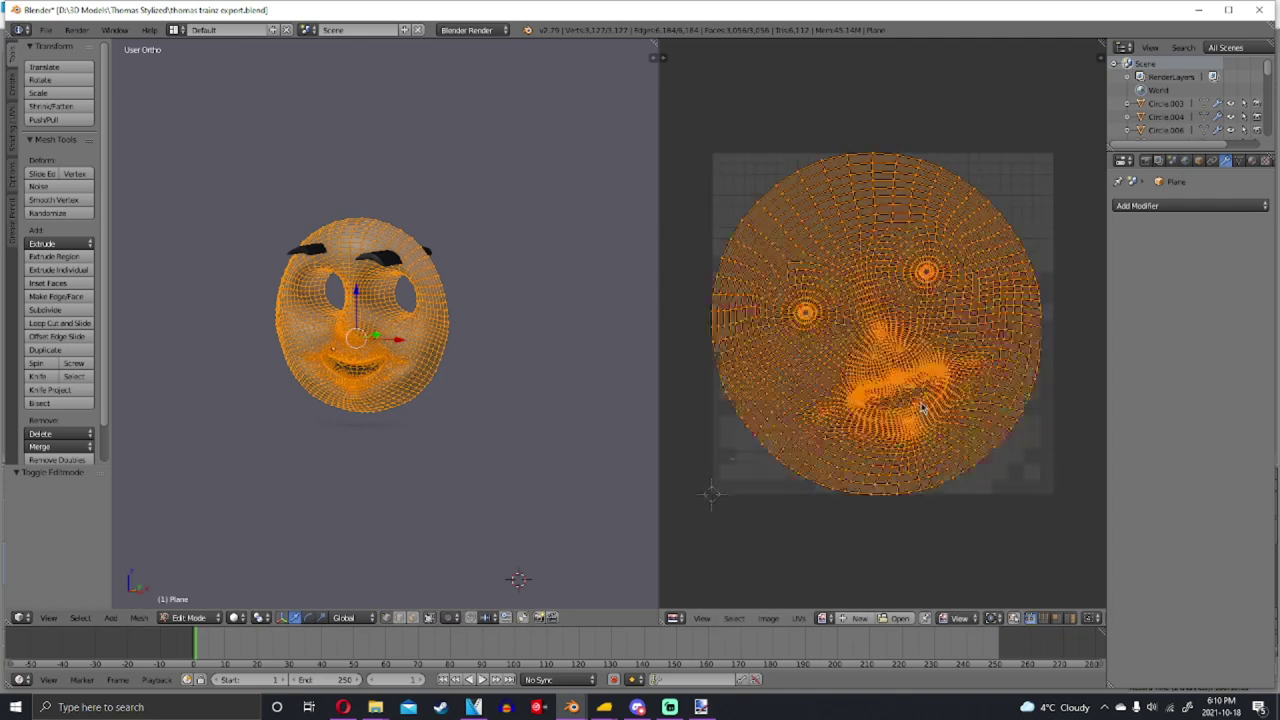
Preview the face in rendered shading from a more frontal angle, then return to the previous shading
{"action": "key", "text": "shift+z"}
{"action": "middle_click_drag", "start_coordinate": [514, 422], "coordinate": [549, 409]}
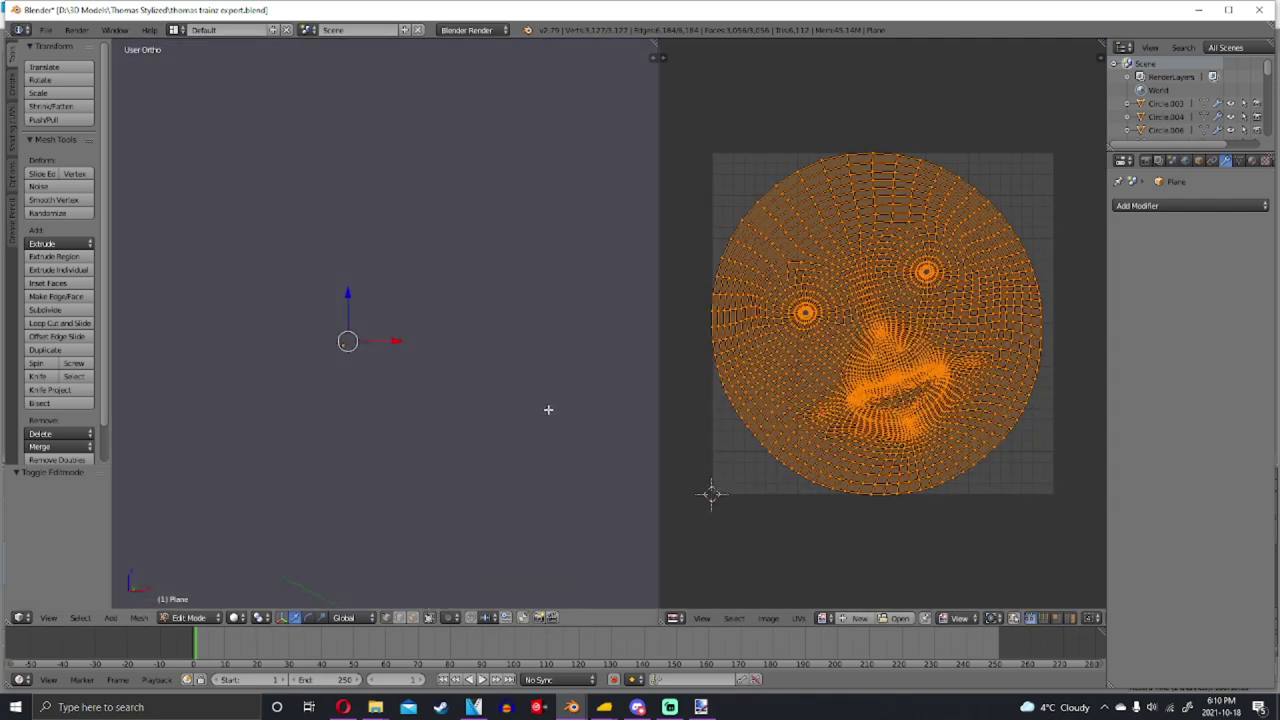
{"action": "key", "text": "shift+z"}
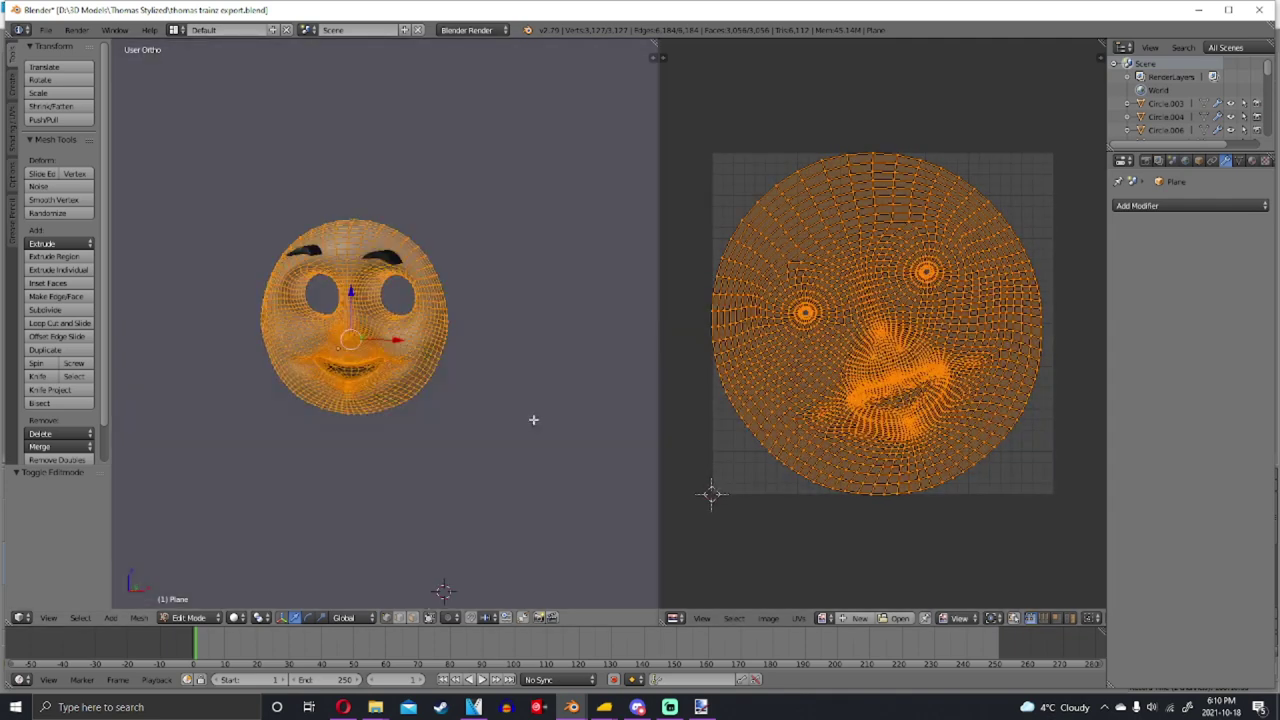
Create a new blank 1024 × 1024 px image named smile for the face's UV layout
{"action": "left_click", "coordinate": [858, 619]}
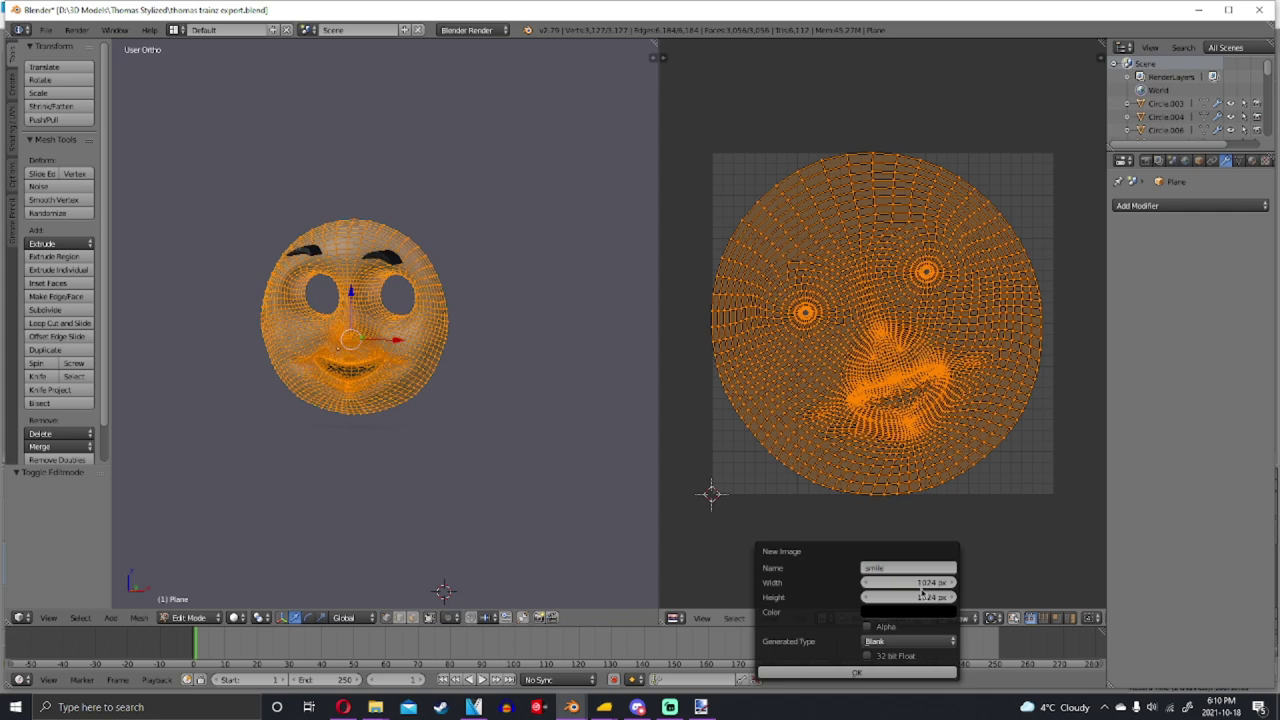
{"action": "left_click", "coordinate": [868, 673]}
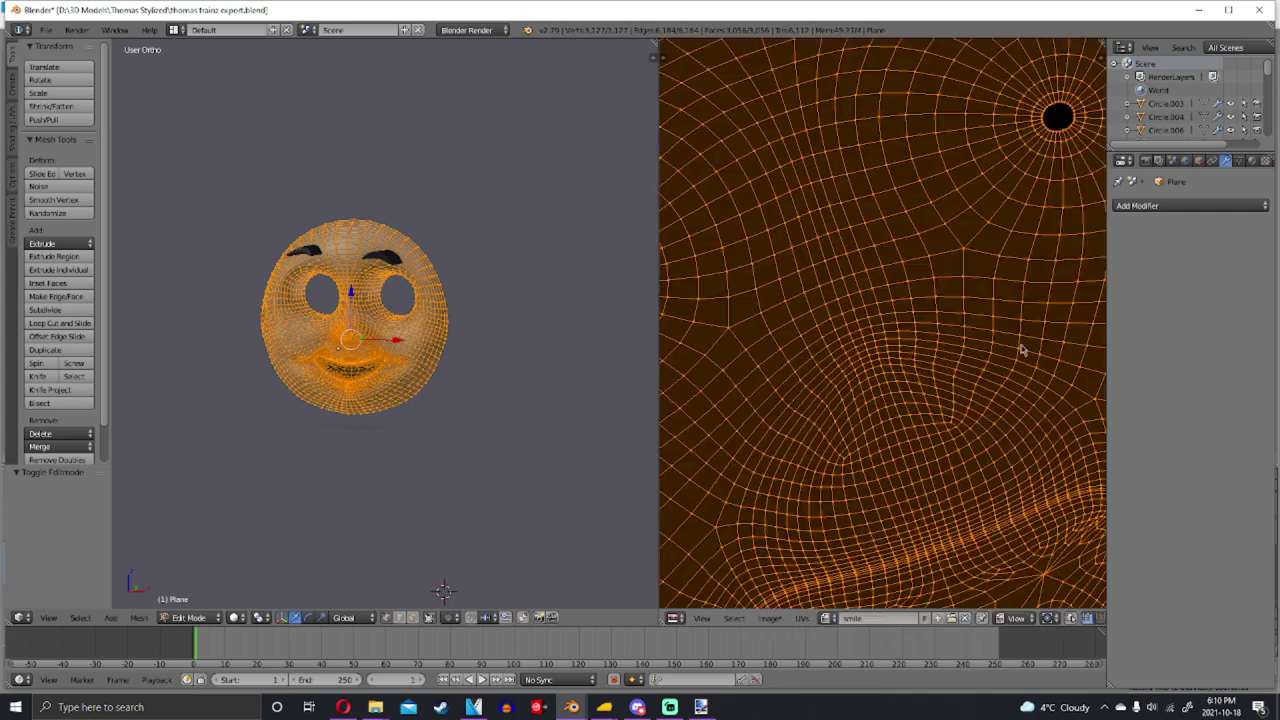
Bake the face to the smile image in Full Render mode, fit the image in its editor, and leave mesh editing
{"action": "left_click", "coordinate": [1196, 162]}
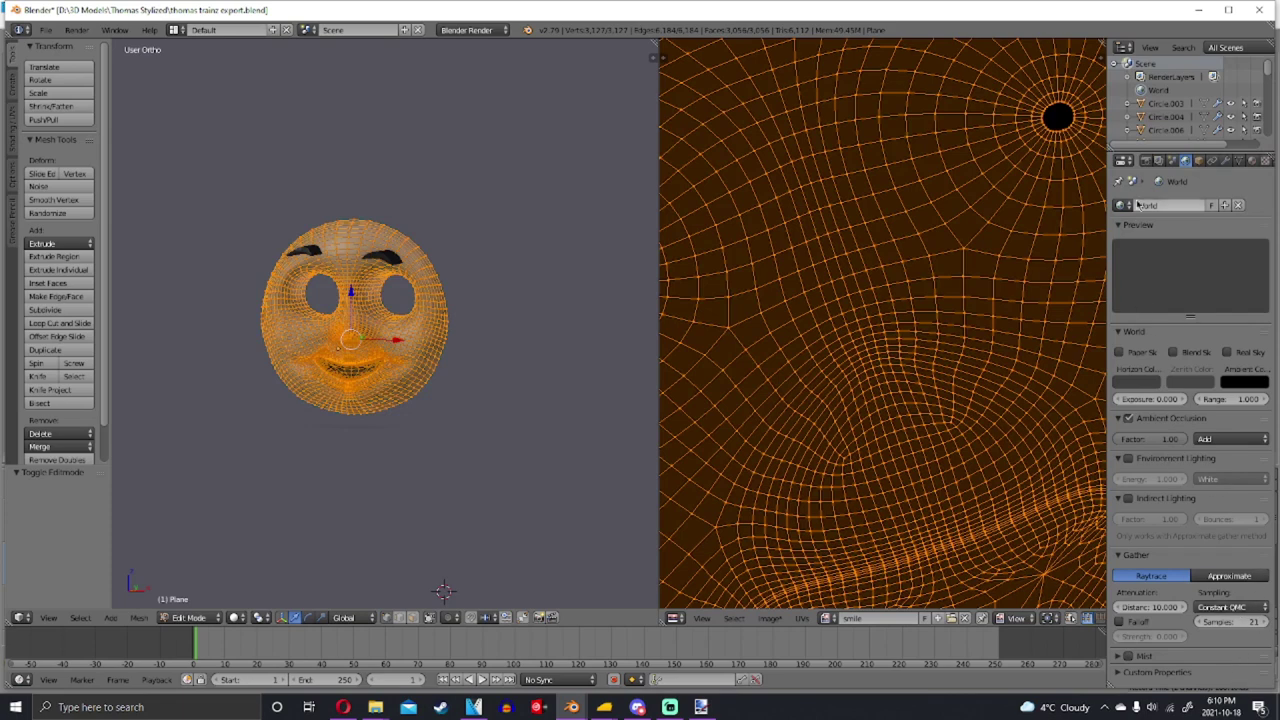
{"action": "left_click", "coordinate": [1146, 161]}
{"action": "scroll", "coordinate": [1230, 450], "scroll_direction": "down", "scroll_amount": 5}
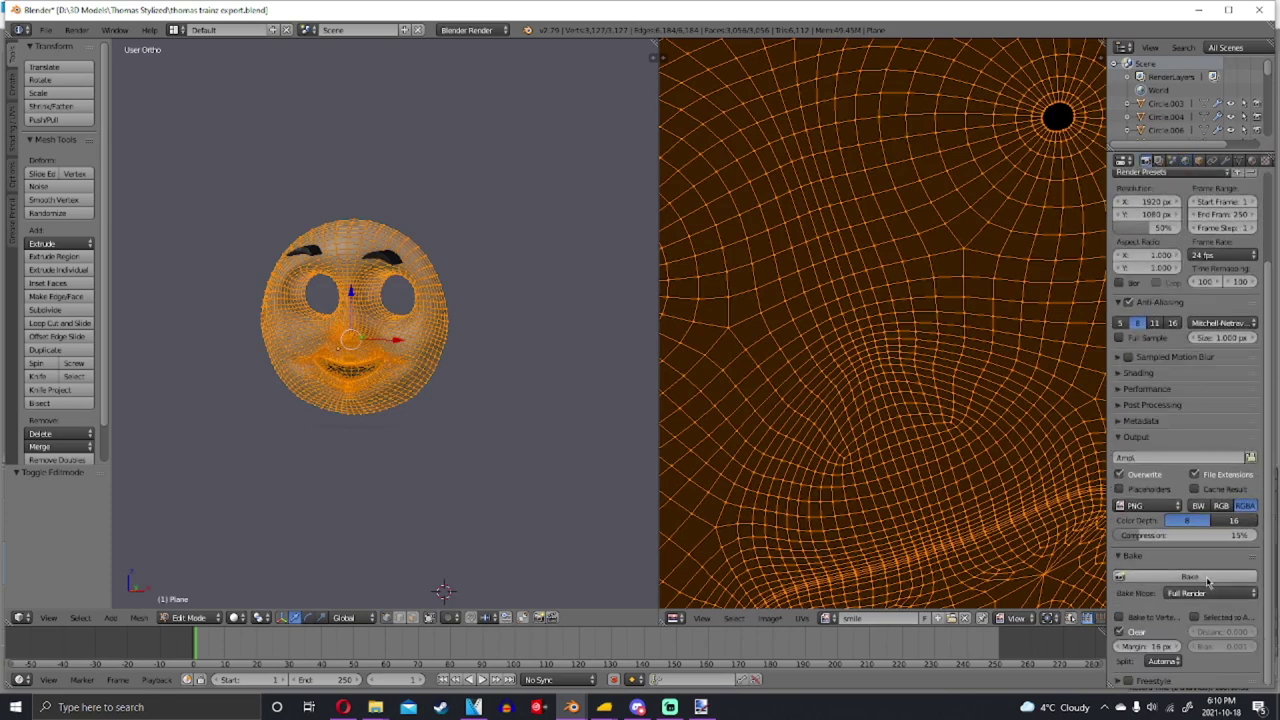
{"action": "left_click", "coordinate": [1190, 577]}
{"action": "key", "text": "Home"}
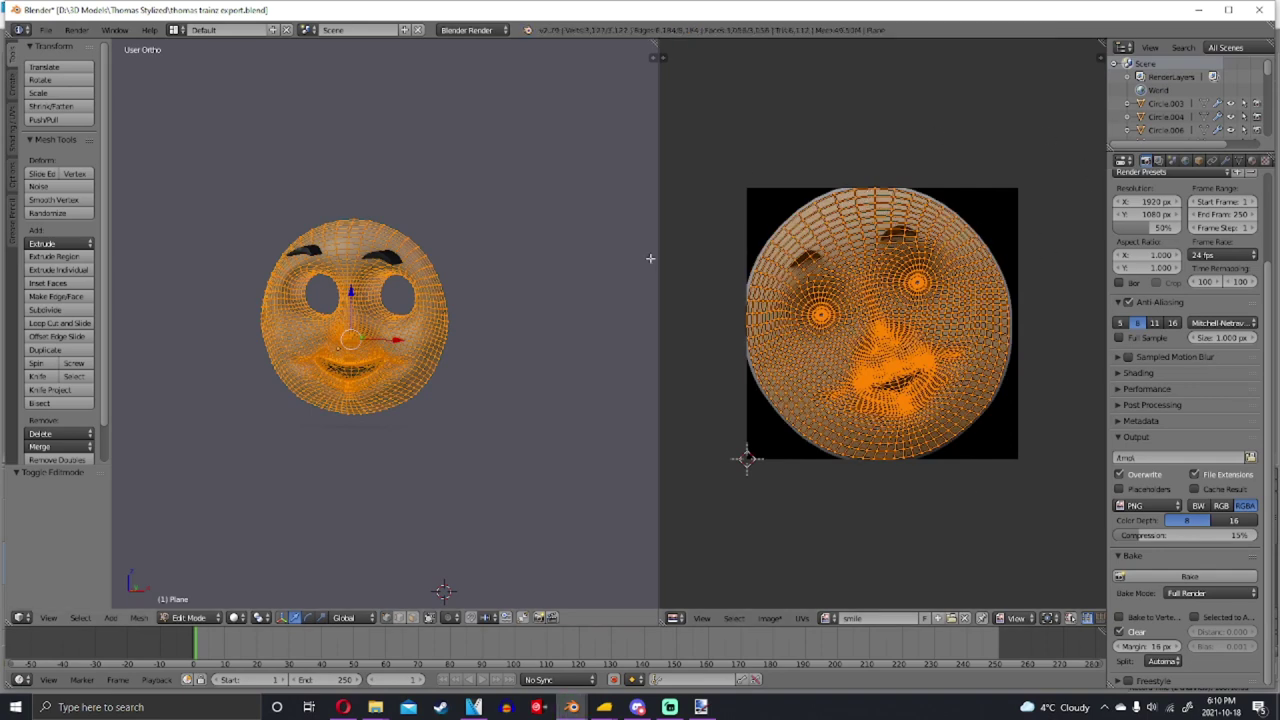
{"action": "key", "text": "Tab"}
{"action": "right_click", "coordinate": [390, 262]}
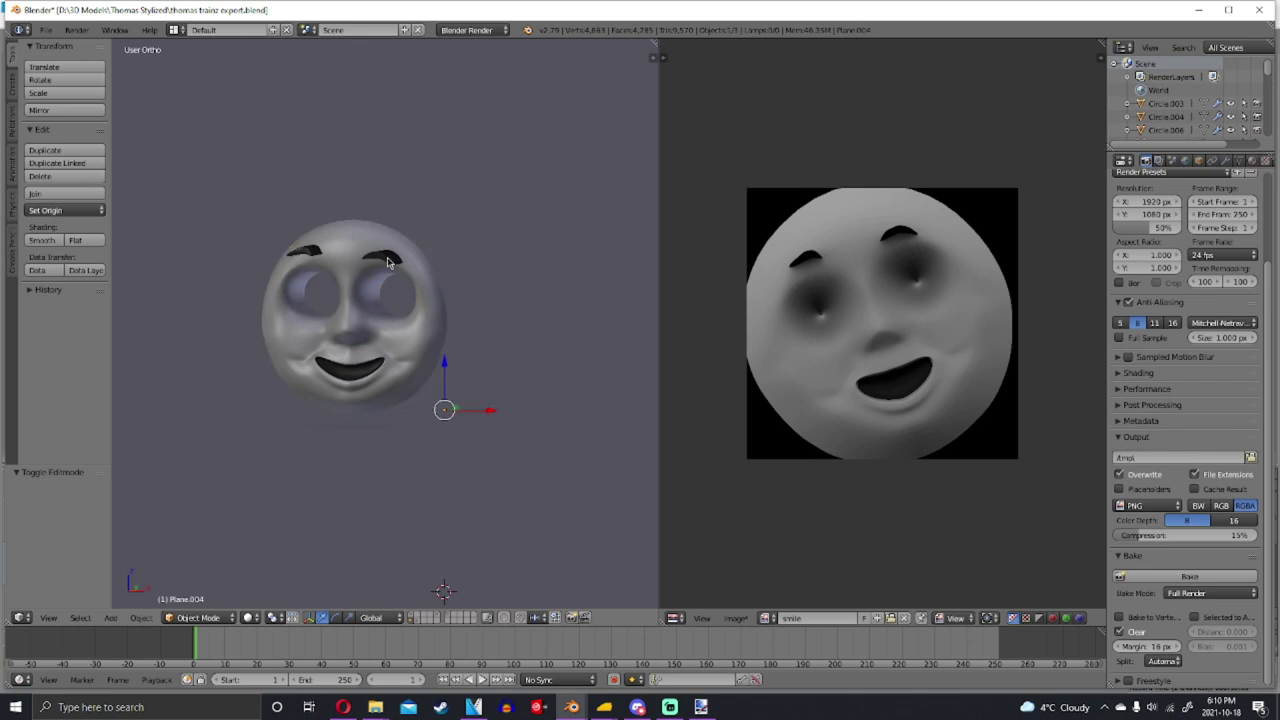
{"action": "key", "text": "x"}
{"action": "left_click", "coordinate": [372, 258]}
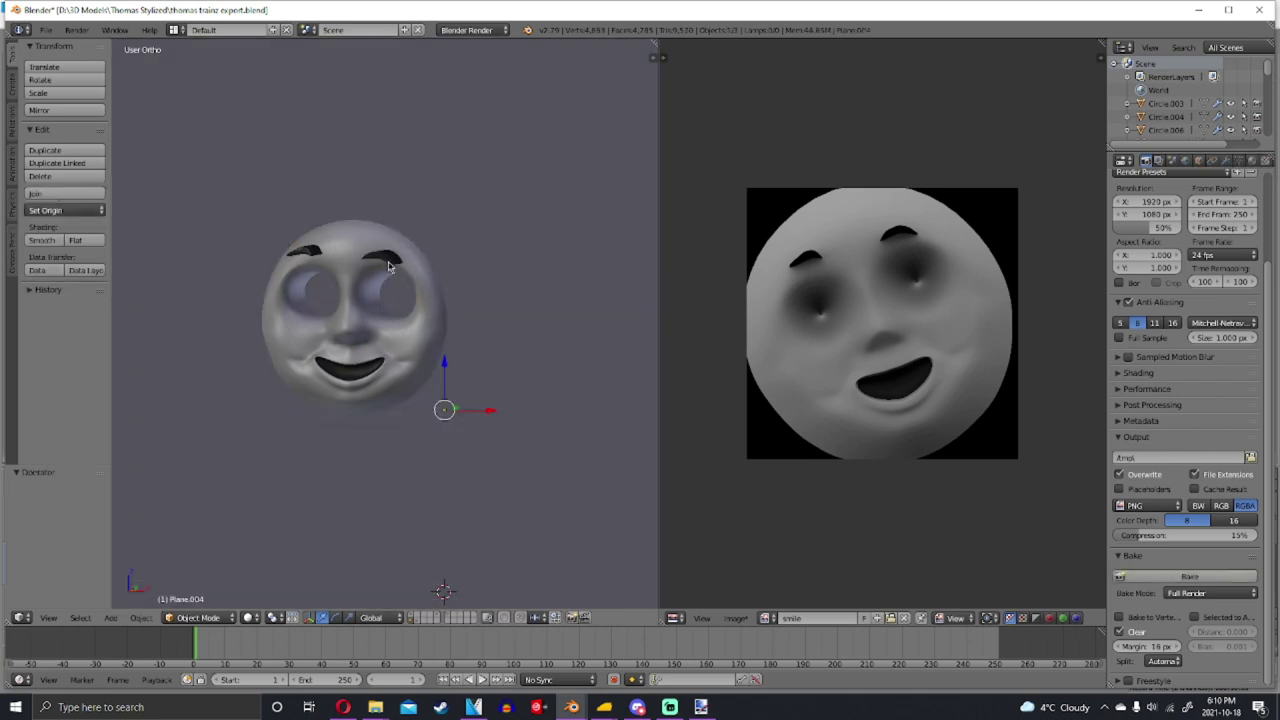
Delete the eyebrows object above the face and set the 3D view's shading to Texture
{"action": "right_click", "coordinate": [390, 265]}
{"action": "key", "text": "x"}
{"action": "left_click", "coordinate": [375, 258]}
{"action": "left_click", "coordinate": [248, 617]}
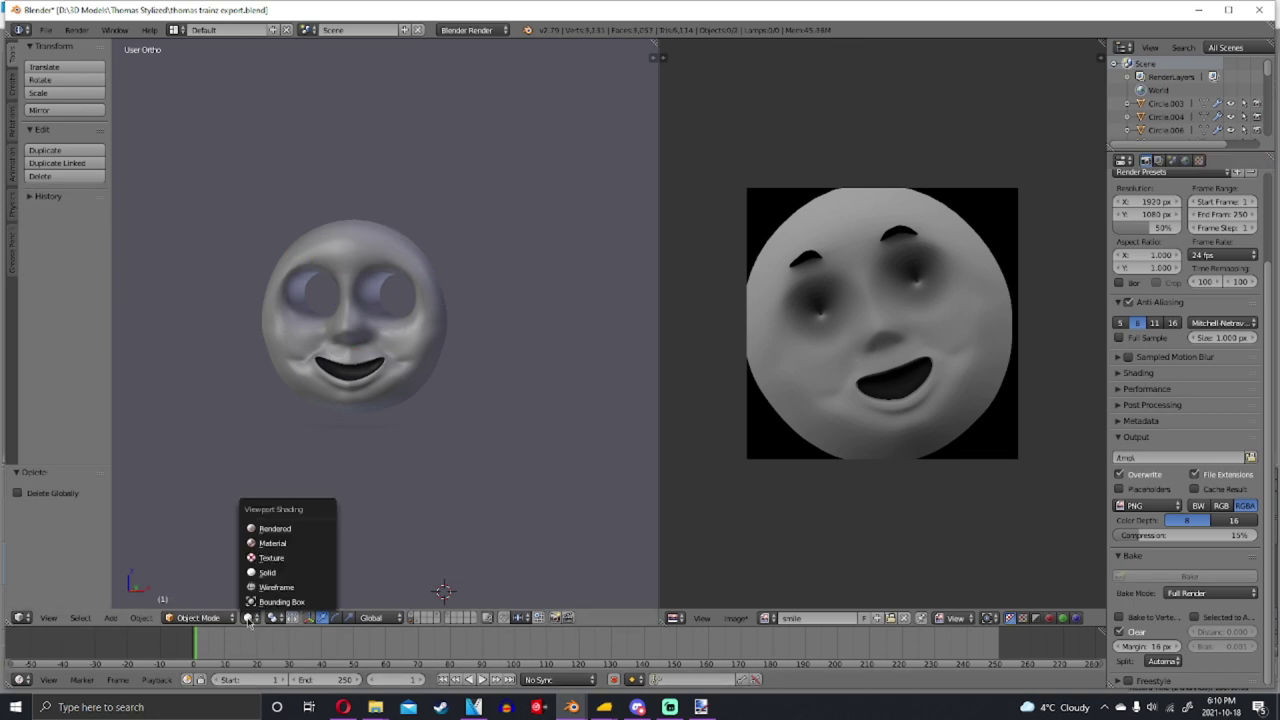
{"action": "left_click", "coordinate": [264, 557]}
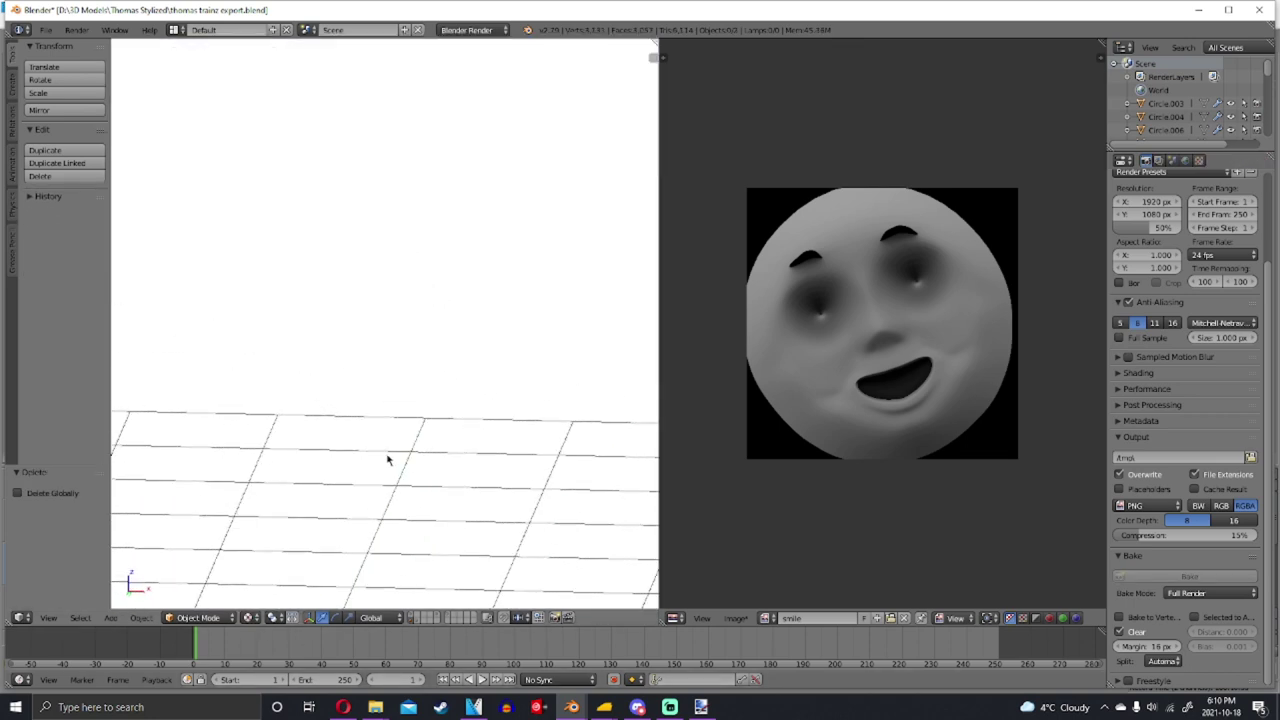
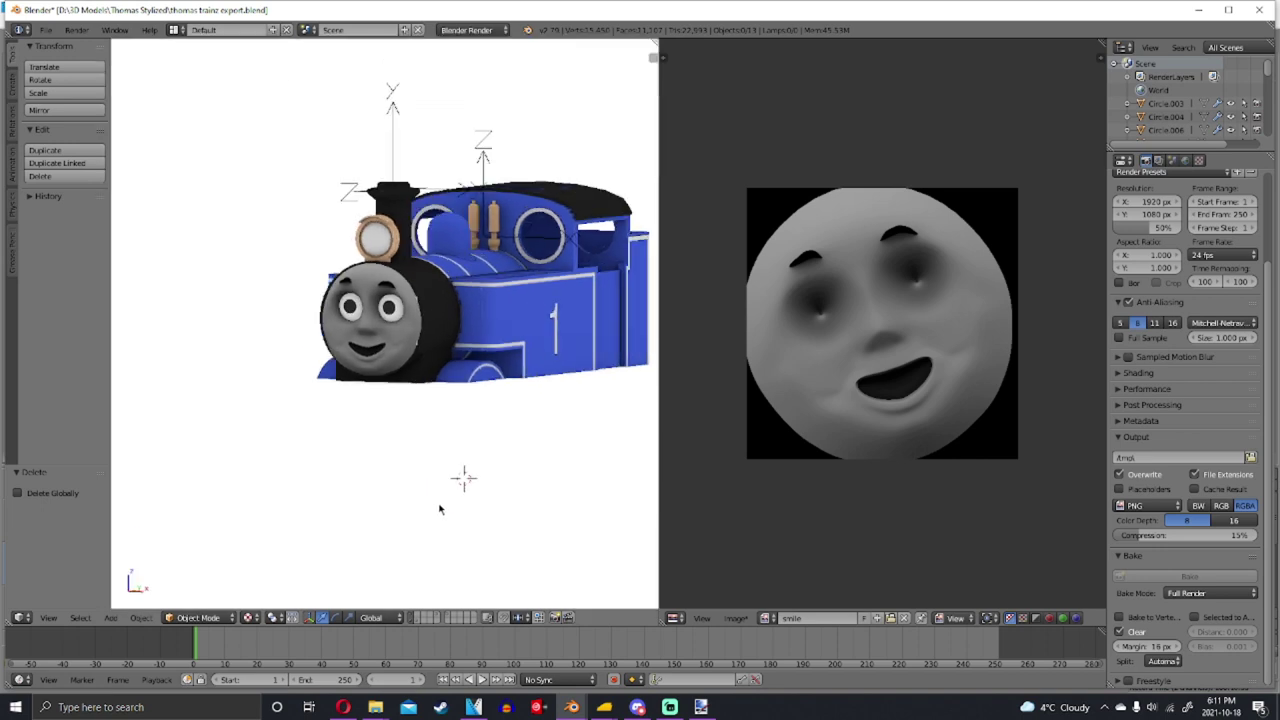
Save the baked smile image as smile.tga in Targa format in the Thomas Stylized folder
{"action": "mouse_move", "coordinate": [440, 510]}
{"action": "middle_mouse_down"}
{"action": "mouse_move", "coordinate": [475, 510]}
{"action": "mouse_move", "coordinate": [458, 512]}
{"action": "middle_mouse_up"}
{"action": "scroll", "coordinate": [433, 538], "scroll_direction": "down", "scroll_amount": 3}
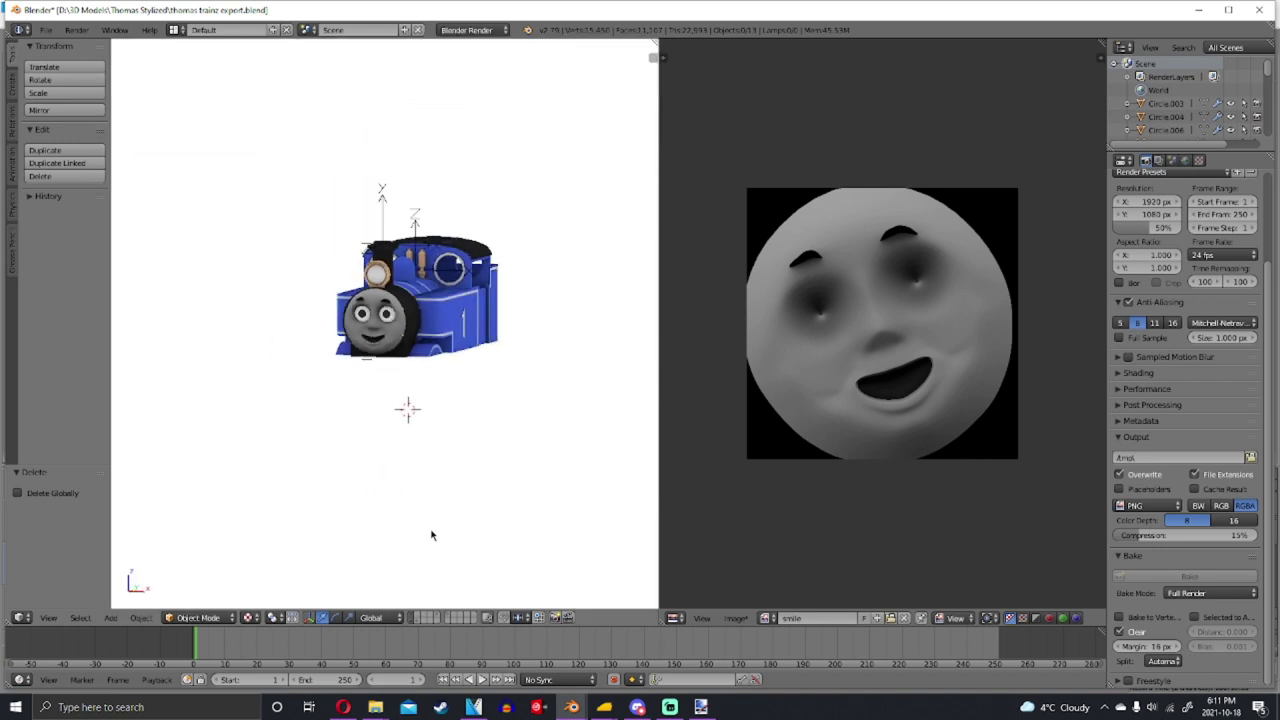
{"action": "scroll", "coordinate": [401, 393], "scroll_direction": "up", "scroll_amount": 4}
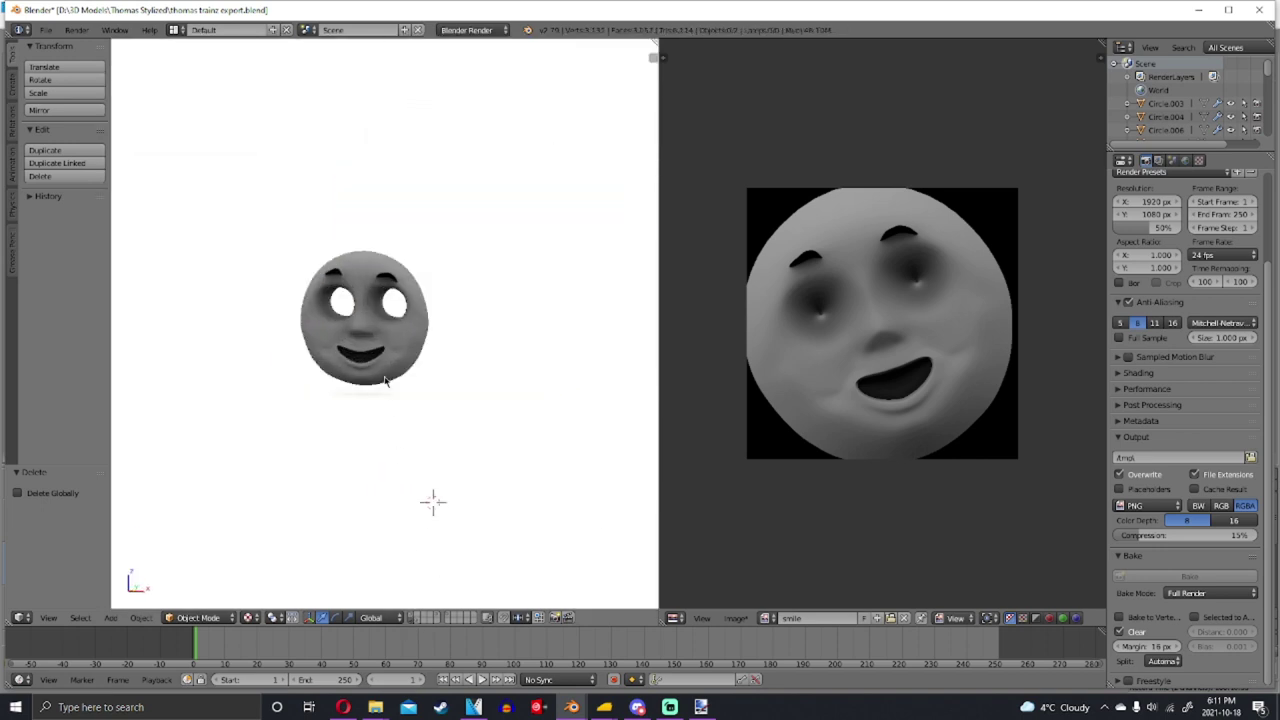
{"action": "left_click", "coordinate": [735, 617]}
{"action": "left_click", "coordinate": [779, 511]}
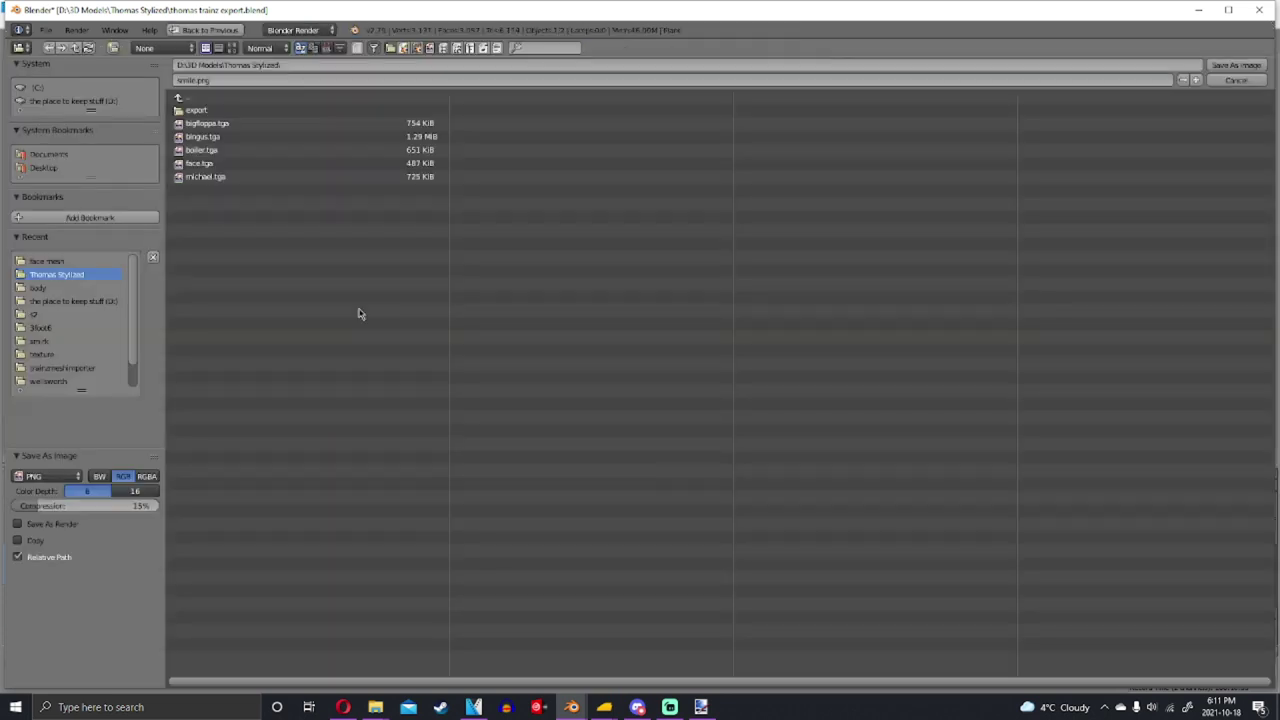
{"action": "left_click", "coordinate": [73, 477]}
{"action": "left_click", "coordinate": [45, 432]}
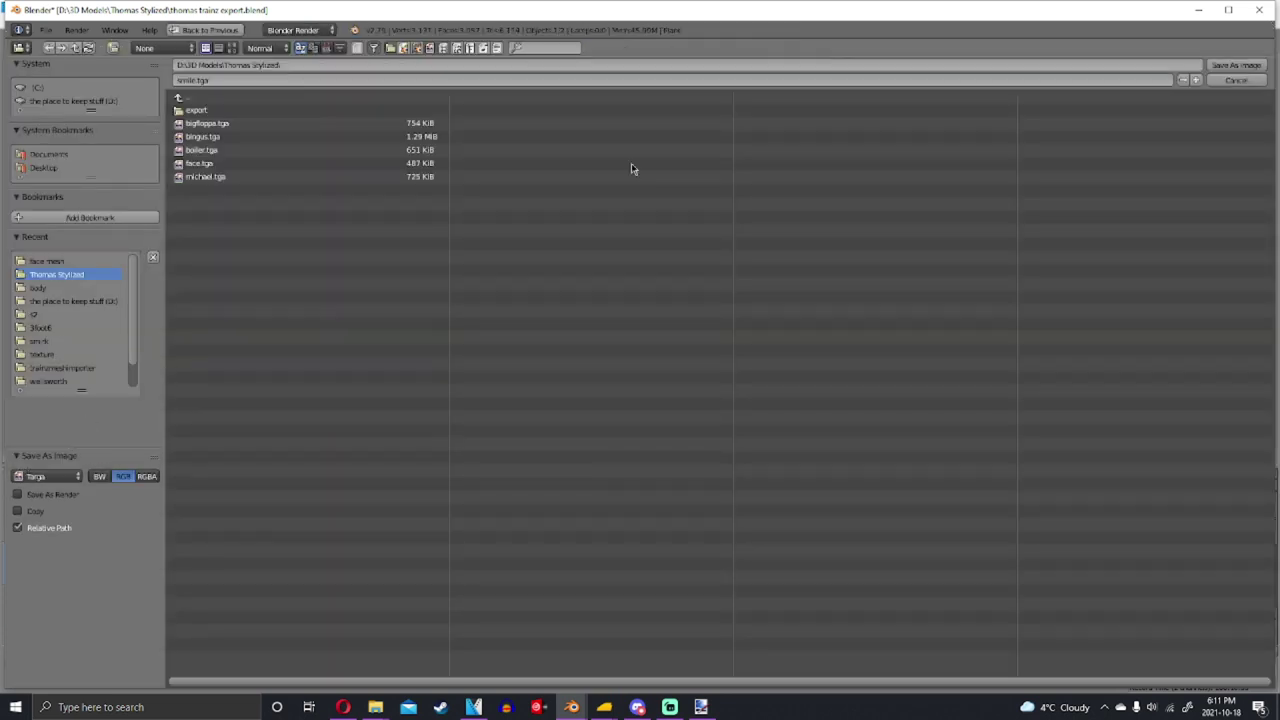
{"action": "left_click", "coordinate": [1236, 65]}
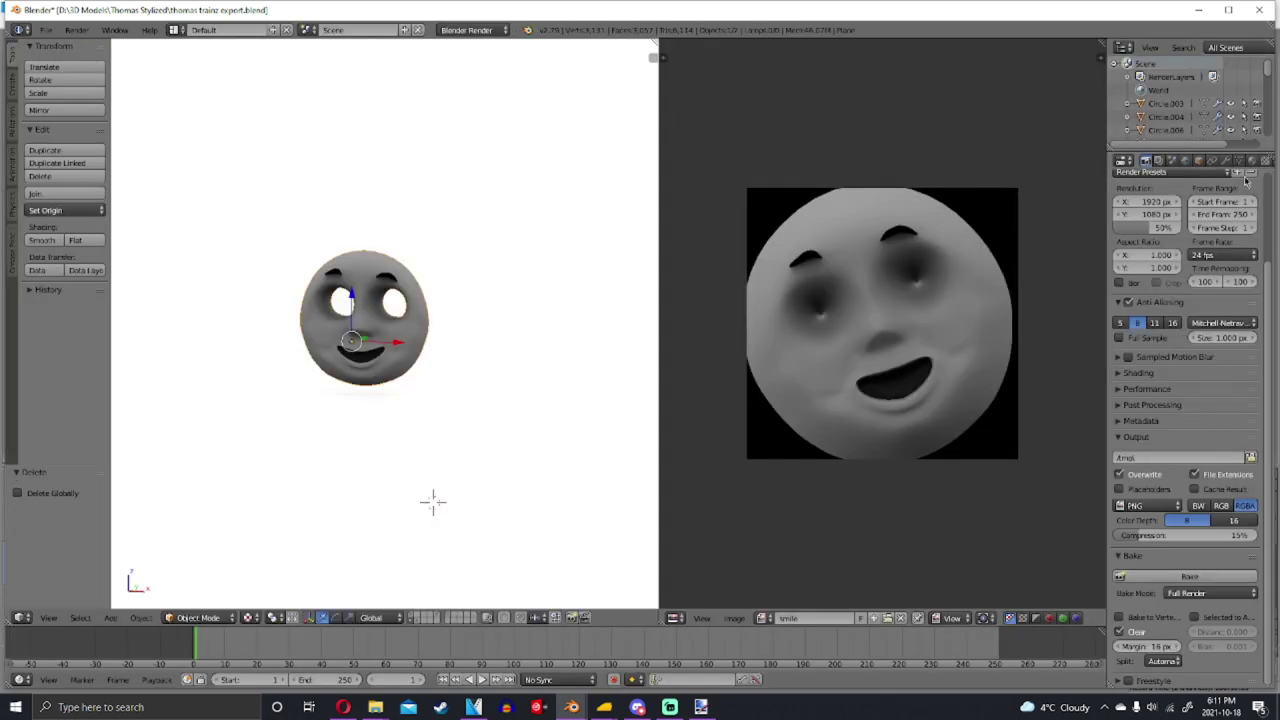
Remove the smiling face's existing material slots and give the face a new material
{"action": "left_click", "coordinate": [1251, 160]}
{"action": "left_click", "coordinate": [1262, 217]}
{"action": "left_click", "coordinate": [1262, 217]}
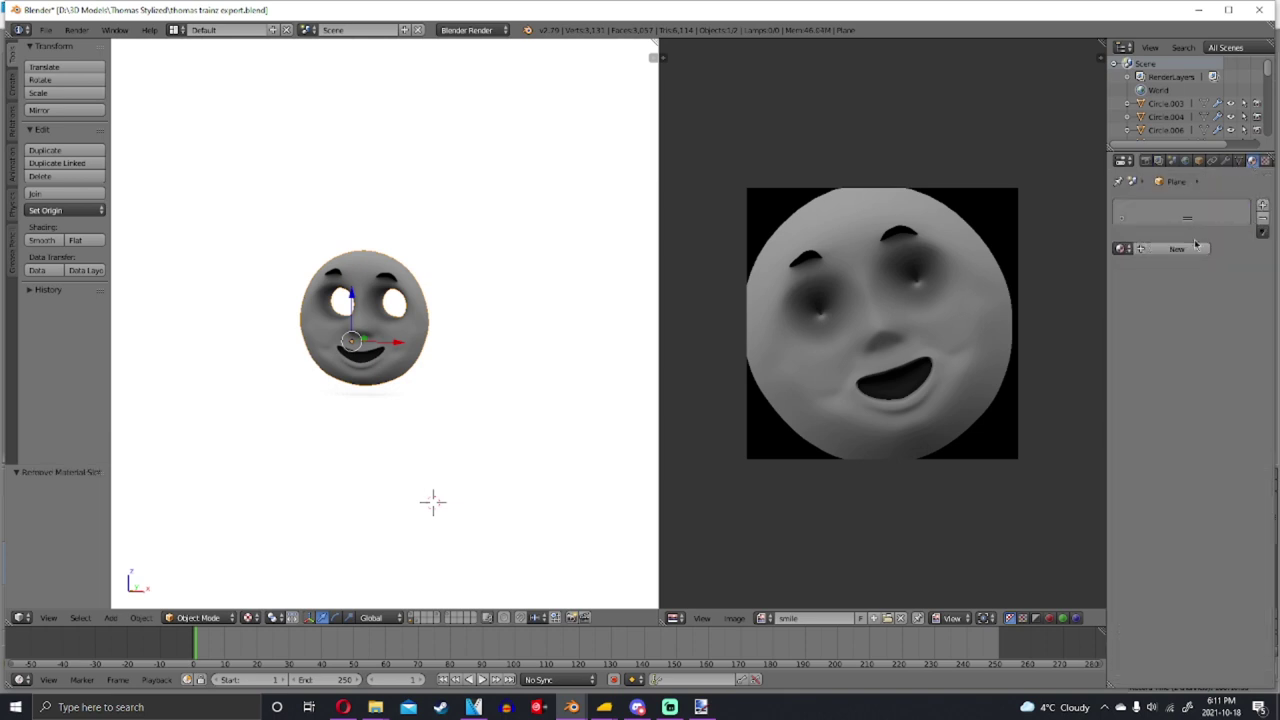
{"action": "left_click", "coordinate": [1195, 247]}
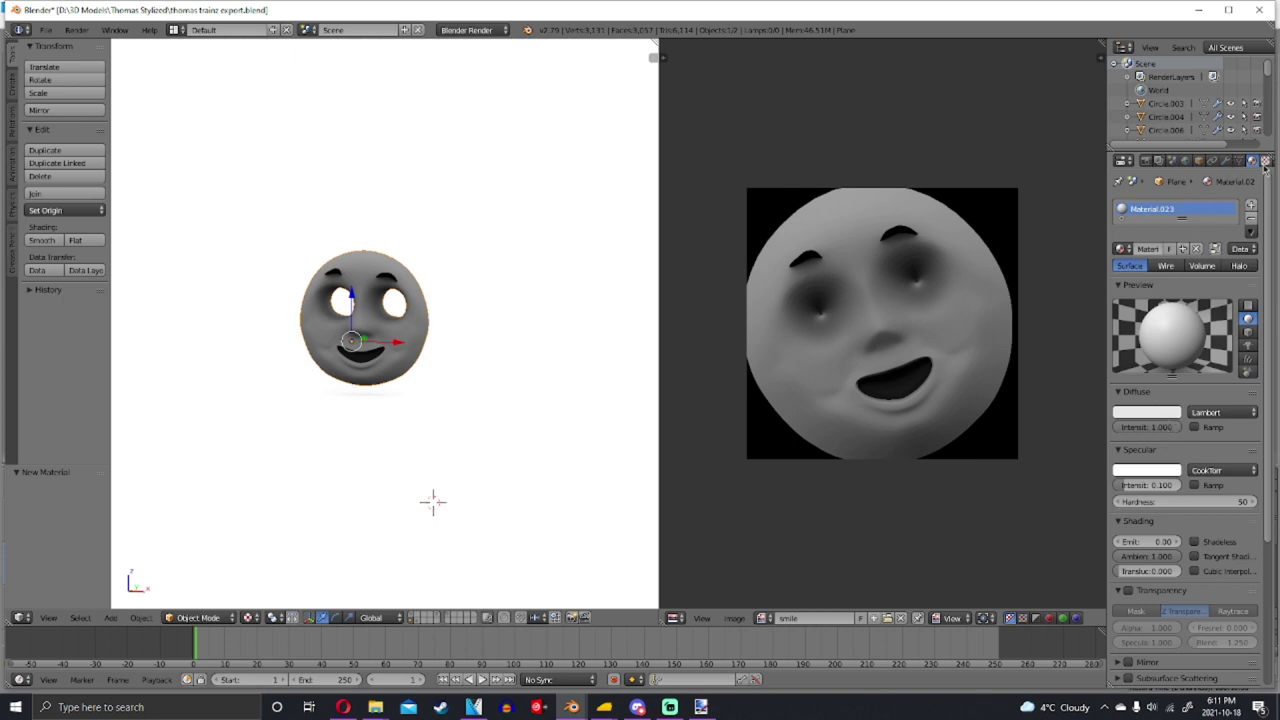
Add an image texture to the new material, mapped with the UVMap coordinates, and load smile.tga into it
{"action": "left_click", "coordinate": [1265, 161]}
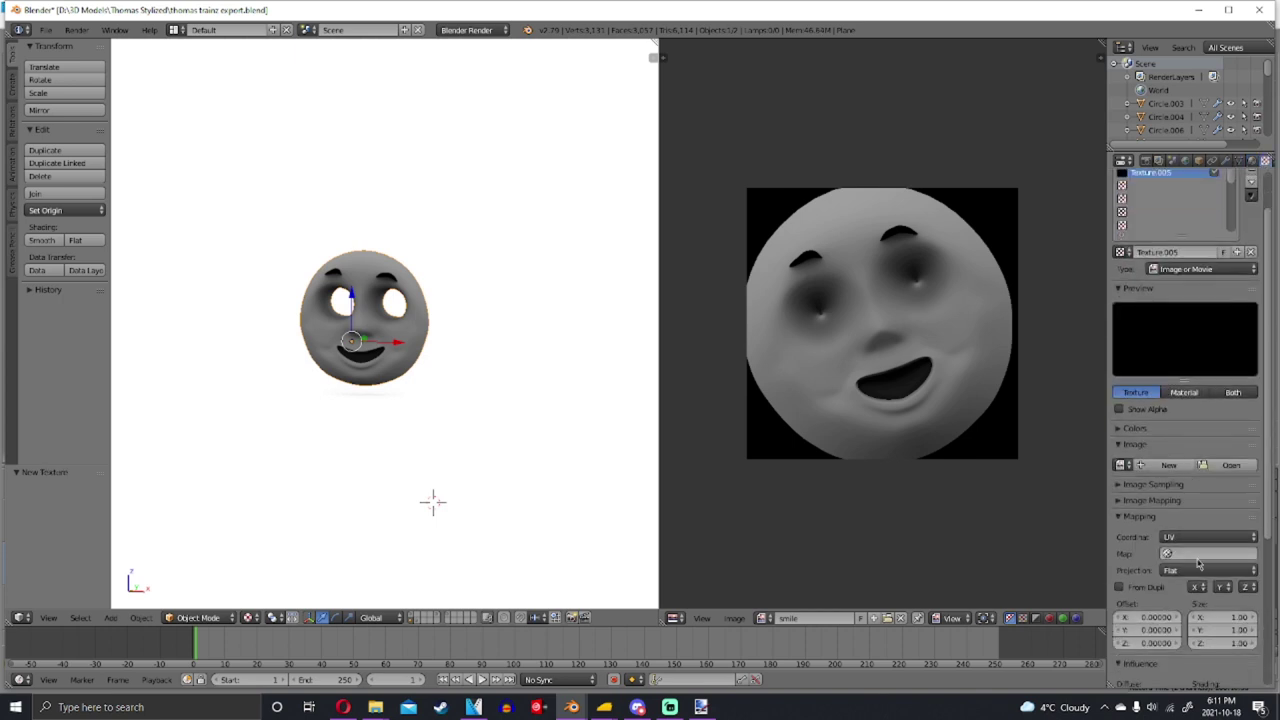
{"action": "left_click", "coordinate": [1199, 556]}
{"action": "left_click", "coordinate": [1187, 412]}
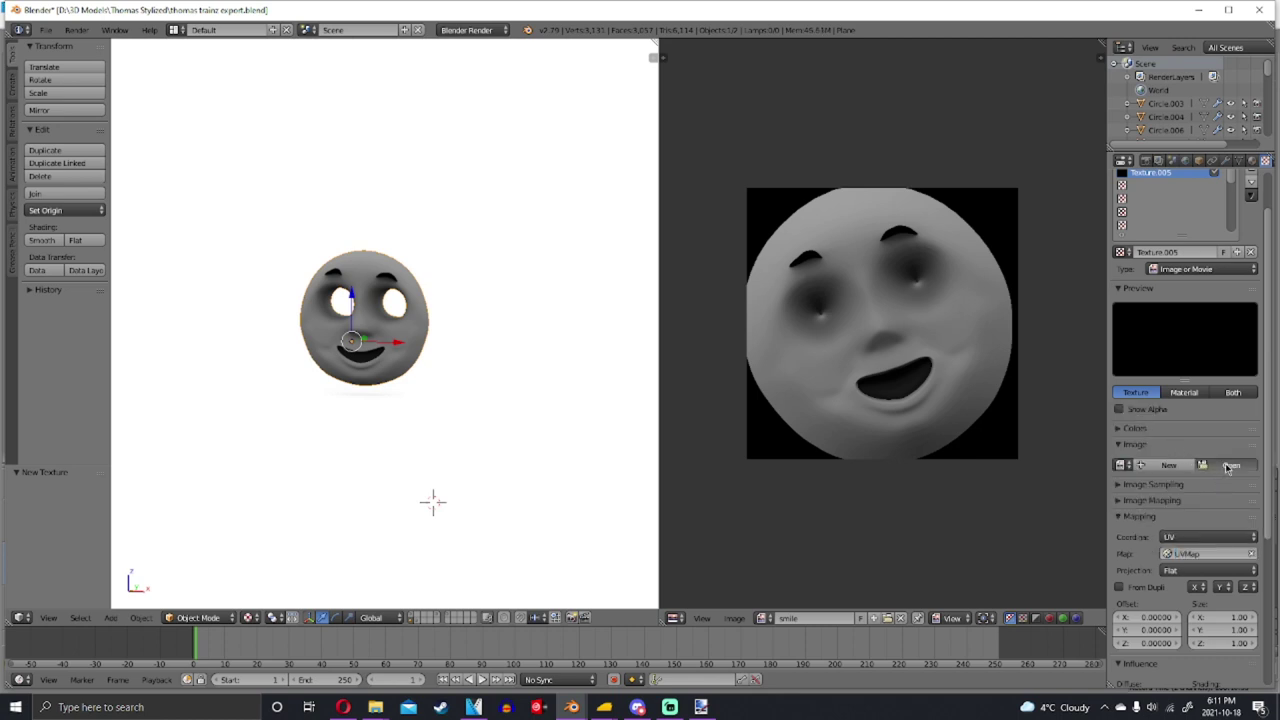
{"action": "left_click", "coordinate": [1229, 466]}
{"action": "left_click", "coordinate": [212, 189]}
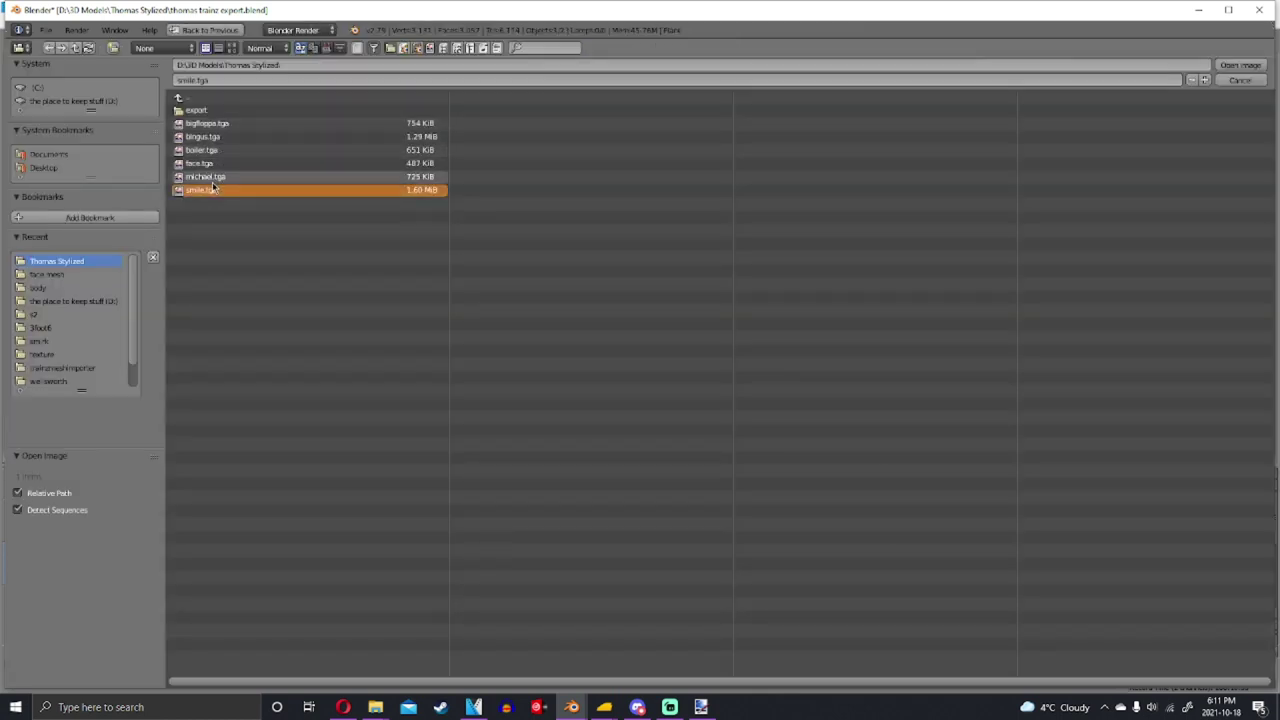
{"action": "double_click", "coordinate": [212, 189]}
{"action": "left_click", "coordinate": [1150, 565]}
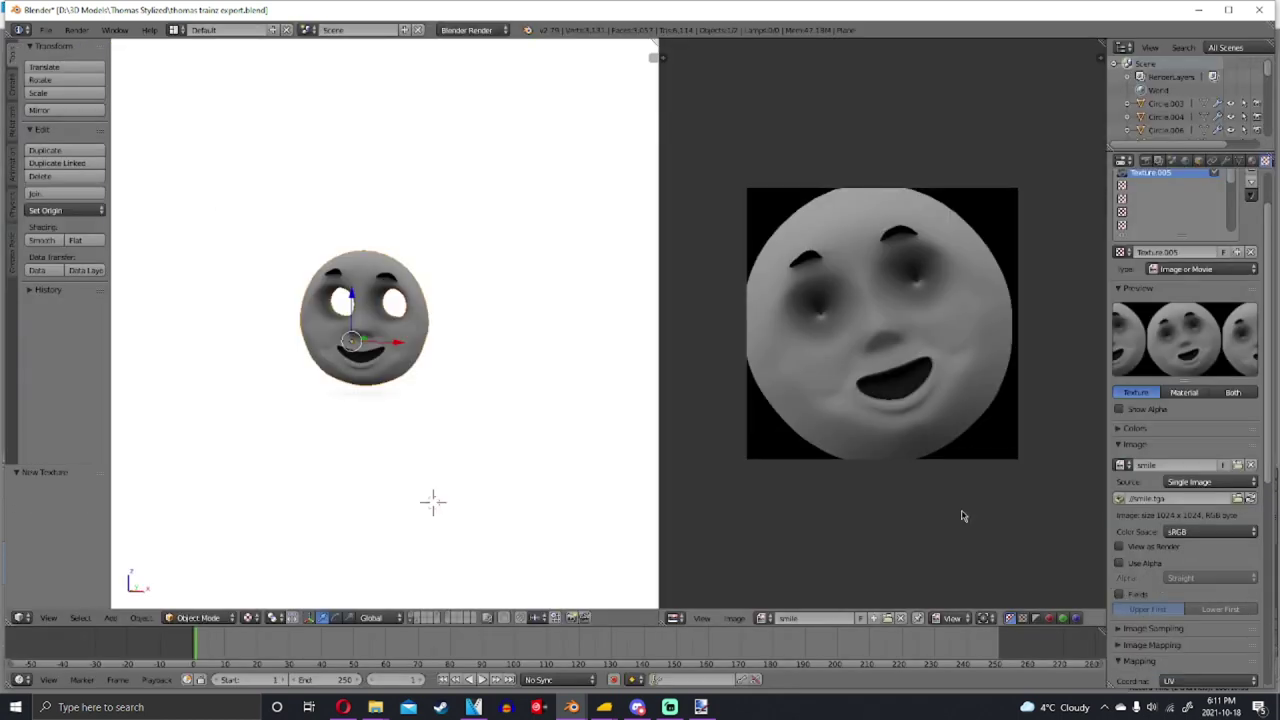
Save the Blender file over the existing thomas trainz export version
{"action": "scroll", "coordinate": [963, 517], "scroll_direction": "down", "scroll_amount": 3}
{"action": "key", "text": "ctrl+s"}
{"action": "left_click", "coordinate": [516, 330]}
{"action": "scroll", "coordinate": [513, 338], "scroll_direction": "down", "scroll_amount": 7}
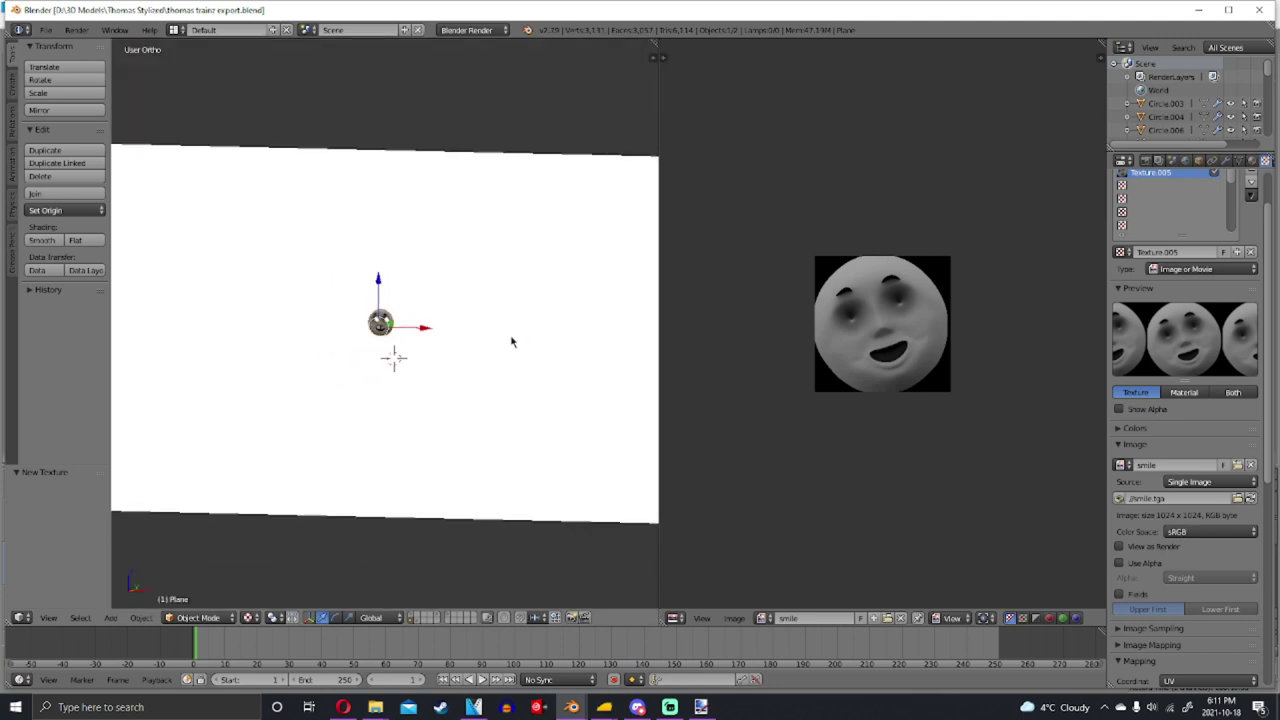
{"action": "scroll", "coordinate": [512, 339], "scroll_direction": "up", "scroll_amount": 11}
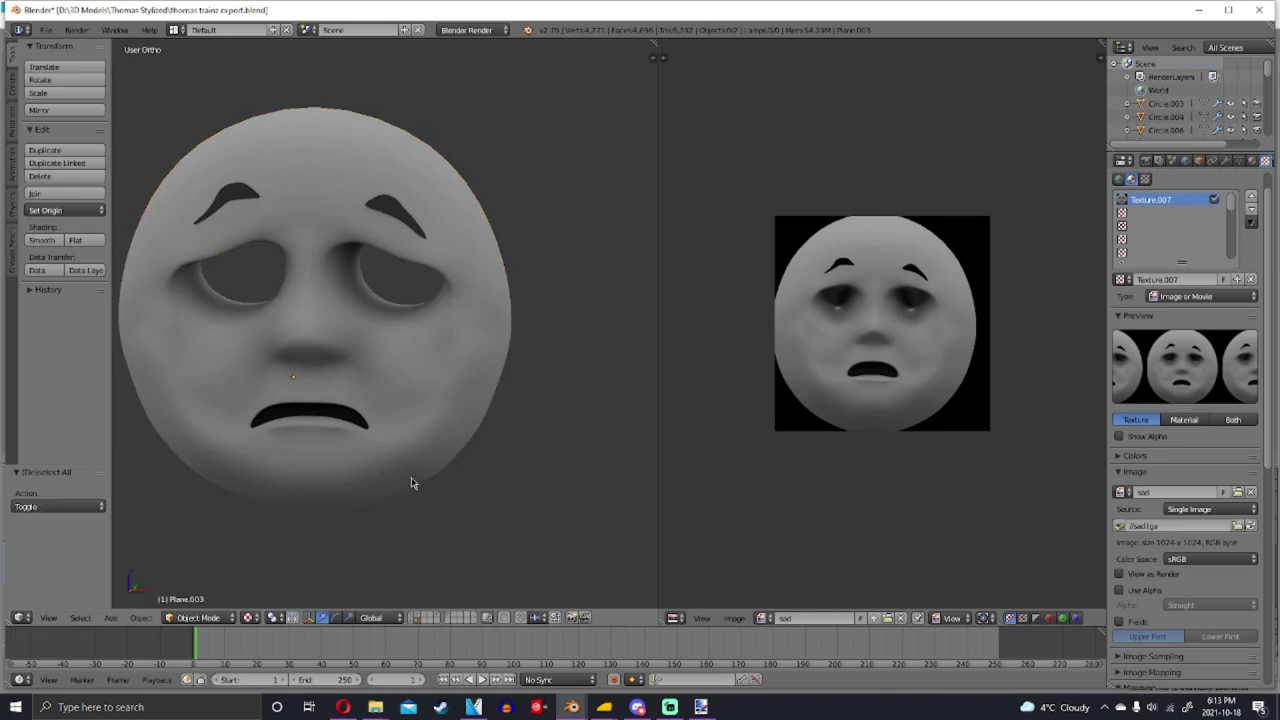
Show the engine's layer together with the sad face and examine how the face fits on the engine
{"action": "scroll", "coordinate": [412, 470], "scroll_direction": "down", "scroll_amount": 3}
{"action": "middle_click_drag", "start_coordinate": [410, 460], "coordinate": [463, 511]}
{"action": "scroll", "coordinate": [463, 511], "scroll_direction": "up", "scroll_amount": 3}
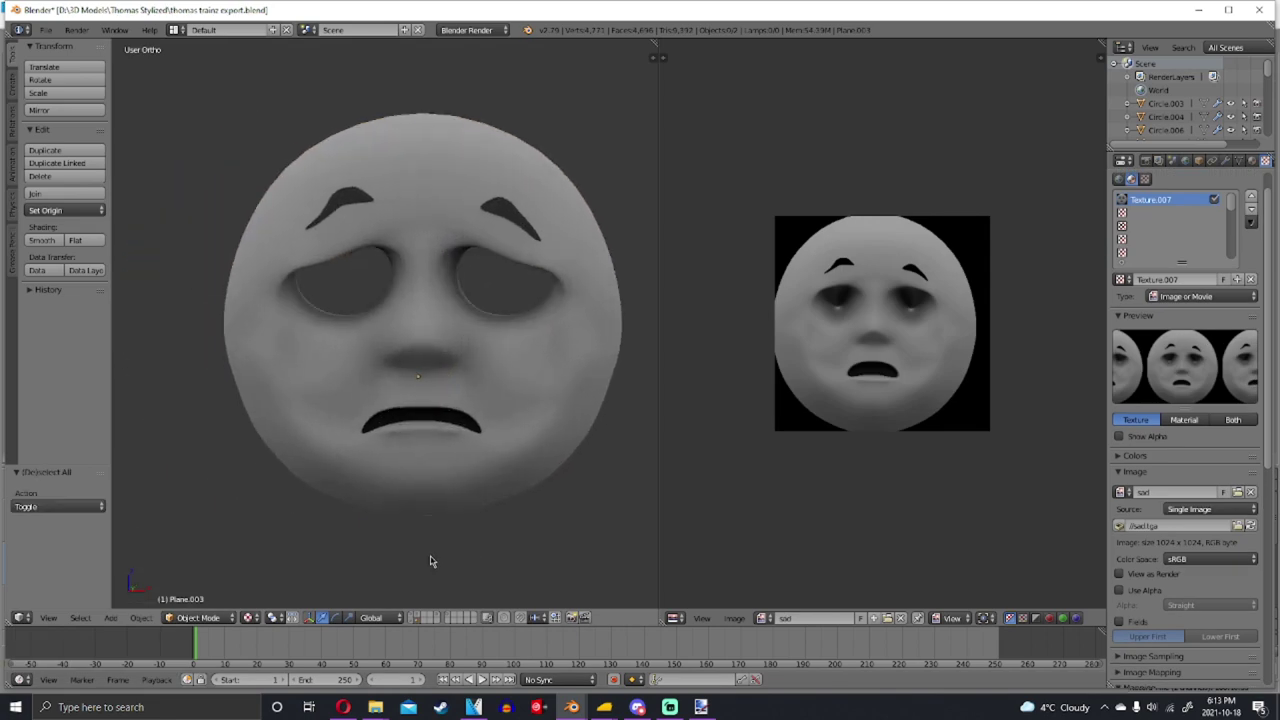
{"action": "left_click", "coordinate": [413, 615], "text": "shift"}
{"action": "scroll", "coordinate": [446, 486], "scroll_direction": "down", "scroll_amount": 5}
{"action": "middle_click_drag", "start_coordinate": [466, 477], "coordinate": [520, 446]}
{"action": "scroll", "coordinate": [512, 443], "scroll_direction": "up", "scroll_amount": 3}
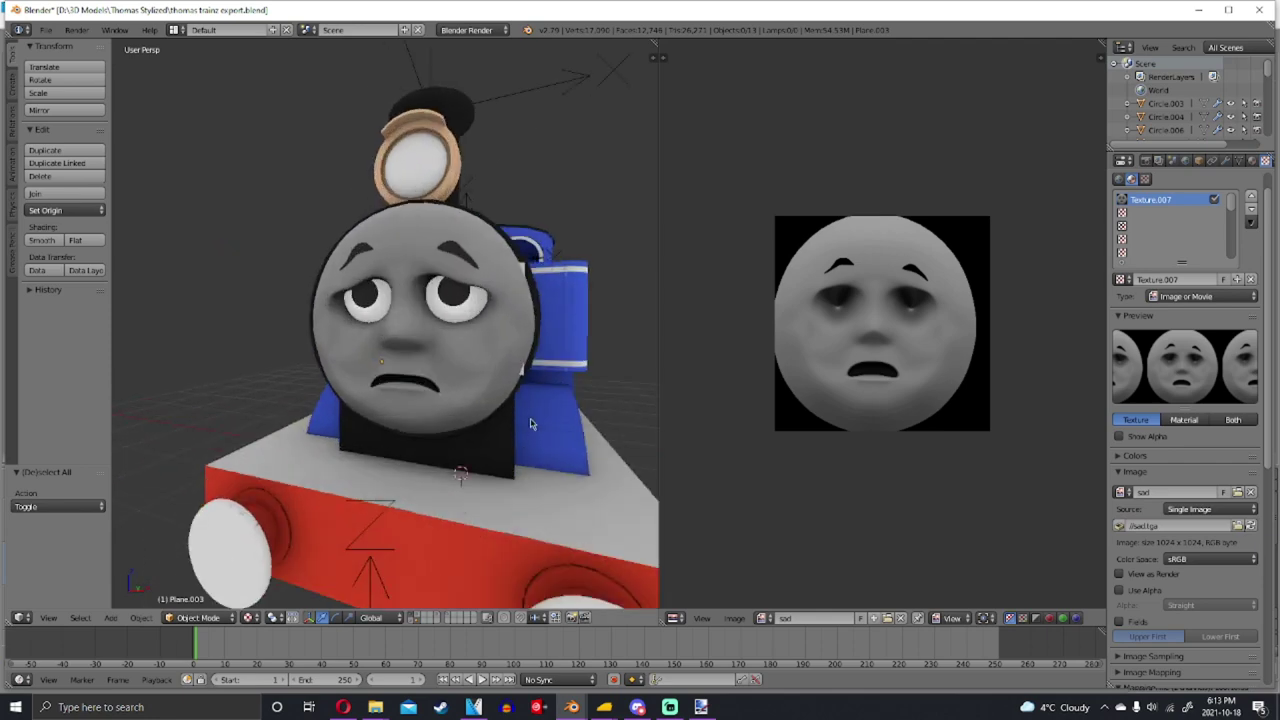
{"action": "scroll", "coordinate": [512, 443], "scroll_direction": "down", "scroll_amount": 5}
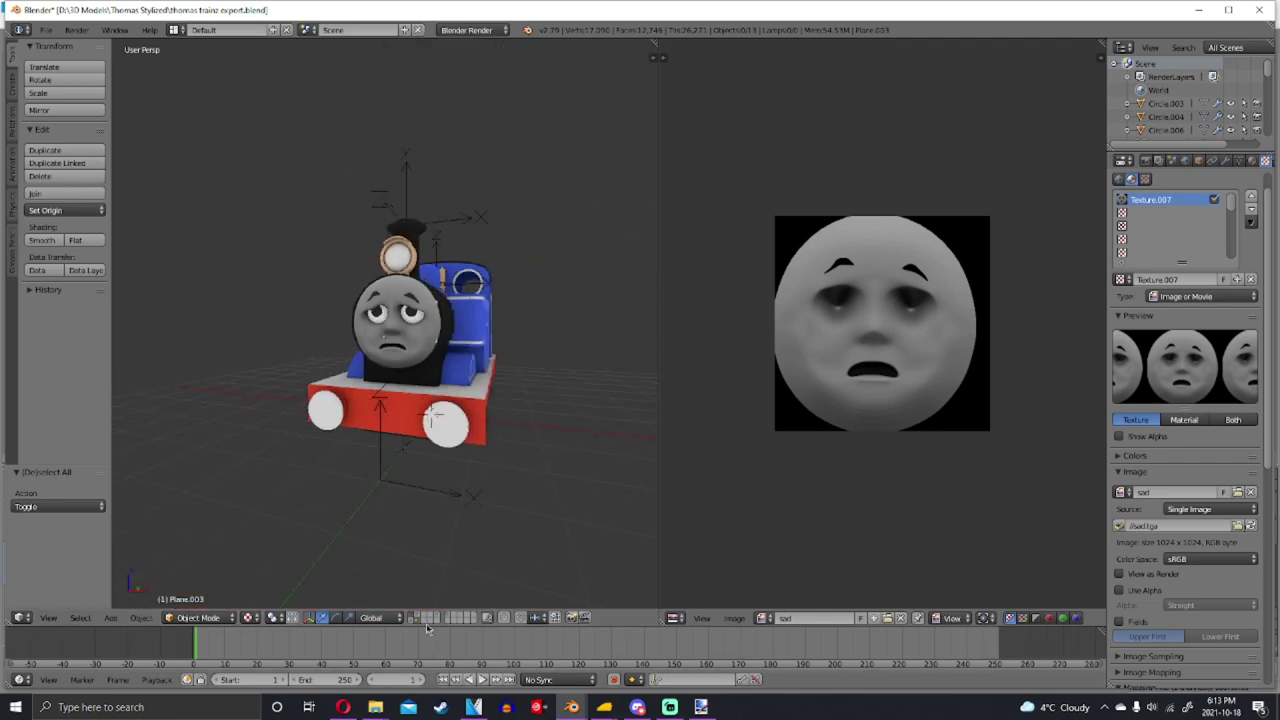
Show only the engine's layer and move the left-hand eye, as seen from the front, to the sixth layer
{"action": "left_click", "coordinate": [418, 618]}
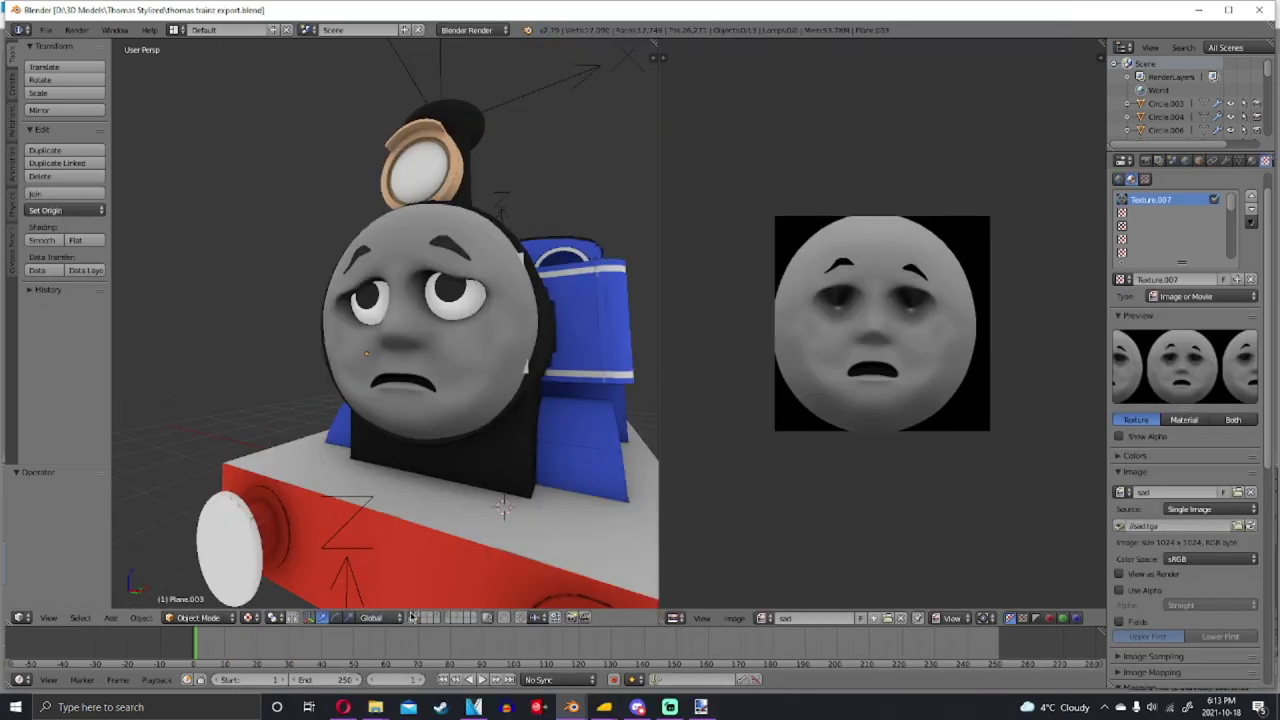
{"action": "left_click", "coordinate": [414, 617]}
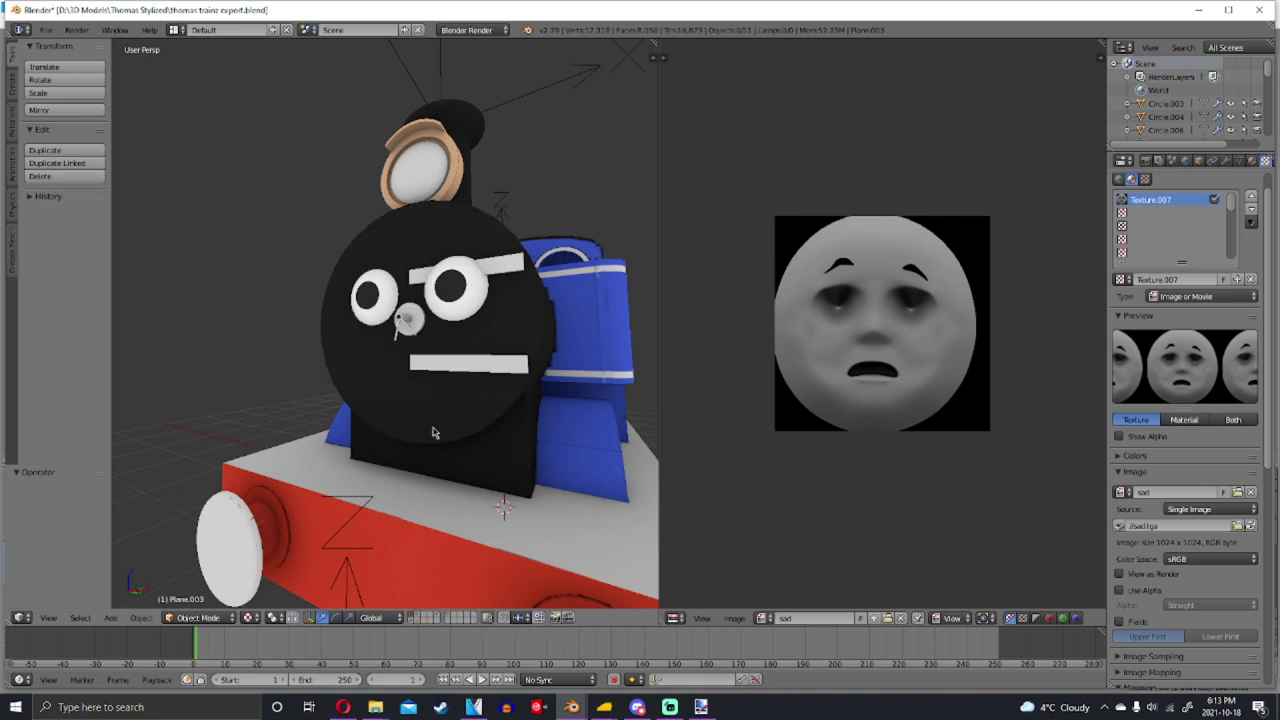
{"action": "right_click", "coordinate": [466, 302]}
{"action": "key", "text": "KP_1"}
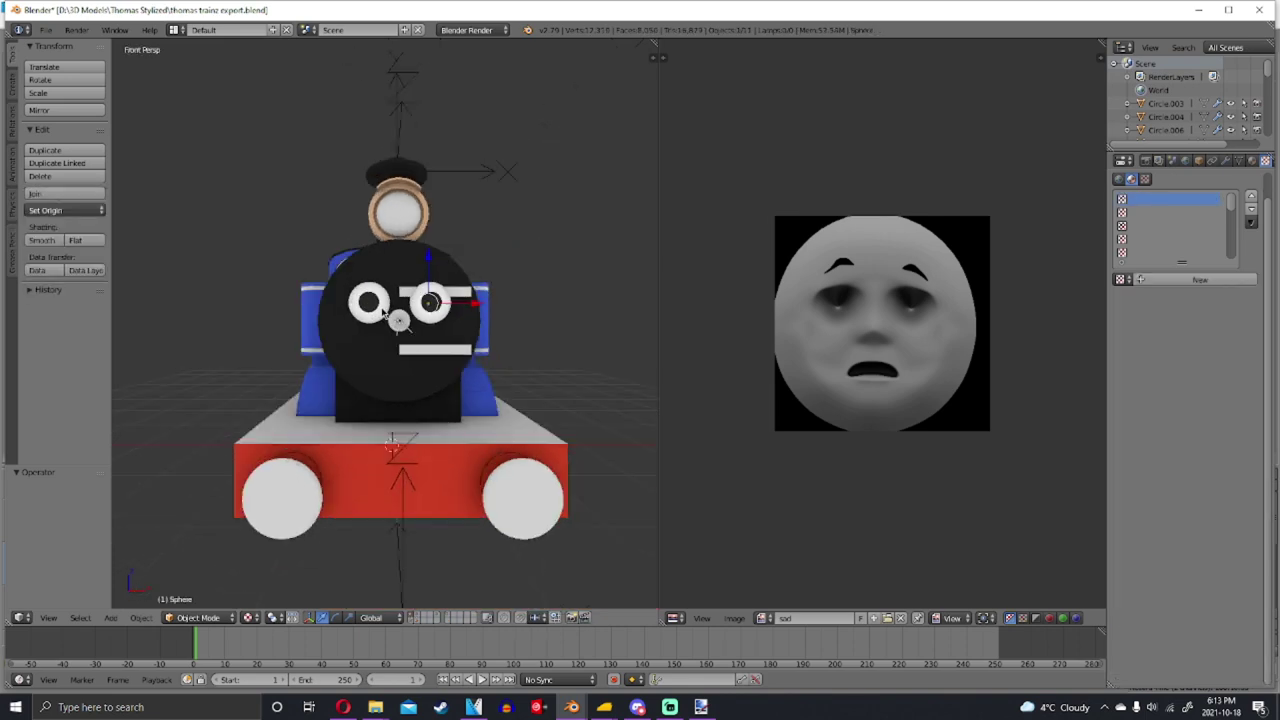
{"action": "scroll", "coordinate": [388, 295], "scroll_direction": "up", "scroll_amount": 4}
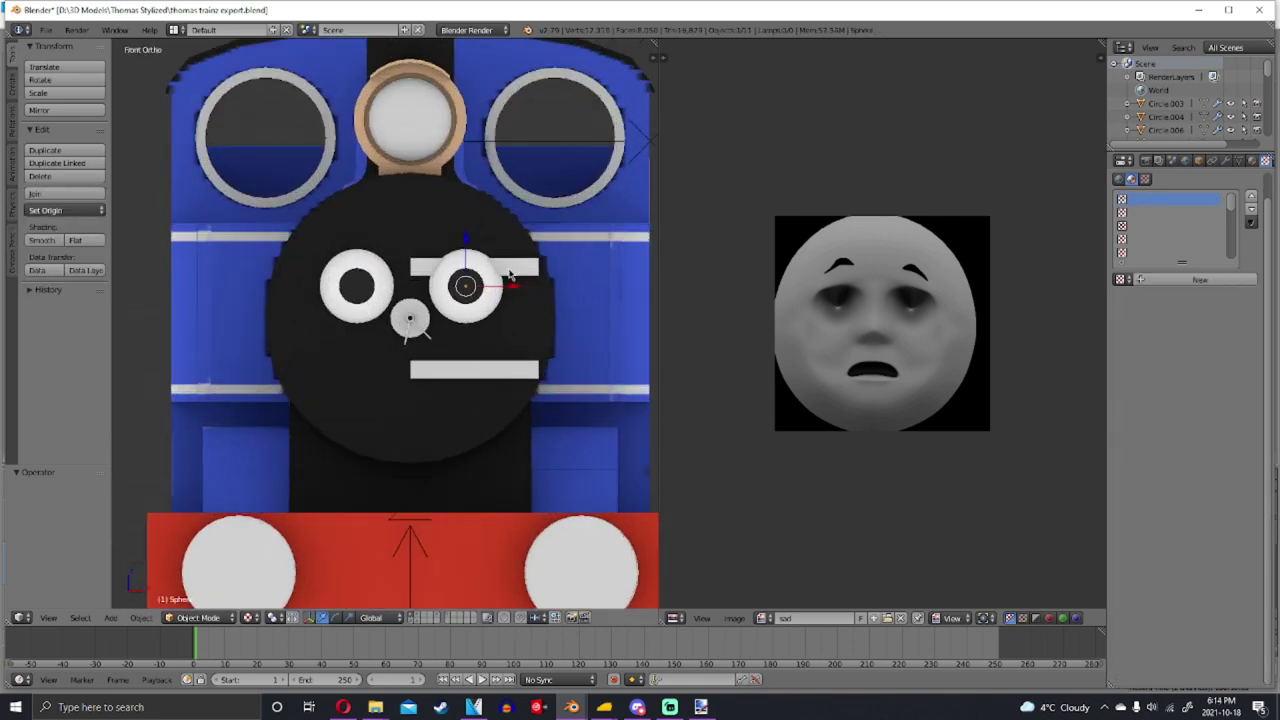
{"action": "right_click", "coordinate": [390, 275]}
{"action": "right_click", "coordinate": [390, 275]}
{"action": "key", "text": "m"}
{"action": "left_click", "coordinate": [538, 303]}
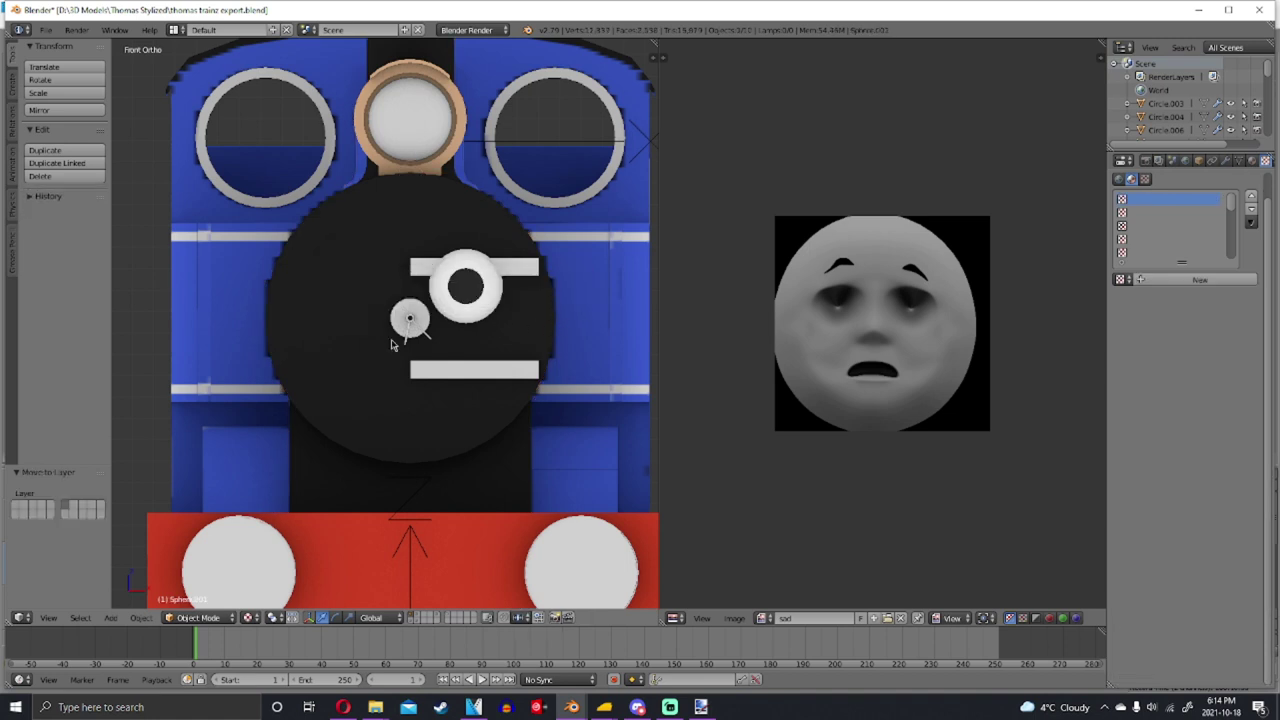
Delete the rear half of the remaining eye sphere's mesh in side wireframe view, then return to solid object display
{"action": "right_click", "coordinate": [502, 292]}
{"action": "key", "text": "KP_3"}
{"action": "scroll", "coordinate": [425, 291], "scroll_direction": "up", "scroll_amount": 3}
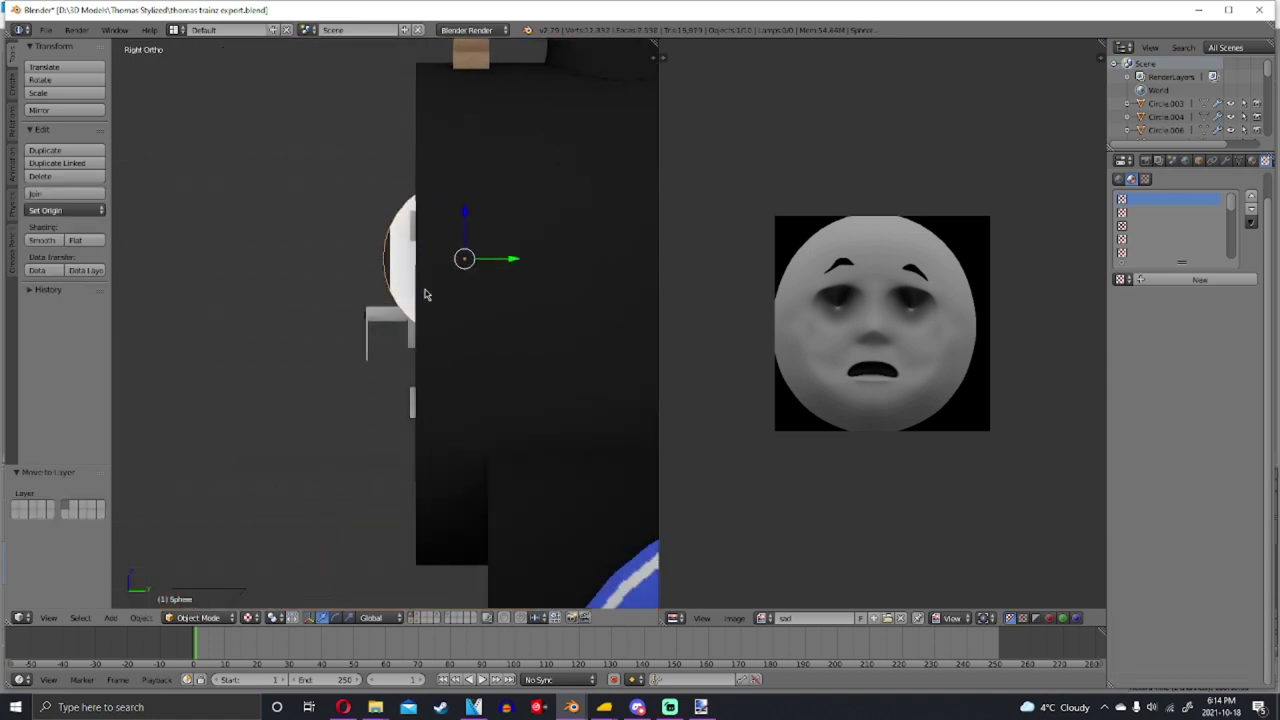
{"action": "key", "text": "Tab"}
{"action": "key", "text": "z"}
{"action": "key", "text": "a"}
{"action": "key", "text": "b"}
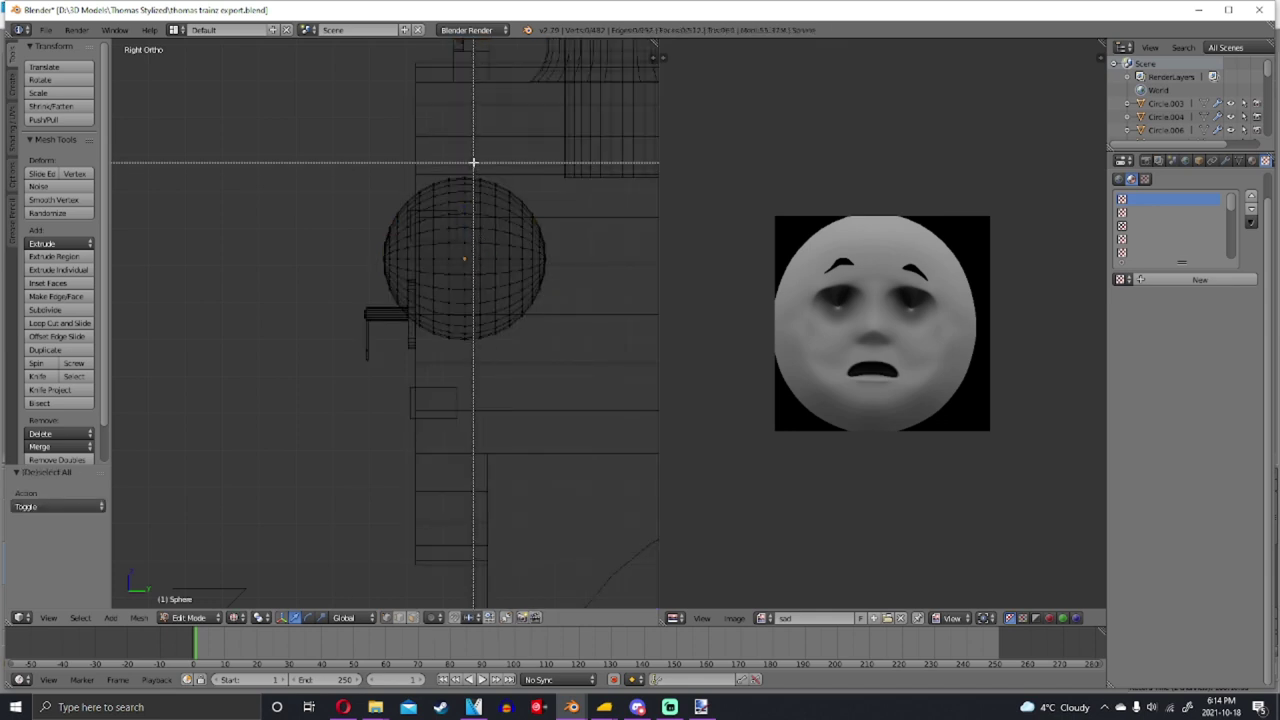
{"action": "left_click_drag", "start_coordinate": [470, 157], "coordinate": [650, 395]}
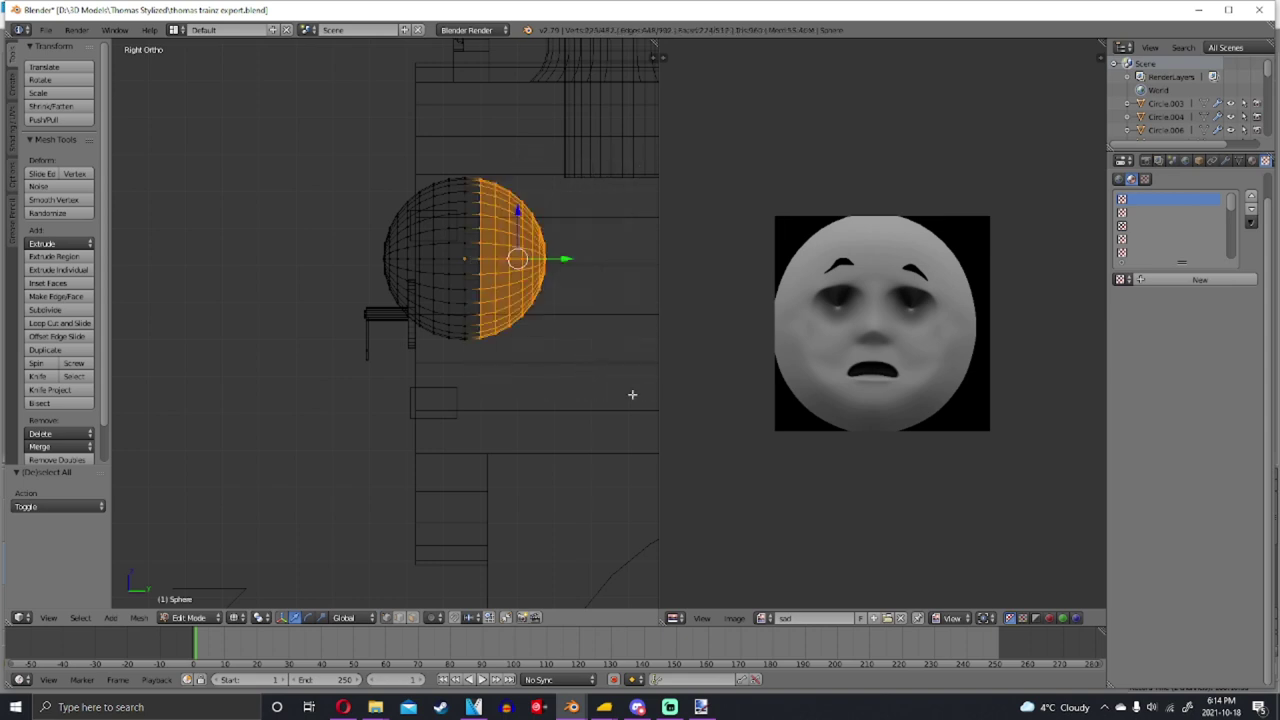
{"action": "key", "text": "x"}
{"action": "left_click", "coordinate": [625, 397]}
{"action": "key", "text": "Tab"}
{"action": "key", "text": "z"}
{"action": "mouse_move", "coordinate": [455, 279]}
{"action": "middle_mouse_down"}
{"action": "mouse_move", "coordinate": [556, 292]}
{"action": "mouse_move", "coordinate": [575, 278]}
{"action": "middle_mouse_up"}
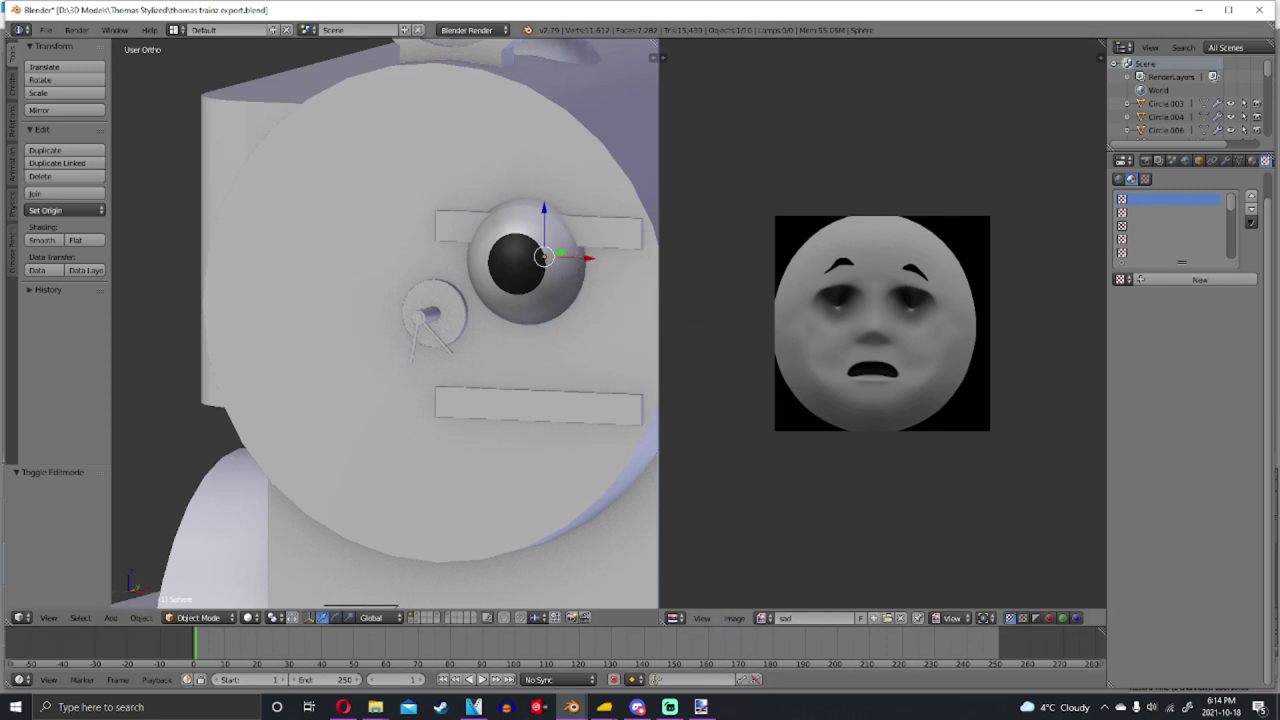
Switch to Content Manager and search the Installed assets for "eye"
{"action": "mouse_move", "coordinate": [604, 705]}
{"action": "left_click", "coordinate": [631, 680]}
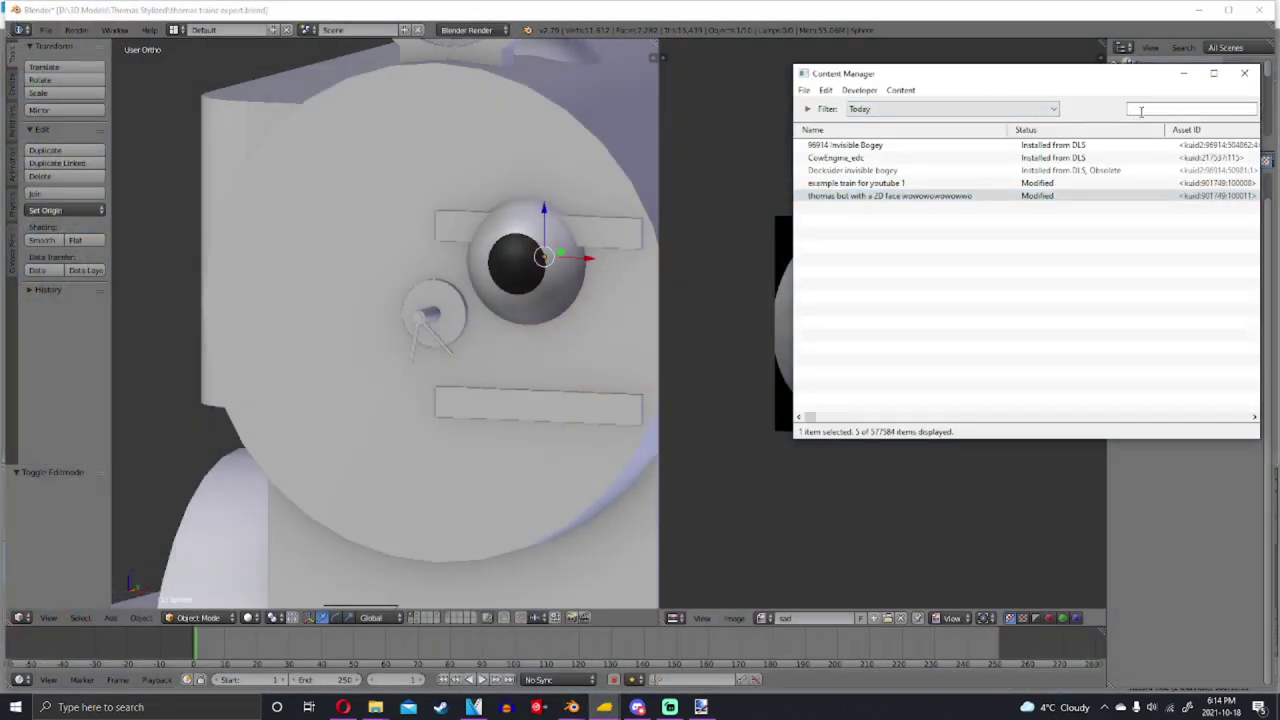
{"action": "left_click", "coordinate": [1140, 111]}
{"action": "type", "text": "eye"}
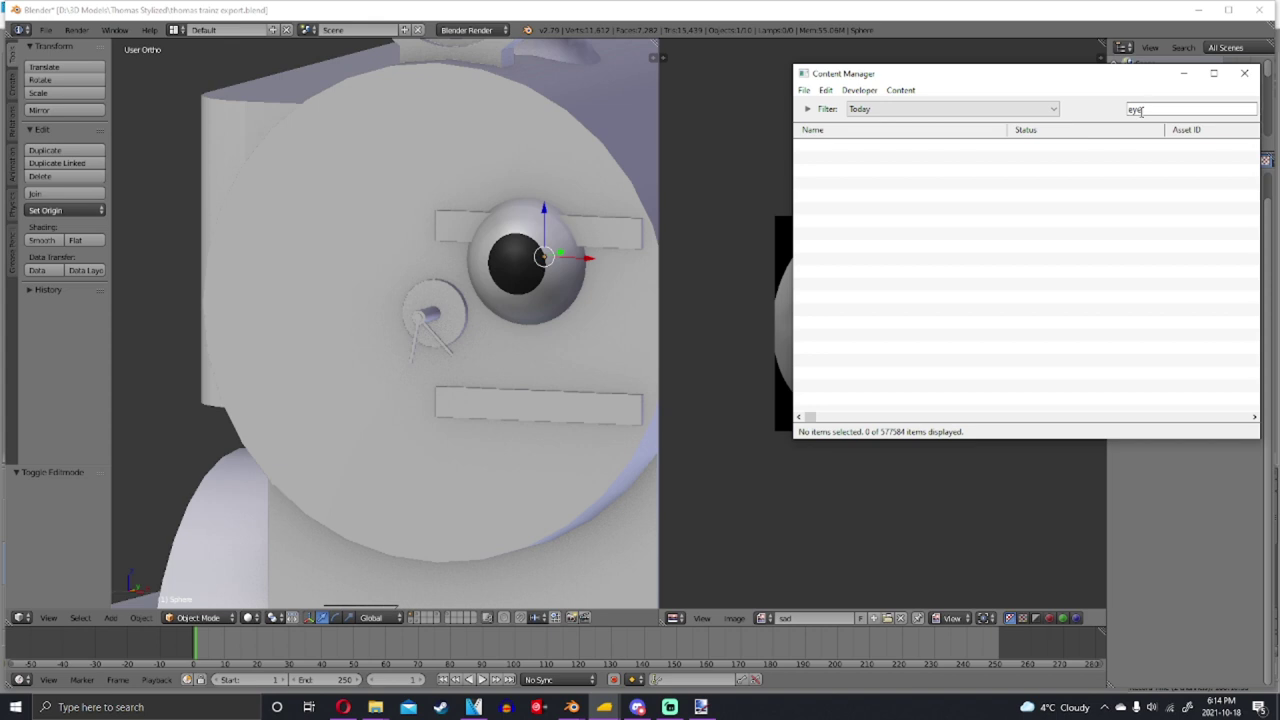
{"action": "left_click", "coordinate": [1005, 112]}
{"action": "left_click", "coordinate": [938, 137]}
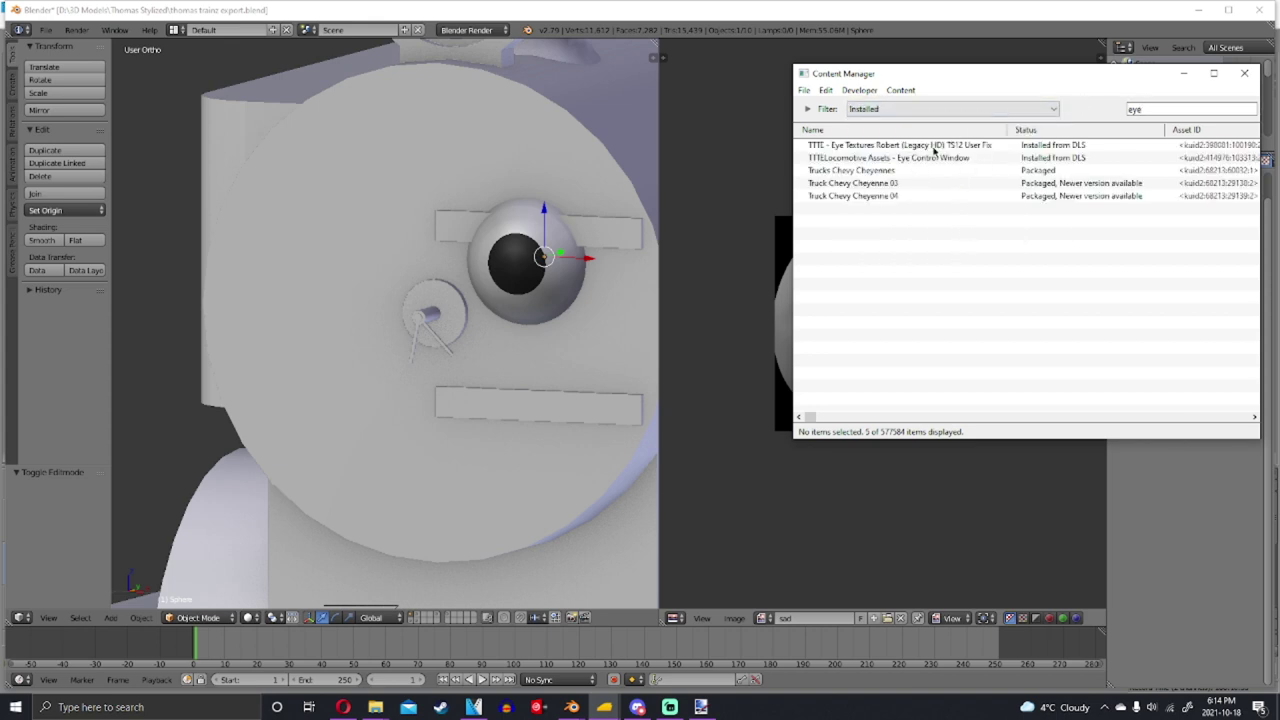
Check the details of the TTTE - Eye Textures asset, then open it for editing in its file folder
{"action": "double_click", "coordinate": [933, 146]}
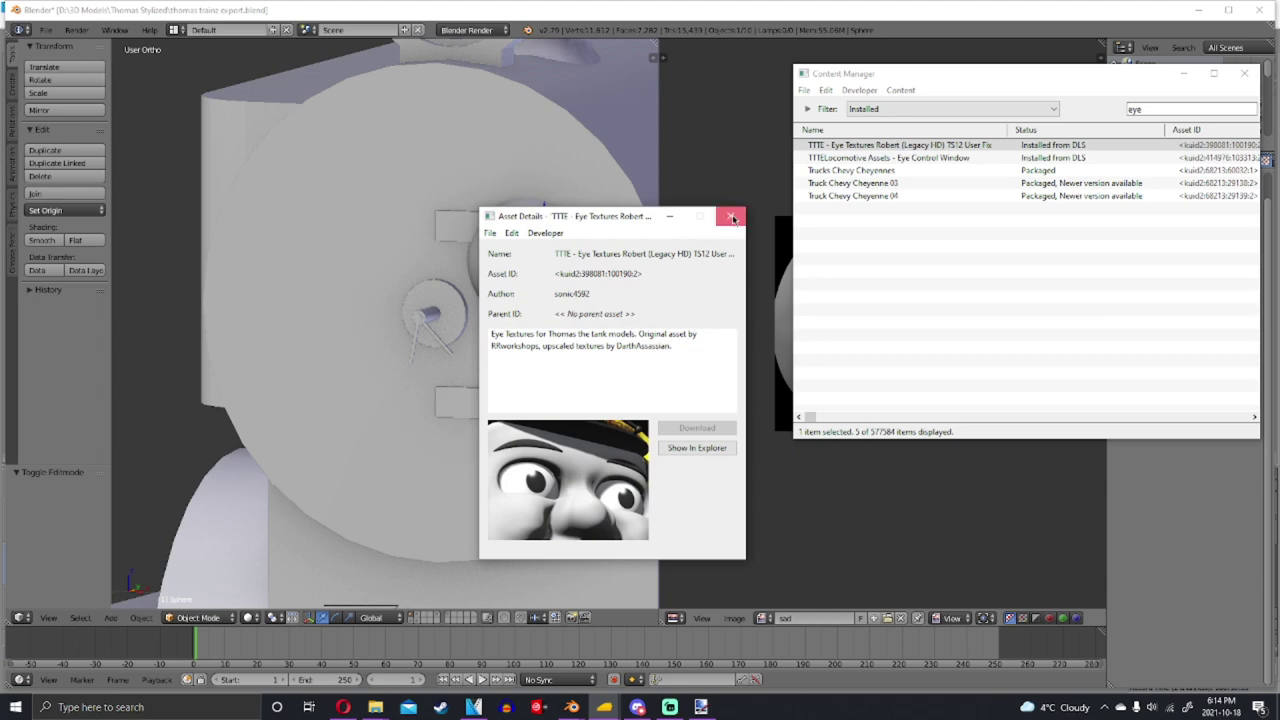
{"action": "left_click", "coordinate": [731, 216]}
{"action": "right_click", "coordinate": [908, 149]}
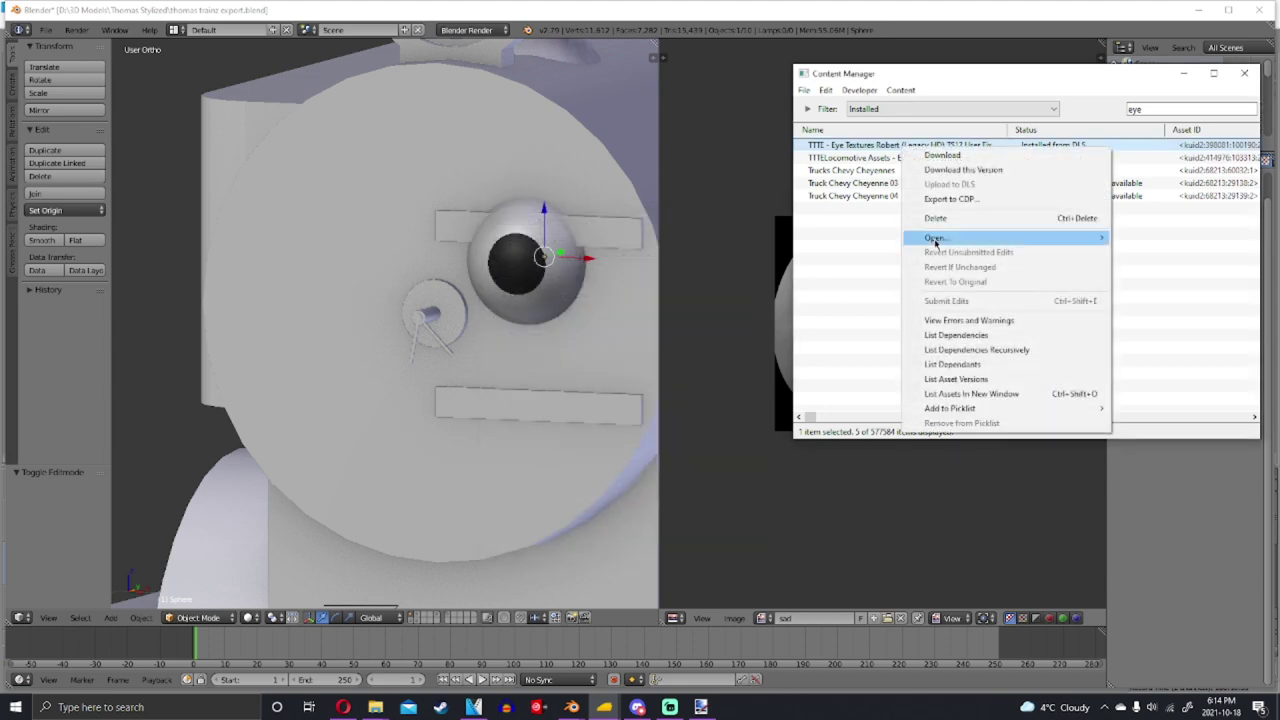
{"action": "mouse_move", "coordinate": [935, 237]}
{"action": "left_click", "coordinate": [866, 257]}
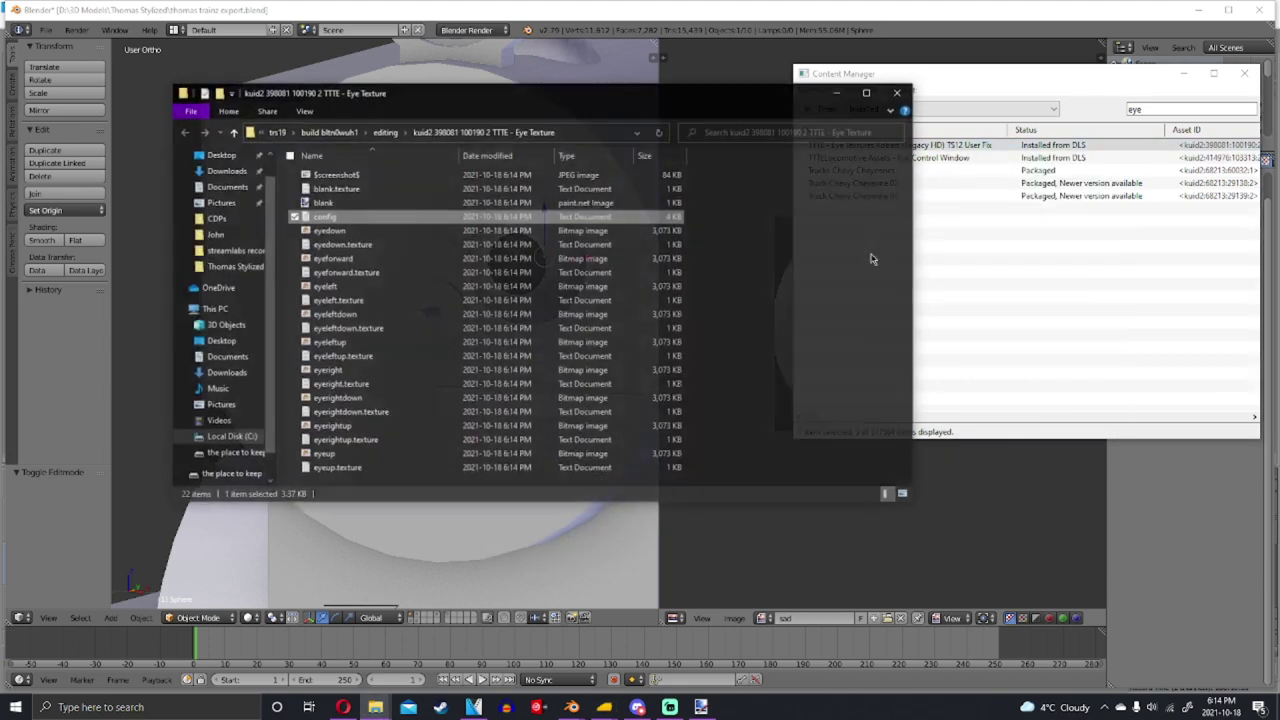
Copy the eyeforward bitmap from the eye texture asset folder into the Thomas Stylized folder
{"action": "left_click", "coordinate": [390, 258]}
{"action": "right_click", "coordinate": [391, 257]}
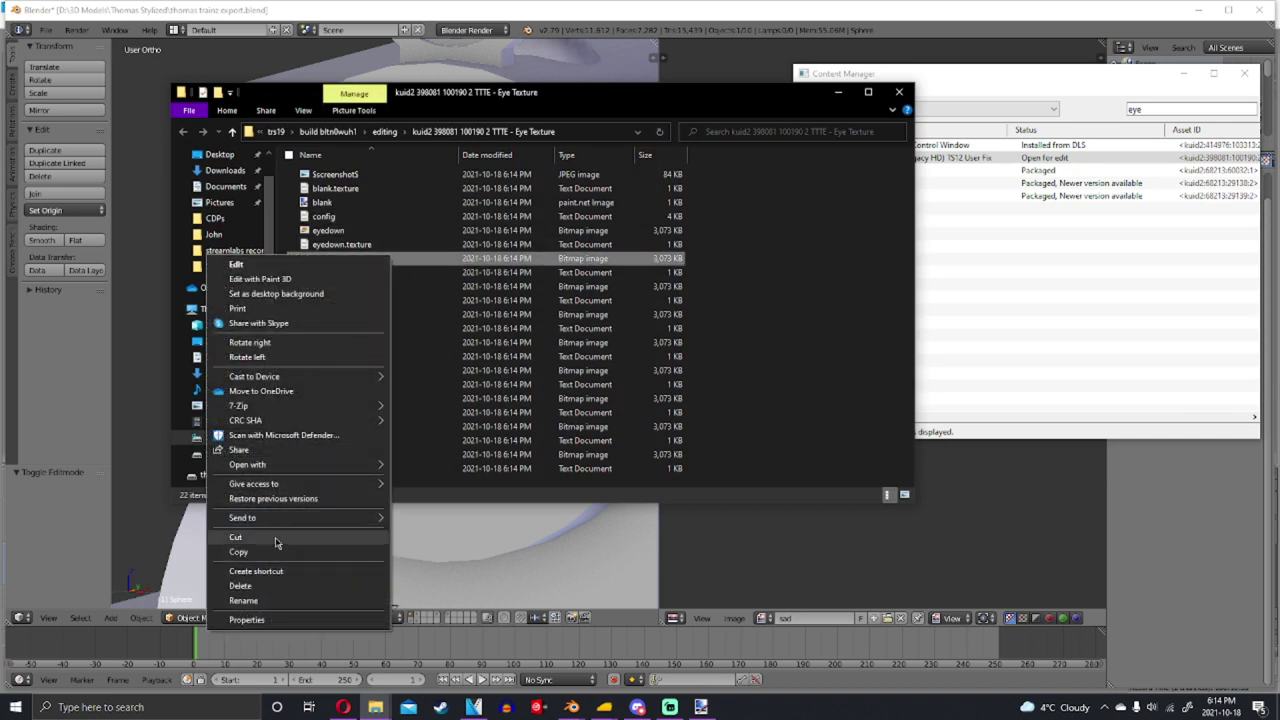
{"action": "left_click", "coordinate": [309, 551]}
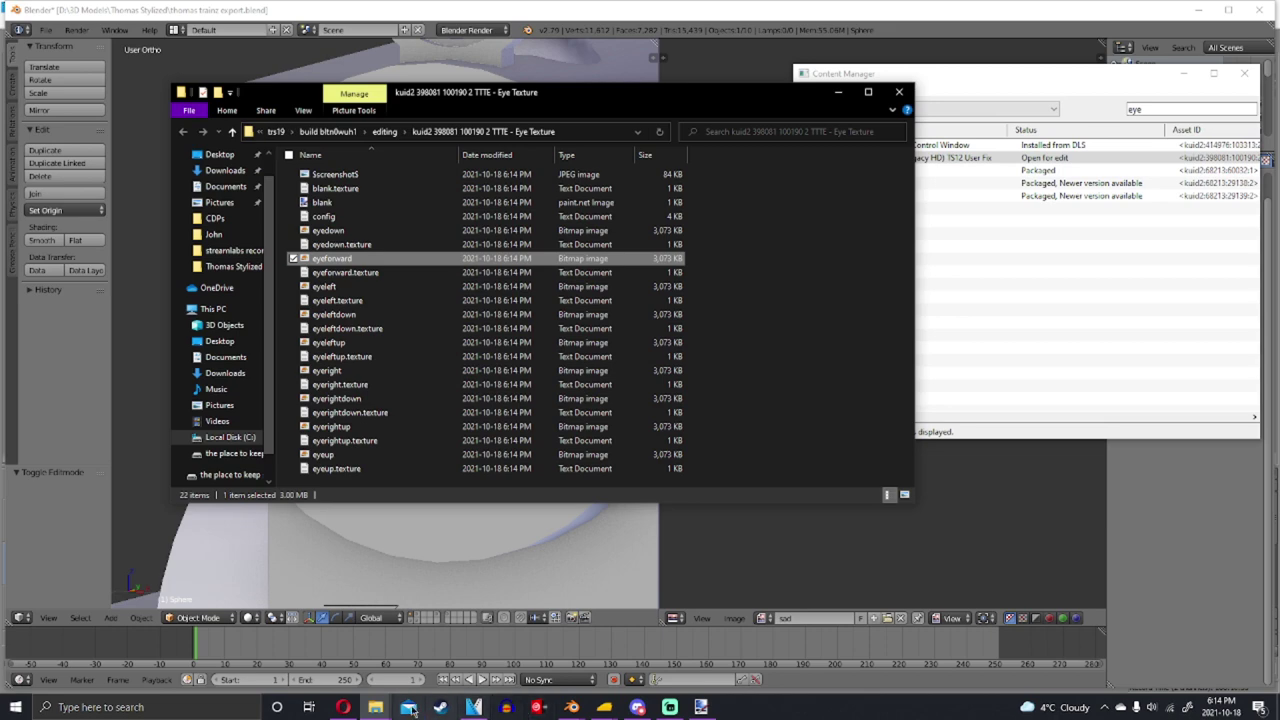
{"action": "mouse_move", "coordinate": [375, 707]}
{"action": "left_click", "coordinate": [393, 661]}
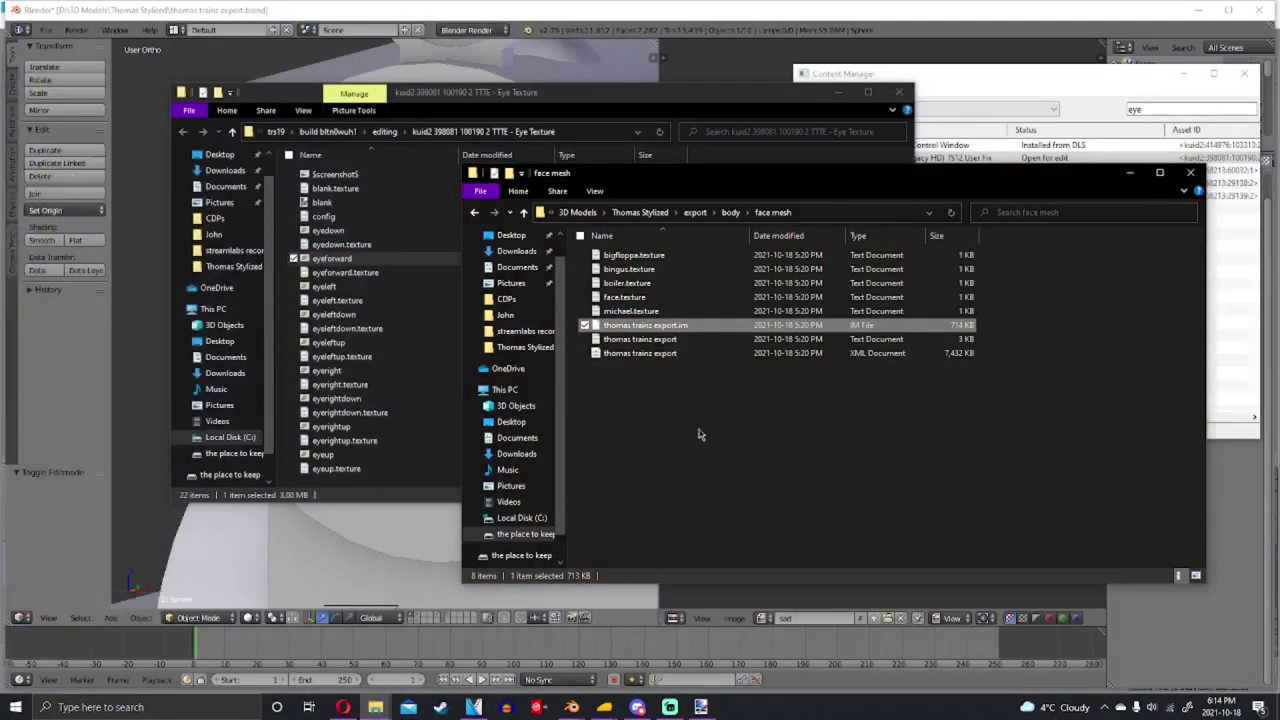
{"action": "left_click", "coordinate": [640, 212]}
{"action": "right_click", "coordinate": [1069, 483]}
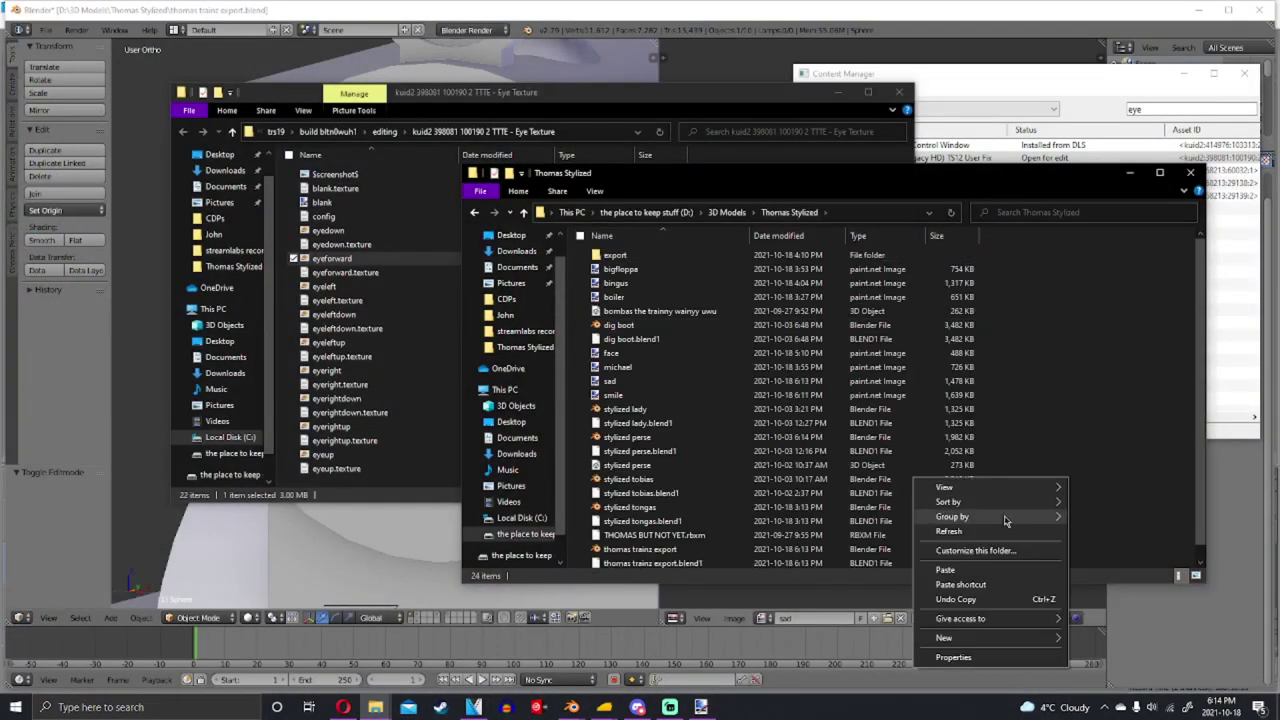
{"action": "left_click", "coordinate": [1043, 551]}
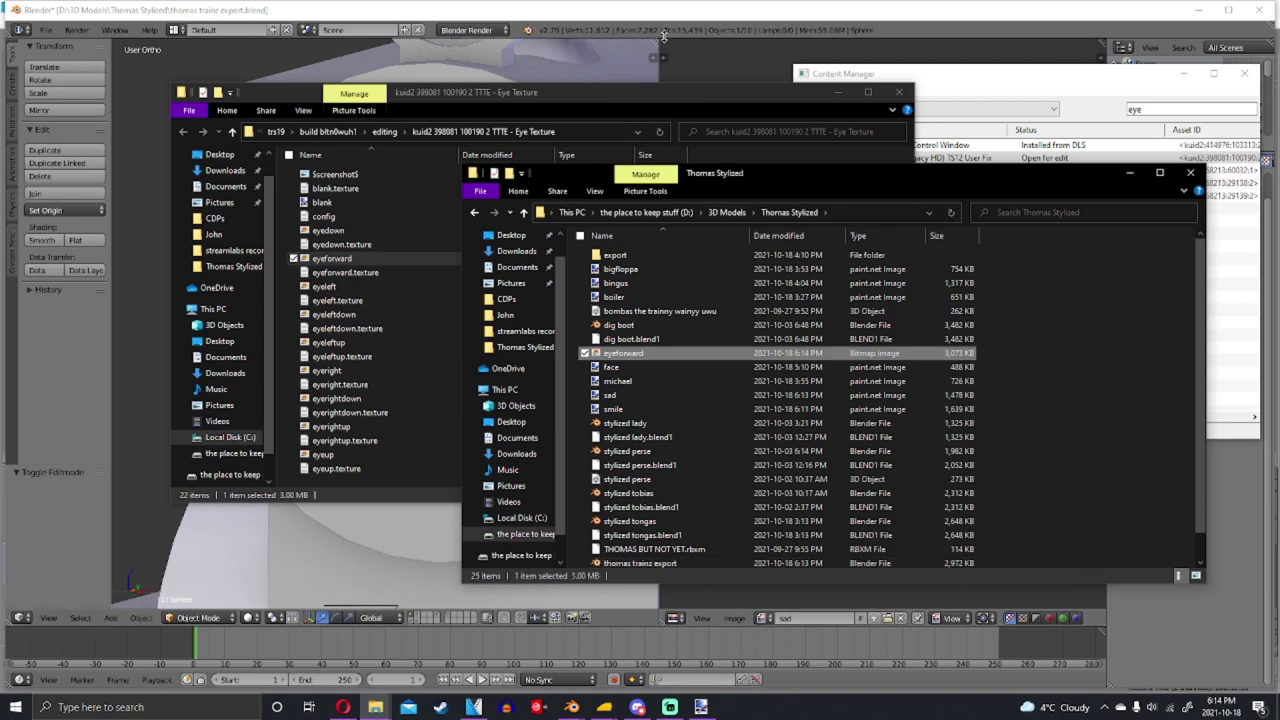
Return to Blender and unwrap the whole mesh of the remaining eye sphere with the standard Unwrap
{"action": "left_click", "coordinate": [706, 28]}
{"action": "right_click", "coordinate": [512, 283]}
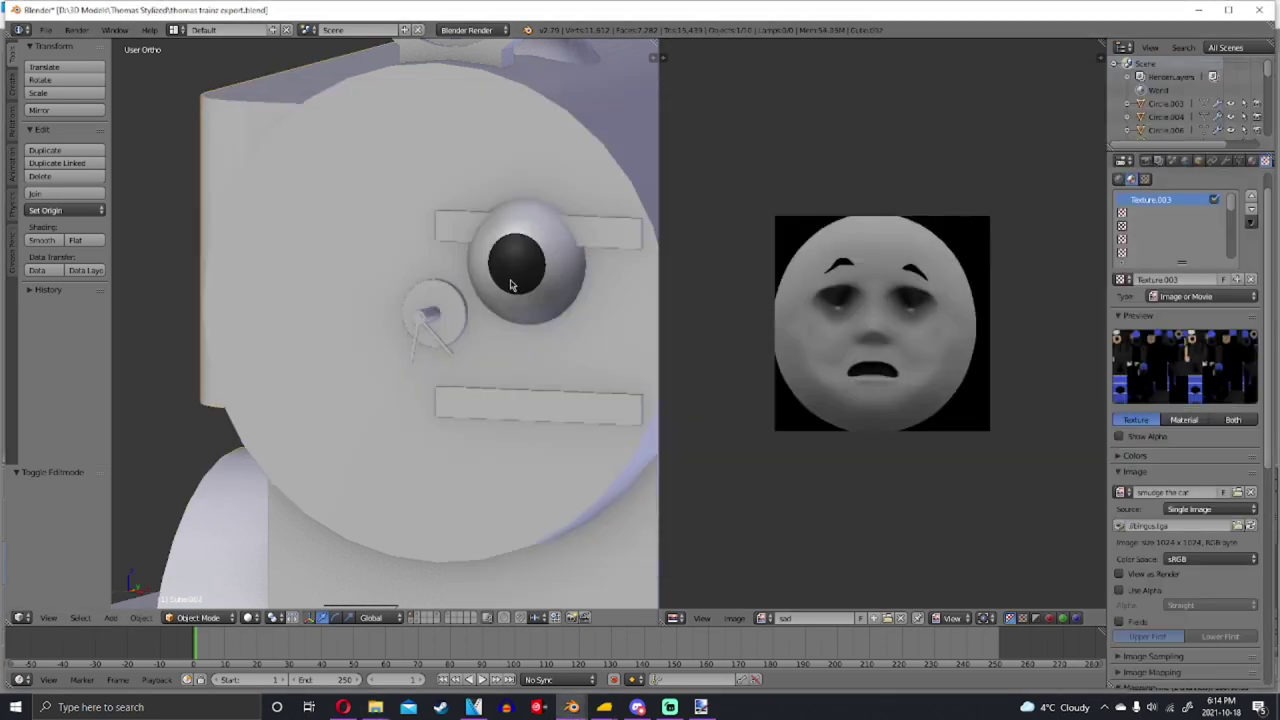
{"action": "key", "text": "Tab"}
{"action": "key", "text": "Tab"}
{"action": "right_click", "coordinate": [532, 265]}
{"action": "key", "text": "Tab"}
{"action": "key", "text": "a"}
{"action": "key", "text": "a"}
{"action": "key", "text": "a"}
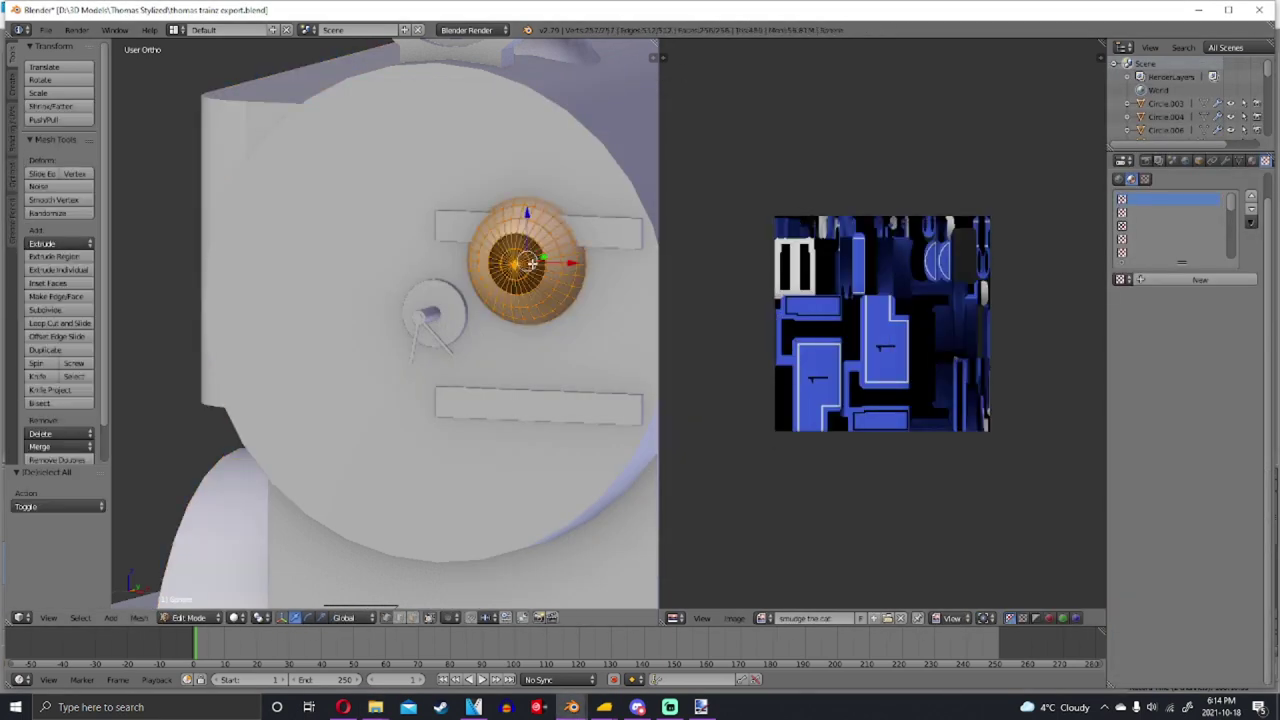
{"action": "key", "text": "u"}
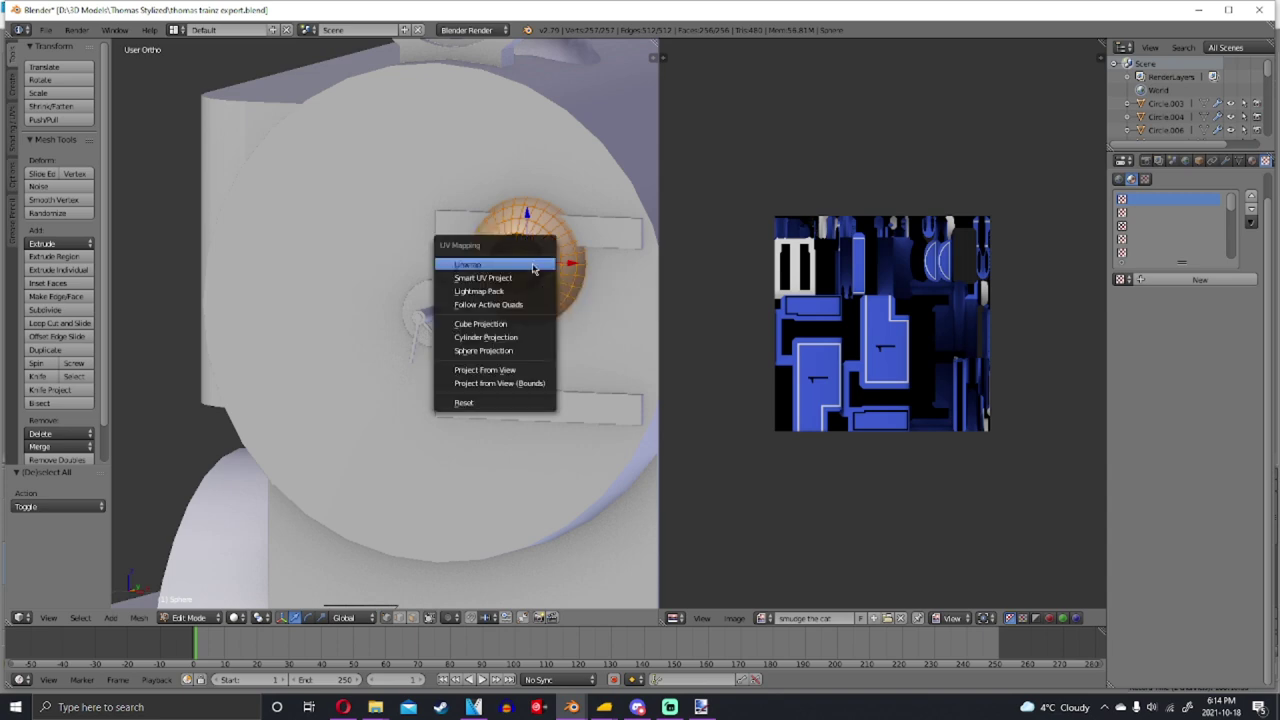
{"action": "left_click", "coordinate": [533, 266]}
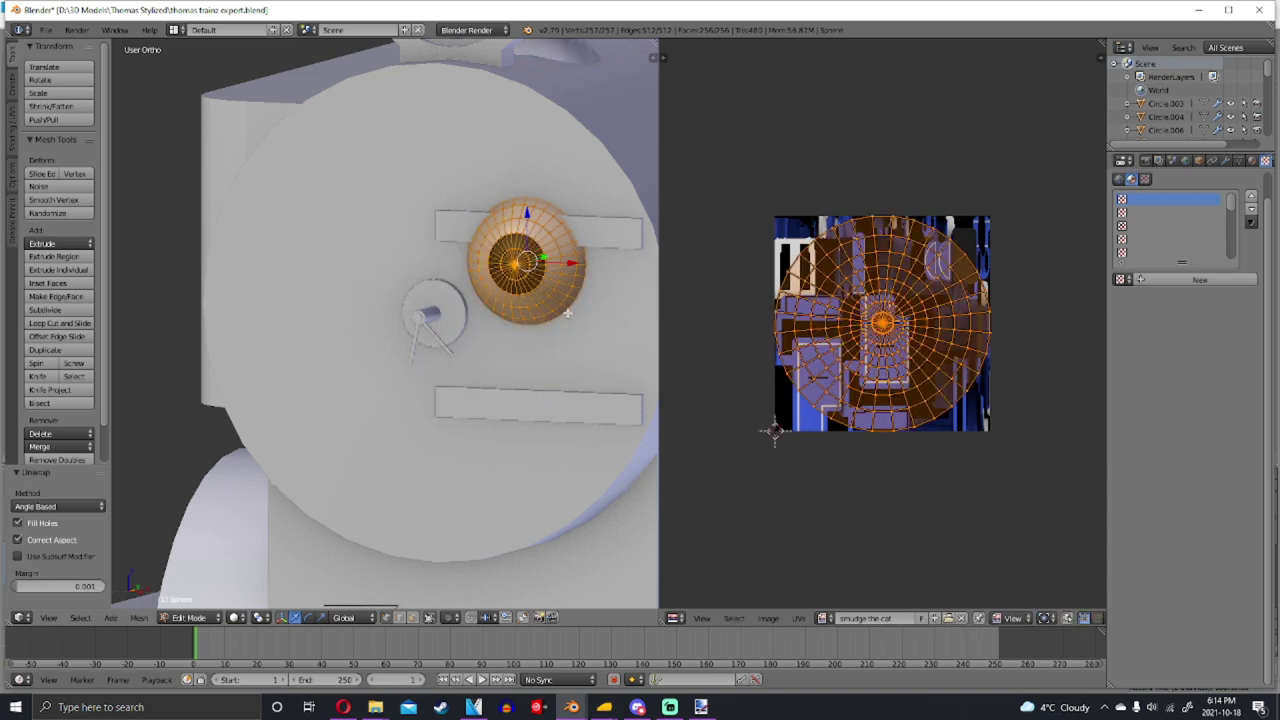
Replace the image assigned to the eye's UVs with eyeforward.bmp from the Thomas Stylized folder and return to Object Mode
{"action": "left_click", "coordinate": [962, 620]}
{"action": "key", "text": "Home"}
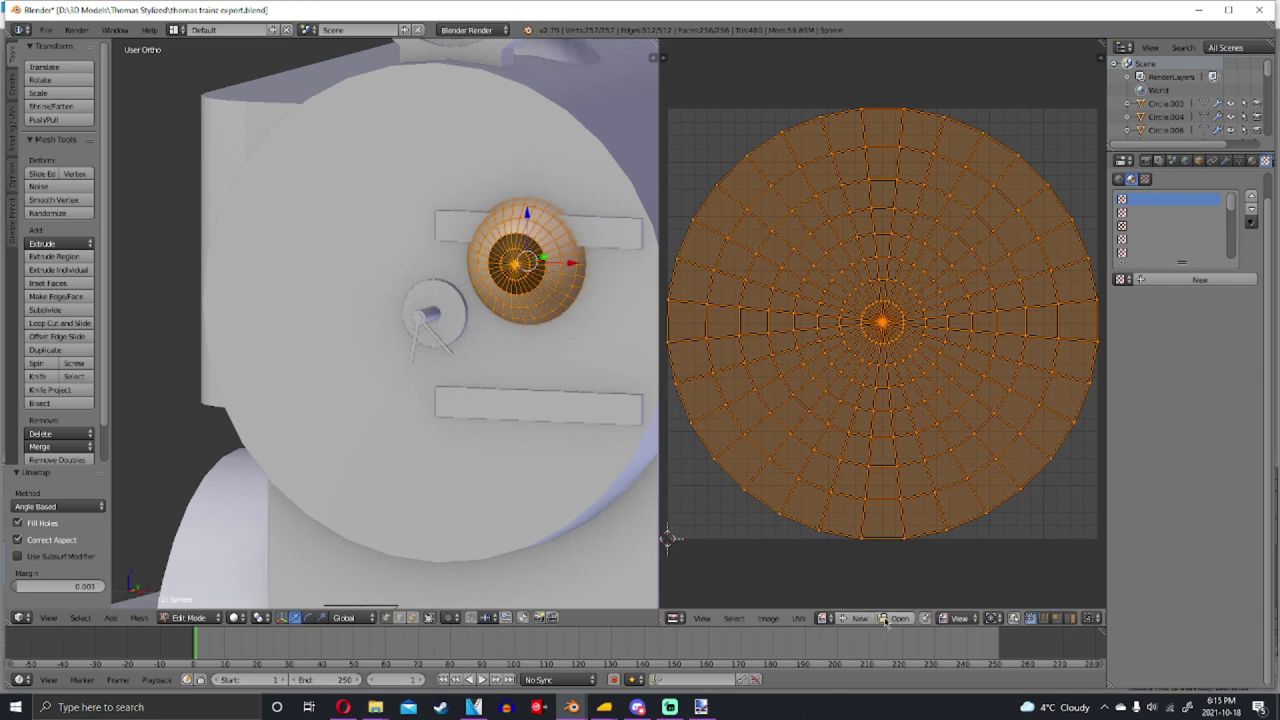
{"action": "left_click", "coordinate": [894, 619]}
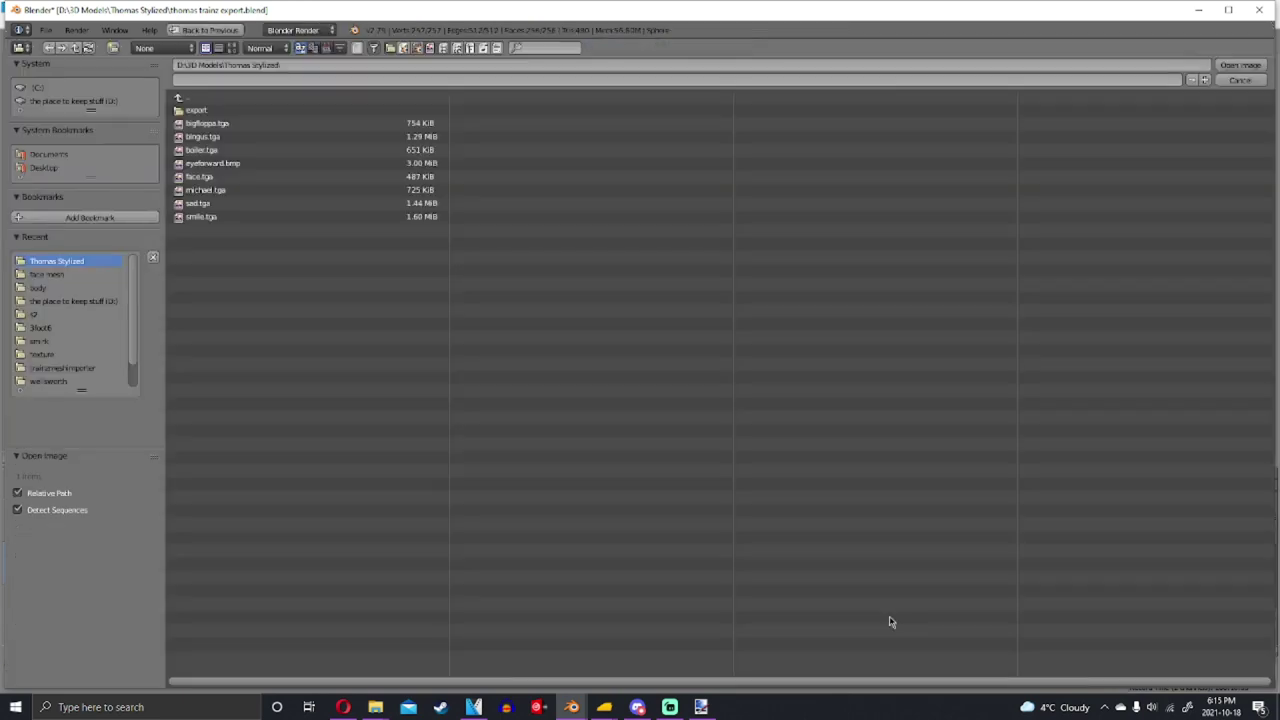
{"action": "double_click", "coordinate": [208, 163]}
{"action": "scroll", "coordinate": [806, 403], "scroll_direction": "down", "scroll_amount": 8}
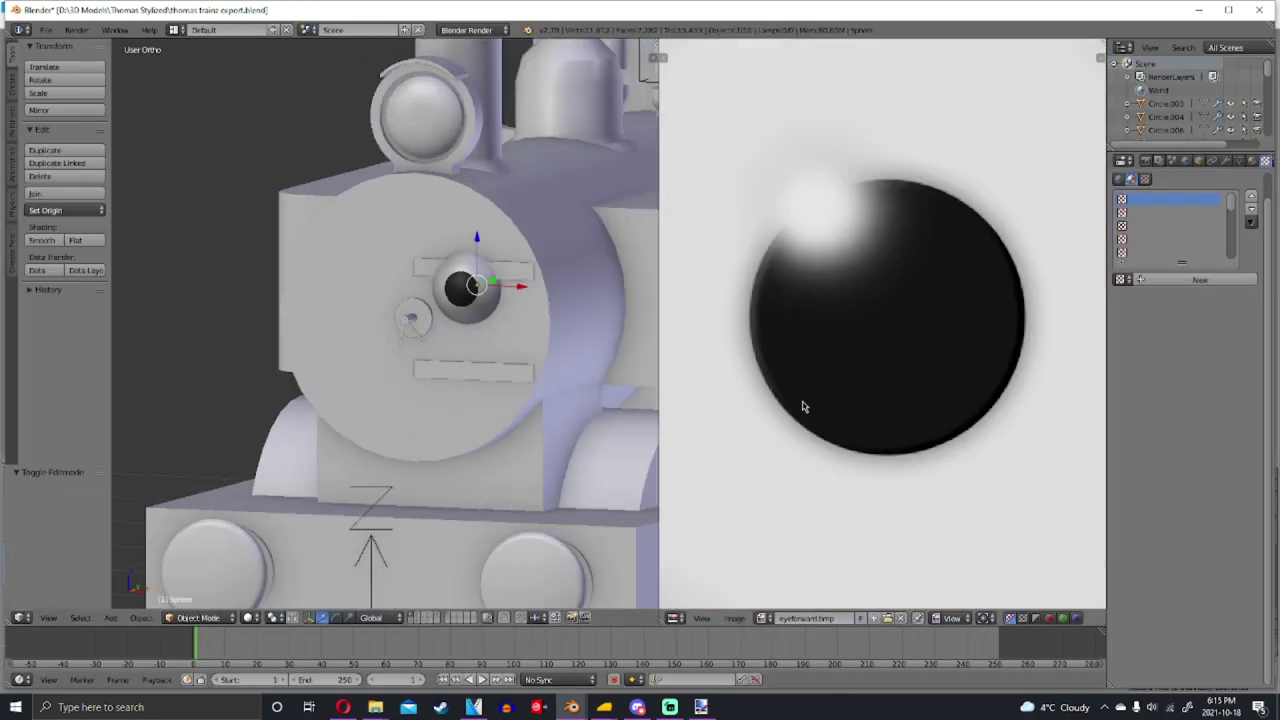
{"action": "scroll", "coordinate": [849, 323], "scroll_direction": "up", "scroll_amount": 1}
{"action": "scroll", "coordinate": [845, 300], "scroll_direction": "up", "scroll_amount": 1}
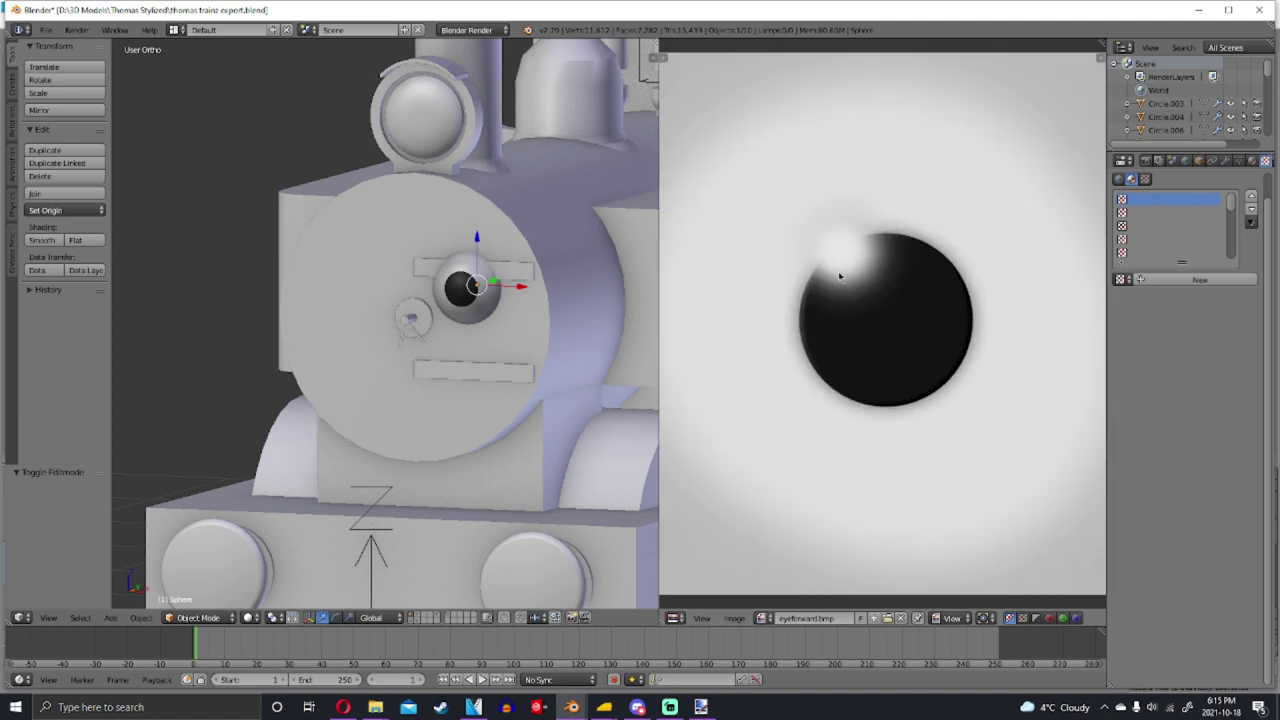
Set the viewport shading to Texture and examine the eye from the front
{"action": "left_click", "coordinate": [250, 617]}
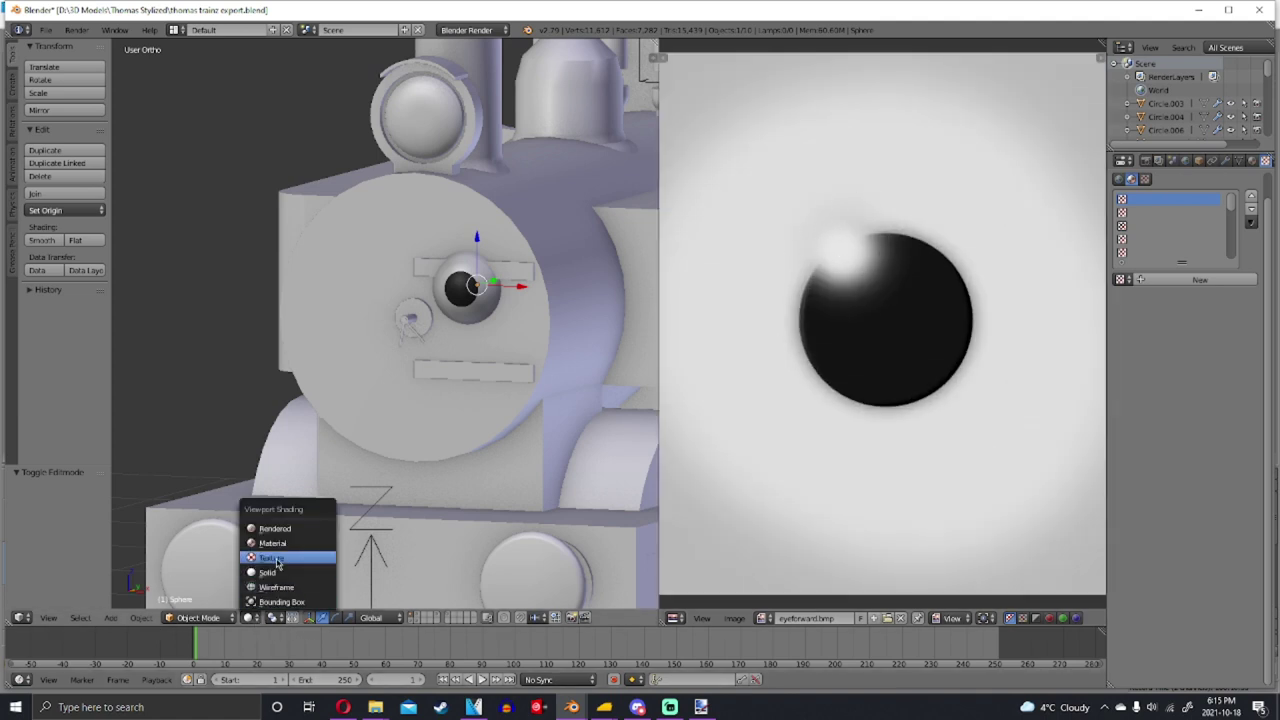
{"action": "left_click", "coordinate": [277, 563]}
{"action": "mouse_move", "coordinate": [420, 437]}
{"action": "middle_mouse_down"}
{"action": "mouse_move", "coordinate": [457, 423]}
{"action": "mouse_move", "coordinate": [467, 436]}
{"action": "middle_mouse_up"}
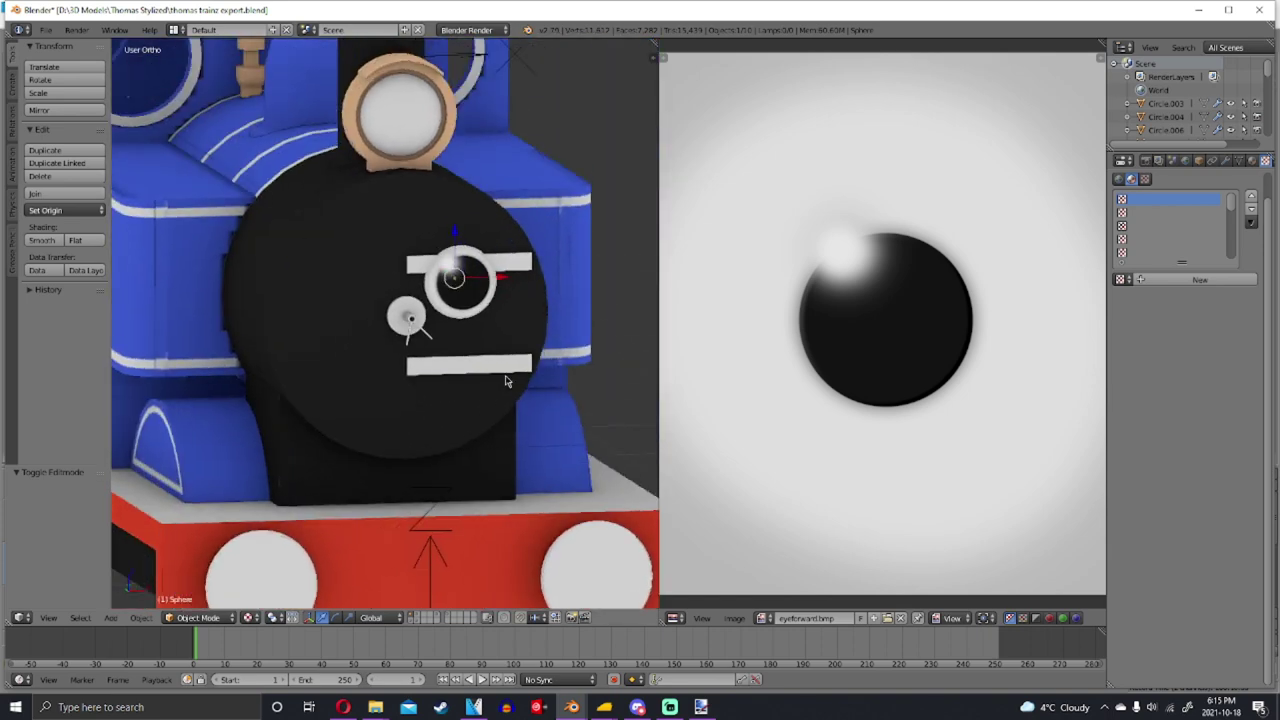
{"action": "key", "text": "KP_1"}
{"action": "scroll", "coordinate": [523, 285], "scroll_direction": "up", "scroll_amount": 3}
{"action": "scroll", "coordinate": [542, 262], "scroll_direction": "down", "scroll_amount": 3}
{"action": "scroll", "coordinate": [494, 281], "scroll_direction": "up", "scroll_amount": 1}
{"action": "scroll", "coordinate": [528, 256], "scroll_direction": "down", "scroll_amount": 2}
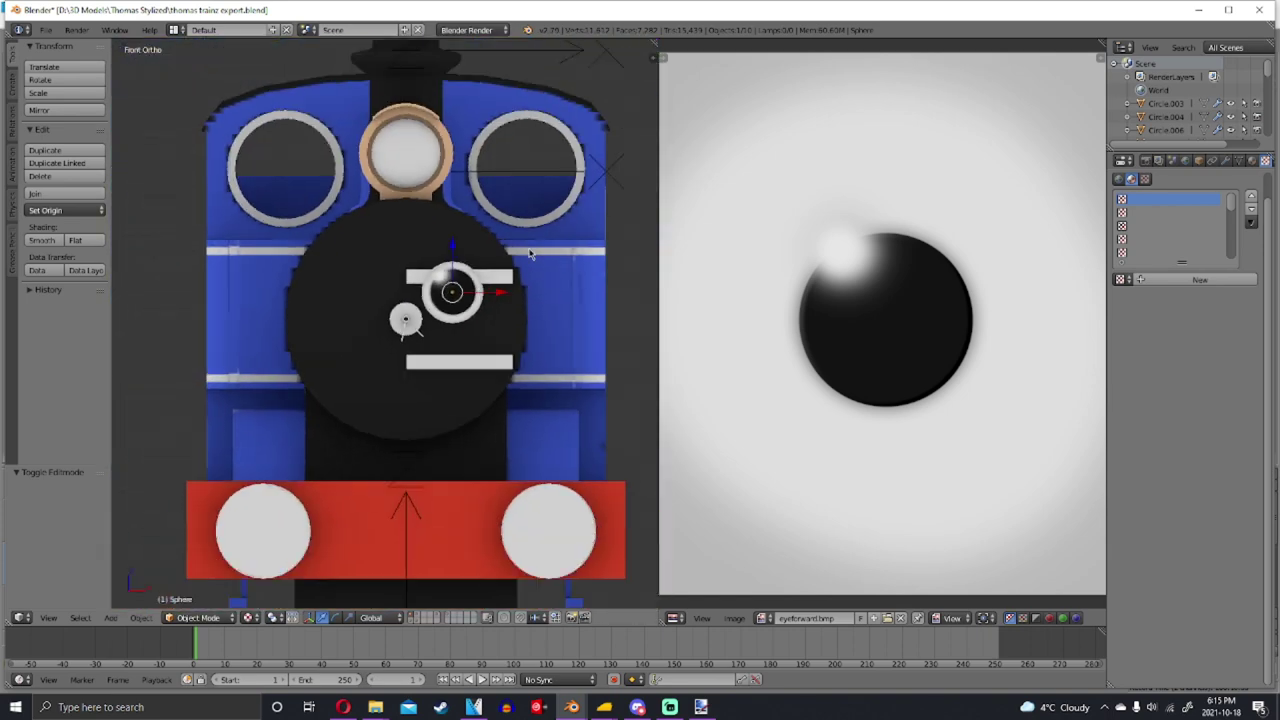
{"action": "key", "text": "Tab"}
{"action": "key", "text": "Tab"}
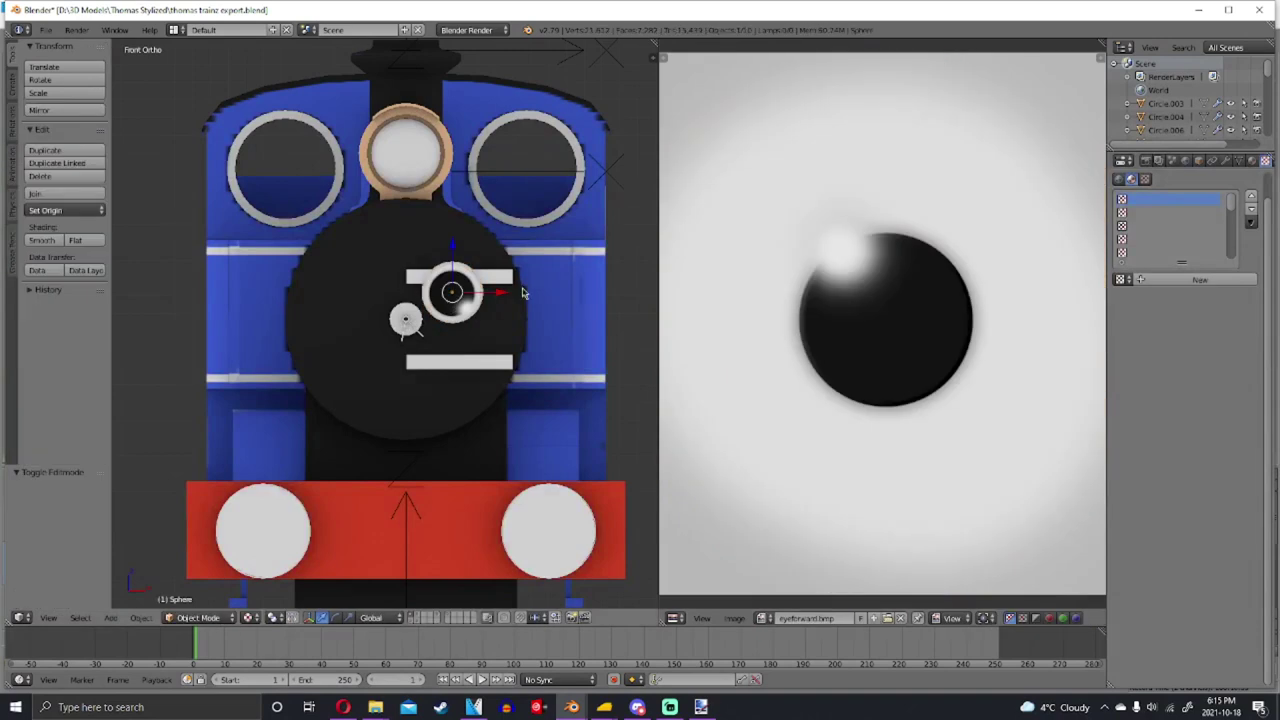
{"action": "key", "text": "ctrl+z"}
Show the face layer alongside the engine to see the textured eye in its socket
{"action": "scroll", "coordinate": [512, 308], "scroll_direction": "up", "scroll_amount": 2}
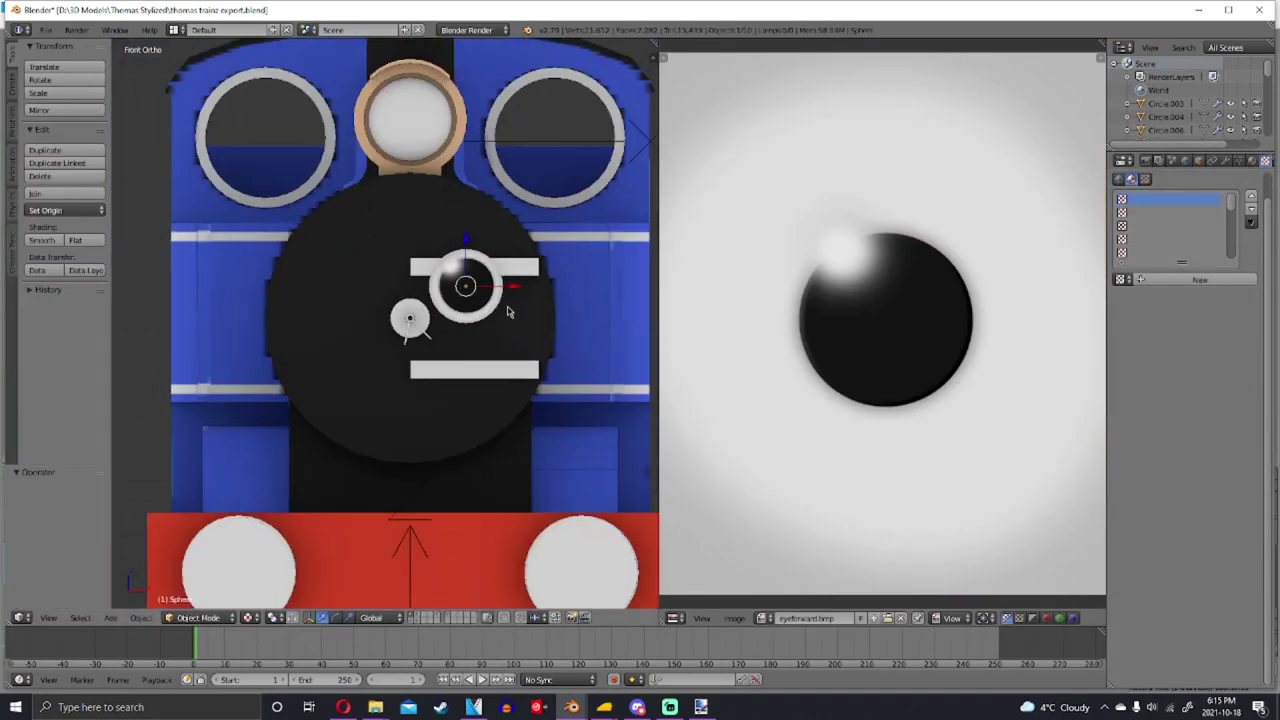
{"action": "scroll", "coordinate": [420, 450], "scroll_direction": "down", "scroll_amount": 2}
{"action": "scroll", "coordinate": [363, 551], "scroll_direction": "up", "scroll_amount": 3}
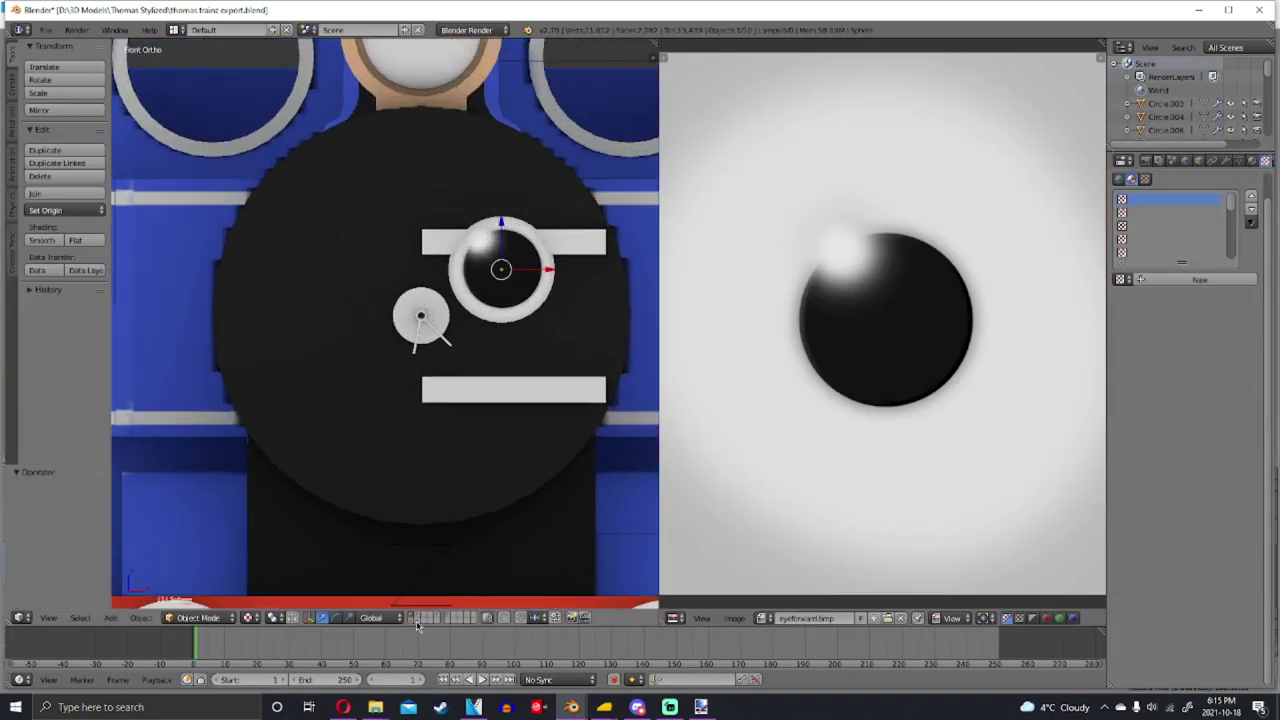
{"action": "left_click", "coordinate": [411, 618]}
{"action": "scroll", "coordinate": [510, 287], "scroll_direction": "down", "scroll_amount": 1}
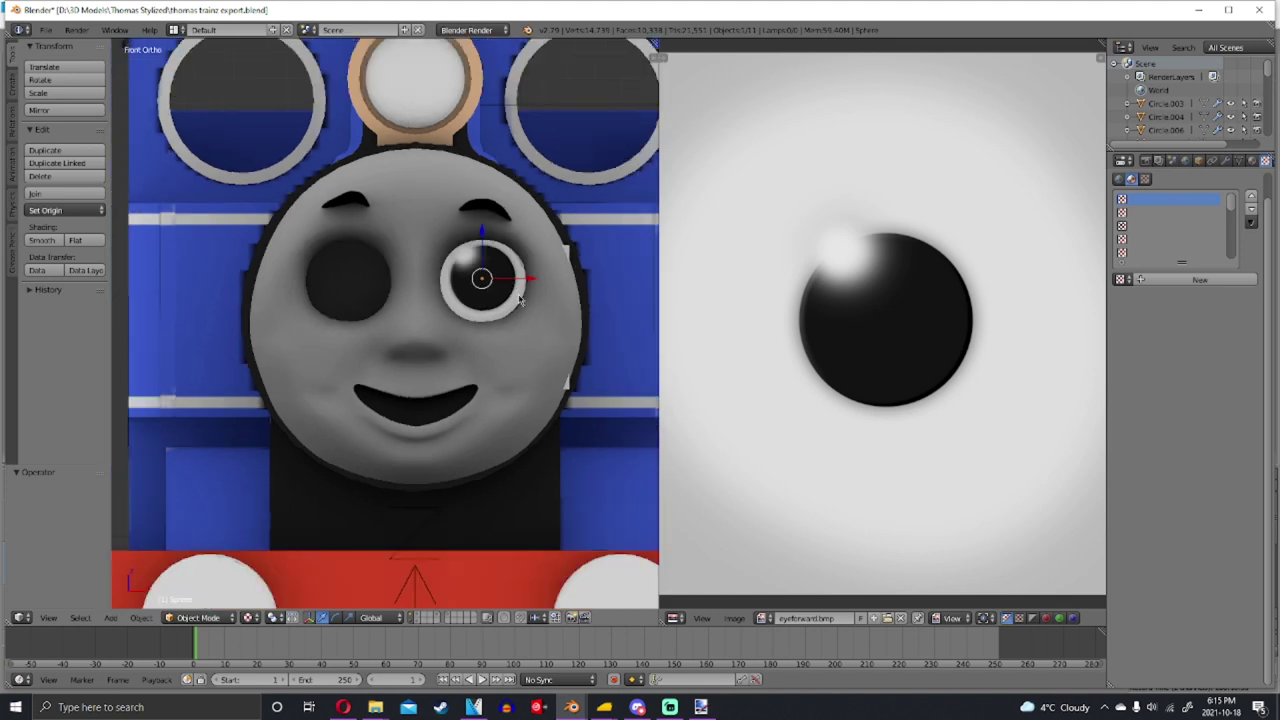
Scale the eye's UV layout up beyond the image edges to shrink the pupil, then save the blend file
{"action": "key", "text": "Tab"}
{"action": "key", "text": "a"}
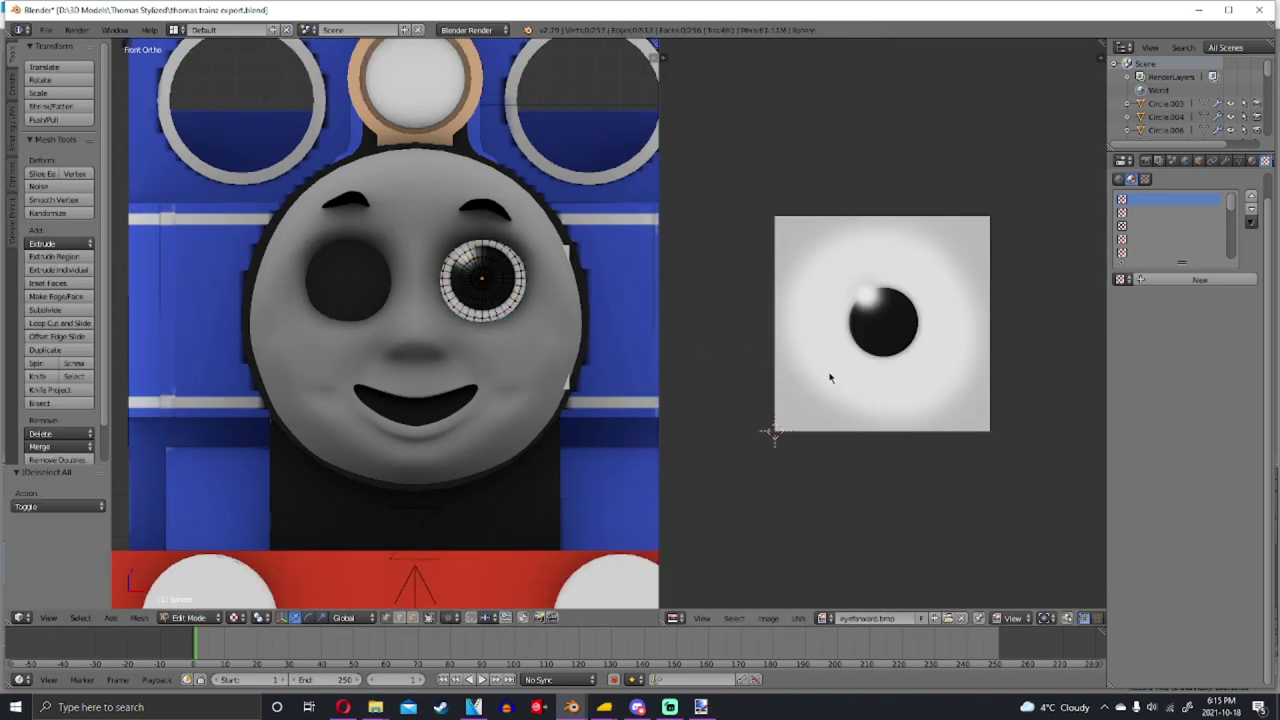
{"action": "key", "text": "a"}
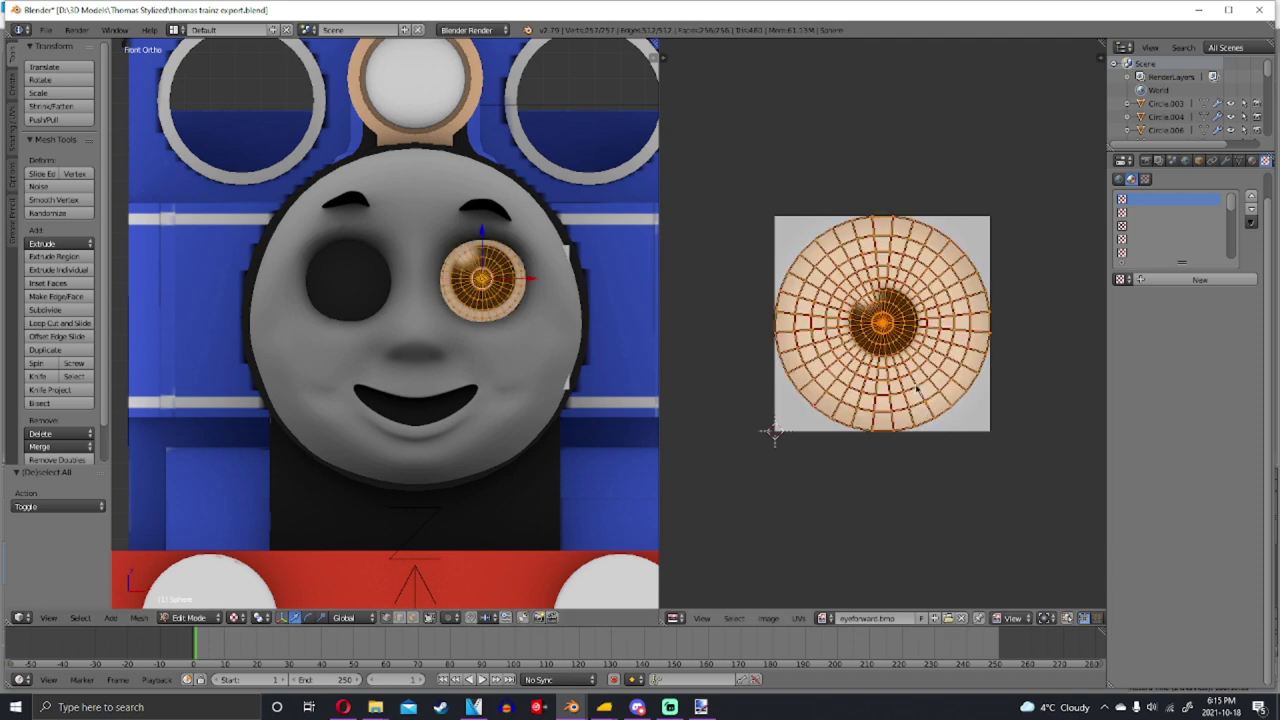
{"action": "key", "text": "s"}
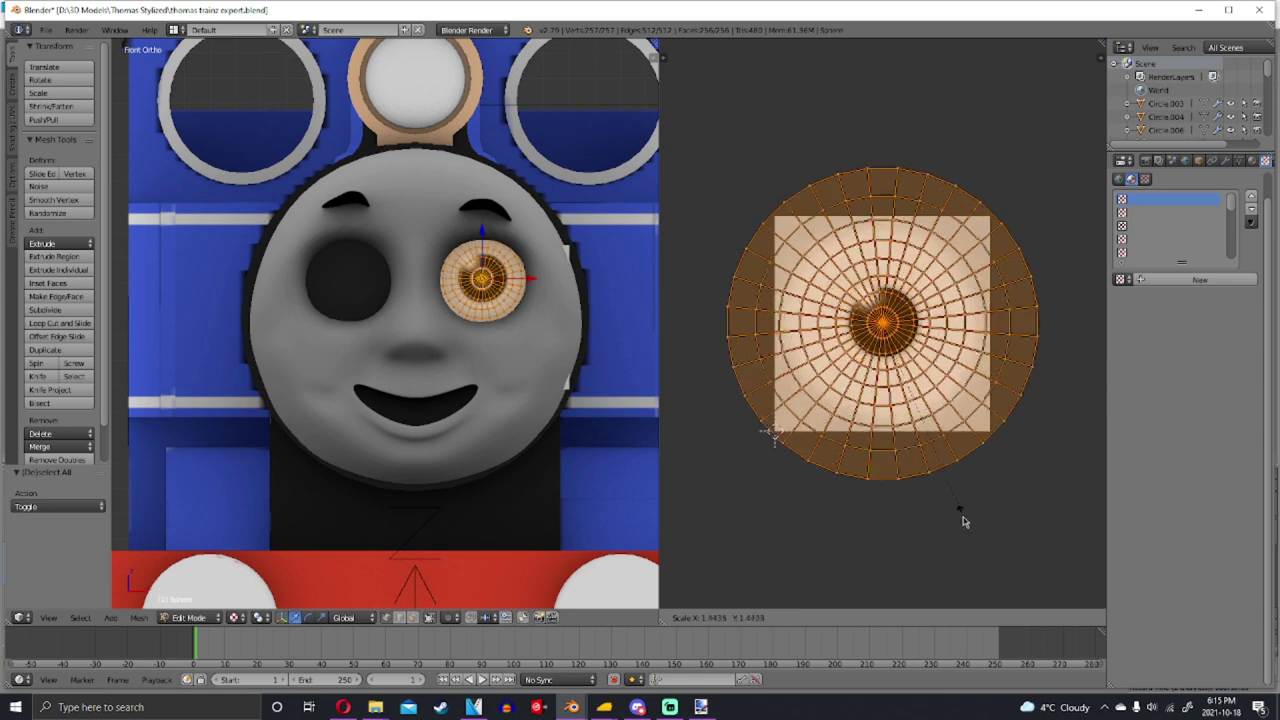
{"action": "left_click", "coordinate": [974, 543]}
{"action": "key", "text": "Tab"}
{"action": "key", "text": "a"}
{"action": "middle_click_drag", "start_coordinate": [590, 405], "coordinate": [472, 295]}
{"action": "key", "text": "ctrl+s"}
{"action": "left_click", "coordinate": [470, 292]}
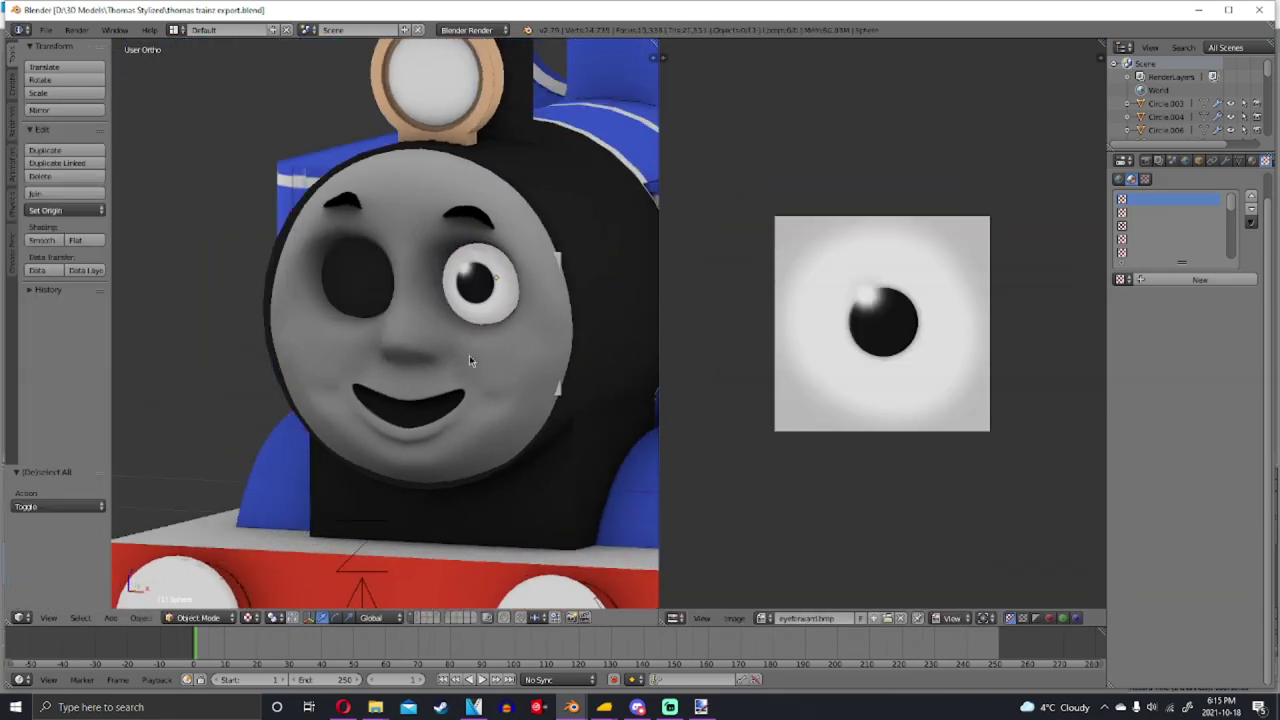
Show only the sixth layer and snap the 3D cursor to the original left-hand eye stored there
{"action": "scroll", "coordinate": [469, 380], "scroll_direction": "down", "scroll_amount": 2}
{"action": "left_click", "coordinate": [450, 617]}
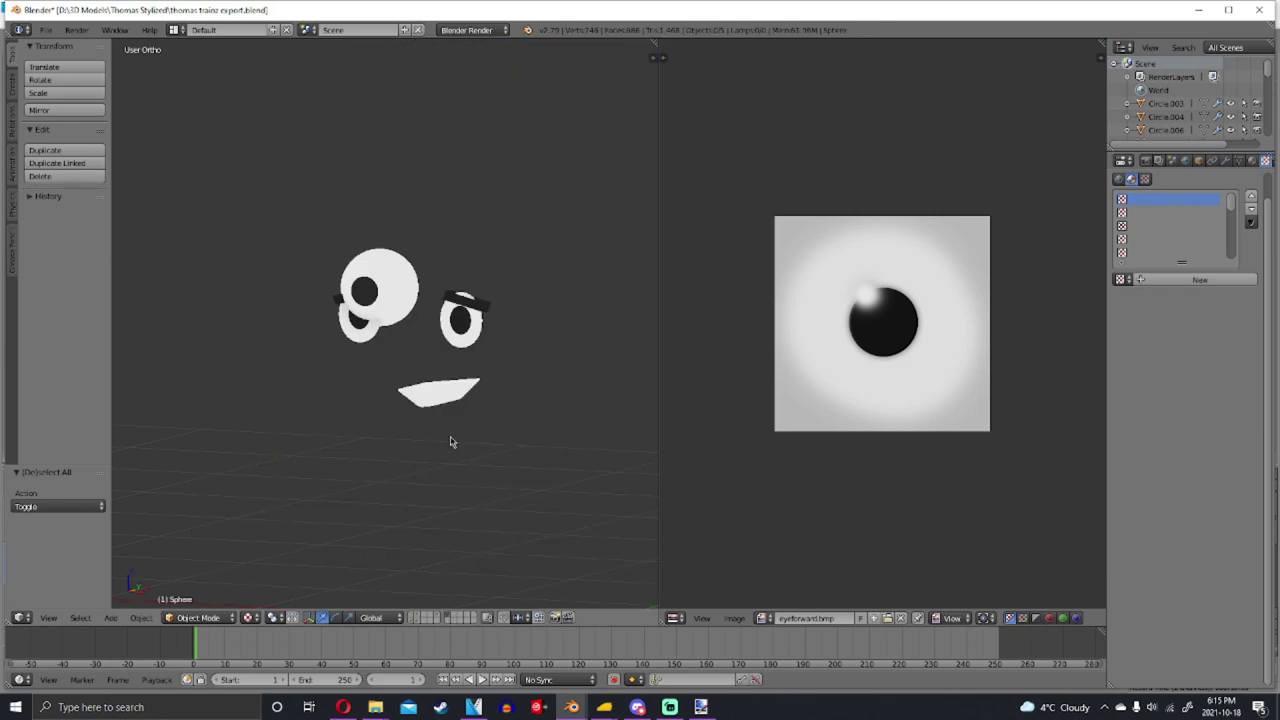
{"action": "right_click", "coordinate": [390, 271]}
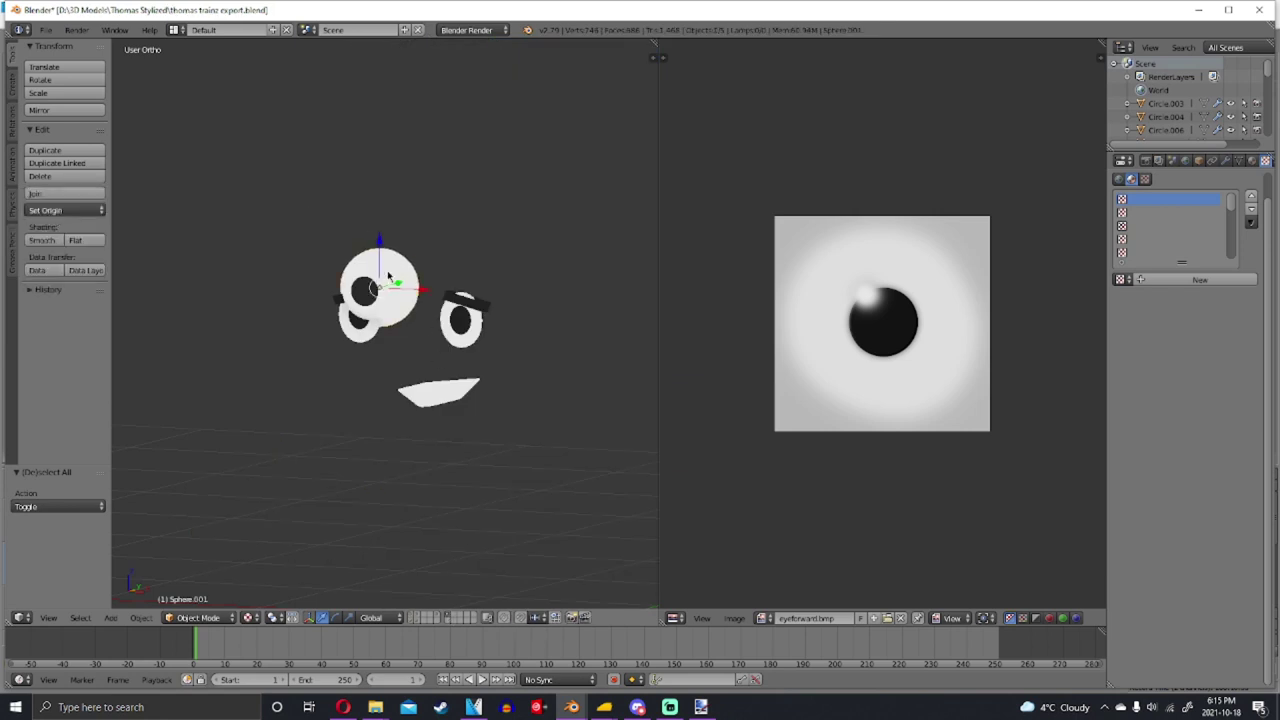
{"action": "key", "text": "shift+s"}
{"action": "left_click", "coordinate": [371, 262]}
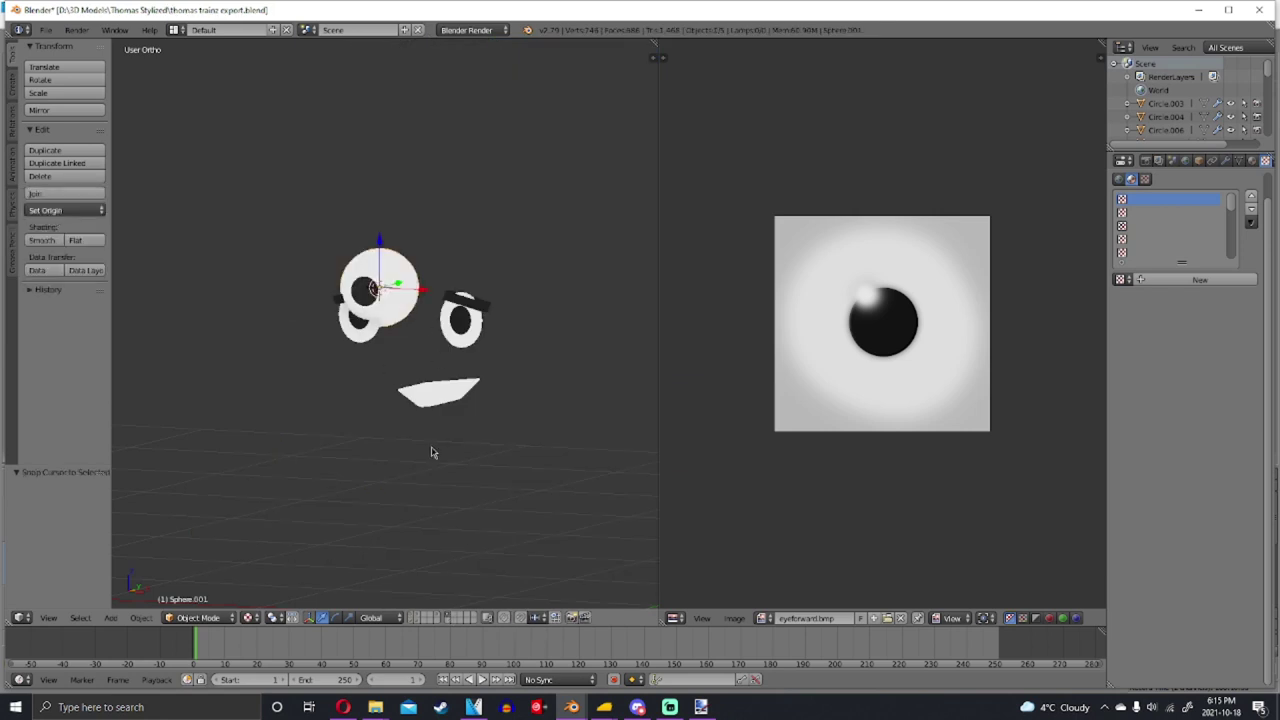
Show only the engine layer, duplicate the textured eye in place and snap the duplicate to the 3D cursor
{"action": "left_click", "coordinate": [414, 617]}
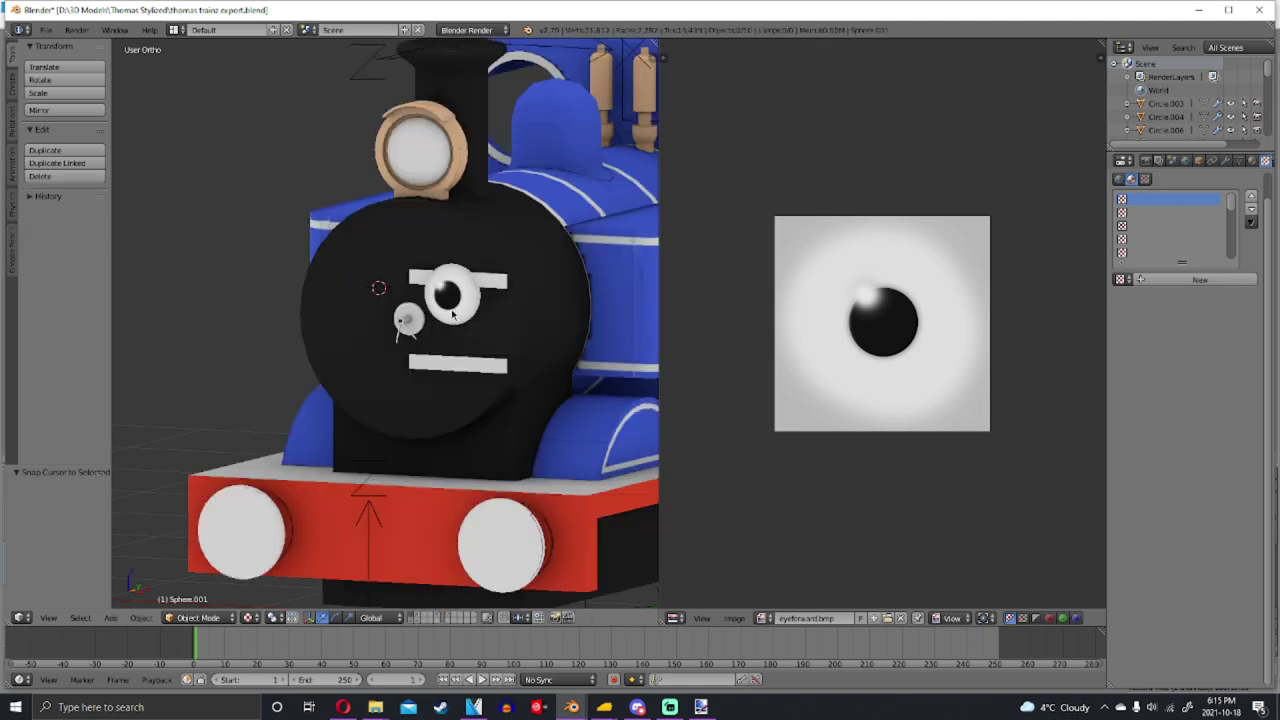
{"action": "right_click", "coordinate": [453, 314]}
{"action": "key", "text": "shift+d"}
{"action": "right_click", "coordinate": [453, 314]}
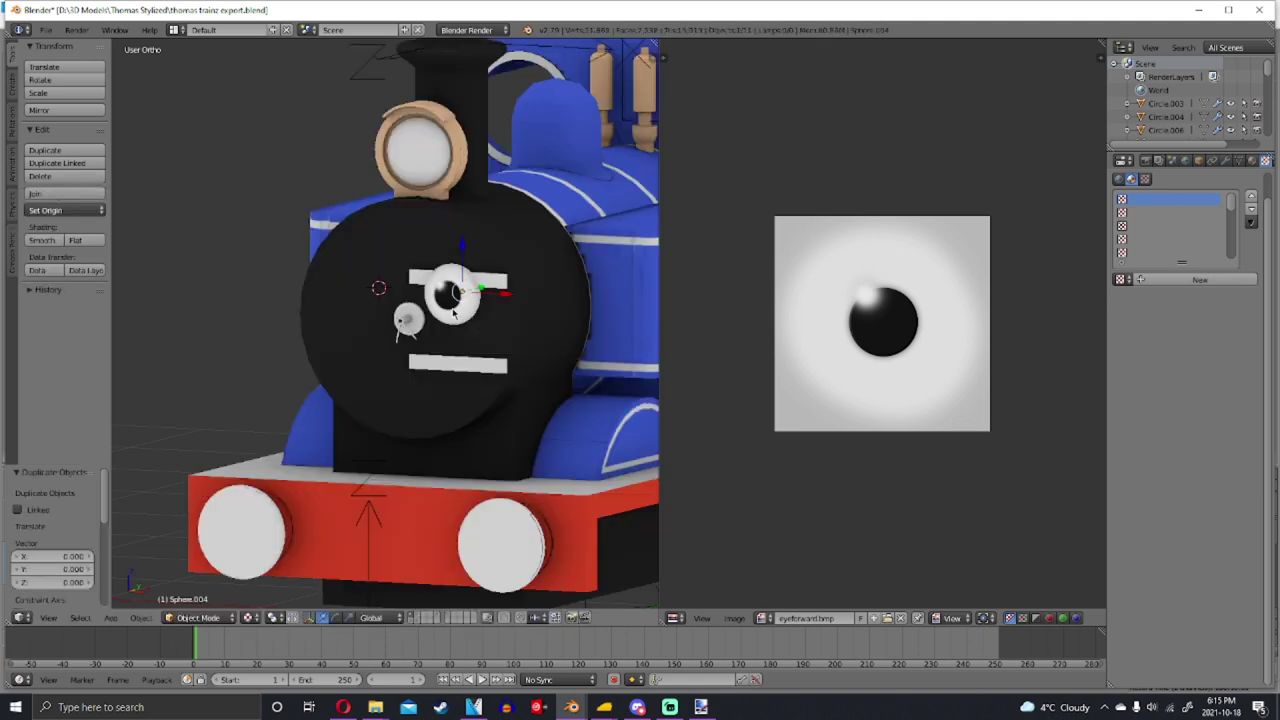
{"action": "key", "text": "shift+s"}
{"action": "left_click", "coordinate": [443, 264]}
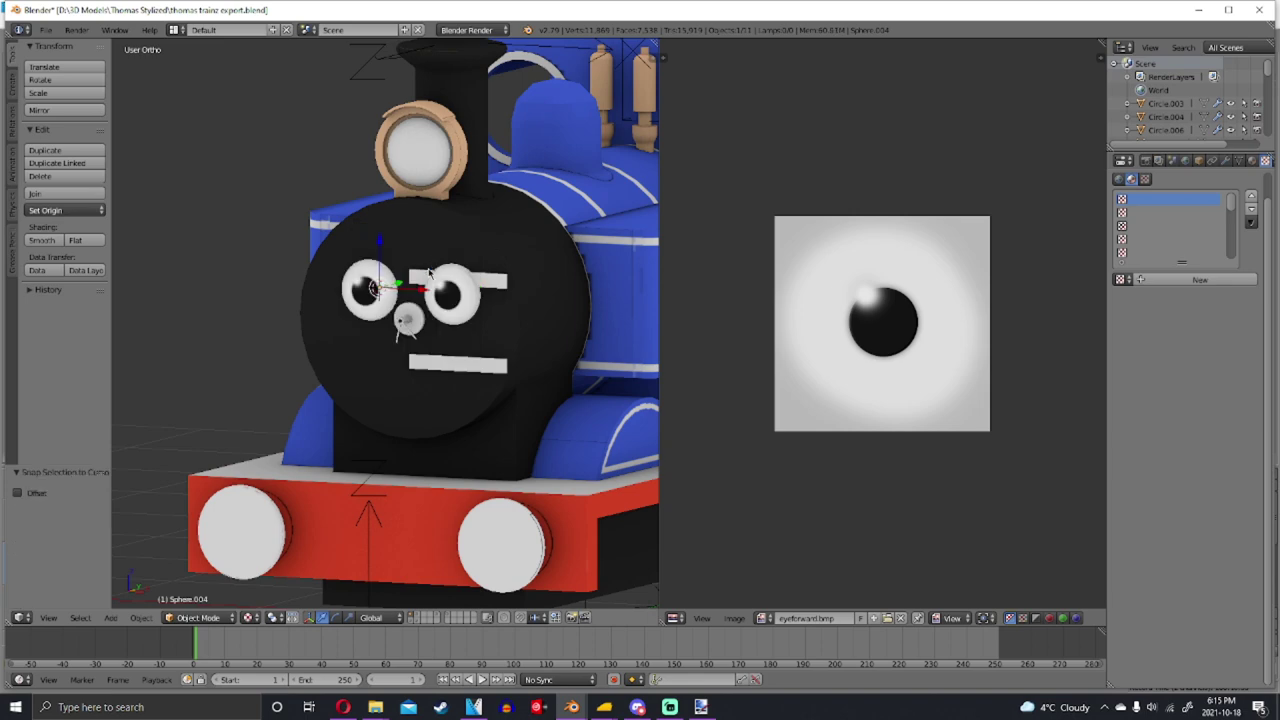
Add the face layer to the view and inspect both textured eyes within the face
{"action": "key", "text": "a"}
{"action": "middle_click_drag", "start_coordinate": [471, 350], "coordinate": [494, 349]}
{"action": "left_click", "coordinate": [410, 620], "text": "shift"}
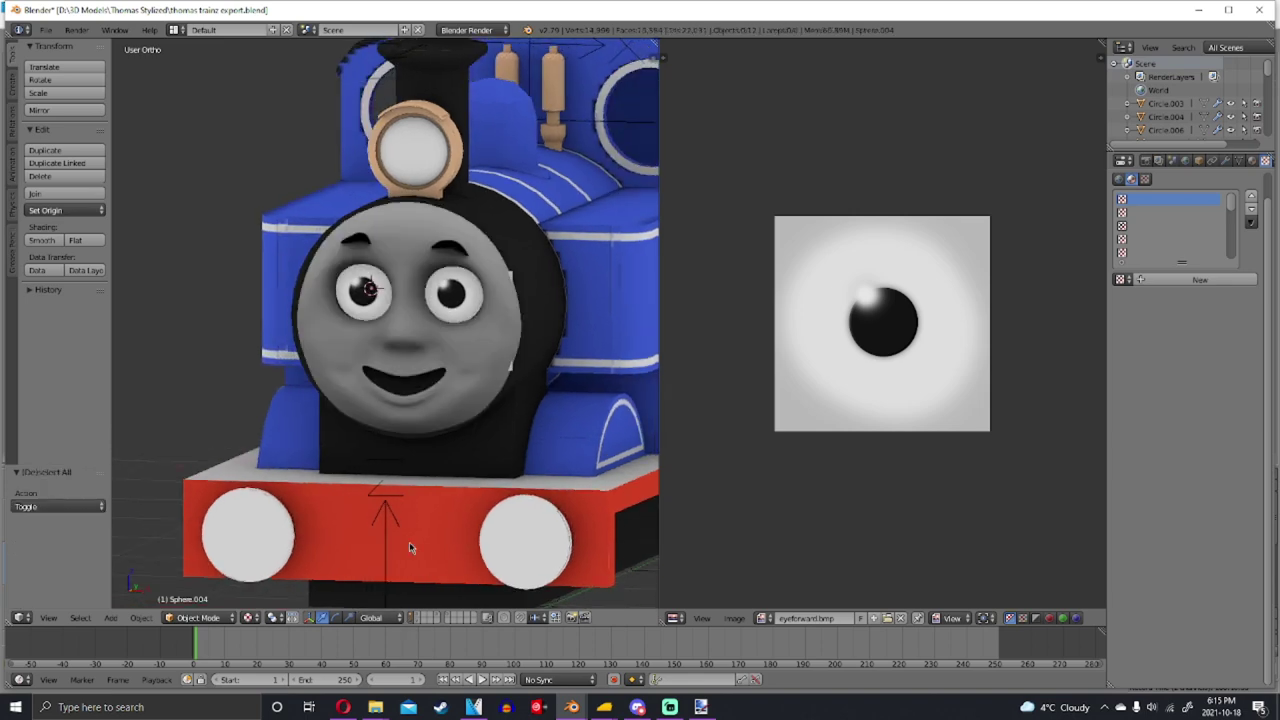
{"action": "middle_click_drag", "start_coordinate": [419, 437], "coordinate": [375, 404]}
{"action": "middle_click_drag", "start_coordinate": [297, 220], "coordinate": [352, 311]}
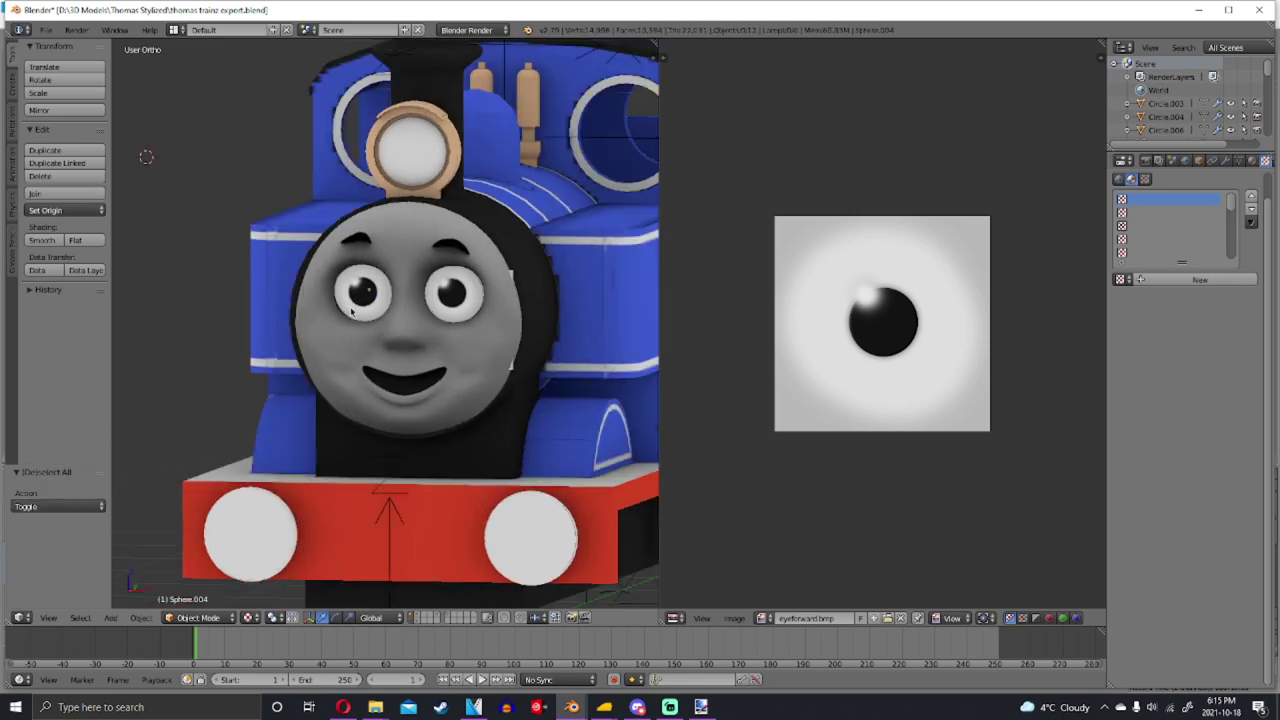
Replace the left-hand eye's two material slots with one new material using diffuse intensity 1 and specular intensity 0.1
{"action": "left_click", "coordinate": [1251, 160]}
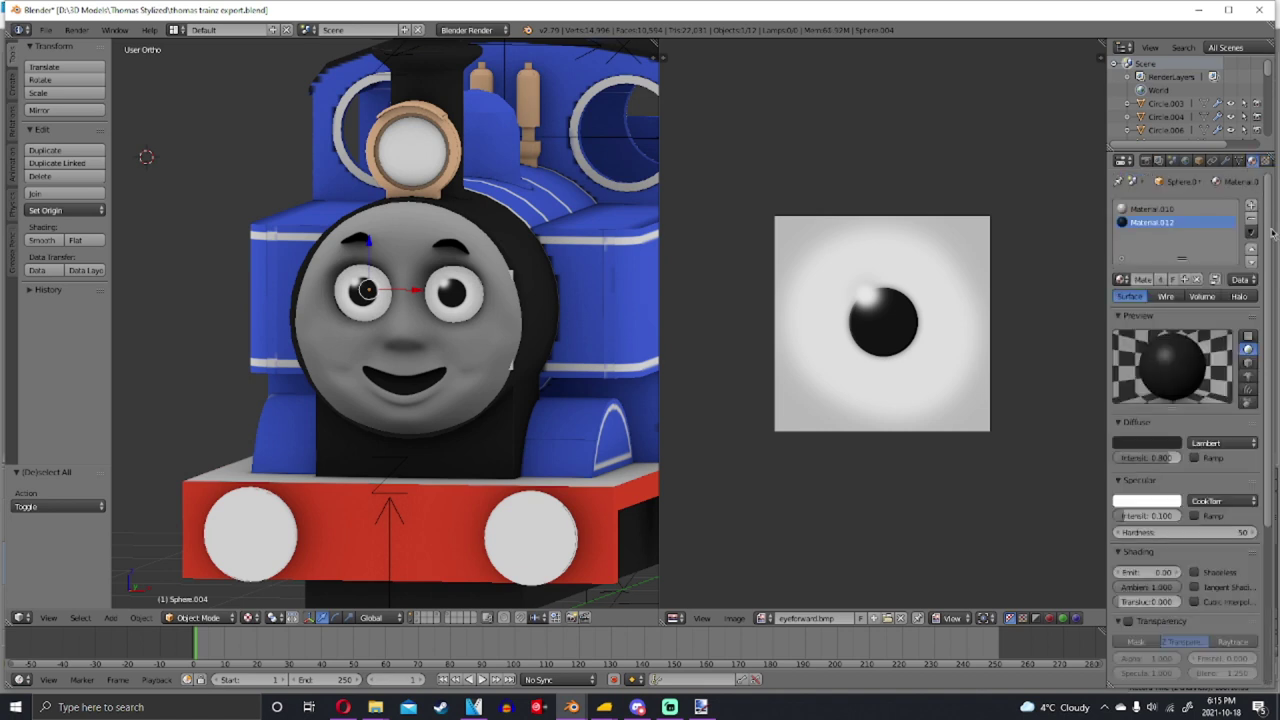
{"action": "double_click", "coordinate": [1253, 220]}
{"action": "left_click", "coordinate": [1176, 250]}
{"action": "left_click_drag", "start_coordinate": [1170, 428], "coordinate": [1198, 428]}
{"action": "left_click", "coordinate": [1165, 484]}
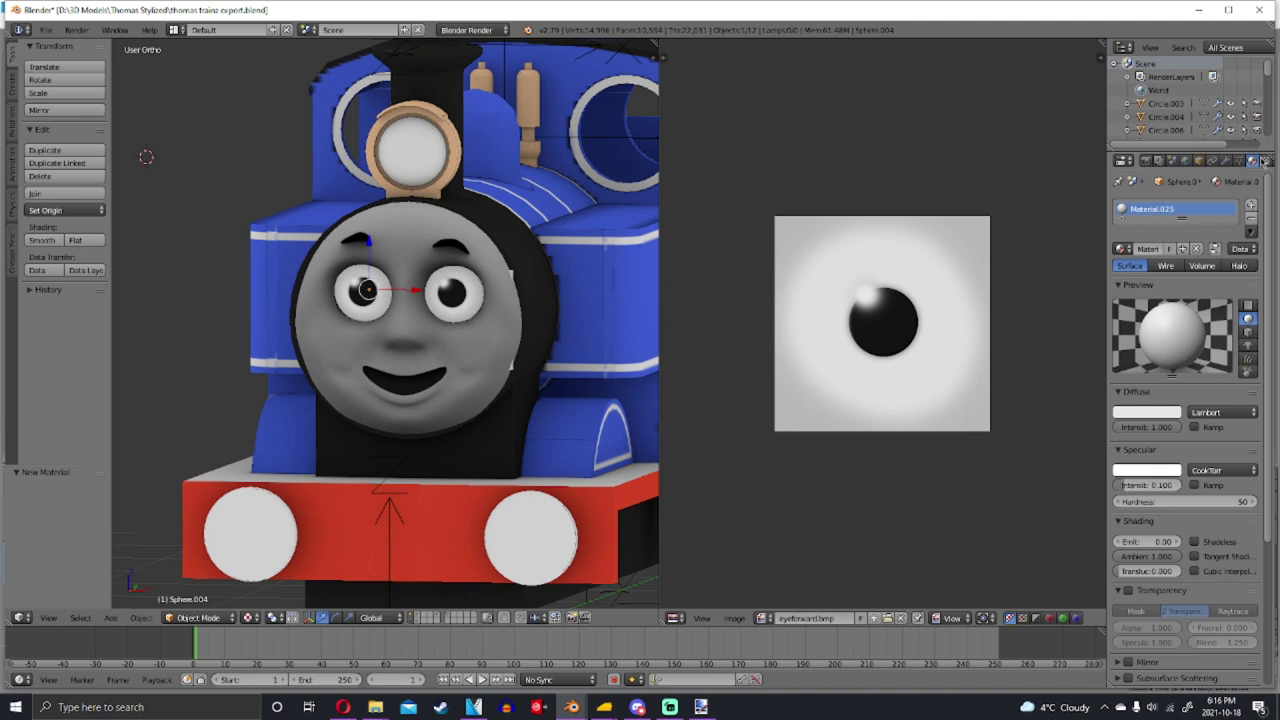
Give the left-hand eye's new material an image texture using eyeforward.bmp mapped through UVMap, and save the file
{"action": "left_click", "coordinate": [1265, 160]}
{"action": "left_click", "coordinate": [1180, 279]}
{"action": "scroll", "coordinate": [1197, 296], "scroll_direction": "down", "scroll_amount": 3}
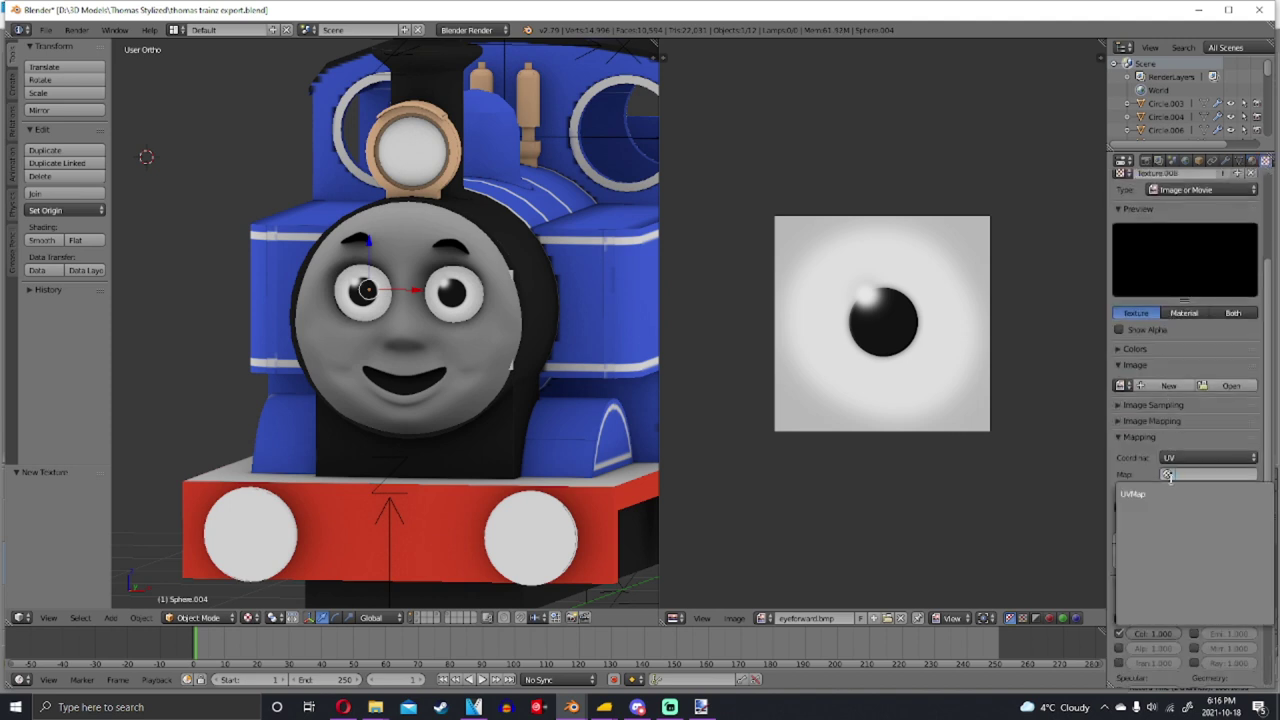
{"action": "left_click", "coordinate": [1222, 388]}
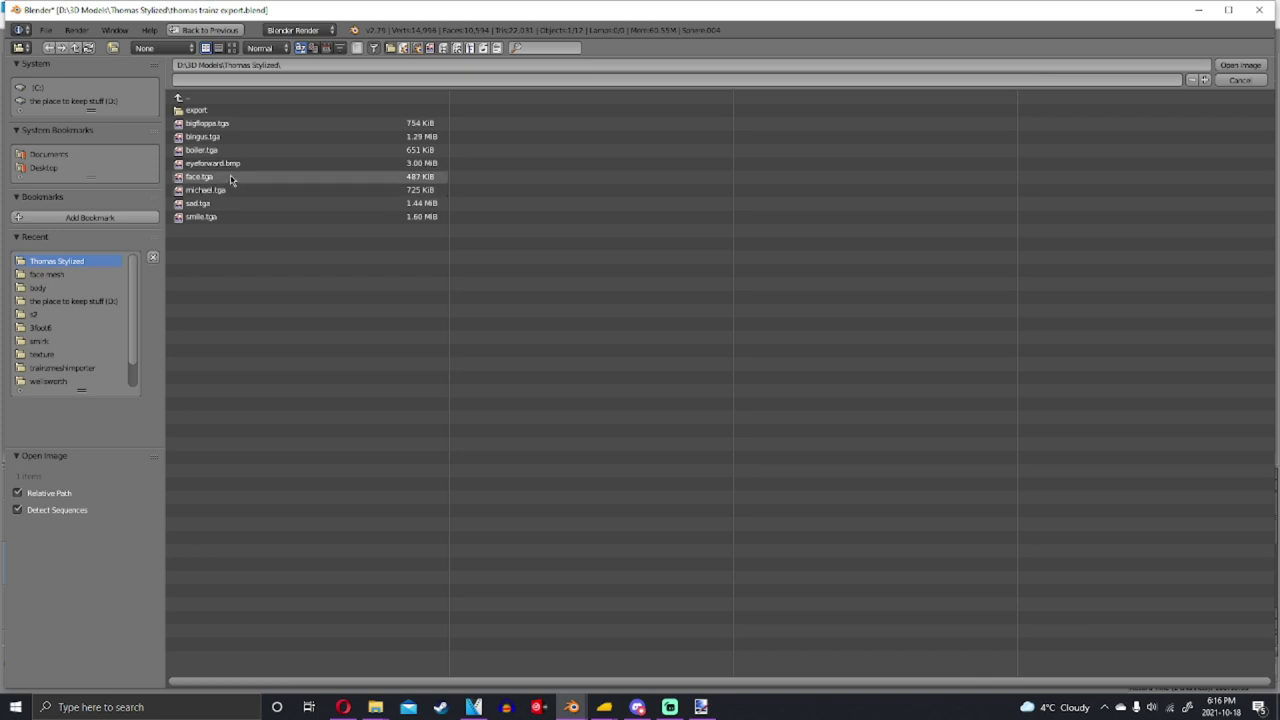
{"action": "double_click", "coordinate": [237, 175]}
{"action": "left_click", "coordinate": [1146, 484]}
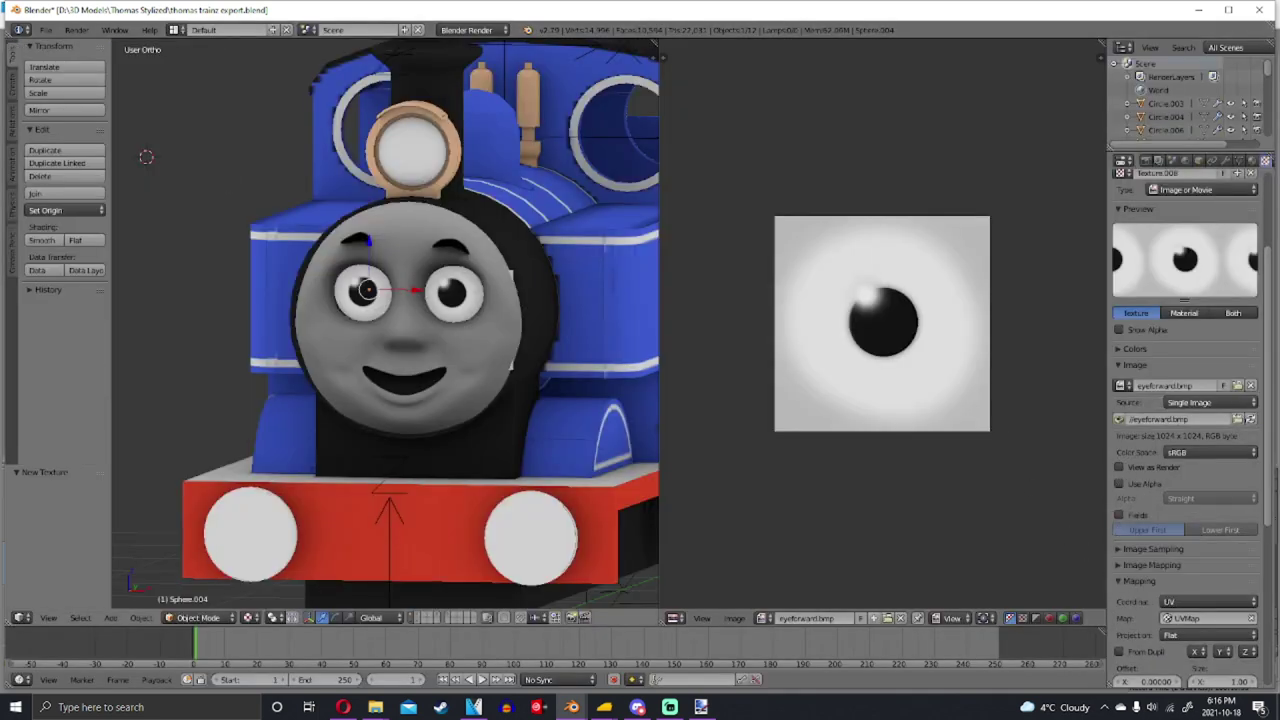
{"action": "key", "text": "ctrl+s"}
{"action": "left_click", "coordinate": [38, 272]}
Replace the right-hand eye's material slots with one new material using diffuse intensity 1 and specular intensity 0.1
{"action": "right_click", "coordinate": [456, 291]}
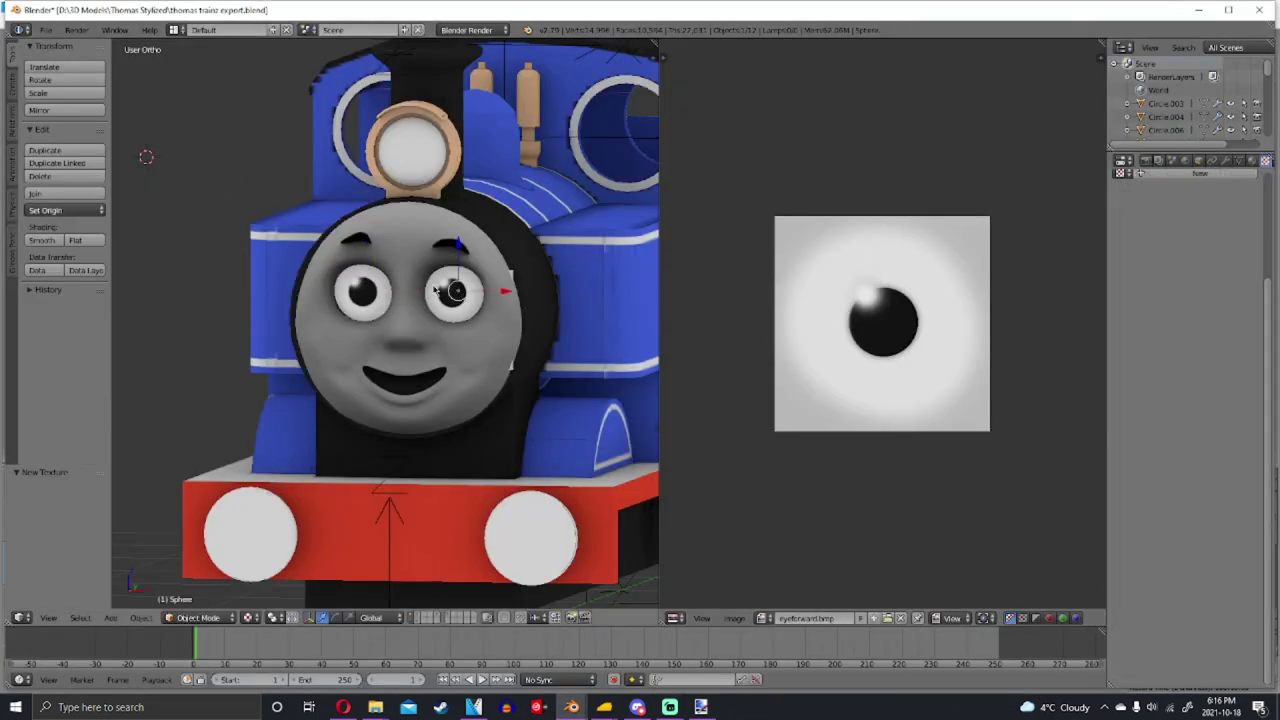
{"action": "left_click", "coordinate": [1253, 161]}
{"action": "left_click", "coordinate": [1251, 218]}
{"action": "left_click", "coordinate": [1251, 218]}
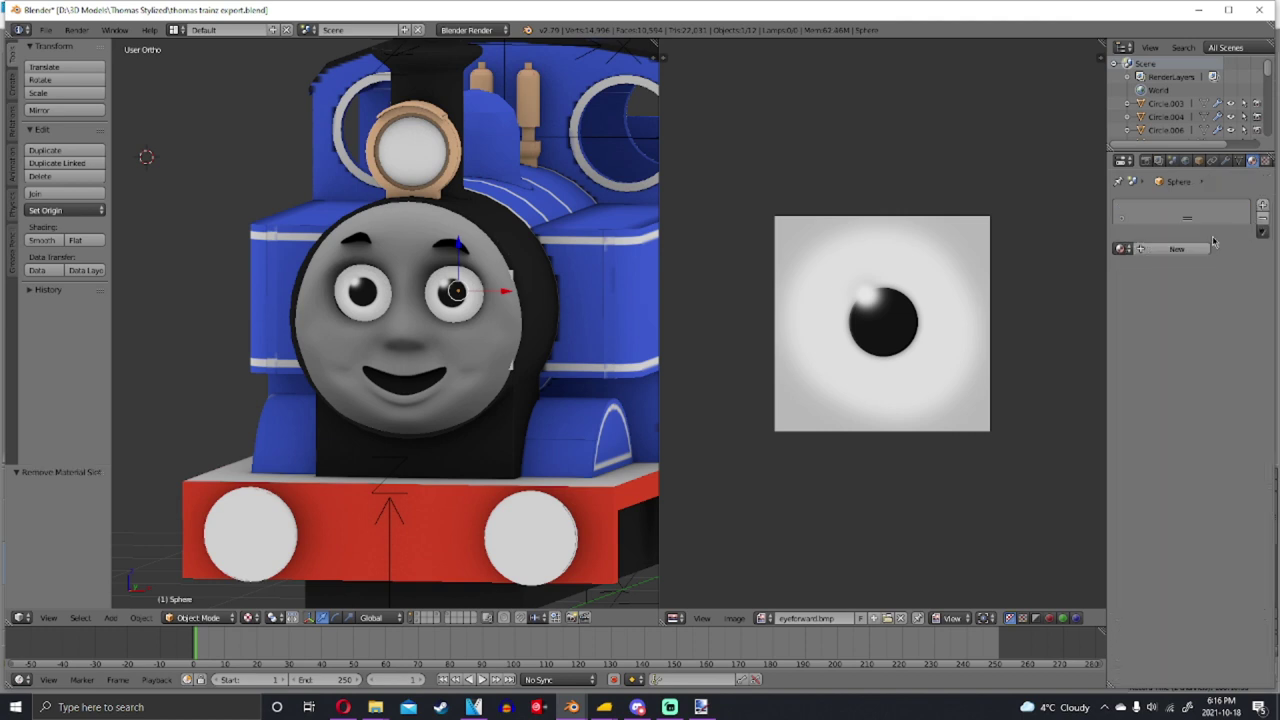
{"action": "left_click", "coordinate": [1204, 250]}
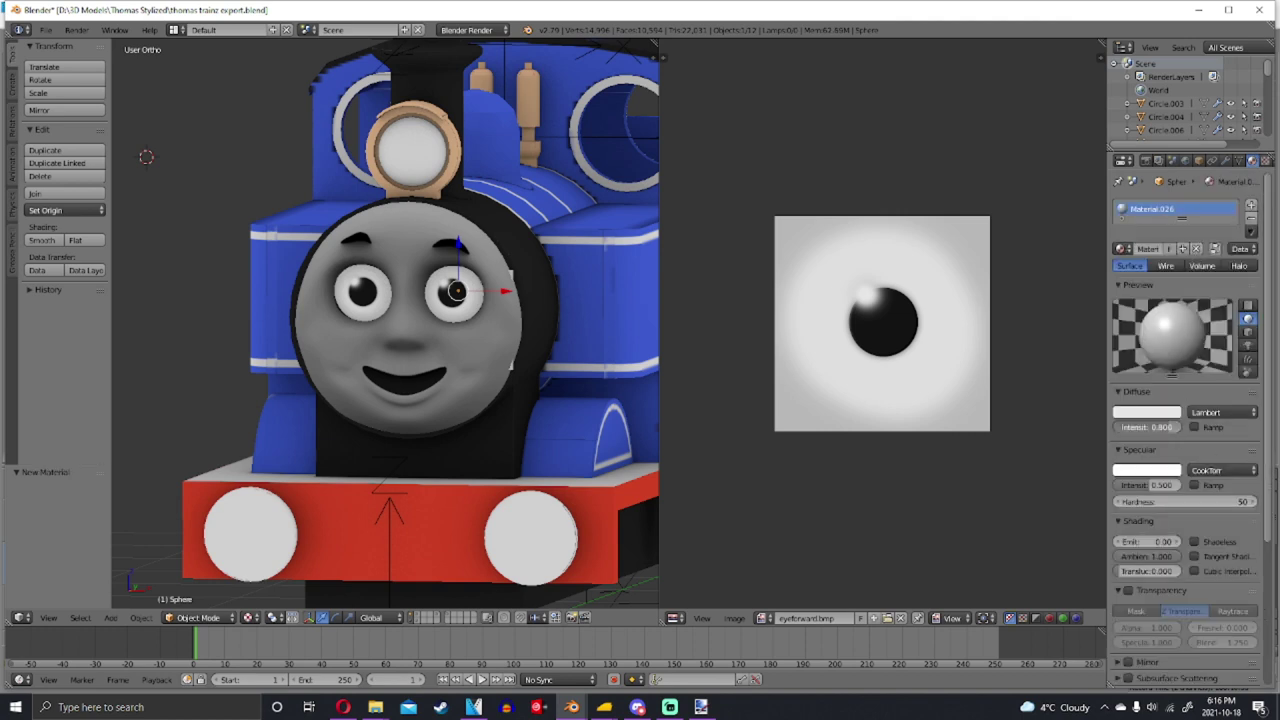
{"action": "left_click_drag", "start_coordinate": [1150, 427], "coordinate": [1178, 428]}
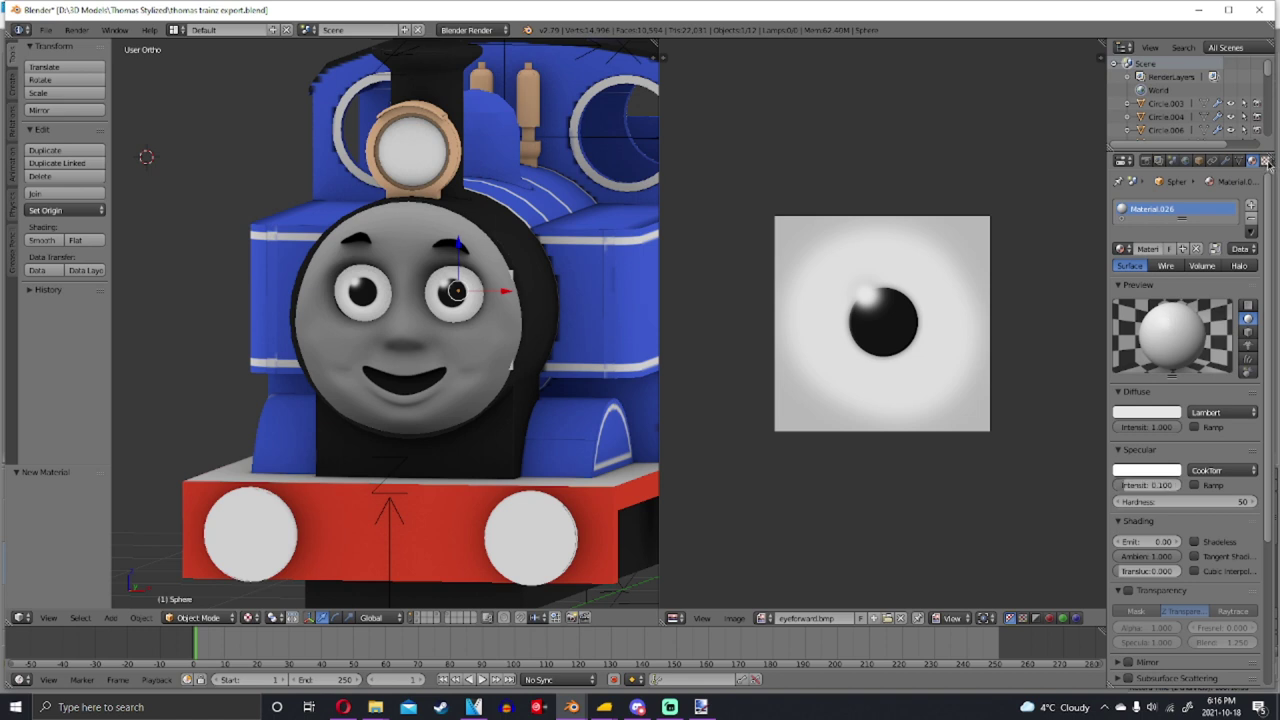
Add an image texture with eyeforward.bmp to the right-hand eye's material, mapped through UVMap, and save the file
{"action": "left_click", "coordinate": [1266, 161]}
{"action": "scroll", "coordinate": [1200, 400], "scroll_direction": "down", "scroll_amount": 4}
{"action": "left_click", "coordinate": [1205, 474]}
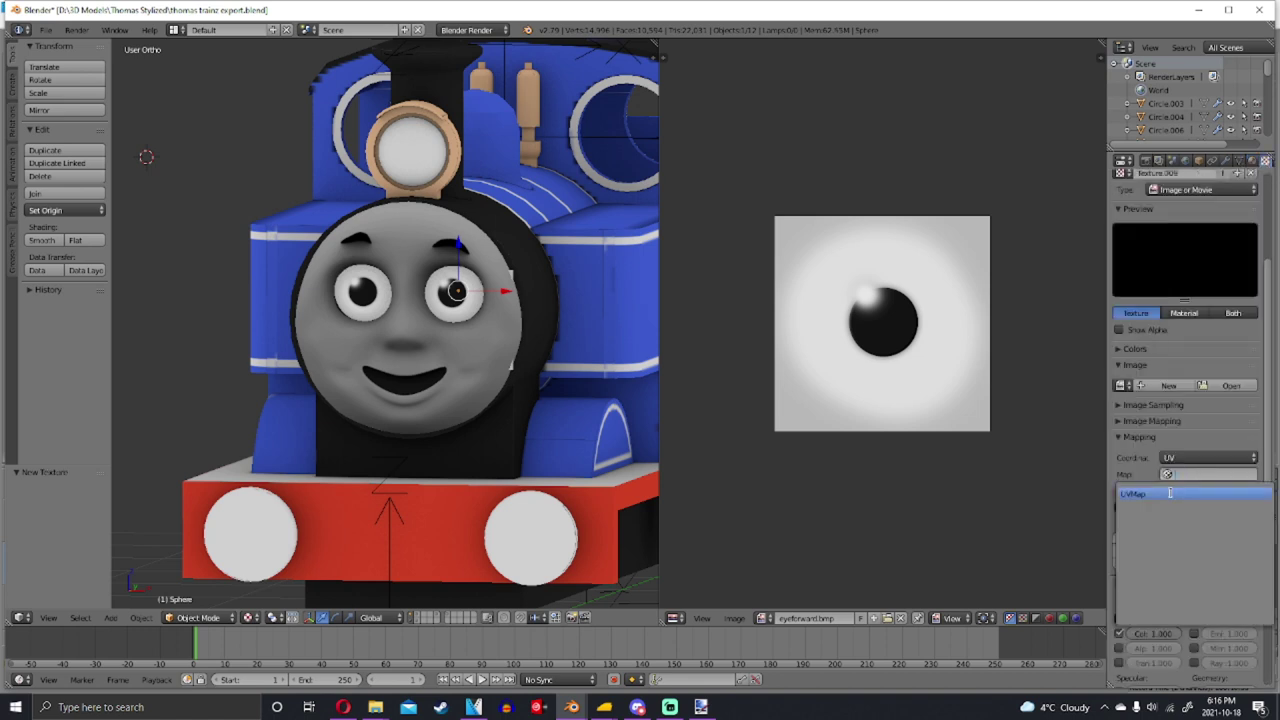
{"action": "left_click", "coordinate": [1170, 493]}
{"action": "left_click", "coordinate": [1231, 385]}
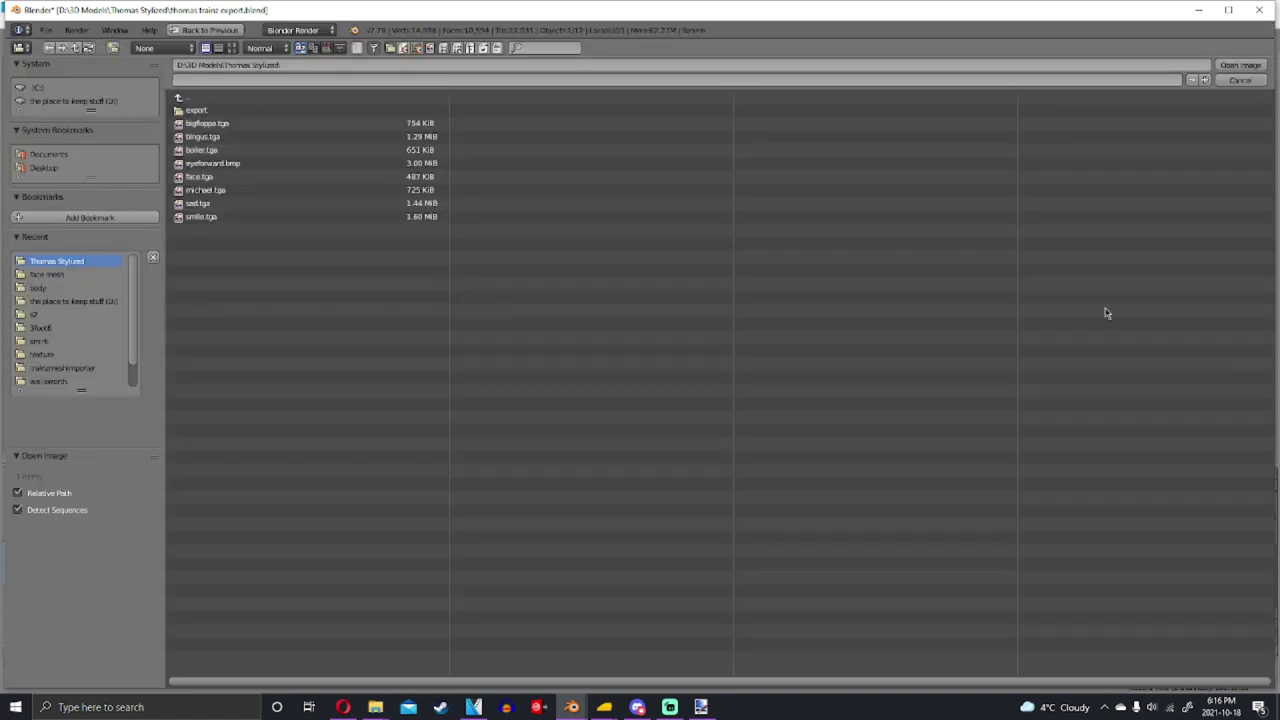
{"action": "left_click", "coordinate": [219, 164]}
{"action": "double_click", "coordinate": [331, 163]}
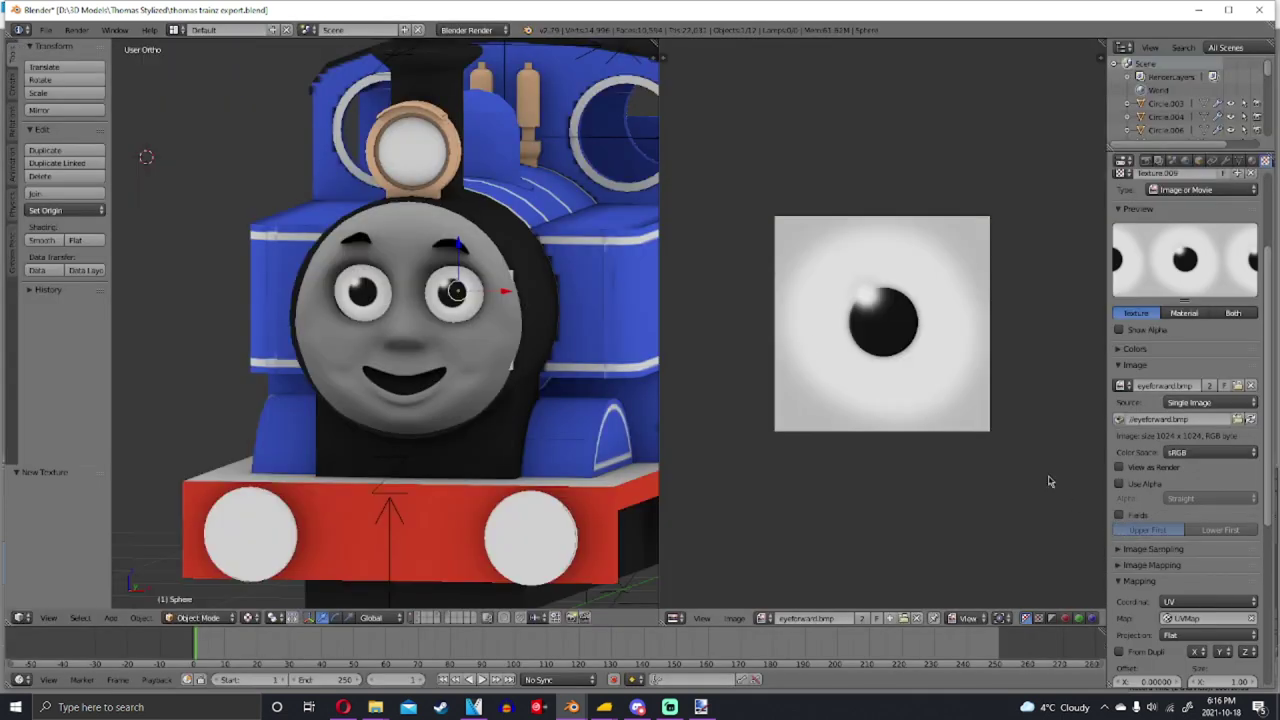
{"action": "scroll", "coordinate": [531, 306], "scroll_direction": "down", "scroll_amount": 2}
{"action": "key", "text": "ctrl+s"}
Deselect all objects and save the blend file
{"action": "left_click", "coordinate": [521, 307]}
{"action": "middle_click_drag", "start_coordinate": [521, 307], "coordinate": [487, 317]}
{"action": "key", "text": "a"}
{"action": "key", "text": "ctrl+s"}
{"action": "left_click", "coordinate": [577, 315]}
{"action": "key", "text": "ctrl+s"}
{"action": "left_click", "coordinate": [503, 309]}
{"action": "scroll", "coordinate": [504, 309], "scroll_direction": "down", "scroll_amount": 3}
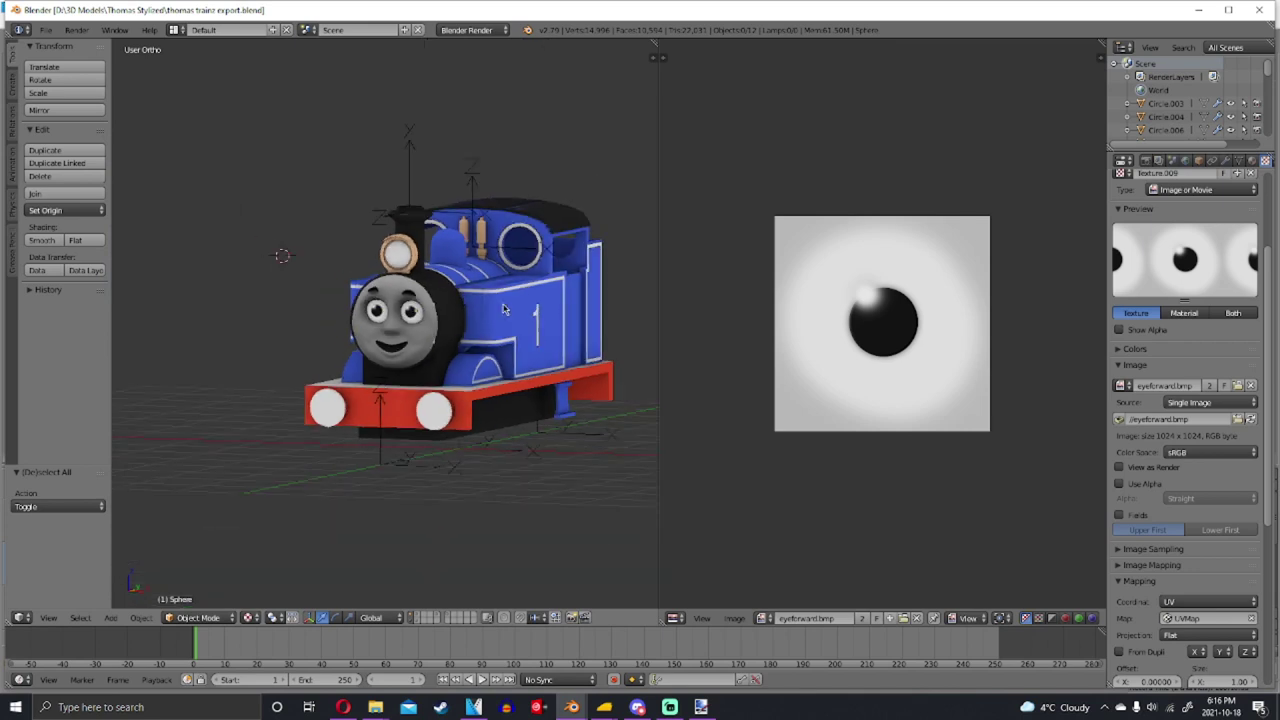
Show only the engine layer, duplicate the a.bog0 attachment point in place and rename the copy a.face
{"action": "left_click", "coordinate": [414, 618]}
{"action": "right_click", "coordinate": [505, 425]}
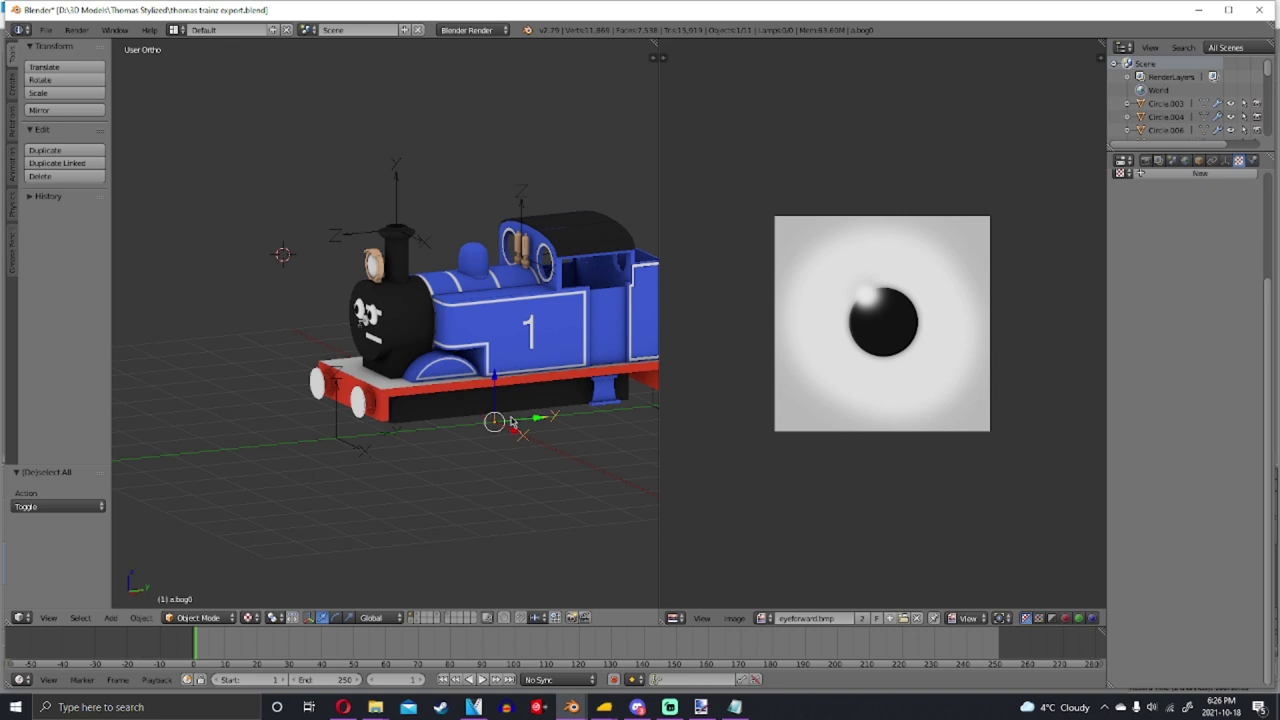
{"action": "key", "text": "shift+d"}
{"action": "key", "text": "Escape"}
{"action": "left_click", "coordinate": [1199, 162]}
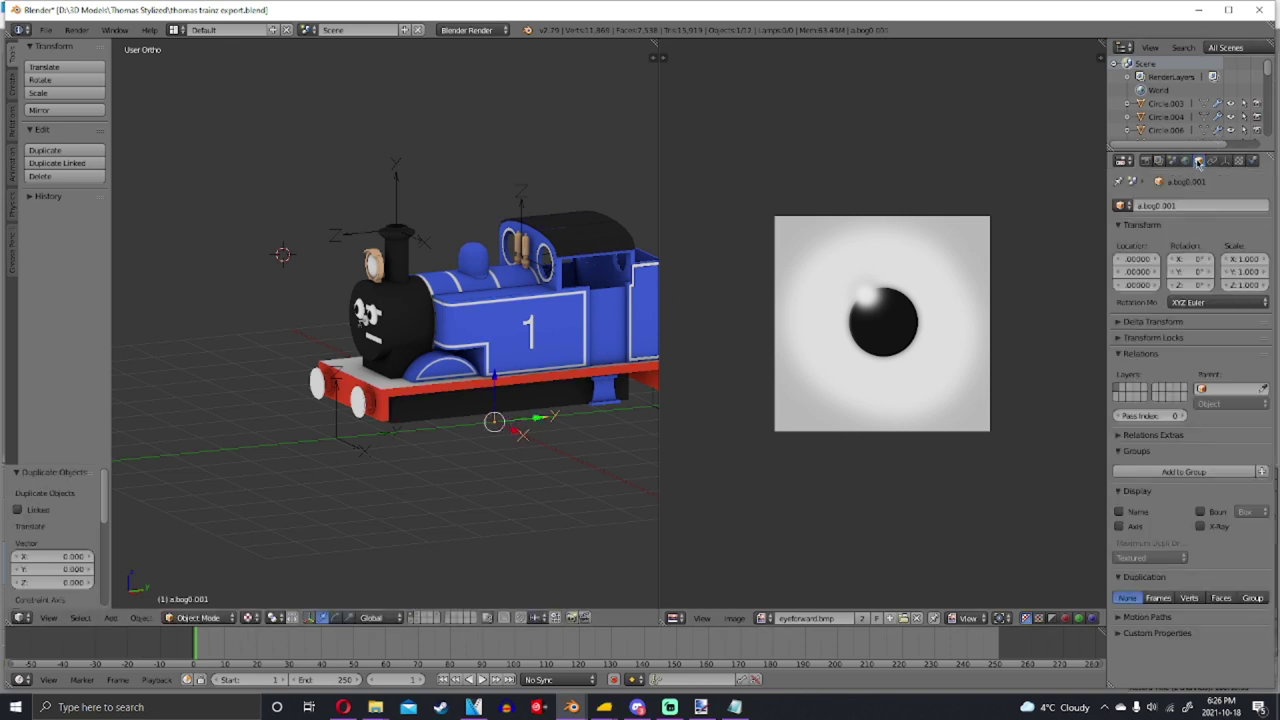
{"action": "left_click", "coordinate": [1166, 205]}
{"action": "key", "text": "BackSpace"}
{"action": "key", "text": "Return"}
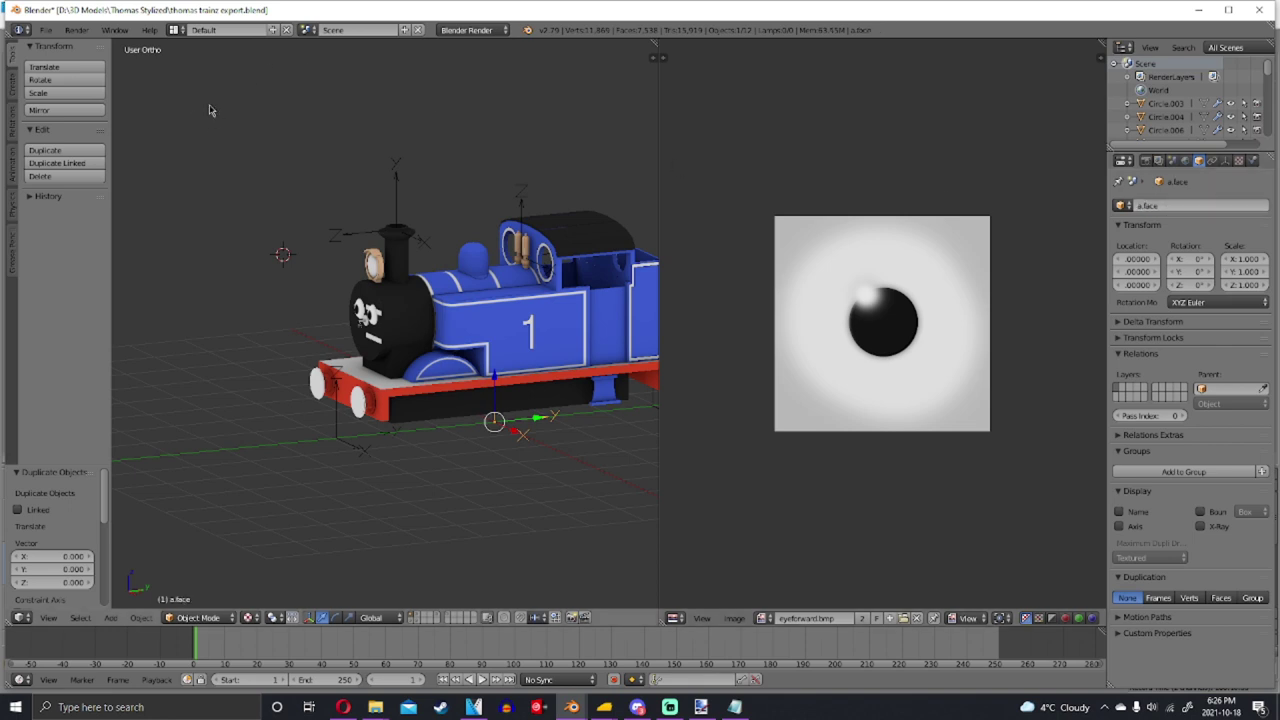
Start a Trainz mesh export of the visible engine and open the export\body\3D FACED VER folder as its destination
{"action": "left_click", "coordinate": [46, 30]}
{"action": "mouse_move", "coordinate": [74, 301]}
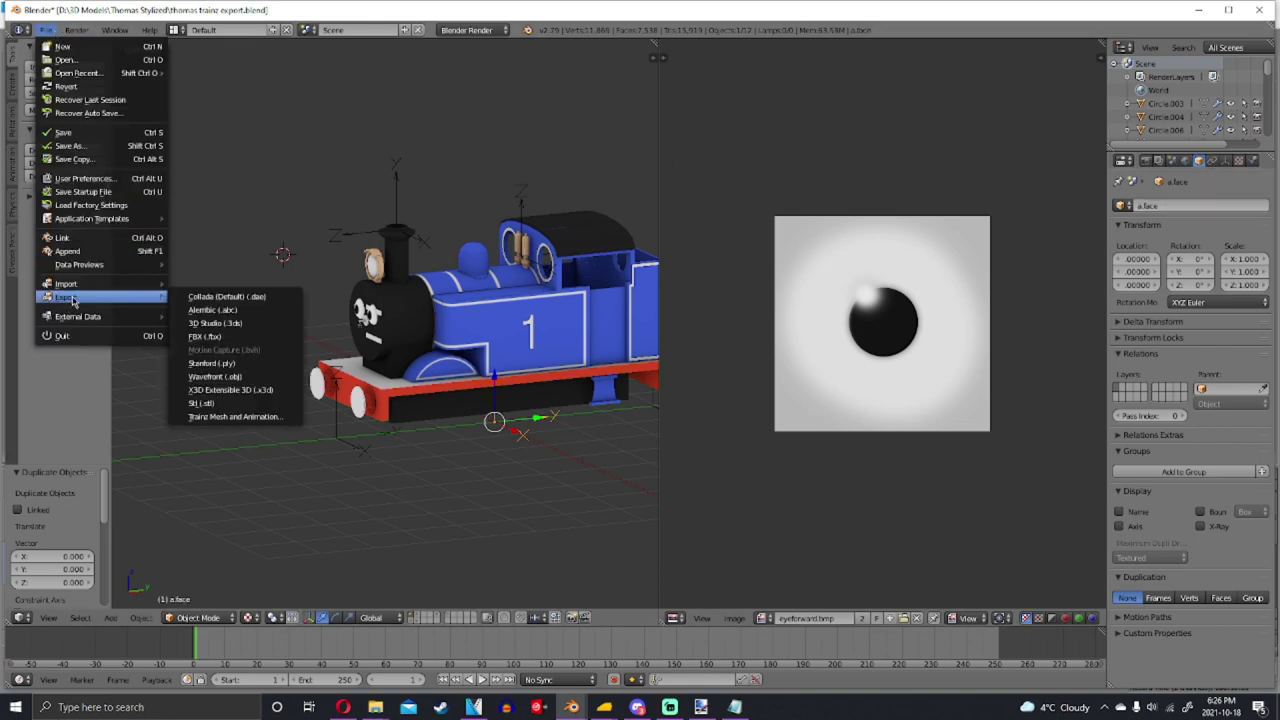
{"action": "left_click", "coordinate": [230, 416]}
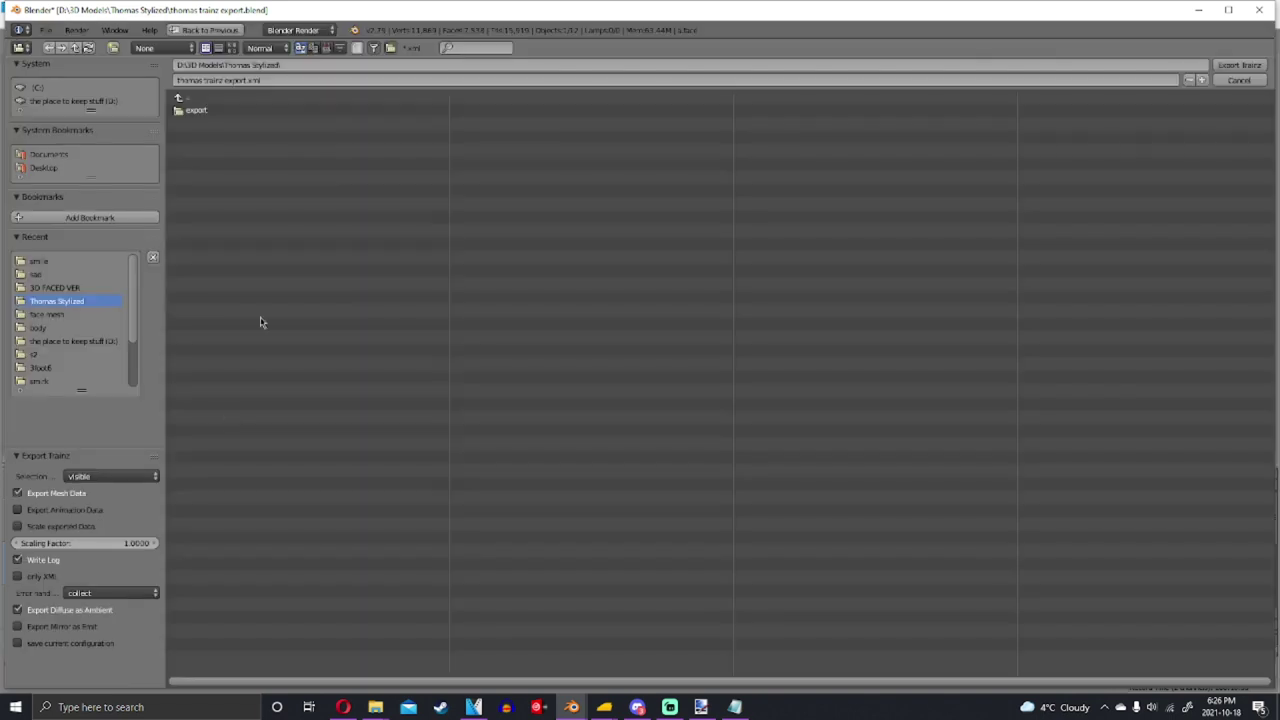
{"action": "left_click", "coordinate": [235, 117]}
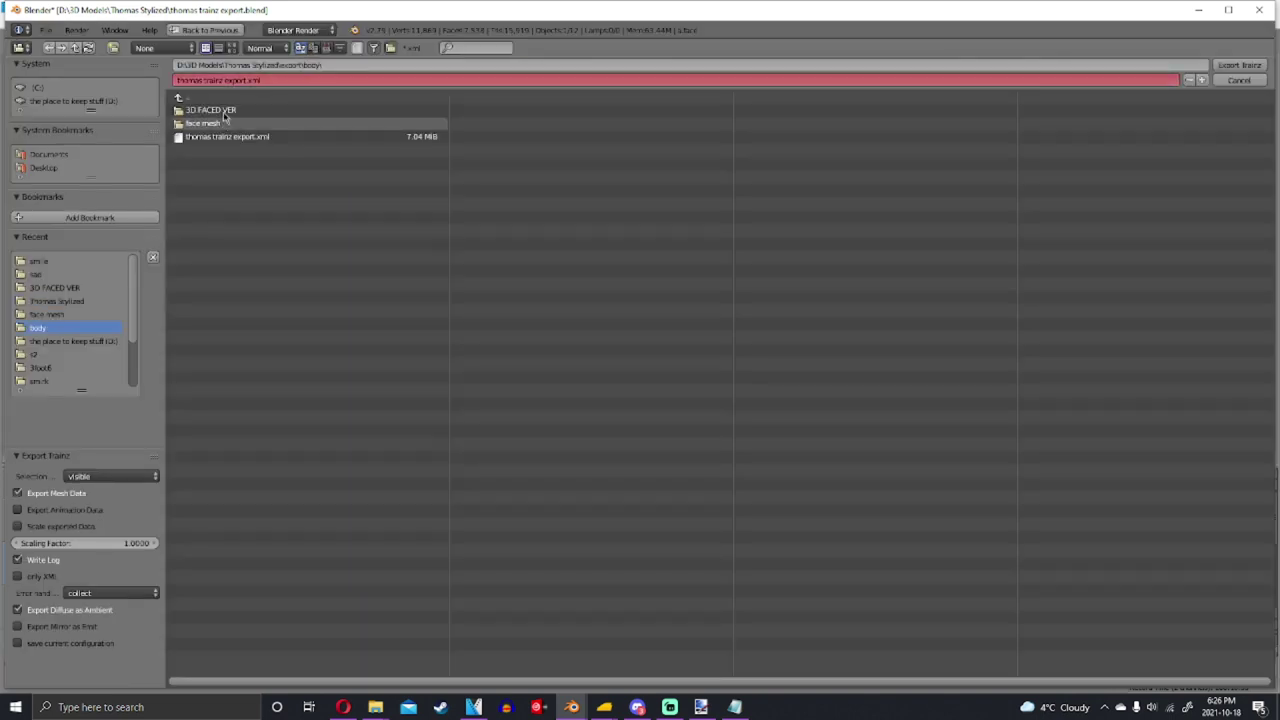
{"action": "left_click", "coordinate": [230, 121]}
{"action": "left_click", "coordinate": [230, 112]}
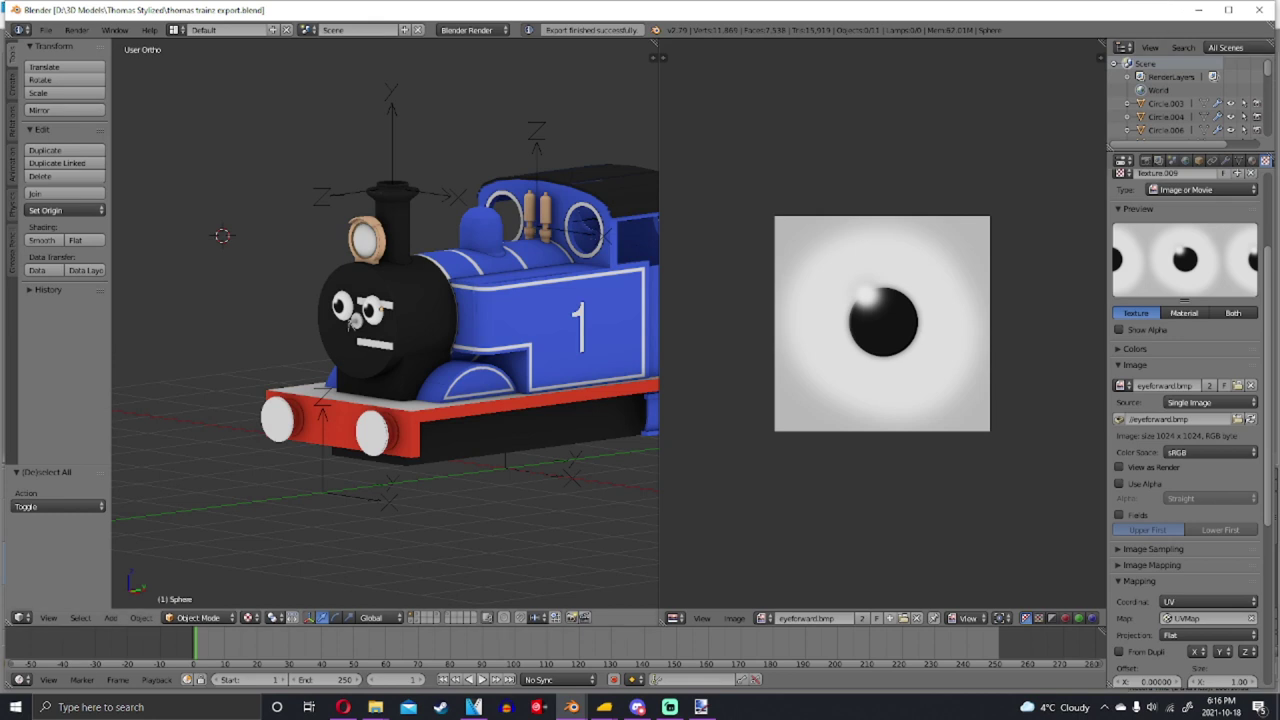
Show only the sad face layer and start its Trainz mesh export, creating a FACES folder inside the export folder
{"action": "left_click", "coordinate": [416, 621]}
{"action": "left_click", "coordinate": [418, 621]}
{"action": "middle_click_drag", "start_coordinate": [373, 487], "coordinate": [447, 471]}
{"action": "scroll", "coordinate": [447, 471], "scroll_direction": "up", "scroll_amount": 3}
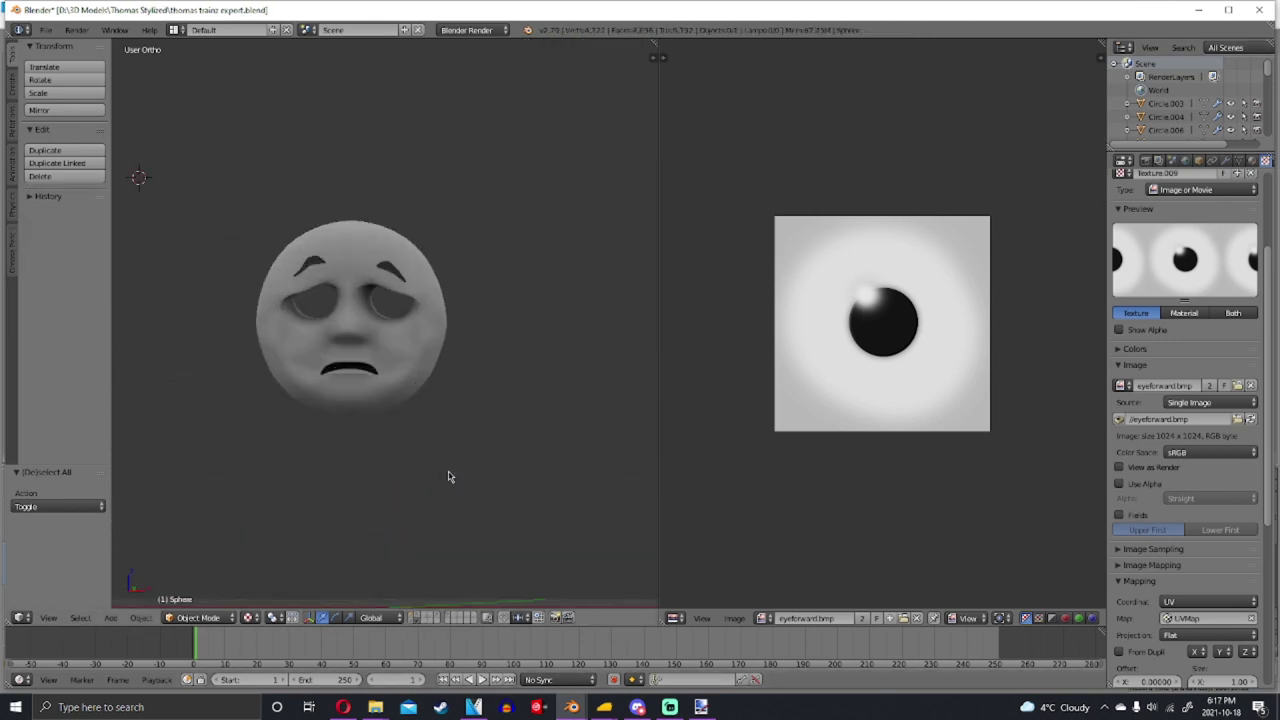
{"action": "left_click", "coordinate": [46, 29]}
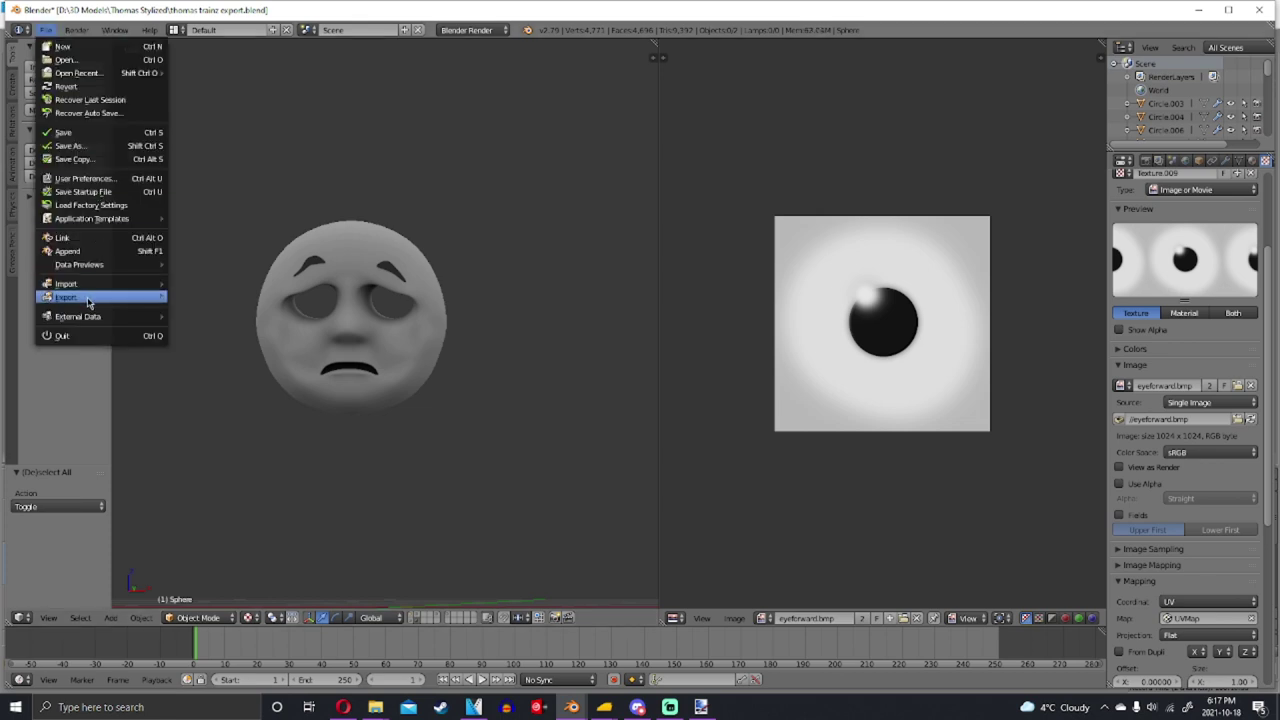
{"action": "mouse_move", "coordinate": [90, 298]}
{"action": "left_click", "coordinate": [234, 416]}
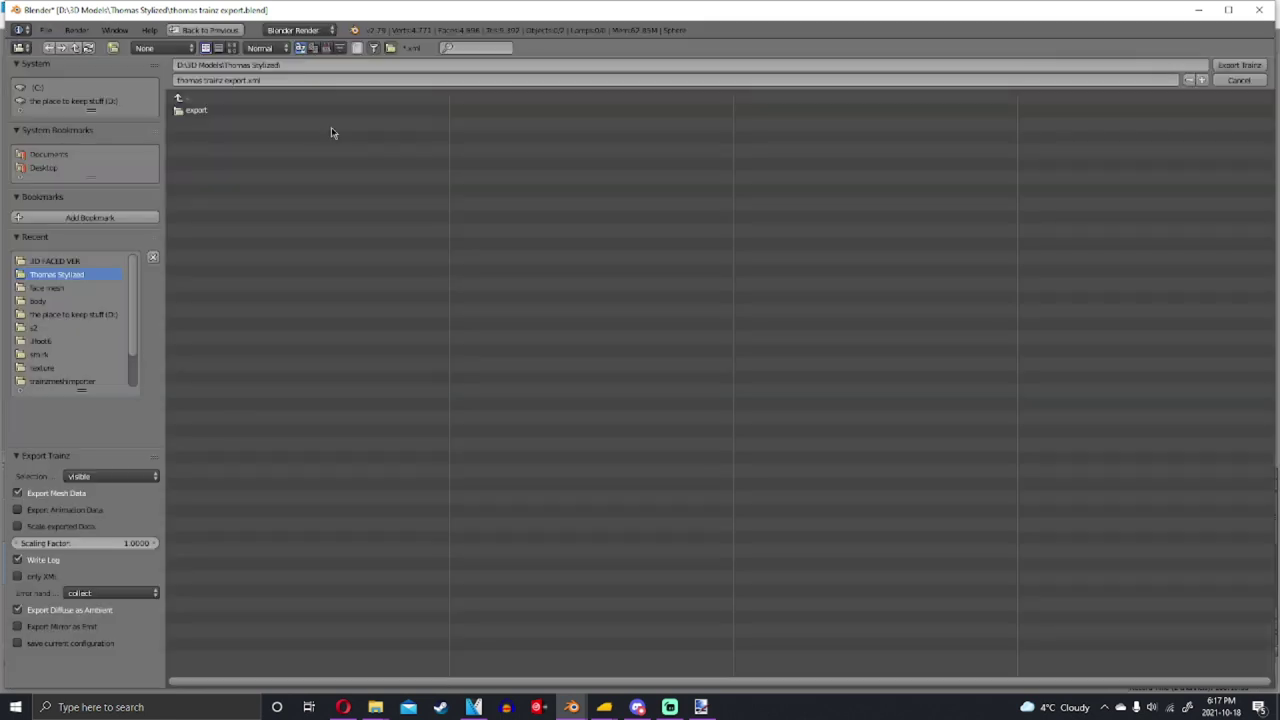
{"action": "left_click", "coordinate": [244, 108]}
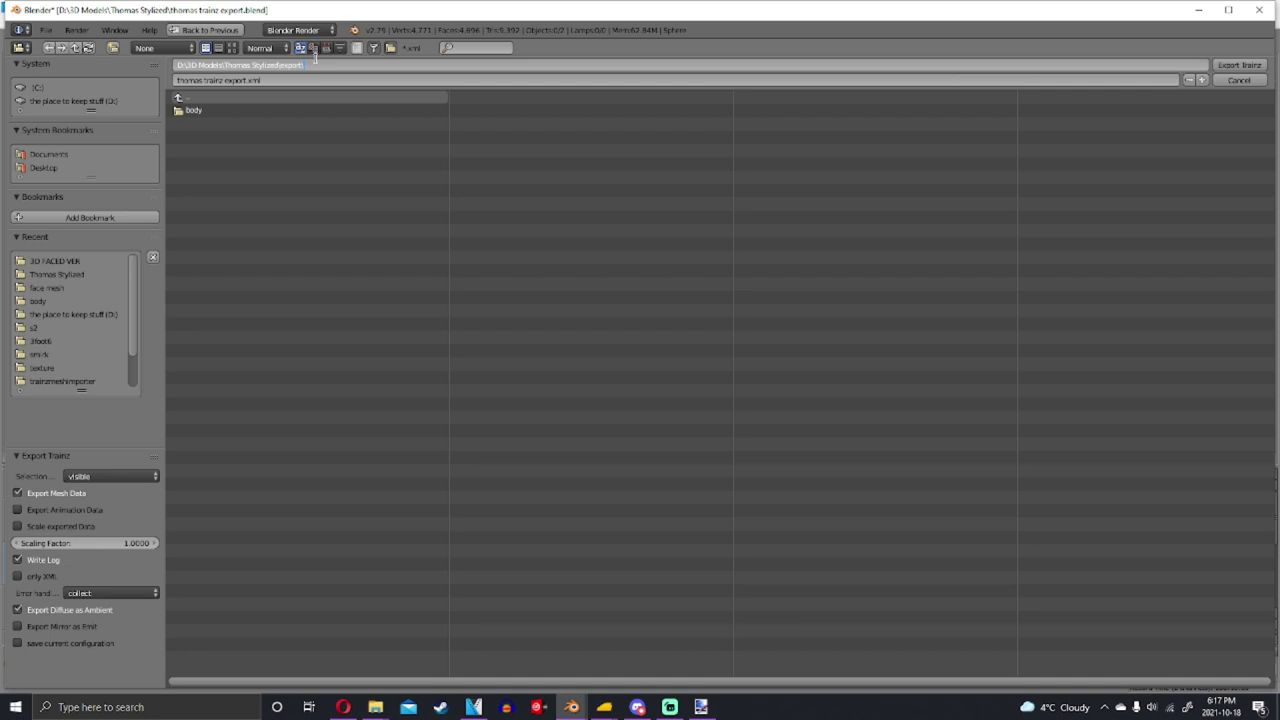
{"action": "key", "text": "Return"}
{"action": "left_click", "coordinate": [316, 60]}
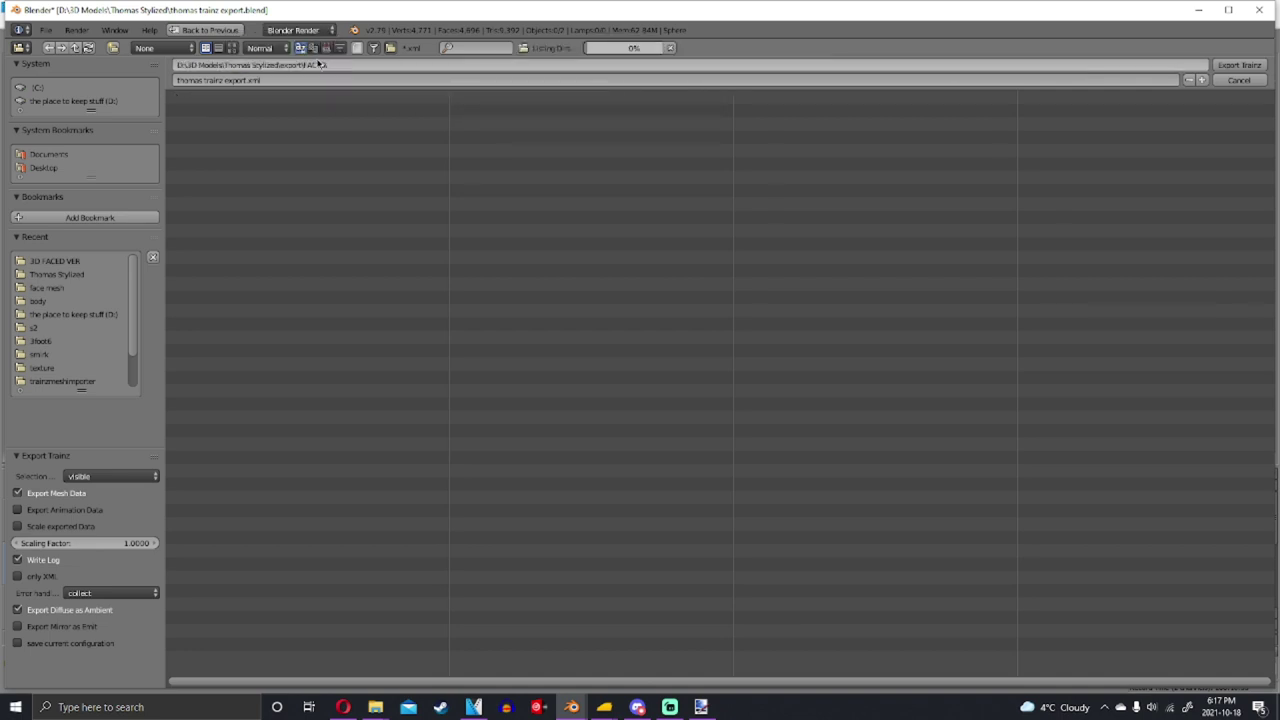
Create a sad subfolder in FACES and export the sad face there as sad.xml
{"action": "left_click", "coordinate": [320, 65]}
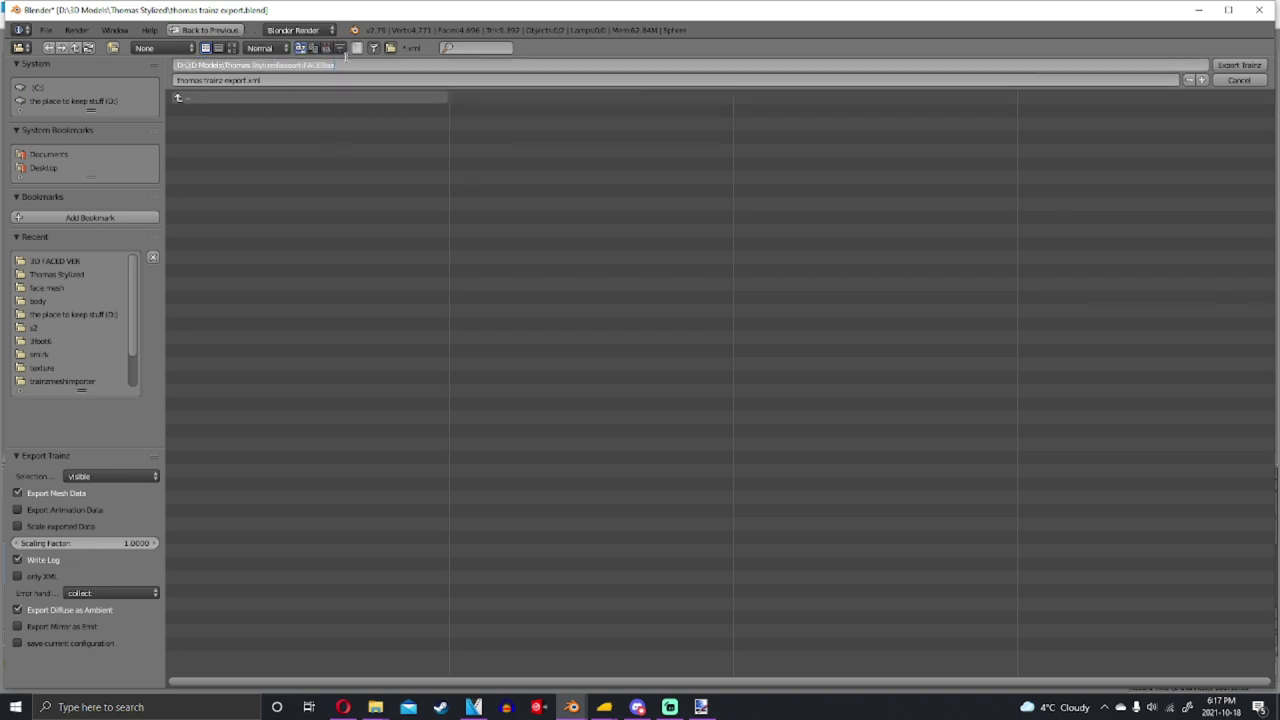
{"action": "key", "text": "Return"}
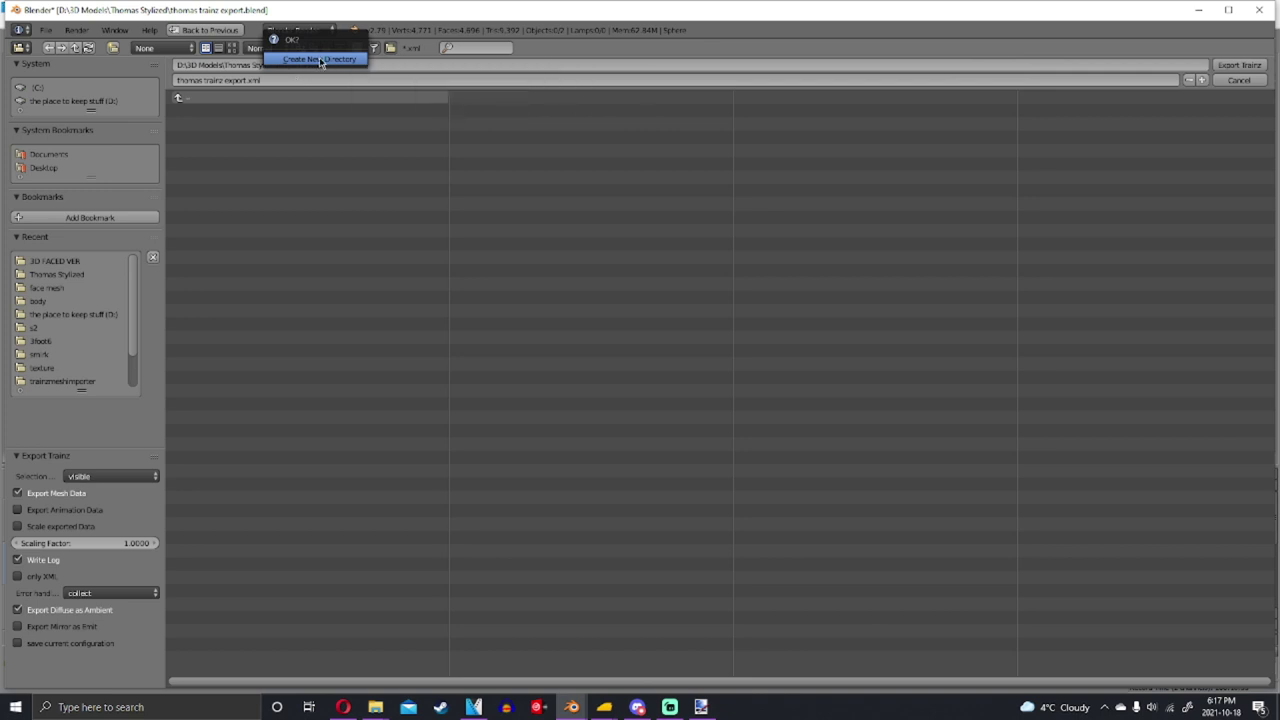
{"action": "left_click", "coordinate": [320, 60]}
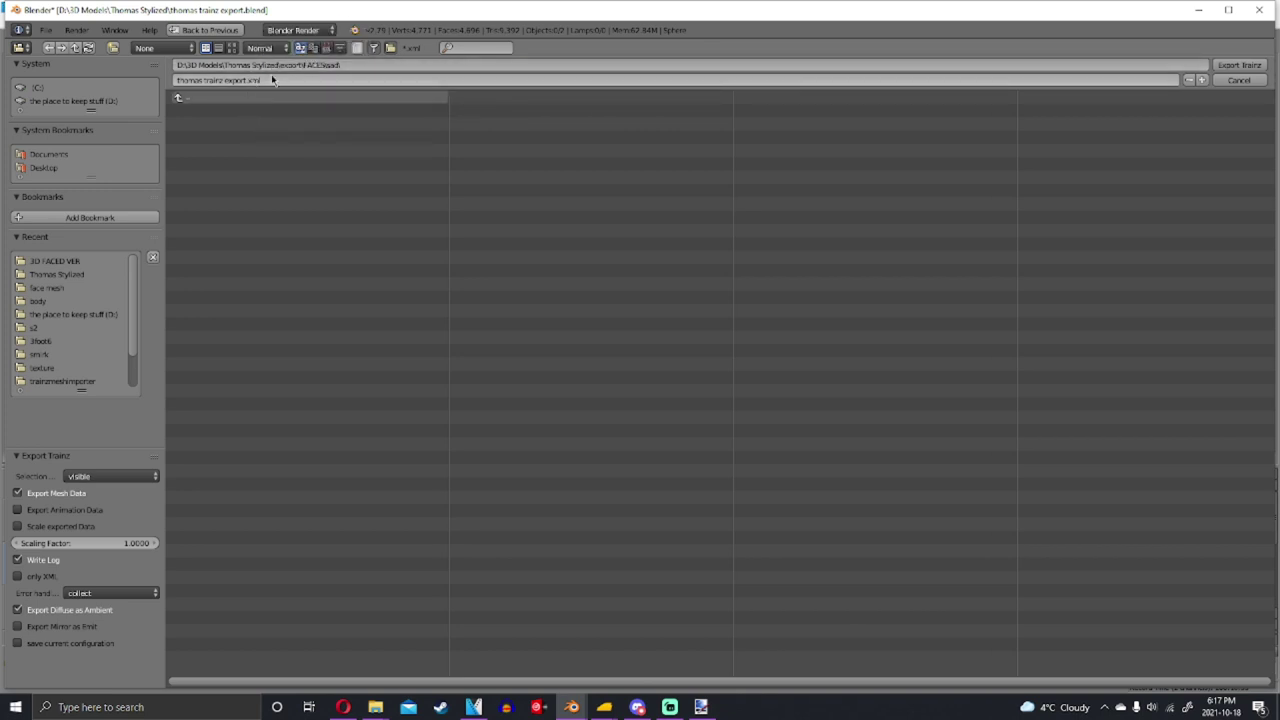
{"action": "left_click", "coordinate": [278, 78]}
{"action": "type", "text": "side"}
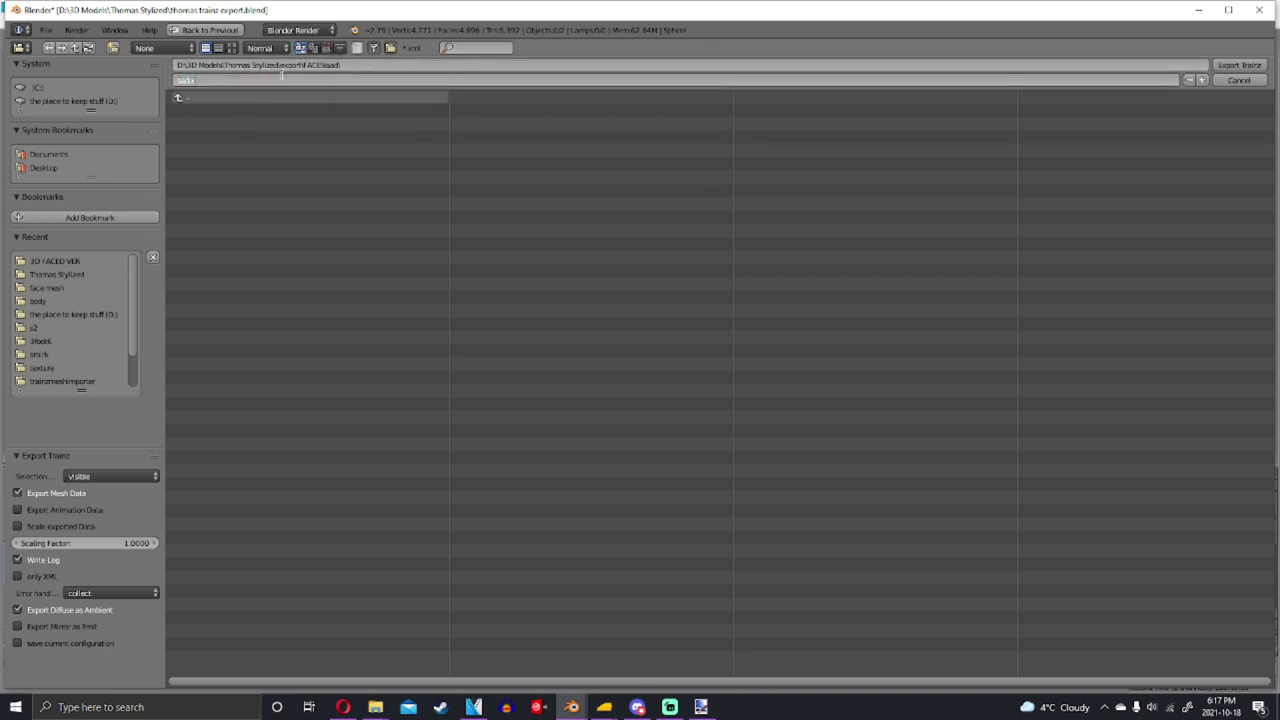
{"action": "key", "text": "Return"}
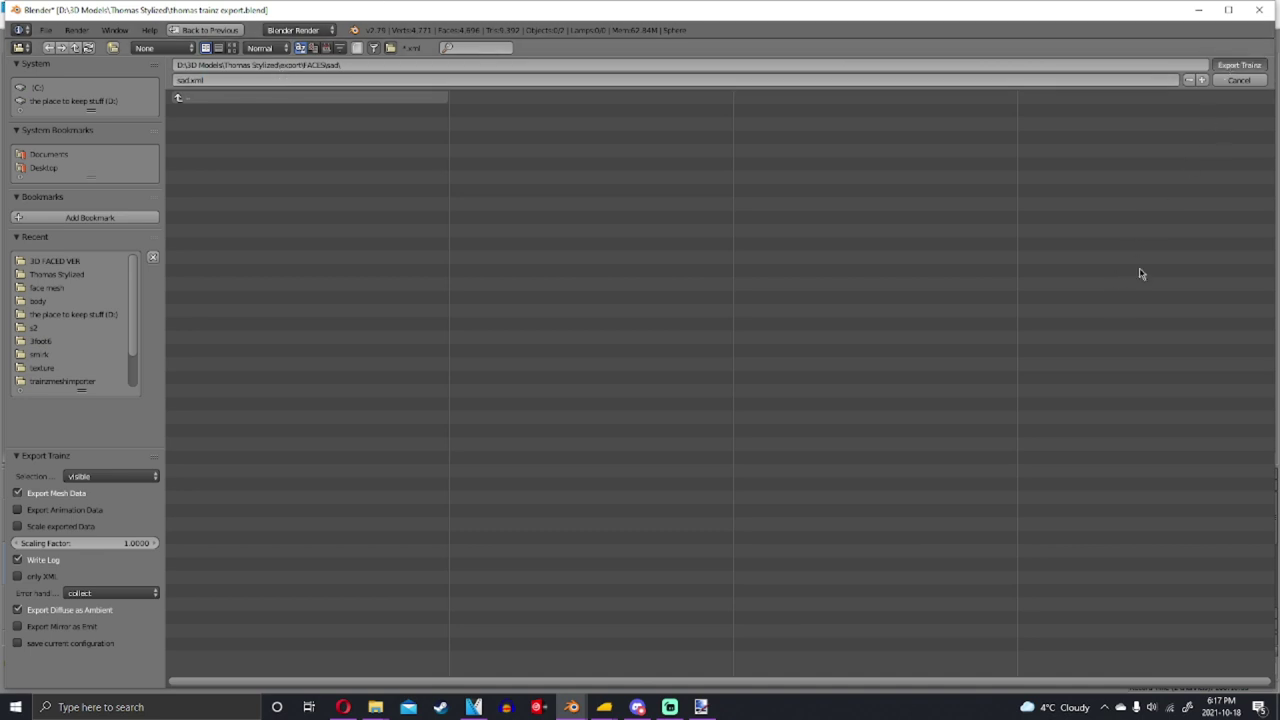
{"action": "key", "text": "Return"}
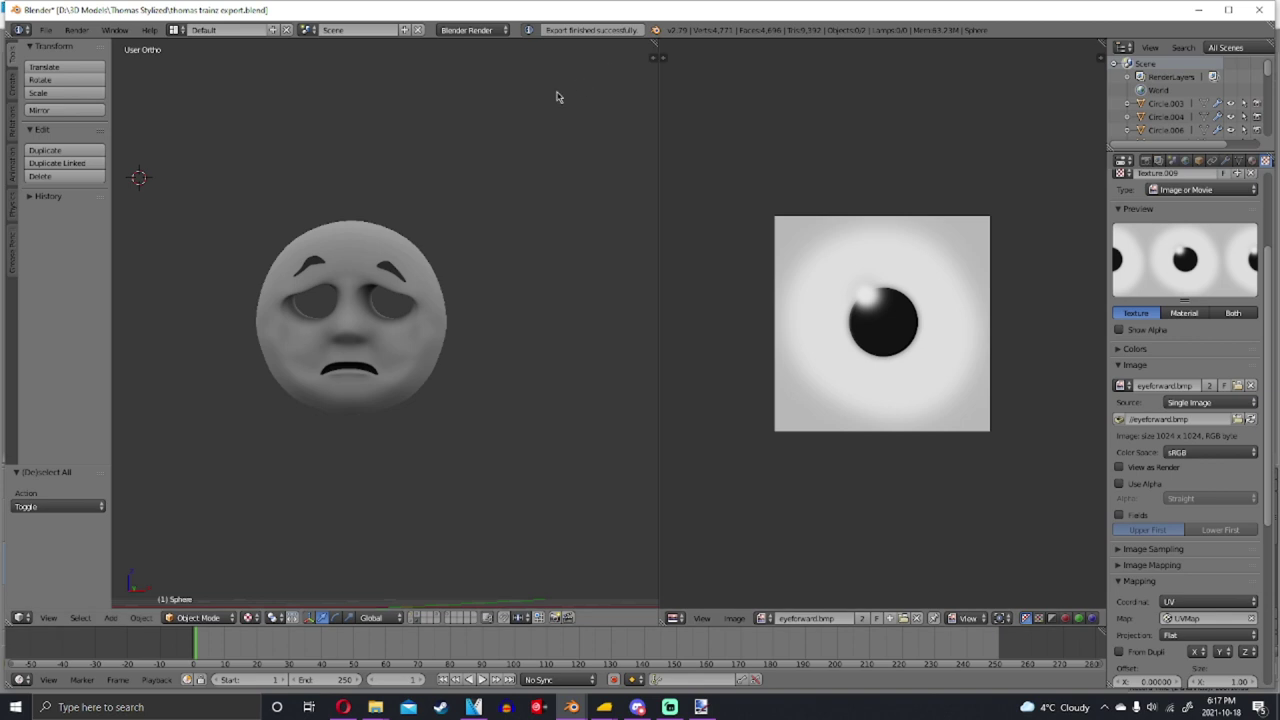
Show only the smiling face layer and start its Trainz mesh export from the export\FACES folder
{"action": "left_click", "coordinate": [414, 621]}
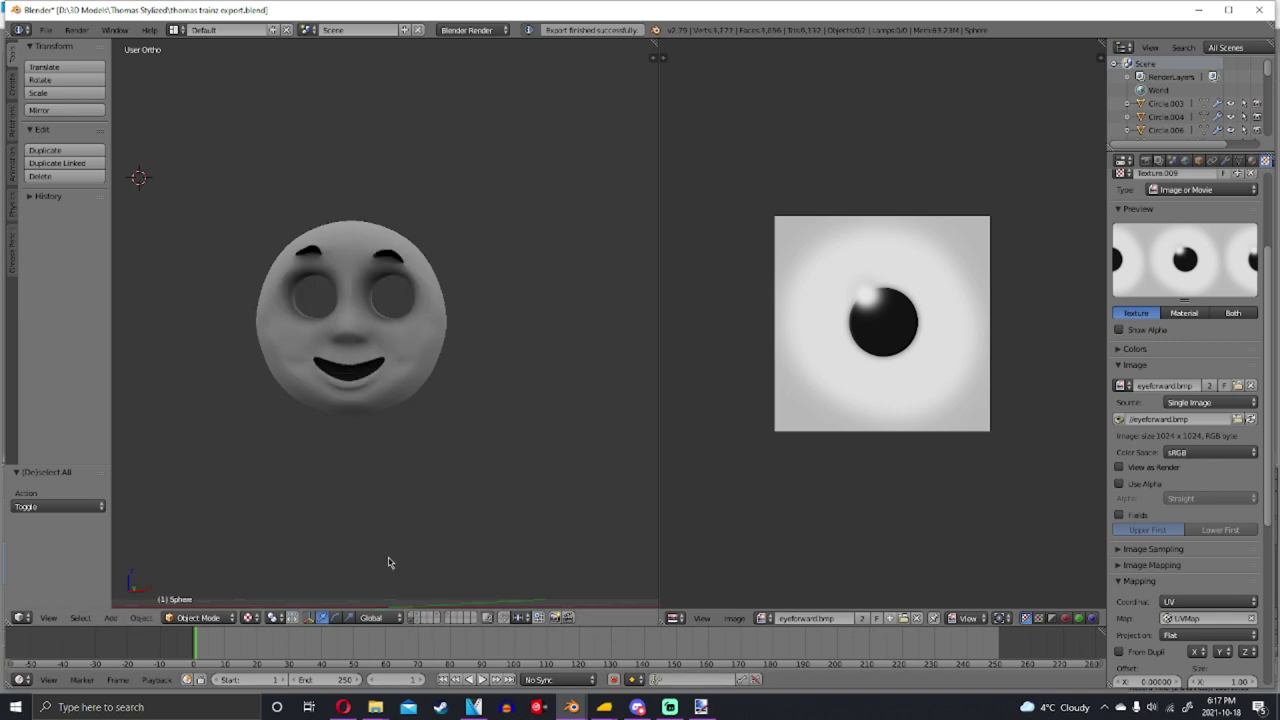
{"action": "left_click", "coordinate": [50, 30]}
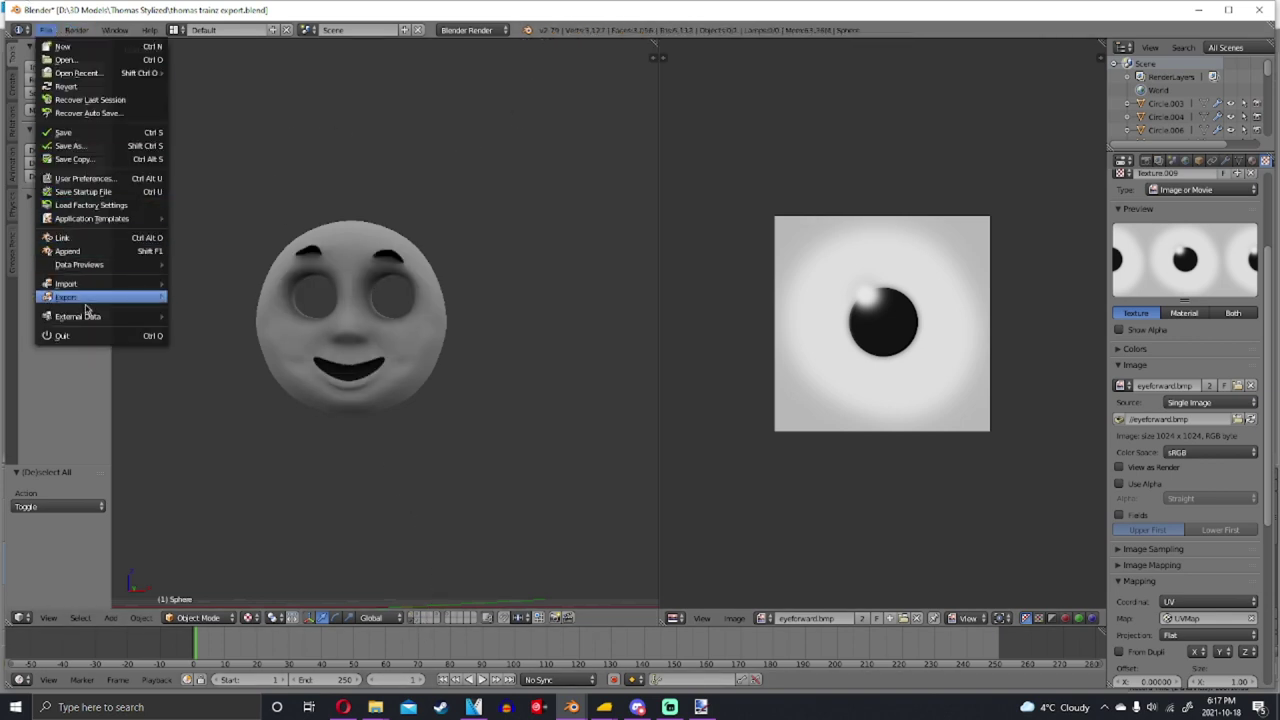
{"action": "mouse_move", "coordinate": [93, 305]}
{"action": "left_click", "coordinate": [234, 416]}
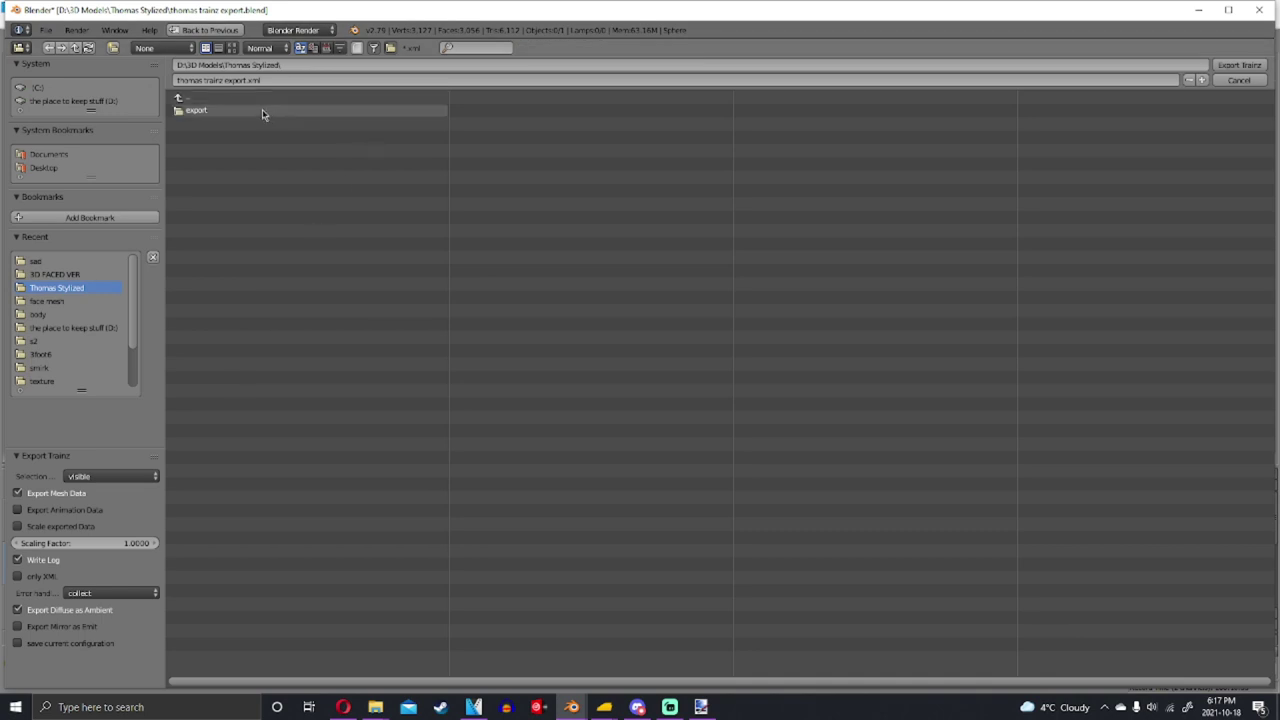
{"action": "left_click", "coordinate": [239, 124]}
Create a smile subfolder in export\FACES and export the smiling face there as smile.xml
{"action": "left_click", "coordinate": [328, 65]}
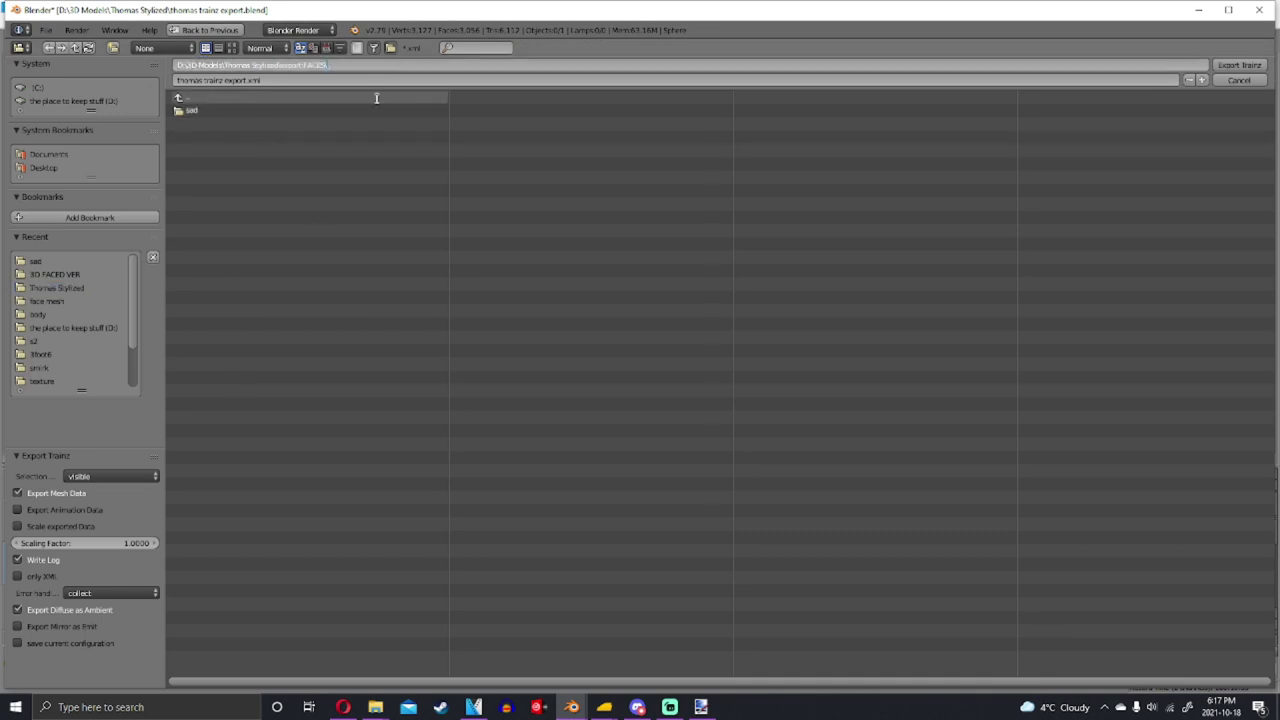
{"action": "type", "text": "smile"}
{"action": "key", "text": "Return"}
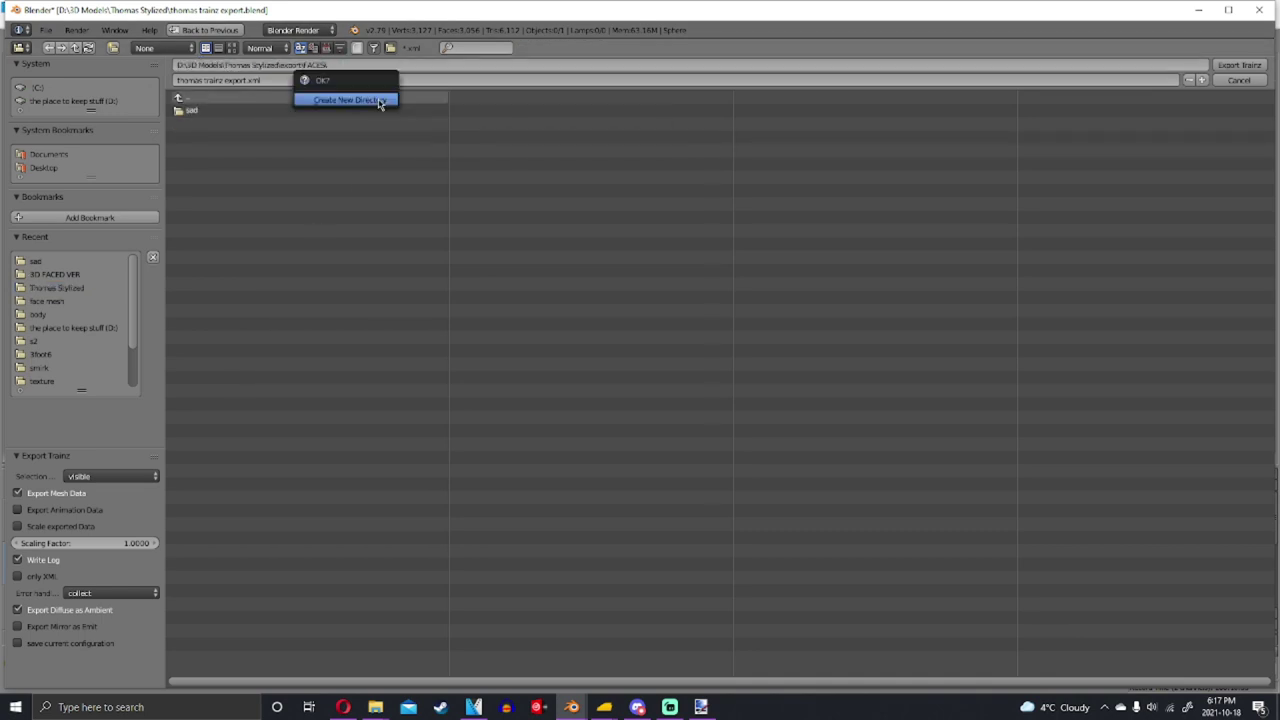
{"action": "left_click", "coordinate": [379, 100]}
{"action": "left_click", "coordinate": [329, 80]}
{"action": "key", "text": "BackSpace"}
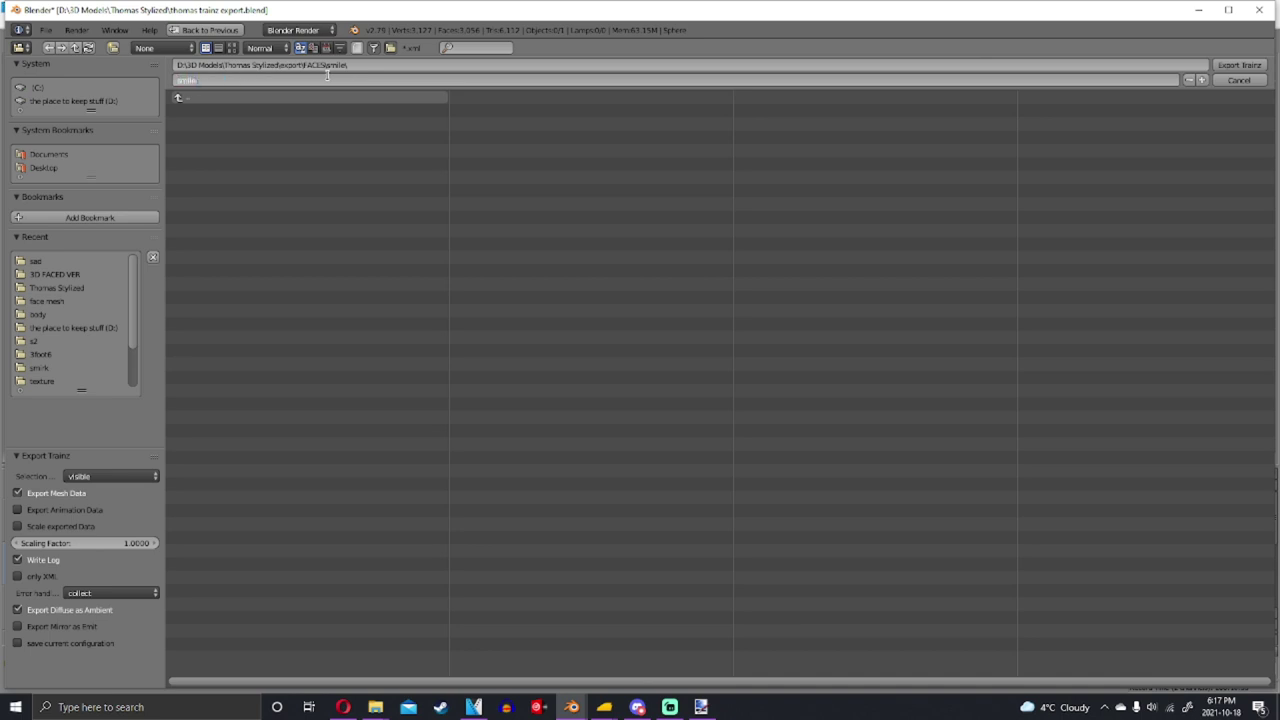
{"action": "type", "text": "smile.xml"}
{"action": "key", "text": "Return"}
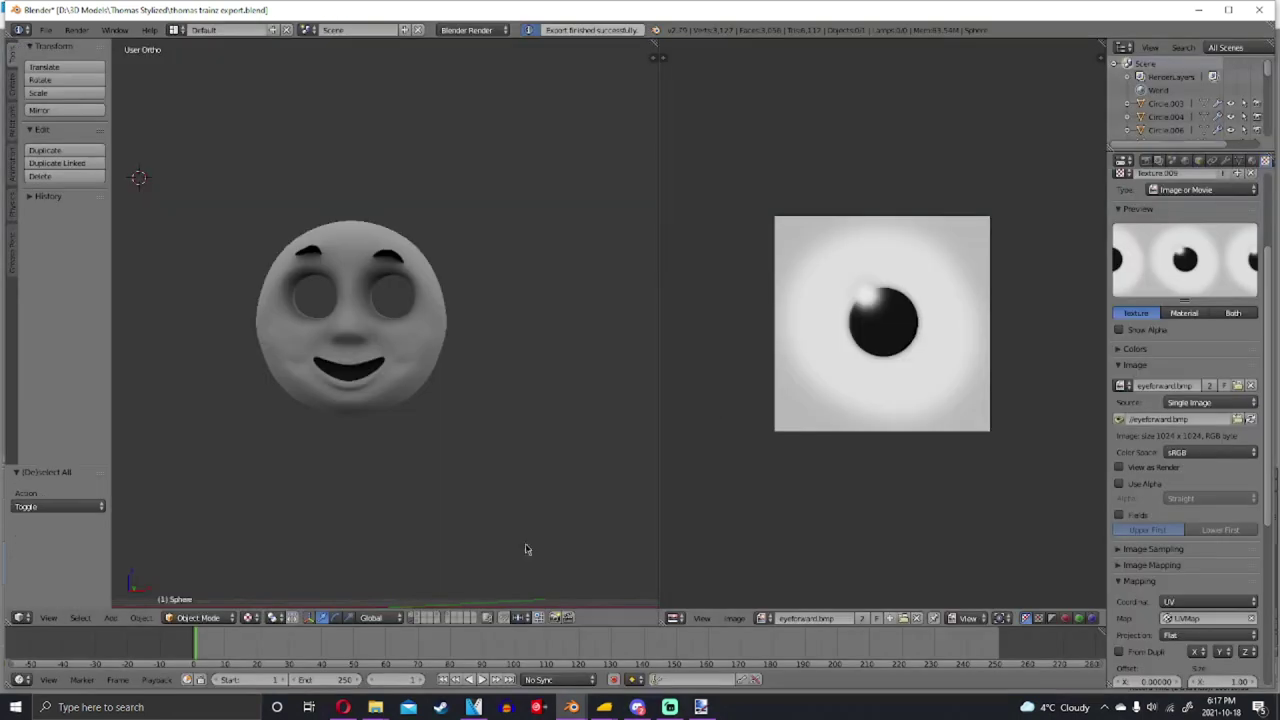
Go through the face layers and show the engine body layer again
{"action": "middle_click_drag", "start_coordinate": [580, 354], "coordinate": [543, 371]}
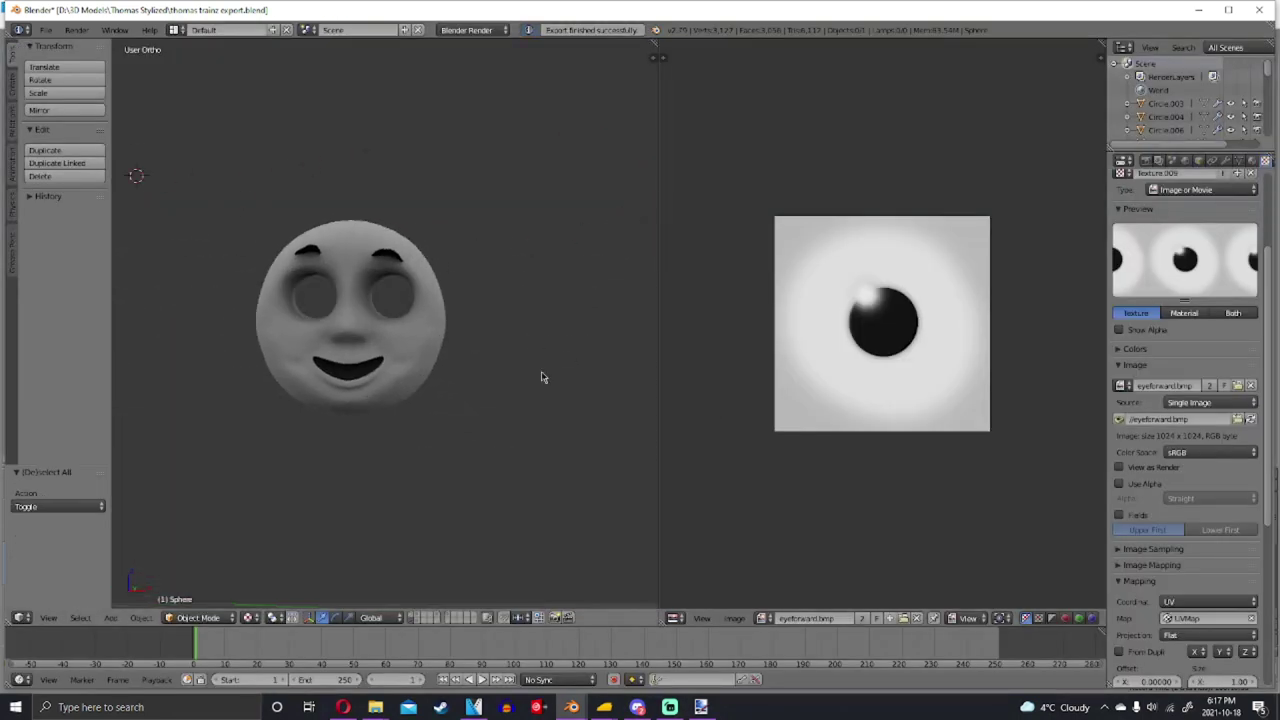
{"action": "left_click", "coordinate": [417, 620]}
{"action": "left_click", "coordinate": [412, 620]}
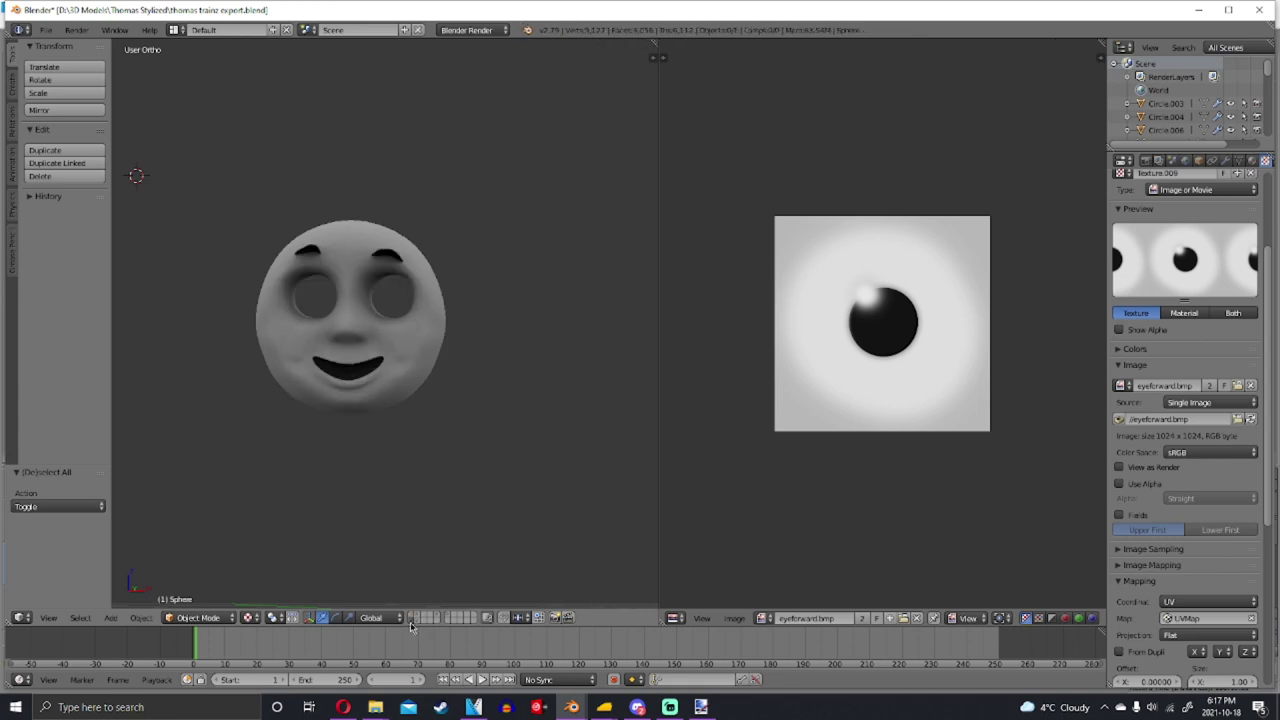
{"action": "left_click", "coordinate": [423, 620]}
{"action": "left_click", "coordinate": [416, 620]}
{"action": "left_click", "coordinate": [411, 615]}
{"action": "left_click", "coordinate": [417, 615]}
{"action": "left_click", "coordinate": [423, 615]}
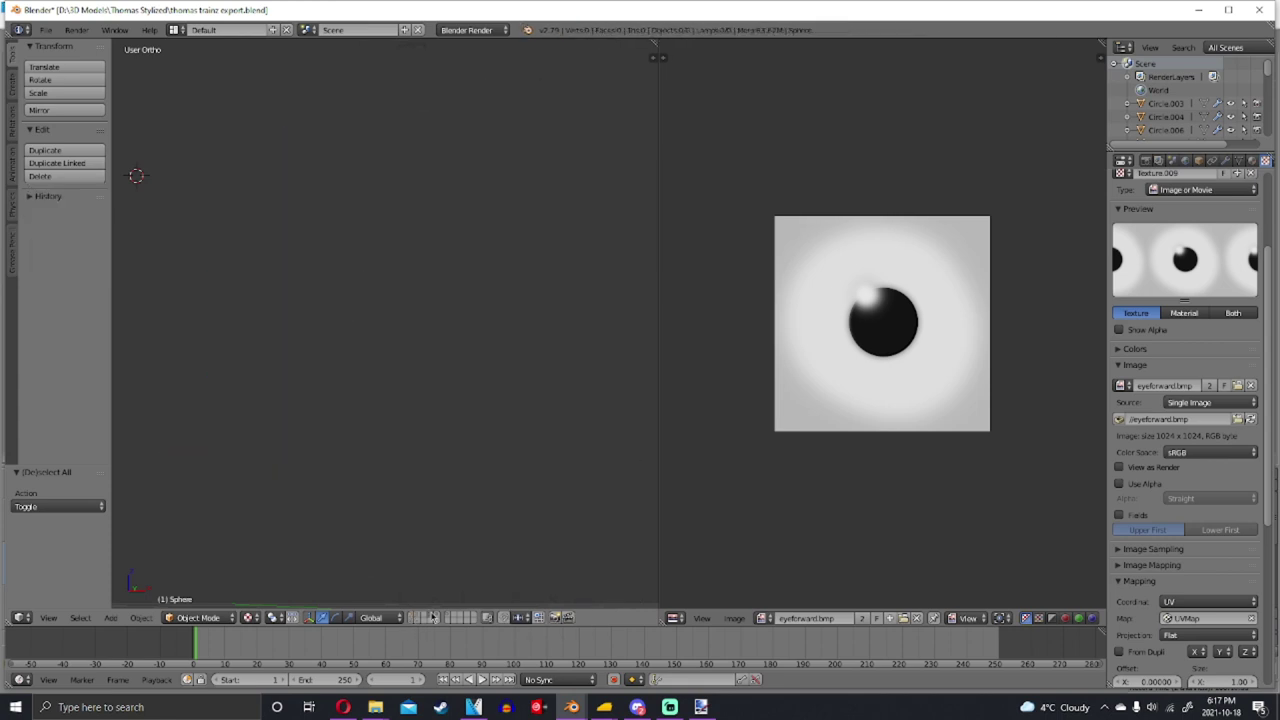
{"action": "left_click", "coordinate": [411, 615]}
{"action": "scroll", "coordinate": [428, 461], "scroll_direction": "down", "scroll_amount": 1}
{"action": "middle_click_drag", "start_coordinate": [428, 461], "coordinate": [380, 464]}
{"action": "scroll", "coordinate": [379, 464], "scroll_direction": "up", "scroll_amount": 3}
{"action": "scroll", "coordinate": [381, 462], "scroll_direction": "down", "scroll_amount": 3}
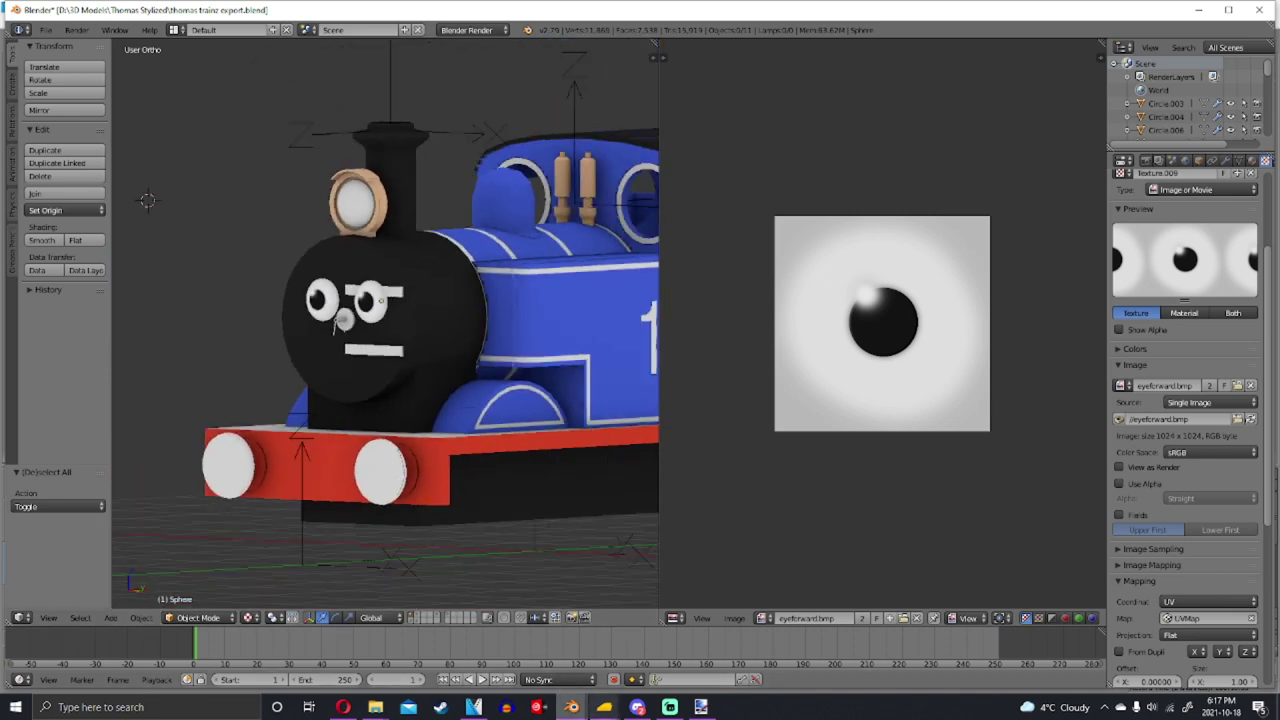
Switch to Content Manager, search for "ivo" and duplicate the asset T&F - Ivo Hugh (09+) 2,6
{"action": "mouse_move", "coordinate": [604, 707]}
{"action": "left_click", "coordinate": [637, 663]}
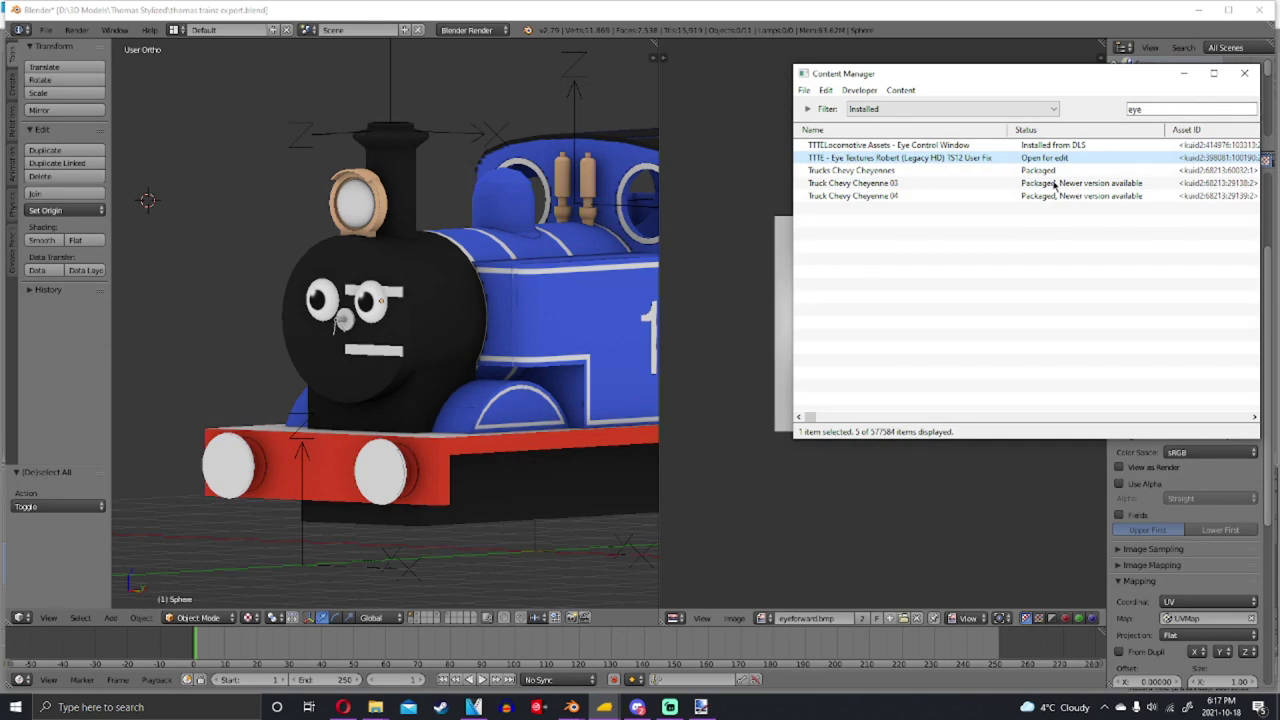
{"action": "double_click", "coordinate": [1202, 110]}
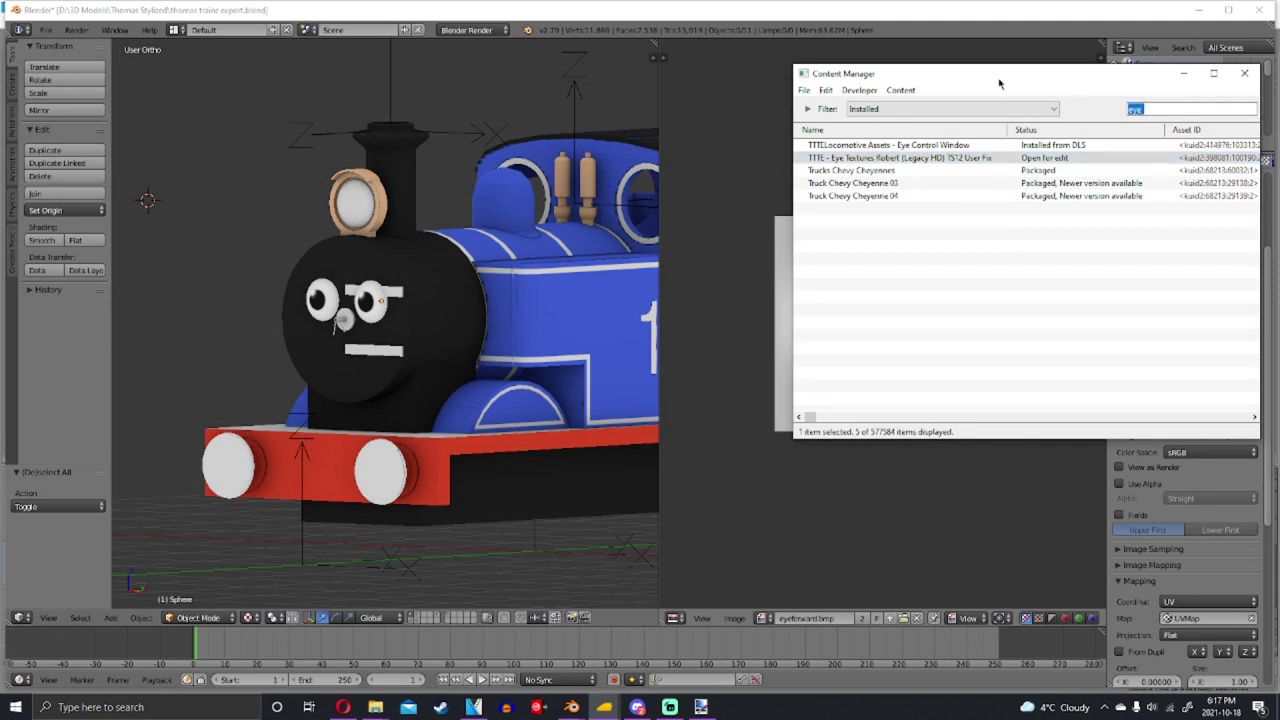
{"action": "type", "text": "iv"}
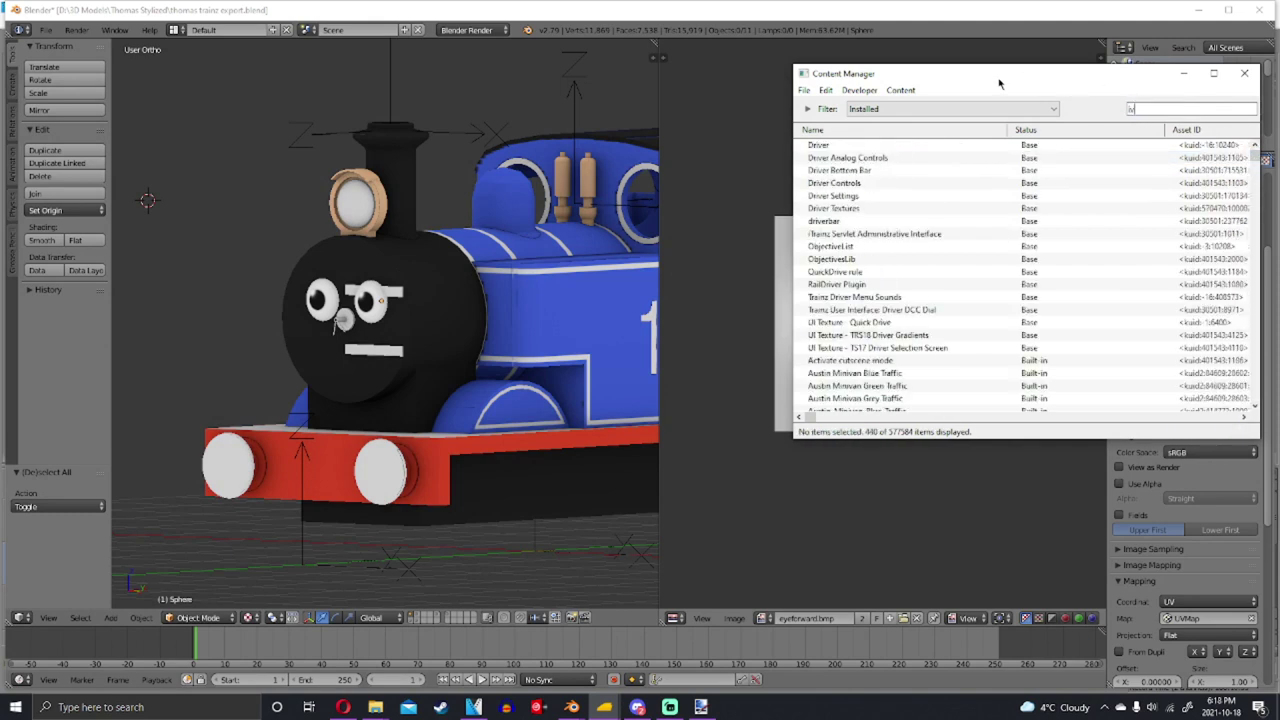
{"action": "type", "text": "o"}
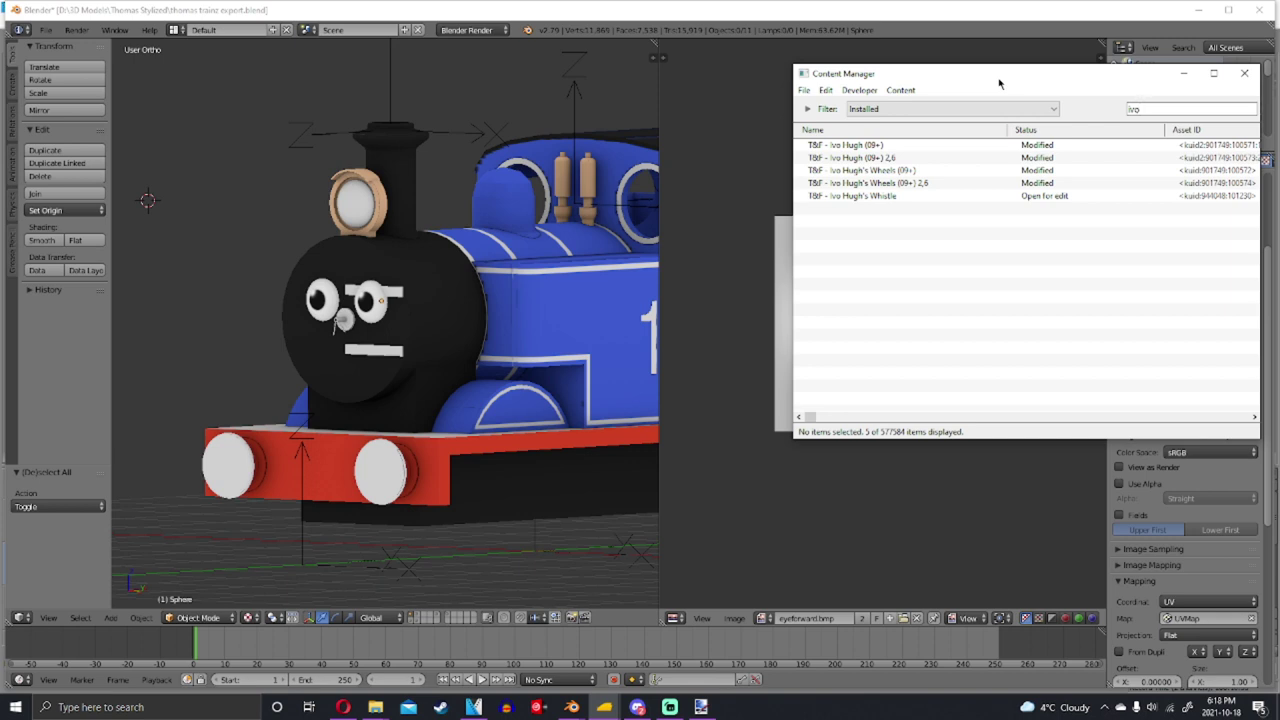
{"action": "left_click", "coordinate": [903, 160]}
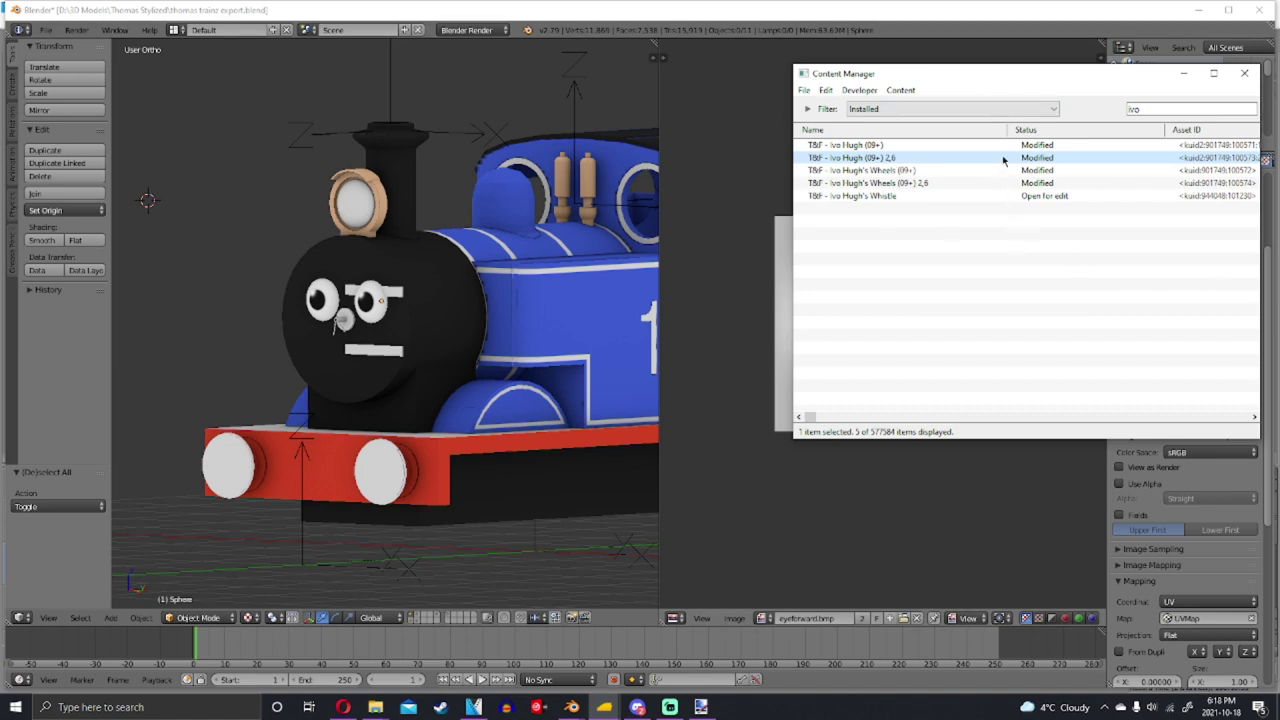
{"action": "key", "text": "ctrl+d"}
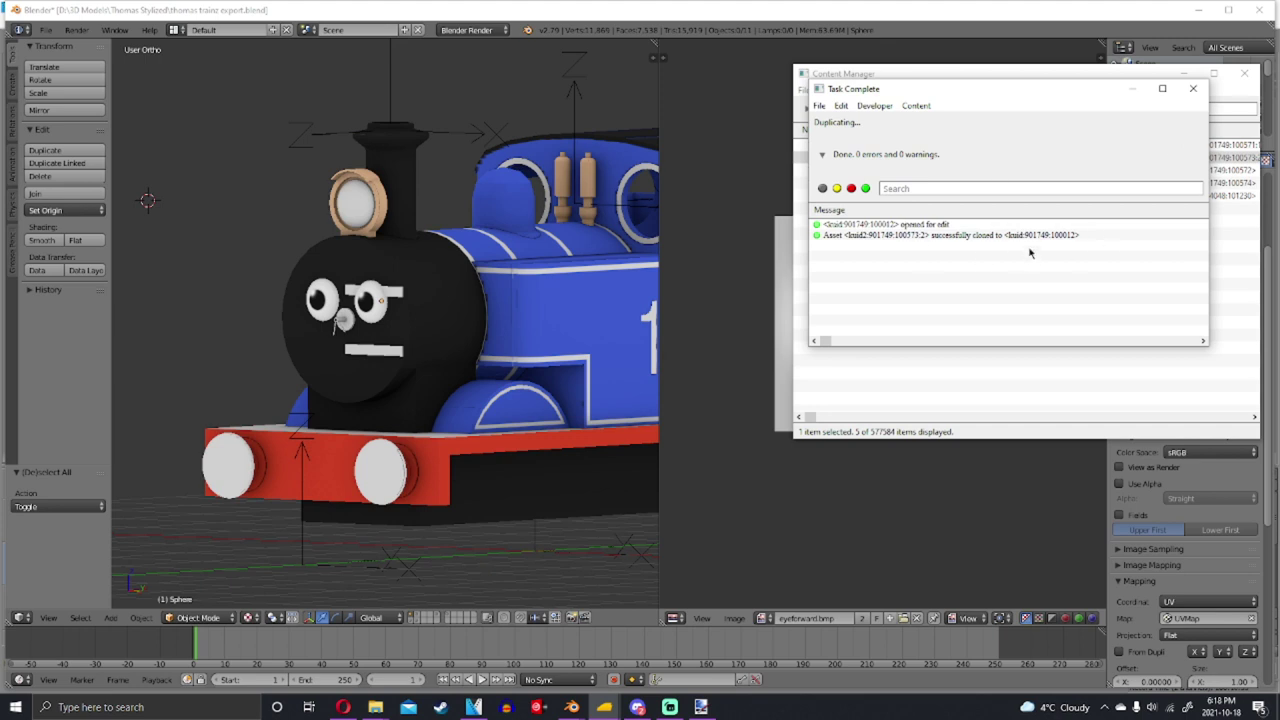
{"action": "left_click", "coordinate": [1193, 88]}
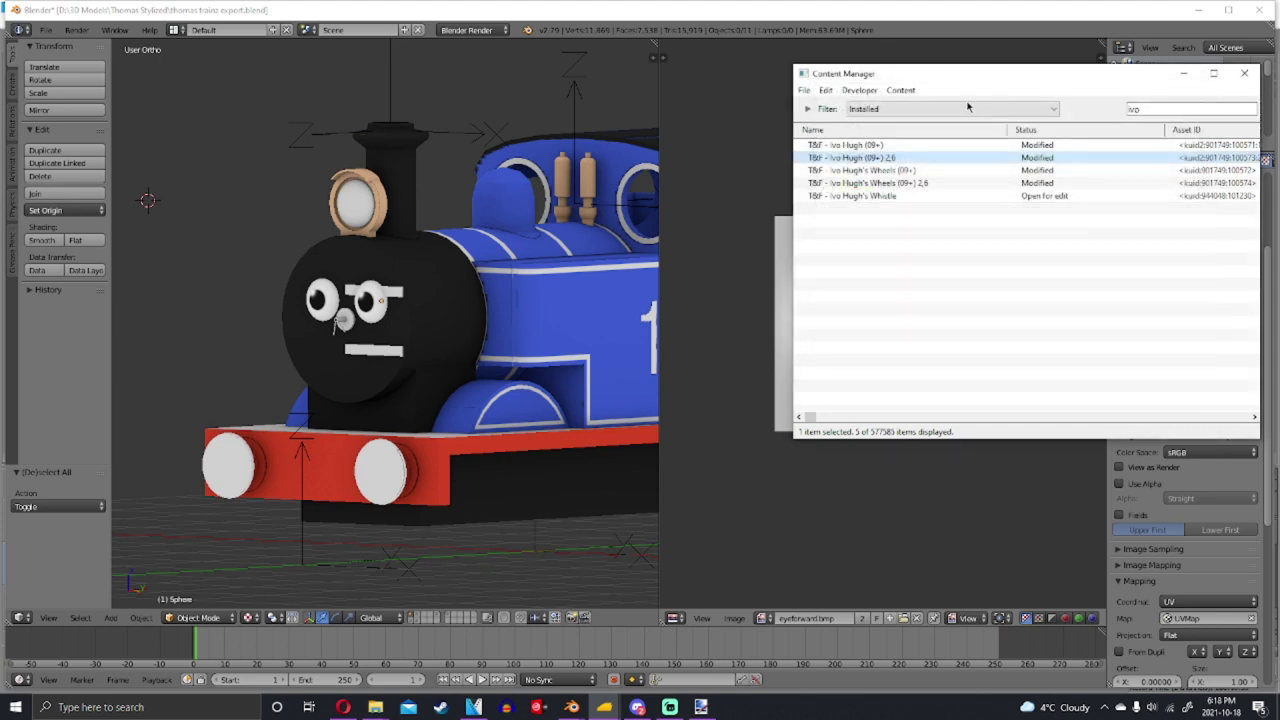
List all of today's assets, show the New Asset in its folder and open its config file
{"action": "left_click", "coordinate": [950, 108]}
{"action": "left_click", "coordinate": [950, 200]}
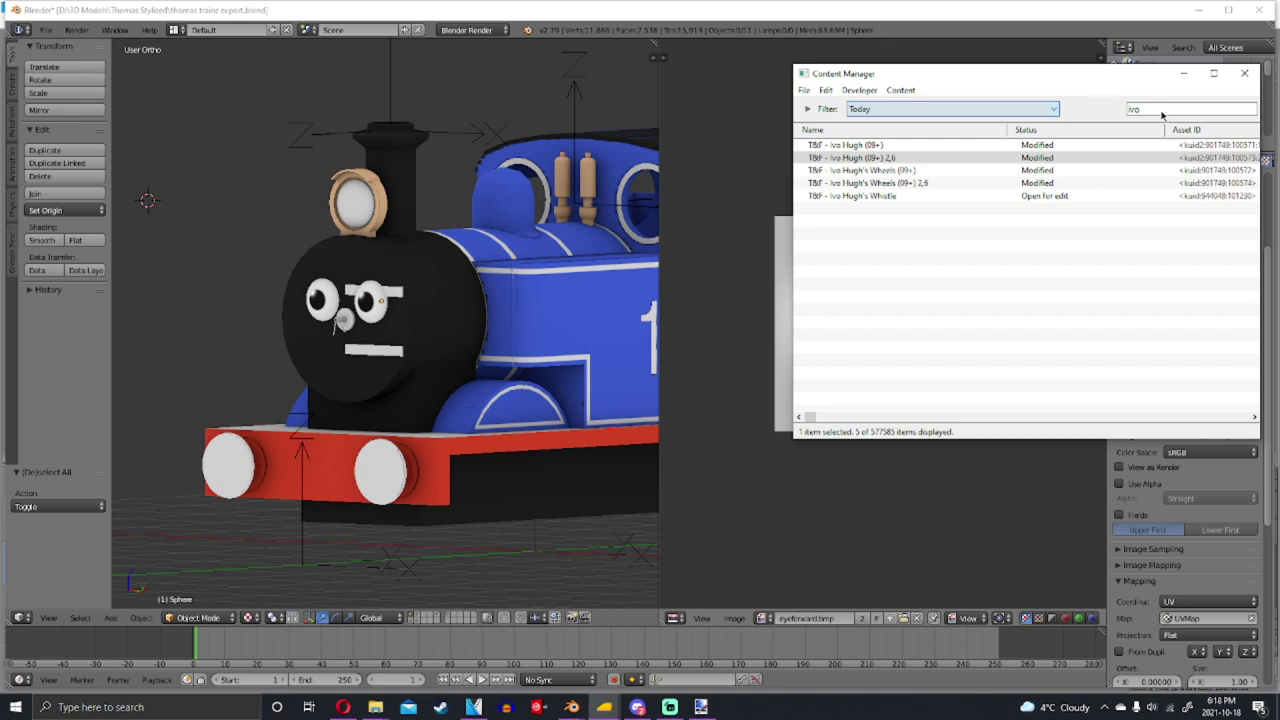
{"action": "left_click_drag", "start_coordinate": [1147, 110], "coordinate": [1063, 110]}
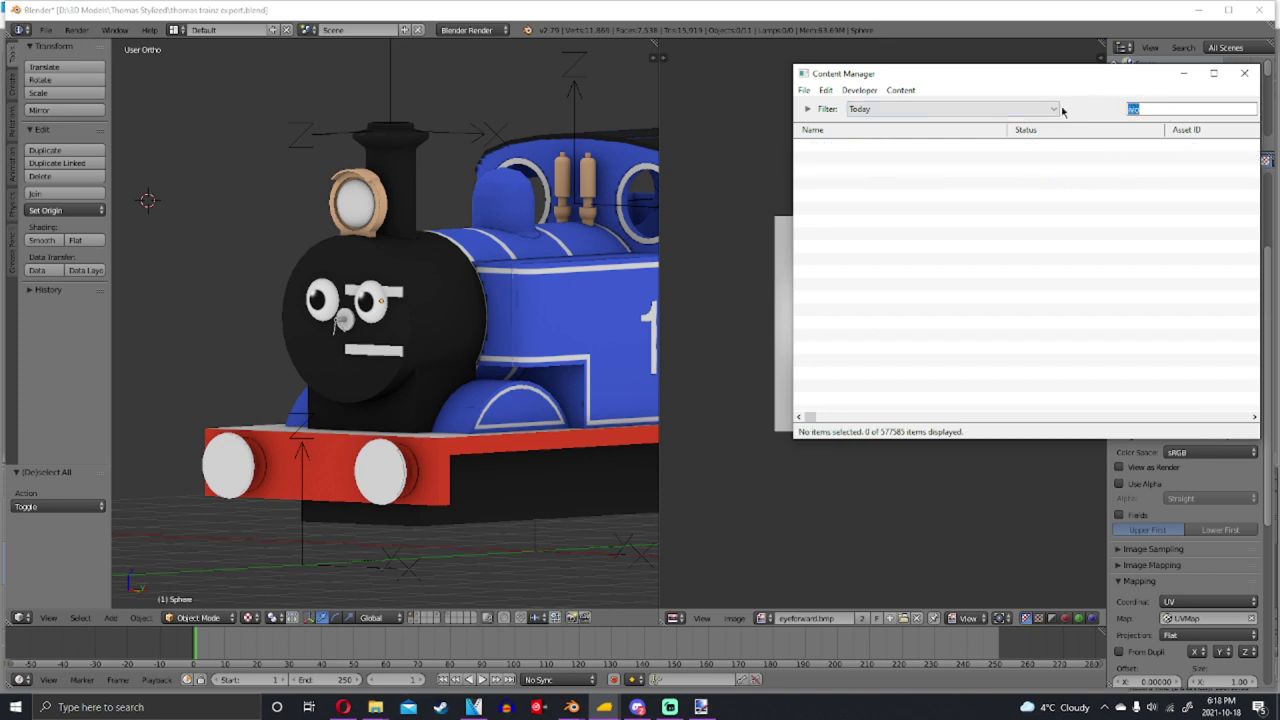
{"action": "key", "text": "BackSpace"}
{"action": "right_click", "coordinate": [848, 210]}
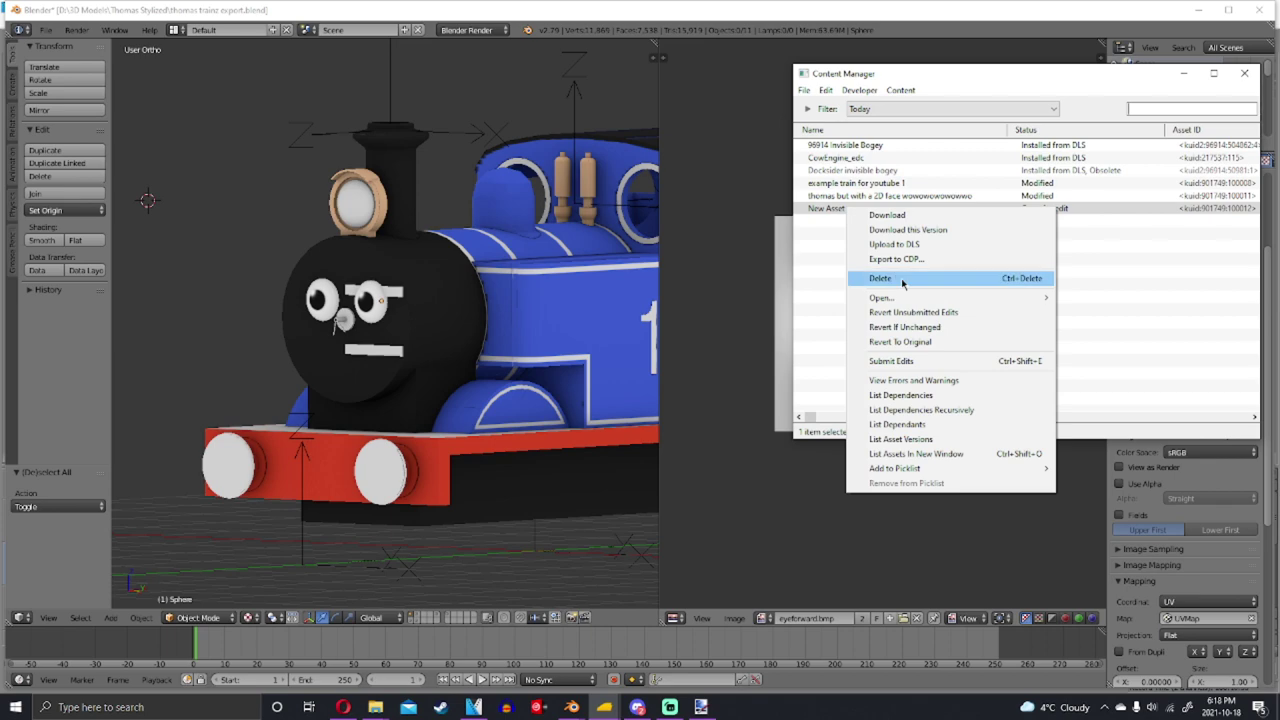
{"action": "mouse_move", "coordinate": [882, 298]}
{"action": "left_click", "coordinate": [1090, 314]}
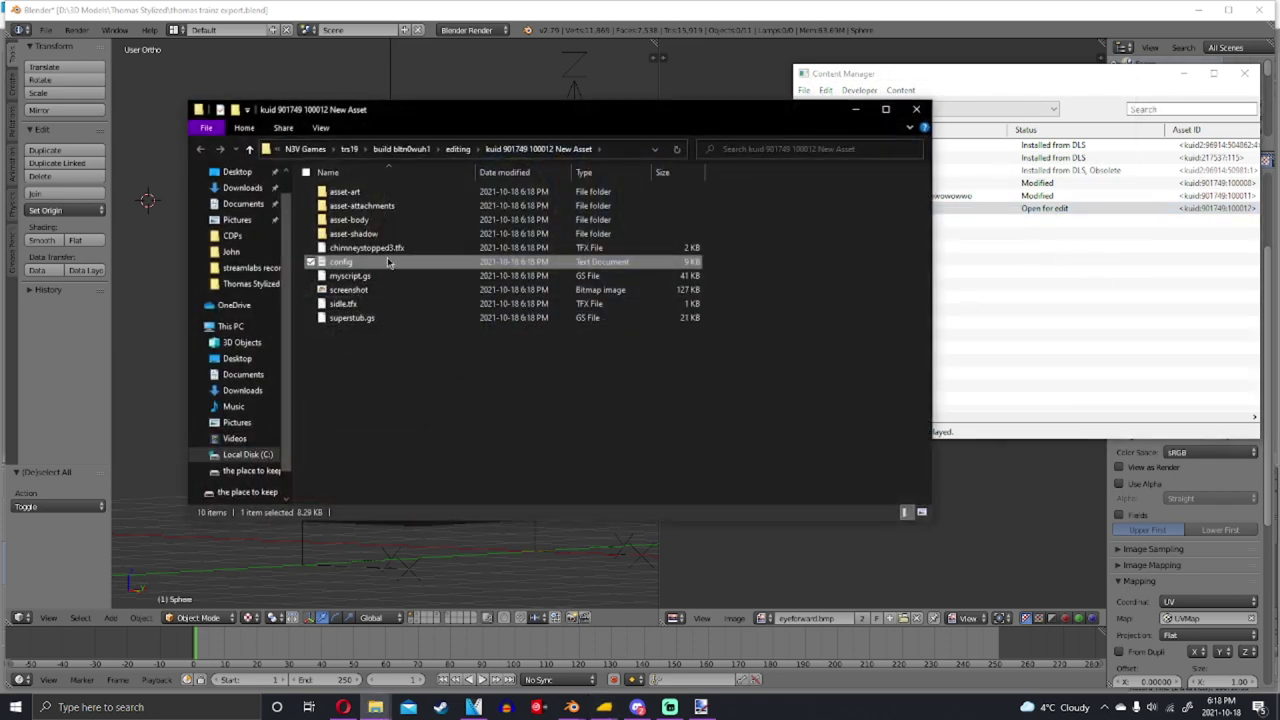
{"action": "double_click", "coordinate": [385, 263]}
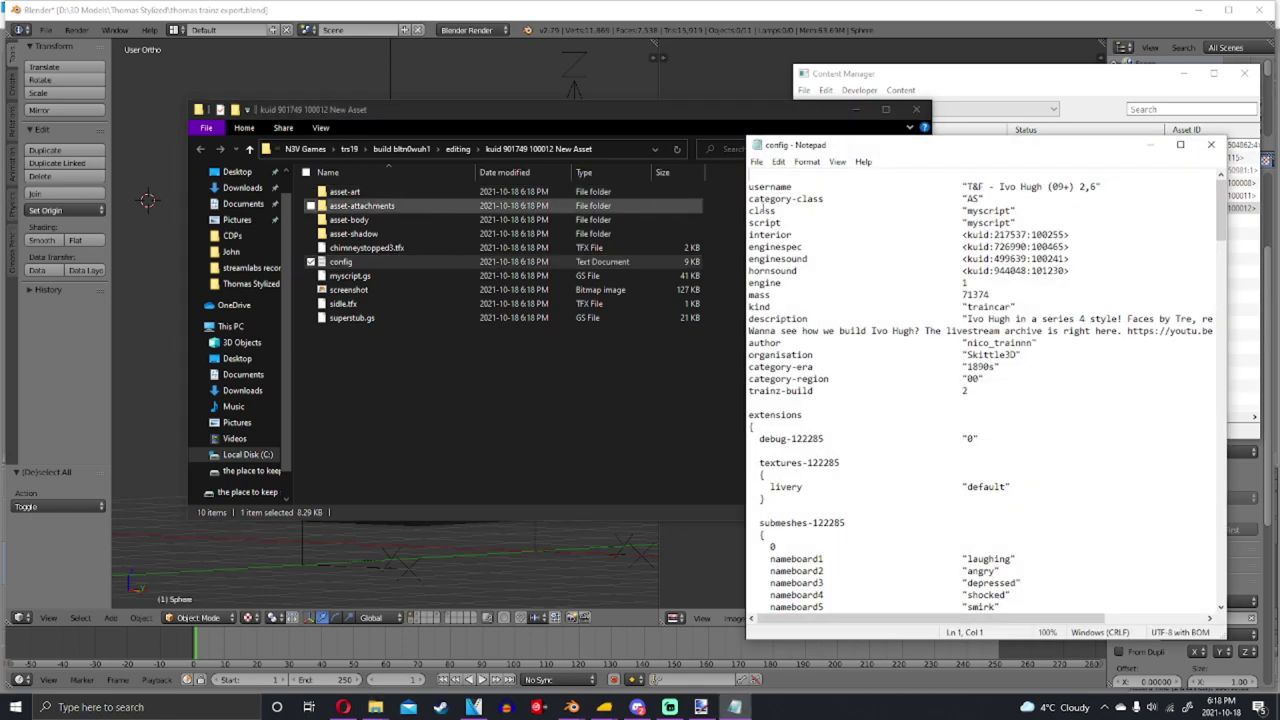
Set the username in the config to "bombas three dimensional" and save the file
{"action": "left_click_drag", "start_coordinate": [776, 187], "coordinate": [930, 188]}
{"action": "left_click", "coordinate": [990, 185]}
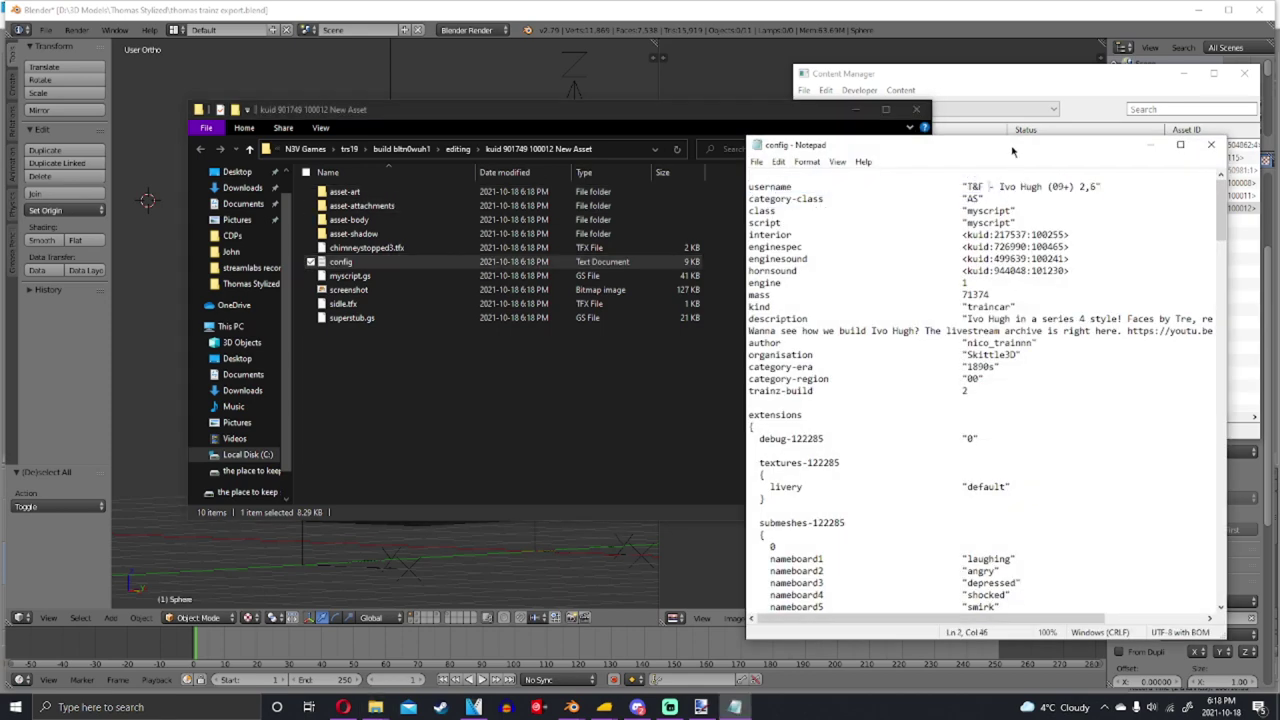
{"action": "left_click_drag", "start_coordinate": [1012, 146], "coordinate": [545, 114]}
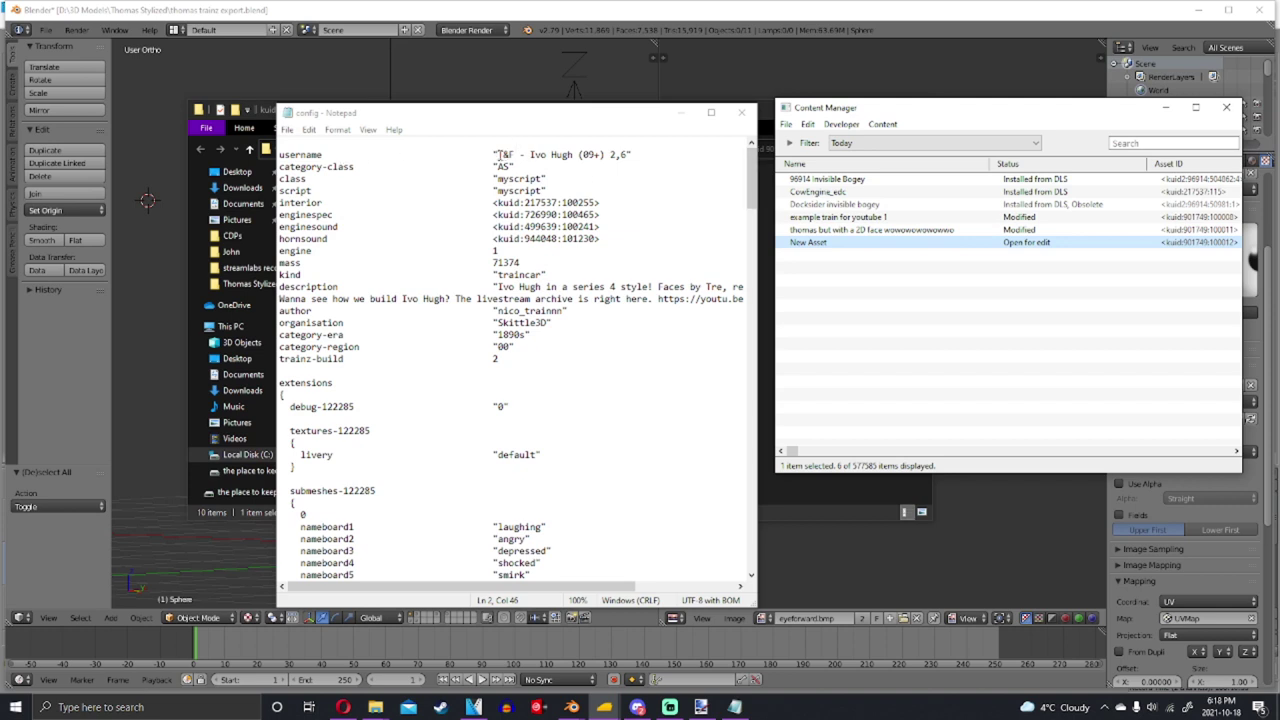
{"action": "left_click_drag", "start_coordinate": [498, 155], "coordinate": [641, 155]}
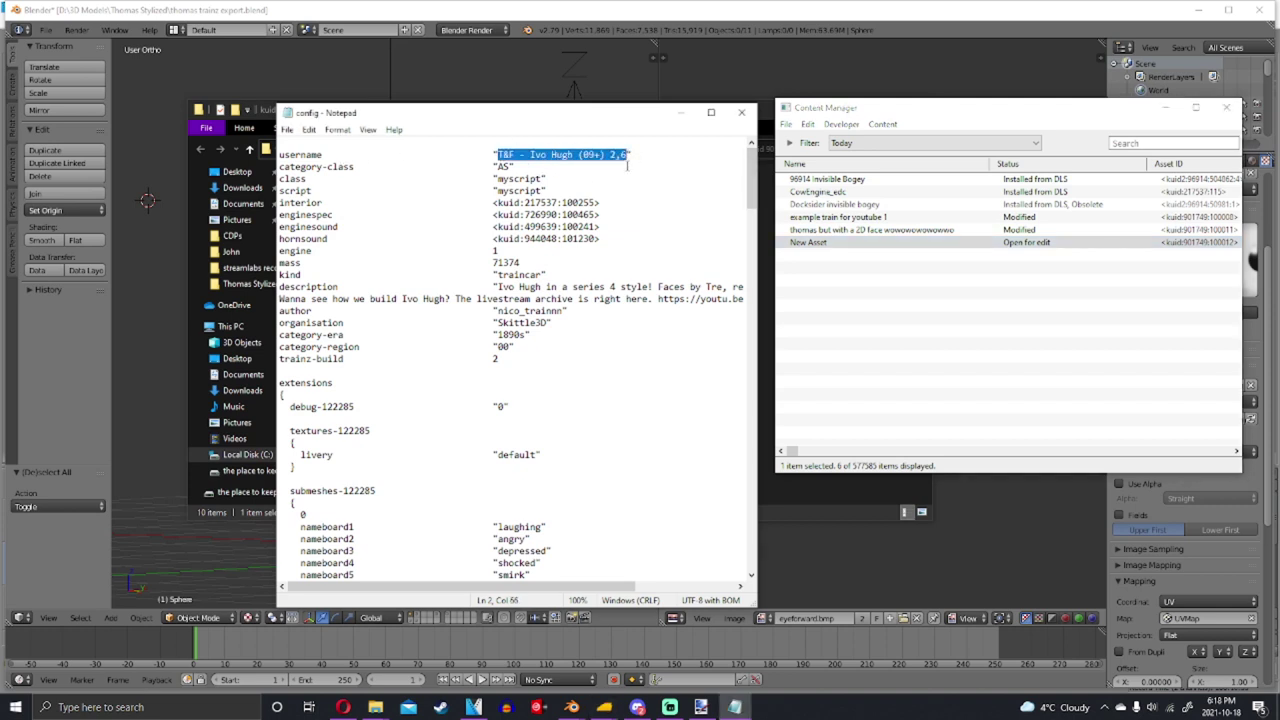
{"action": "type", "text": "t"}
{"action": "type", "text": "om"}
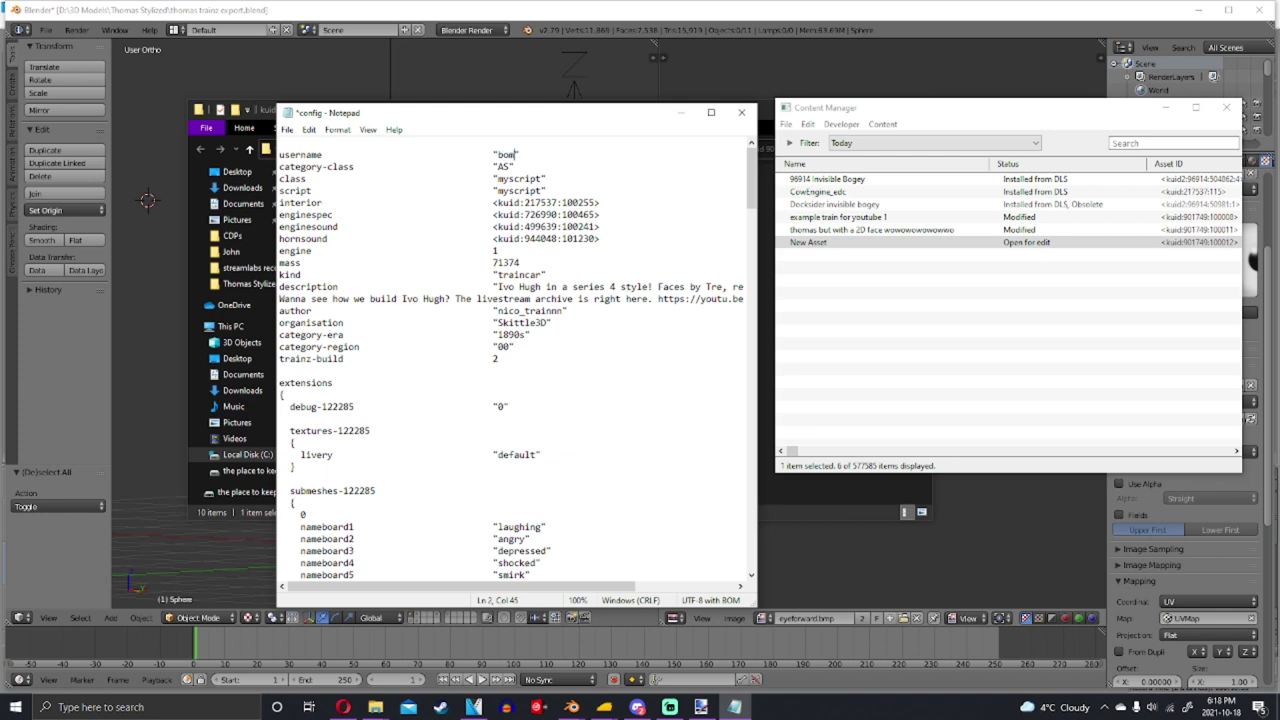
{"action": "type", "text": "bas 3"}
{"action": "key", "text": "BackSpace"}
{"action": "type", "text": "three de"}
{"action": "type", "text": "mensional"}
{"action": "key", "text": "ctrl+s"}
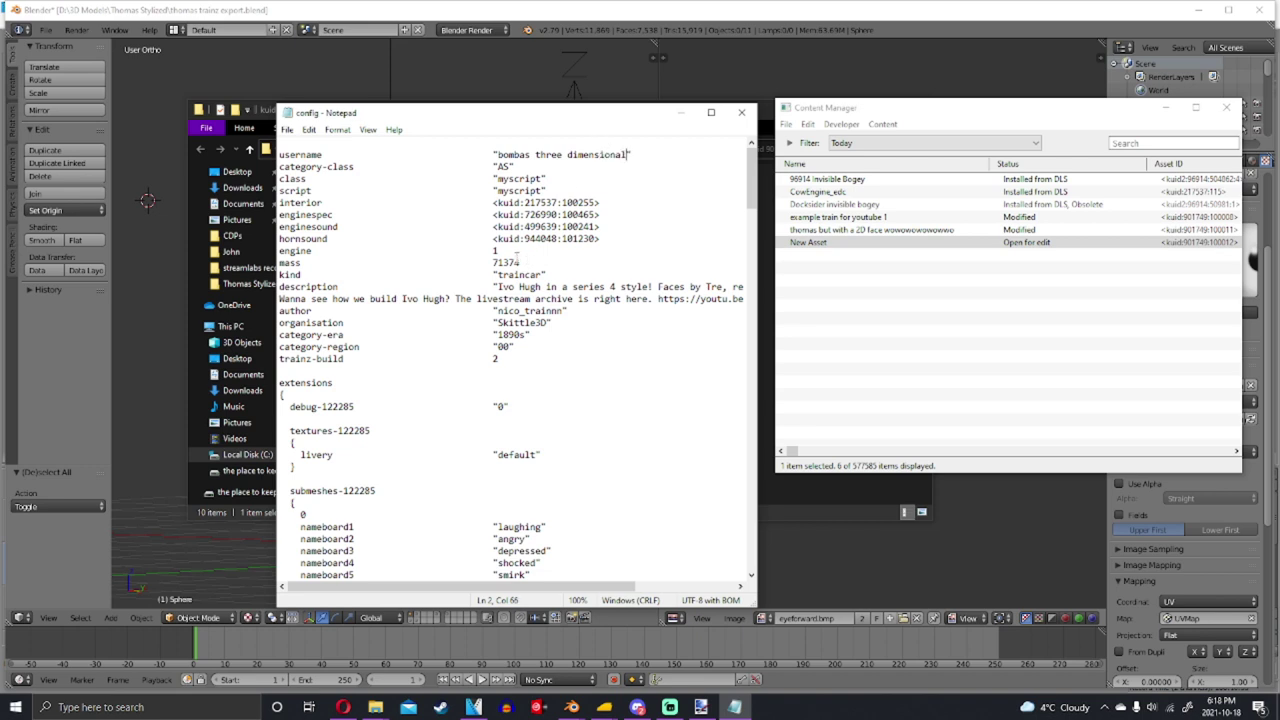
Delete the nameboard3 to nameboard7 entries from the submeshes-122285 block
{"action": "scroll", "coordinate": [588, 298], "scroll_direction": "down", "scroll_amount": 11}
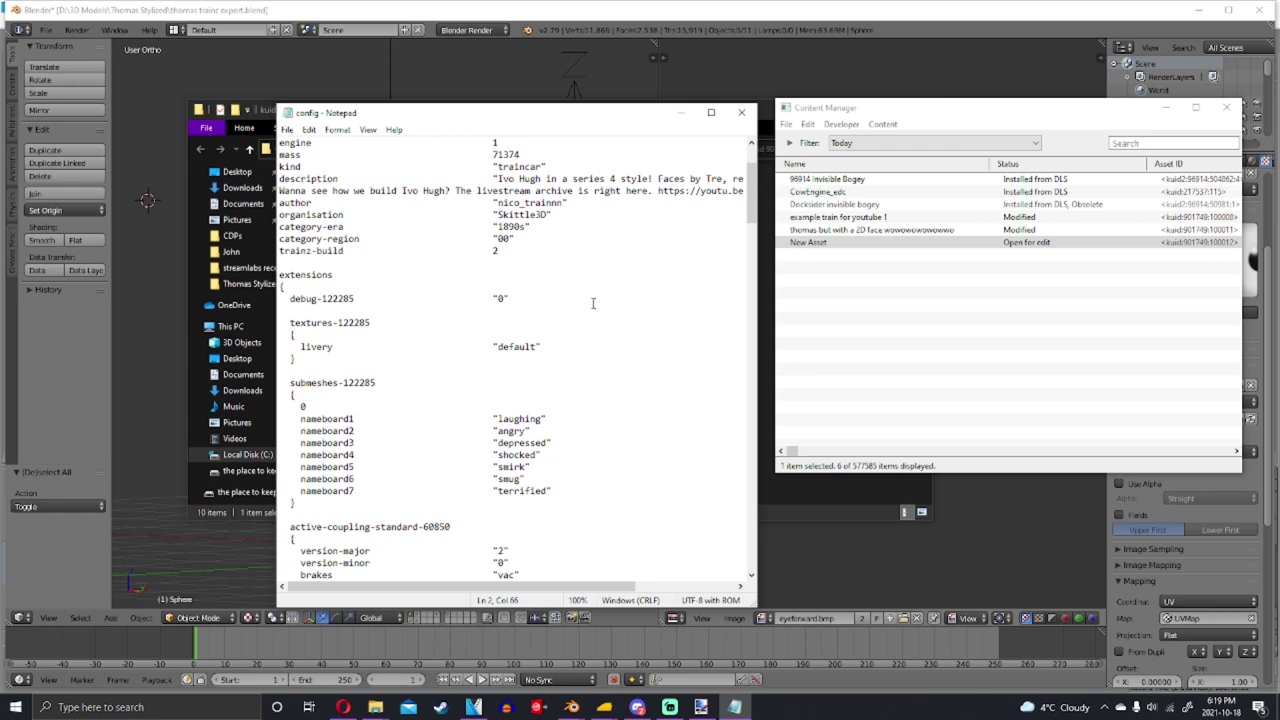
{"action": "scroll", "coordinate": [464, 279], "scroll_direction": "up", "scroll_amount": 6}
{"action": "left_click_drag", "start_coordinate": [333, 310], "coordinate": [445, 394]}
{"action": "left_click", "coordinate": [388, 331]}
{"action": "mouse_move", "coordinate": [312, 308]}
{"action": "left_mouse_down"}
{"action": "mouse_move", "coordinate": [356, 347]}
{"action": "mouse_move", "coordinate": [314, 311]}
{"action": "left_mouse_up"}
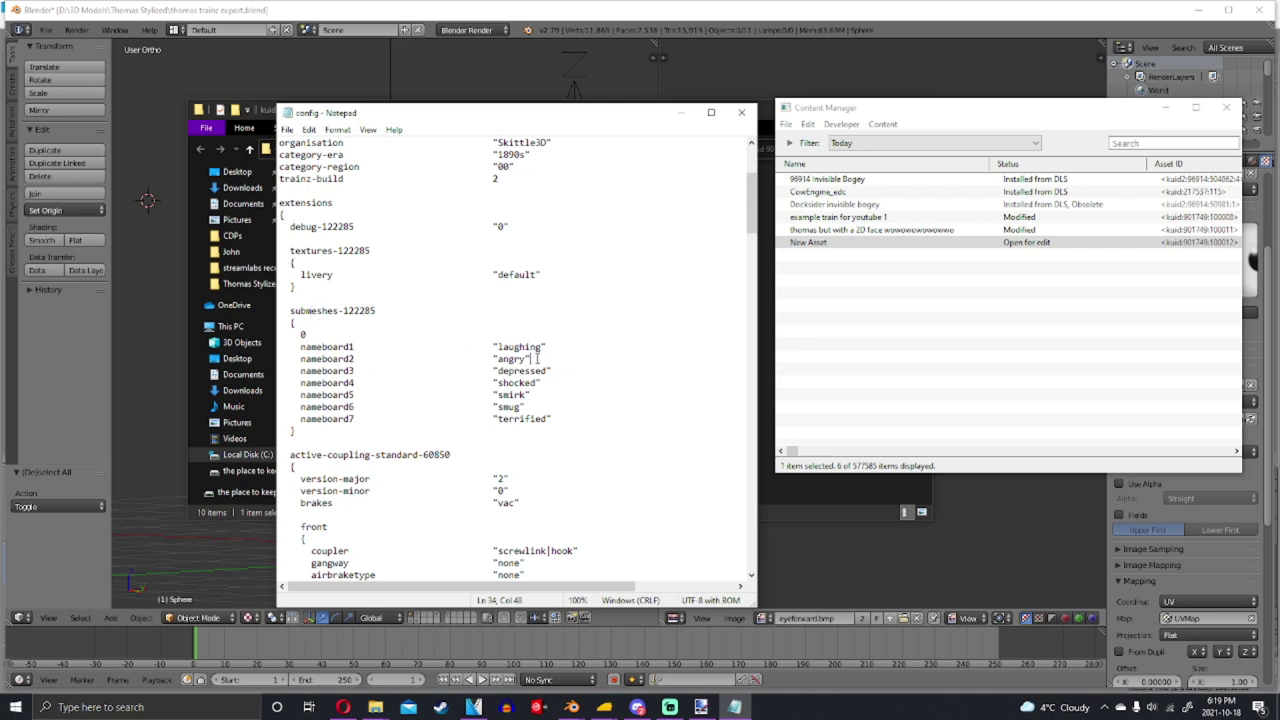
{"action": "left_click_drag", "start_coordinate": [537, 358], "coordinate": [580, 418]}
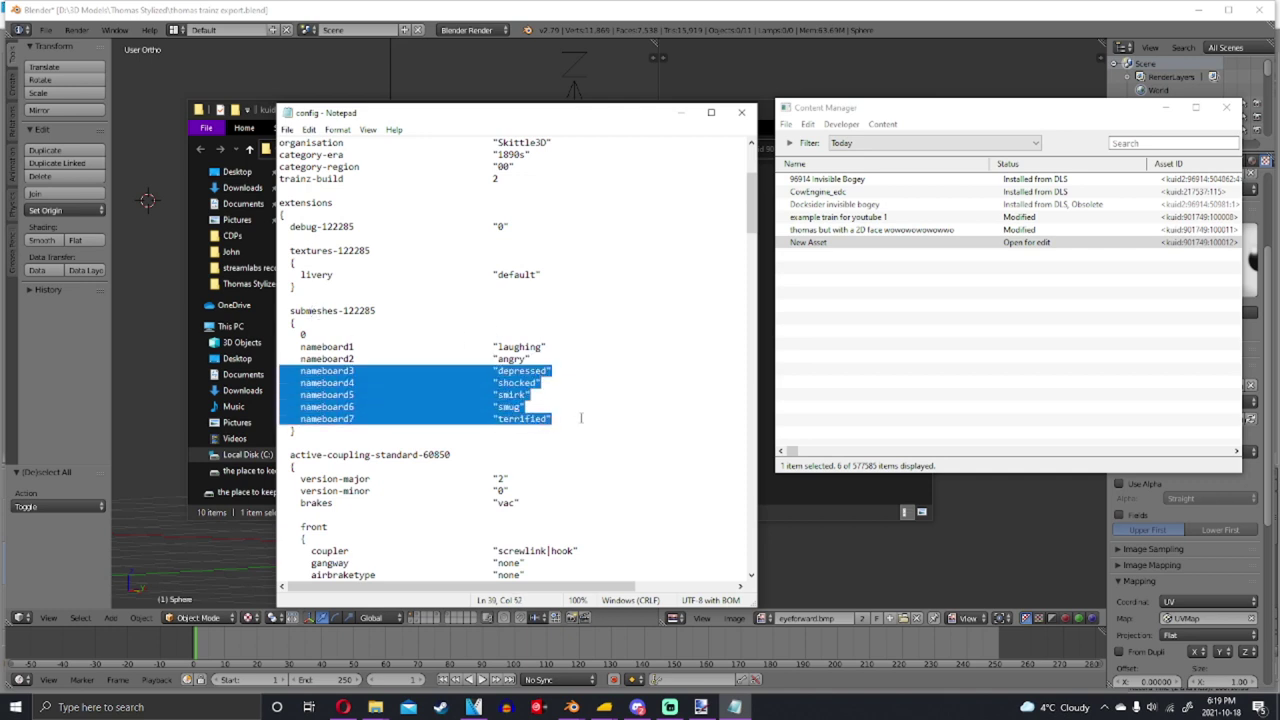
{"action": "key", "text": "Delete"}
Set nameboard1 to "smile" and nameboard2 to "sad" in the submeshes block and save the config
{"action": "left_click_drag", "start_coordinate": [502, 346], "coordinate": [540, 347]}
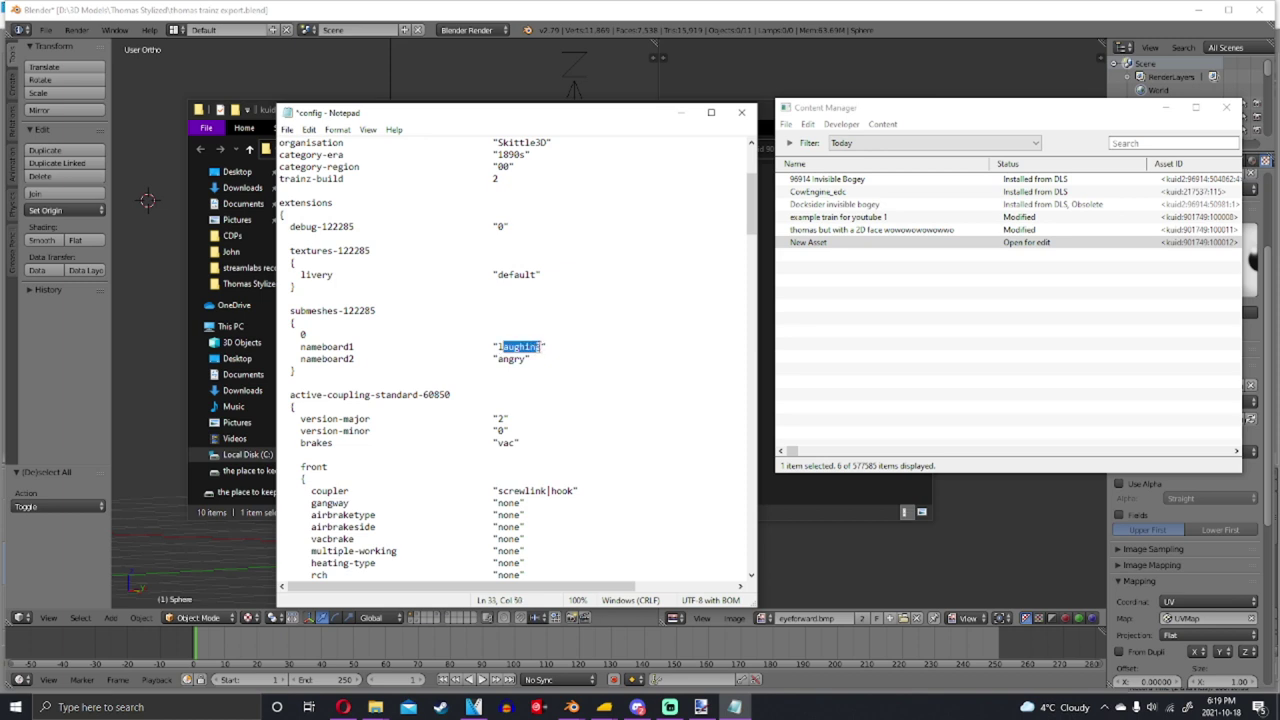
{"action": "left_click", "coordinate": [520, 358]}
{"action": "left_click_drag", "start_coordinate": [541, 346], "coordinate": [498, 346]}
{"action": "type", "text": "smile"}
{"action": "double_click", "coordinate": [507, 360]}
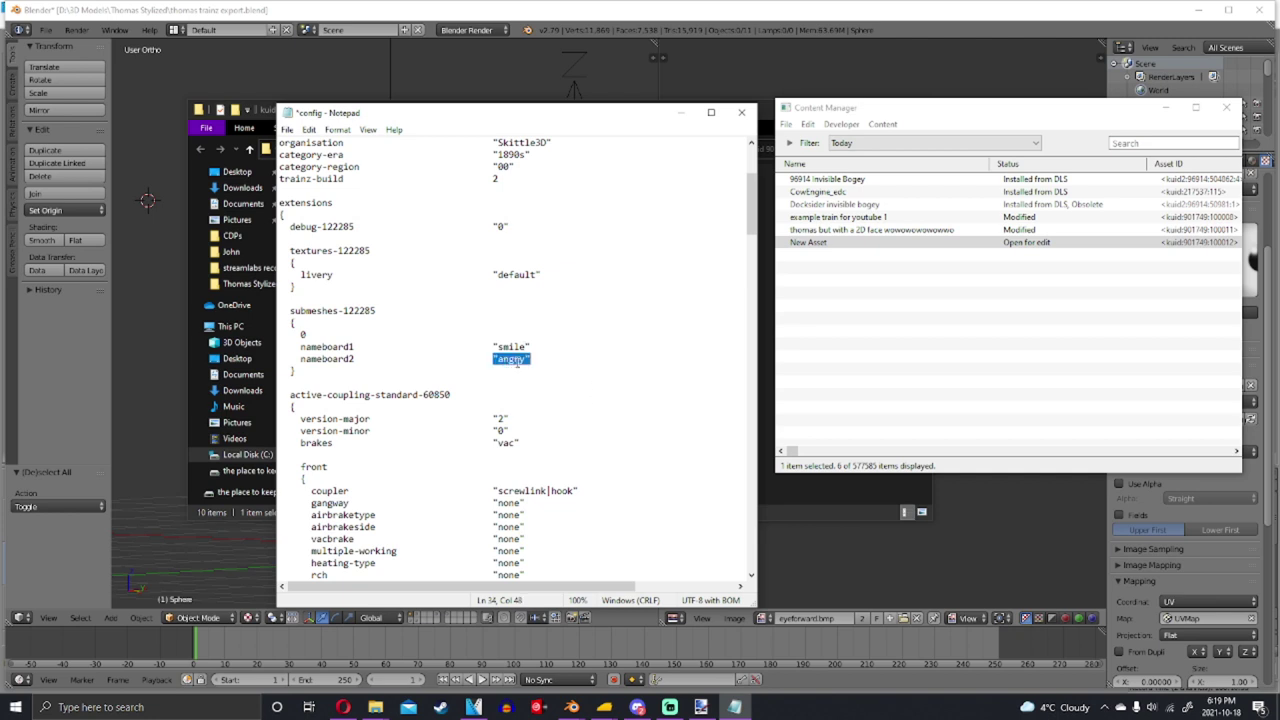
{"action": "type", "text": "\""}
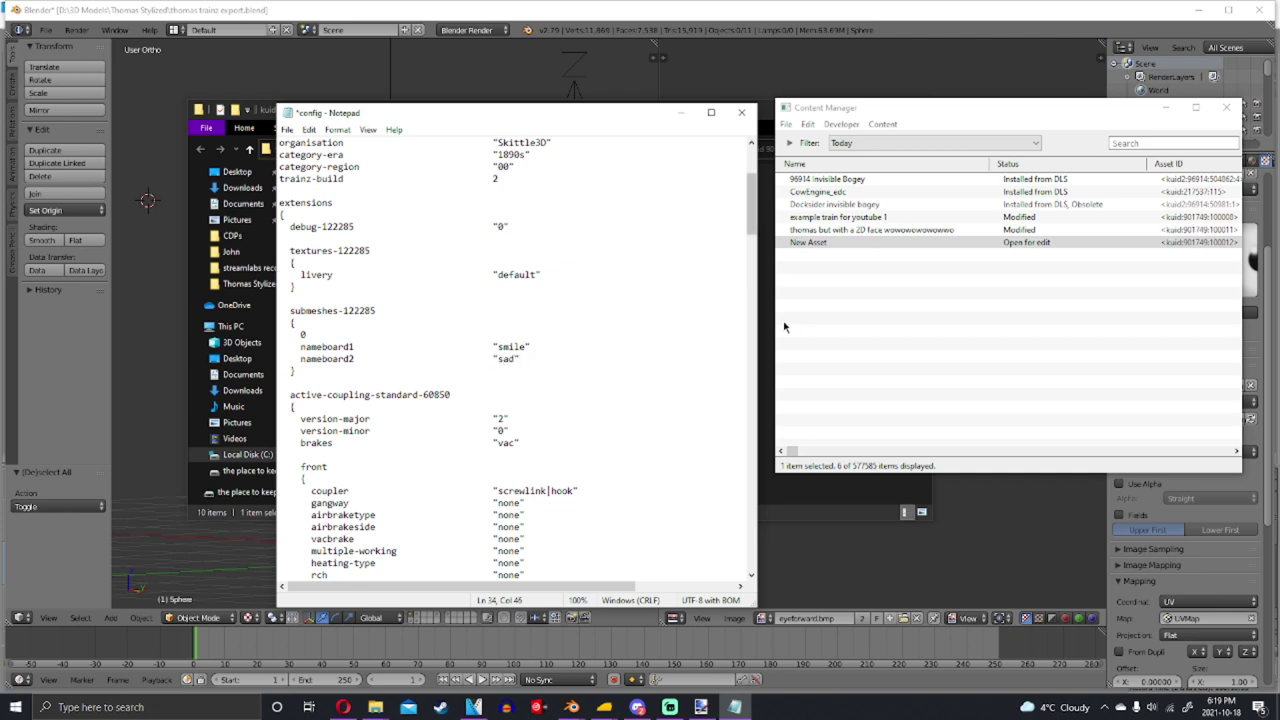
{"action": "key", "text": "ctrl+s"}
Delete the nameboard3 to nameboard7 blocks from the config's mesh-table
{"action": "scroll", "coordinate": [574, 377], "scroll_direction": "down", "scroll_amount": 12}
{"action": "scroll", "coordinate": [574, 377], "scroll_direction": "down", "scroll_amount": 9}
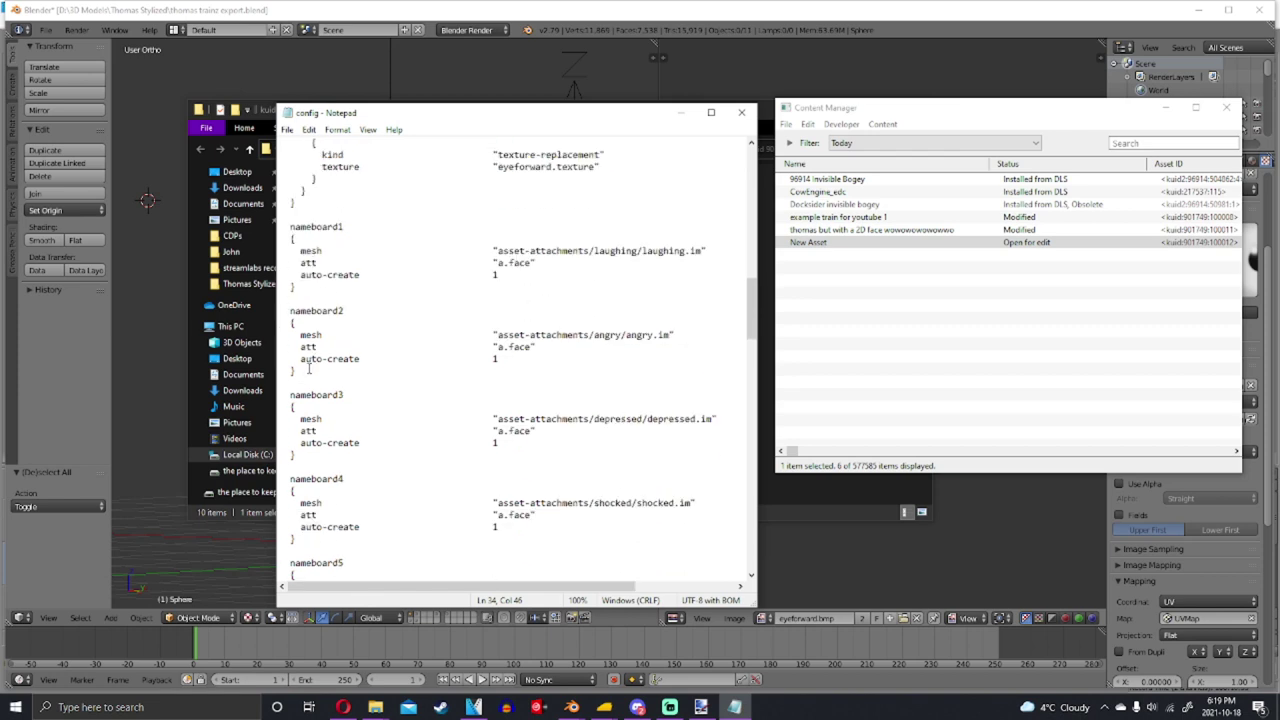
{"action": "mouse_move", "coordinate": [309, 370]}
{"action": "left_mouse_down"}
{"action": "mouse_move", "coordinate": [296, 386]}
{"action": "mouse_move", "coordinate": [322, 560]}
{"action": "mouse_move", "coordinate": [314, 378]}
{"action": "left_mouse_up"}
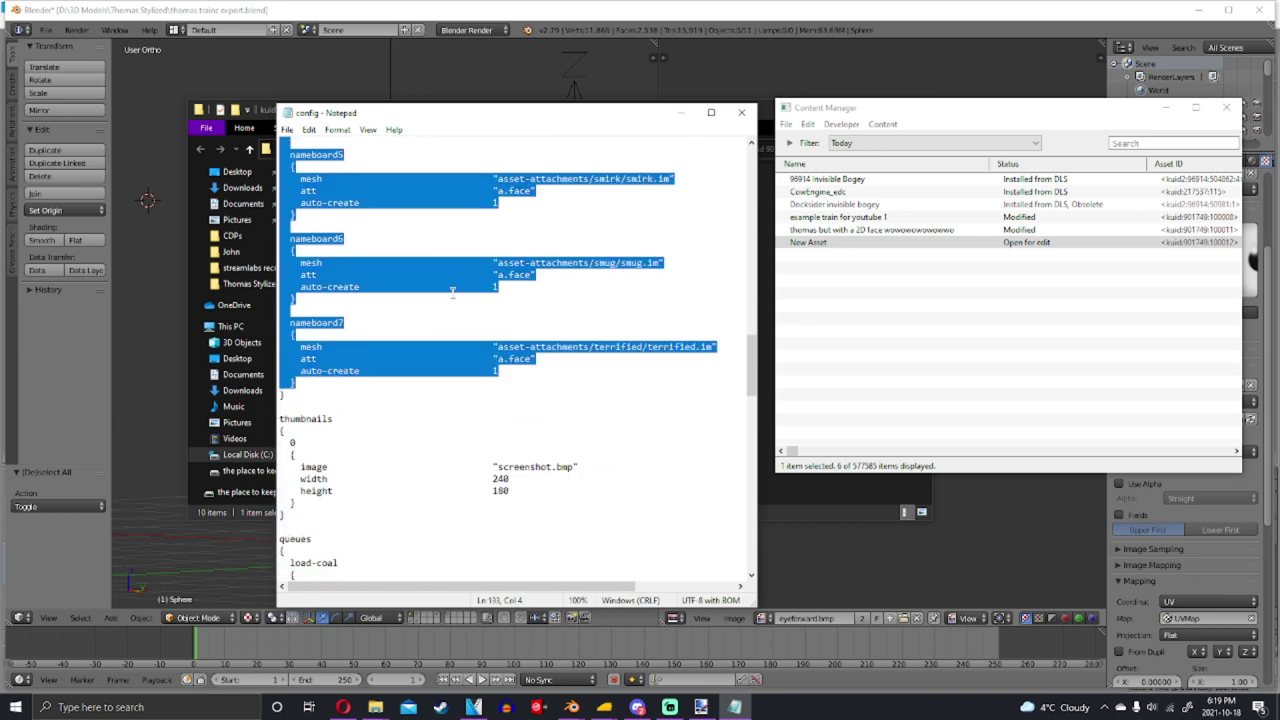
{"action": "scroll", "coordinate": [452, 291], "scroll_direction": "up", "scroll_amount": 7}
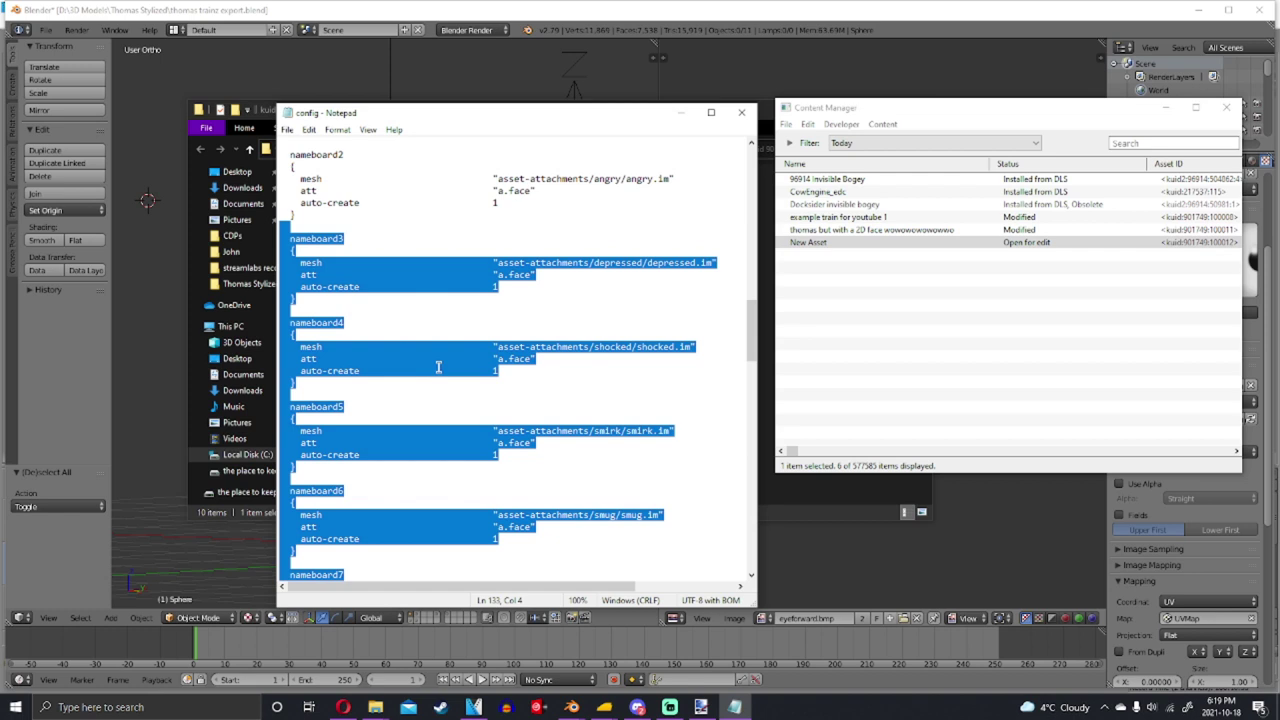
{"action": "scroll", "coordinate": [443, 331], "scroll_direction": "down", "scroll_amount": 4}
{"action": "scroll", "coordinate": [450, 370], "scroll_direction": "up", "scroll_amount": 3}
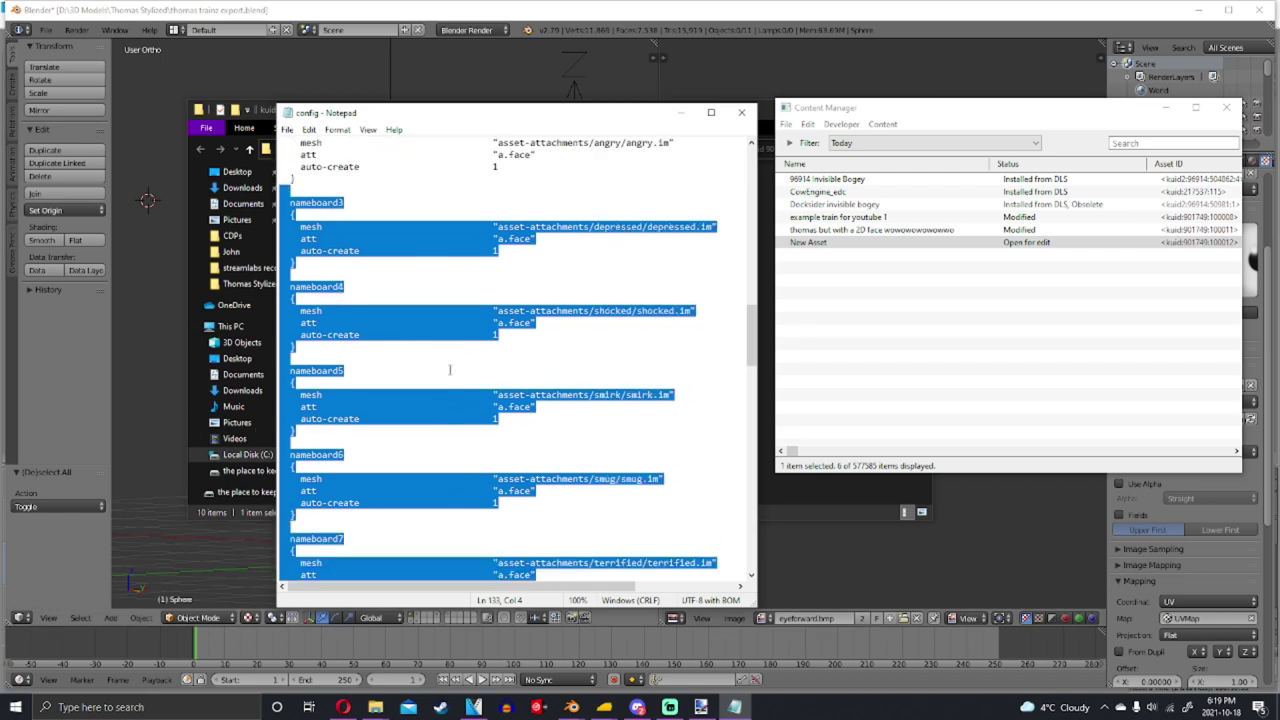
{"action": "scroll", "coordinate": [449, 370], "scroll_direction": "up", "scroll_amount": 3}
{"action": "key", "text": "Delete"}
{"action": "scroll", "coordinate": [448, 317], "scroll_direction": "up", "scroll_amount": 2}
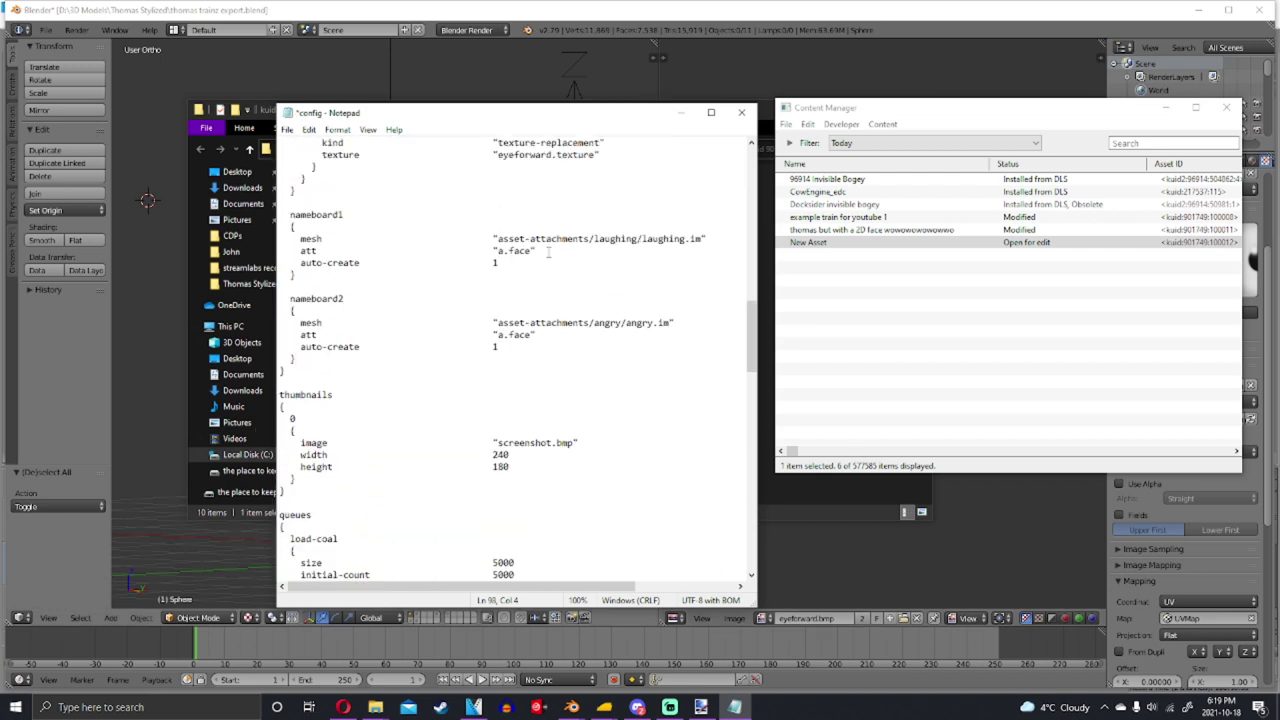
Set the nameboard1 mesh path in the mesh-table to "asset-attachments/smile/smile.im"
{"action": "left_click_drag", "start_coordinate": [637, 238], "coordinate": [590, 238]}
{"action": "type", "text": "smile"}
{"action": "left_click_drag", "start_coordinate": [632, 239], "coordinate": [672, 239]}
{"action": "key", "text": "BackSpace"}
{"action": "type", "text": "smile"}
Set the nameboard2 mesh path in the mesh-table to "asset-attachments/sad/sad.im" and save the config
{"action": "left_click_drag", "start_coordinate": [530, 323], "coordinate": [679, 338]}
{"action": "type", "text": "atta"}
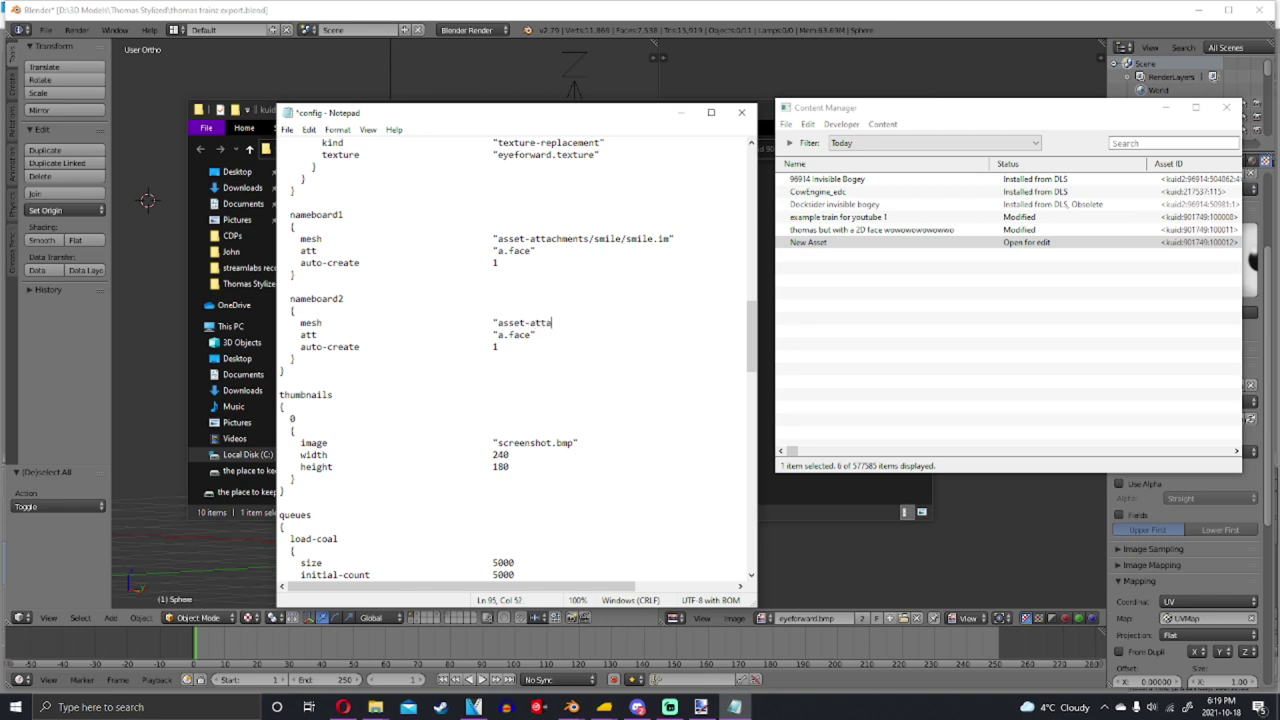
{"action": "type", "text": "chments/sad/sad.im"}
{"action": "key", "text": "ctrl+s"}
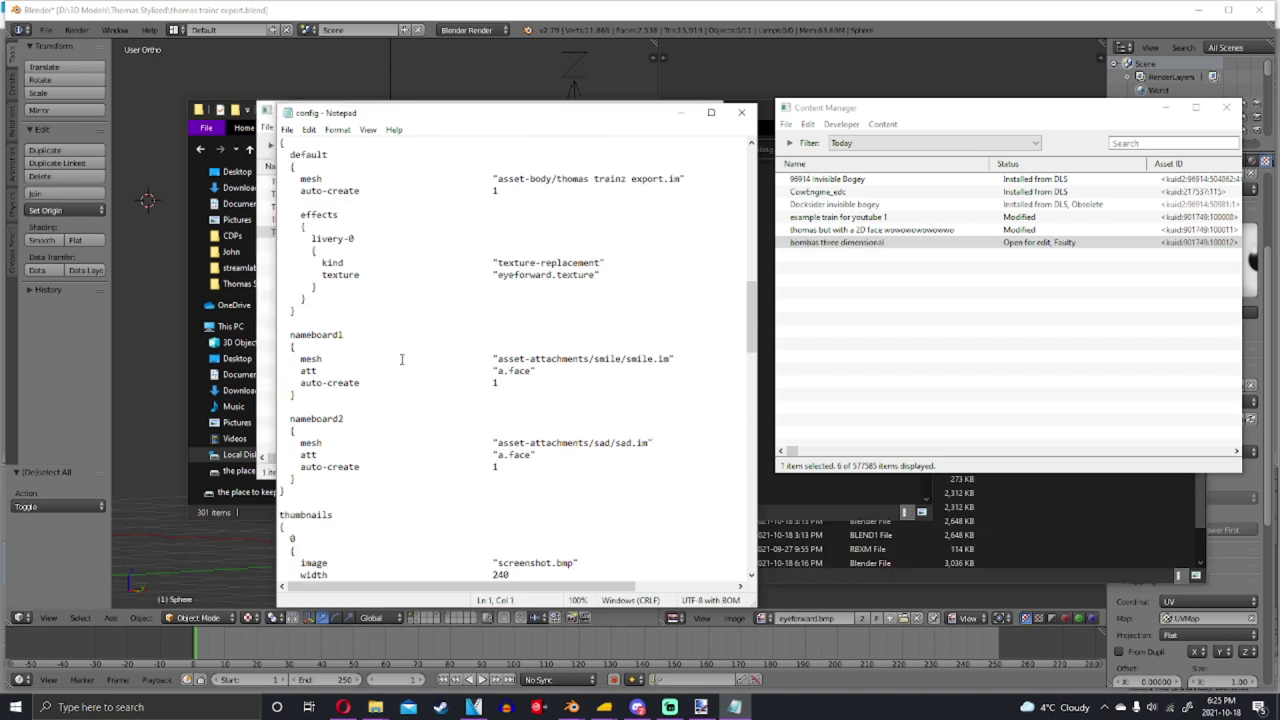
Add an att-parent "default" line below auto-create in the mesh-table's nameboard blocks
{"action": "left_click_drag", "start_coordinate": [283, 334], "coordinate": [405, 399]}
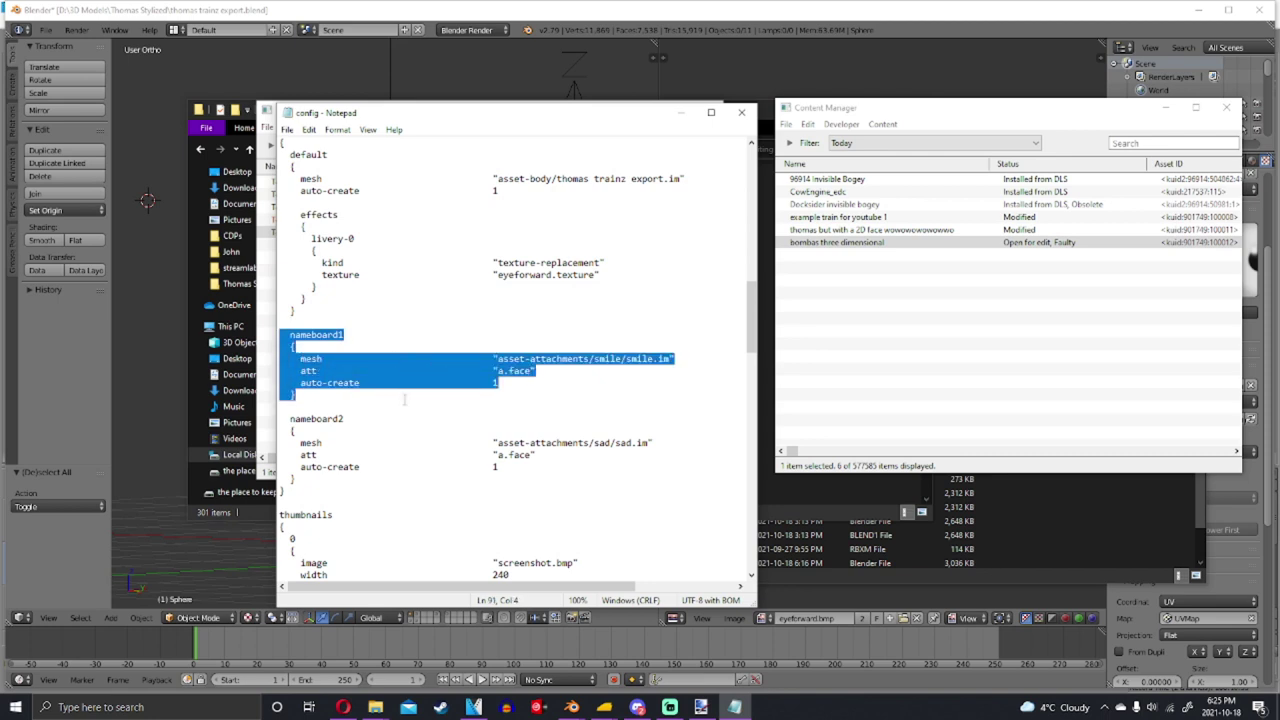
{"action": "left_click", "coordinate": [527, 383]}
{"action": "key", "text": "Return"}
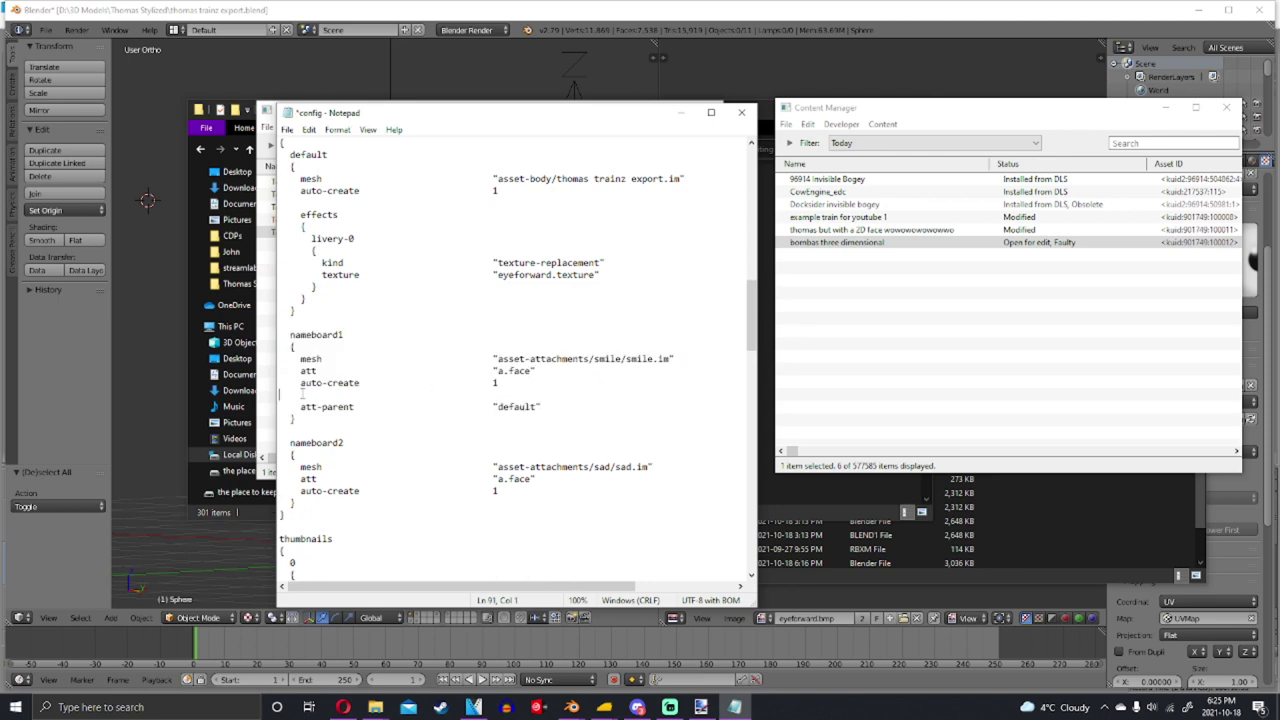
{"action": "key", "text": "BackSpace"}
{"action": "type", "text": "att-parent                          \"default\""}
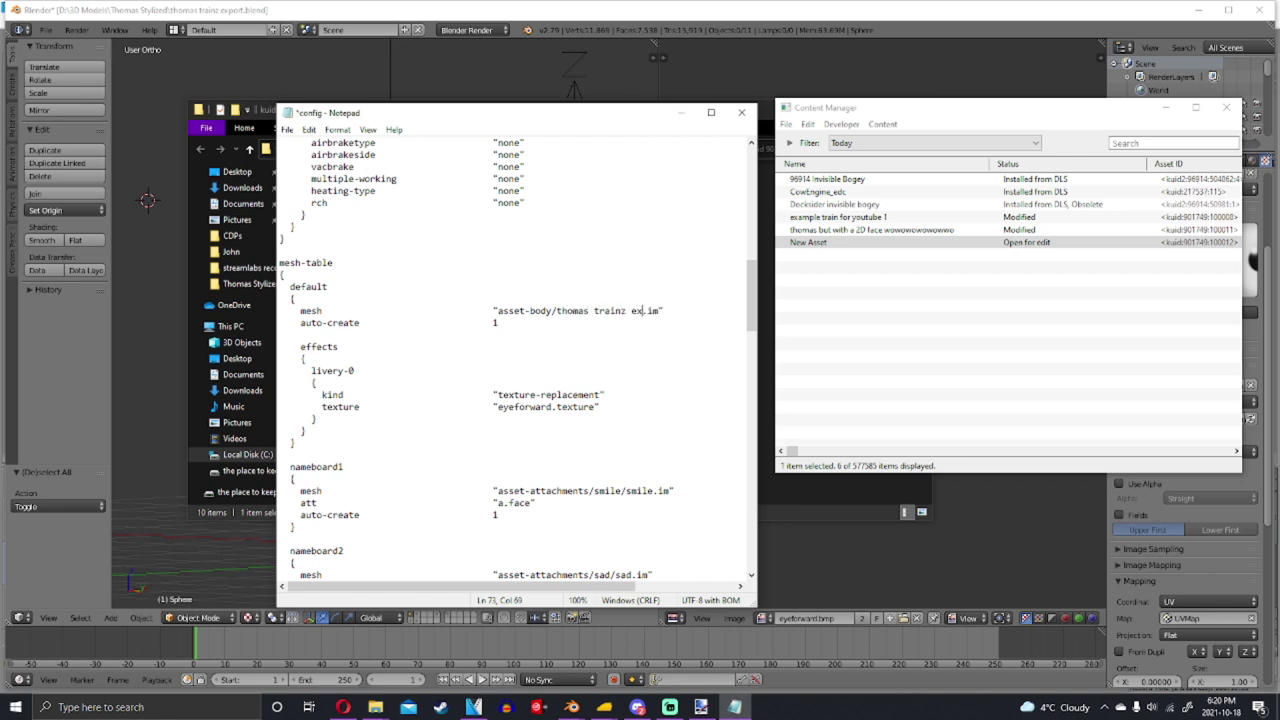
Set the default mesh path to "asset-body/thomas trainz export.im" and save the config
{"action": "type", "text": "por"}
{"action": "scroll", "coordinate": [585, 357], "scroll_direction": "down", "scroll_amount": 4}
{"action": "key", "text": "ctrl+s"}
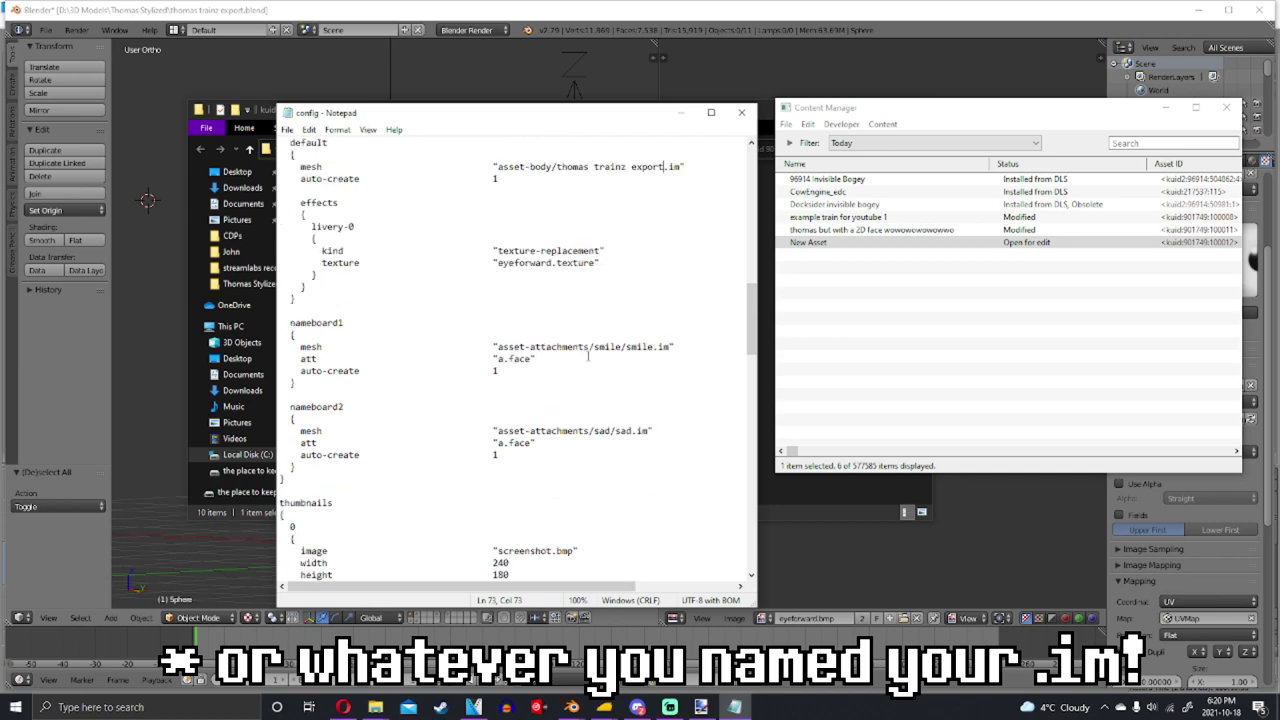
{"action": "scroll", "coordinate": [590, 368], "scroll_direction": "down", "scroll_amount": 7}
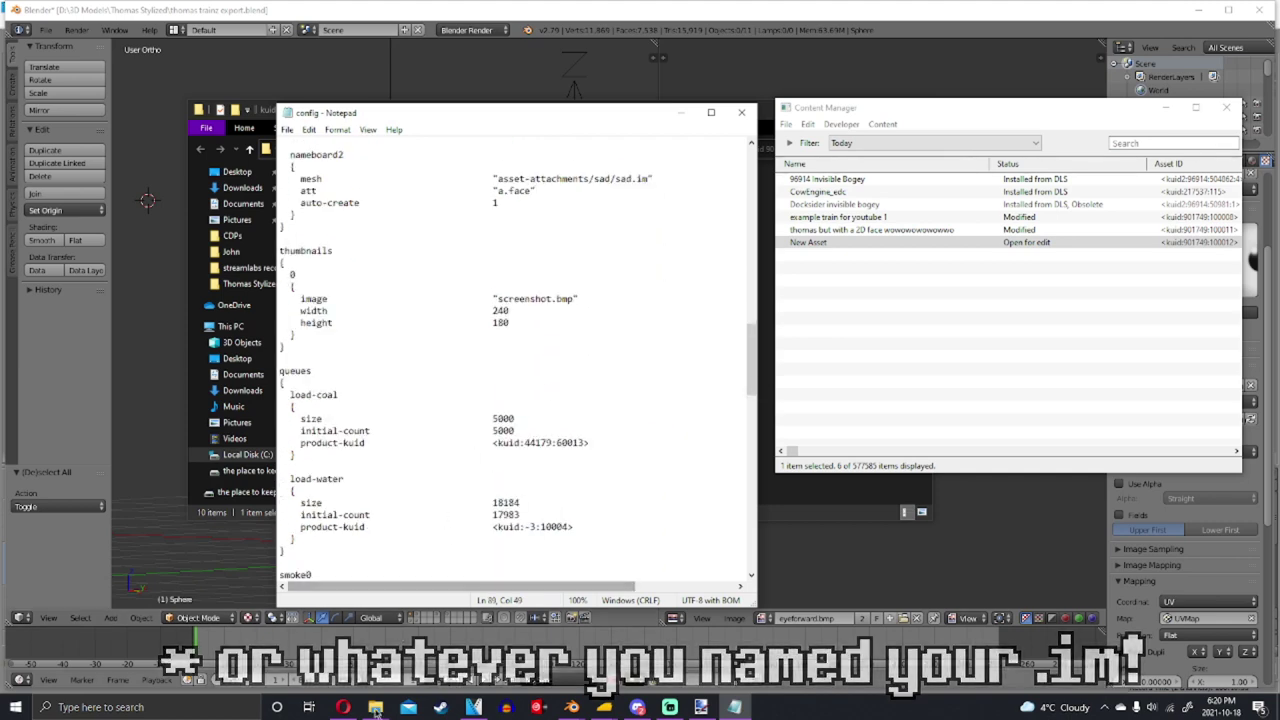
Delete all the old files in the New Asset's asset-body folder
{"action": "mouse_move", "coordinate": [375, 707]}
{"action": "left_click", "coordinate": [540, 651]}
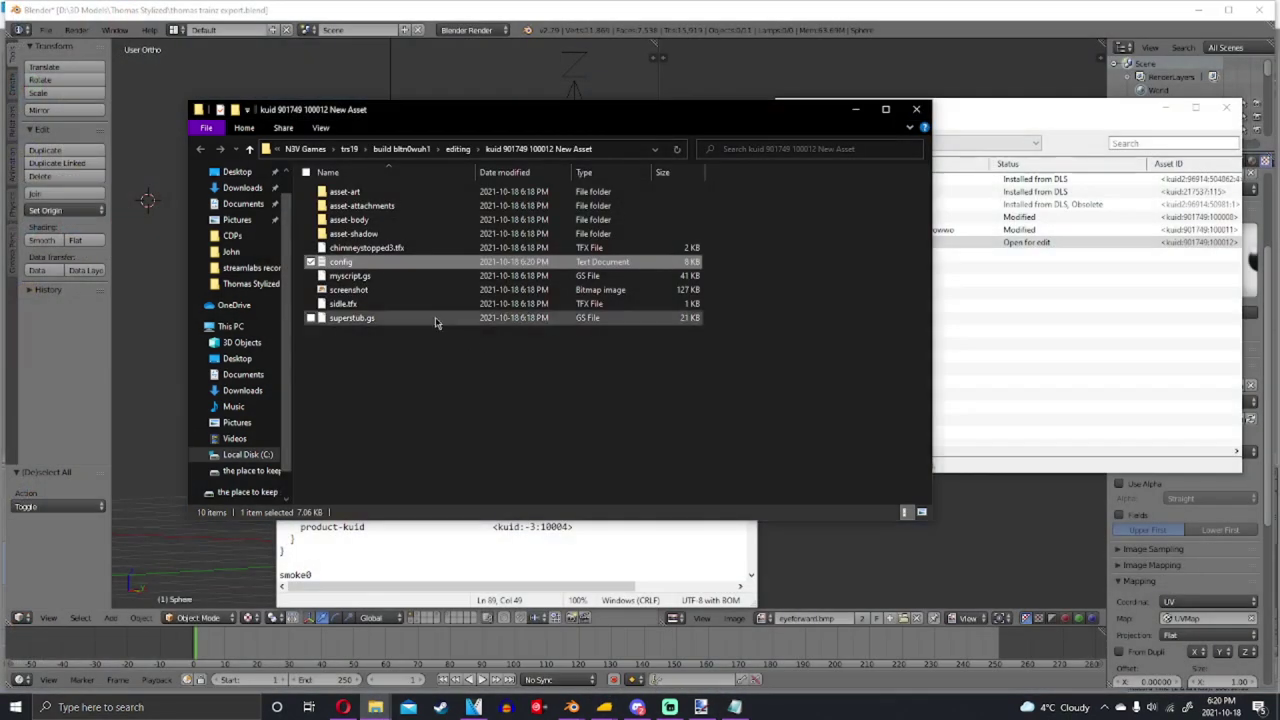
{"action": "double_click", "coordinate": [350, 219]}
{"action": "left_click_drag", "start_coordinate": [363, 491], "coordinate": [480, 192]}
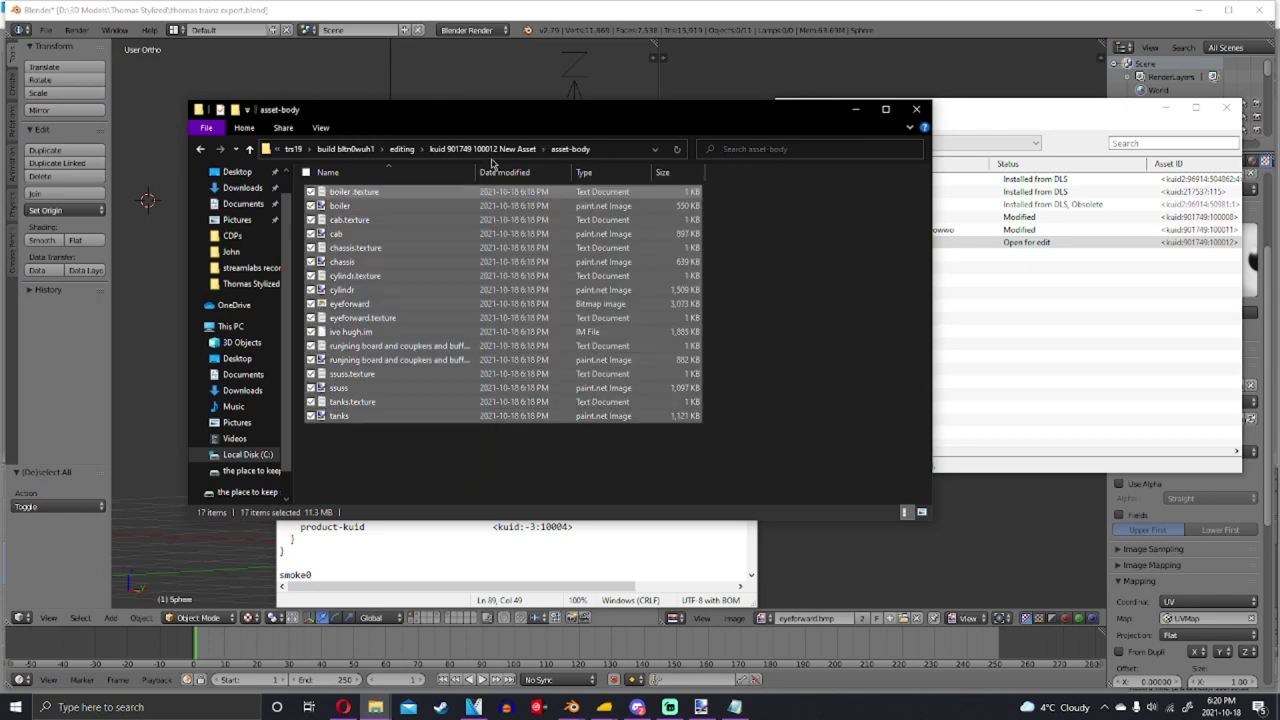
{"action": "right_click", "coordinate": [305, 220]}
{"action": "left_click", "coordinate": [392, 394]}
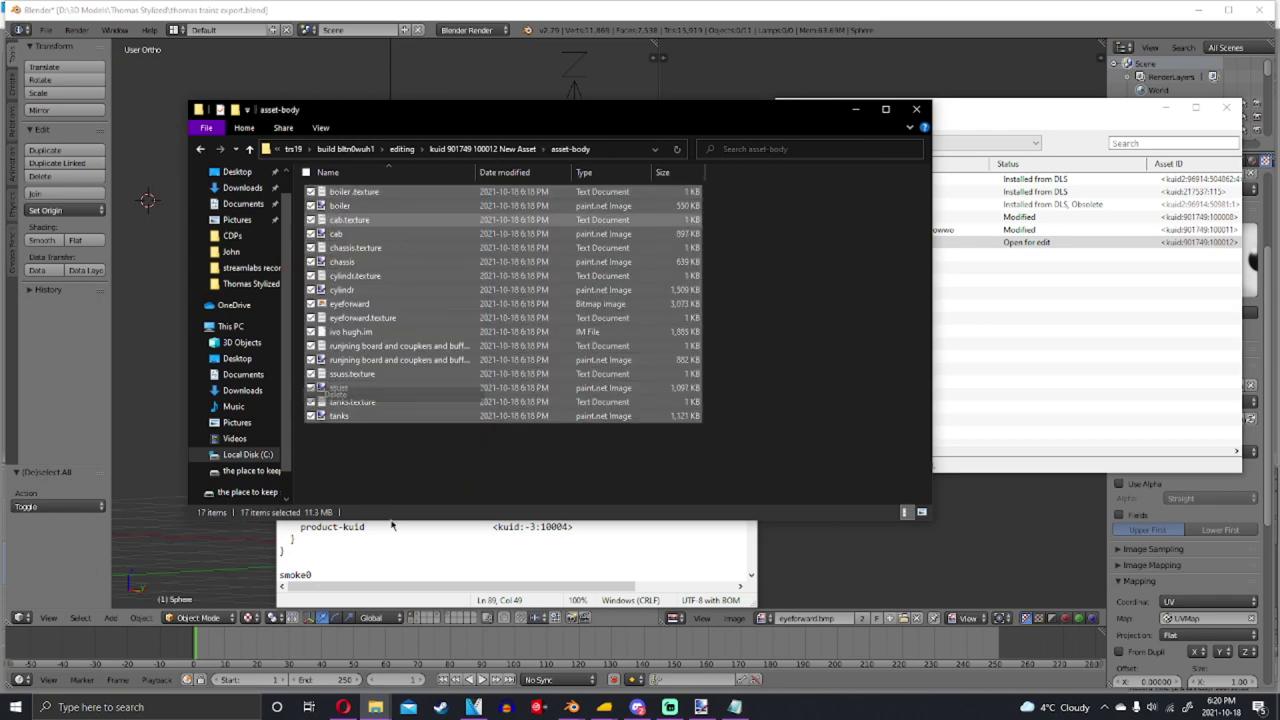
Copy the five texture text files and thomas trainz export.im from export/body/3D FACED VER into the asset-body folder
{"action": "mouse_move", "coordinate": [388, 708]}
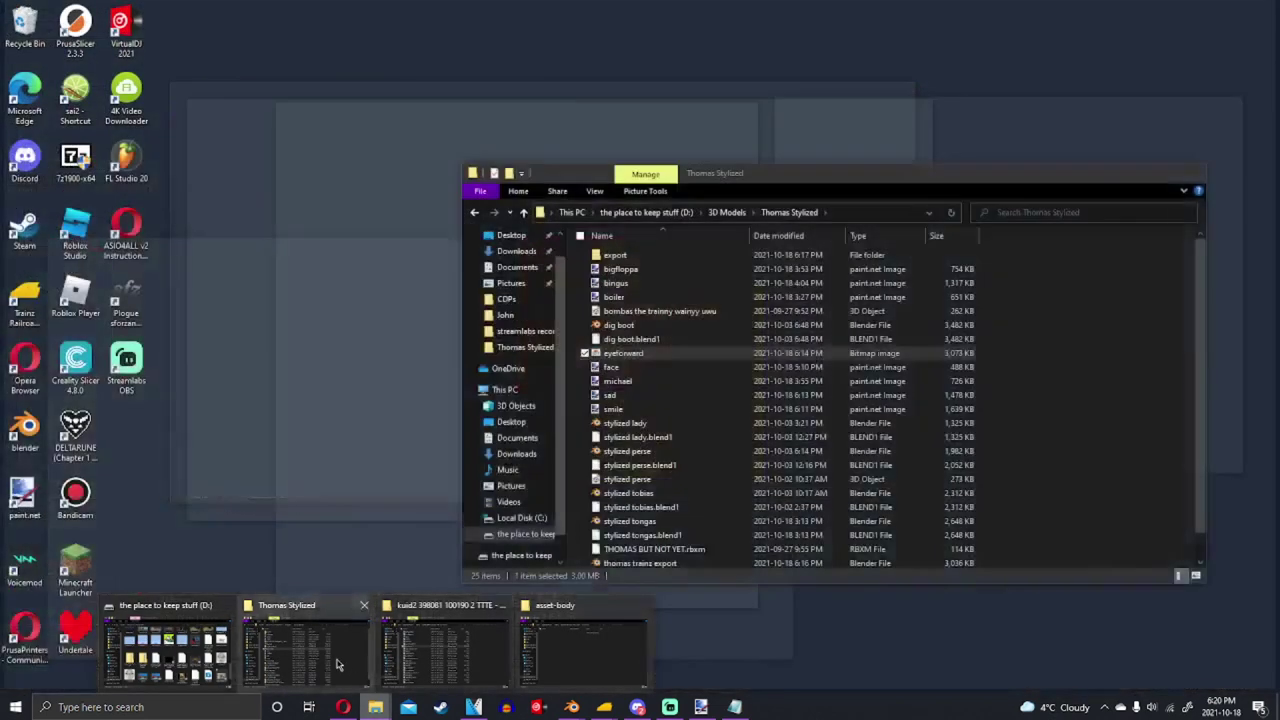
{"action": "left_click", "coordinate": [305, 650]}
{"action": "double_click", "coordinate": [614, 255]}
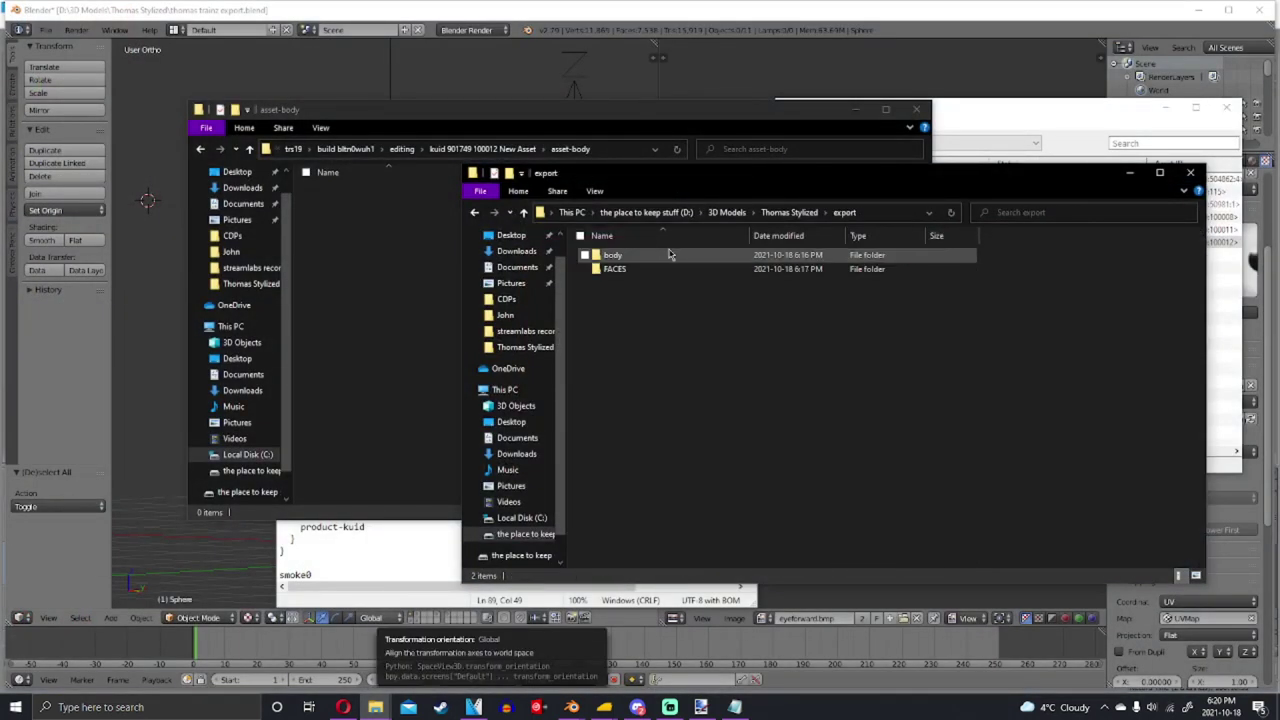
{"action": "double_click", "coordinate": [663, 258]}
{"action": "double_click", "coordinate": [657, 256]}
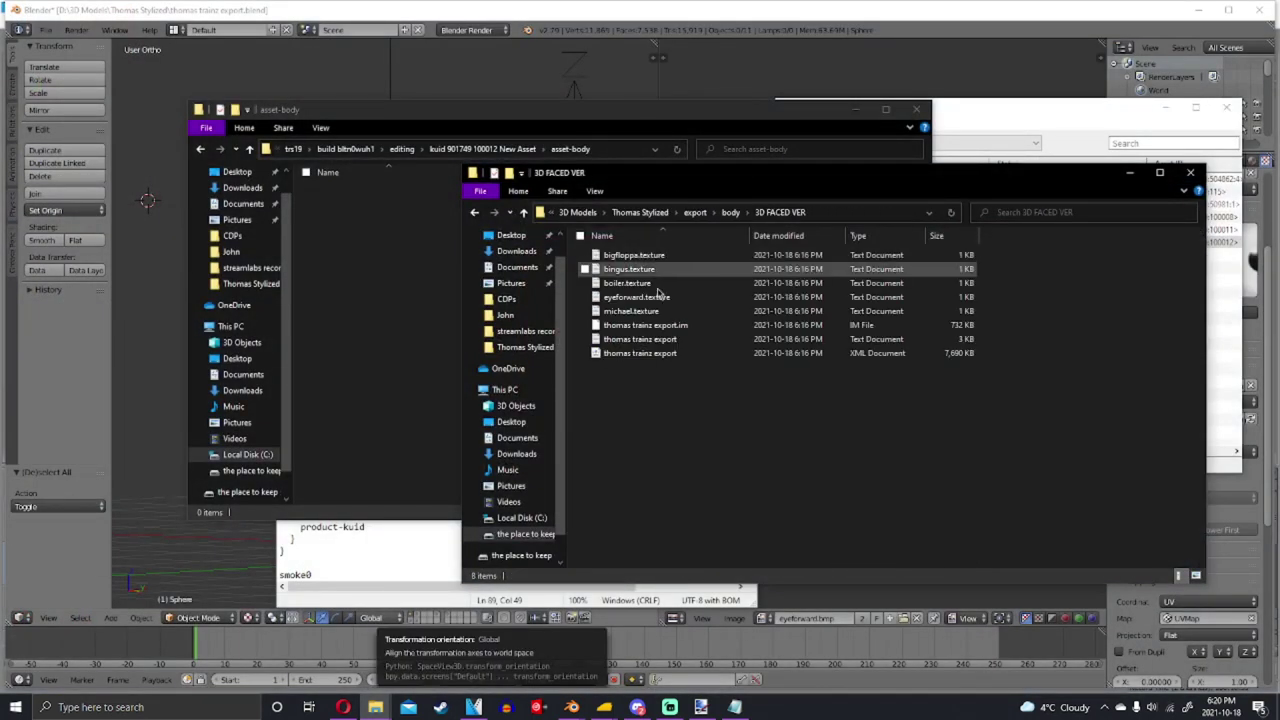
{"action": "left_click_drag", "start_coordinate": [655, 385], "coordinate": [670, 224]}
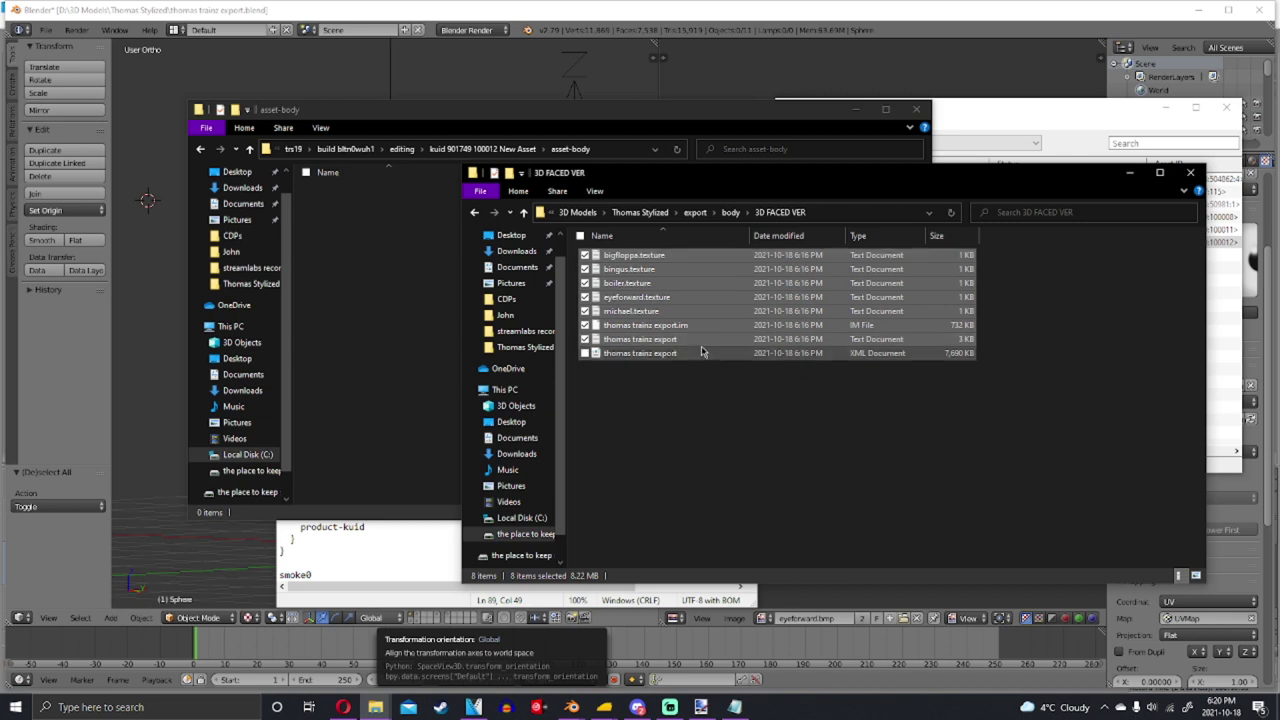
{"action": "left_click", "coordinate": [706, 352], "text": "ctrl"}
{"action": "left_click", "coordinate": [709, 341], "text": "ctrl"}
{"action": "right_click", "coordinate": [710, 307]}
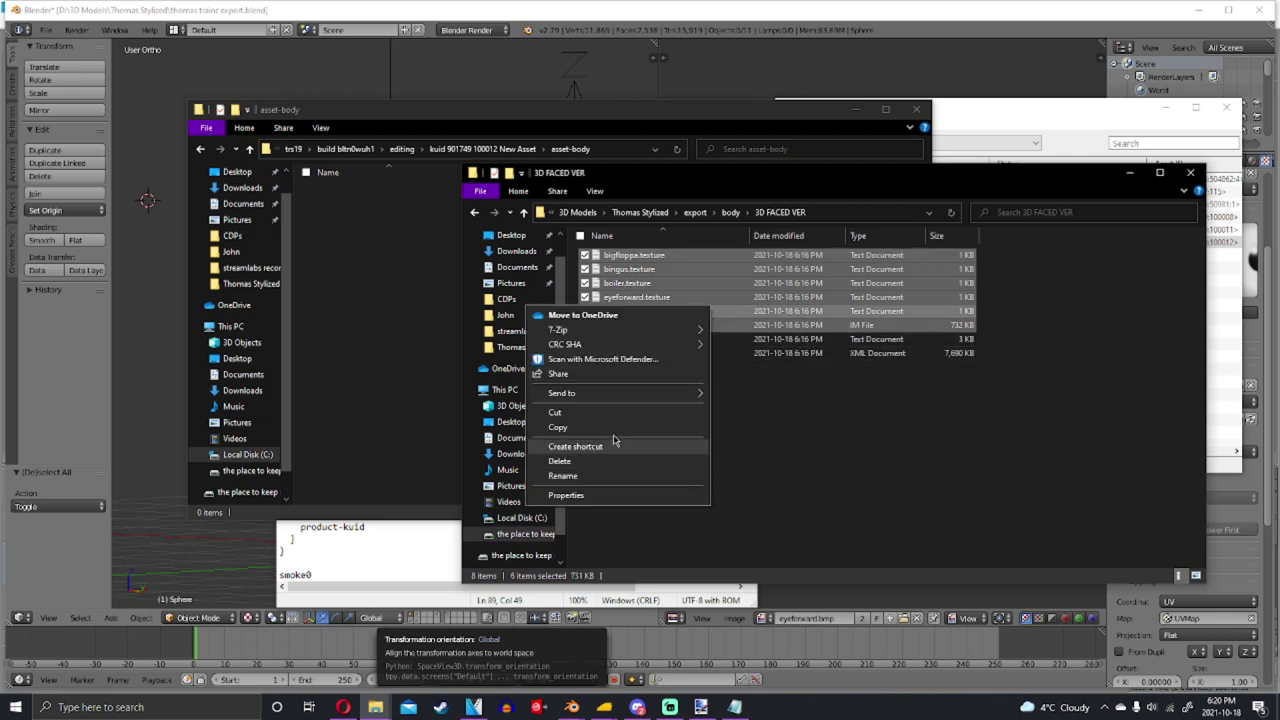
{"action": "left_click", "coordinate": [602, 429]}
{"action": "right_click", "coordinate": [387, 343]}
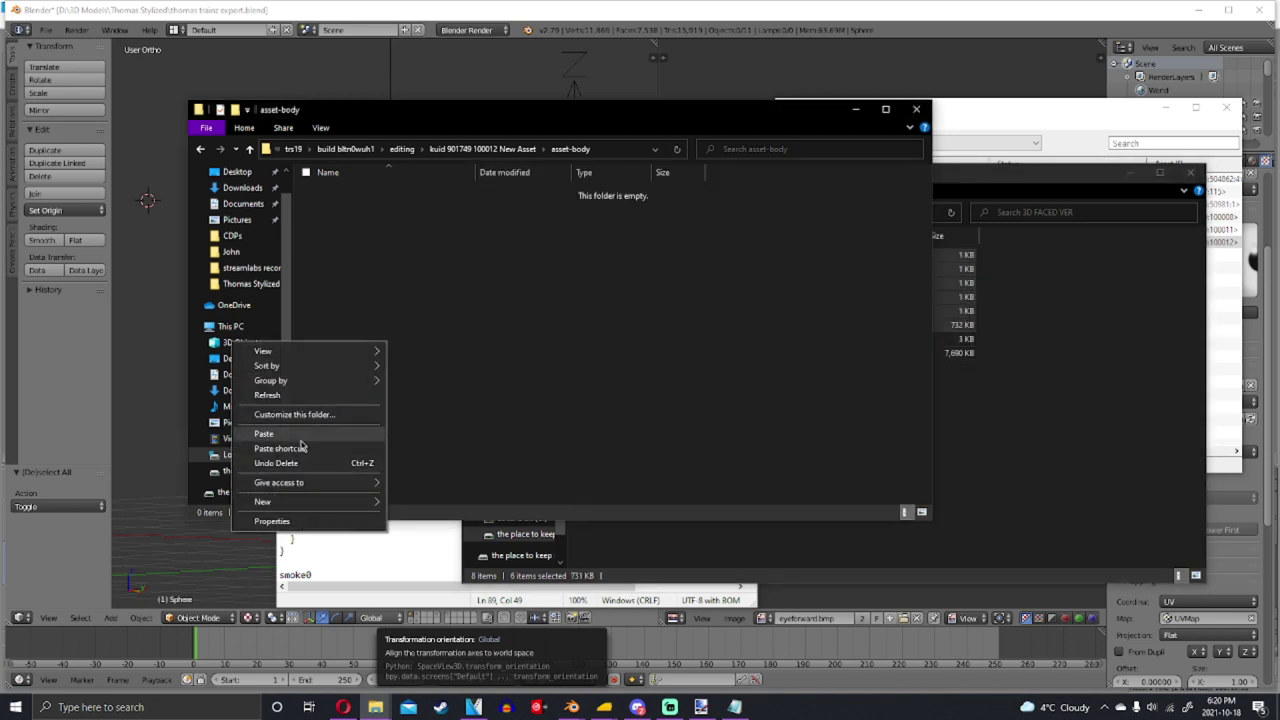
{"action": "left_click", "coordinate": [285, 433]}
Copy the bigfloppa, bingus, boiler, eyeforward, face and michael images from the Thomas Stylized folder into asset-body
{"action": "left_click", "coordinate": [1050, 375]}
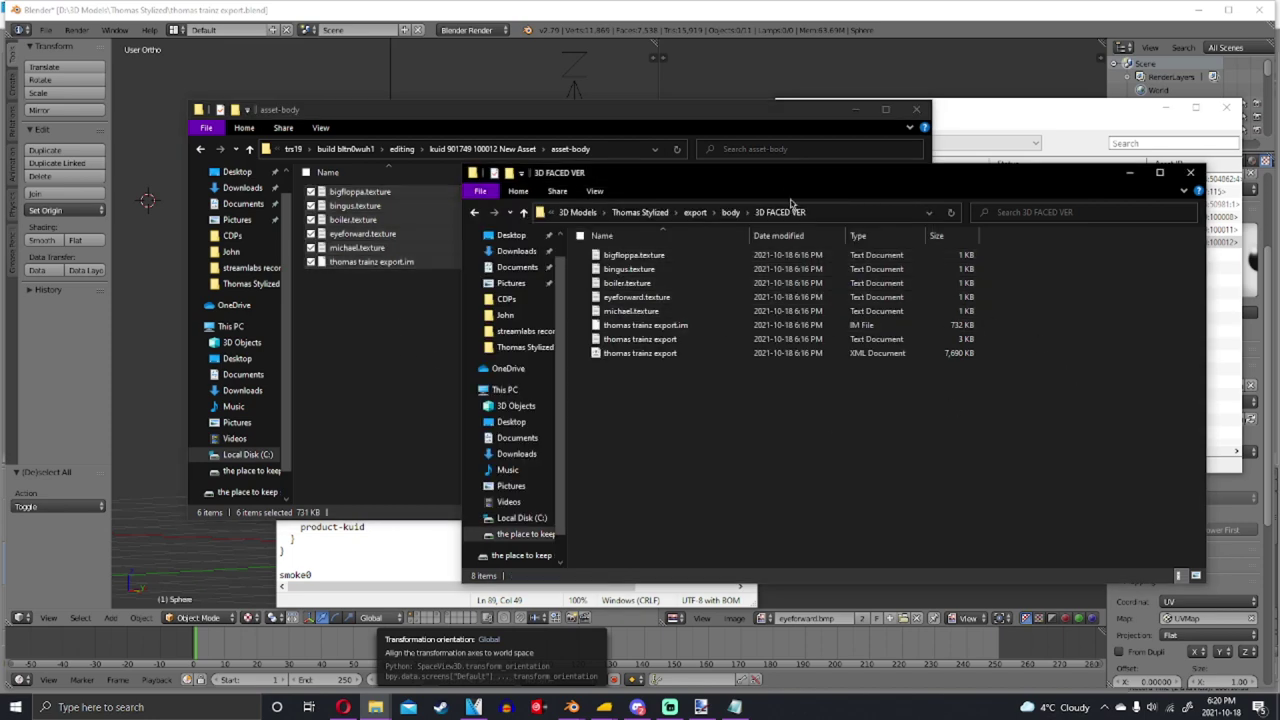
{"action": "left_click", "coordinate": [652, 213]}
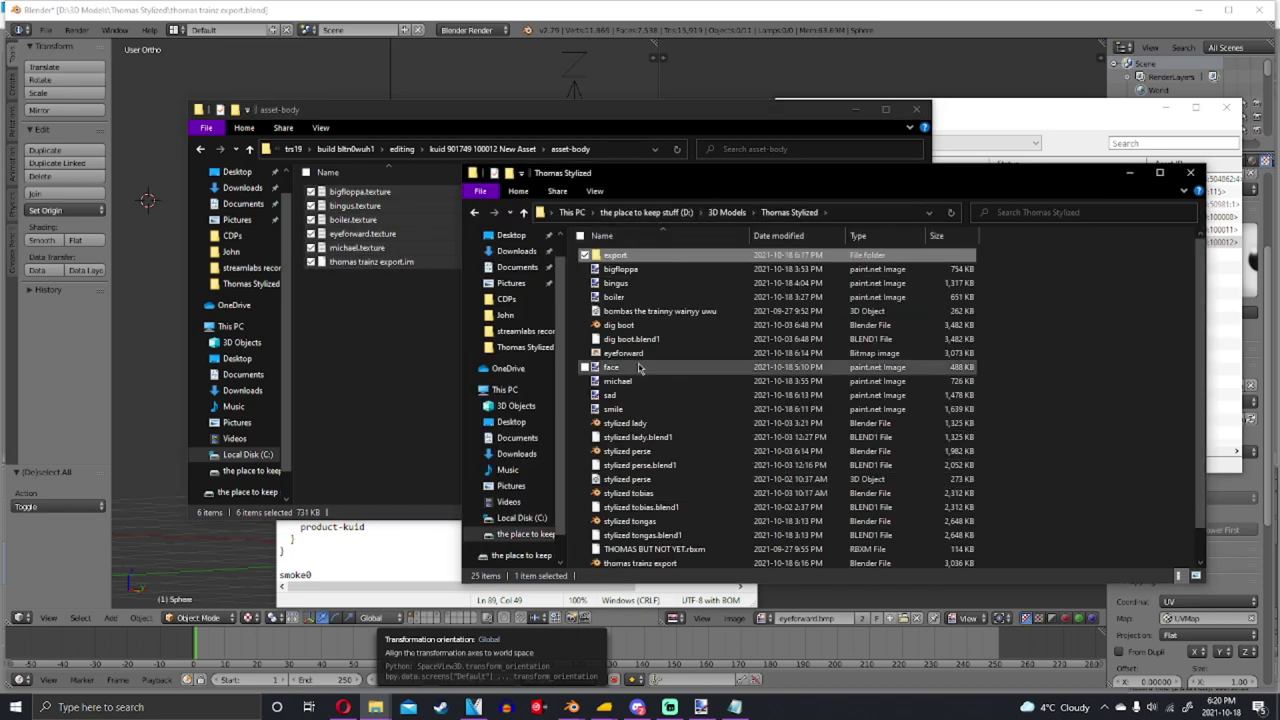
{"action": "left_click", "coordinate": [628, 410]}
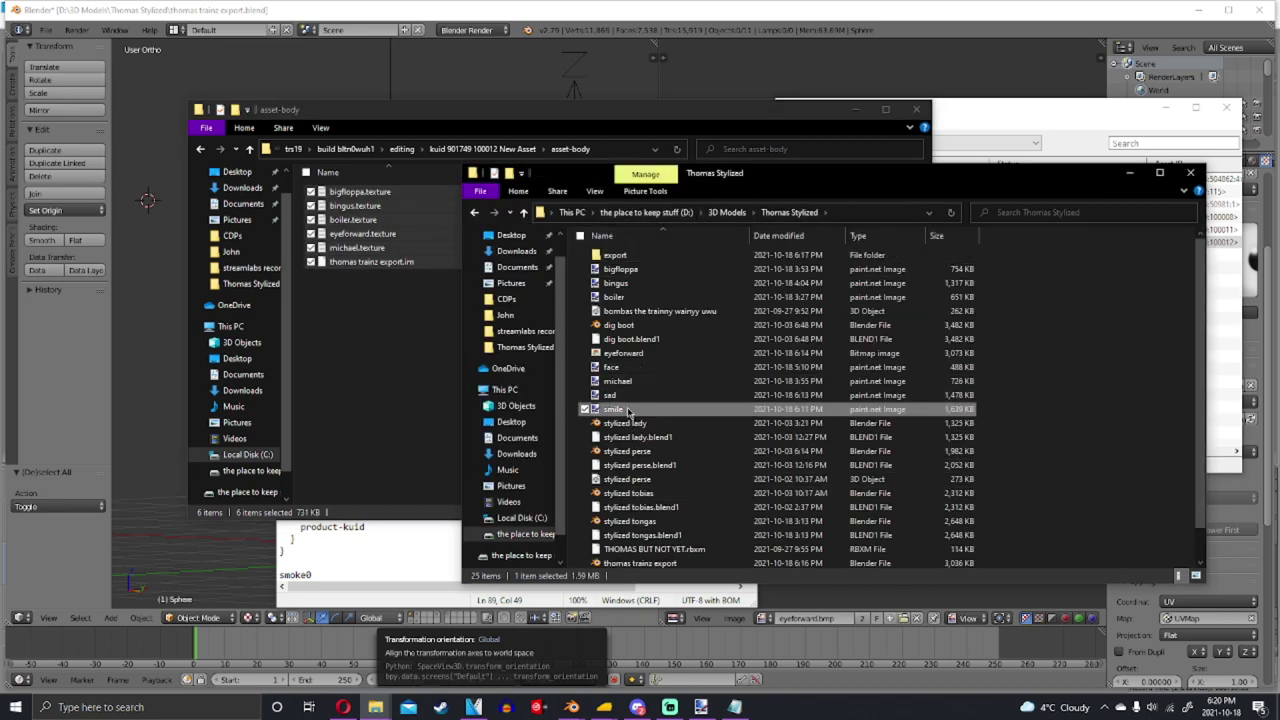
{"action": "left_click", "coordinate": [633, 411]}
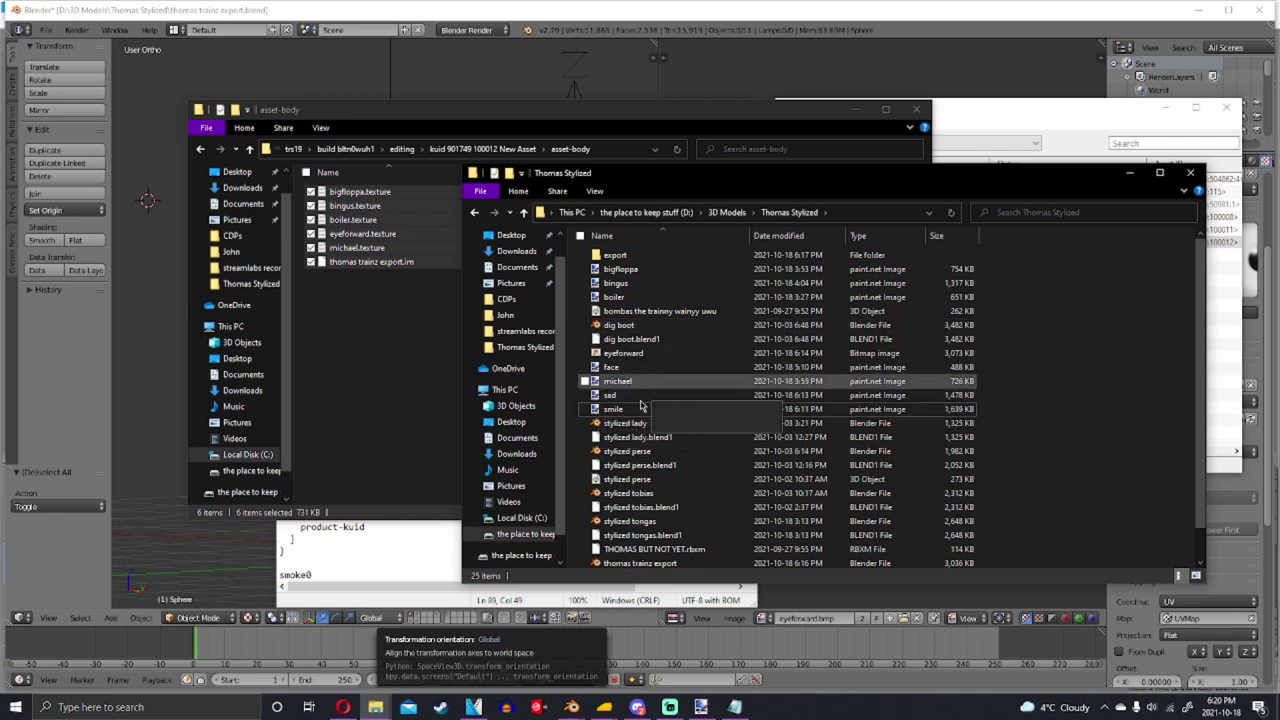
{"action": "left_click", "coordinate": [620, 381], "text": "ctrl"}
{"action": "left_click", "coordinate": [612, 367], "text": "ctrl"}
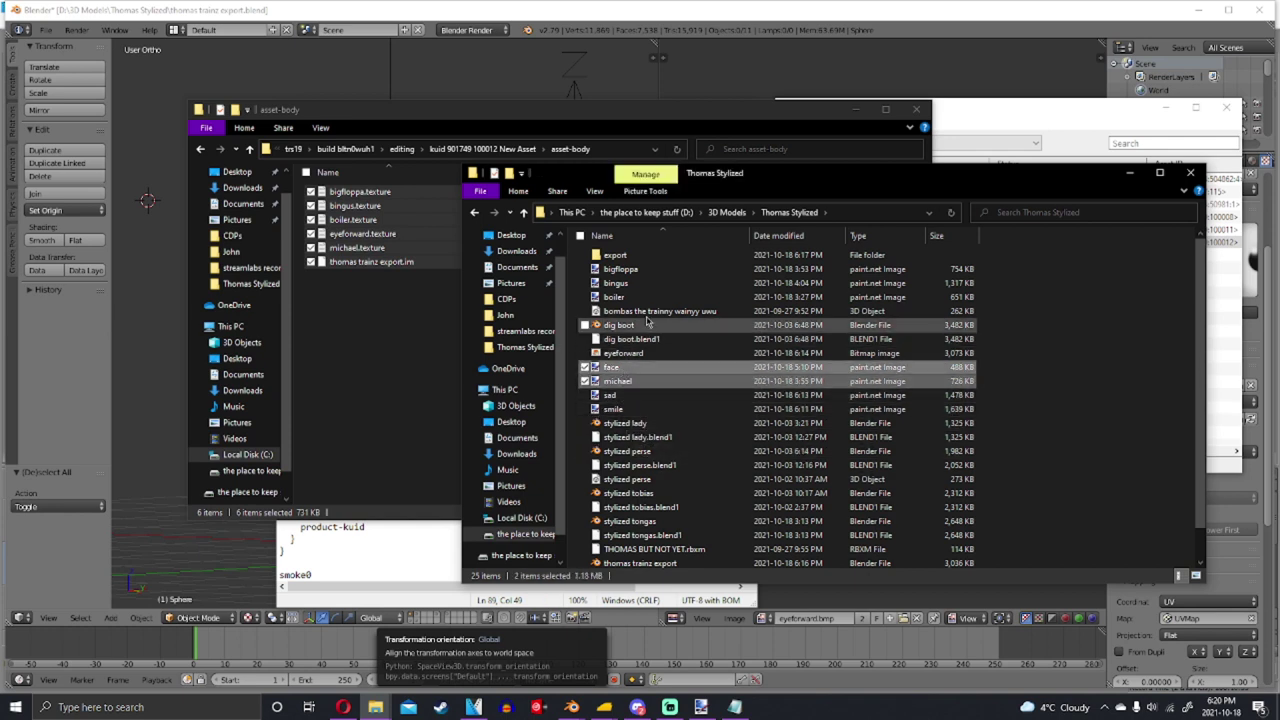
{"action": "left_click", "coordinate": [614, 297], "text": "ctrl"}
{"action": "left_click", "coordinate": [638, 270], "text": "ctrl"}
{"action": "left_click", "coordinate": [655, 283], "text": "ctrl"}
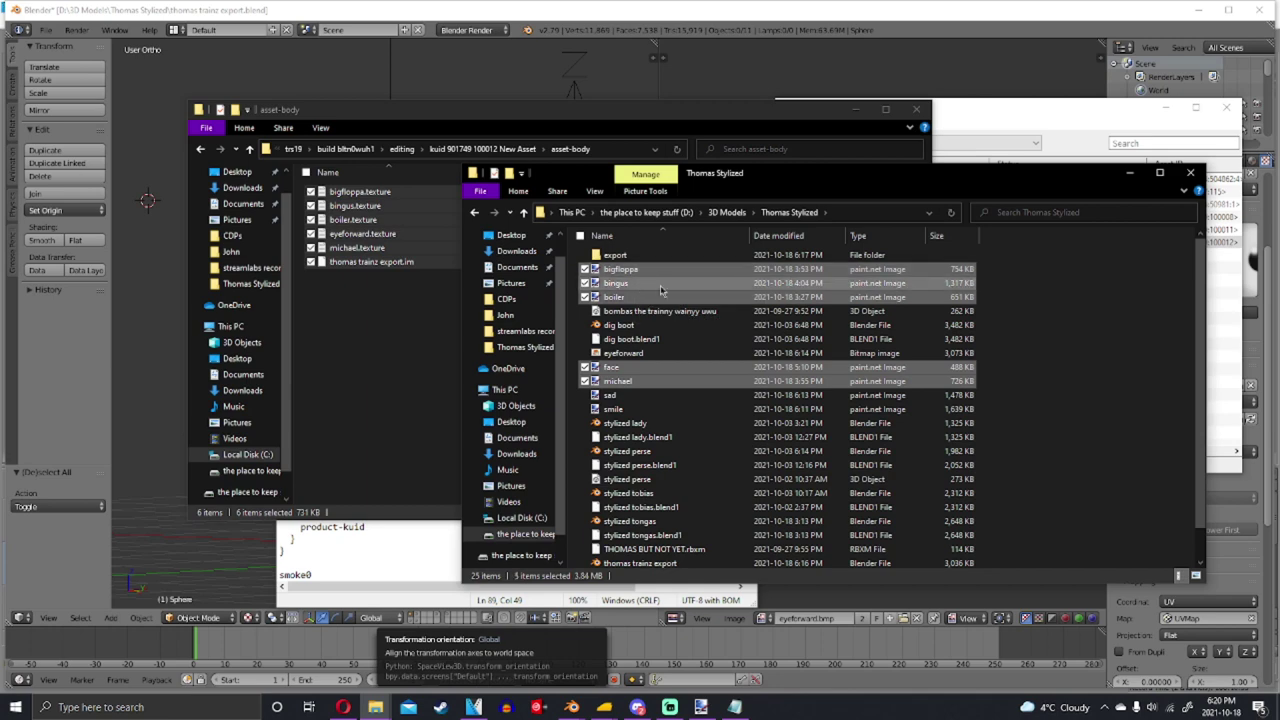
{"action": "right_click", "coordinate": [668, 287]}
{"action": "left_click", "coordinate": [757, 355]}
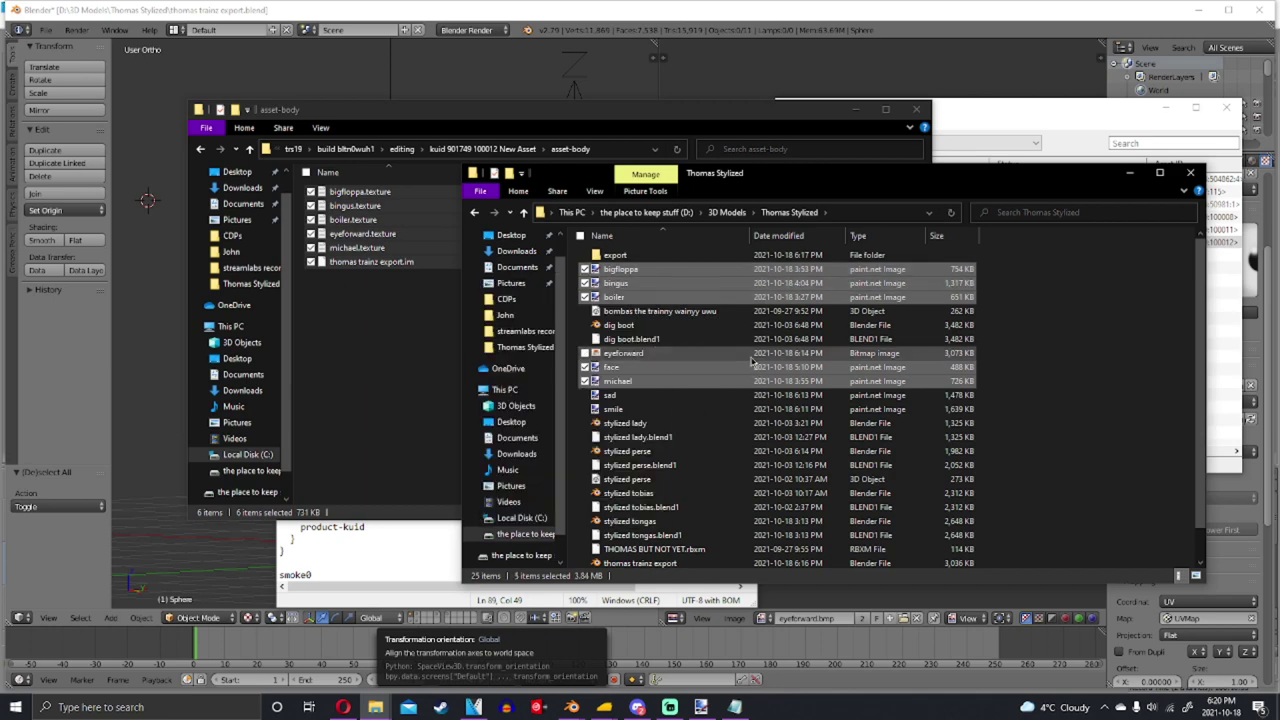
{"action": "left_click", "coordinate": [757, 353], "text": "ctrl"}
{"action": "right_click", "coordinate": [760, 300]}
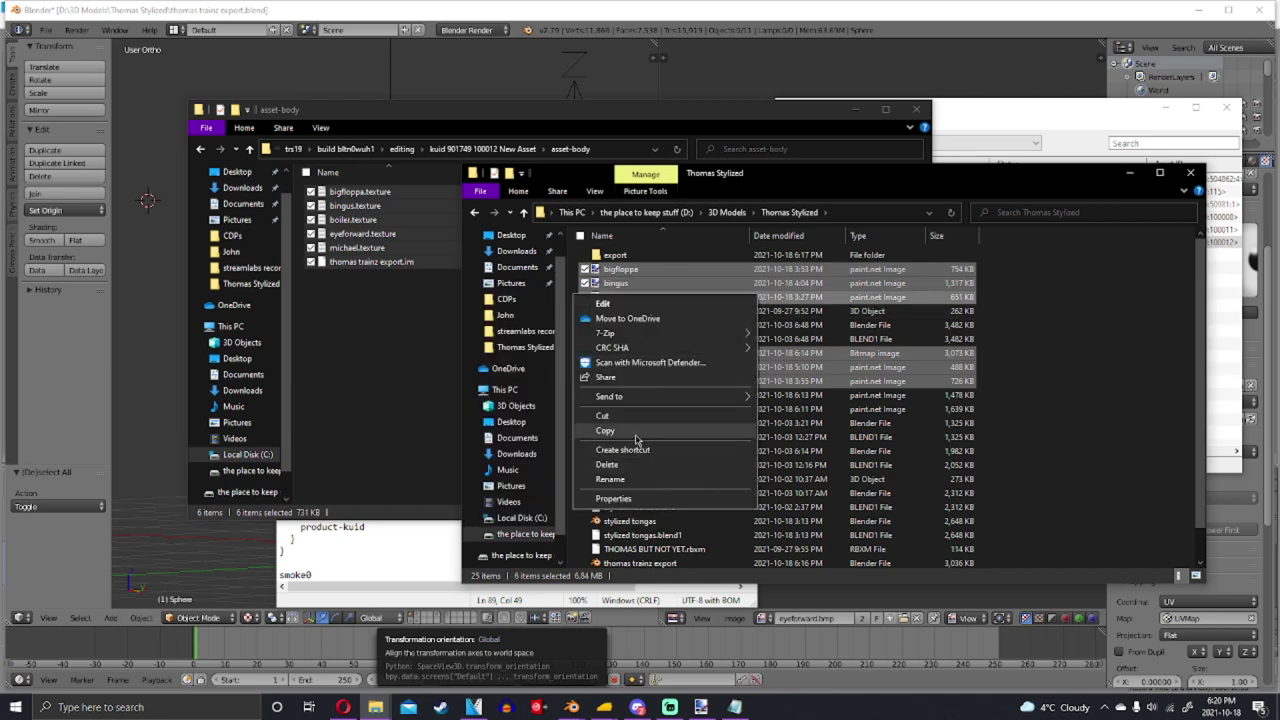
{"action": "left_click", "coordinate": [612, 420]}
{"action": "left_click", "coordinate": [378, 358]}
{"action": "right_click", "coordinate": [377, 358]}
{"action": "left_click", "coordinate": [300, 446]}
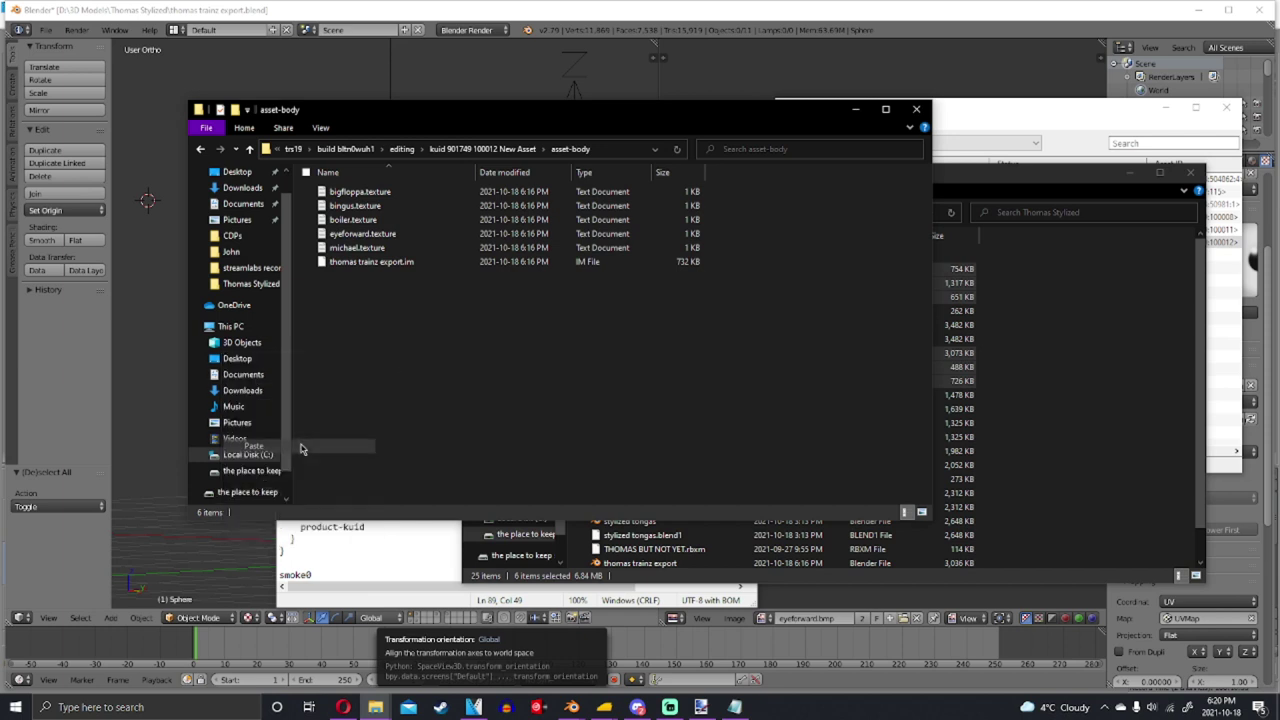
{"action": "left_click", "coordinate": [424, 440]}
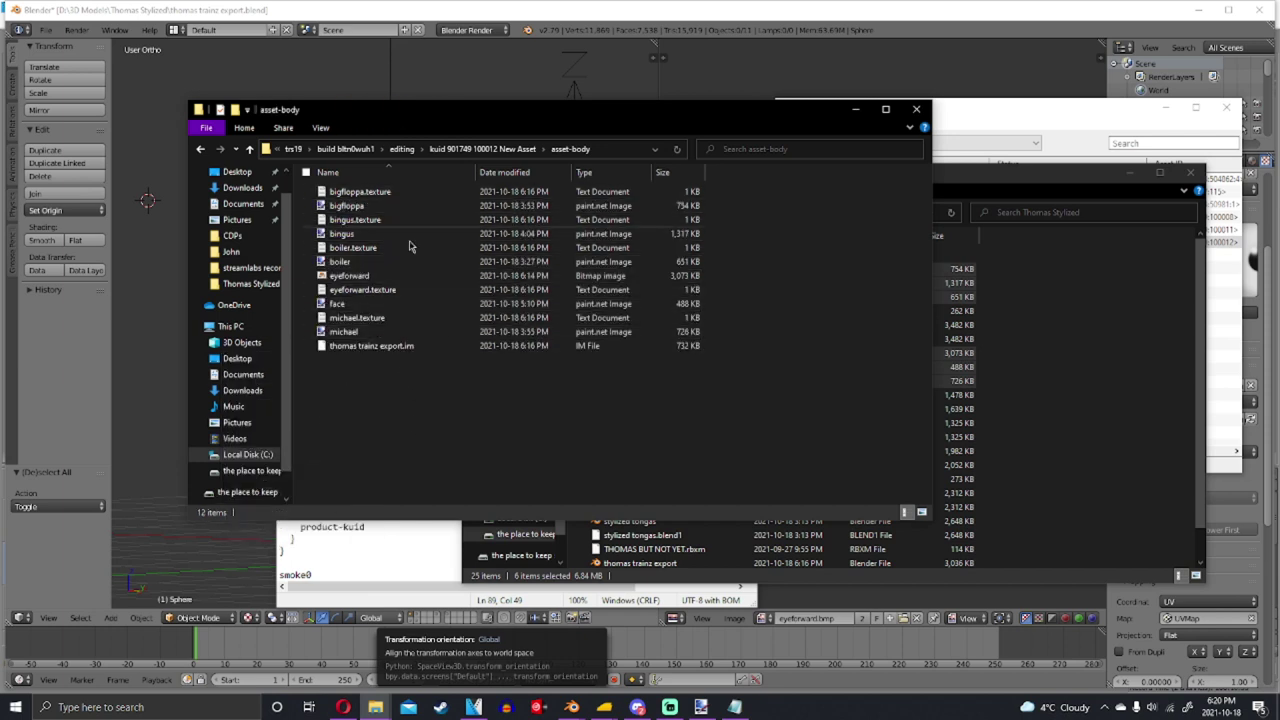
Open the New Asset's asset-attachments folder and check the nameboard mesh paths in the config against it
{"action": "left_click", "coordinate": [465, 149]}
{"action": "left_click", "coordinate": [368, 207]}
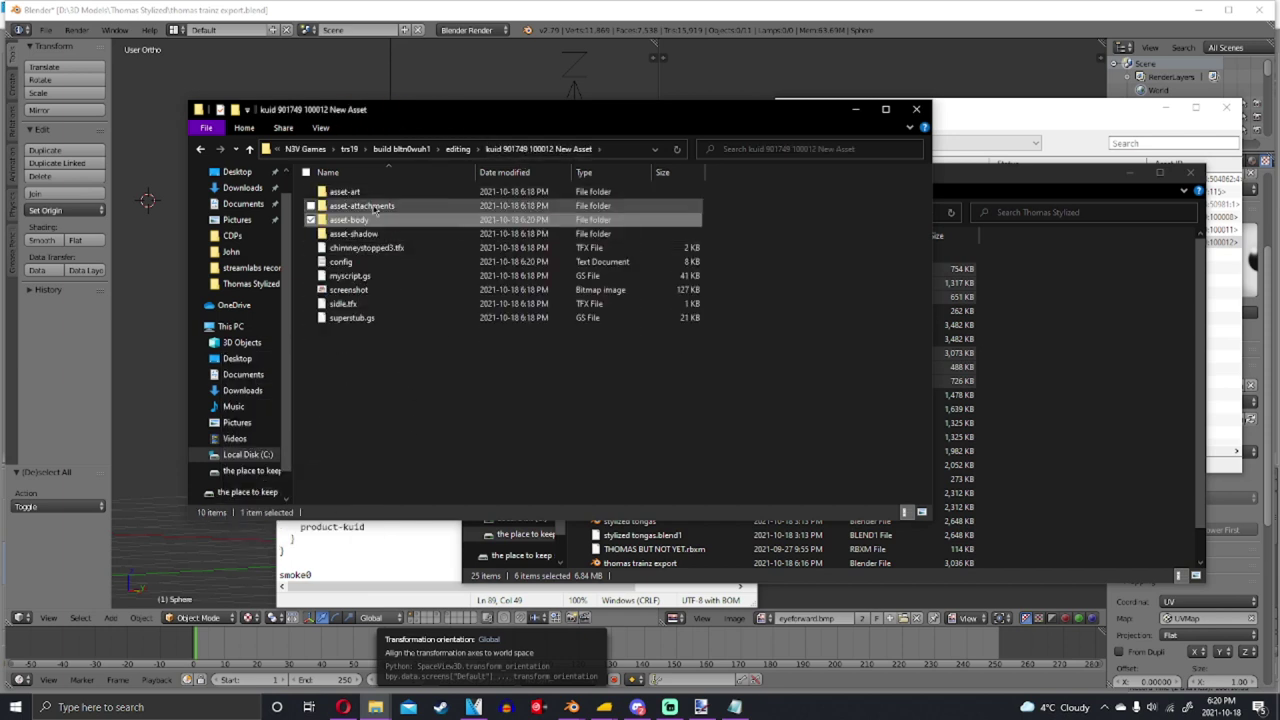
{"action": "double_click", "coordinate": [368, 207]}
{"action": "left_click", "coordinate": [365, 525]}
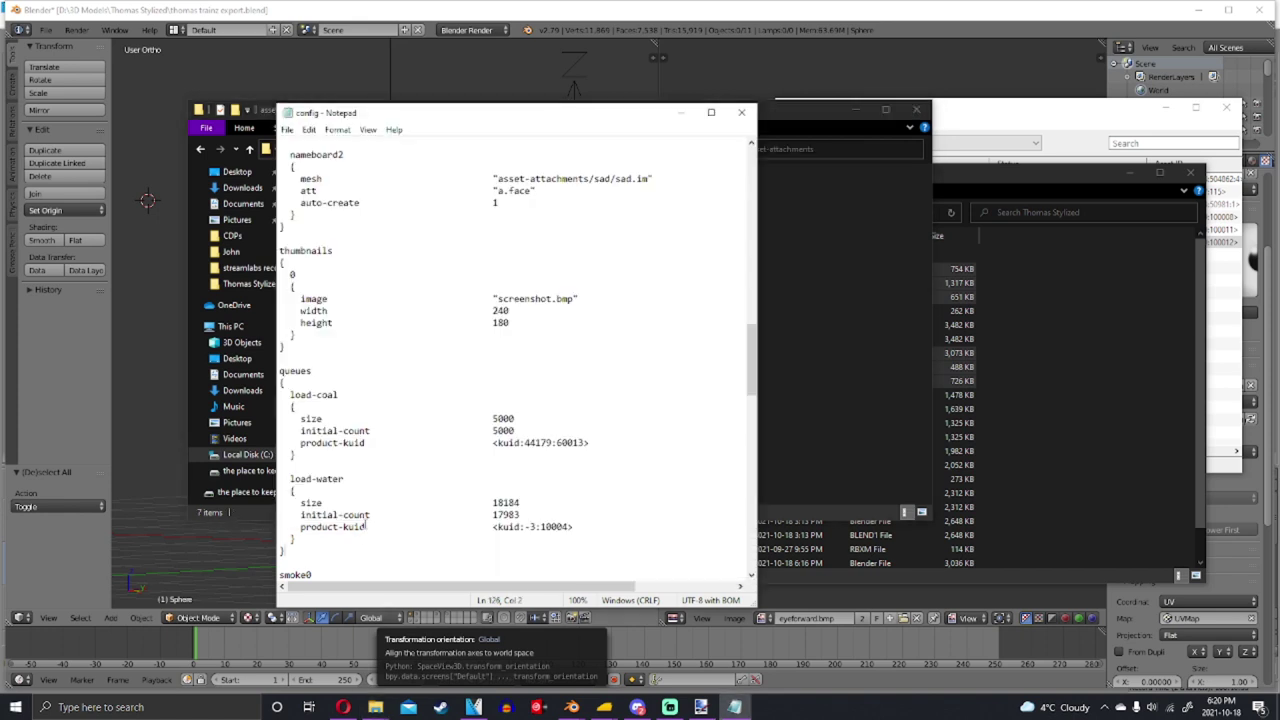
{"action": "scroll", "coordinate": [415, 445], "scroll_direction": "up", "scroll_amount": 5}
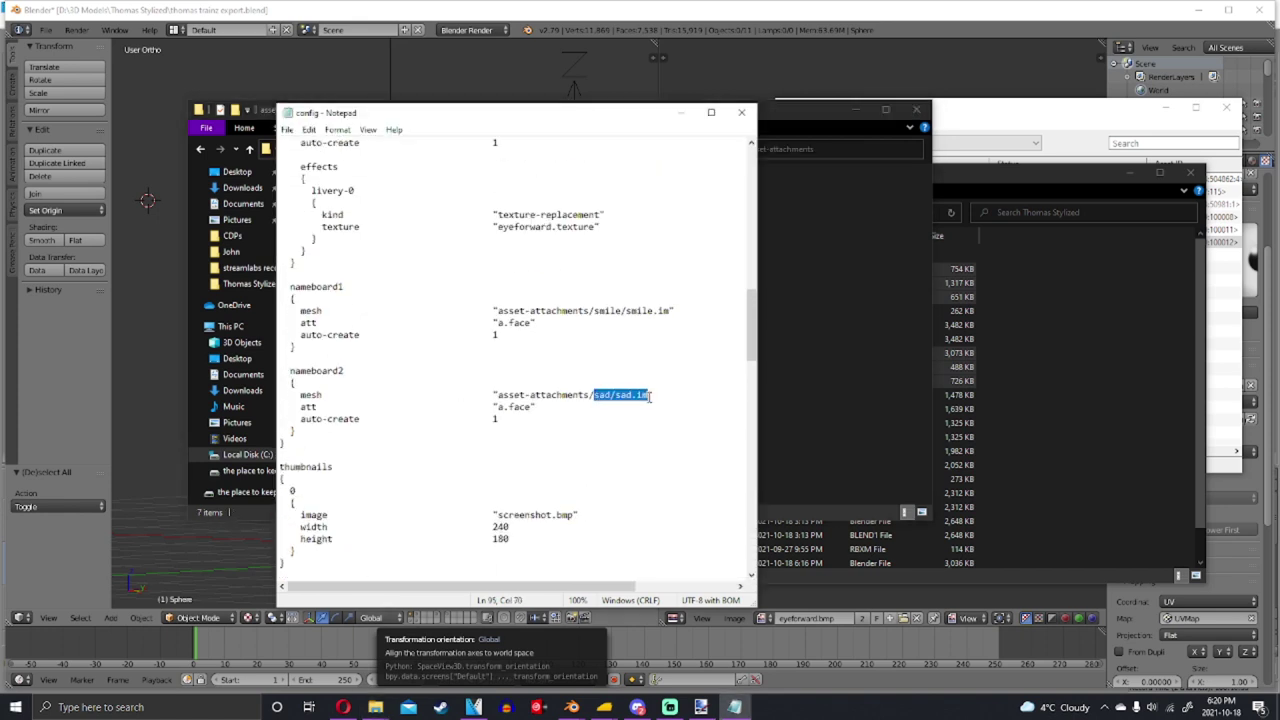
{"action": "left_click", "coordinate": [810, 262]}
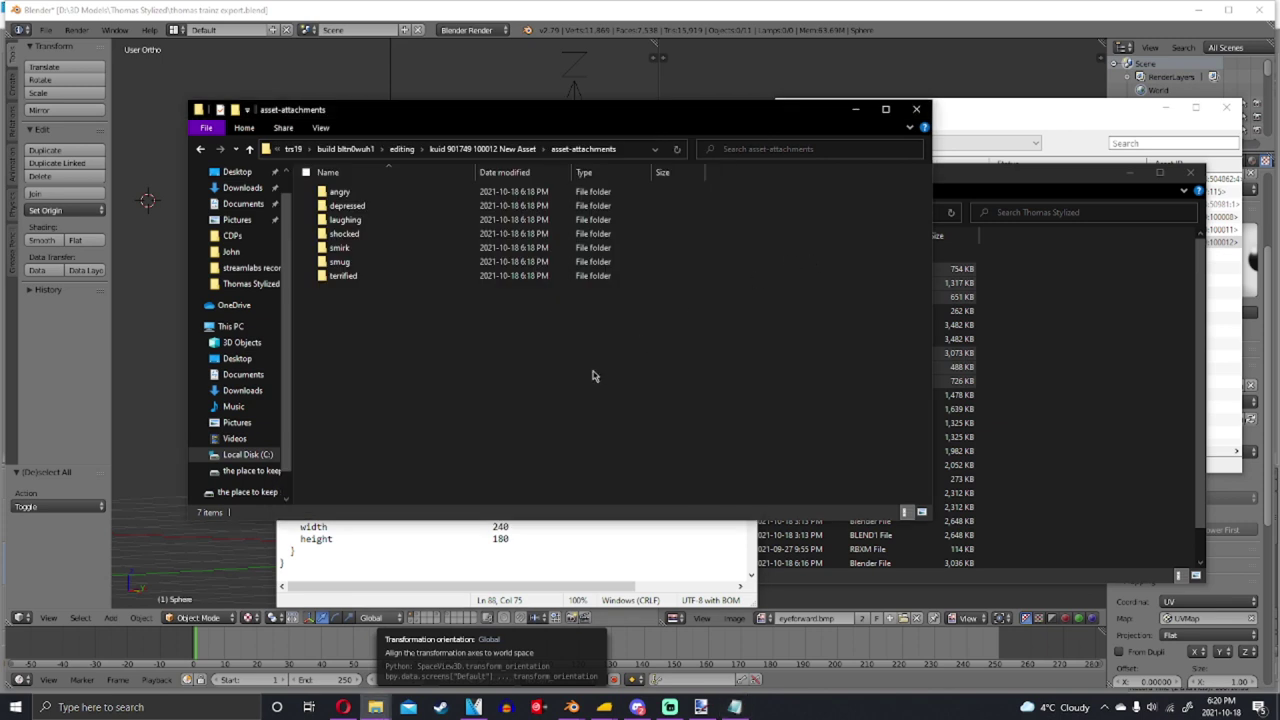
Delete all the old face folders, from angry to terrified, in the New Asset's asset-attachments folder
{"action": "left_click_drag", "start_coordinate": [594, 373], "coordinate": [648, 178]}
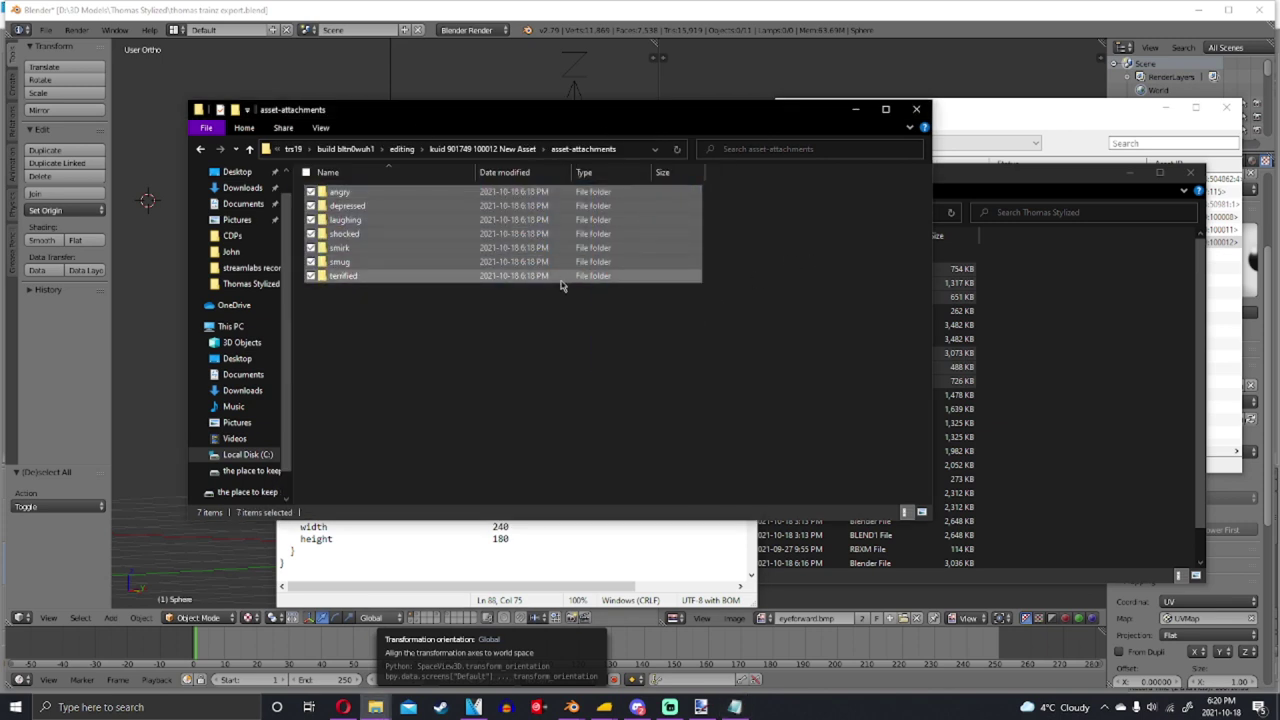
{"action": "right_click", "coordinate": [562, 280]}
{"action": "left_click", "coordinate": [438, 483]}
{"action": "key", "text": "Delete"}
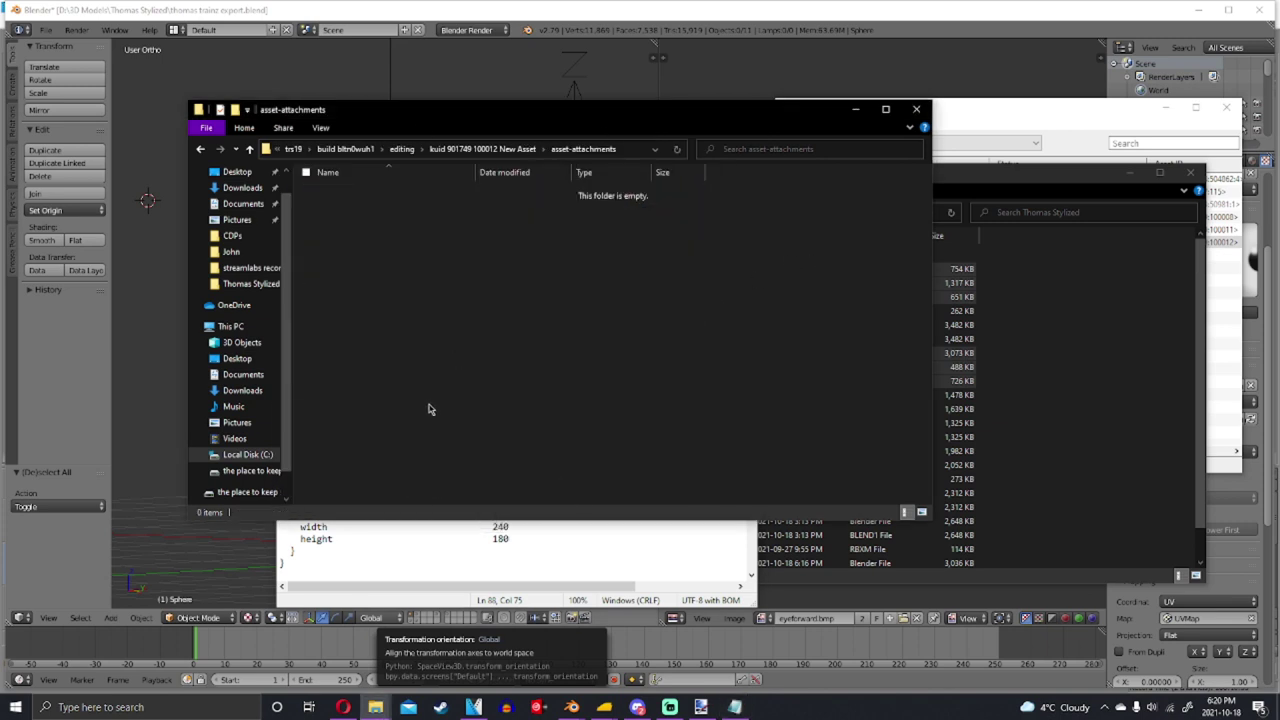
Create a folder named sad in asset-attachments
{"action": "right_click", "coordinate": [428, 407]}
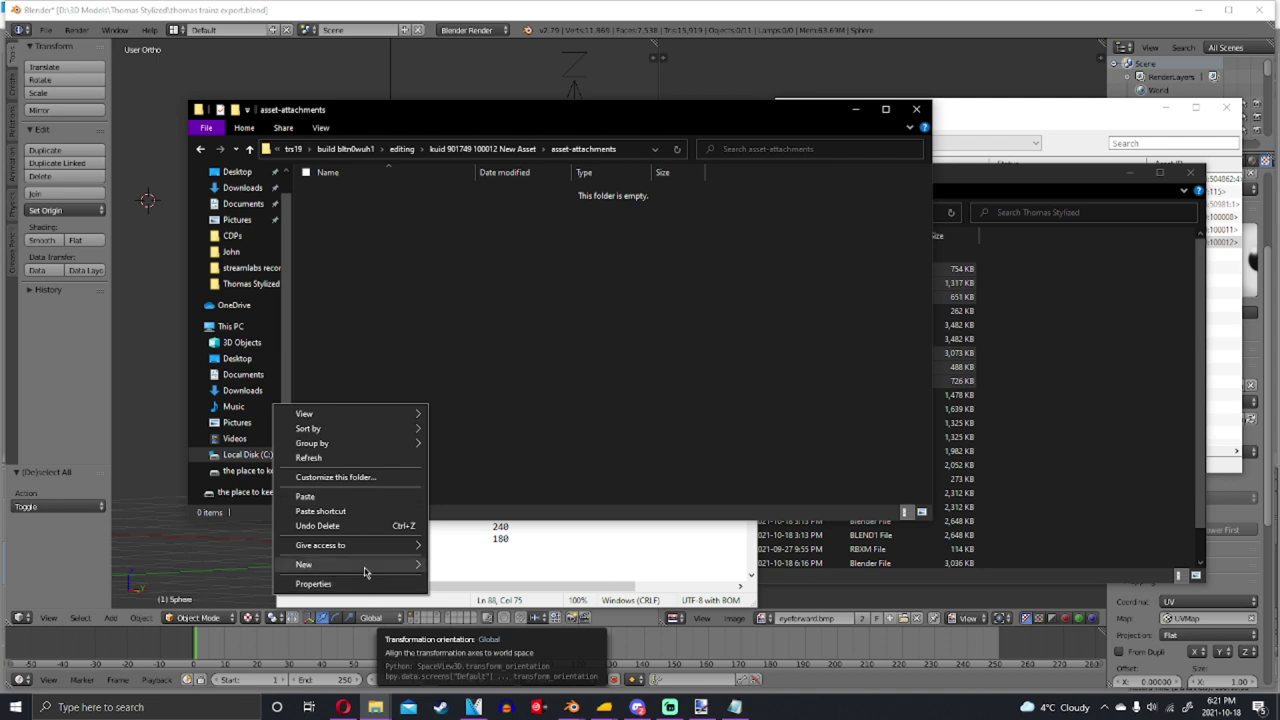
{"action": "mouse_move", "coordinate": [365, 572]}
{"action": "left_click", "coordinate": [488, 566]}
{"action": "type", "text": "sad"}
{"action": "key", "text": "Return"}
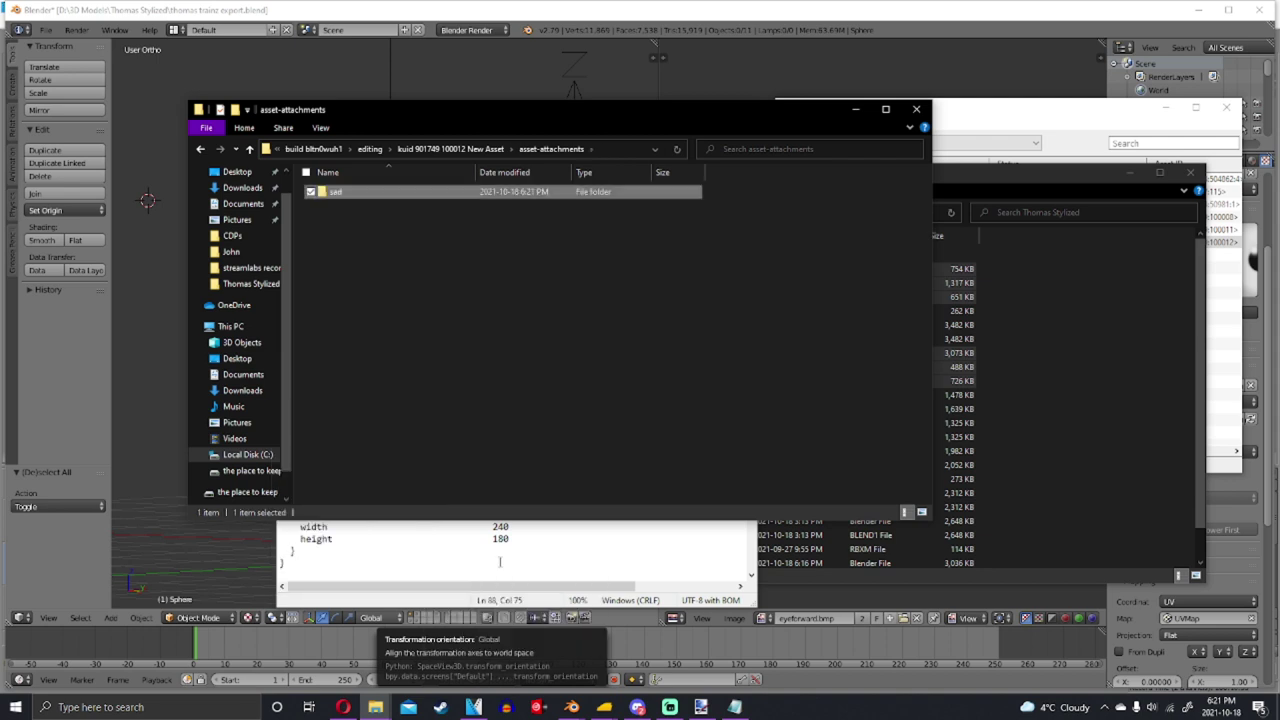
Copy the sad image from the Thomas Stylized folder into the asset's sad folder
{"action": "double_click", "coordinate": [491, 201]}
{"action": "left_click", "coordinate": [1006, 350]}
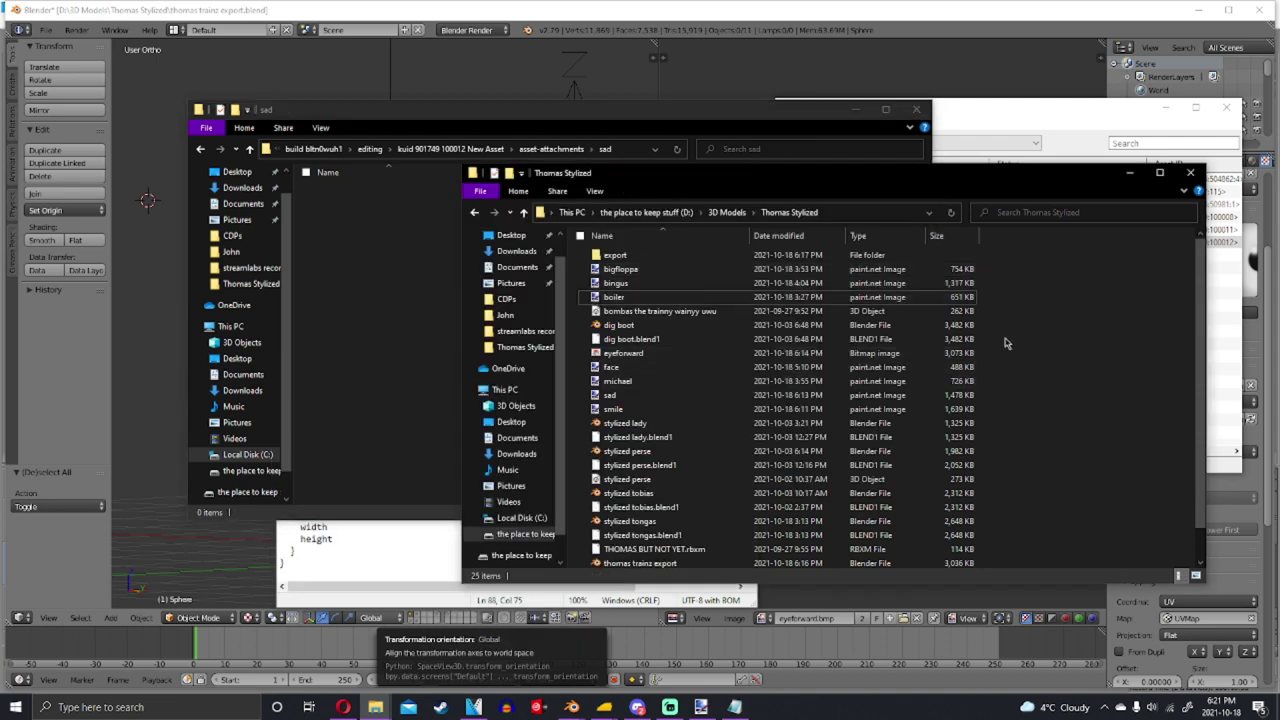
{"action": "left_click_drag", "start_coordinate": [622, 401], "coordinate": [403, 311]}
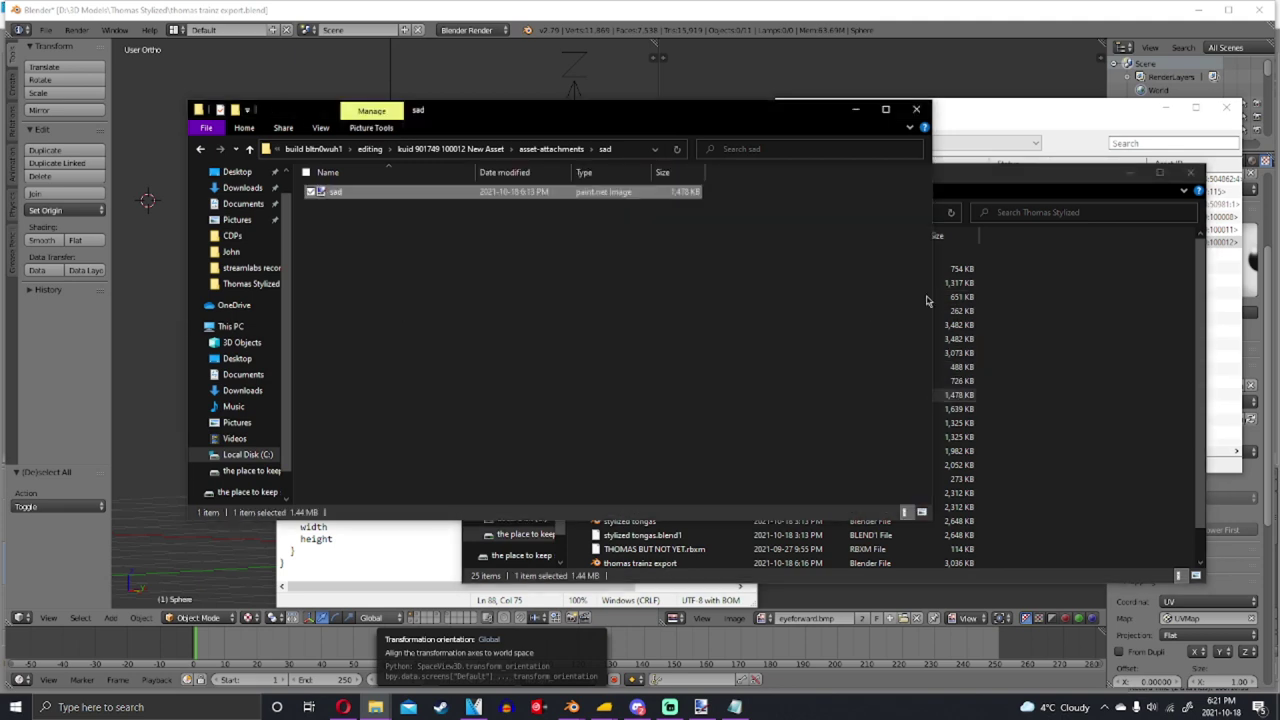
Copy sad.im and the sad.texture text file from export/FACES/sad into the asset's sad folder
{"action": "left_click", "coordinate": [1069, 299]}
{"action": "double_click", "coordinate": [619, 258]}
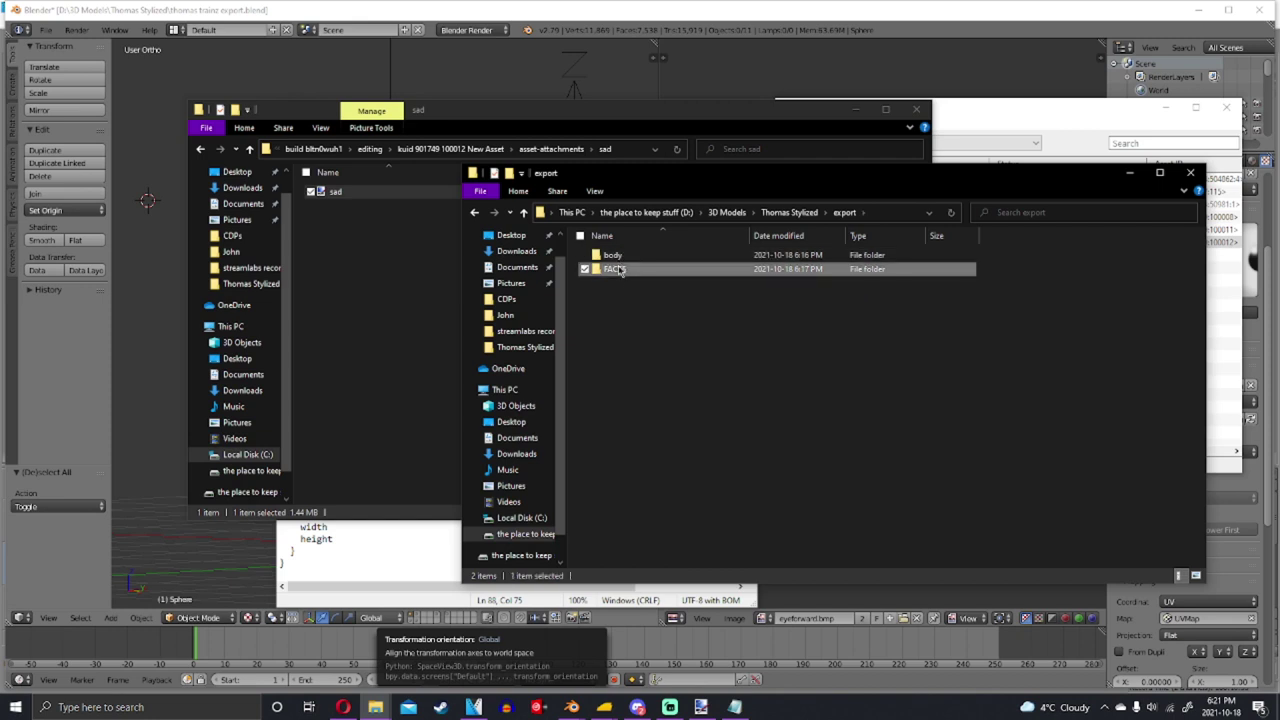
{"action": "double_click", "coordinate": [612, 268]}
{"action": "double_click", "coordinate": [610, 255]}
{"action": "left_click", "coordinate": [612, 269]}
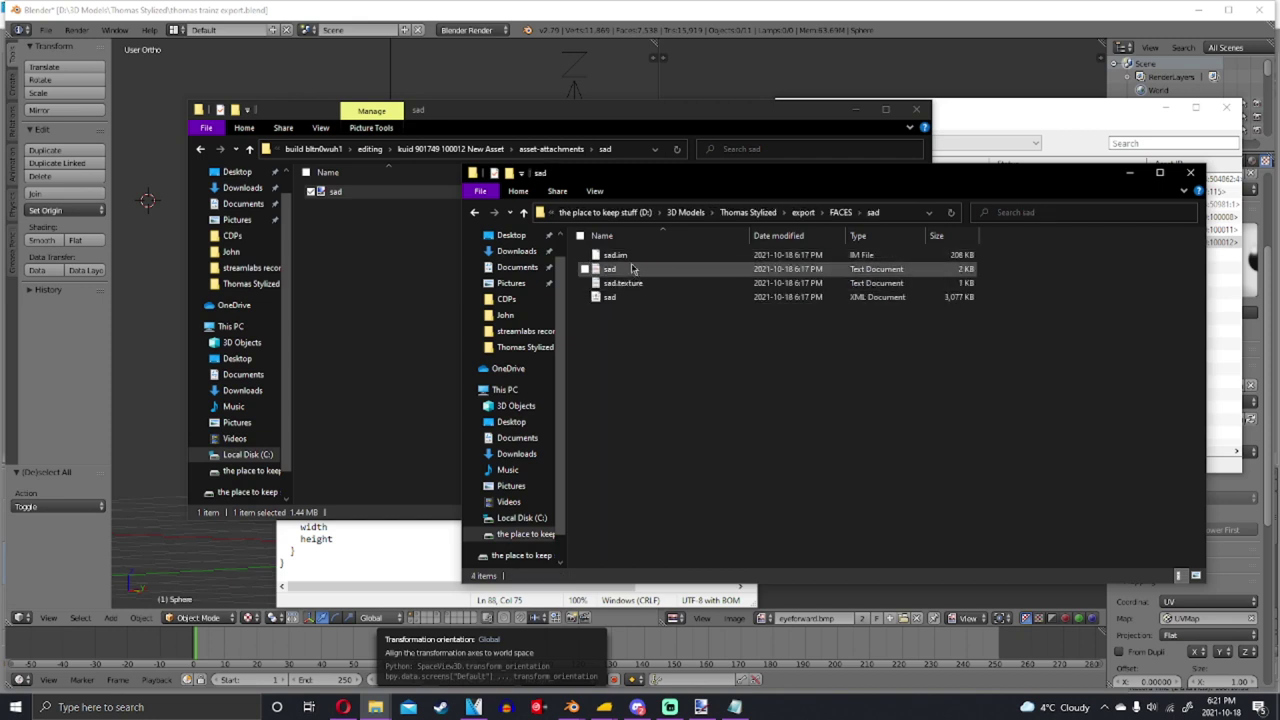
{"action": "left_click", "coordinate": [612, 269]}
{"action": "left_click", "coordinate": [615, 255]}
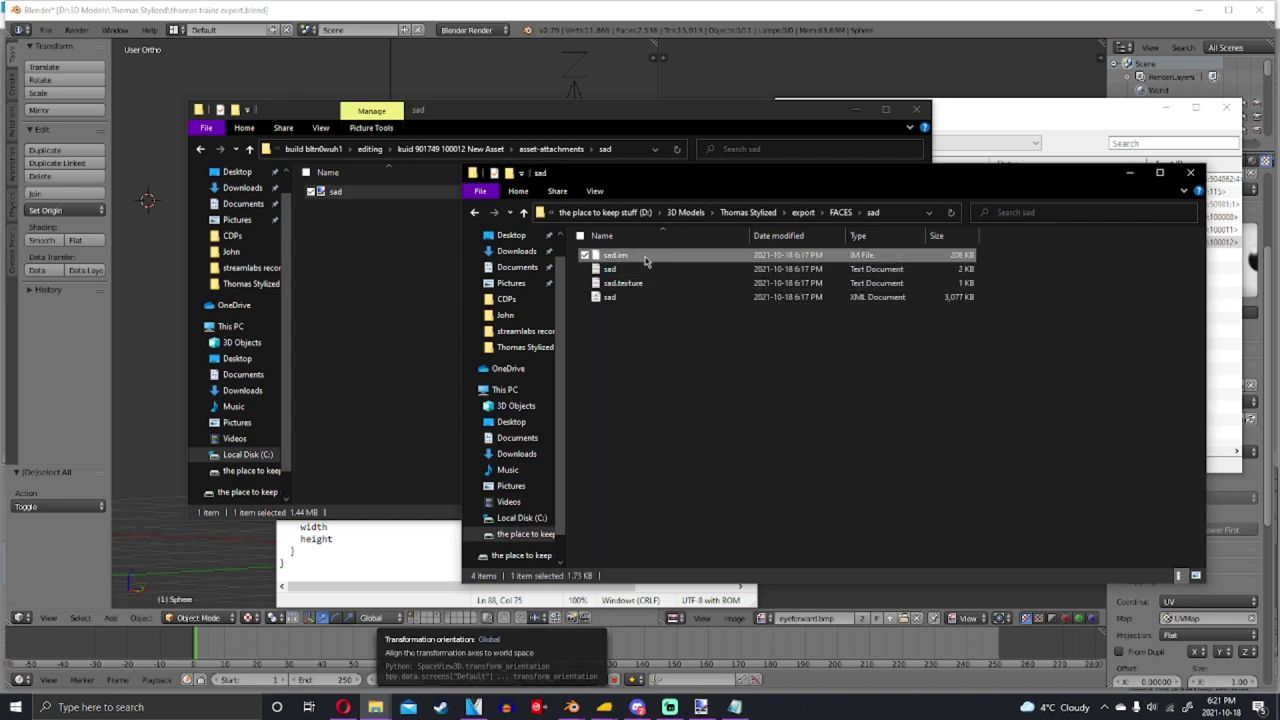
{"action": "left_click", "coordinate": [630, 283], "text": "ctrl"}
{"action": "left_click_drag", "start_coordinate": [630, 283], "coordinate": [384, 274]}
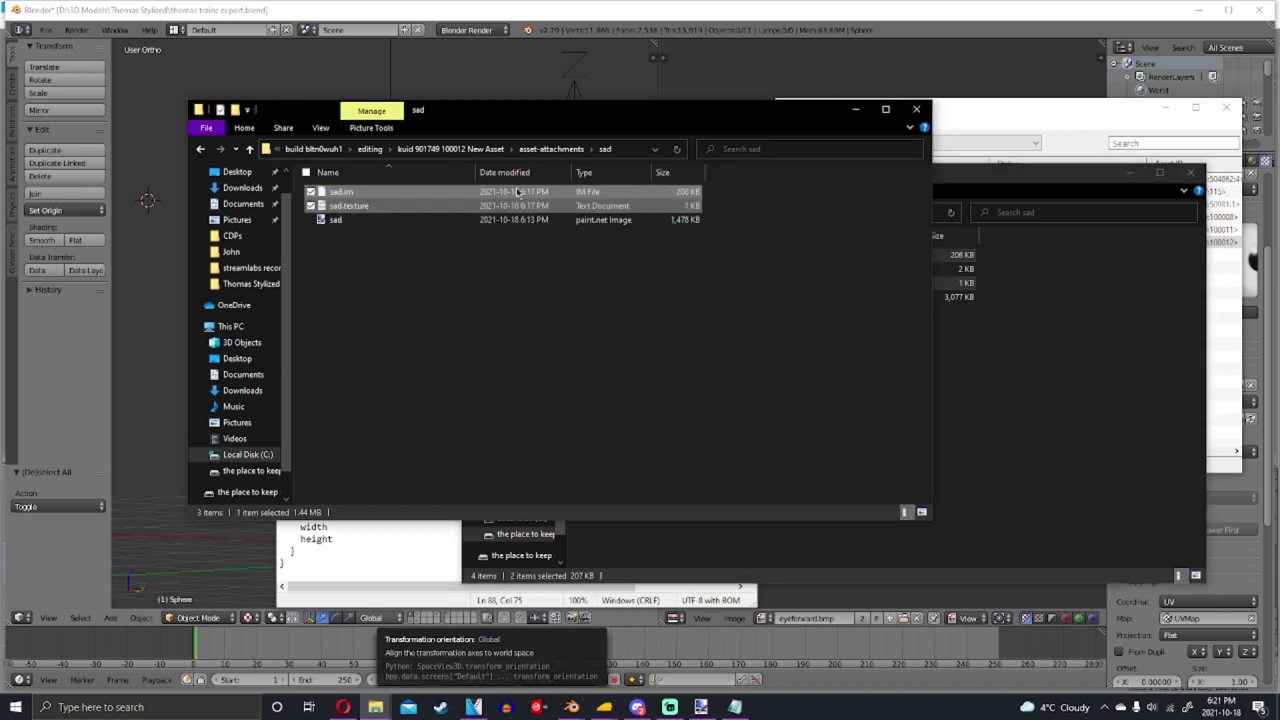
Create a second folder named smile in asset-attachments
{"action": "left_click", "coordinate": [551, 148]}
{"action": "right_click", "coordinate": [465, 418]}
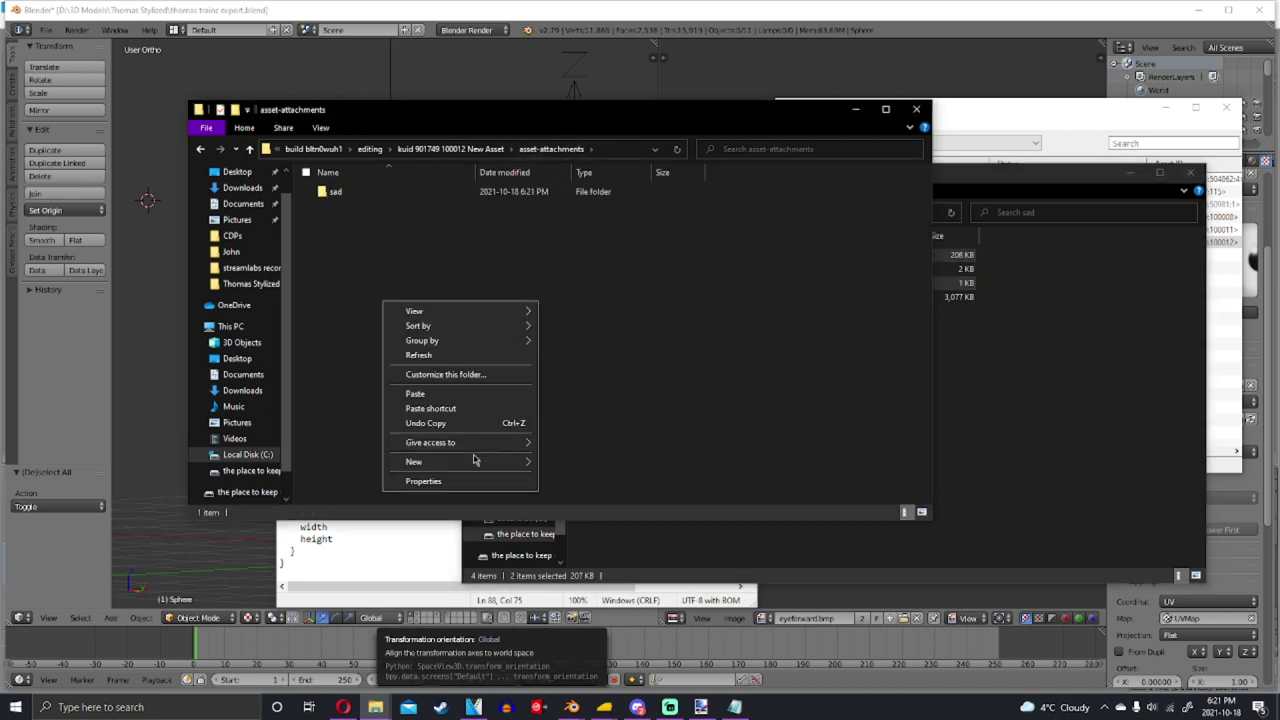
{"action": "mouse_move", "coordinate": [460, 461]}
{"action": "left_click", "coordinate": [590, 464]}
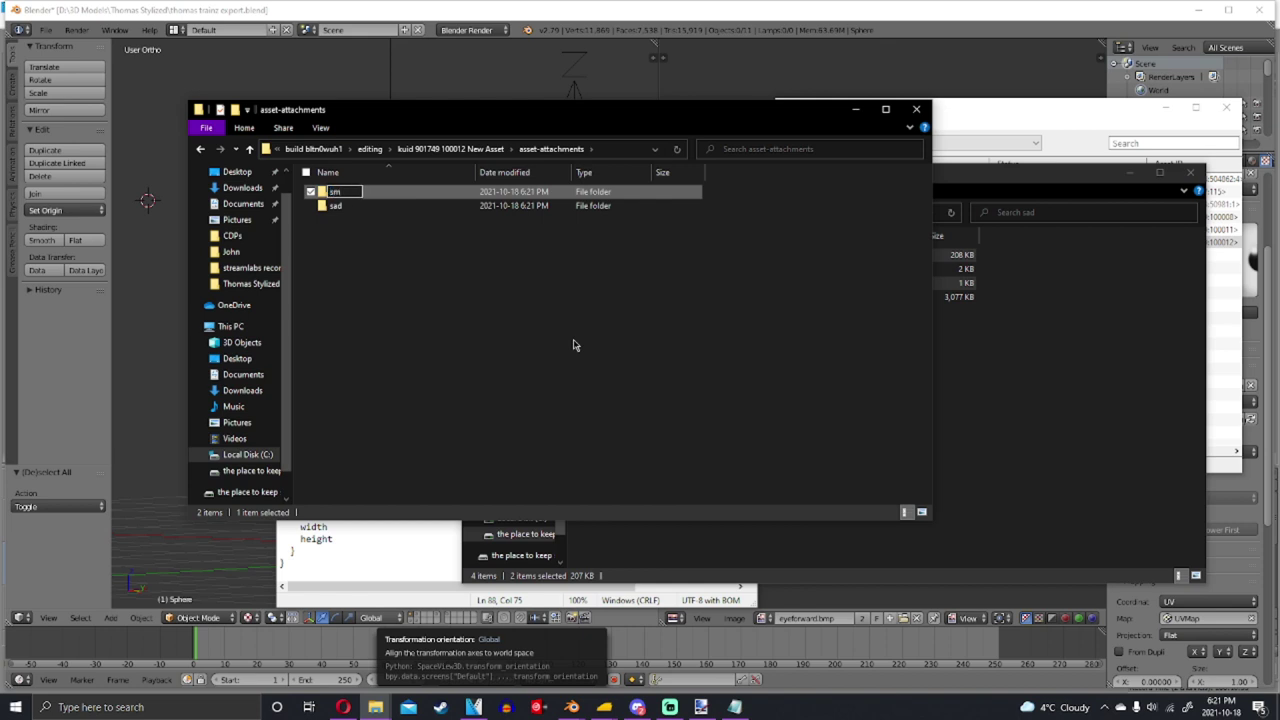
{"action": "type", "text": "smile"}
{"action": "key", "text": "Return"}
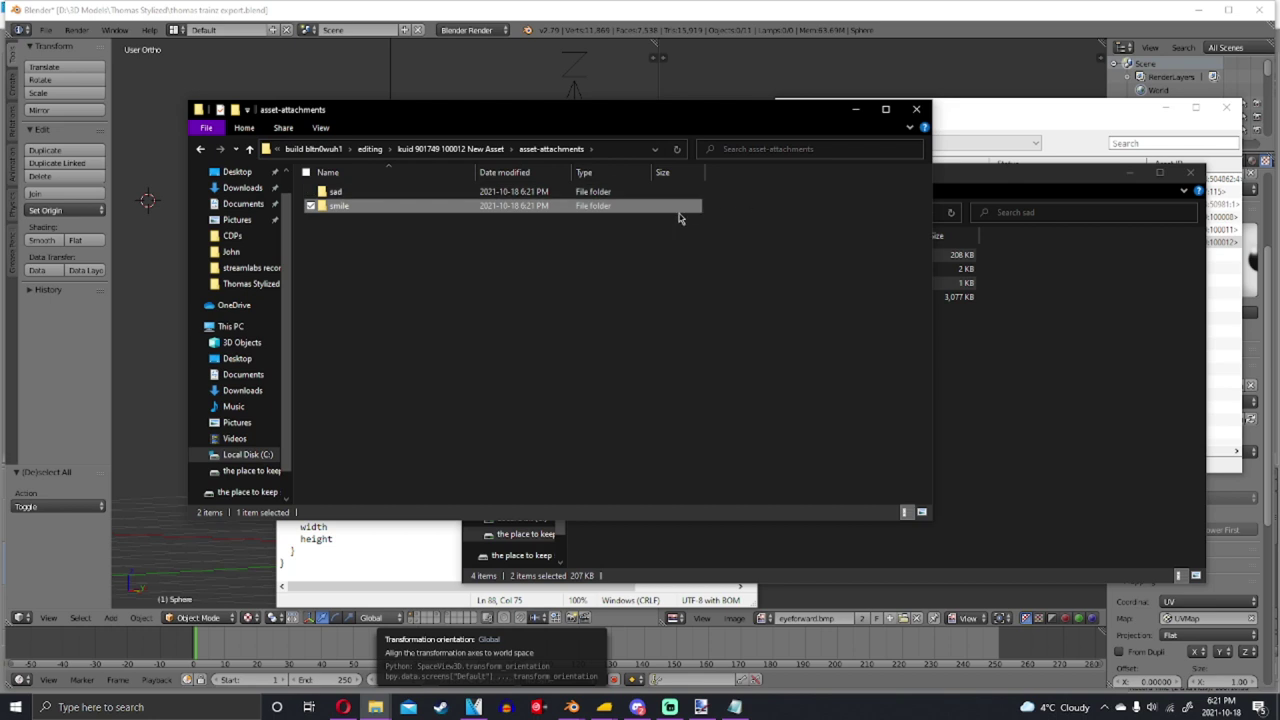
Copy smile.im and the smile.texture text file from export/FACES/smile into the asset's smile folder
{"action": "key", "text": "Return"}
{"action": "left_click", "coordinate": [1063, 371]}
{"action": "left_click", "coordinate": [846, 212]}
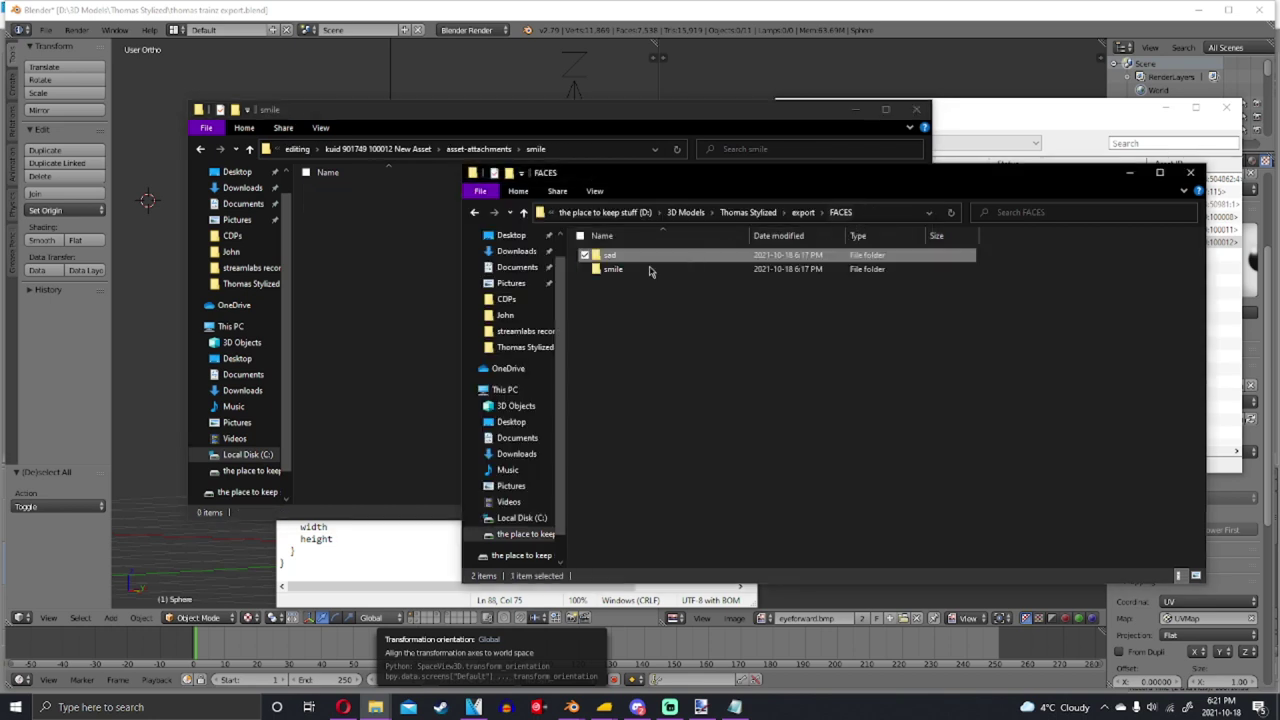
{"action": "double_click", "coordinate": [612, 269]}
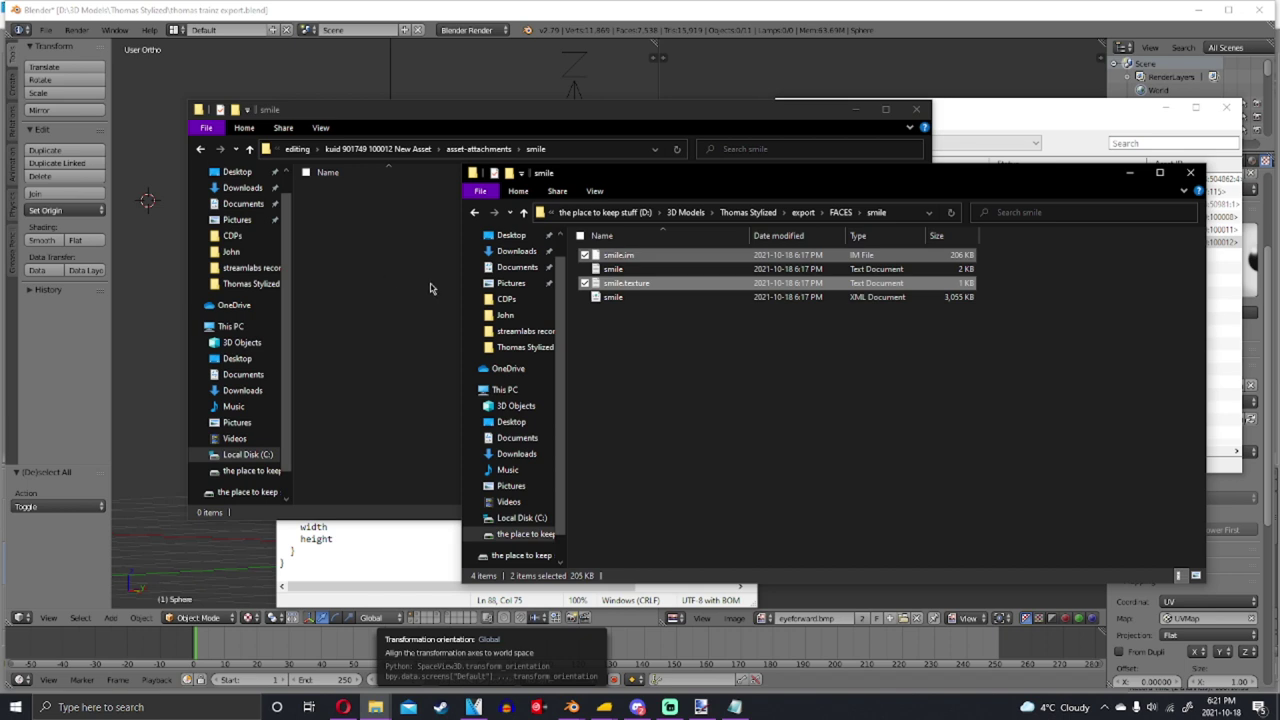
{"action": "left_click_drag", "start_coordinate": [625, 285], "coordinate": [643, 243]}
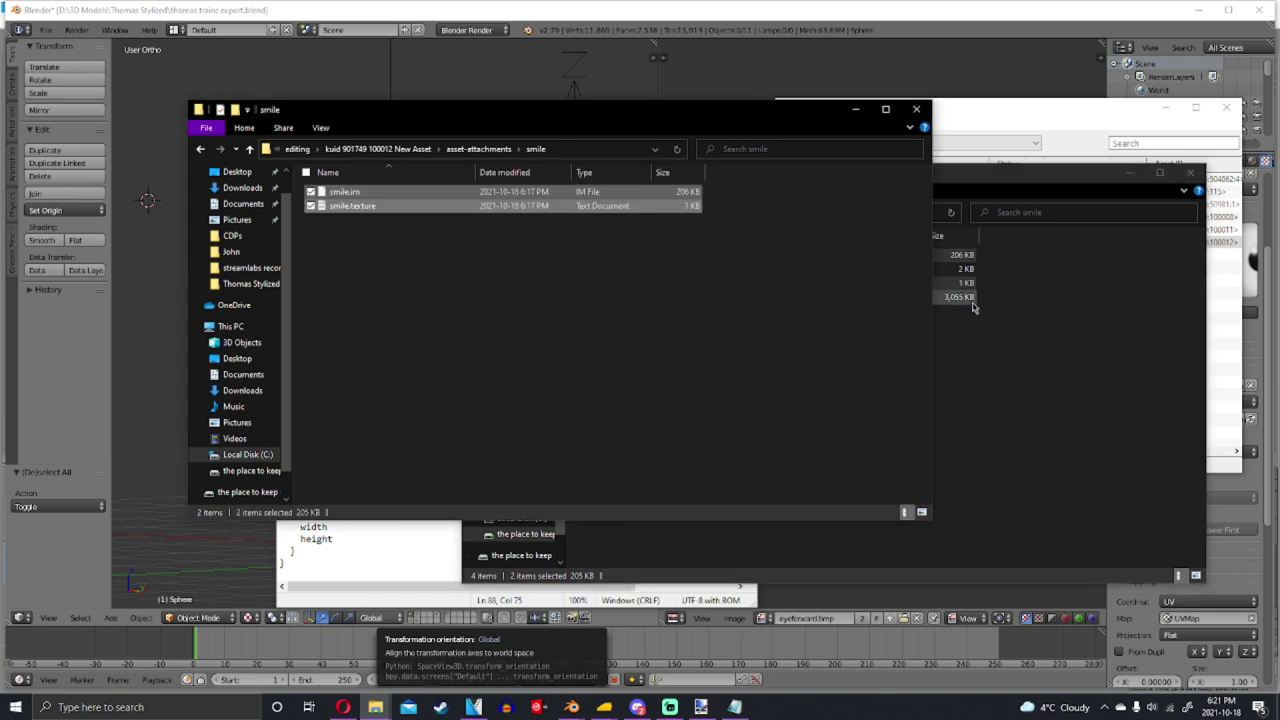
Copy the smile image from the Thomas Stylized folder into the asset's smile folder
{"action": "left_click", "coordinate": [705, 230]}
{"action": "left_click", "coordinate": [766, 214]}
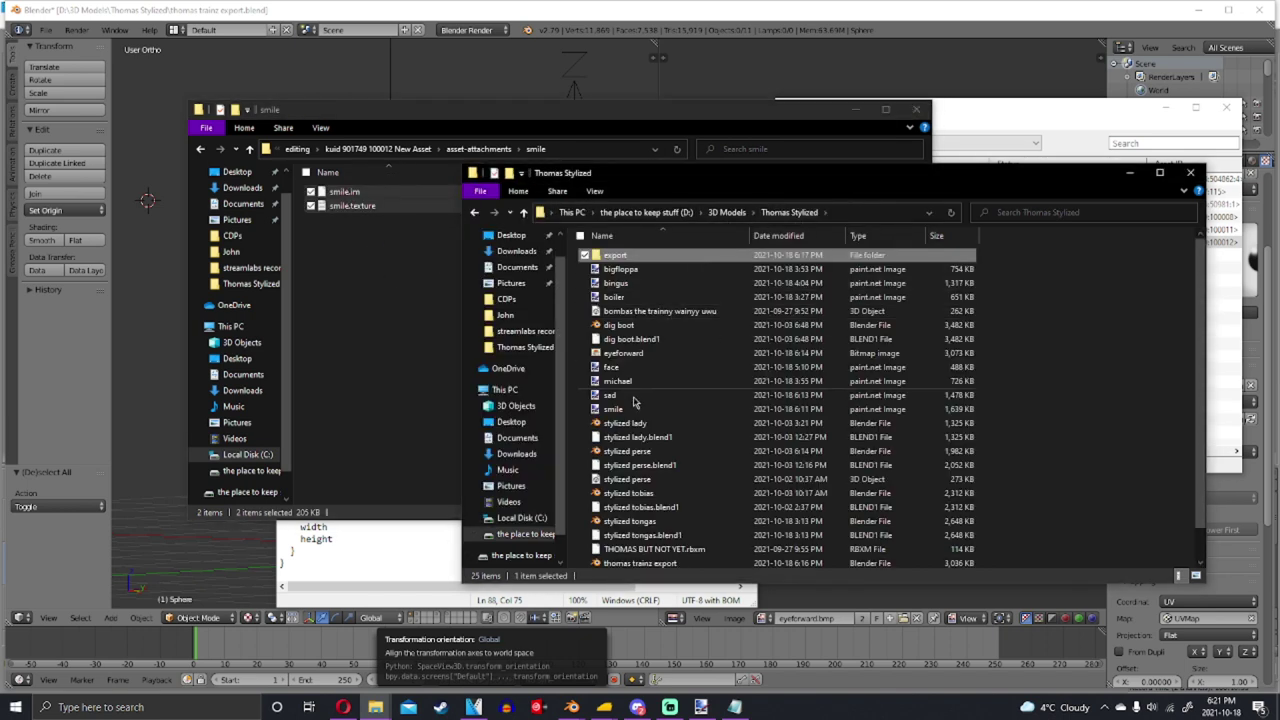
{"action": "left_click_drag", "start_coordinate": [631, 409], "coordinate": [372, 330]}
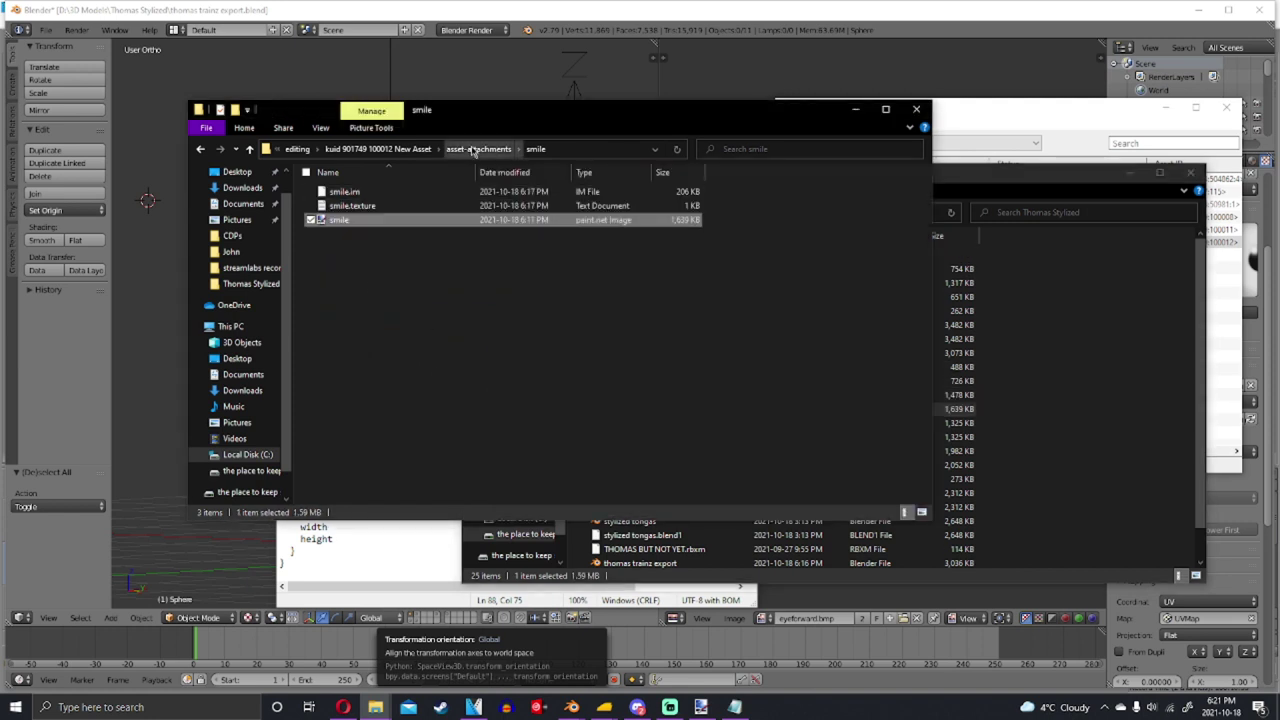
Return to the New Asset's main folder and submit the asset's edits in Content Manager
{"action": "left_click", "coordinate": [476, 153]}
{"action": "left_click", "coordinate": [465, 149]}
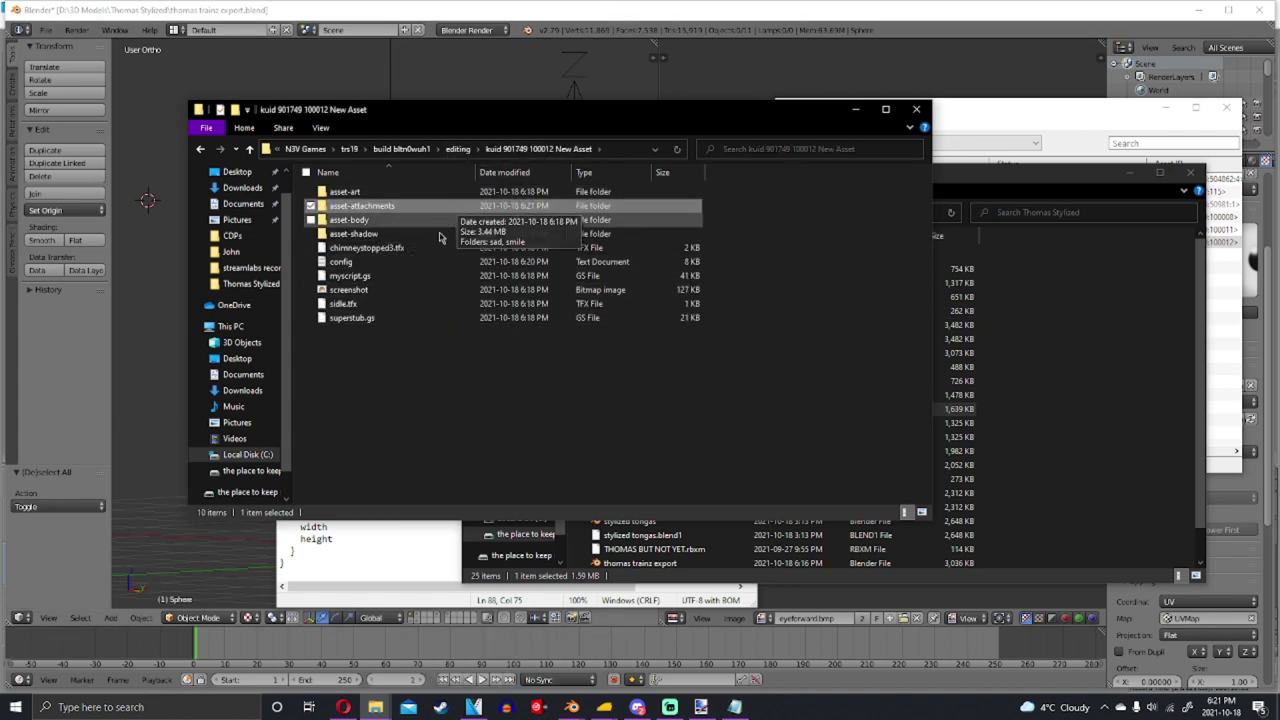
{"action": "mouse_move", "coordinate": [613, 714]}
{"action": "left_click", "coordinate": [651, 663]}
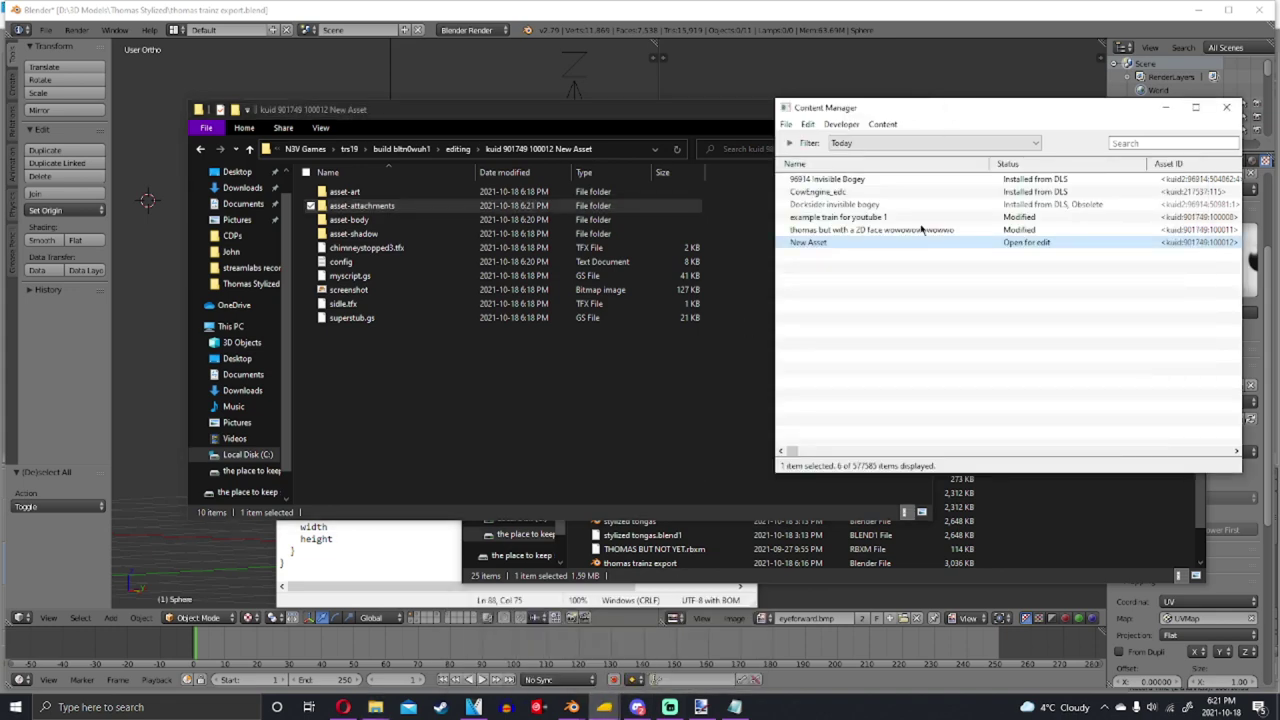
{"action": "right_click", "coordinate": [928, 242]}
{"action": "left_click", "coordinate": [958, 391]}
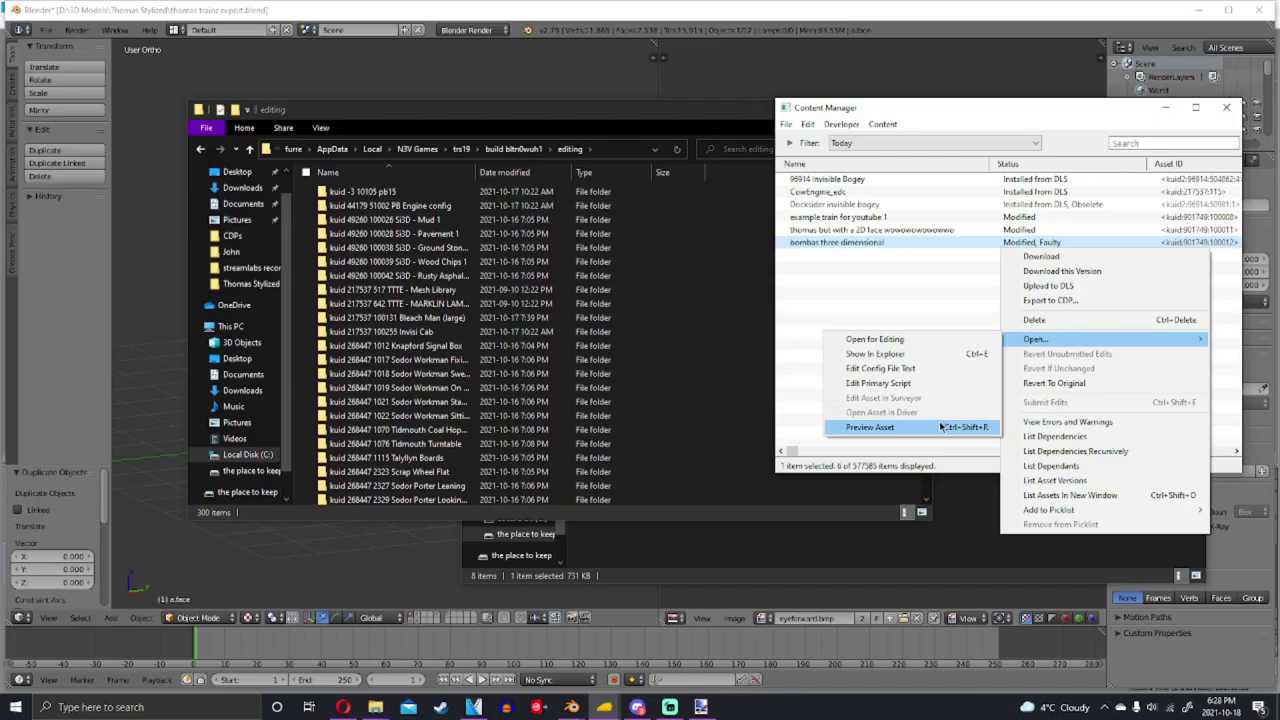
Preview the bombas three dimensional asset, inspect its body and 3D face from several angles, and close the preview
{"action": "left_click", "coordinate": [880, 506]}
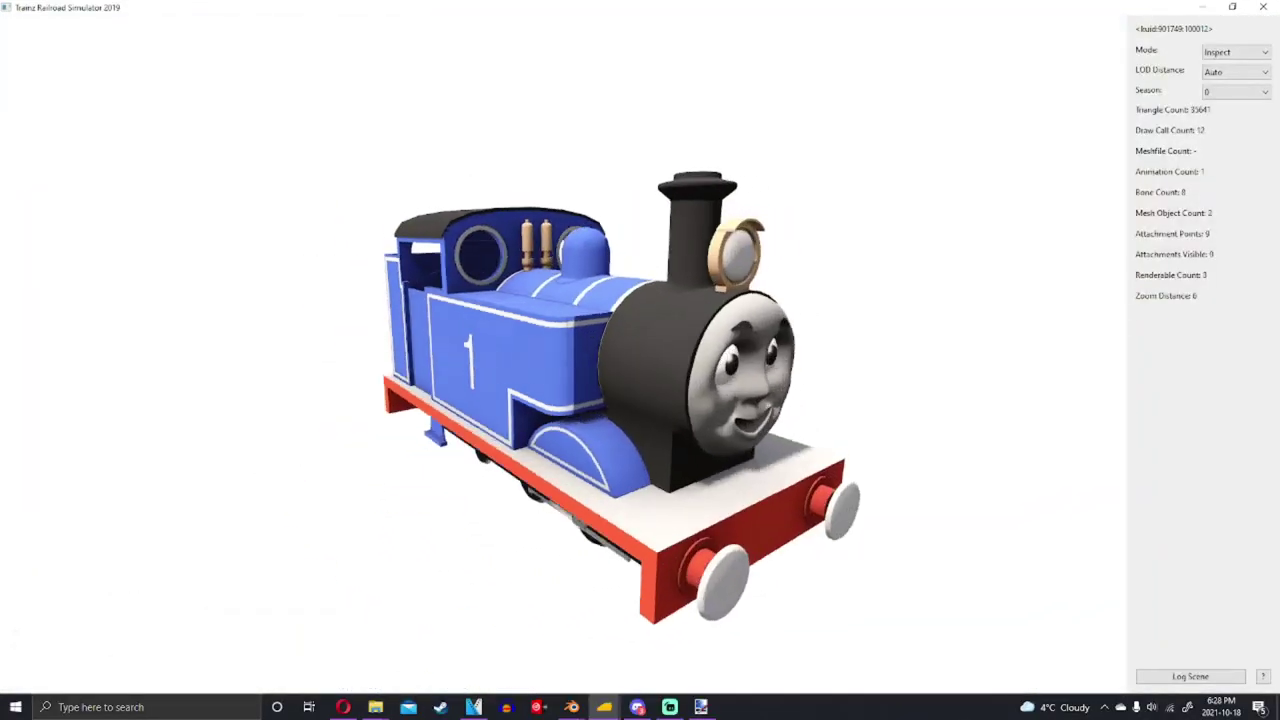
{"action": "left_click_drag", "start_coordinate": [480, 350], "coordinate": [650, 180]}
{"action": "scroll", "coordinate": [564, 354], "scroll_direction": "up", "scroll_amount": 3}
{"action": "left_click_drag", "start_coordinate": [564, 300], "coordinate": [740, 430]}
{"action": "left_click_drag", "start_coordinate": [1040, 220], "coordinate": [865, 338]}
{"action": "scroll", "coordinate": [910, 350], "scroll_direction": "down", "scroll_amount": 3}
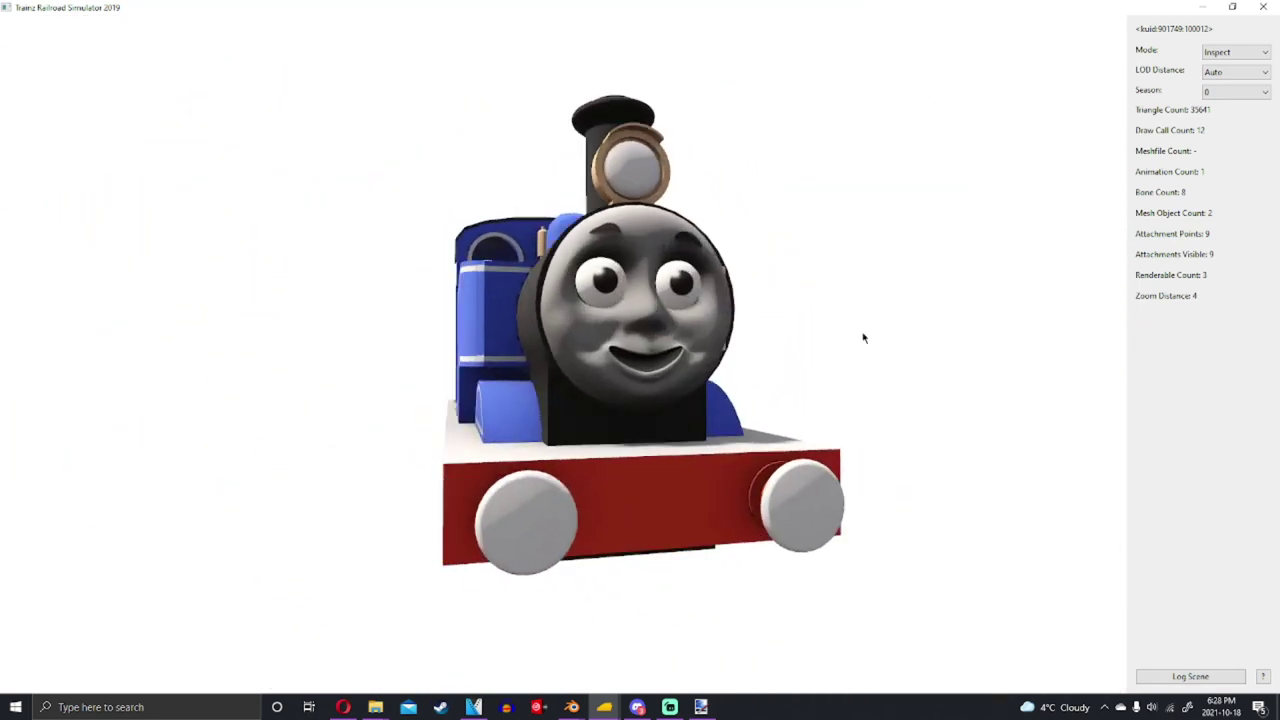
{"action": "left_click", "coordinate": [1270, 6]}
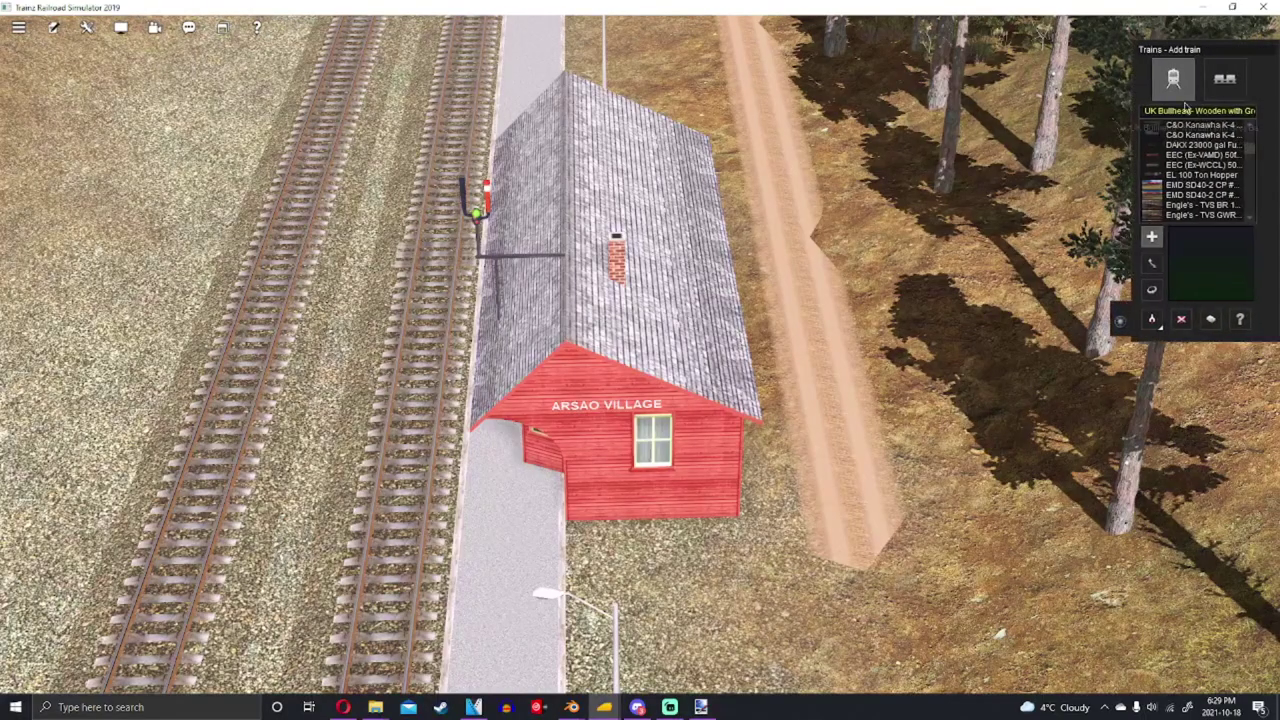
Find bombas three dimensional in the train list with "bomb" and place it on the track beside Arsao Village station
{"action": "type", "text": "bomb"}
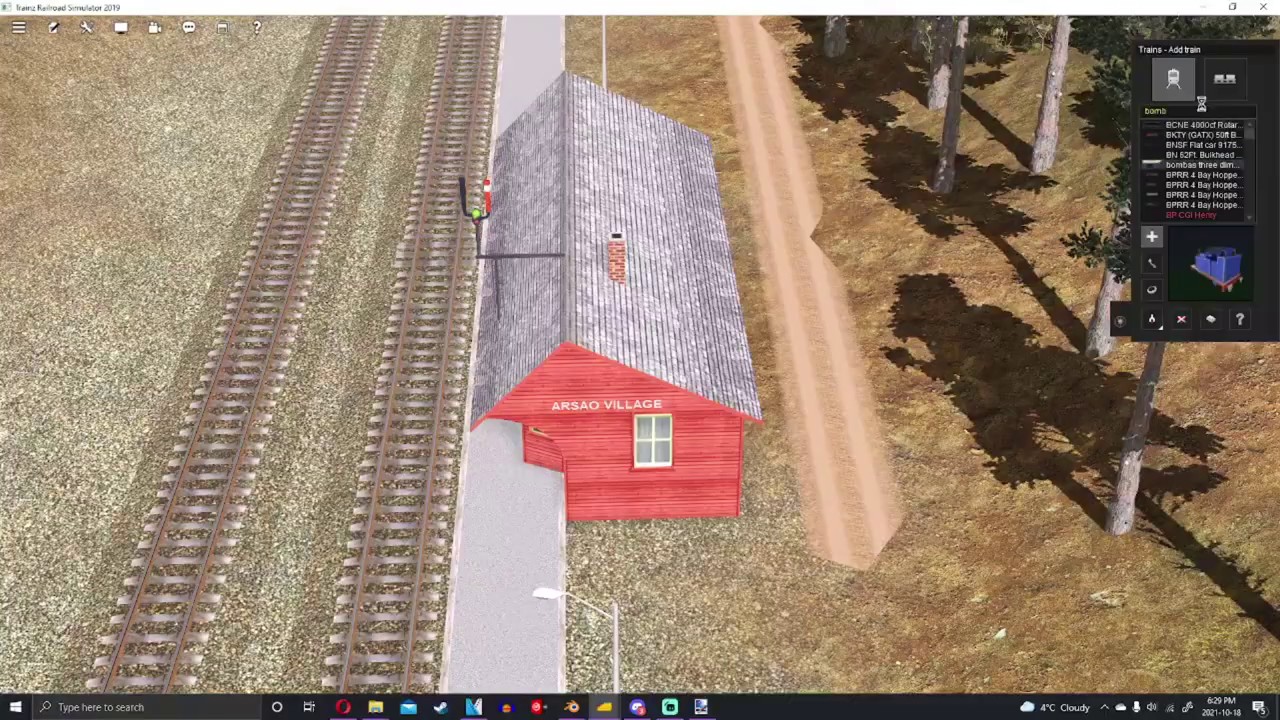
{"action": "left_click", "coordinate": [424, 372]}
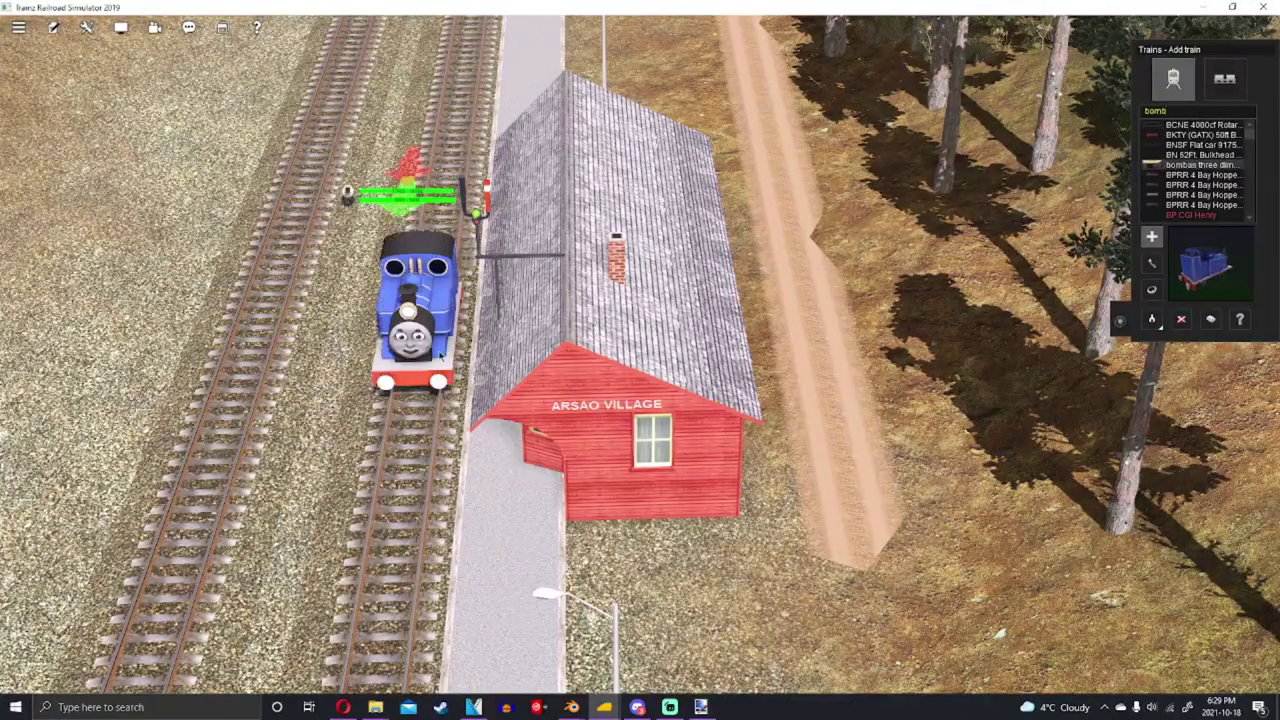
{"action": "scroll", "coordinate": [440, 354], "scroll_direction": "up", "scroll_amount": 6}
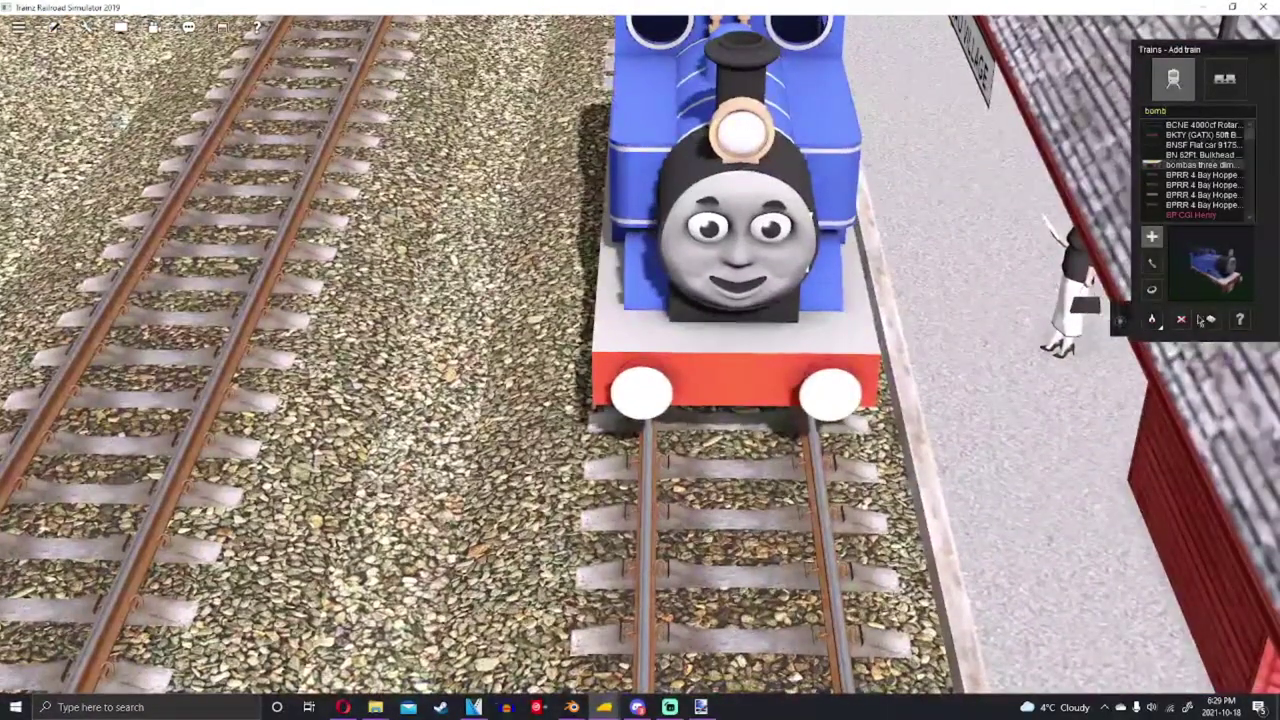
Open the placed engine's properties and set its sub mesh attachment to sad
{"action": "left_click", "coordinate": [601, 302]}
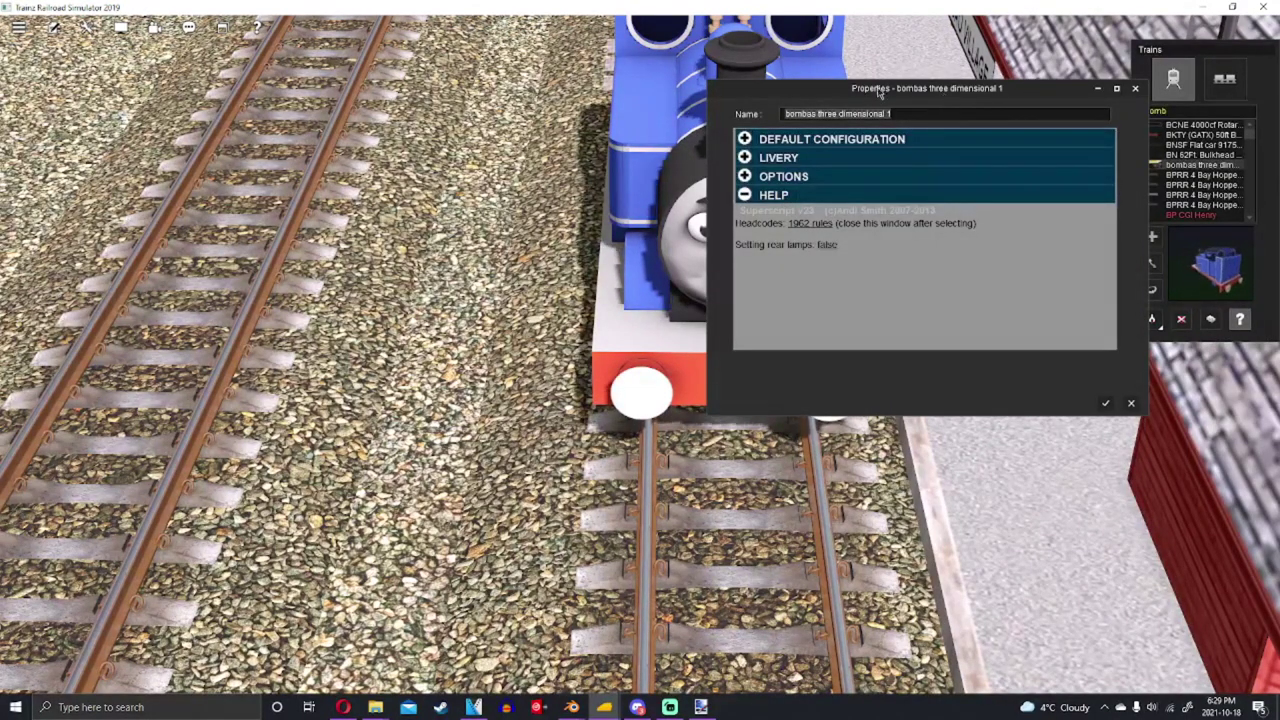
{"action": "left_click_drag", "start_coordinate": [836, 95], "coordinate": [158, 125]}
{"action": "left_click", "coordinate": [68, 206]}
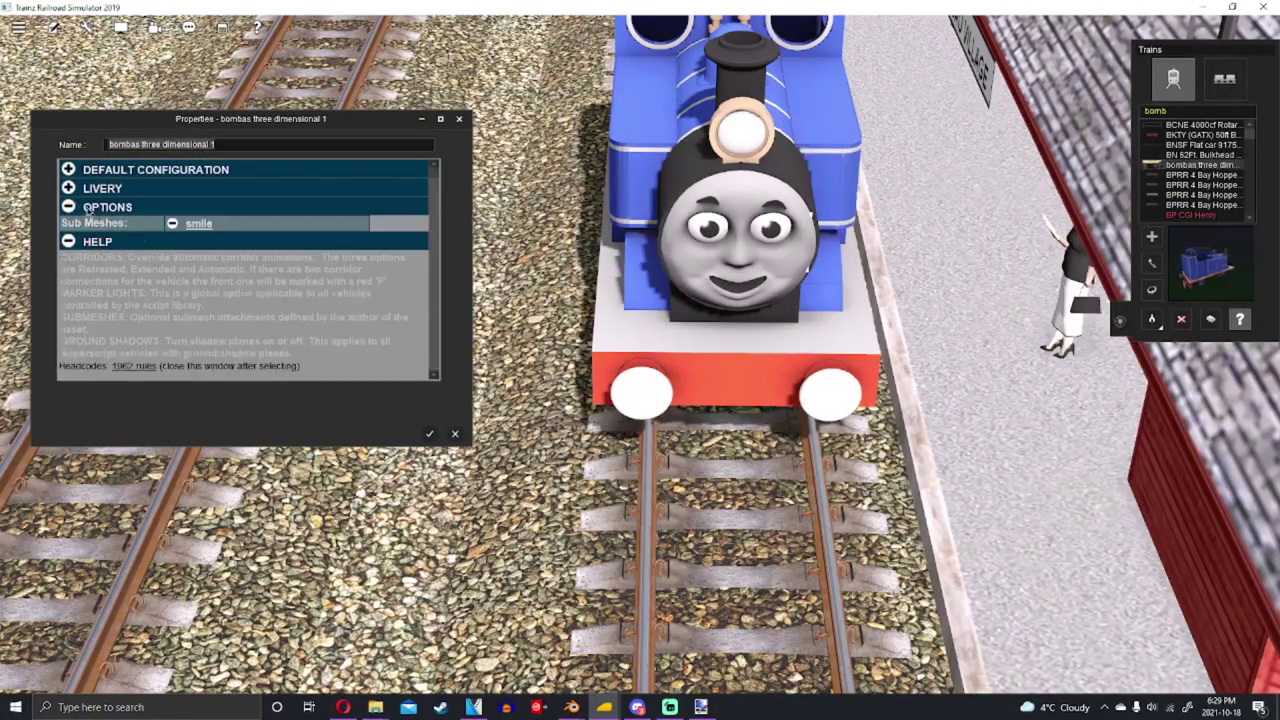
{"action": "left_click", "coordinate": [199, 223]}
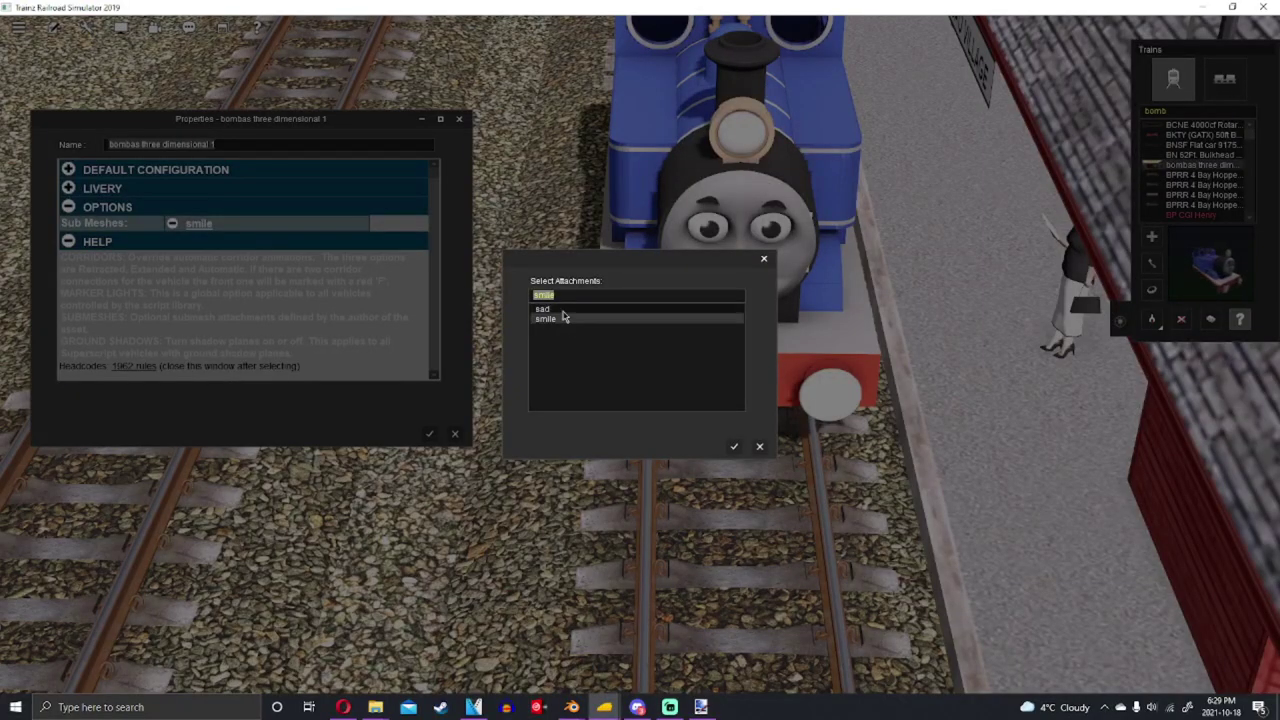
{"action": "left_click", "coordinate": [736, 448]}
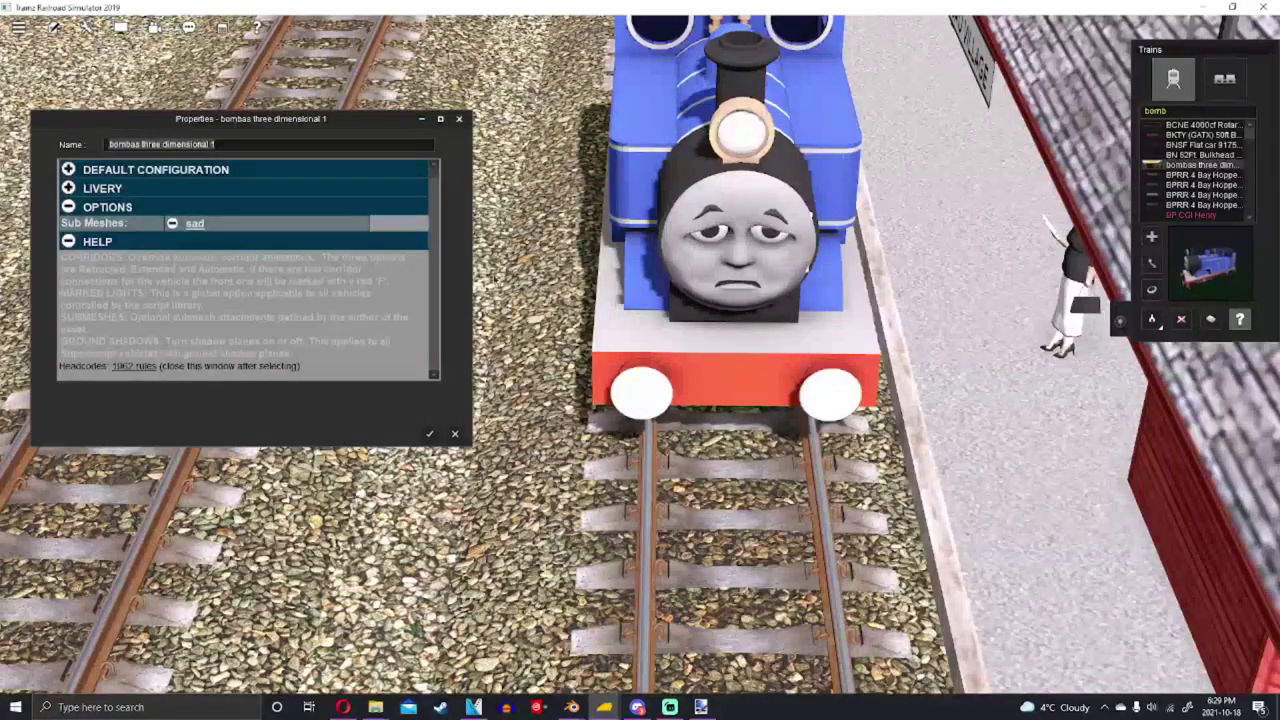
Set the engine's operator livery to Right and close its properties
{"action": "left_click", "coordinate": [68, 206]}
{"action": "left_click", "coordinate": [68, 188]}
{"action": "left_click", "coordinate": [207, 220]}
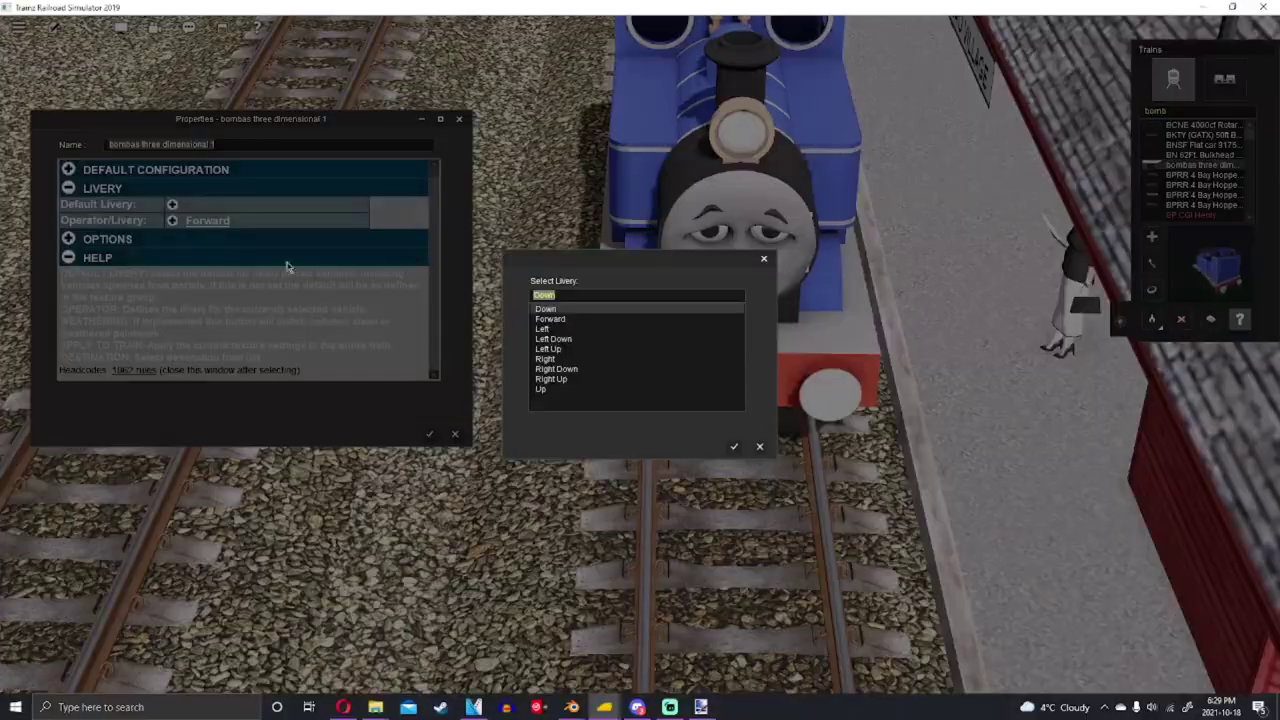
{"action": "left_click", "coordinate": [736, 448]}
{"action": "left_click", "coordinate": [454, 433]}
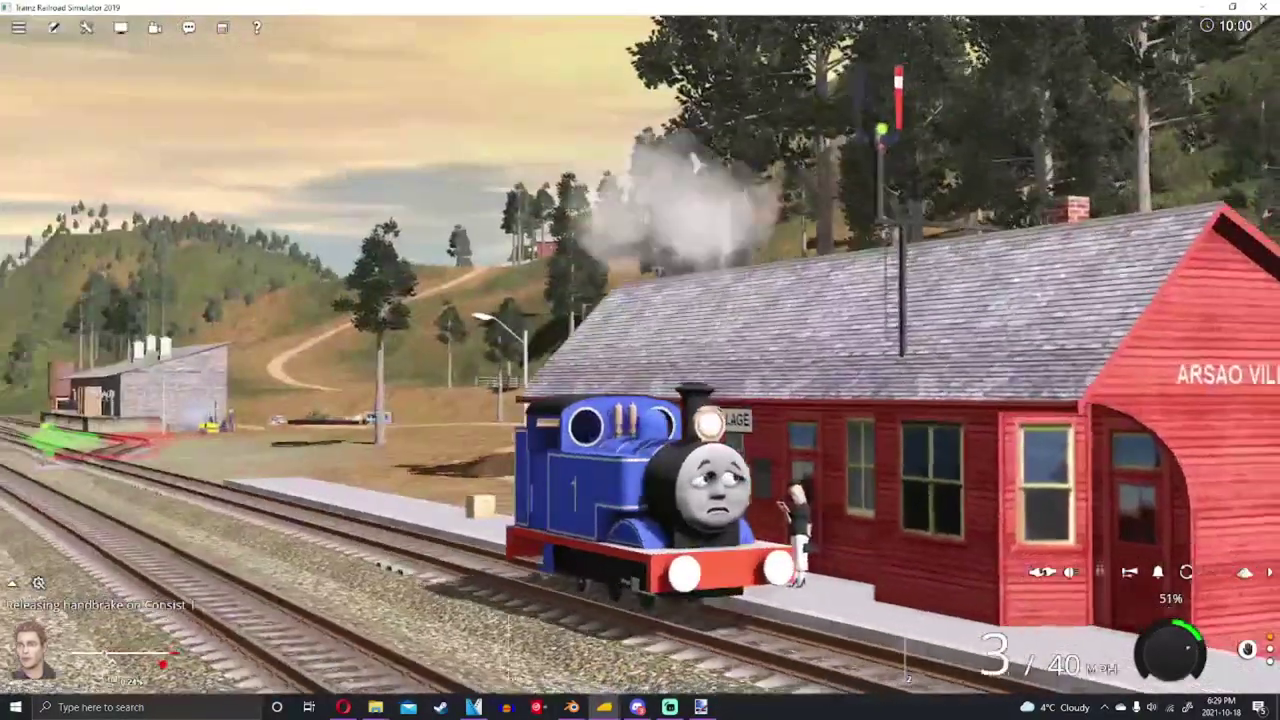
Examine the driving engine and its face from different angles beside Arsao Village station
{"action": "right_click_drag", "start_coordinate": [1150, 450], "coordinate": [765, 432]}
{"action": "scroll", "coordinate": [984, 434], "scroll_direction": "up", "scroll_amount": 3}
{"action": "scroll", "coordinate": [984, 434], "scroll_direction": "down", "scroll_amount": 3}
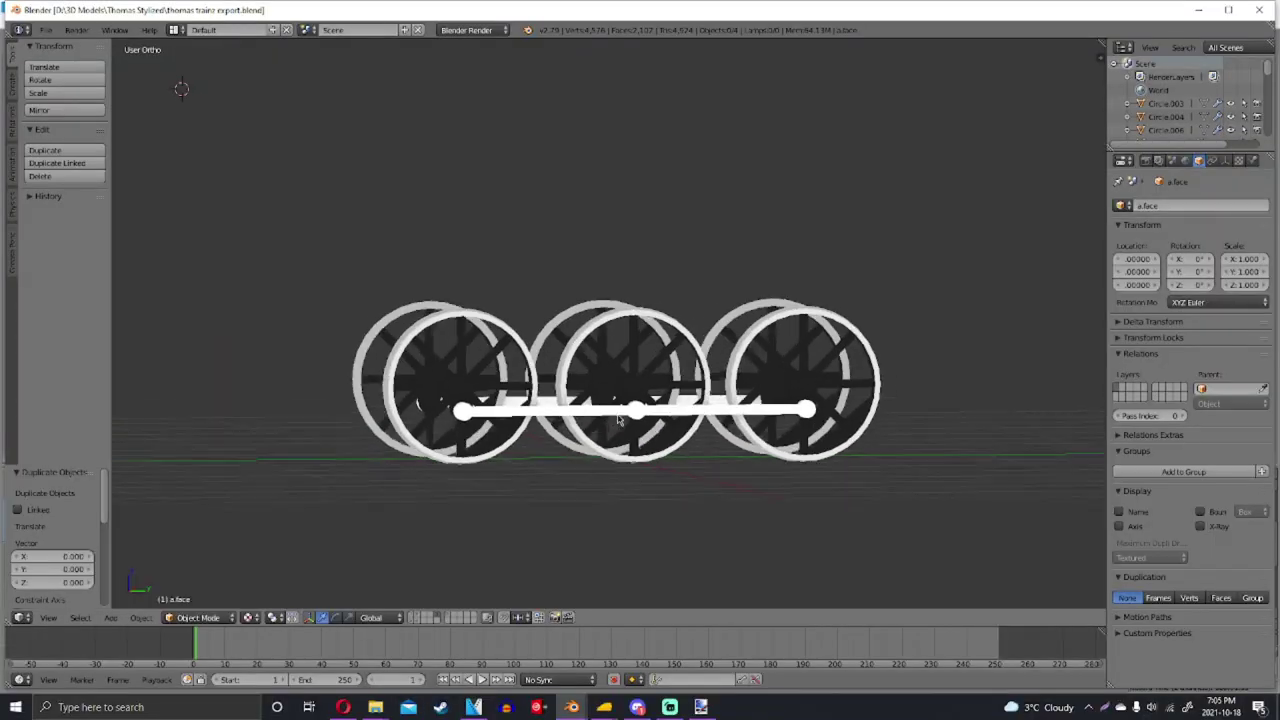
Switch to Blender and examine the wheels and coupling rods from another angle
{"action": "middle_click_drag", "start_coordinate": [660, 440], "coordinate": [898, 416]}
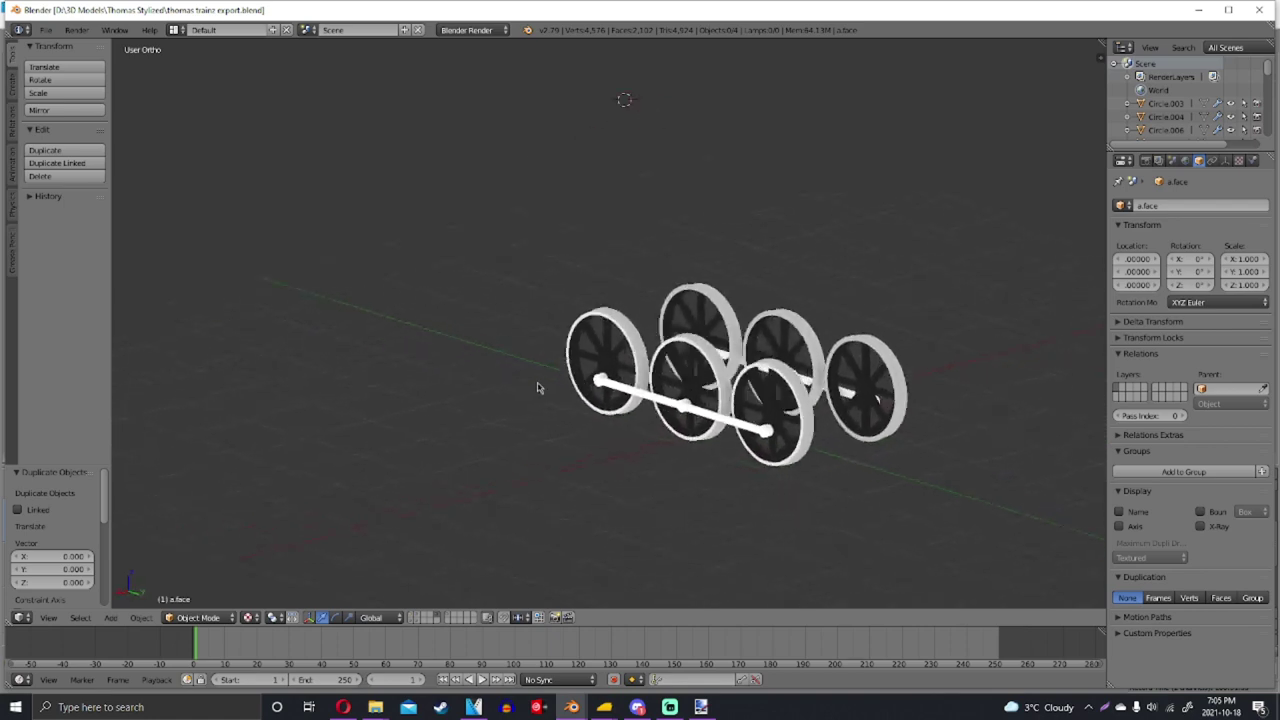
Examine the six wheels and both coupling rods up close from the opposite side
{"action": "scroll", "coordinate": [615, 389], "scroll_direction": "up", "scroll_amount": 6}
{"action": "middle_click_drag", "start_coordinate": [538, 388], "coordinate": [691, 391]}
{"action": "scroll", "coordinate": [615, 389], "scroll_direction": "down", "scroll_amount": 6}
{"action": "scroll", "coordinate": [617, 369], "scroll_direction": "up", "scroll_amount": 4}
{"action": "scroll", "coordinate": [691, 391], "scroll_direction": "down", "scroll_amount": 4}
{"action": "scroll", "coordinate": [689, 392], "scroll_direction": "up", "scroll_amount": 5}
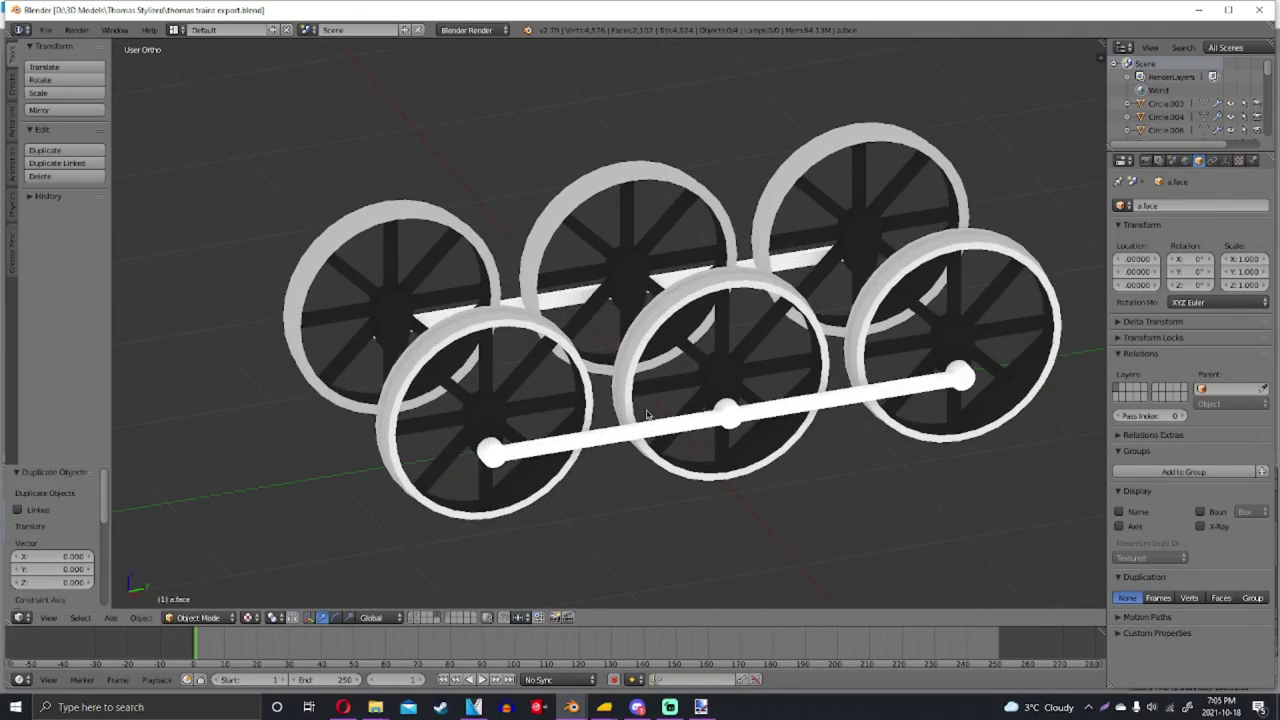
{"action": "scroll", "coordinate": [590, 392], "scroll_direction": "down", "scroll_amount": 2}
{"action": "scroll", "coordinate": [487, 392], "scroll_direction": "up", "scroll_amount": 2}
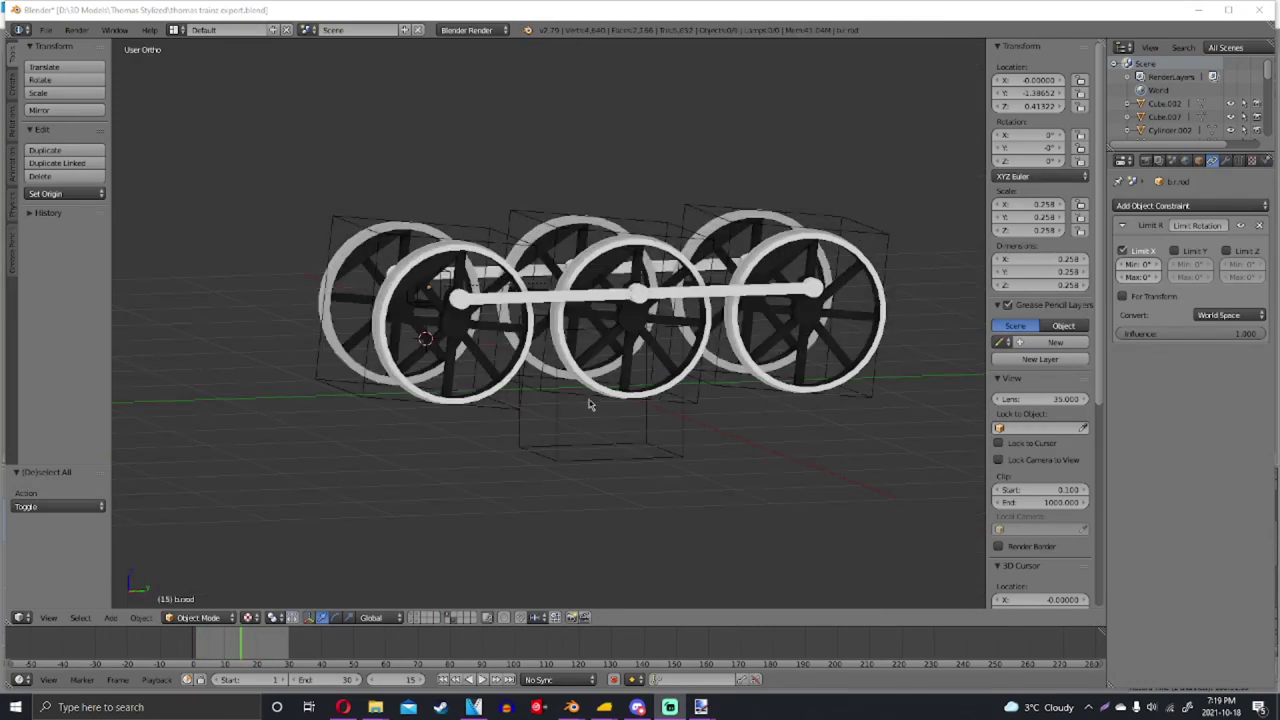
Play back the wheel and coupling rod animation, stop it, and return to the first frame
{"action": "middle_click_drag", "start_coordinate": [589, 404], "coordinate": [611, 531]}
{"action": "left_click", "coordinate": [478, 680]}
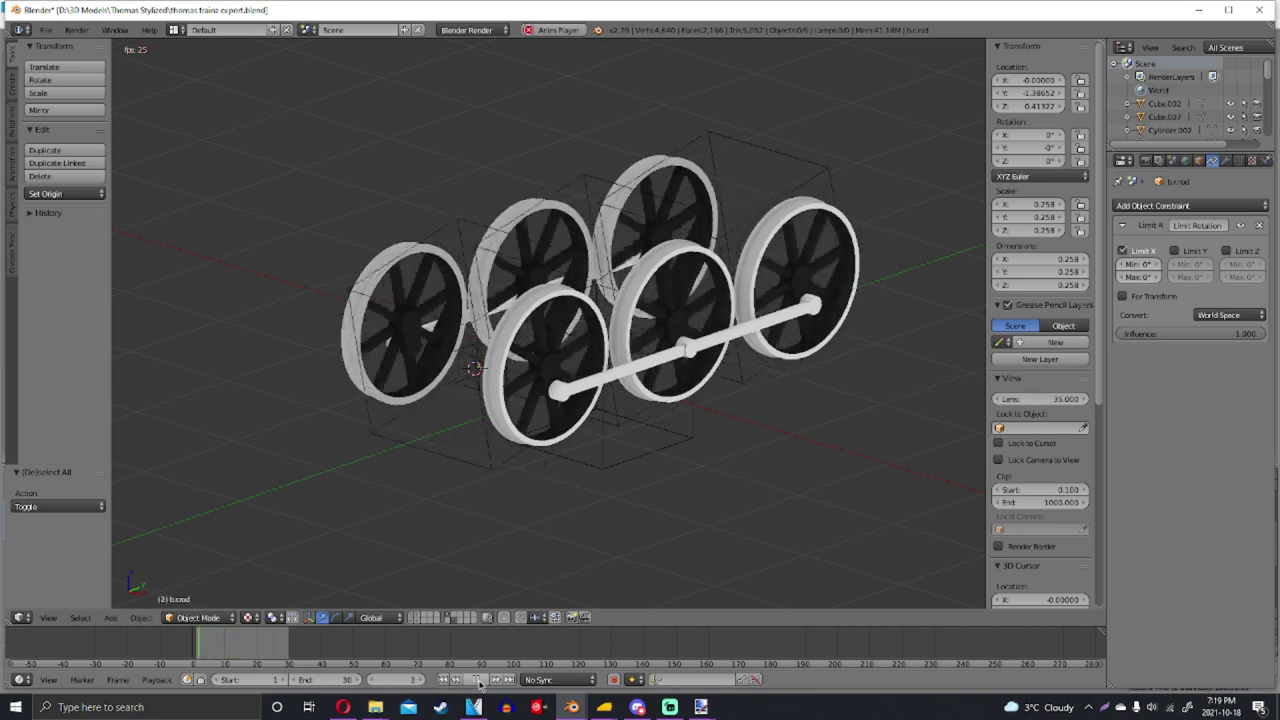
{"action": "key", "text": "Escape"}
{"action": "left_click", "coordinate": [446, 681]}
Parent the three wheel empties to the b.r.main empty, using Object parenting with Keep Transform
{"action": "middle_click_drag", "start_coordinate": [620, 550], "coordinate": [379, 417]}
{"action": "right_click", "coordinate": [367, 405]}
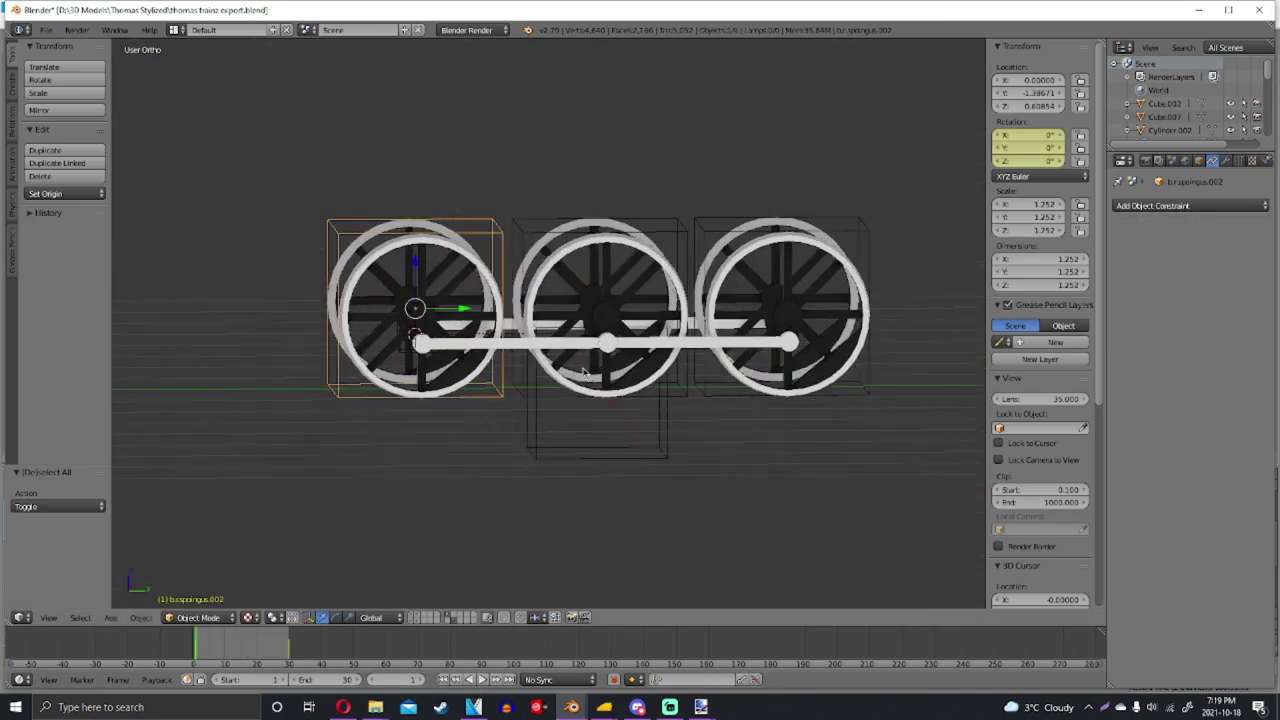
{"action": "right_click", "coordinate": [566, 402], "text": "shift"}
{"action": "right_click", "coordinate": [725, 408], "text": "shift"}
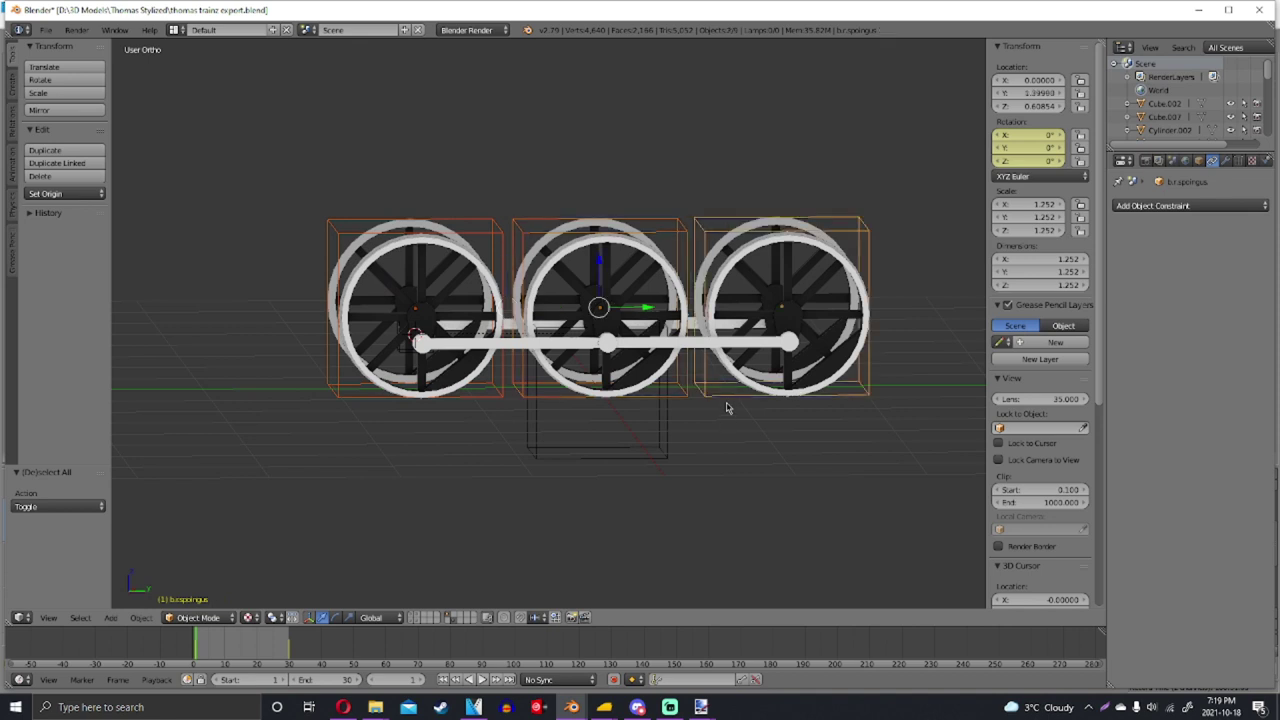
{"action": "right_click", "coordinate": [660, 451], "text": "shift"}
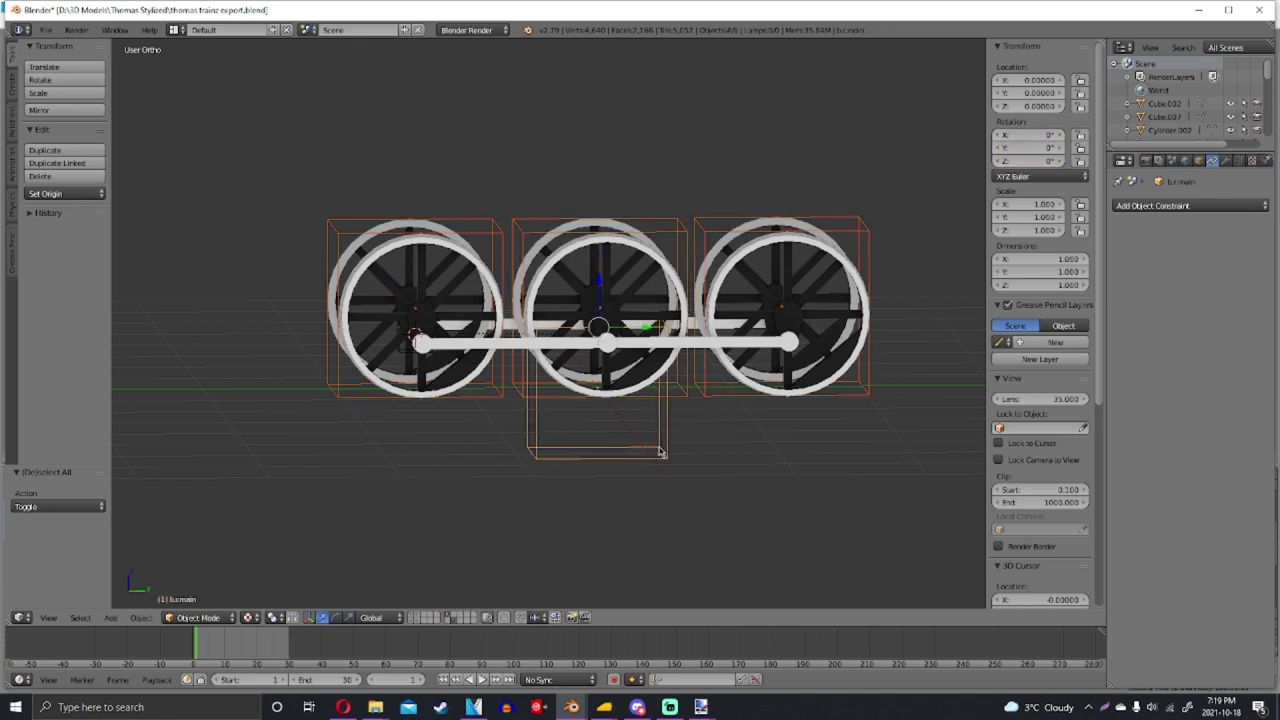
{"action": "key", "text": "ctrl+p"}
{"action": "left_click", "coordinate": [660, 453]}
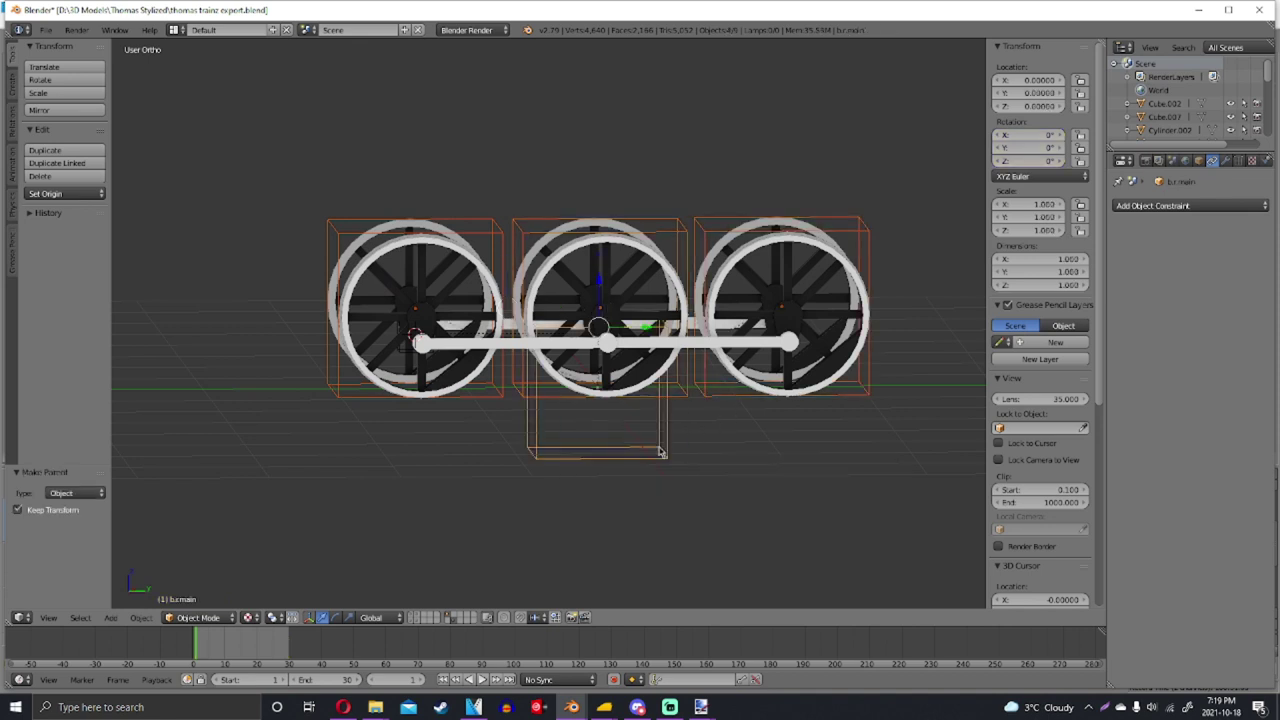
Deselect all objects and save over the existing thomas trainz export.blend file
{"action": "scroll", "coordinate": [657, 440], "scroll_direction": "down", "scroll_amount": 2}
{"action": "middle_click_drag", "start_coordinate": [642, 385], "coordinate": [679, 403]}
{"action": "key", "text": "a"}
{"action": "key", "text": "ctrl+s"}
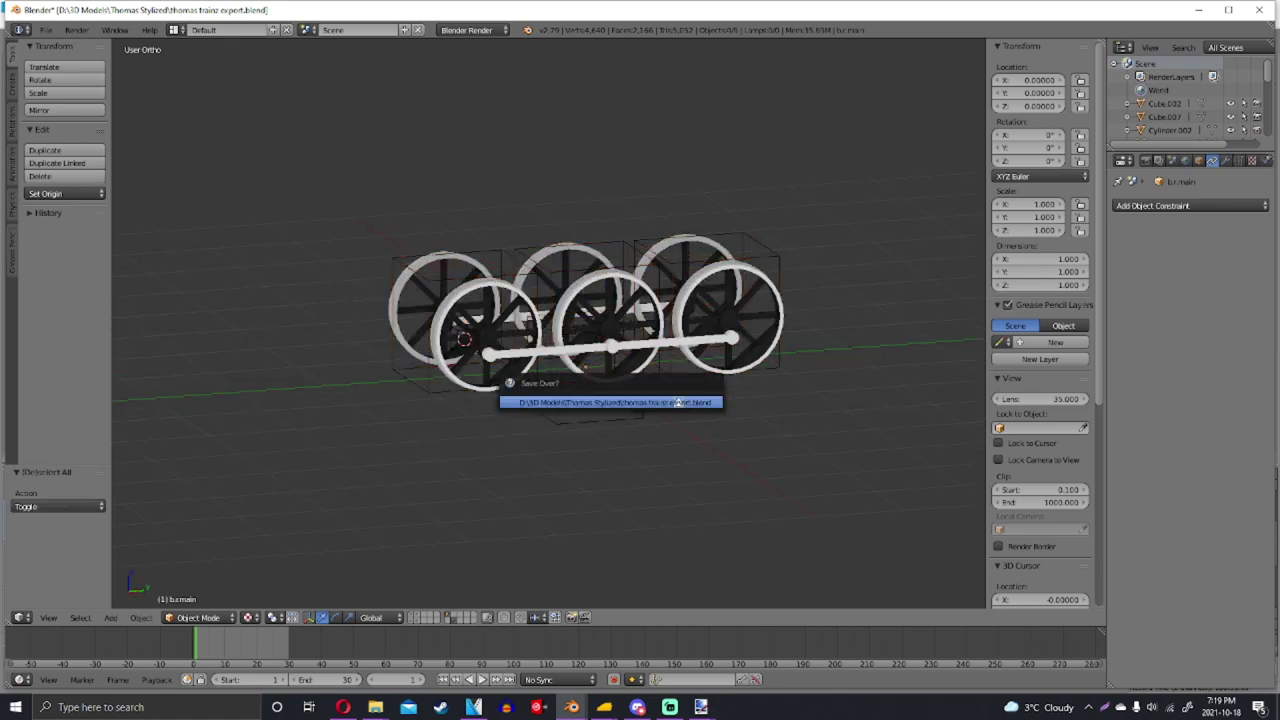
{"action": "left_click", "coordinate": [675, 399]}
Export the wheels as Trainz mesh and animation, with animation data included, into a new bogey folder inside the export folder
{"action": "left_click", "coordinate": [46, 30]}
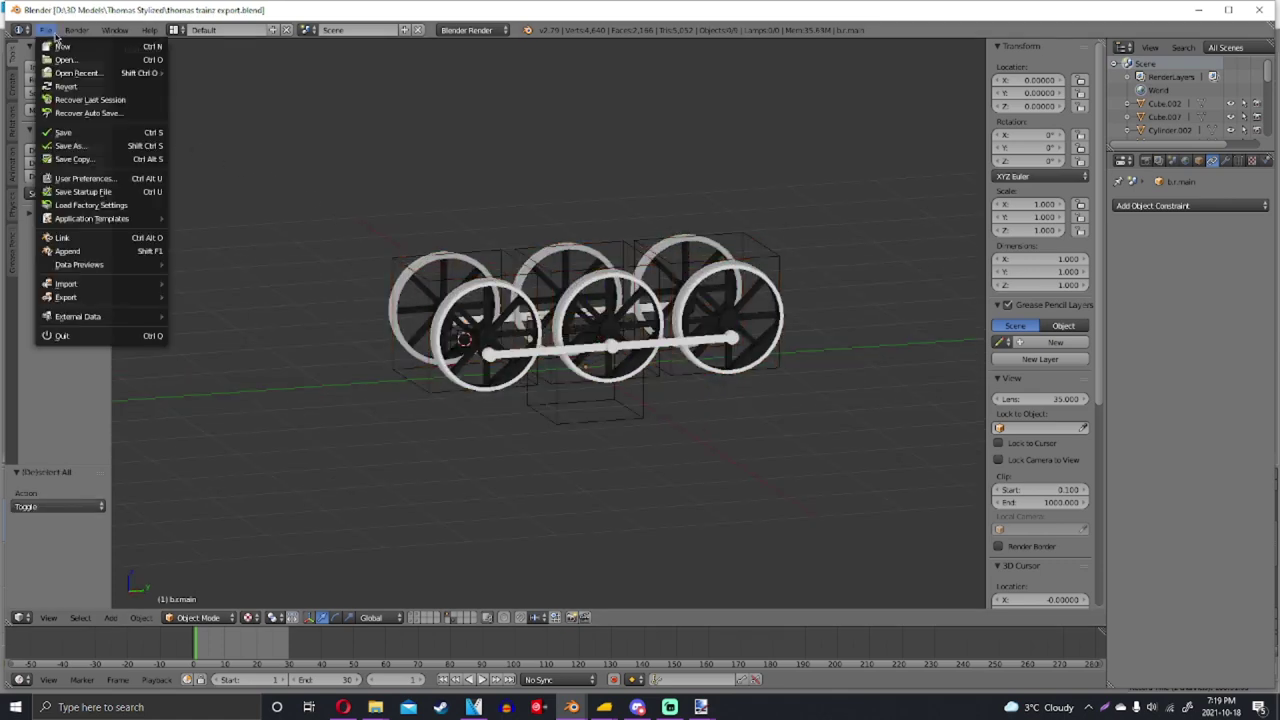
{"action": "mouse_move", "coordinate": [73, 305]}
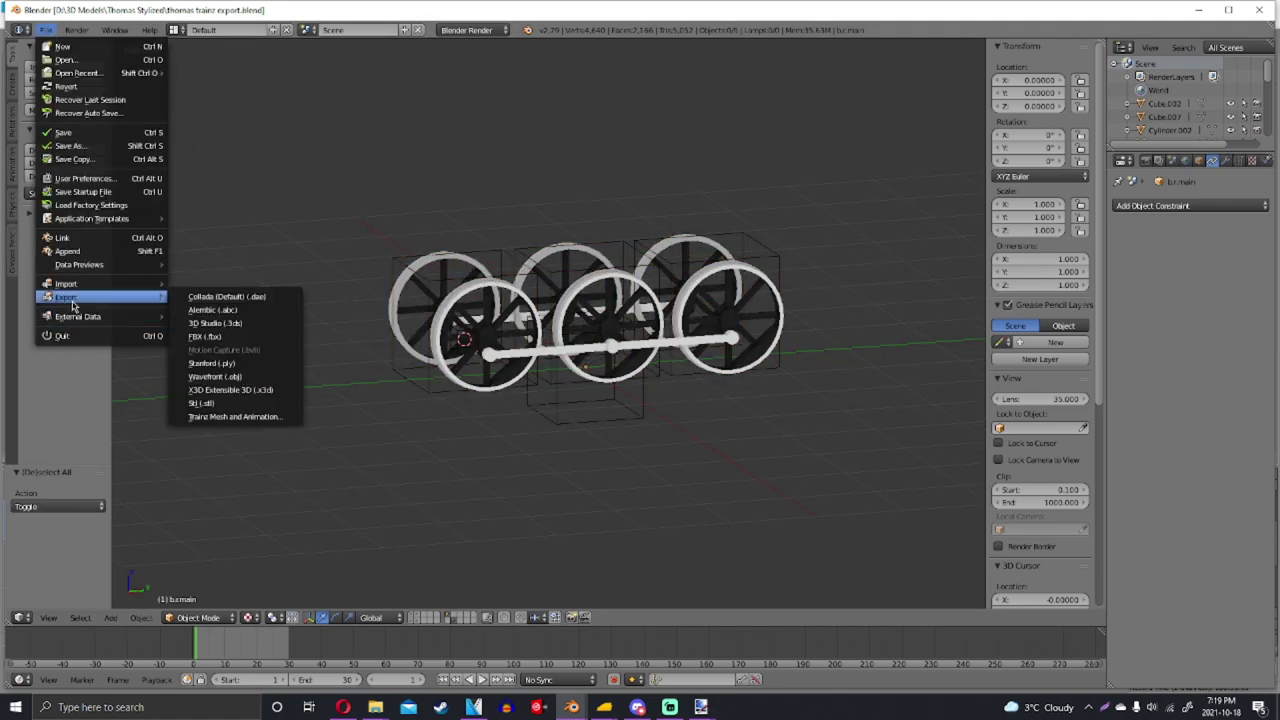
{"action": "left_click", "coordinate": [262, 417]}
{"action": "left_click", "coordinate": [262, 110]}
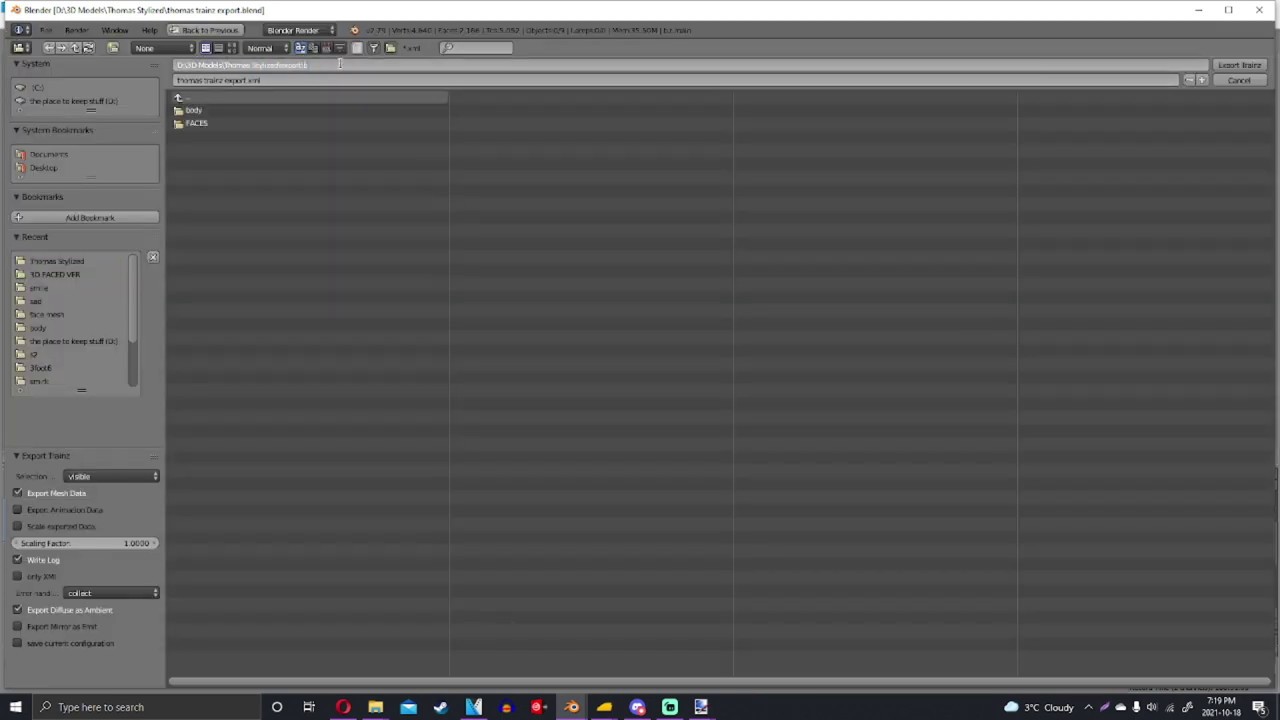
{"action": "key", "text": "Return"}
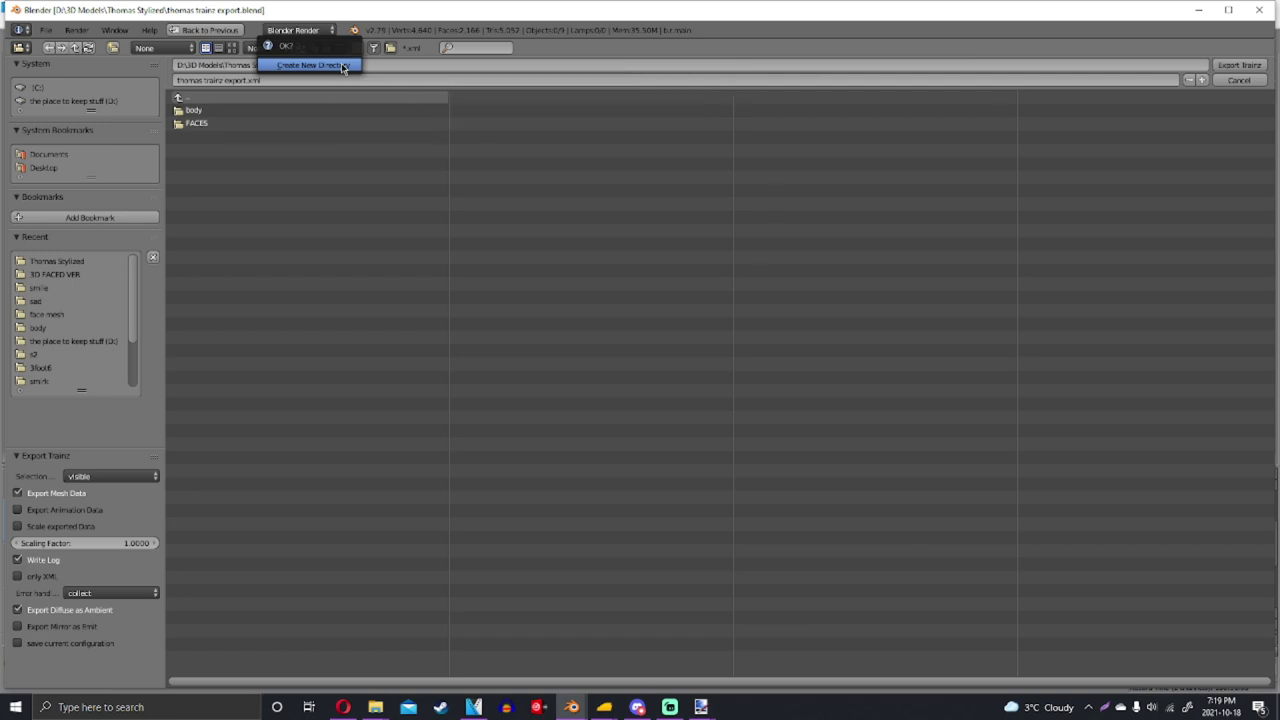
{"action": "left_click", "coordinate": [341, 66]}
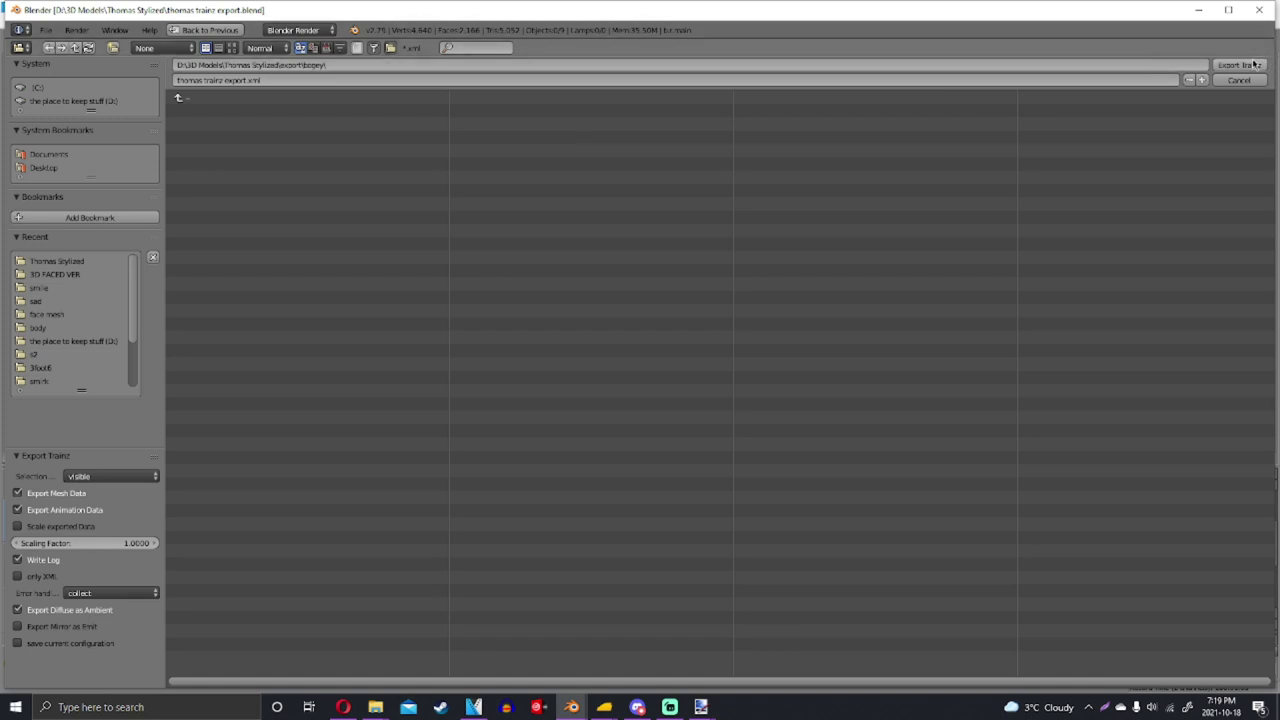
{"action": "mouse_move", "coordinate": [570, 707]}
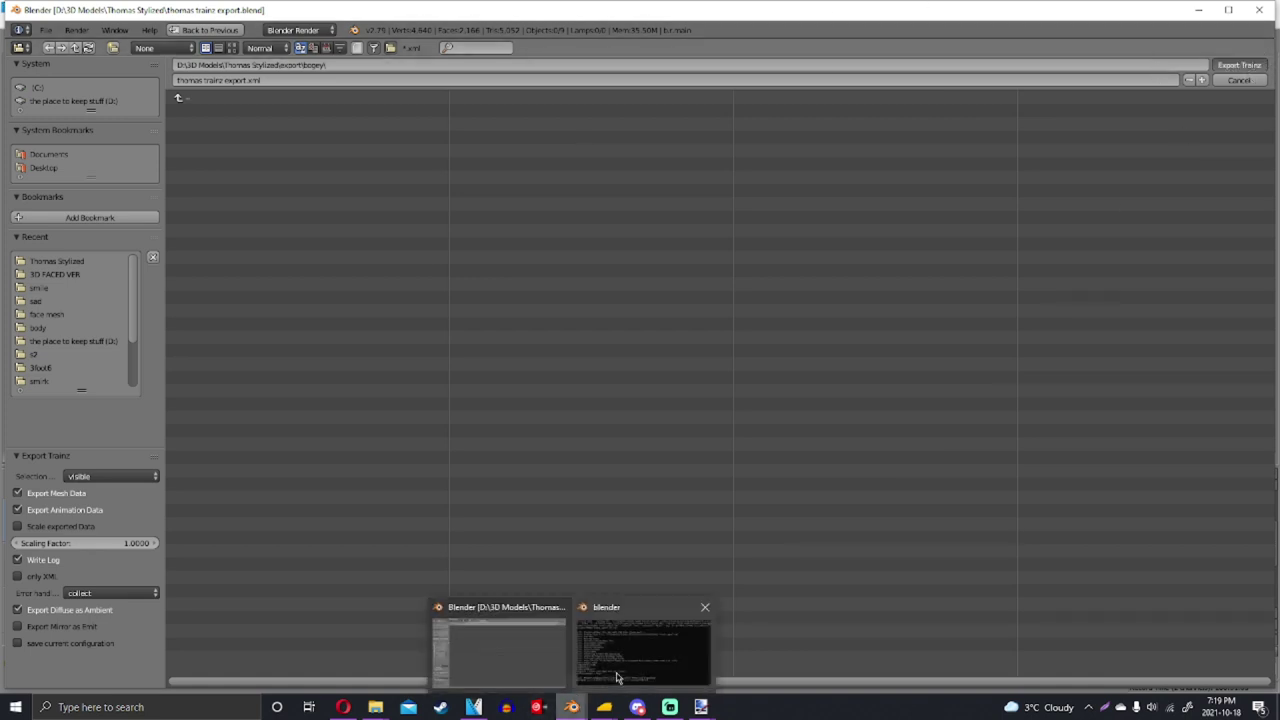
{"action": "left_click", "coordinate": [615, 672]}
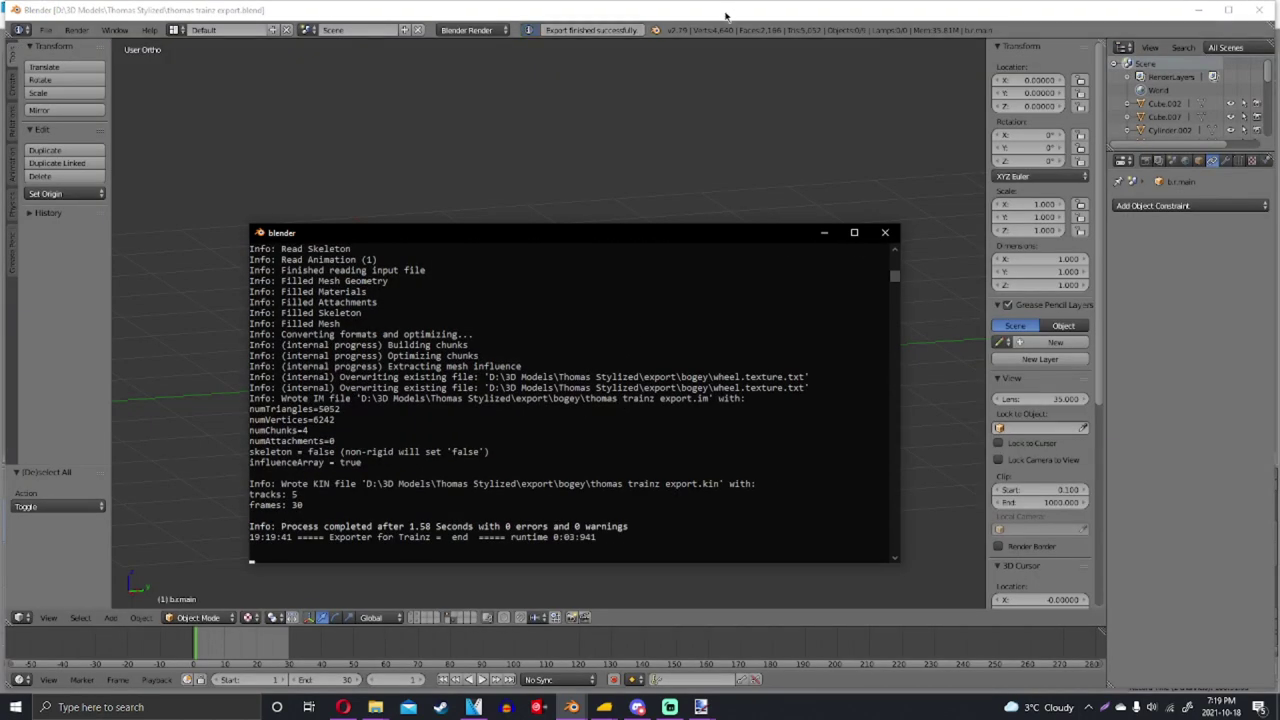
{"action": "left_click", "coordinate": [726, 15]}
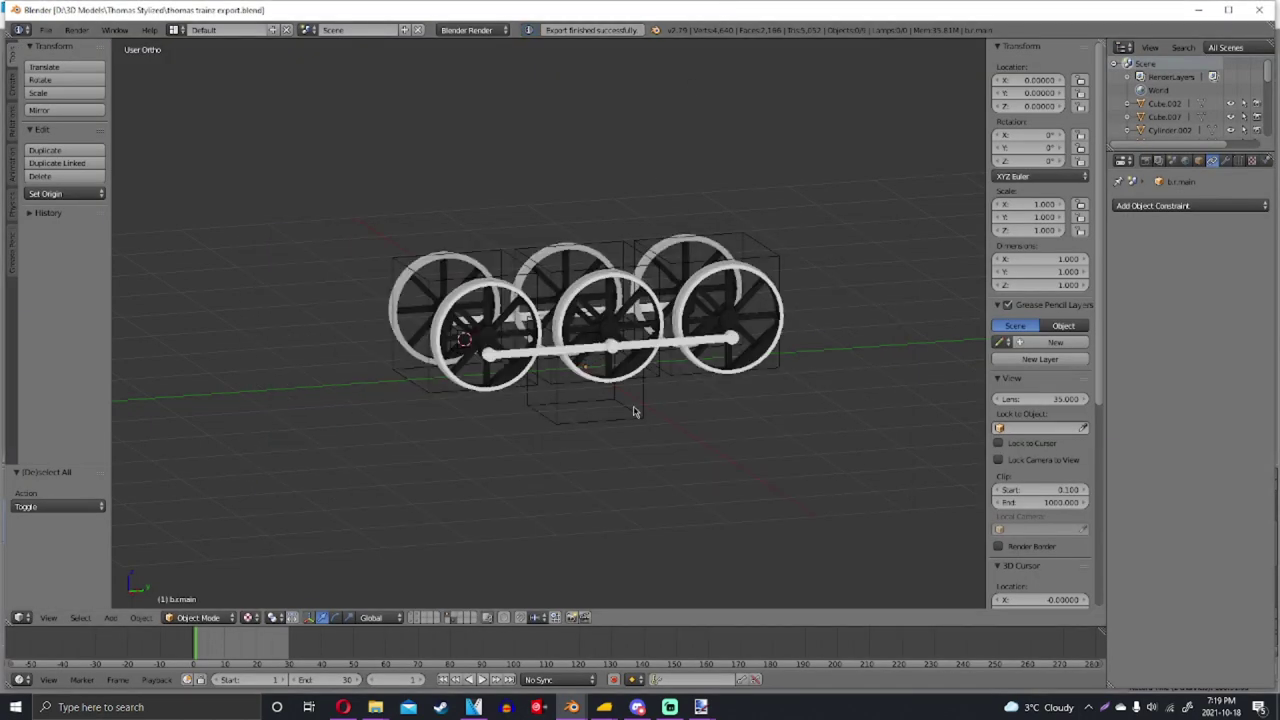
Switch to Content Manager and list the dependencies of the "bombas three dimensional" asset
{"action": "mouse_move", "coordinate": [604, 707]}
{"action": "left_click", "coordinate": [634, 662]}
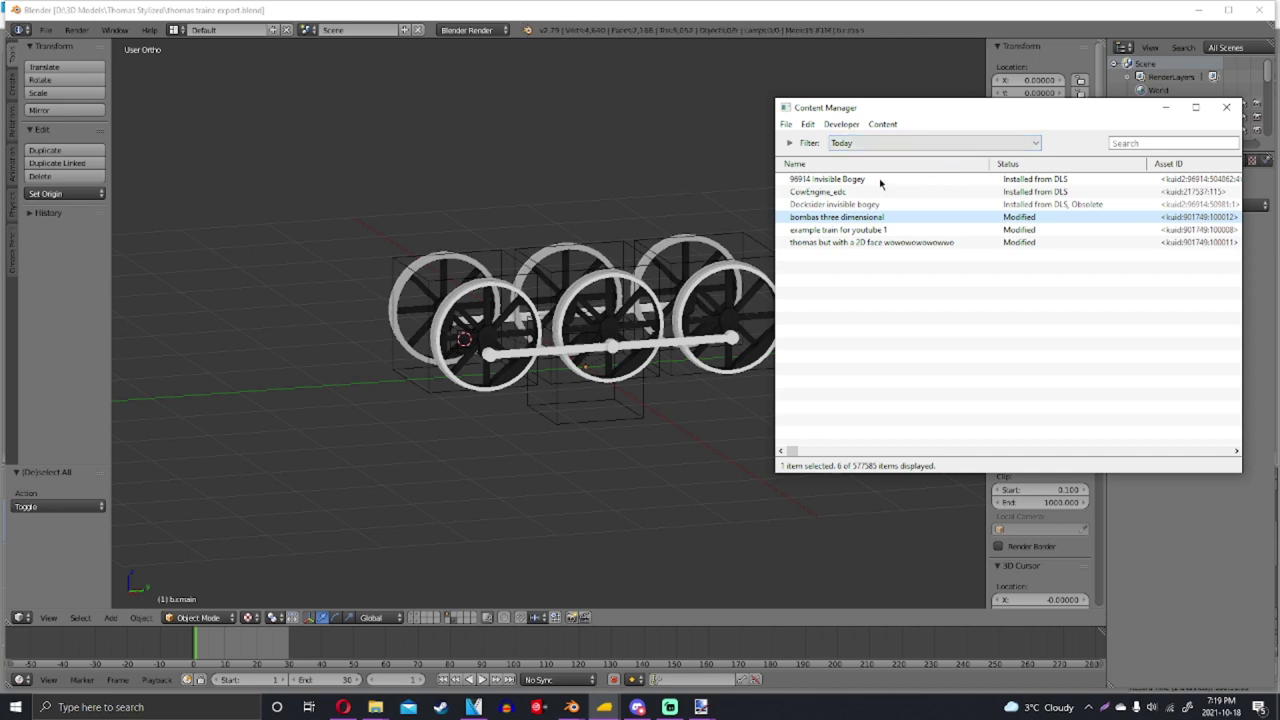
{"action": "right_click", "coordinate": [883, 216]}
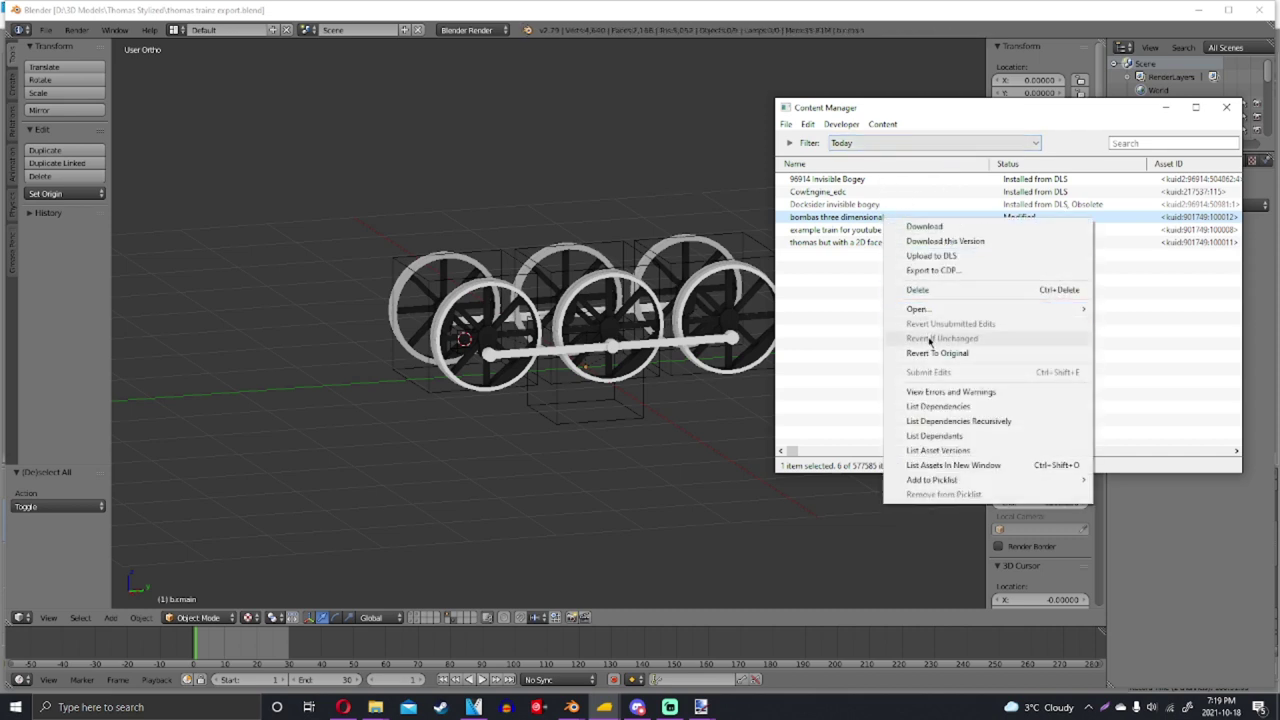
{"action": "left_click", "coordinate": [970, 406]}
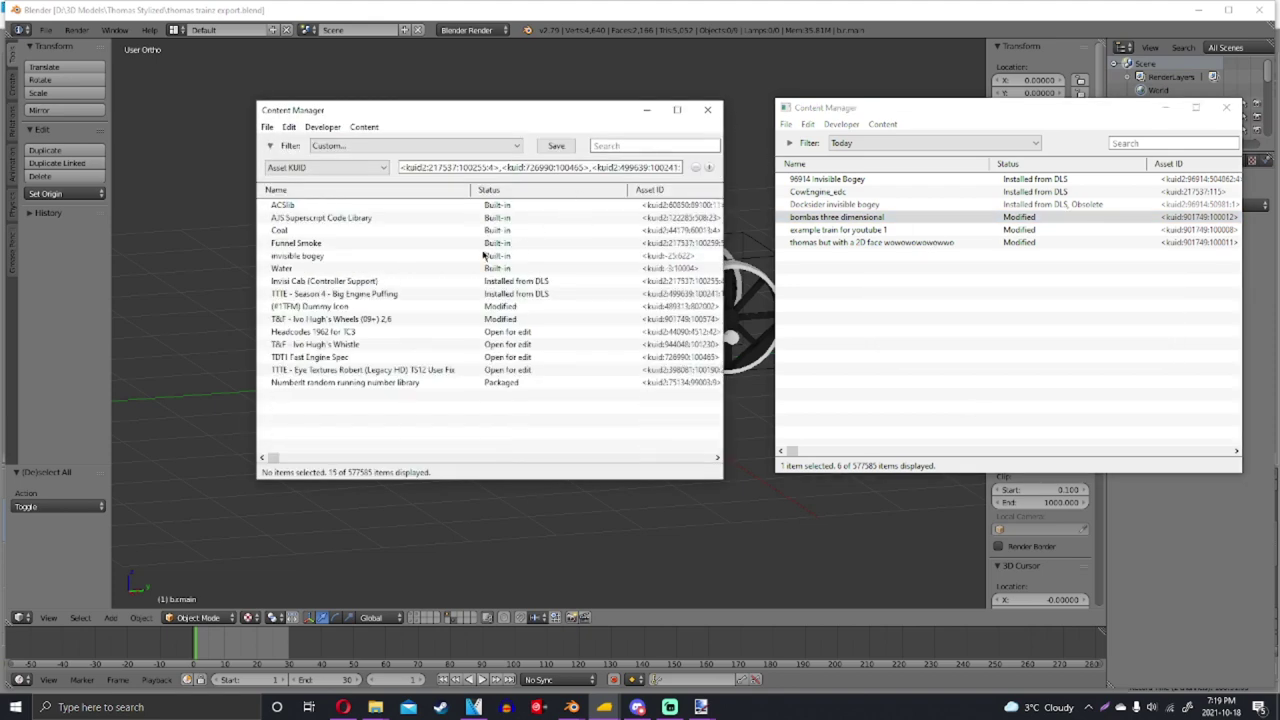
Duplicate the Ivo Hugh's Wheels (09+) 2,6 asset and close the task report and dependency list
{"action": "left_click", "coordinate": [372, 320]}
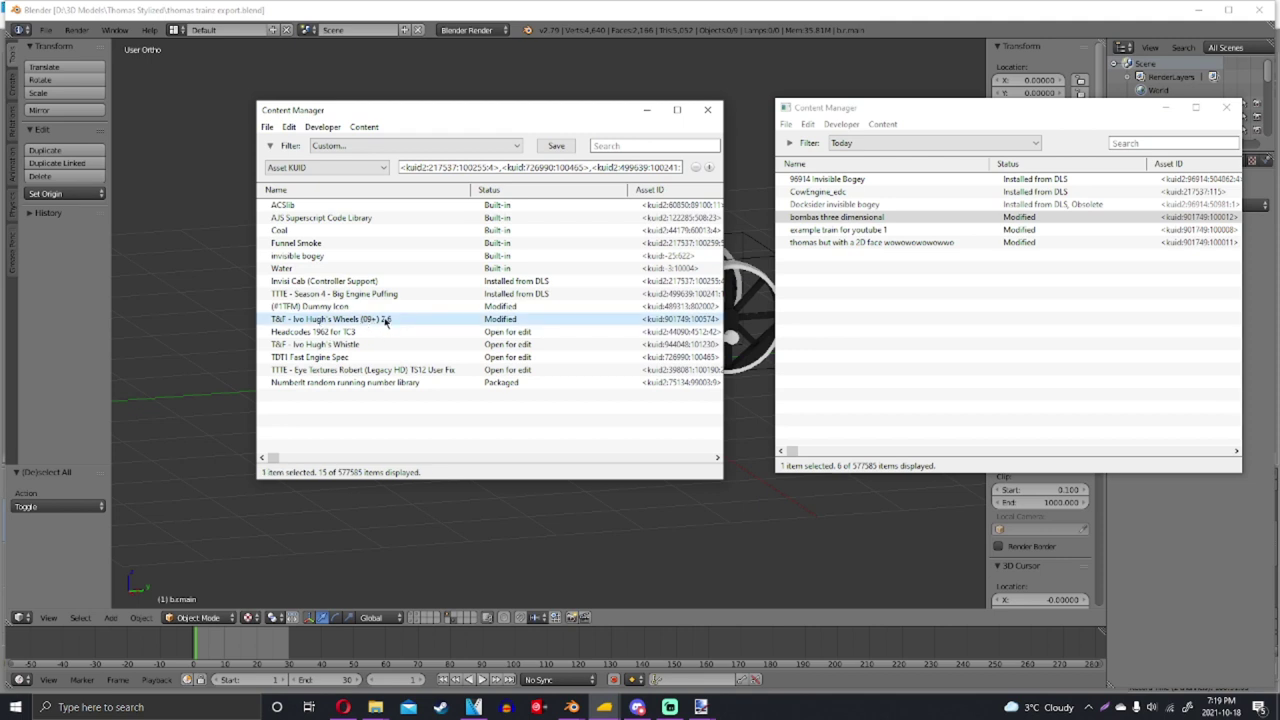
{"action": "key", "text": "ctrl+d"}
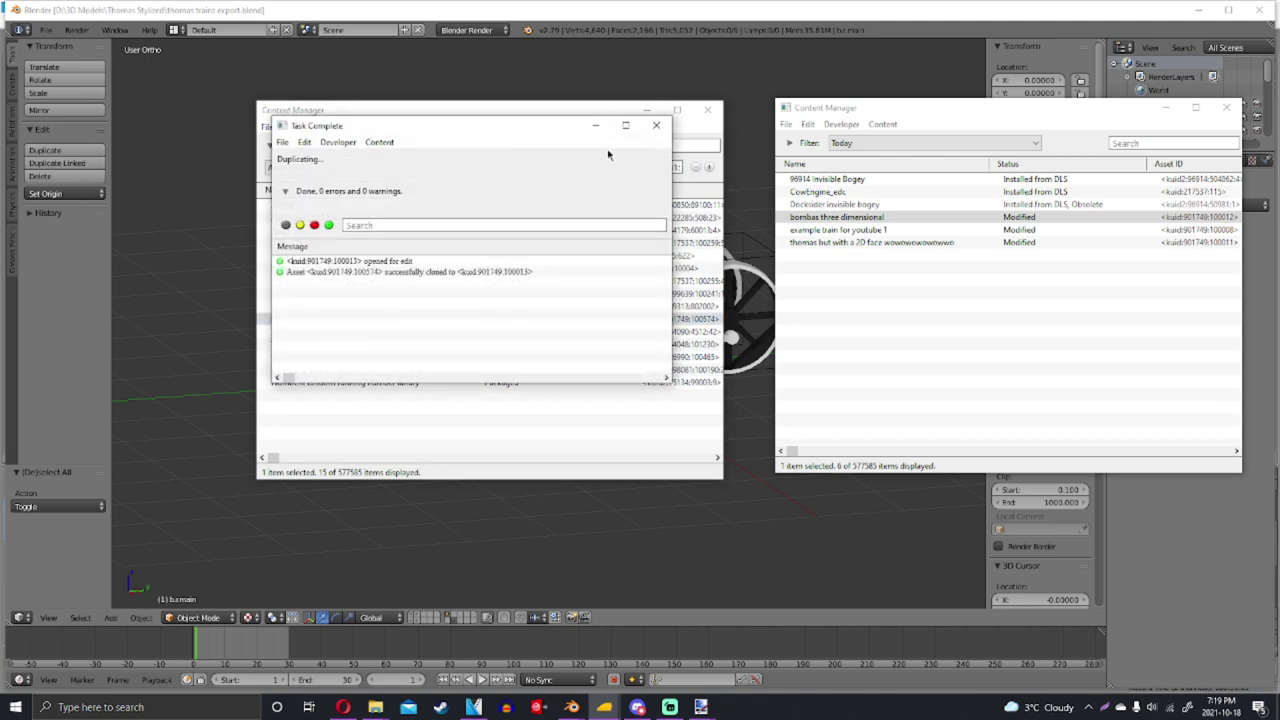
{"action": "left_click", "coordinate": [656, 127]}
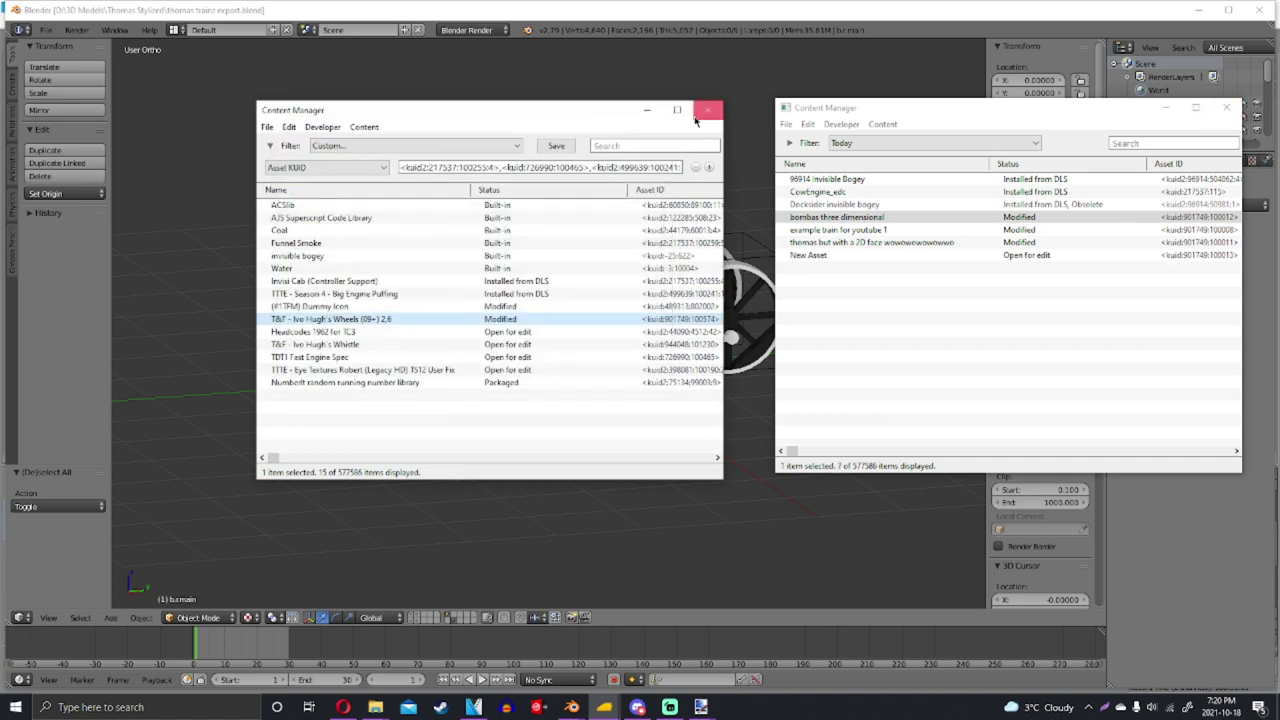
{"action": "left_click", "coordinate": [697, 120]}
Open the duplicated New Asset in Explorer and delete all its files except config
{"action": "right_click", "coordinate": [855, 257]}
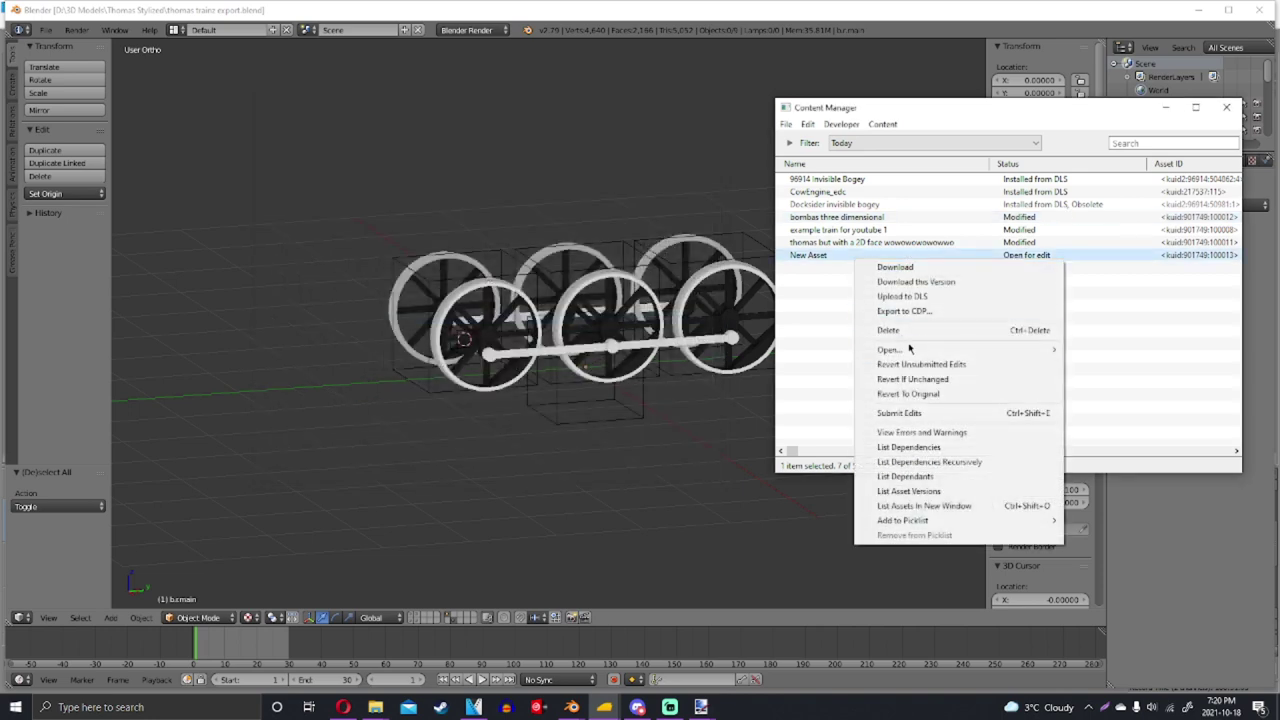
{"action": "mouse_move", "coordinate": [909, 348]}
{"action": "left_click", "coordinate": [1100, 366]}
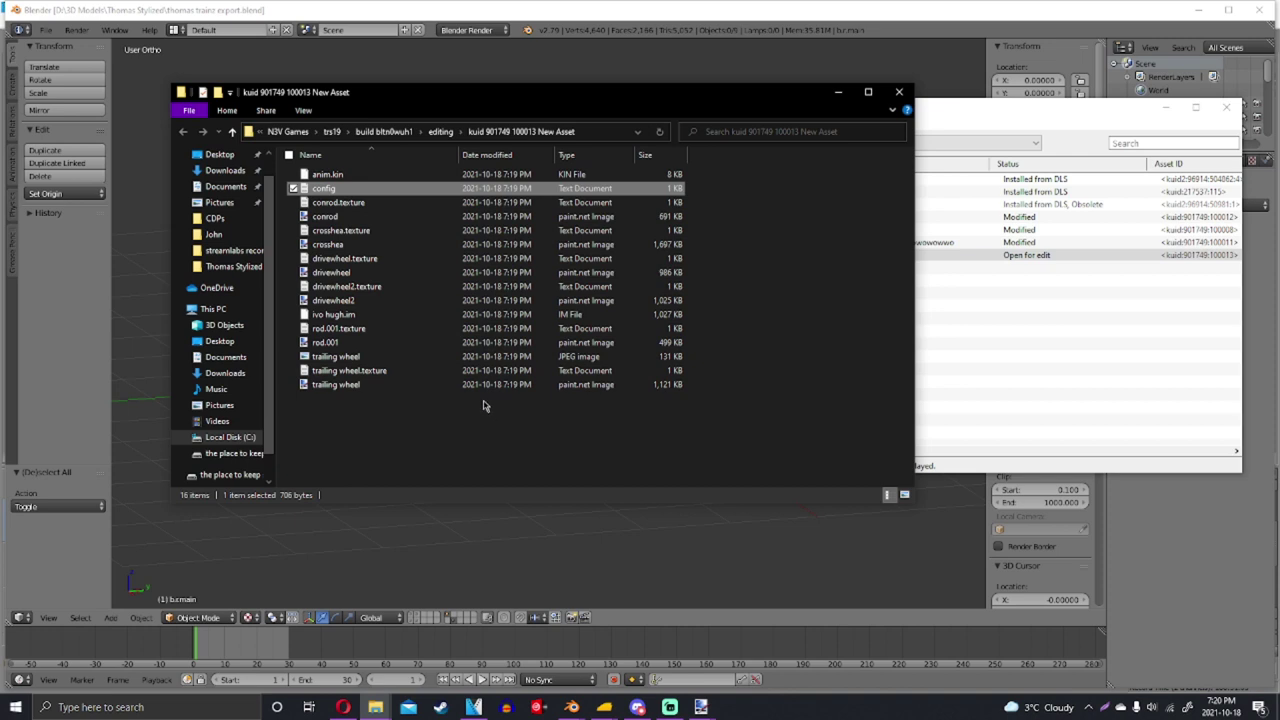
{"action": "left_click_drag", "start_coordinate": [462, 429], "coordinate": [387, 175], "text": "ctrl"}
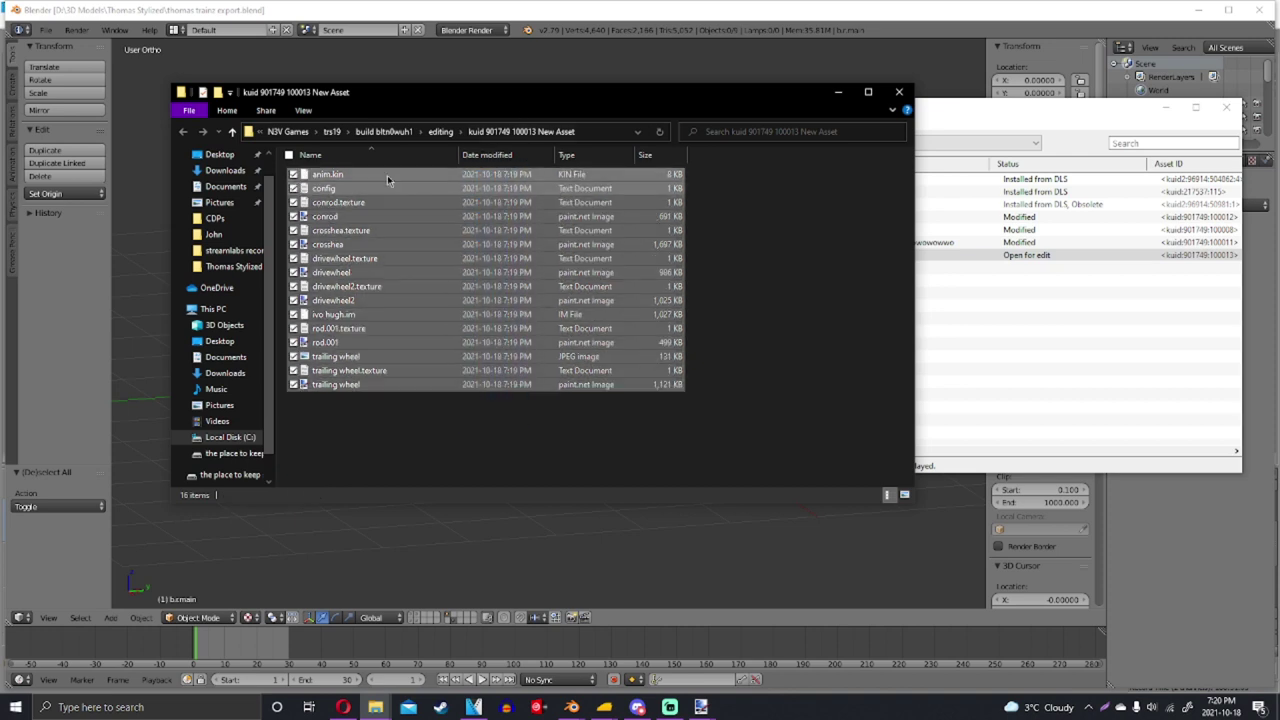
{"action": "right_click", "coordinate": [391, 287]}
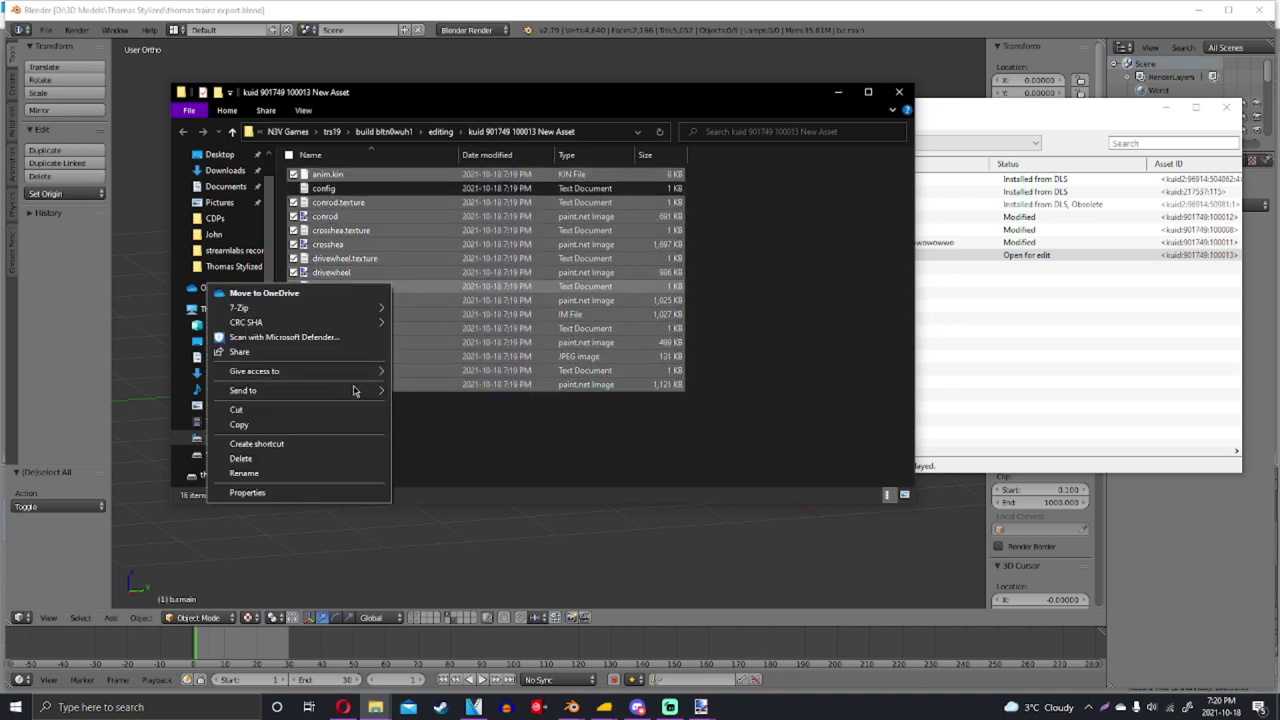
{"action": "left_click", "coordinate": [241, 458]}
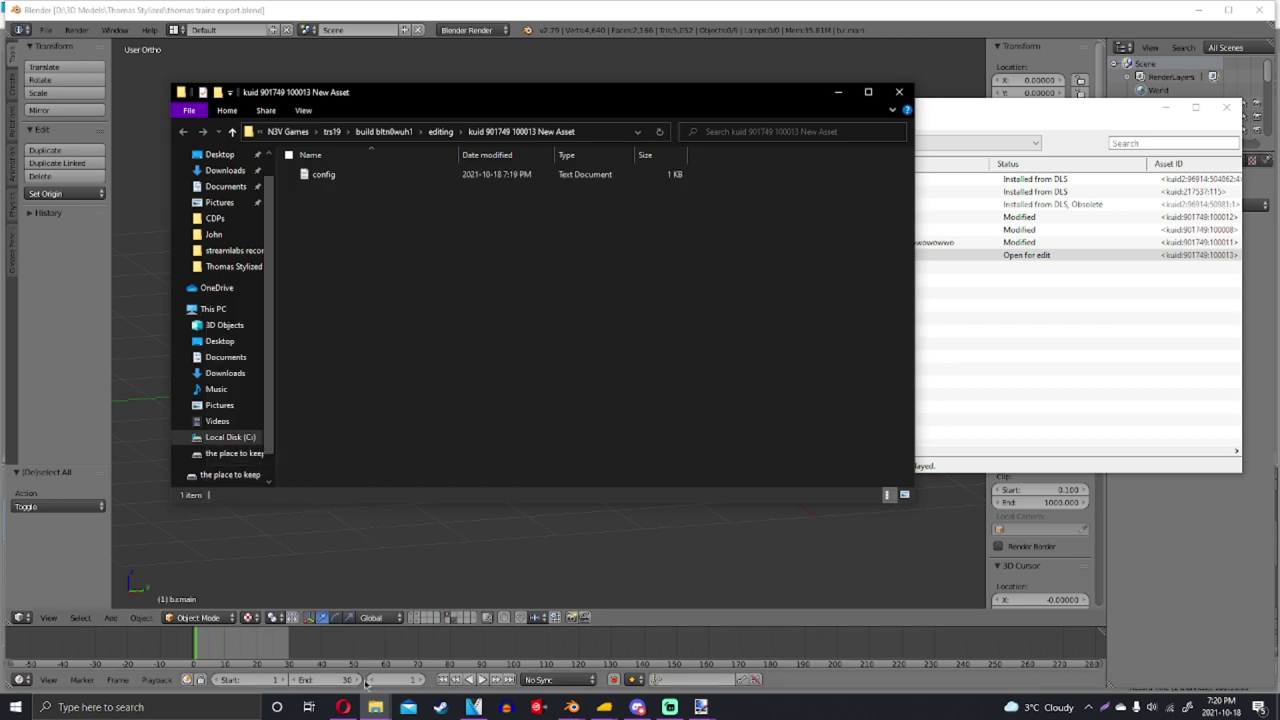
Bring up the Thomas Stylized export folder in the other Explorer window and open its bogey folder
{"action": "left_click", "coordinate": [305, 648]}
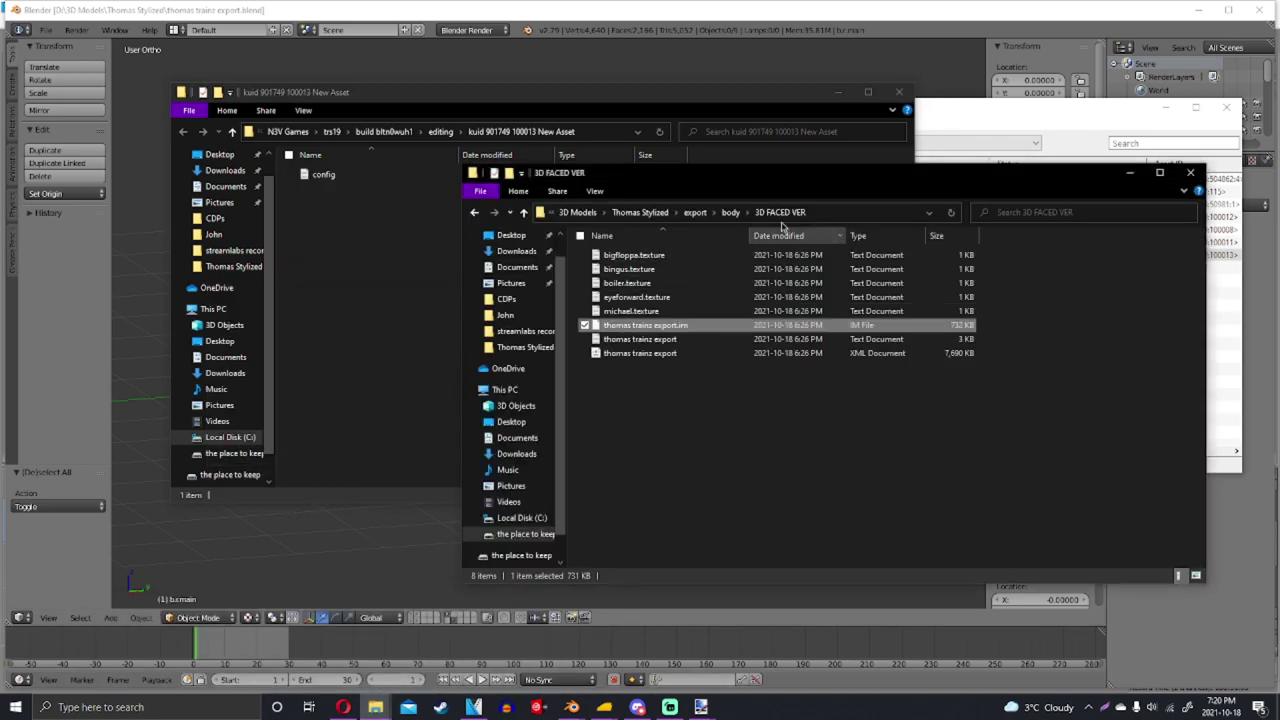
{"action": "left_click", "coordinate": [697, 213]}
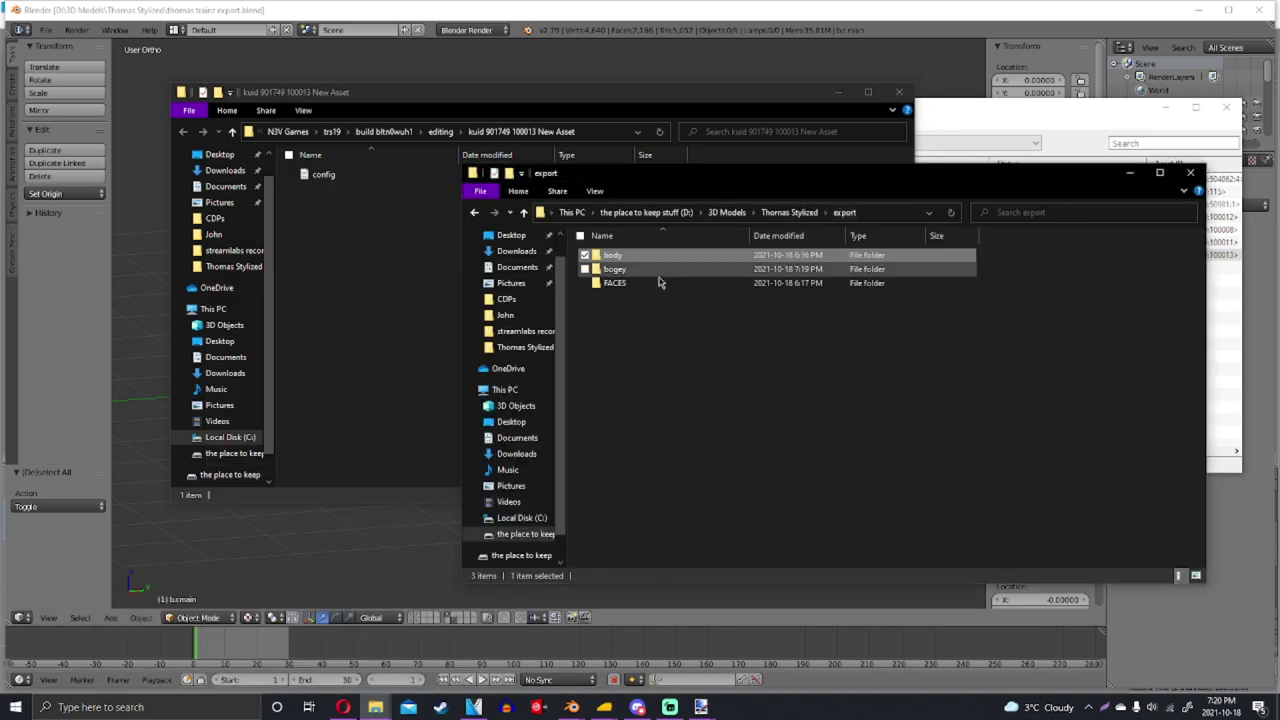
{"action": "double_click", "coordinate": [637, 268]}
{"action": "left_click", "coordinate": [637, 257]}
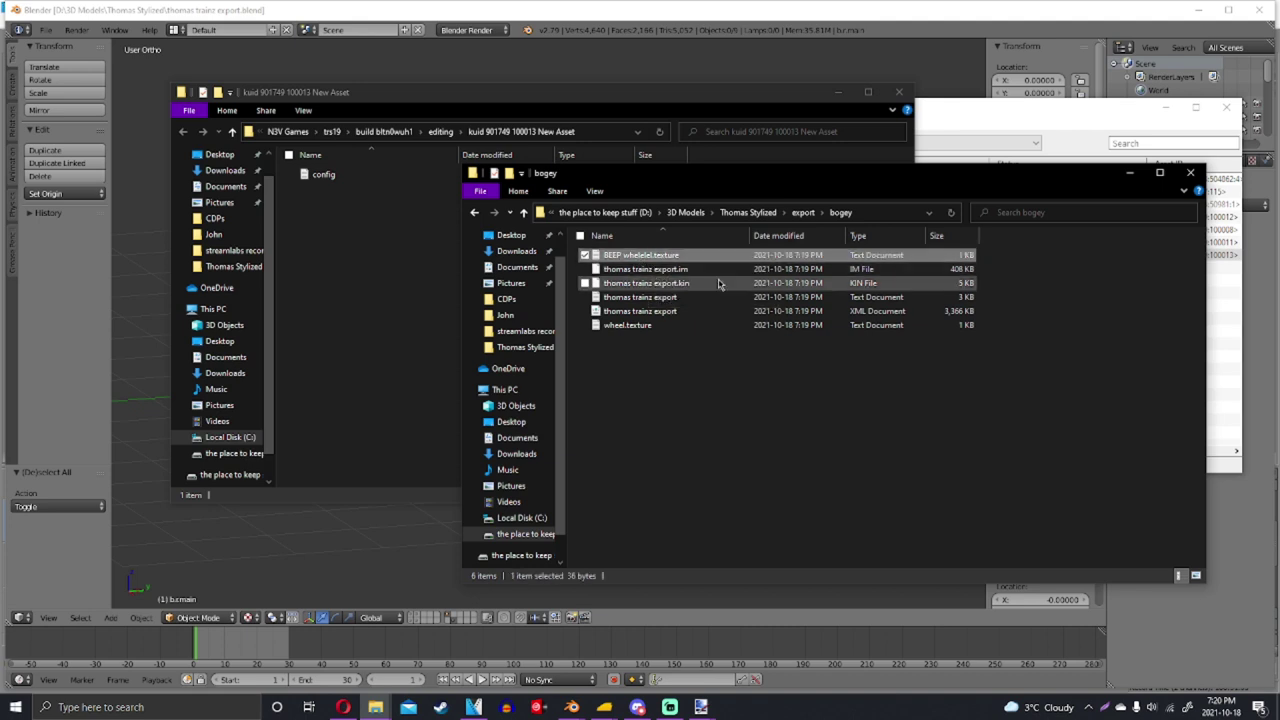
{"action": "left_click", "coordinate": [690, 269], "text": "ctrl"}
{"action": "left_click", "coordinate": [685, 283], "text": "ctrl"}
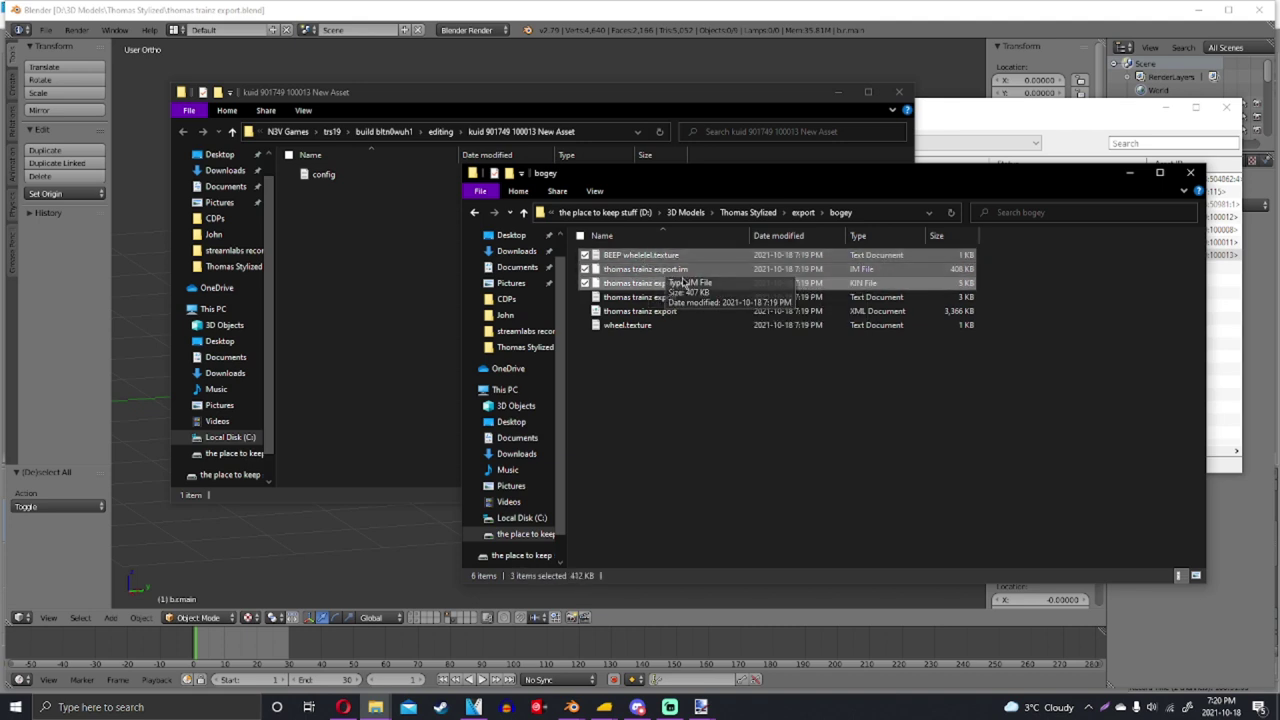
{"action": "left_click", "coordinate": [683, 326], "text": "ctrl"}
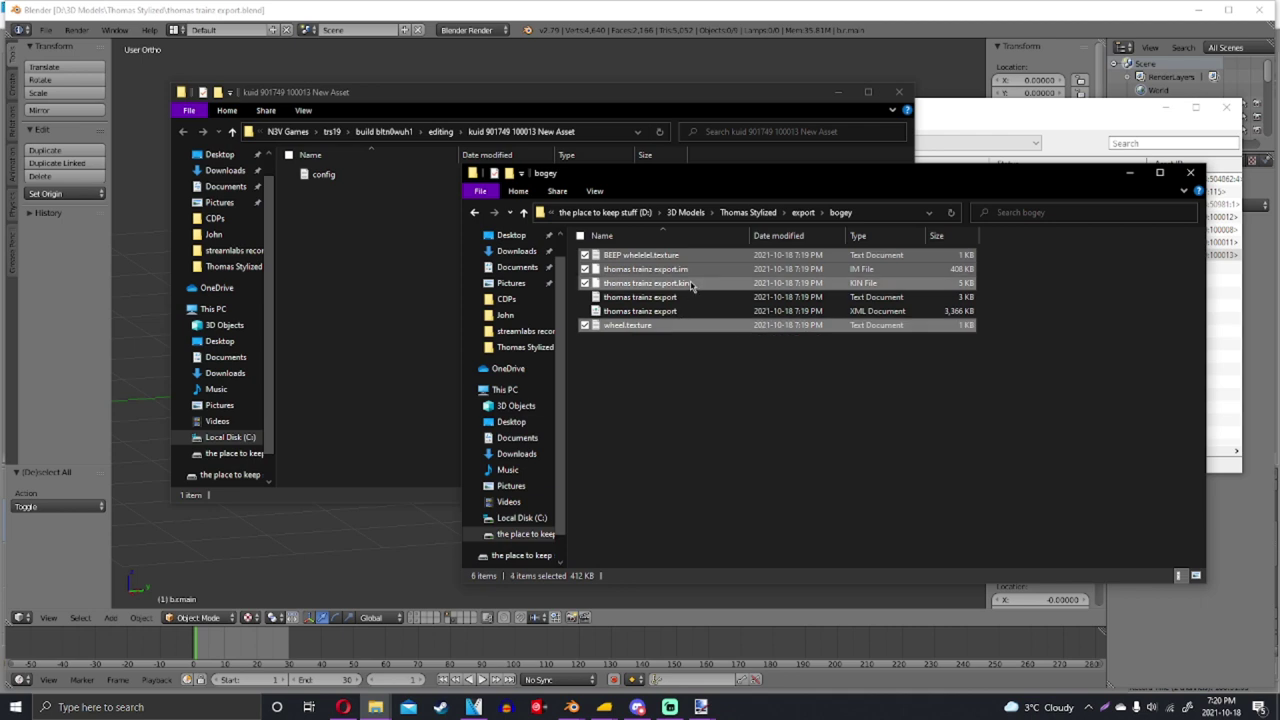
{"action": "right_click", "coordinate": [690, 285]}
{"action": "left_click", "coordinate": [560, 438]}
{"action": "left_click", "coordinate": [357, 257]}
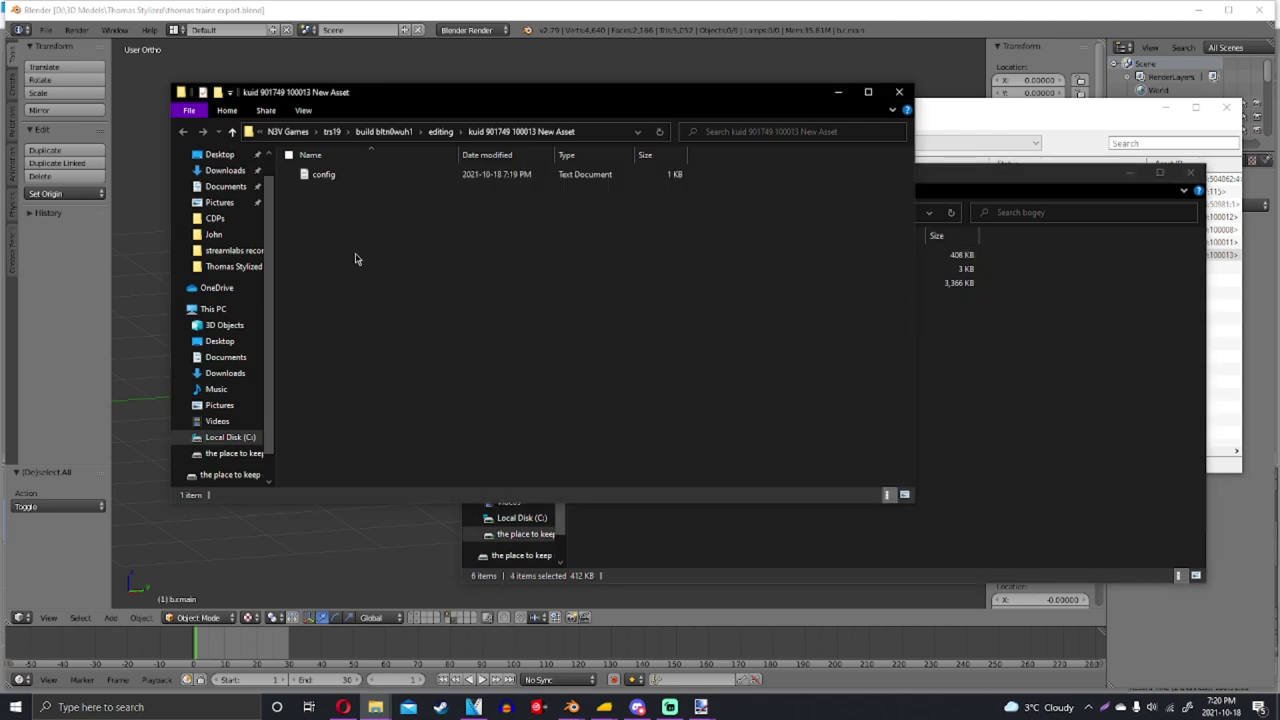
{"action": "right_click", "coordinate": [336, 229]}
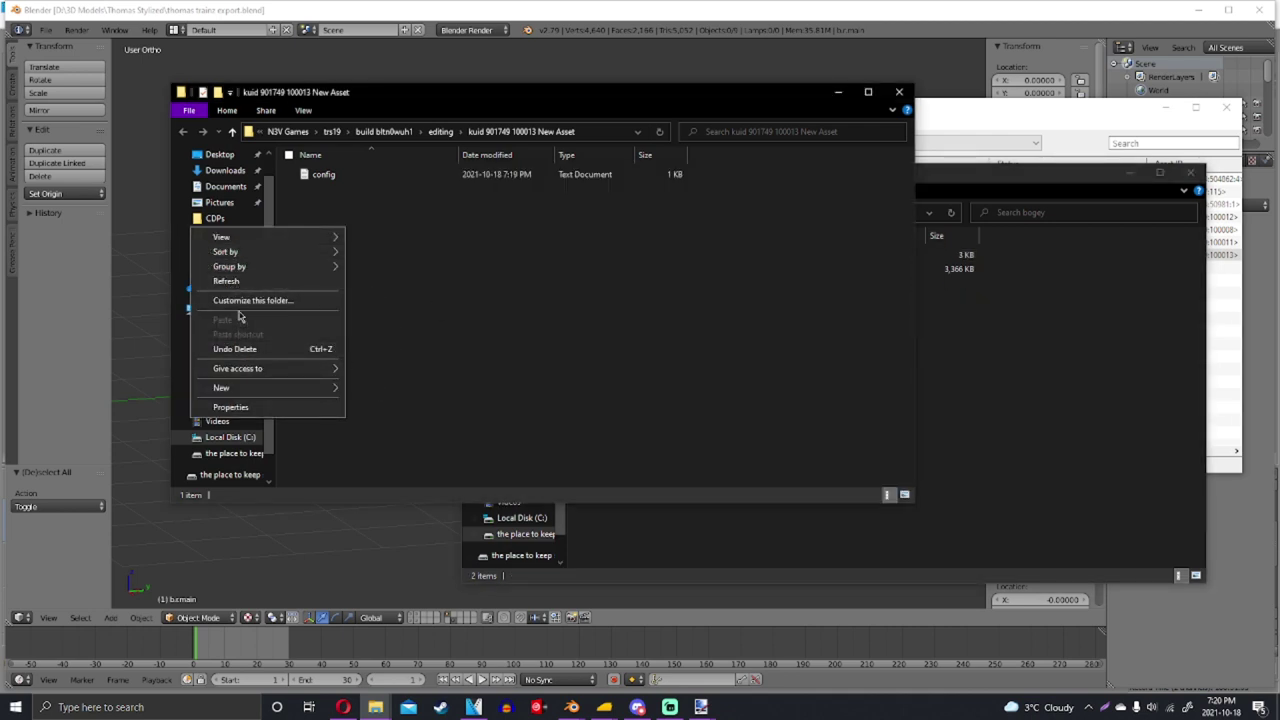
{"action": "right_click", "coordinate": [946, 285]}
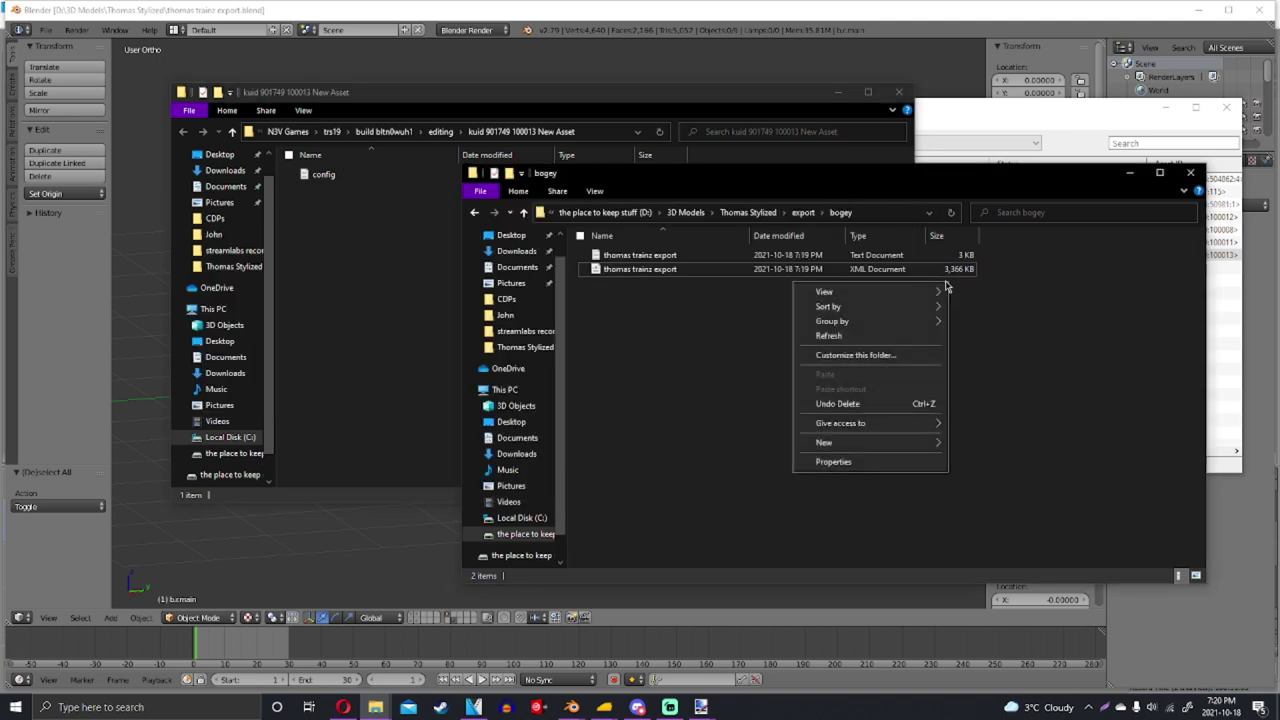
{"action": "left_click", "coordinate": [752, 300]}
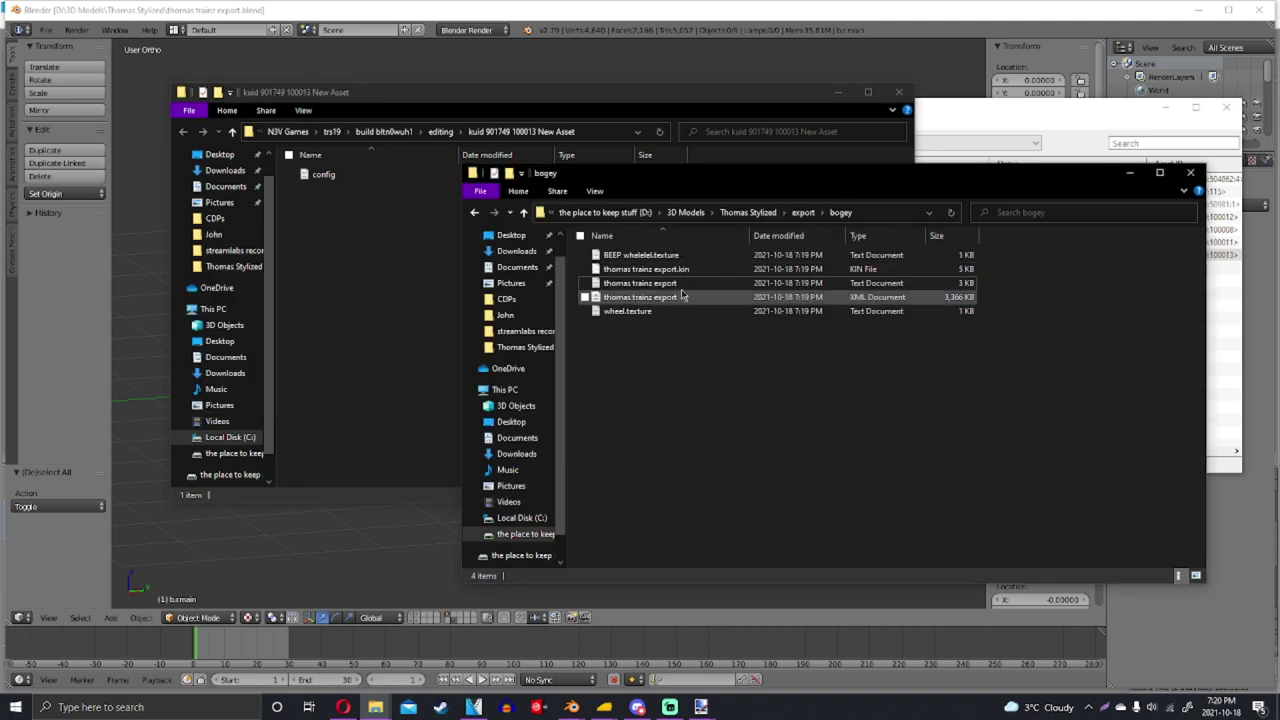
Copy both texture text files plus thomas trainz export.im and thomas trainz export.kin from the bogey folder into the New Asset folder
{"action": "left_click", "coordinate": [668, 257]}
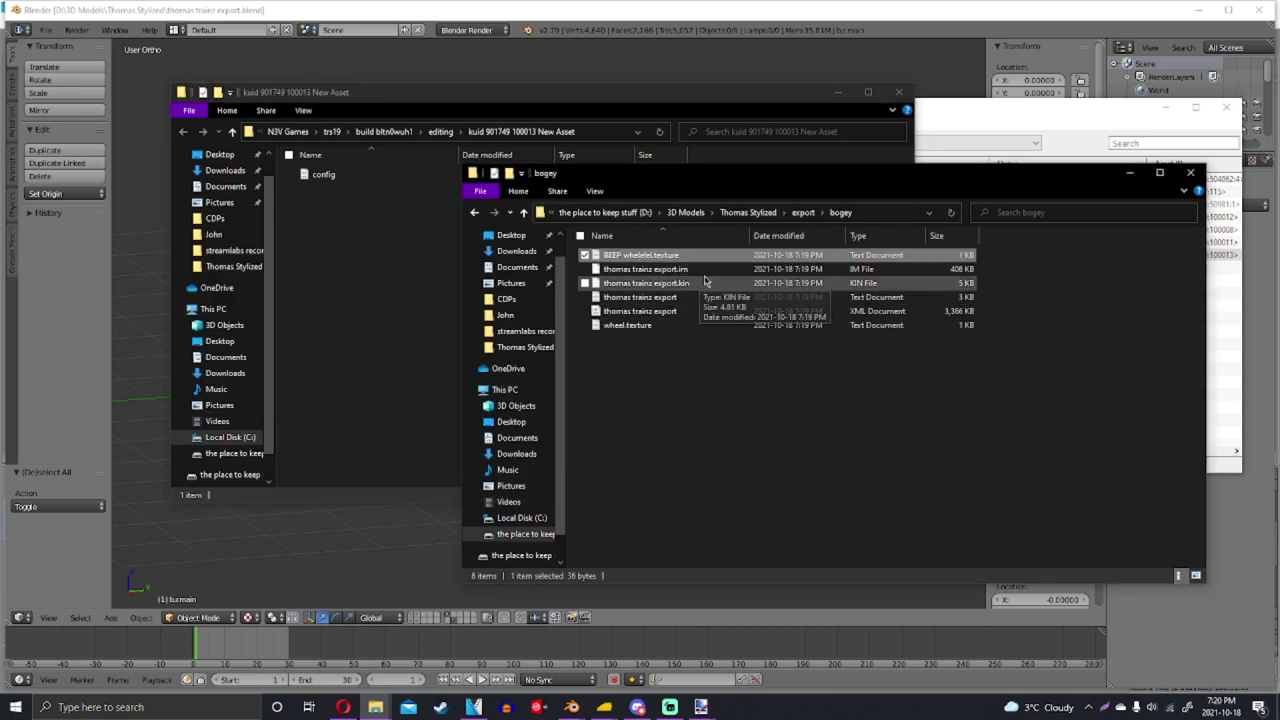
{"action": "left_click", "coordinate": [685, 283], "text": "shift"}
{"action": "left_click", "coordinate": [630, 325], "text": "ctrl"}
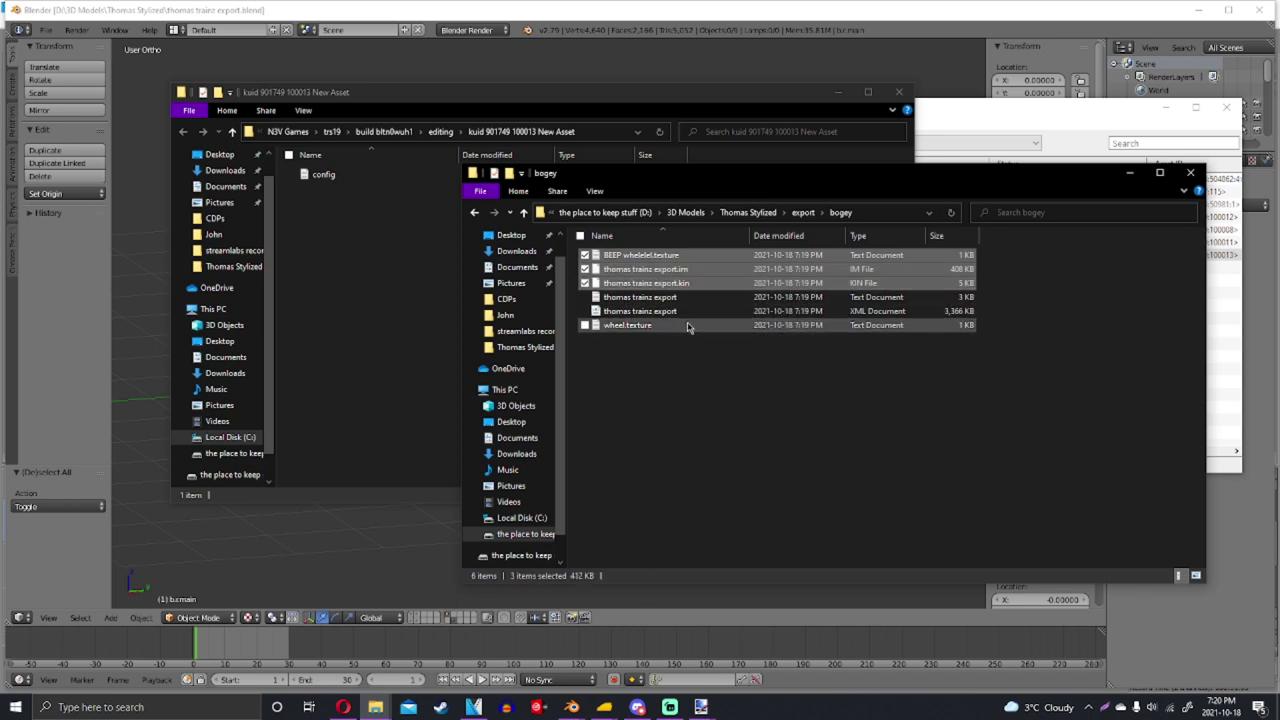
{"action": "right_click", "coordinate": [688, 281]}
{"action": "left_click", "coordinate": [575, 398]}
{"action": "left_click", "coordinate": [434, 329]}
{"action": "right_click", "coordinate": [282, 326]}
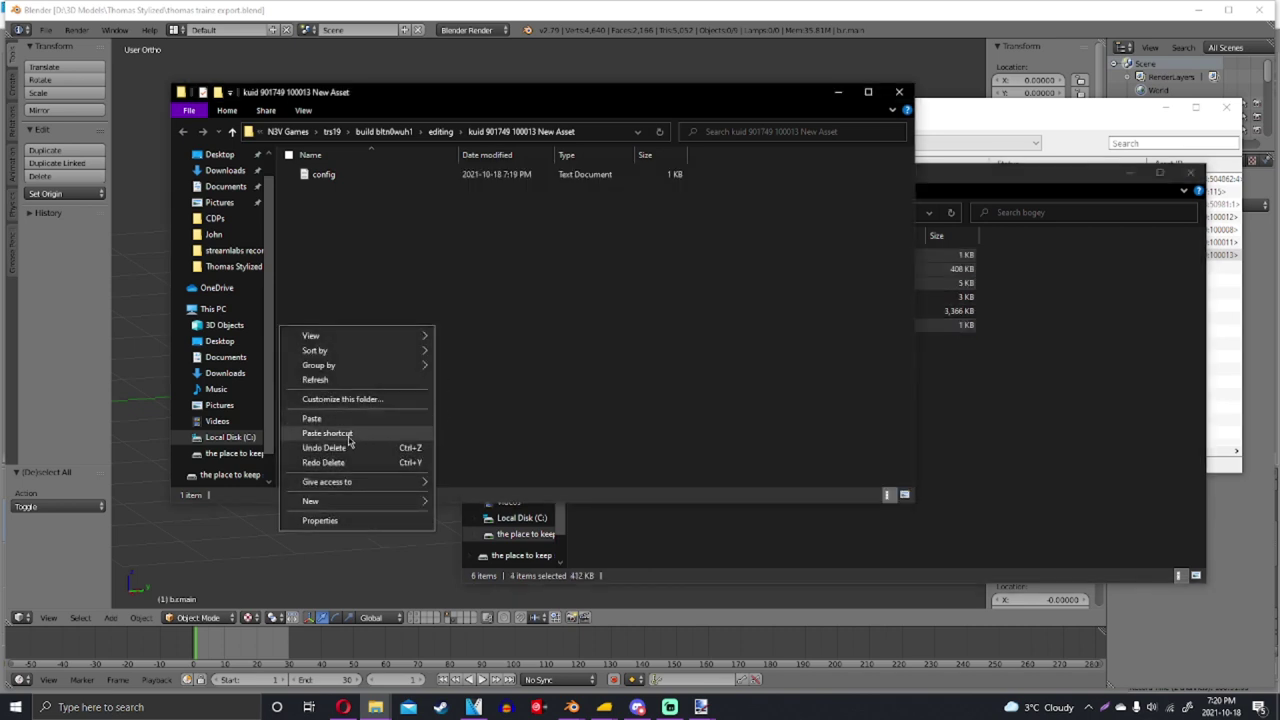
{"action": "left_click", "coordinate": [312, 420]}
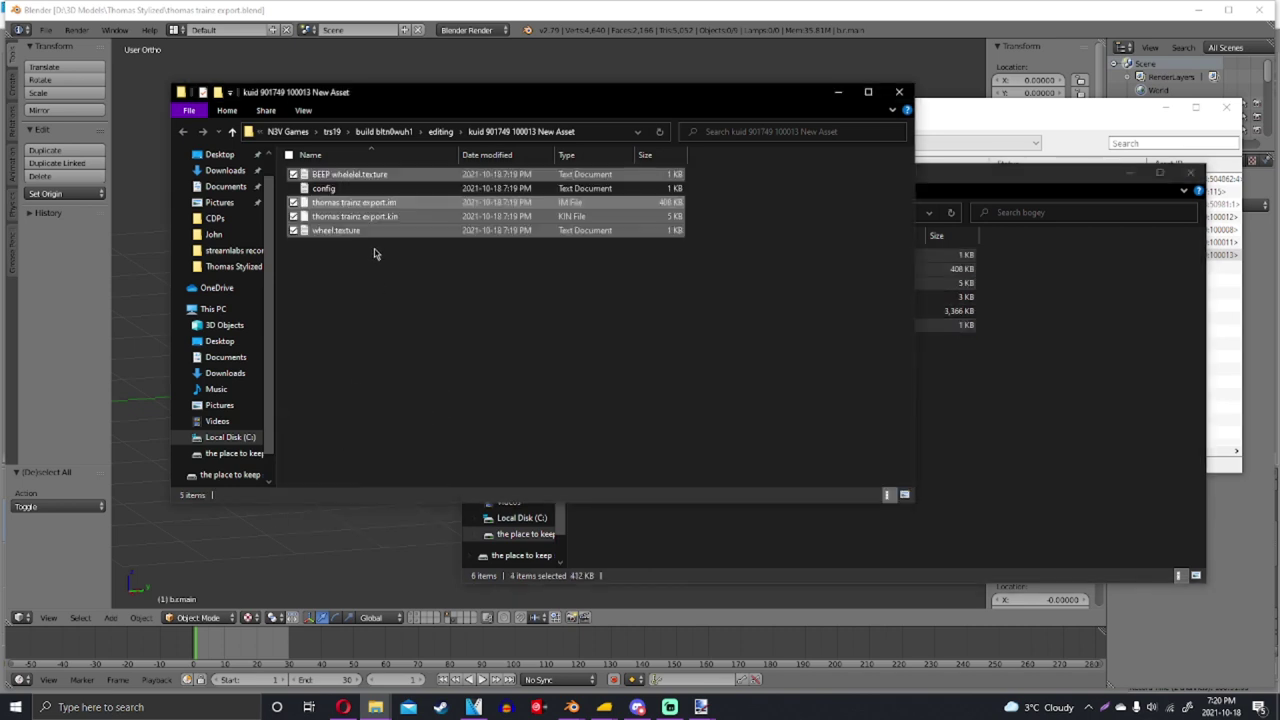
In the New Asset config, set the username to "tognas tren round thingies" and the default mesh to "thomas trainz export.im"
{"action": "double_click", "coordinate": [330, 188]}
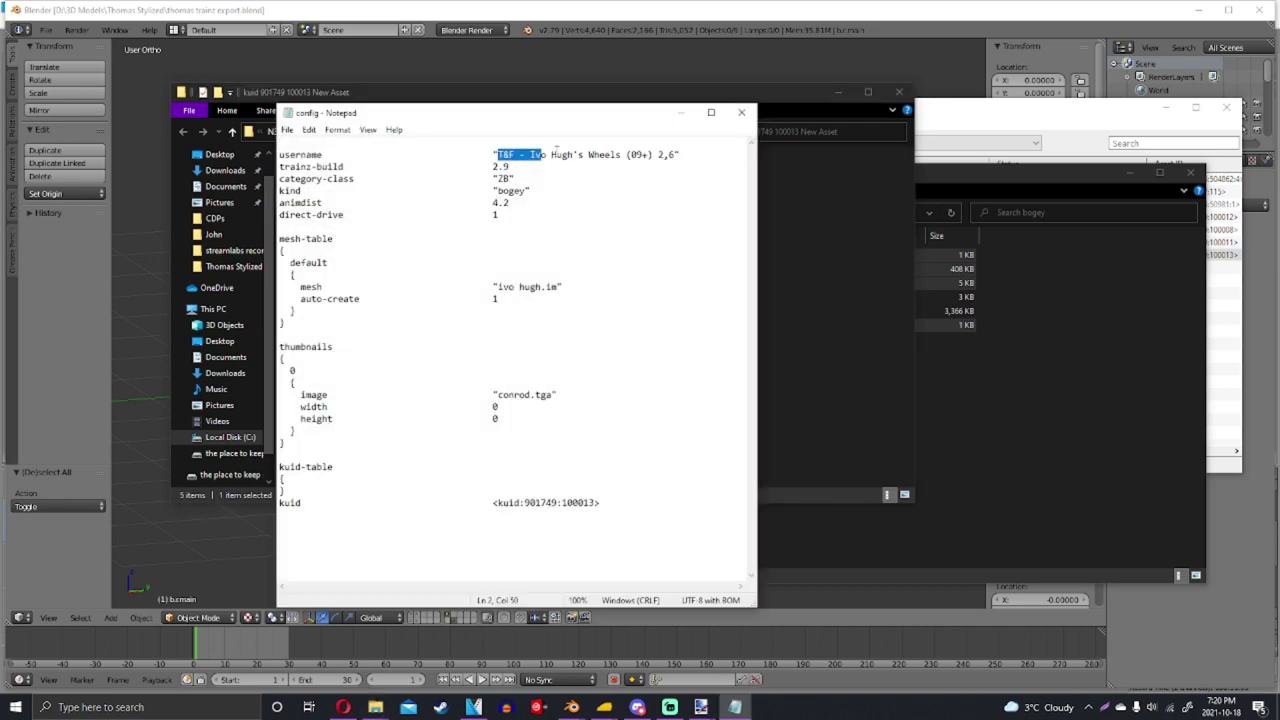
{"action": "left_click_drag", "start_coordinate": [556, 150], "coordinate": [679, 155]}
{"action": "key", "text": "Delete"}
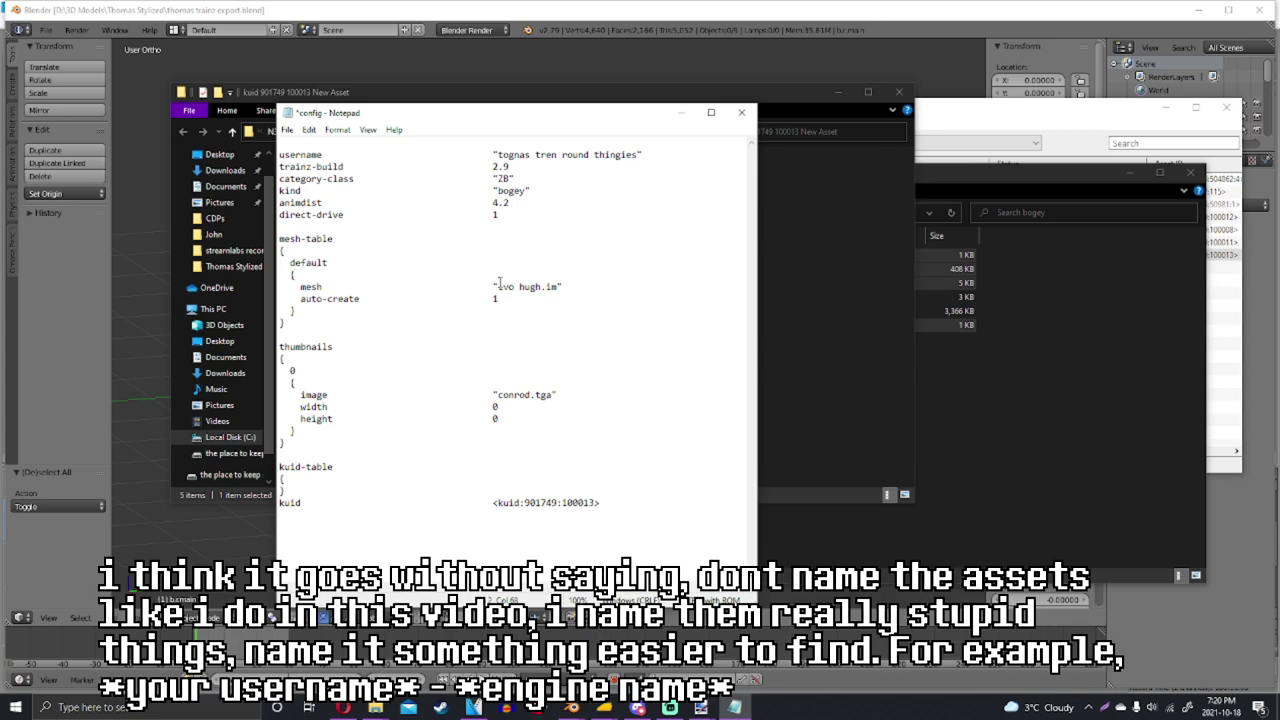
{"action": "left_click_drag", "start_coordinate": [498, 287], "coordinate": [549, 290]}
{"action": "left_click_drag", "start_coordinate": [577, 121], "coordinate": [839, 102]}
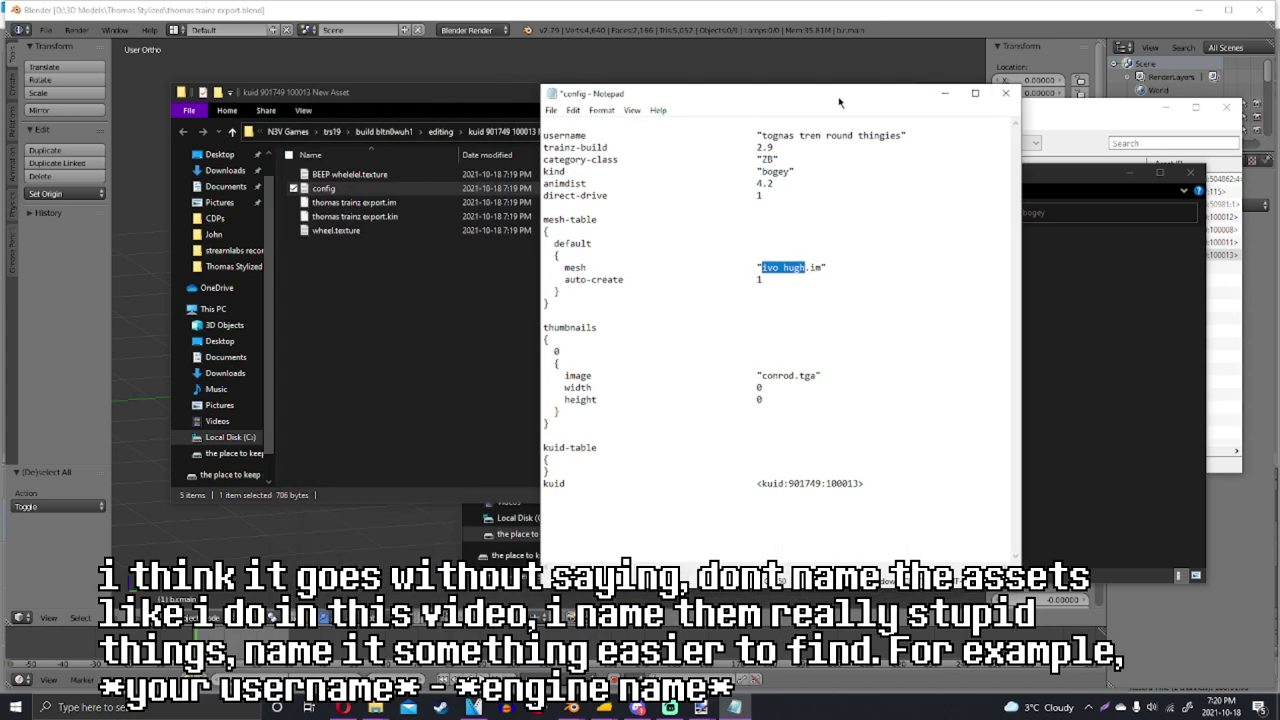
{"action": "type", "text": "thomas trainz export"}
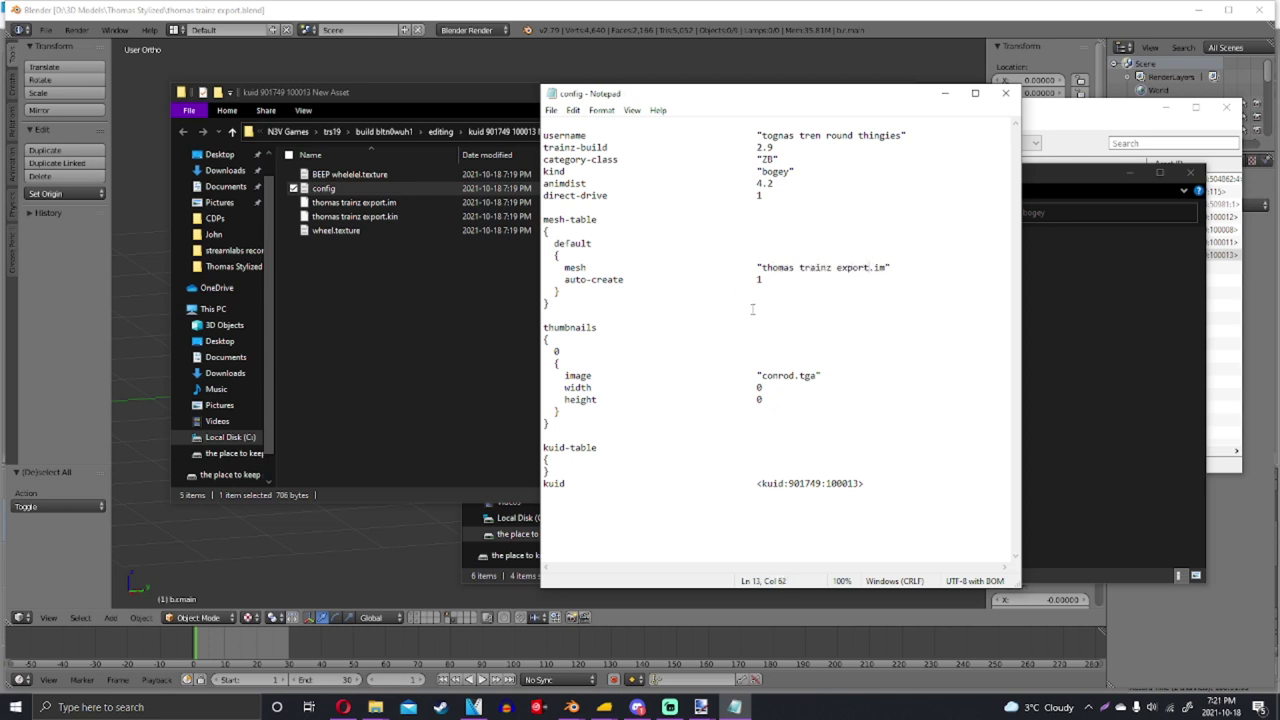
Delete the conrod.tga entry from the config's thumbnails block and close the file
{"action": "left_click_drag", "start_coordinate": [552, 341], "coordinate": [581, 414]}
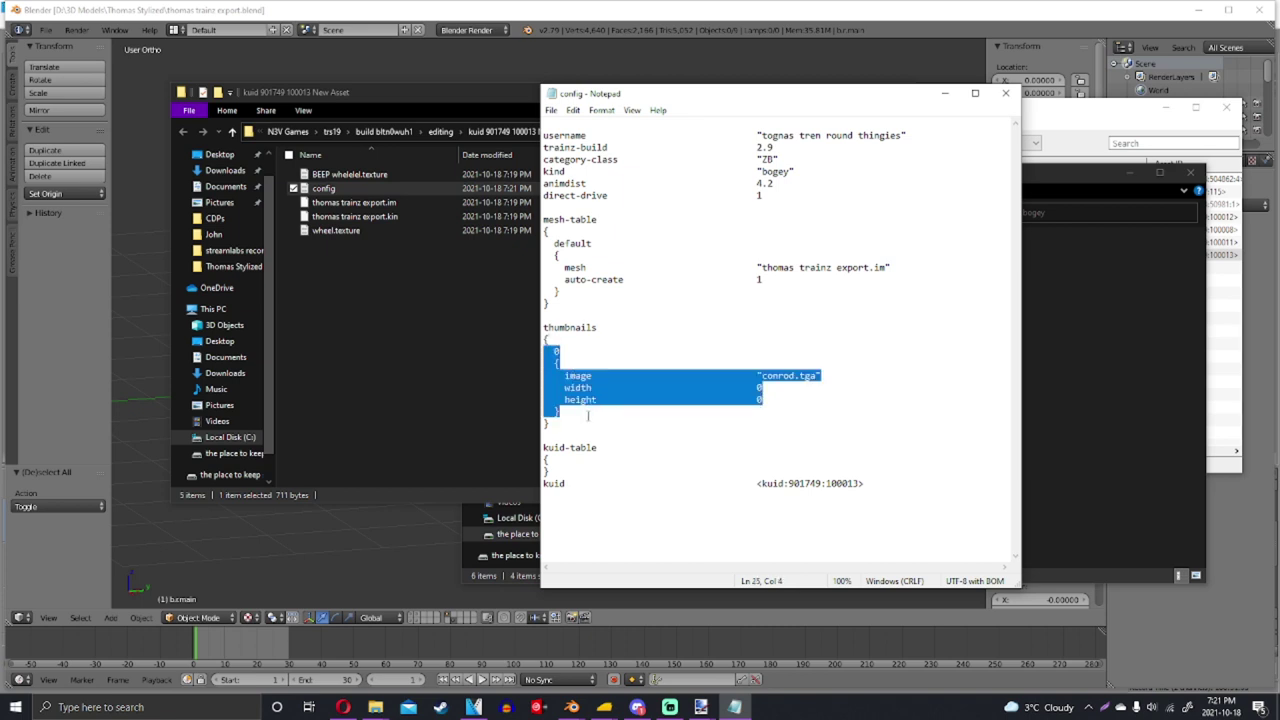
{"action": "key", "text": "BackSpace"}
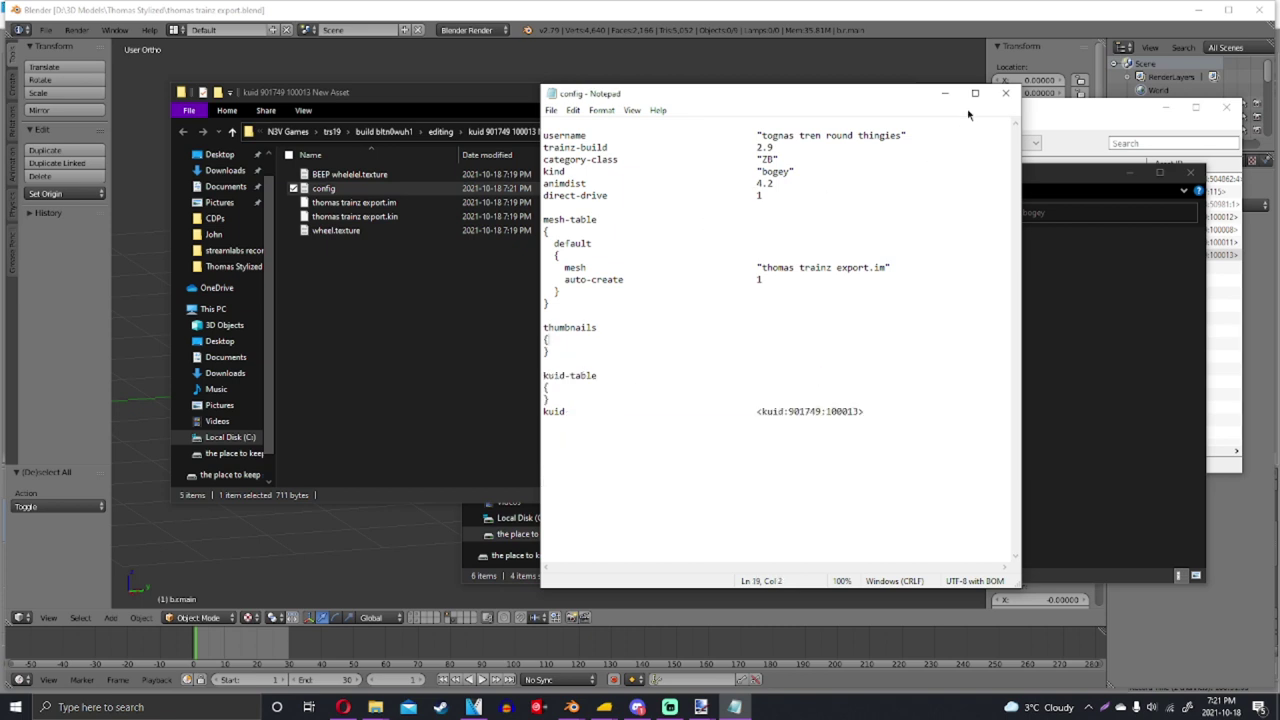
{"action": "left_click", "coordinate": [1004, 92]}
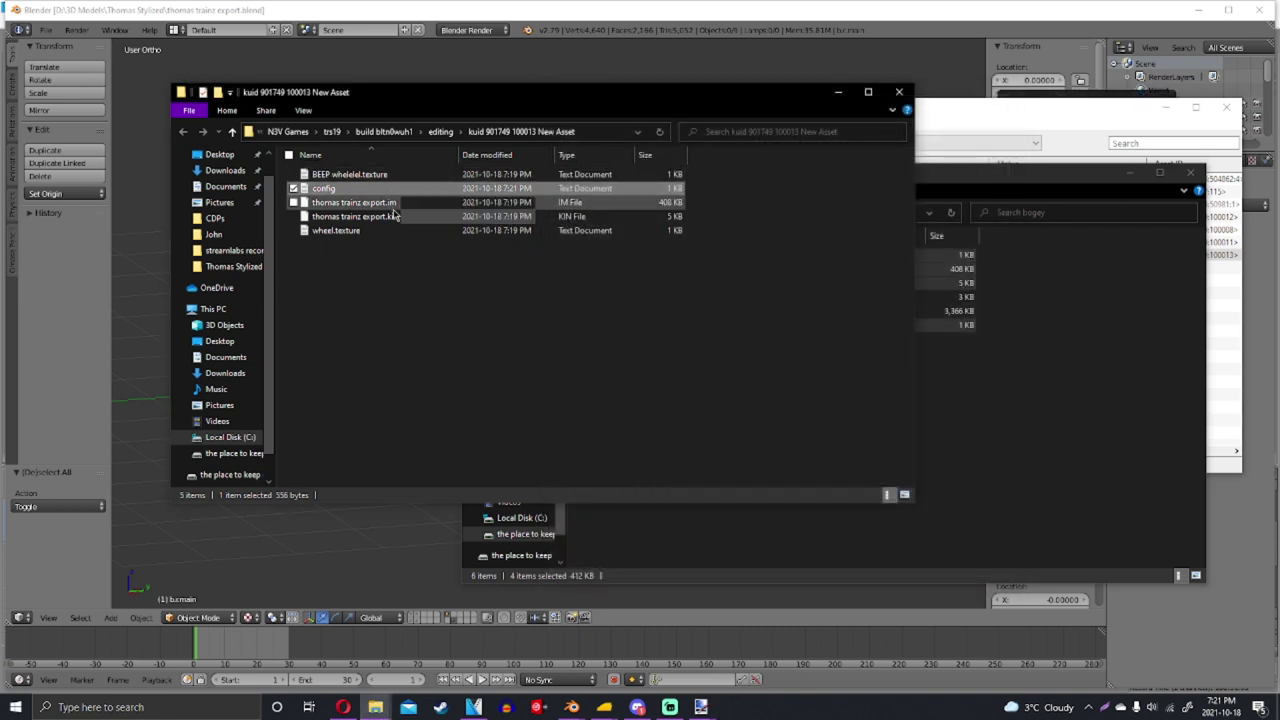
Rename thomas trainz export.kin in the New Asset folder as anim.kin
{"action": "left_click", "coordinate": [398, 218]}
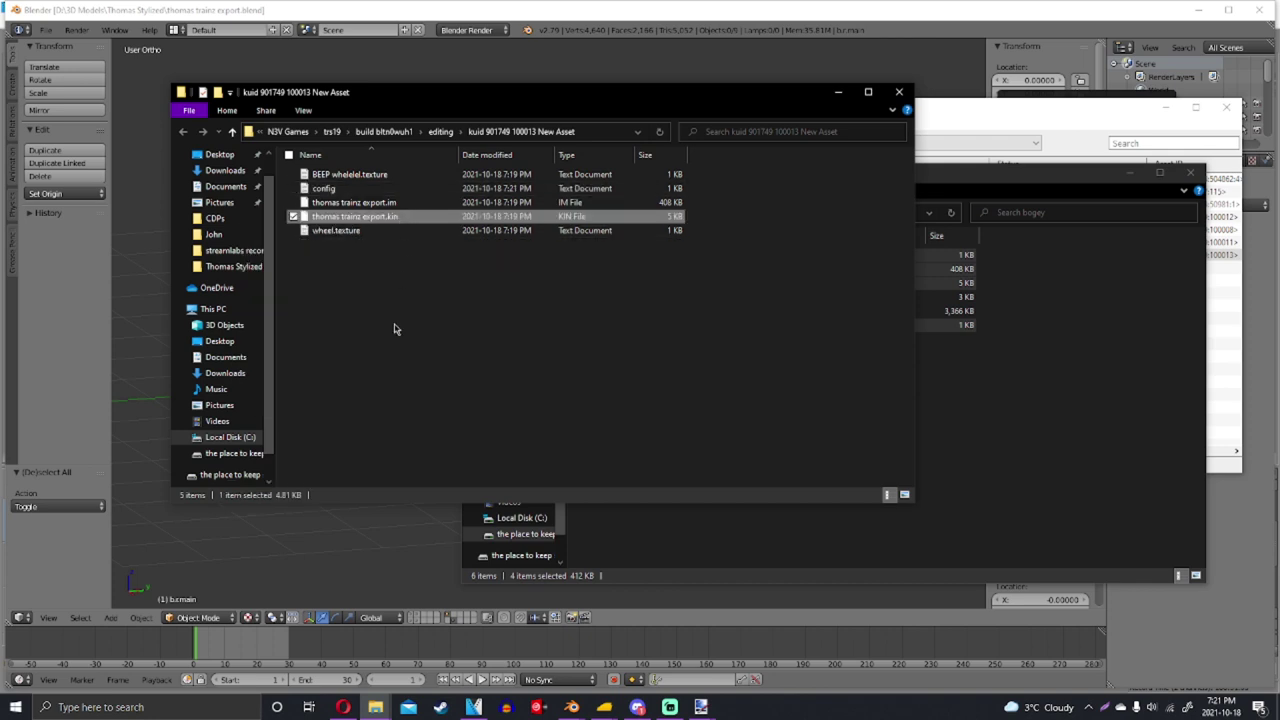
{"action": "right_click", "coordinate": [400, 216]}
{"action": "left_click", "coordinate": [331, 447]}
{"action": "type", "text": "anim"}
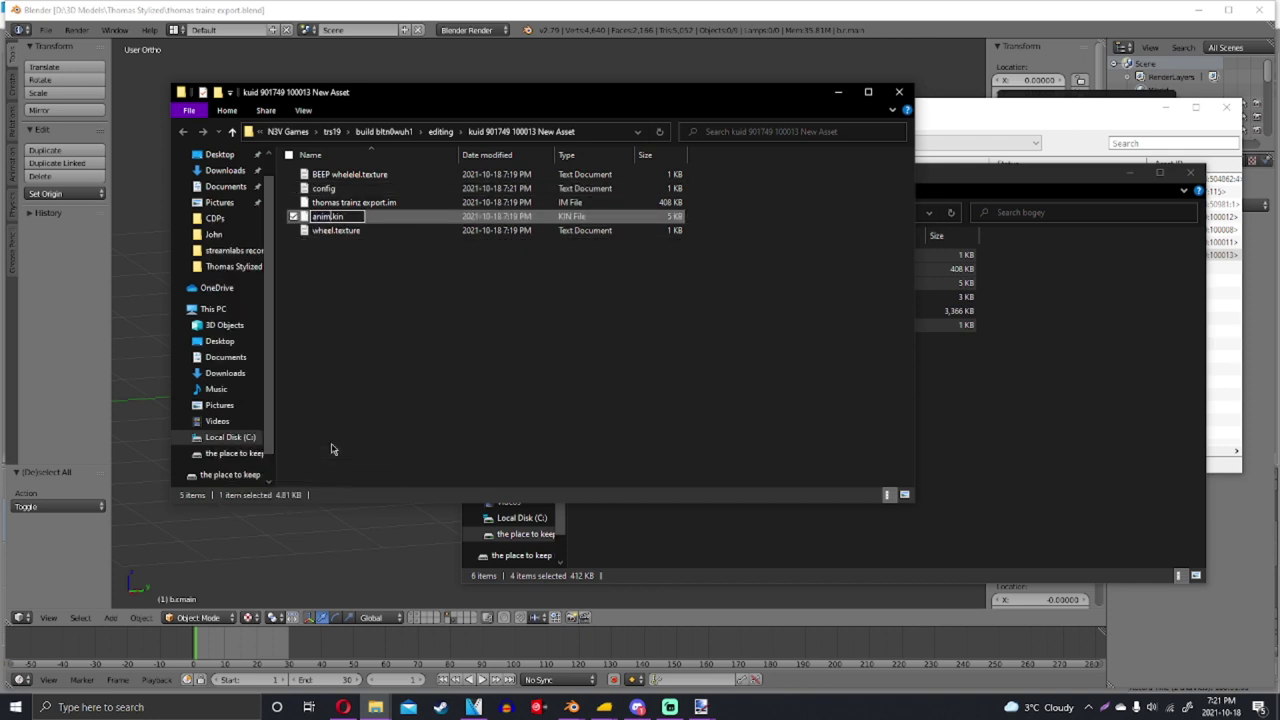
{"action": "key", "text": "Return"}
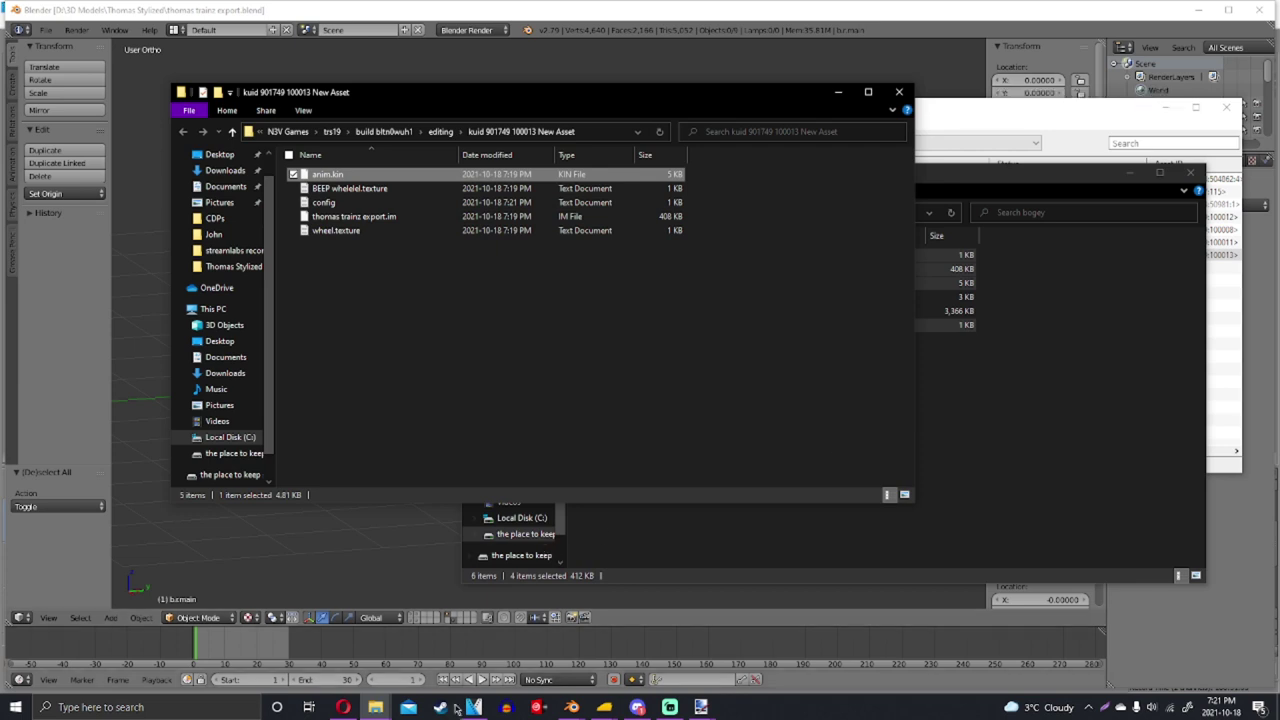
Copy the BEEP whelelel and wheel images from the Thomas Stylized folder into the New Asset folder
{"action": "left_click", "coordinate": [375, 707]}
{"action": "left_click", "coordinate": [339, 658]}
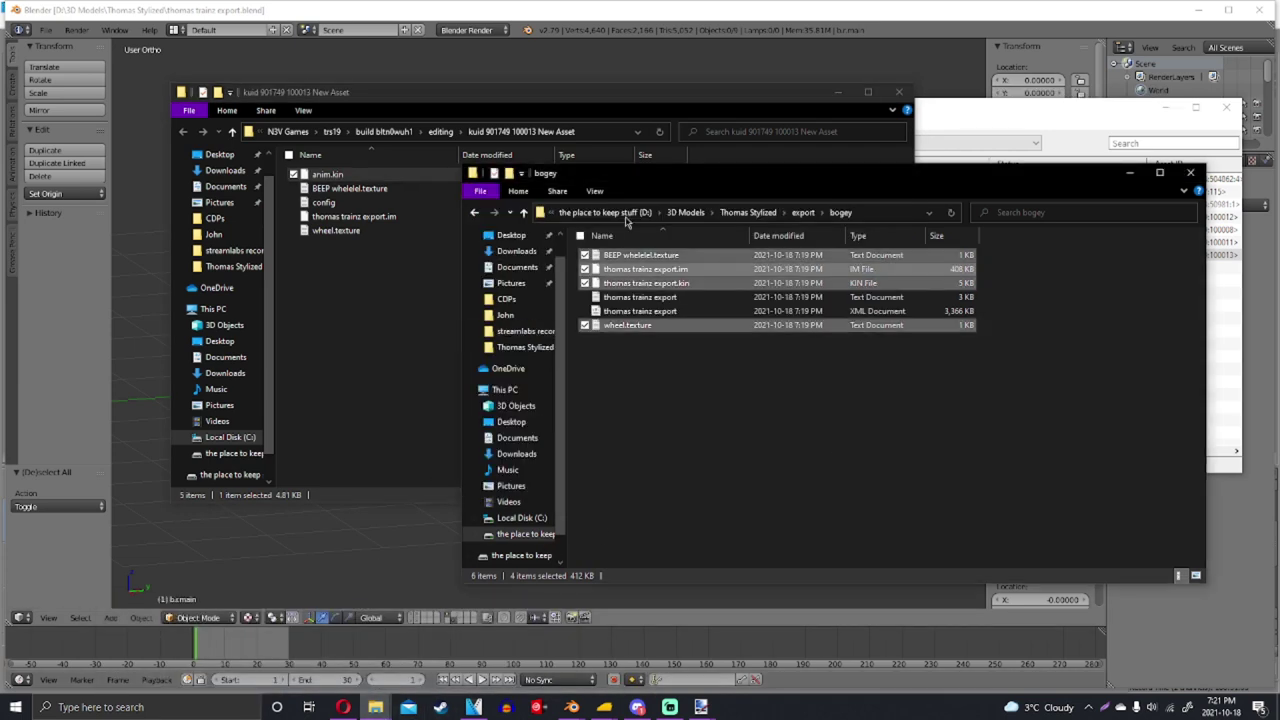
{"action": "left_click", "coordinate": [752, 213]}
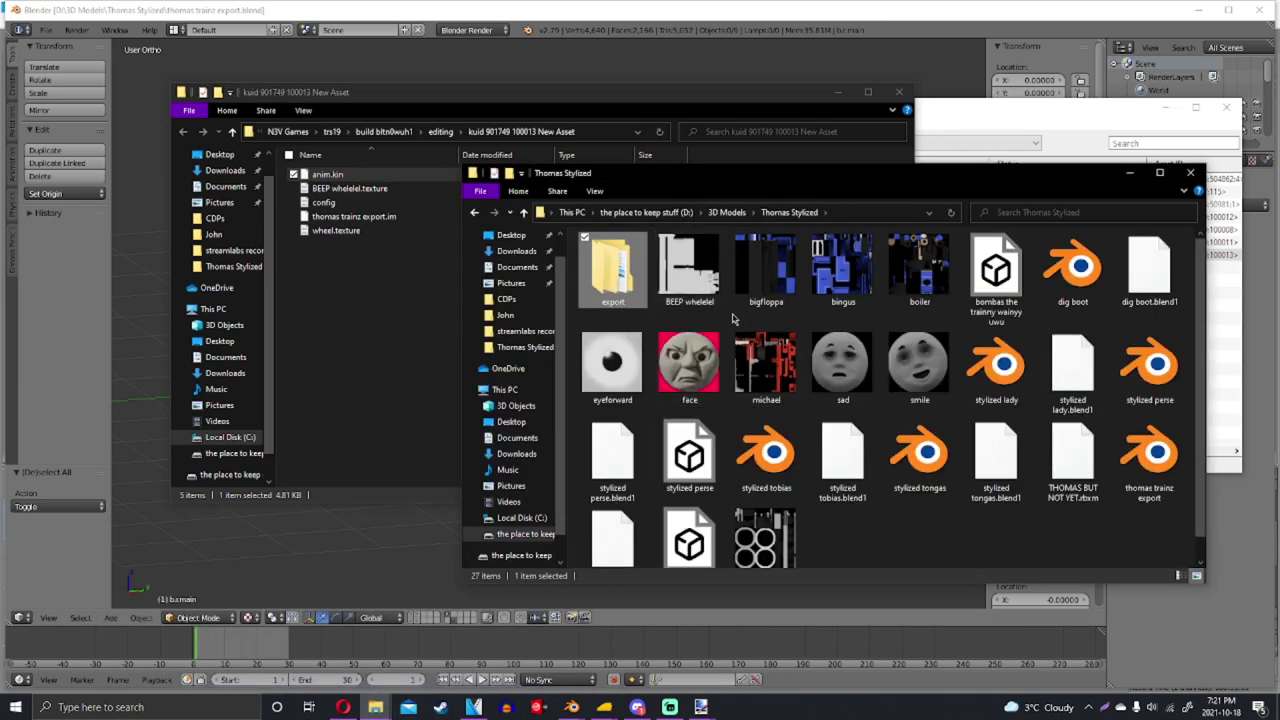
{"action": "left_click", "coordinate": [683, 305]}
{"action": "scroll", "coordinate": [755, 560], "scroll_direction": "down", "scroll_amount": 1}
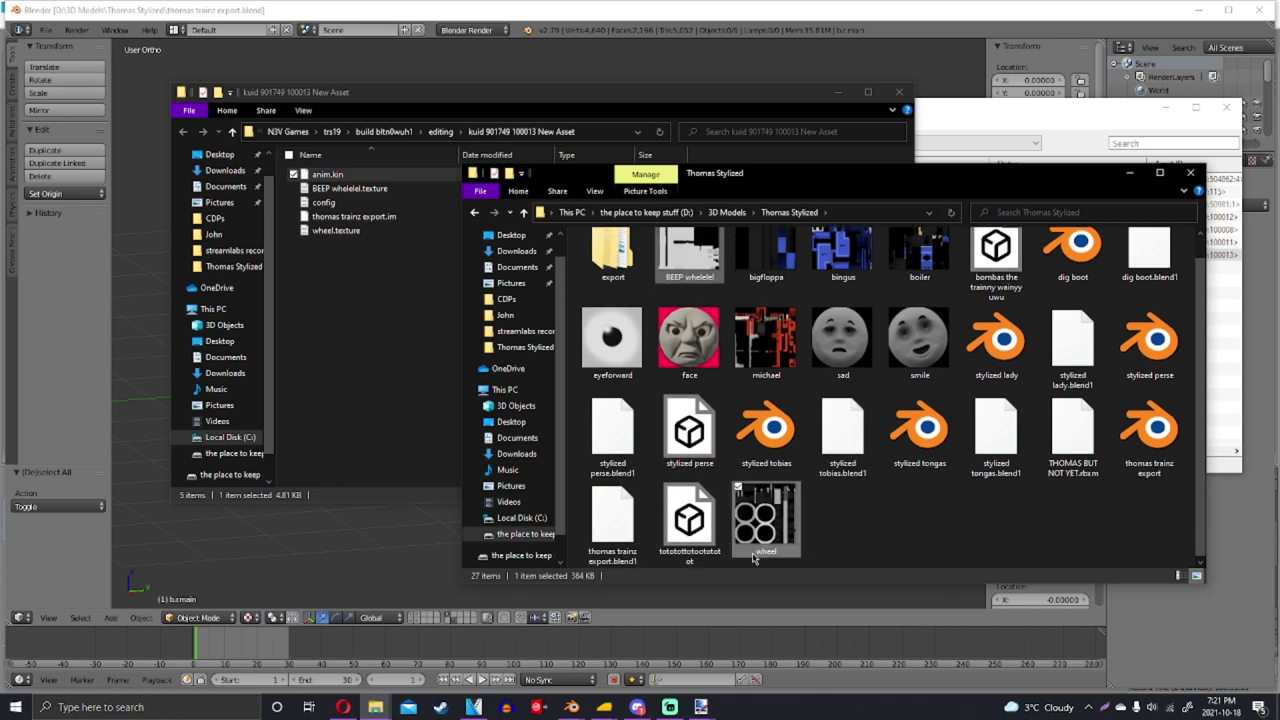
{"action": "right_click", "coordinate": [766, 538]}
{"action": "left_click", "coordinate": [620, 456]}
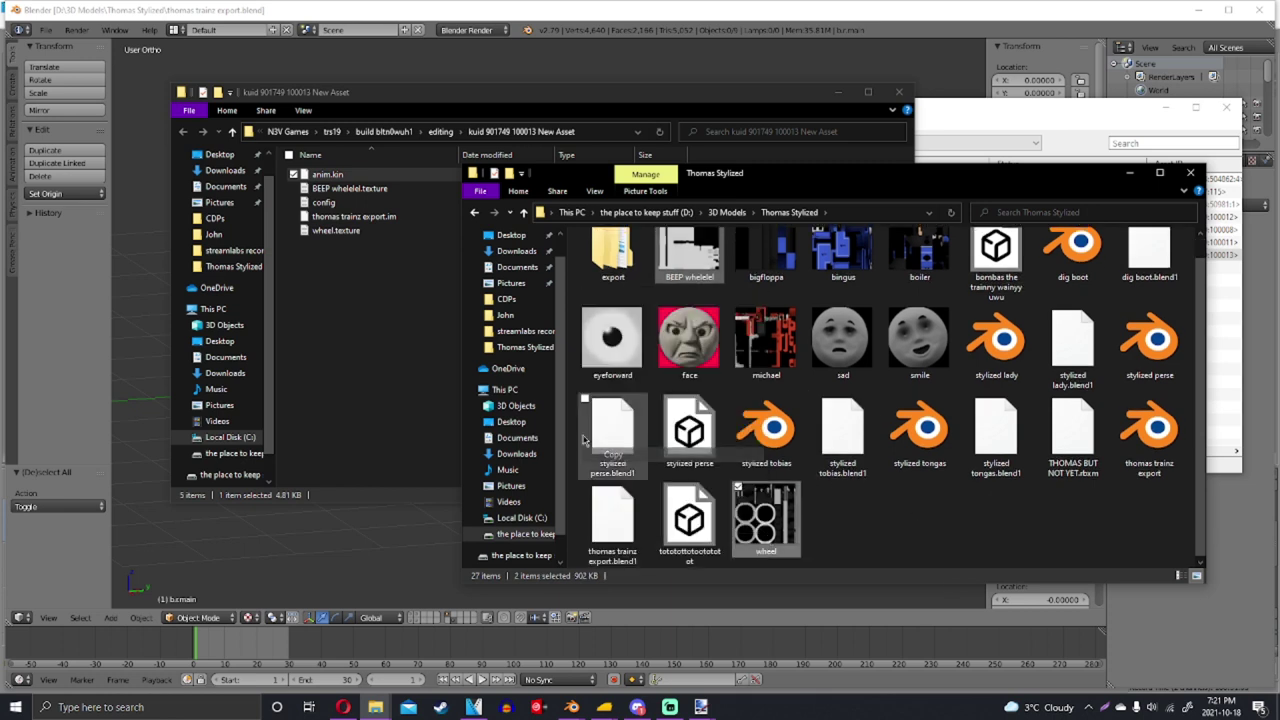
{"action": "left_click", "coordinate": [388, 269]}
{"action": "right_click", "coordinate": [388, 269]}
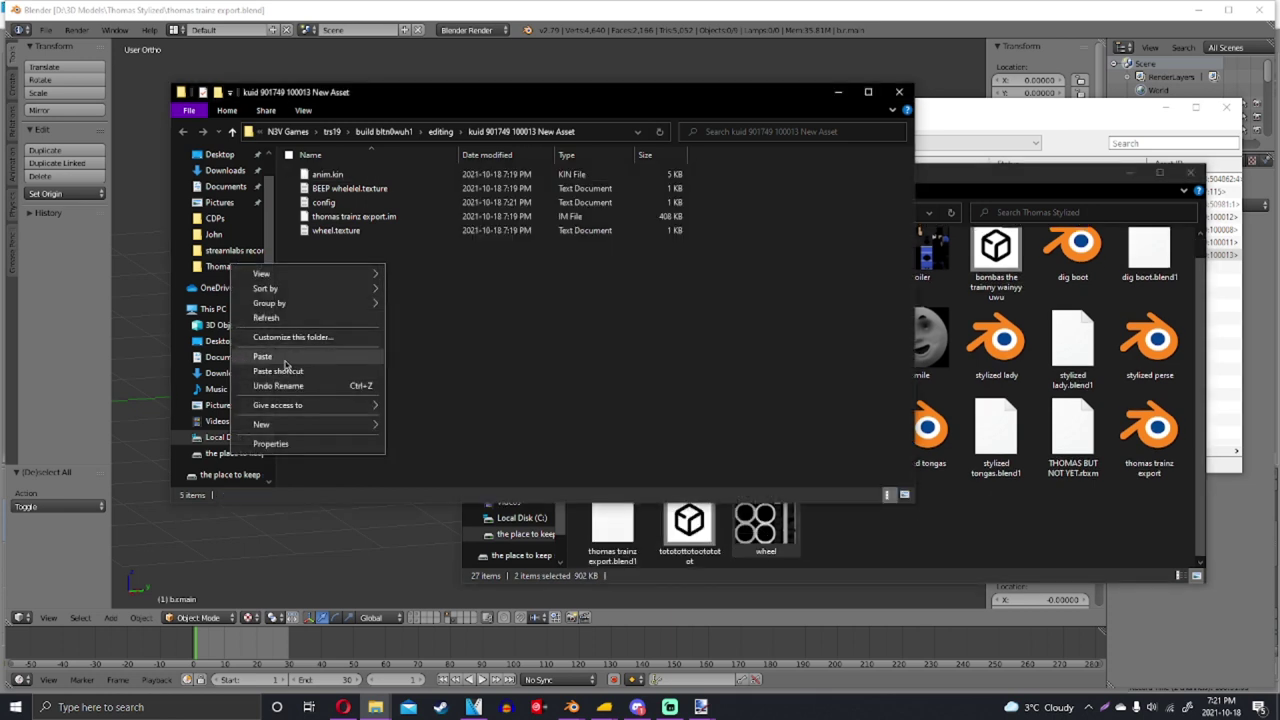
{"action": "left_click", "coordinate": [286, 358]}
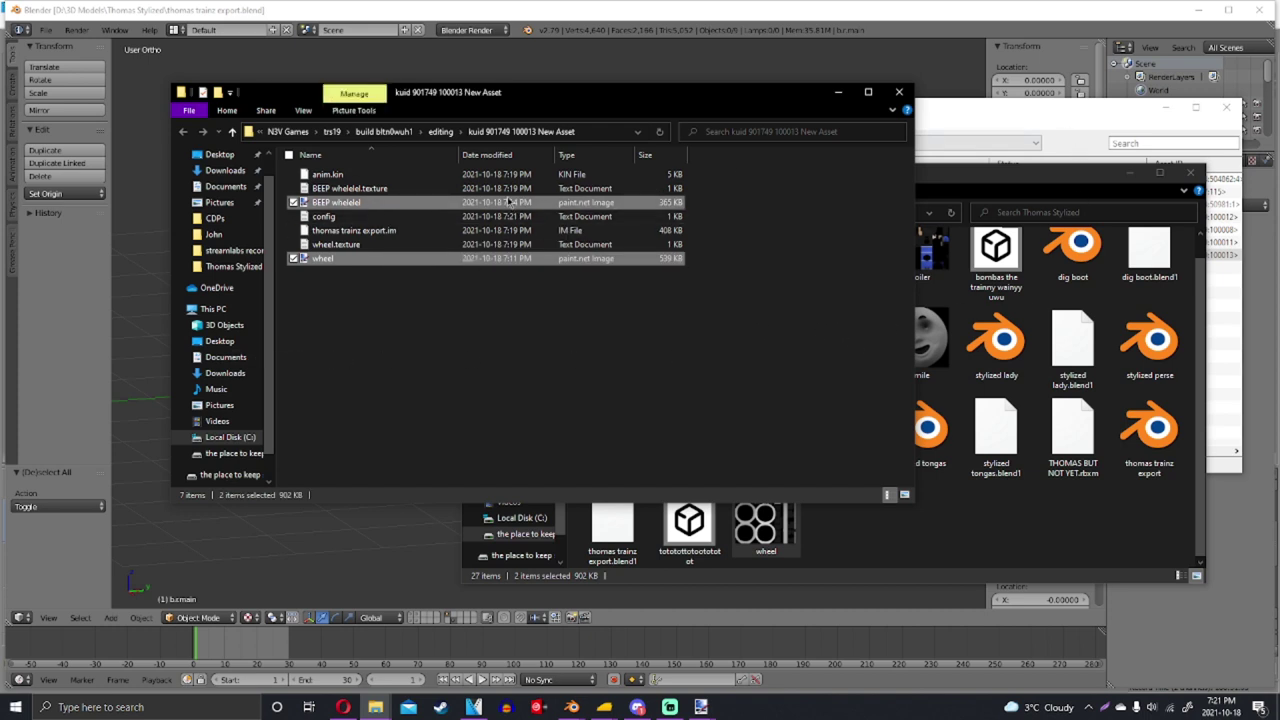
Submit the edits of New Asset in Content Manager, and close the editing folder window and the task report
{"action": "left_click", "coordinate": [1112, 125]}
{"action": "right_click", "coordinate": [834, 256]}
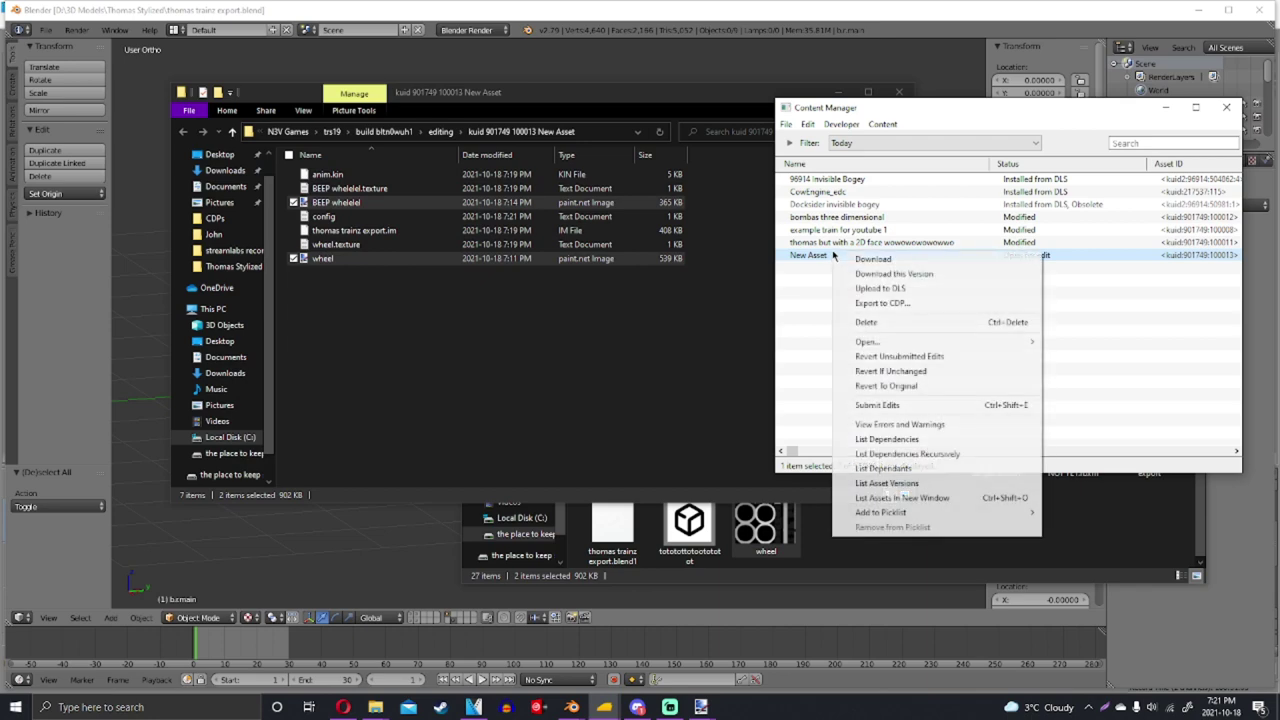
{"action": "left_click", "coordinate": [887, 405]}
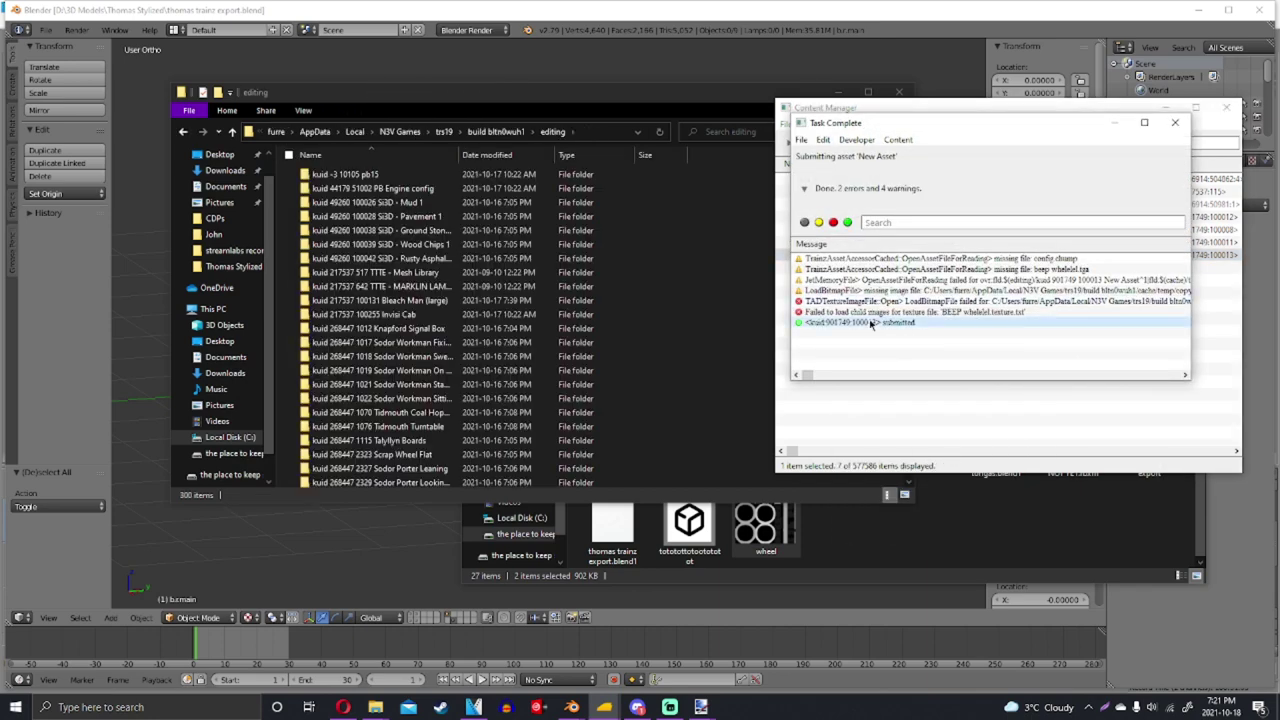
{"action": "left_click", "coordinate": [871, 312]}
{"action": "left_click", "coordinate": [710, 116]}
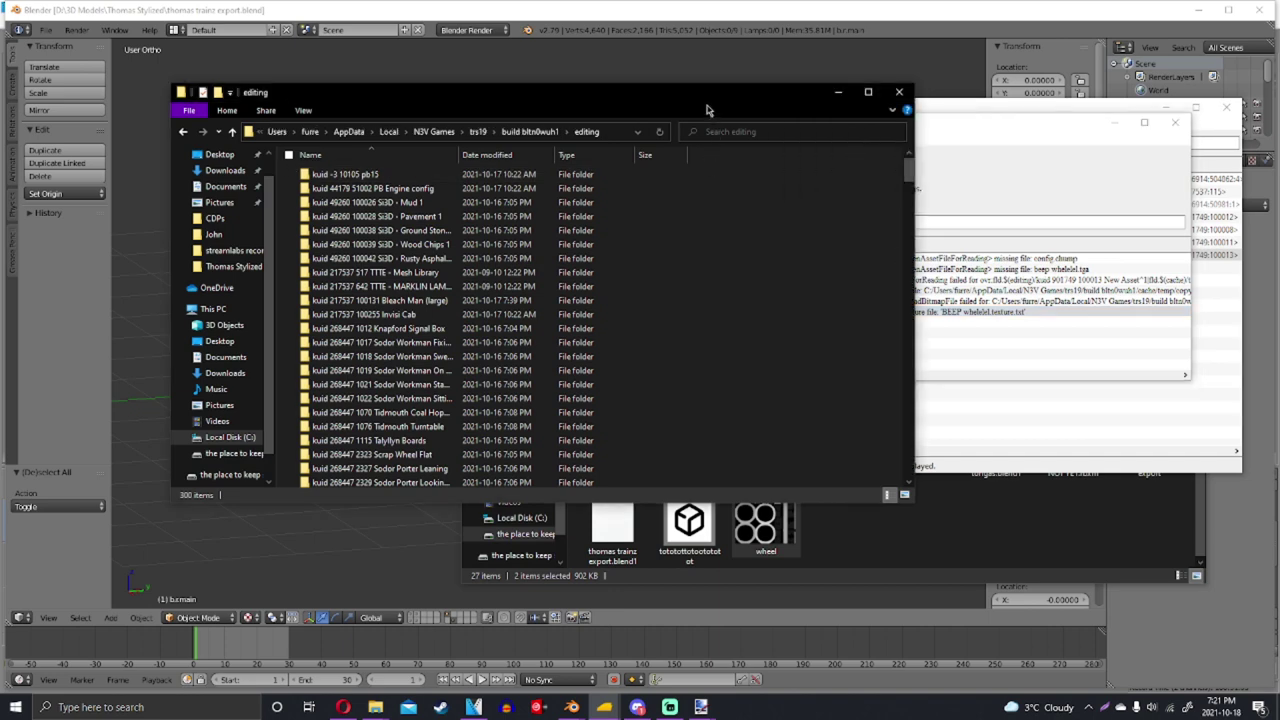
{"action": "left_click", "coordinate": [899, 92]}
{"action": "left_click", "coordinate": [1175, 122]}
Open the "tognas tren round thingies" asset for editing in Explorer
{"action": "right_click", "coordinate": [1006, 258]}
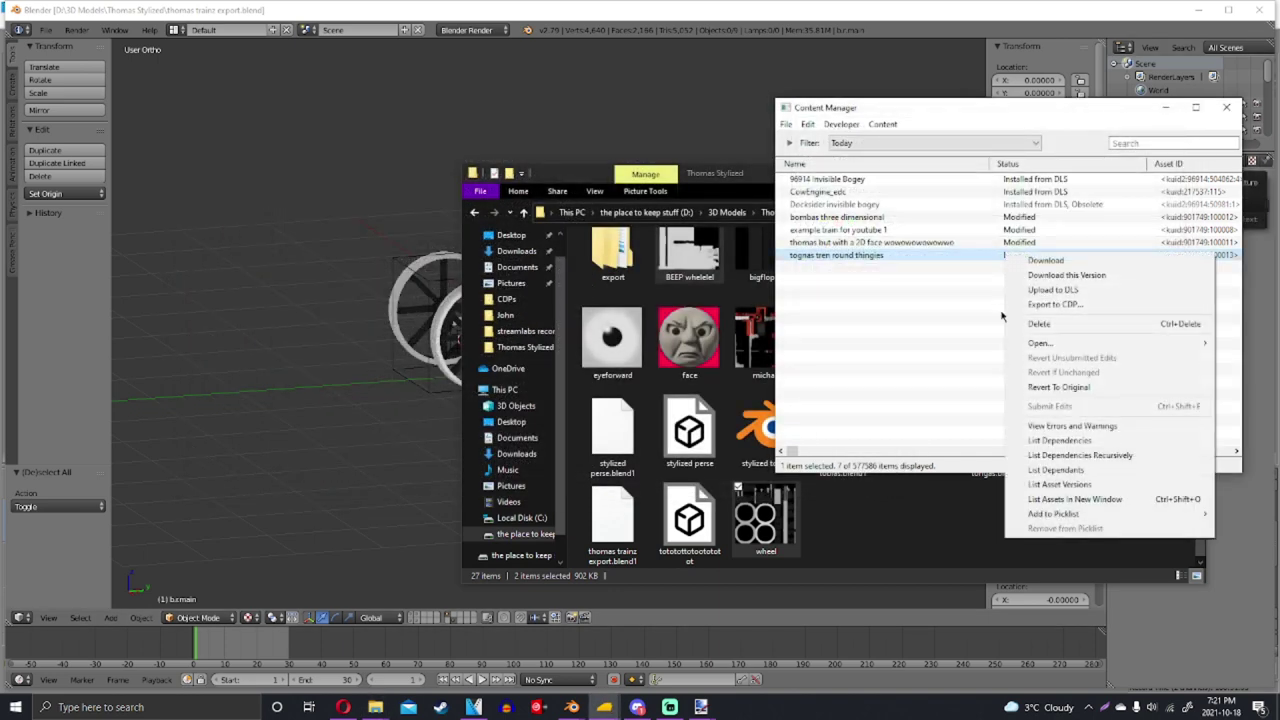
{"action": "mouse_move", "coordinate": [1056, 346]}
{"action": "left_click", "coordinate": [930, 358]}
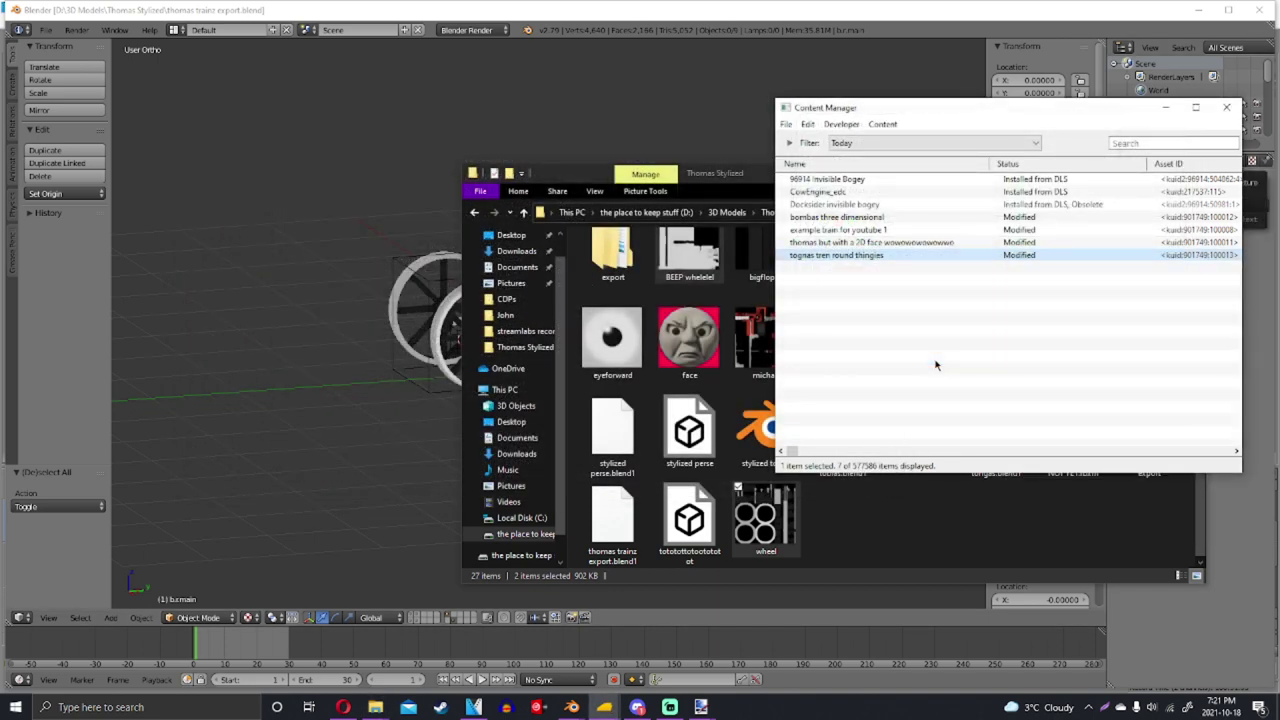
{"action": "left_click", "coordinate": [1016, 291]}
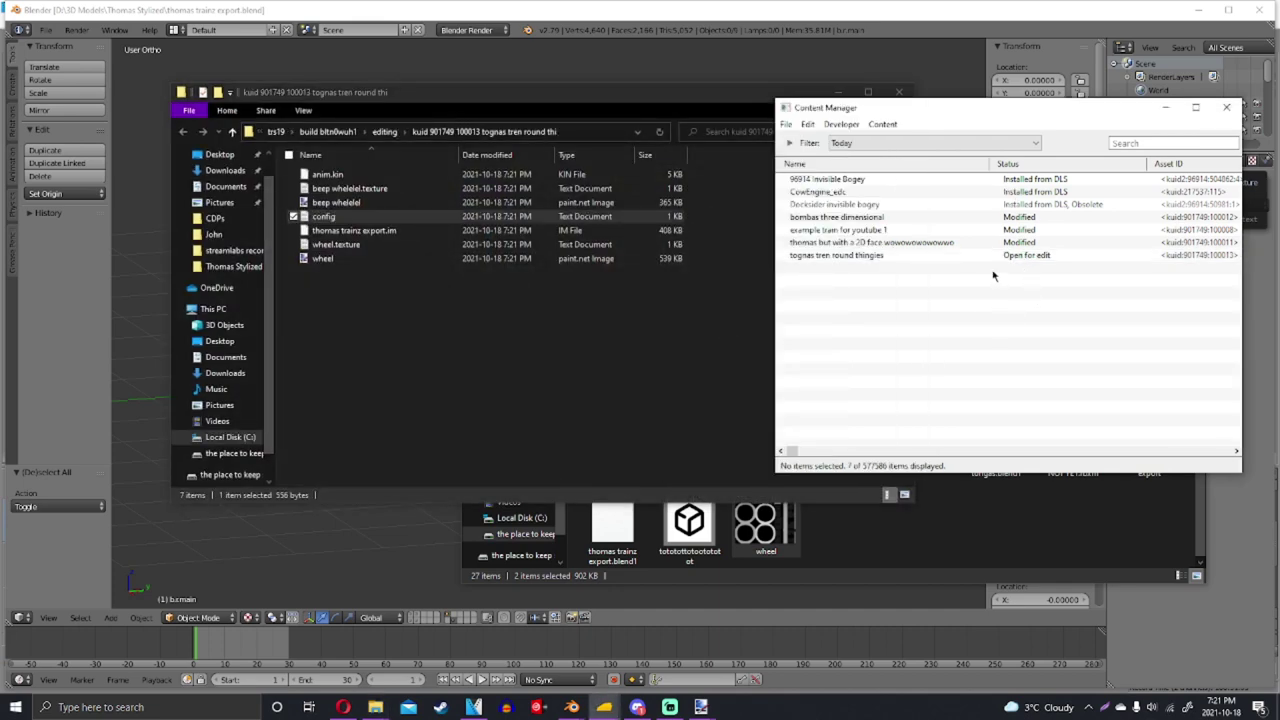
Check the errors and warnings of the "tognas tren round thingies" asset and close the report
{"action": "right_click", "coordinate": [852, 257]}
{"action": "left_click", "coordinate": [900, 428]}
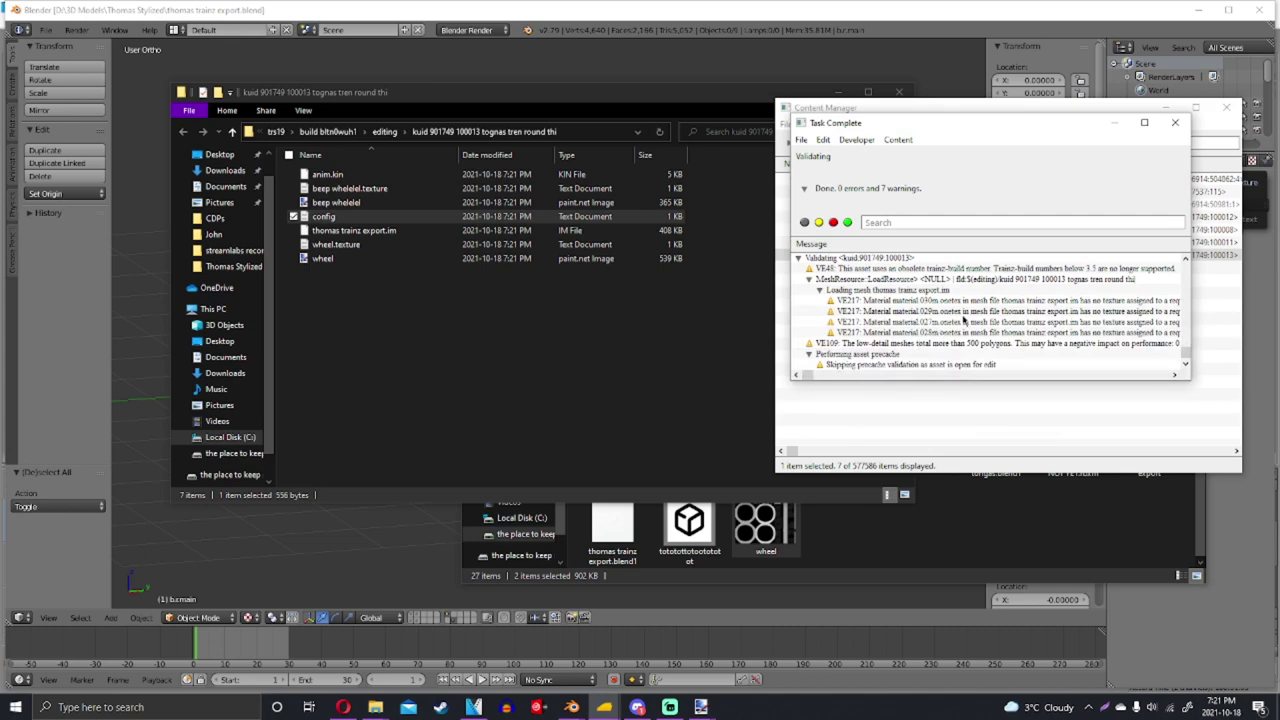
{"action": "left_click", "coordinate": [1185, 127]}
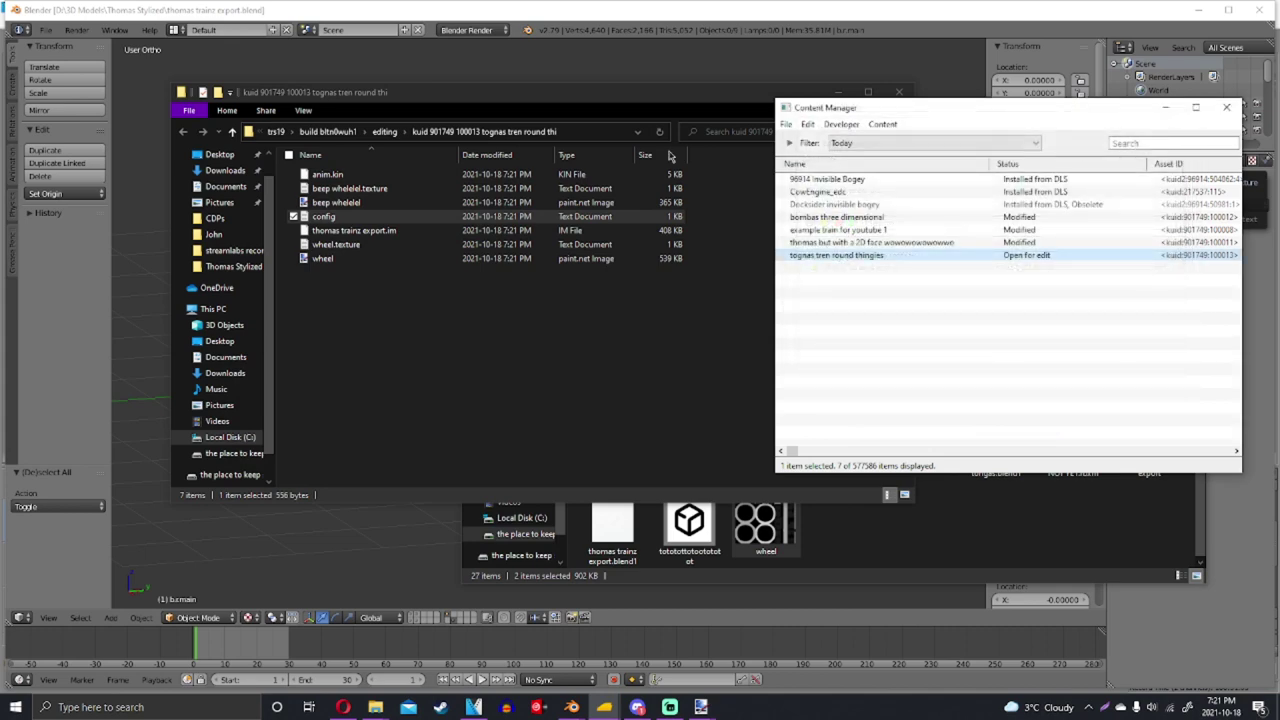
Save a JPEG copy of the beep whelelel image and set its texture file's primary image to BEEP whelelel.jpg
{"action": "double_click", "coordinate": [376, 204]}
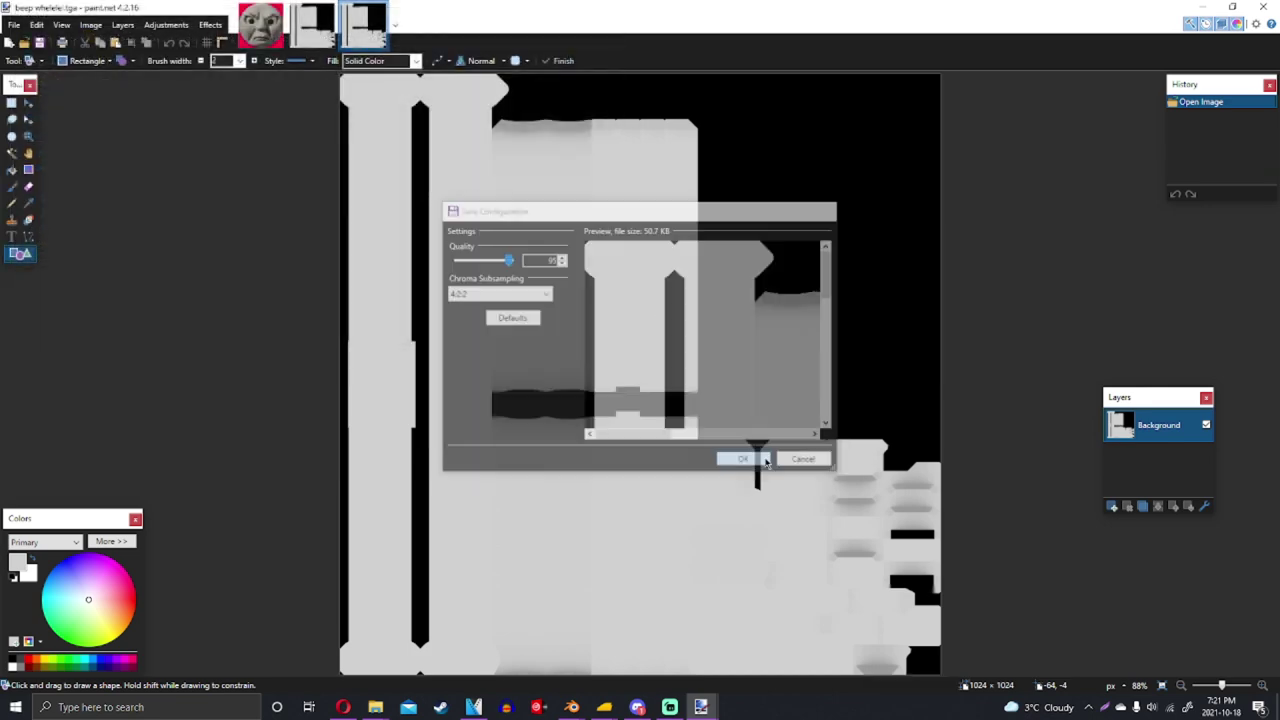
{"action": "left_click", "coordinate": [1267, 6]}
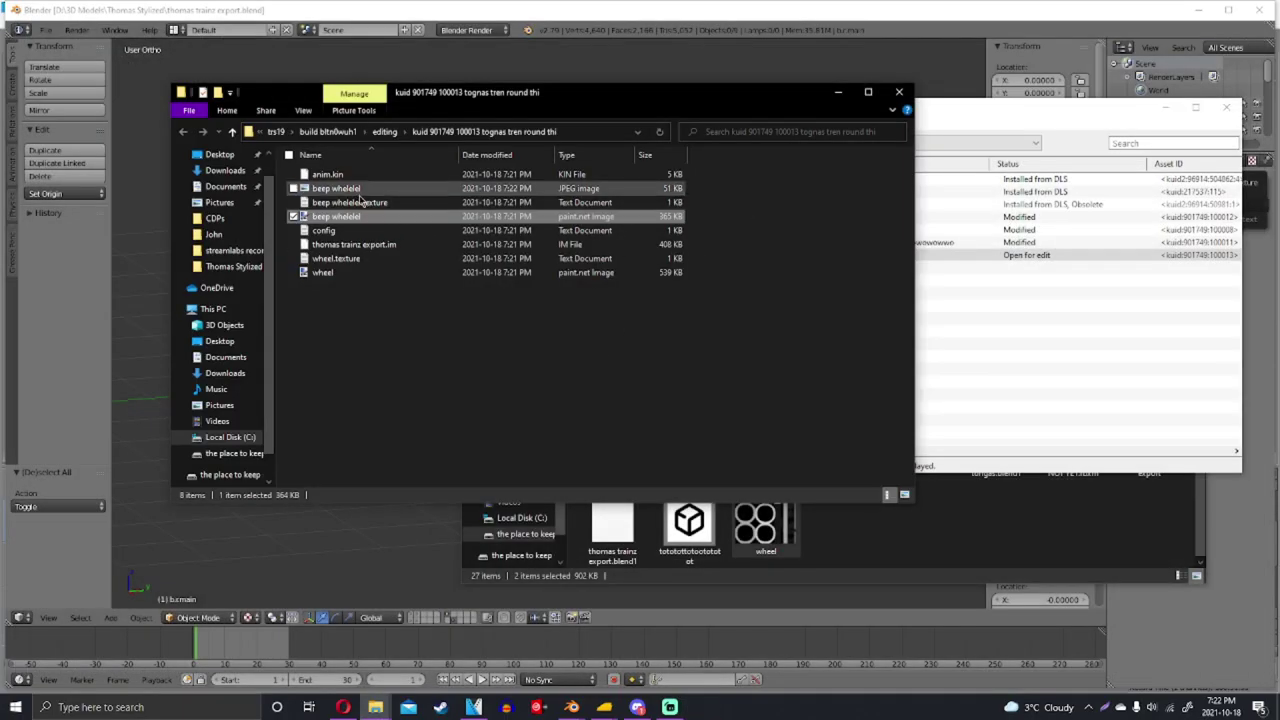
{"action": "double_click", "coordinate": [360, 202]}
{"action": "left_click_drag", "start_coordinate": [661, 123], "coordinate": [679, 124]}
{"action": "type", "text": "jpg"}
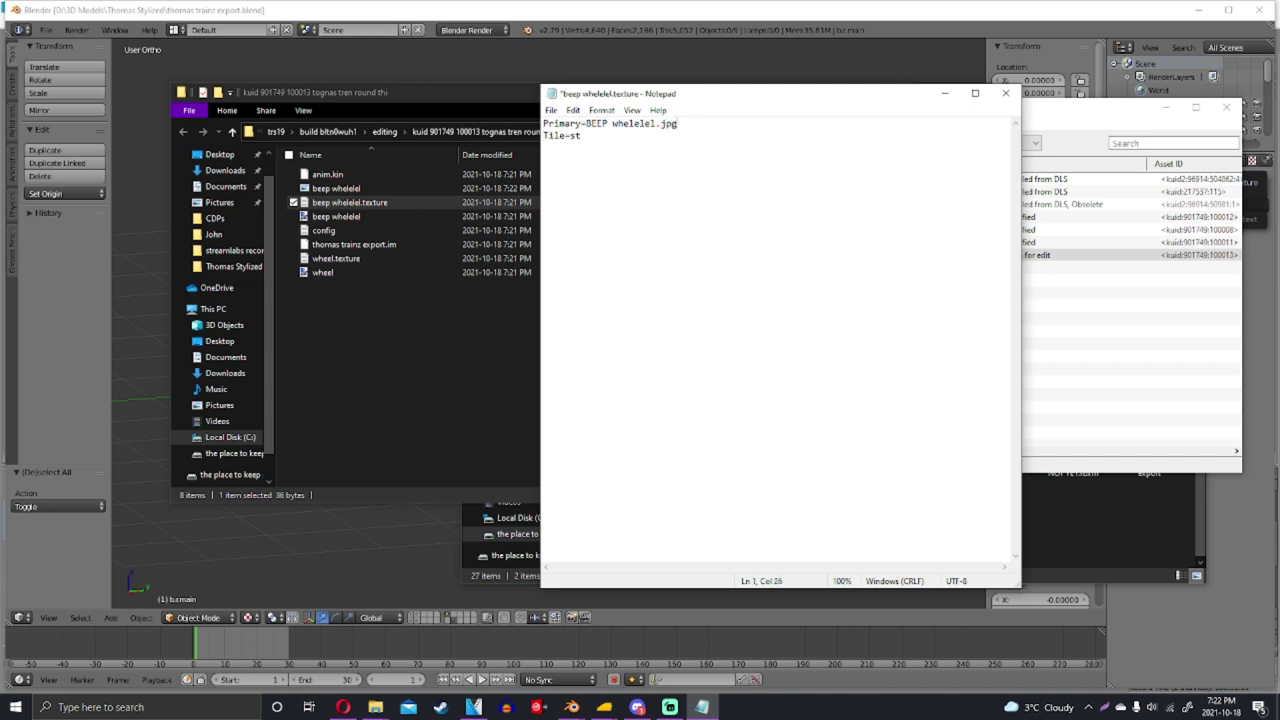
{"action": "key", "text": "ctrl+s"}
{"action": "left_click", "coordinate": [1005, 93]}
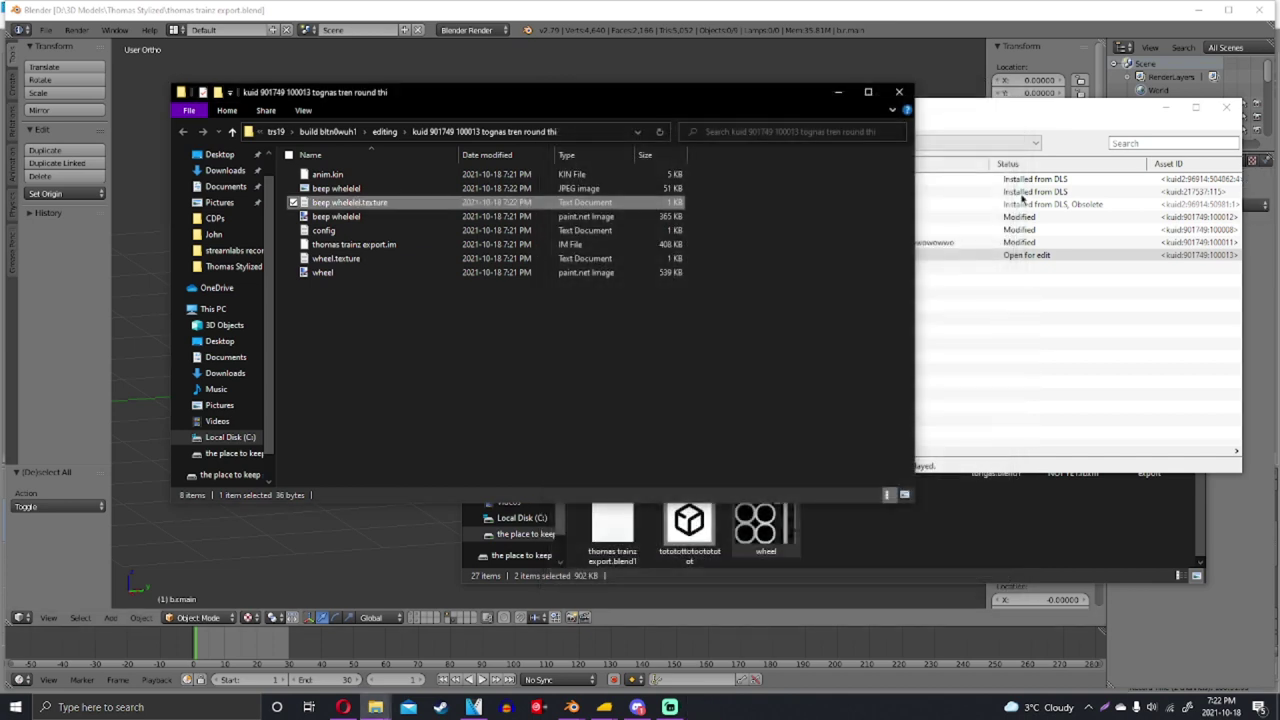
Submit the edits of the "tognas tren round thingies" asset and open the config file of "bombas three dimensional" for editing
{"action": "right_click", "coordinate": [1042, 258]}
{"action": "left_click", "coordinate": [1060, 414]}
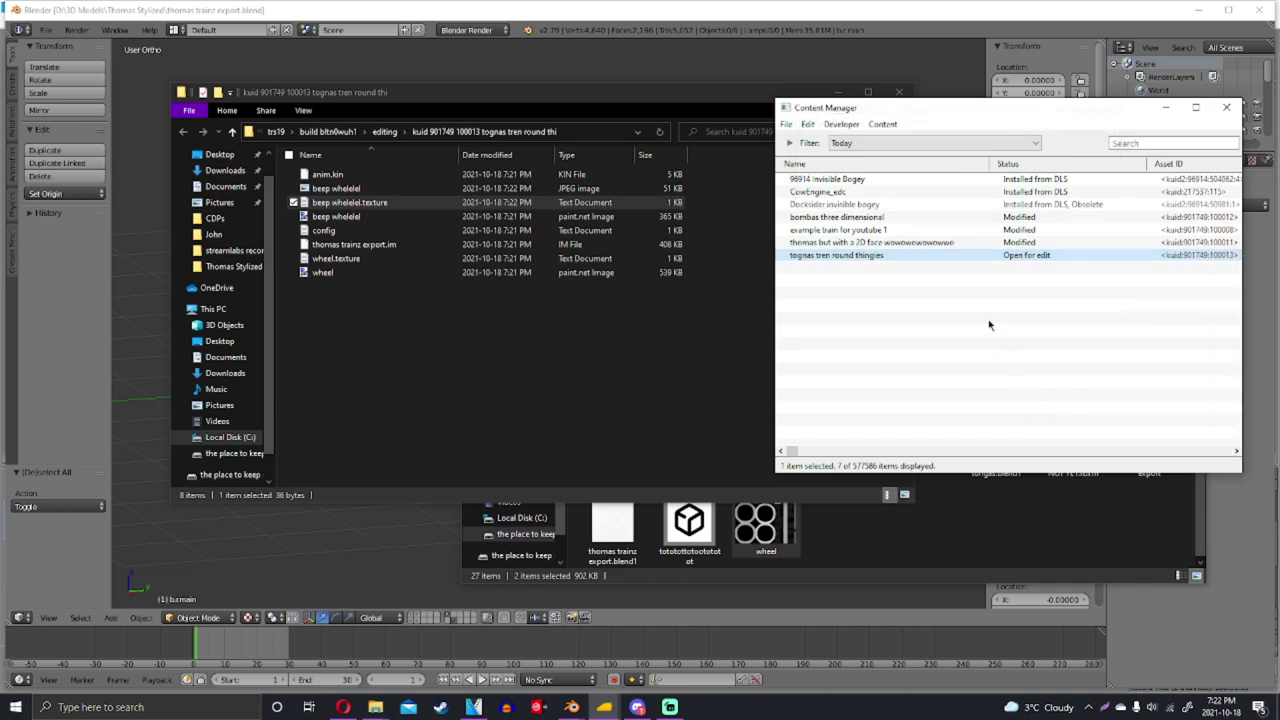
{"action": "right_click", "coordinate": [889, 221]}
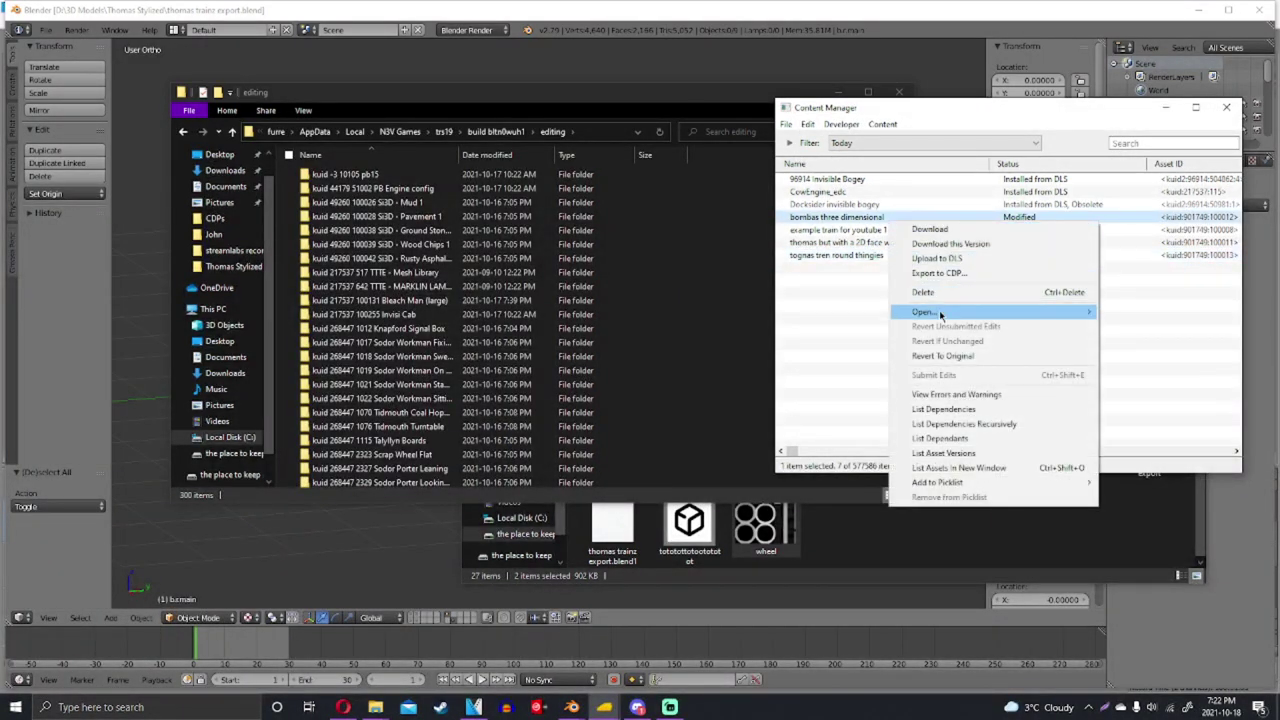
{"action": "mouse_move", "coordinate": [934, 312]}
{"action": "left_click", "coordinate": [1150, 341]}
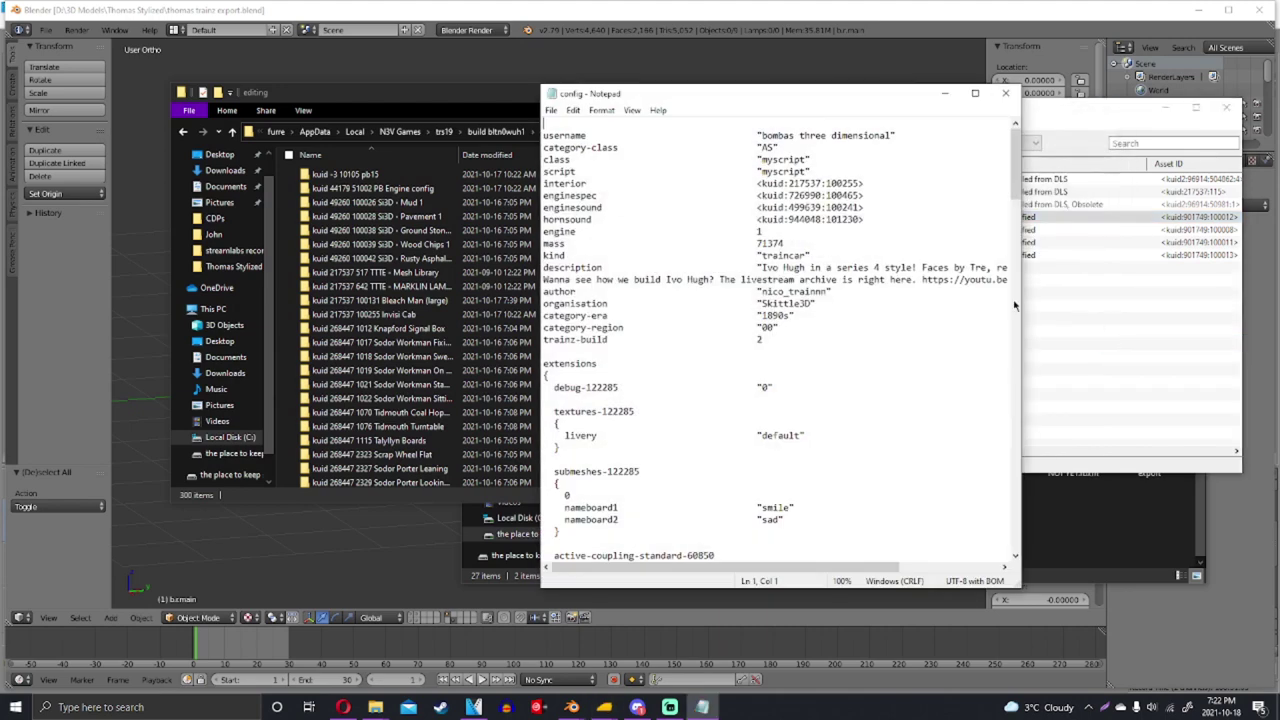
Replace the kuids of bogeys 0 and 2 in the config with <kuid:901749:100013>, copied from "tognas tren round thingies"
{"action": "scroll", "coordinate": [781, 350], "scroll_direction": "down", "scroll_amount": 20}
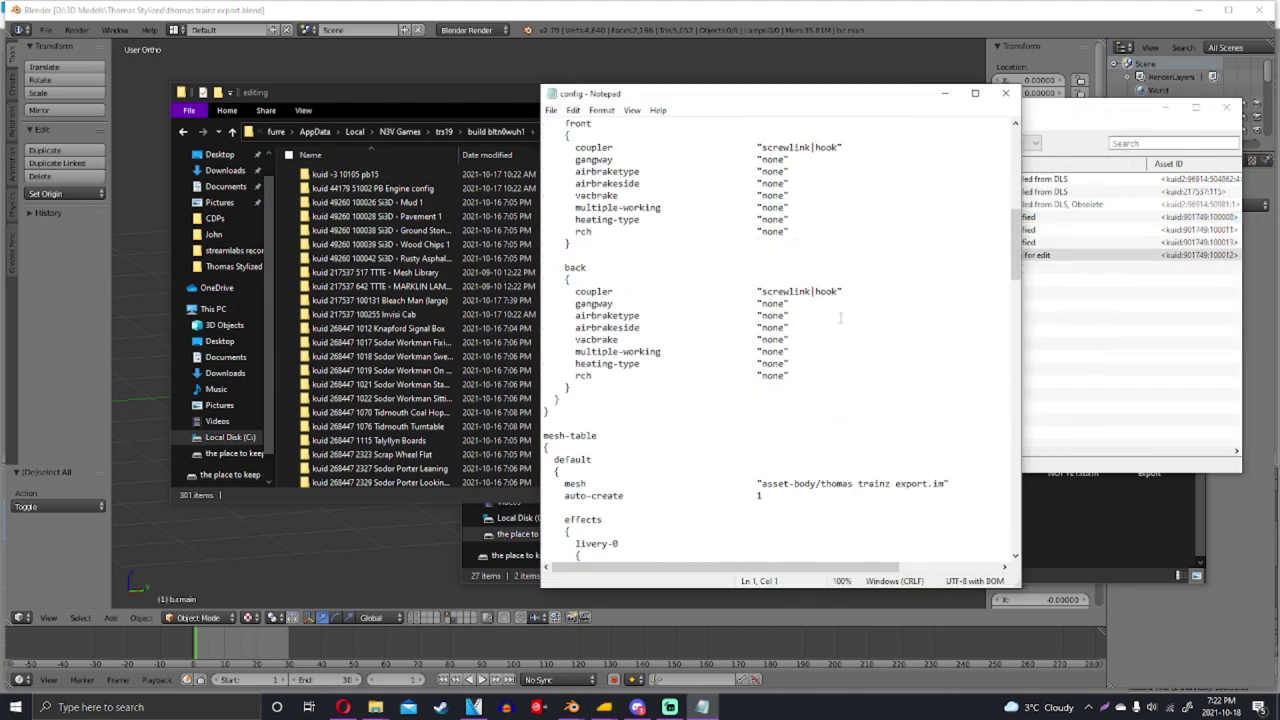
{"action": "scroll", "coordinate": [856, 306], "scroll_direction": "down", "scroll_amount": 20}
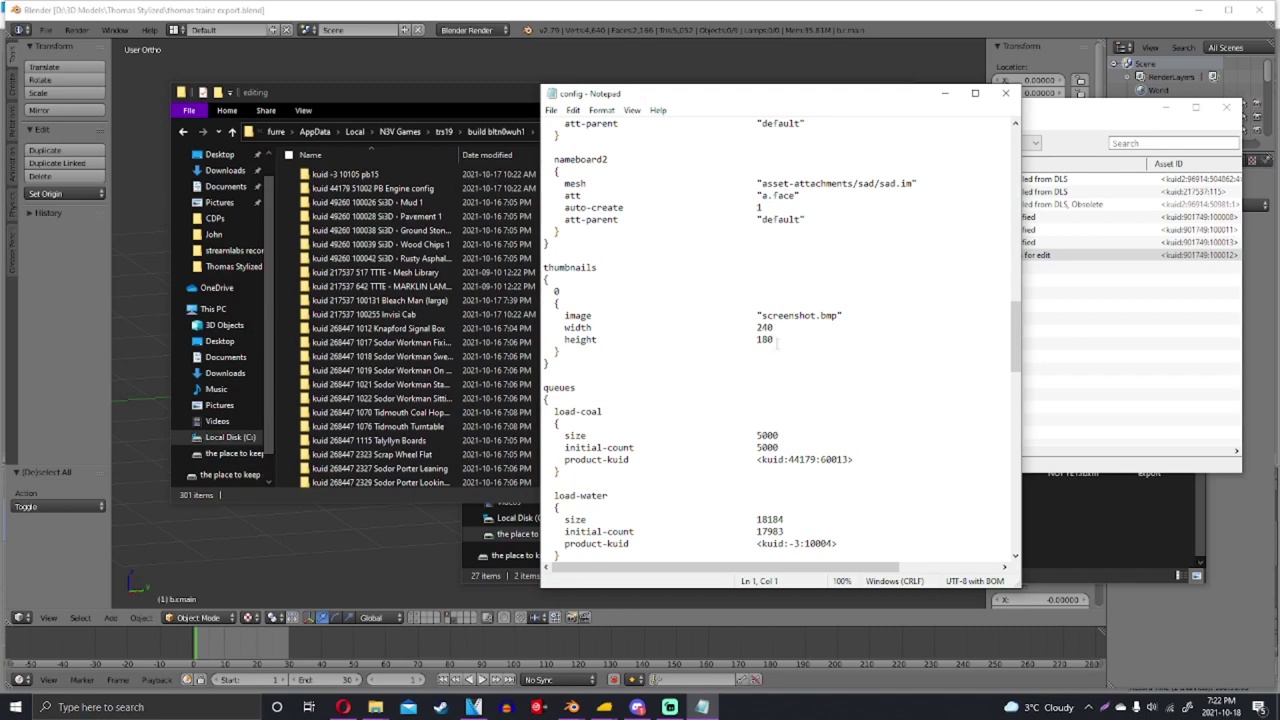
{"action": "scroll", "coordinate": [656, 299], "scroll_direction": "down", "scroll_amount": 20}
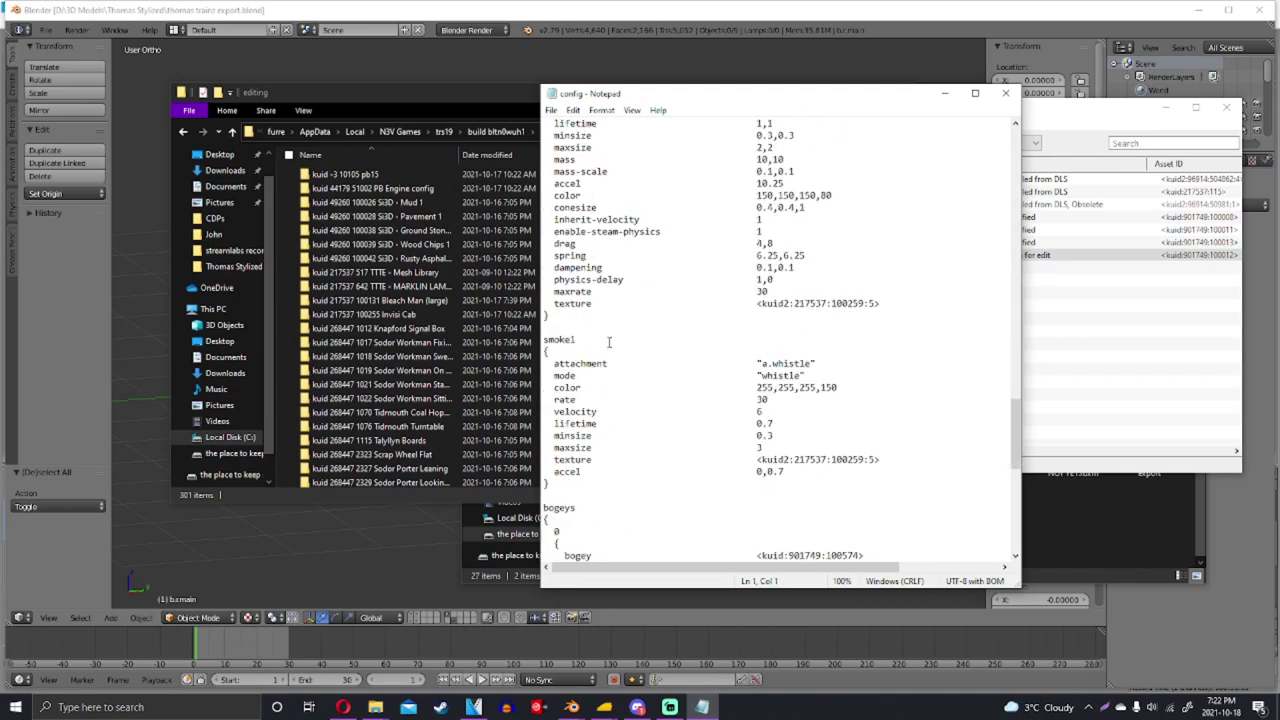
{"action": "left_click", "coordinate": [1084, 256]}
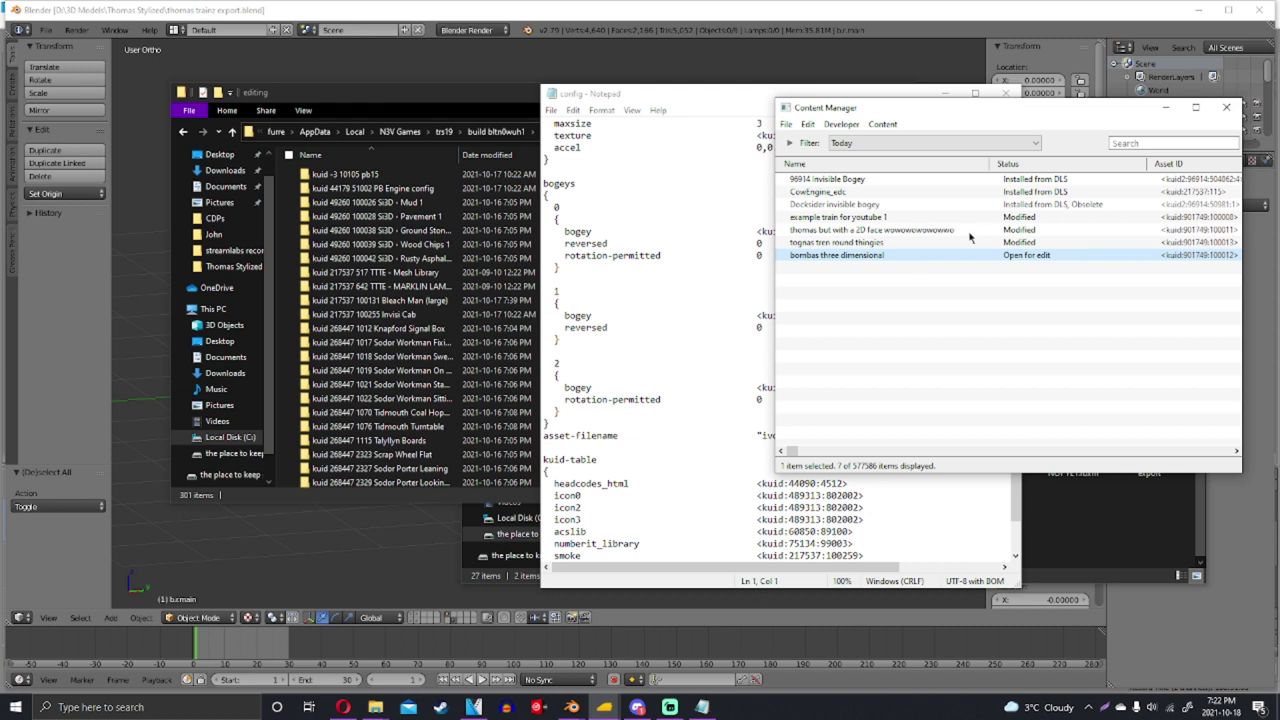
{"action": "left_click", "coordinate": [895, 243]}
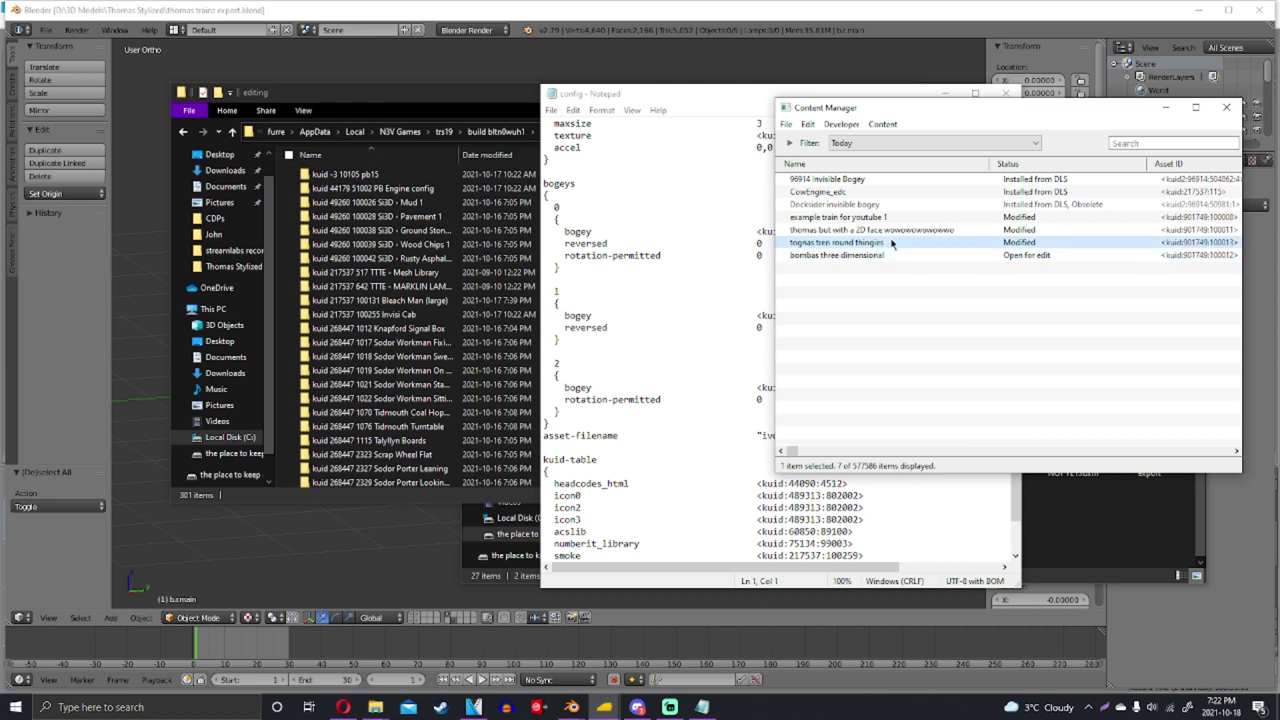
{"action": "left_click", "coordinate": [622, 95]}
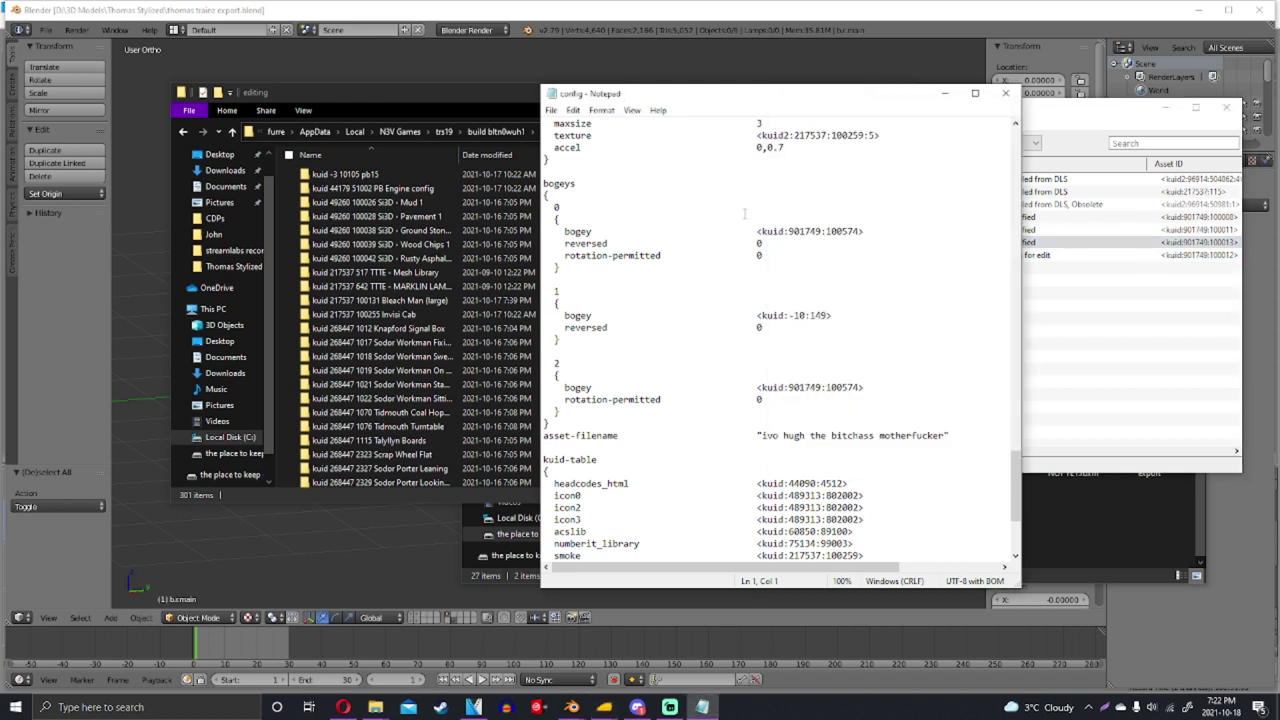
{"action": "left_click_drag", "start_coordinate": [543, 231], "coordinate": [1018, 233]}
{"action": "type", "text": "<kuid:901749:100013> tognas tren round thingies"}
{"action": "key", "text": "Delete"}
{"action": "left_click_drag", "start_coordinate": [760, 387], "coordinate": [1008, 388]}
{"action": "type", "text": "<"}
{"action": "type", "text": "kuid:901749:100013> tognas tren round thingies"}
{"action": "key", "text": "Delete"}
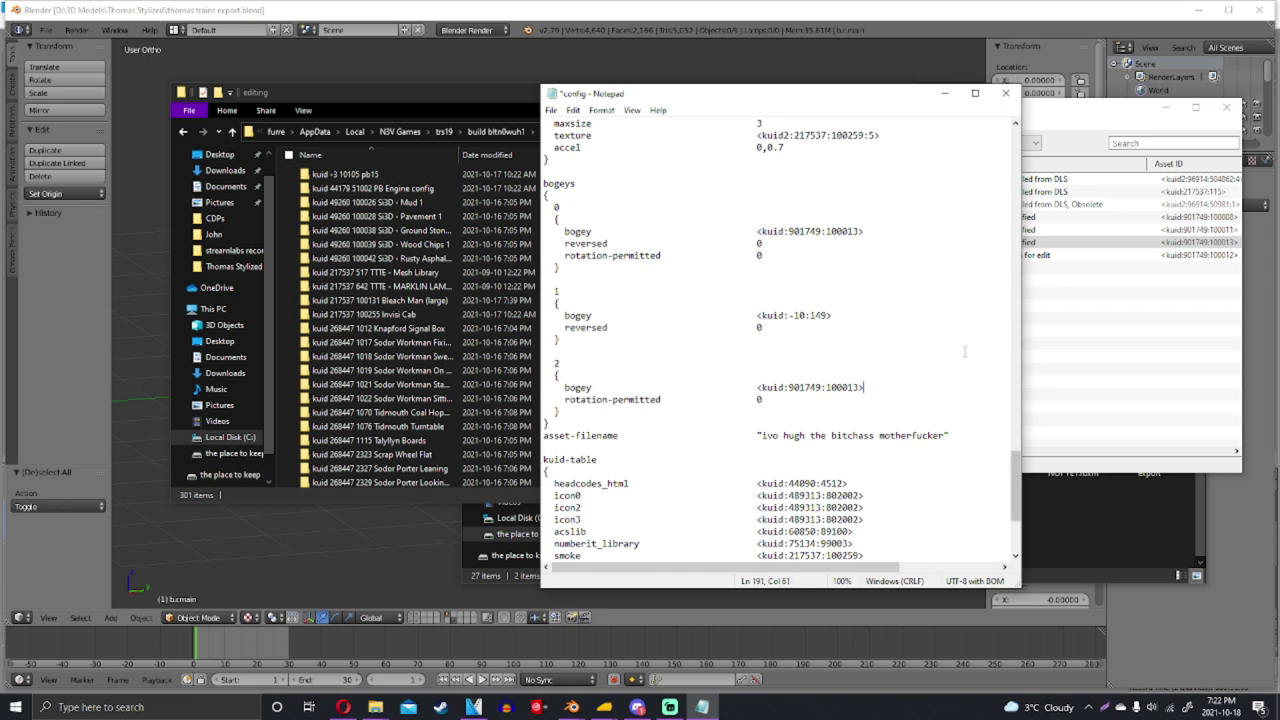
Save and close the config file, and submit the edits of the "bombas three dimensional" asset
{"action": "left_click", "coordinate": [1005, 93]}
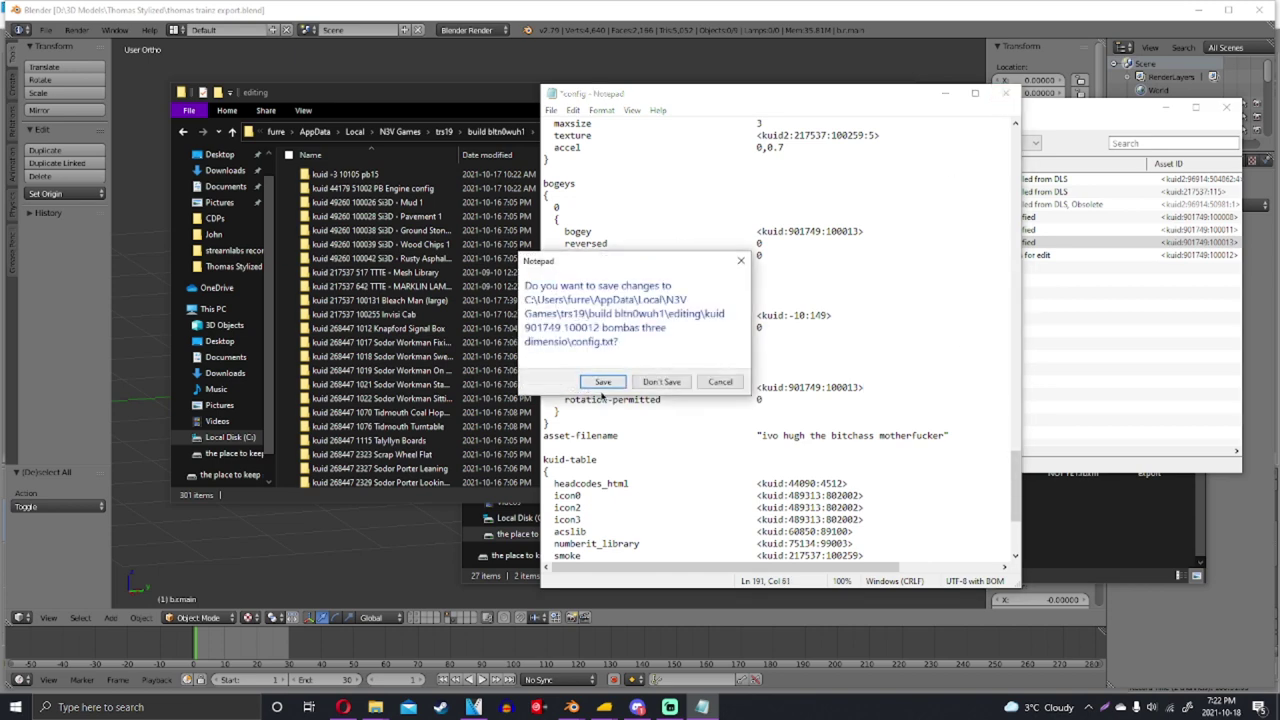
{"action": "left_click", "coordinate": [604, 382]}
{"action": "right_click", "coordinate": [845, 257]}
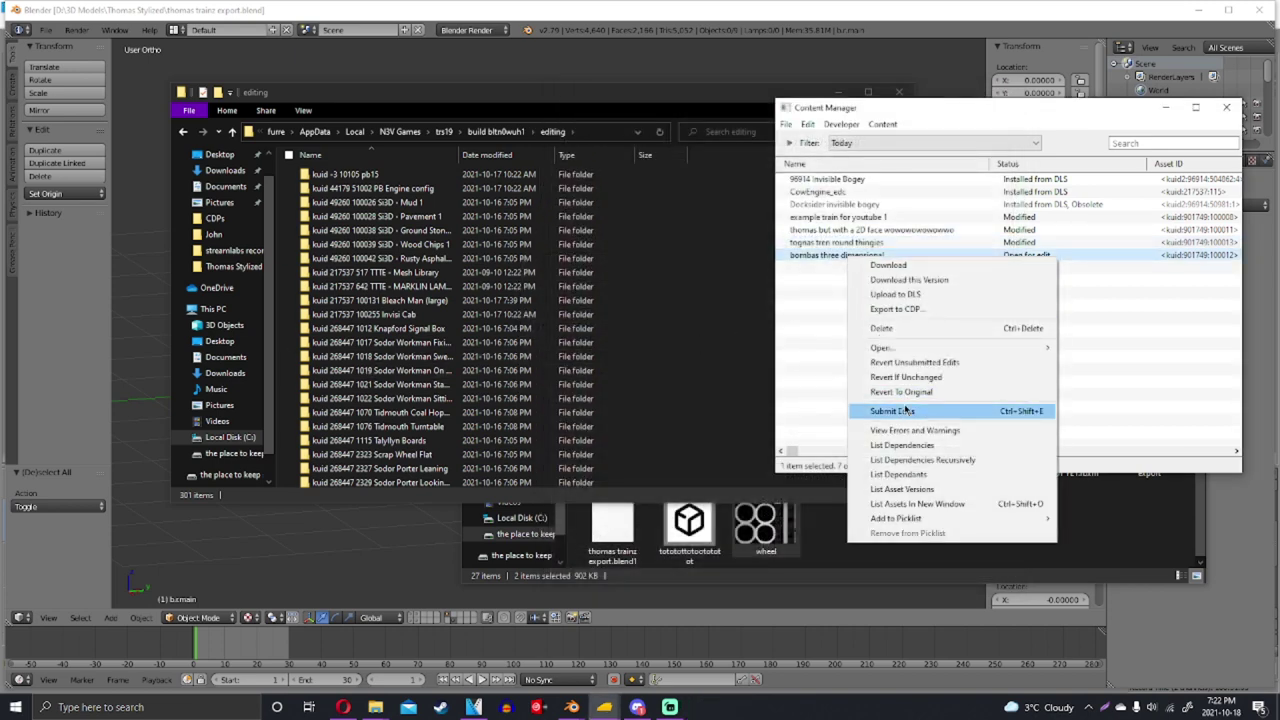
{"action": "left_click", "coordinate": [905, 408]}
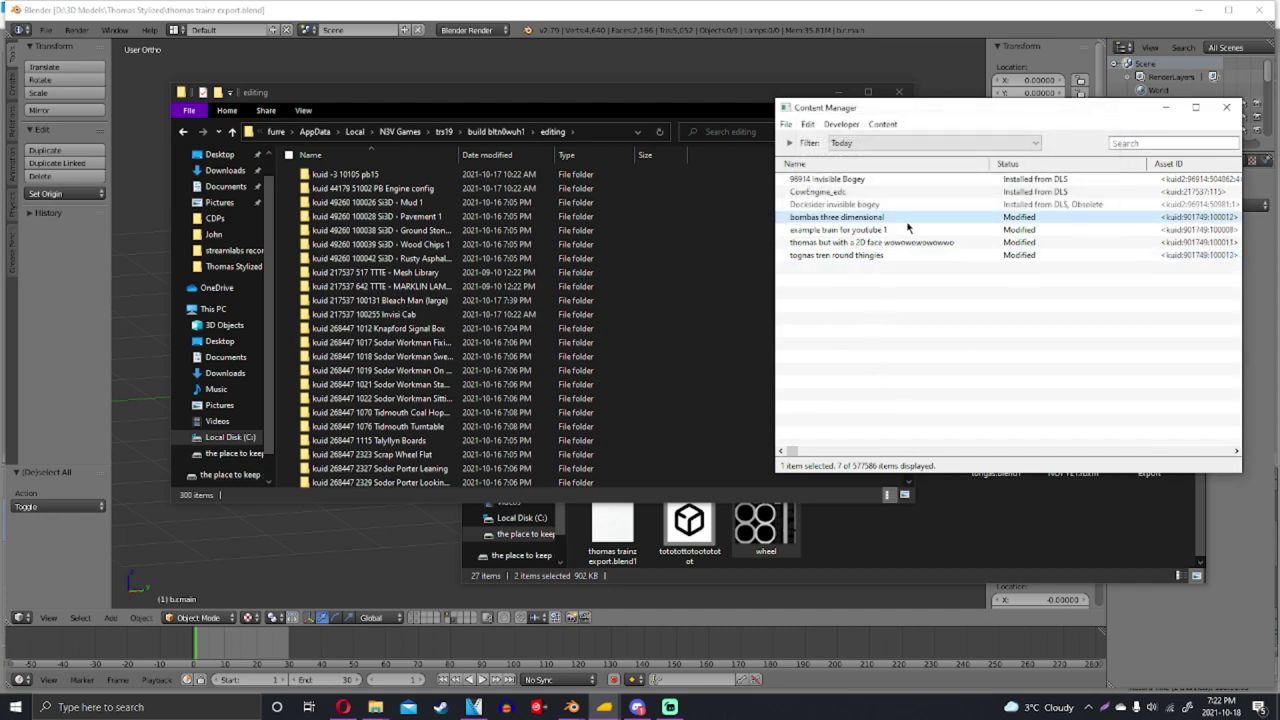
Preview the "bombas three dimensional" asset, inspect the engine and its wheels from another angle, and close the preview
{"action": "right_click", "coordinate": [907, 222]}
{"action": "mouse_move", "coordinate": [940, 312]}
{"action": "left_click", "coordinate": [845, 398]}
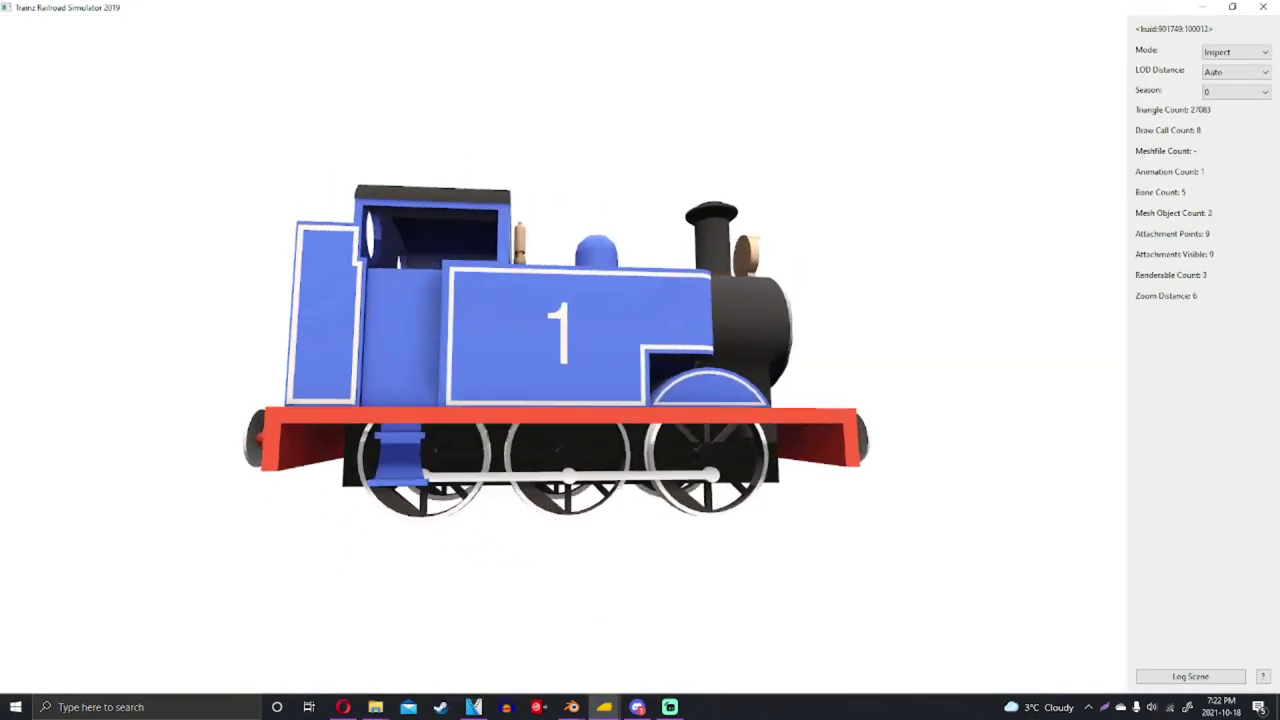
{"action": "left_click_drag", "start_coordinate": [640, 360], "coordinate": [490, 360]}
{"action": "left_click", "coordinate": [1263, 7]}
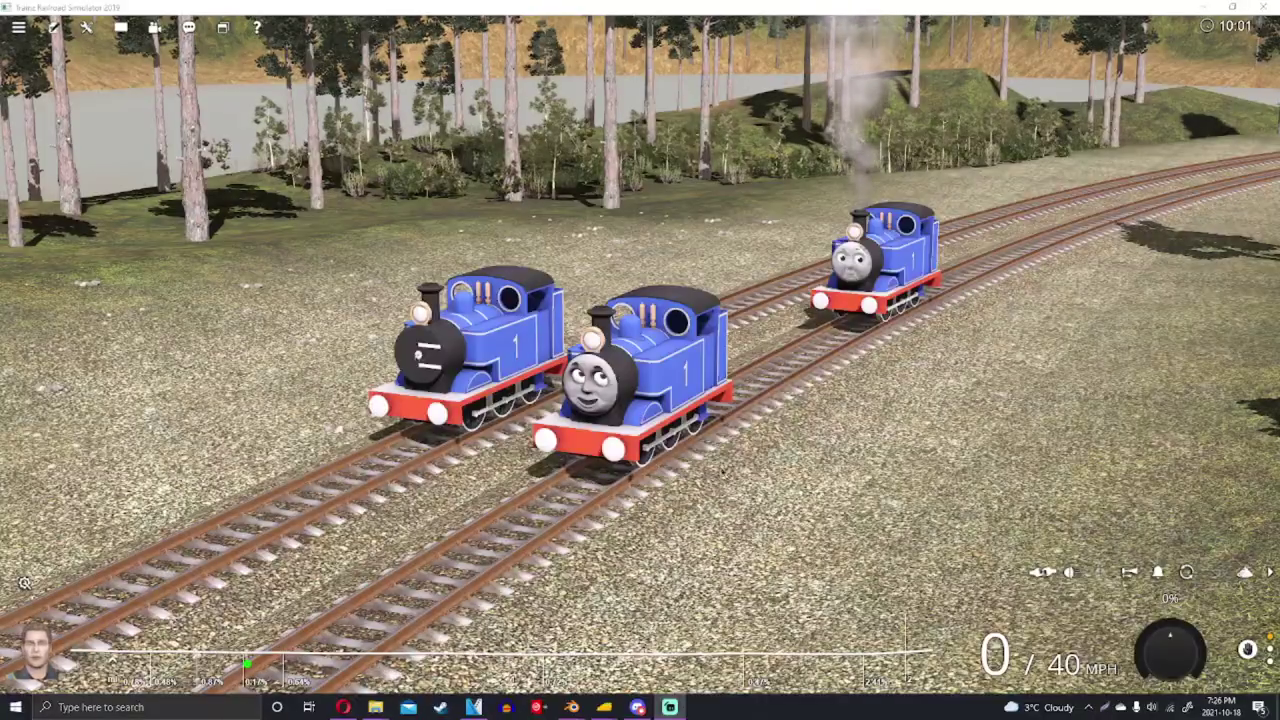
Look around the three Thomas engines on the track, select the faceless one and open its throttle to drive forward
{"action": "right_click_drag", "start_coordinate": [665, 470], "coordinate": [480, 264]}
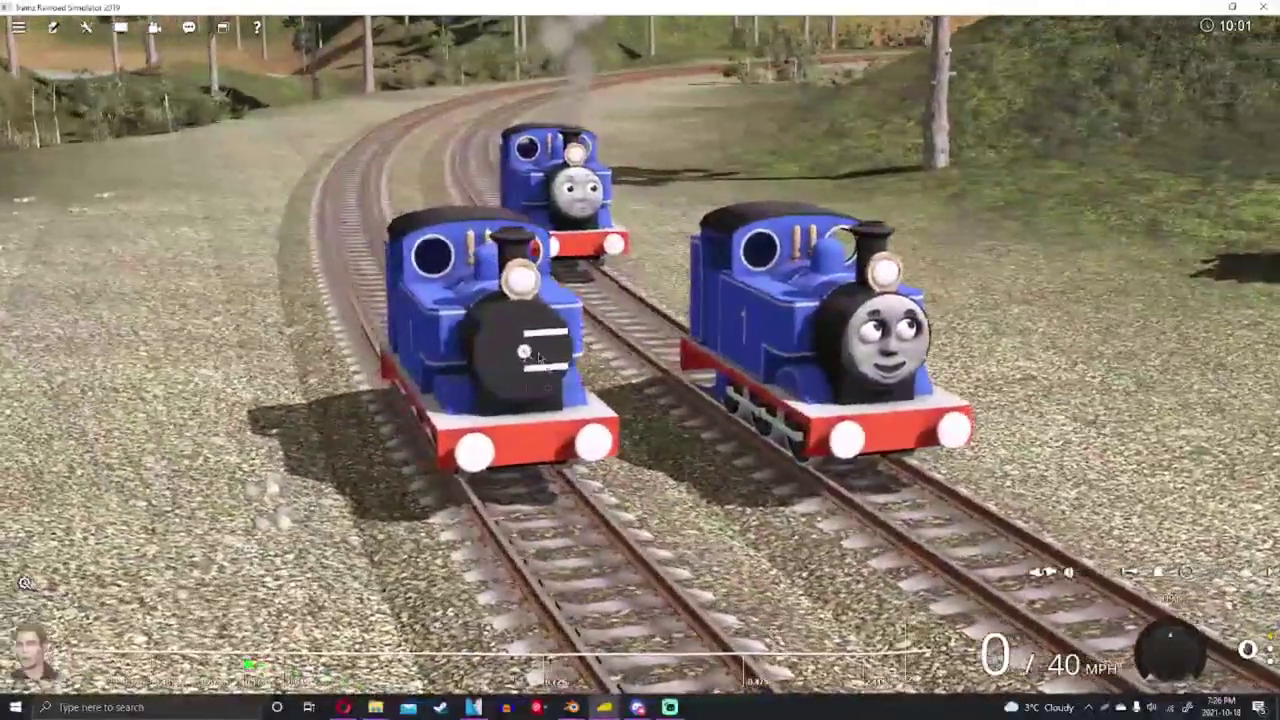
{"action": "left_click", "coordinate": [540, 358]}
{"action": "right_click_drag", "start_coordinate": [540, 358], "coordinate": [1160, 665]}
{"action": "left_click_drag", "start_coordinate": [1192, 636], "coordinate": [1200, 640]}
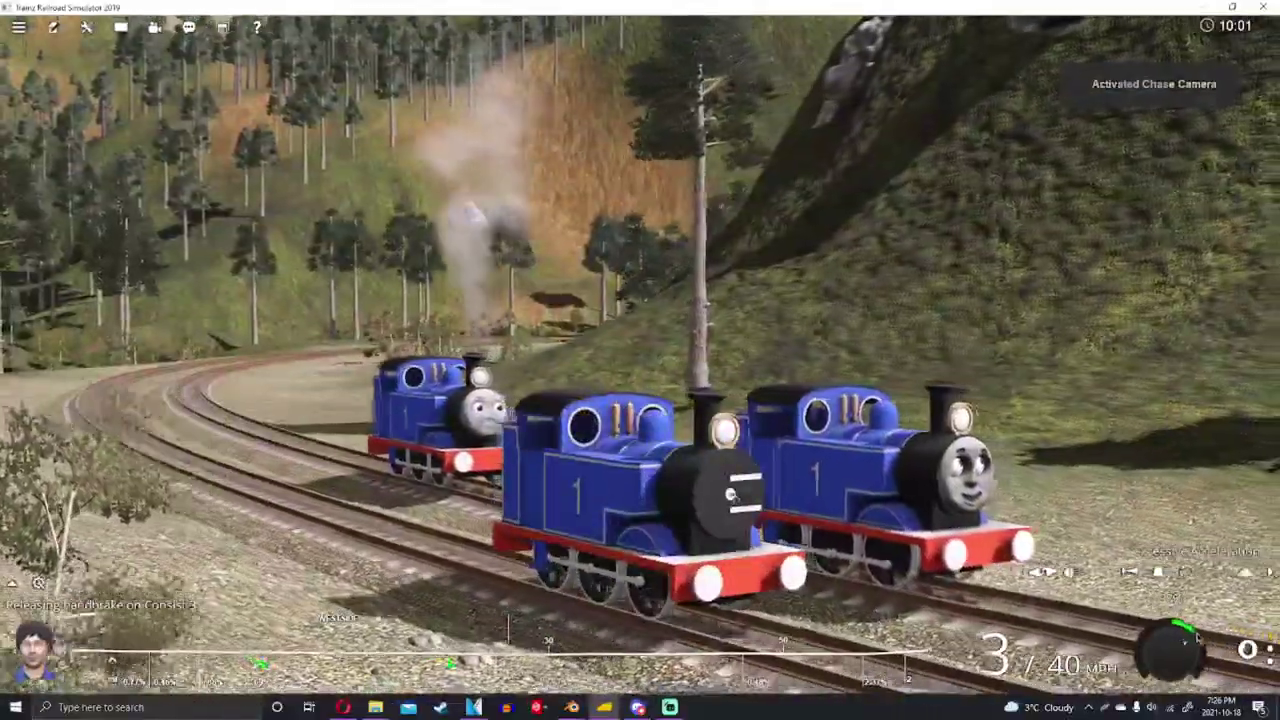